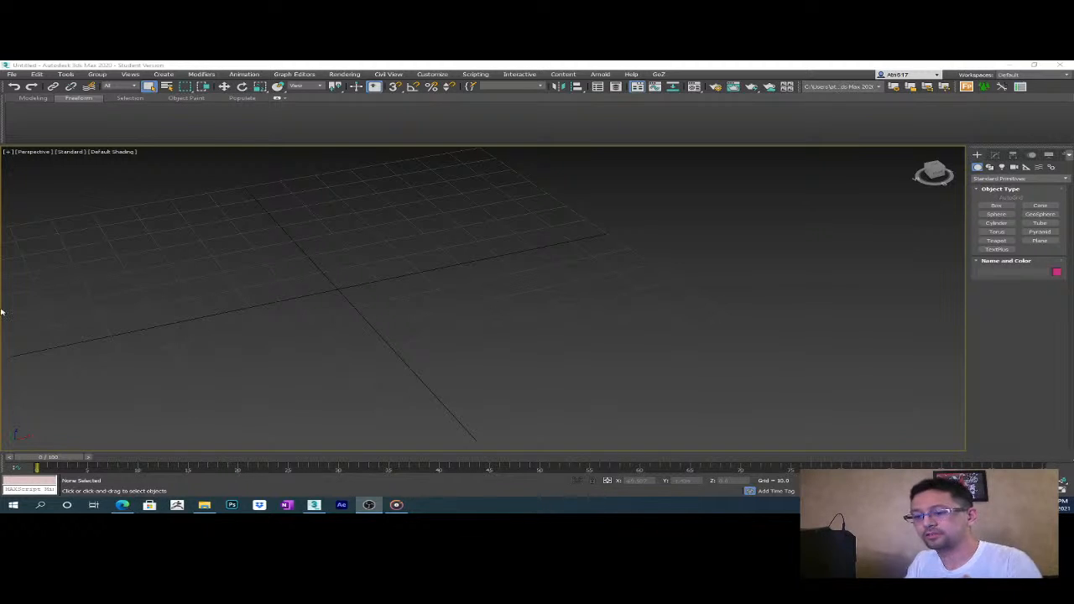
middle_drag(372, 299, 403, 317)
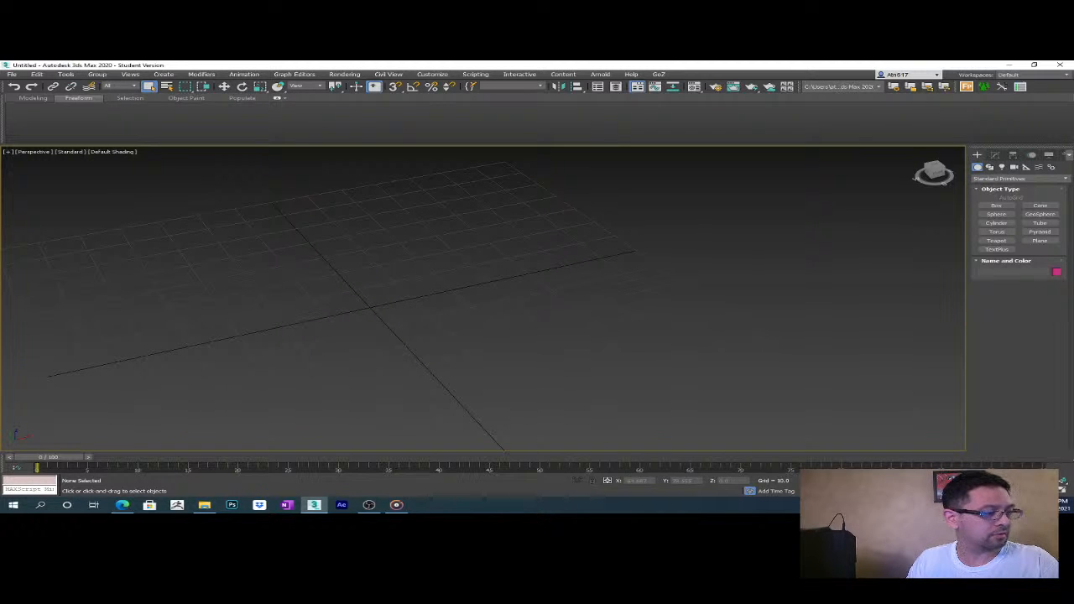
key(alt+Tab)
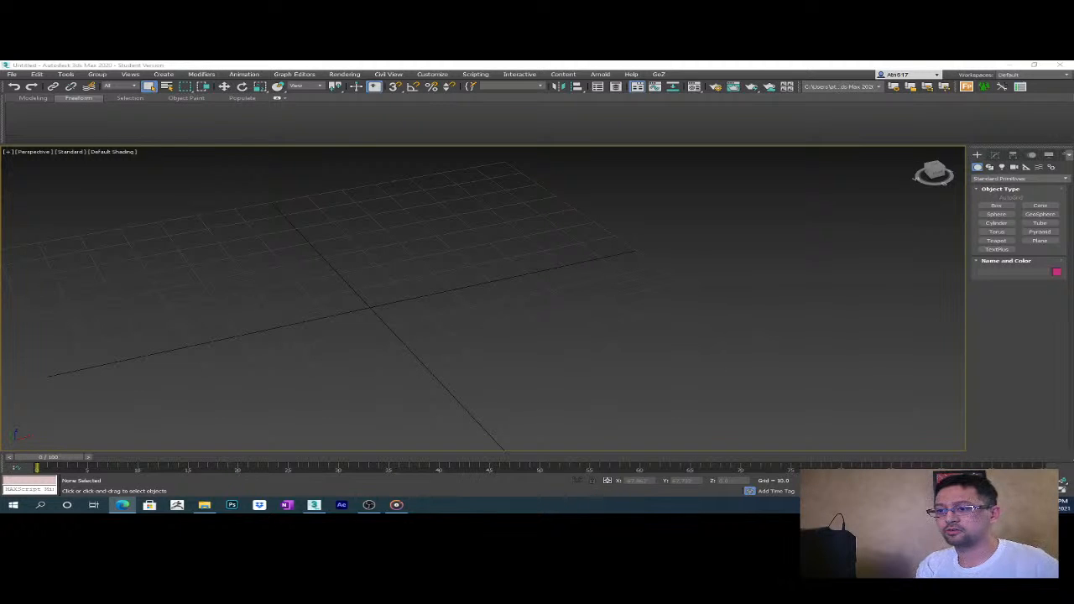
middle_drag(421, 300, 465, 300)
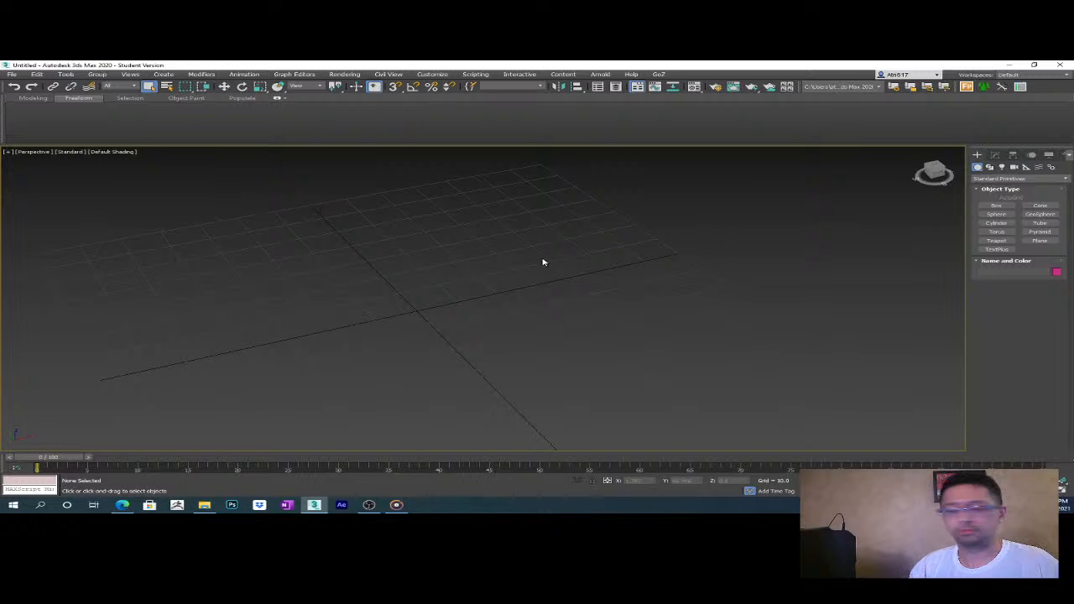
middle_drag(598, 307, 576, 311)
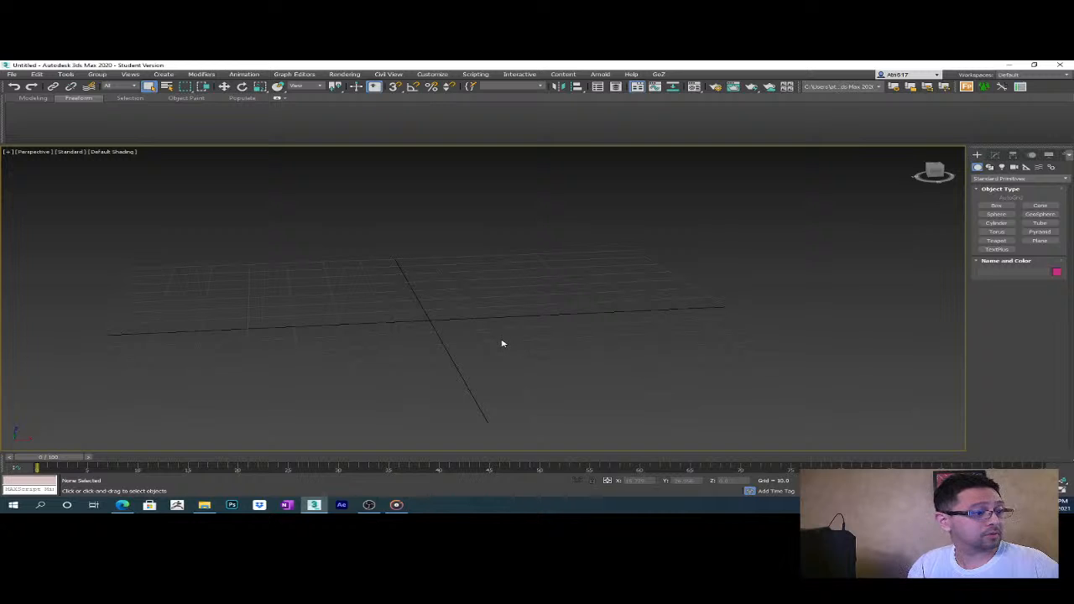
middle_drag(604, 316, 604, 371)
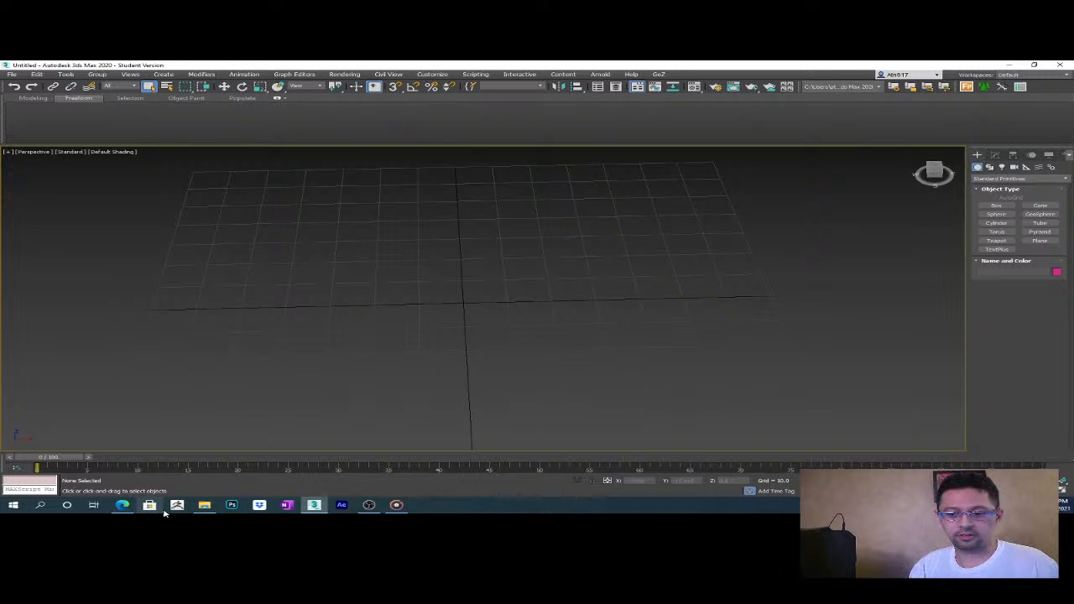
middle_drag(469, 341, 491, 328)
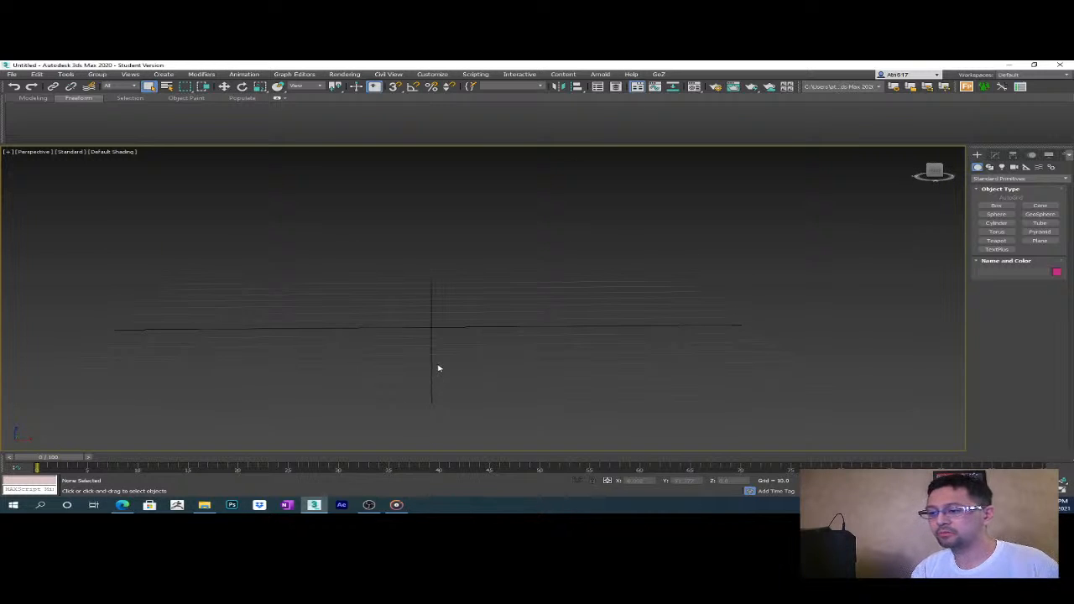
mouse_move(546, 340)
alt+middle_down()
mouse_move(542, 365)
mouse_move(512, 330)
mouse_move(537, 327)
alt+middle_up()
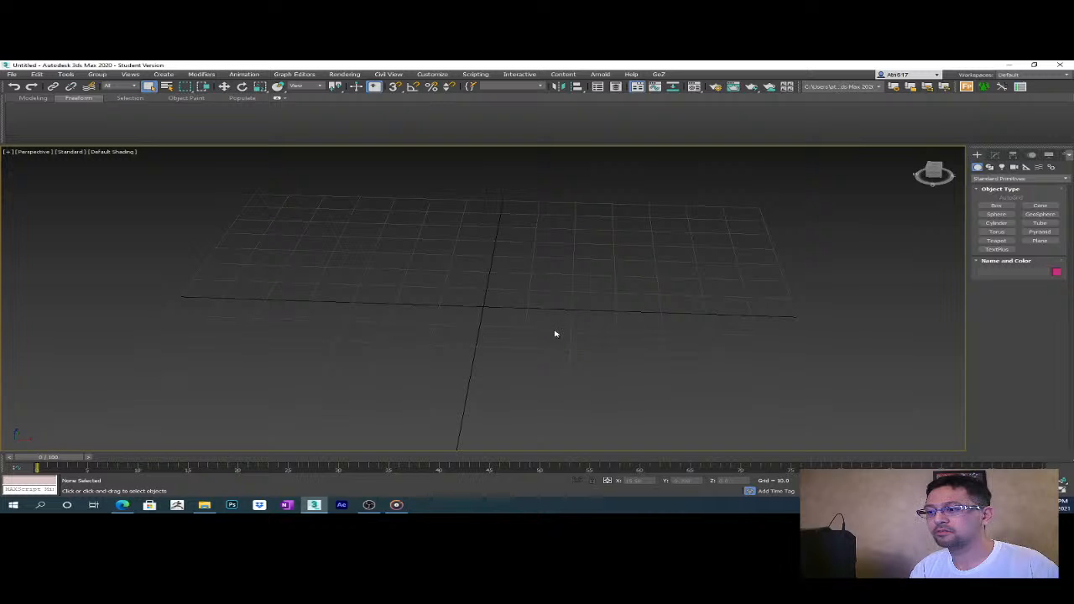
middle_drag(601, 333, 551, 331)
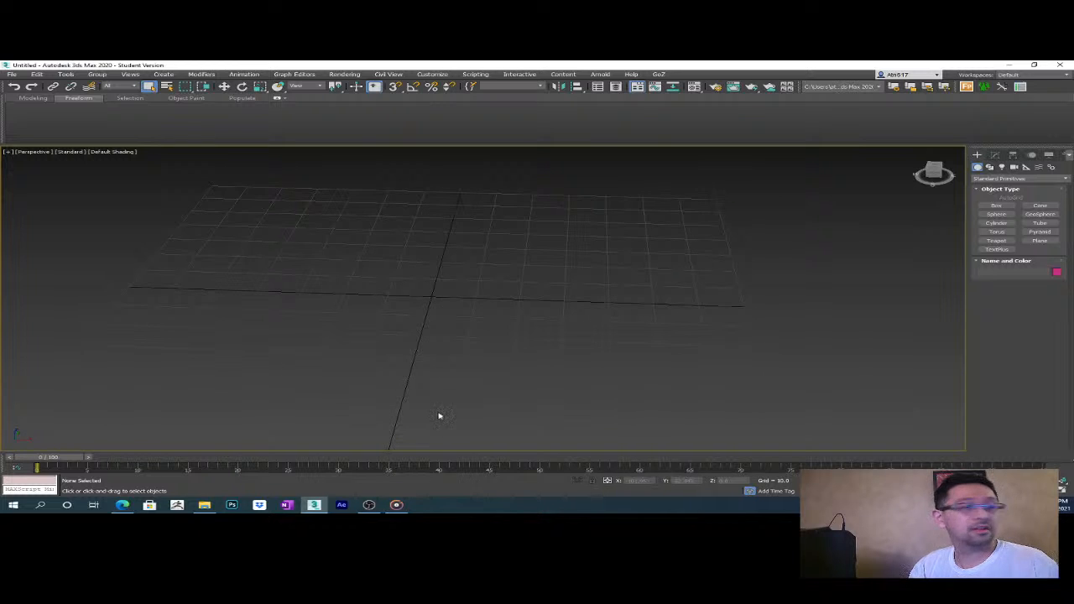
alt+middle_drag(595, 337, 612, 309)
alt+middle_drag(782, 249, 662, 332)
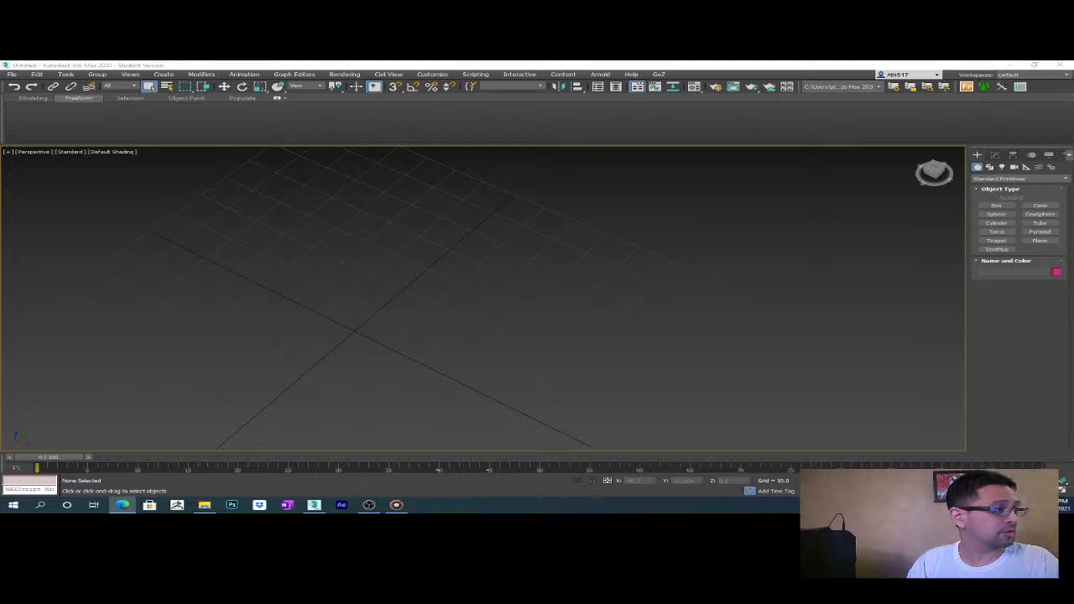
mouse_move(561, 302)
alt+middle_down()
mouse_move(539, 328)
mouse_move(558, 305)
alt+middle_up()
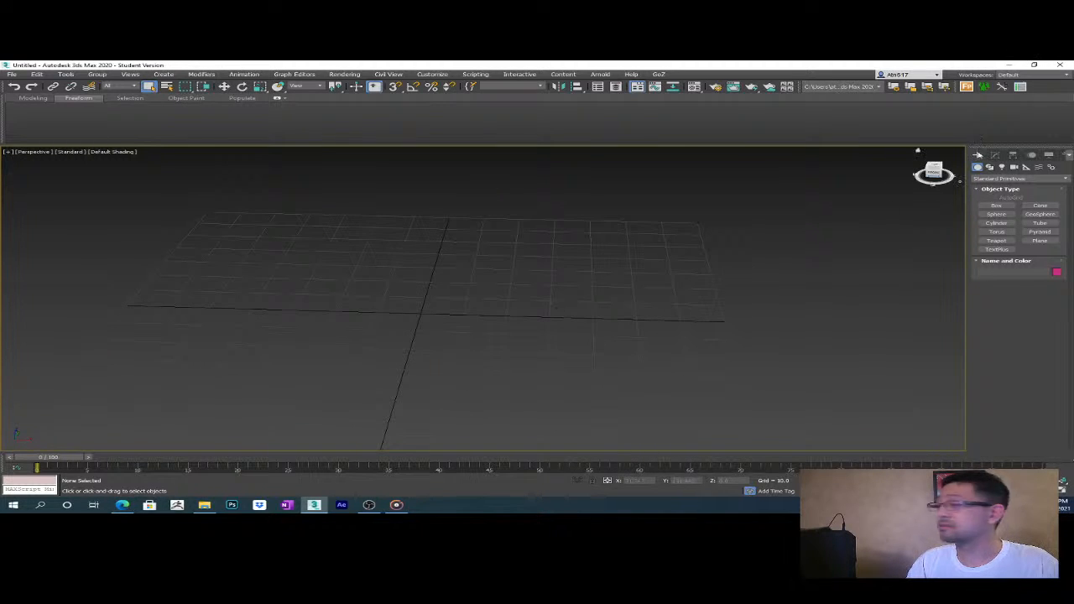
click(995, 154)
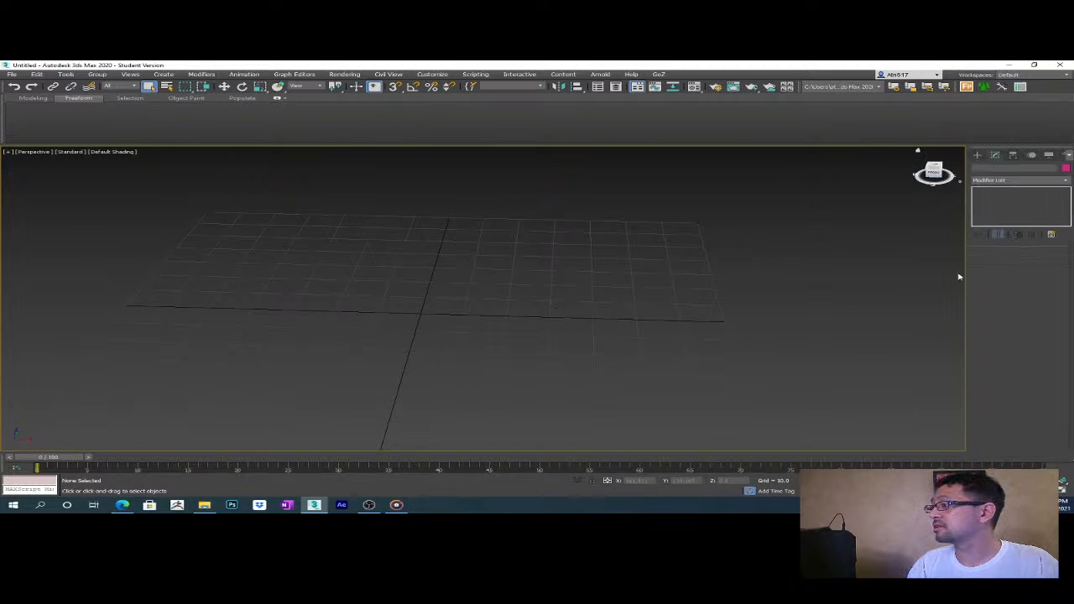
click(976, 155)
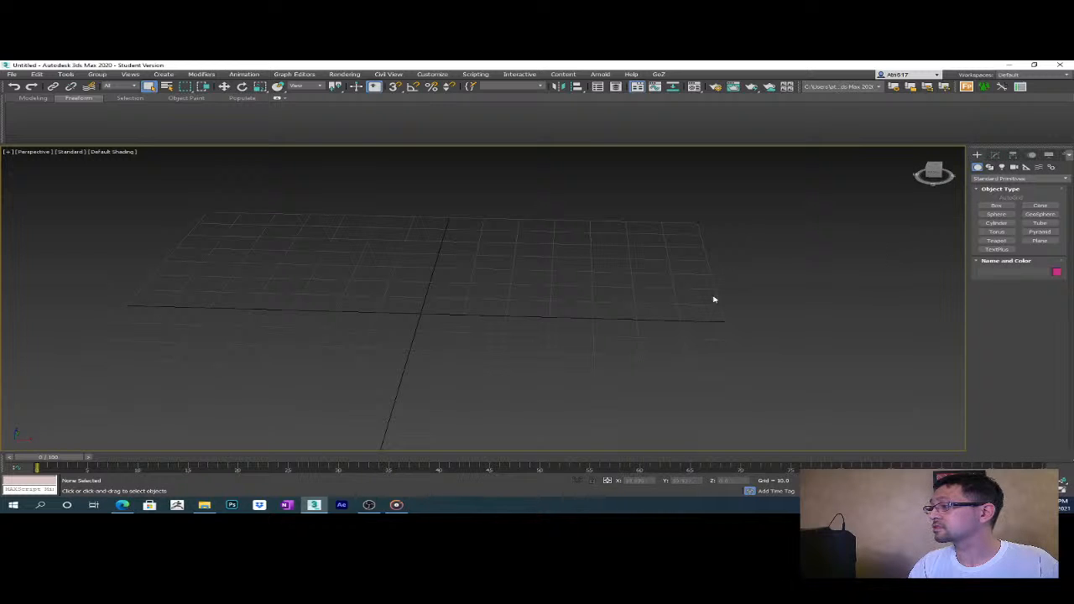
alt+middle_drag(702, 328, 700, 333)
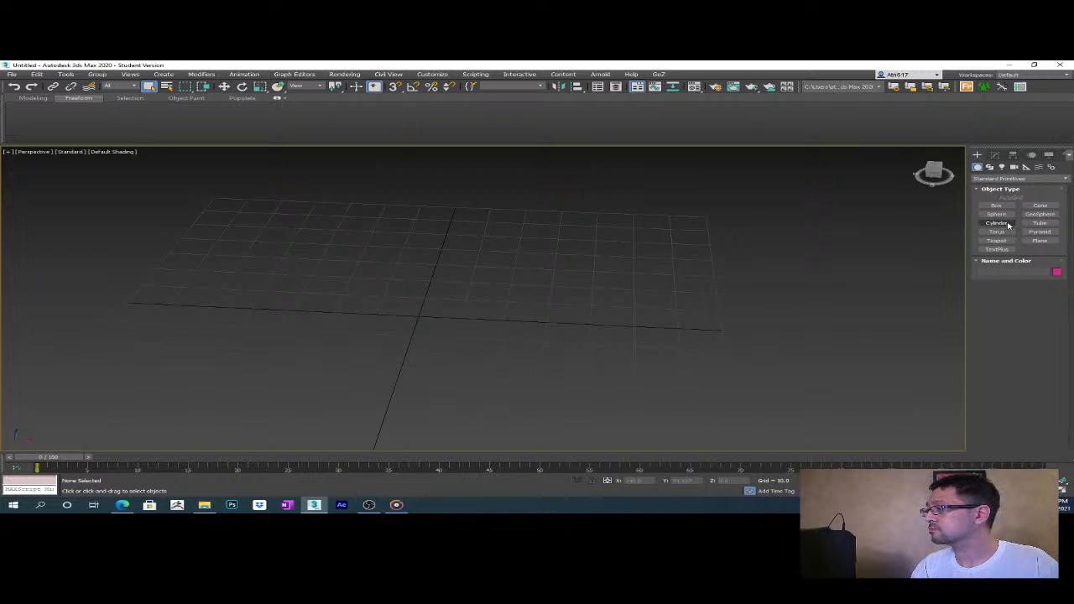
click(1045, 178)
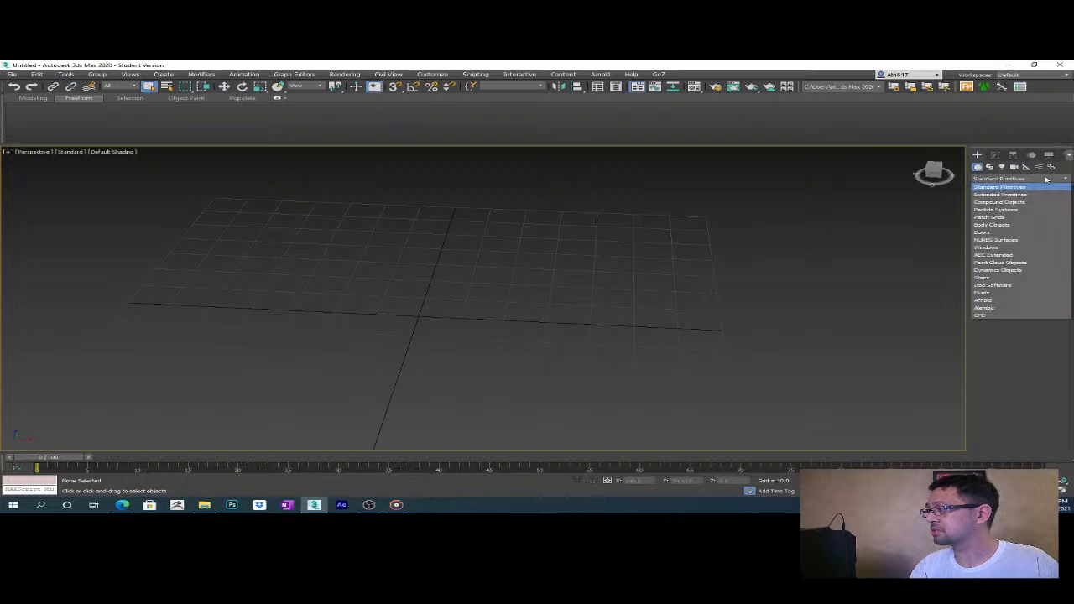
click(676, 304)
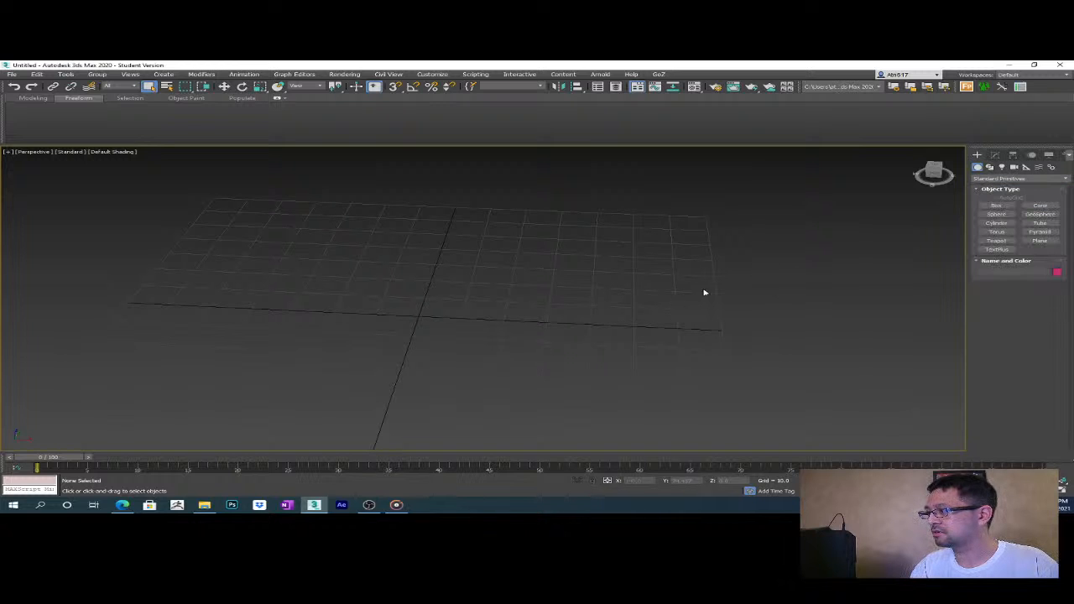
- Switch to the web browser, show image results for charmander and examine the pale-orange Charmander artwork enlarged
click(123, 504)
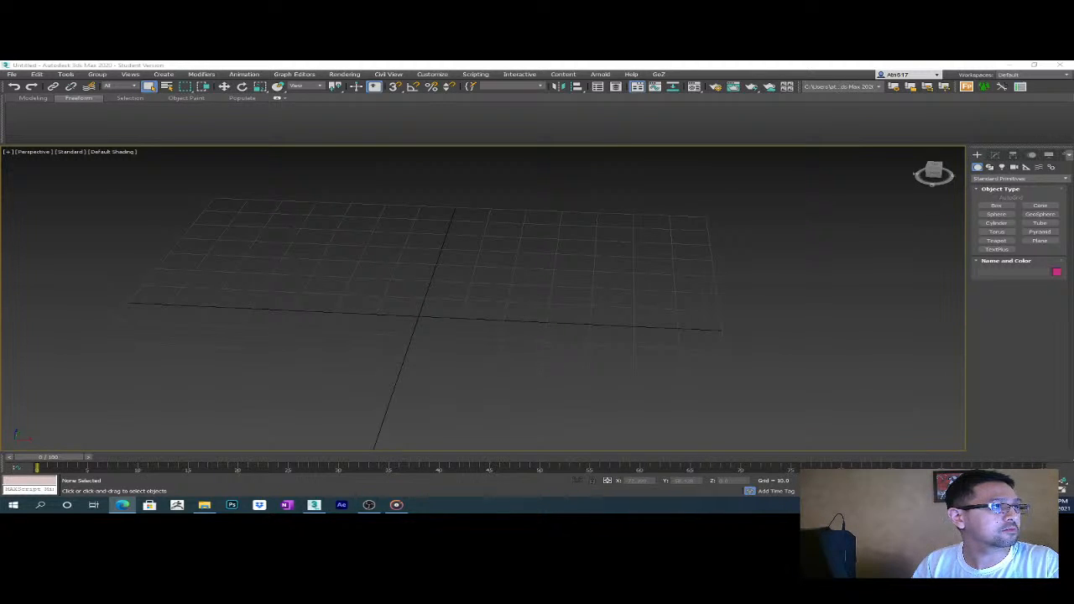
key(alt+Tab)
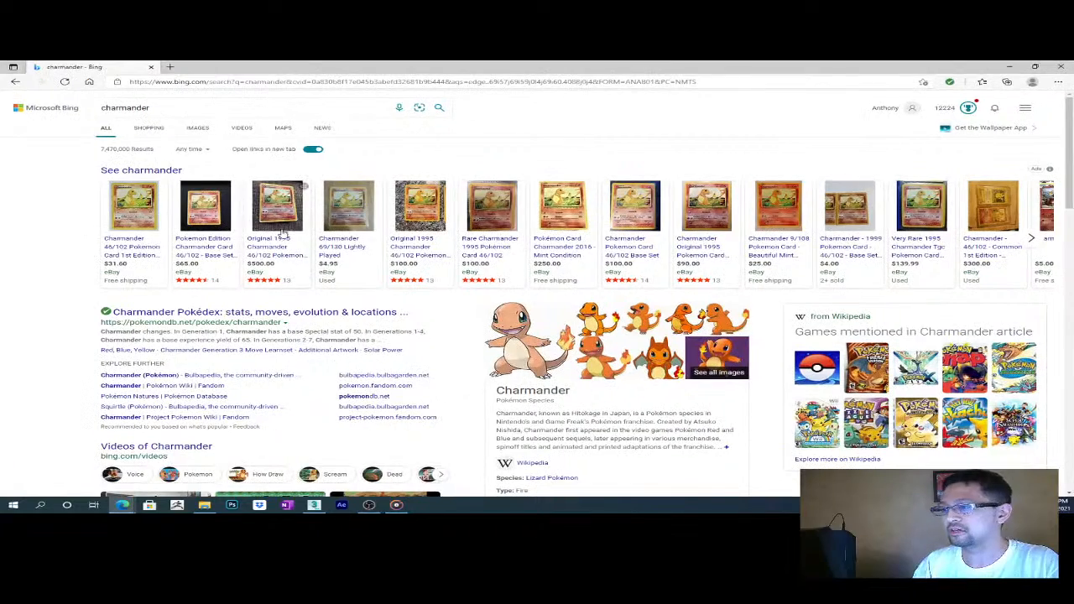
click(197, 127)
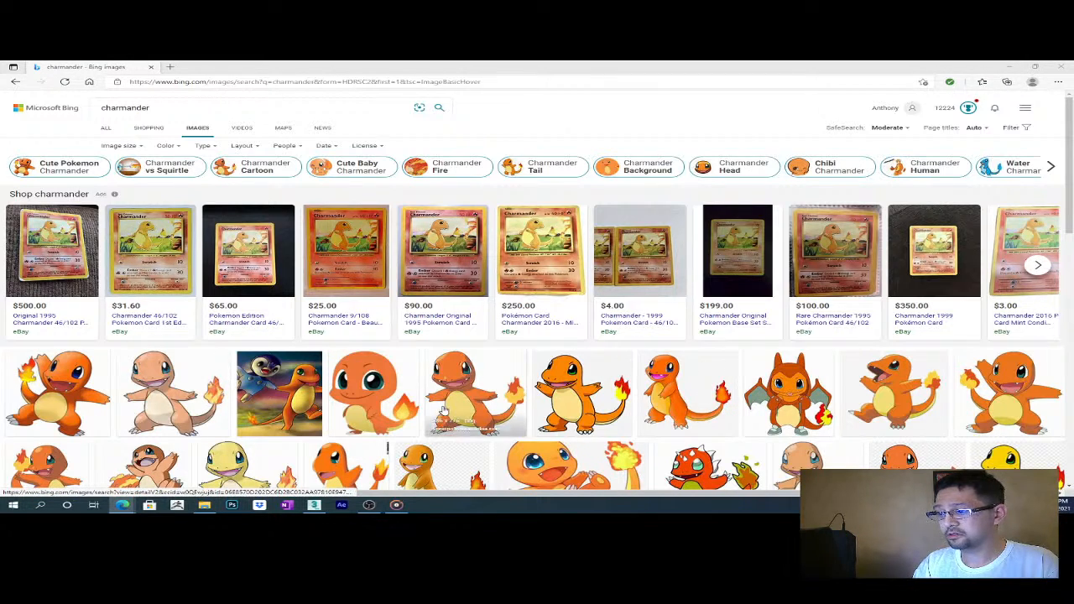
scroll(388, 409, down, 2)
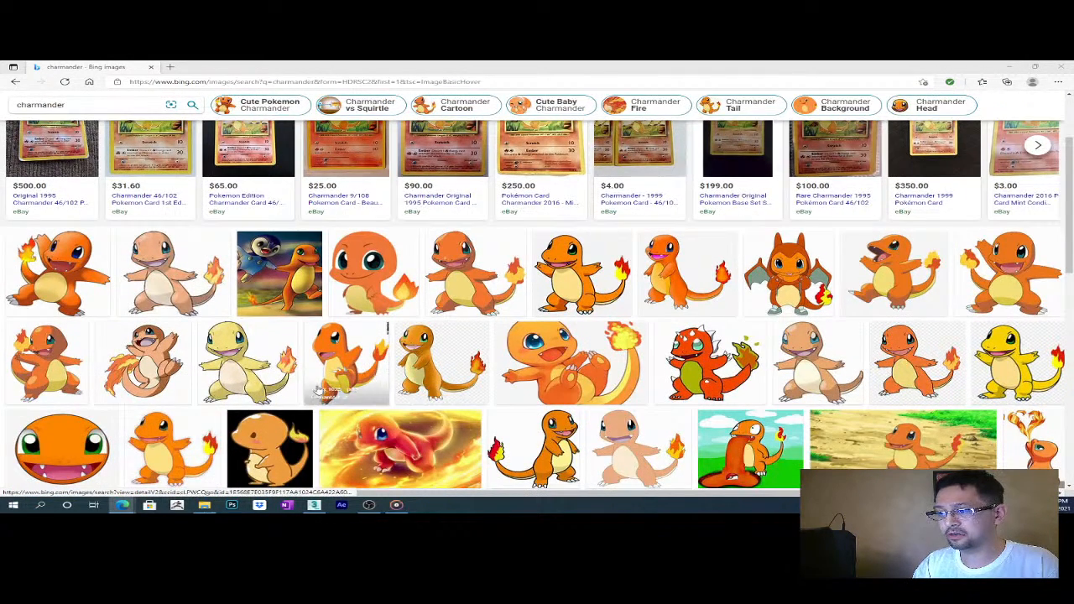
click(159, 270)
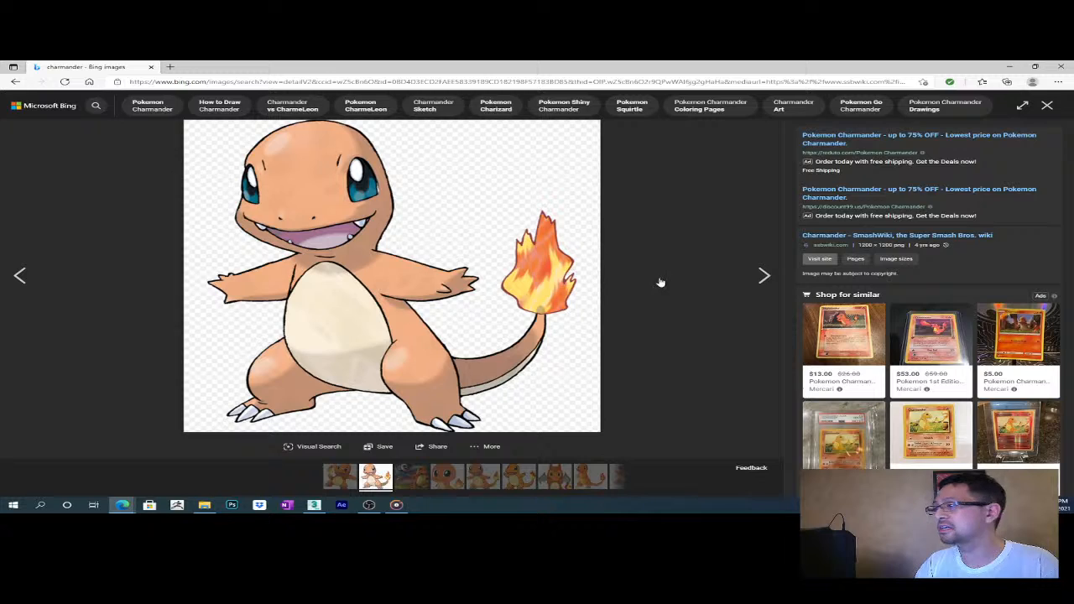
click(1046, 105)
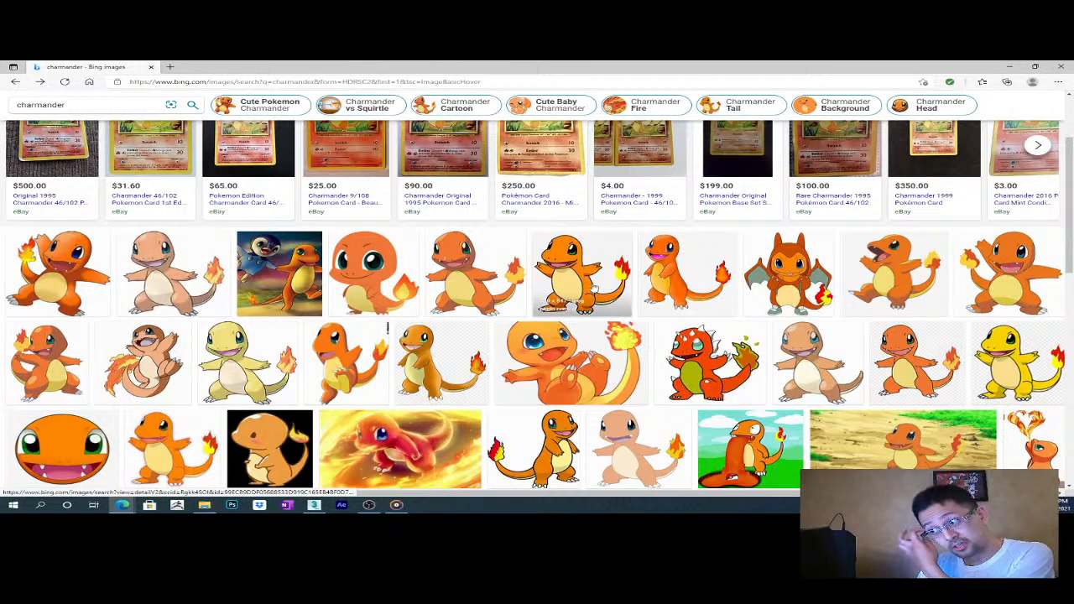
- Examine the bright orange Charmander clip art with the black outline enlarged, and switch back to 3ds Max
click(574, 270)
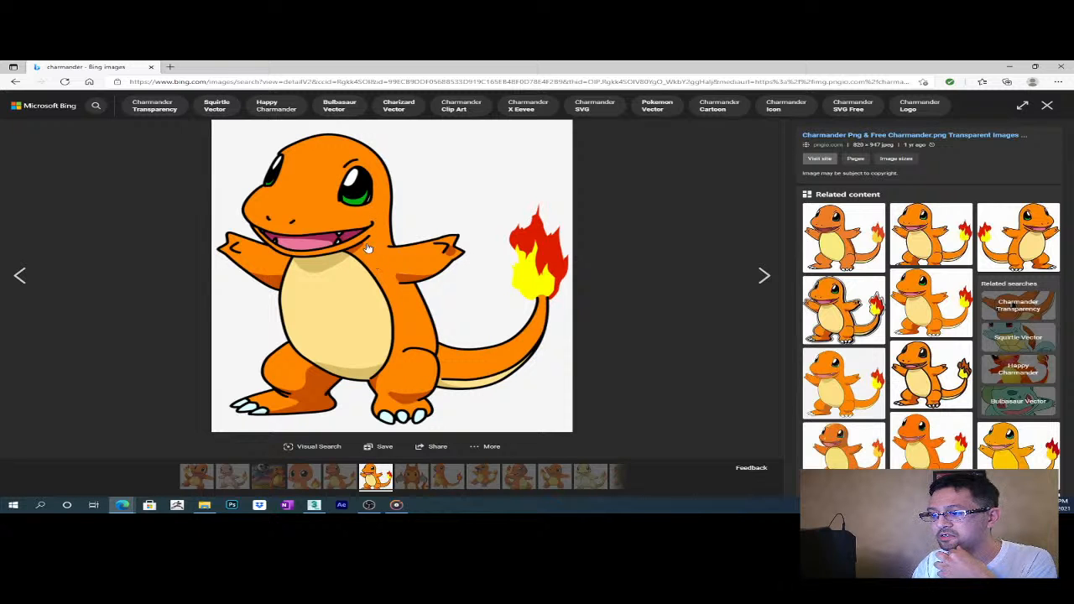
click(1046, 107)
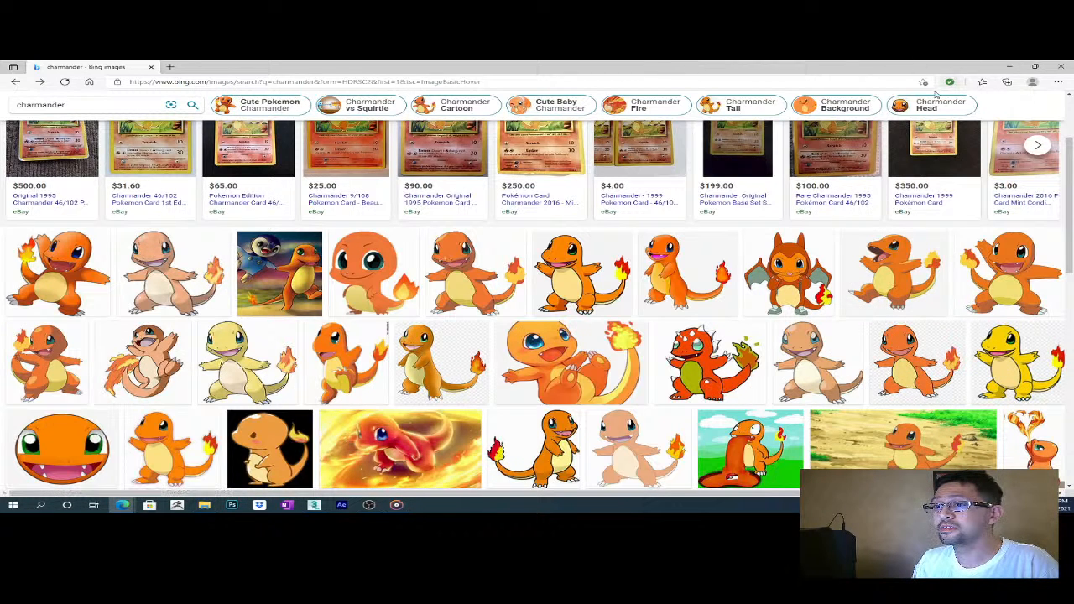
key(alt+Tab)
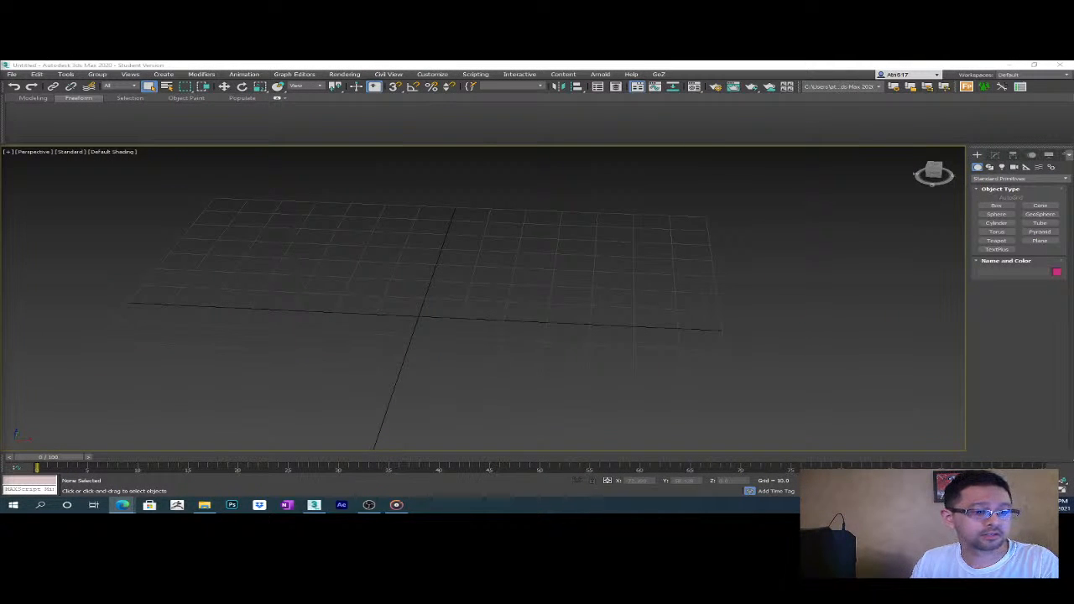
middle_drag(518, 306, 525, 316)
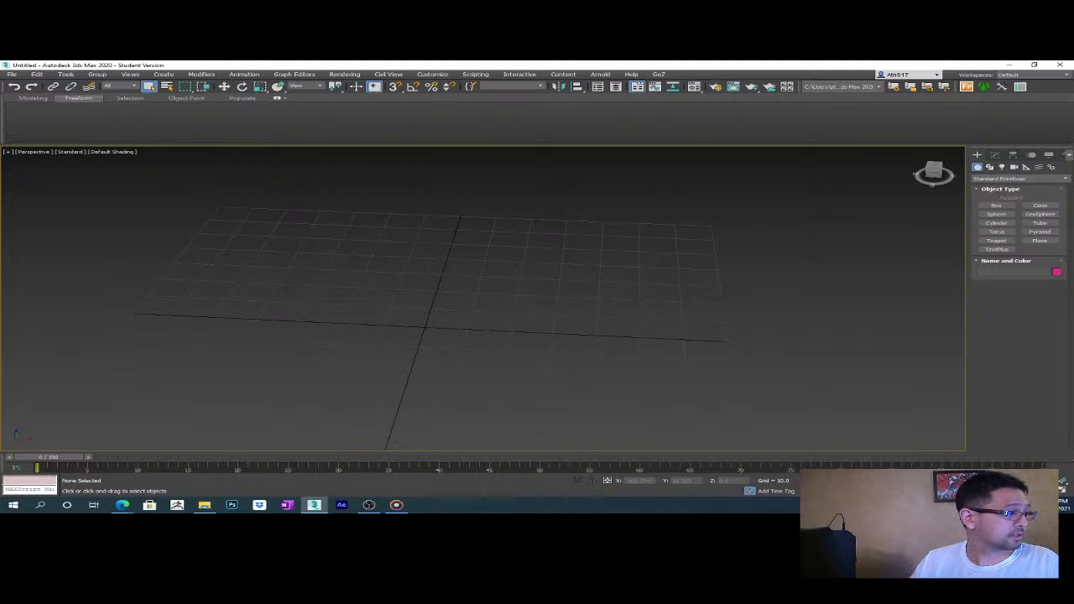
click(996, 206)
alt+middle_drag(407, 338, 533, 346)
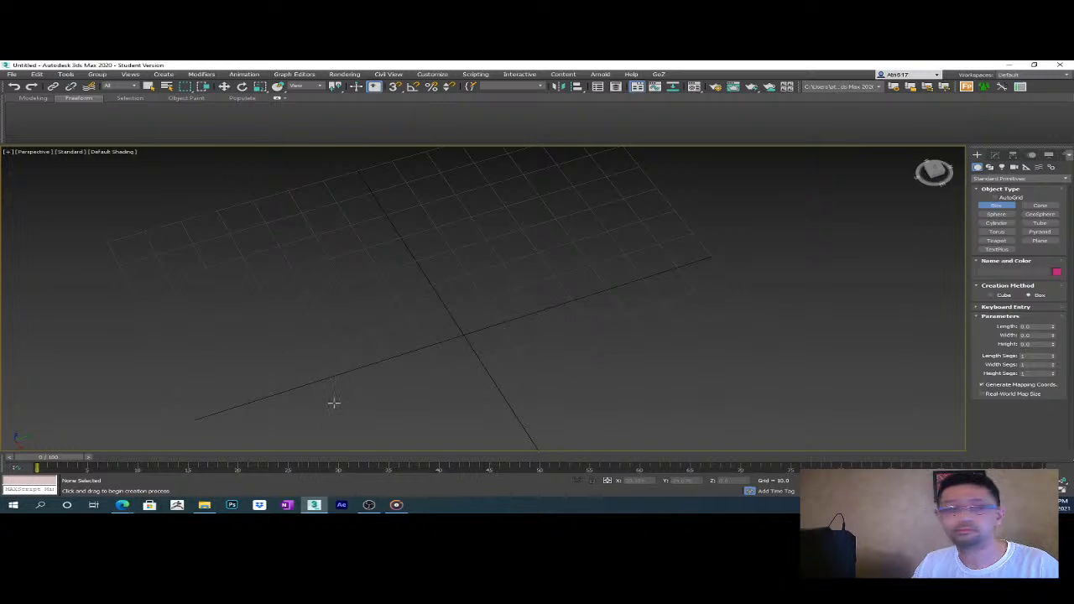
alt+middle_drag(569, 352, 461, 314)
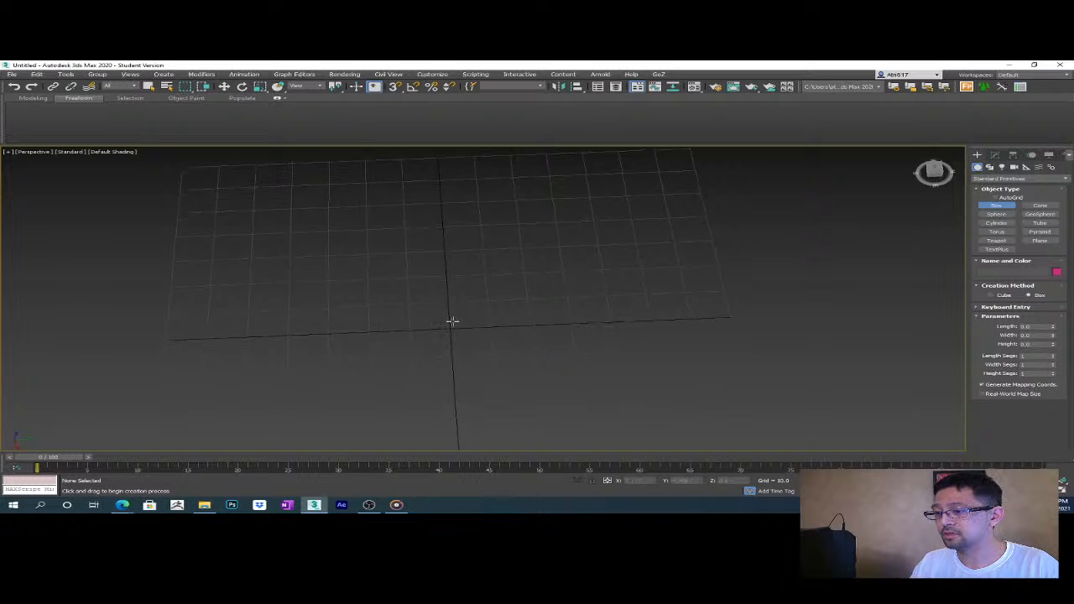
drag(449, 328, 505, 353)
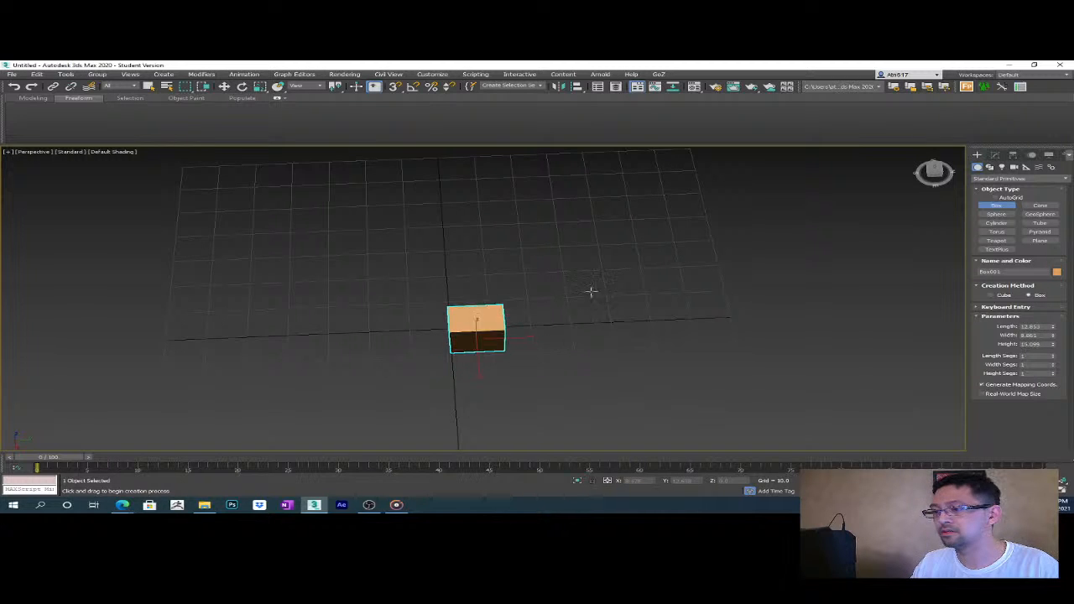
right_click(604, 355)
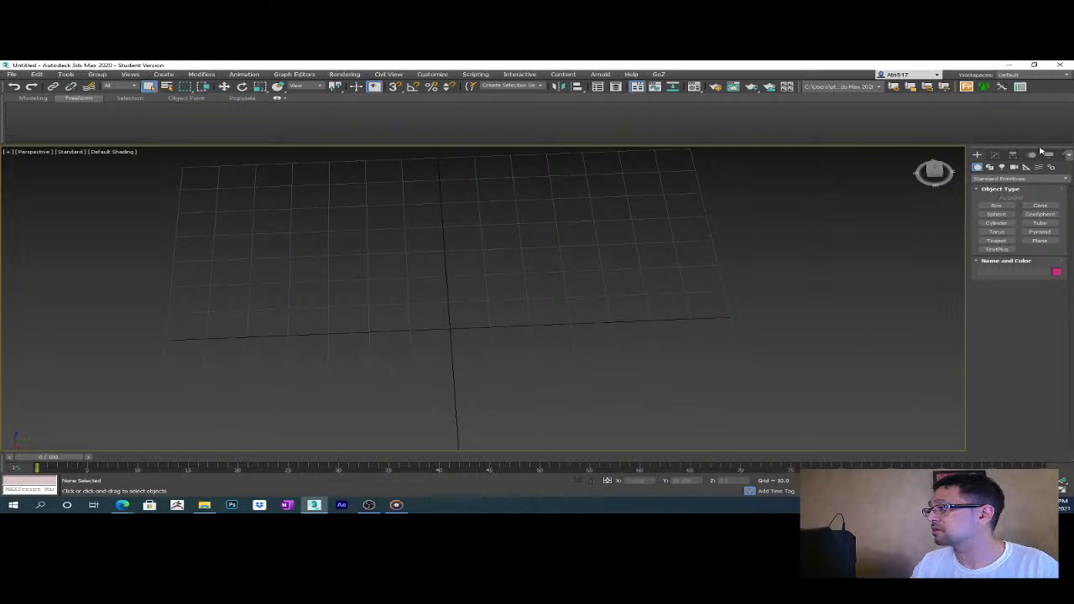
click(995, 154)
click(977, 154)
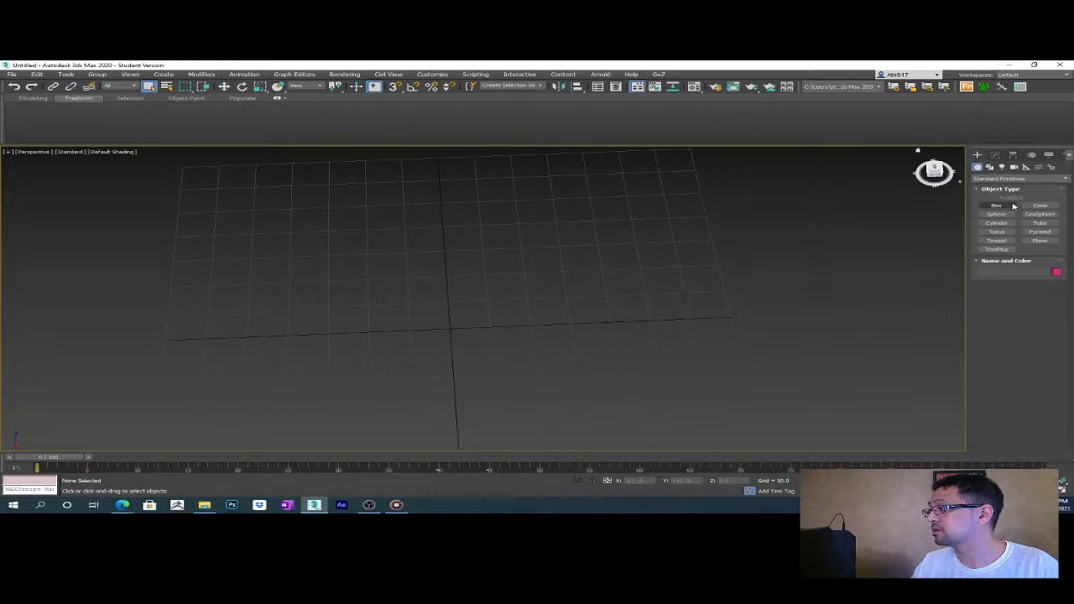
- Create a box with the Cube creation method, about 19.7 units per side, at the grid origin and show edged faces
click(1008, 206)
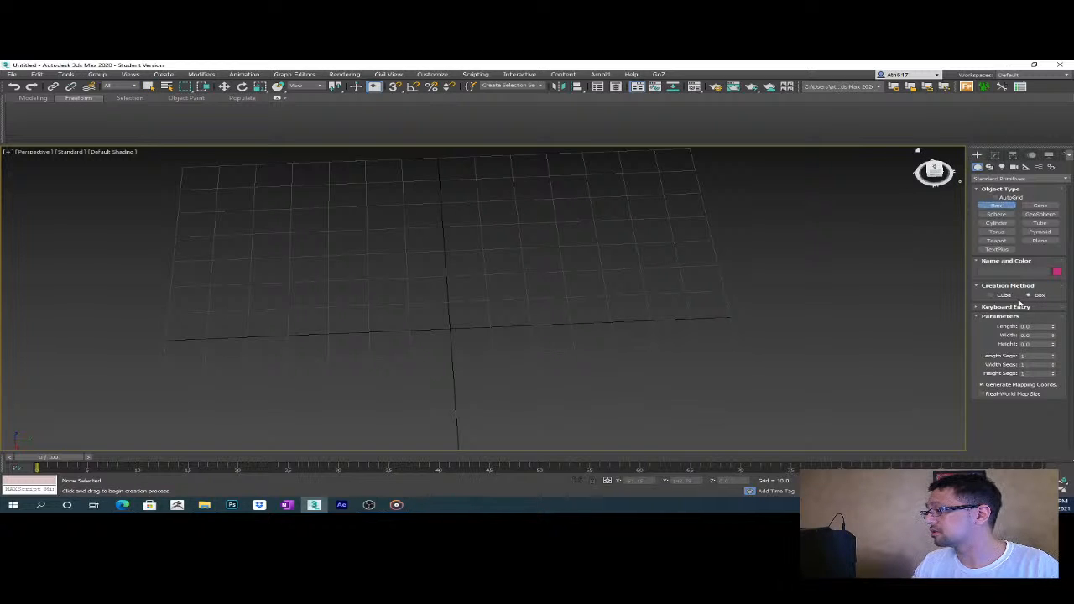
click(991, 295)
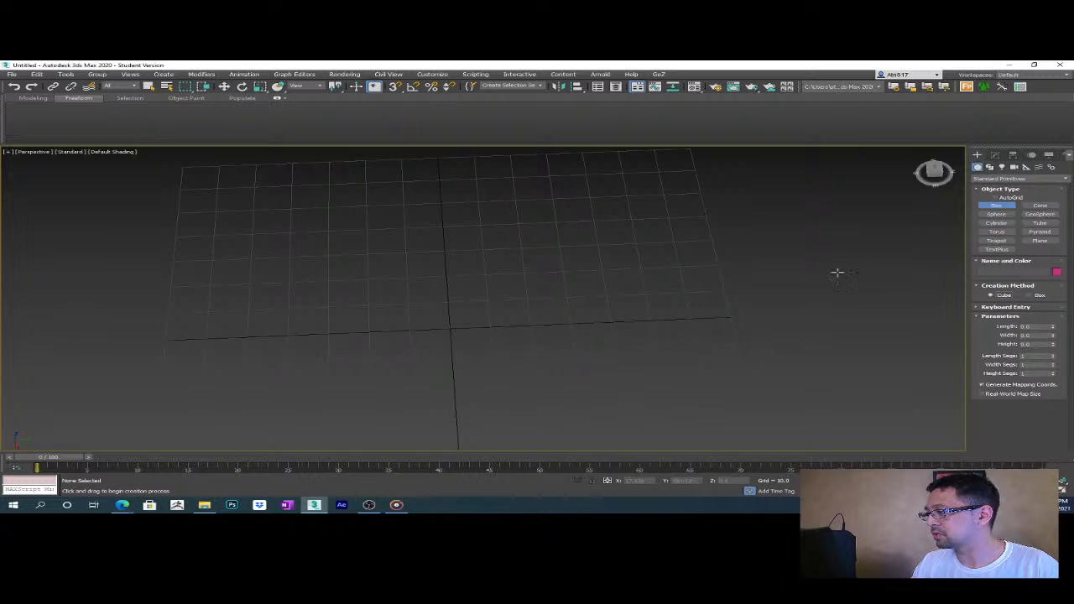
click(977, 308)
click(977, 308)
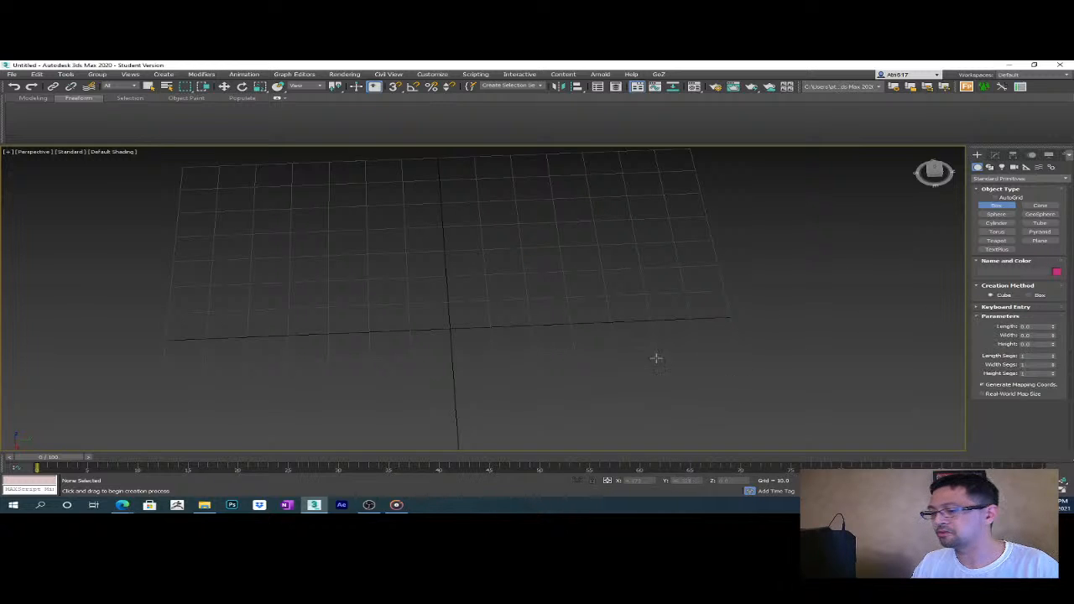
drag(449, 328, 472, 351)
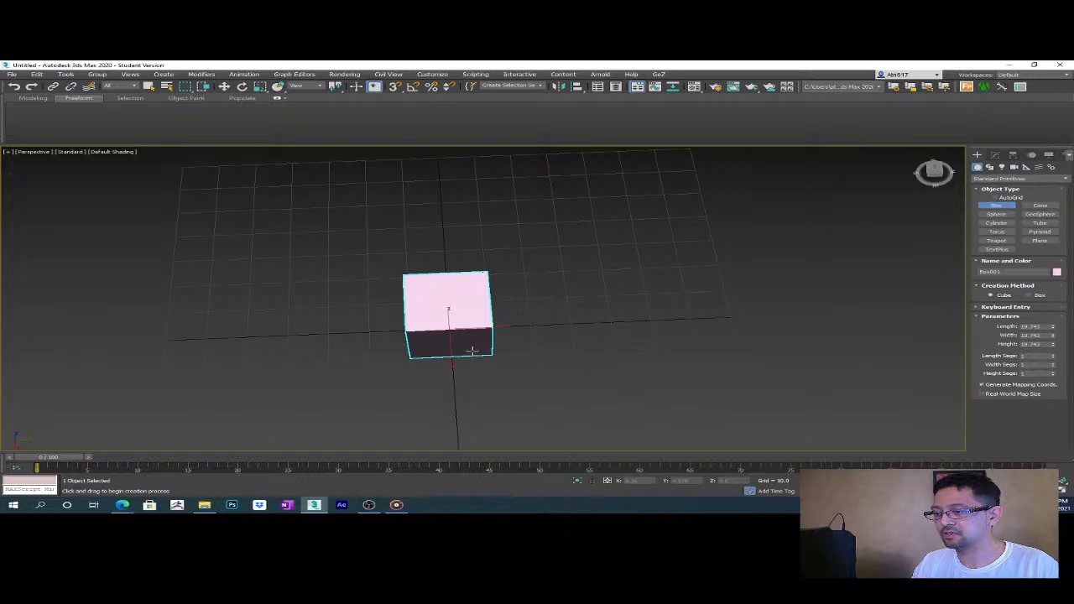
right_click(483, 306)
mouse_move(566, 350)
alt+middle_down()
mouse_move(582, 333)
mouse_move(472, 336)
mouse_move(578, 351)
alt+middle_up()
key(F4)
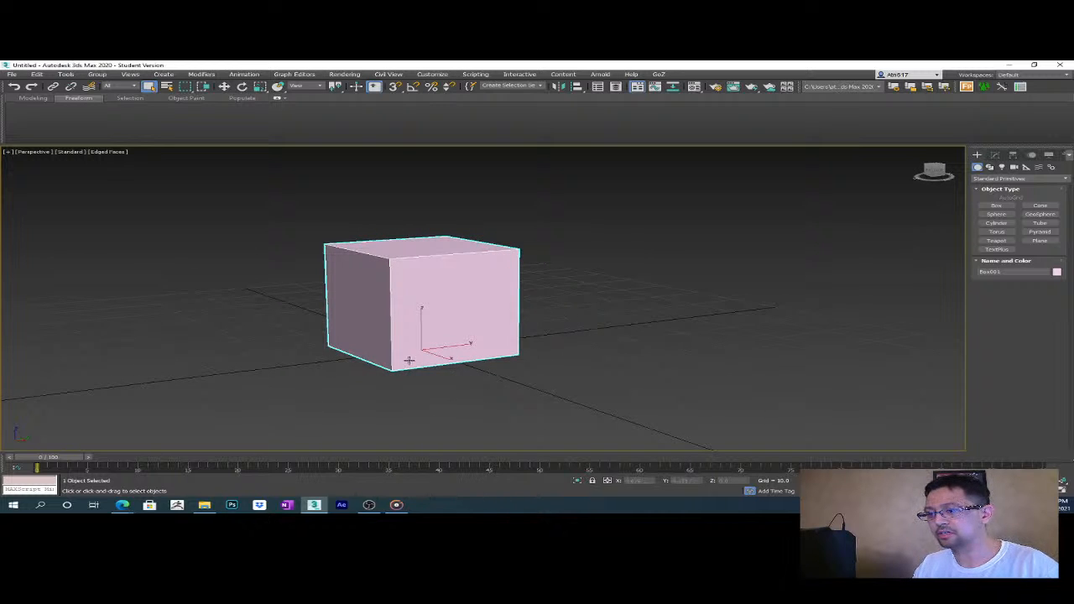
- Set the box's length segments to 4
scroll(416, 250, up, 2)
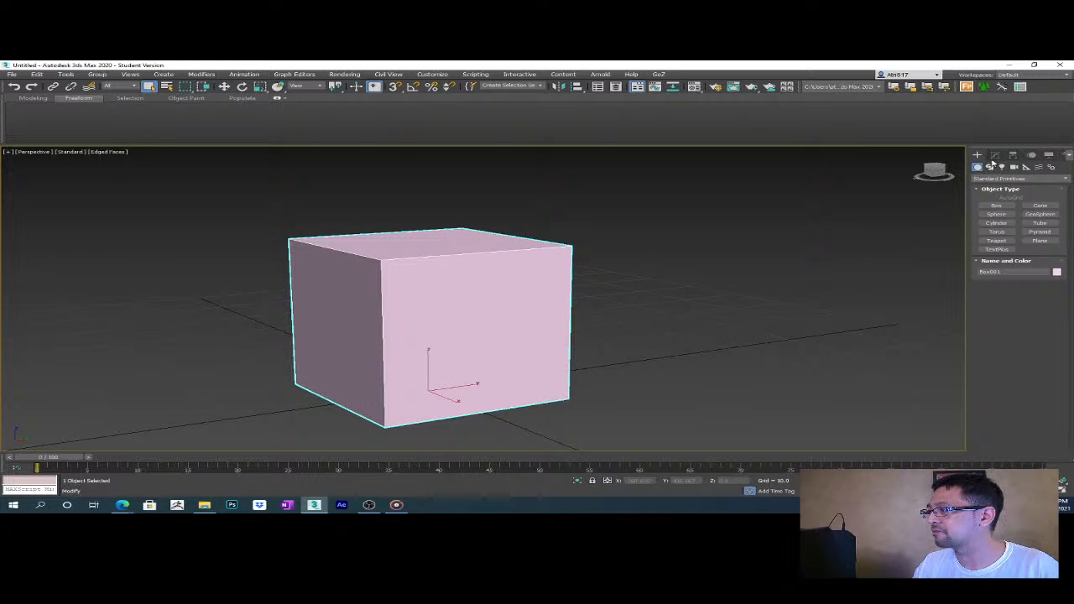
click(995, 156)
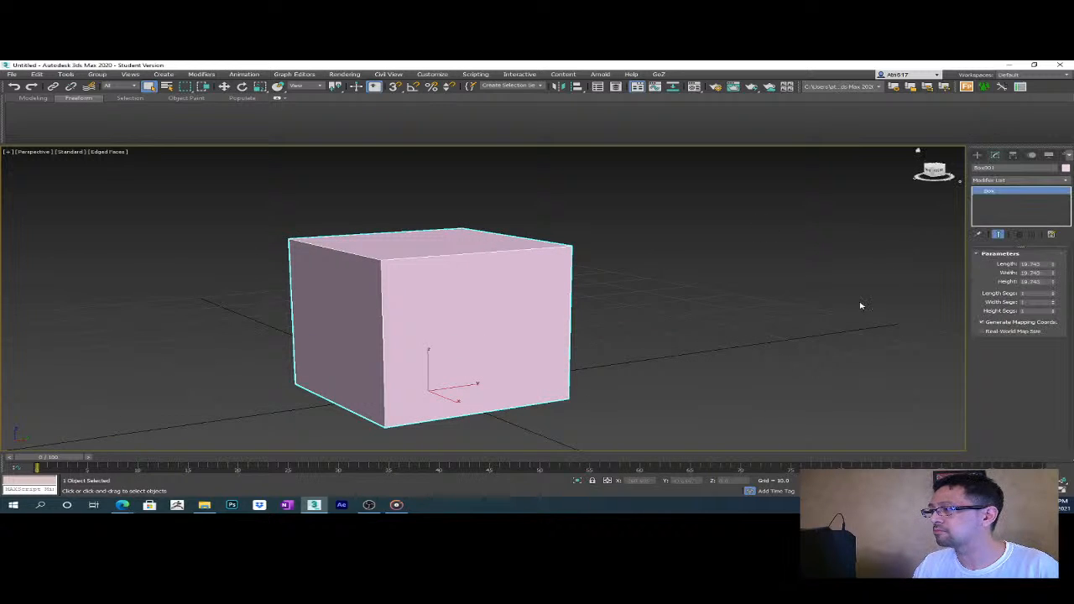
click(1054, 294)
click(1055, 295)
click(1054, 294)
click(1055, 294)
click(1055, 294)
click(1054, 294)
click(1053, 296)
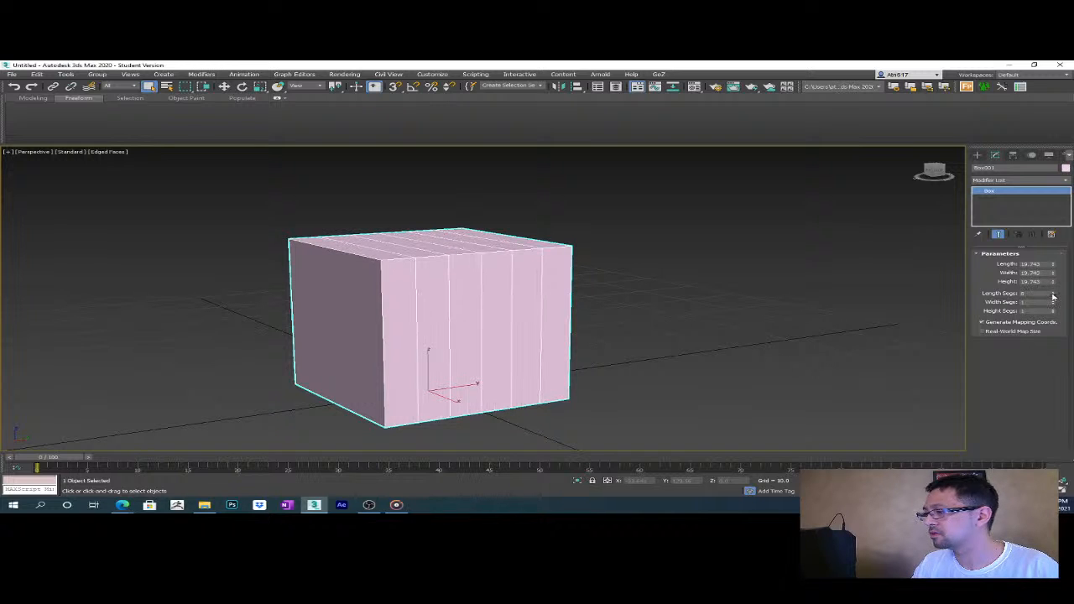
click(1053, 296)
click(1054, 296)
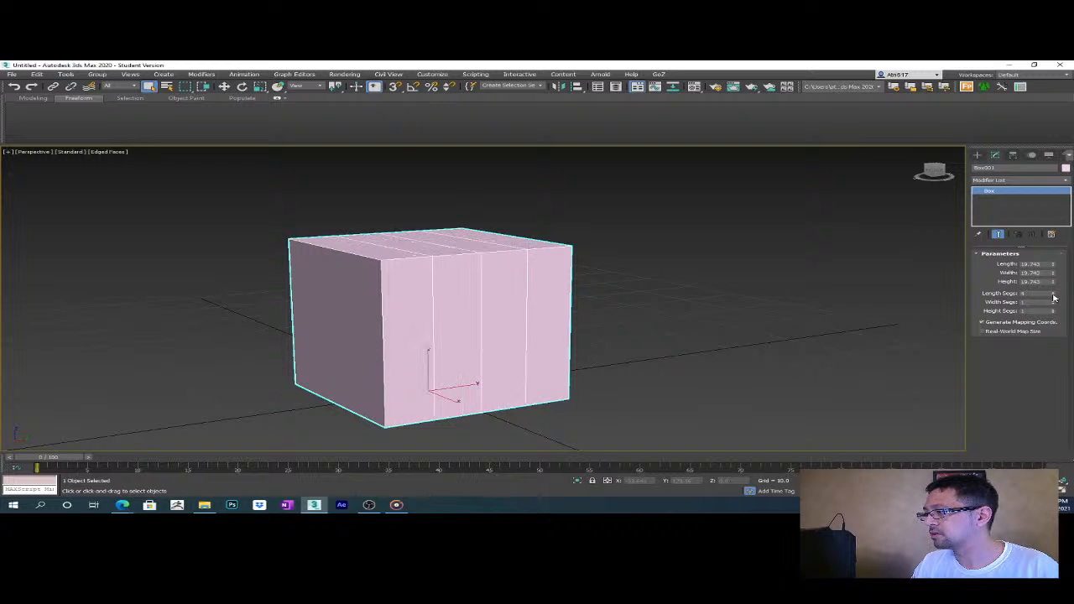
- Set the box's width segments and height segments to 4 each
click(1054, 303)
click(1054, 303)
click(1055, 303)
click(1055, 303)
click(1054, 304)
click(1036, 303)
text(4)
key(Tab)
text(4)
key(Return)
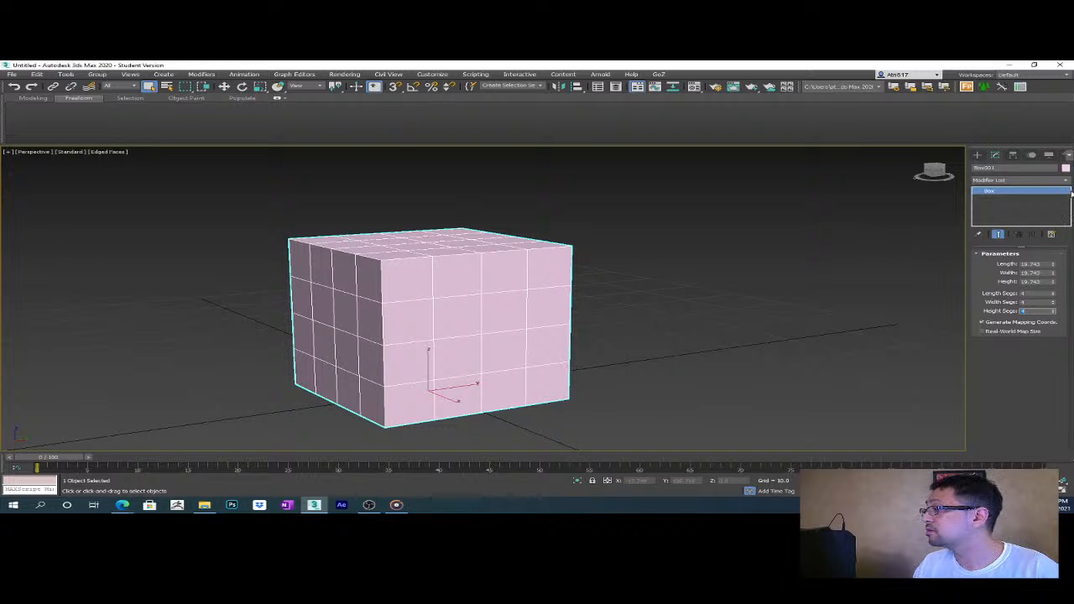
- Rename the box as body
click(1064, 181)
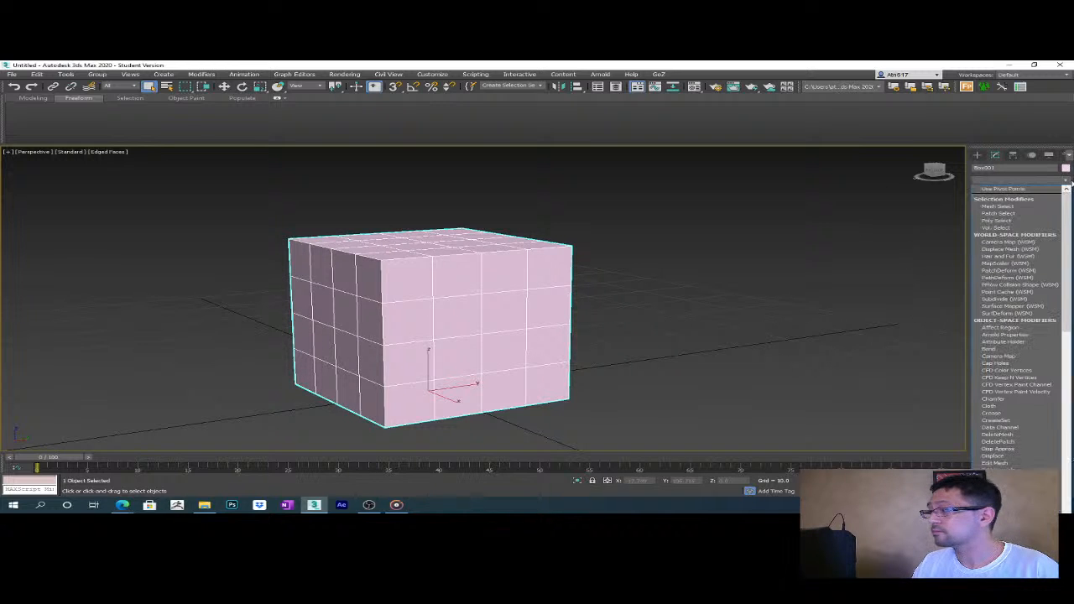
click(1018, 170)
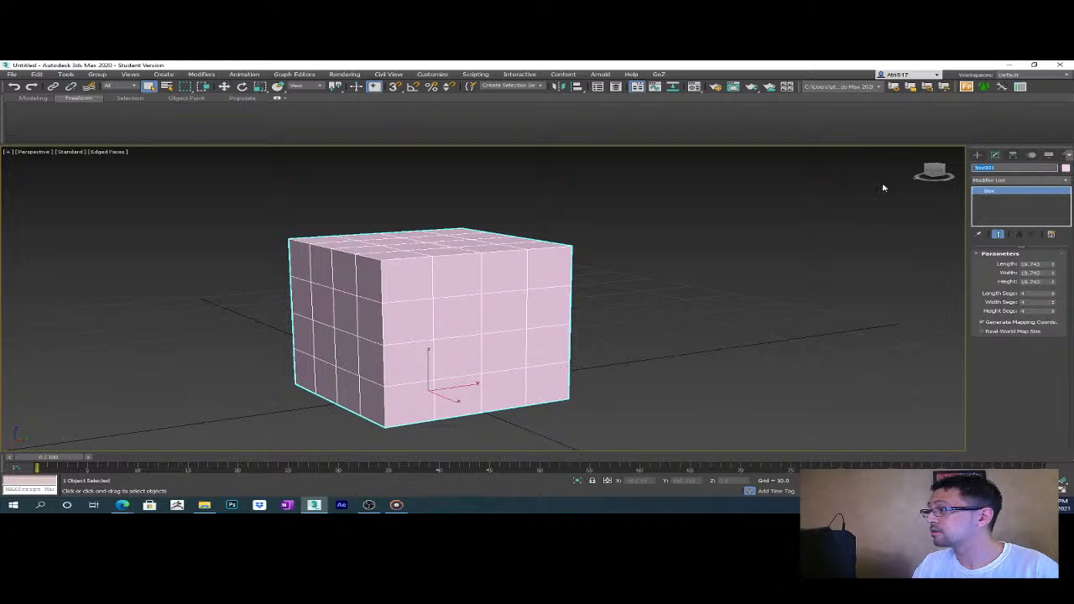
text(c)
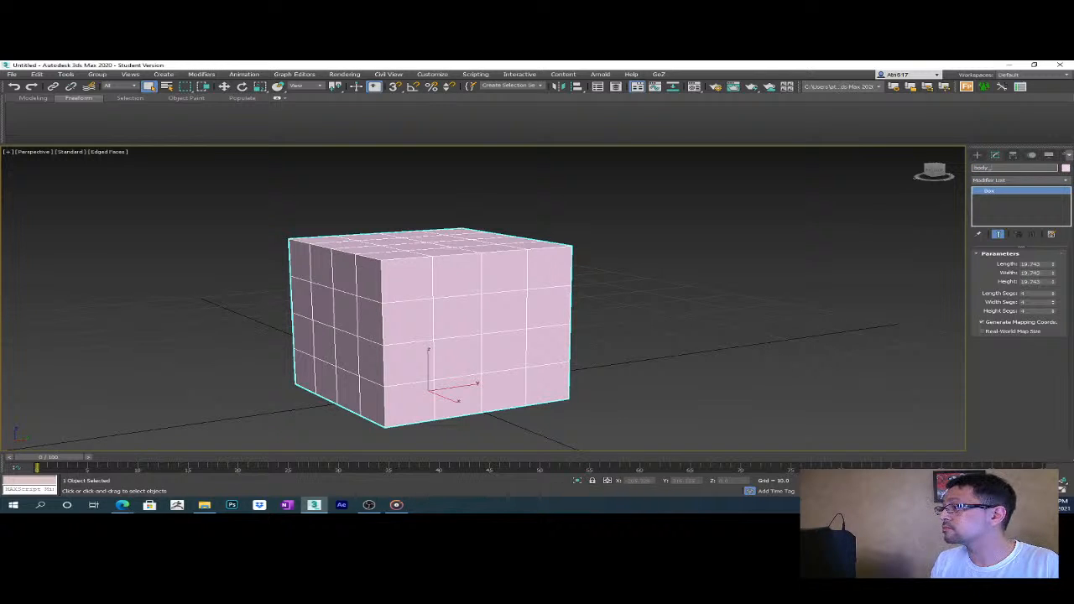
key(Return)
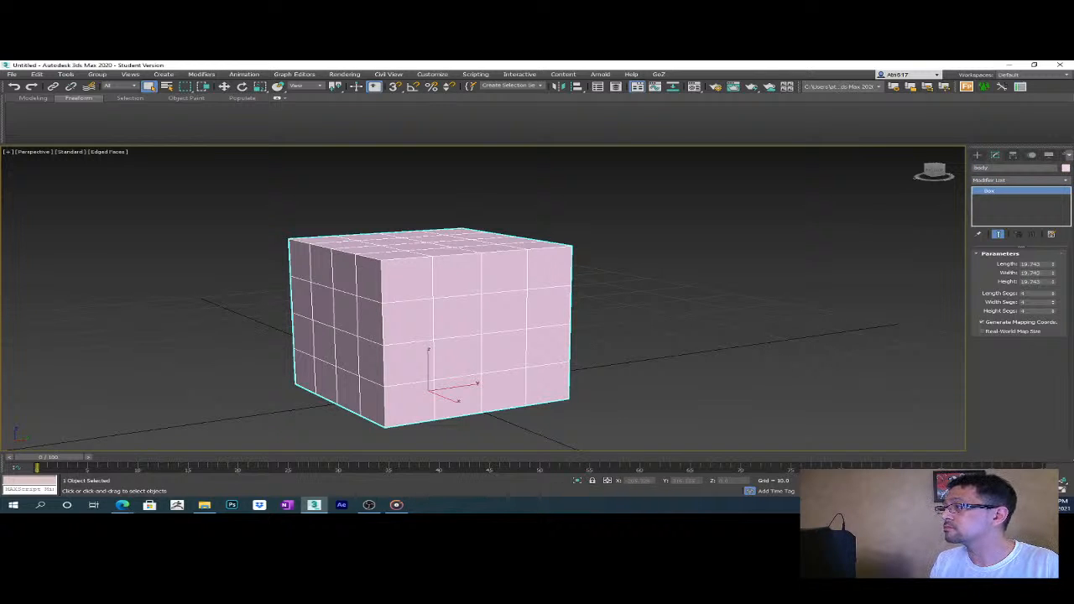
- Look through the available modifiers for one that rounds the body
click(1054, 181)
click(1055, 181)
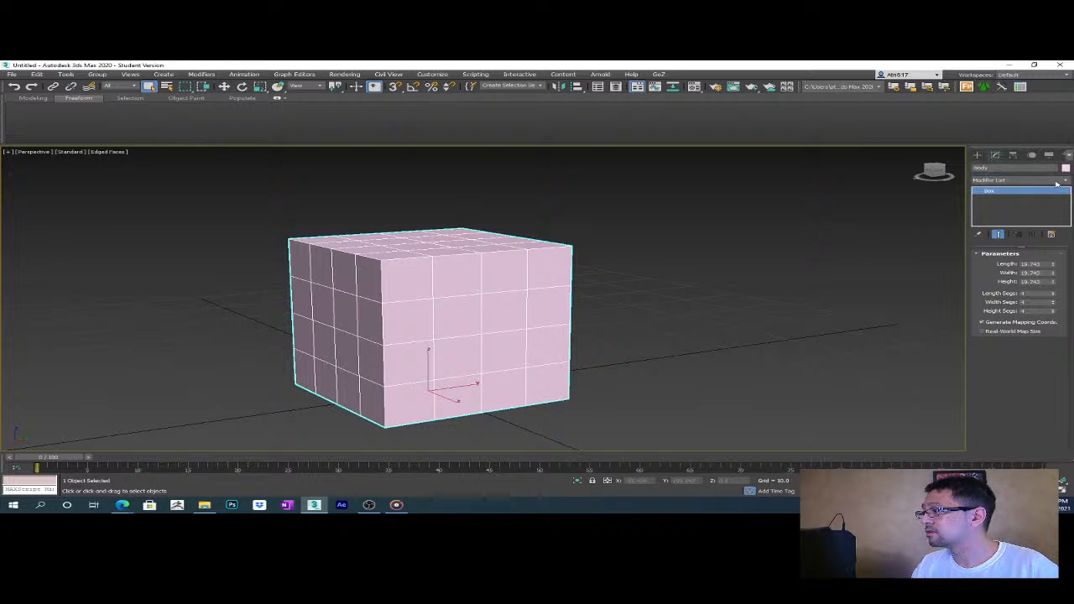
click(1063, 183)
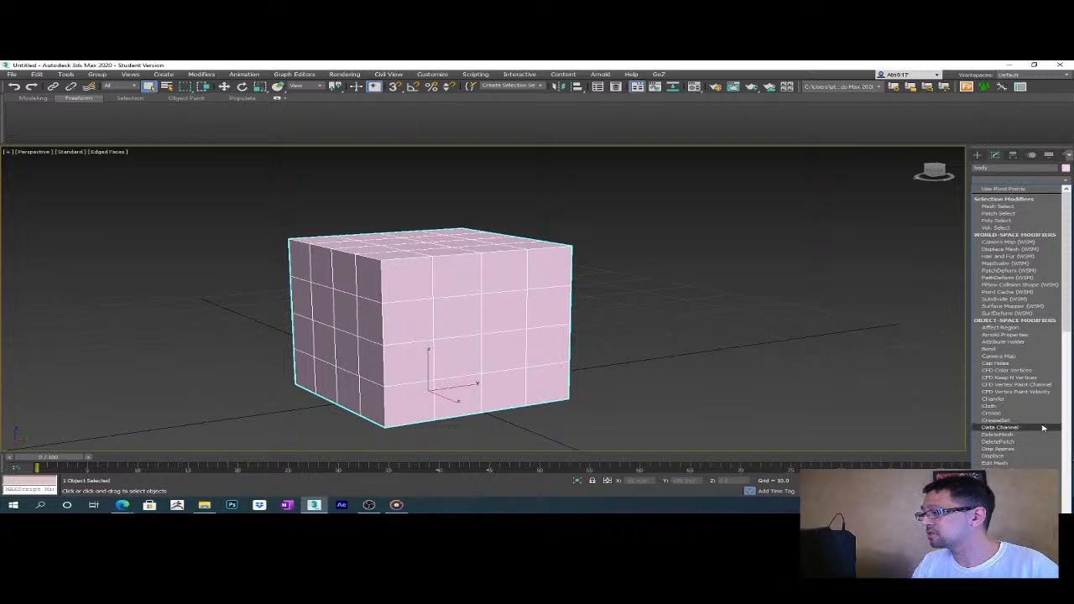
scroll(1010, 446, down, 2)
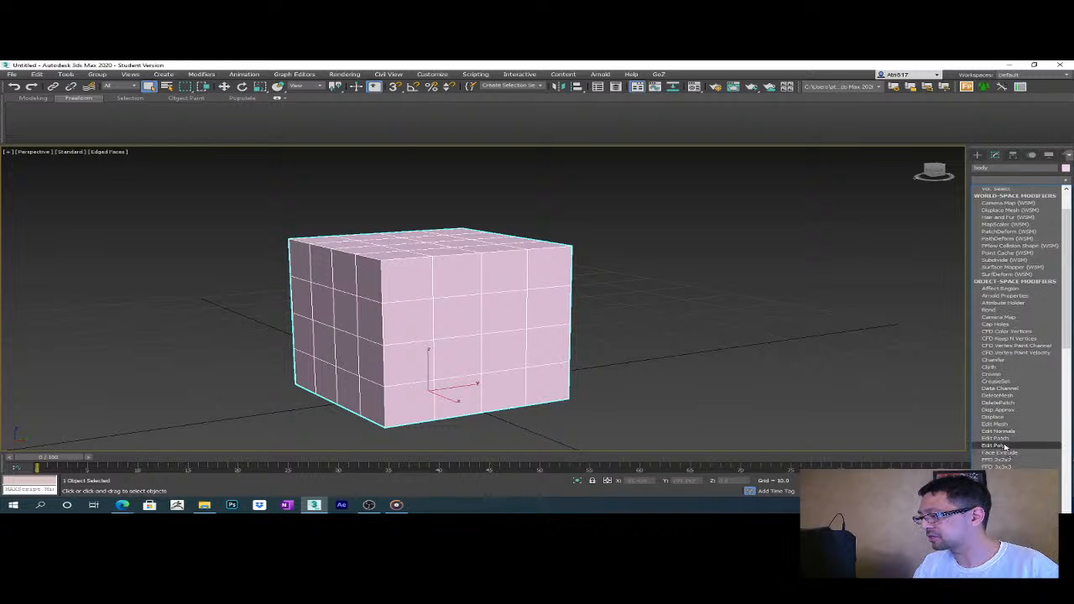
scroll(1001, 446, down, 5)
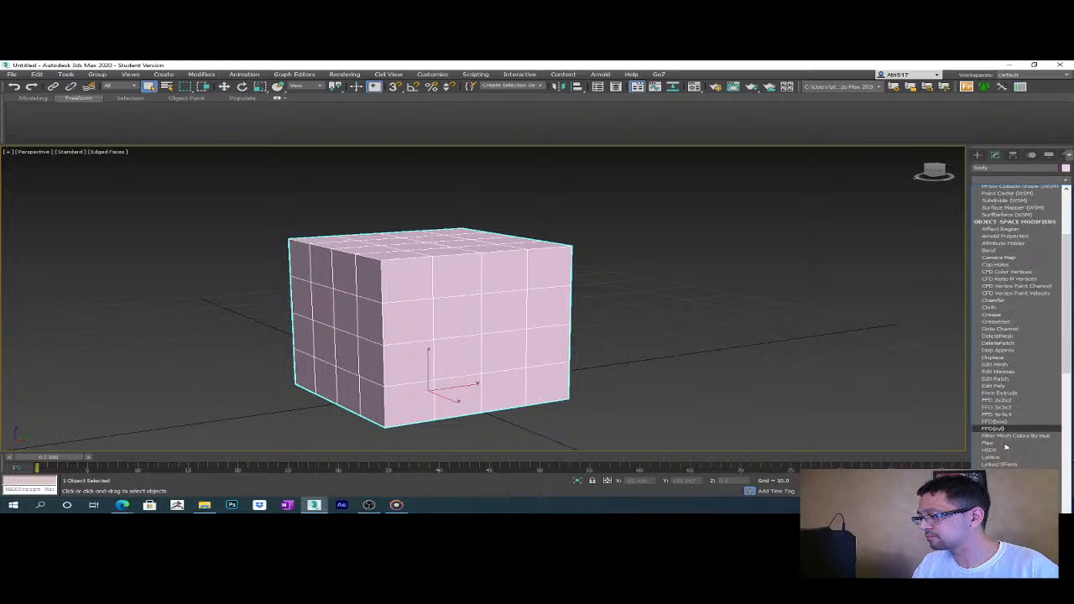
scroll(1019, 240, up, 3)
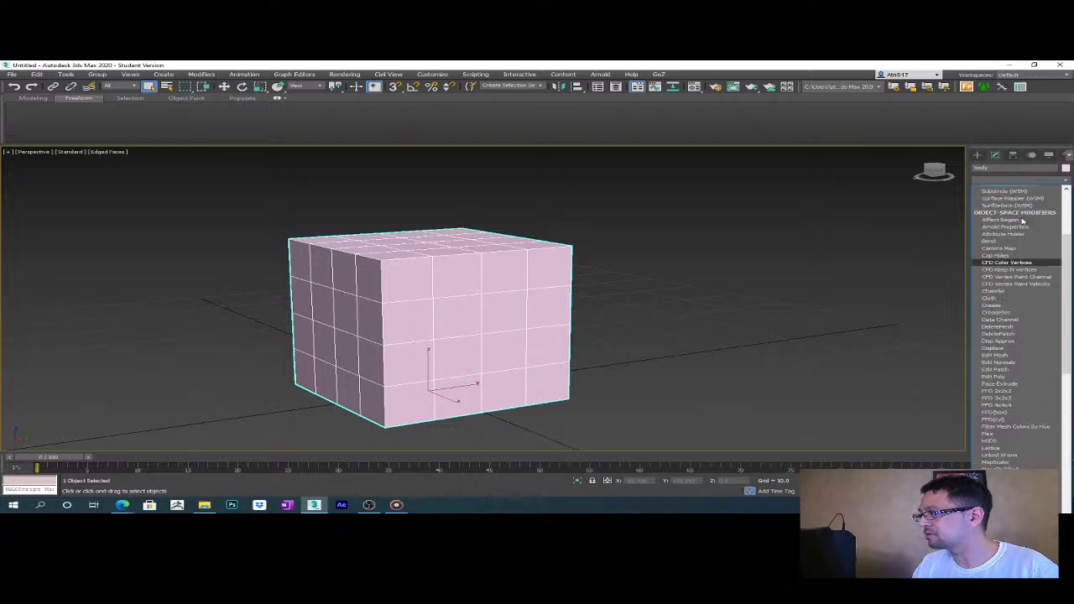
scroll(1063, 210, up, 4)
scroll(1062, 235, down, 2)
drag(1062, 239, 1067, 168)
click(1066, 181)
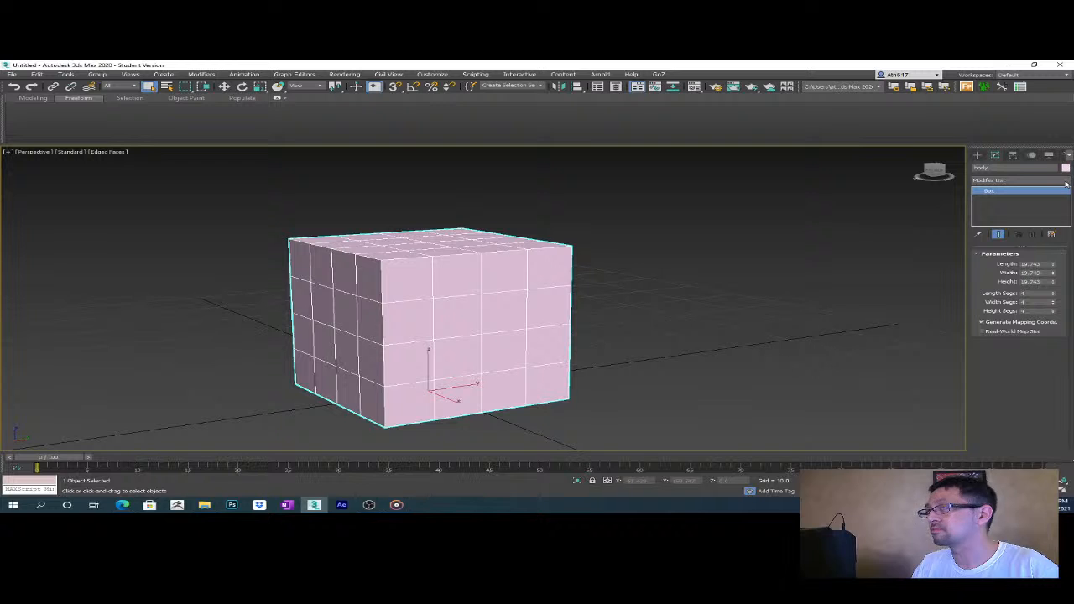
click(1065, 181)
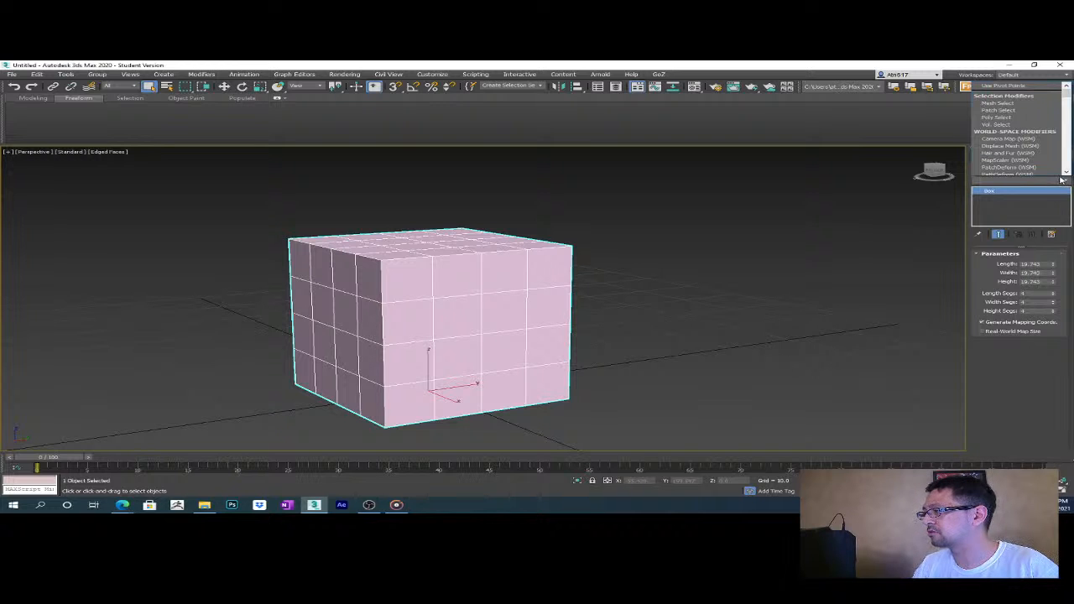
click(1064, 182)
- Apply a Spherify modifier to the body at 100 percent
click(1065, 182)
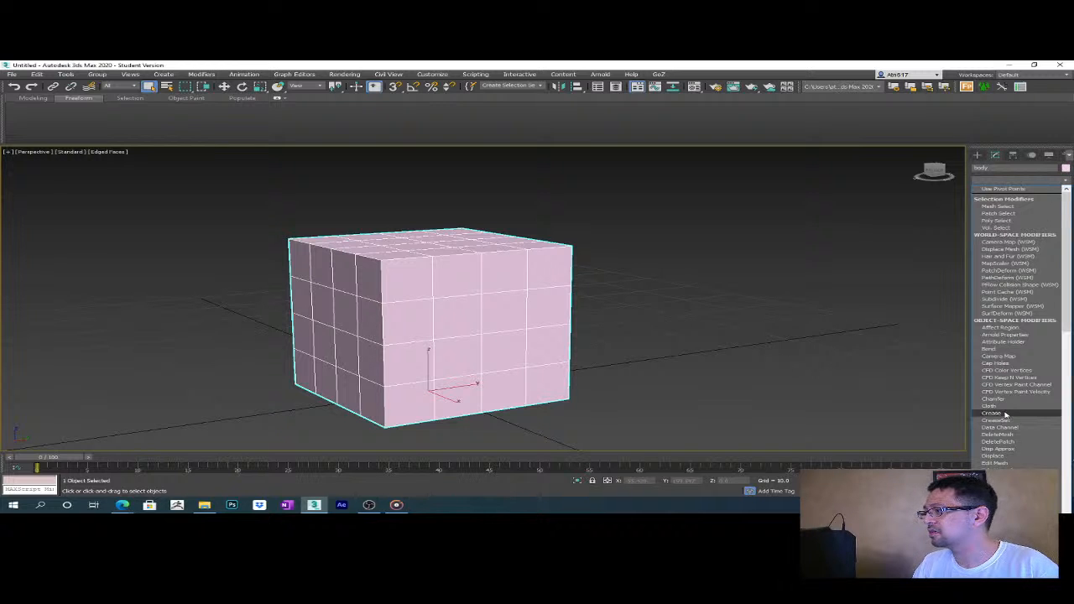
scroll(1011, 369, down, 2)
scroll(987, 382, down, 6)
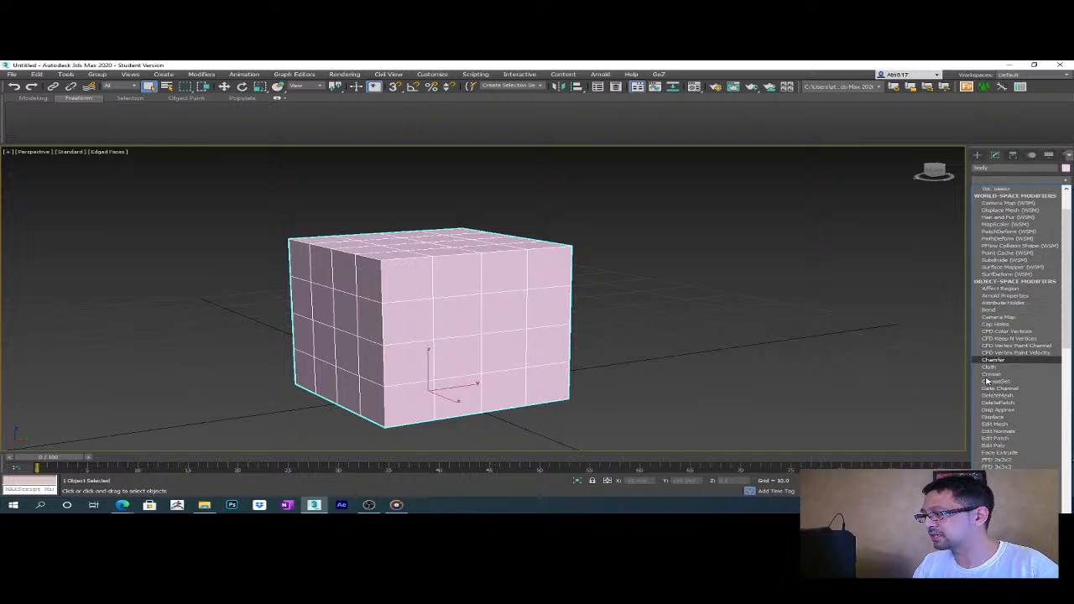
scroll(988, 381, down, 9)
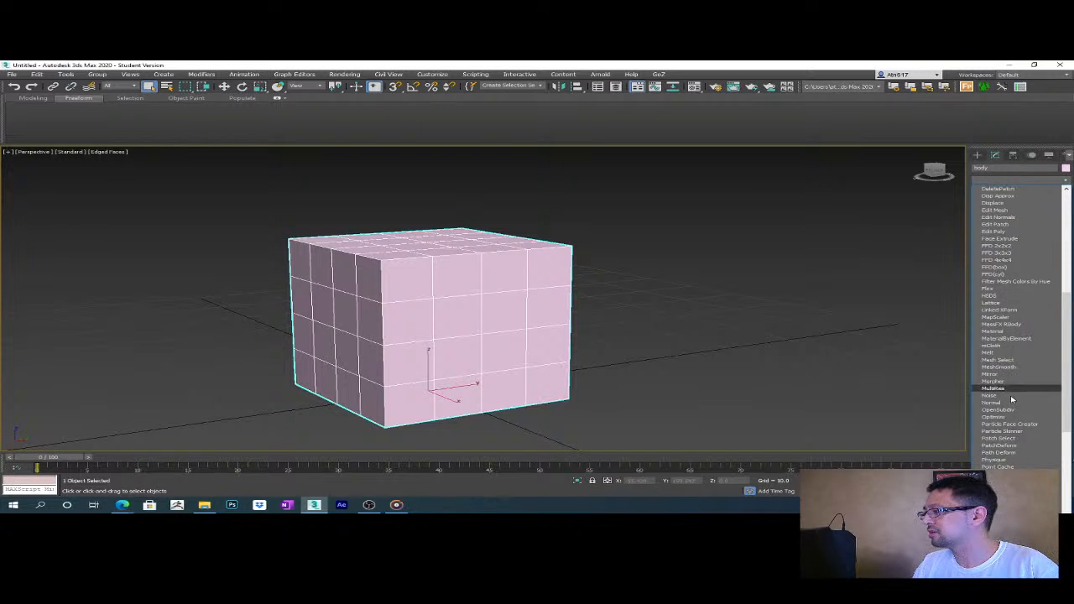
scroll(1011, 429, down, 3)
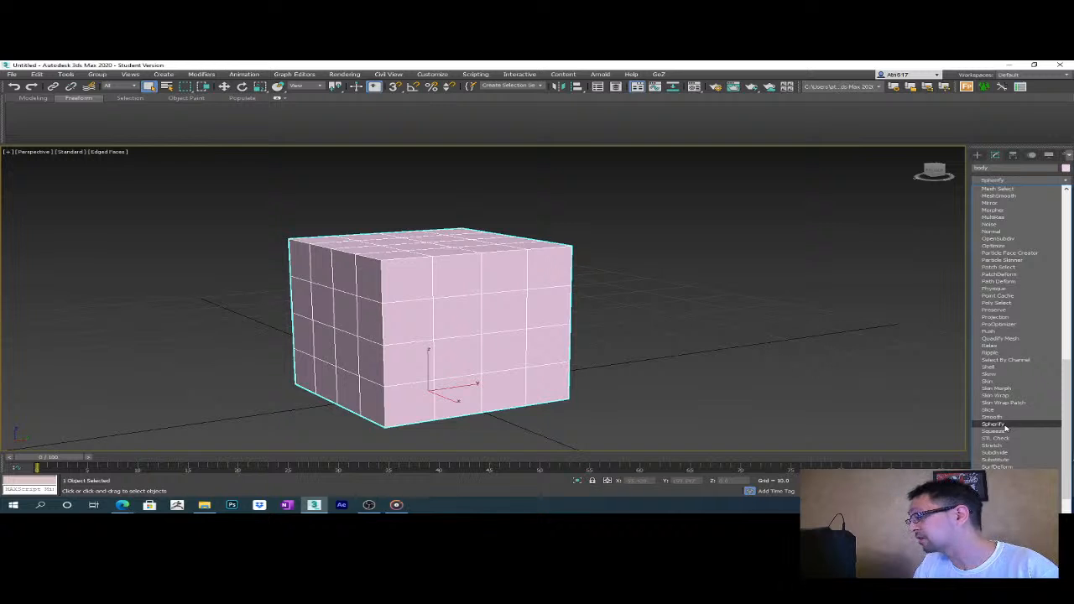
click(993, 424)
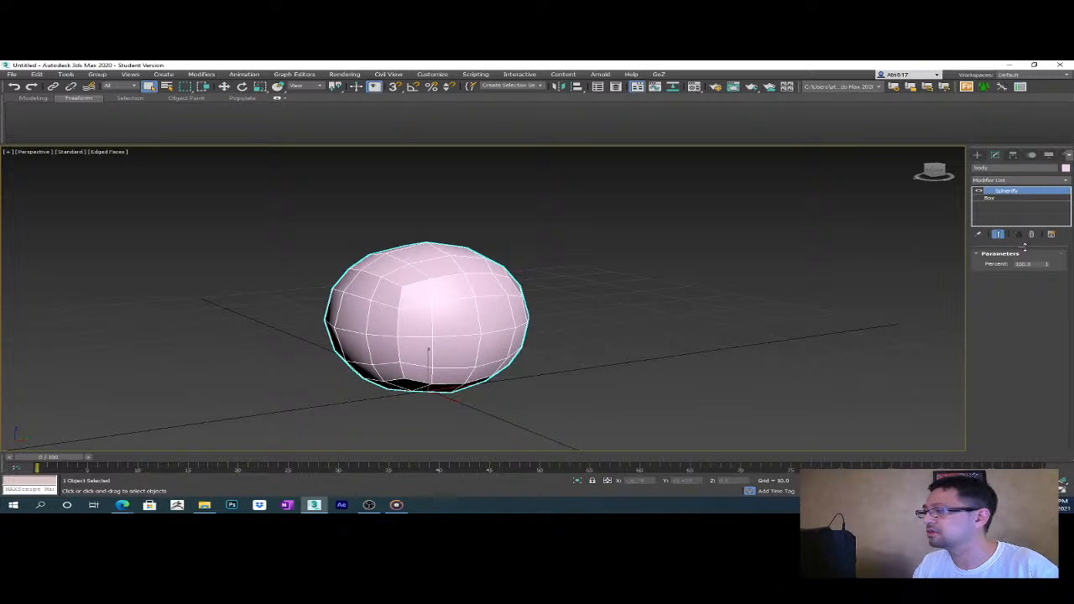
mouse_move(1047, 265)
mouse_down()
mouse_move(1033, 301)
mouse_move(1029, 257)
mouse_up()
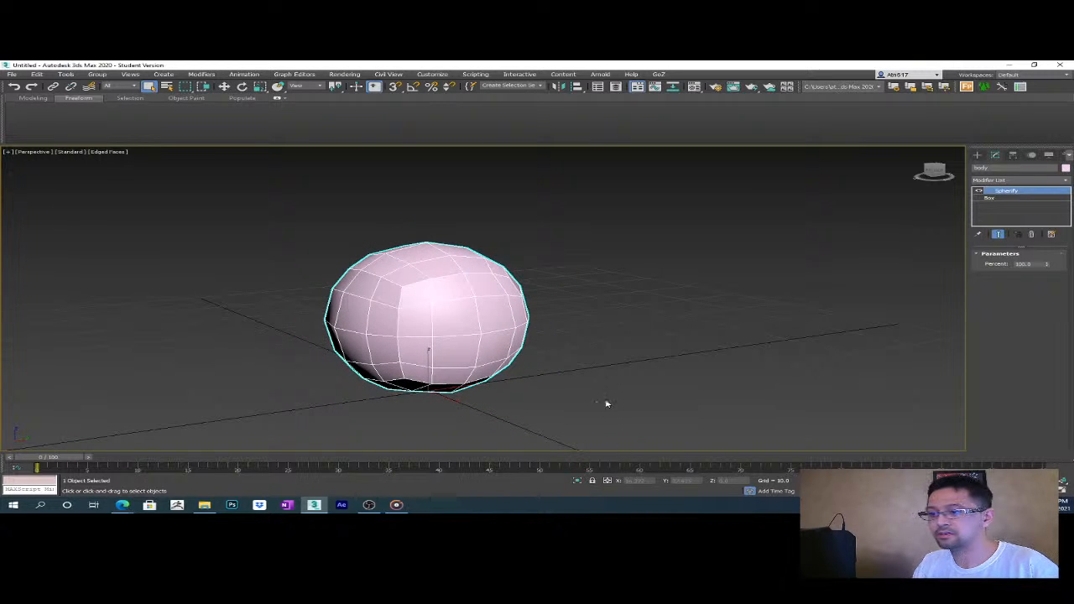
alt+middle_drag(621, 335, 579, 332)
mouse_move(491, 349)
alt+middle_down()
mouse_move(615, 350)
mouse_move(525, 350)
mouse_move(616, 341)
mouse_move(605, 345)
alt+middle_up()
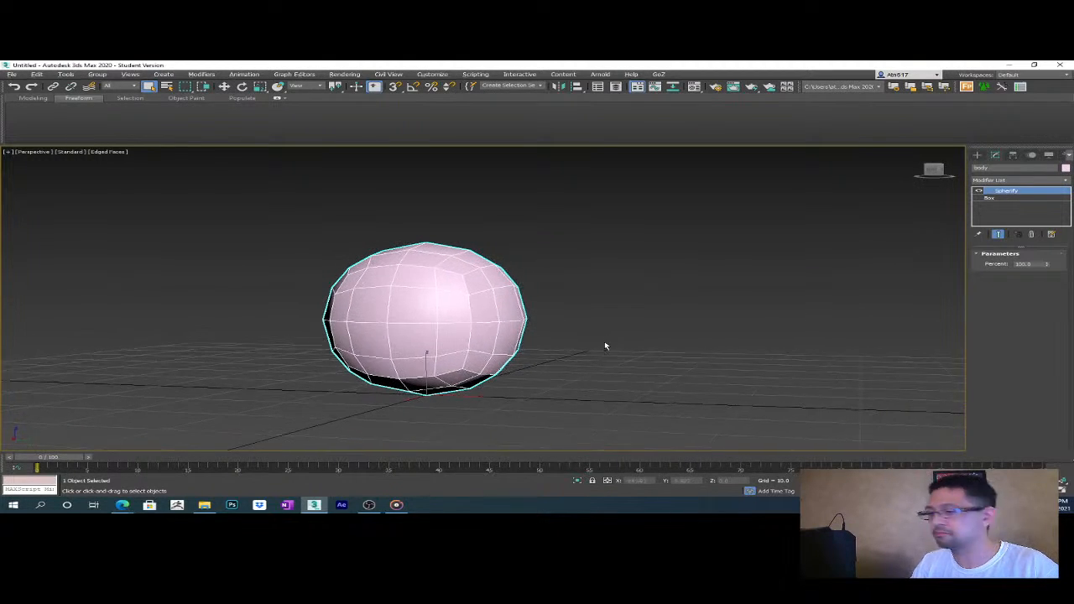
- Add an Edit Poly modifier above Spherify and enter its Vertex sub-object level
click(1063, 181)
click(1062, 182)
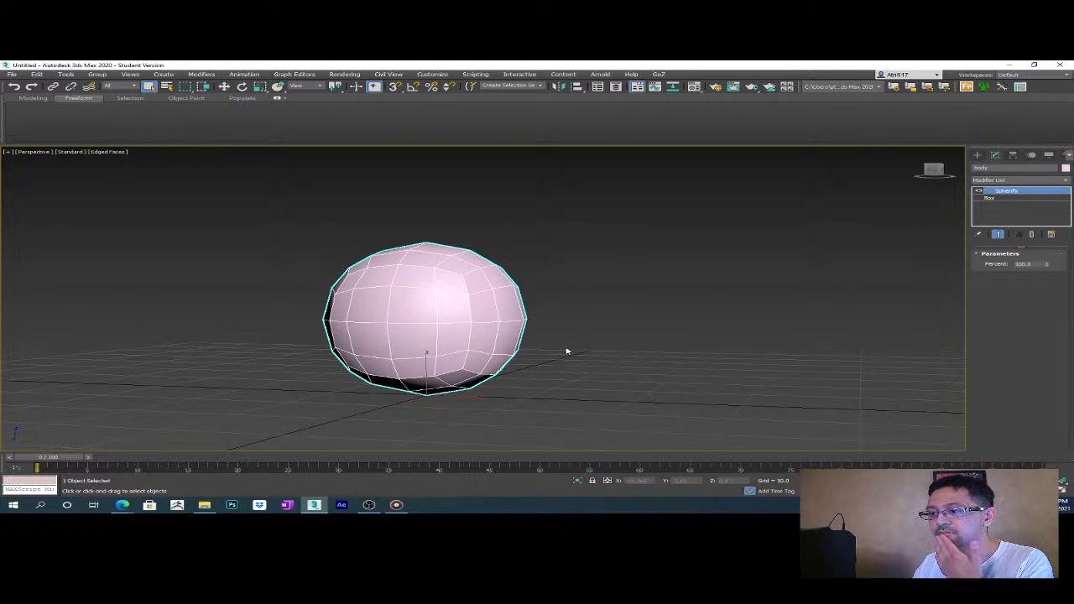
scroll(555, 358, up, 3)
alt+middle_drag(546, 270, 519, 314)
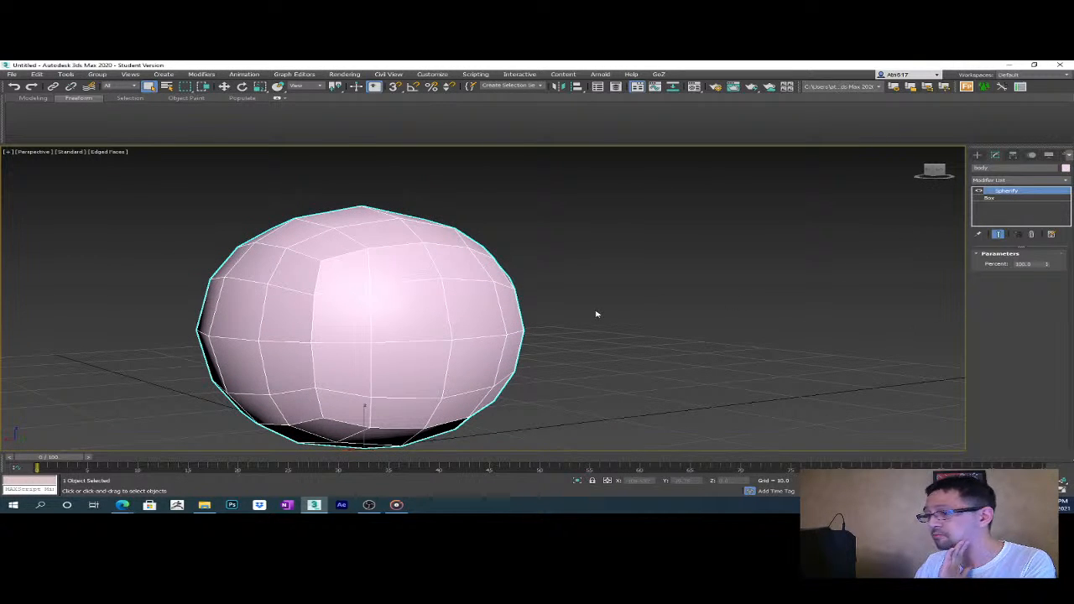
click(1068, 183)
scroll(1011, 443, down, 2)
click(996, 466)
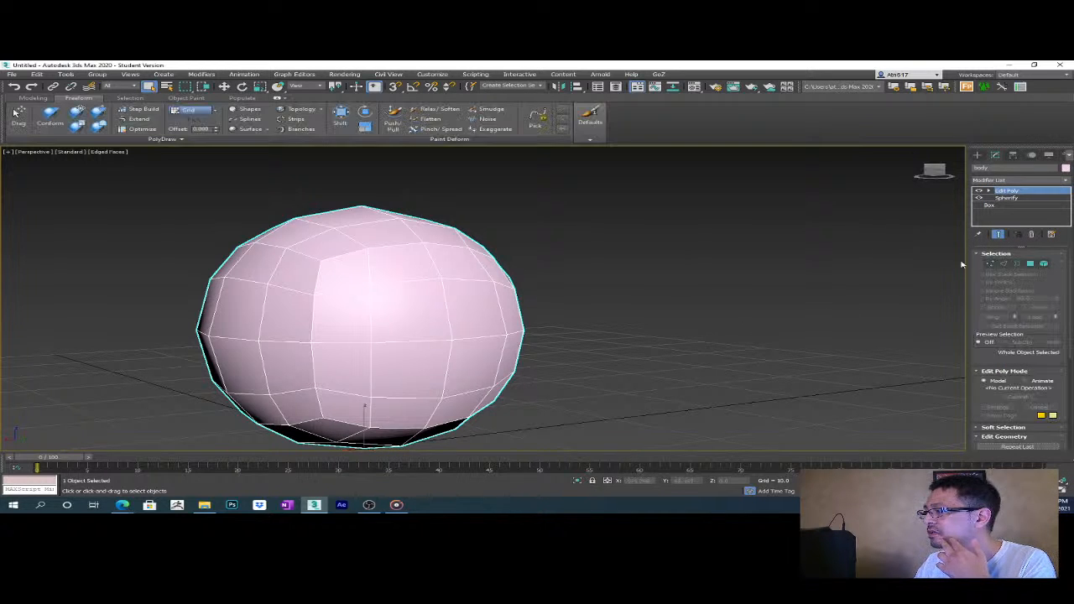
click(990, 264)
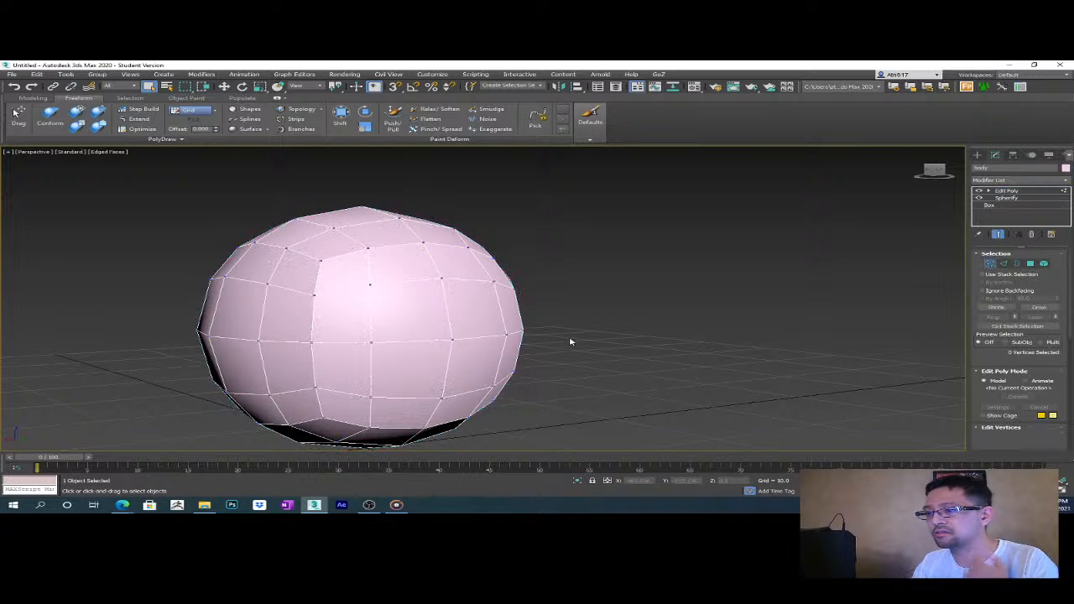
- Show the rounded body in the Left view
alt+middle_drag(568, 345, 563, 376)
scroll(562, 375, down, 3)
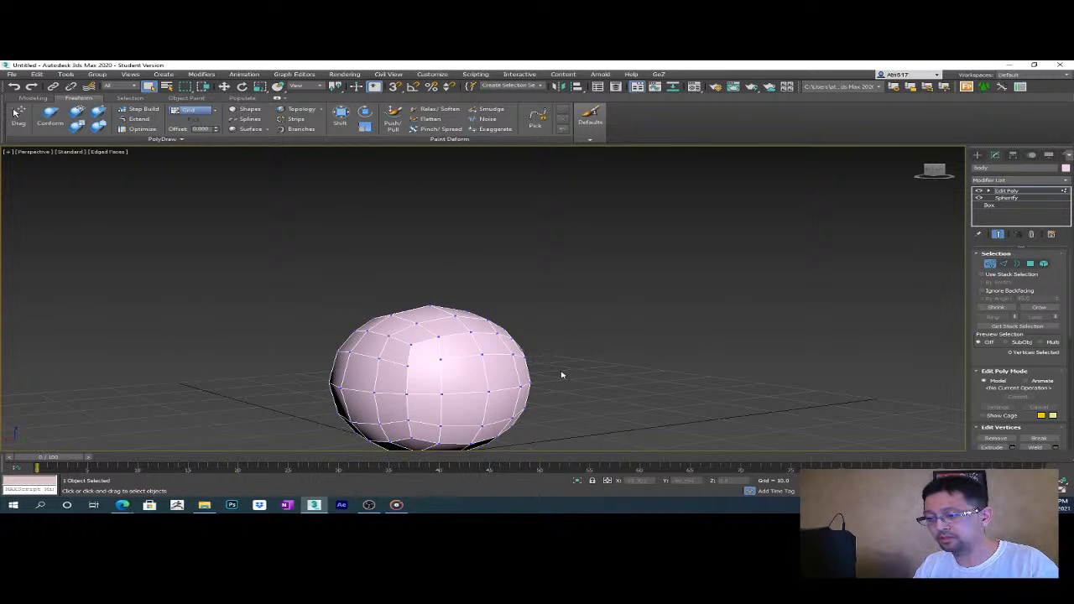
key(l)
scroll(544, 285, up, 3)
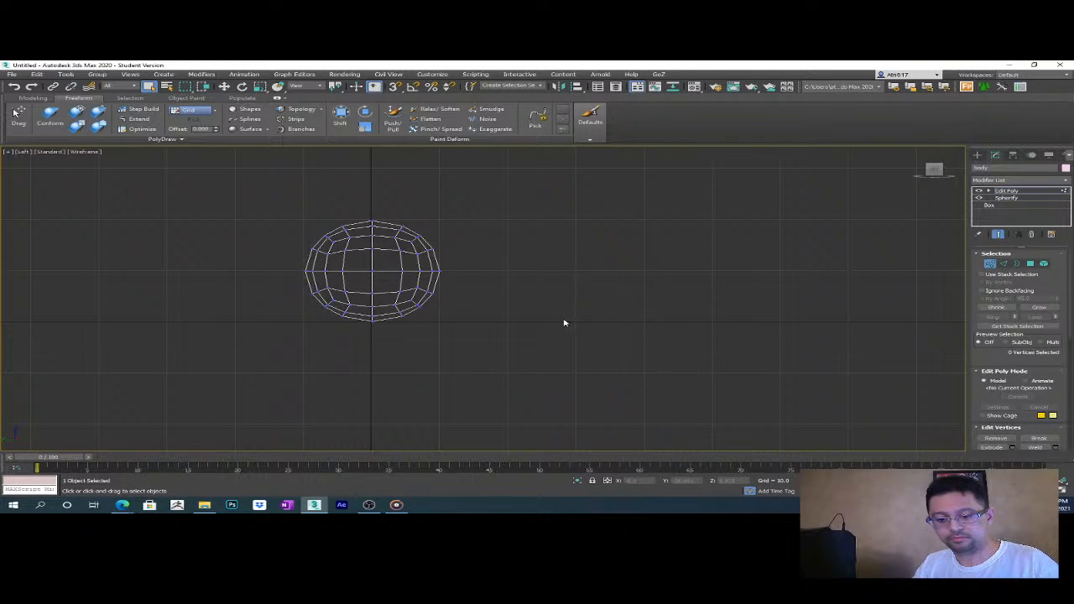
middle_drag(489, 307, 594, 347)
- Show all four viewports, enlarge the Perspective one, and frame the body closer in the Front and Top views
key(alt+w)
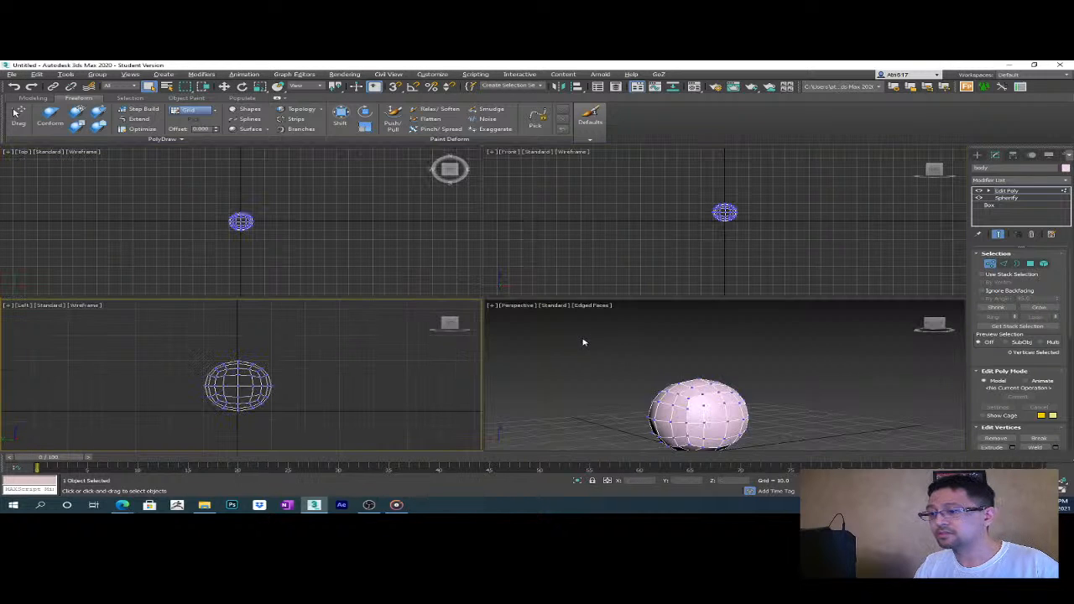
alt+middle_drag(727, 380, 678, 383)
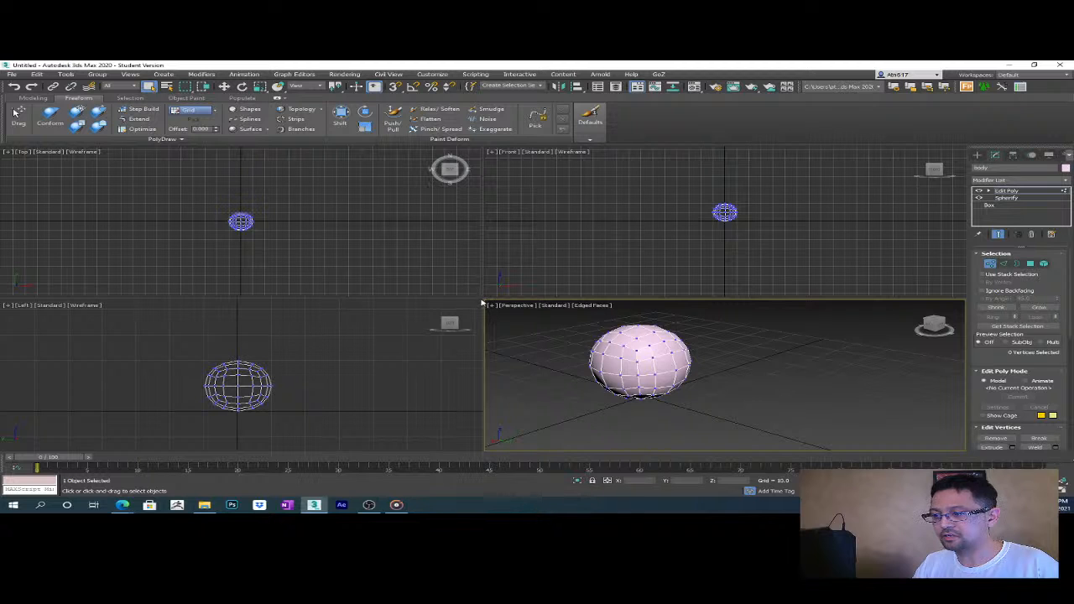
drag(484, 298, 357, 270)
alt+middle_drag(576, 370, 727, 377)
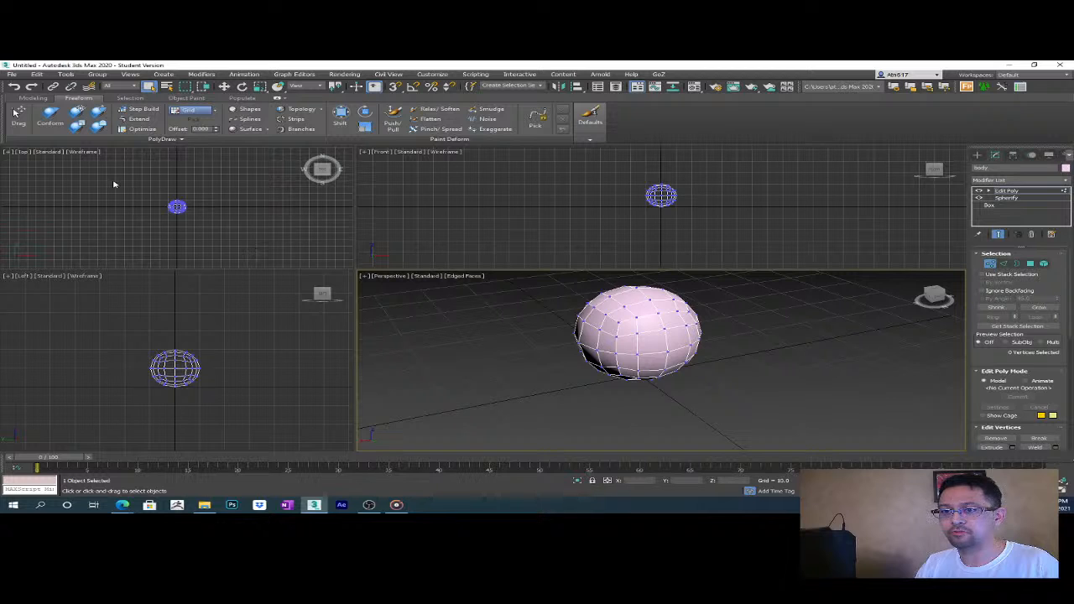
click(616, 207)
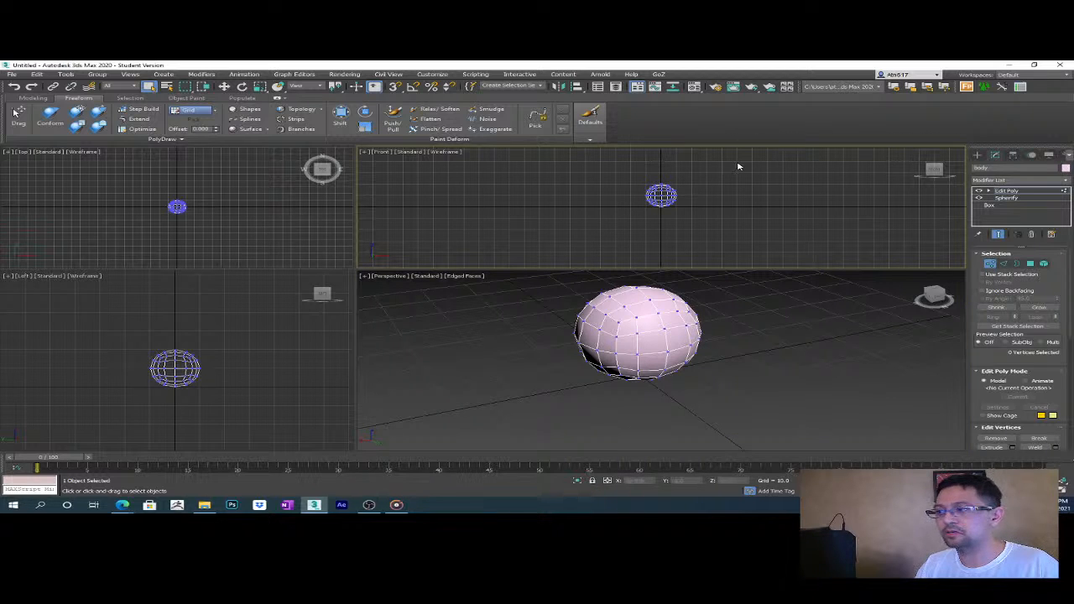
scroll(660, 196, up, 3)
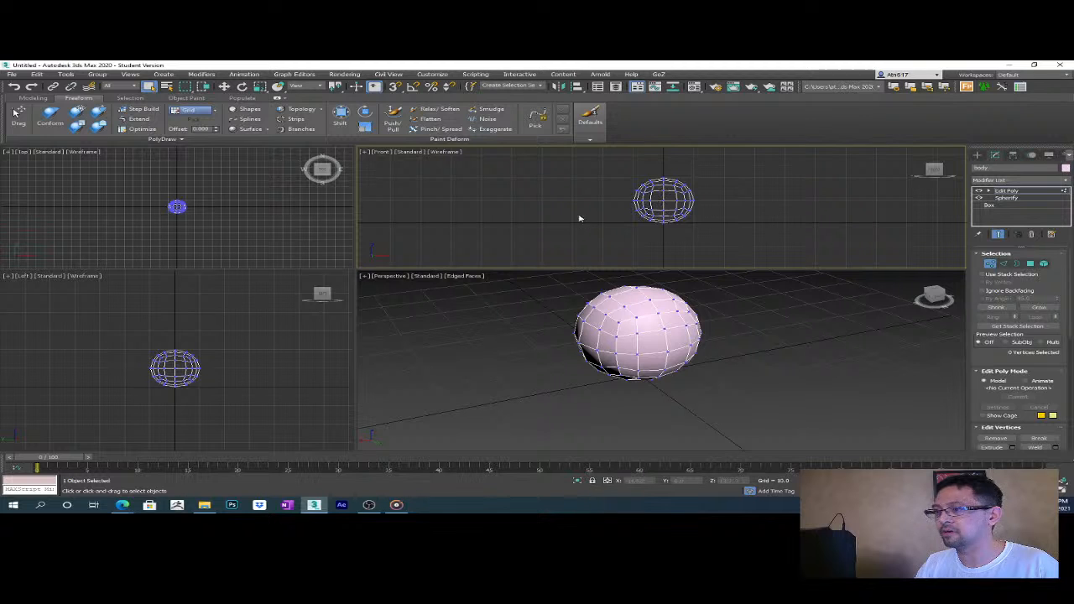
scroll(202, 213, up, 3)
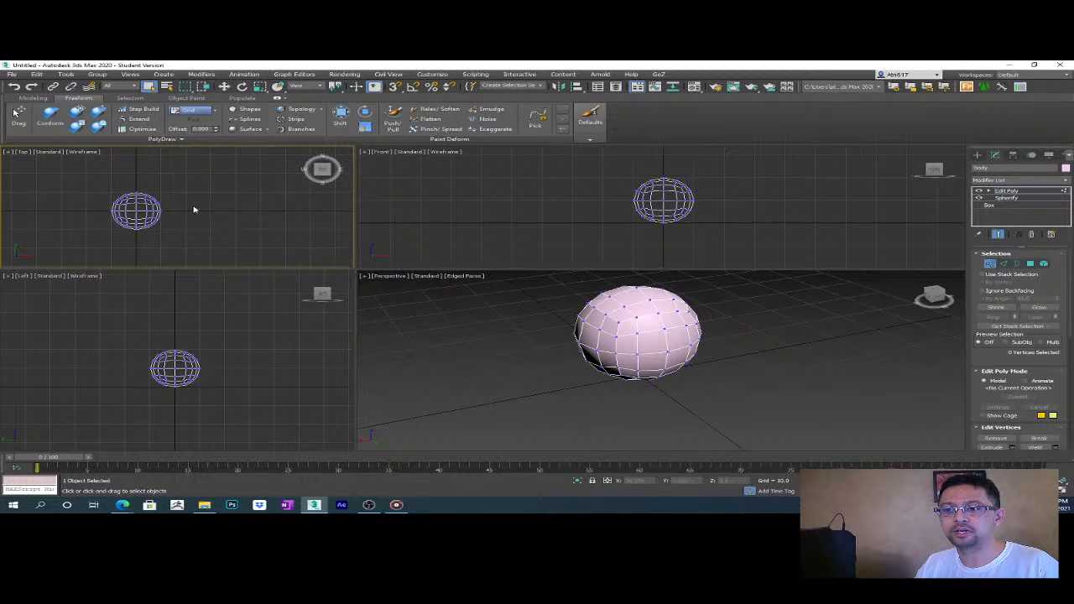
- Enlarge the Left view, select the vertices of the body's upper cap and raise them slightly
middle_drag(161, 220, 255, 207)
mouse_move(246, 369)
middle_down()
mouse_move(254, 377)
mouse_move(236, 352)
middle_up()
alt+middle_drag(604, 386, 685, 385)
middle_click(248, 359)
key(alt+w)
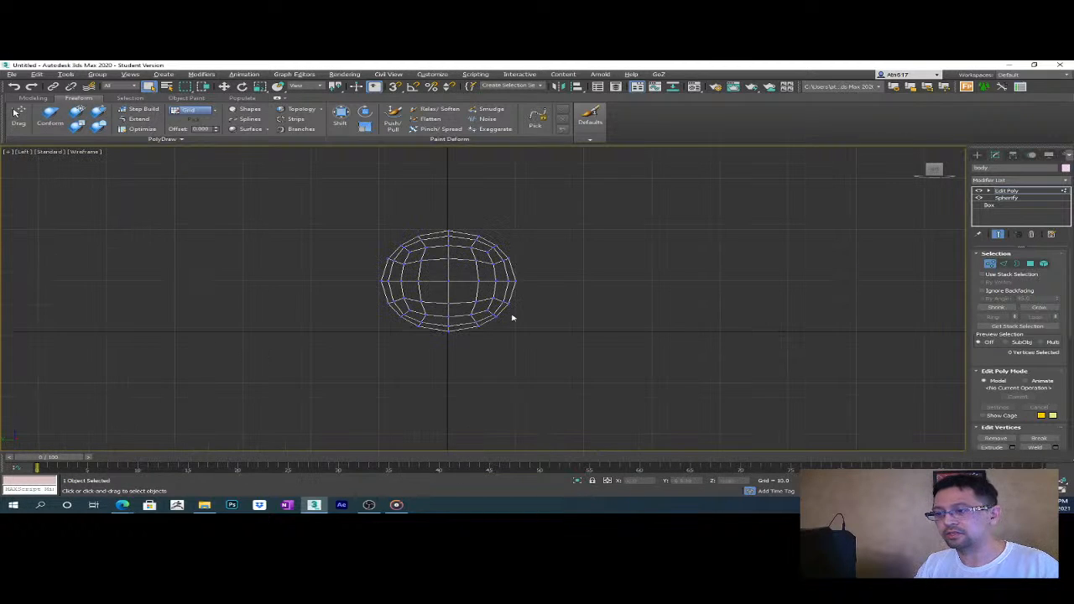
scroll(537, 256, up, 2)
middle_drag(579, 240, 582, 348)
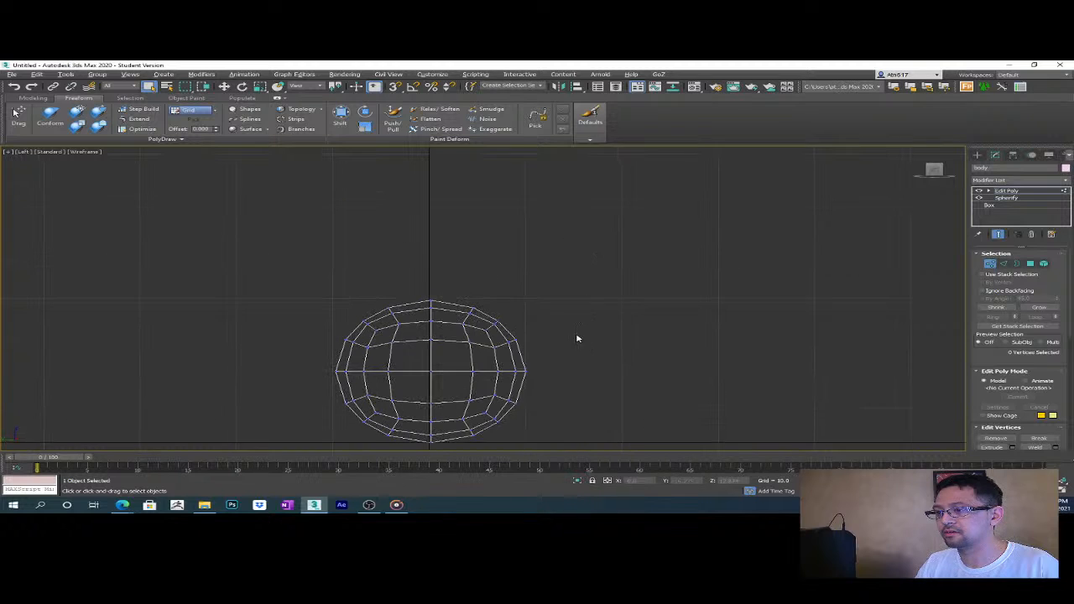
scroll(467, 286, down, 3)
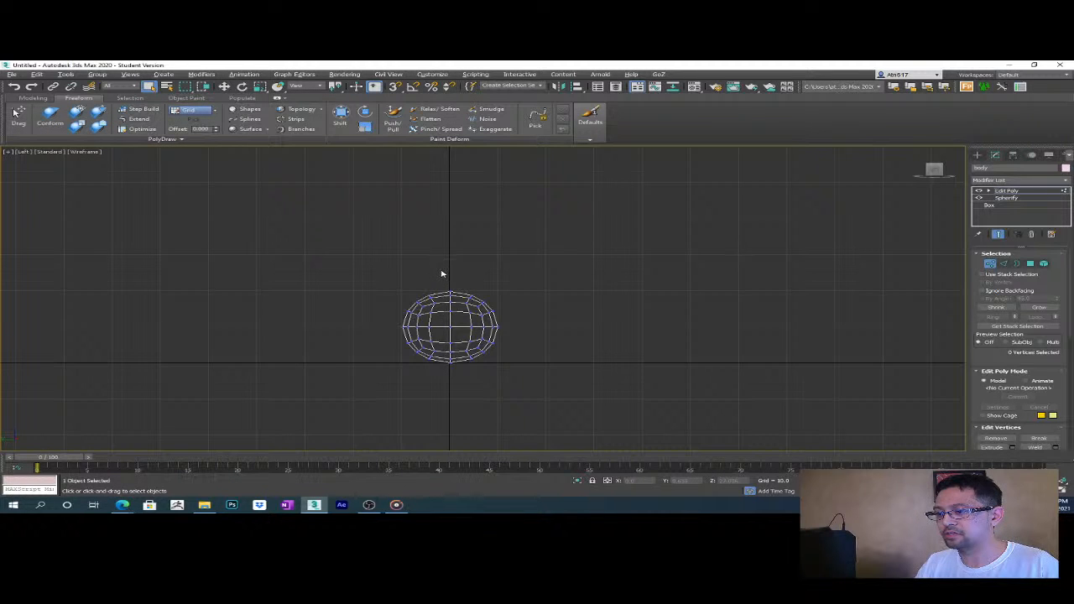
drag(498, 312, 485, 312)
drag(410, 278, 482, 308)
key(w)
drag(449, 271, 450, 263)
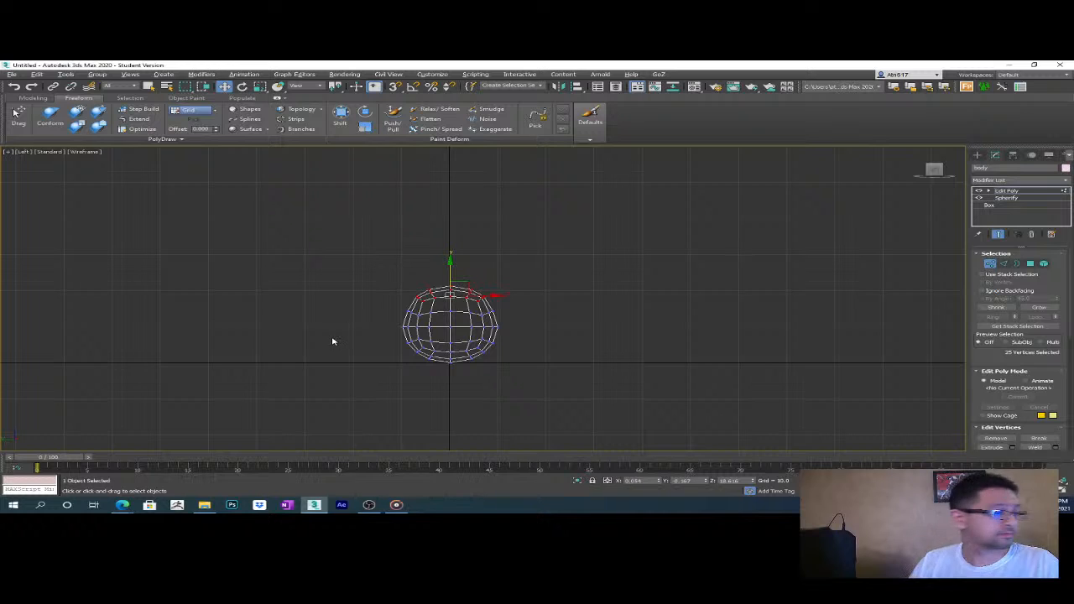
- Select the centre column of vertices at the top of the body in the Left view
key(alt+Tab)
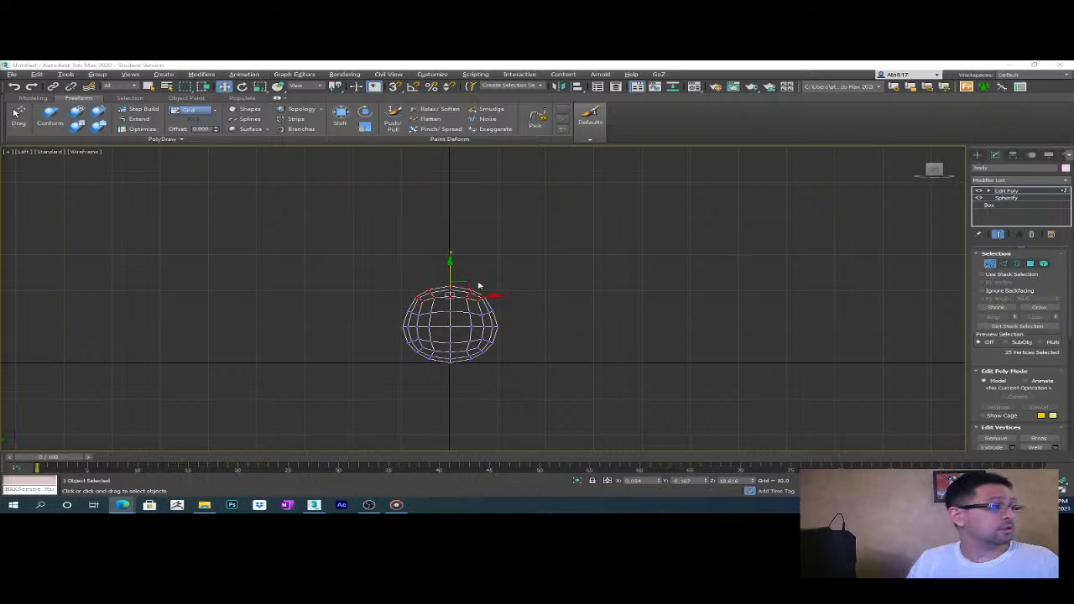
middle_drag(566, 370, 539, 378)
scroll(455, 333, up, 2)
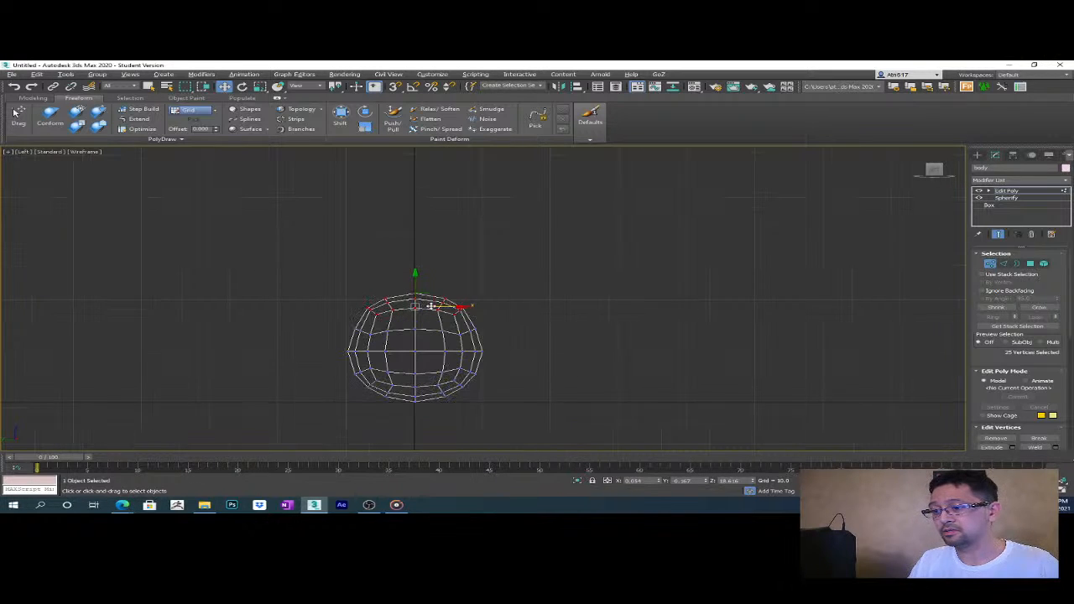
drag(359, 277, 360, 340)
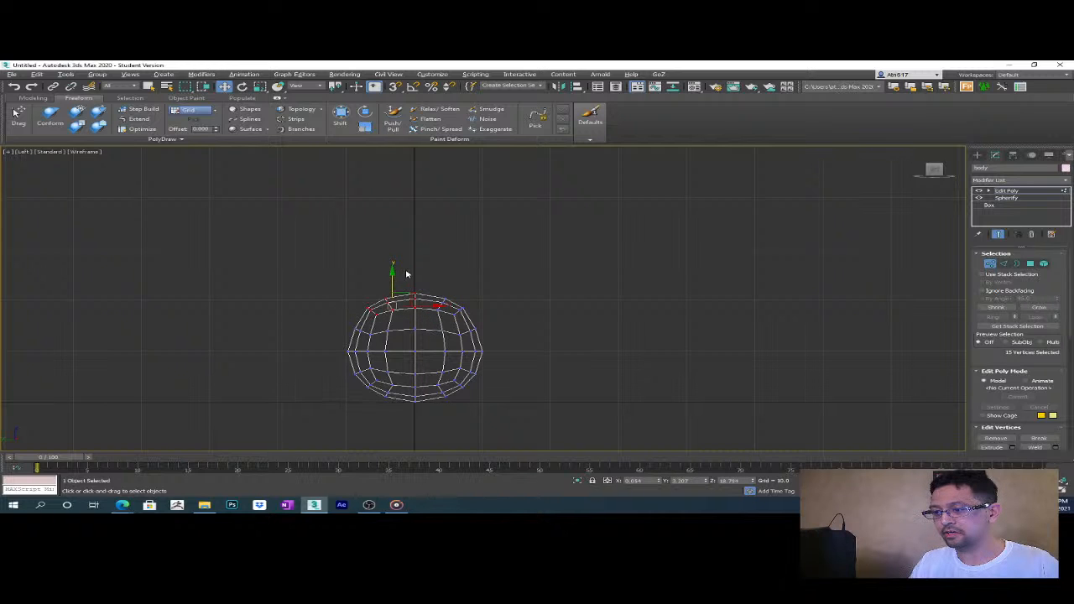
click(415, 312)
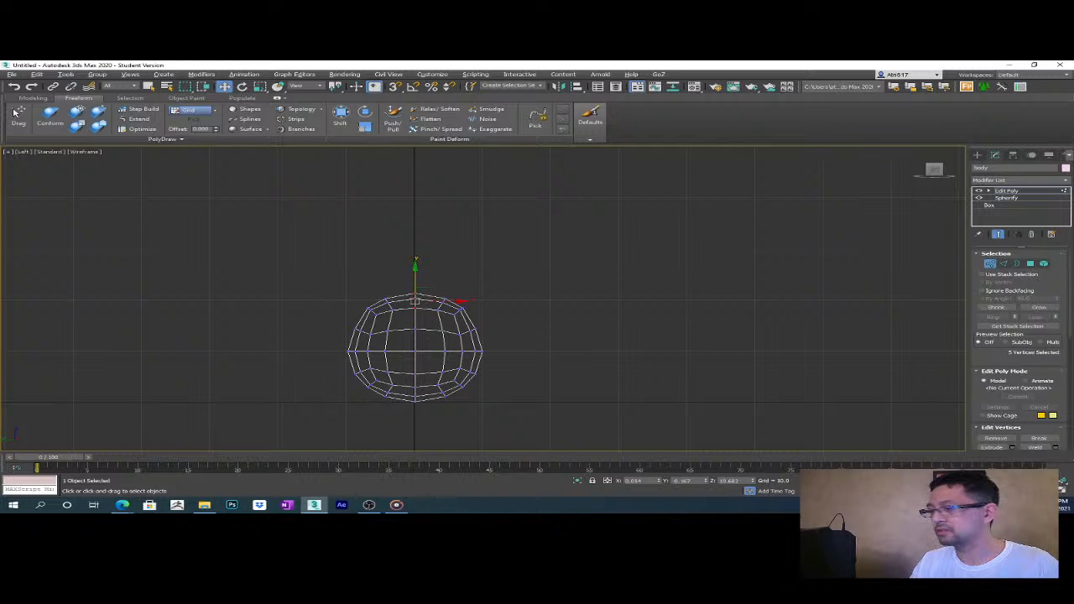
- Widen the command panel so that the Edit Poly rollouts spread over two columns
scroll(1014, 386, down, 4)
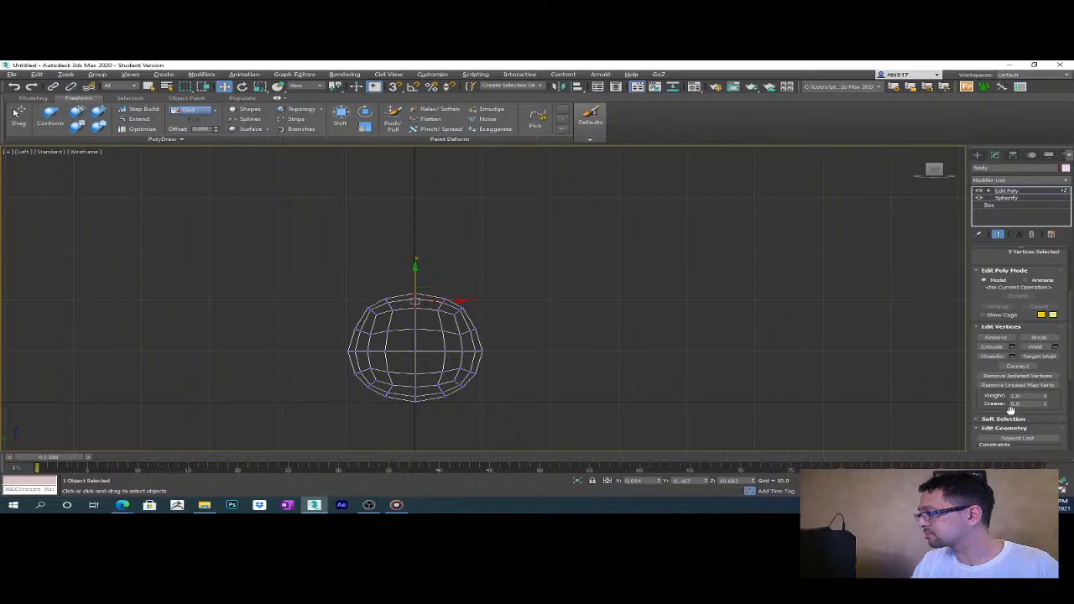
scroll(1009, 361, down, 3)
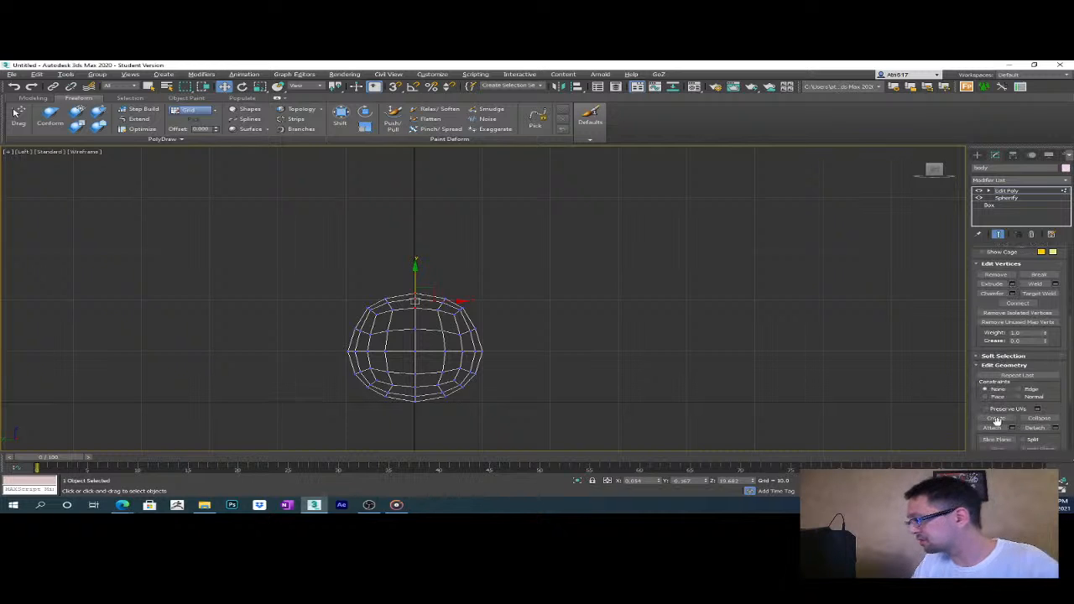
scroll(1012, 397, down, 5)
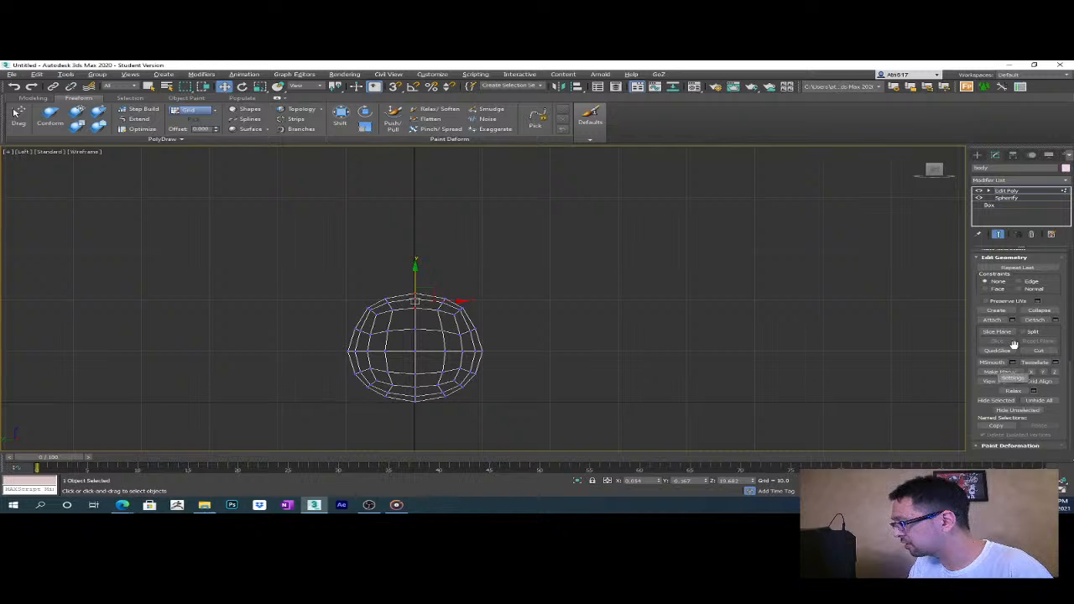
scroll(1011, 414, up, 1)
scroll(1019, 390, down, 1)
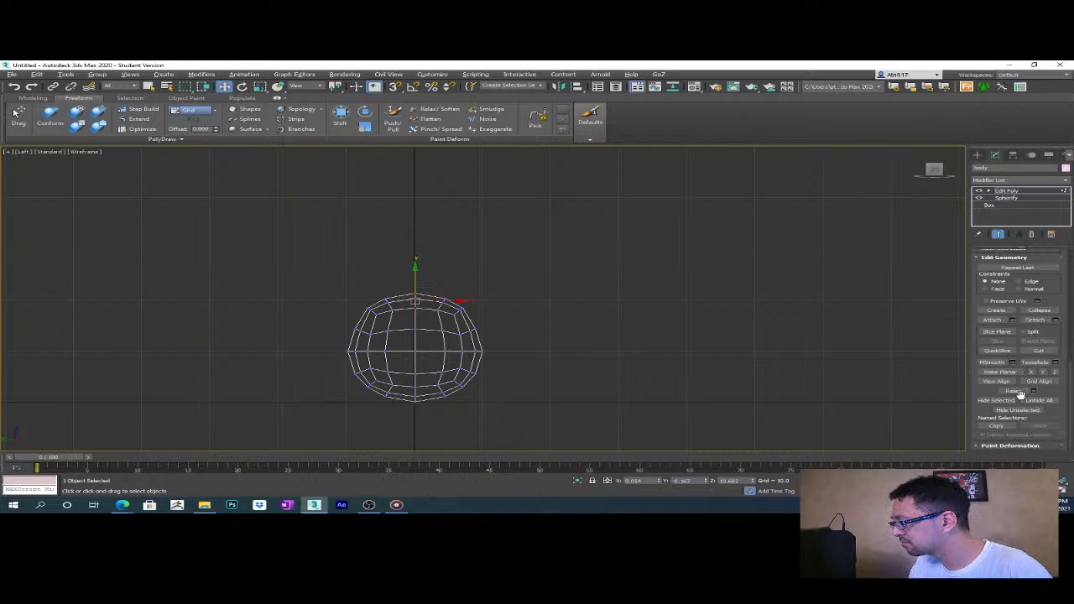
scroll(1014, 355, up, 3)
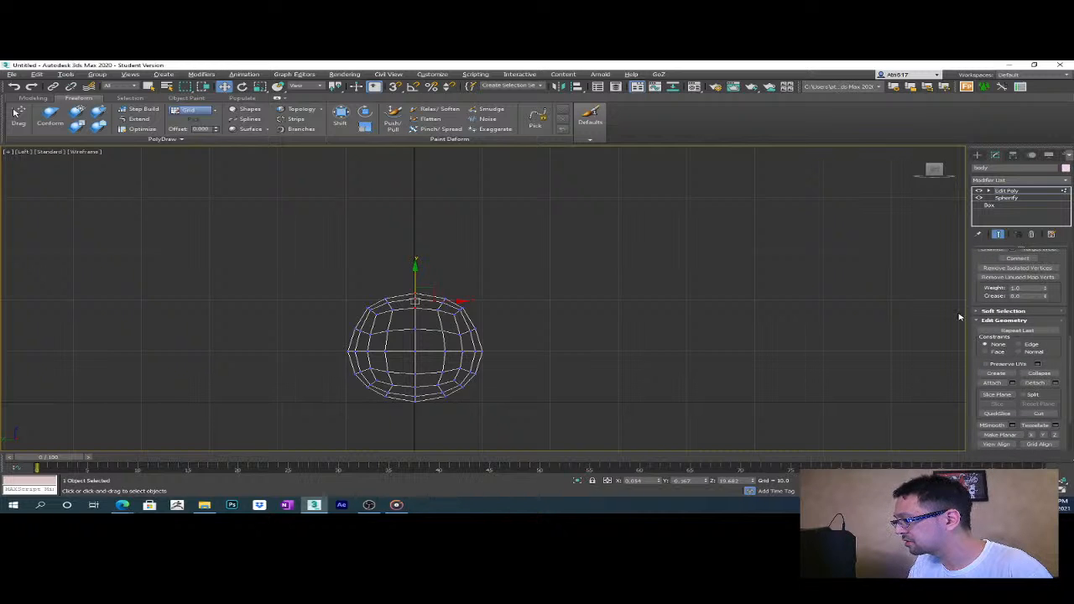
drag(963, 312, 842, 319)
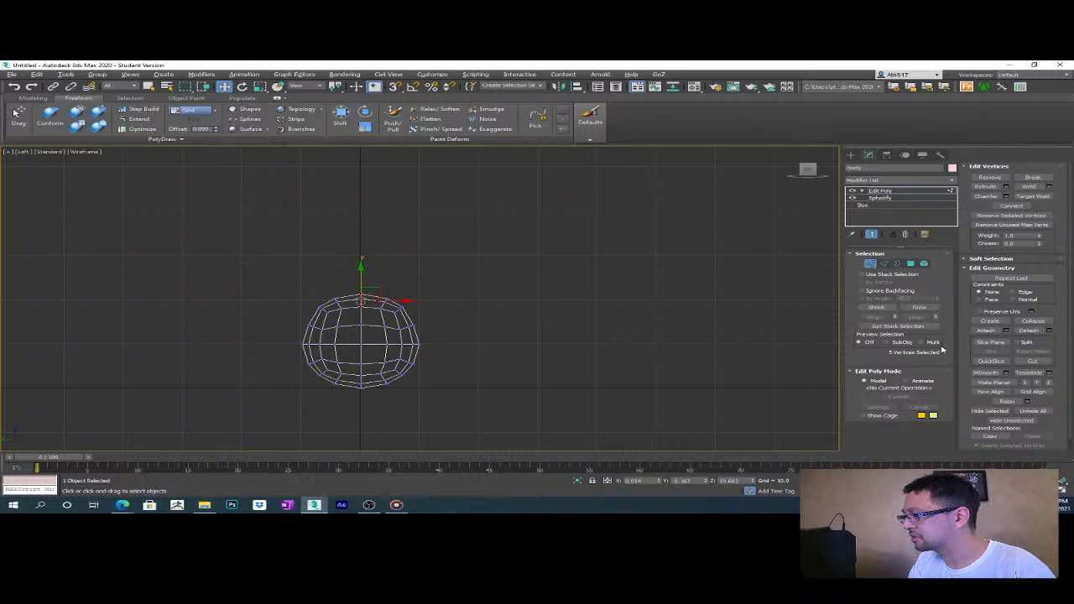
- Turn on Soft Selection with a falloff of 12.4 and raise the body's top centre vertices
click(1000, 259)
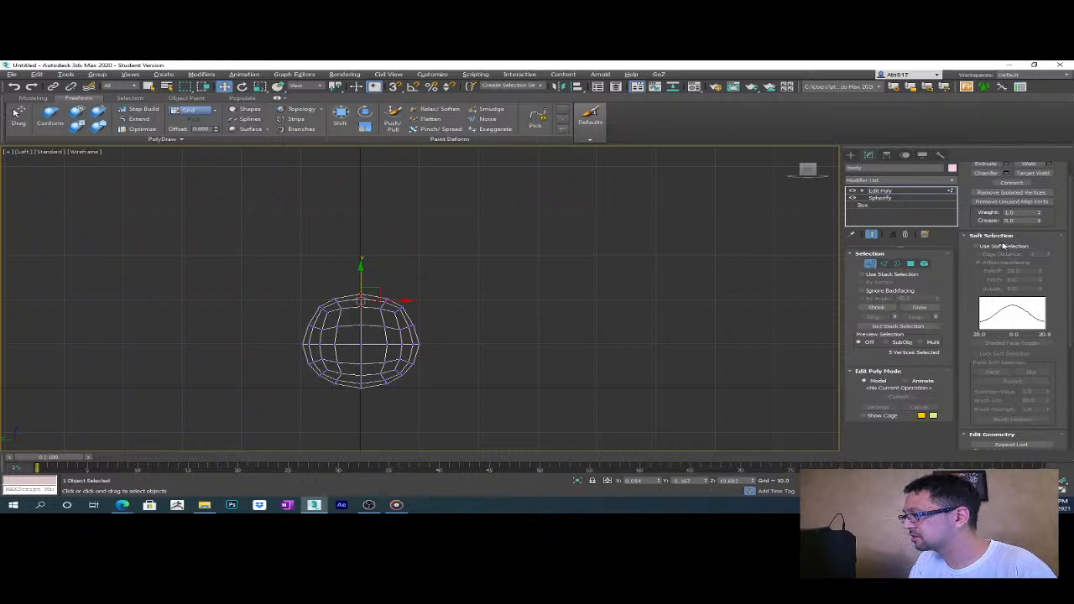
click(978, 246)
scroll(334, 333, up, 3)
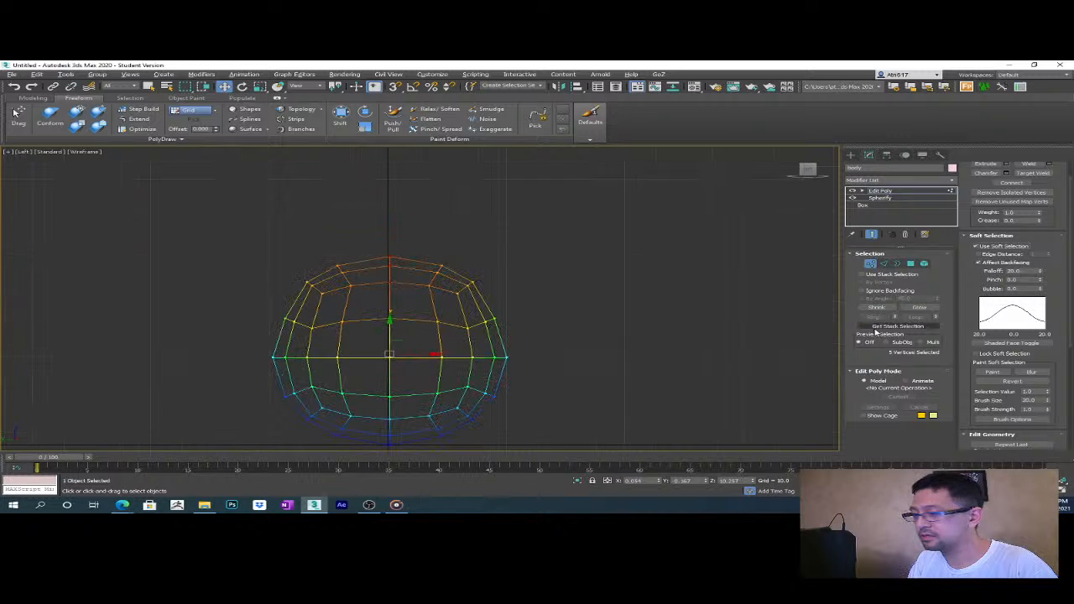
drag(1041, 274, 1041, 306)
drag(390, 293, 389, 276)
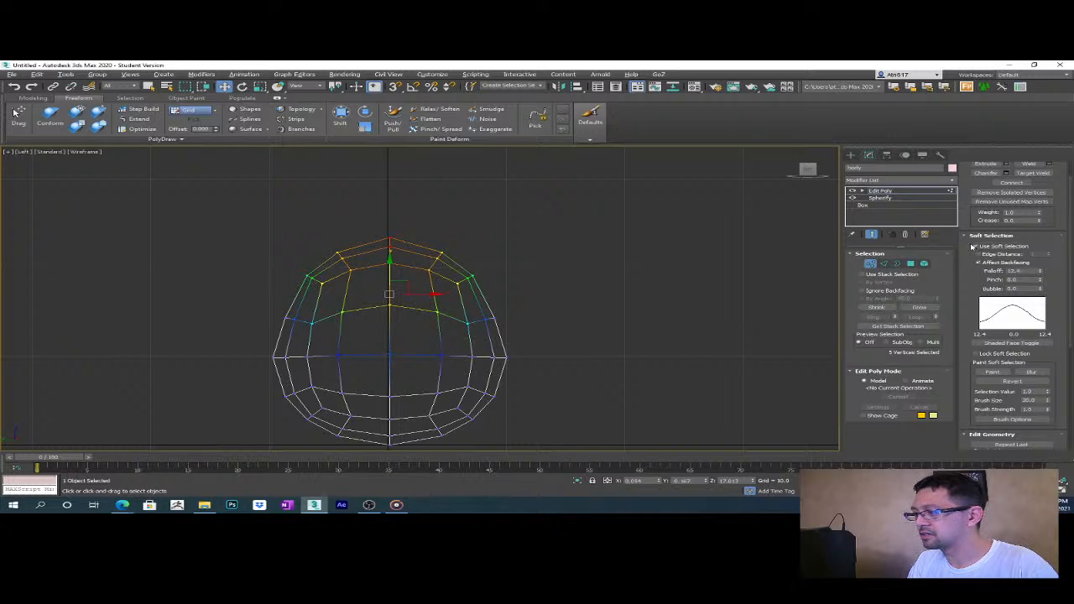
click(515, 254)
drag(366, 225, 418, 277)
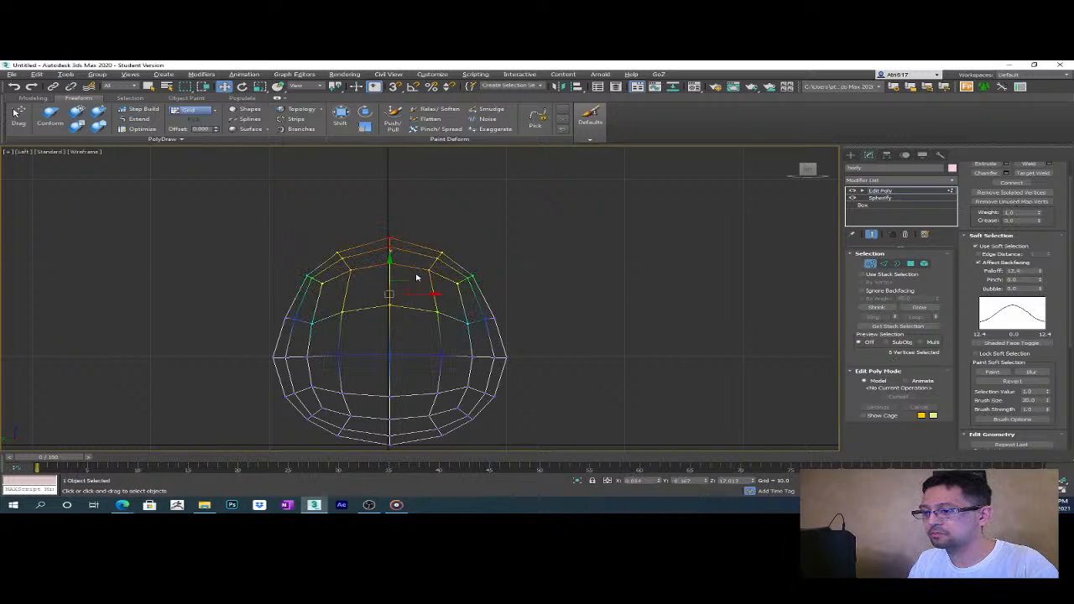
click(976, 246)
drag(390, 222, 385, 216)
key(ctrl+z)
click(976, 246)
- Raise the soft-selected top vertices slightly more, clear the selection and show all four viewports
drag(387, 265, 387, 255)
click(25, 152)
key(Escape)
click(235, 218)
key(alt+w)
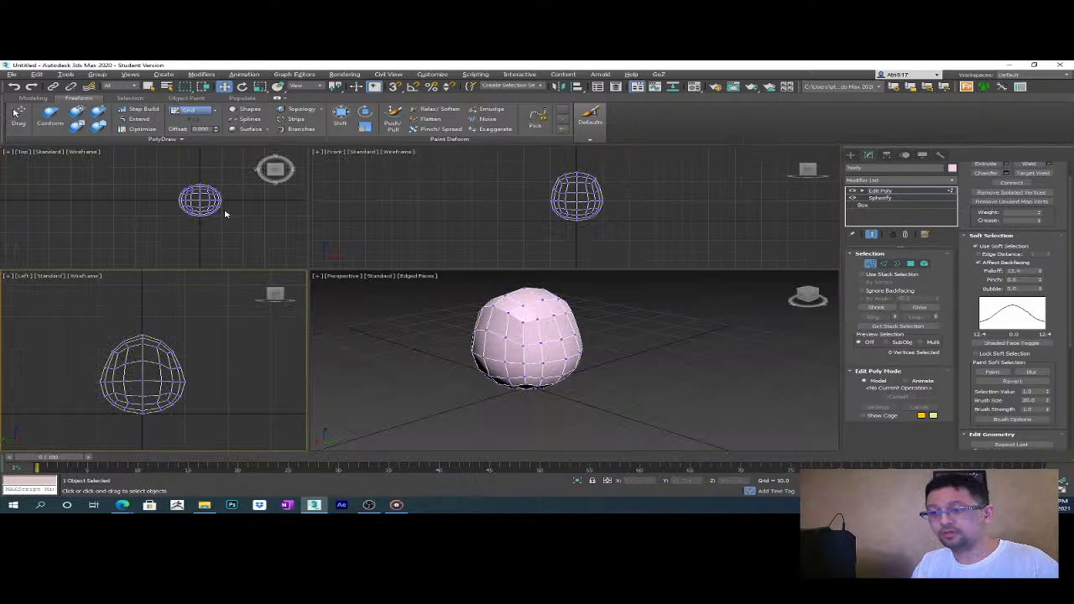
- Enlarge the Front view, select the body's upper vertices and scale them narrower horizontally
click(591, 192)
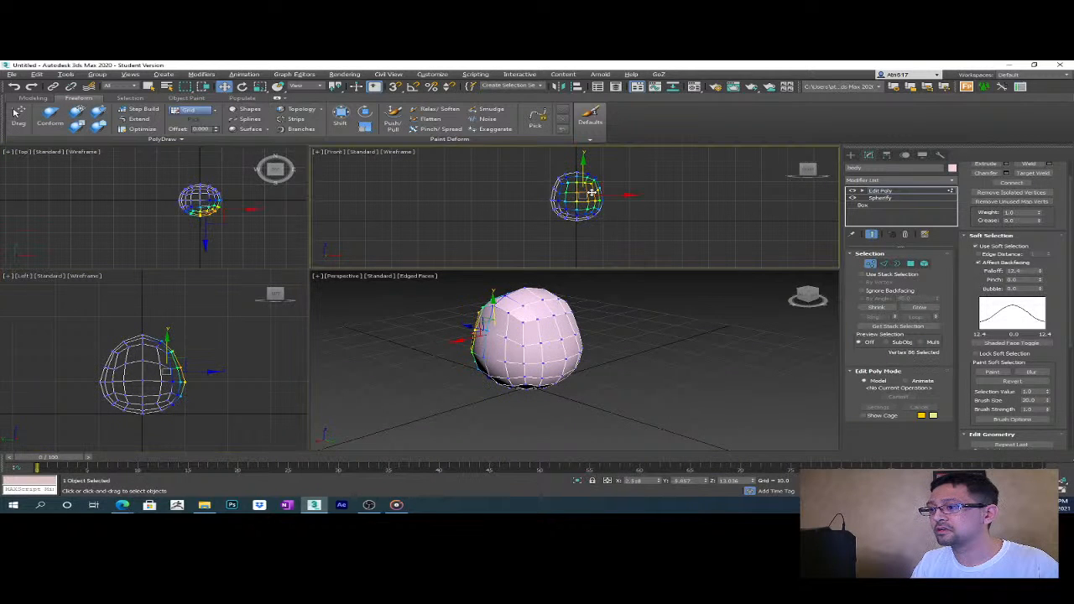
click(614, 228)
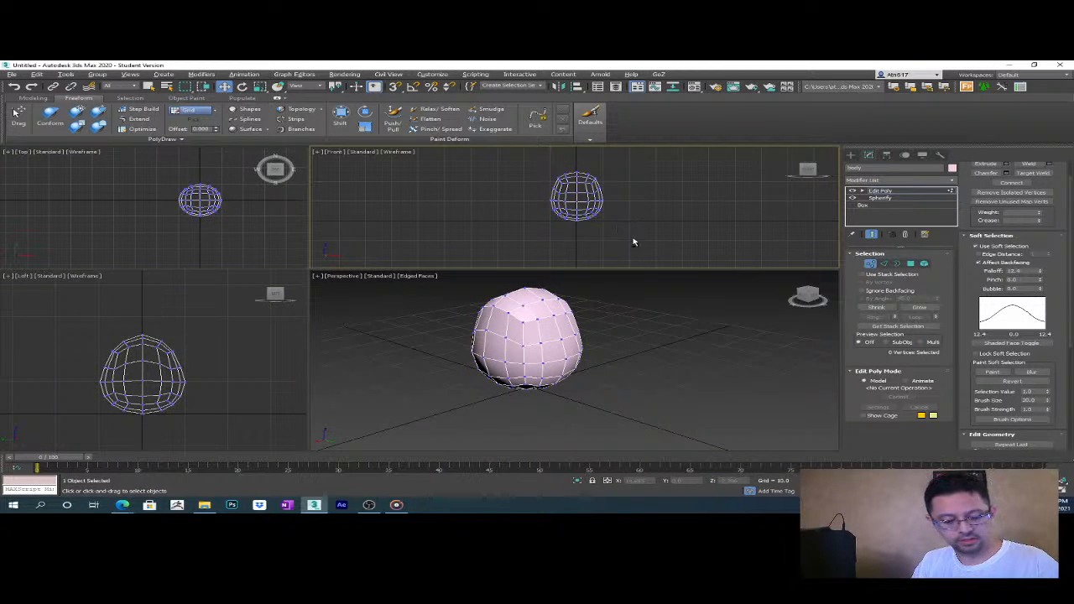
key(alt+w)
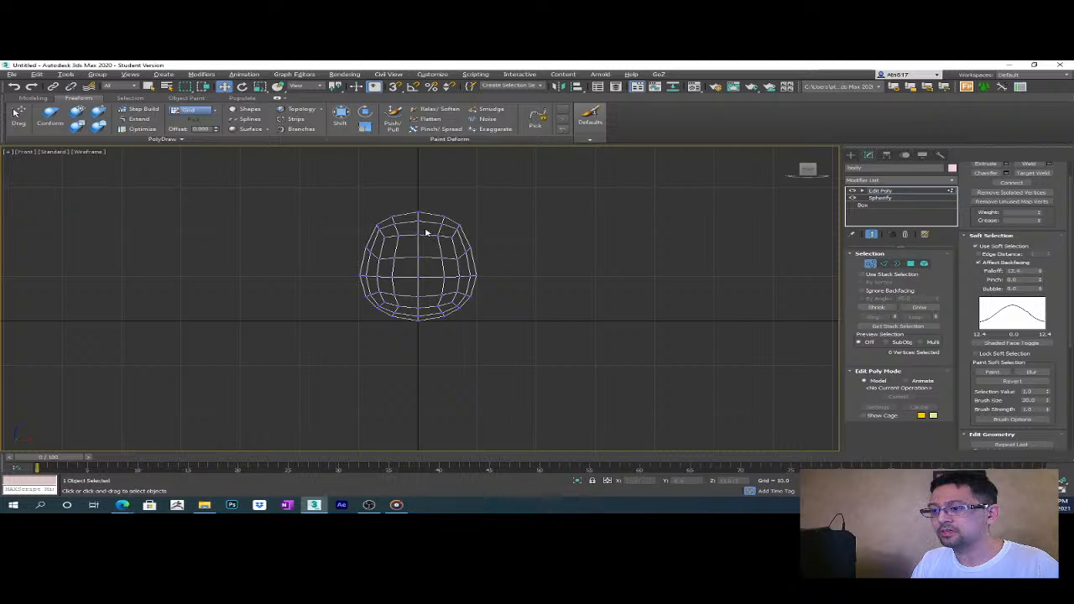
drag(386, 205, 449, 248)
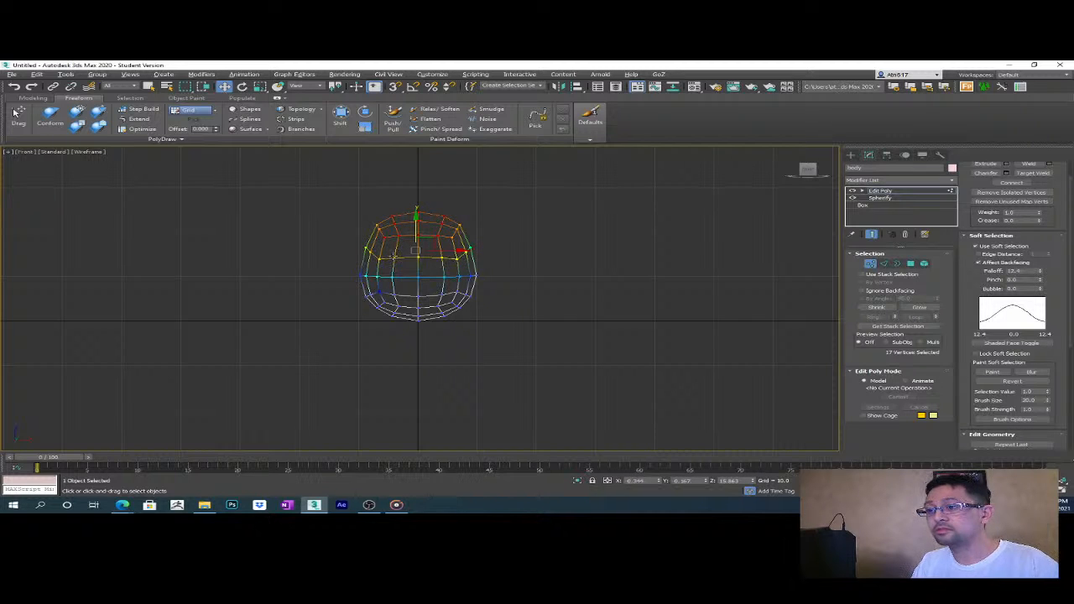
drag(413, 208, 463, 247)
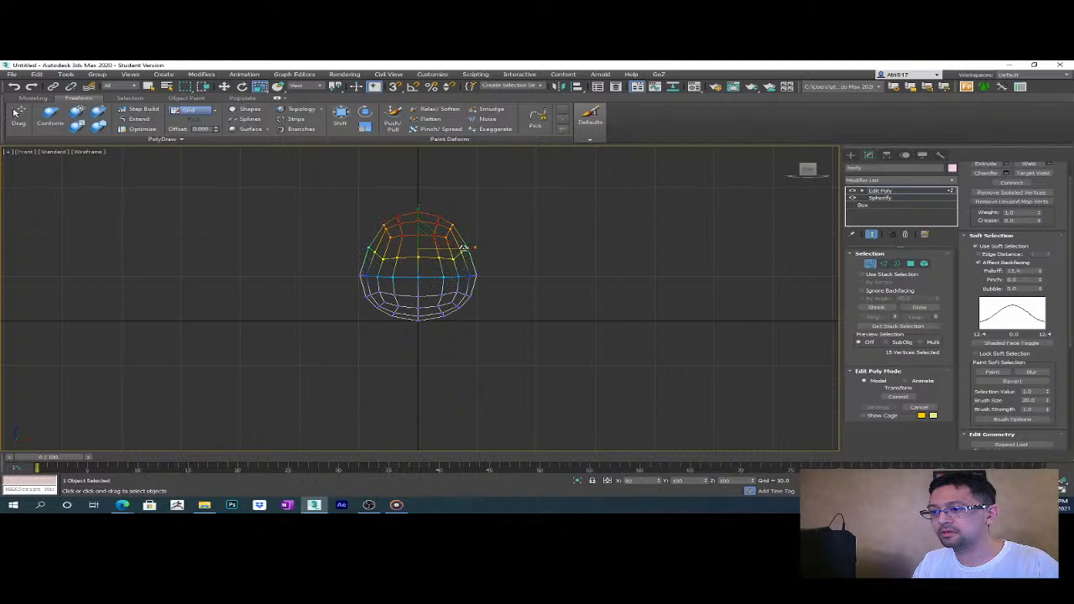
- Select the matching vertices on both upper sides of the body and turn off Soft Selection
scroll(452, 270, up, 4)
drag(475, 249, 448, 266)
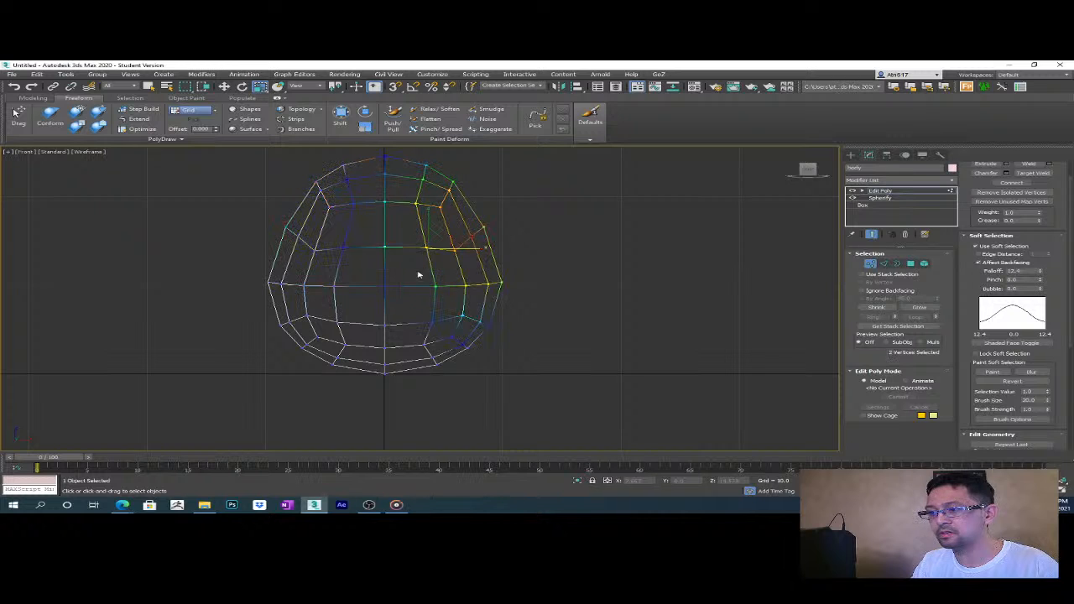
ctrl+click(299, 235)
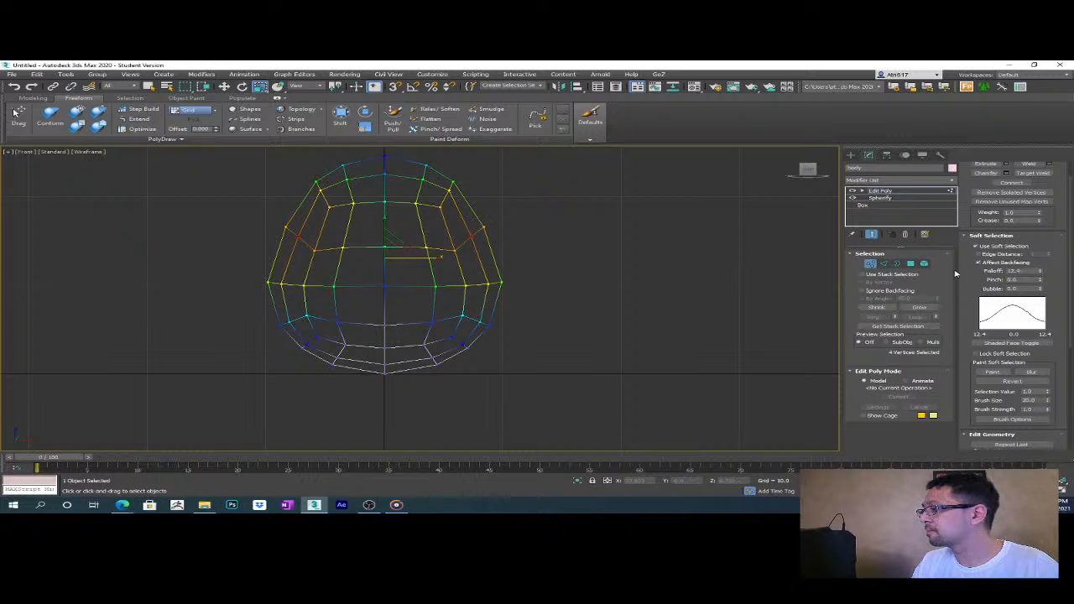
click(976, 246)
middle_drag(519, 265, 521, 327)
scroll(980, 258, up, 1)
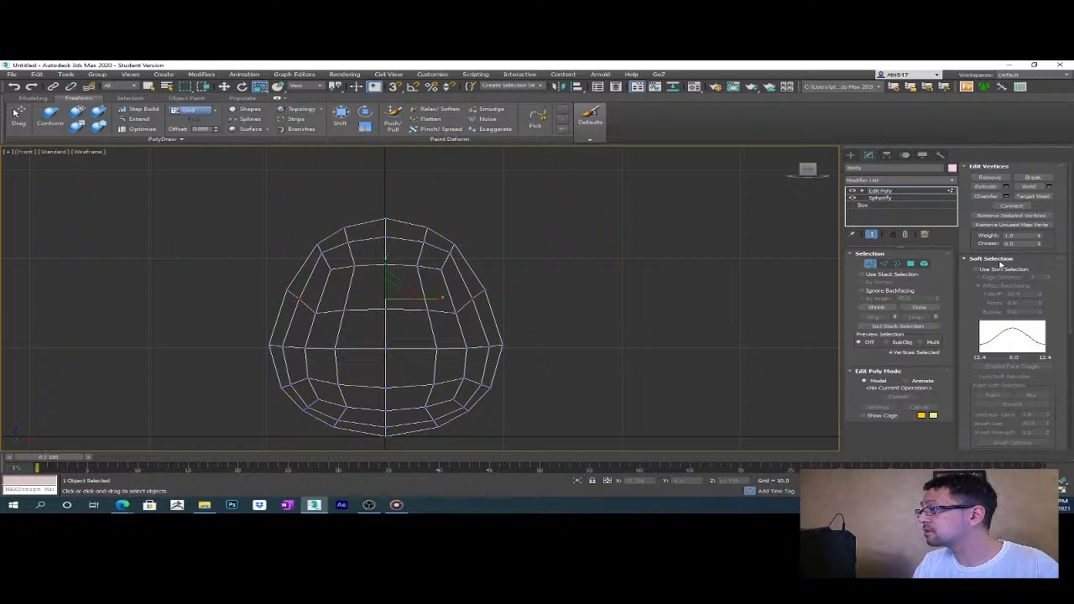
- Set the geometry constraint to Edge and slide the selected side vertices slightly down
click(995, 260)
scroll(998, 282, down, 1)
click(1012, 281)
key(w)
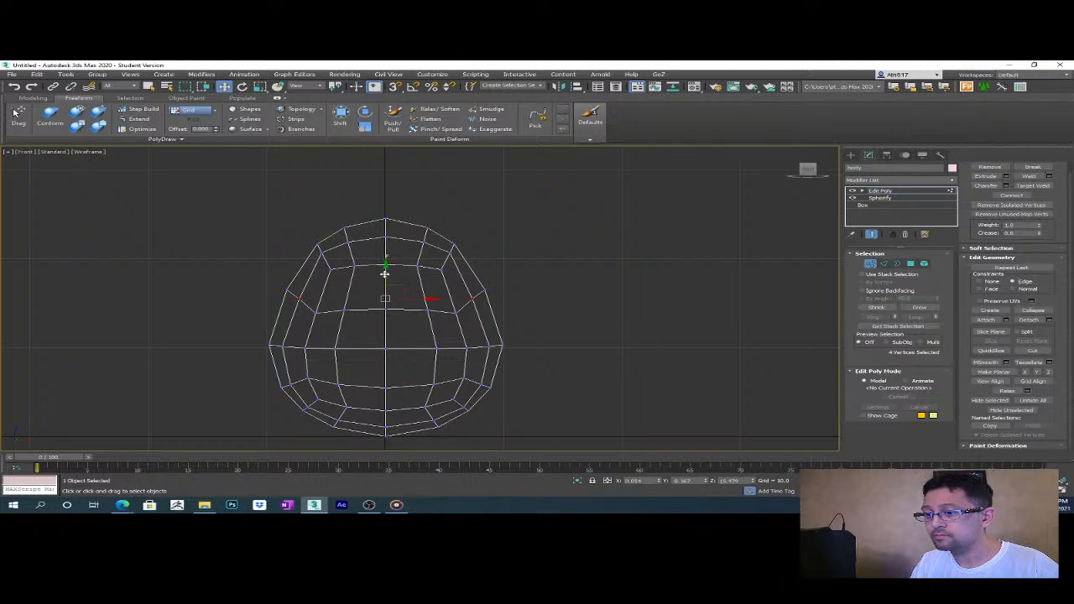
middle_drag(545, 419, 606, 333)
key(shift+z)
key(shift+z)
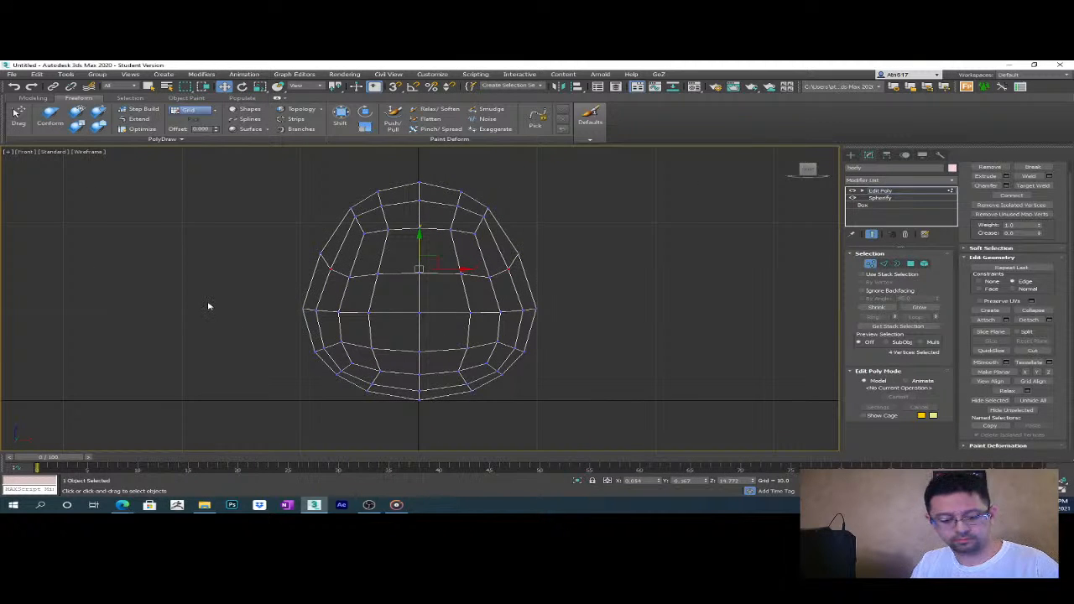
- Enlarge the Perspective view, reduce the selection to two upper side vertices and adjust their height
key(alt+w)
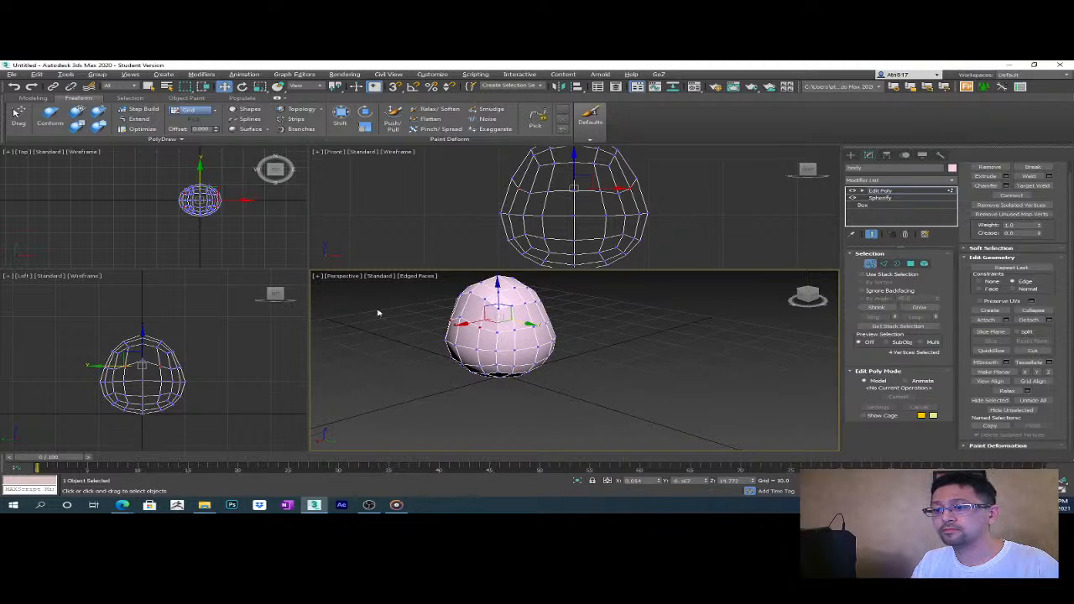
mouse_move(390, 356)
alt+middle_down()
mouse_move(321, 352)
mouse_move(371, 356)
alt+middle_up()
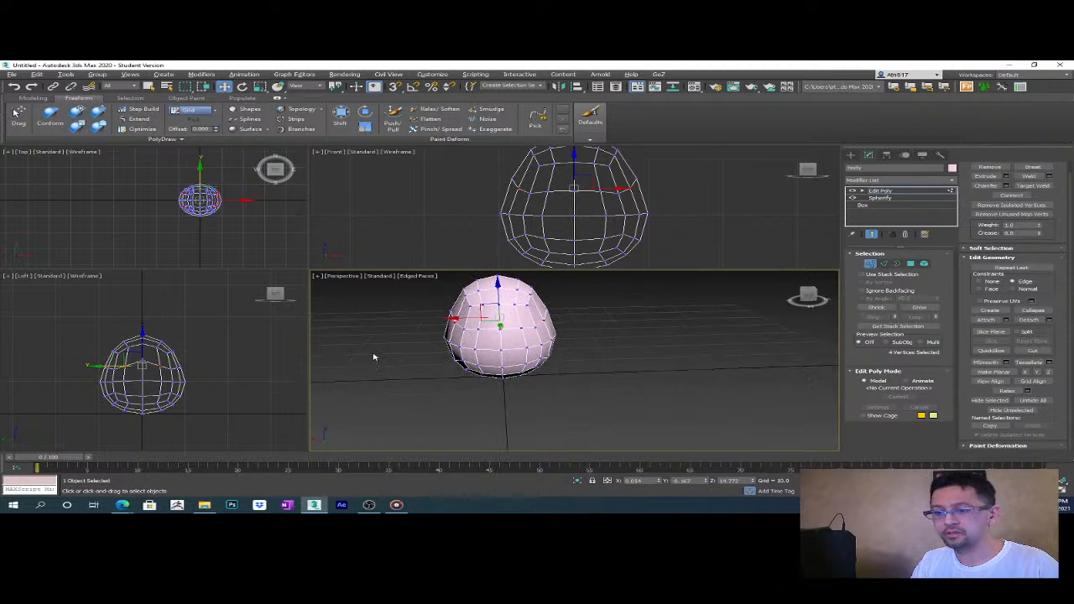
key(alt+w)
alt+middle_drag(495, 355, 372, 275)
alt+click(296, 266)
alt+middle_drag(295, 266, 461, 336)
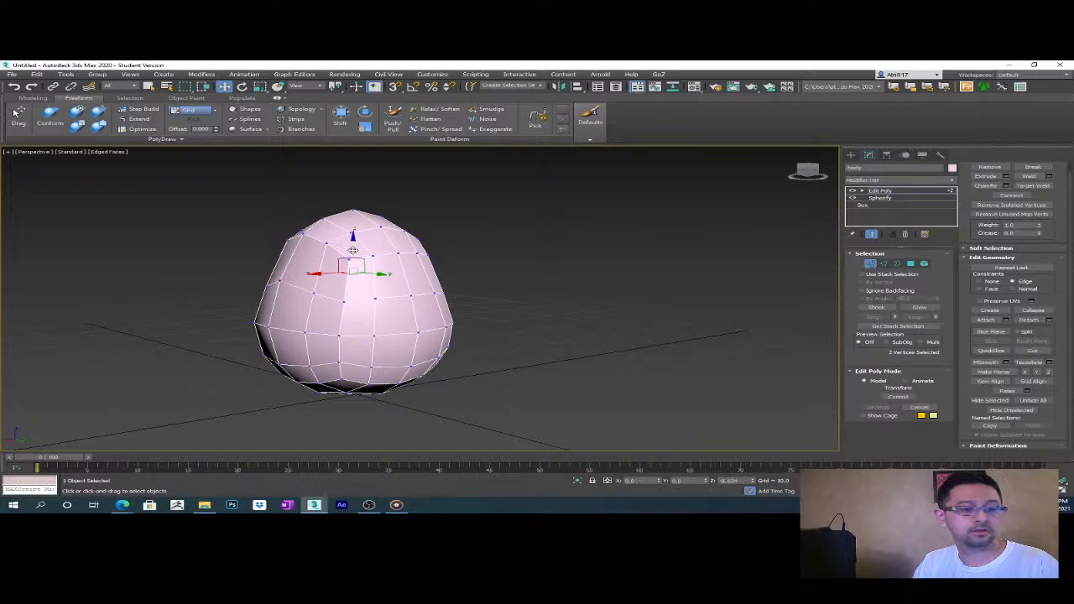
alt+middle_drag(354, 252, 570, 369)
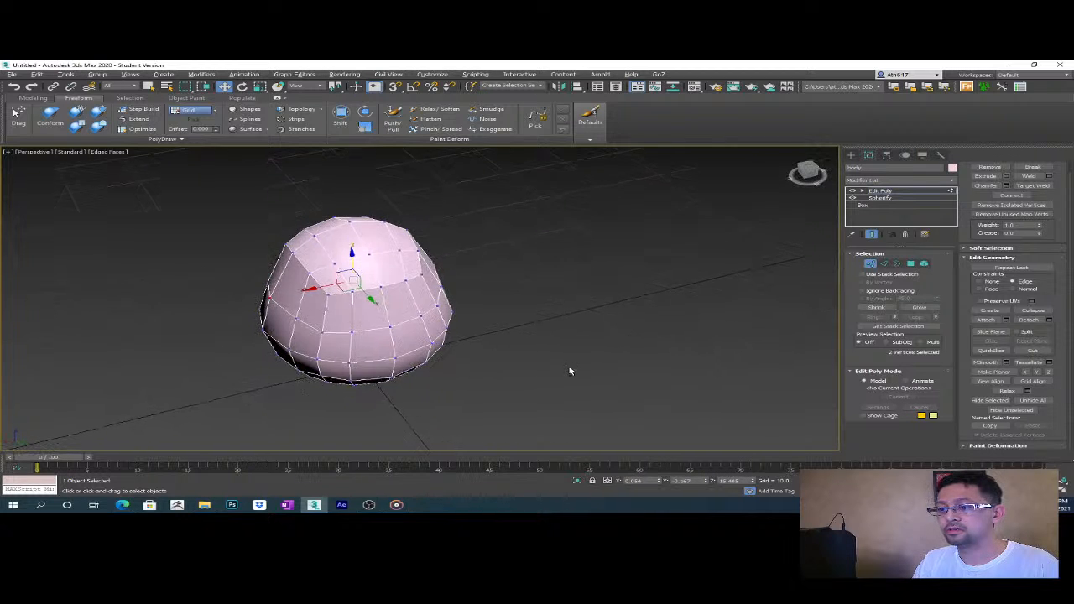
- Select a pair of vertices at the body's upper corners and move them outward along the Y axis
click(302, 321)
alt+middle_drag(303, 323, 511, 355)
ctrl+click(453, 295)
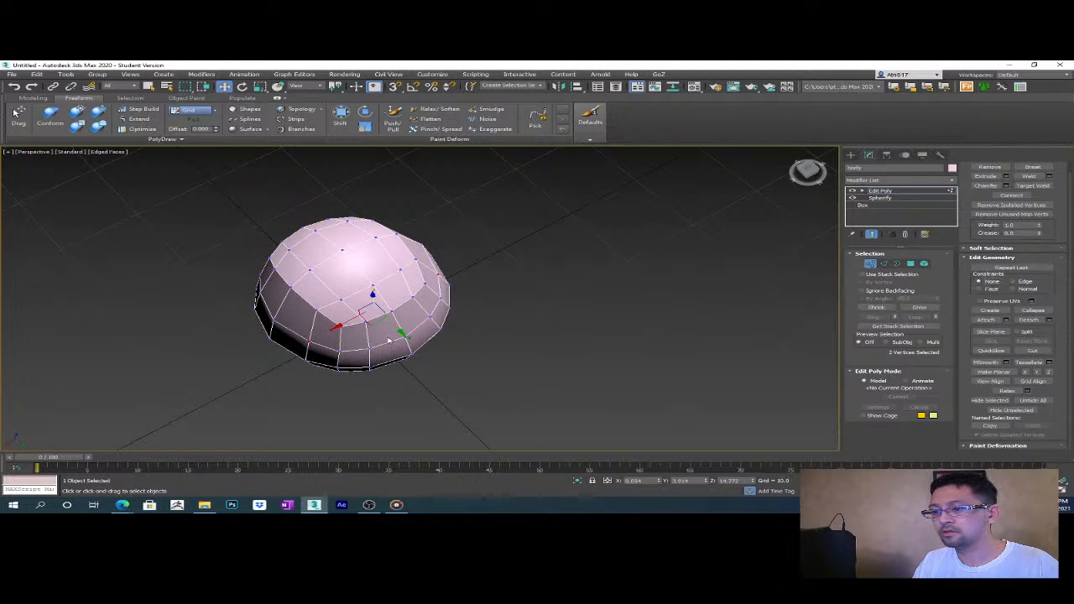
alt+middle_drag(396, 329, 460, 372)
drag(460, 371, 465, 319)
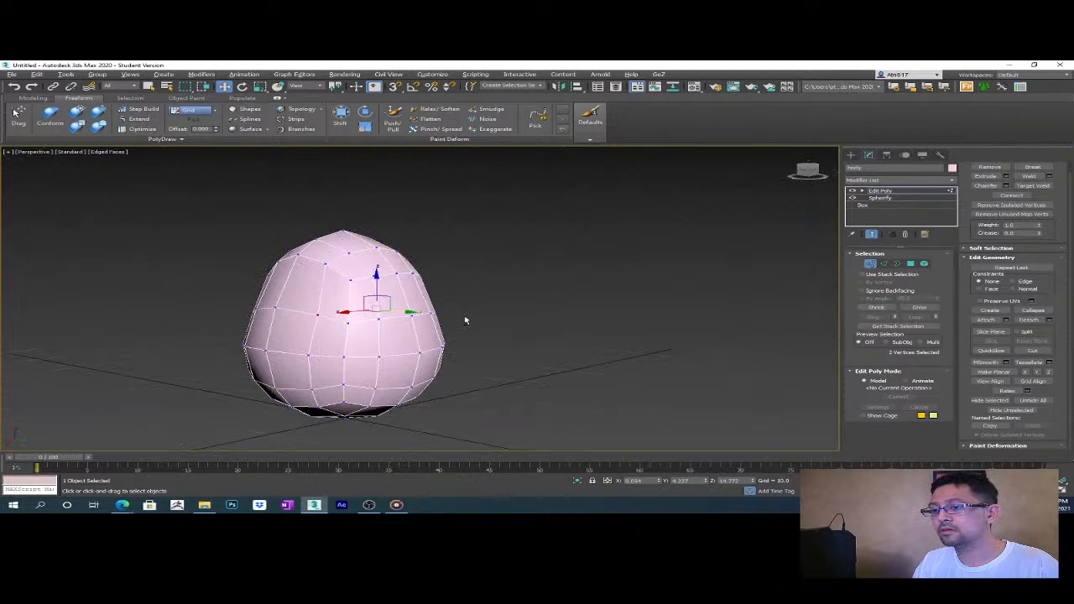
- Leave vertex editing and clone the whole body straight upward as a copy named "head", sitting on top of the original
alt+middle_drag(326, 363, 478, 280)
scroll(462, 343, down, 5)
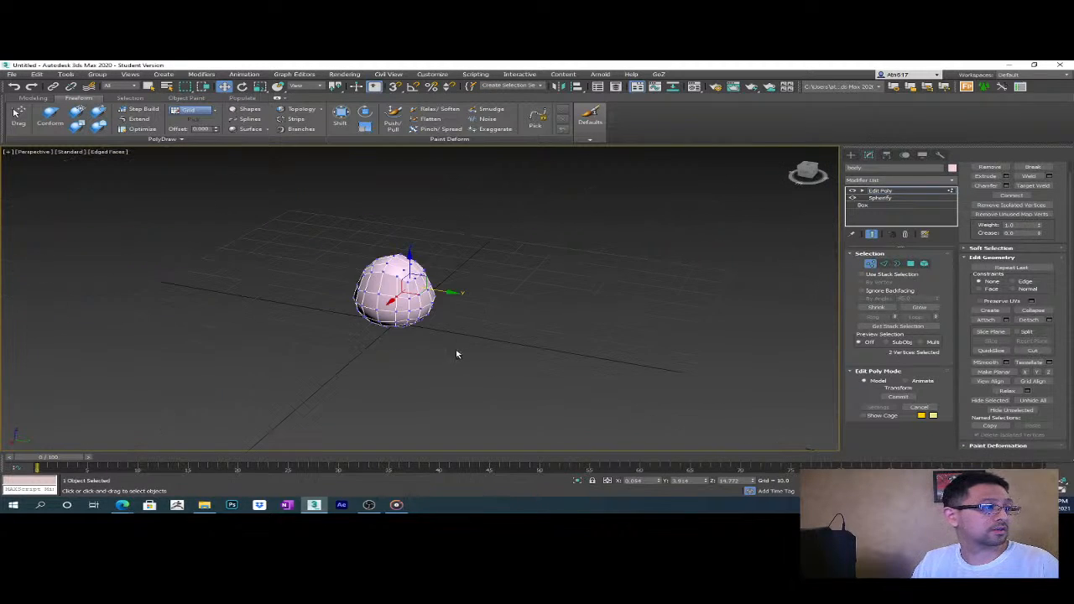
alt+middle_drag(437, 331, 549, 303)
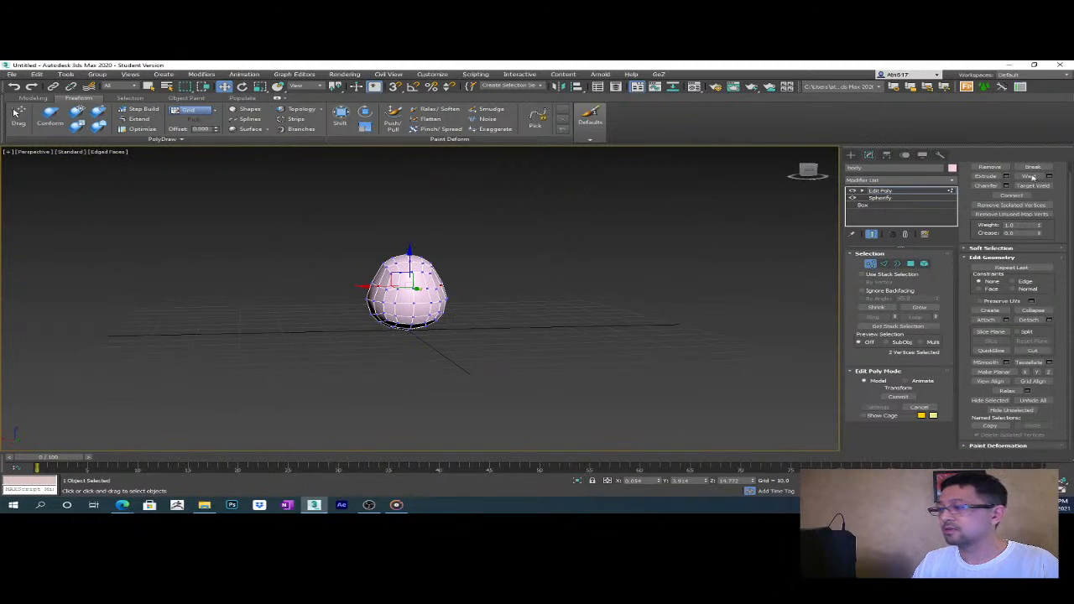
click(906, 195)
scroll(450, 314, up, 2)
alt+middle_drag(468, 312, 340, 386)
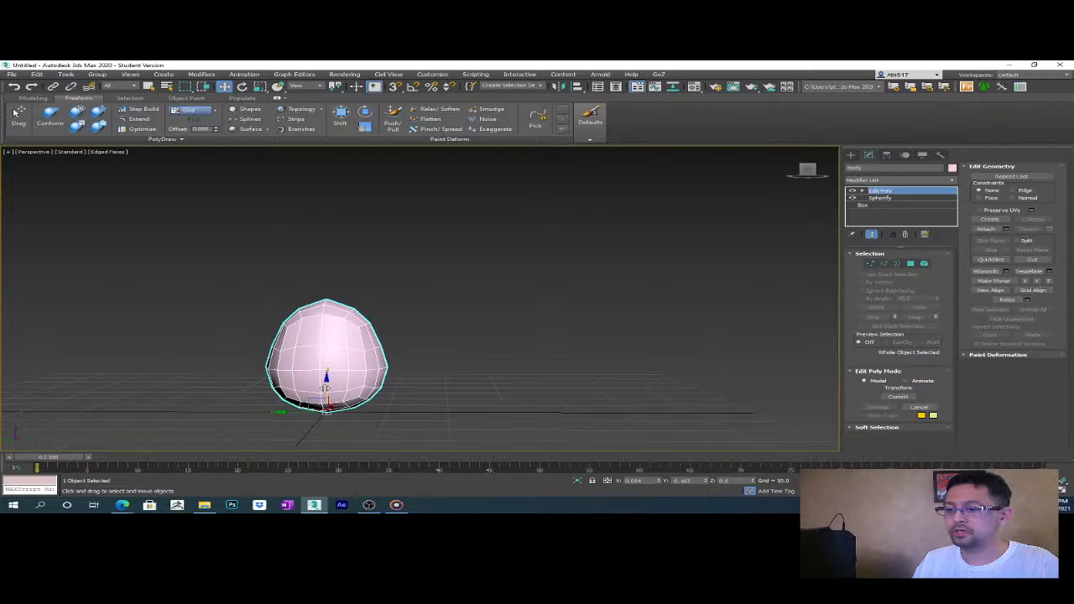
shift+drag(325, 388, 345, 277)
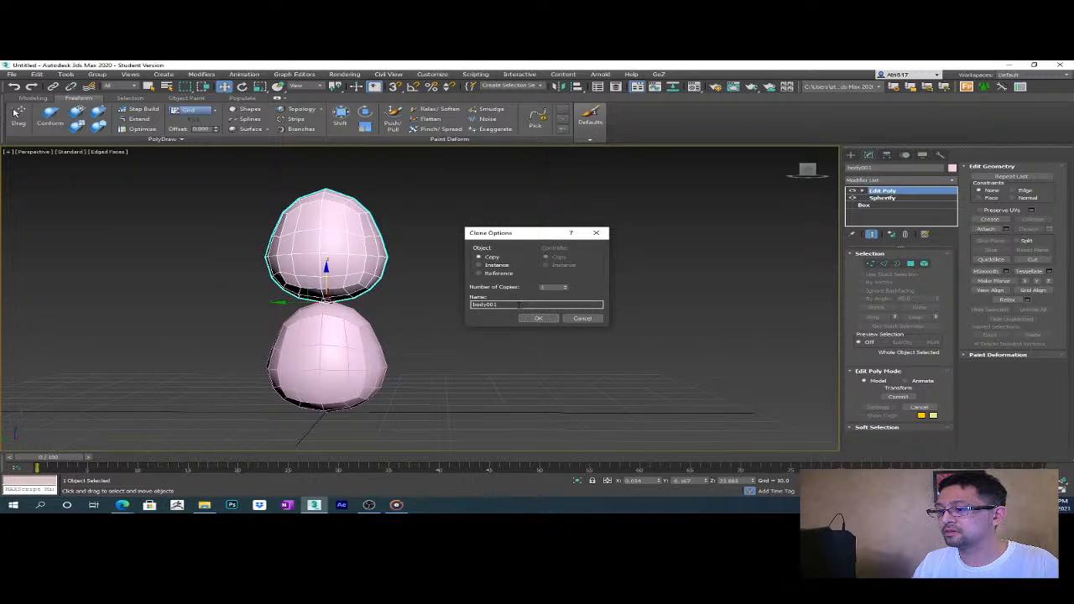
text(head)
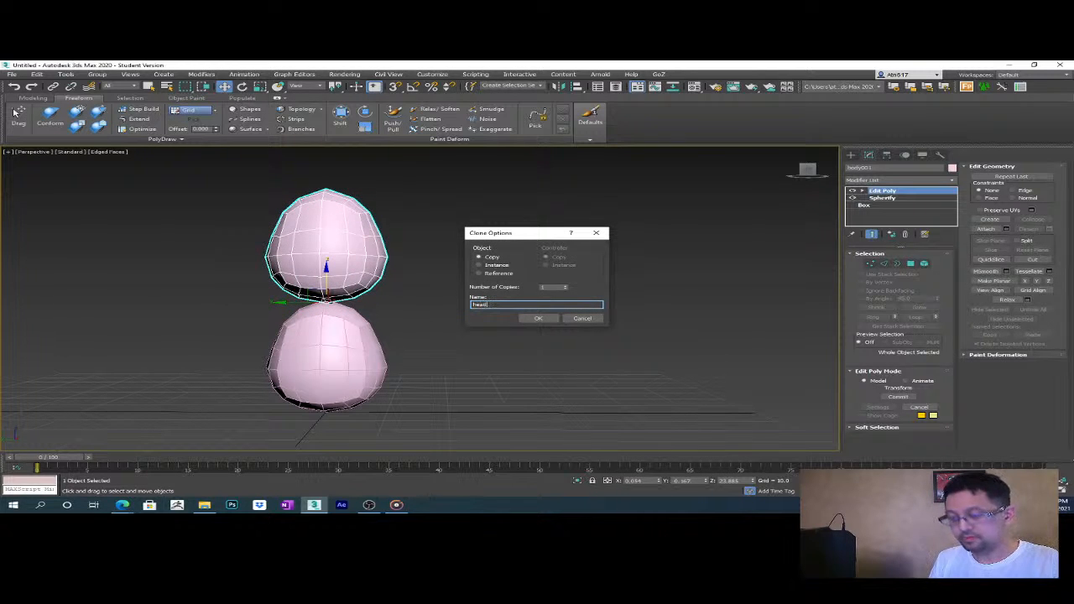
key(Return)
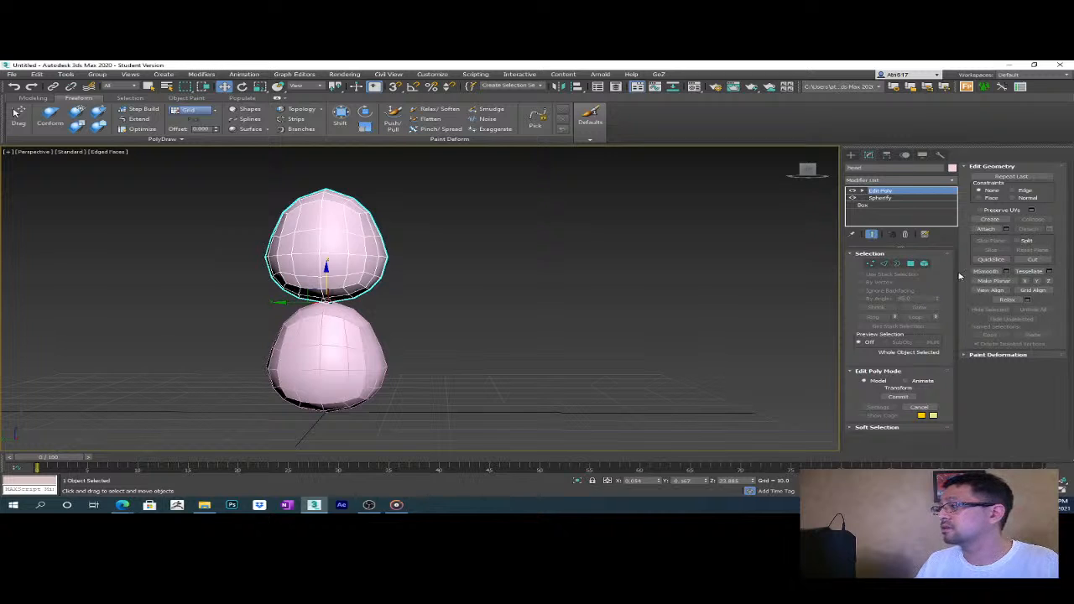
- Select the five crown vertices of the head and, with Soft Selection on, lower them to round off the top
click(870, 263)
alt+middle_drag(448, 261, 487, 302)
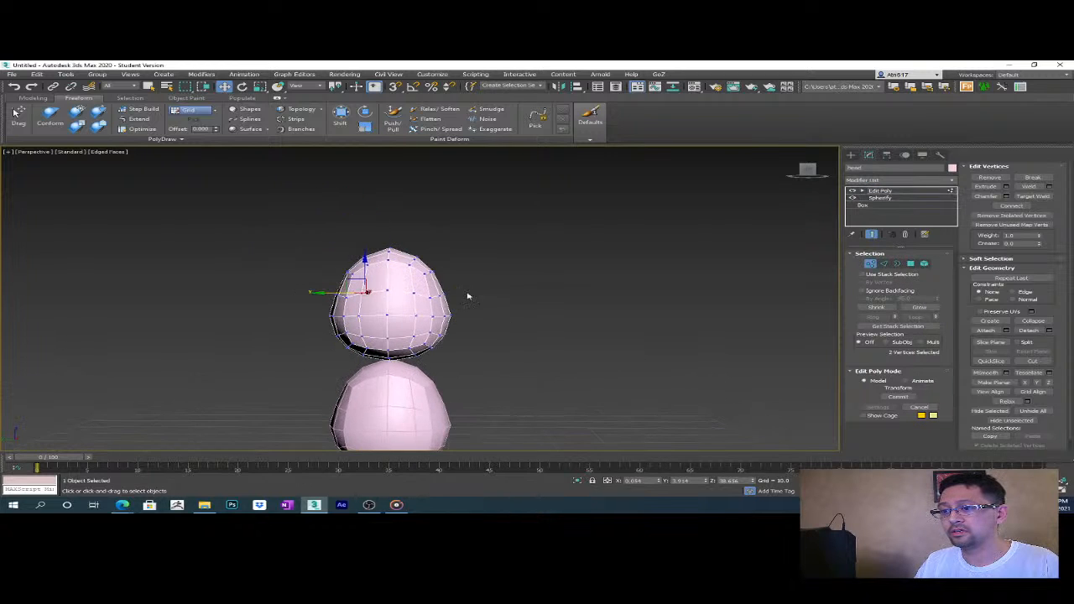
drag(375, 242, 401, 274)
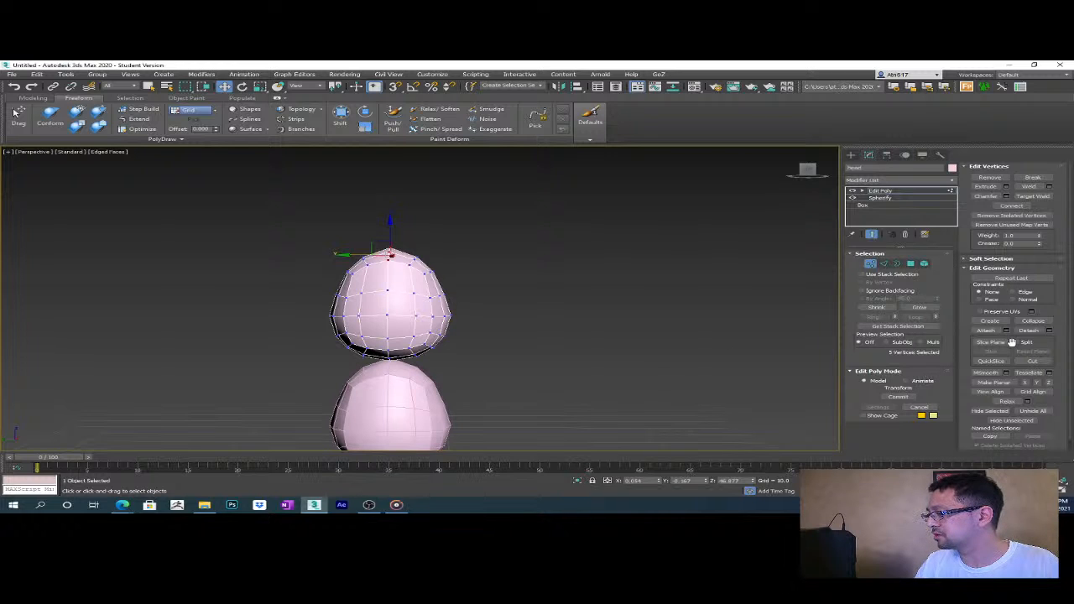
click(990, 259)
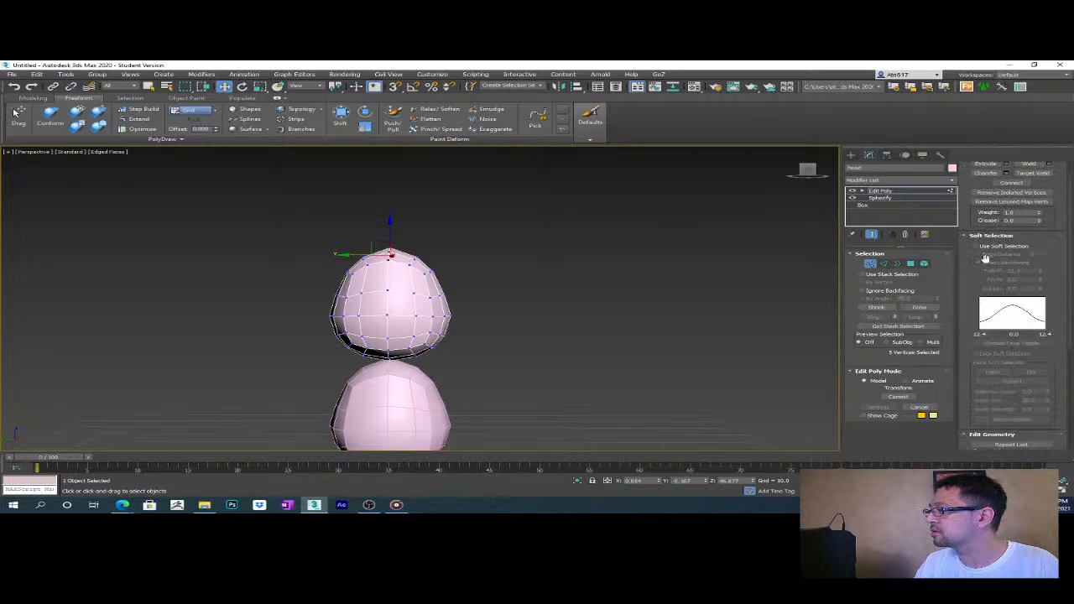
click(975, 247)
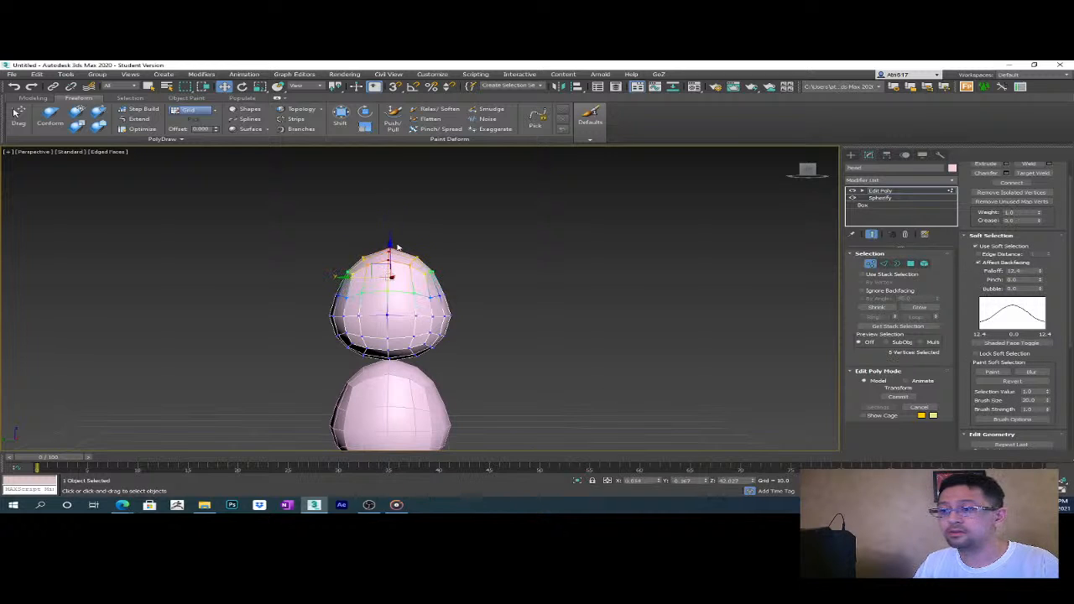
drag(395, 245, 393, 264)
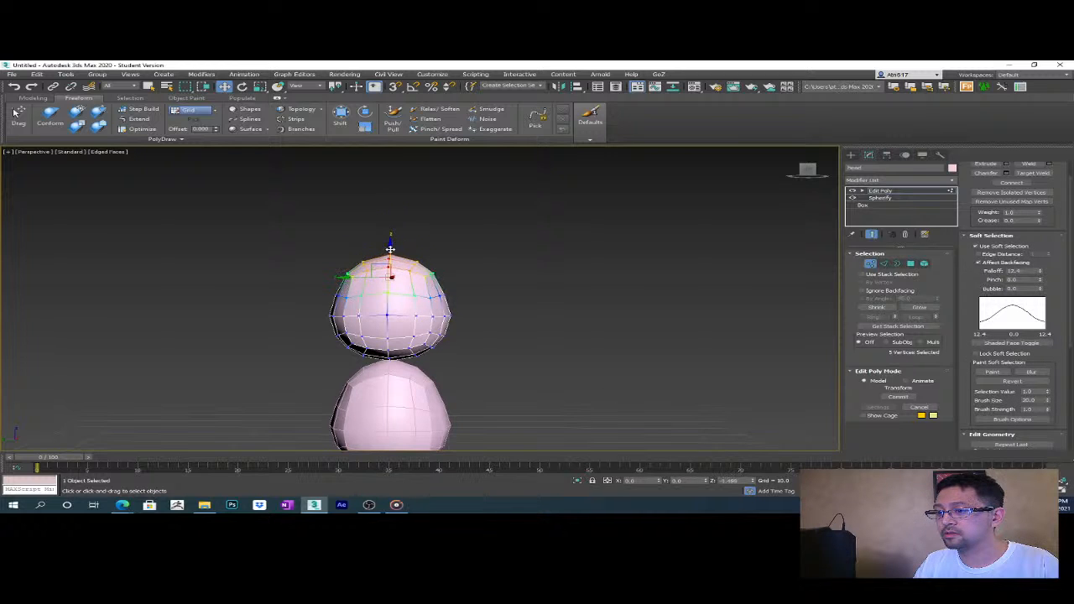
alt+middle_drag(526, 364, 412, 339)
scroll(426, 345, up, 2)
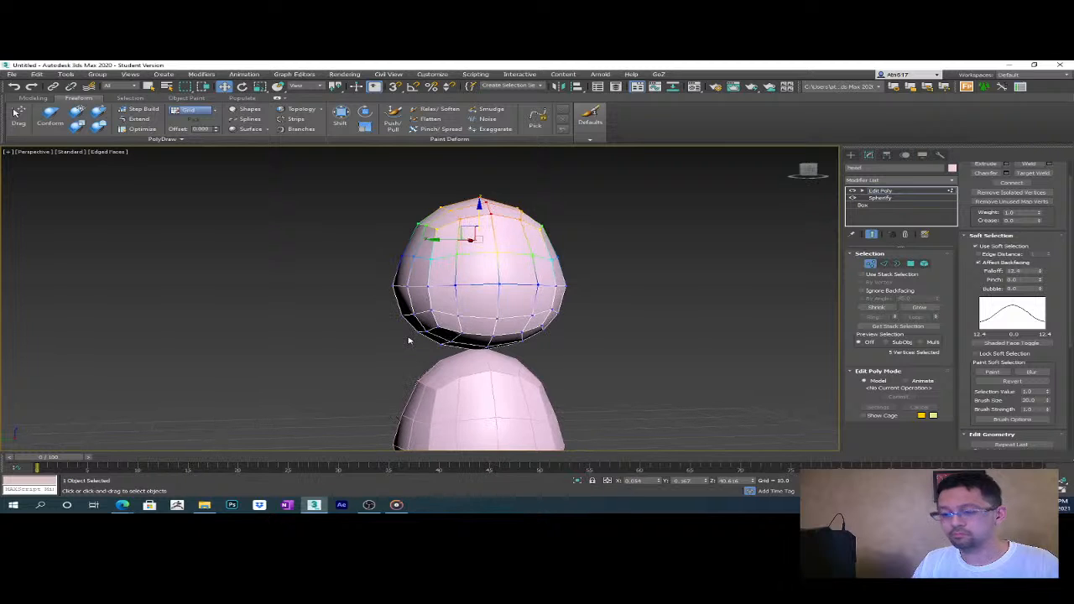
- In the Left view, select the head's lower front vertices and pull them forward and down with Soft Selection to form the snout
key(l)
middle_drag(464, 287, 481, 426)
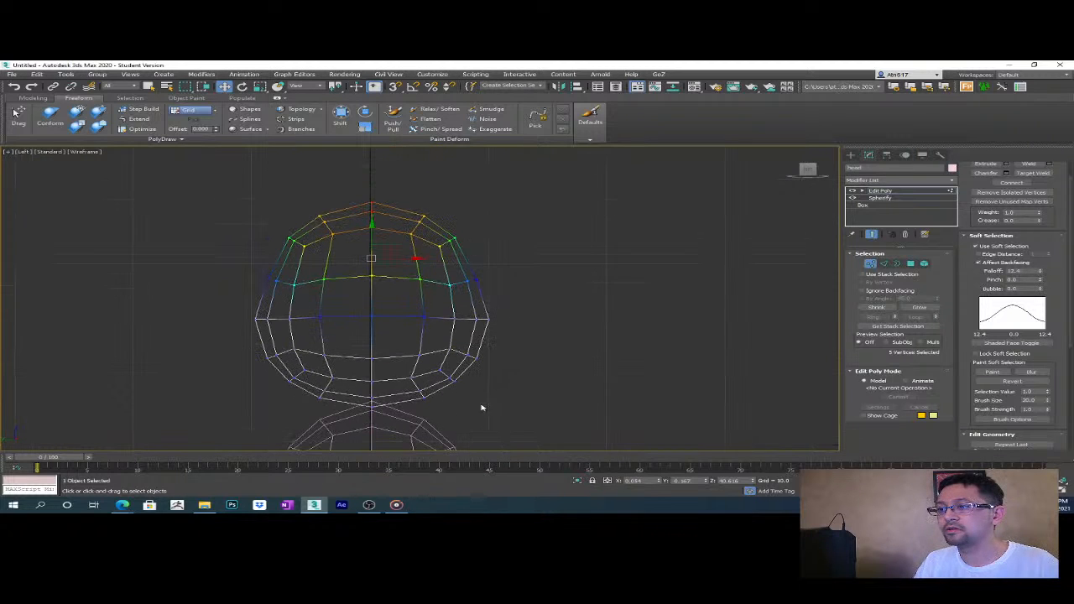
drag(556, 403, 457, 350)
drag(559, 339, 452, 309)
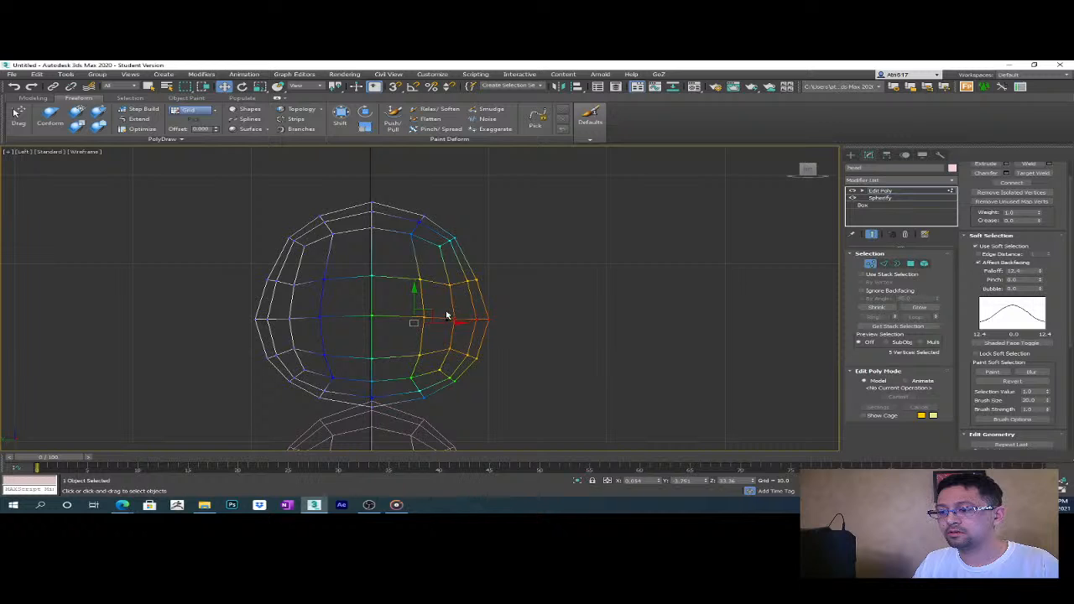
drag(498, 366, 500, 344)
drag(428, 317, 501, 377)
middle_drag(501, 377, 553, 290)
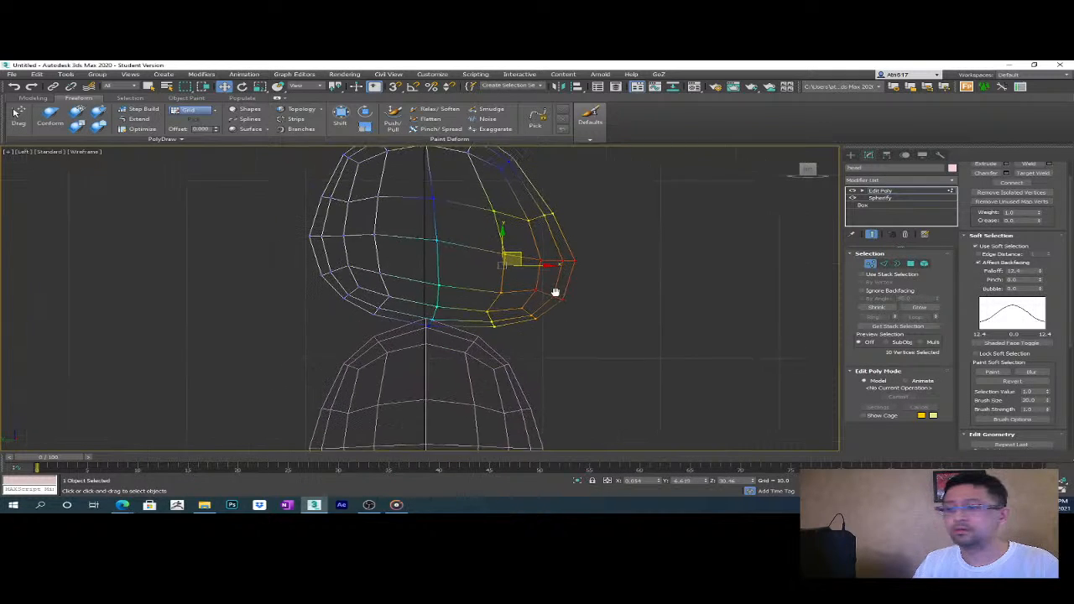
- Select the vertices at the head's lower back and move them down and slightly backward with Soft Selection
middle_drag(447, 309, 411, 302)
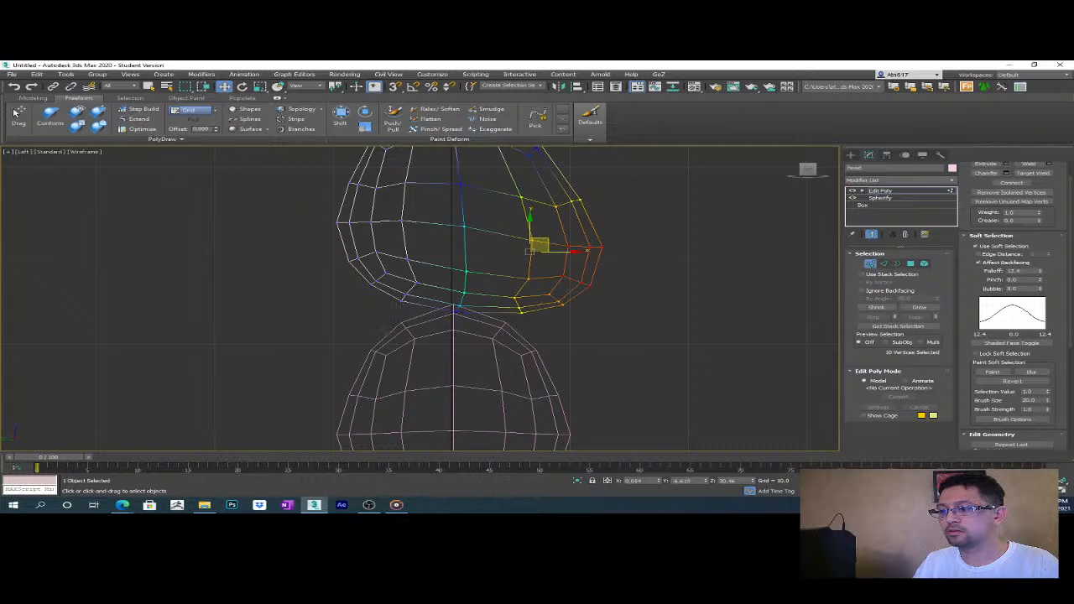
drag(394, 292, 413, 305)
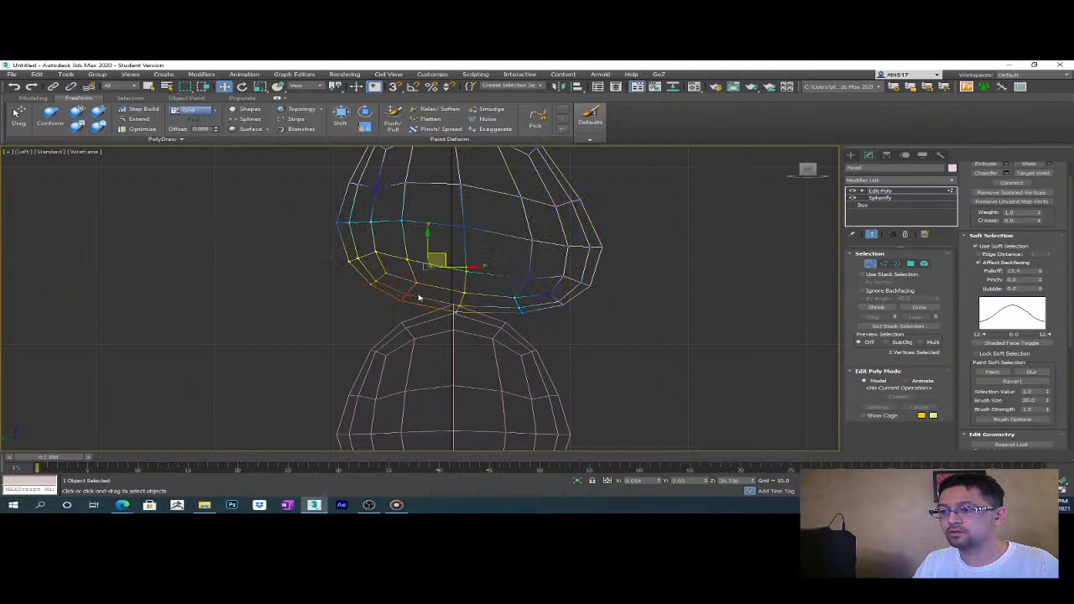
drag(436, 256, 436, 261)
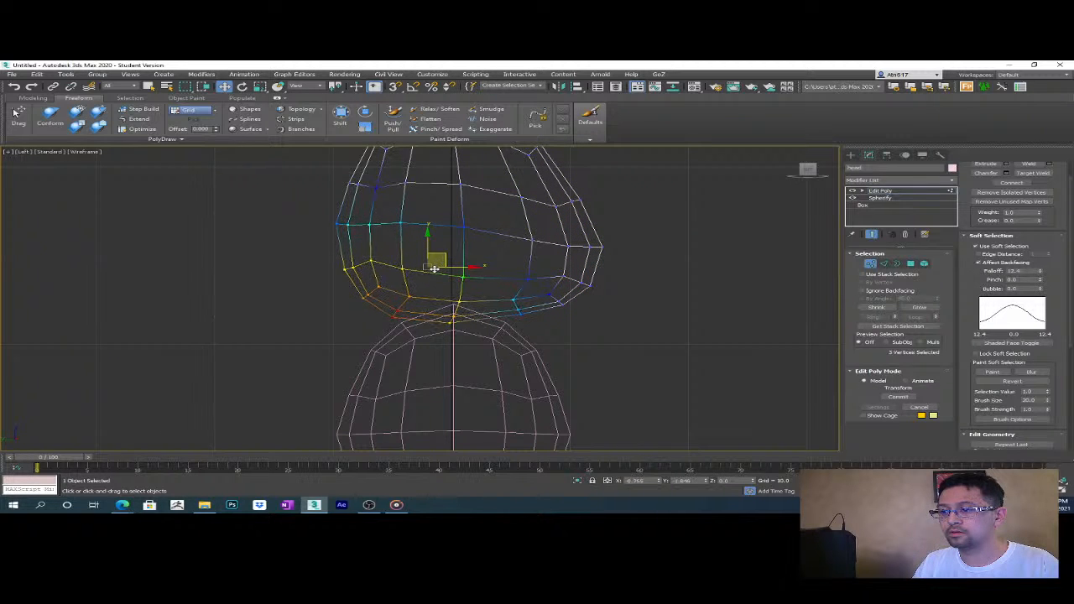
- Switch to editing the body's vertices, move the upper back ones up and outward, and pull the mid-height back ones slightly inward
click(850, 155)
click(458, 345)
middle_drag(470, 427, 469, 388)
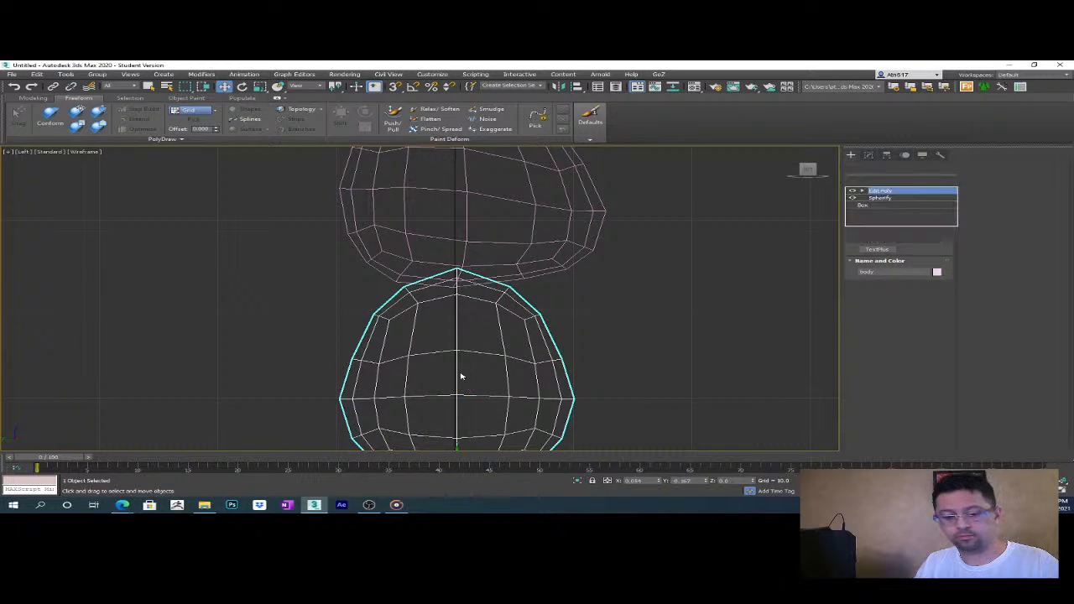
key(1)
drag(441, 277, 427, 335)
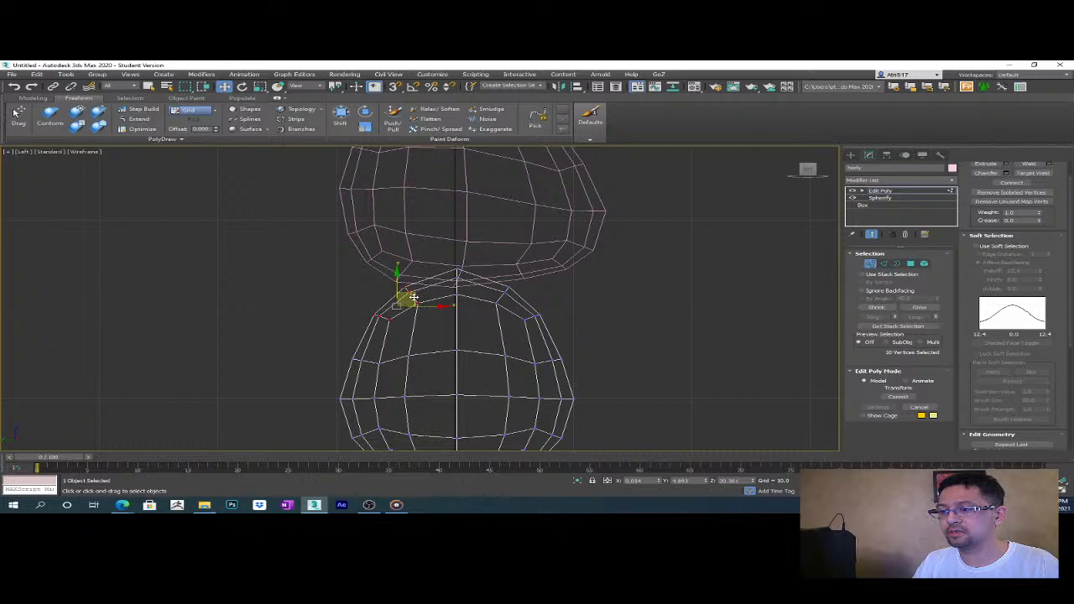
middle_drag(413, 297, 419, 239)
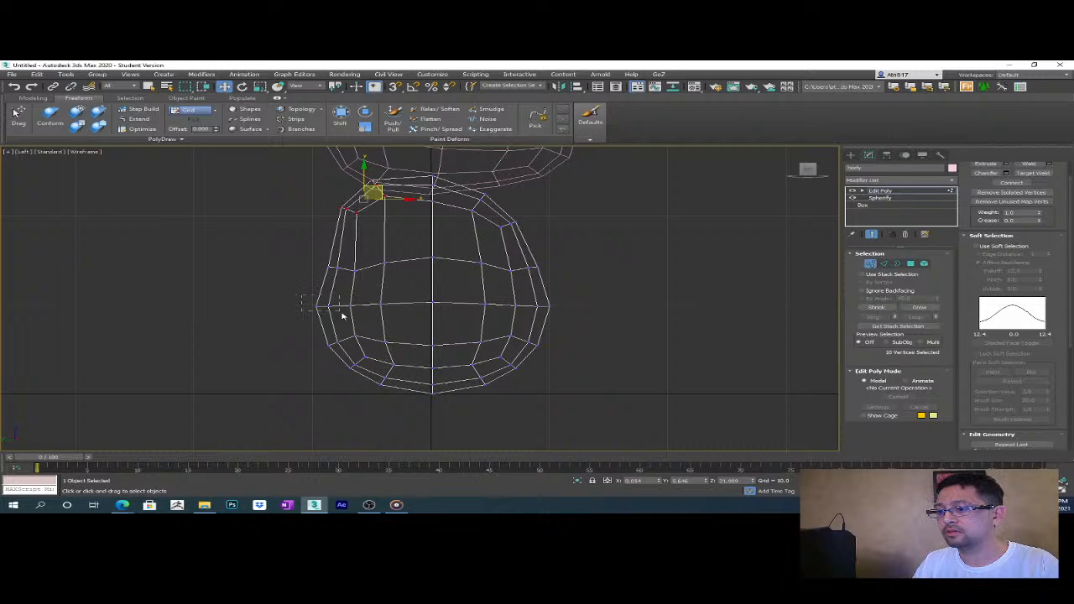
drag(359, 319, 388, 311)
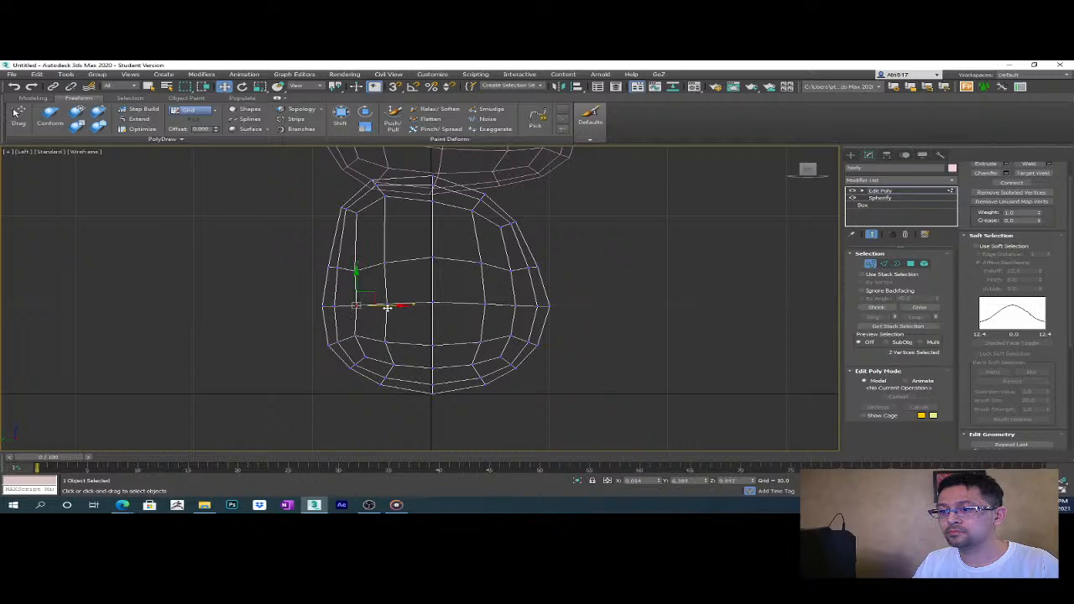
mouse_move(391, 305)
middle_down()
mouse_move(376, 285)
mouse_move(380, 295)
middle_up()
- Reposition the vertex groups along the back, middle and front of the body's top so it flattens beneath the head
drag(372, 281, 406, 313)
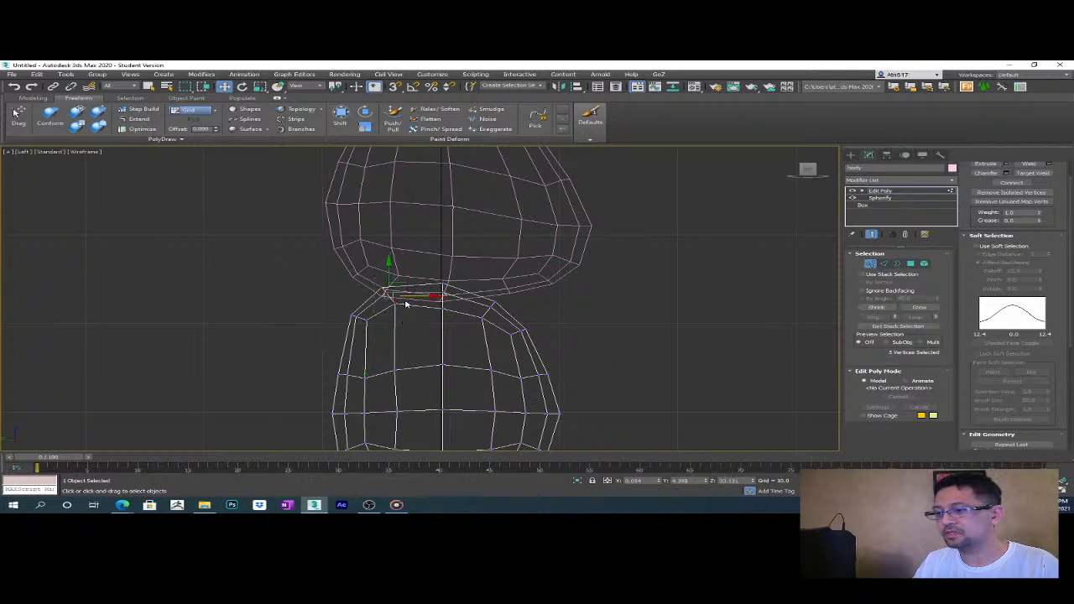
scroll(406, 322, up, 2)
drag(457, 290, 470, 338)
drag(474, 277, 470, 283)
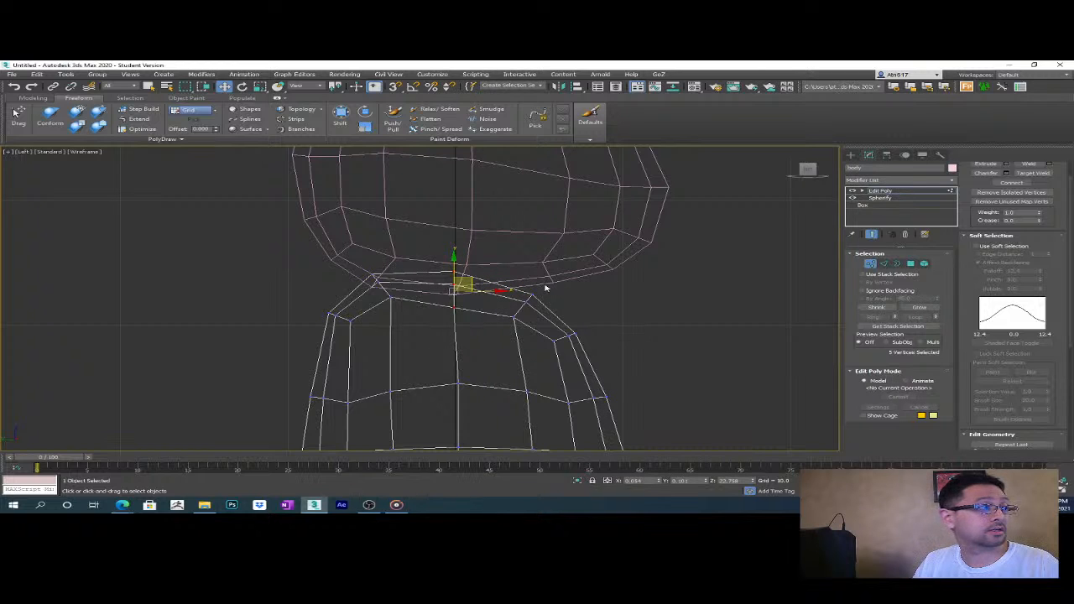
click(518, 306)
drag(542, 295, 532, 295)
middle_drag(559, 328, 462, 273)
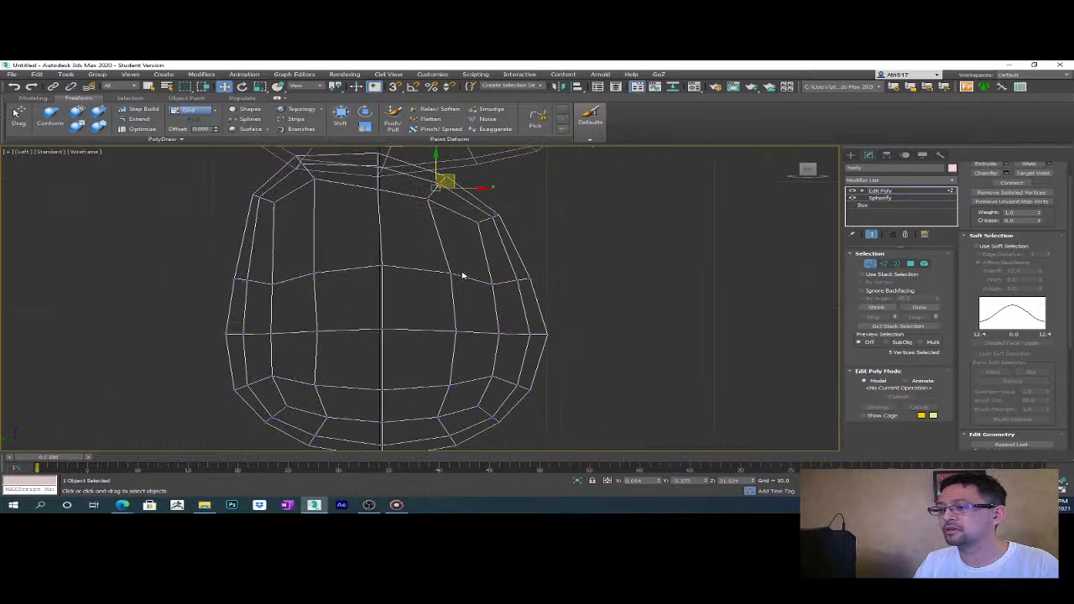
drag(444, 260, 443, 257)
- Return to the shaded Perspective view and leave vertex editing on the body
mouse_move(595, 297)
middle_down()
mouse_move(479, 324)
mouse_move(492, 343)
middle_up()
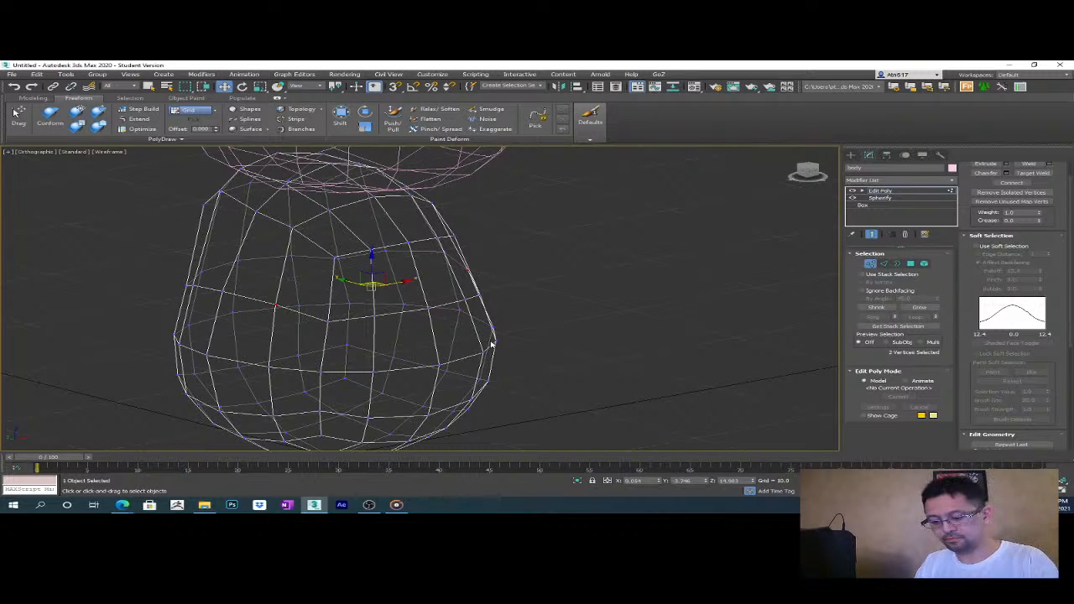
key(p)
key(F3)
key(F3)
mouse_move(611, 356)
alt+middle_down()
mouse_move(568, 322)
mouse_move(495, 349)
mouse_move(366, 339)
mouse_move(583, 383)
mouse_move(540, 276)
mouse_move(695, 306)
alt+middle_up()
click(887, 192)
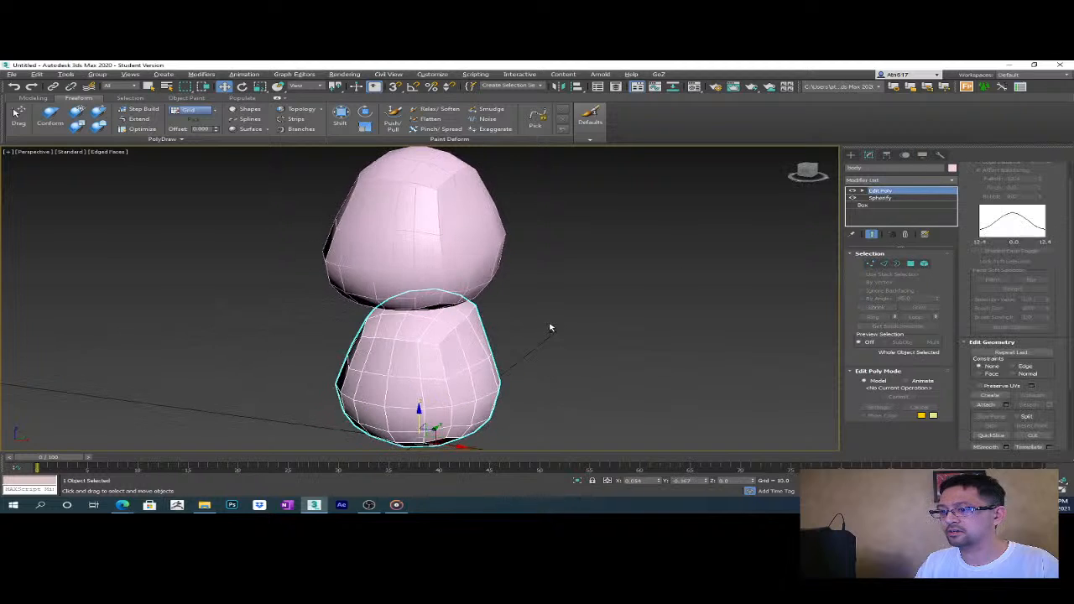
- Set the head's base box length, width and height to 15, accepting the topology warning, and go back to its Edit Poly level
click(459, 256)
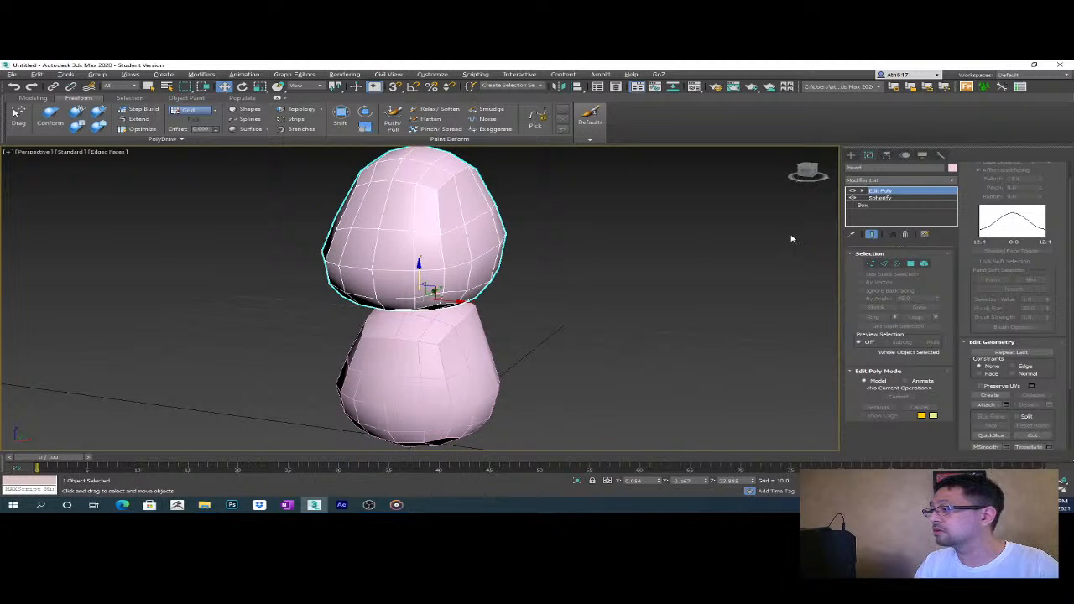
click(864, 192)
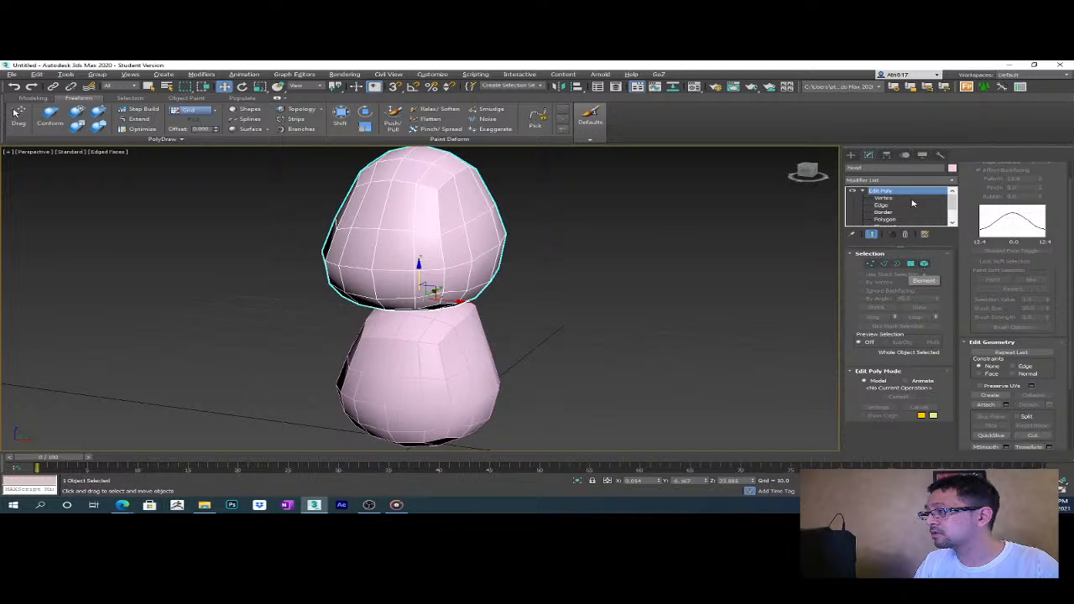
click(863, 192)
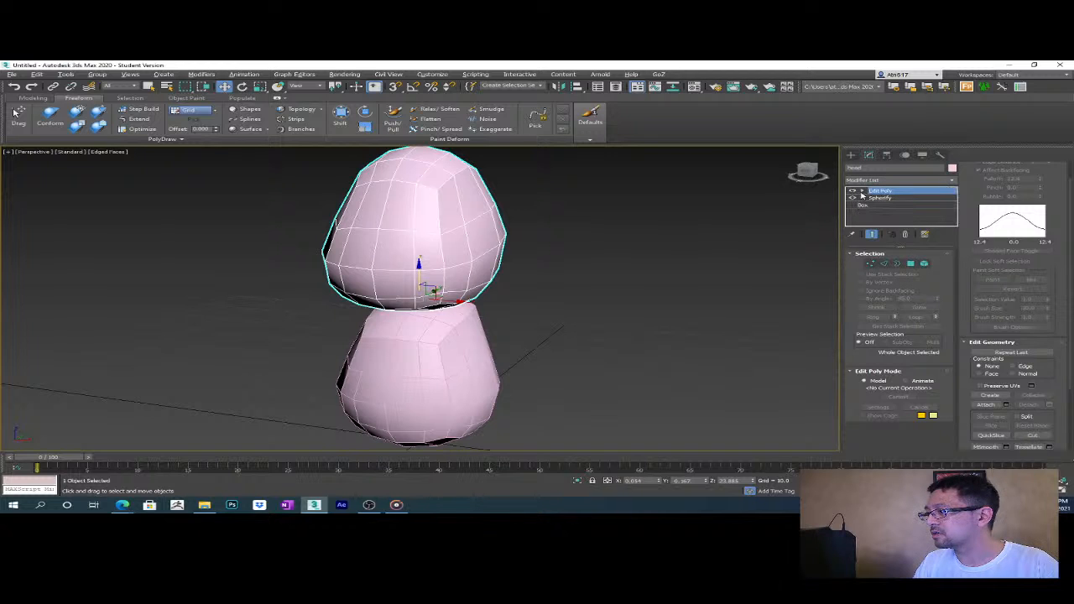
click(879, 207)
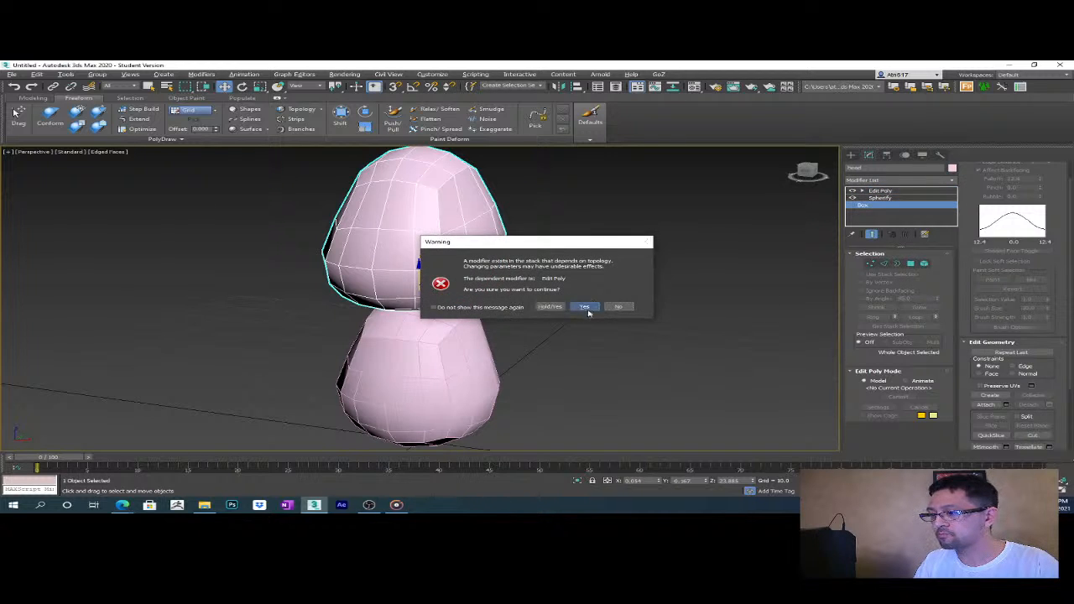
click(585, 307)
double_click(913, 264)
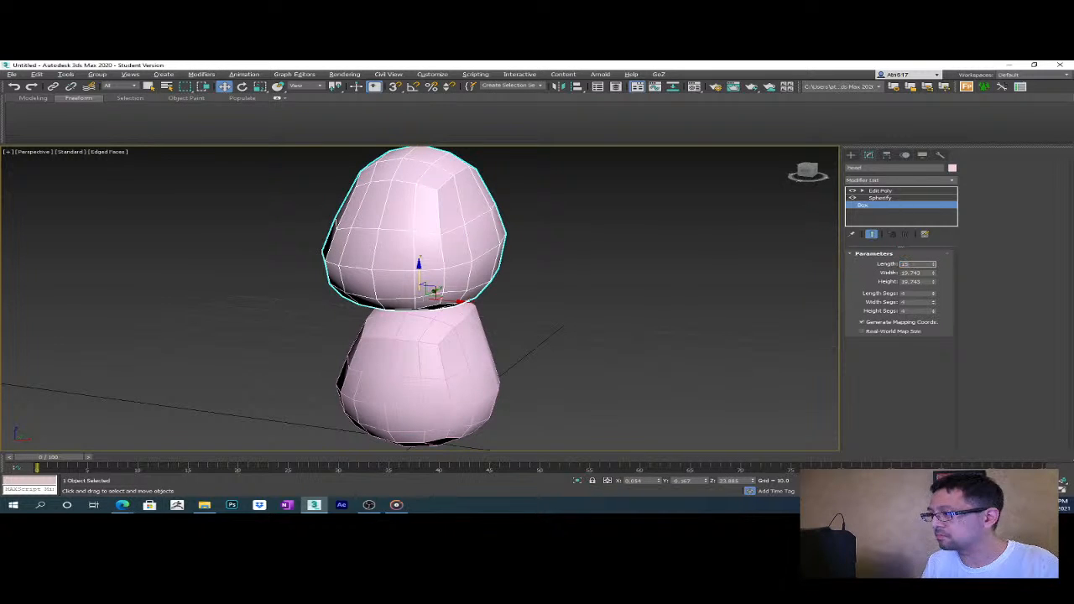
key(Tab)
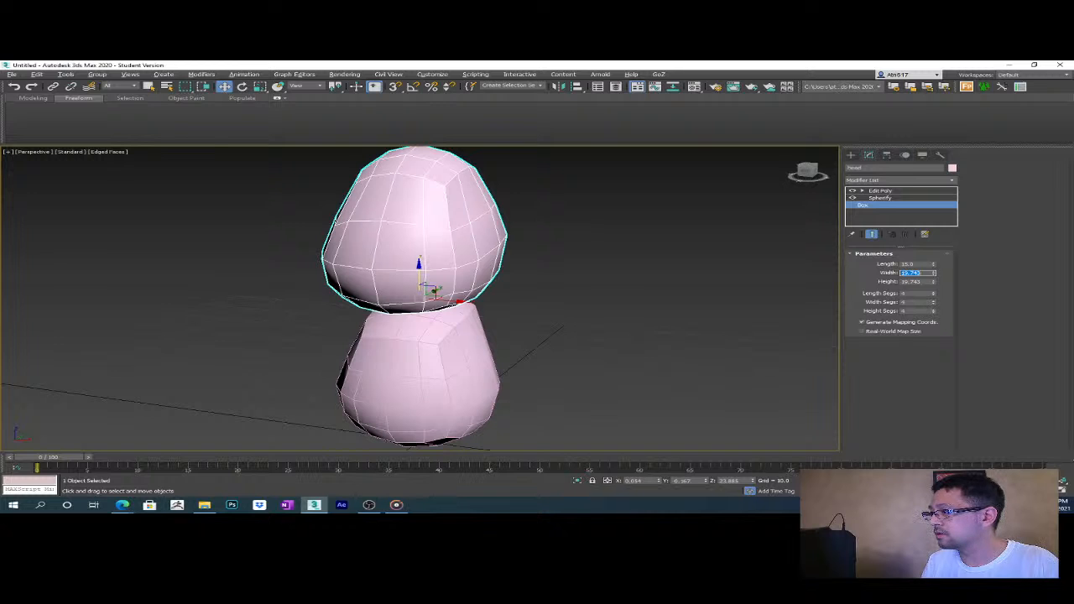
key(Tab)
text(15)
key(Tab)
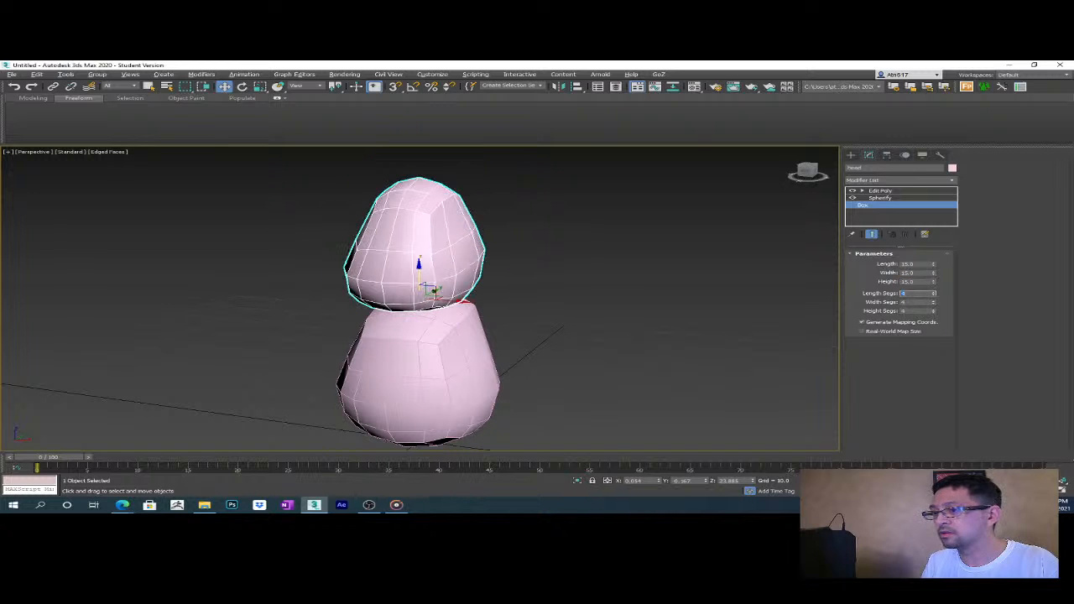
alt+middle_drag(646, 322, 673, 314)
click(869, 192)
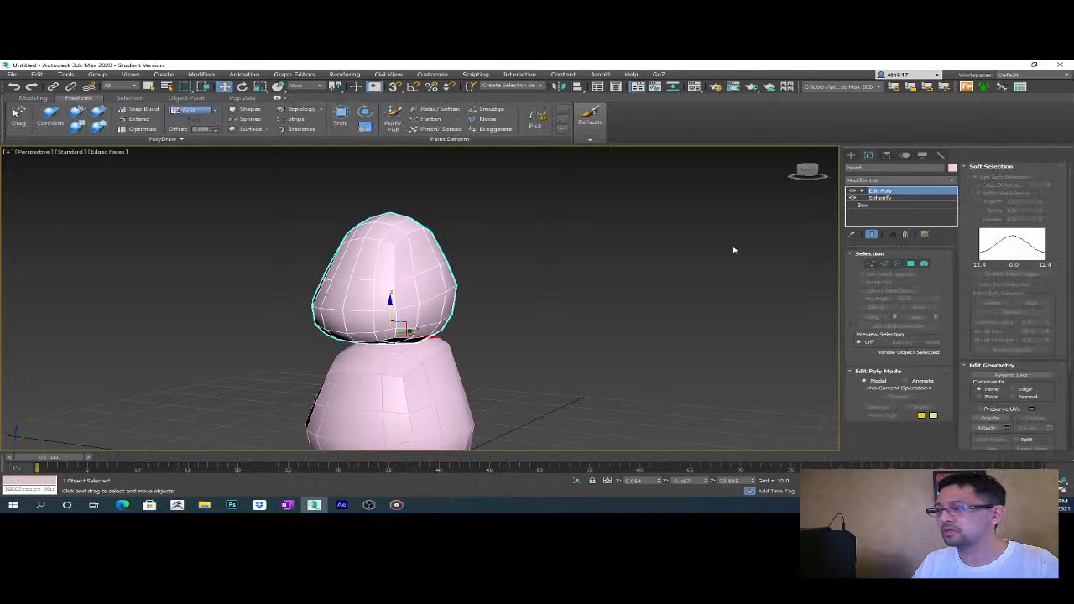
- In the Front view, turn off soft selection and move the head's top vertex rows down to round the crown
click(870, 264)
alt+middle_drag(571, 302, 536, 304)
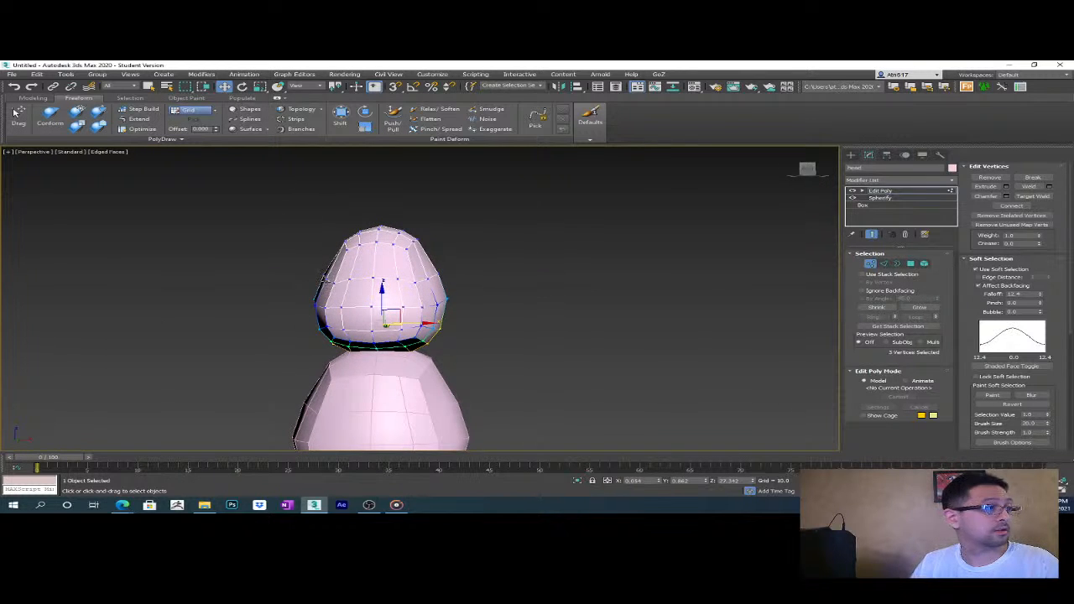
scroll(436, 244, up, 2)
key(f)
key(z)
drag(480, 316, 480, 310)
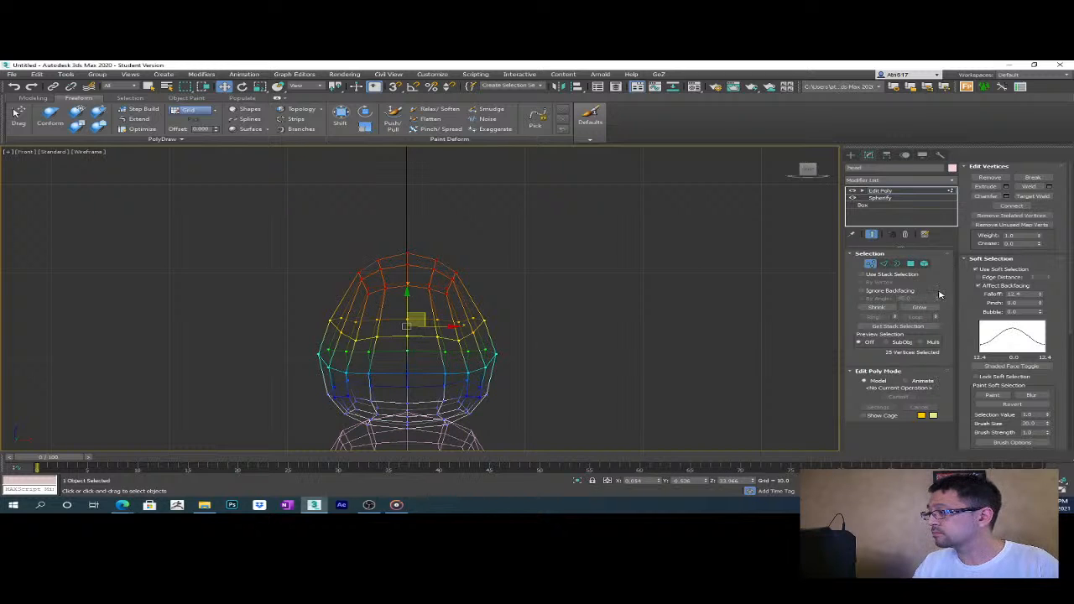
click(978, 270)
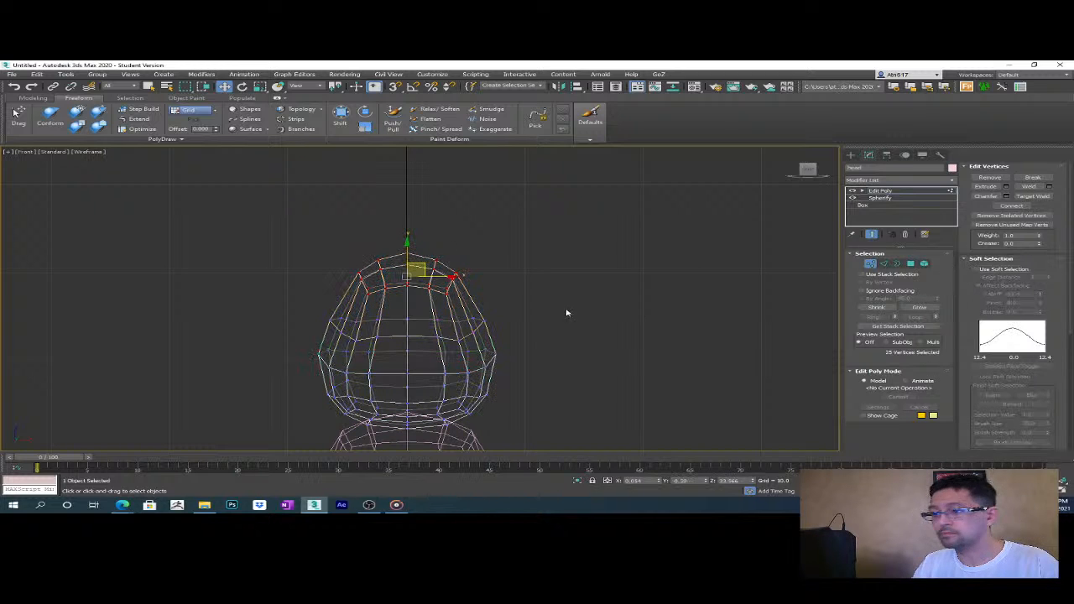
key(r)
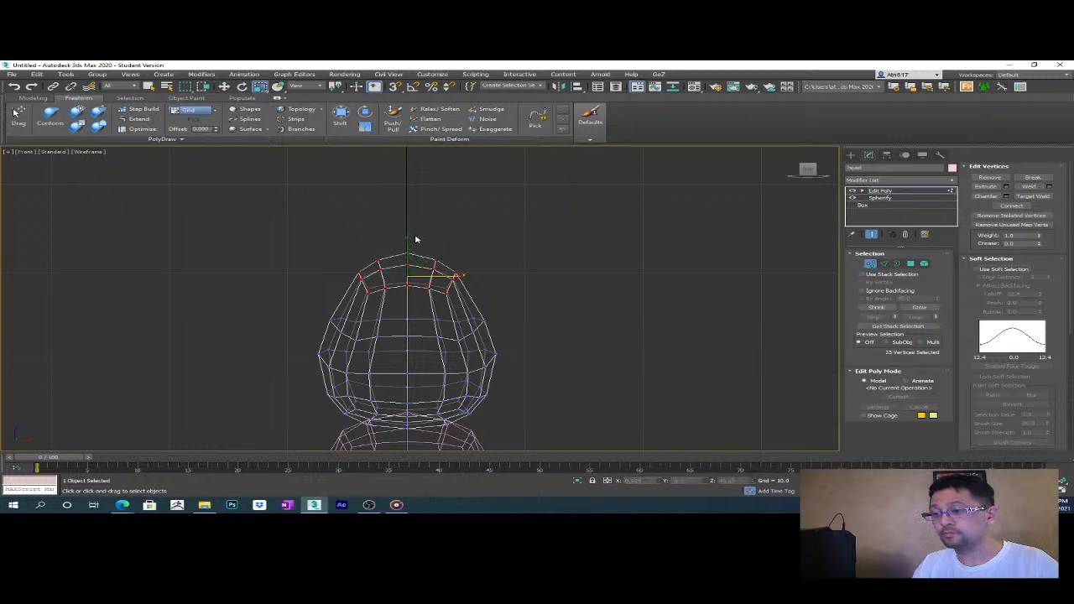
drag(407, 239, 406, 265)
key(w)
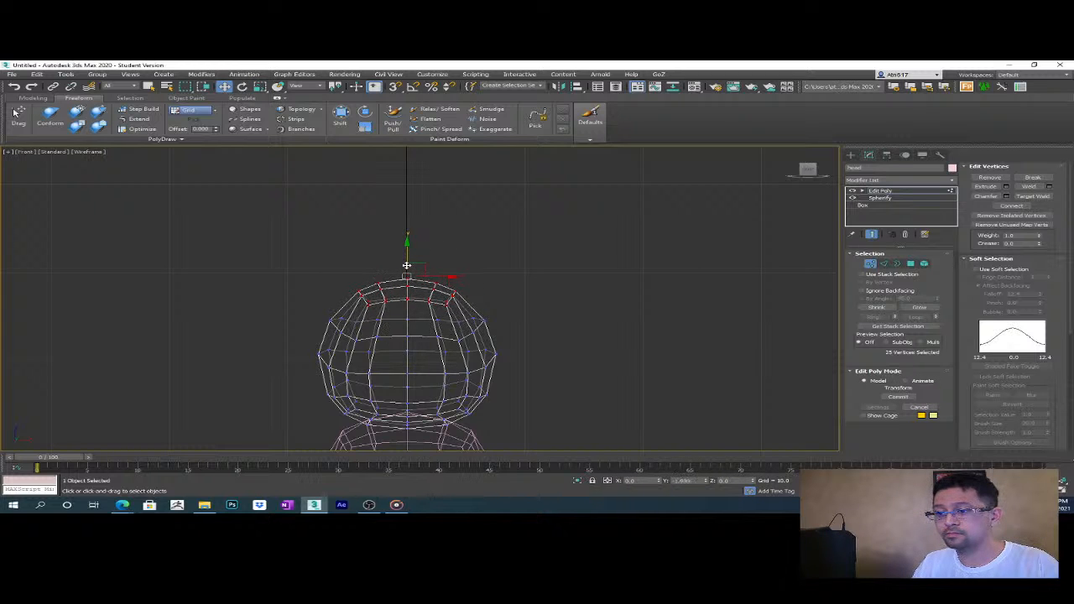
- Slide the two outer vertices on the front of the head slightly upward with the Edge constraint
scroll(432, 336, up, 4)
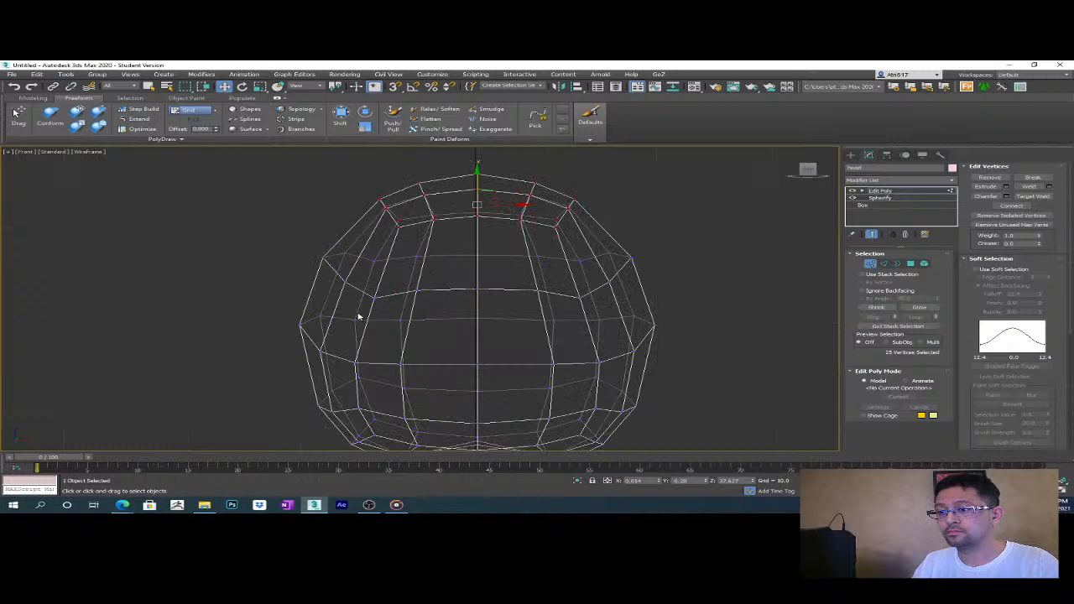
click(374, 296)
ctrl+click(579, 298)
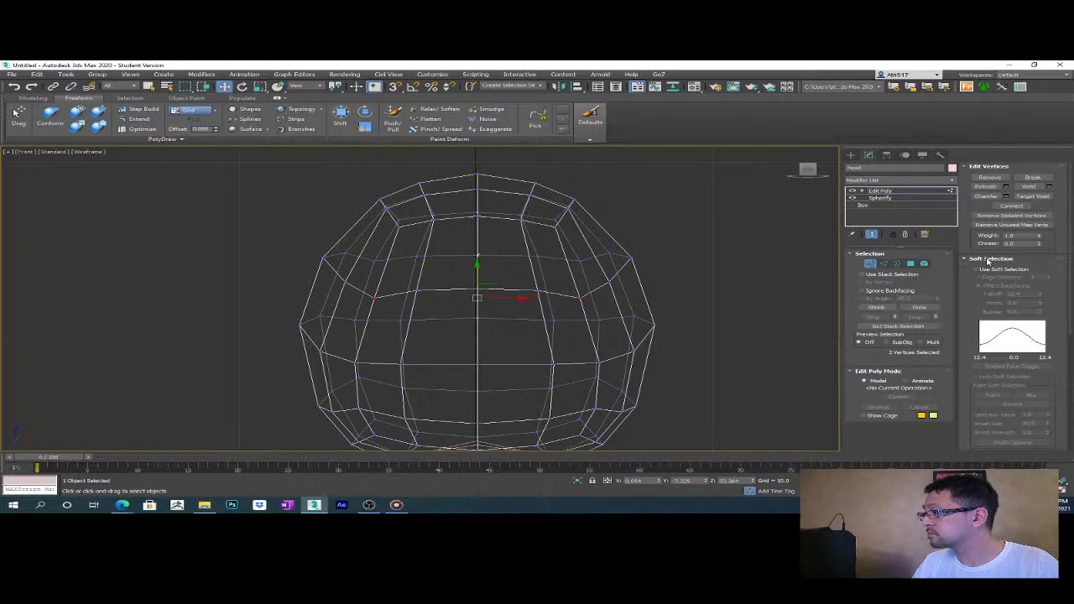
click(973, 167)
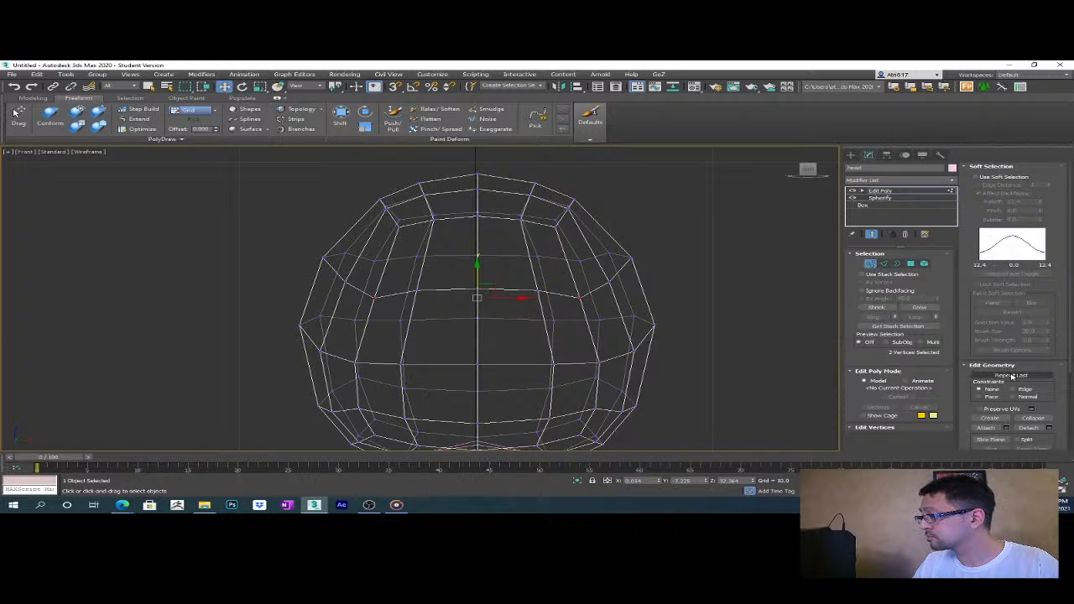
drag(477, 279, 477, 272)
- Display the head shaded with edged faces and return to the Perspective view
alt+middle_drag(693, 309, 677, 333)
key(F3)
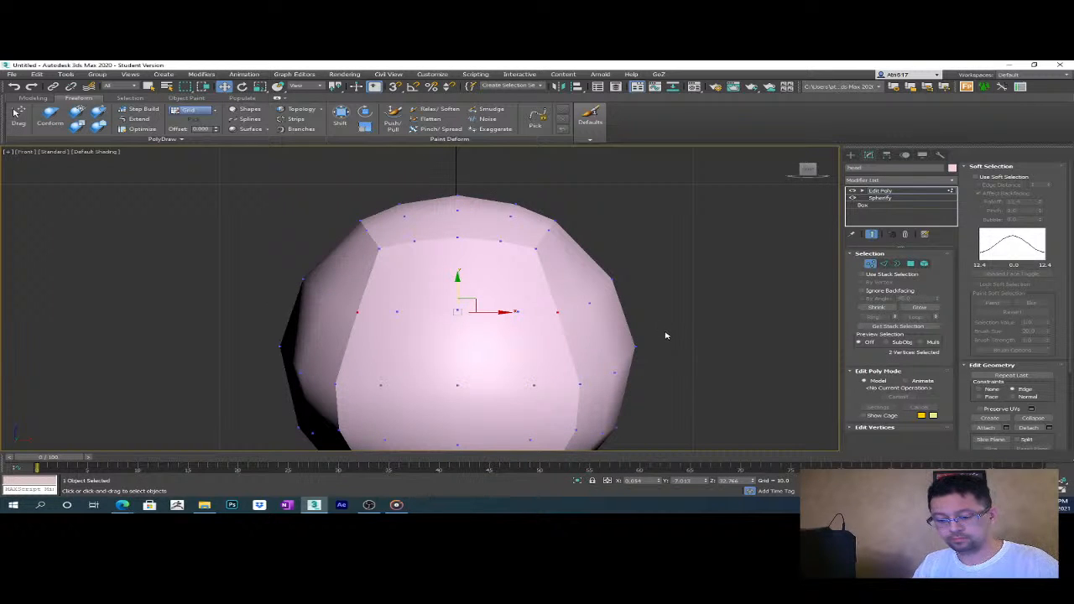
key(F4)
alt+middle_drag(662, 324, 640, 318)
key(p)
scroll(662, 313, down, 3)
alt+middle_drag(585, 349, 755, 256)
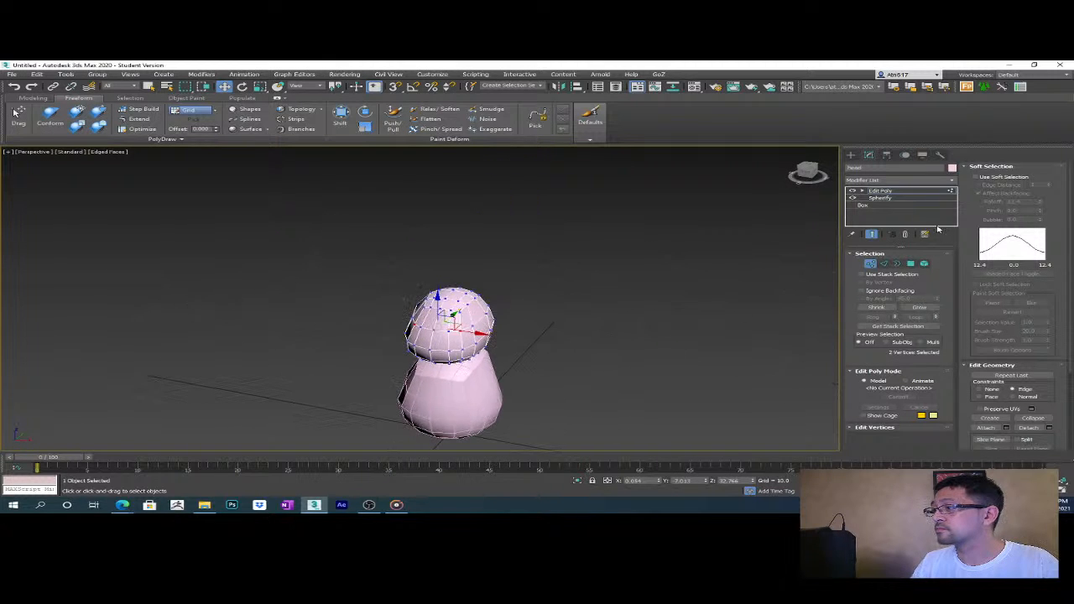
- Select a matching pair of vertices at the two sides of the head's front
alt+middle_drag(578, 371, 590, 406)
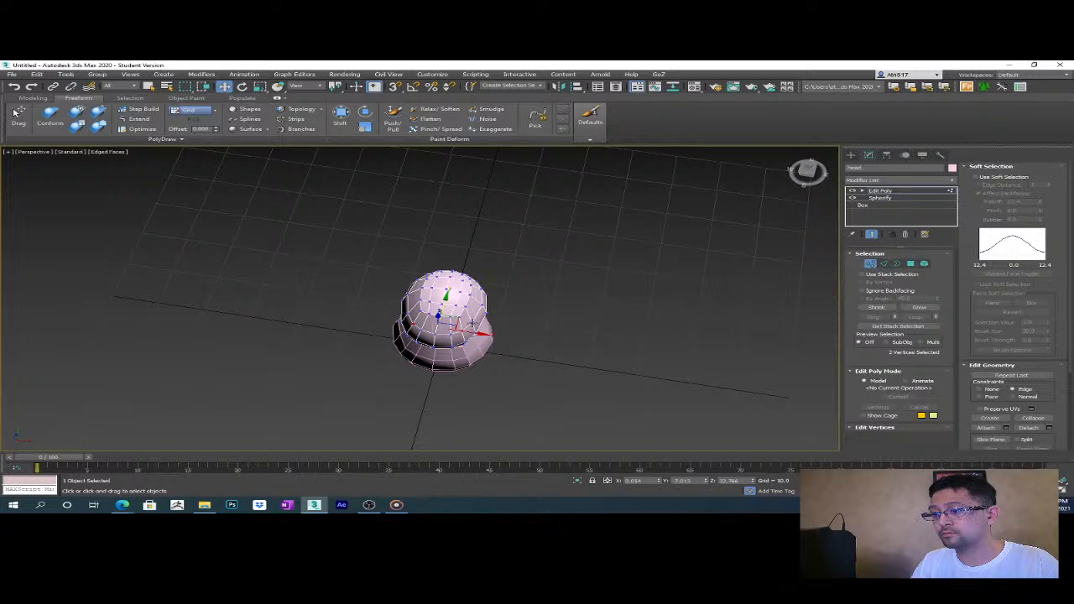
scroll(441, 329, up, 6)
scroll(427, 319, down, 3)
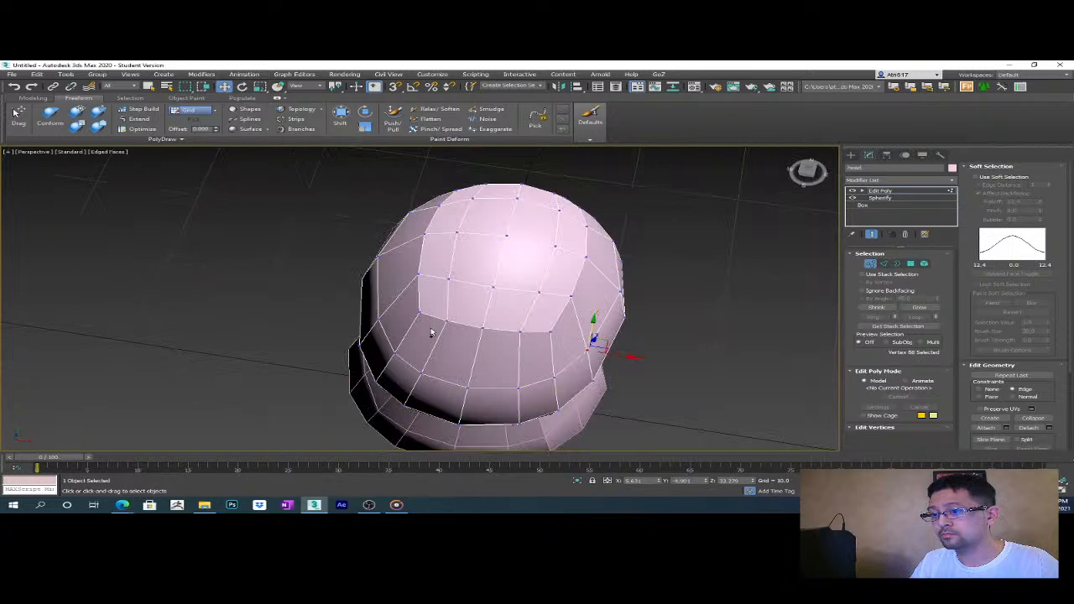
ctrl+click(380, 321)
alt+middle_drag(474, 361, 491, 375)
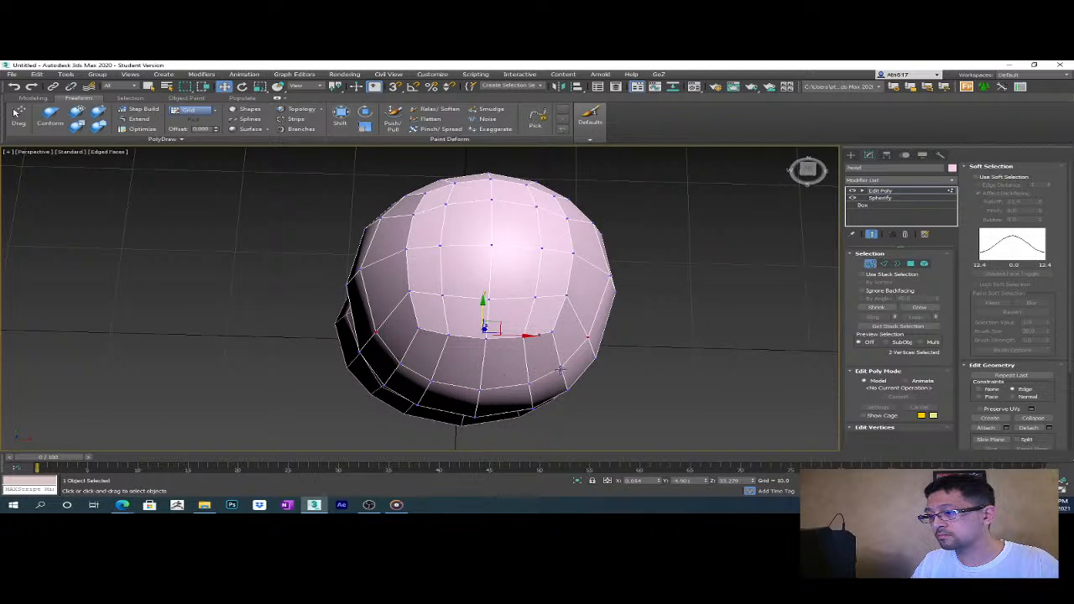
alt+middle_drag(561, 368, 527, 292)
scroll(532, 263, down, 2)
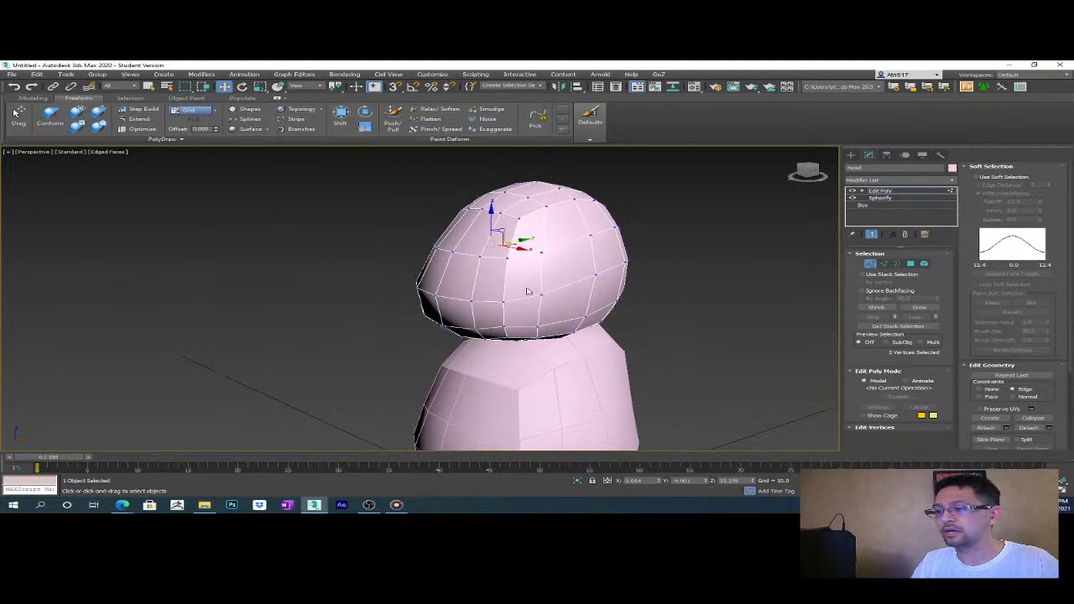
- Set the constraint to None and cut a diagonal edge between the corner vertices on each side of the muzzle
click(541, 297)
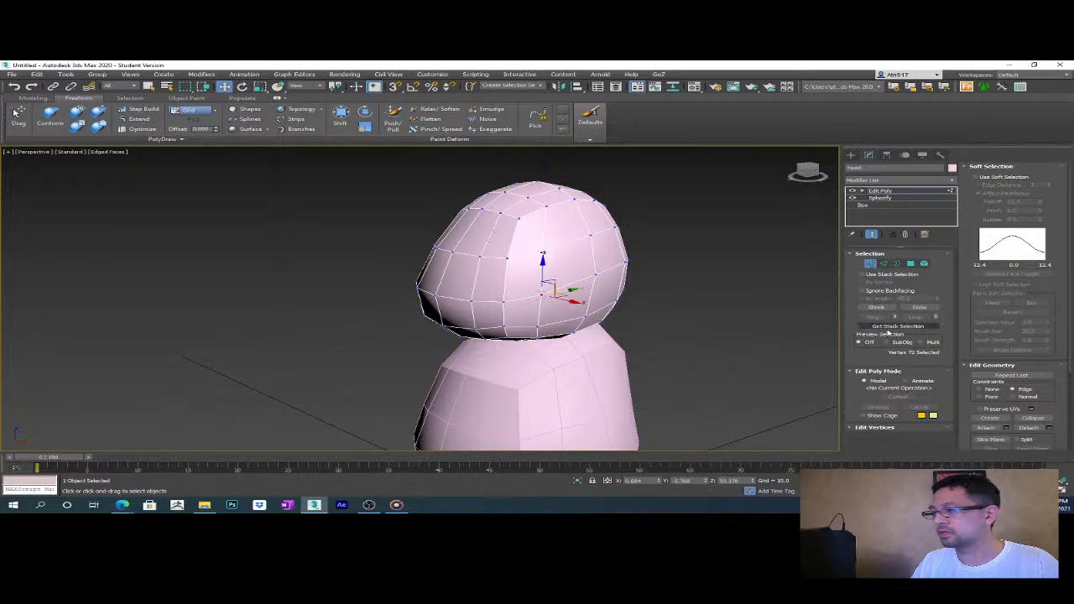
scroll(1001, 419, down, 2)
click(1033, 408)
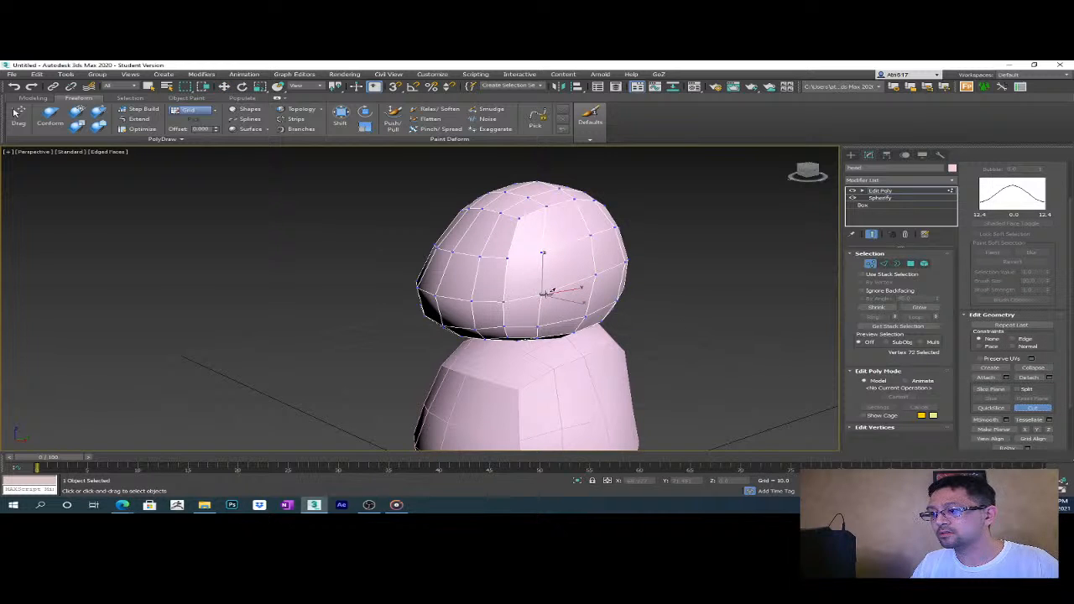
click(512, 256)
alt+middle_drag(512, 263, 445, 283)
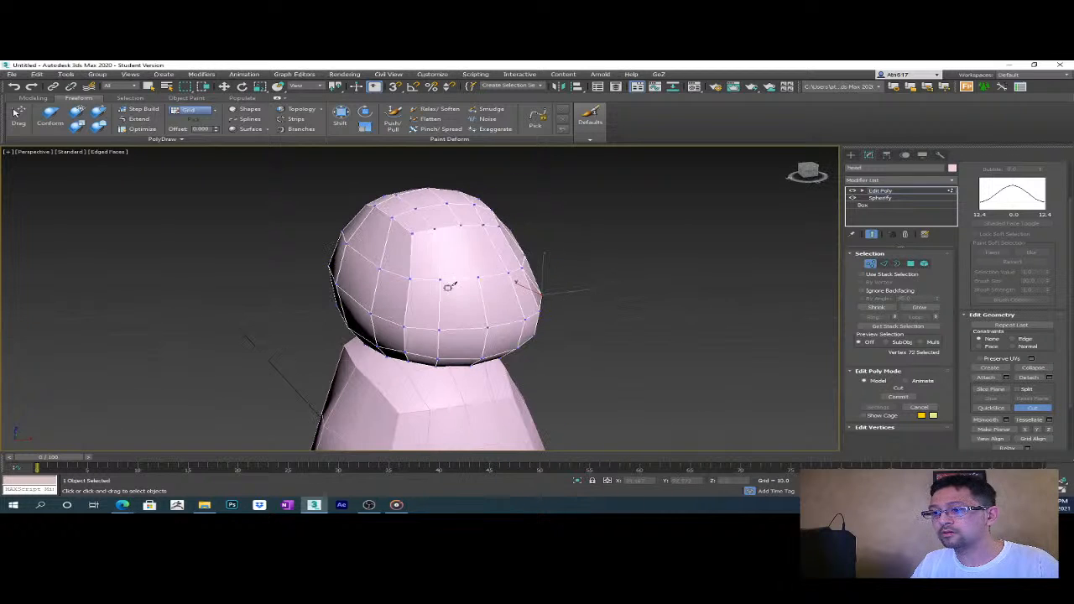
click(411, 279)
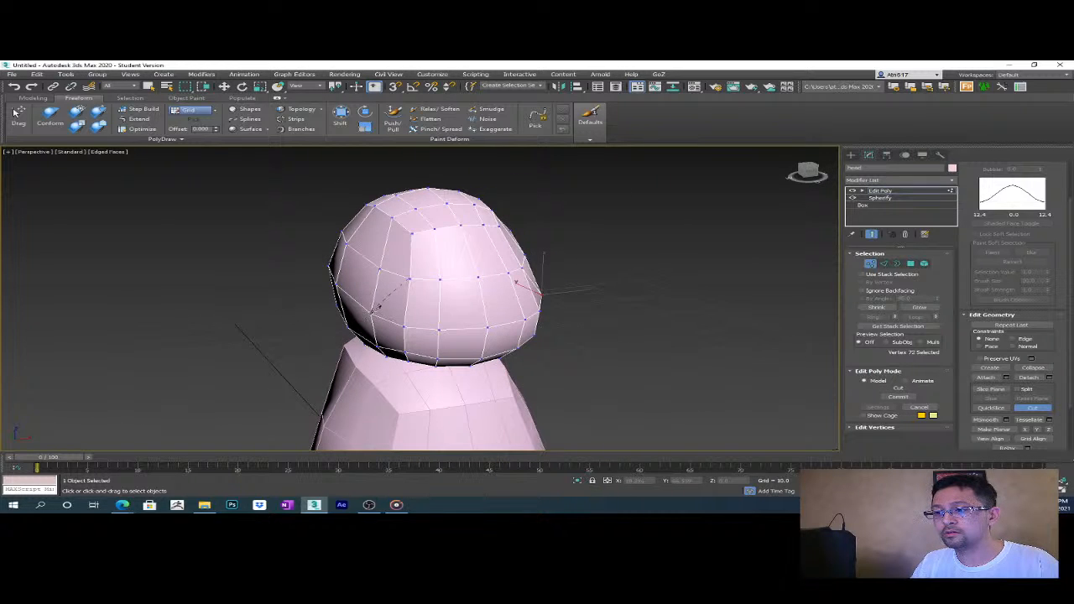
alt+middle_drag(384, 313, 499, 337)
alt+middle_drag(700, 327, 641, 329)
key(w)
- Chamfer the four horizontal edges across the front of the muzzle by an amount of about 1.775
key(2)
click(466, 304)
ctrl+click(438, 305)
ctrl+click(400, 302)
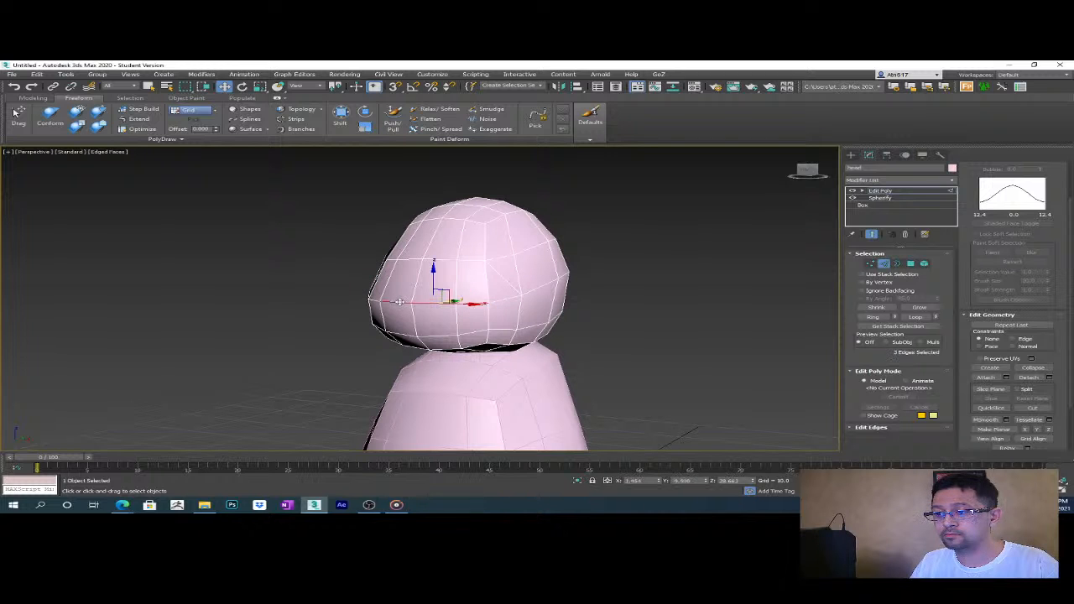
ctrl+click(377, 307)
alt+middle_drag(377, 307, 634, 334)
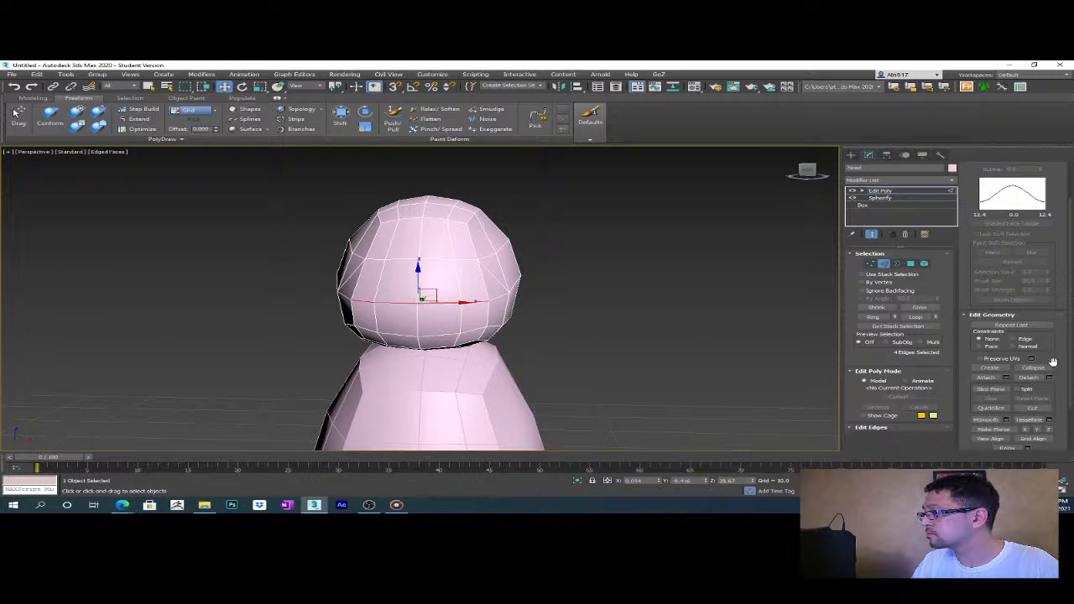
scroll(1055, 367, up, 1)
scroll(1009, 301, down, 4)
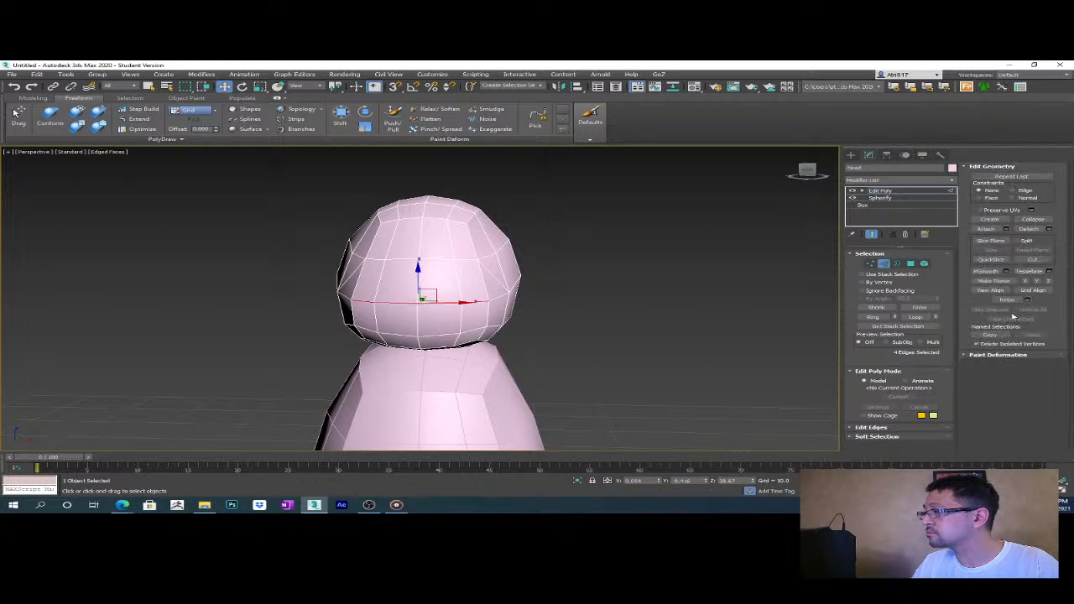
click(870, 427)
click(1006, 206)
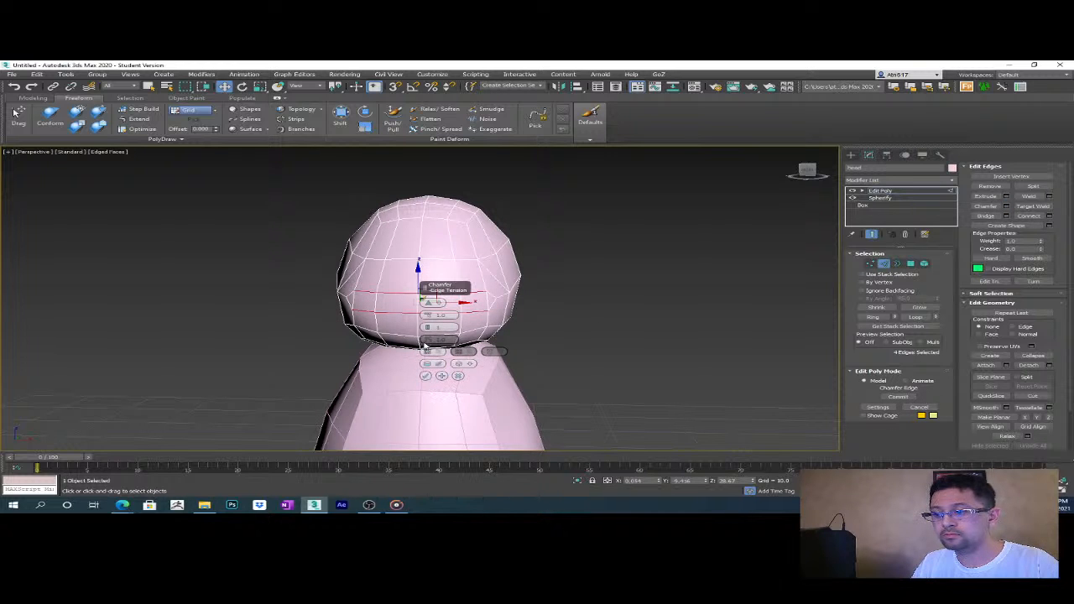
drag(428, 317, 427, 314)
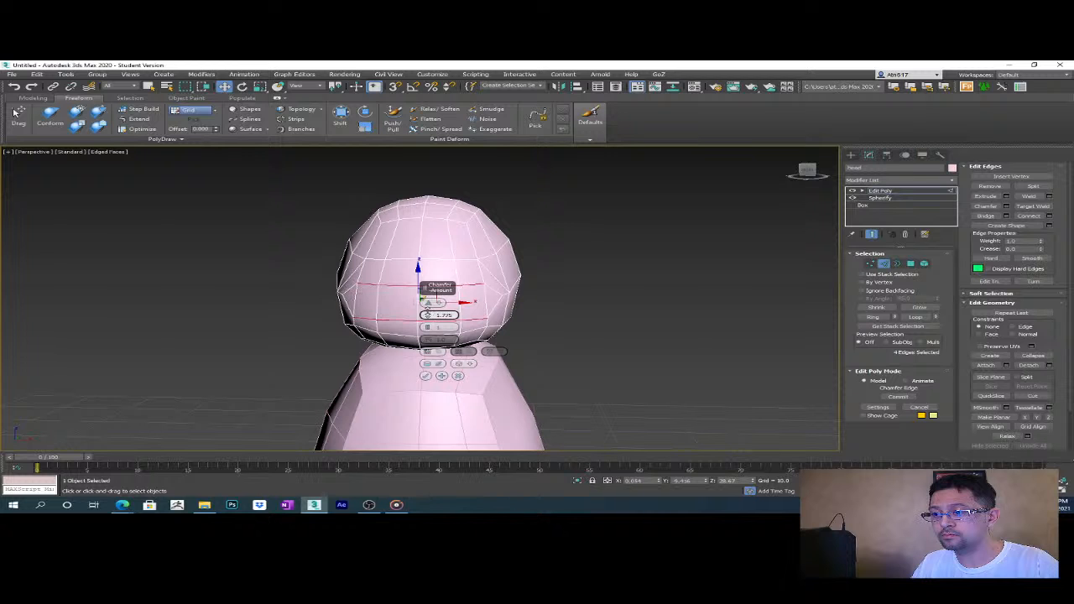
click(425, 375)
- Try to target-weld the lower cheek vertex to the cheek vertex directly above it
middle_drag(553, 330, 556, 381)
scroll(523, 360, up, 2)
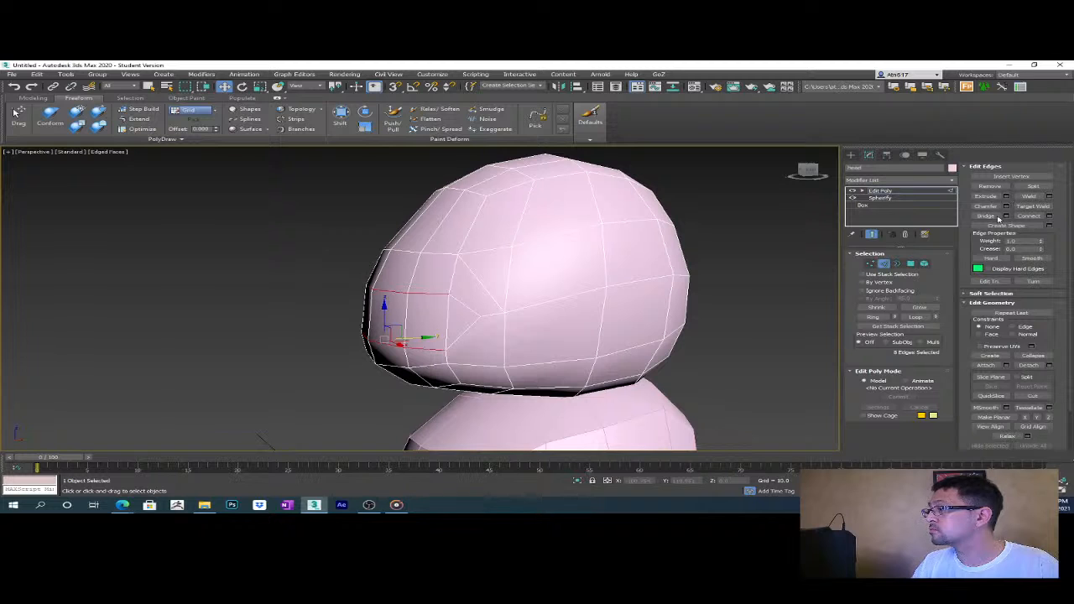
key(1)
key(ctrl+a)
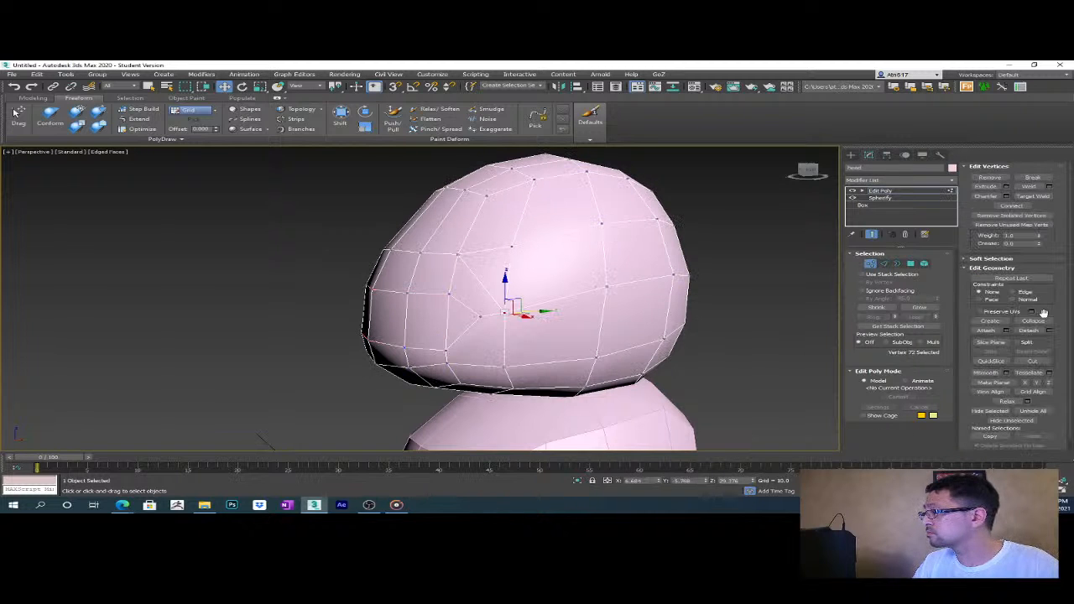
click(1042, 197)
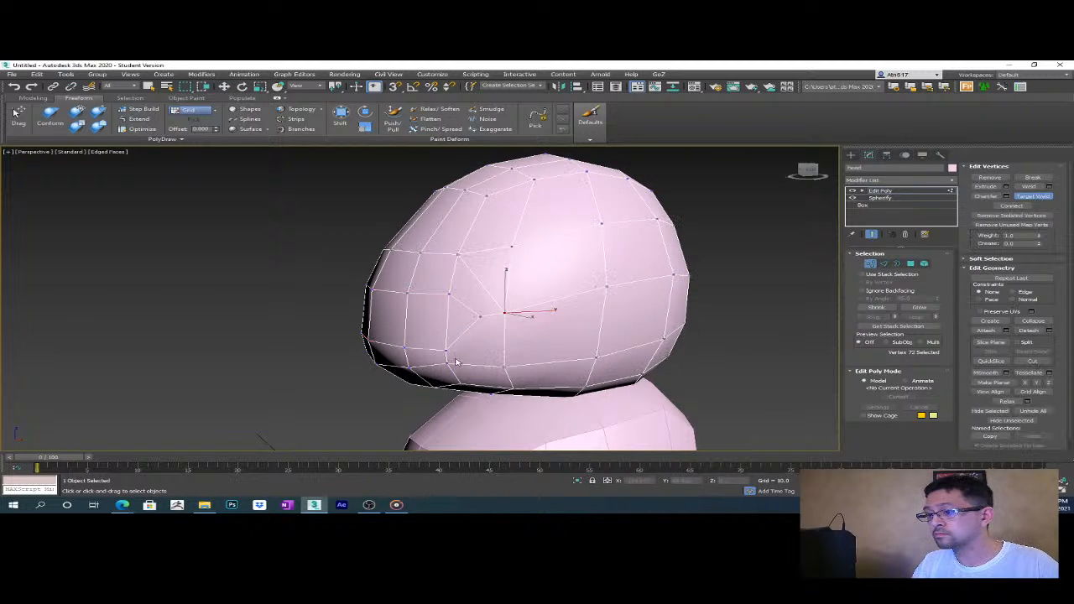
click(504, 367)
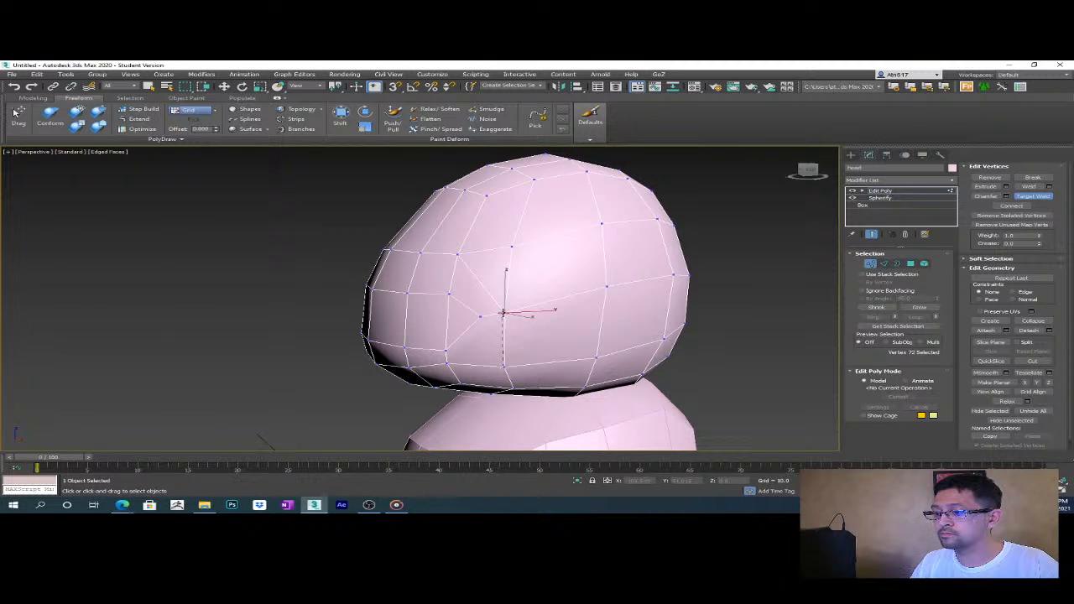
click(503, 313)
mouse_move(518, 363)
alt+middle_down()
mouse_move(585, 343)
mouse_move(529, 342)
mouse_move(532, 366)
alt+middle_up()
key(ctrl+z)
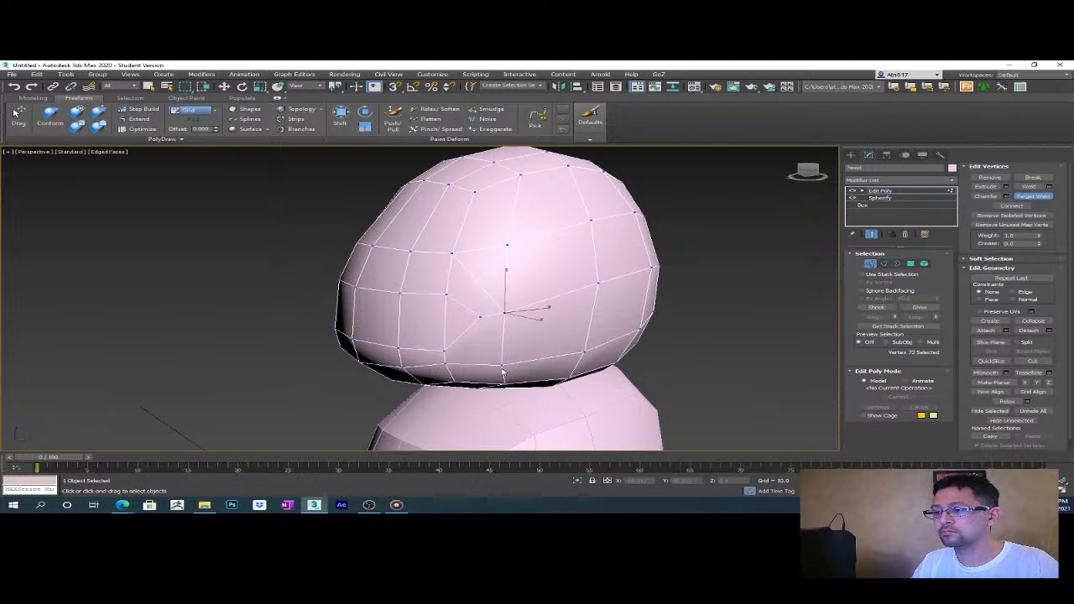
click(1032, 361)
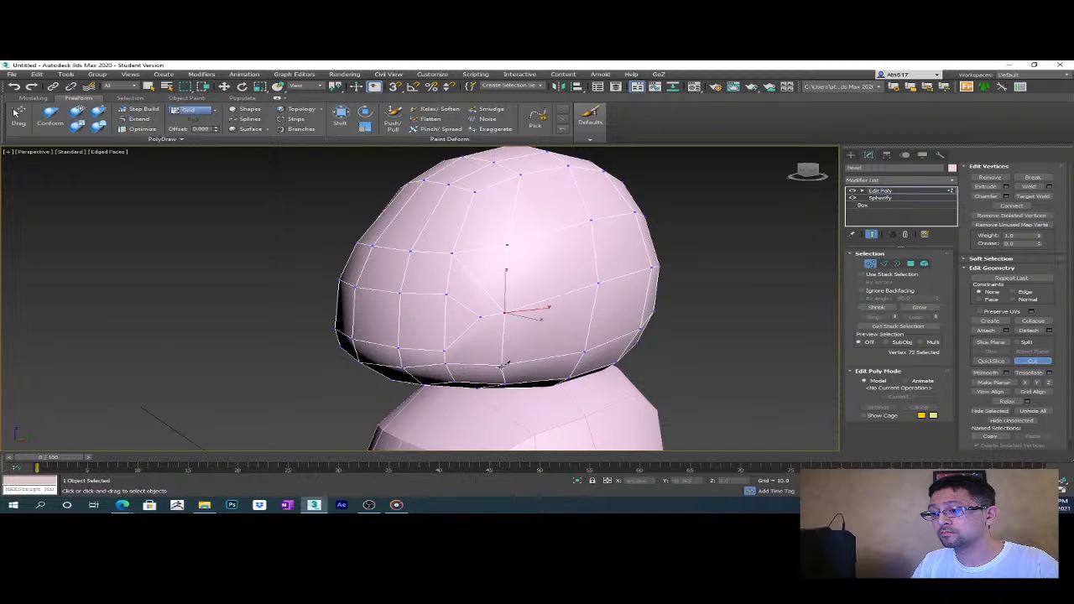
alt+middle_drag(510, 362, 654, 315)
key(w)
- Move the four vertices across the top of the muzzle up and back toward the forehead
click(344, 318)
ctrl+click(417, 315)
ctrl+click(462, 308)
ctrl+click(244, 305)
alt+middle_drag(248, 307, 561, 320)
drag(476, 289, 468, 267)
alt+middle_drag(468, 267, 491, 281)
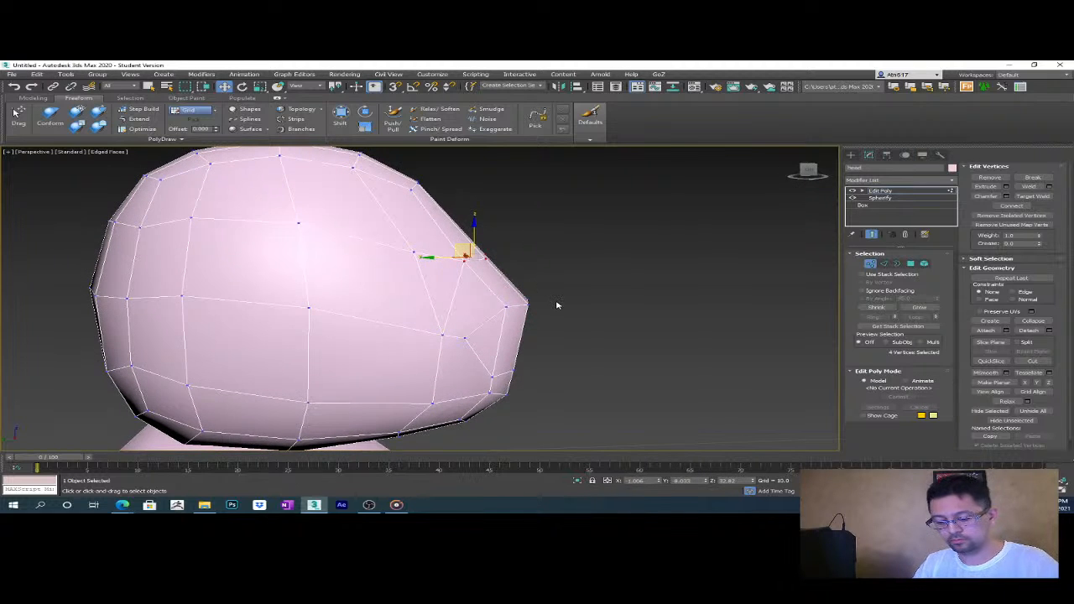
- In the Left view, shift the vertices above the muzzle slightly further back to define the snout, and clear the selection
key(l)
scroll(470, 264, up, 6)
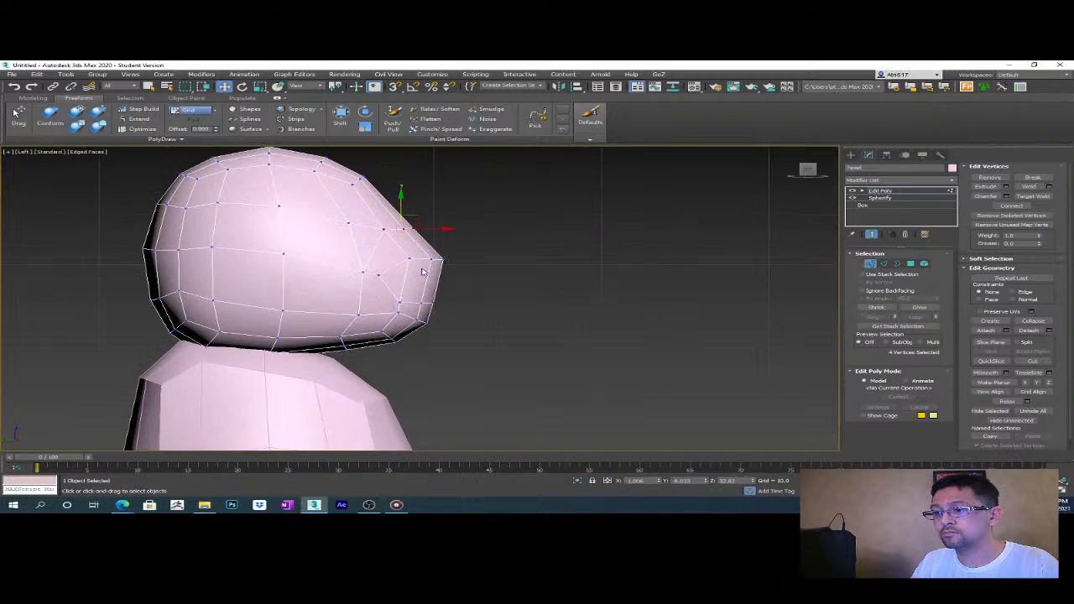
middle_drag(422, 271, 515, 328)
scroll(502, 310, up, 2)
drag(378, 320, 402, 321)
drag(468, 305, 463, 307)
middle_drag(463, 307, 502, 294)
click(647, 324)
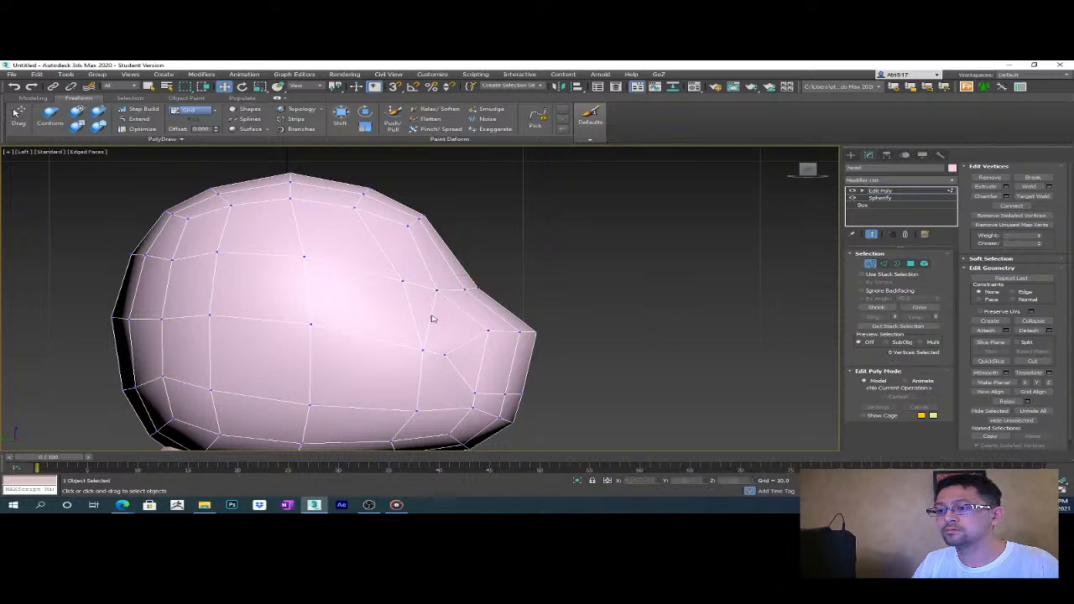
middle_drag(421, 346, 443, 318)
key(2)
click(436, 300)
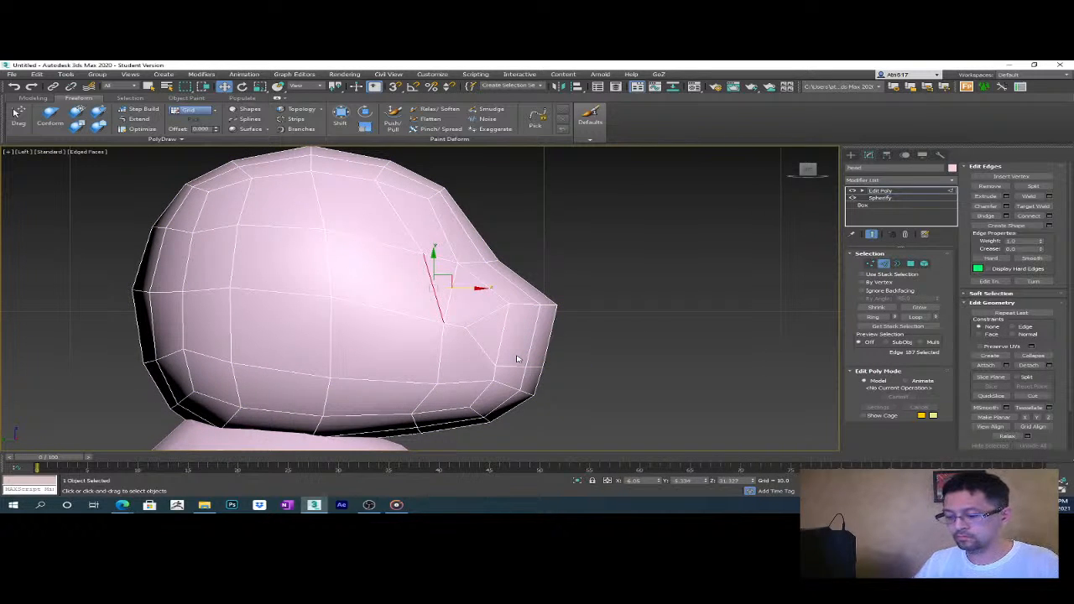
ctrl+click(492, 283)
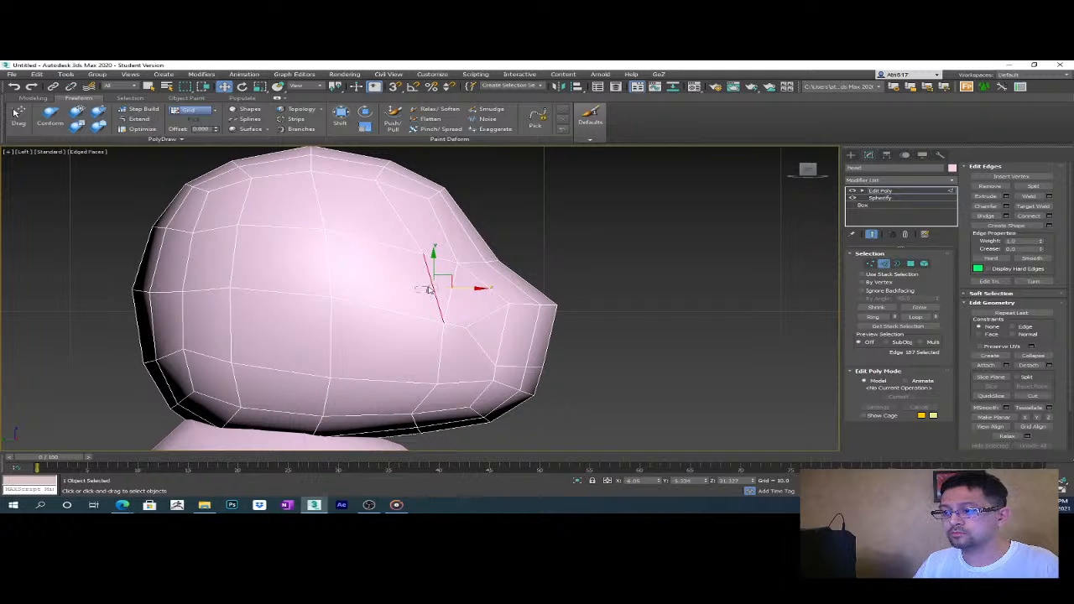
key(ctrl+d)
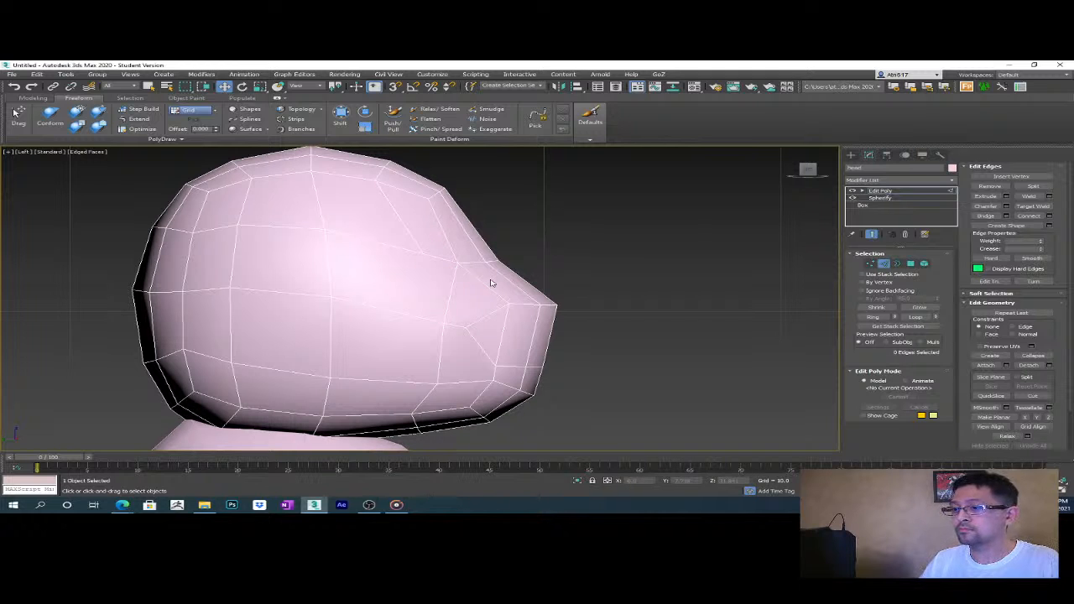
- Move the two temple vertices behind the brow back toward the skull and slightly upward in the Left view
key(1)
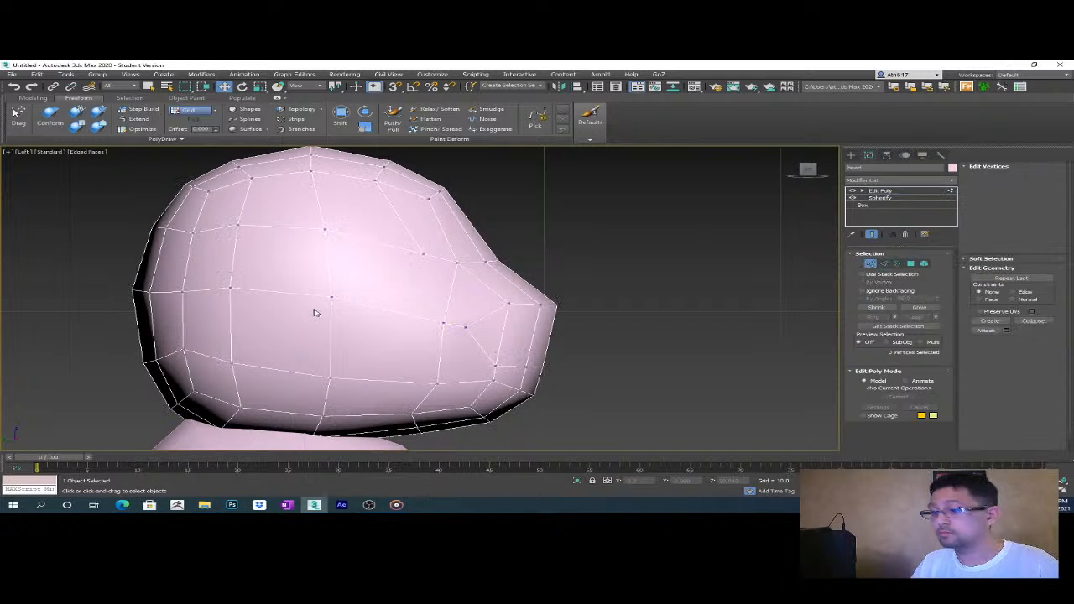
click(424, 251)
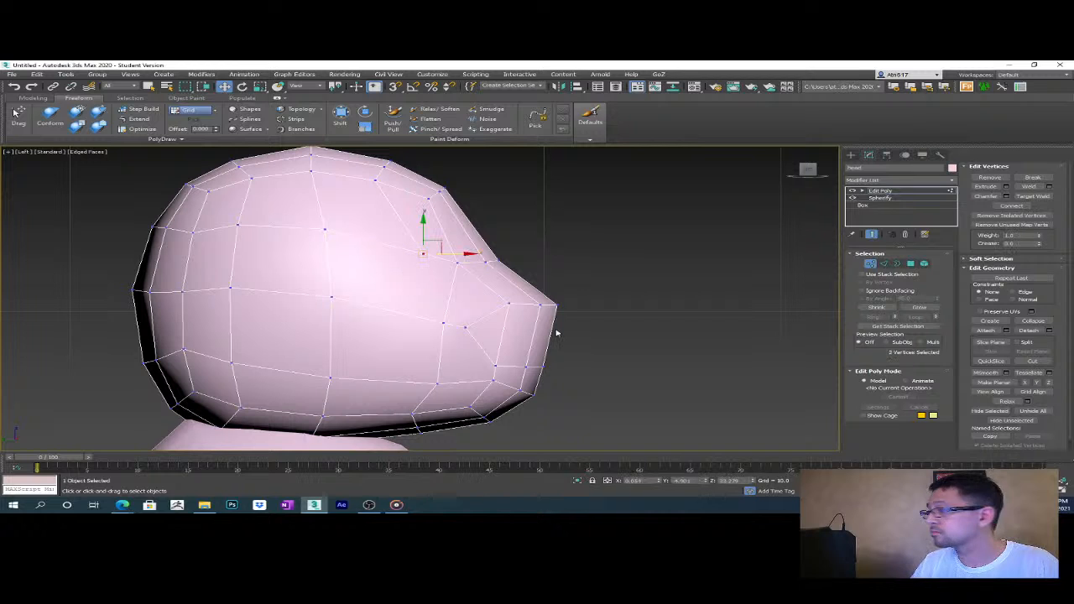
drag(450, 252, 404, 238)
alt+middle_drag(456, 319, 499, 320)
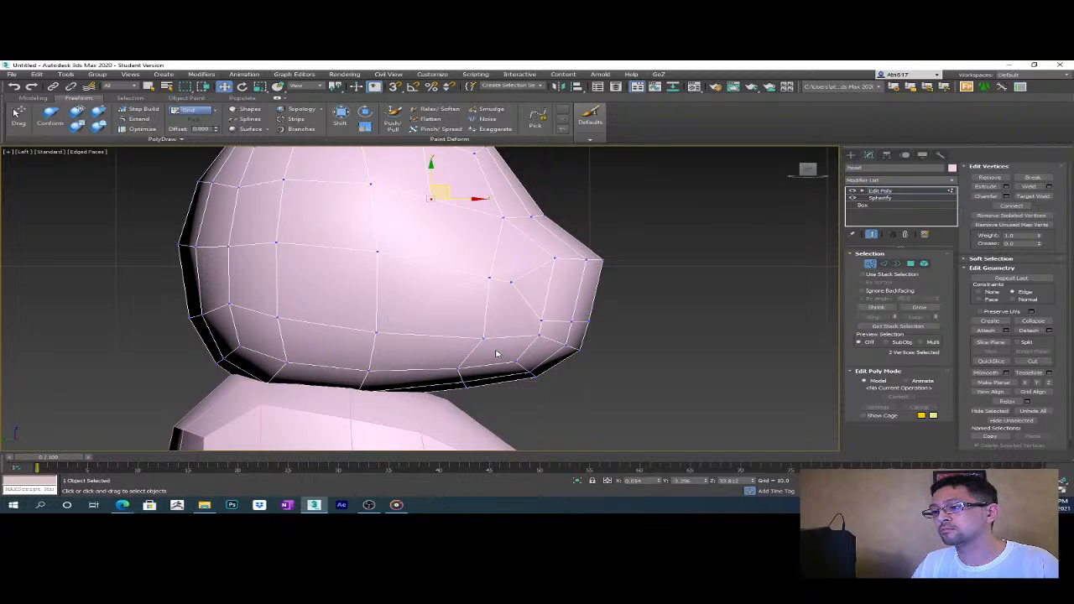
- Slide the cheek and lower jaw vertices back along their edges using the Edge constraint, then clear the selection
click(484, 336)
drag(496, 330, 470, 330)
drag(509, 298, 506, 265)
click(521, 311)
drag(513, 296, 524, 288)
click(688, 288)
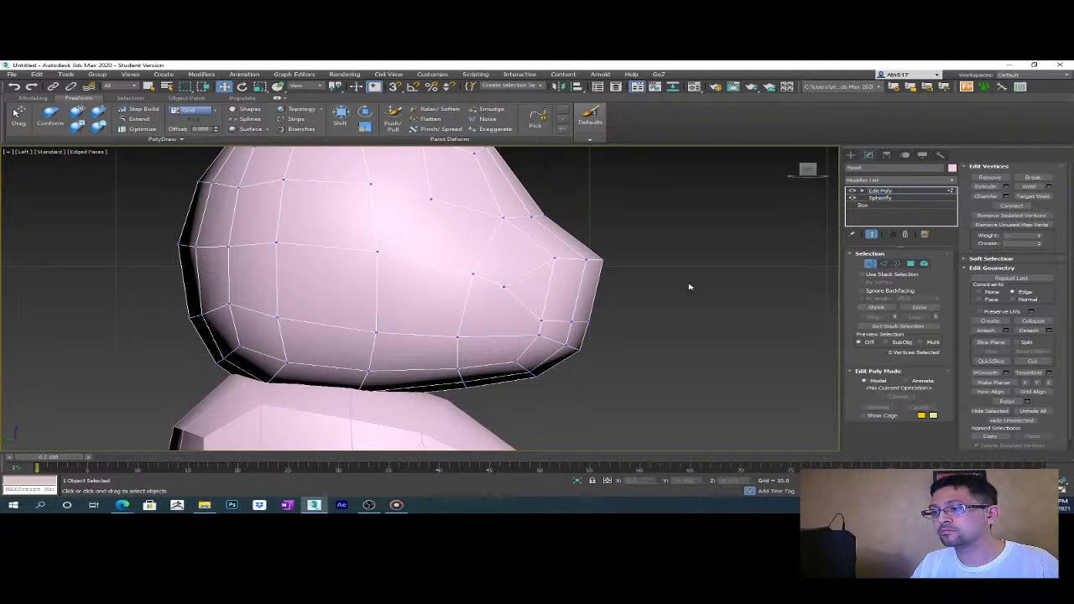
- Reset the constraint to None and connect the horizontal edges across the cheek and jaw with a new line of edges
alt+middle_drag(688, 288, 732, 360)
middle_drag(669, 334, 676, 292)
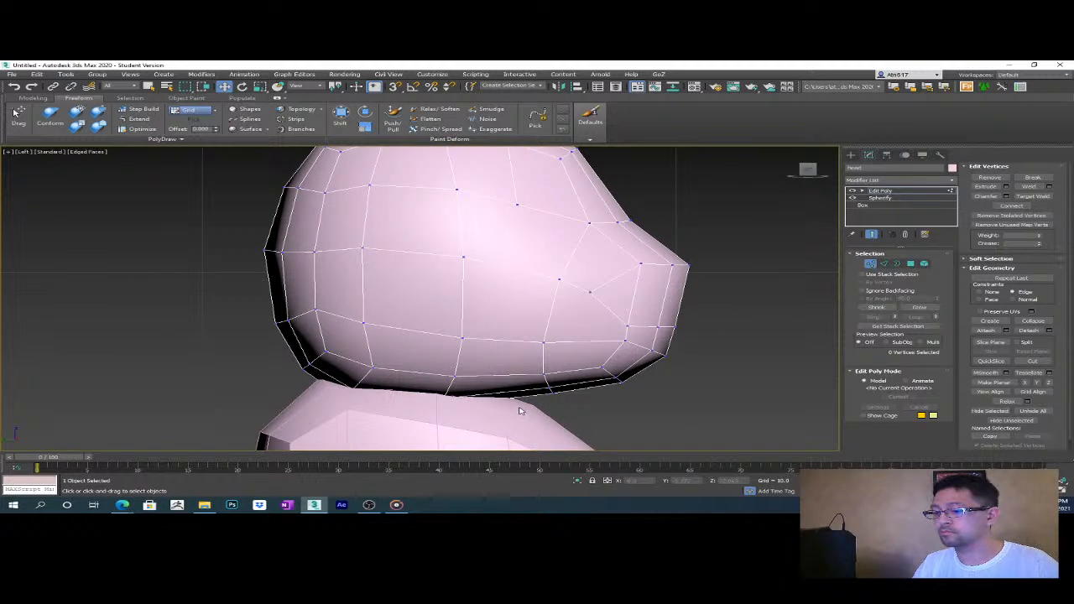
key(2)
click(514, 339)
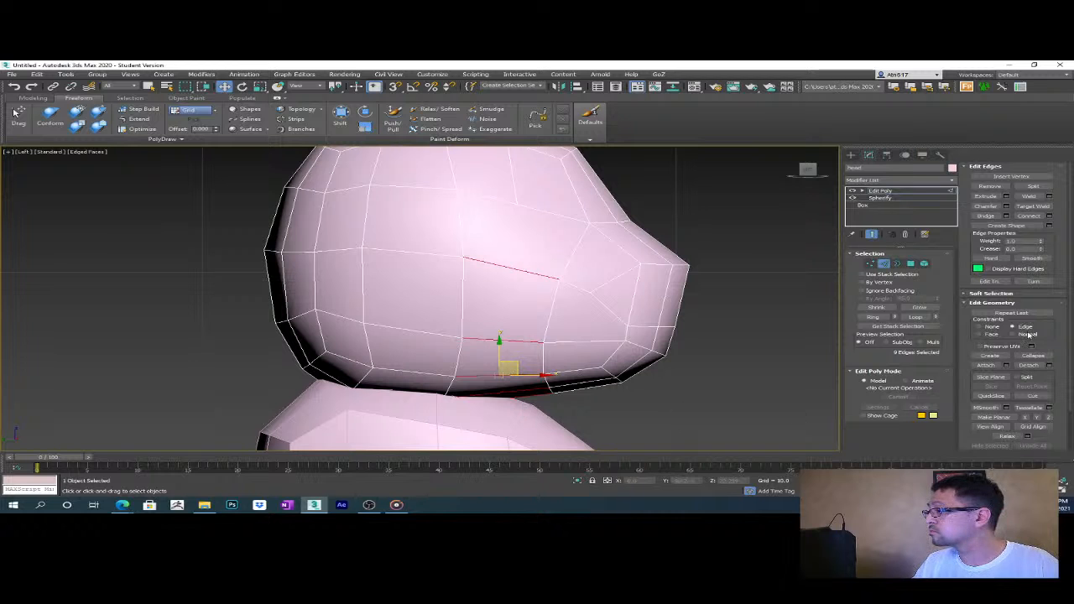
click(995, 331)
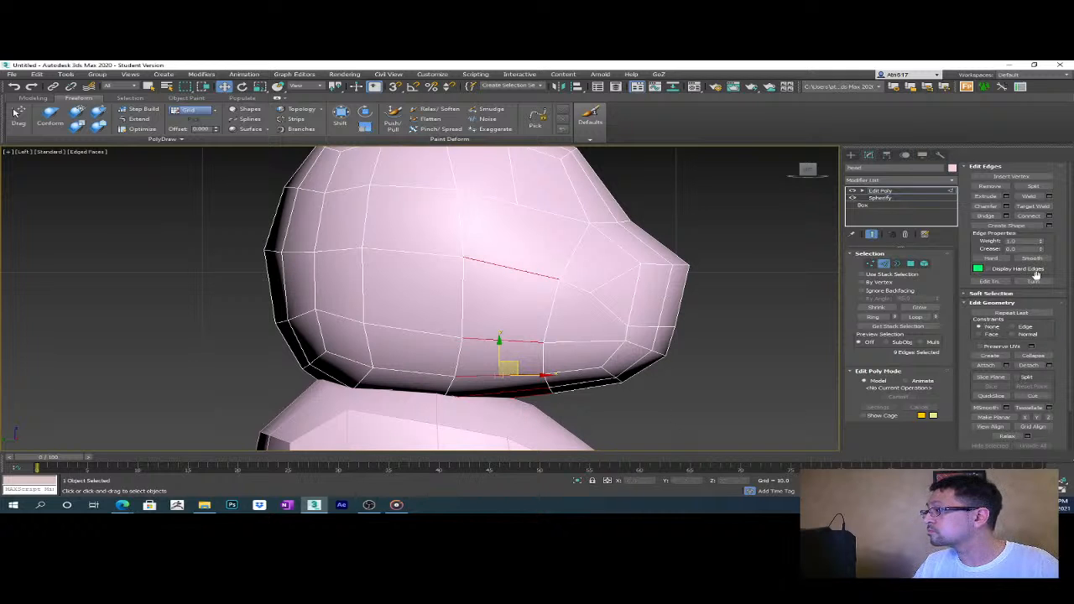
click(1049, 215)
click(427, 338)
alt+middle_drag(582, 328, 603, 359)
- Cut an edge from the top of the new cheek line up to the temple vertex on both sides of the head
key(p)
key(1)
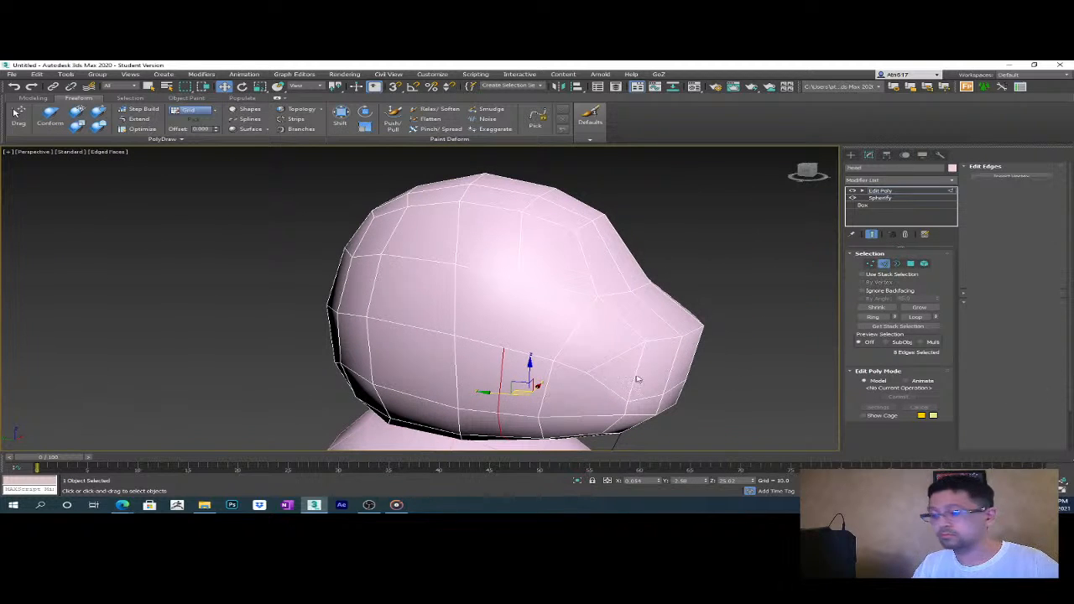
click(1032, 361)
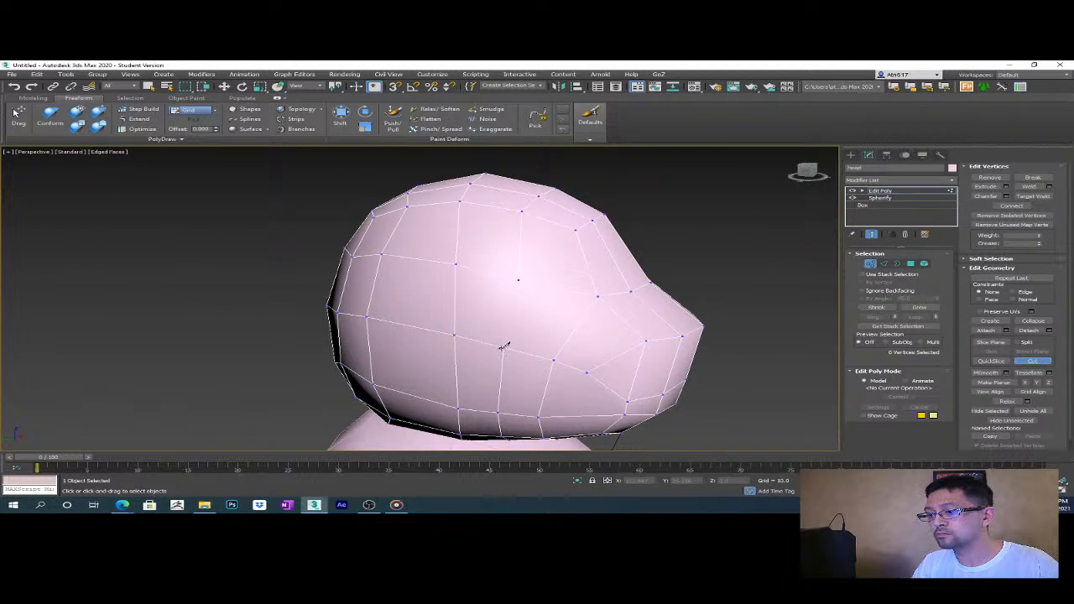
click(517, 280)
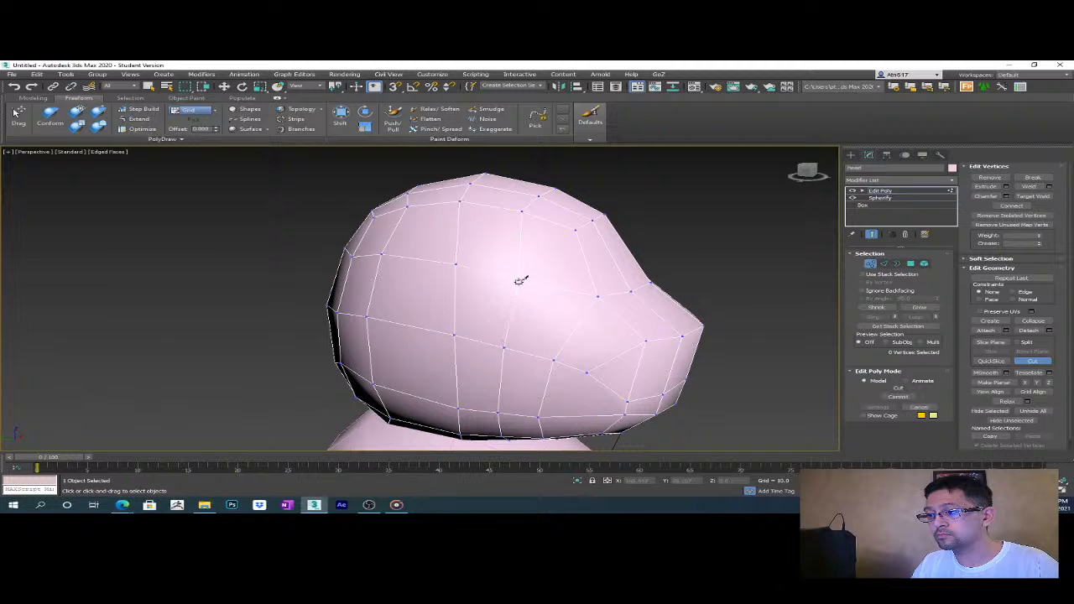
alt+middle_drag(522, 281, 515, 343)
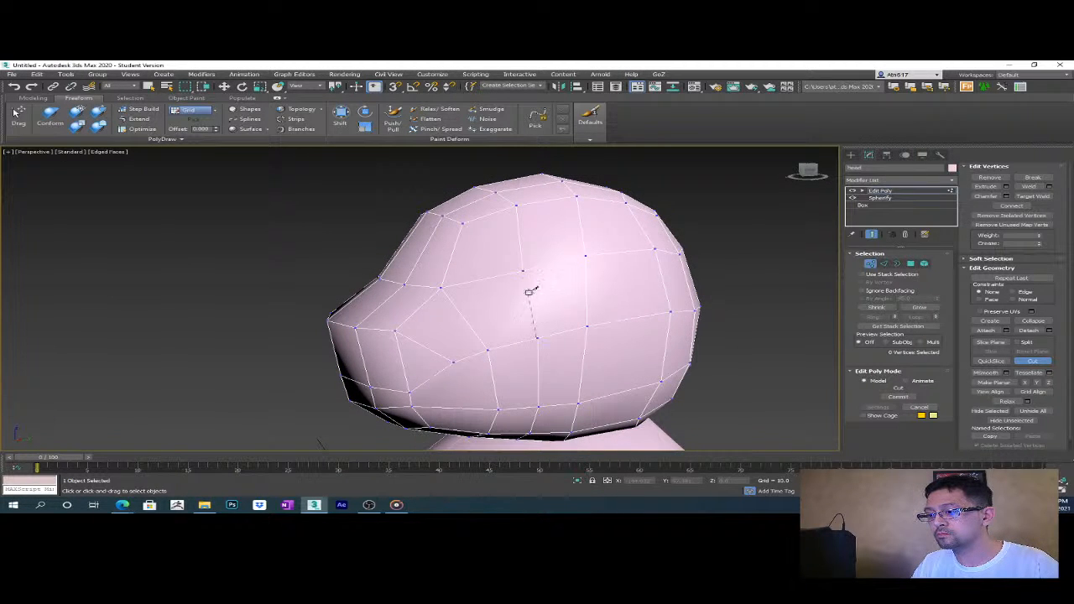
alt+middle_drag(523, 269, 696, 336)
right_click(687, 317)
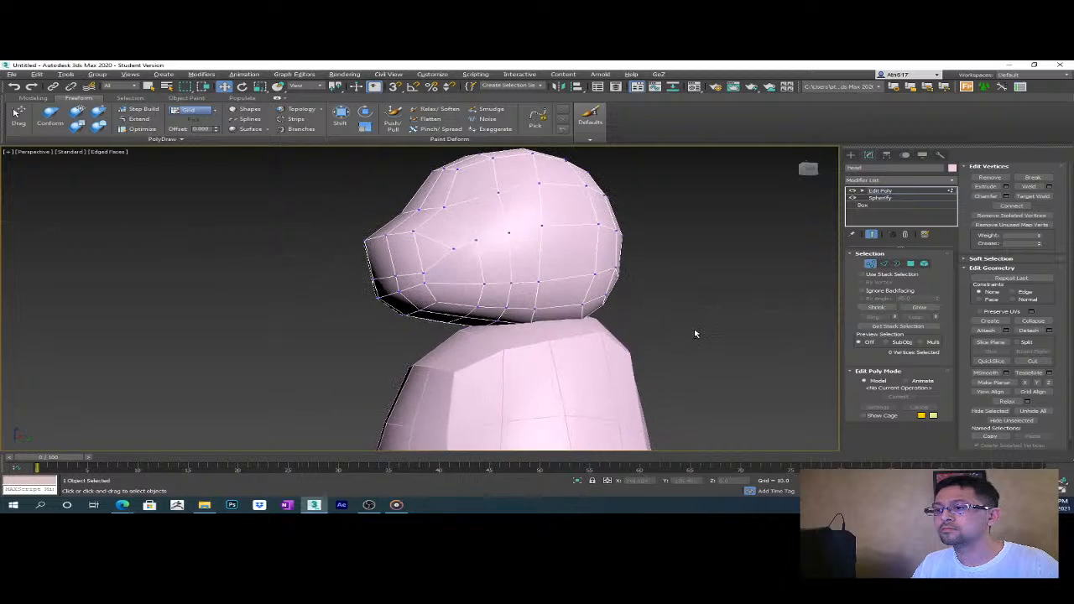
- Leave the head's vertex editing, select the body, and add a second Edit Poly modifier on top of its stack
alt+middle_drag(466, 330, 491, 333)
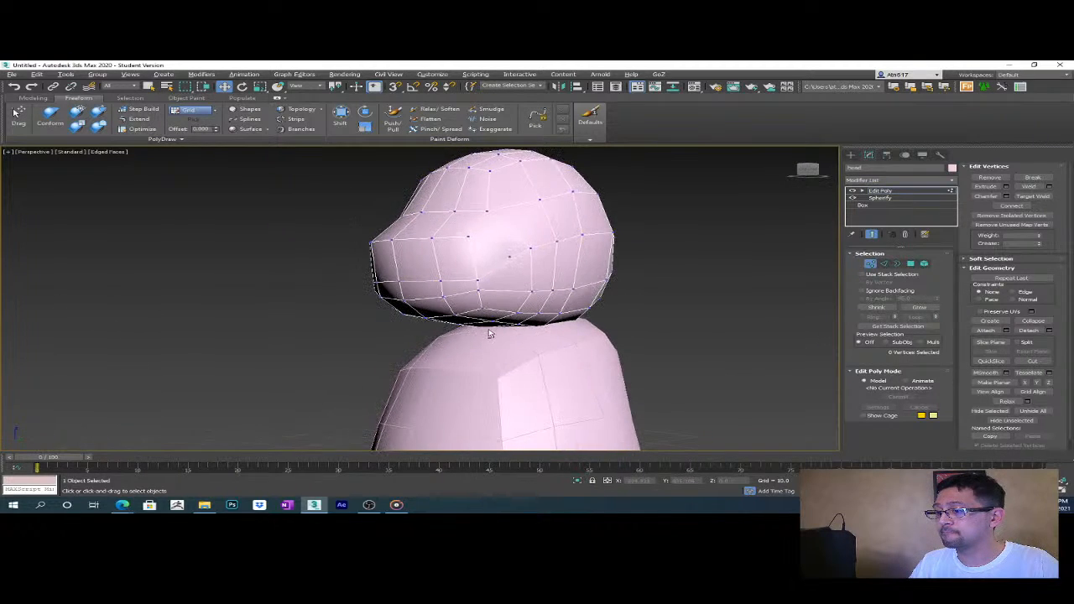
click(899, 191)
click(571, 377)
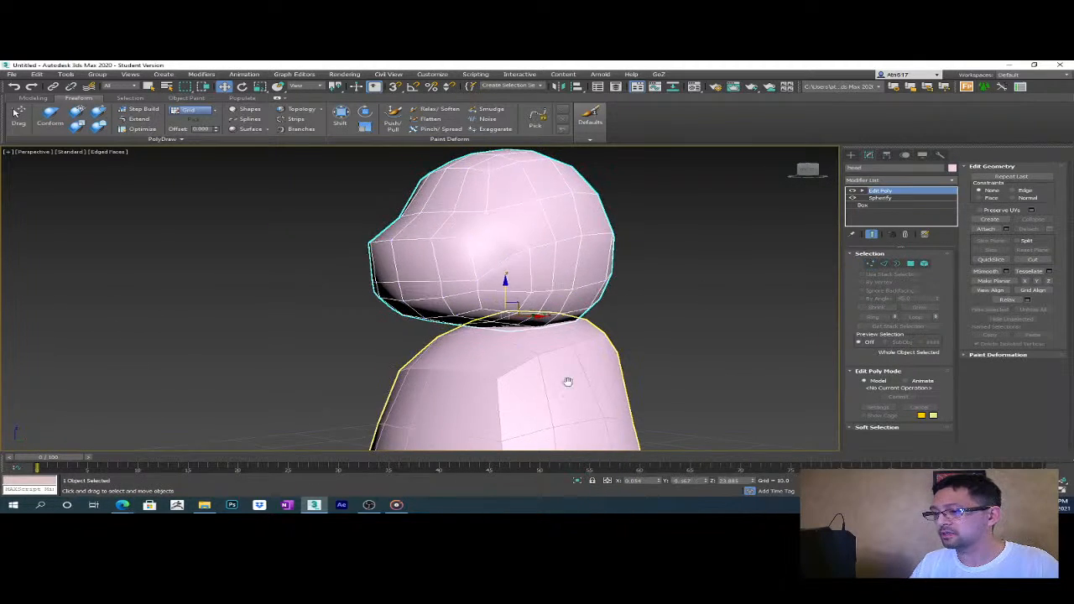
key(z)
middle_drag(677, 343, 434, 312)
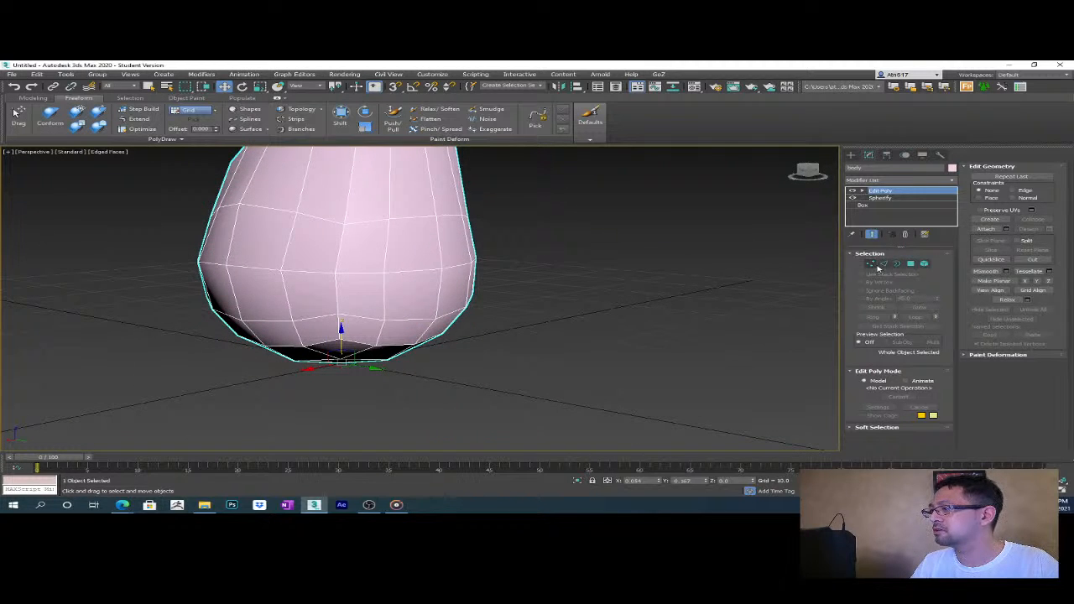
key(1)
right_click(902, 192)
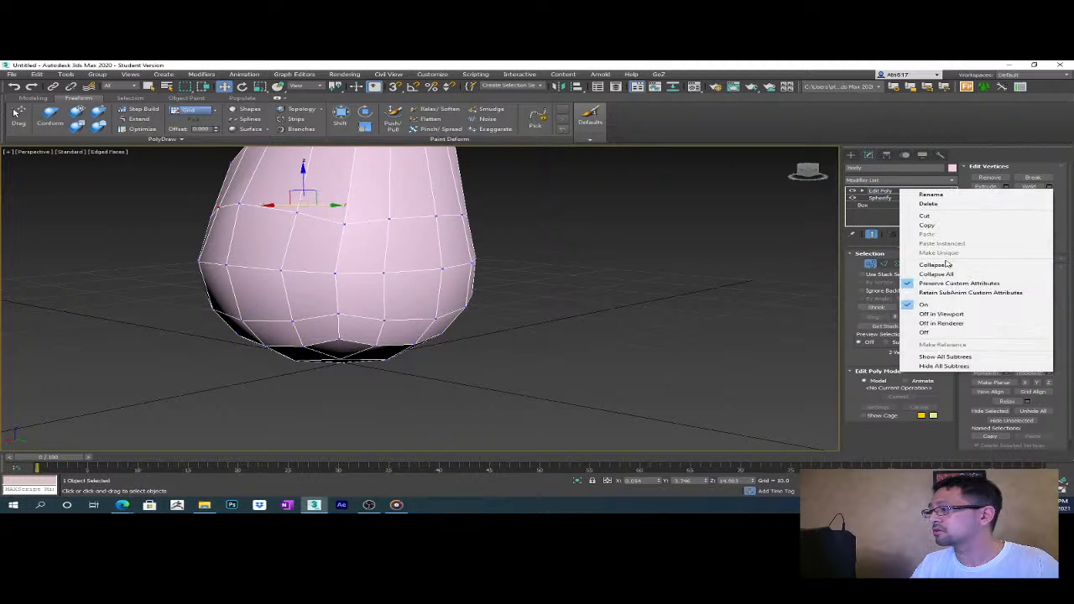
click(808, 269)
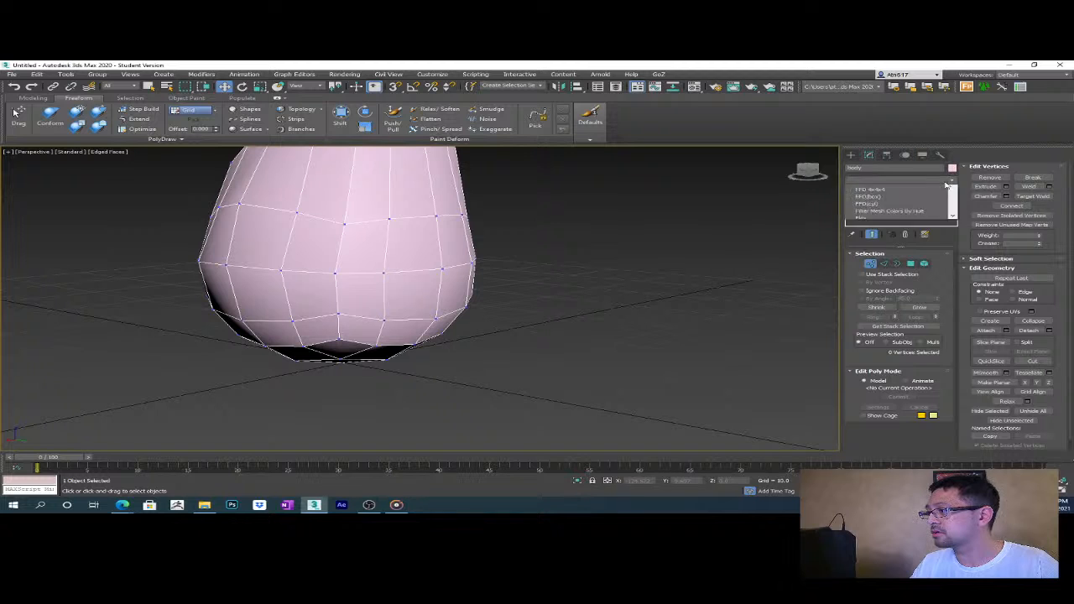
click(898, 180)
scroll(916, 453, down, 2)
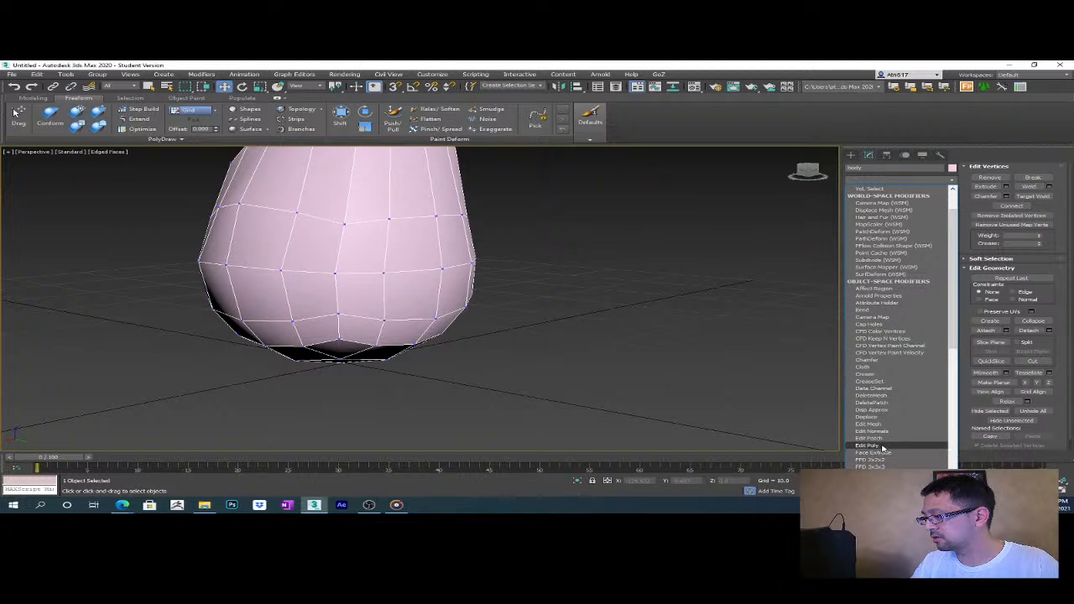
click(881, 445)
- Select the four polygons at the lower back of the body where the tail attaches
alt+middle_drag(530, 334, 559, 341)
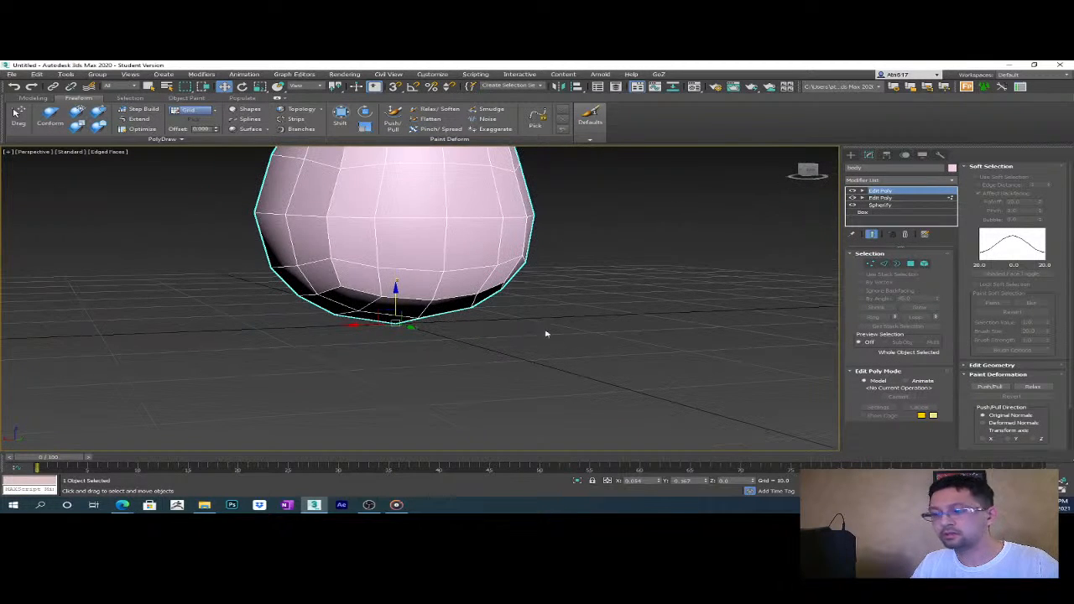
key(4)
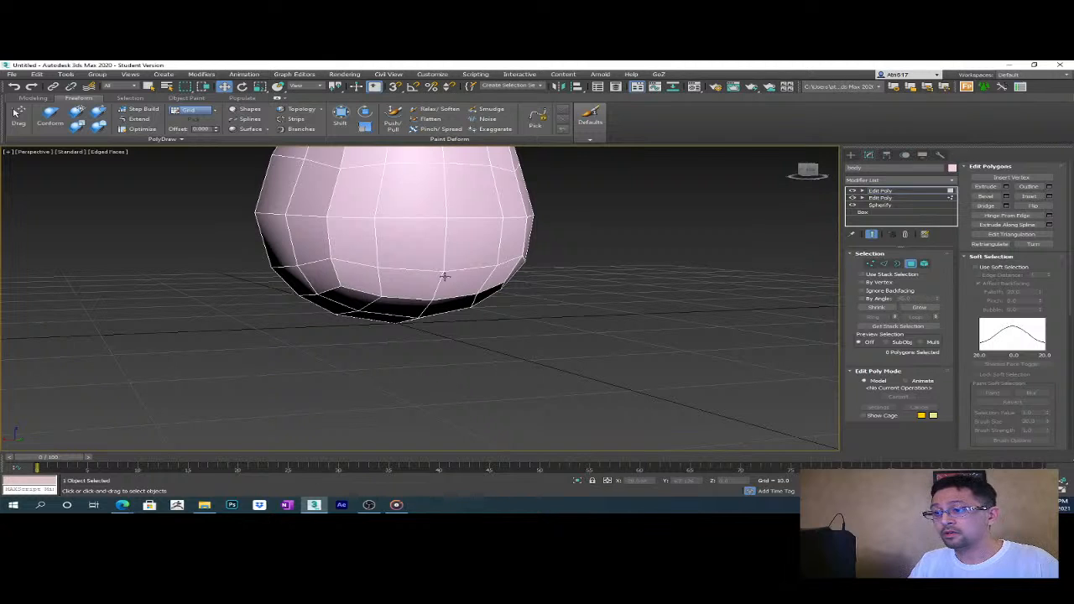
click(442, 278)
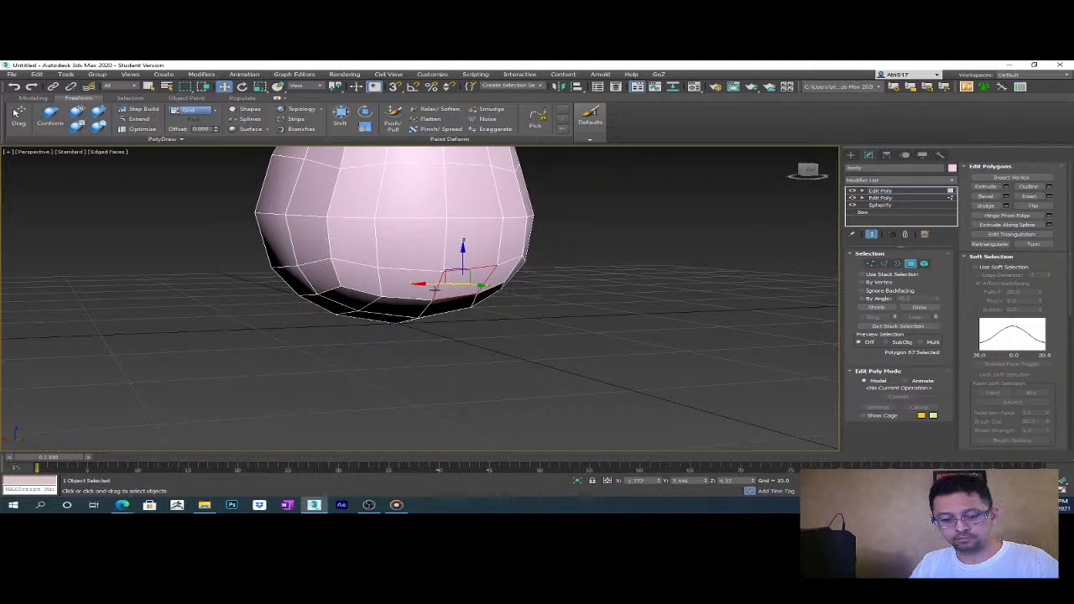
ctrl+click(398, 287)
alt+middle_drag(398, 286, 450, 302)
ctrl+click(405, 306)
ctrl+click(430, 323)
- Set the constraint to Edge and scale the vertex pair on either side of the tail area slightly outward
key(1)
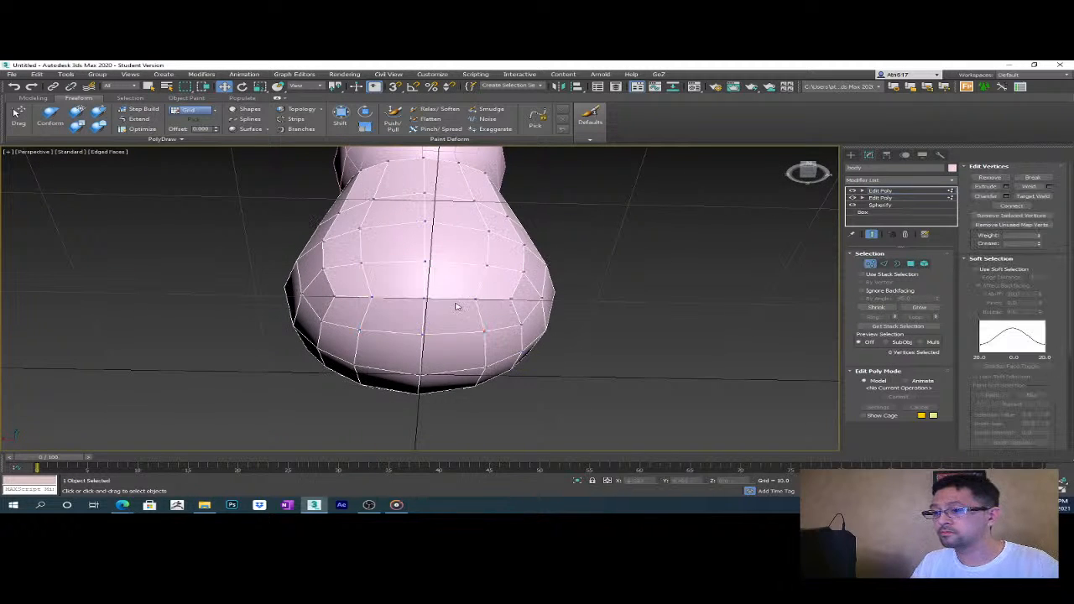
click(473, 299)
ctrl+click(370, 294)
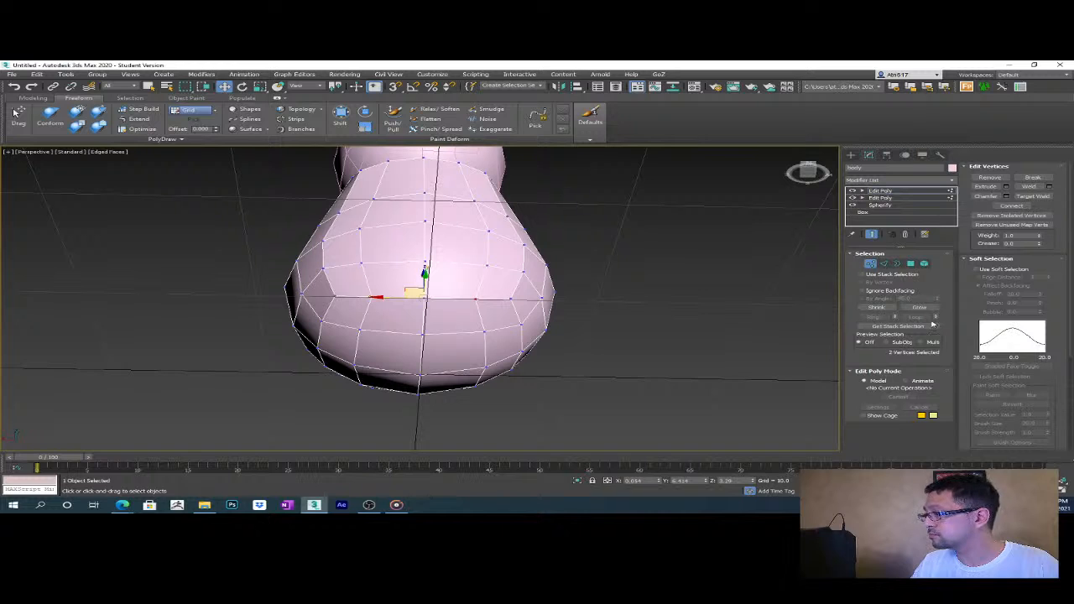
click(1007, 260)
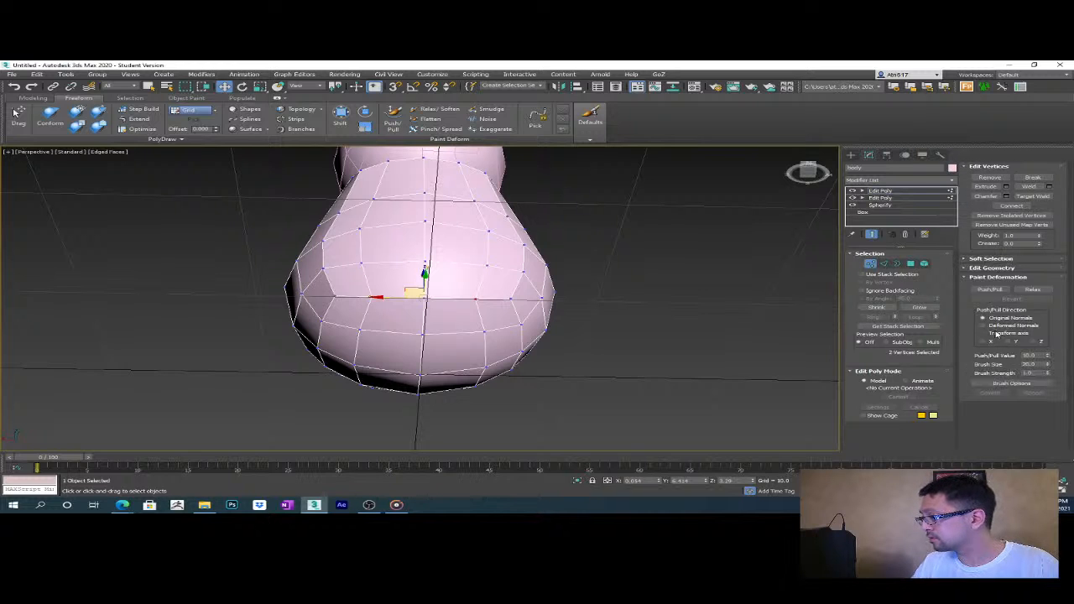
click(993, 268)
click(1015, 269)
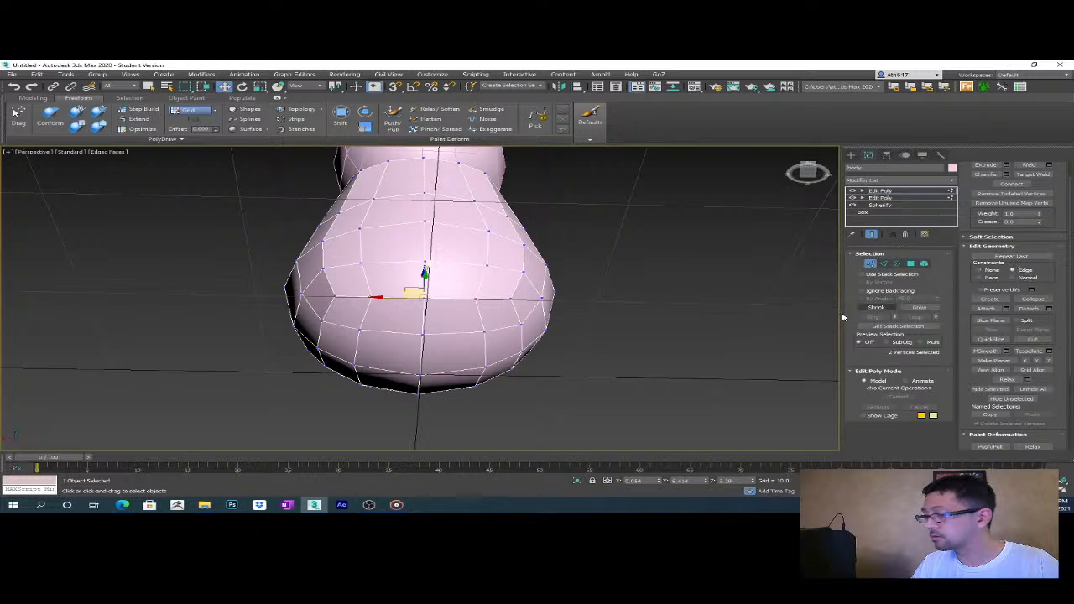
key(r)
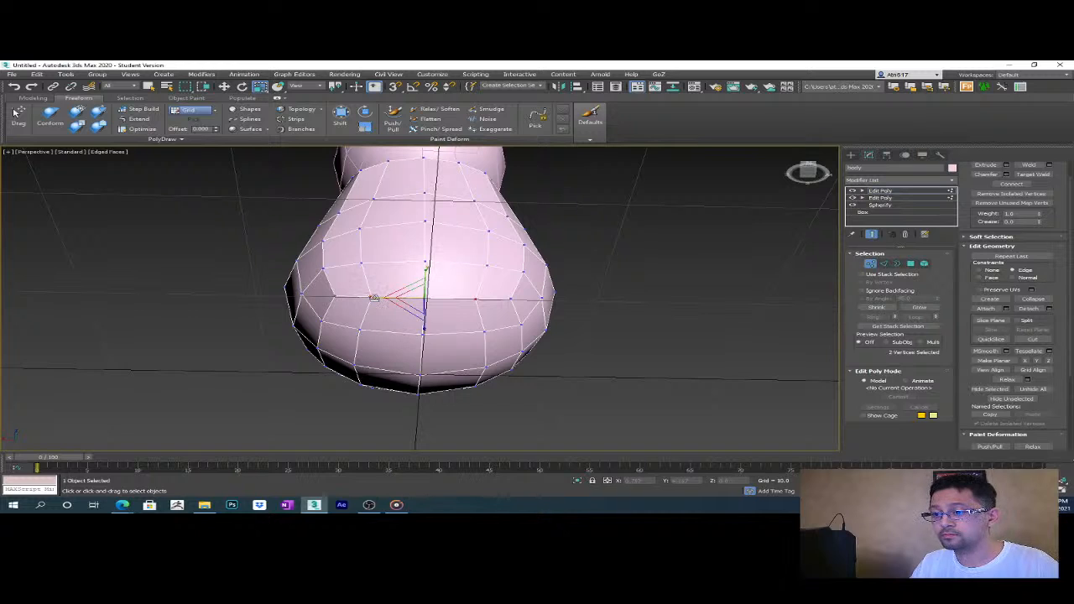
- Scale the vertex pair at the lower edge of the tail area inward, and narrow the four vertices above the tail area
click(357, 331)
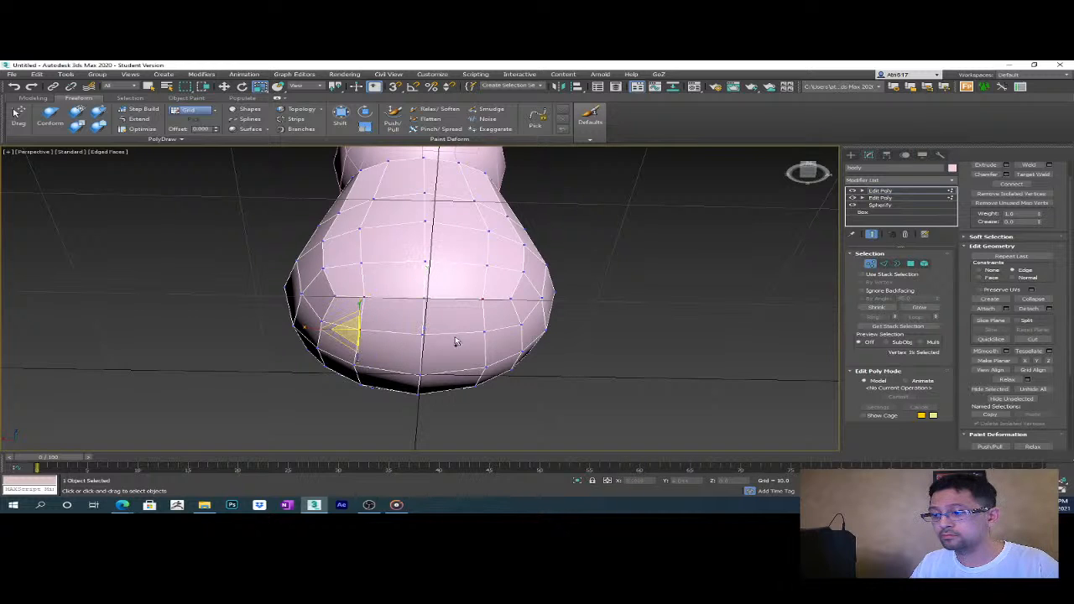
click(422, 331)
drag(375, 329, 391, 330)
click(360, 263)
ctrl+click(488, 264)
ctrl+click(487, 233)
ctrl+click(362, 229)
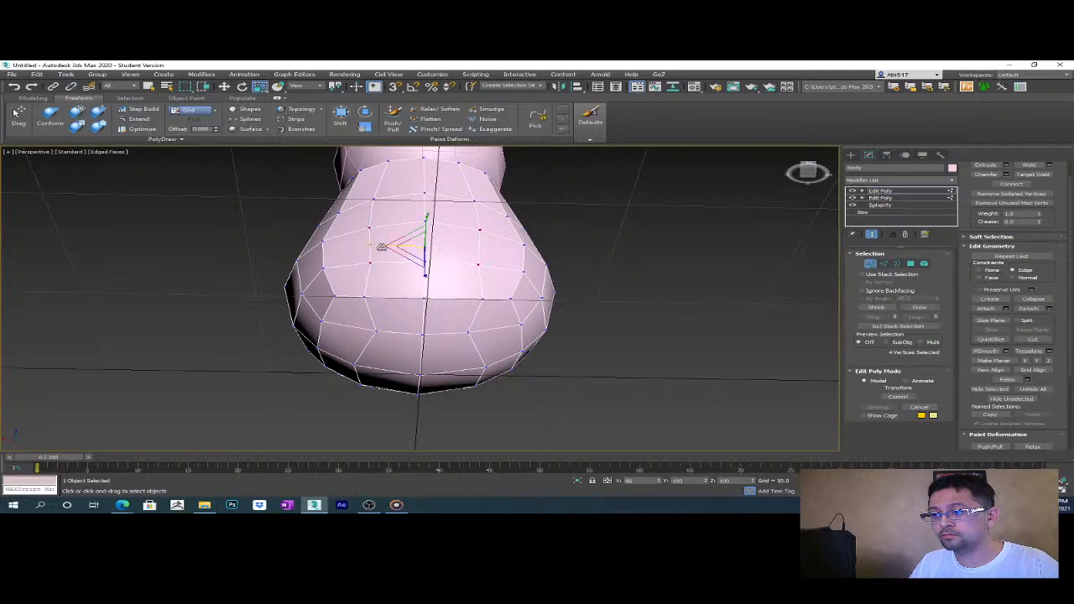
alt+middle_drag(384, 239, 384, 206)
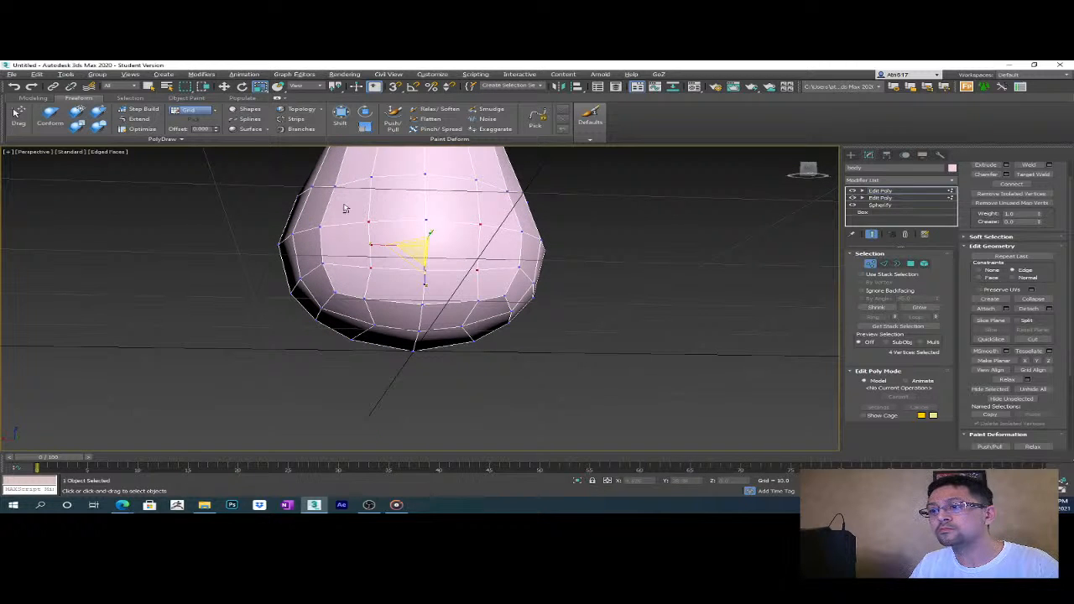
- Scale the next two vertex pairs up the body's back inward toward the centre line, and clear the selection
alt+click(368, 220)
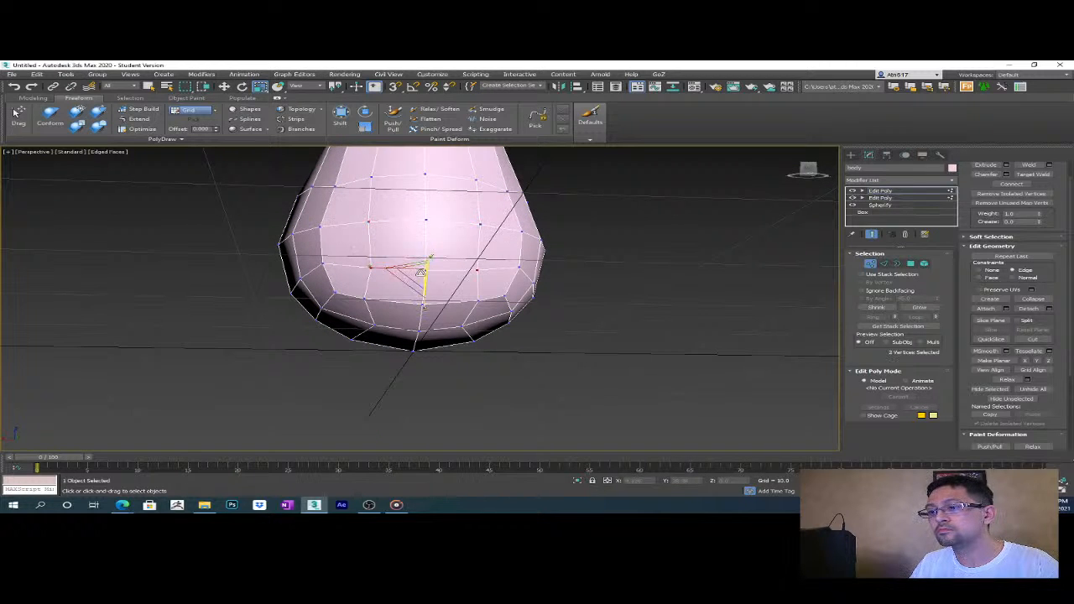
click(366, 221)
ctrl+click(483, 223)
drag(364, 221, 374, 222)
alt+middle_drag(374, 223, 374, 234)
click(378, 236)
ctrl+click(483, 238)
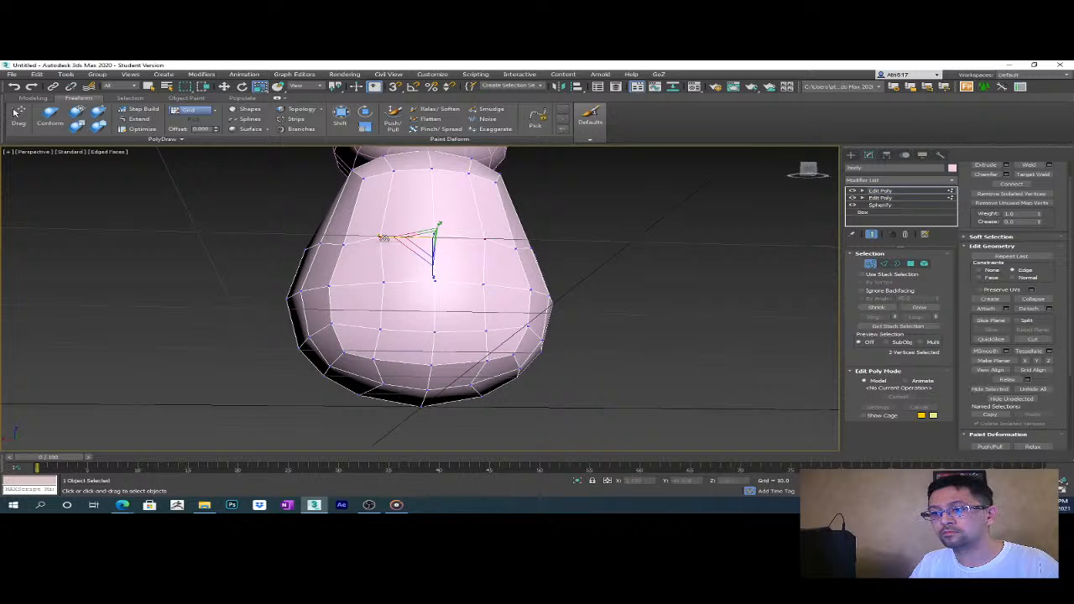
mouse_move(457, 324)
alt+middle_down()
mouse_move(451, 264)
mouse_move(443, 324)
alt+middle_up()
click(638, 365)
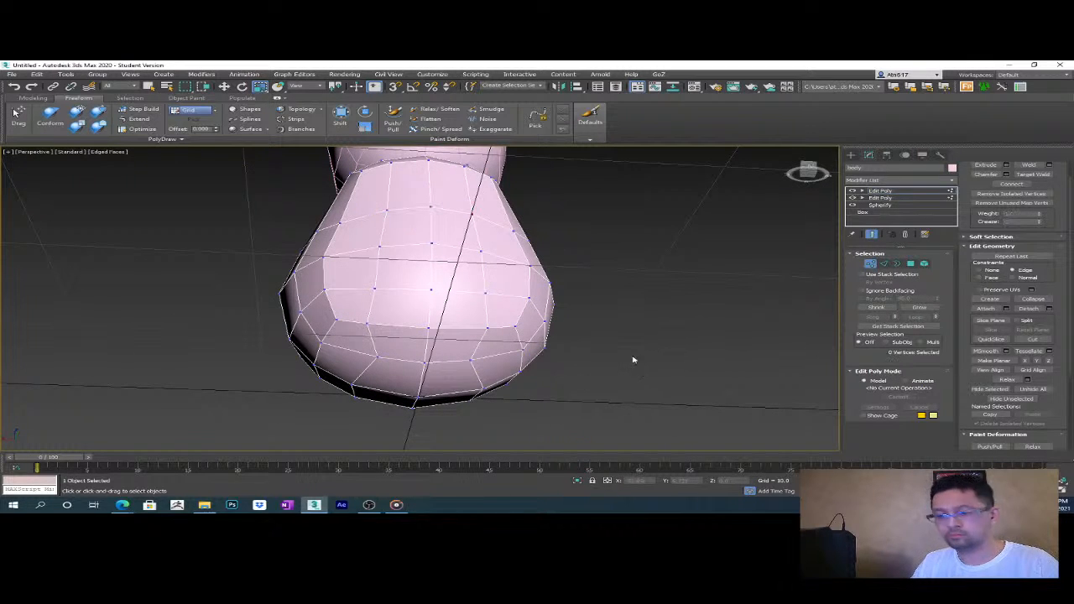
- Bevel the four lower-back polygons into a first tail segment, with height about 4.5 and outline about -0.55
key(4)
alt+middle_drag(542, 367, 597, 401)
middle_drag(615, 356, 522, 353)
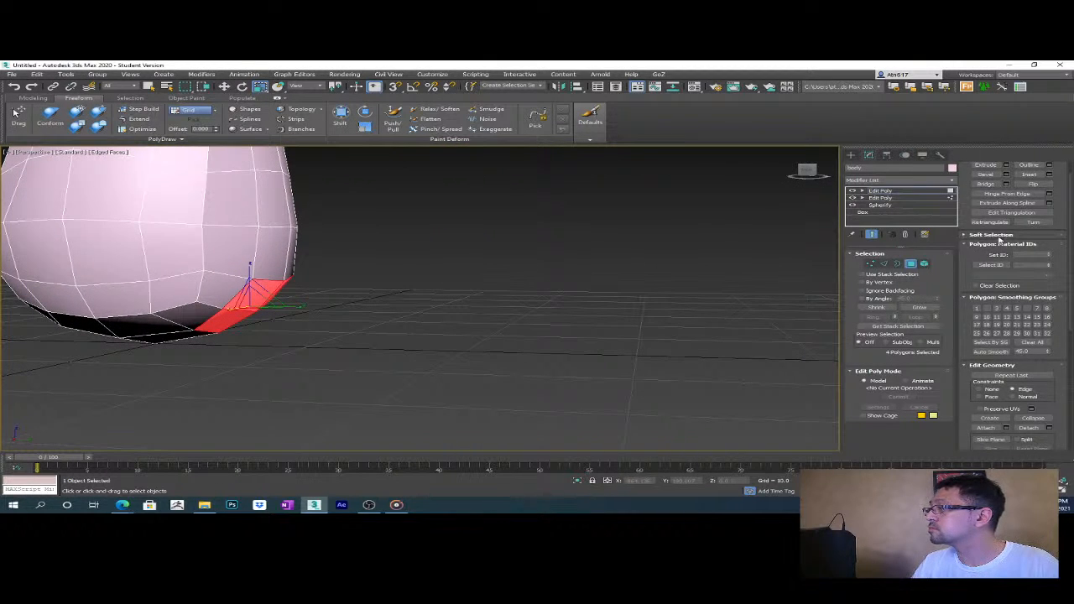
scroll(998, 239, up, 1)
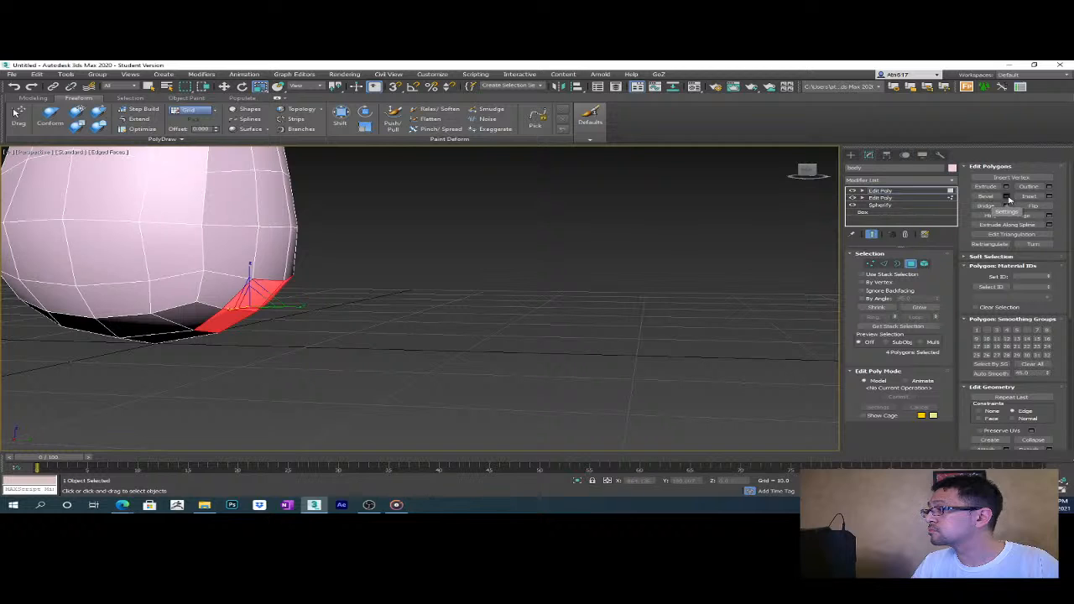
click(1007, 195)
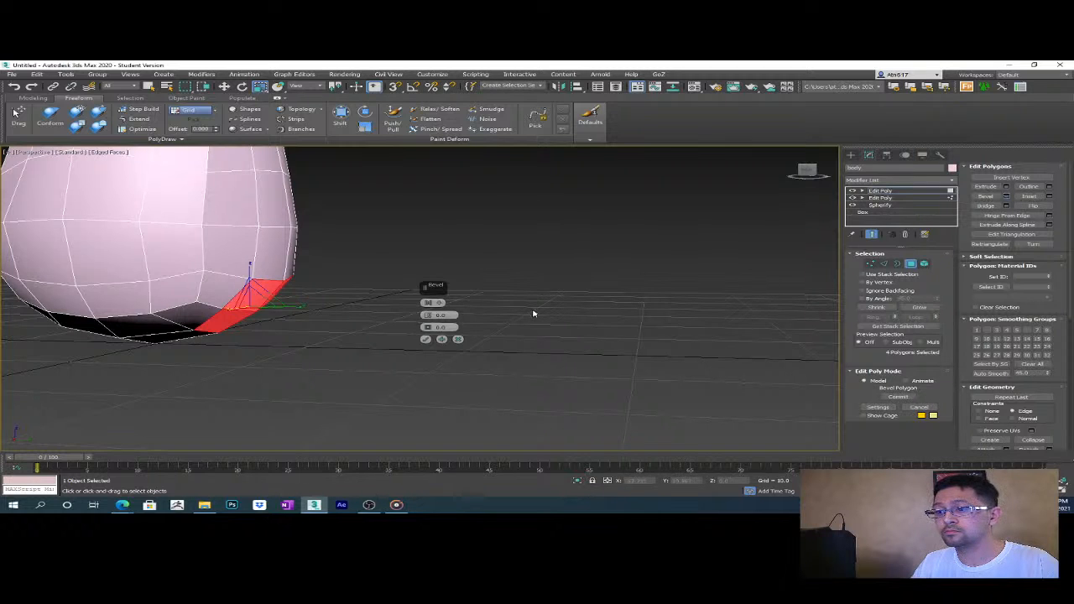
drag(425, 316, 427, 302)
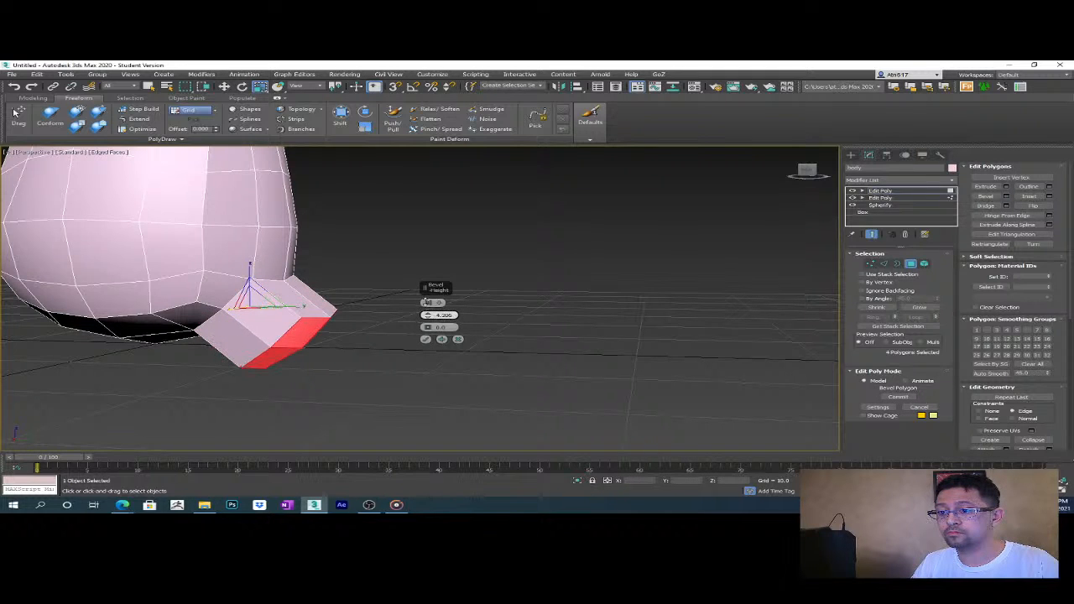
alt+middle_drag(359, 372, 397, 367)
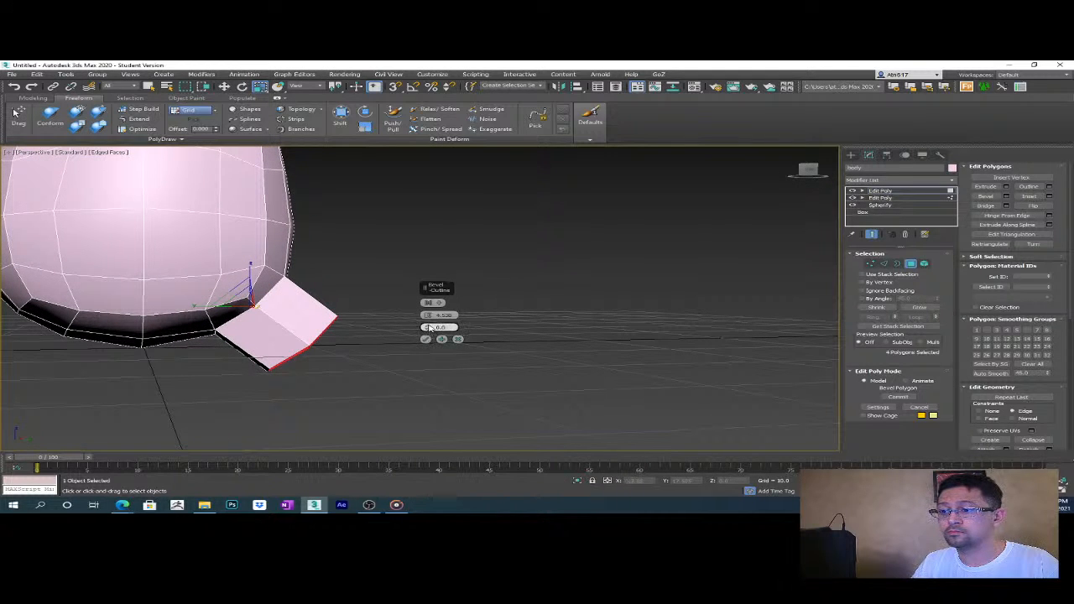
drag(427, 327, 427, 327)
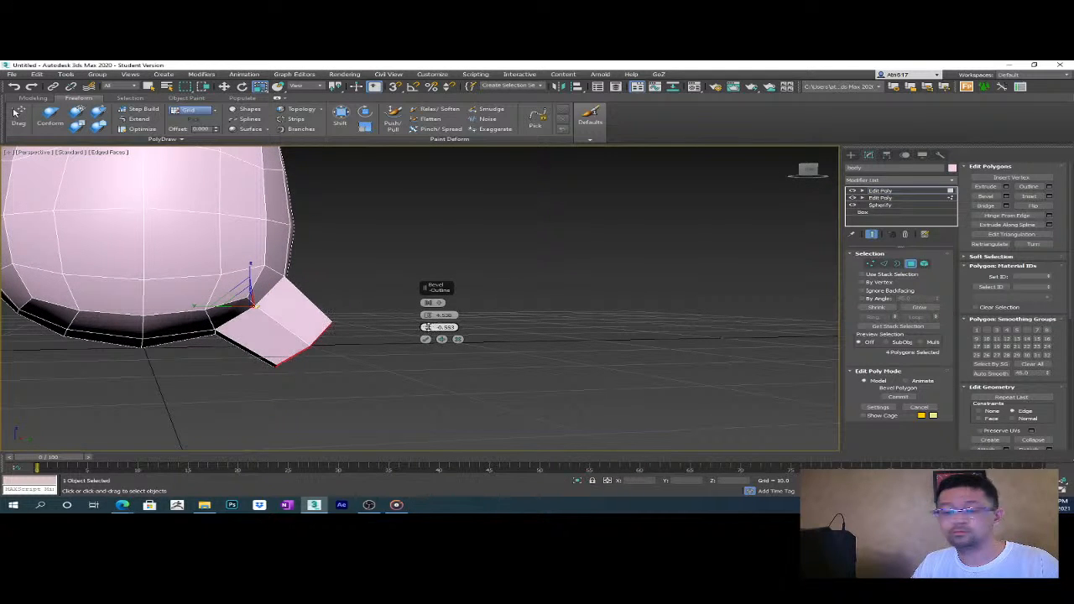
click(443, 339)
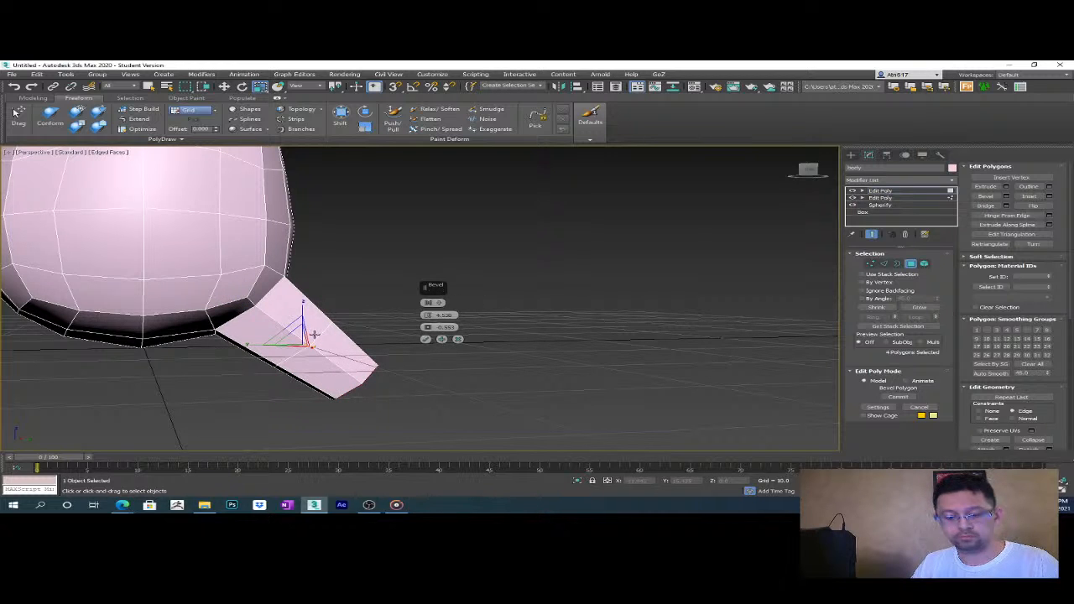
key(e)
key(Escape)
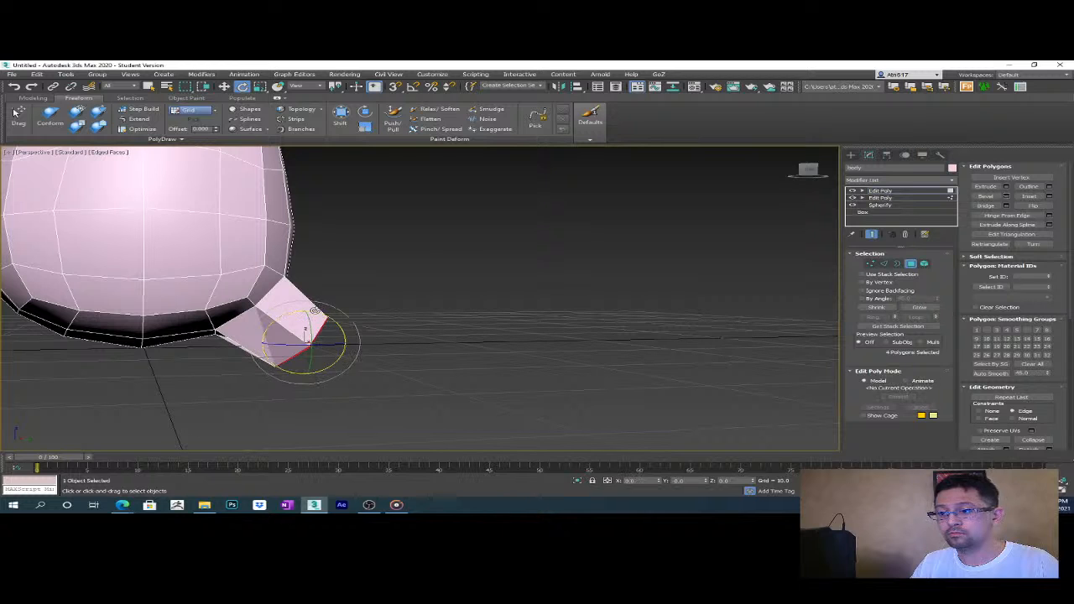
- Rotate the tail stub's end polygons toward upright, setting the constraint back to None for a further rotation
drag(318, 314, 335, 344)
mouse_move(484, 355)
alt+middle_down()
mouse_move(470, 335)
mouse_move(478, 350)
alt+middle_up()
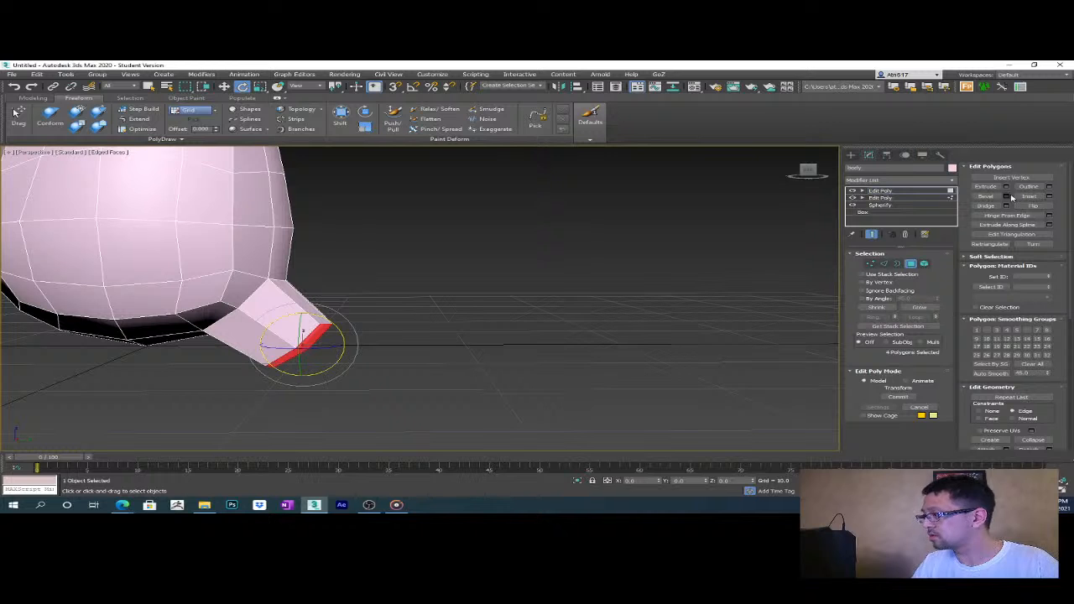
alt+middle_drag(390, 334, 394, 337)
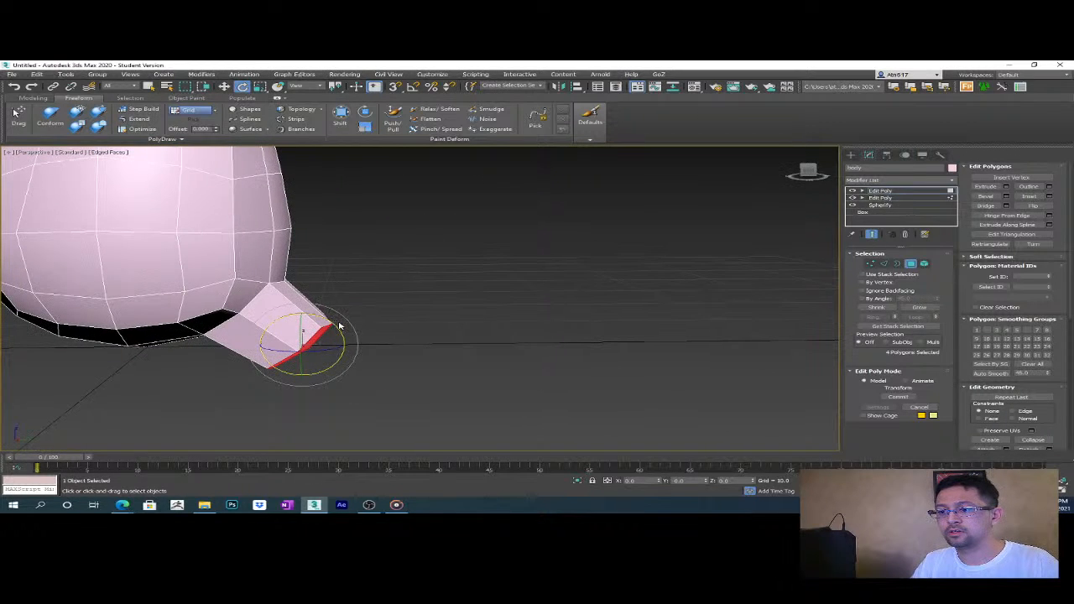
drag(339, 324, 329, 307)
middle_drag(436, 305, 516, 321)
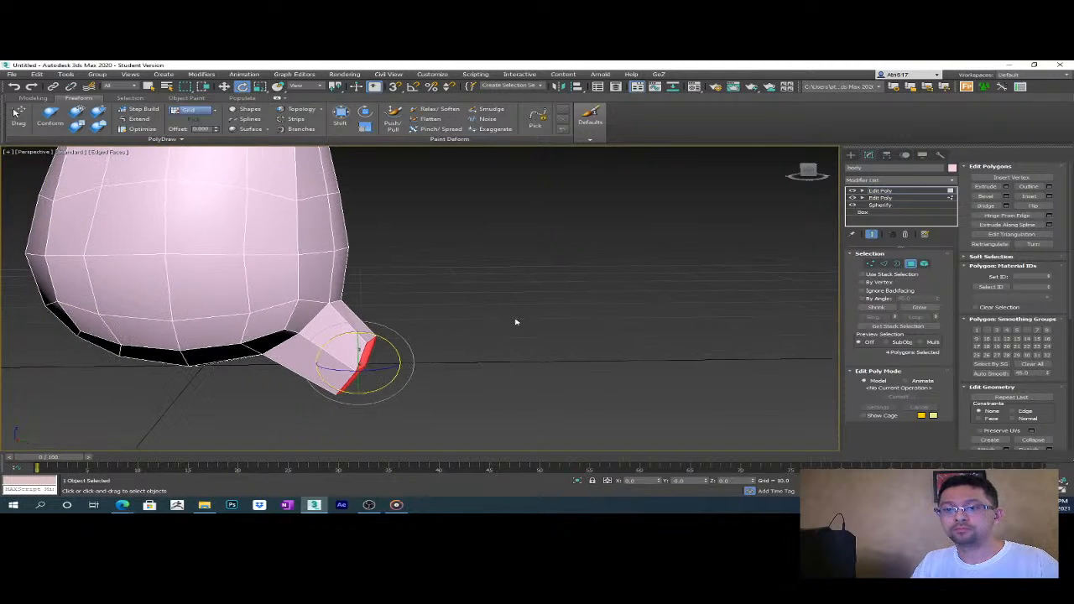
- Show the body in a maximized Left wireframe view and reselect the four polygons at the tail stub's end
key(alt+w)
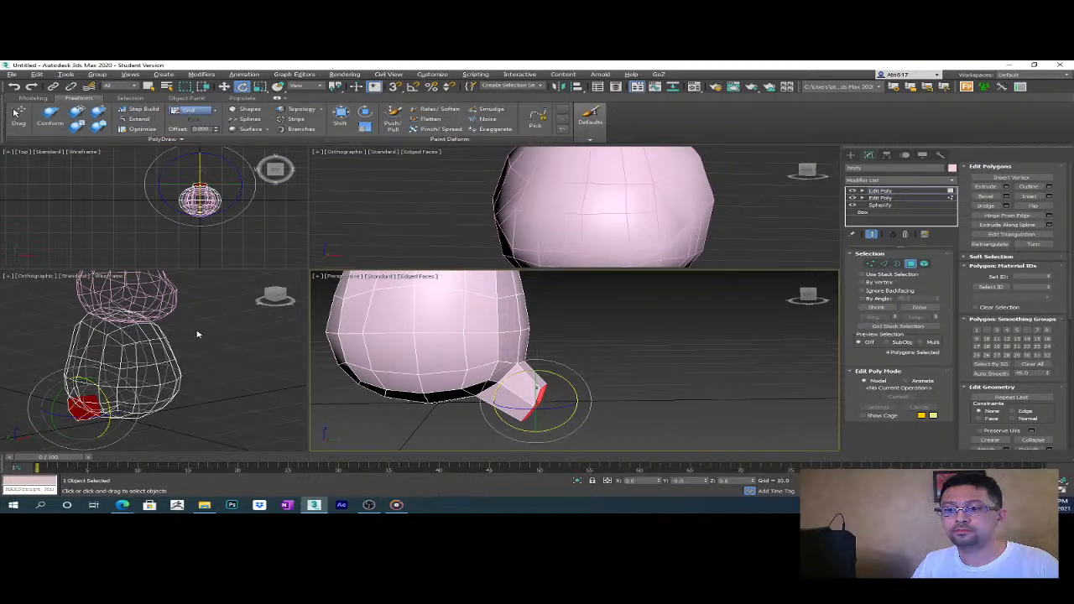
alt+middle_drag(206, 337, 227, 335)
click(222, 339)
key(alt+w)
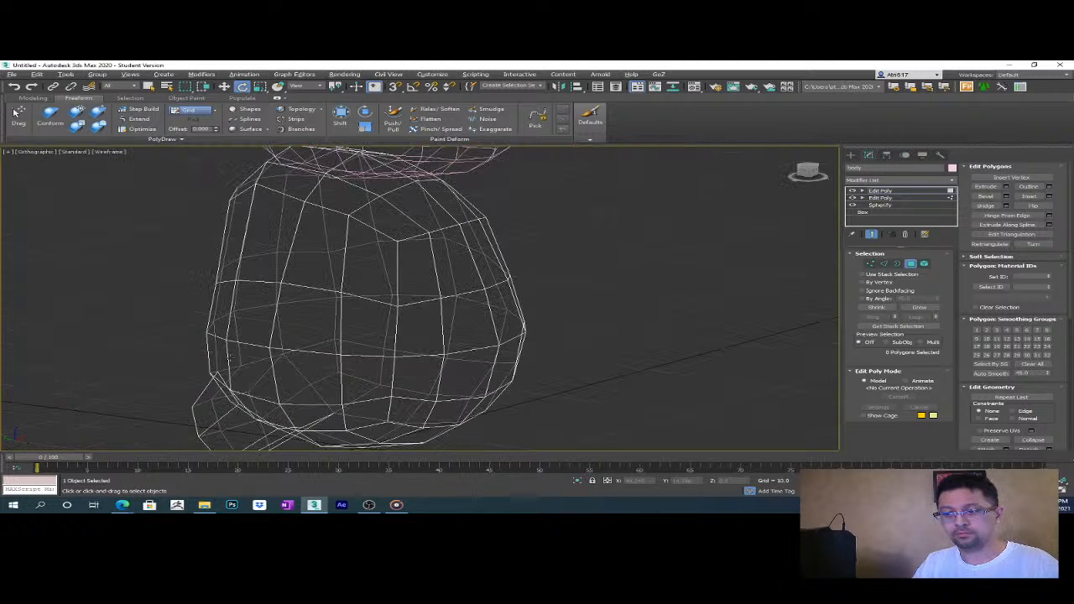
key(l)
mouse_move(500, 335)
middle_down()
mouse_move(467, 331)
mouse_move(383, 361)
mouse_move(504, 329)
middle_up()
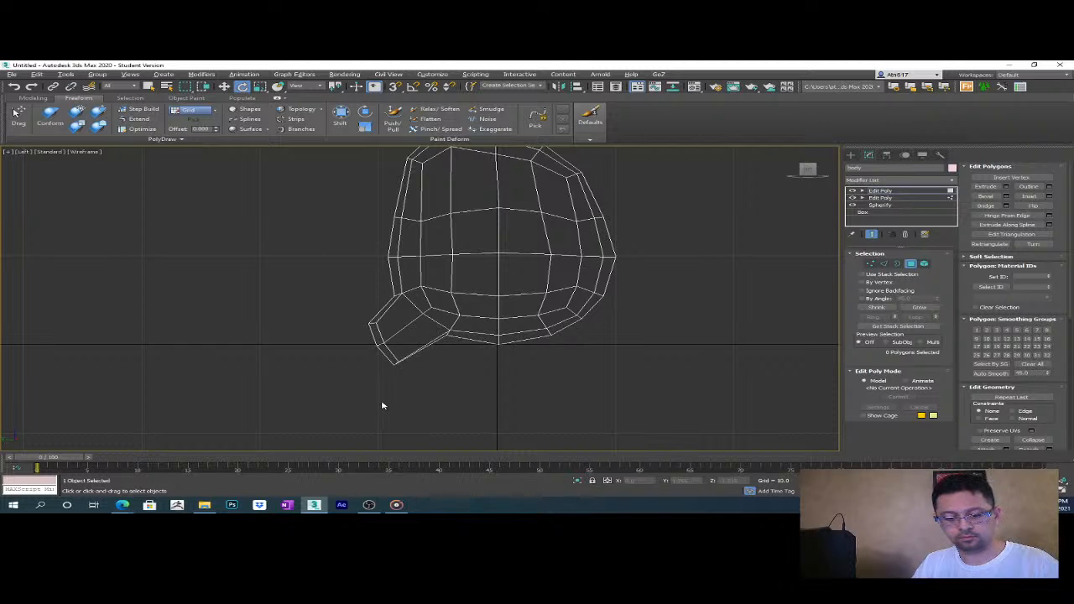
key(4)
key(e)
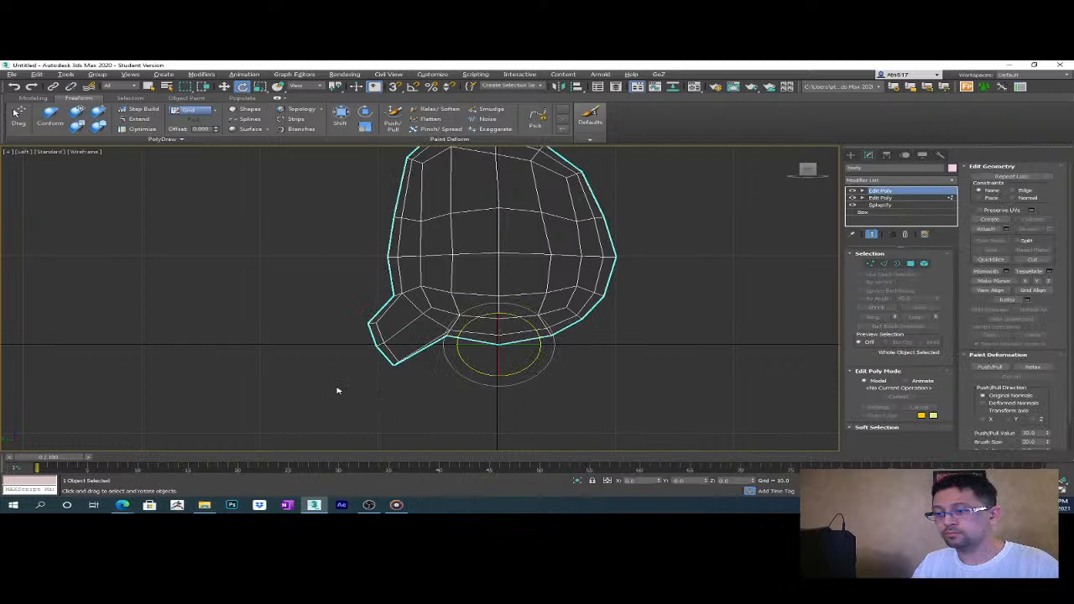
key(4)
click(379, 341)
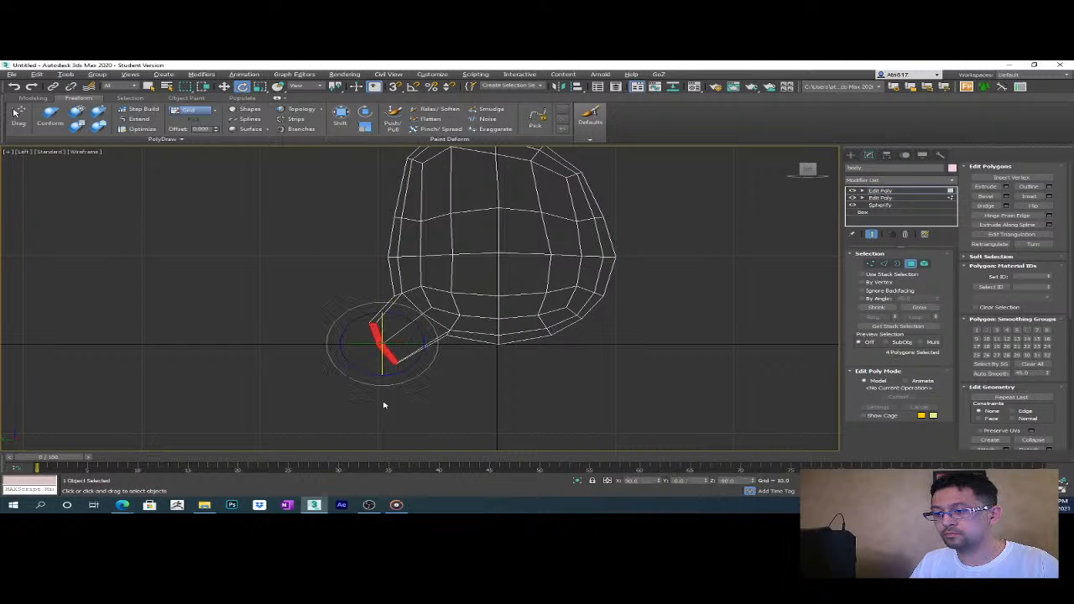
- Move the tail's end polygons outward and slightly up from the body, and rotate them toward upright
key(w)
drag(404, 330, 385, 326)
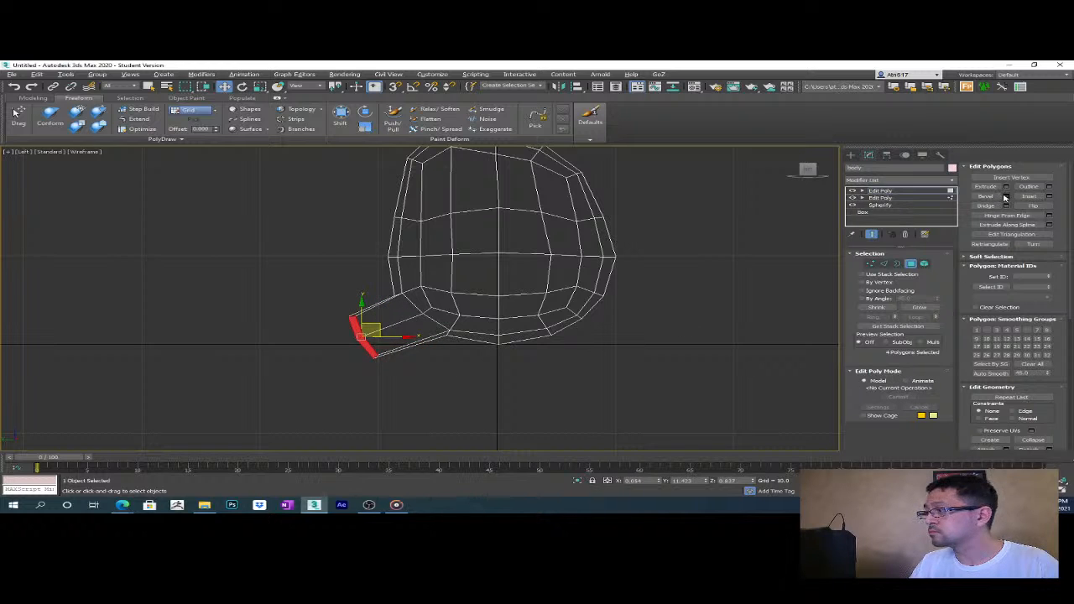
key(e)
drag(396, 318, 403, 334)
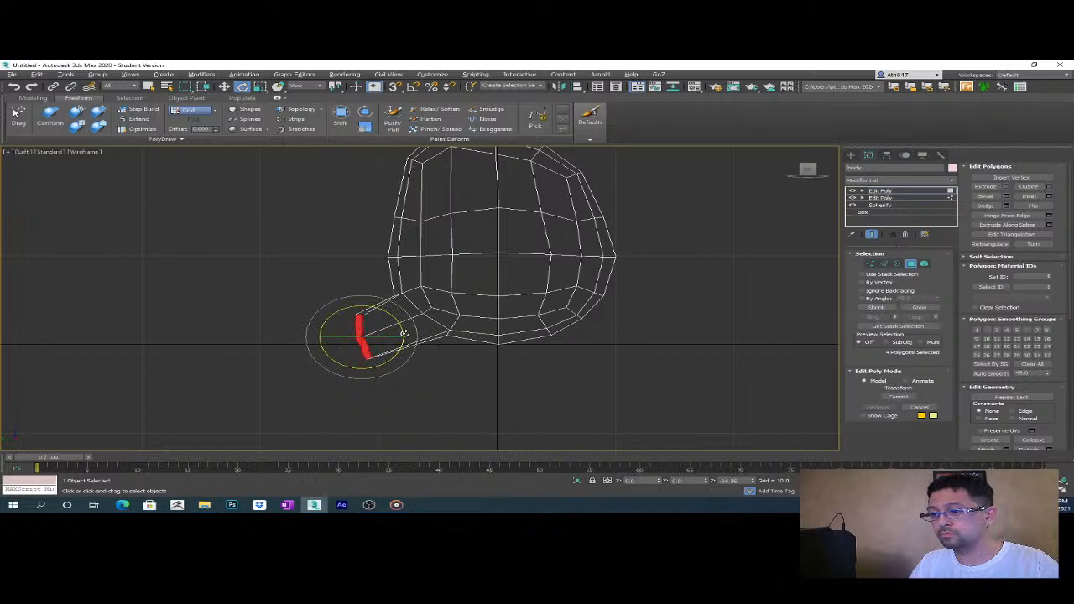
- Bevel one more tail segment from the end polygons at height about 4.5, and rotate its end face slightly
click(1006, 198)
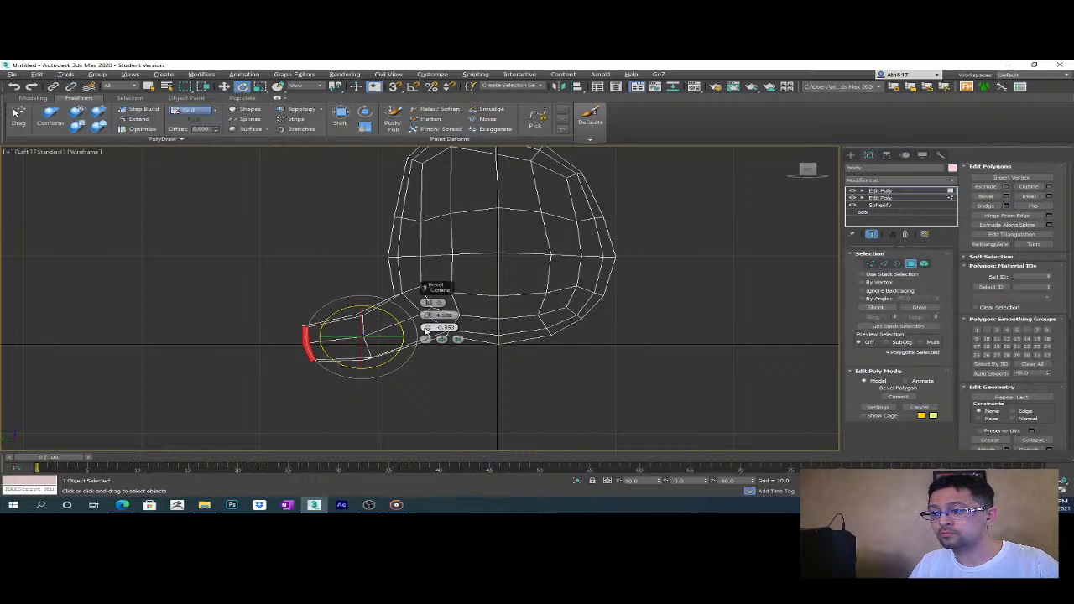
click(441, 339)
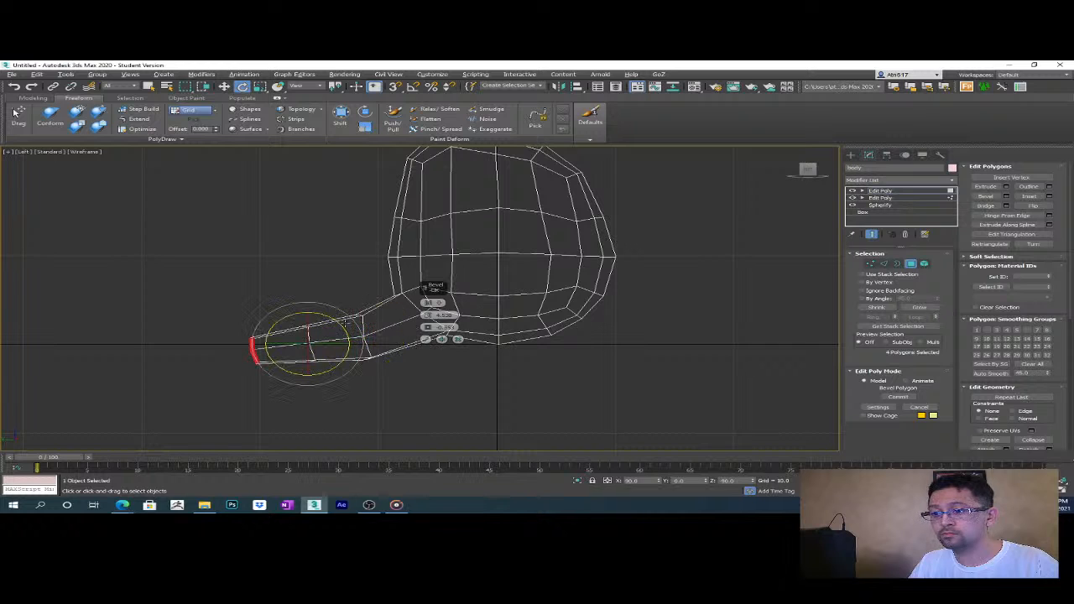
key(Escape)
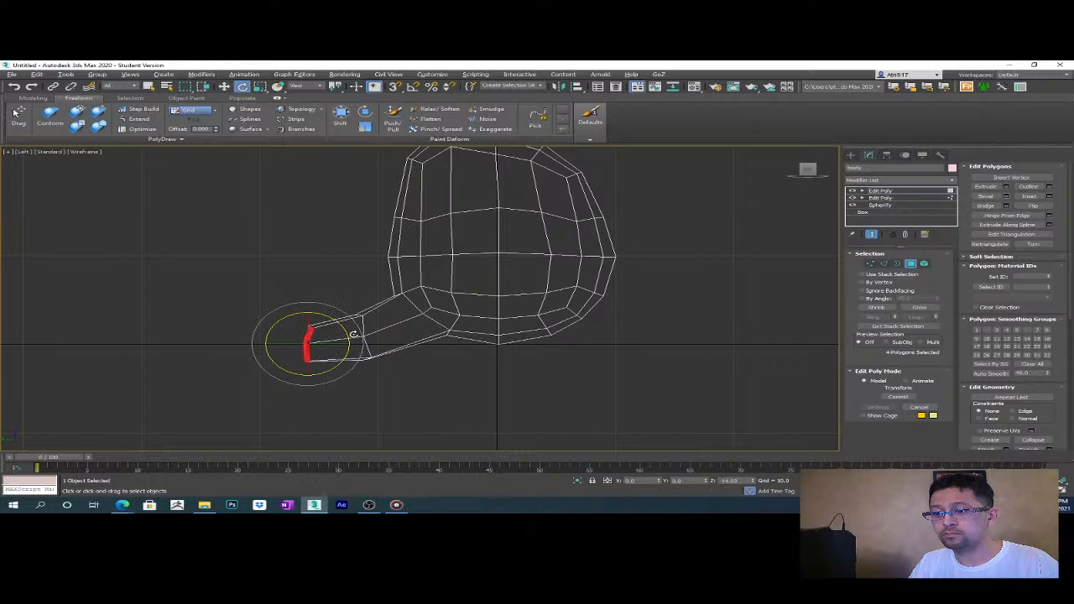
- Bevel three more segments from the tail's end at height about 4.5, tapering them to a narrow tip
click(1006, 196)
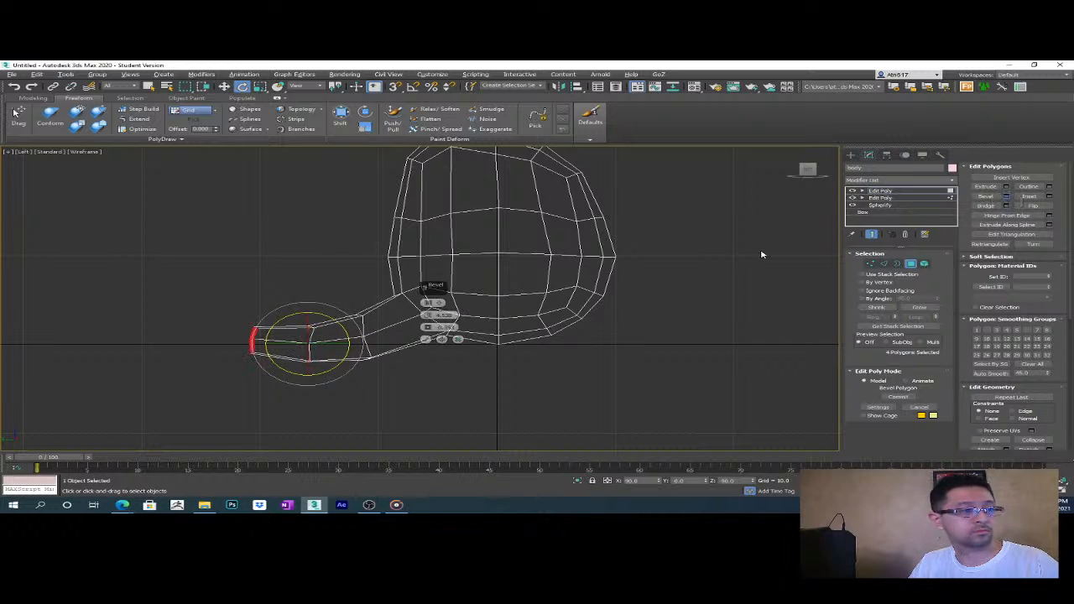
click(443, 340)
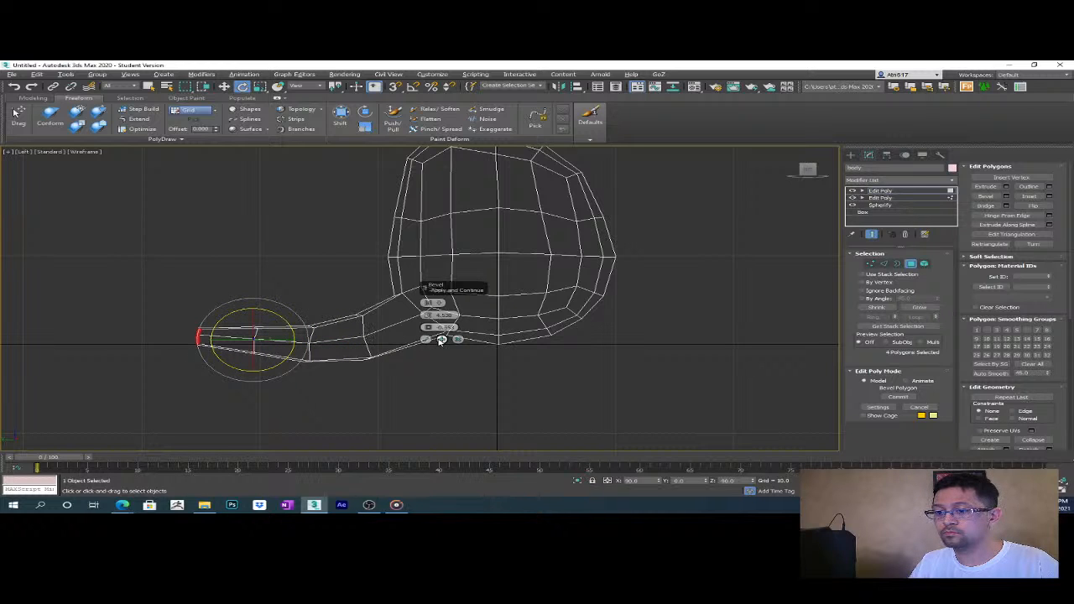
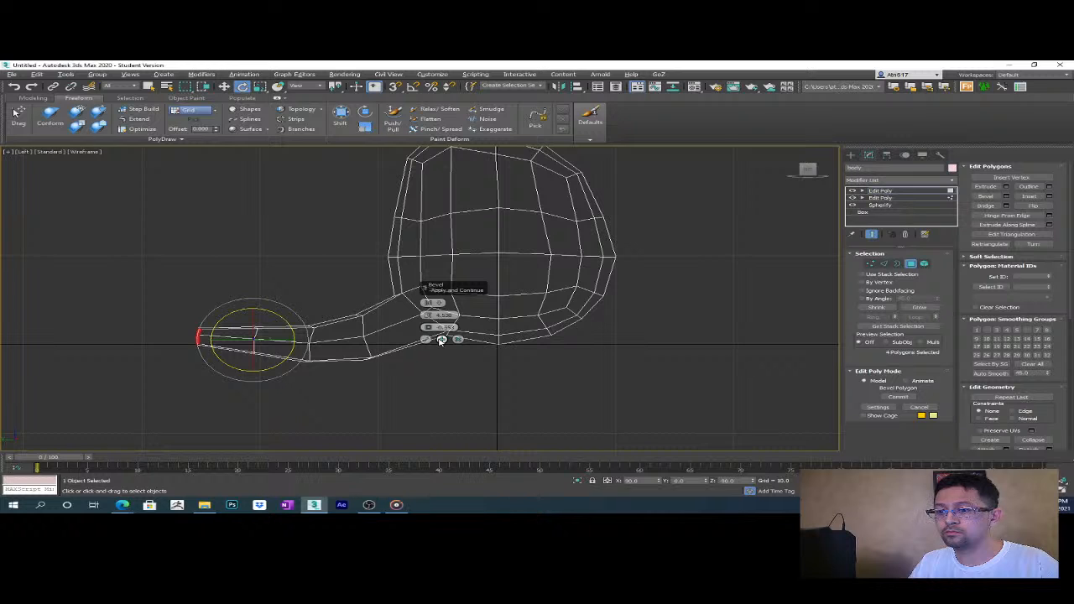
click(442, 340)
click(426, 340)
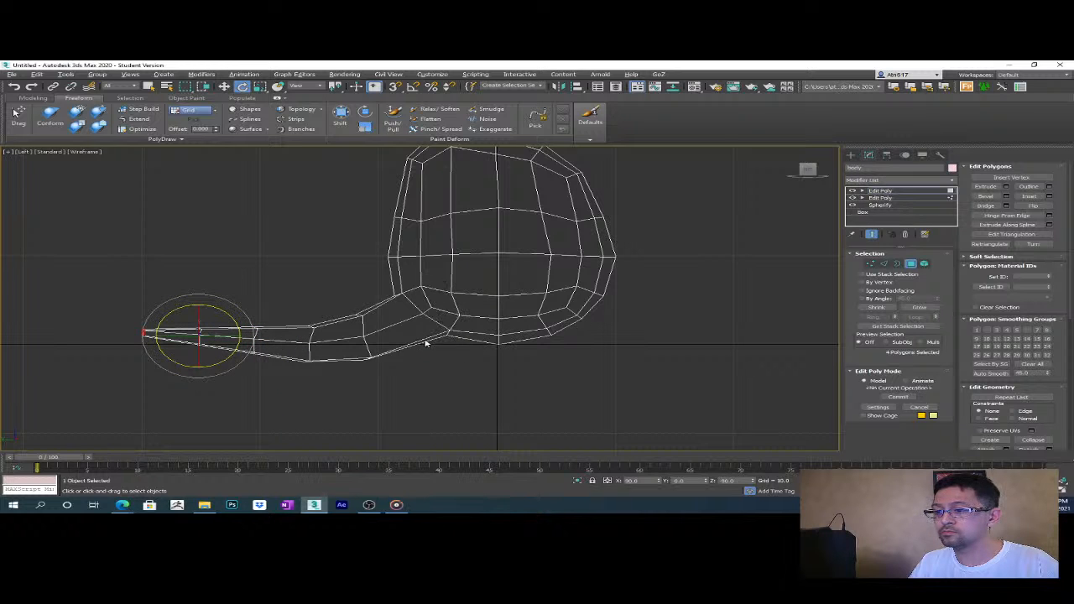
middle_drag(388, 368, 436, 383)
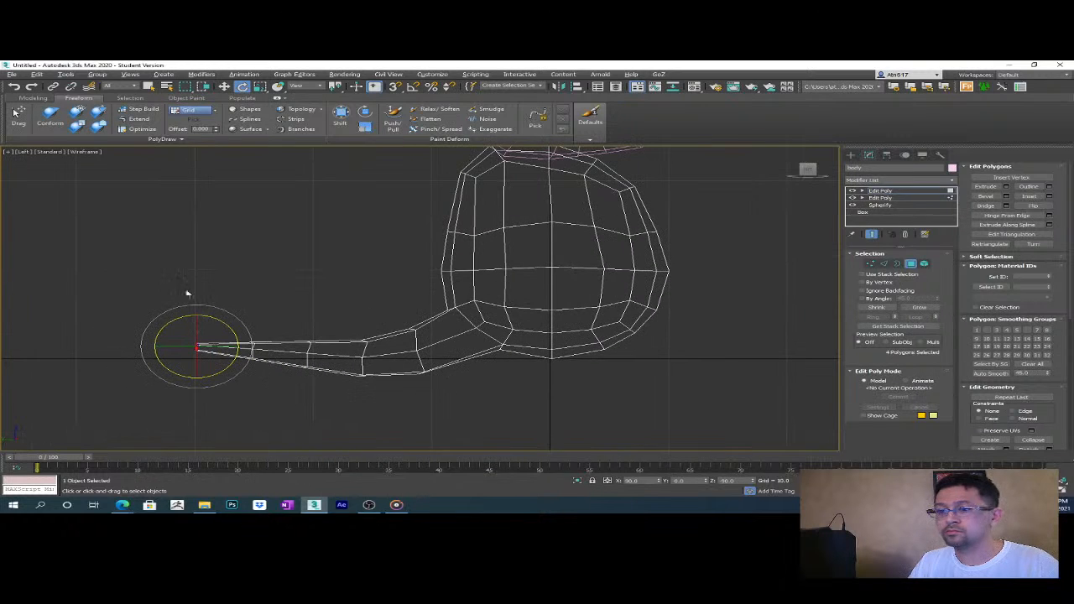
- Select the vertices of the tail's last two rings and tip, and turn on Soft Selection with a falloff of 20
click(873, 265)
drag(215, 362, 342, 387)
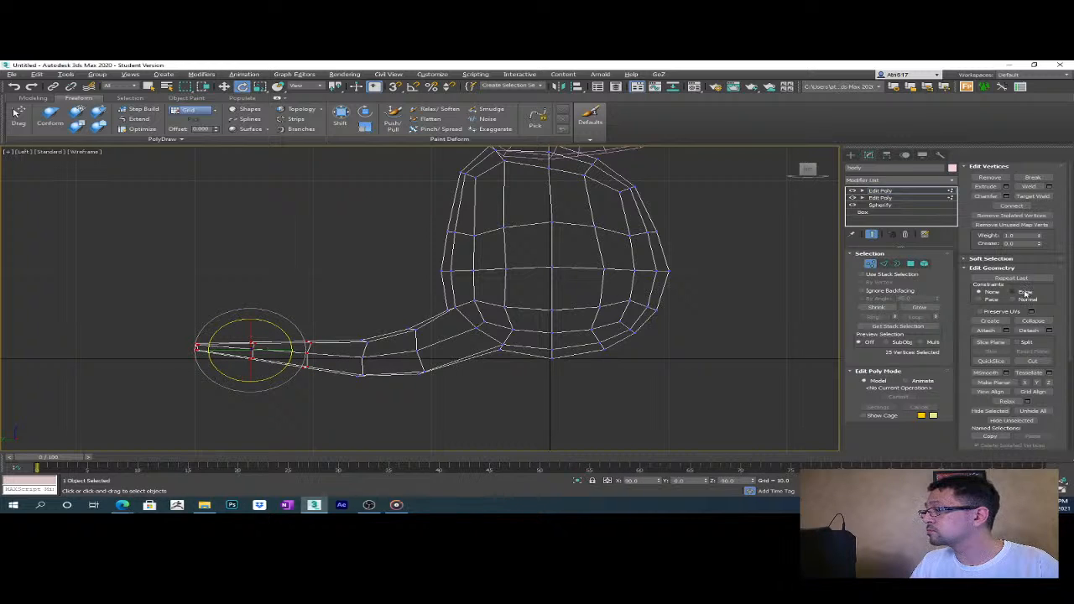
alt+drag(389, 413, 292, 311)
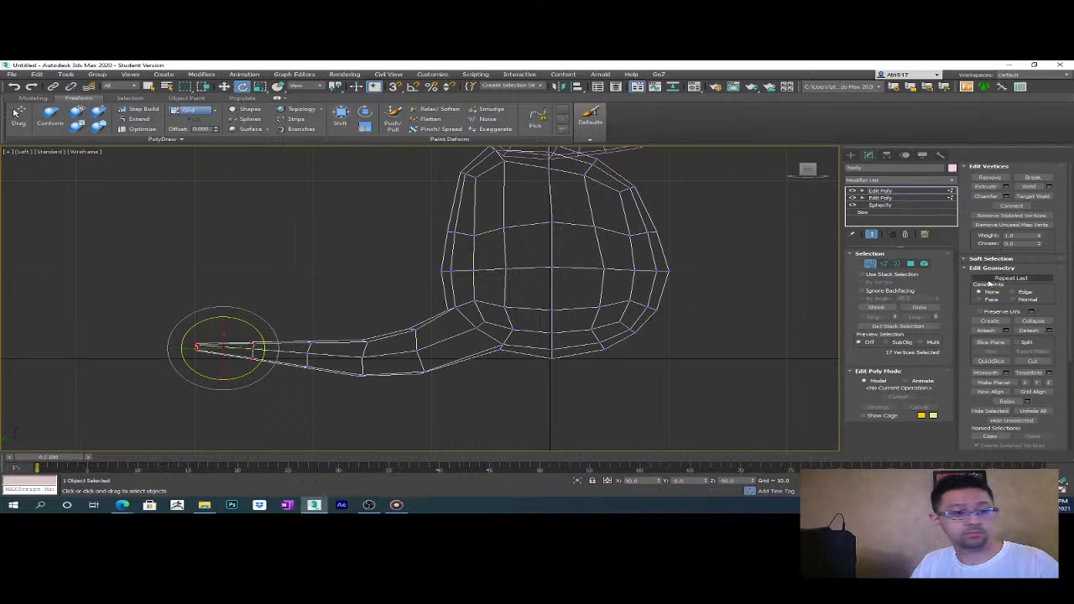
click(1015, 260)
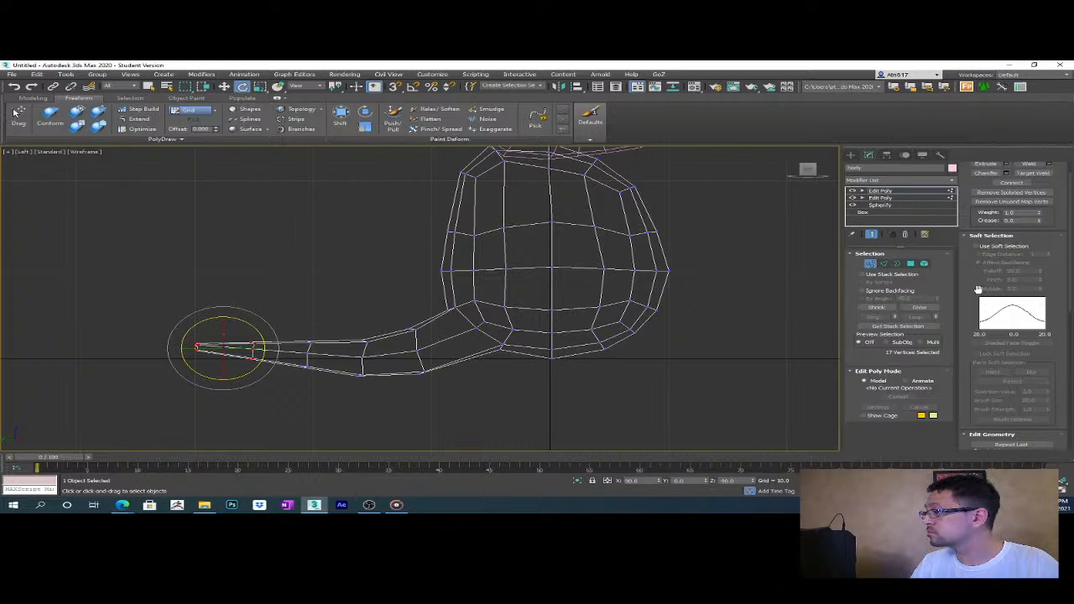
click(976, 246)
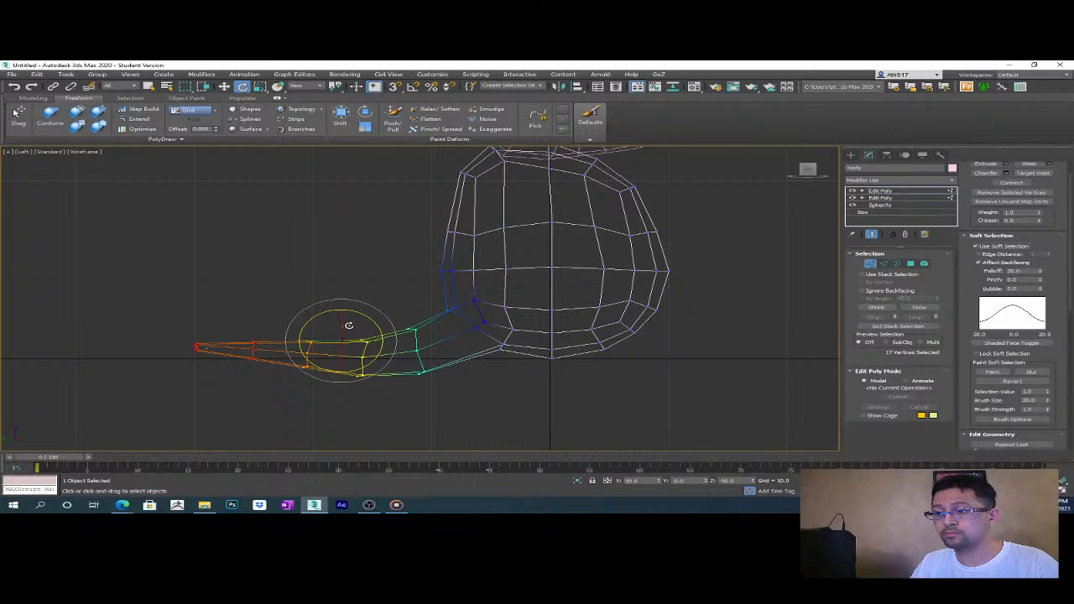
- Rotate the softly selected tail upward at its tip and lower it slightly
drag(367, 316, 353, 289)
key(w)
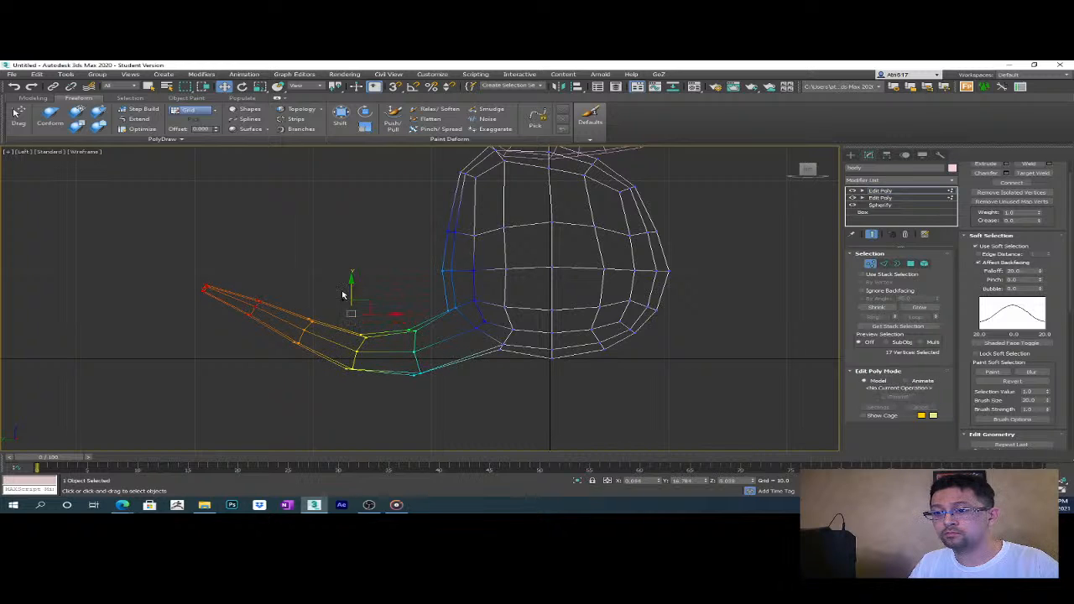
key(ctrl+z)
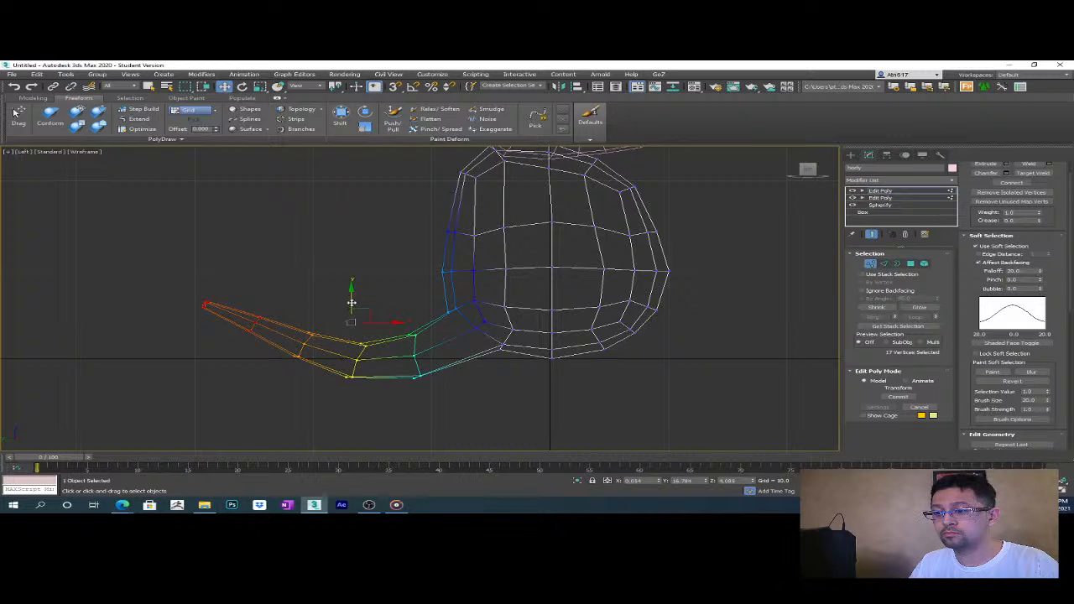
- Turn off Soft Selection and raise the outer vertex rings of the tail slightly
click(977, 246)
drag(315, 312, 282, 376)
ctrl+drag(357, 377, 357, 377)
drag(283, 313, 282, 305)
key(ctrl+z)
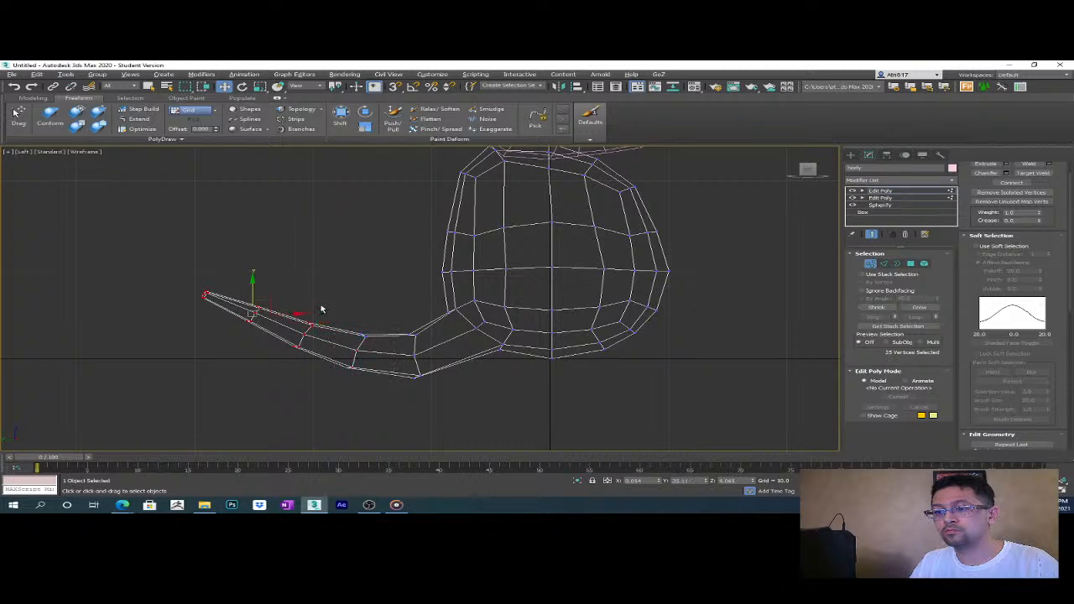
- Rotate the tail's last three vertex rings more steeply upward and shift them up toward the body
key(e)
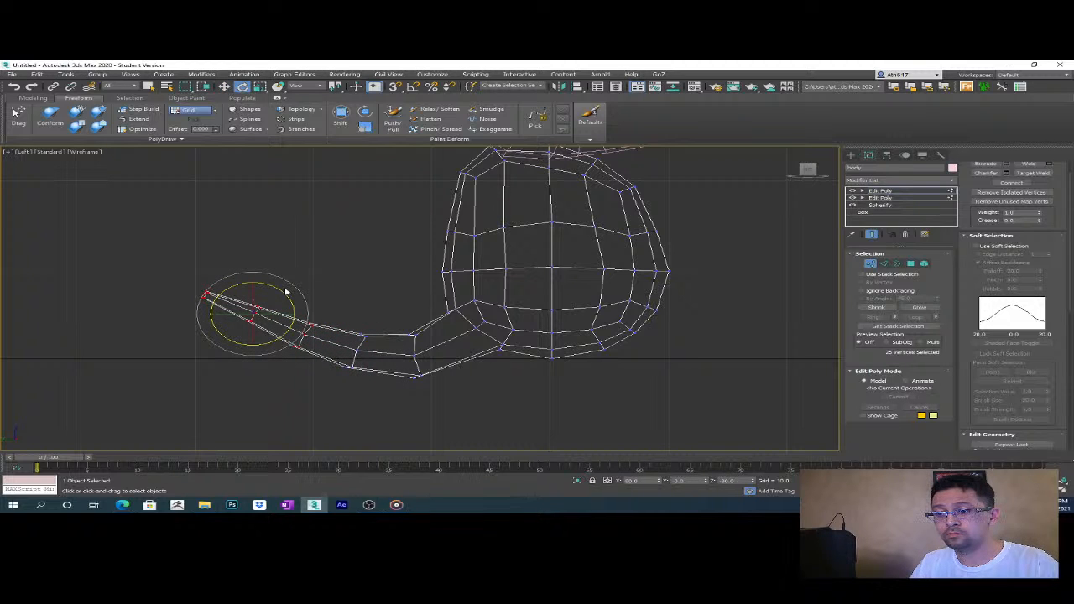
mouse_move(282, 289)
mouse_down()
mouse_move(300, 297)
mouse_move(286, 284)
mouse_up()
key(w)
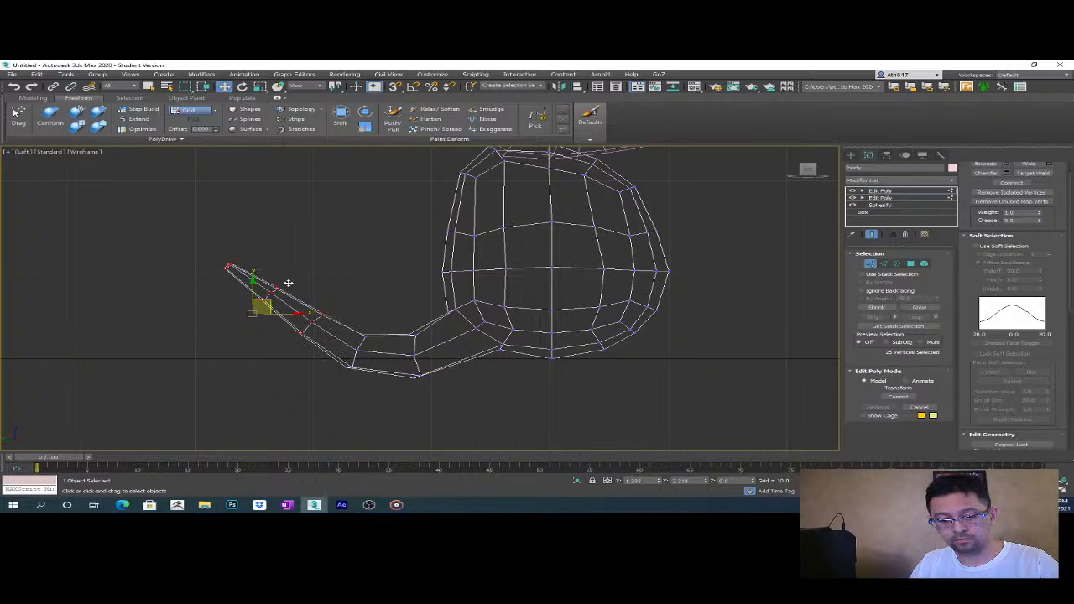
- Rotate the tail's last three vertex rings further upward, rotate the tip ring, and shift the tip up toward the body
key(e)
drag(301, 273, 295, 273)
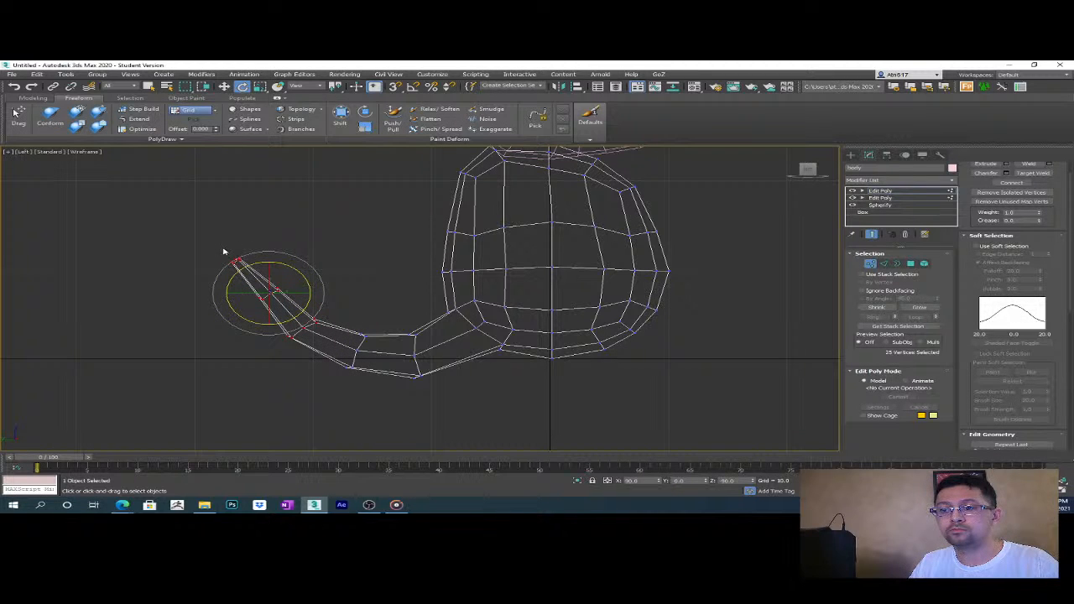
drag(223, 251, 287, 268)
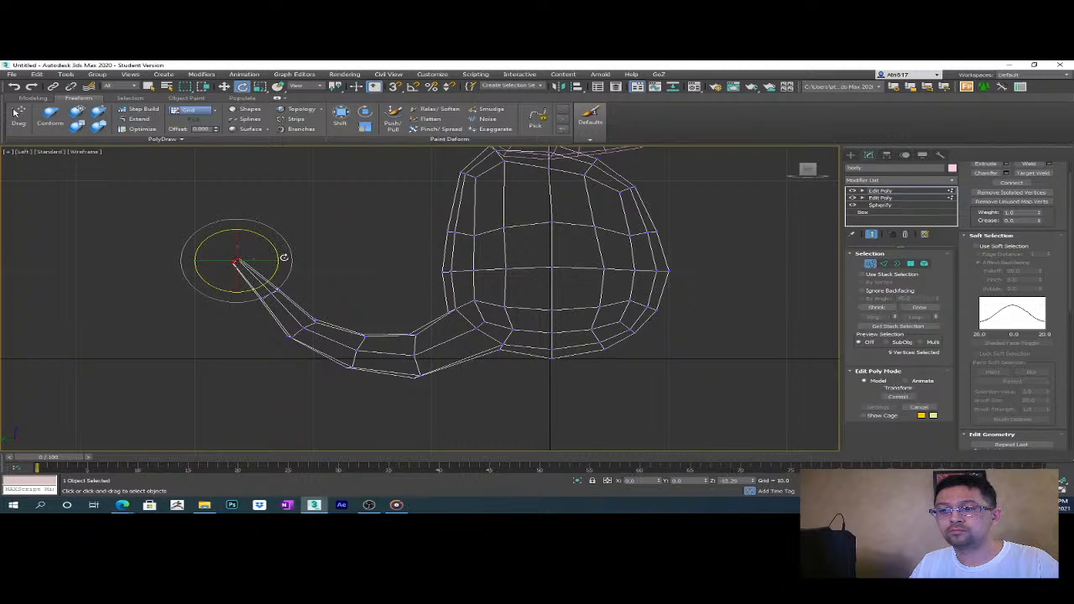
key(w)
drag(266, 253, 266, 242)
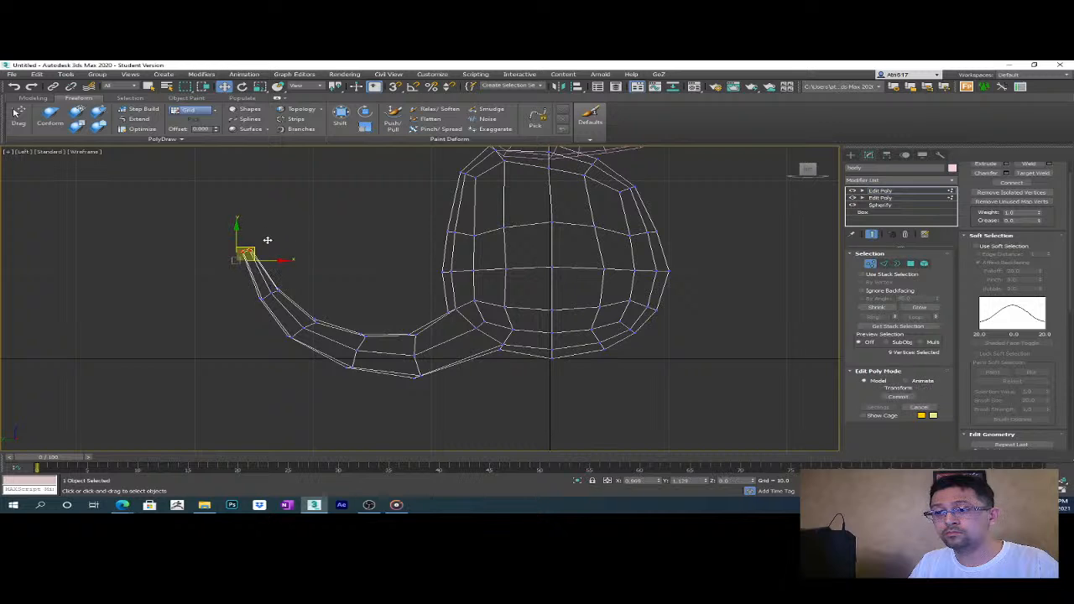
- Raise the tail's outer vertex rings slightly in the Left view, including the rings closer to the body
drag(338, 359, 371, 357)
middle_drag(372, 350, 366, 362)
drag(297, 321, 296, 313)
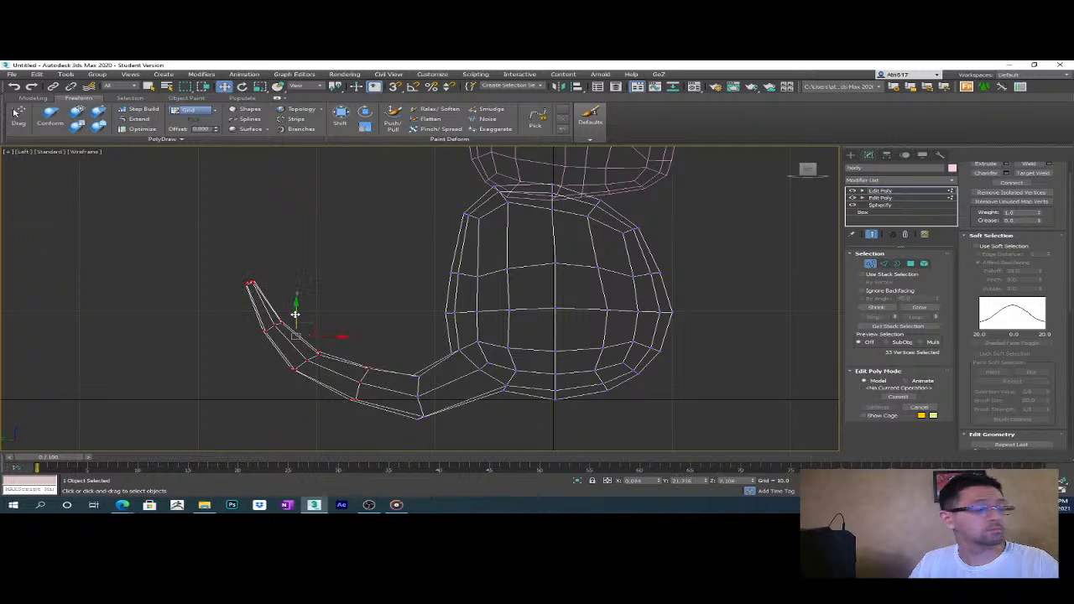
click(378, 293)
middle_drag(378, 293, 364, 176)
drag(404, 320, 367, 225)
middle_drag(401, 270, 435, 327)
drag(415, 323, 414, 318)
click(422, 362)
- Select the five centre vertices along the tail's upper side in the Perspective view and scale them slightly
key(f)
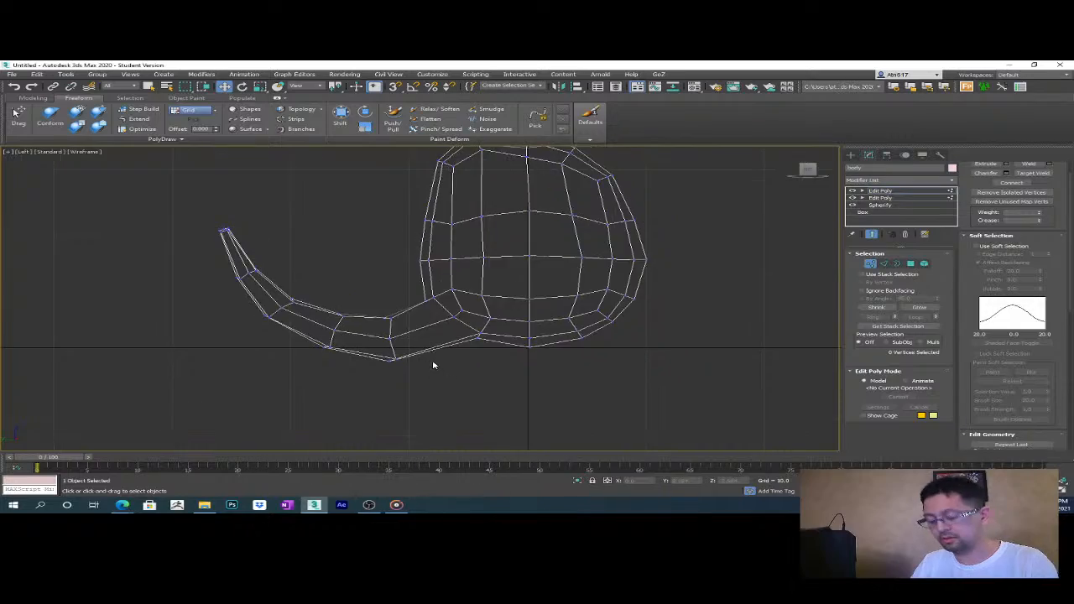
key(p)
mouse_move(434, 365)
alt+middle_down()
mouse_move(443, 360)
mouse_move(361, 377)
mouse_move(287, 341)
mouse_move(354, 383)
mouse_move(404, 376)
alt+middle_up()
click(355, 332)
alt+middle_drag(354, 331, 474, 322)
ctrl+click(432, 318)
ctrl+click(480, 301)
ctrl+click(534, 267)
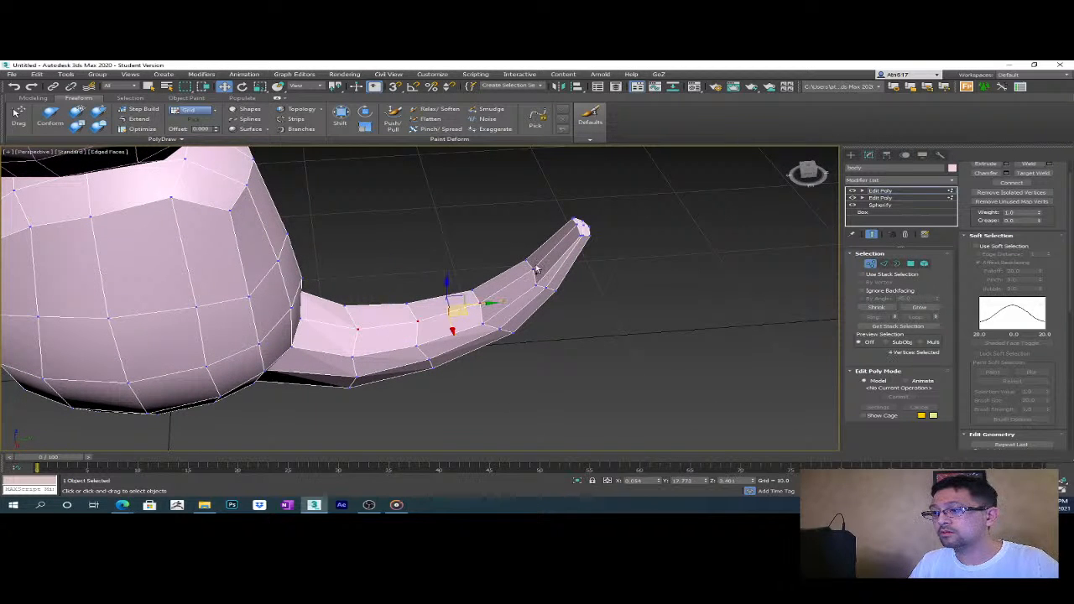
ctrl+click(576, 223)
alt+middle_drag(576, 223, 542, 293)
key(r)
drag(479, 302, 477, 301)
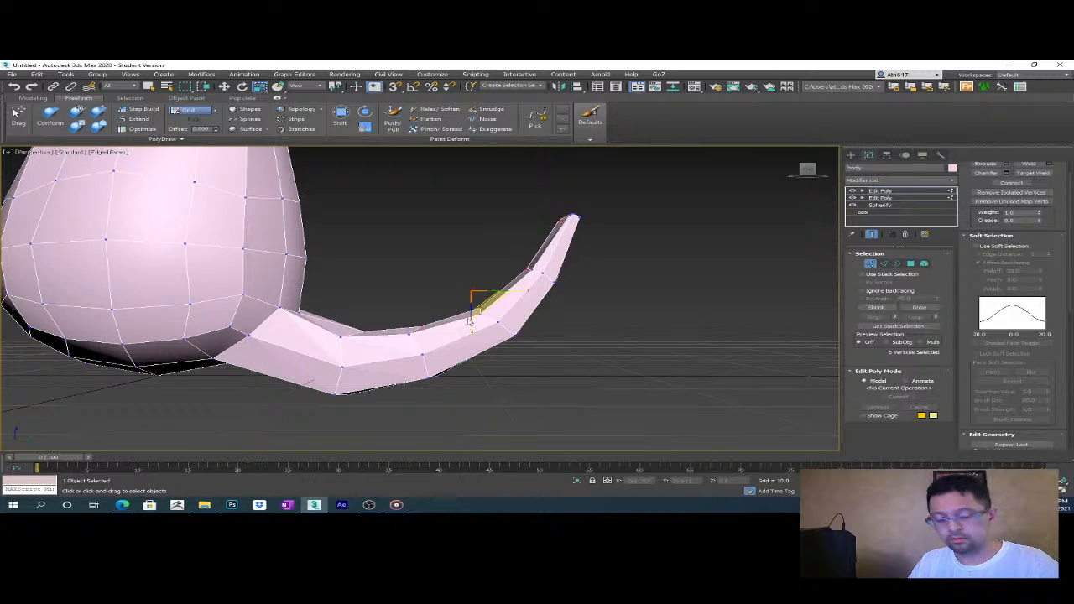
- Raise the two centre vertices on top of the tail nearest the body
drag(550, 354, 415, 267)
alt+click(439, 308)
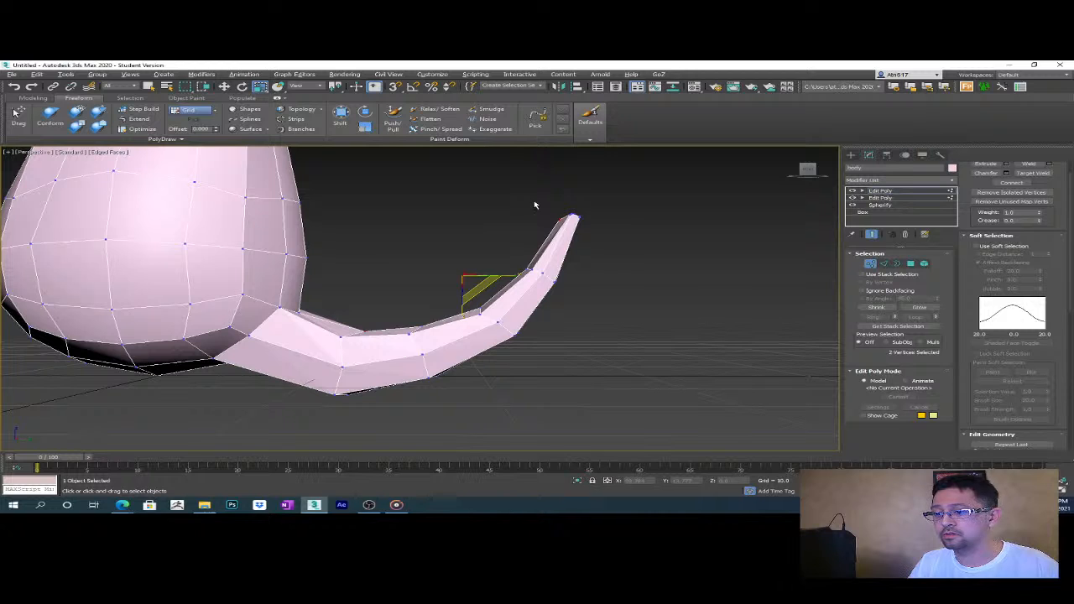
drag(661, 263, 662, 264)
click(378, 328)
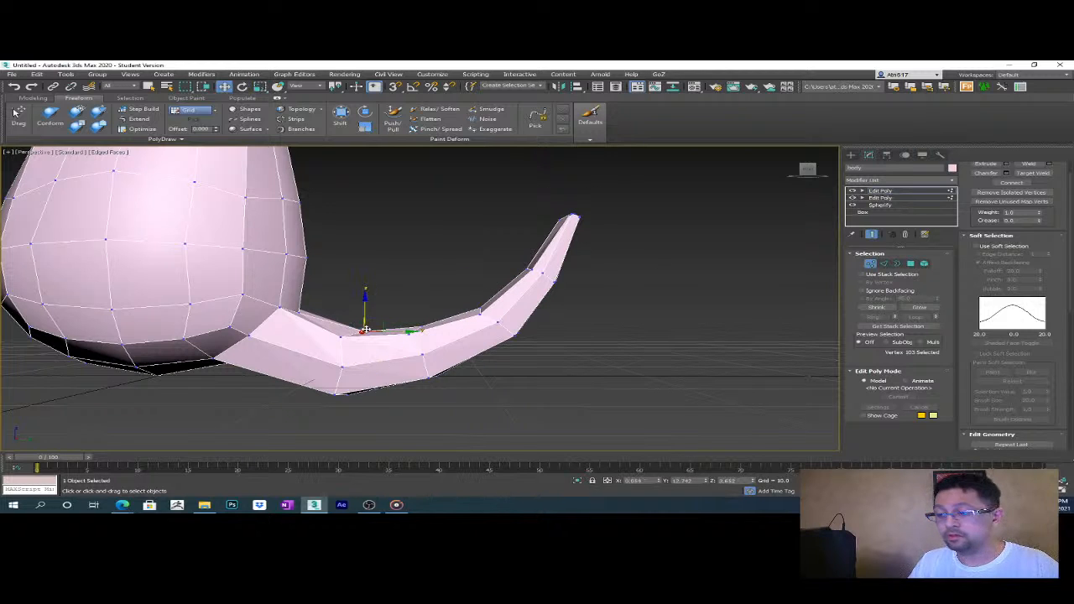
ctrl+click(293, 311)
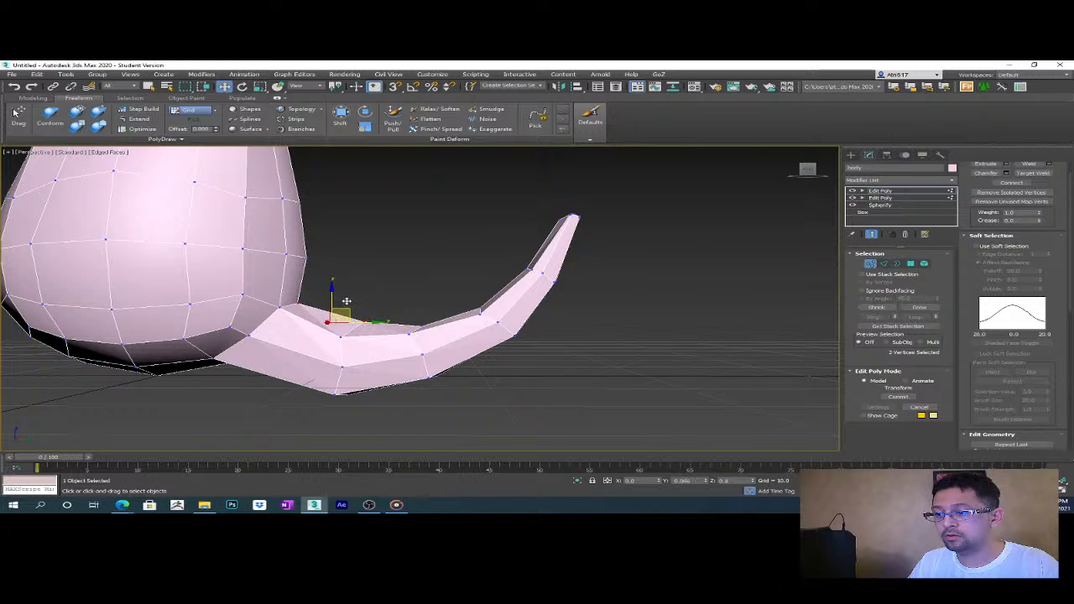
alt+middle_drag(351, 304, 518, 267)
- Move the centre vertices on the upper side of the mid and outer tail slightly toward the body
click(471, 297)
alt+middle_drag(527, 263, 503, 270)
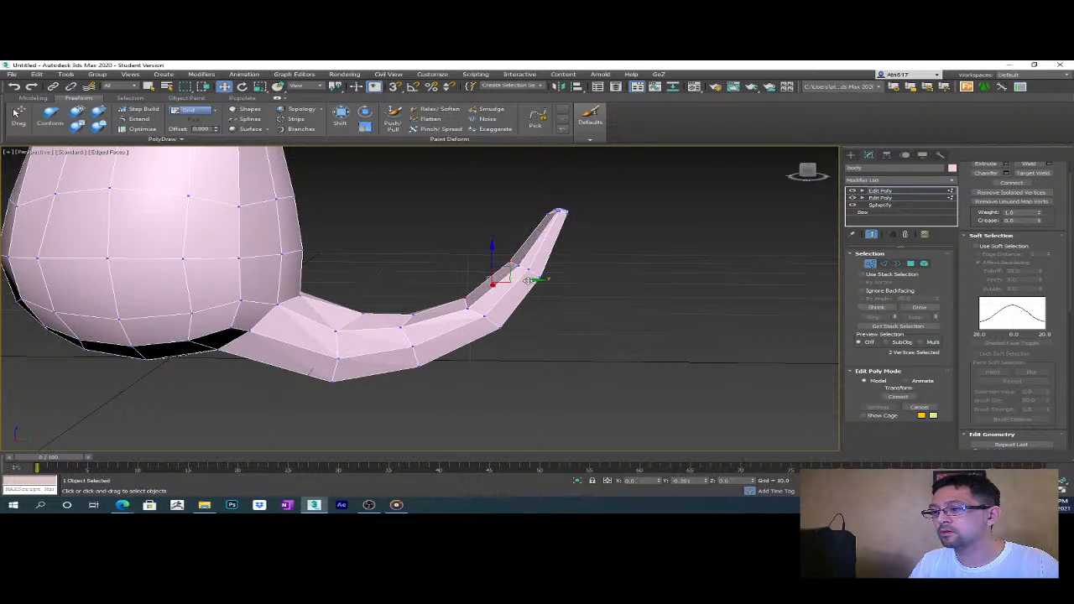
drag(532, 282, 522, 283)
click(414, 318)
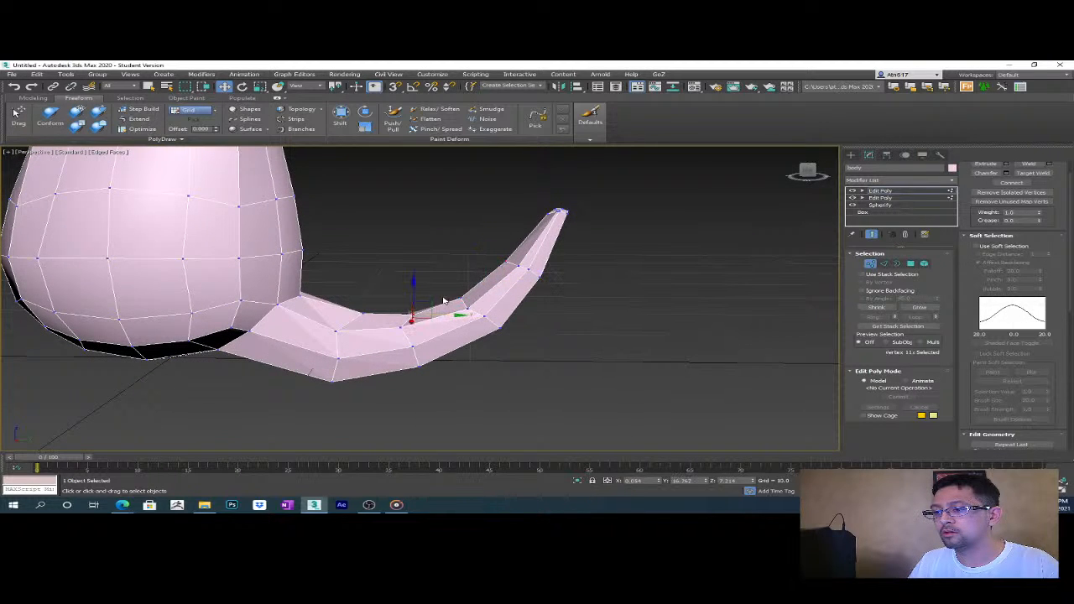
click(422, 301)
drag(422, 301, 411, 302)
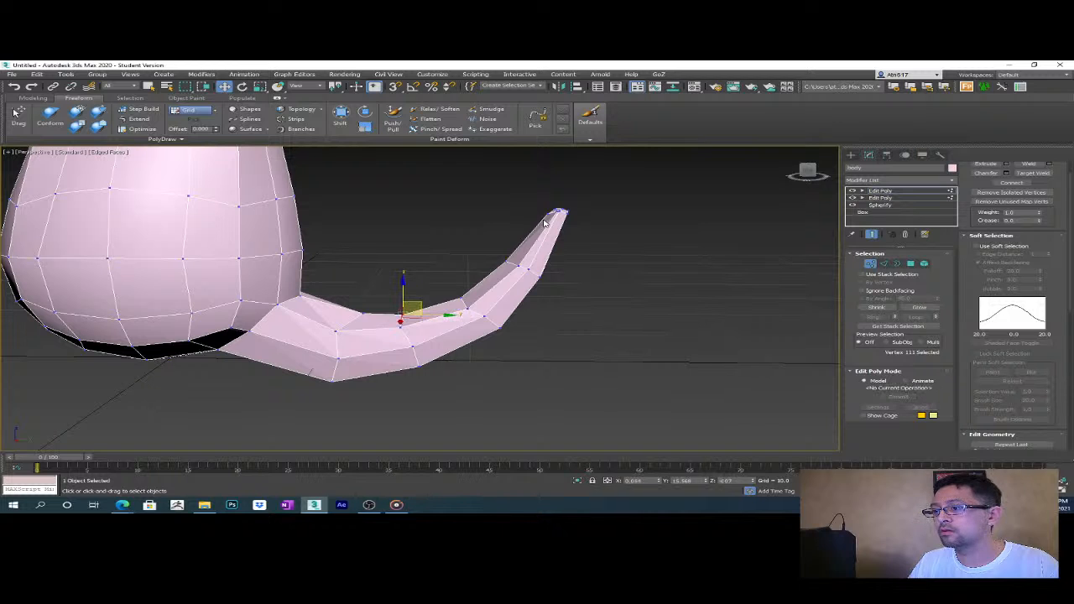
- Shift the upper centre vertex of the tail tip slightly away from the body
click(554, 213)
alt+middle_drag(554, 213, 503, 339)
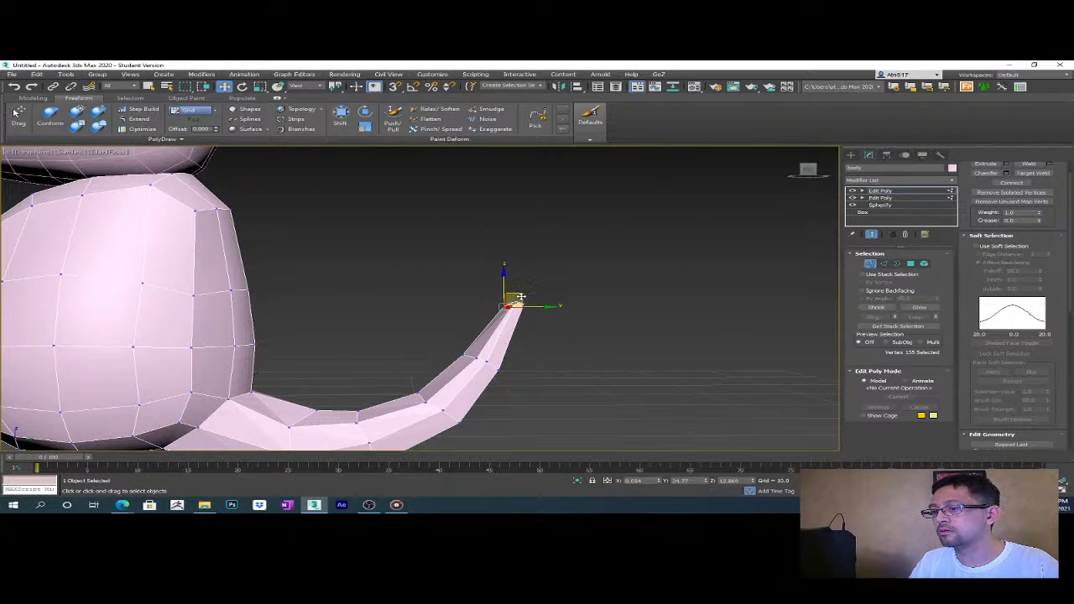
drag(521, 294, 526, 293)
- Scale the two body-facing corner vertices of the tail tip closer together and move that side of the tip toward the body
alt+middle_drag(526, 293, 495, 321)
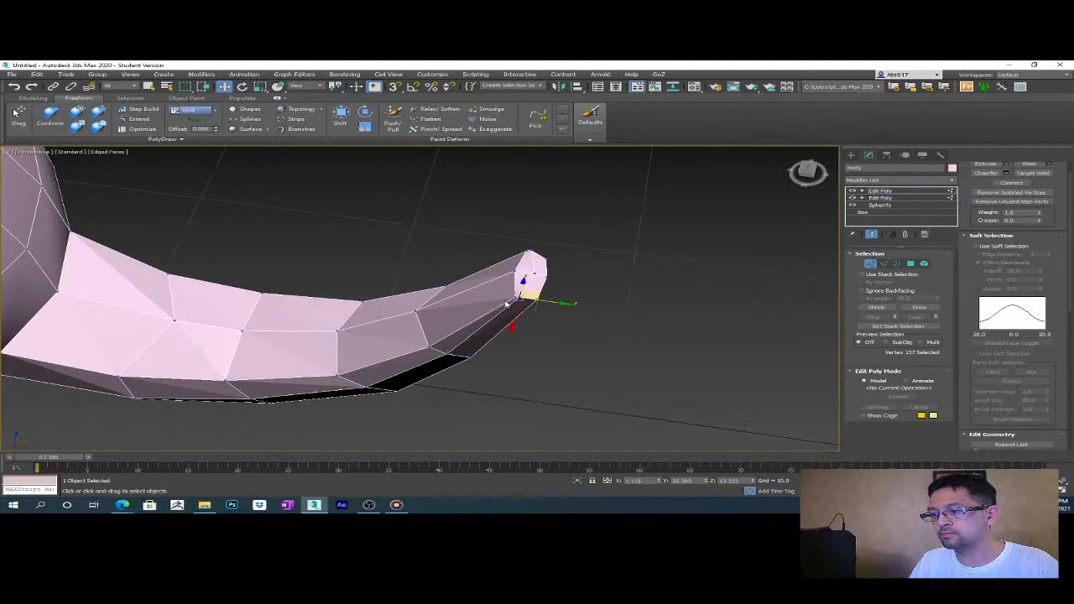
alt+middle_drag(502, 284, 535, 246)
ctrl+click(531, 247)
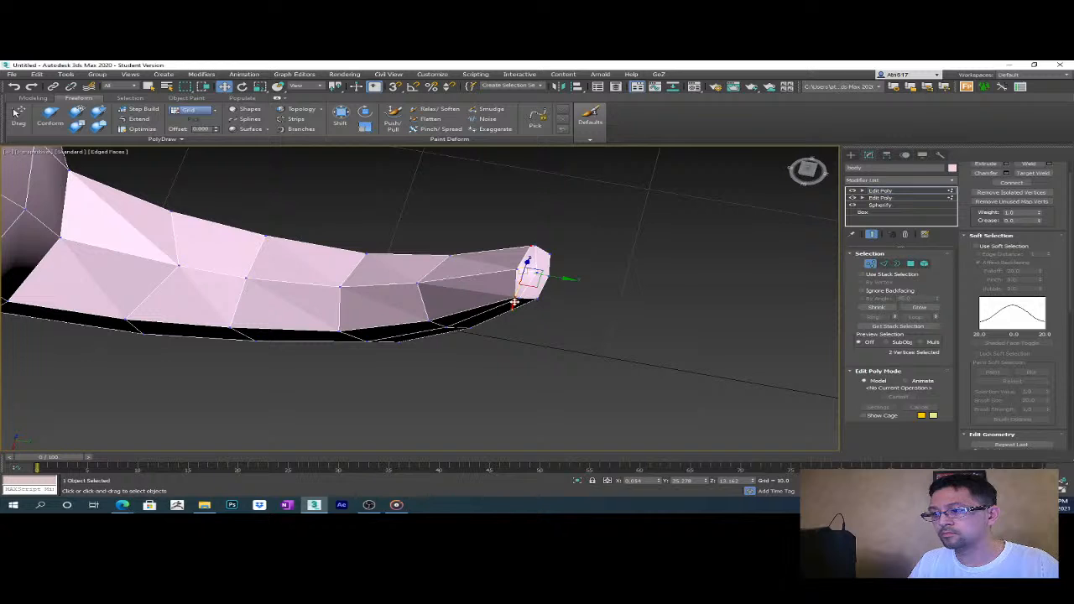
key(r)
drag(512, 309, 517, 284)
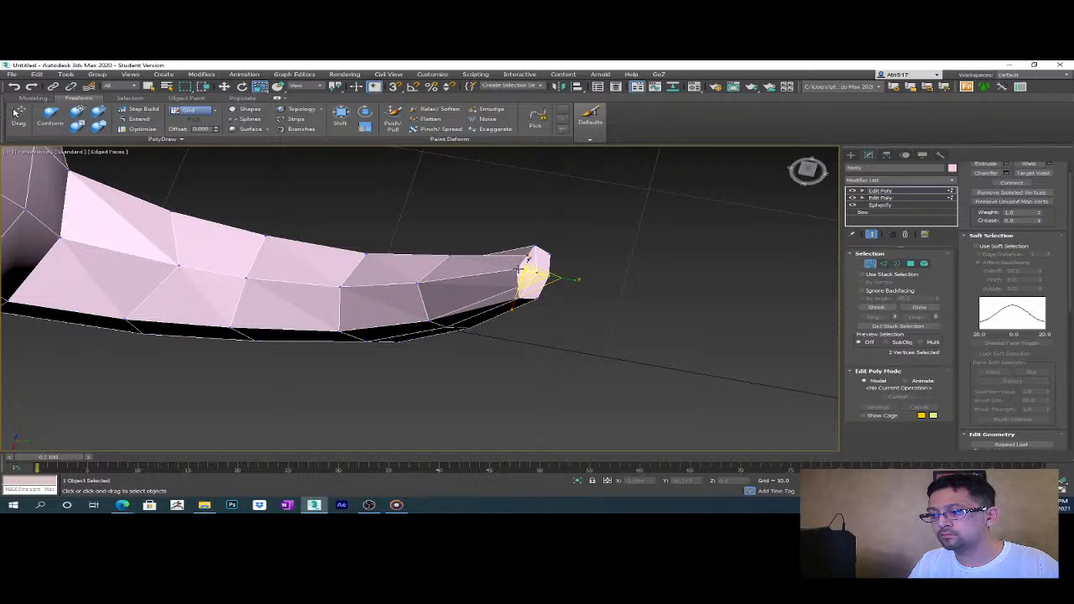
ctrl+click(542, 290)
key(w)
drag(560, 277, 554, 263)
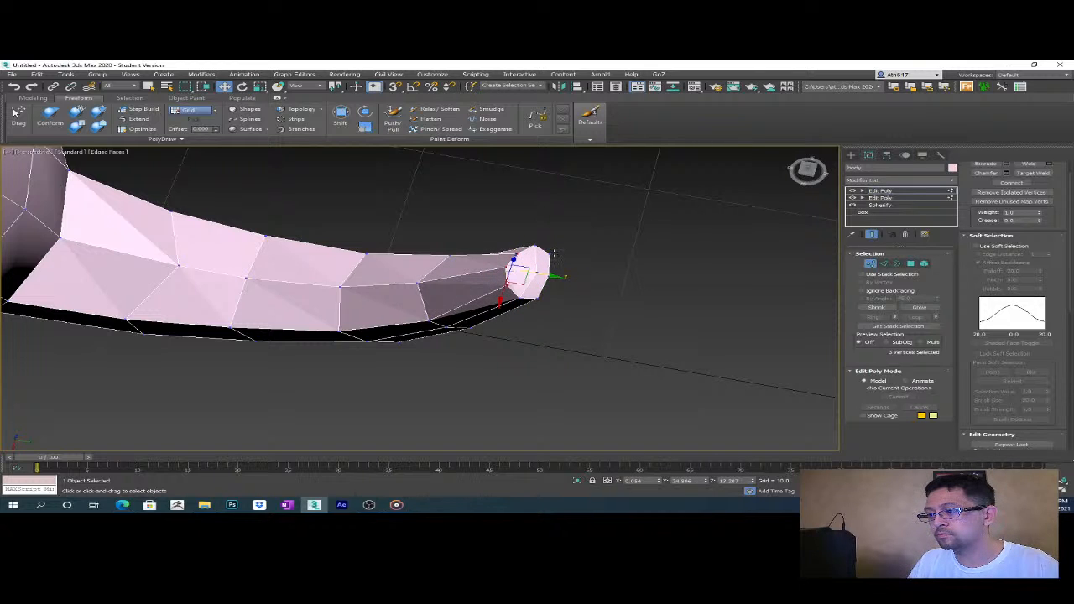
- Select the corner vertices along both sides of the tail and scale them inward across its width to round the cross-section
alt+click(549, 253)
alt+middle_drag(551, 276, 560, 231)
ctrl+click(459, 326)
ctrl+click(516, 320)
drag(527, 185, 508, 170)
ctrl+drag(429, 176, 407, 171)
alt+middle_drag(408, 202, 502, 259)
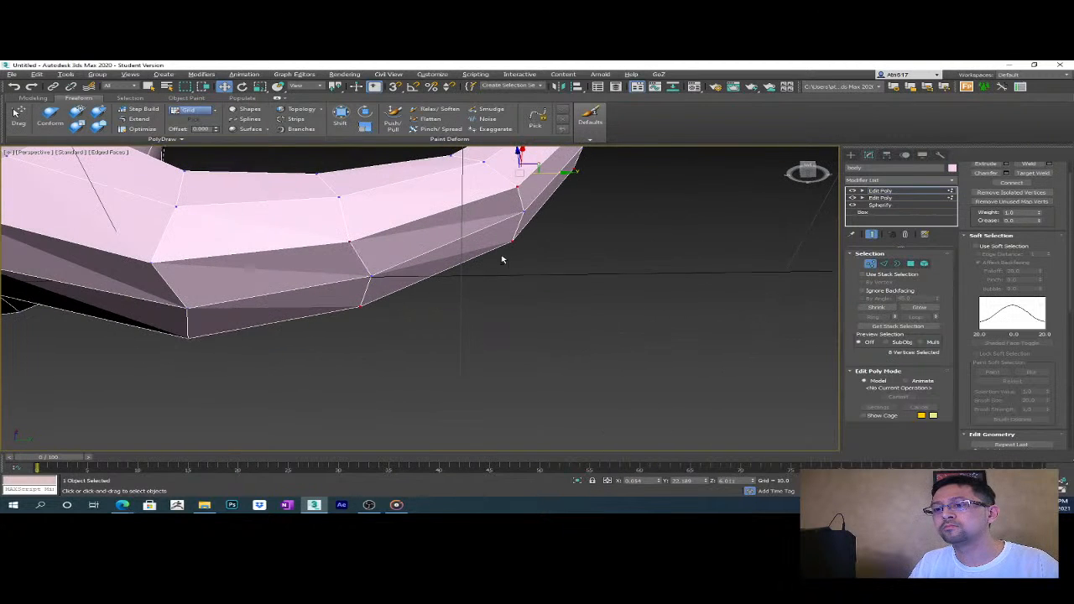
ctrl+click(189, 335)
ctrl+click(157, 267)
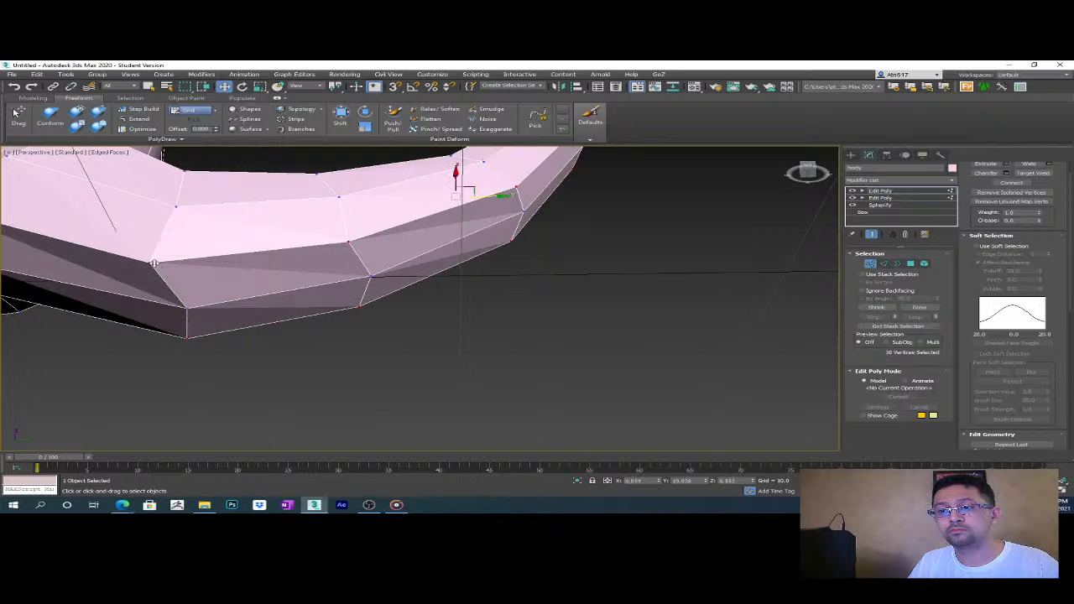
ctrl+click(180, 176)
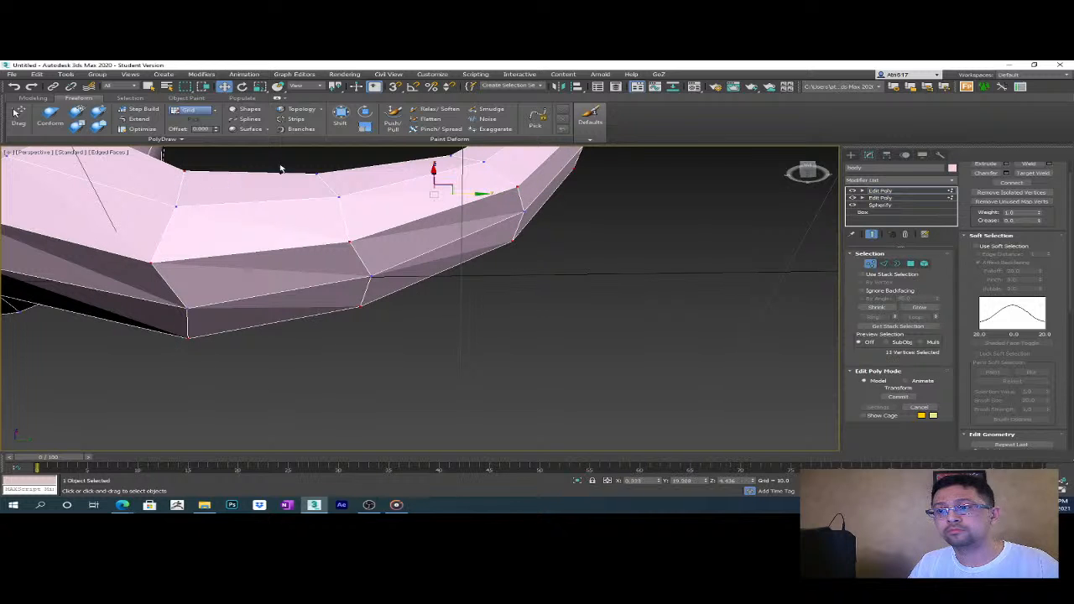
ctrl+click(330, 175)
alt+middle_drag(331, 175, 372, 240)
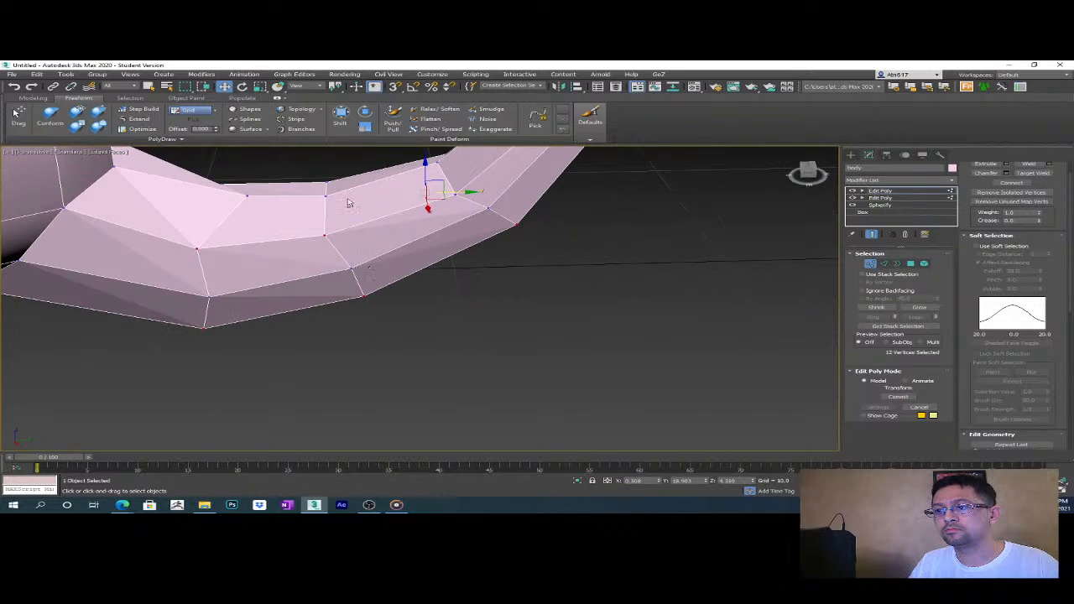
drag(195, 169, 319, 193)
alt+middle_drag(355, 193, 471, 189)
drag(447, 176, 495, 217)
alt+middle_drag(510, 240, 516, 289)
ctrl+click(569, 310)
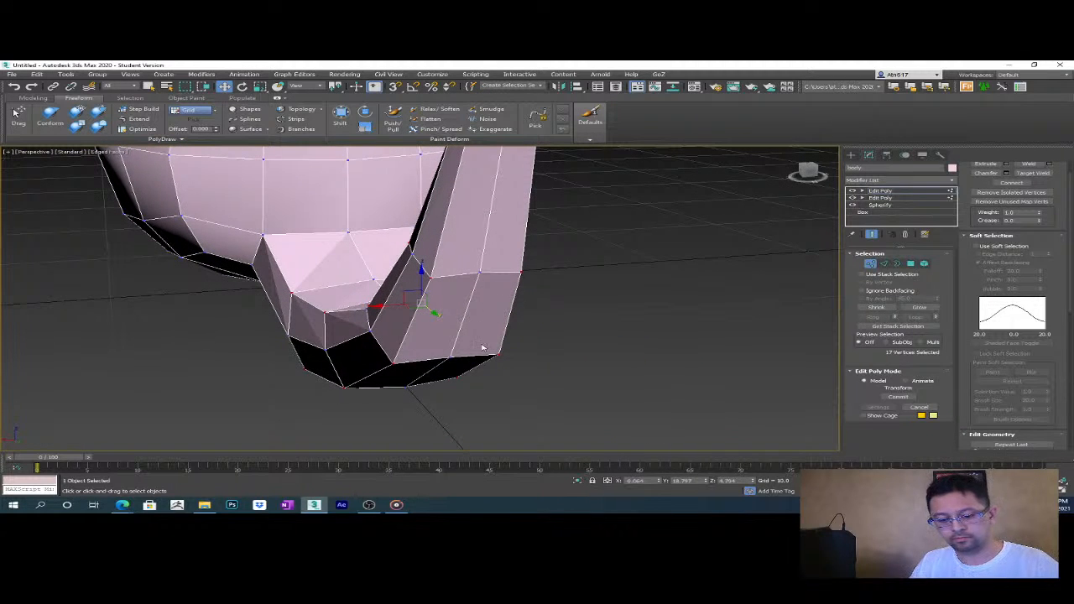
drag(368, 306, 384, 305)
alt+middle_drag(383, 305, 522, 317)
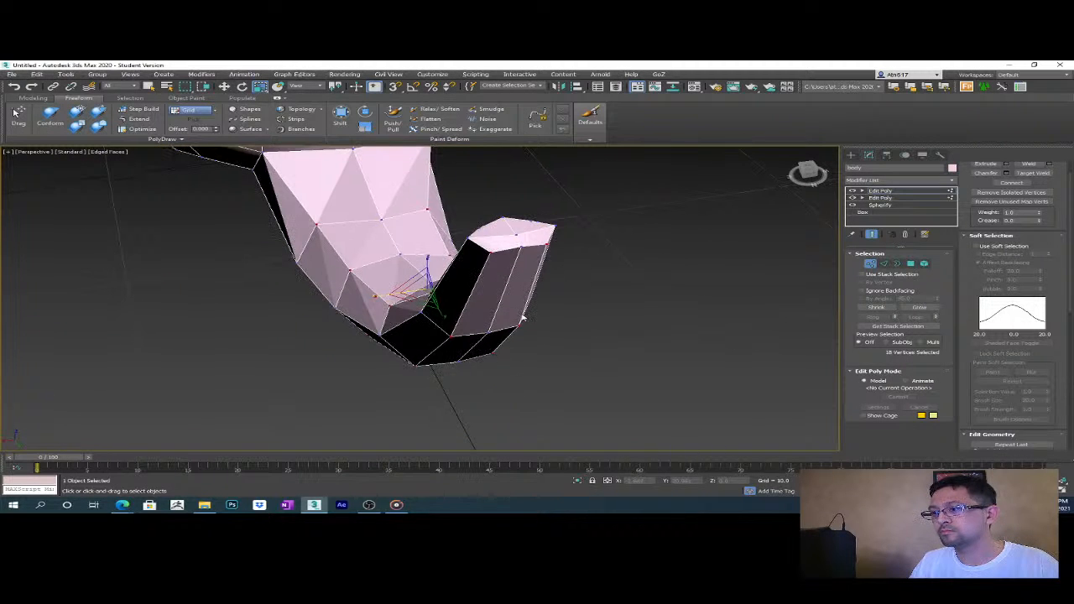
- Select only the tail's underside edges from the centre edge loop and move them slightly outward in the Left view
key(2)
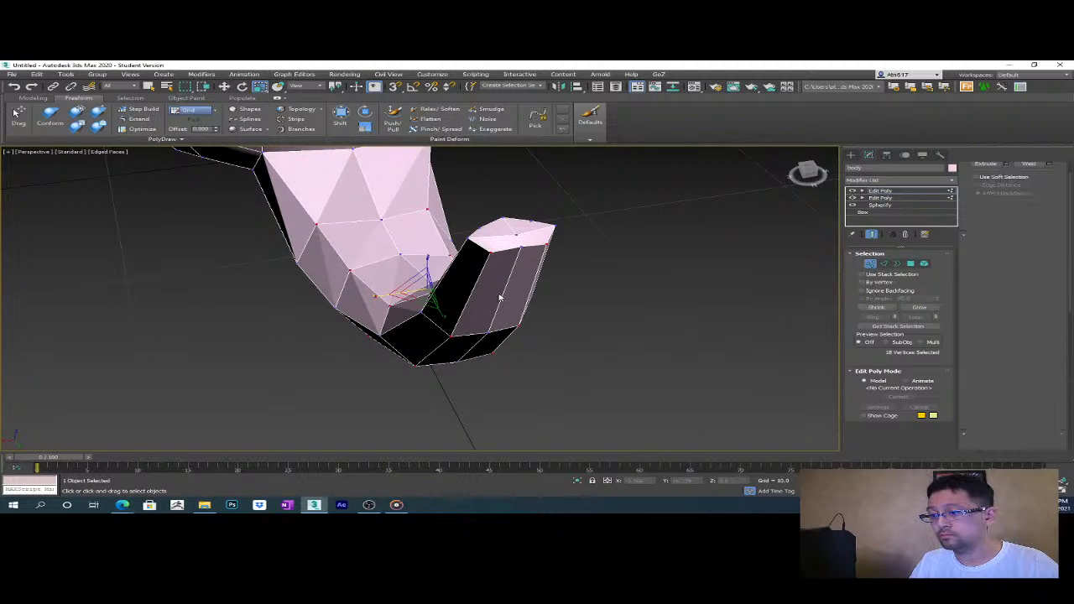
click(503, 296)
double_click(472, 346)
alt+middle_drag(475, 344, 485, 382)
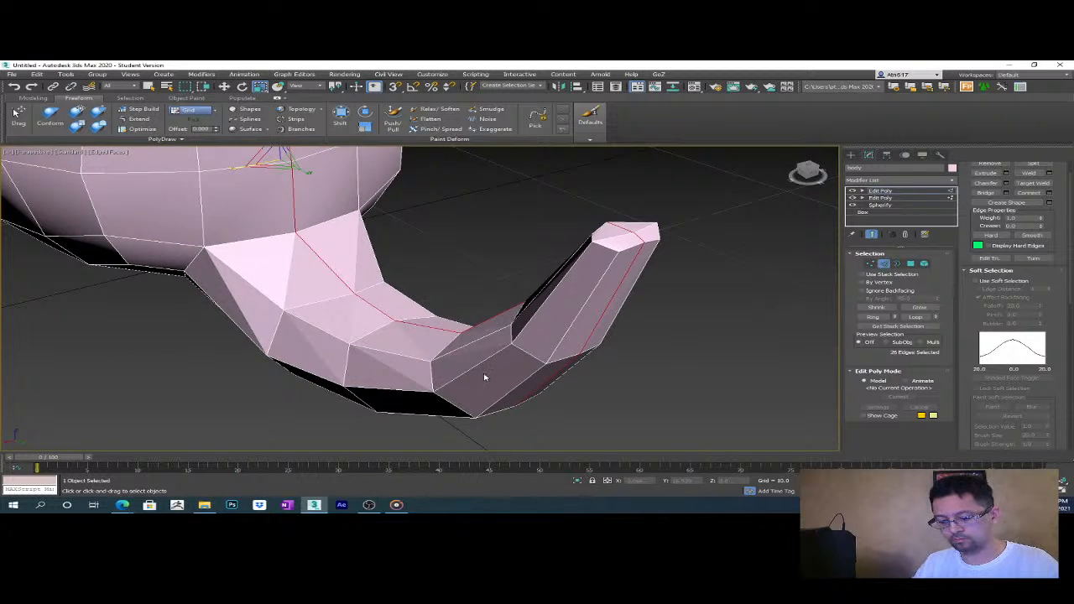
key(F3)
key(t)
key(l)
drag(411, 208, 577, 338)
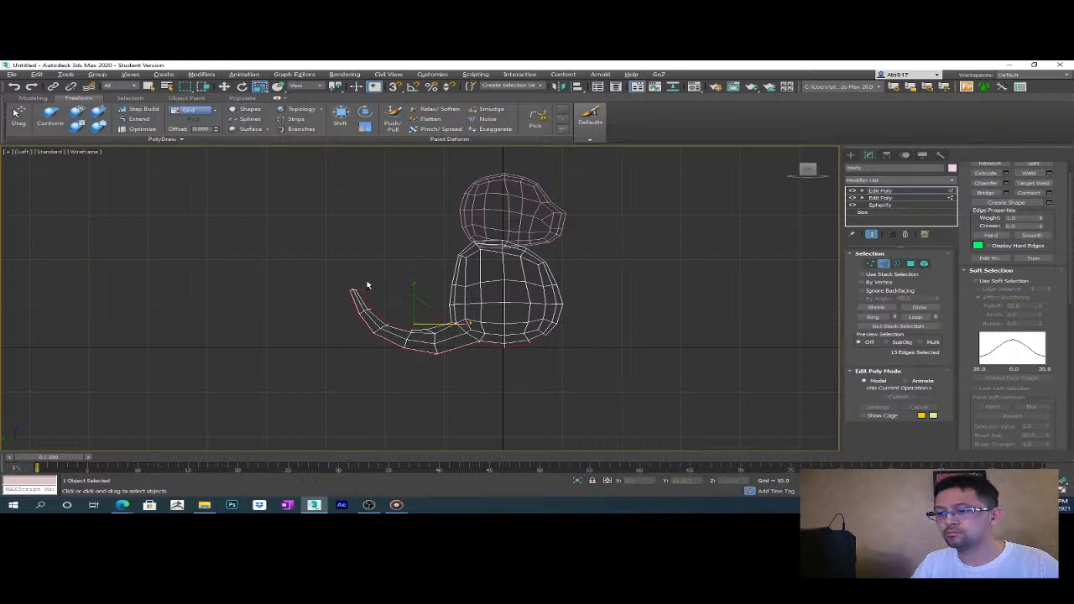
alt+click(383, 292)
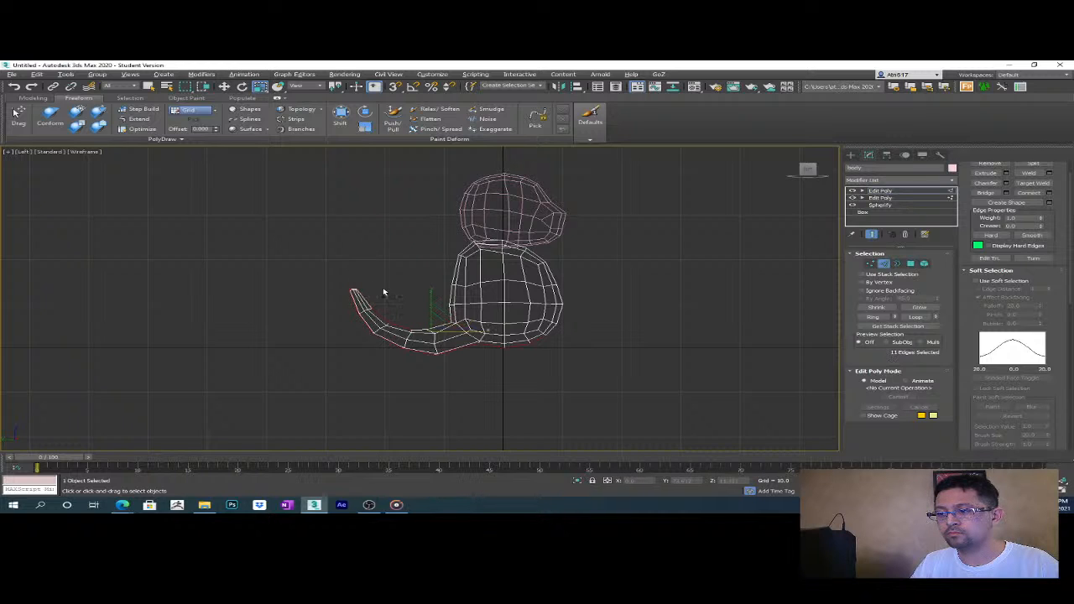
alt+drag(379, 330, 380, 330)
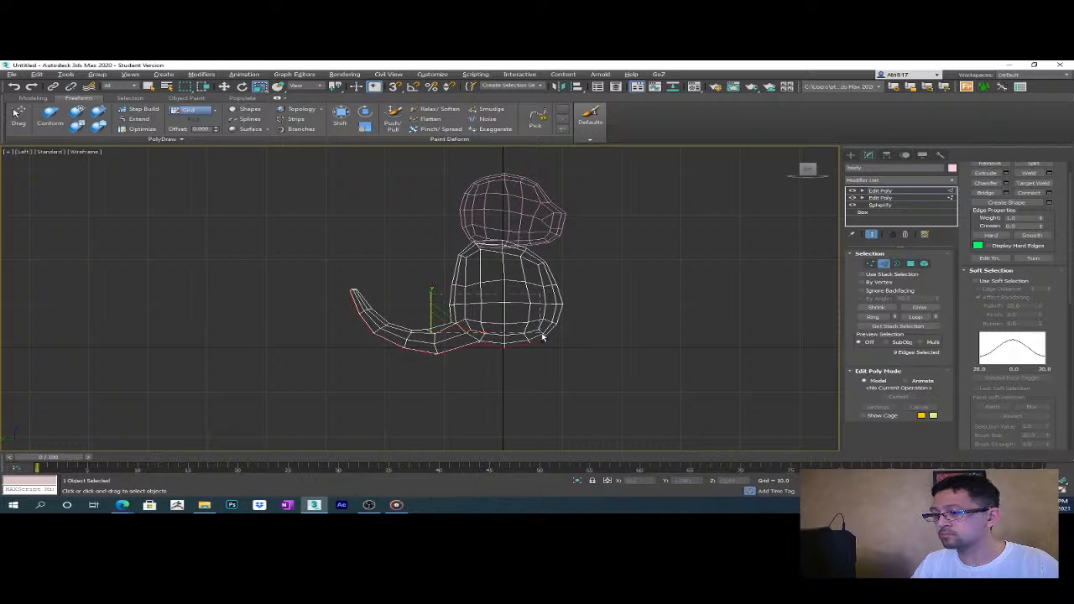
alt+drag(535, 331, 409, 291)
scroll(471, 373, up, 4)
alt+drag(472, 297, 443, 295)
middle_drag(300, 240, 351, 305)
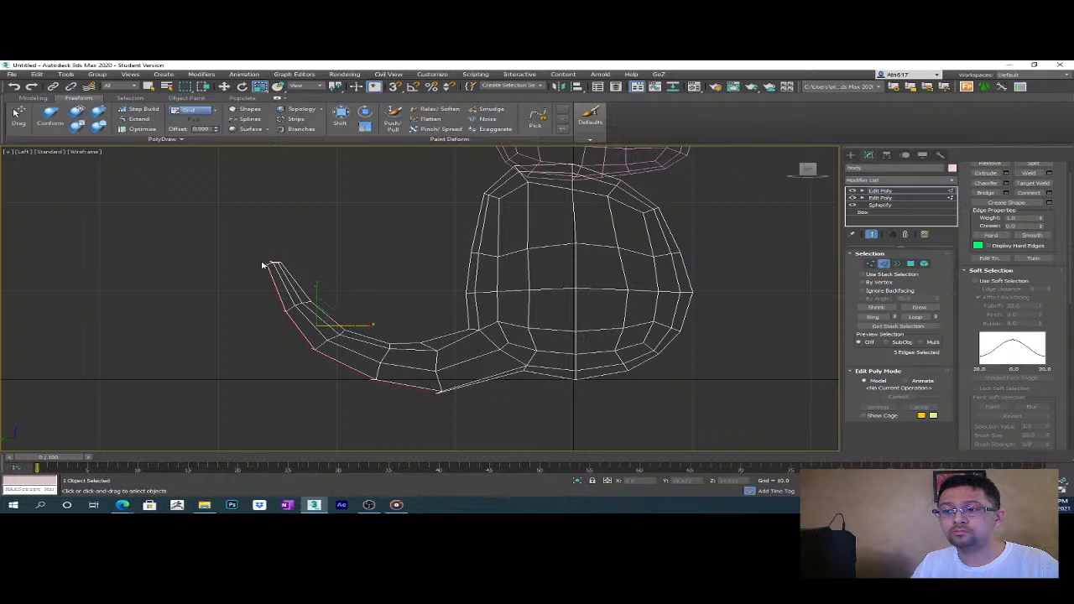
scroll(261, 262, up, 3)
key(w)
middle_drag(407, 384, 391, 328)
drag(389, 338, 366, 344)
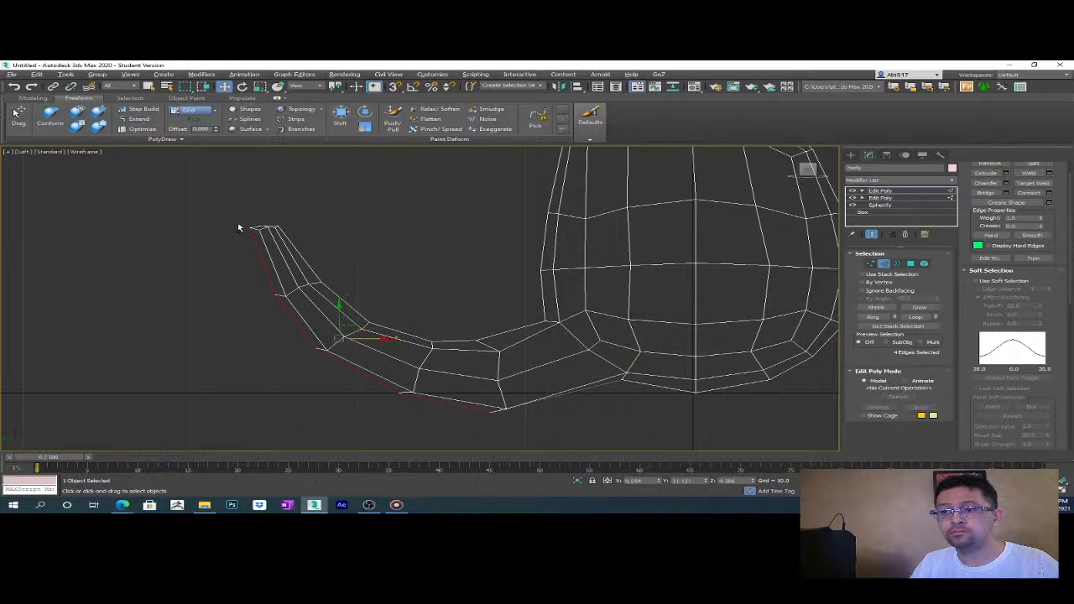
drag(288, 247, 258, 215)
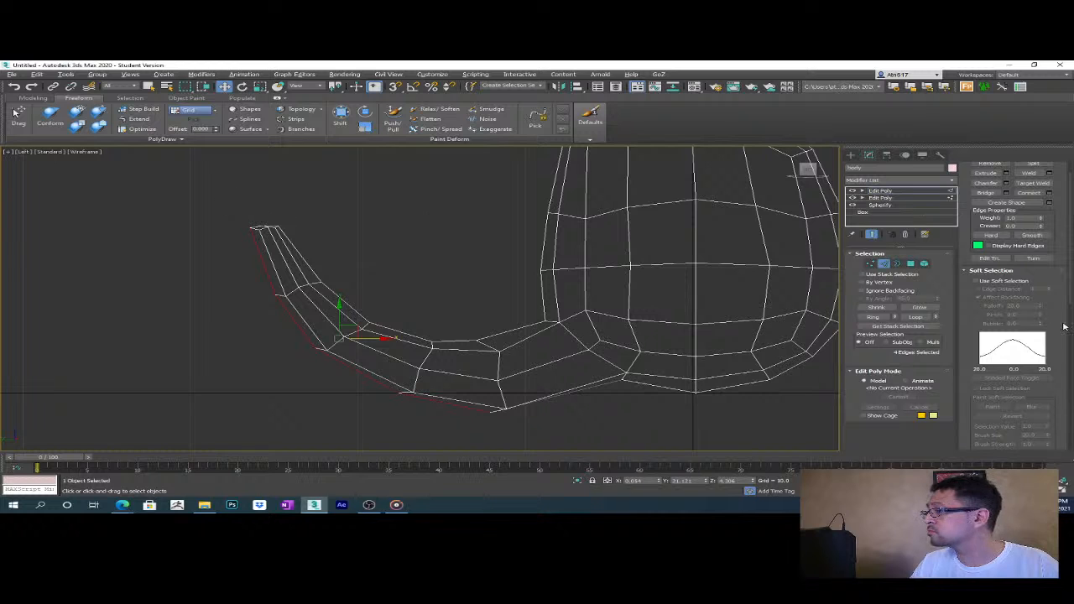
- Collapse the Soft Selection settings and set the Edit Geometry constraint to Edge
scroll(1038, 334, up, 2)
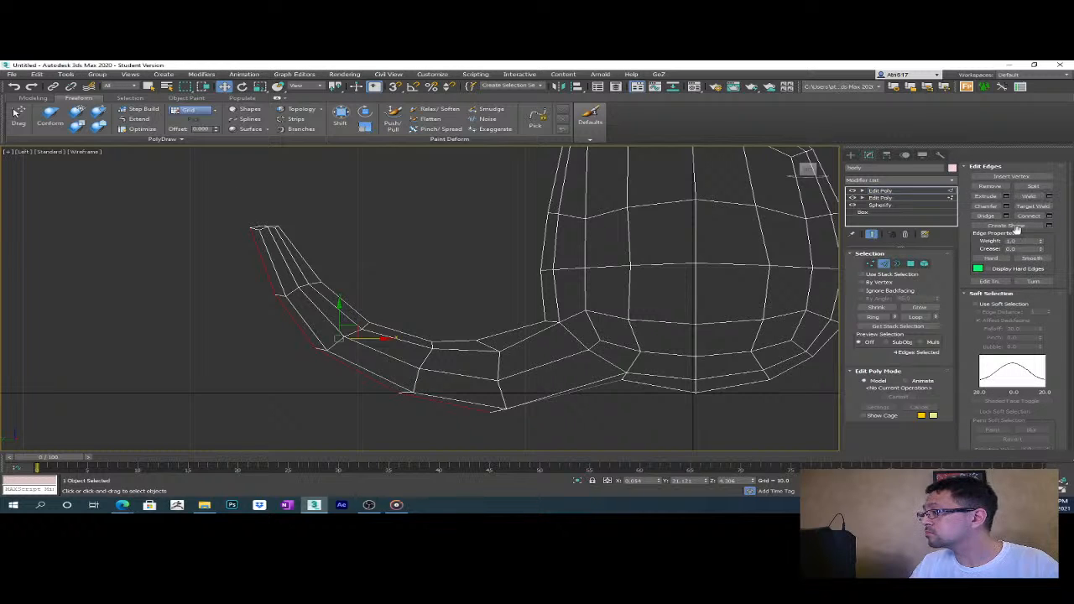
scroll(963, 382, down, 3)
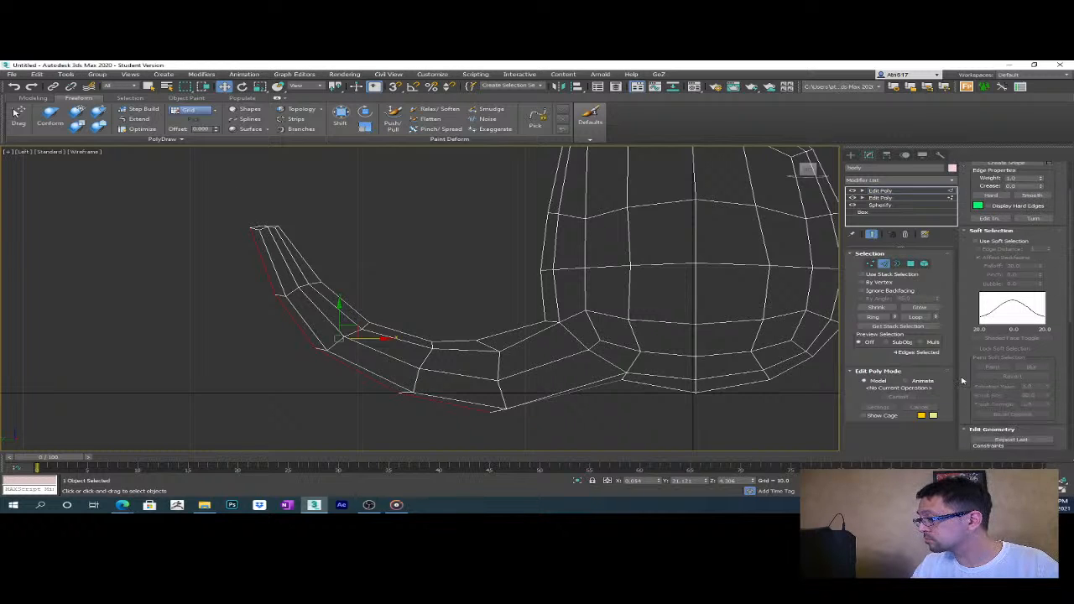
click(1019, 233)
scroll(1025, 277, up, 1)
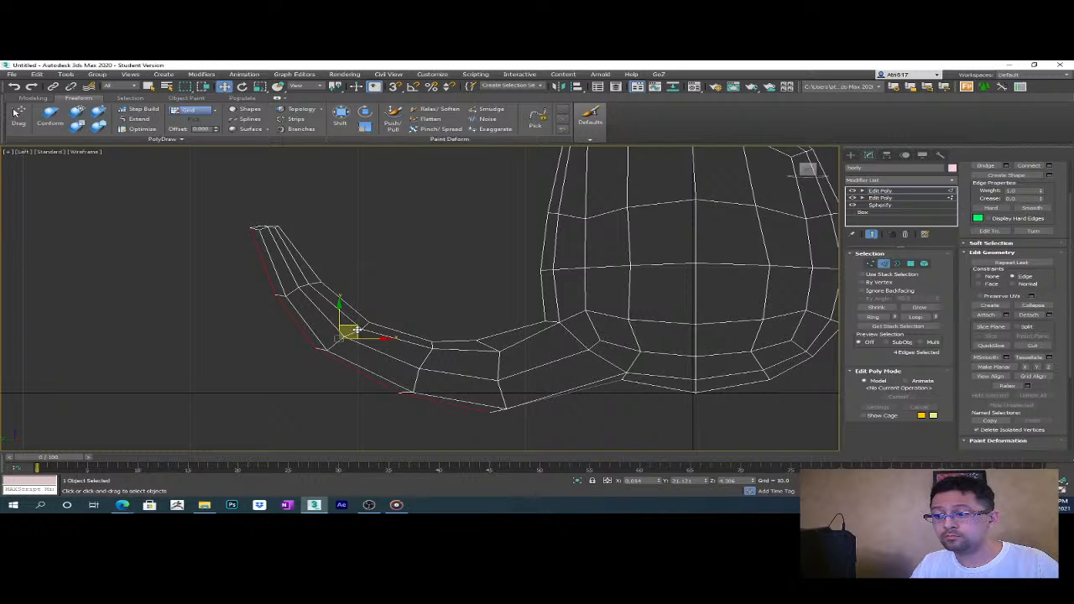
- Move the tail's underside edges slightly outward in the Left view, leave out the tip edge for the last adjustment, and switch to vertex editing
drag(357, 330, 353, 333)
alt+click(247, 225)
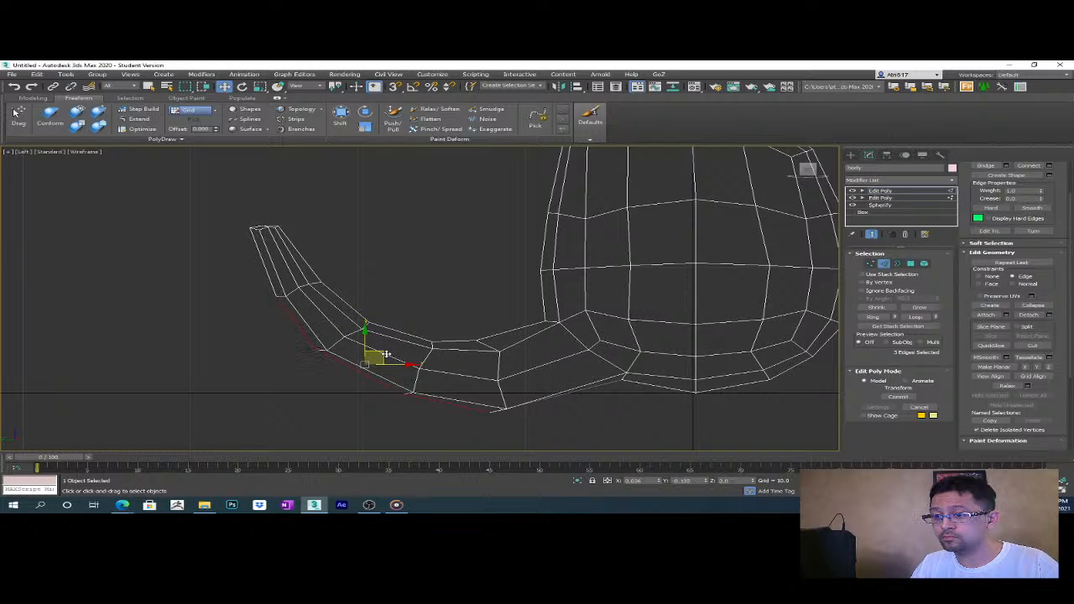
drag(386, 354, 381, 355)
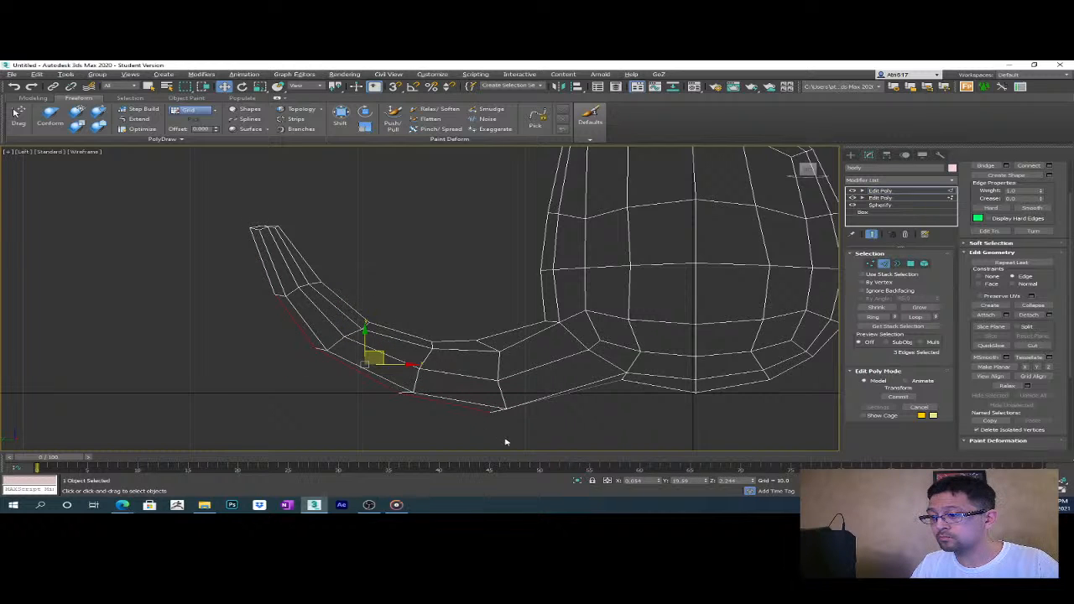
middle_drag(531, 430, 534, 406)
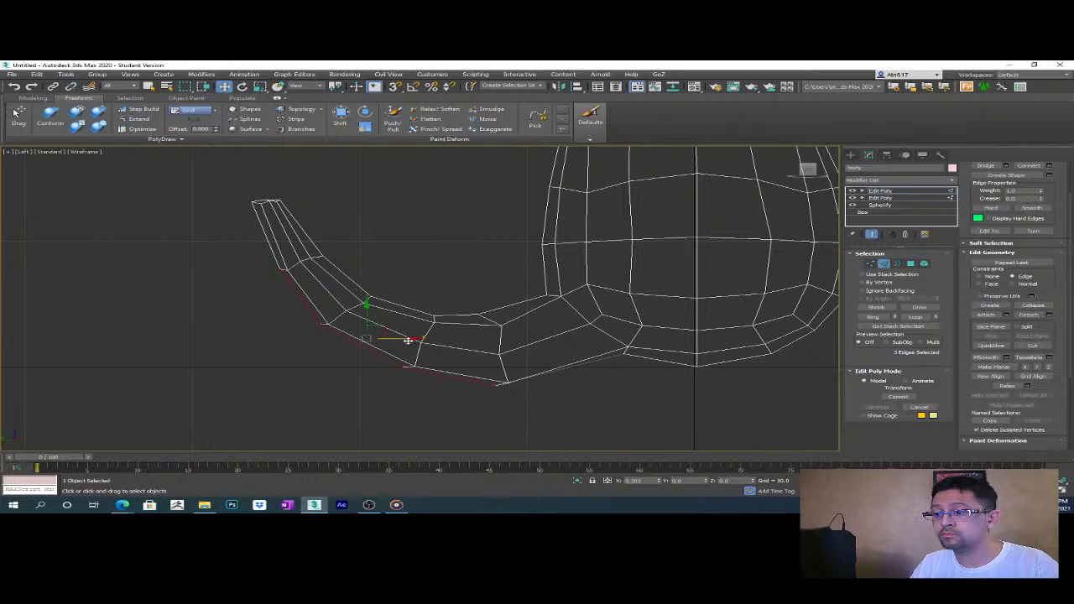
mouse_move(415, 347)
alt+middle_down()
mouse_move(506, 352)
mouse_move(419, 387)
mouse_move(511, 388)
mouse_move(497, 352)
mouse_move(532, 343)
mouse_move(478, 355)
mouse_move(530, 372)
mouse_move(470, 376)
mouse_move(428, 297)
mouse_move(428, 309)
alt+middle_up()
key(F3)
drag(344, 226, 621, 372)
drag(534, 382, 544, 382)
key(1)
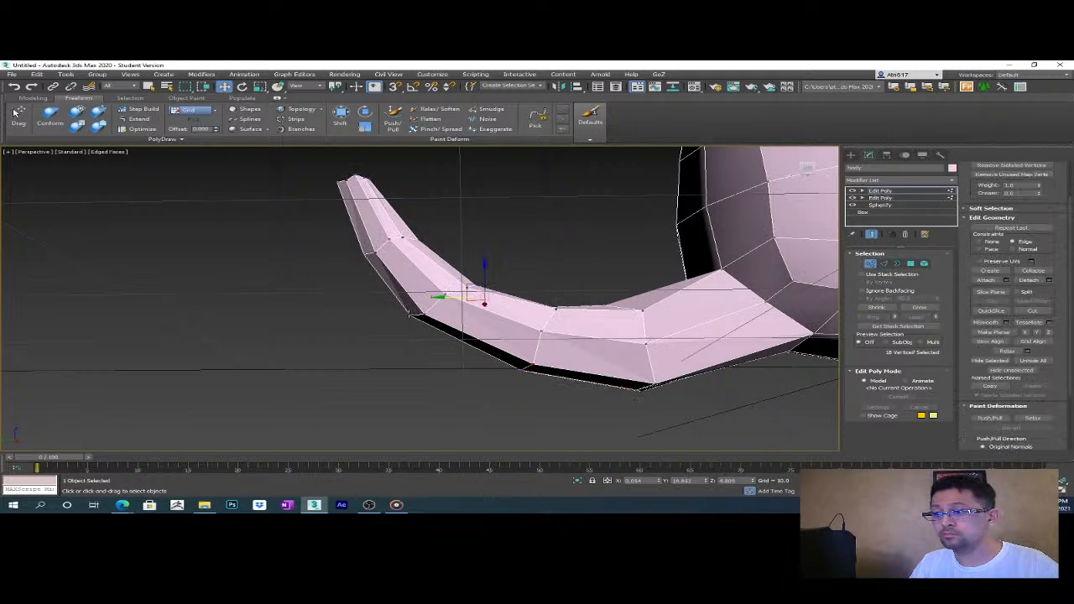
- Select the outer vertex at the tail tip, set the Edit Geometry constraint to None and raise the vertex slightly
click(409, 316)
ctrl+click(366, 253)
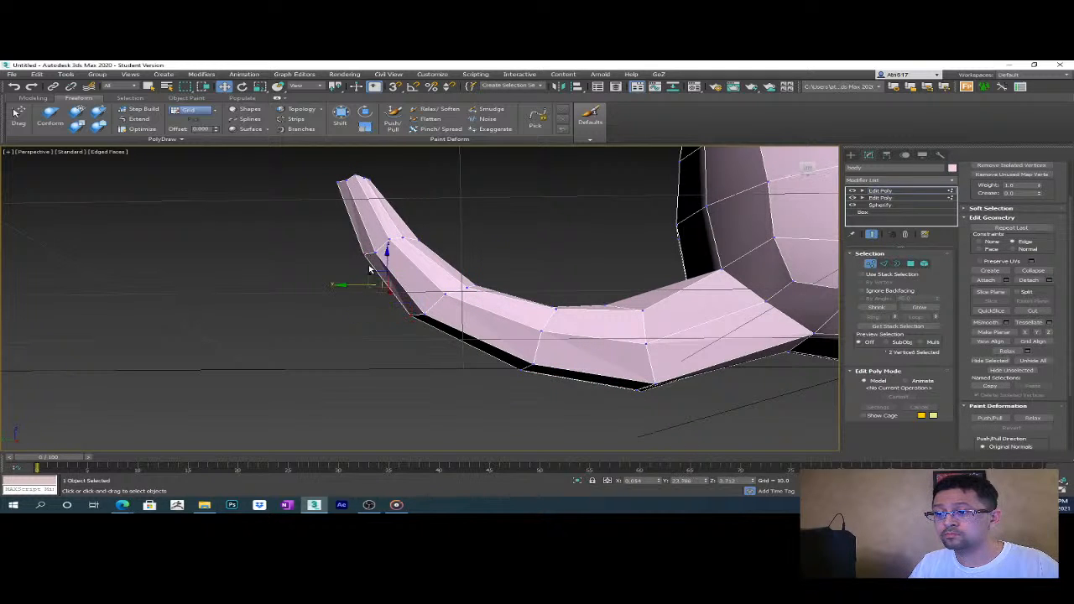
click(339, 183)
alt+middle_drag(322, 175, 435, 229)
drag(337, 161, 338, 163)
alt+middle_drag(338, 163, 707, 369)
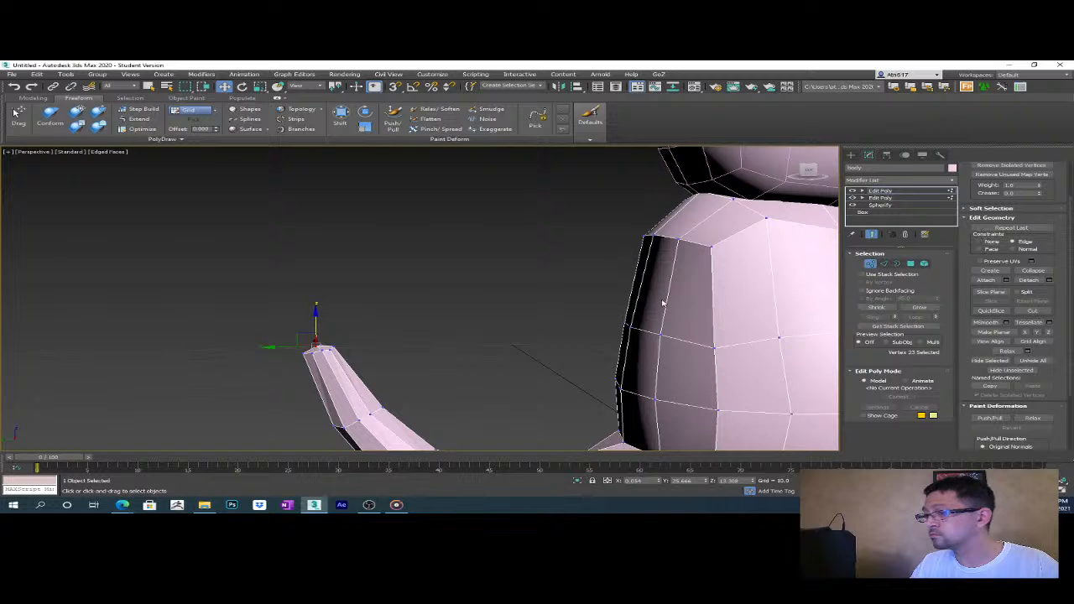
drag(314, 327, 315, 322)
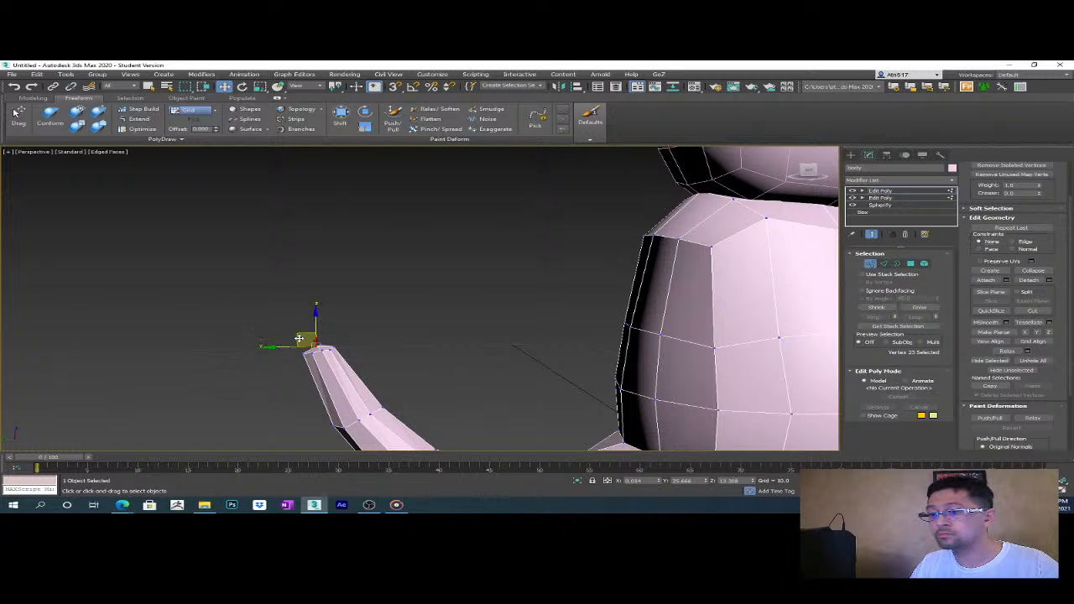
- Nudge the centre vertex on top of the tail's base and try moving the underside vertex where the tail meets the body
scroll(347, 352, down, 5)
alt+middle_drag(553, 319, 332, 370)
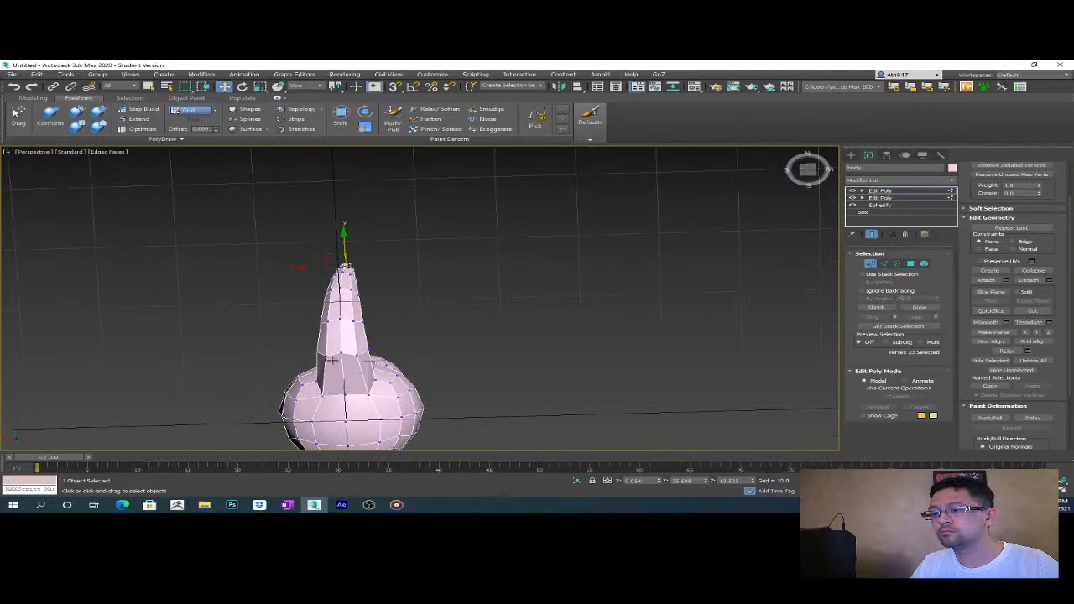
click(339, 350)
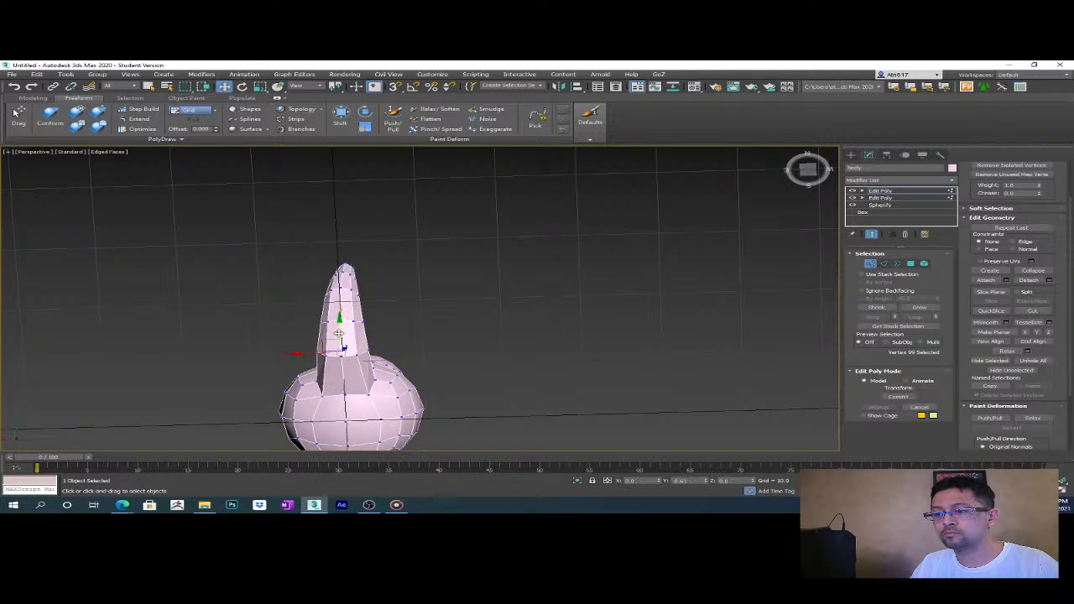
click(349, 396)
alt+middle_drag(349, 396, 333, 376)
scroll(354, 367, up, 2)
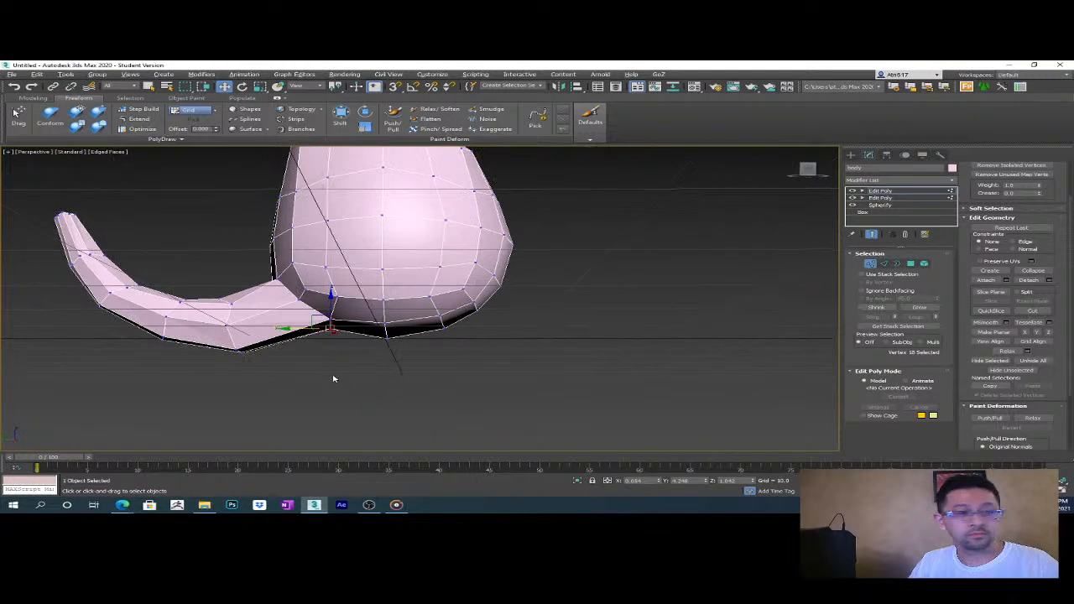
drag(329, 309, 333, 323)
key(ctrl+z)
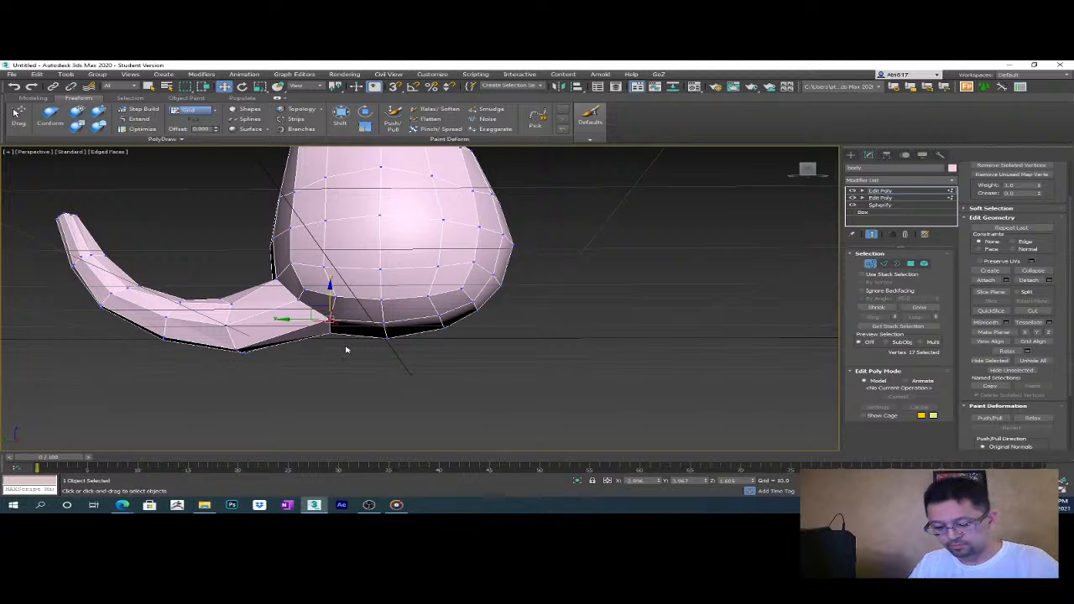
- In the Left view, select the two lower side vertices at the junction of tail and body and move them slightly
key(l)
scroll(341, 343, up, 10)
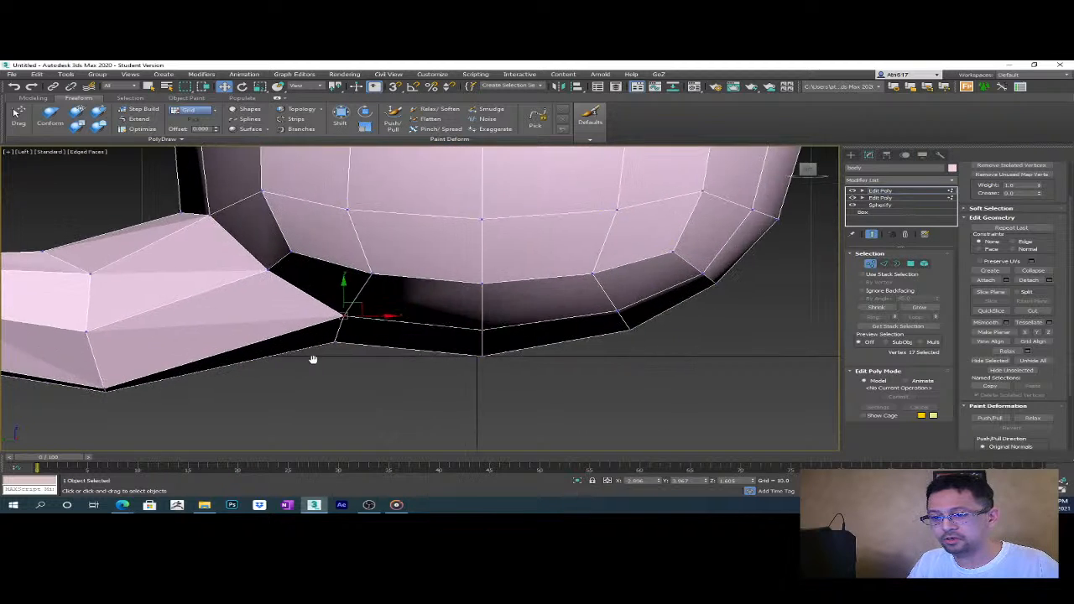
middle_drag(310, 360, 435, 396)
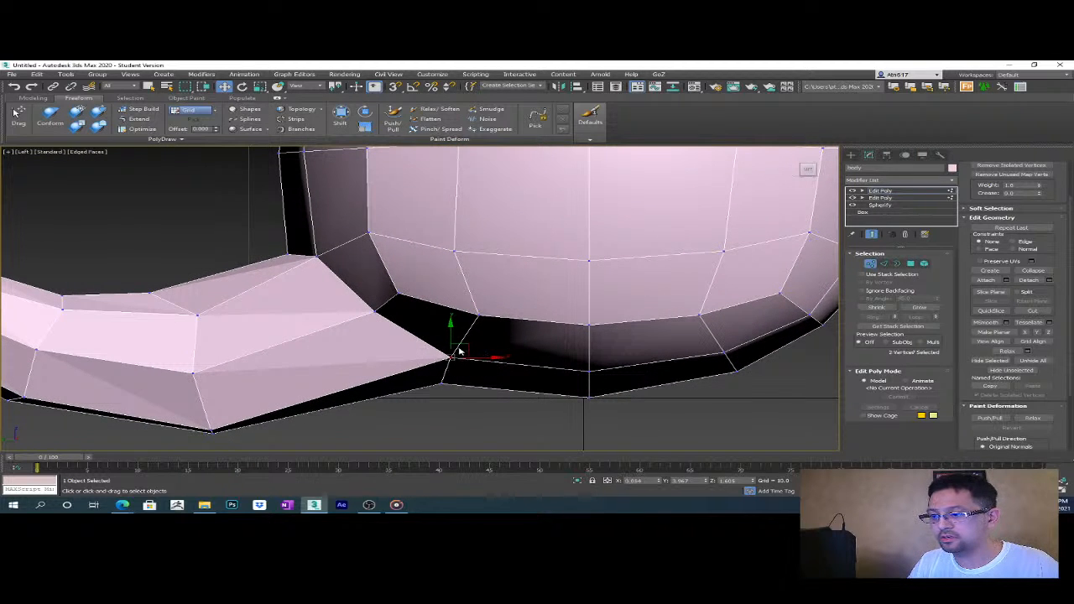
drag(424, 336, 457, 363)
middle_drag(299, 361, 394, 329)
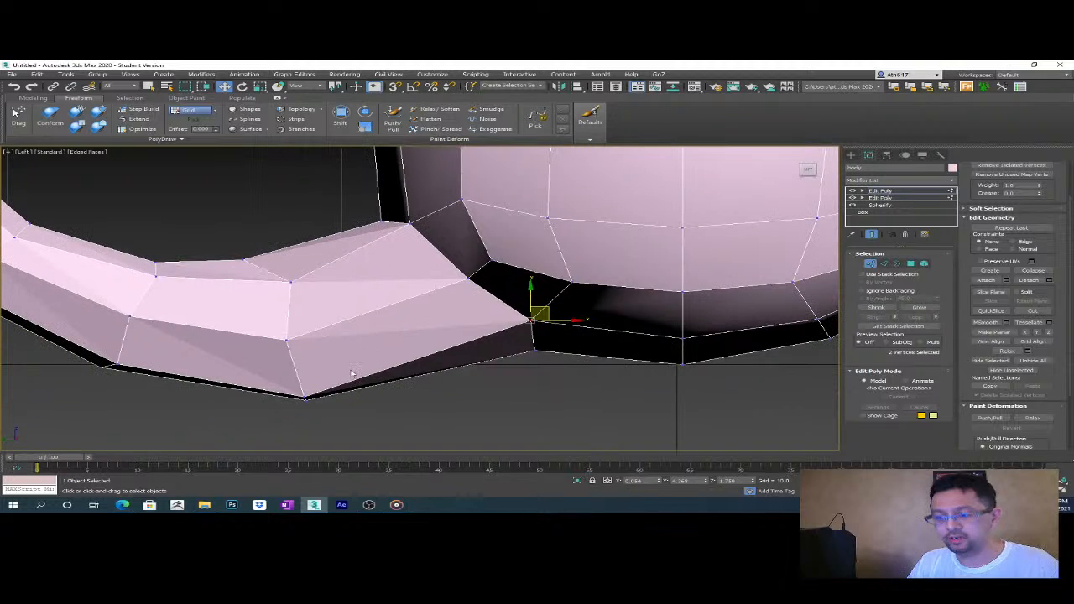
- Raise the lower side vertices at the tail's lowest bend and adjust the neighbouring pair toward the tip to round the underside
click(307, 397)
drag(319, 384, 323, 424)
click(296, 401)
drag(304, 401, 315, 384)
middle_drag(317, 384, 389, 385)
drag(191, 366, 186, 368)
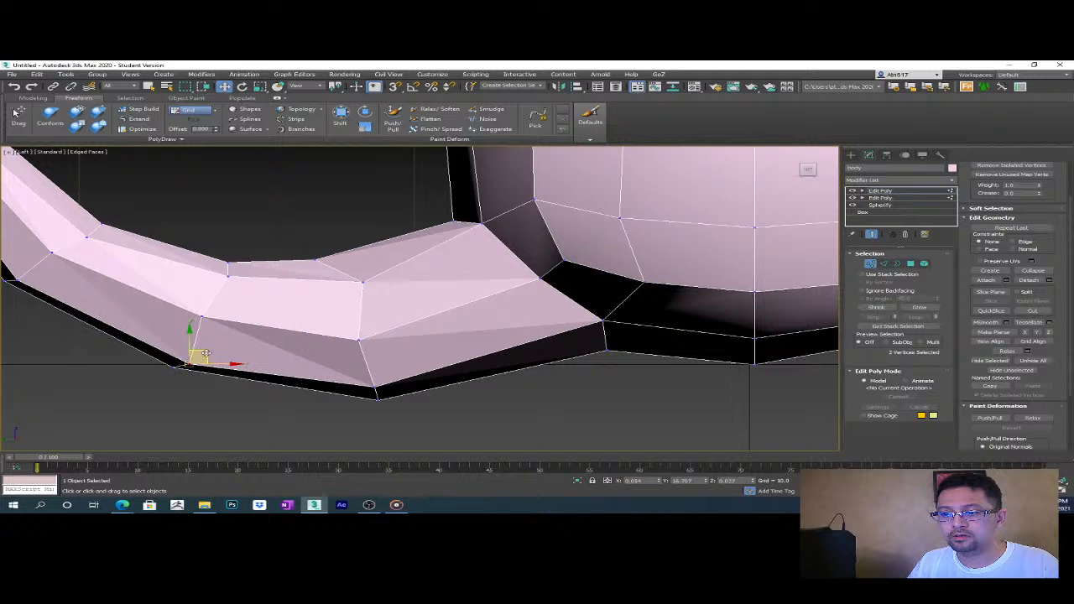
scroll(433, 408, down, 5)
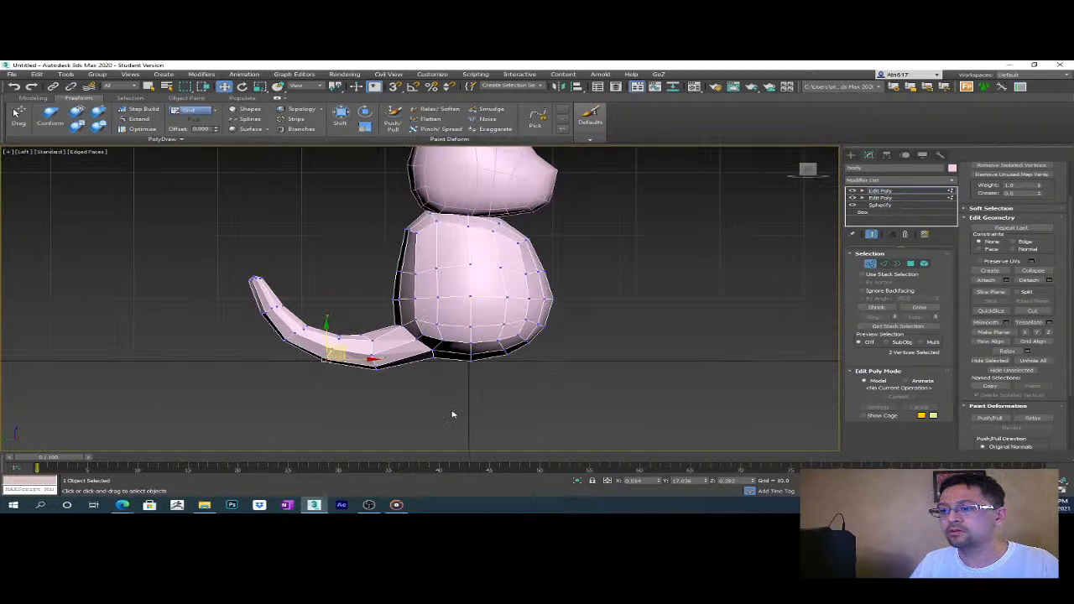
- Select the vertices around the upper back and shoulders of the body and scale them narrower across the width
alt+middle_drag(542, 355, 313, 204)
key(p)
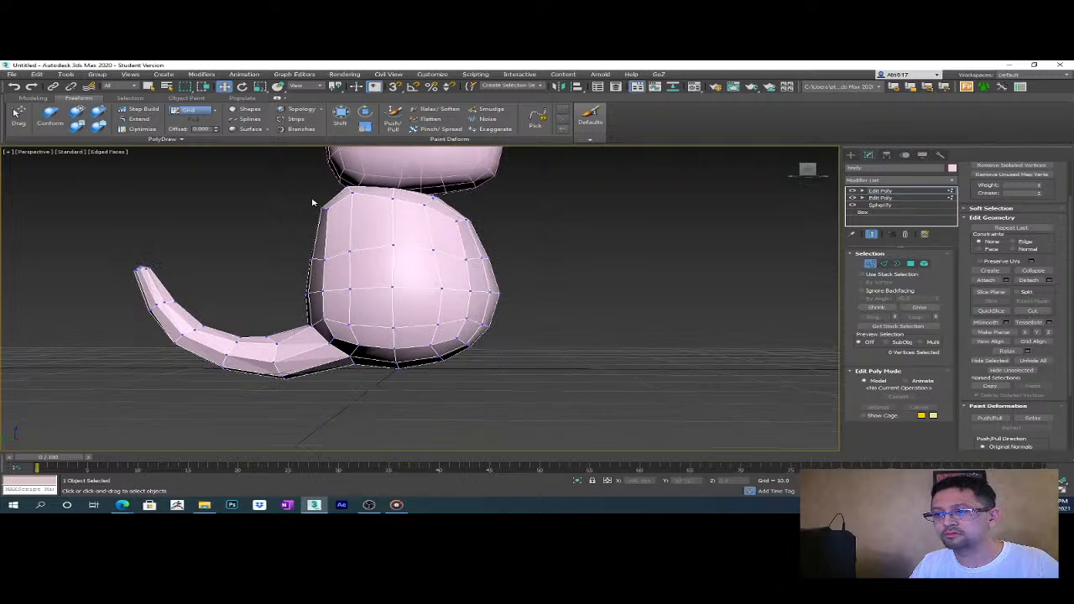
drag(361, 220, 360, 220)
alt+middle_drag(361, 220, 288, 201)
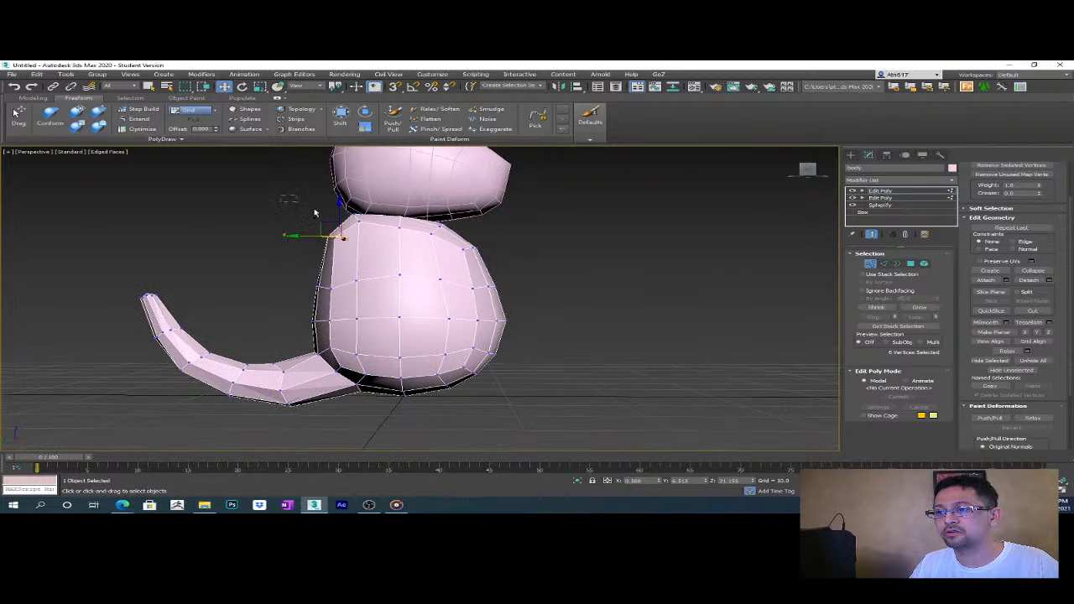
alt+middle_drag(376, 243, 430, 282)
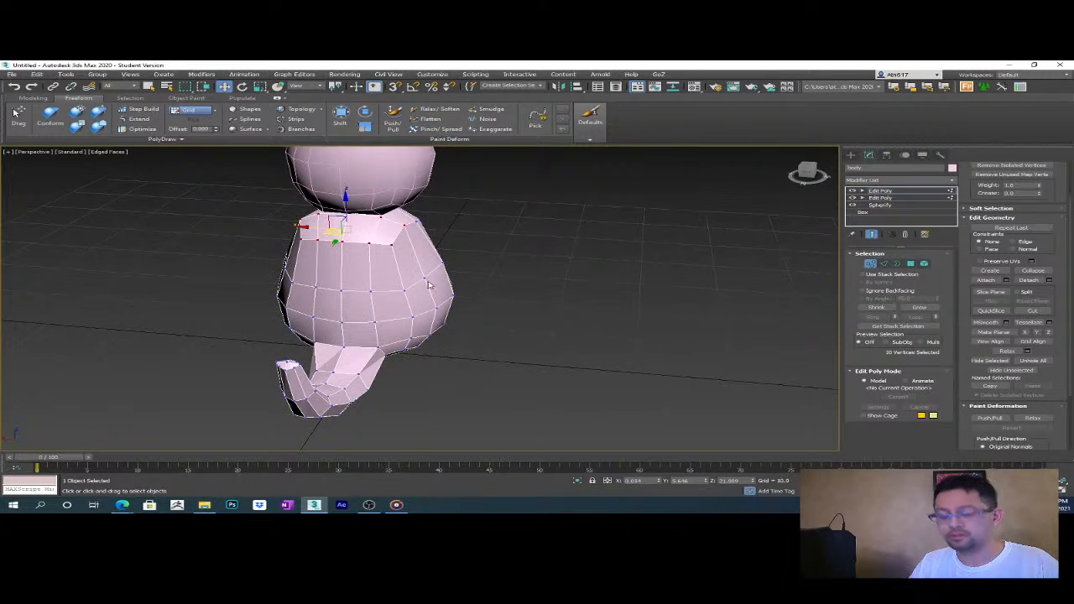
key(r)
drag(400, 230, 390, 232)
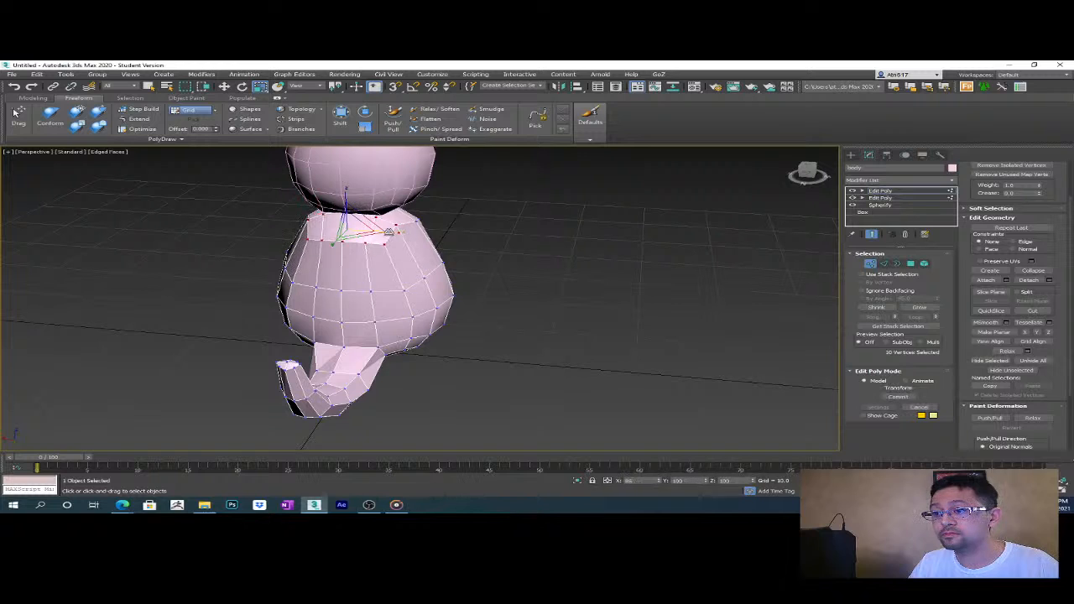
alt+middle_drag(386, 232, 380, 301)
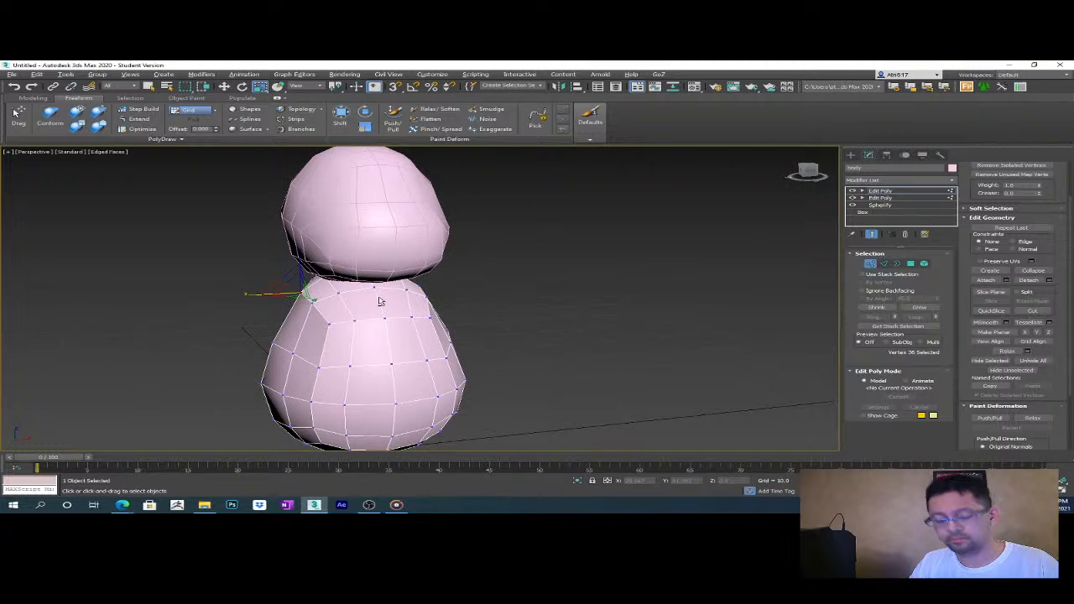
- Select the neck and shoulder vertices in the Front wireframe view and scale them slightly in width
key(f)
key(F3)
scroll(369, 298, up, 6)
drag(369, 298, 522, 336)
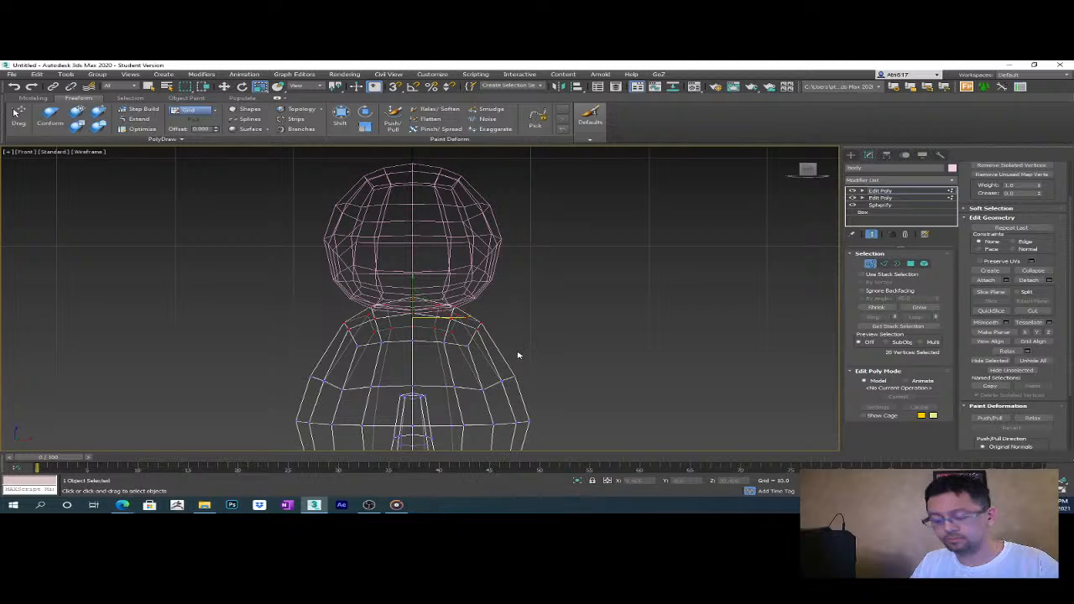
key(l)
scroll(420, 319, down, 3)
scroll(362, 339, up, 2)
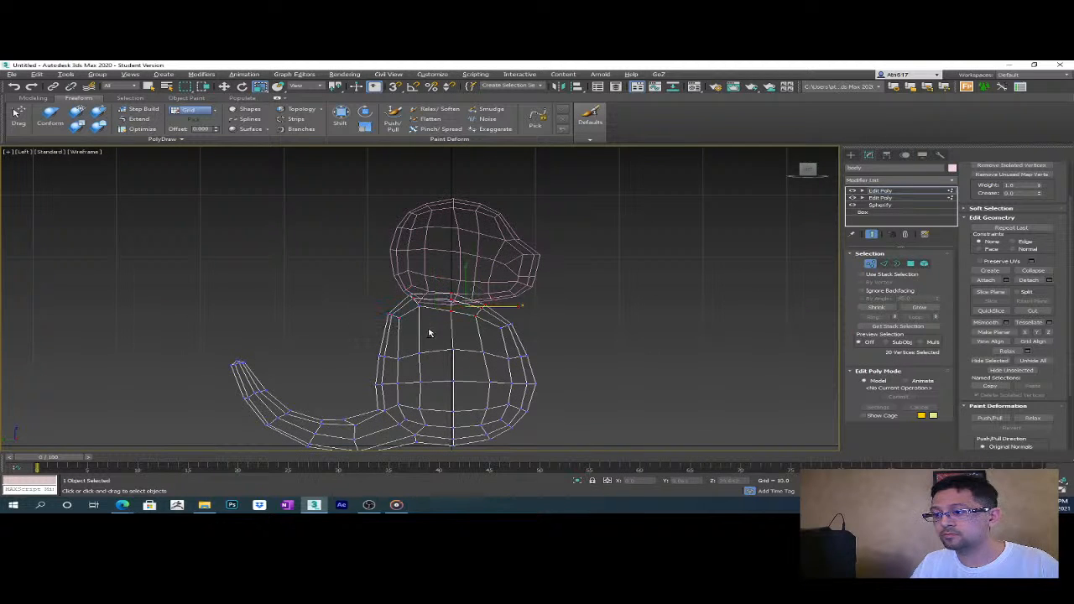
key(f)
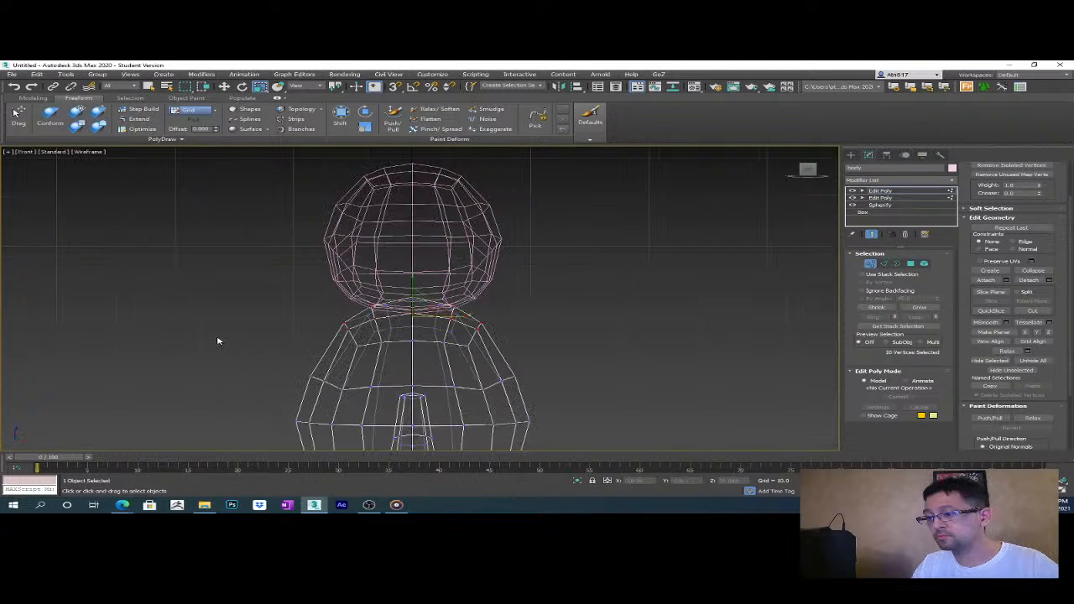
drag(467, 314, 467, 311)
click(503, 319)
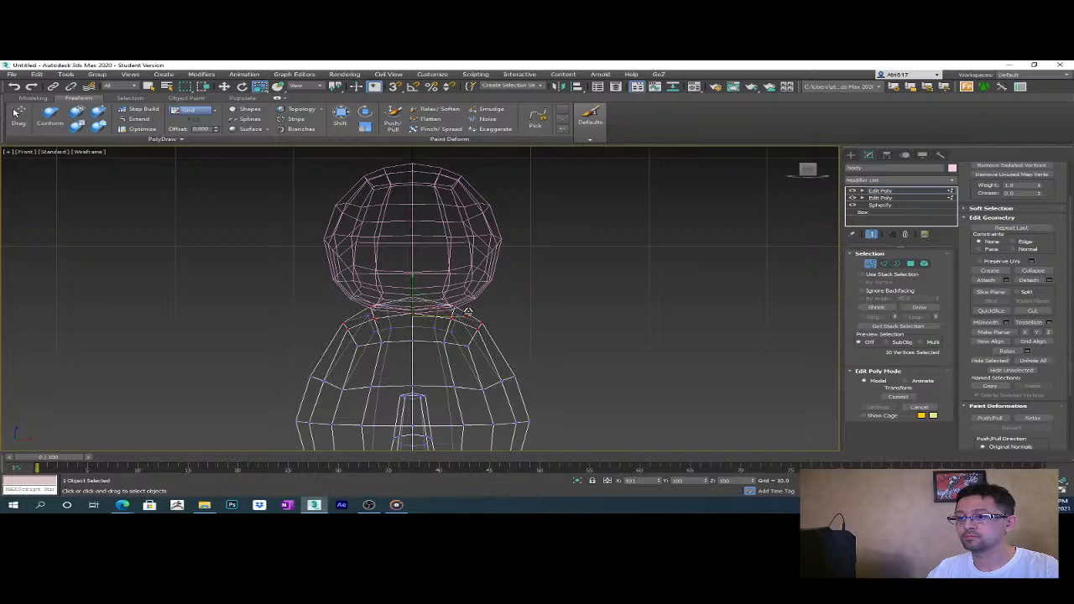
- Examine the shaded body, head and tail proportions from the side, front and back
key(p)
key(F3)
alt+middle_drag(561, 353, 456, 352)
scroll(456, 353, down, 3)
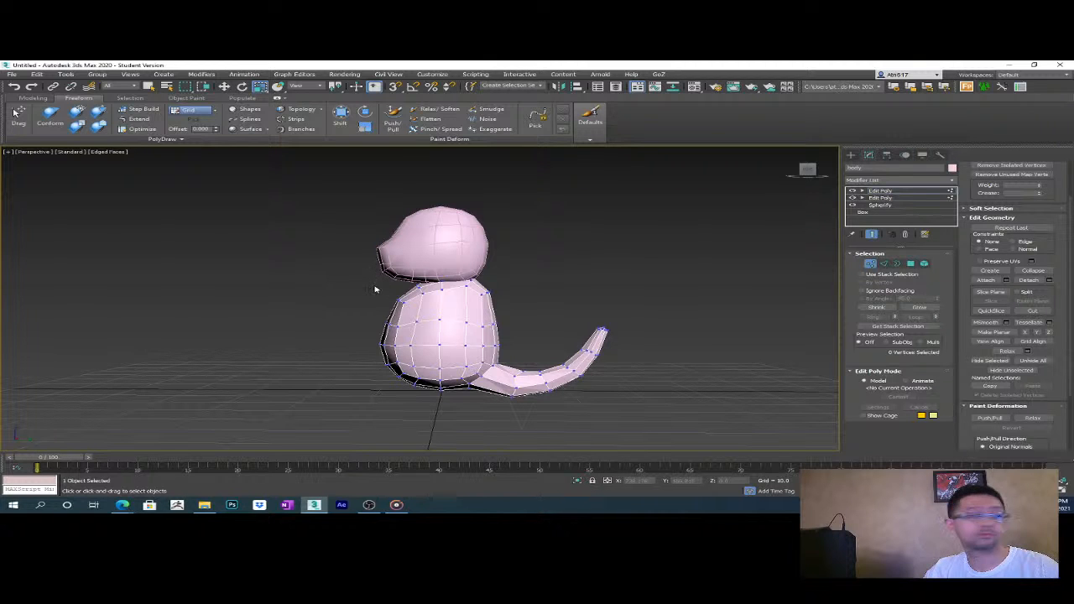
alt+middle_drag(380, 302, 513, 316)
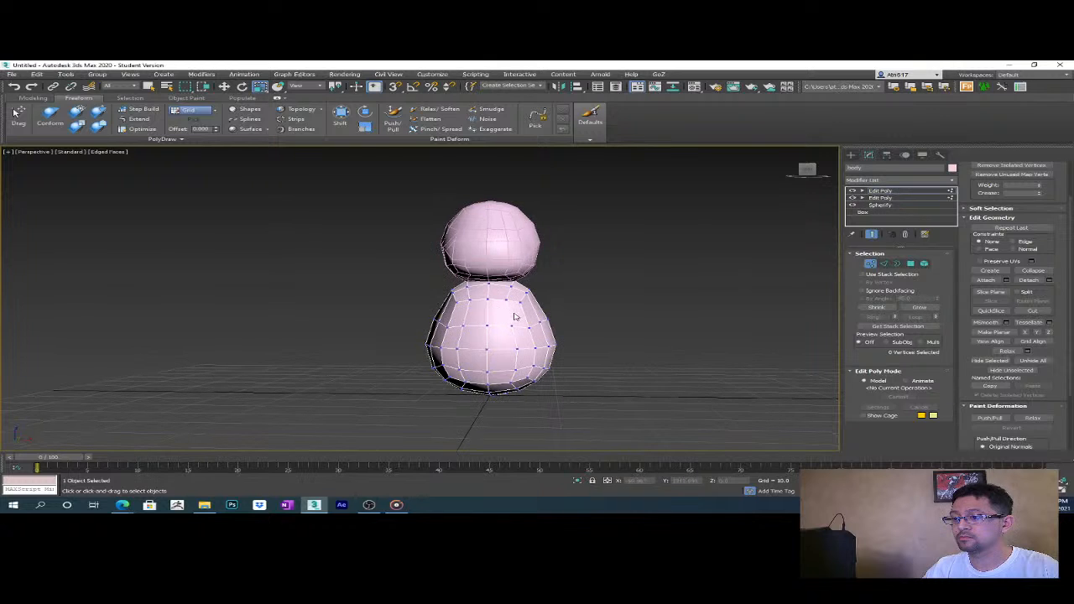
click(521, 304)
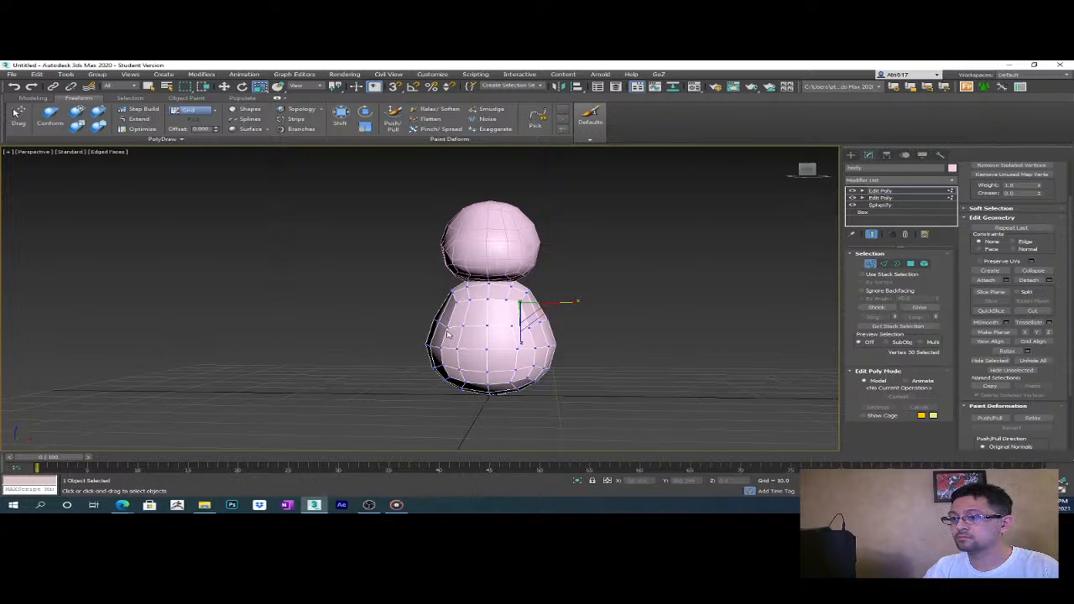
alt+middle_drag(544, 356, 428, 394)
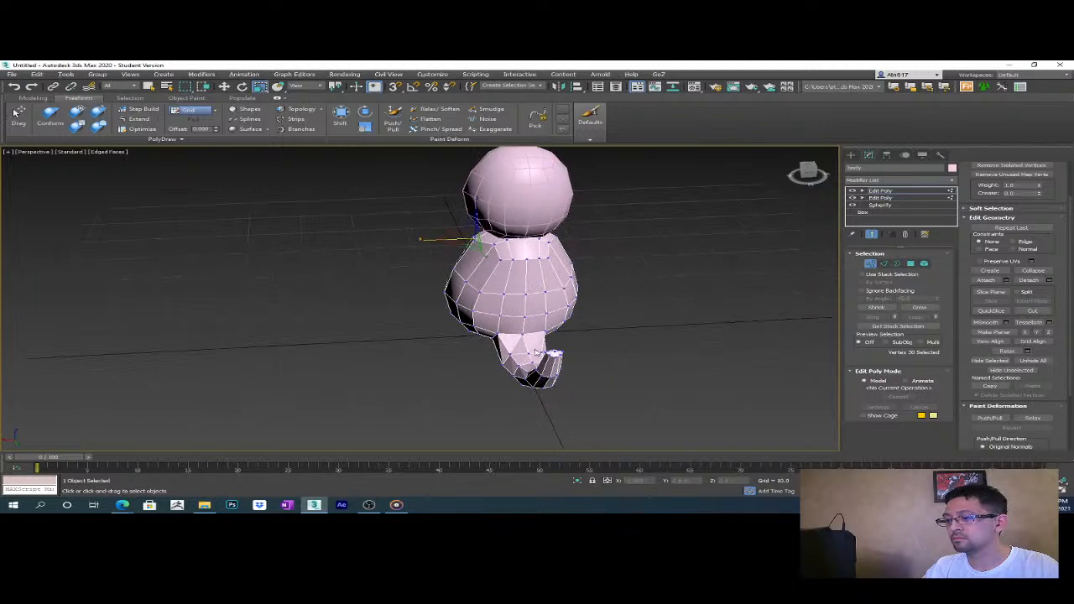
- Set the Edge constraint and scale the two upper corner vertices of the tail's base closer together
scroll(532, 339, up, 5)
click(569, 332)
ctrl+click(463, 336)
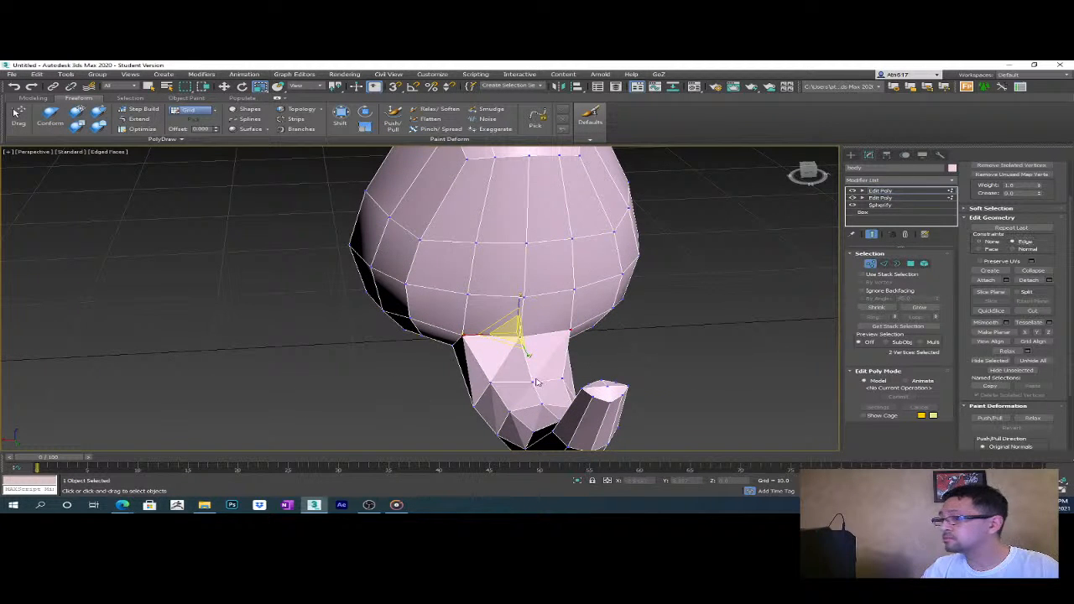
drag(456, 343, 479, 334)
alt+middle_drag(478, 334, 594, 379)
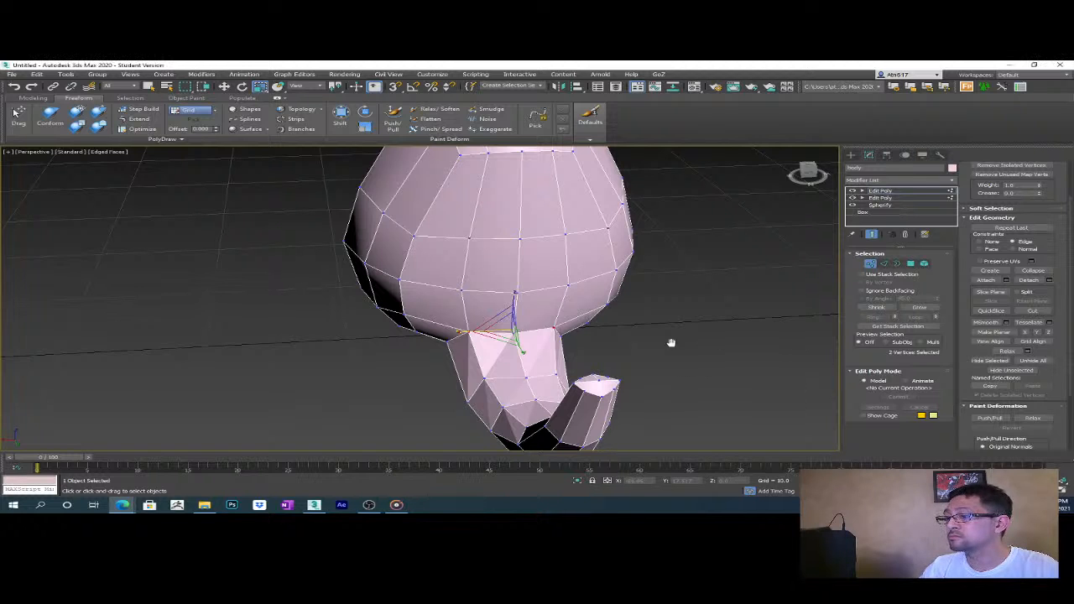
- Leave vertex editing on the body and save the scene as Charmander in the desktop's Charmander folder
alt+middle_drag(683, 348, 656, 346)
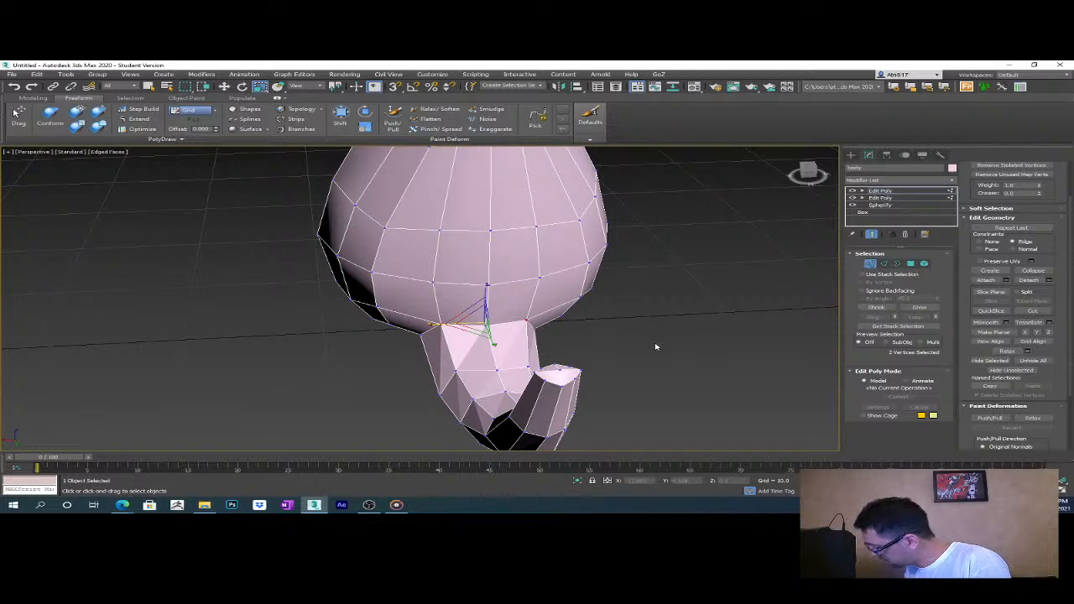
scroll(600, 318, down, 5)
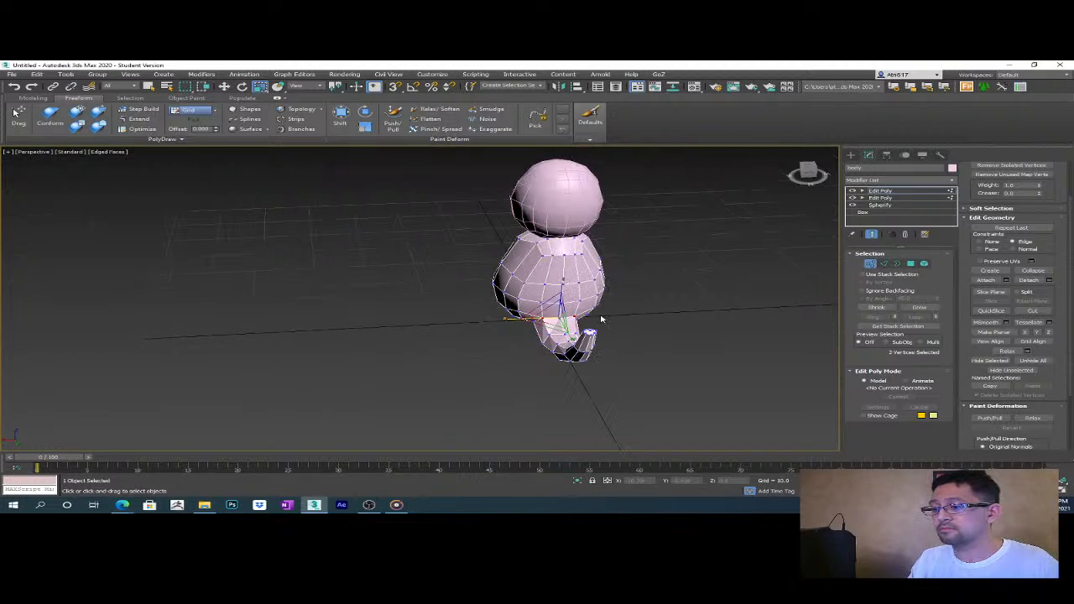
alt+middle_drag(611, 326, 771, 301)
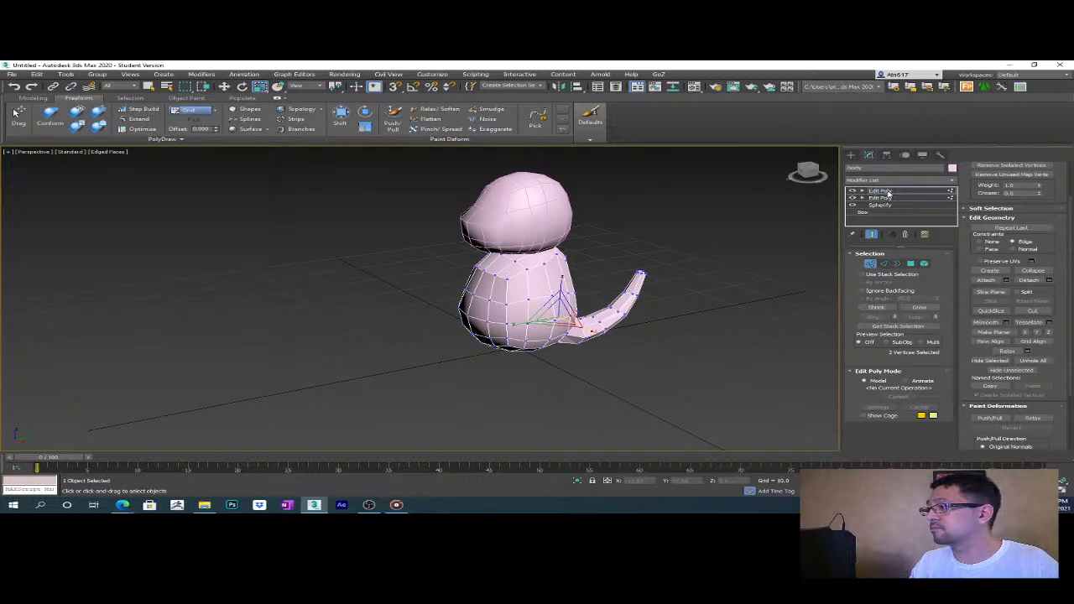
click(883, 191)
click(13, 75)
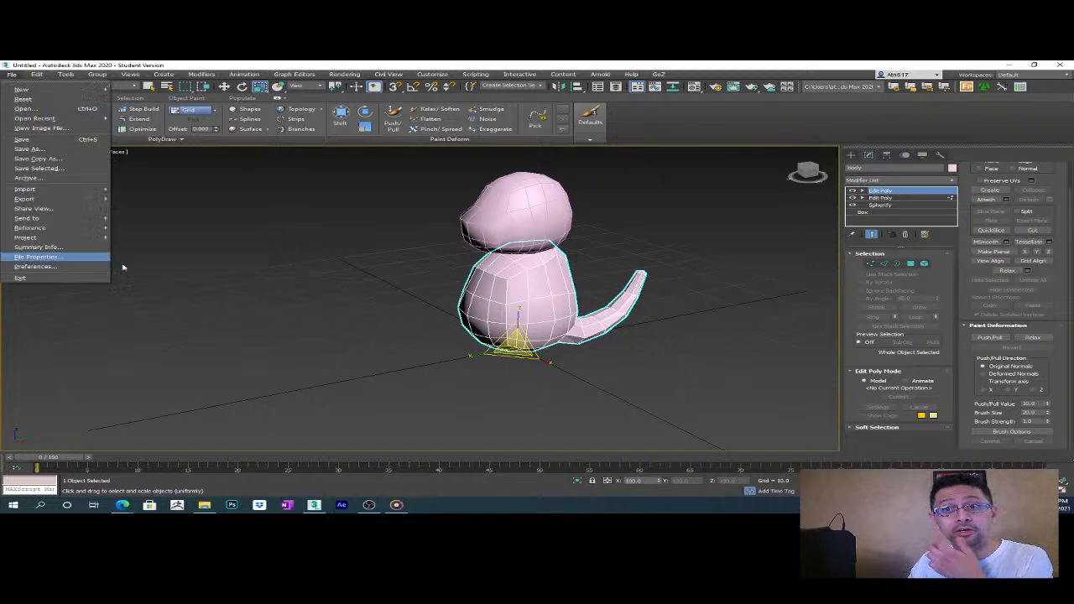
click(106, 151)
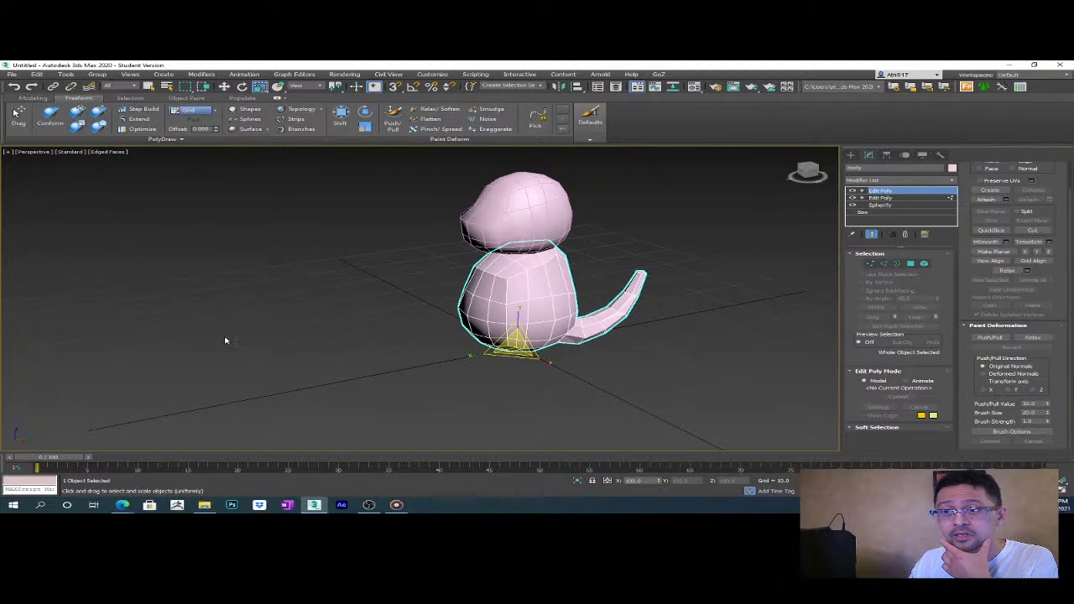
click(33, 127)
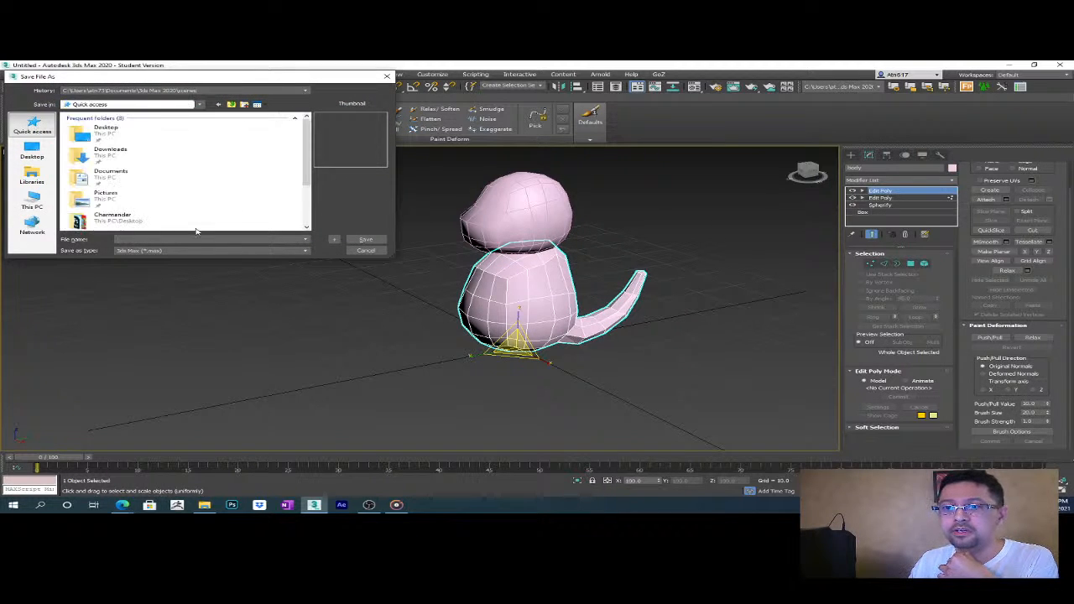
scroll(159, 206, down, 3)
double_click(107, 148)
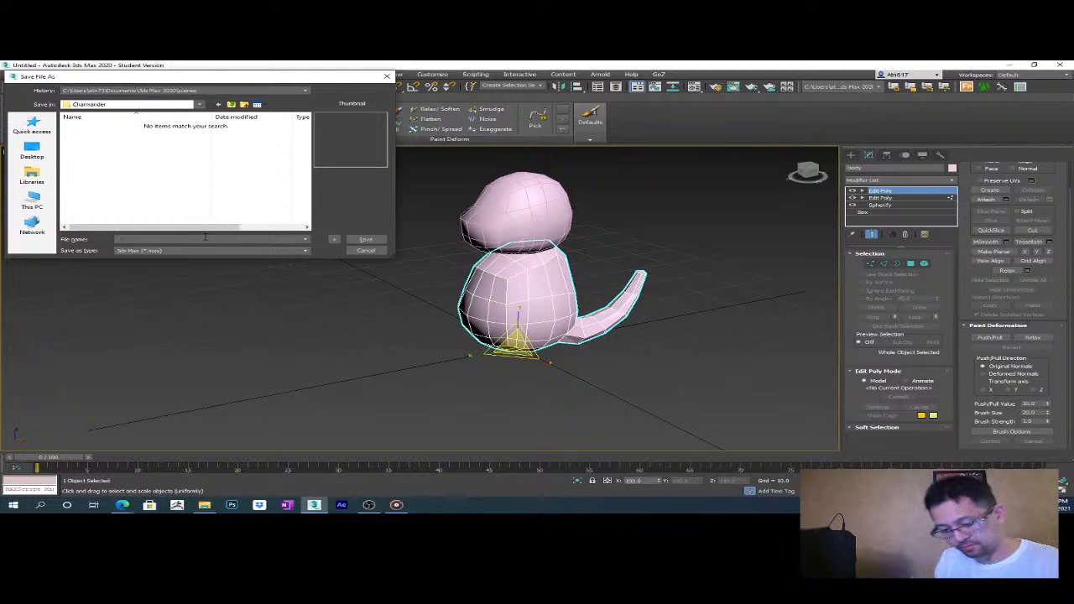
text(Charma)
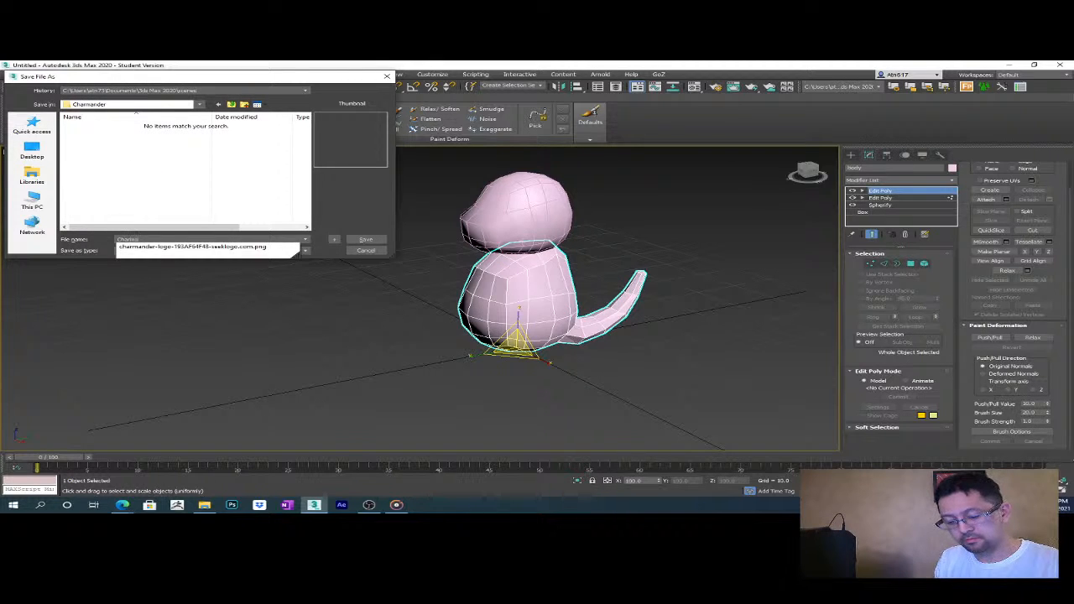
text(nder)
key(BackSpace)
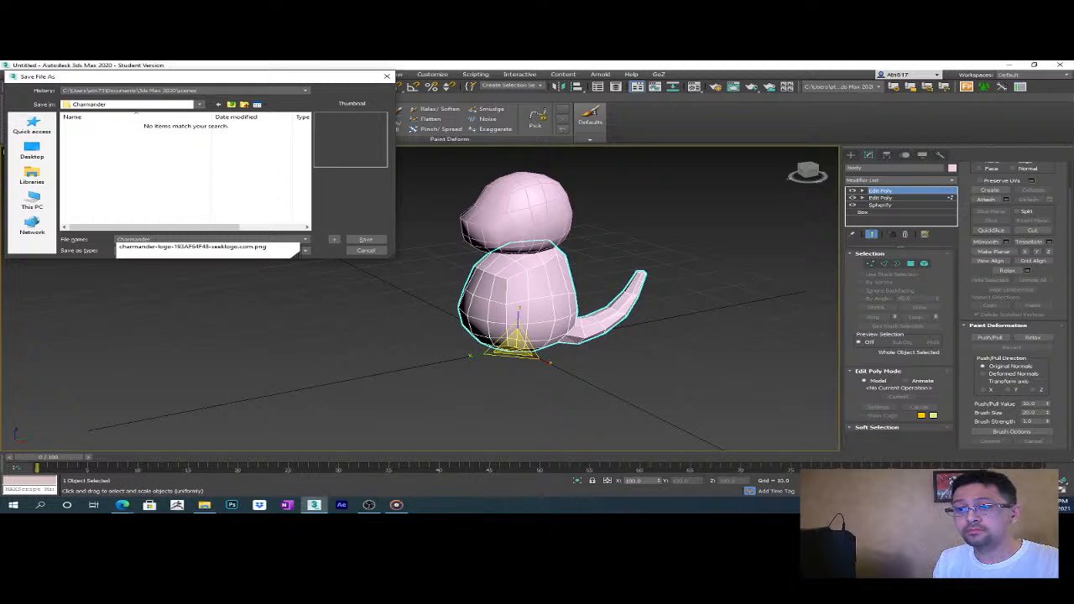
key(Return)
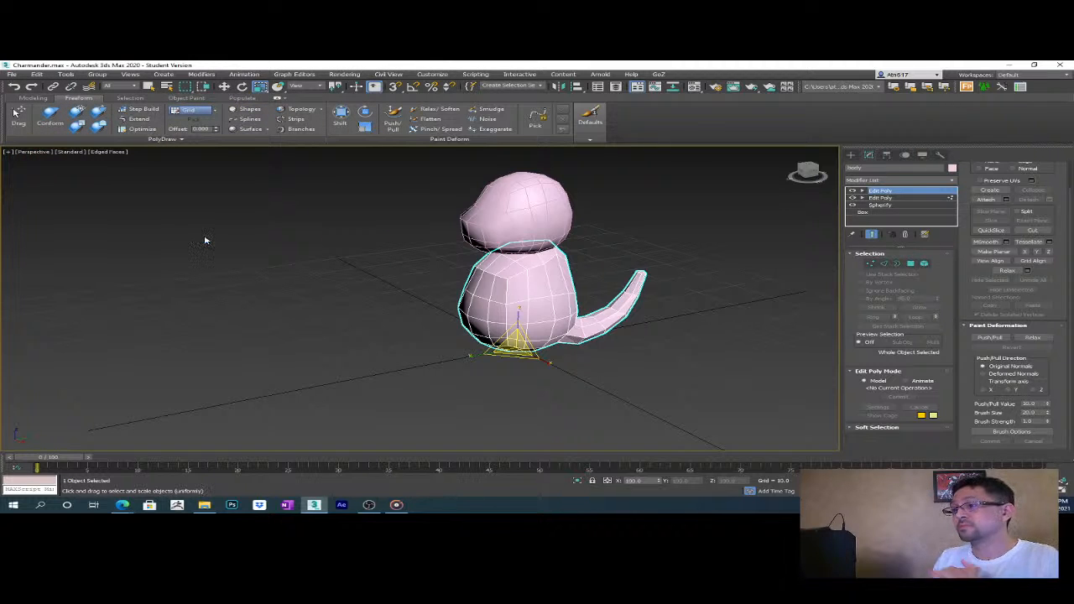
- Examine the tail's junction with the body and the body's underside from several angles
alt+middle_drag(559, 292, 525, 364)
scroll(504, 384, up, 5)
scroll(575, 332, down, 5)
scroll(510, 355, up, 5)
scroll(525, 364, up, 3)
alt+middle_drag(520, 314, 599, 375)
scroll(491, 354, down, 4)
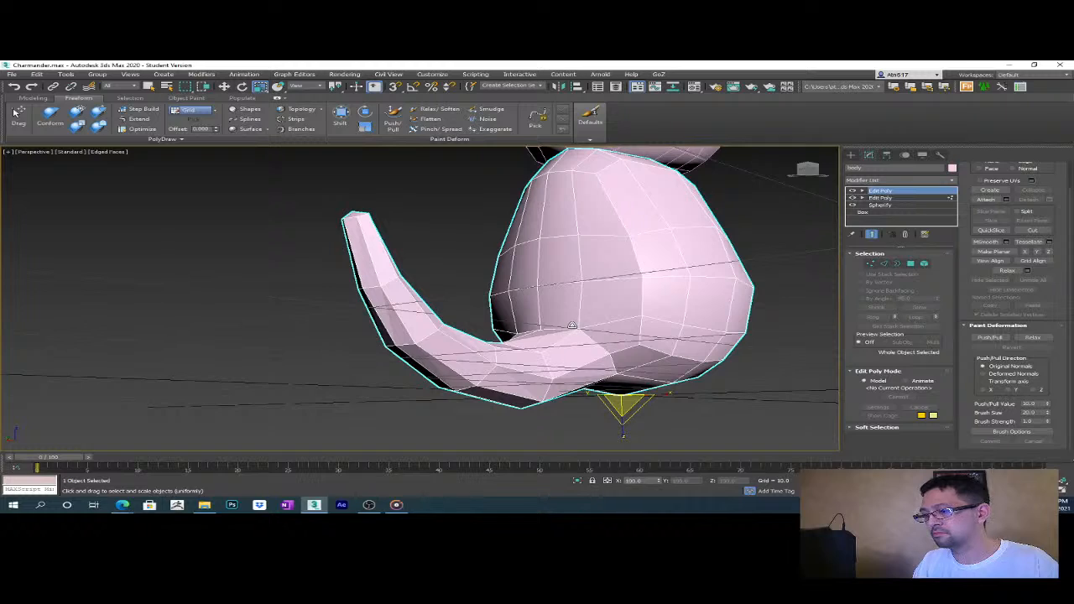
alt+middle_drag(566, 332, 545, 346)
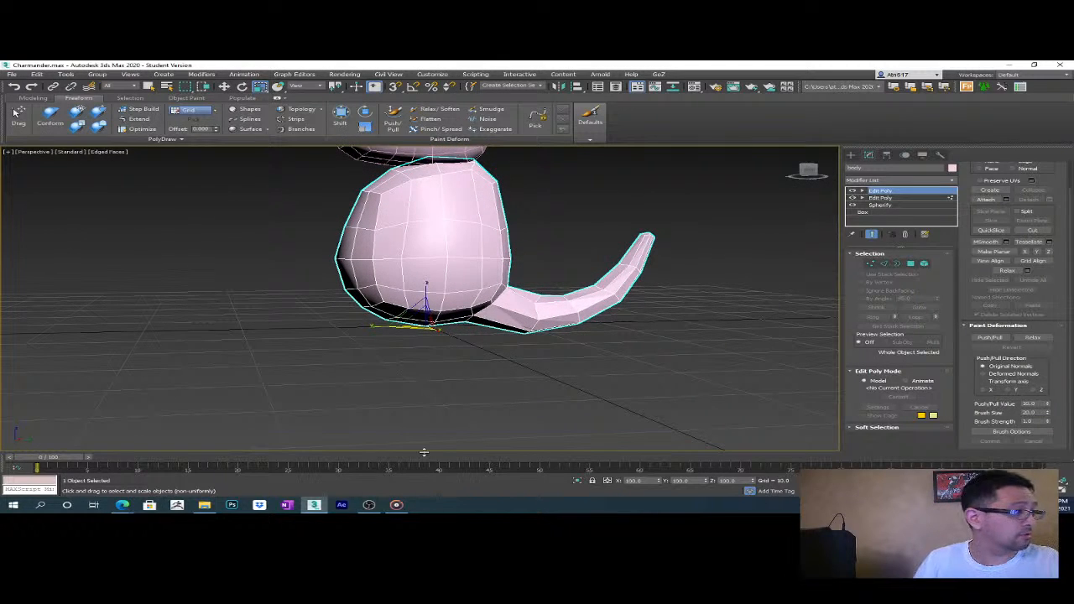
alt+middle_drag(429, 351, 455, 363)
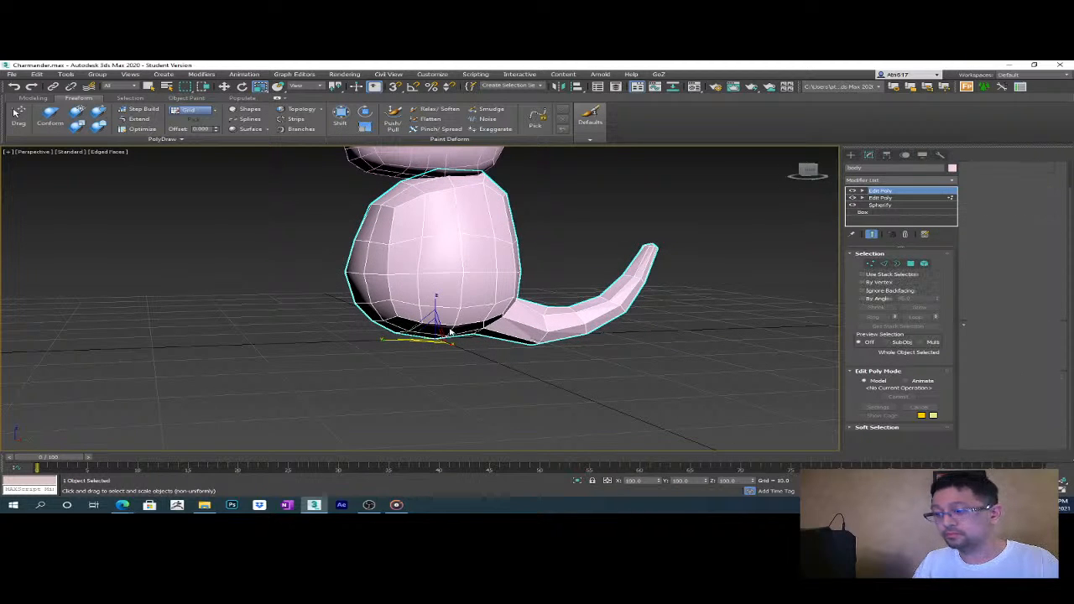
key(4)
click(438, 329)
ctrl+click(458, 330)
ctrl+click(408, 326)
ctrl+click(436, 326)
alt+middle_drag(444, 352, 550, 370)
ctrl+click(373, 329)
ctrl+click(395, 345)
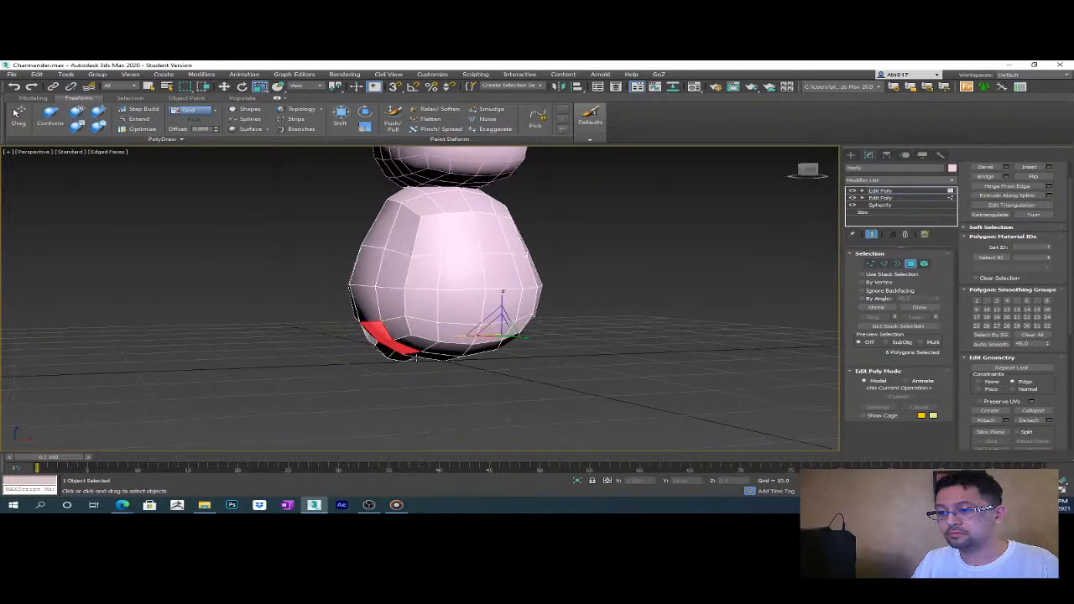
alt+middle_drag(394, 345, 470, 344)
ctrl+click(392, 330)
ctrl+click(391, 345)
alt+middle_drag(391, 345, 470, 382)
click(870, 264)
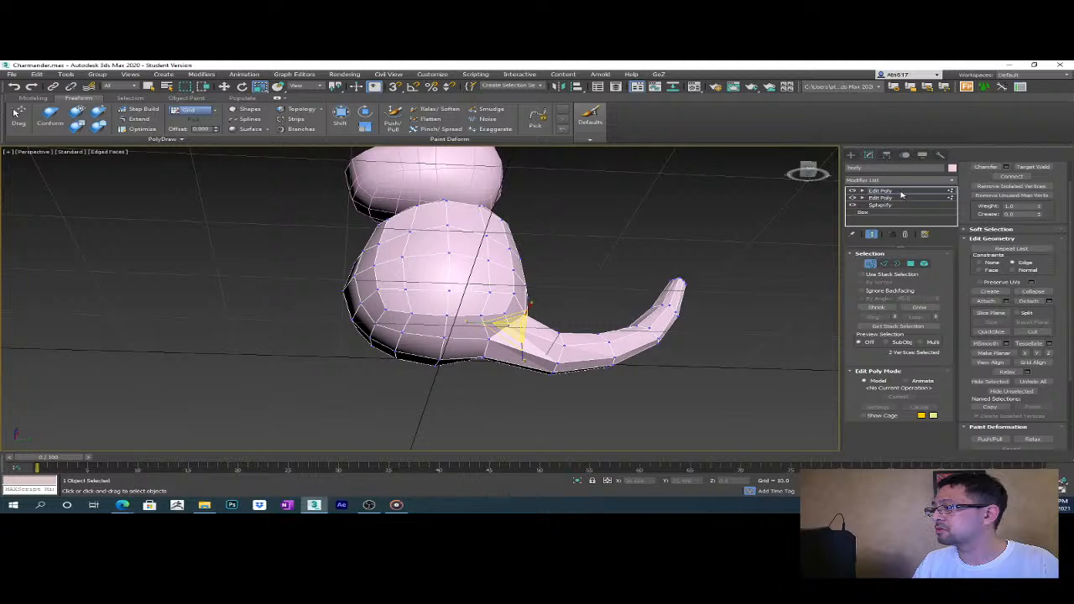
- Add a Symmetry modifier to the body and return to the vertex level of the Edit Poly directly beneath it
click(901, 192)
click(931, 180)
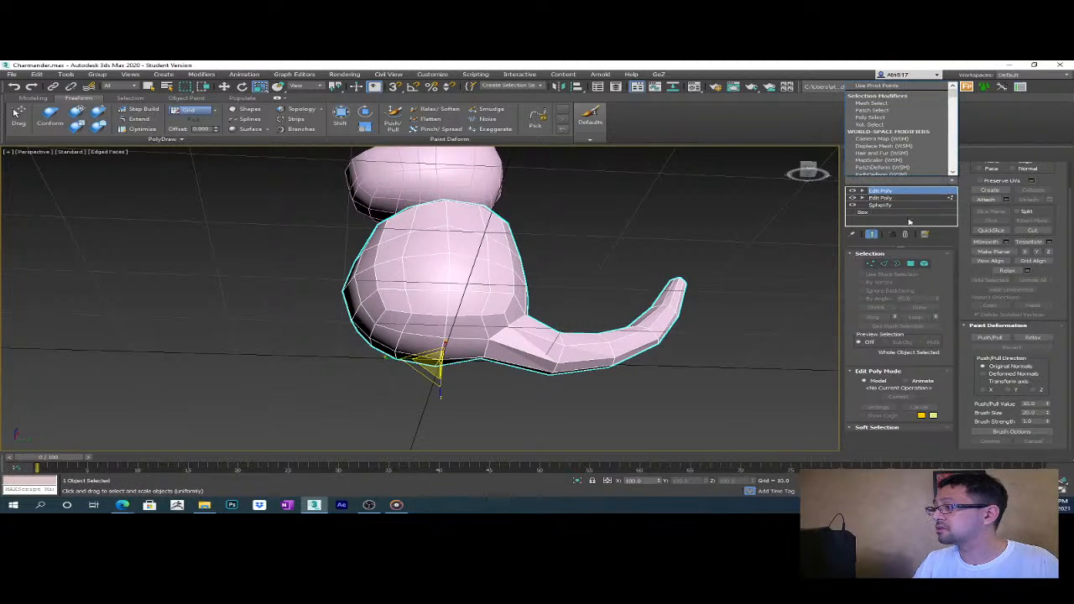
click(928, 180)
click(928, 180)
scroll(892, 420, down, 3)
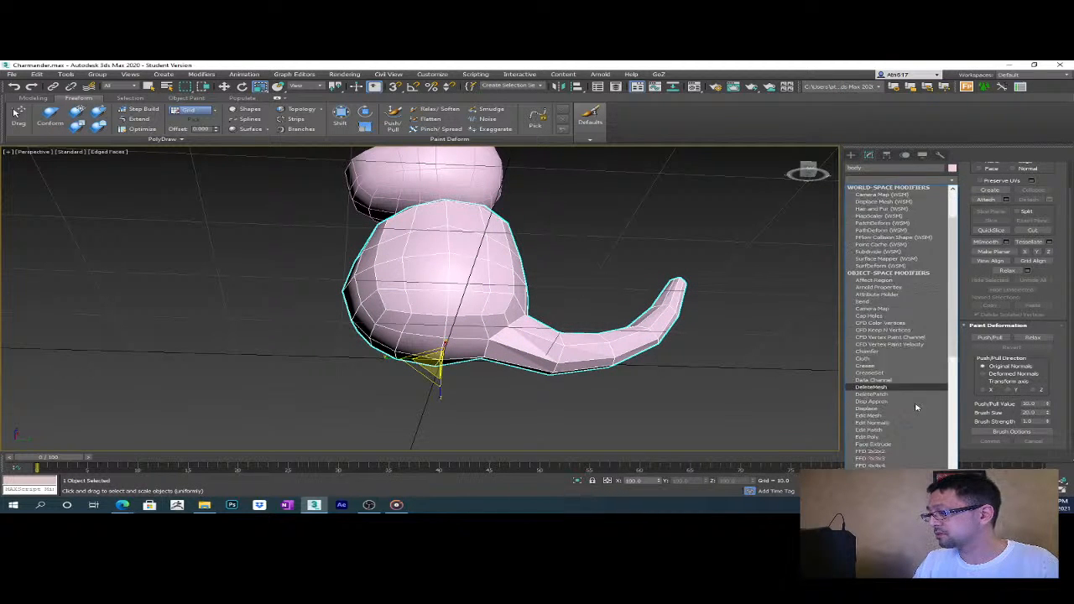
scroll(891, 451, down, 8)
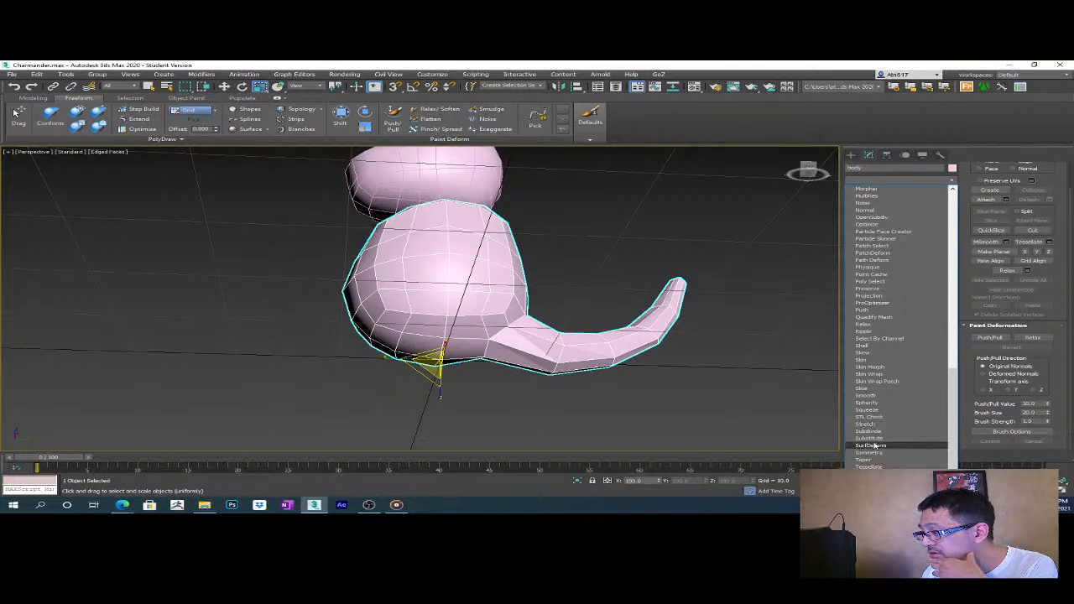
click(877, 454)
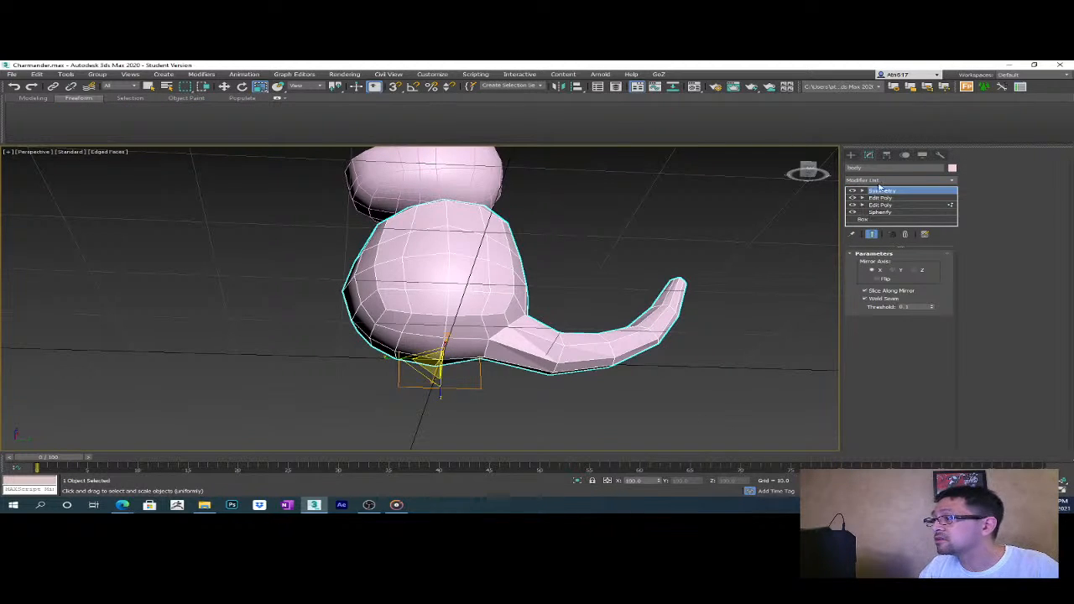
alt+middle_drag(538, 334, 646, 369)
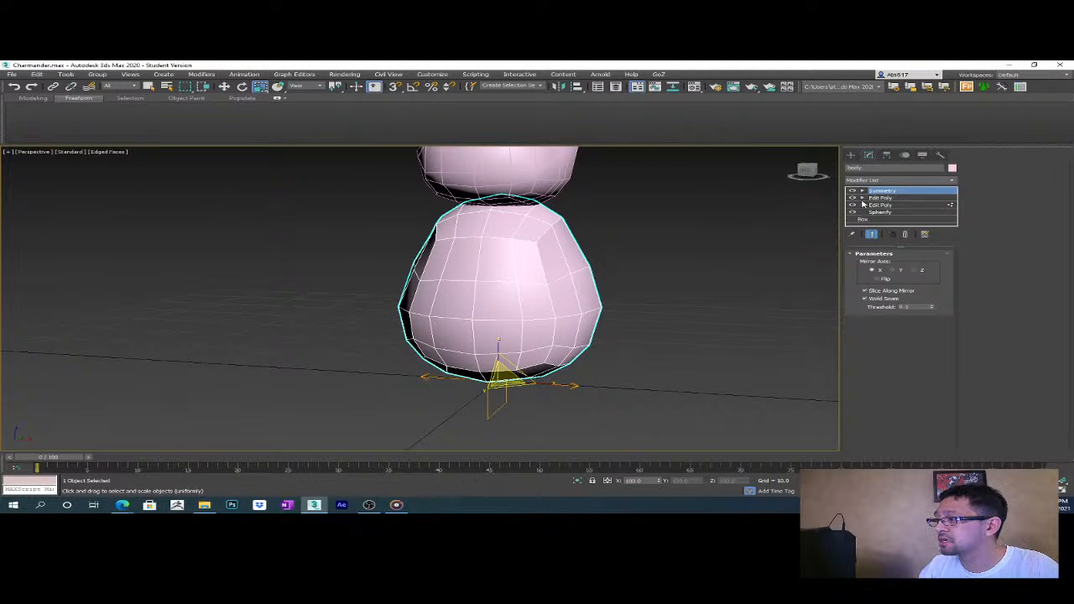
click(863, 198)
click(884, 206)
- Try moving a single vertex on the body's side outward, and undo the move
alt+middle_drag(599, 372, 612, 322)
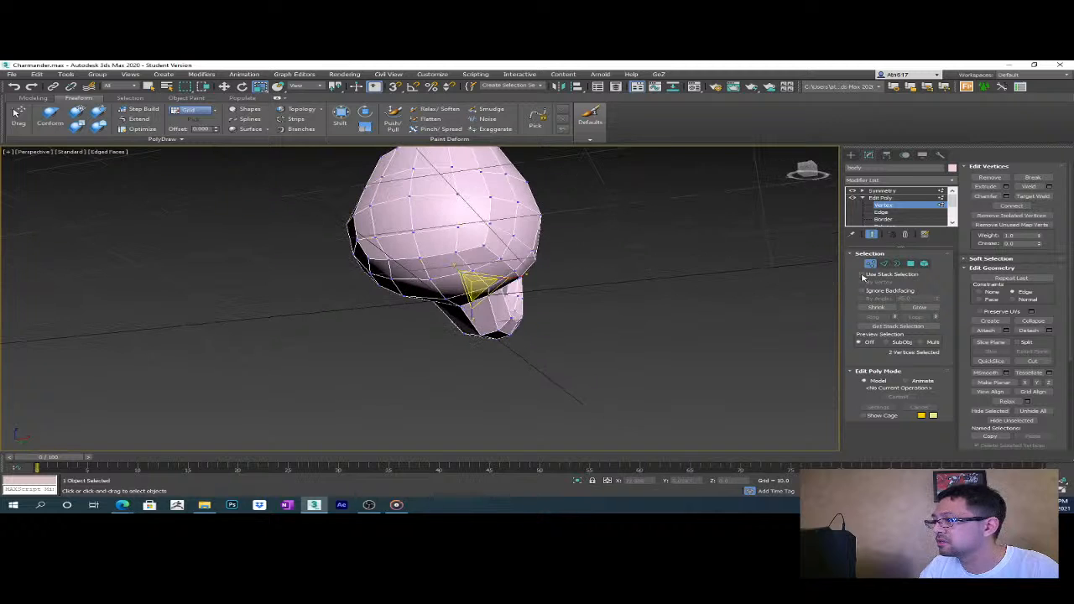
drag(483, 324, 506, 277)
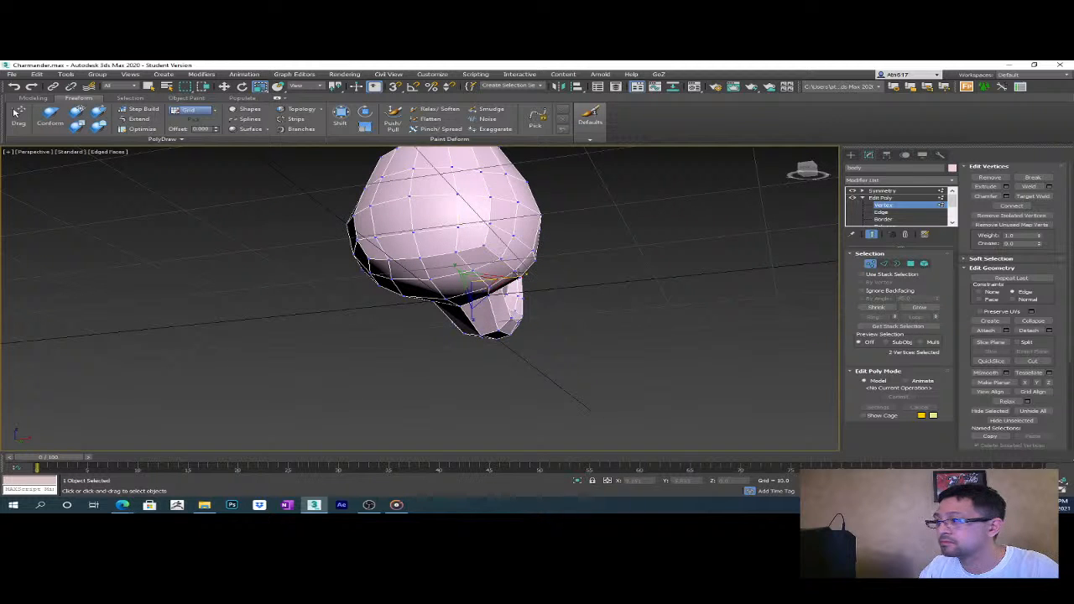
click(532, 295)
alt+middle_drag(532, 294, 537, 338)
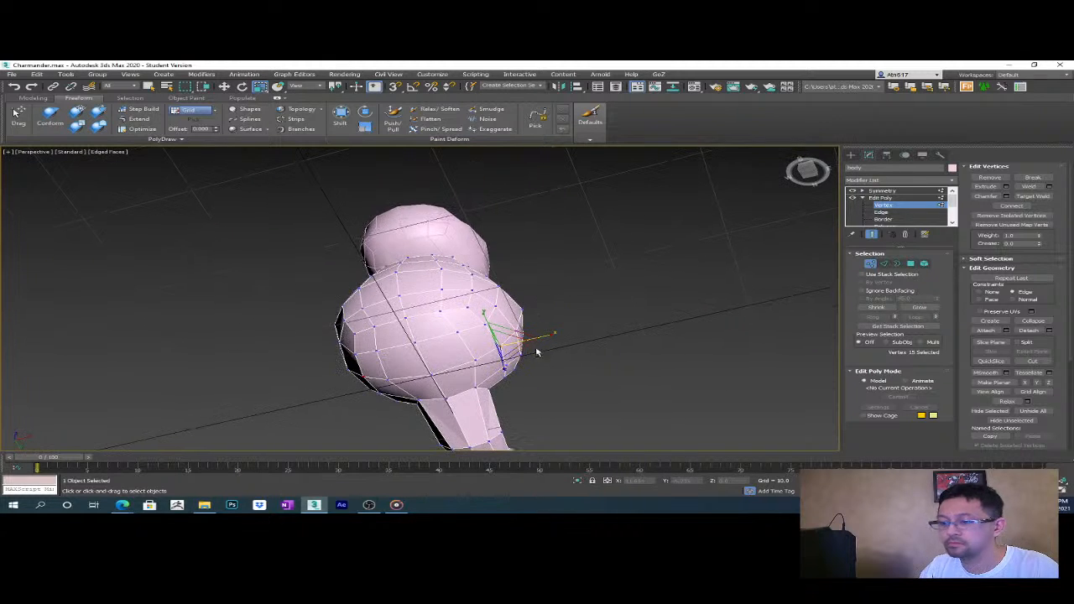
key(w)
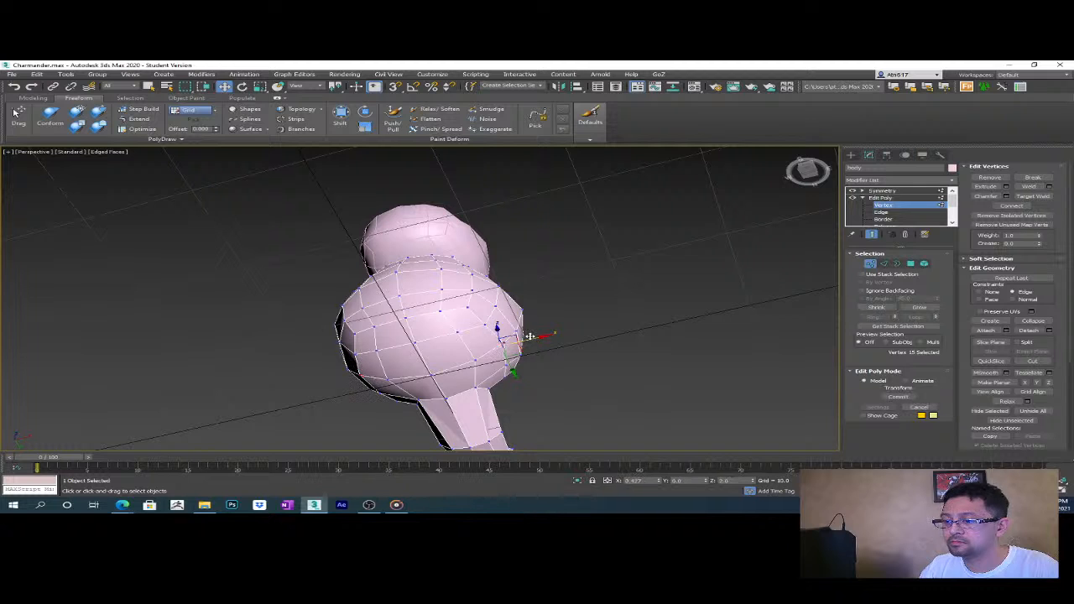
drag(532, 335, 543, 345)
key(ctrl+z)
- Adjust the vertices on the body's lower side, sliding them toward the tail with the Edge constraint
alt+middle_drag(601, 381, 385, 313)
click(431, 317)
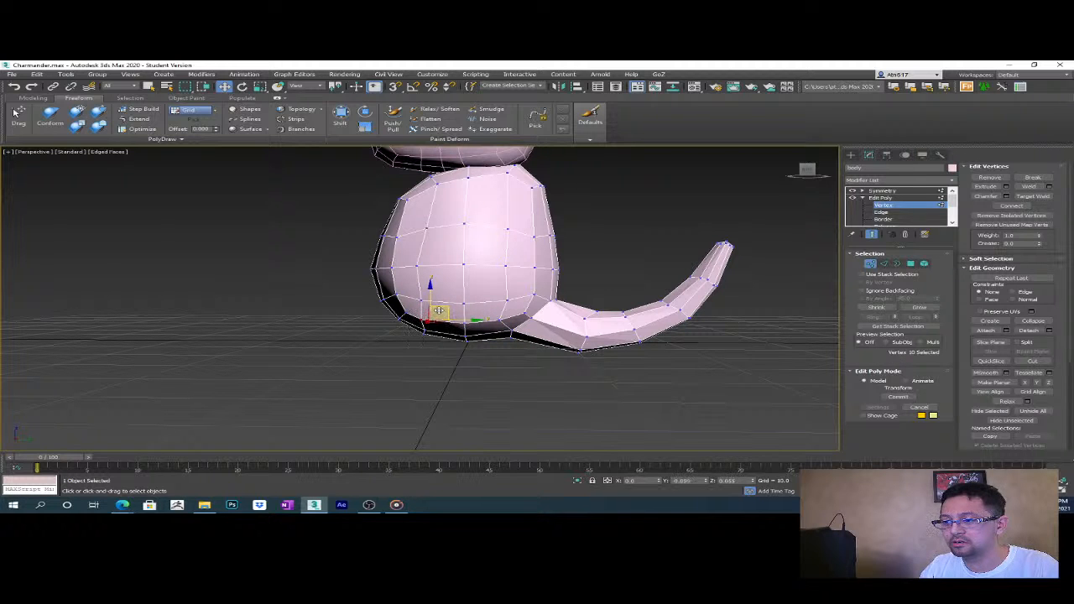
drag(438, 311, 413, 268)
click(414, 265)
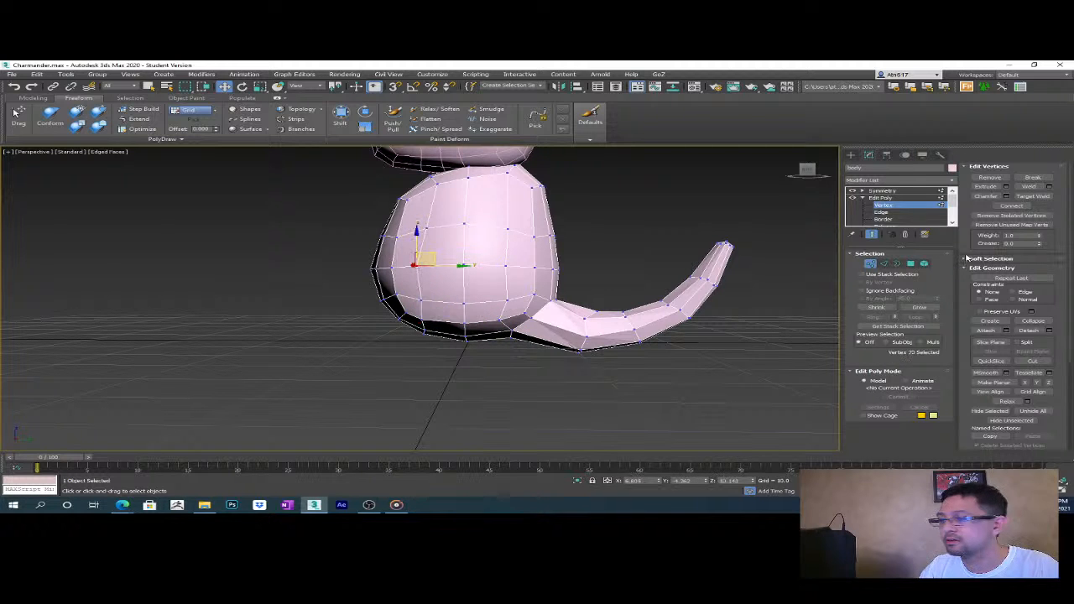
drag(454, 268, 494, 268)
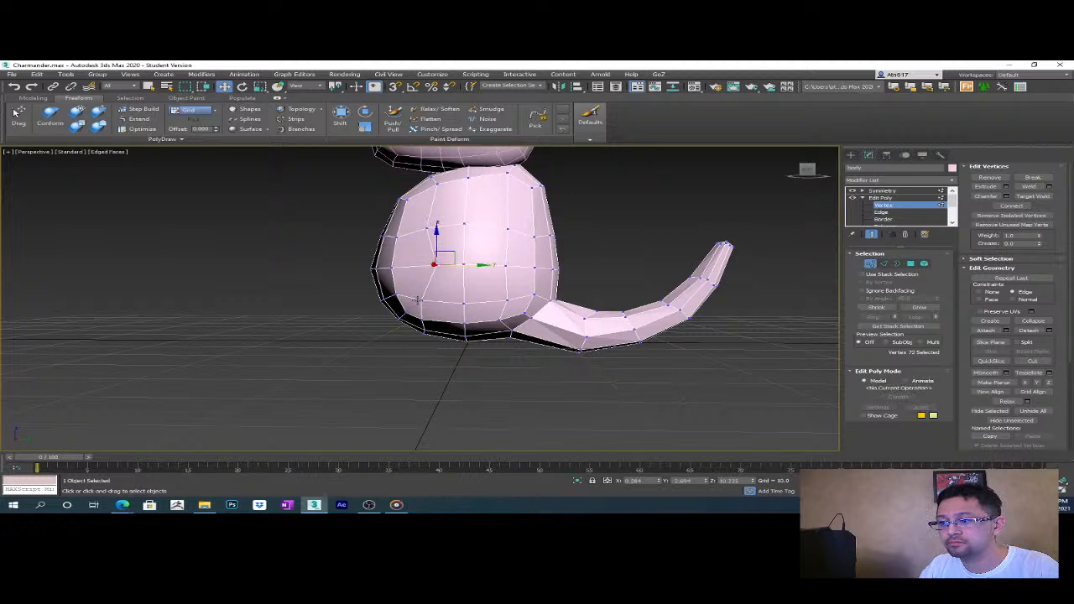
scroll(428, 227, down, 5)
drag(470, 293, 491, 294)
- Select the column of three vertices on the front side of the body and slide them along their edges
alt+middle_drag(491, 295, 514, 334)
drag(423, 336, 419, 275)
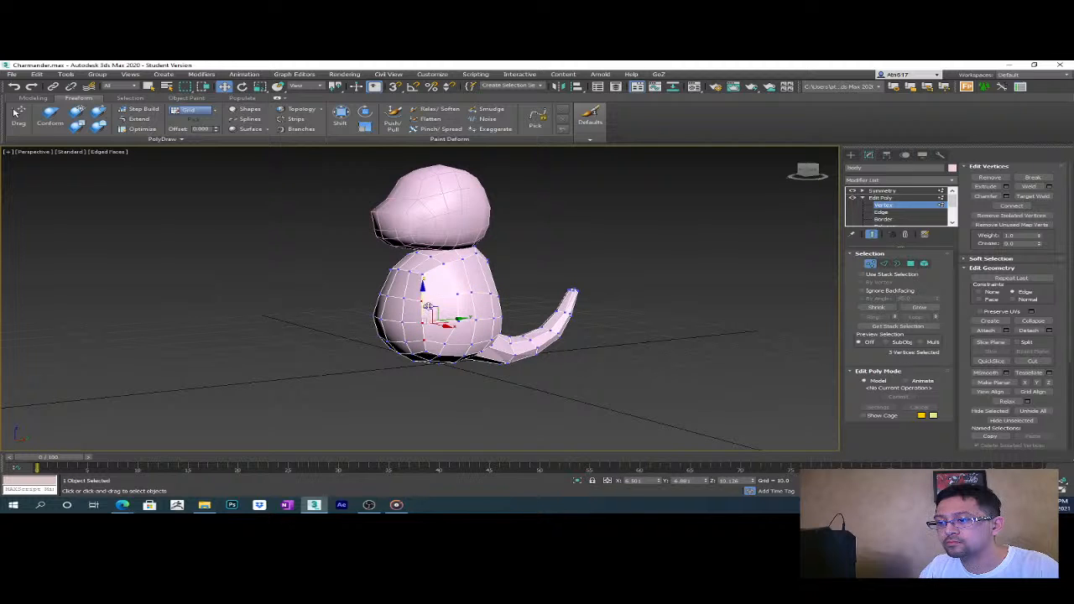
drag(418, 322, 465, 336)
- Slide the single vertex at the front of the shoulder along its edge, just below the head
alt+middle_drag(453, 362, 437, 266)
double_click(417, 277)
drag(437, 260, 437, 276)
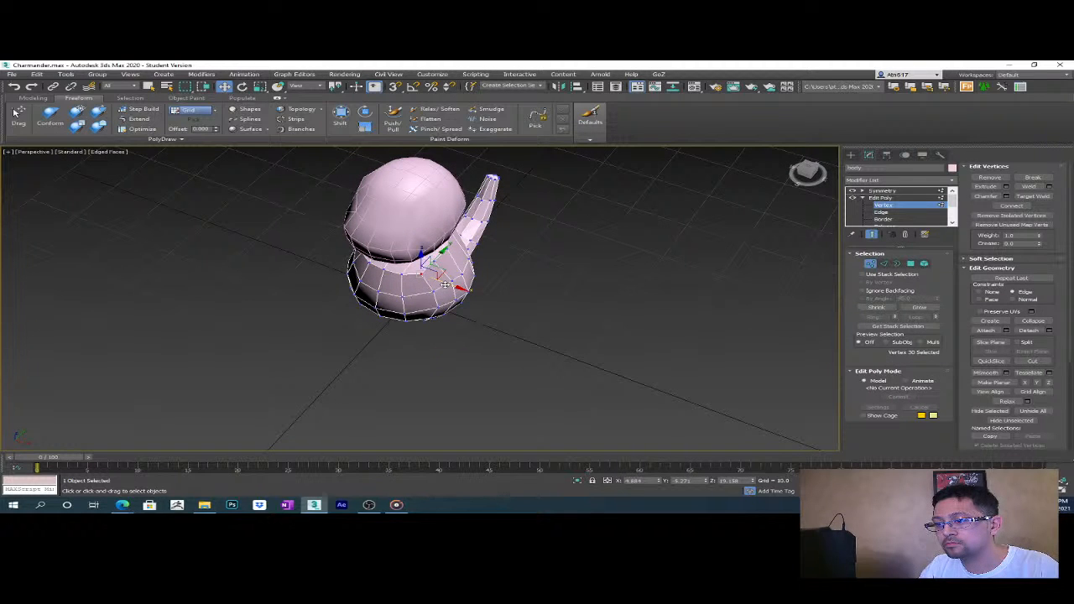
mouse_move(443, 286)
alt+middle_down()
mouse_move(468, 268)
mouse_move(450, 274)
alt+middle_up()
- Select the upper chest vertices below the neck and move them slightly downward along their edges
alt+click(369, 275)
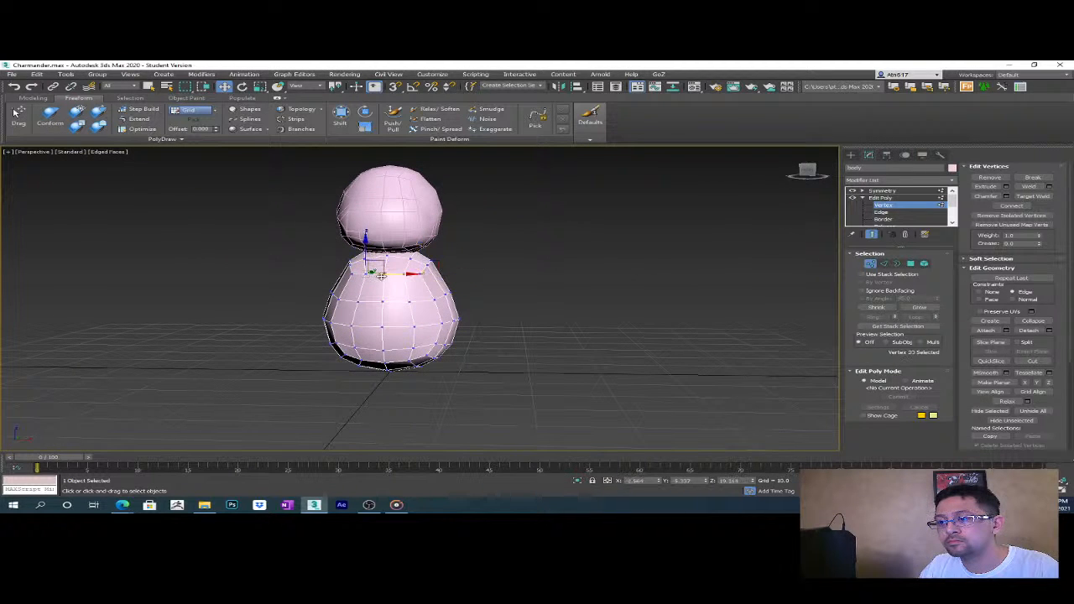
click(388, 274)
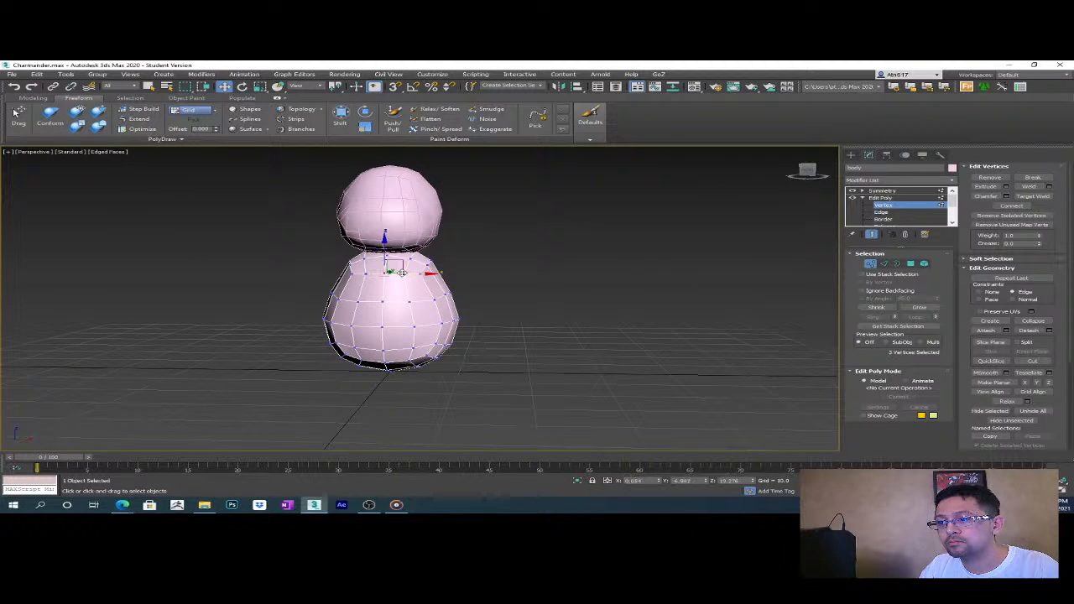
mouse_move(383, 239)
mouse_down()
mouse_move(383, 267)
mouse_move(385, 247)
mouse_up()
scroll(386, 252, up, 5)
ctrl+click(427, 253)
mouse_move(427, 255)
alt+middle_down()
mouse_move(446, 307)
mouse_move(411, 244)
alt+middle_up()
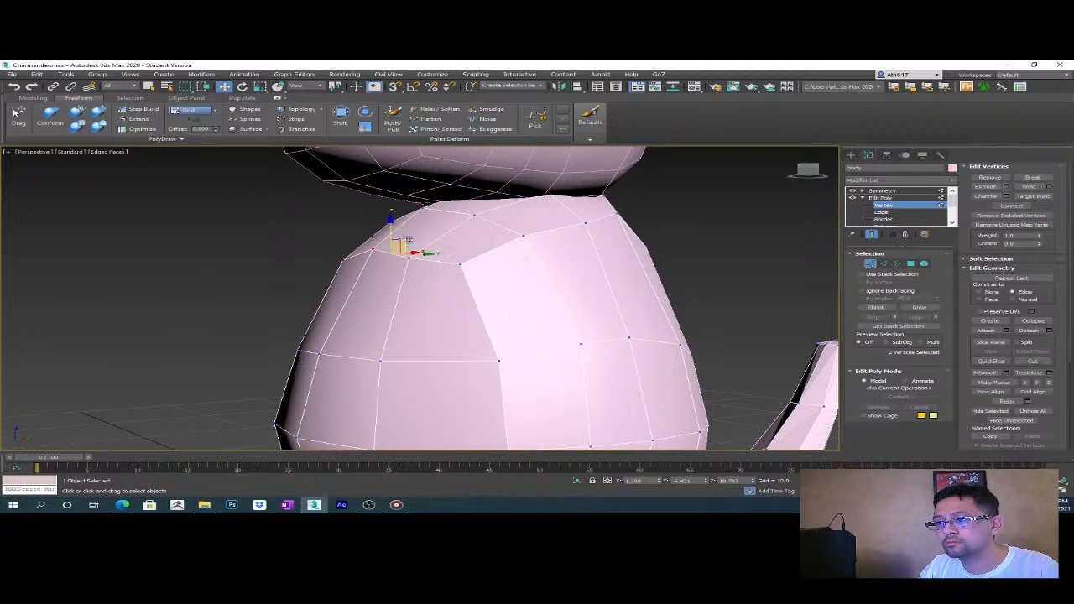
- Clear the vertex selection and inspect the lower body and the tail's base from the side
scroll(435, 337, down, 10)
click(443, 276)
scroll(438, 307, up, 5)
alt+middle_drag(438, 307, 489, 348)
scroll(406, 335, up, 3)
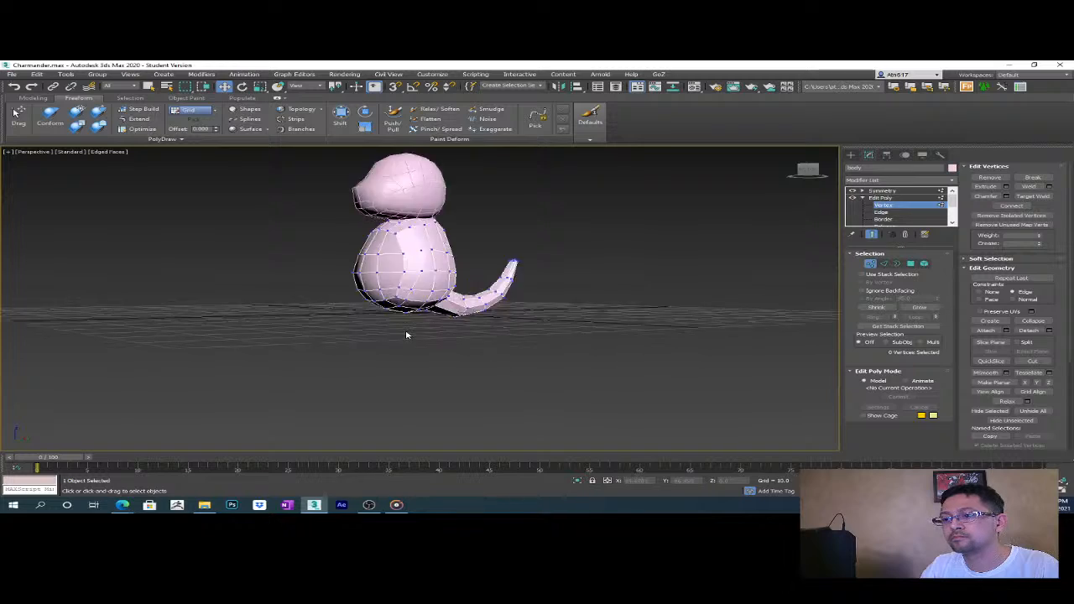
scroll(406, 335, up, 4)
alt+middle_drag(436, 319, 396, 361)
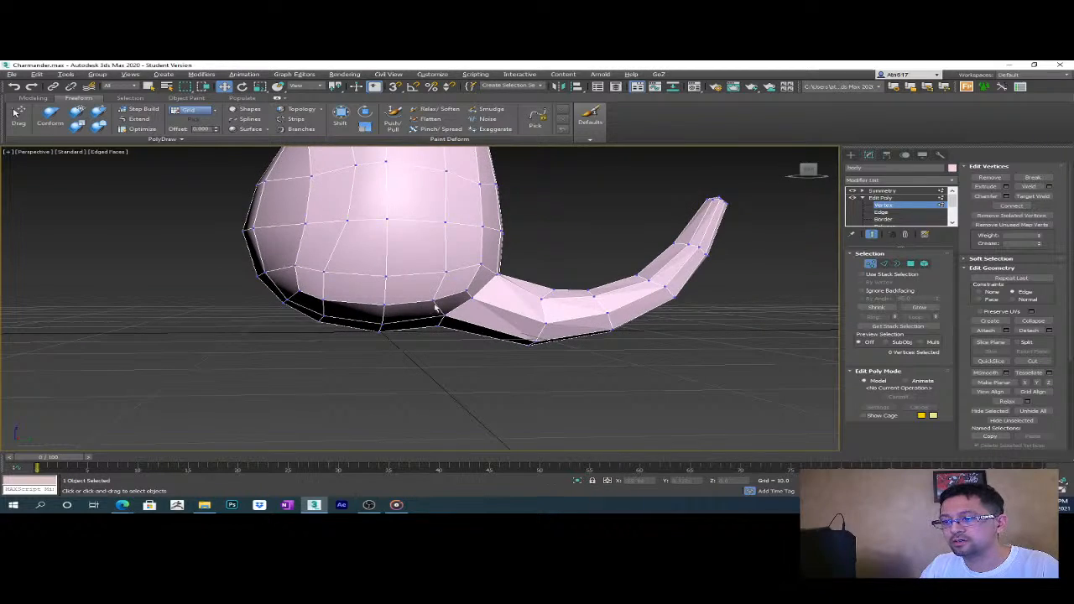
- Slide the vertices on the body's lower side along their edges to shape the area where the leg attaches
click(434, 299)
alt+middle_drag(433, 299, 472, 315)
click(447, 270)
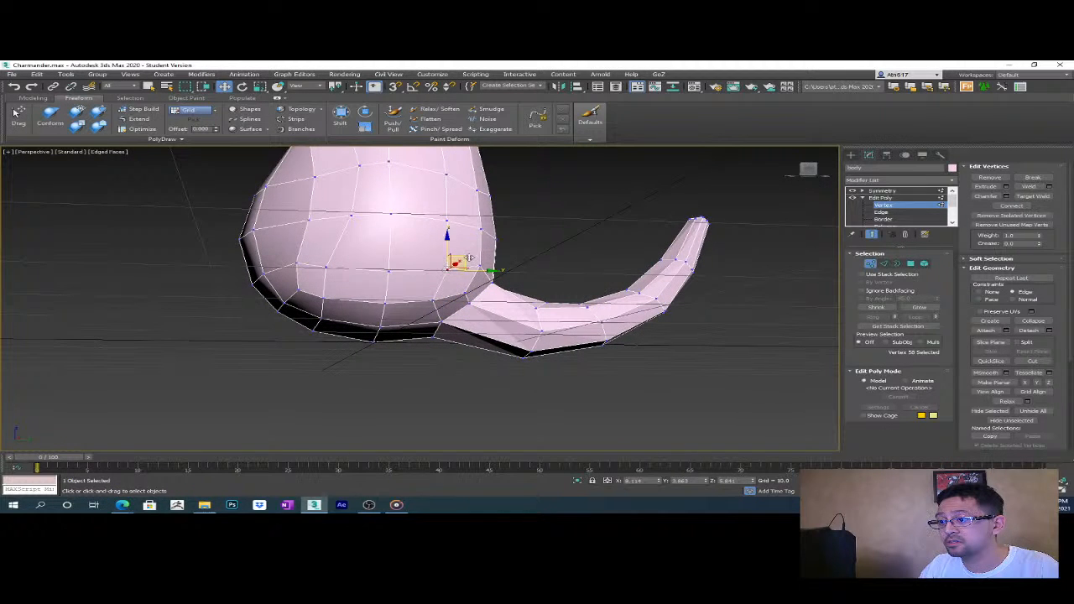
drag(461, 260, 401, 251)
click(391, 262)
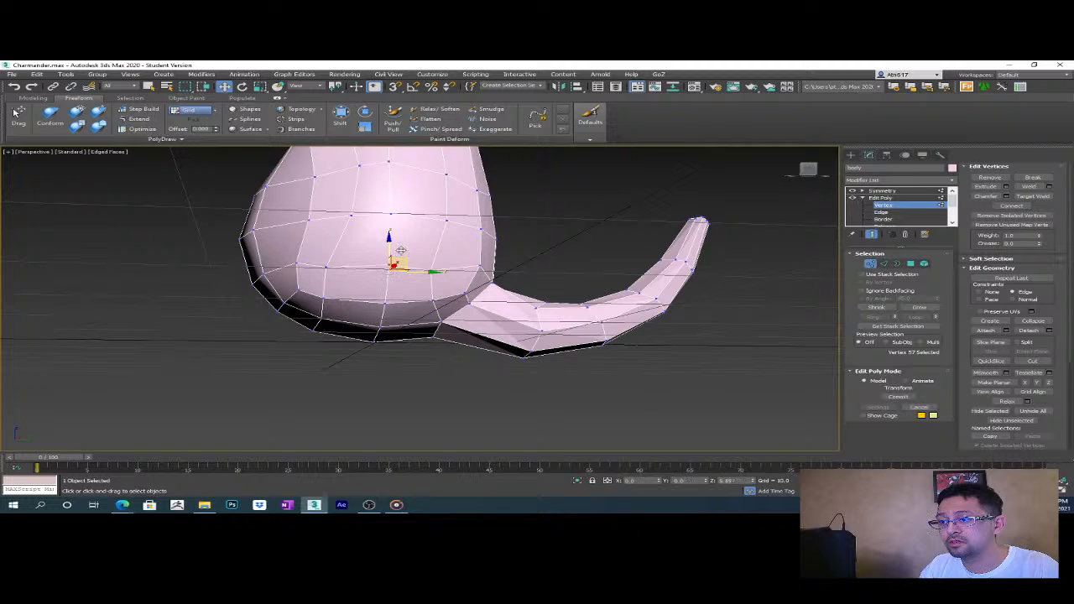
alt+middle_drag(401, 245, 433, 290)
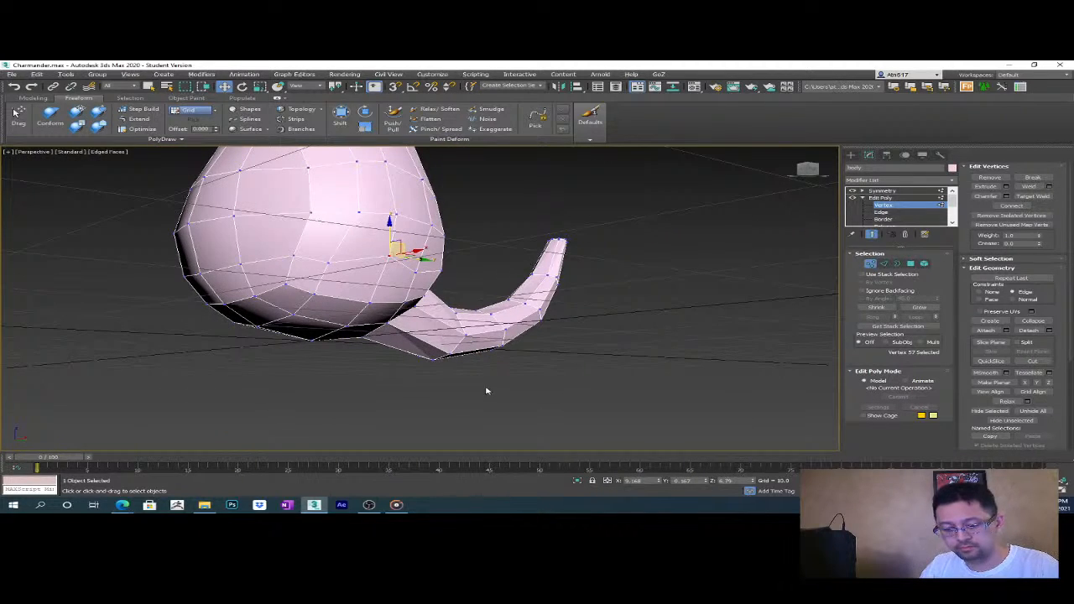
- Select the eight polygons on the body's lower sides and extrude them outward into two leg stubs
key(4)
click(377, 300)
alt+middle_drag(504, 373, 542, 376)
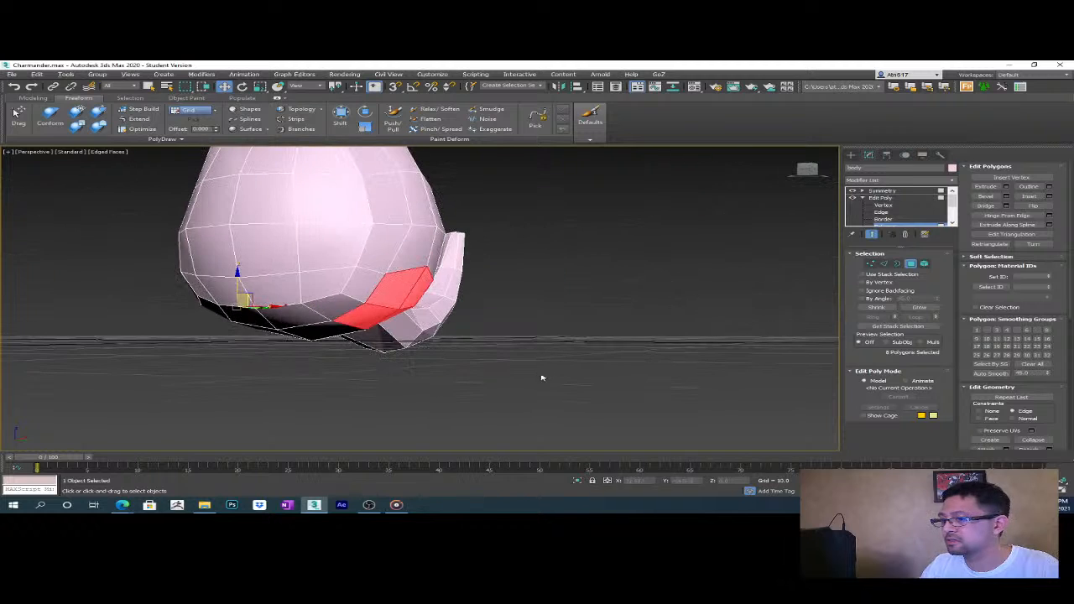
click(987, 187)
click(1006, 187)
drag(424, 317, 427, 309)
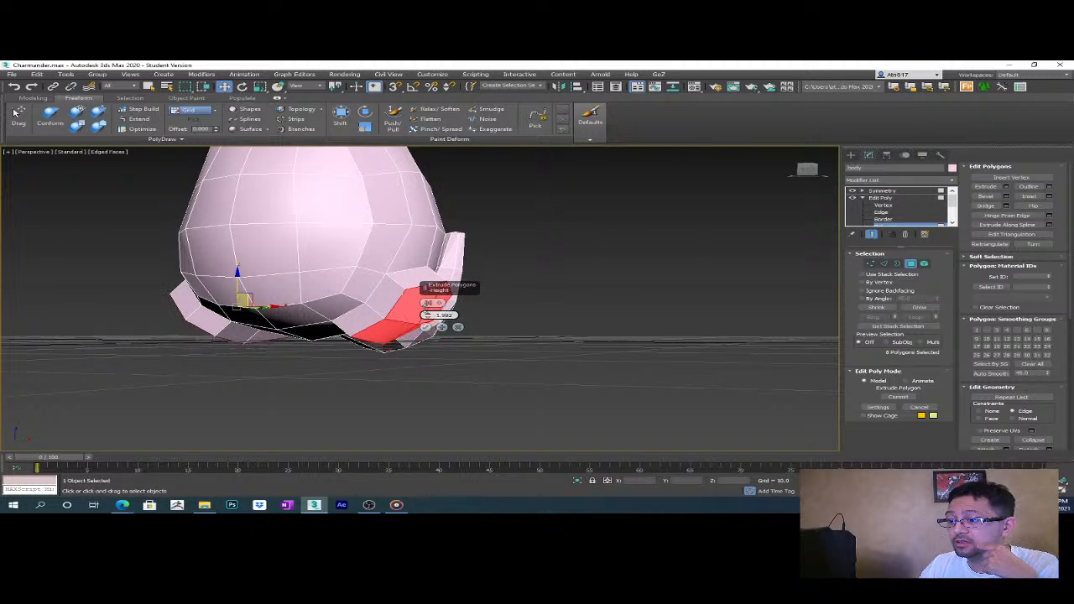
drag(426, 315, 427, 312)
click(425, 327)
- Try to make the end polygons of the leg stubs planar
mouse_move(470, 334)
alt+middle_down()
mouse_move(477, 301)
mouse_move(456, 347)
alt+middle_up()
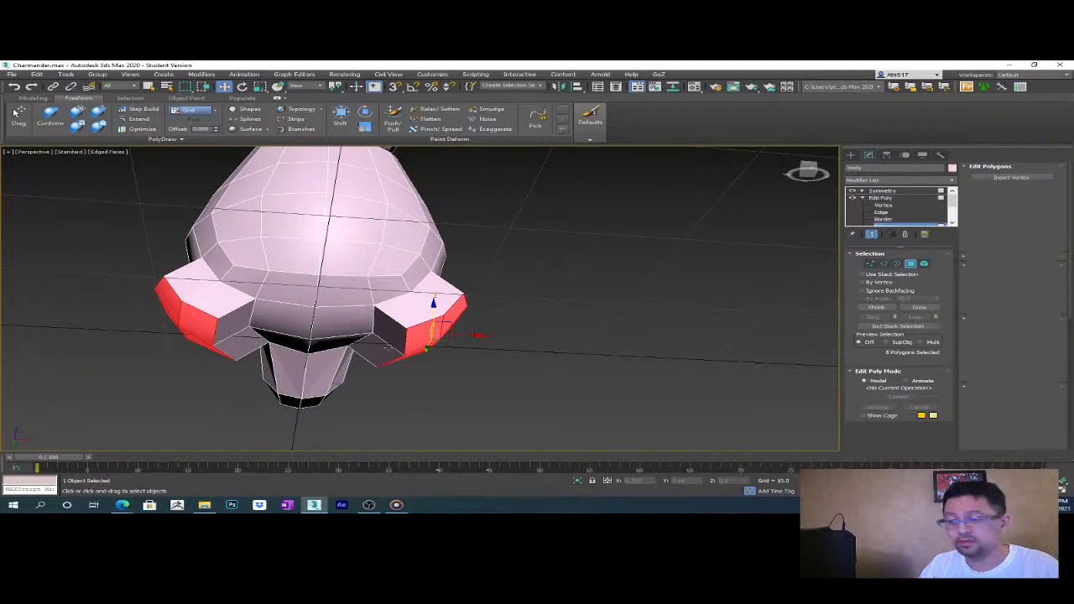
key(2)
alt+middle_drag(388, 356, 383, 388)
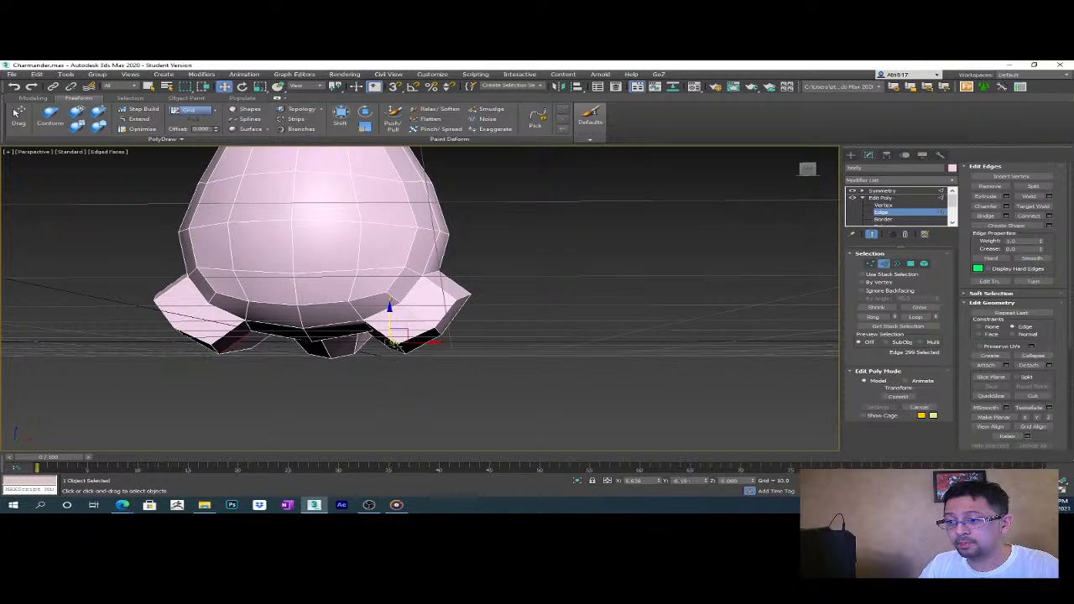
alt+middle_drag(423, 342, 485, 321)
key(4)
scroll(998, 390, down, 4)
scroll(998, 390, down, 4)
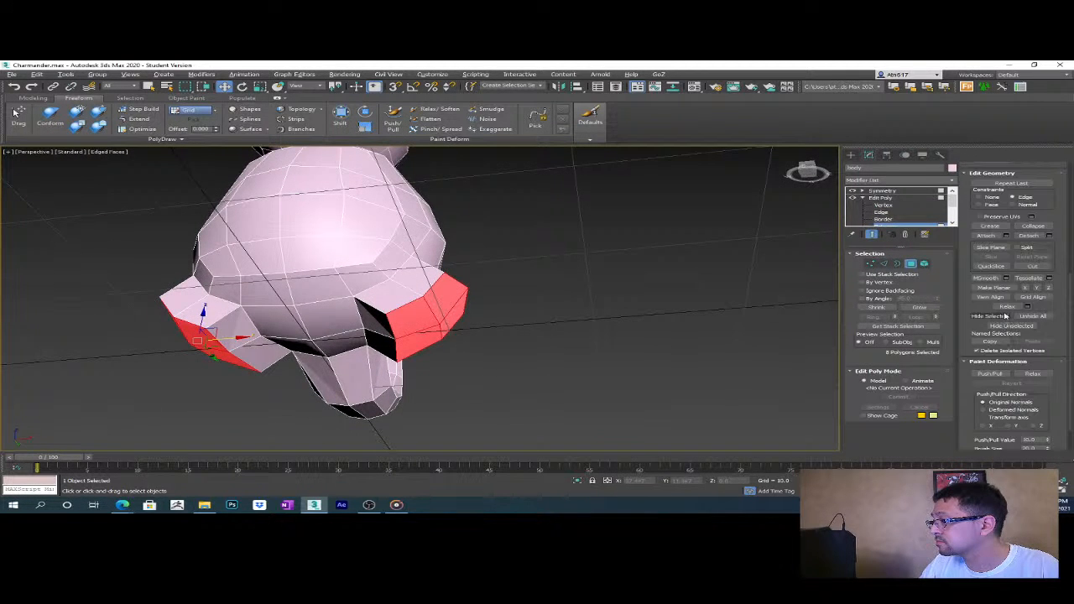
click(1001, 290)
key(ctrl+z)
- Set the edit constraint to None and flatten the end polygons of the leg stubs into a plane
alt+middle_drag(523, 331, 511, 349)
key(e)
scroll(974, 276, up, 3)
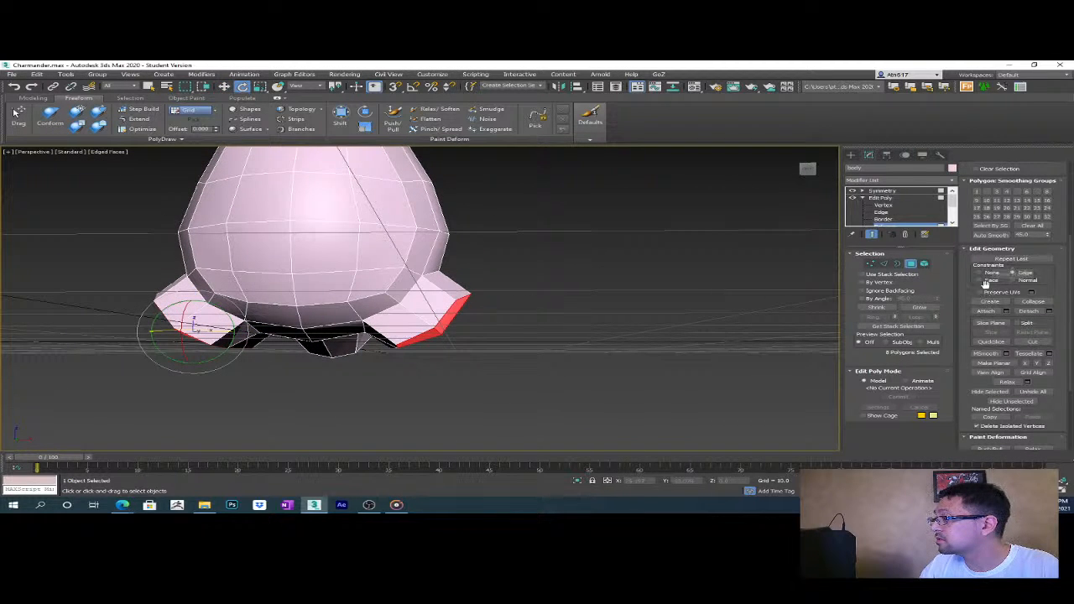
drag(978, 345, 993, 280)
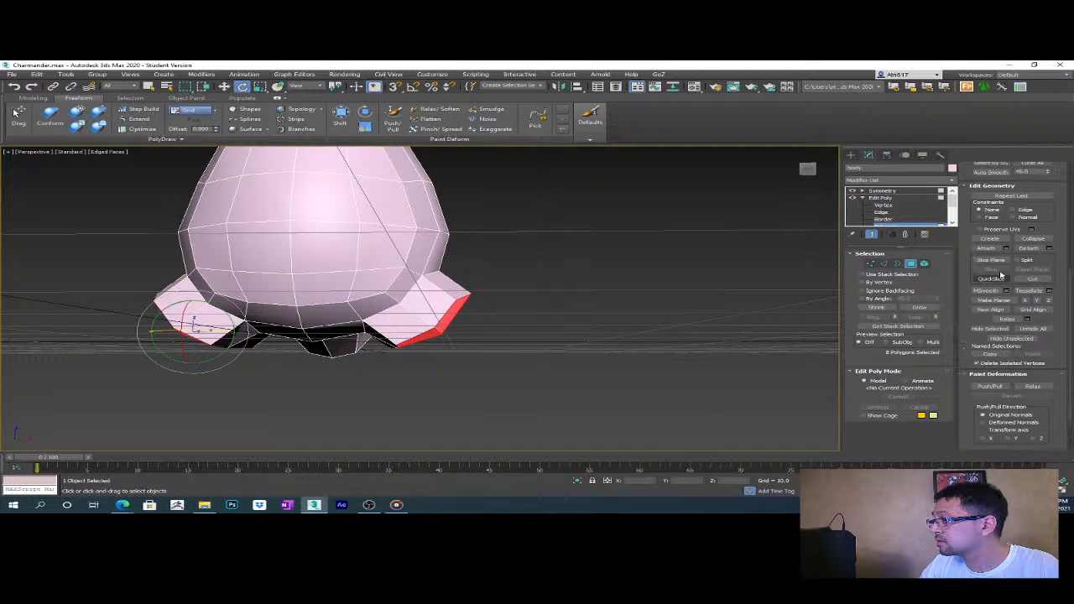
click(990, 311)
- Rotate the end polygons of the leg stubs and move them outward from the body
mouse_move(601, 359)
alt+middle_down()
mouse_move(613, 344)
mouse_move(617, 356)
alt+middle_up()
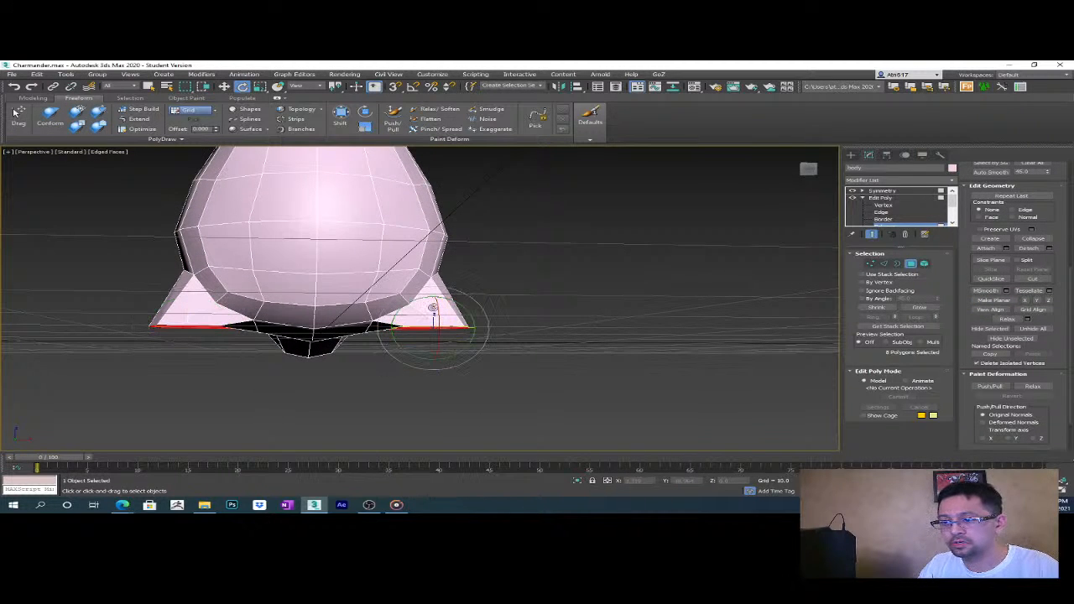
drag(469, 317, 454, 274)
key(w)
drag(453, 315, 487, 299)
alt+middle_drag(487, 299, 330, 357)
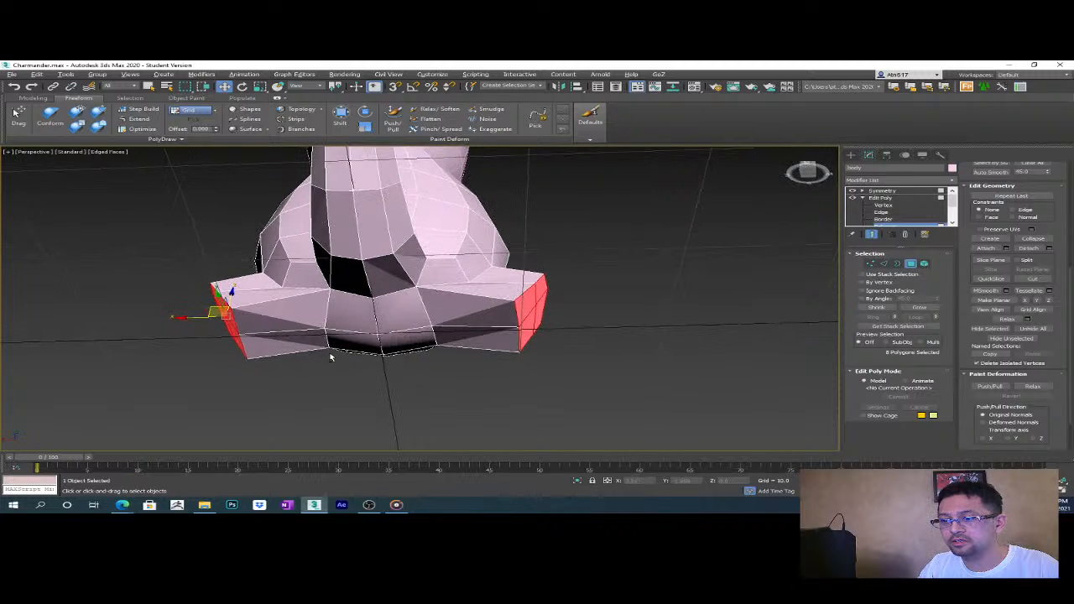
- Select three edges running lengthwise along the leg stub and connect them with new edges across it
right_click(256, 409)
click(547, 410)
key(2)
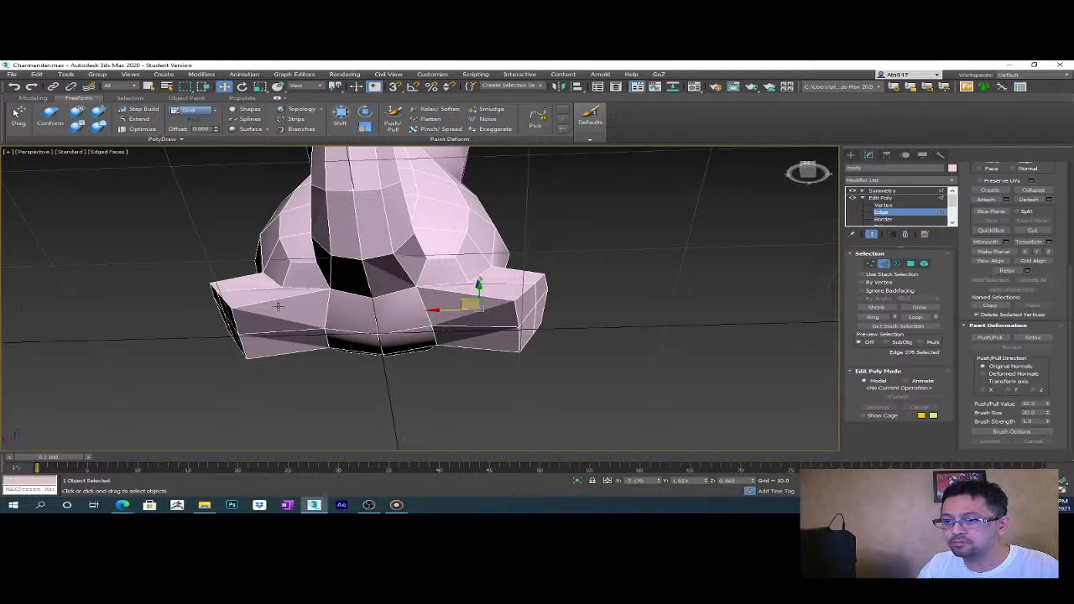
alt+click(269, 334)
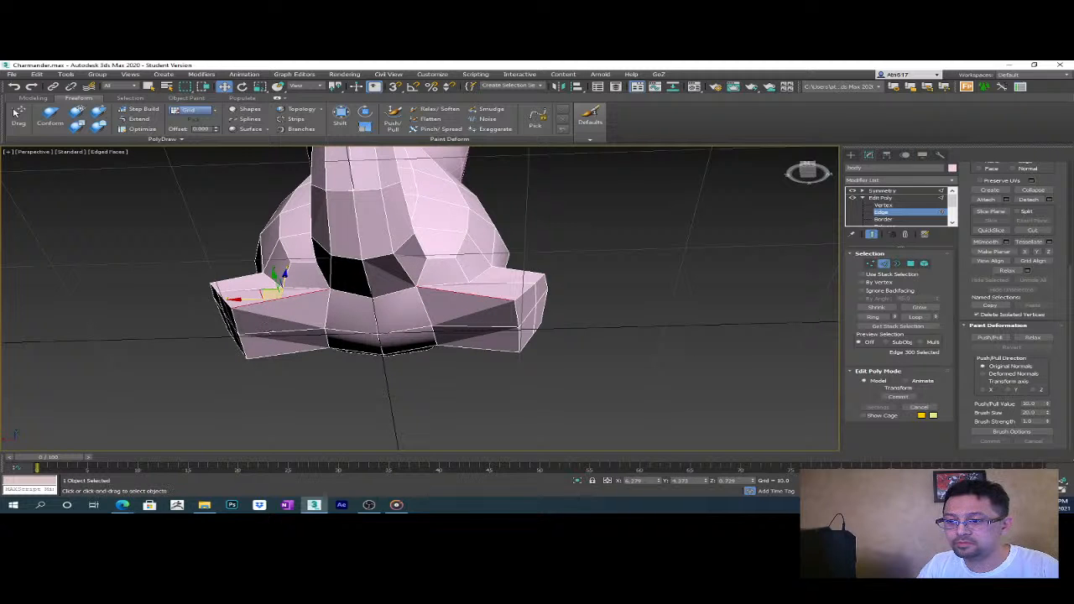
alt+middle_drag(285, 352, 308, 310)
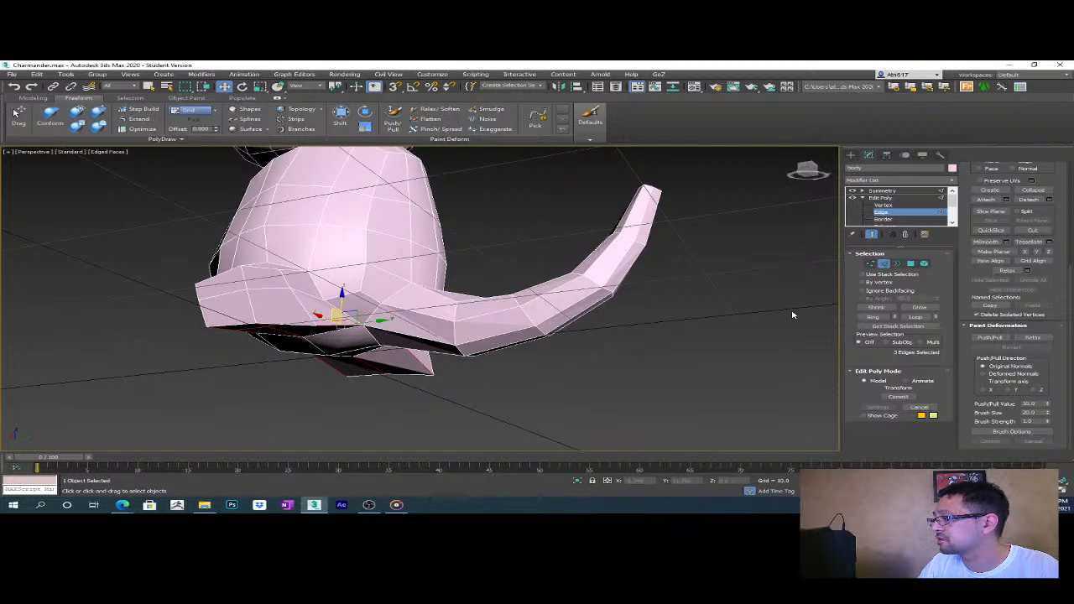
scroll(993, 210, up, 3)
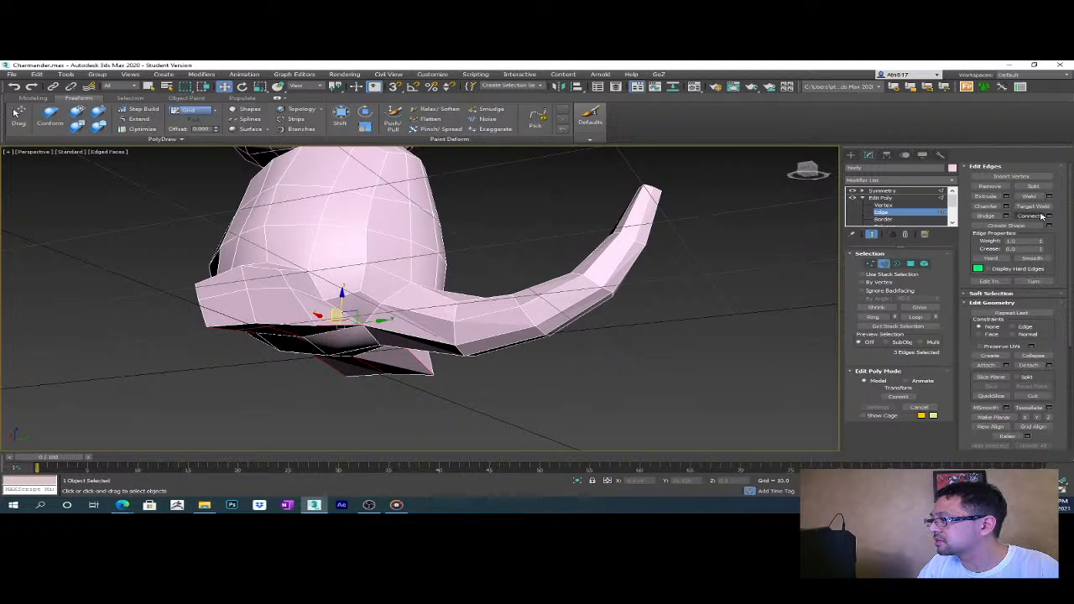
click(1047, 215)
alt+middle_drag(395, 335, 272, 348)
key(Escape)
alt+middle_drag(239, 283, 281, 301)
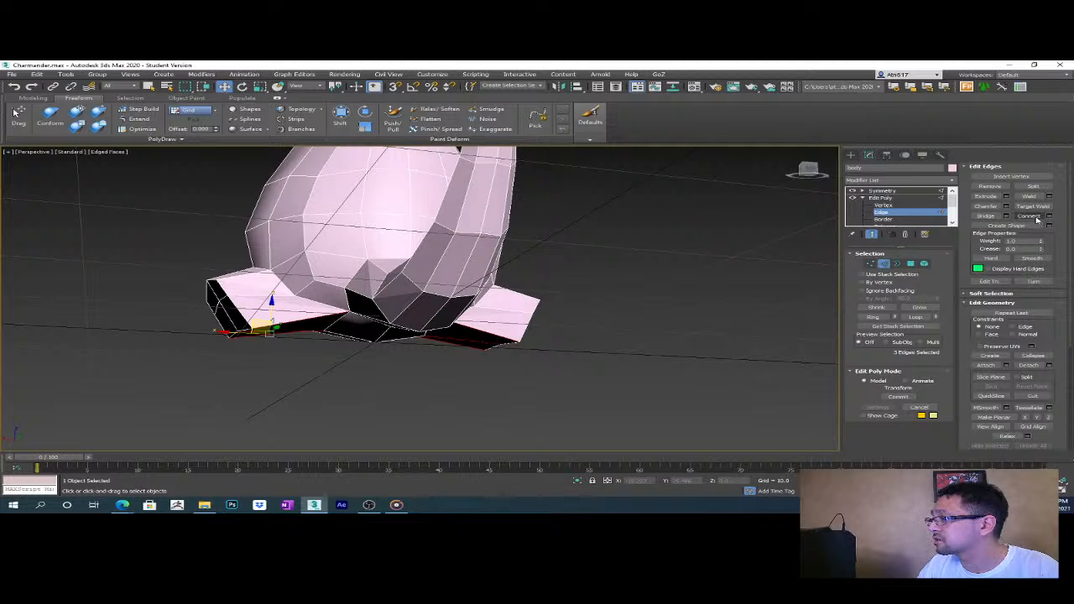
alt+middle_drag(347, 337, 336, 304)
- Cut a new edge across the leg stub's rear side to continue the connected edges
key(alt+c)
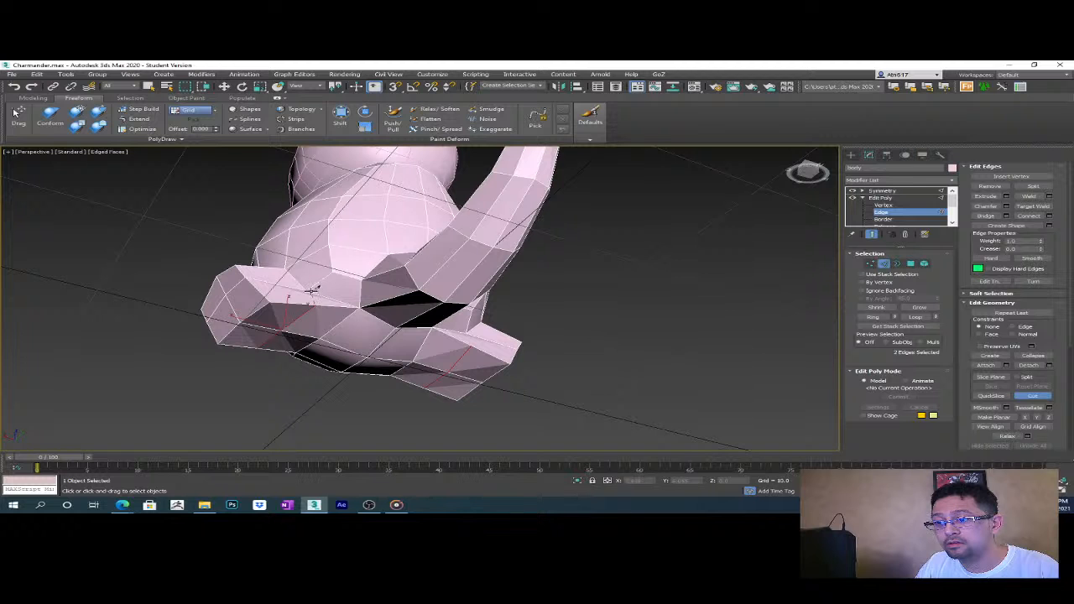
click(308, 289)
alt+middle_drag(318, 292, 303, 359)
click(288, 335)
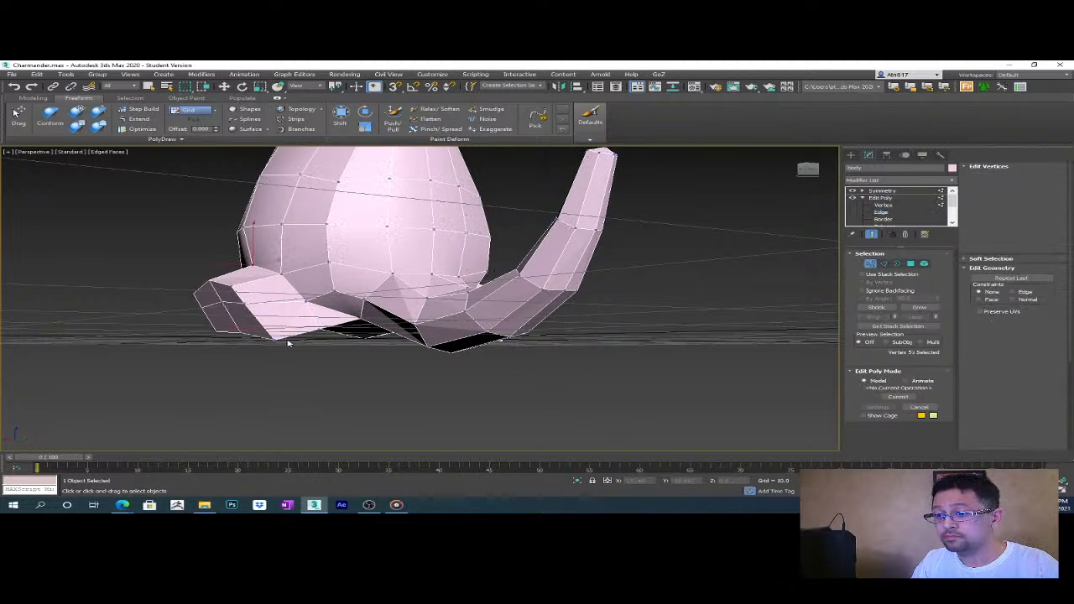
right_click(289, 333)
- Move the leg stub's lower rear edge toward the front and lower a neighbouring bottom edge slightly
click(290, 334)
key(w)
alt+middle_drag(297, 347, 351, 363)
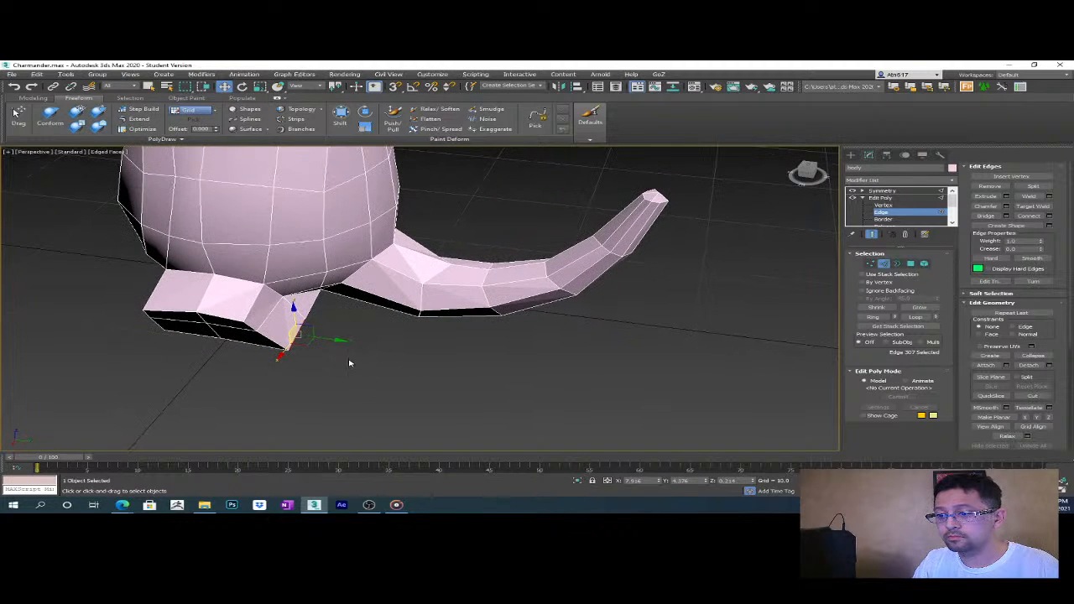
drag(334, 340, 307, 333)
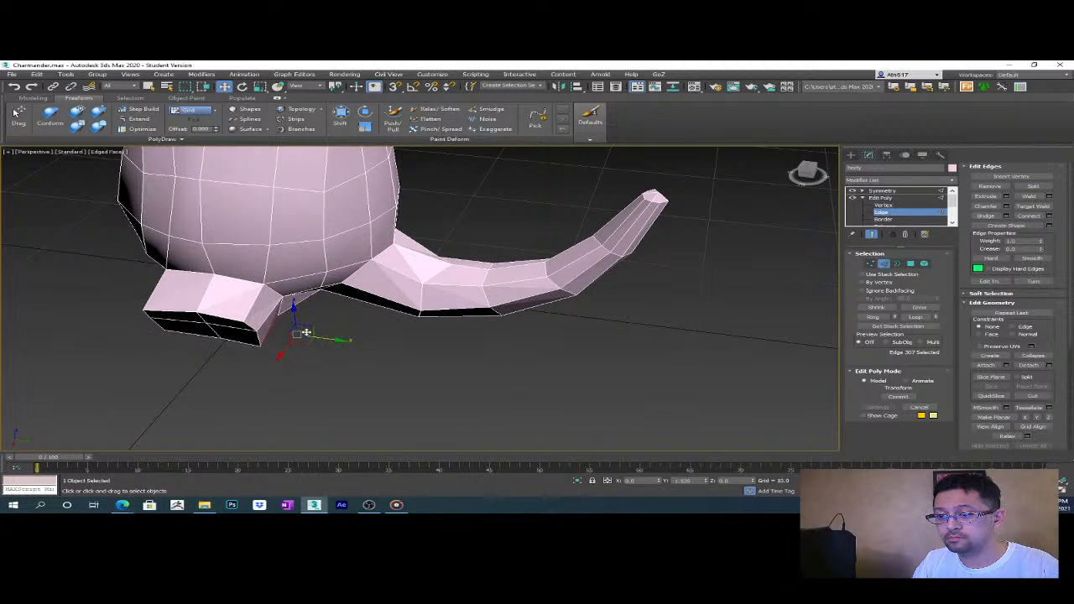
alt+middle_drag(299, 329, 353, 304)
mouse_move(232, 321)
alt+middle_down()
mouse_move(317, 280)
mouse_move(251, 334)
mouse_move(277, 310)
mouse_move(233, 302)
alt+middle_up()
drag(240, 280, 240, 283)
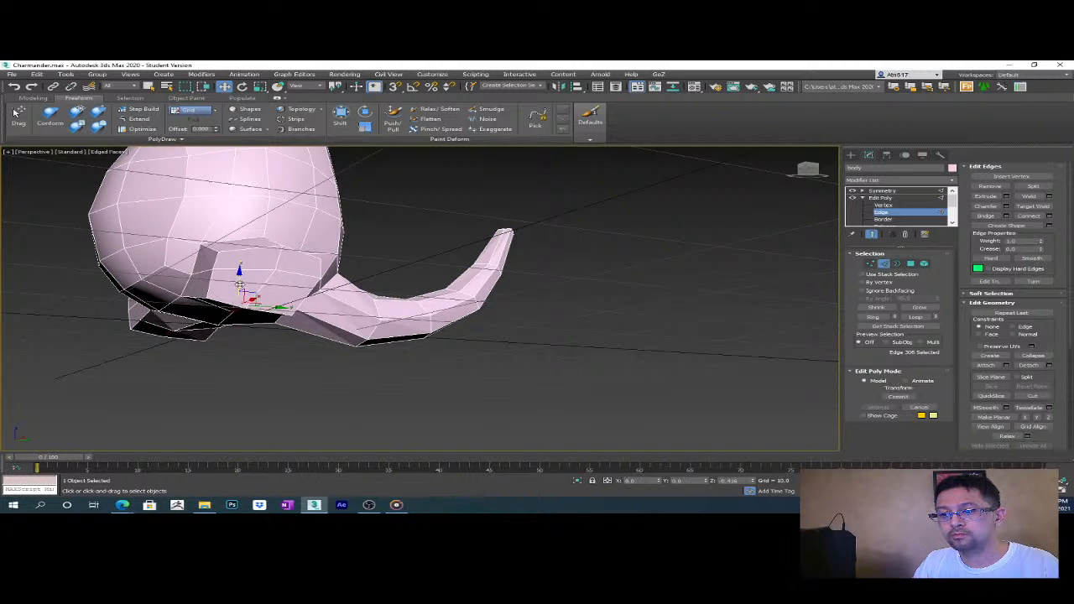
alt+middle_drag(168, 327, 331, 345)
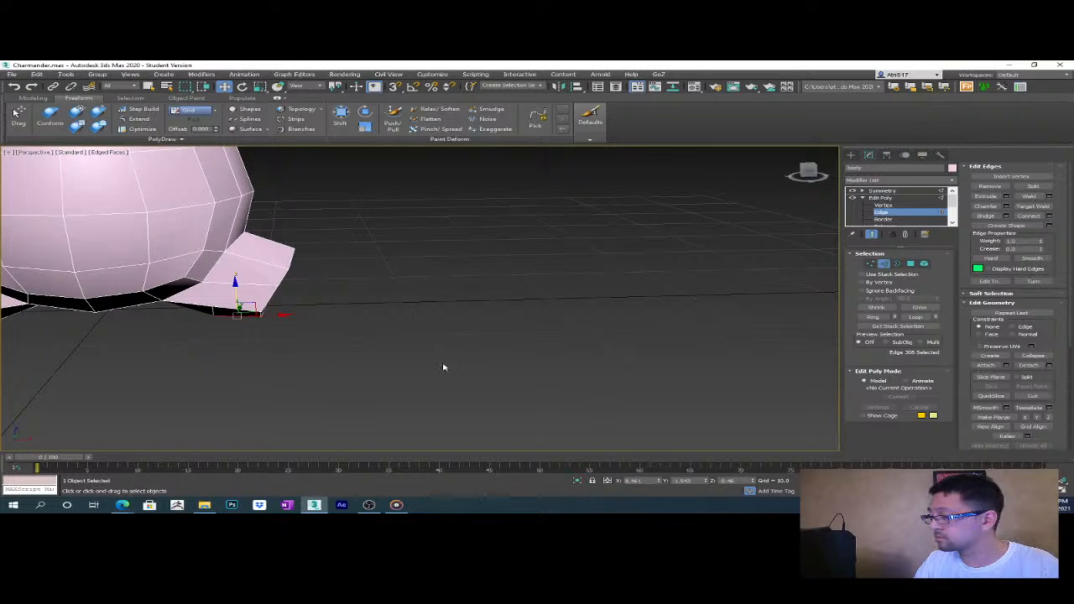
- Cut new edges between vertices across the front and underside of the leg stub
key(1)
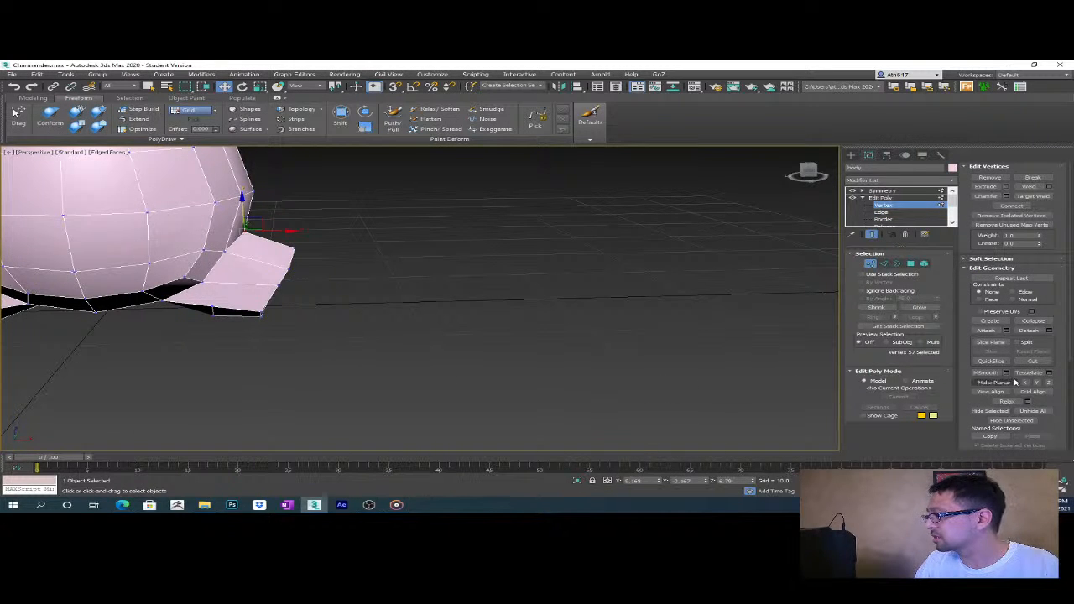
click(1032, 361)
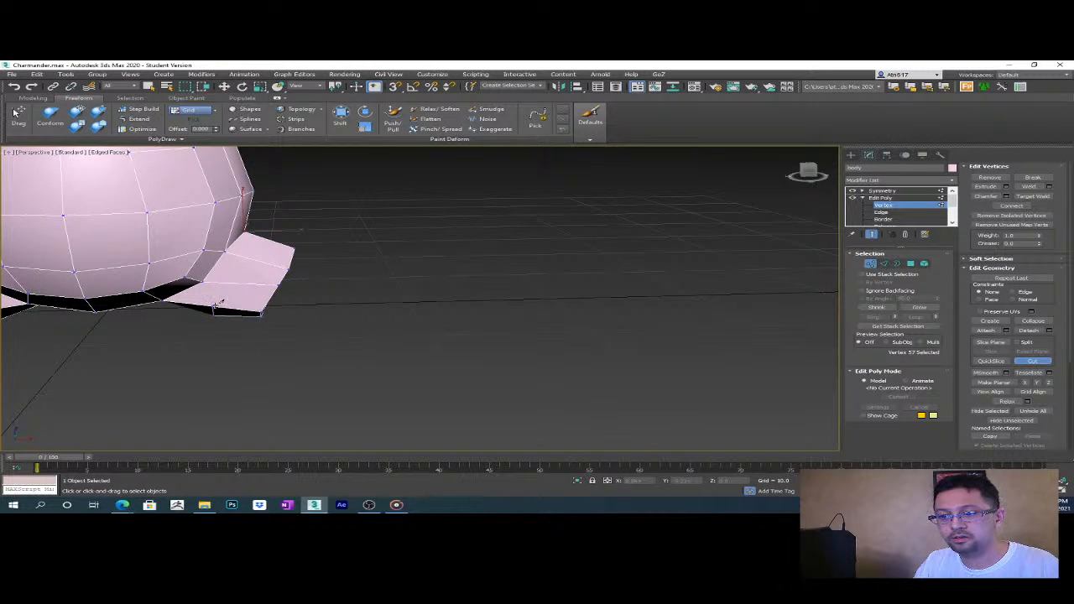
click(209, 277)
alt+middle_drag(311, 307, 242, 305)
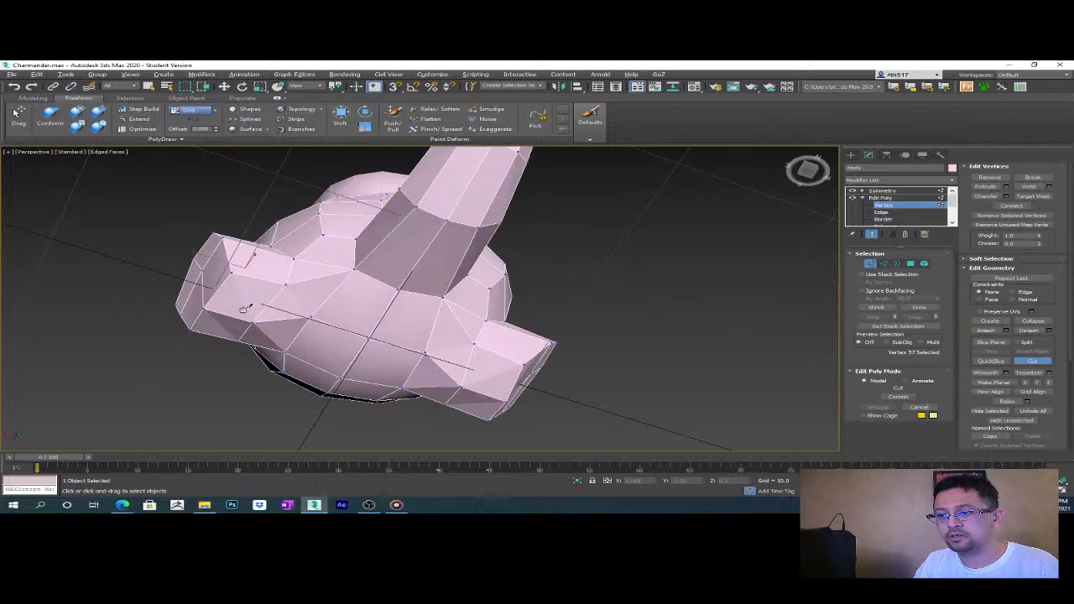
key(w)
- Move the rear outer vertices of the leg stub's end to round its outline
alt+middle_drag(210, 364, 309, 378)
alt+middle_drag(243, 268, 218, 305)
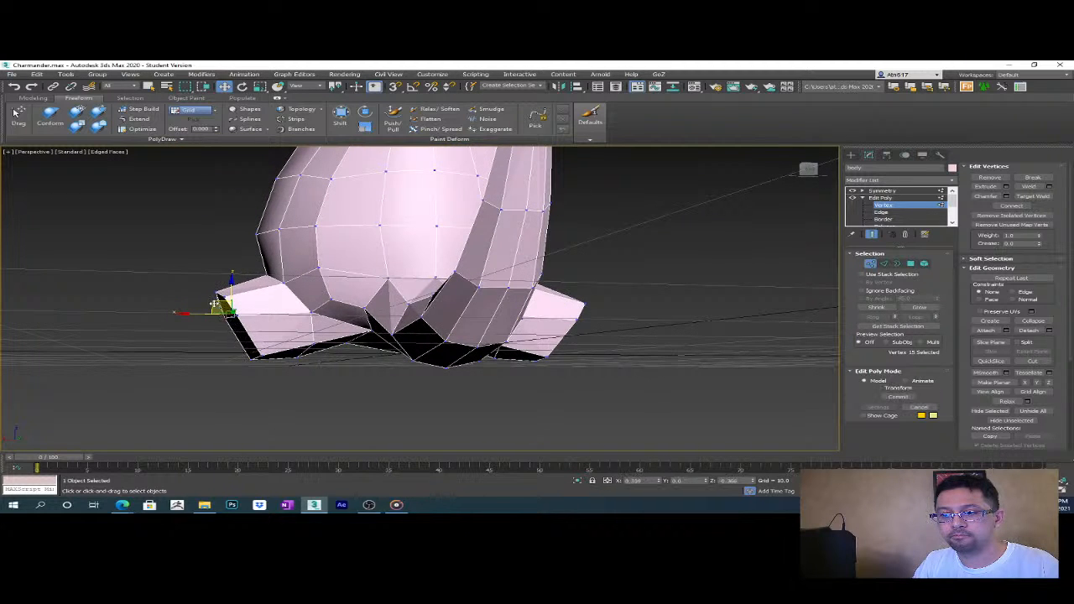
drag(209, 316, 222, 293)
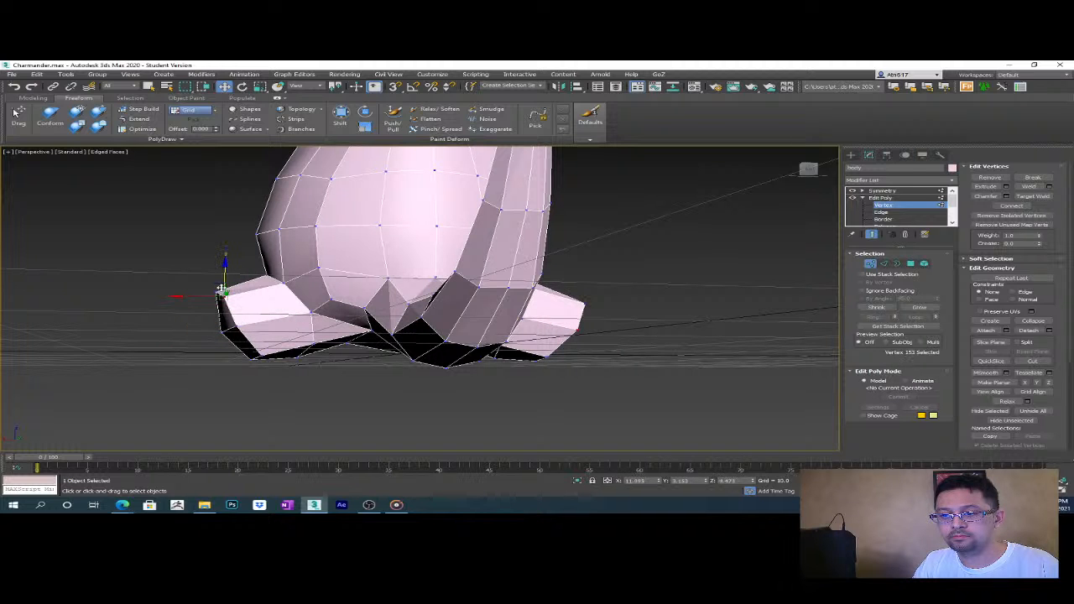
alt+middle_drag(216, 286, 375, 401)
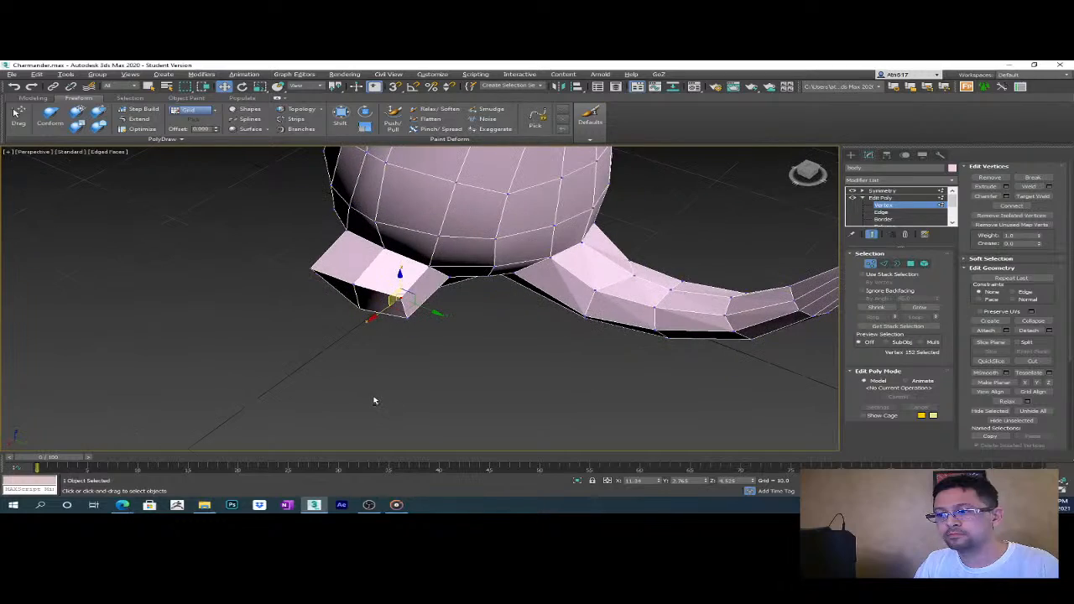
alt+middle_drag(415, 354, 470, 316)
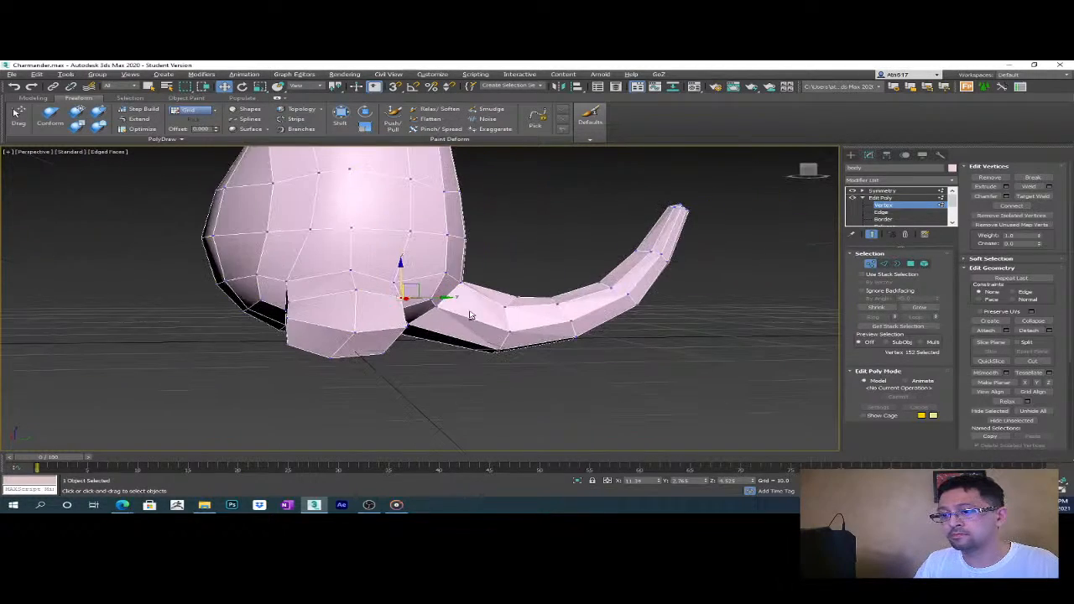
- Select two vertices on the leg stub's front side, move them forward, and commit the edit
alt+middle_drag(328, 338, 353, 338)
click(266, 315)
mouse_move(266, 315)
alt+middle_down()
mouse_move(277, 321)
mouse_move(279, 307)
alt+middle_up()
ctrl+click(282, 295)
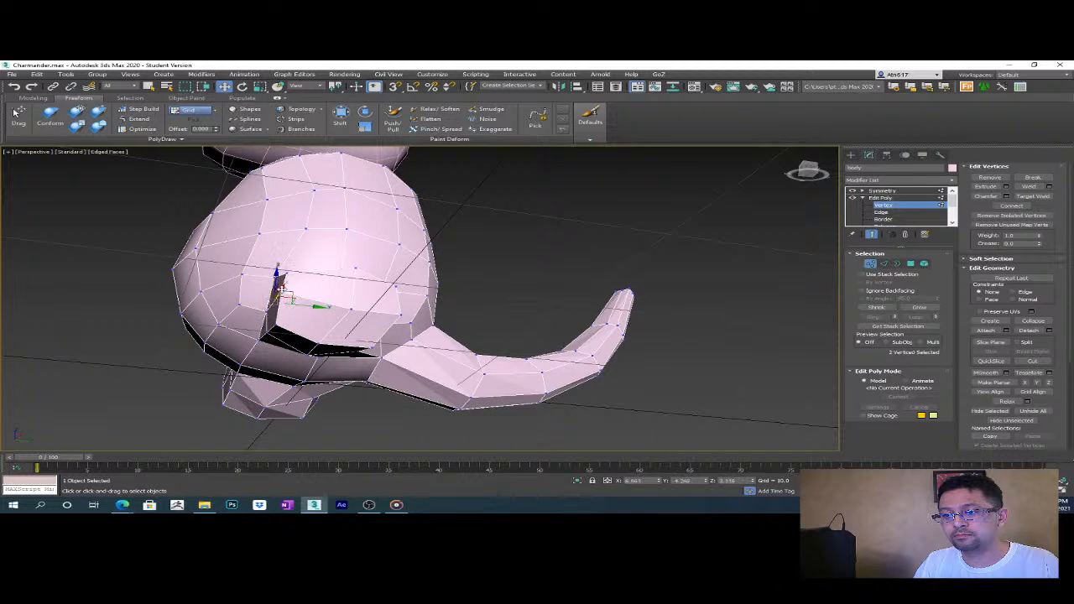
drag(307, 307, 294, 307)
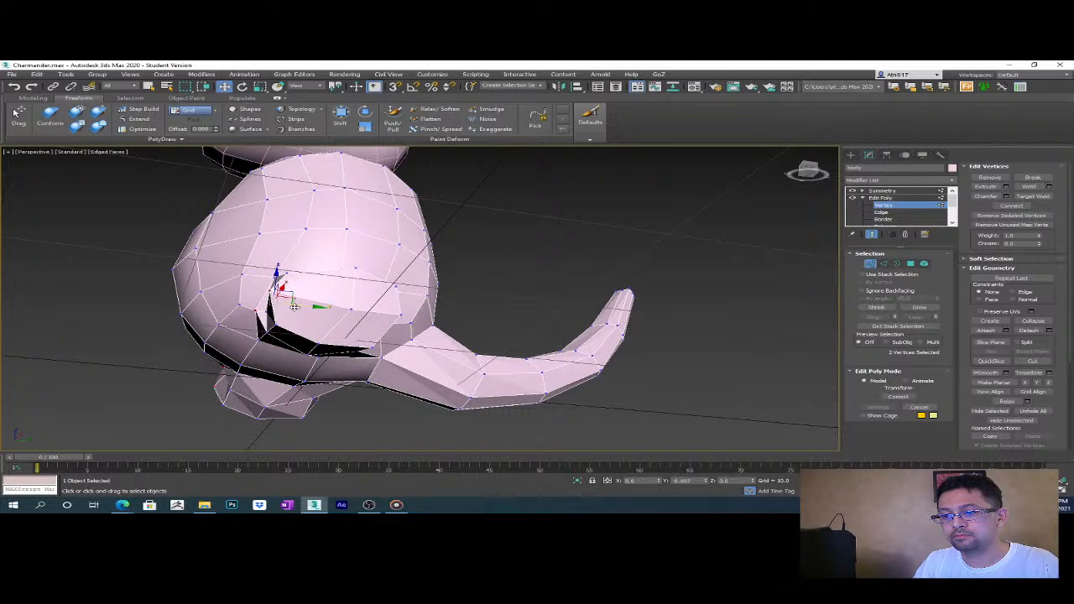
alt+middle_drag(293, 306, 301, 338)
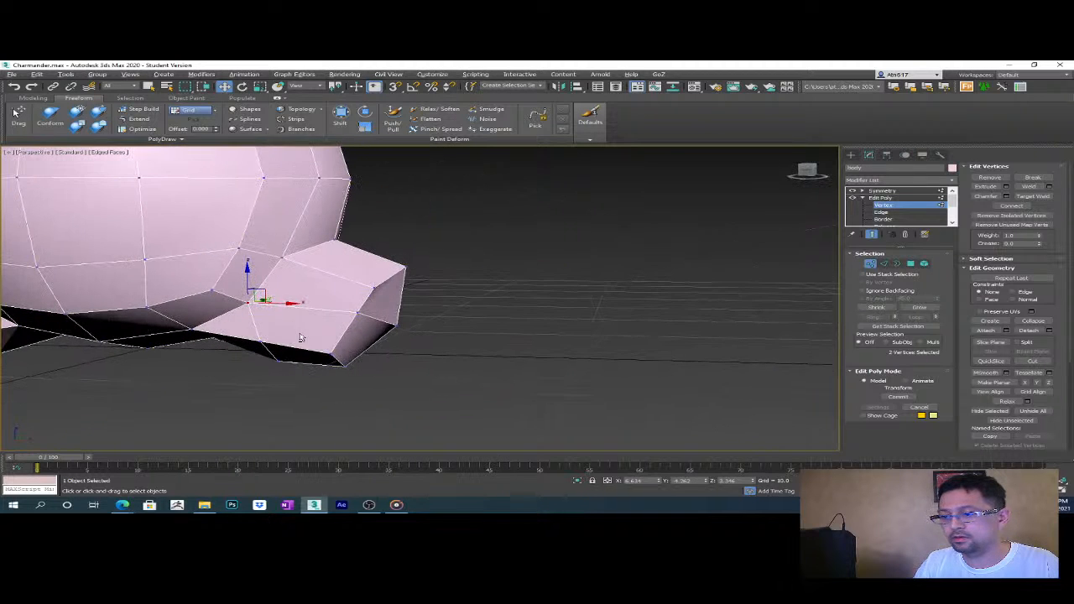
click(898, 397)
- Push the two front leg vertices farther forward and reposition a vertex on the leg's upper side
alt+middle_drag(518, 343, 390, 352)
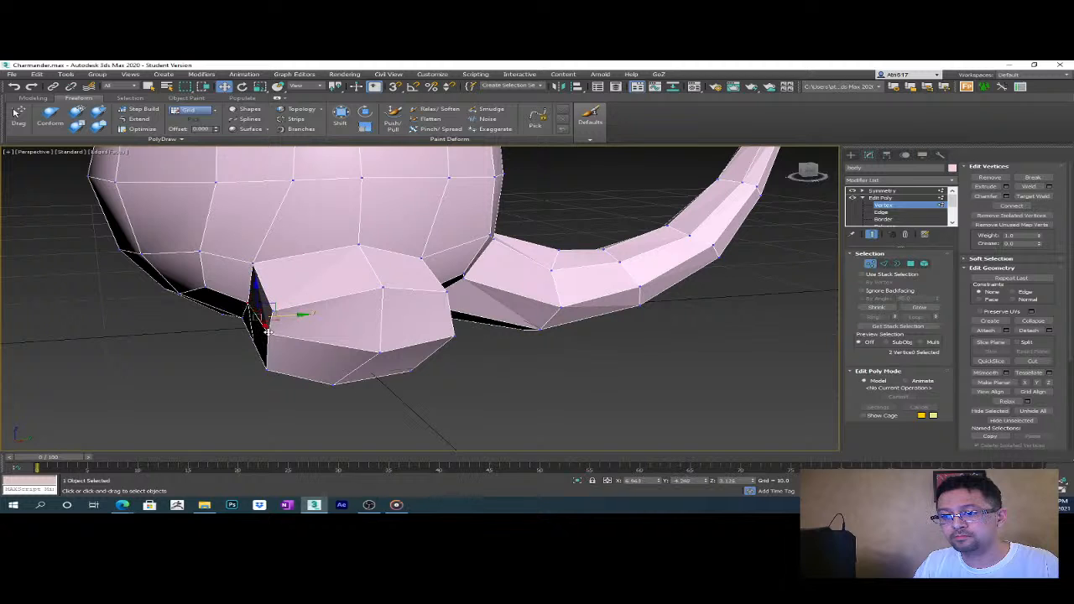
mouse_move(288, 317)
mouse_down()
mouse_move(253, 317)
mouse_move(268, 311)
mouse_up()
alt+middle_drag(436, 319, 352, 319)
drag(289, 302, 275, 295)
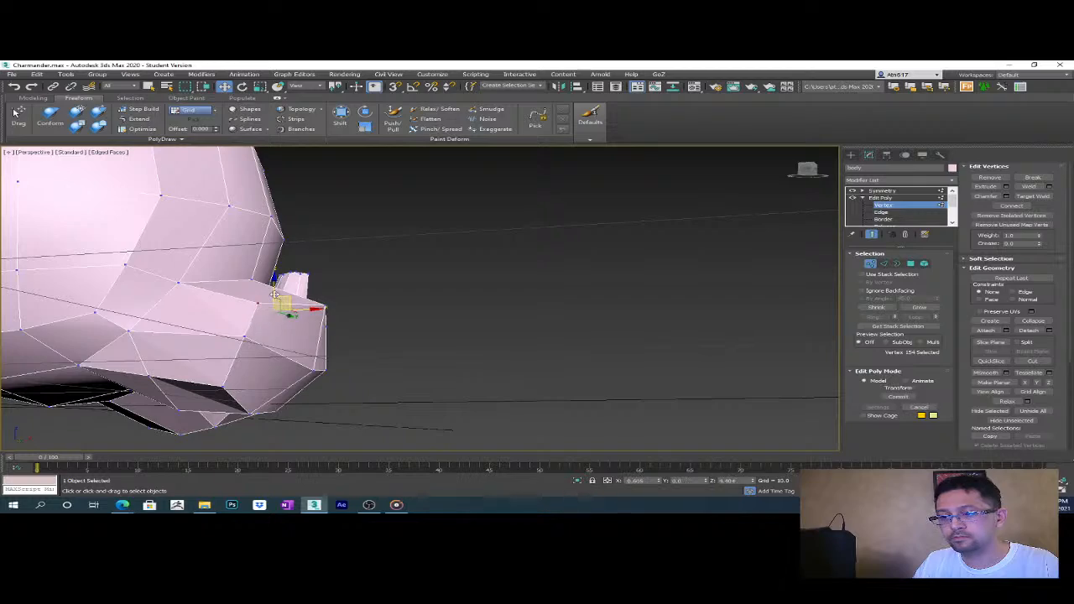
- Inspect the leg stubs from several angles and undo the last move of the lower inner front vertex
alt+middle_drag(271, 291, 491, 384)
mouse_move(532, 350)
alt+middle_down()
mouse_move(474, 405)
mouse_move(527, 365)
alt+middle_up()
scroll(495, 386, down, 5)
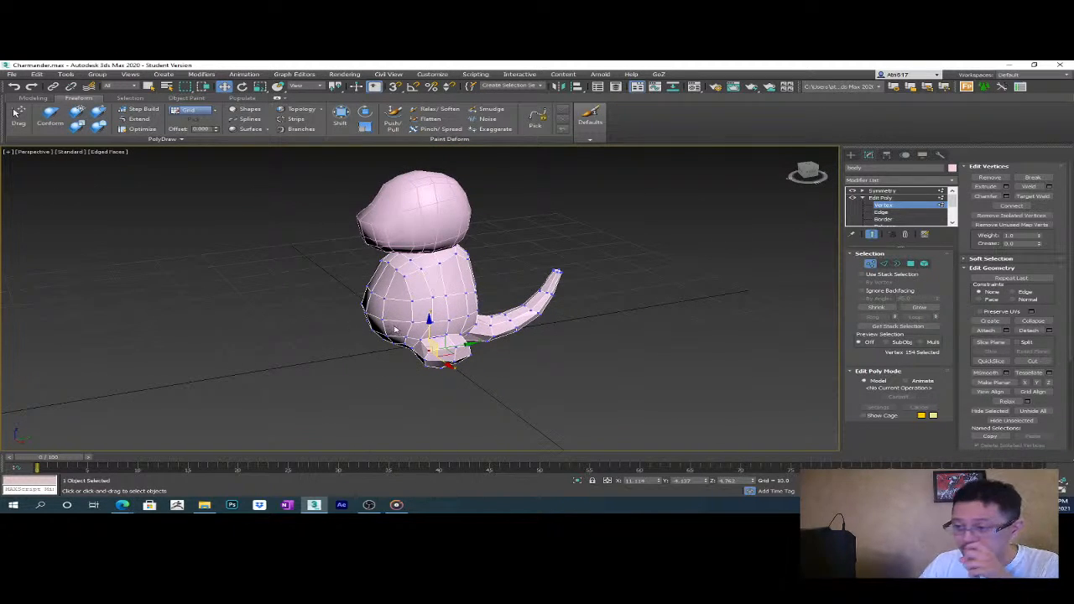
scroll(420, 331, up, 3)
alt+middle_drag(516, 370, 577, 299)
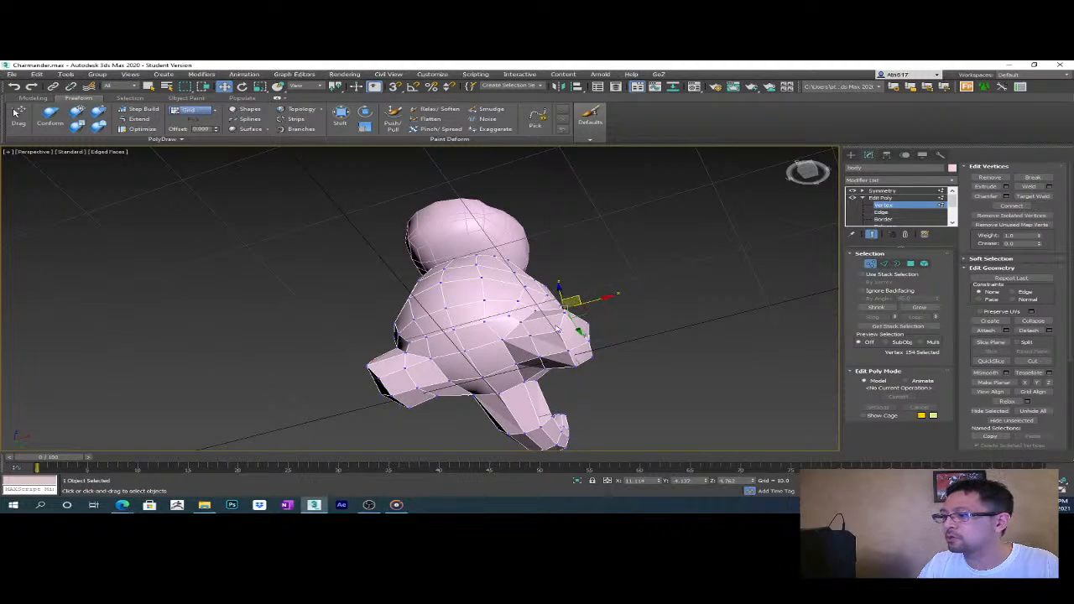
mouse_move(531, 340)
alt+middle_down()
mouse_move(549, 369)
mouse_move(540, 351)
alt+middle_up()
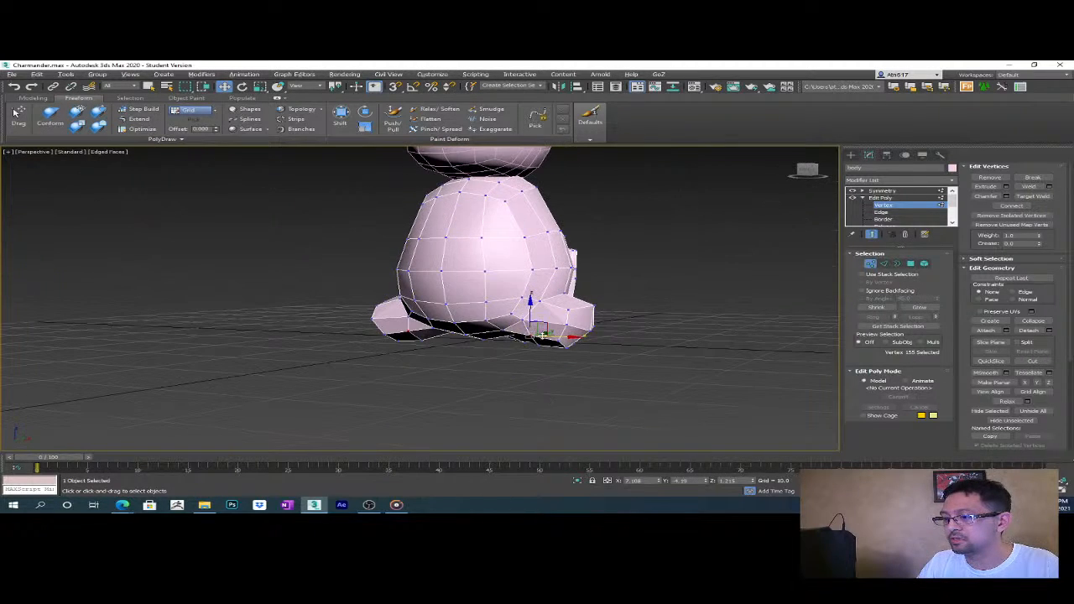
key(ctrl+z)
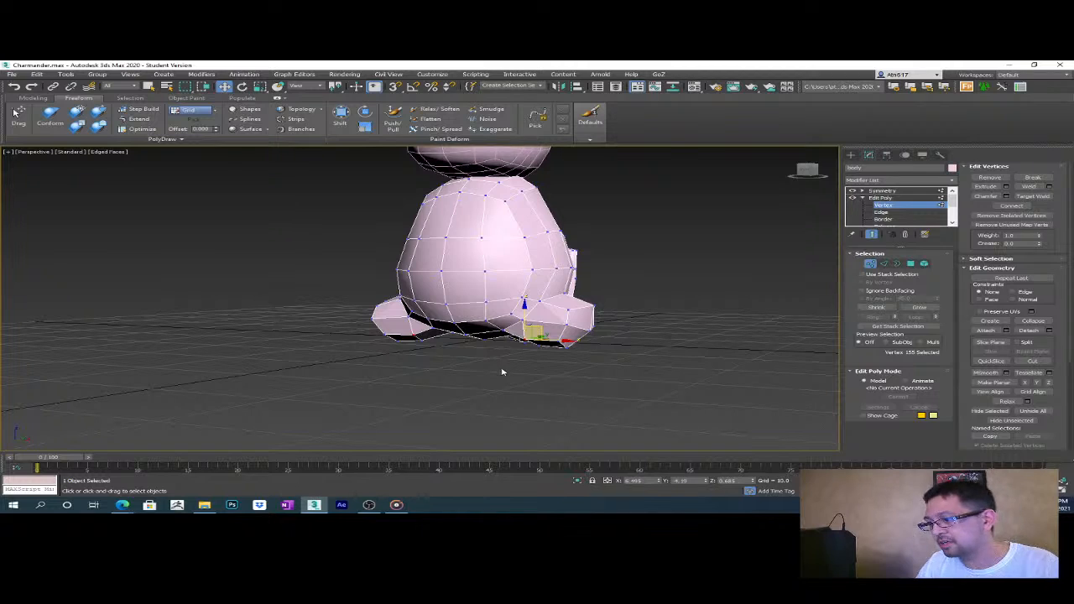
- Slide outer vertices at the leg stub's end with the Edge constraint to refine its outline
alt+middle_drag(503, 367, 592, 365)
scroll(554, 351, up, 3)
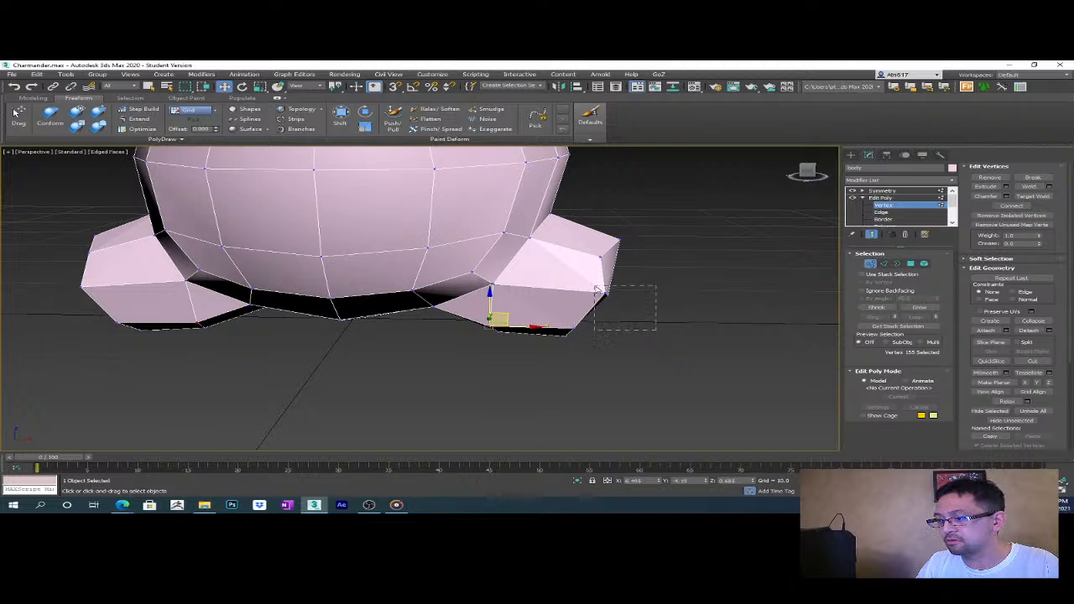
drag(597, 289, 596, 287)
alt+middle_drag(652, 294, 532, 296)
click(650, 302)
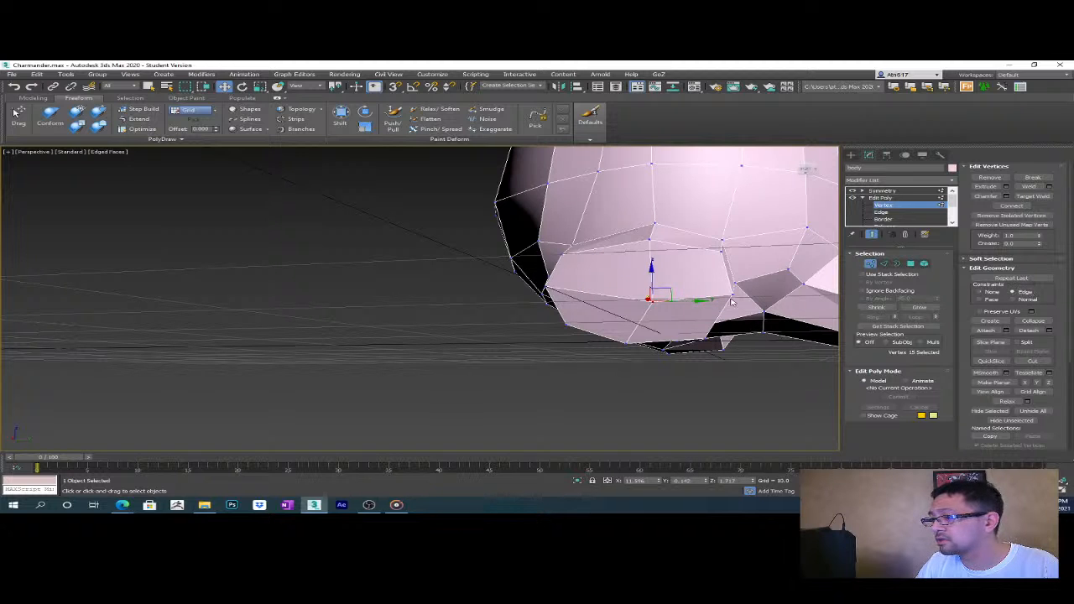
alt+middle_drag(635, 290, 693, 301)
mouse_move(650, 245)
alt+middle_down()
mouse_move(680, 285)
mouse_move(654, 254)
alt+middle_up()
drag(692, 249, 681, 245)
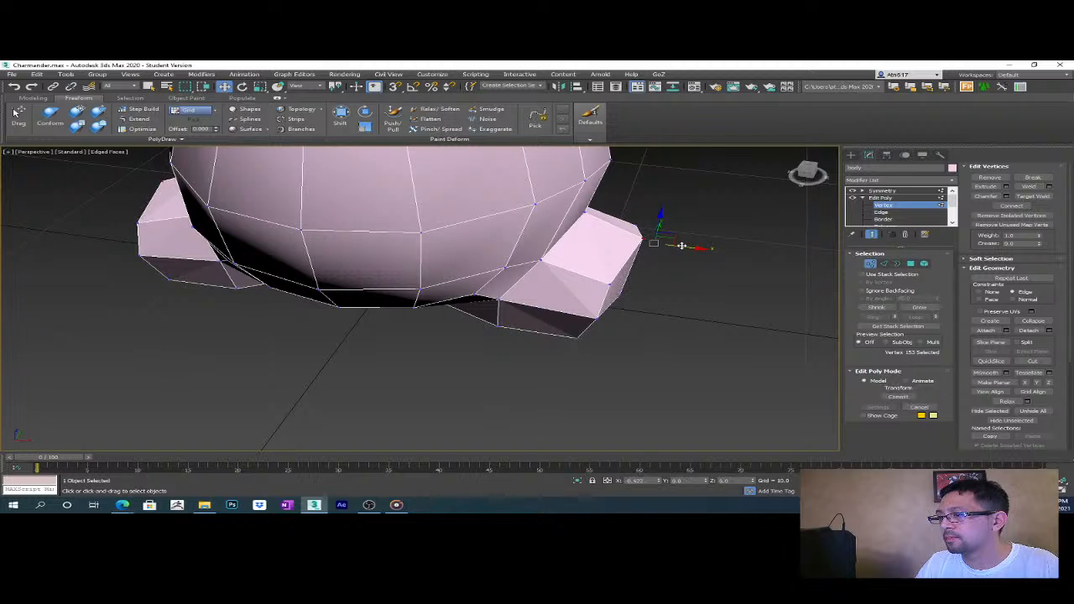
alt+middle_drag(665, 242, 721, 299)
scroll(721, 300, down, 5)
alt+middle_drag(640, 307, 609, 370)
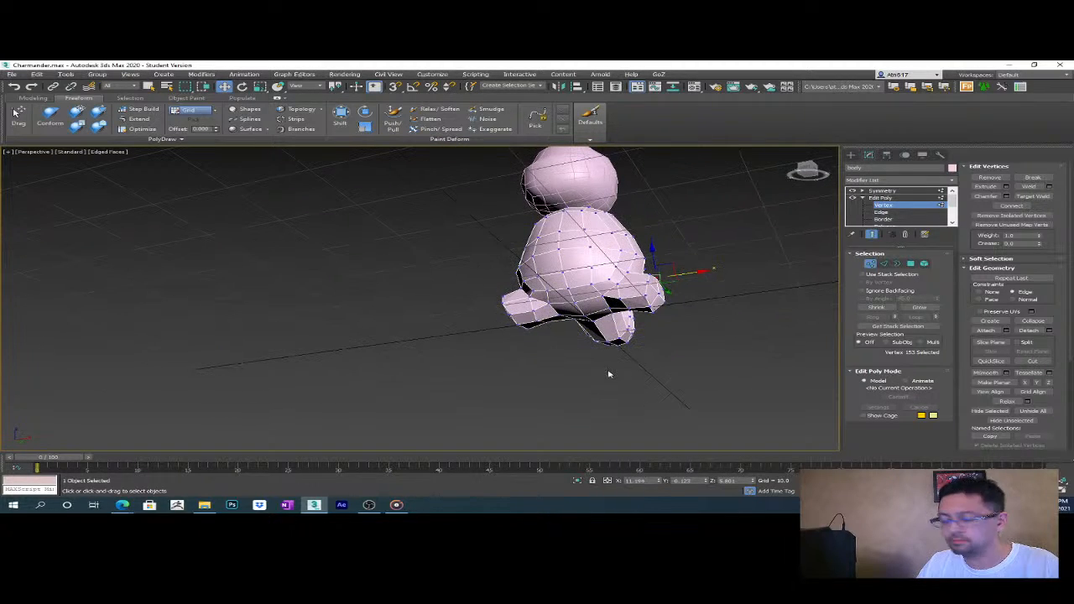
- Select the two polygons on the underside of the leg stub and extrude them downward
key(4)
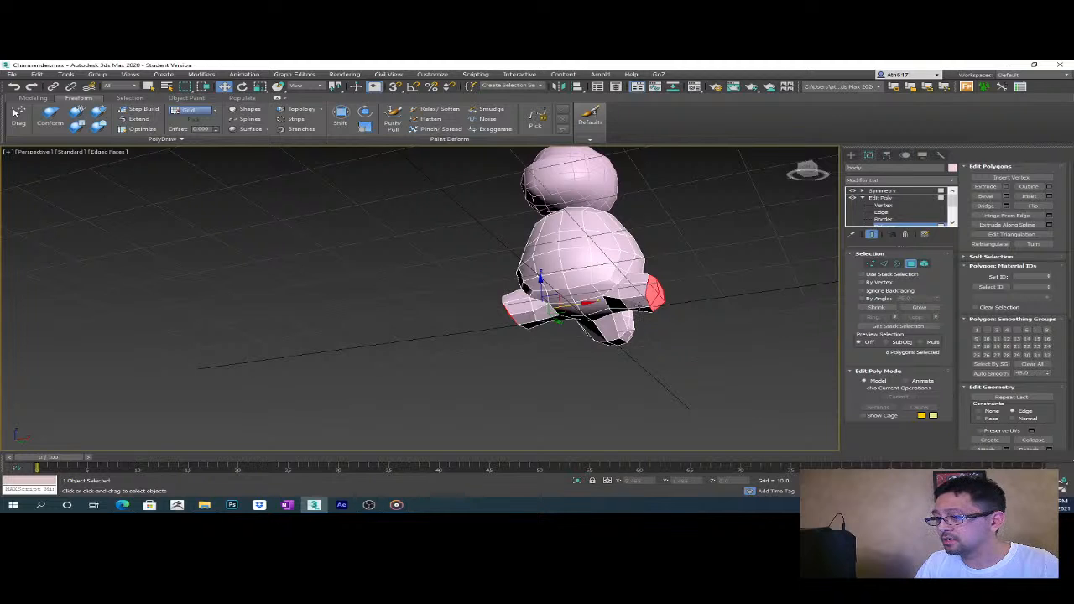
alt+middle_drag(668, 362, 595, 336)
click(603, 353)
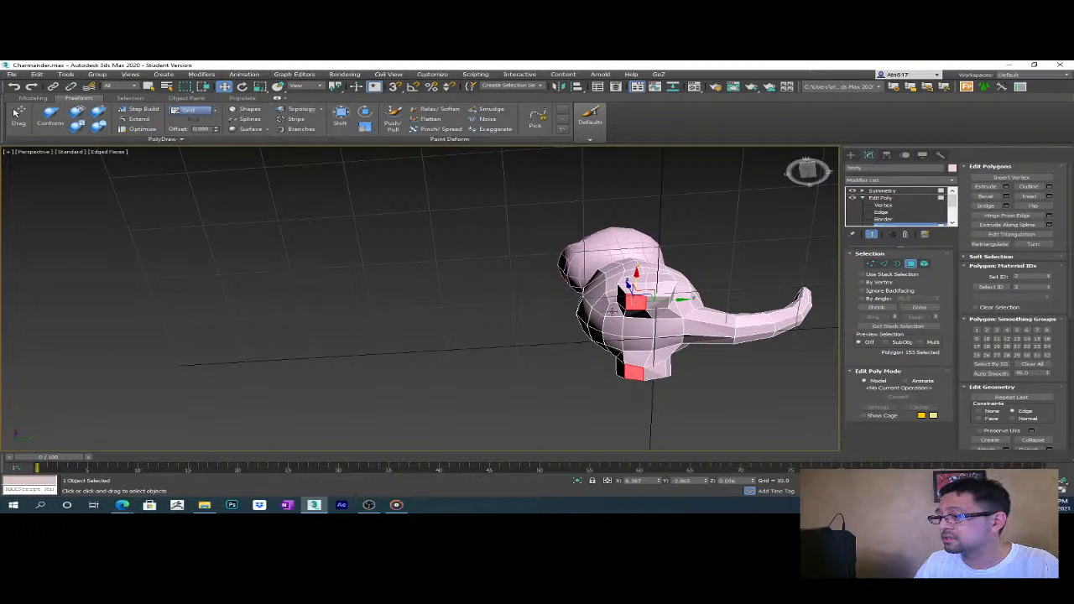
scroll(650, 307, up, 4)
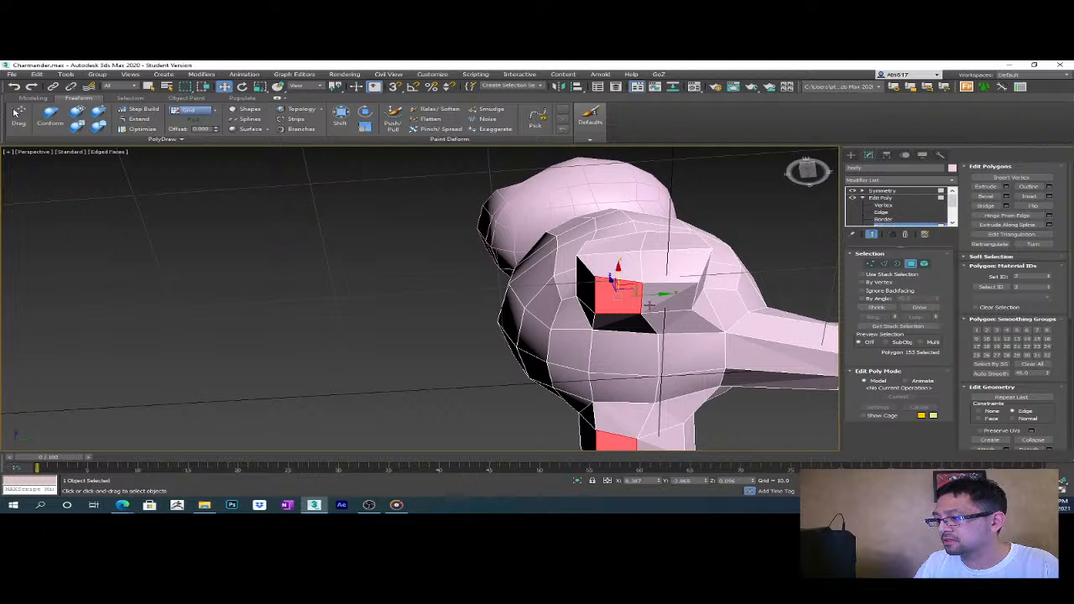
ctrl+click(649, 305)
alt+middle_drag(638, 312, 678, 342)
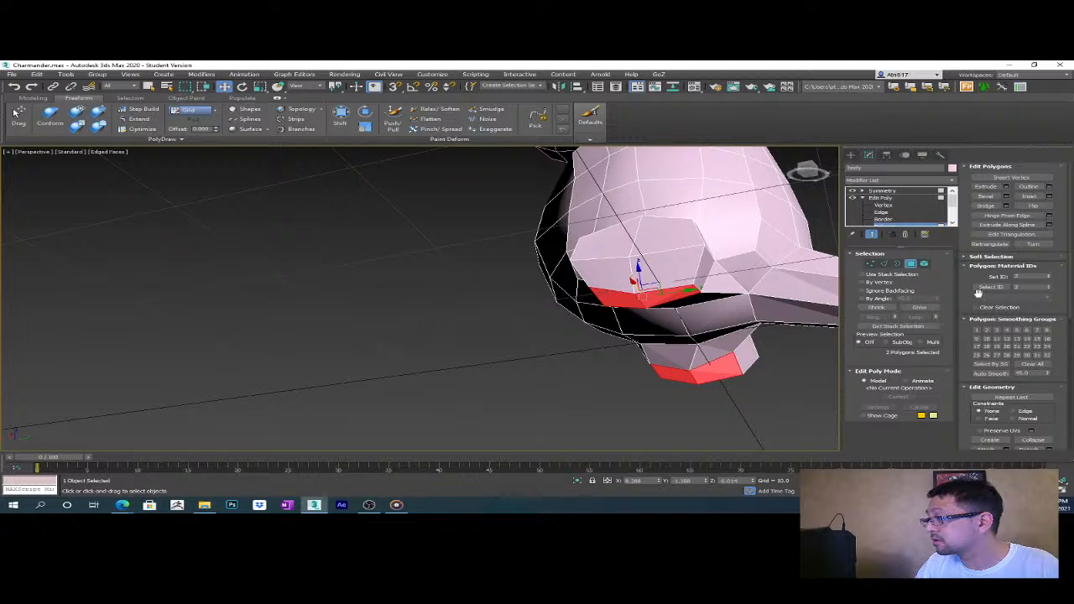
click(1007, 188)
click(425, 327)
alt+middle_drag(470, 344, 555, 383)
- Make the extruded leg's bottom polygons planar and rotate them level in the Left view
key(l)
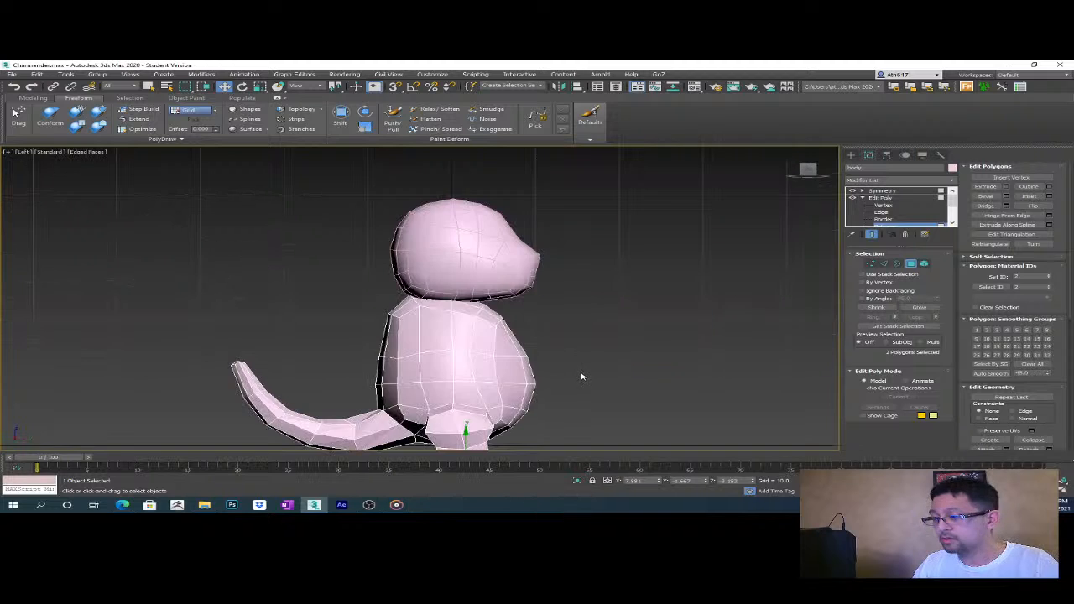
scroll(495, 387, up, 5)
scroll(495, 390, up, 3)
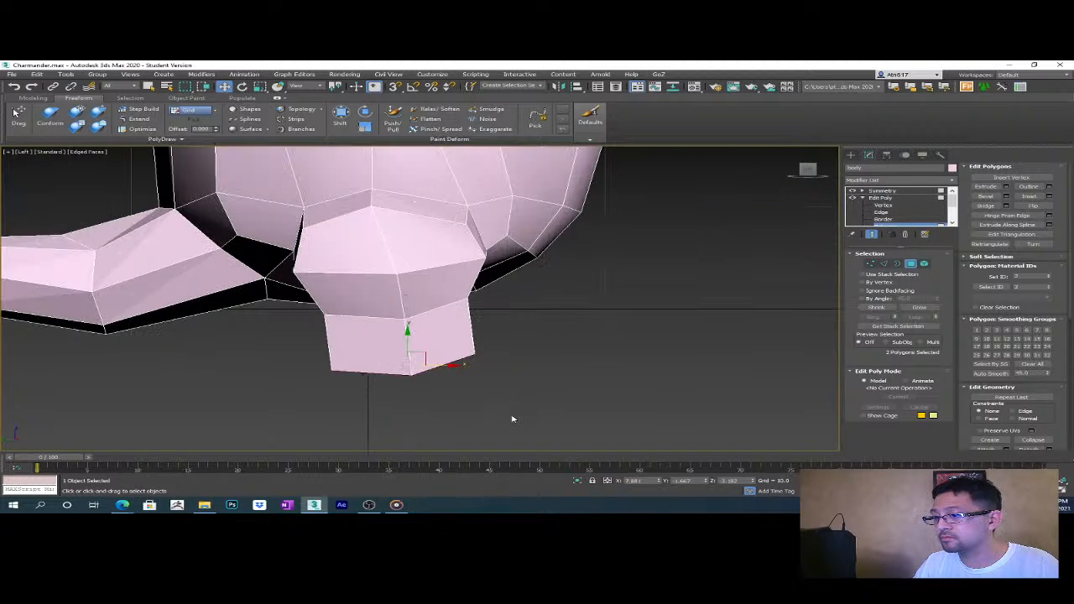
scroll(1018, 389, down, 5)
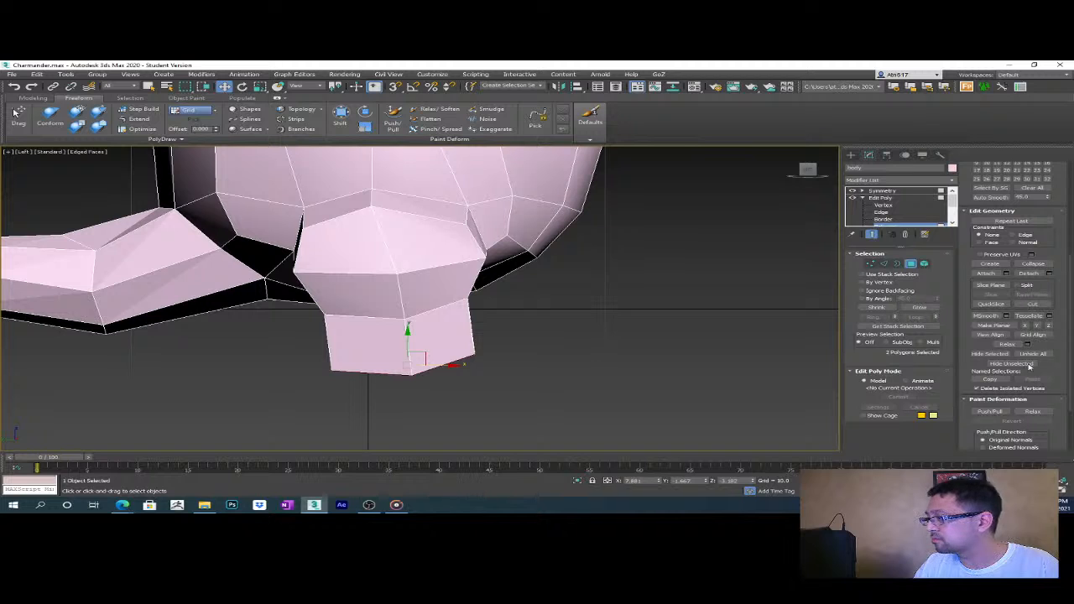
click(994, 326)
key(e)
mouse_move(437, 350)
mouse_down()
mouse_move(446, 366)
mouse_move(431, 366)
mouse_up()
key(w)
middle_drag(522, 372, 480, 387)
- Connect the vertical edges of the lower leg with a new edge loop around its middle
key(2)
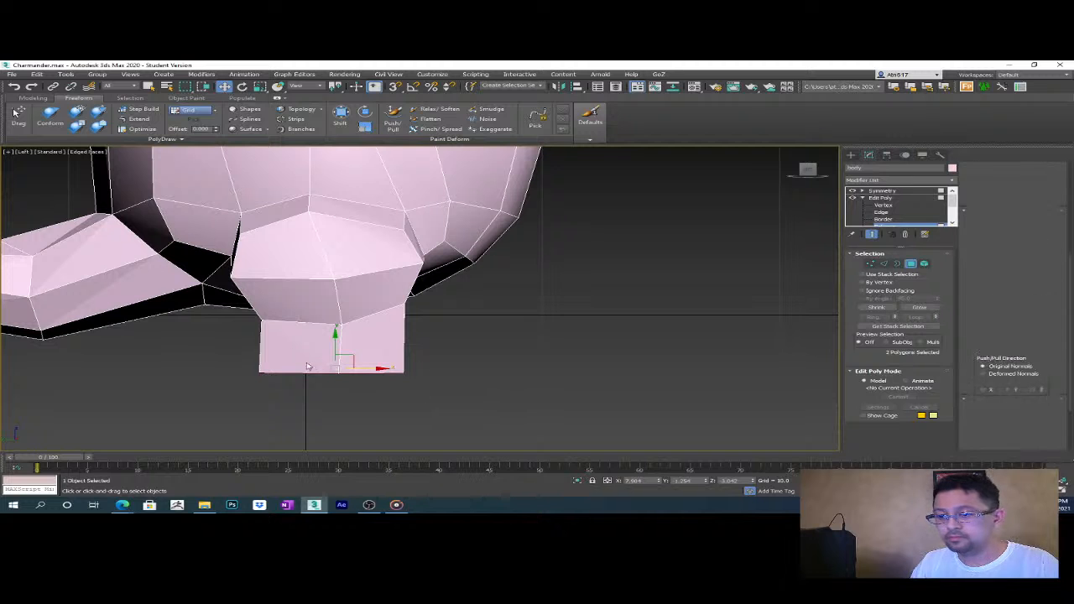
key(alt+l)
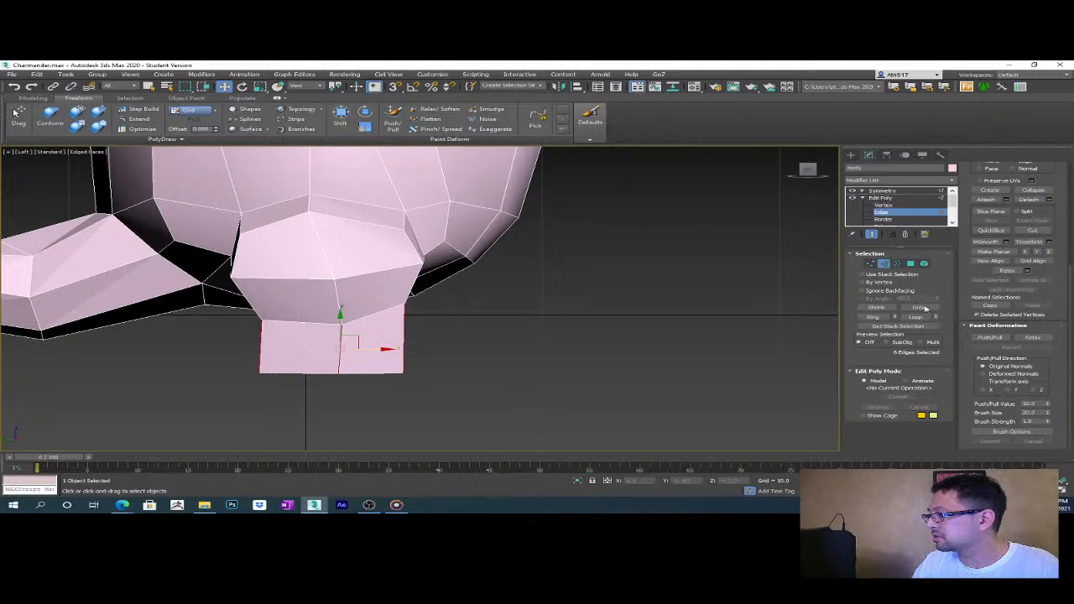
scroll(1044, 277, up, 3)
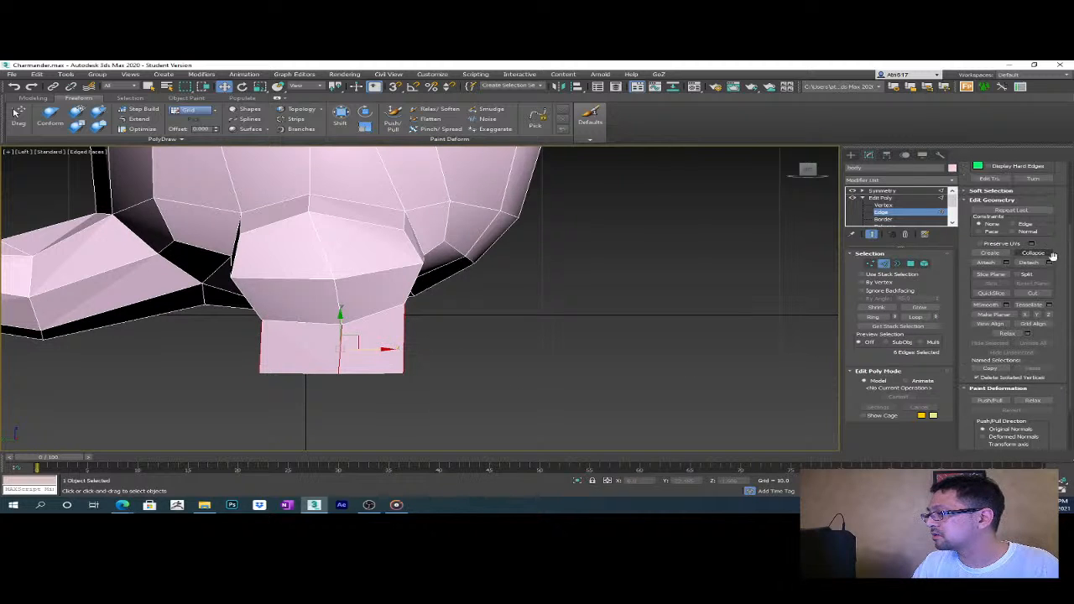
scroll(1034, 345, up, 2)
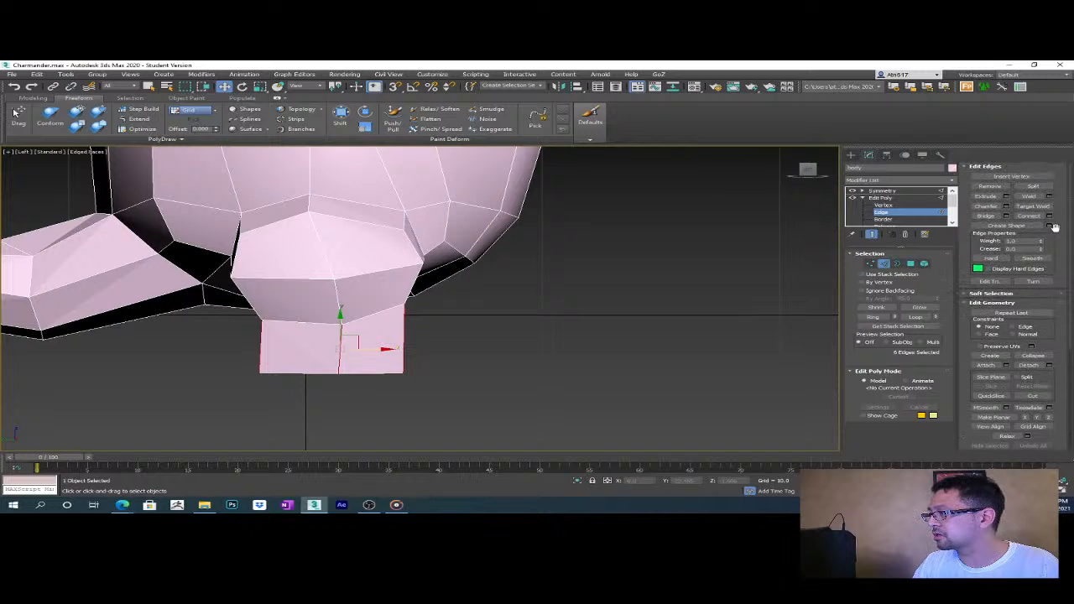
click(1030, 216)
alt+middle_drag(407, 360, 364, 367)
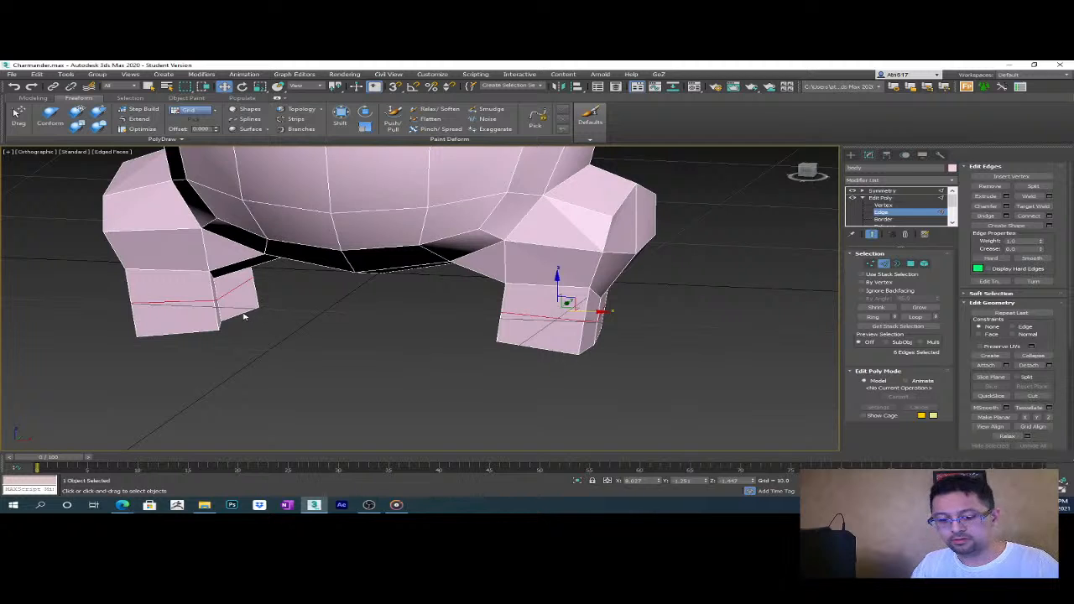
- Select the vertical edges on the inner side of the lower leg and shift them sideways in the Perspective view
key(2)
key(2)
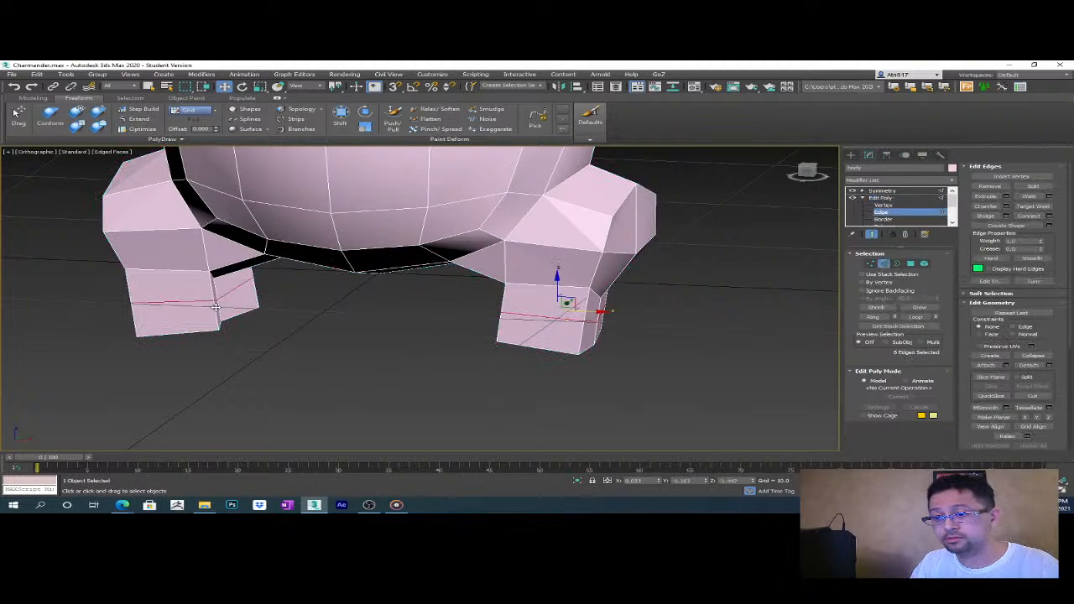
key(p)
click(238, 314)
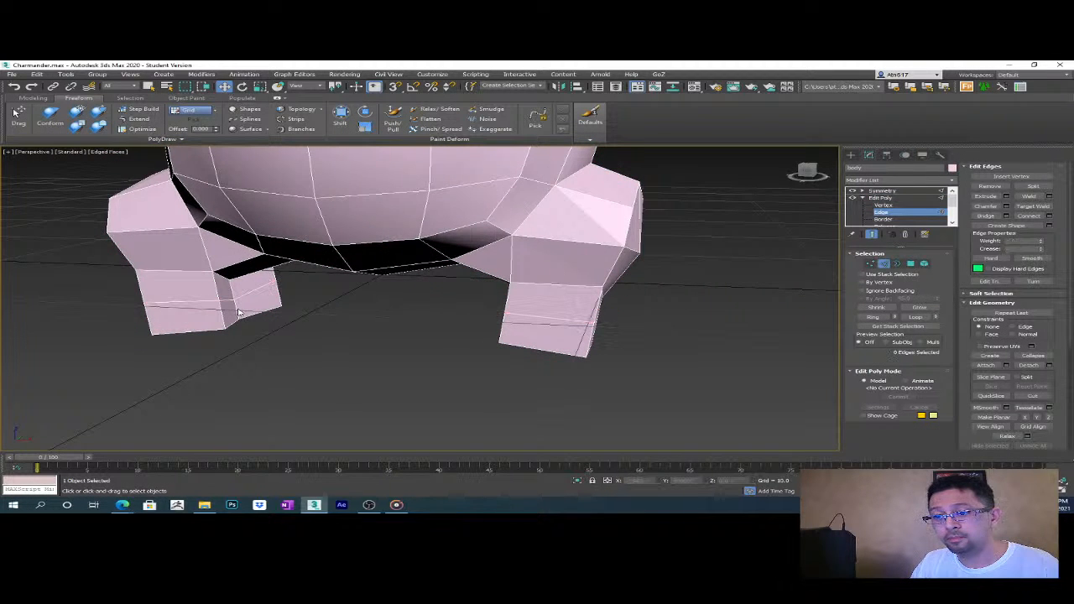
alt+middle_drag(239, 313, 376, 344)
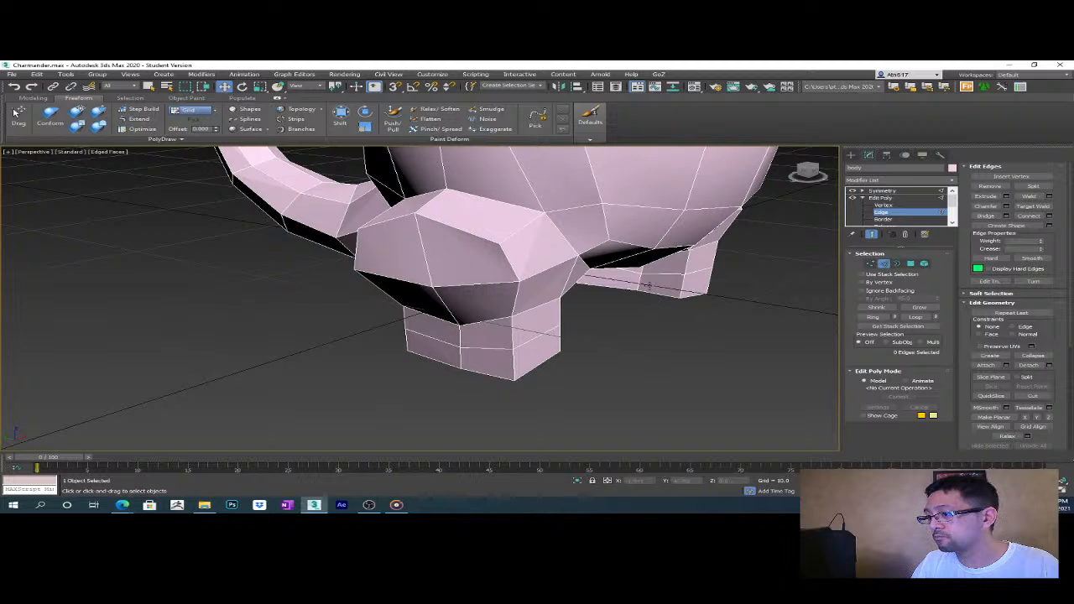
click(639, 284)
ctrl+click(639, 270)
alt+middle_drag(639, 270, 649, 317)
ctrl+click(667, 277)
drag(683, 279, 659, 281)
- Move the edge on the outer side of the thigh, just above the lower leg, farther outward
alt+middle_drag(659, 285, 625, 354)
click(654, 340)
alt+middle_drag(688, 336, 706, 310)
click(673, 302)
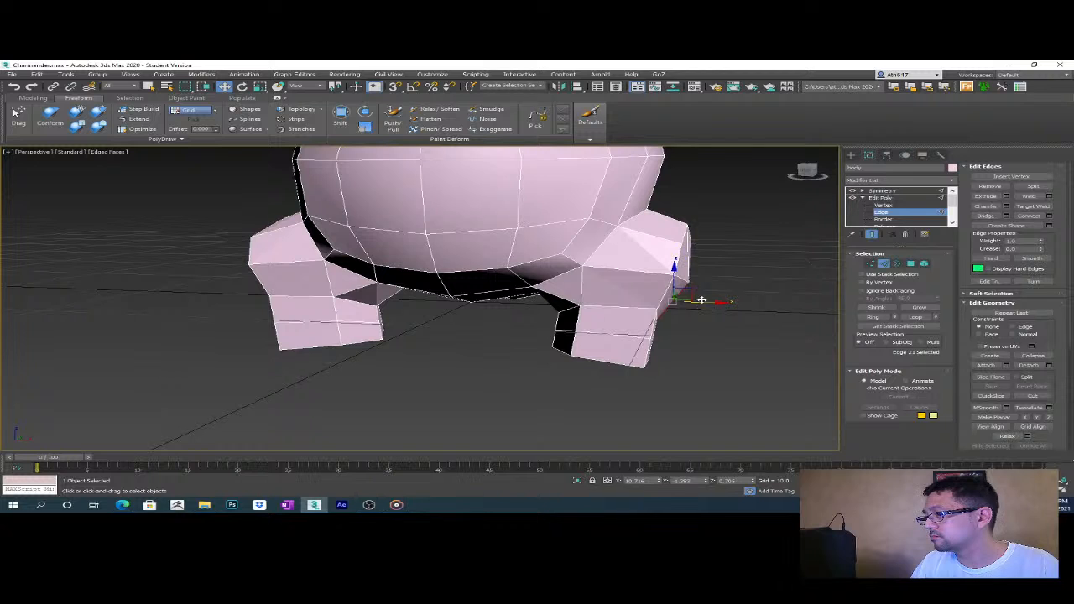
drag(695, 296, 713, 296)
- Move the lower leg's bottom outer edges inward and adjust the front bottom corner vertex
click(644, 355)
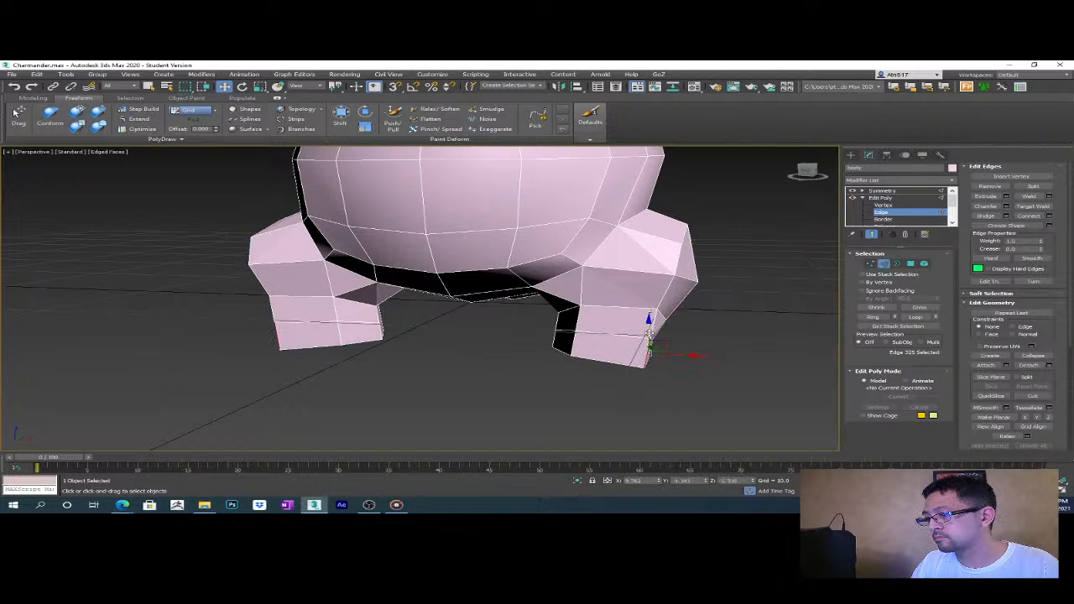
ctrl+click(663, 338)
drag(685, 342, 660, 356)
click(629, 366)
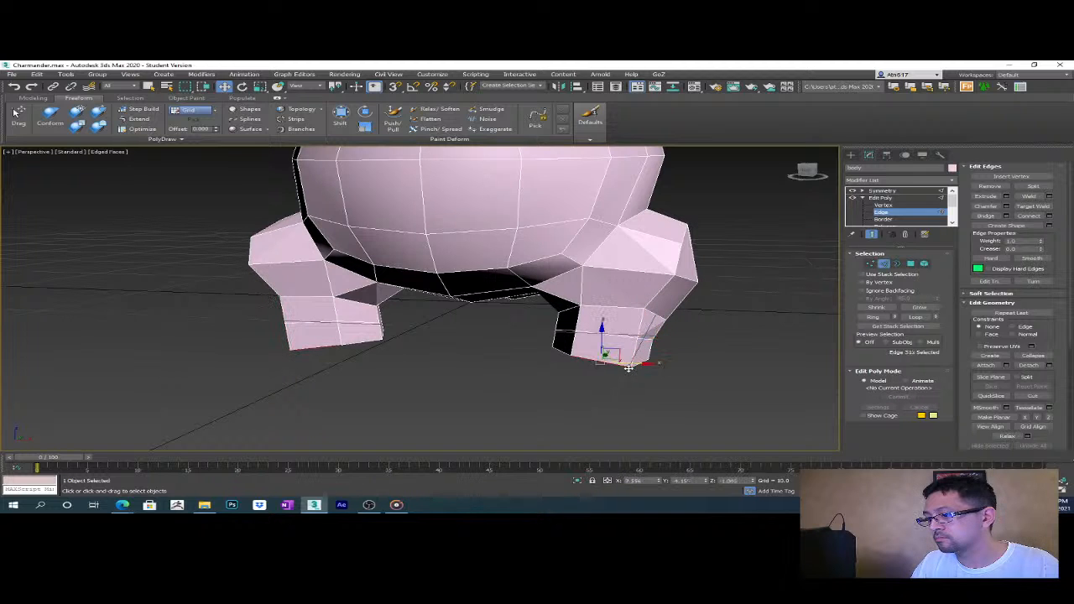
key(1)
click(636, 363)
click(635, 359)
alt+middle_drag(664, 370, 684, 394)
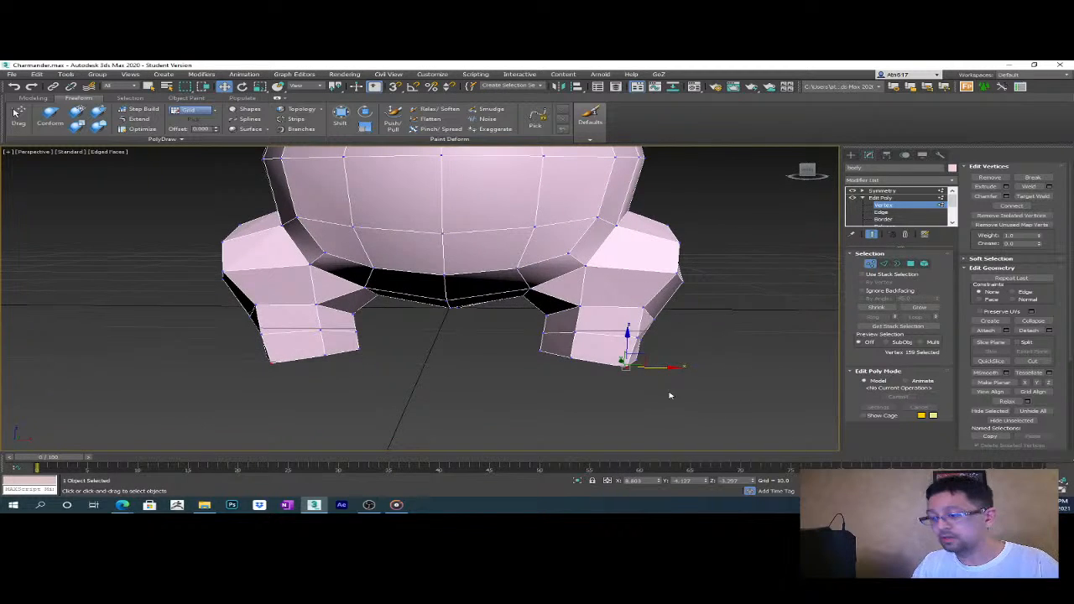
- Select all vertices along the leg's bottom in the Front view and scale them vertically into a flat line
scroll(676, 397, down, 5)
key(f)
scroll(537, 382, up, 5)
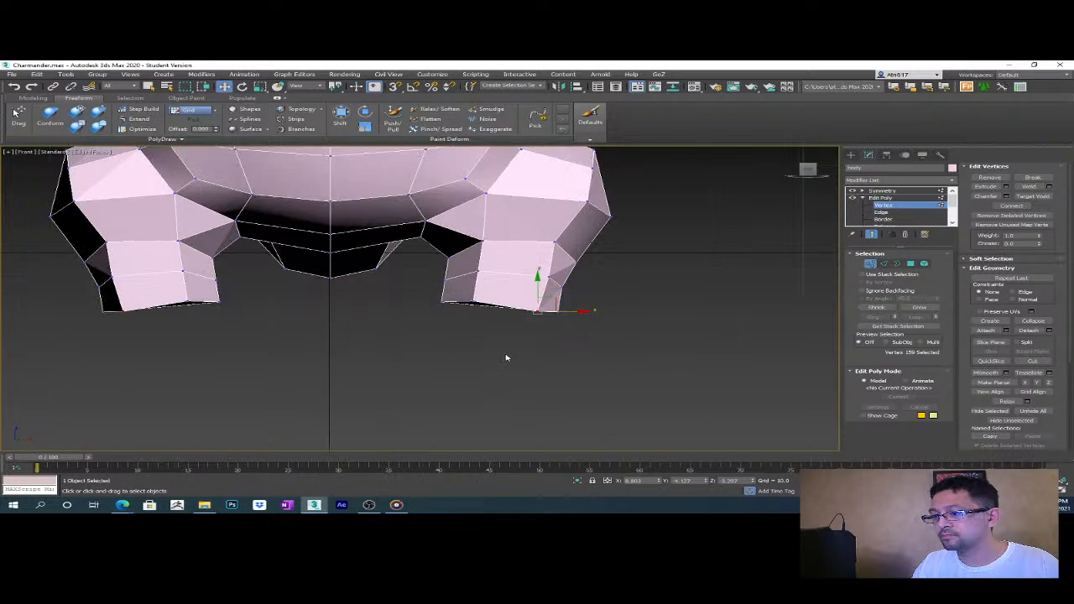
middle_drag(578, 353, 639, 387)
drag(489, 336, 489, 337)
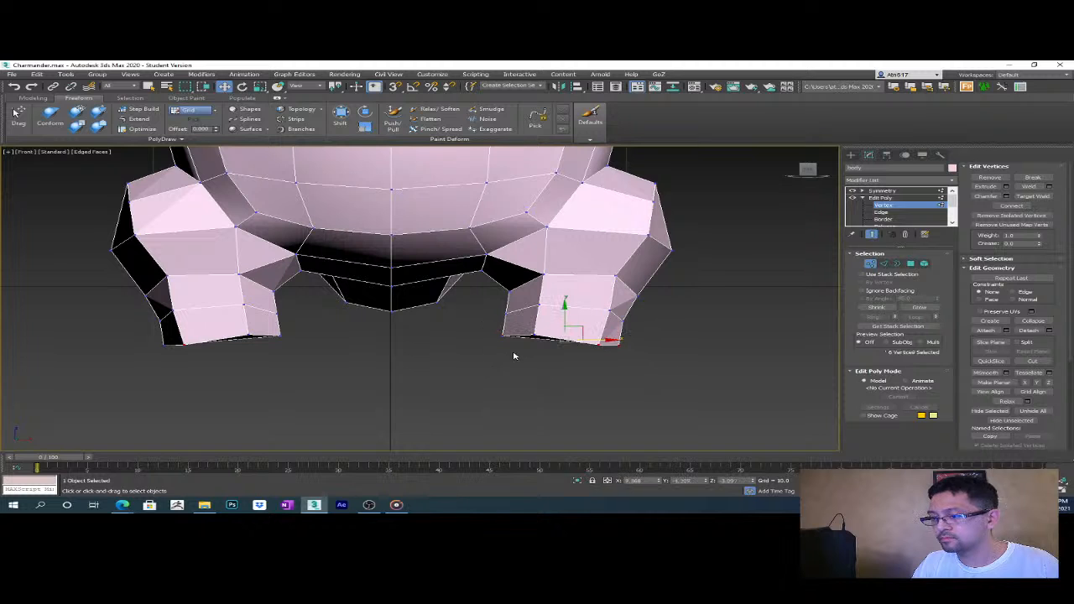
key(r)
drag(563, 299, 567, 389)
mouse_move(561, 302)
mouse_down()
mouse_move(560, 367)
mouse_move(566, 312)
mouse_up()
middle_drag(565, 362, 583, 380)
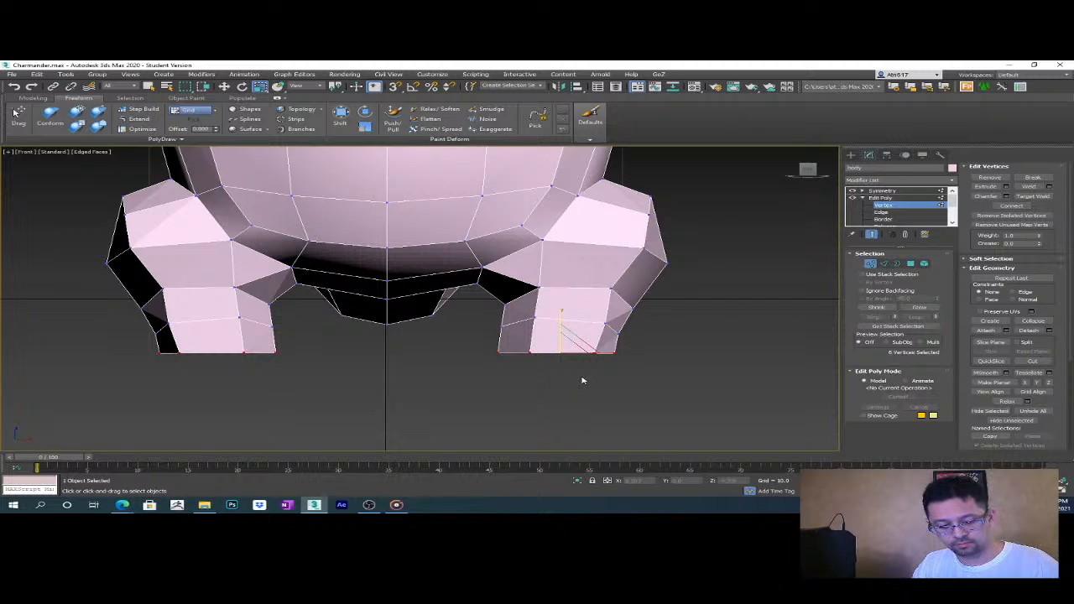
- Select the front polygons at the bottom of the lower leg and extrude them forward to start the foot
key(4)
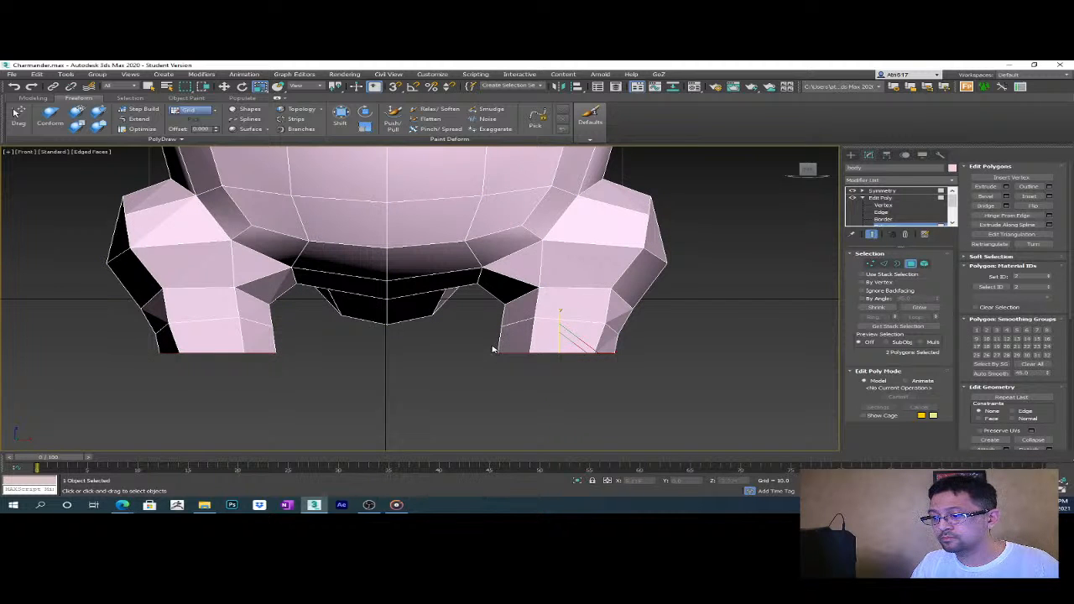
key(l)
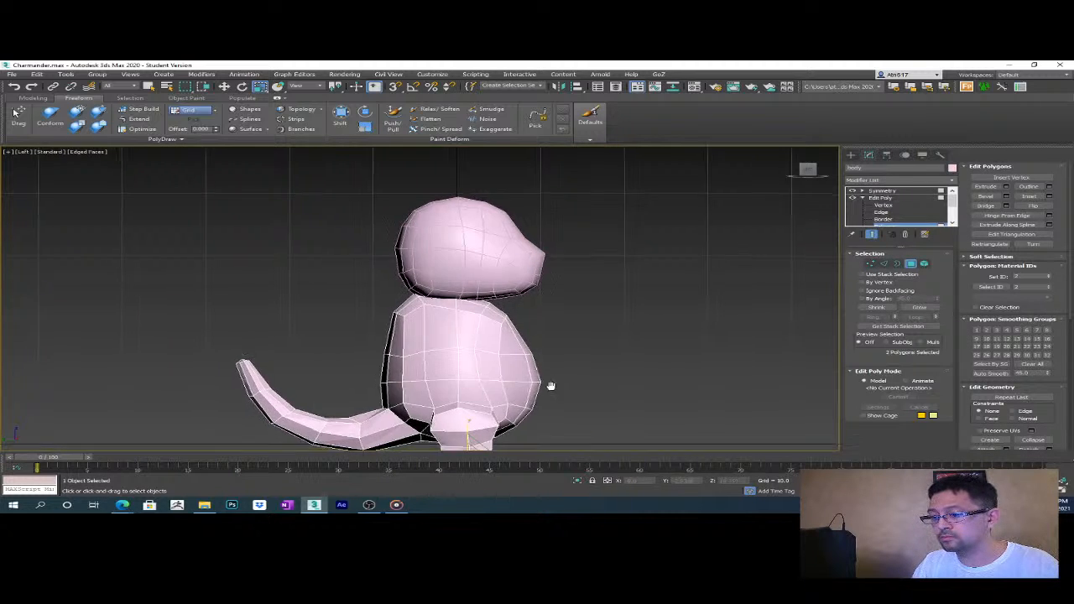
scroll(482, 293, up, 5)
ctrl+click(449, 306)
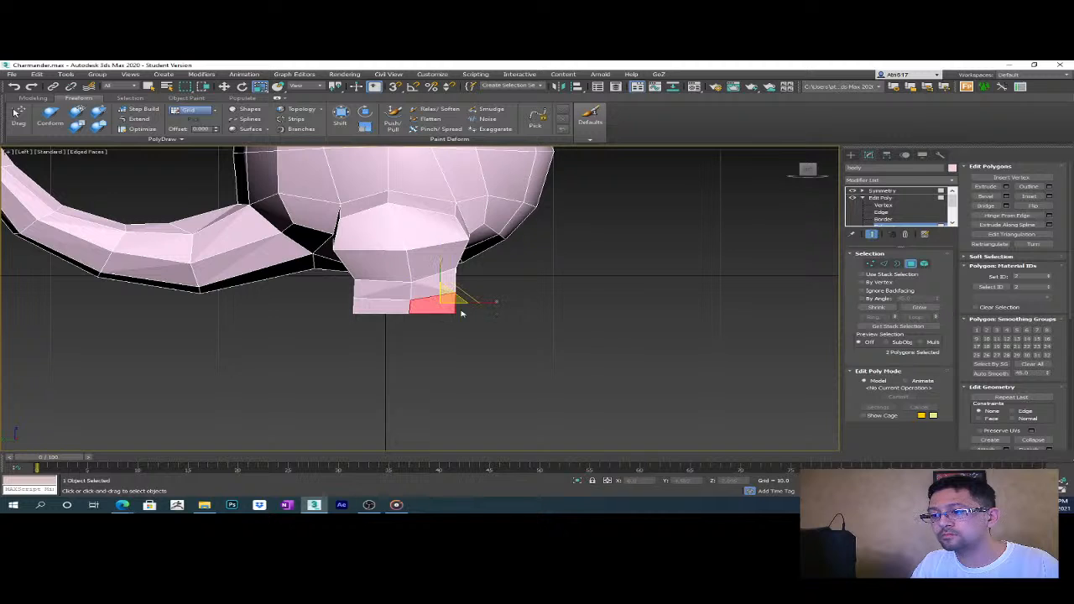
middle_drag(532, 321, 514, 334)
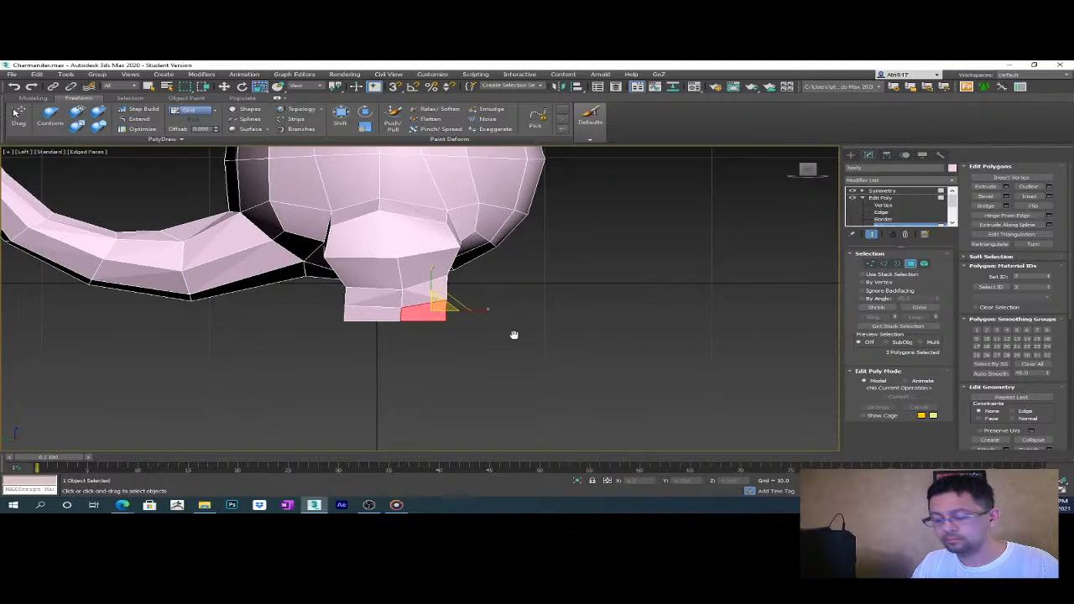
click(1006, 186)
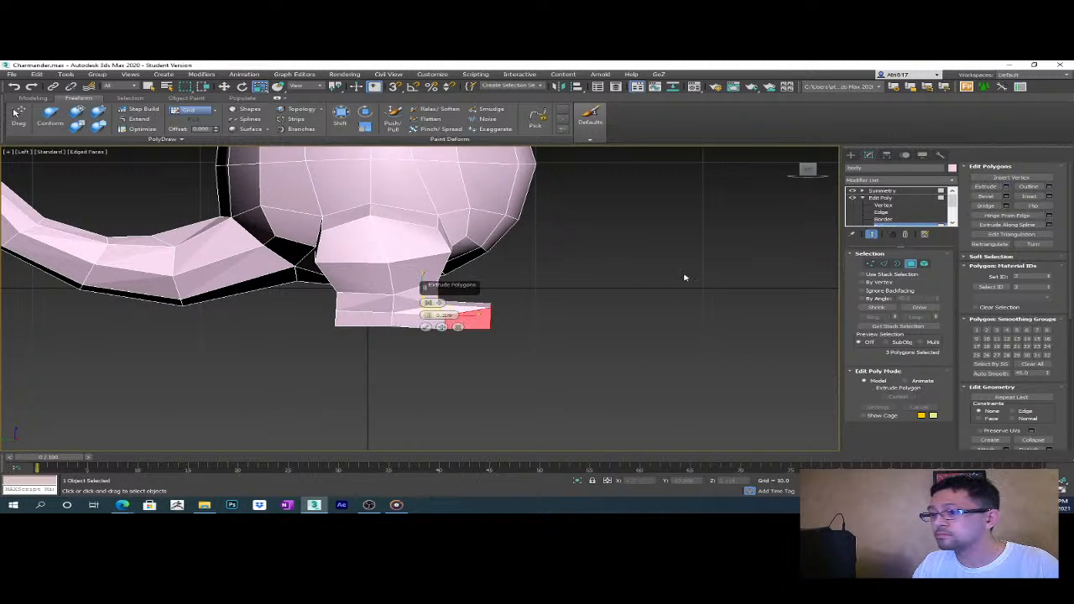
click(426, 326)
middle_drag(426, 326, 486, 369)
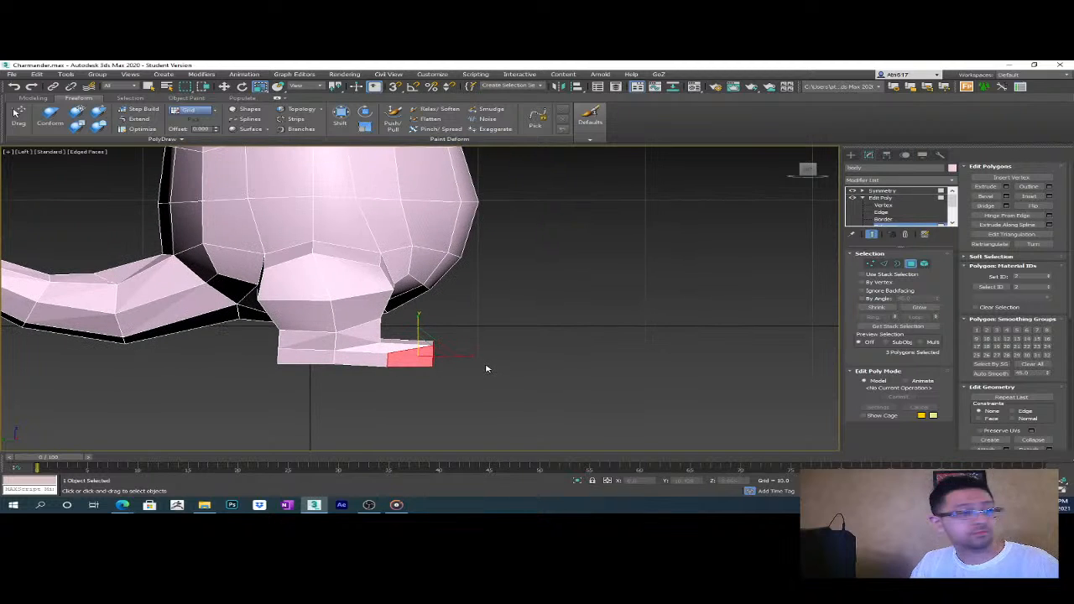
- In the Bottom view, move the short edge on the outer side where the foot joins the leg outward and forward
key(b)
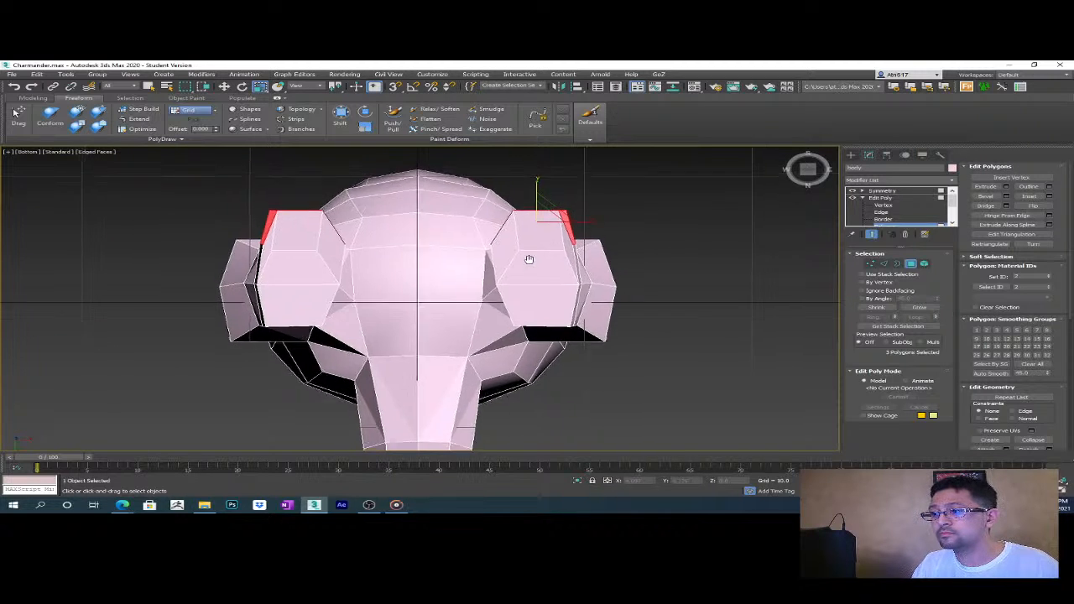
scroll(537, 331, up, 4)
middle_drag(554, 336, 537, 333)
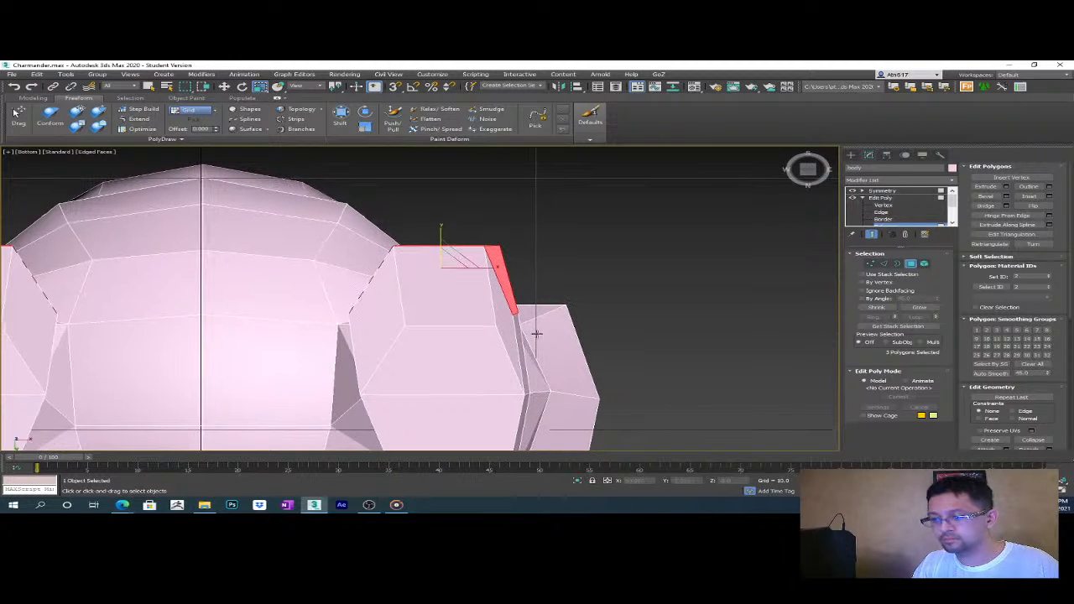
key(2)
click(517, 329)
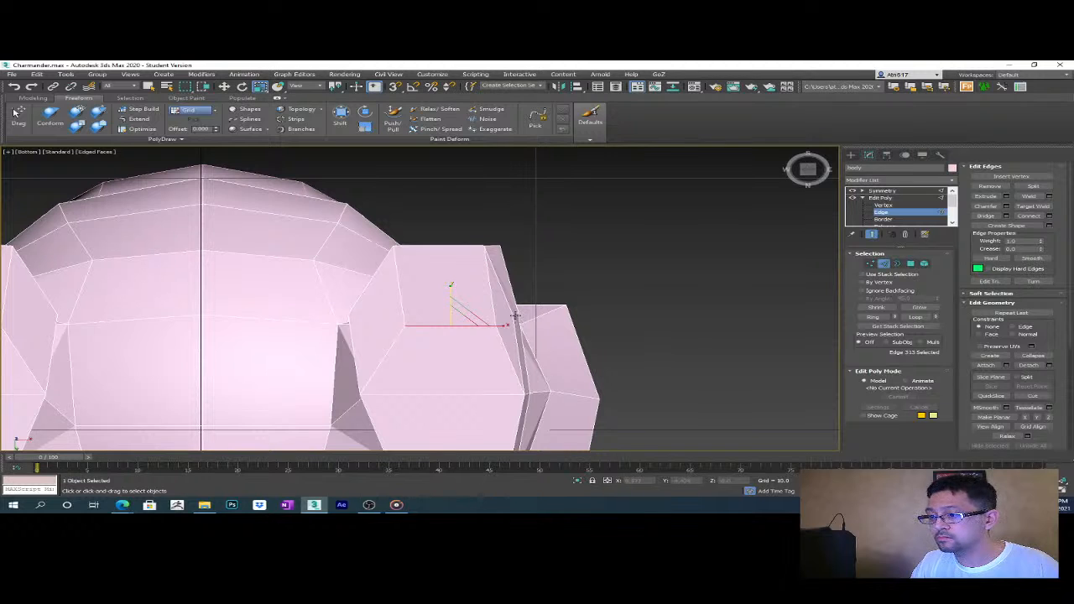
scroll(517, 319, up, 3)
middle_drag(546, 336, 506, 365)
scroll(506, 366, down, 2)
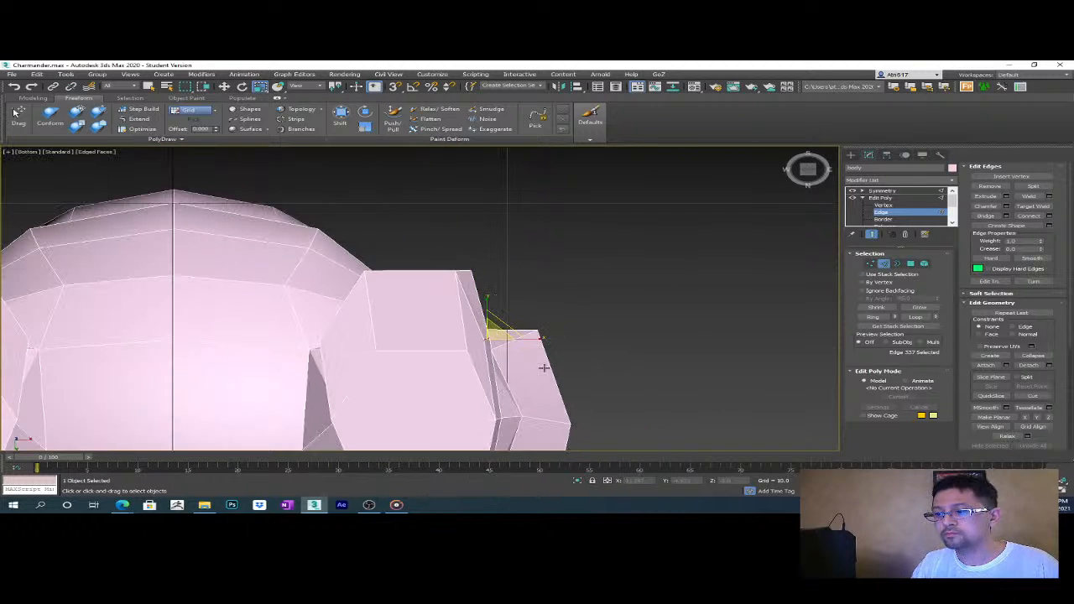
key(w)
drag(495, 329, 532, 301)
middle_drag(532, 299, 620, 267)
- In wireframe, move the two vertices on the inner side of the foot's base away from the body's centre line
key(1)
click(414, 316)
key(F3)
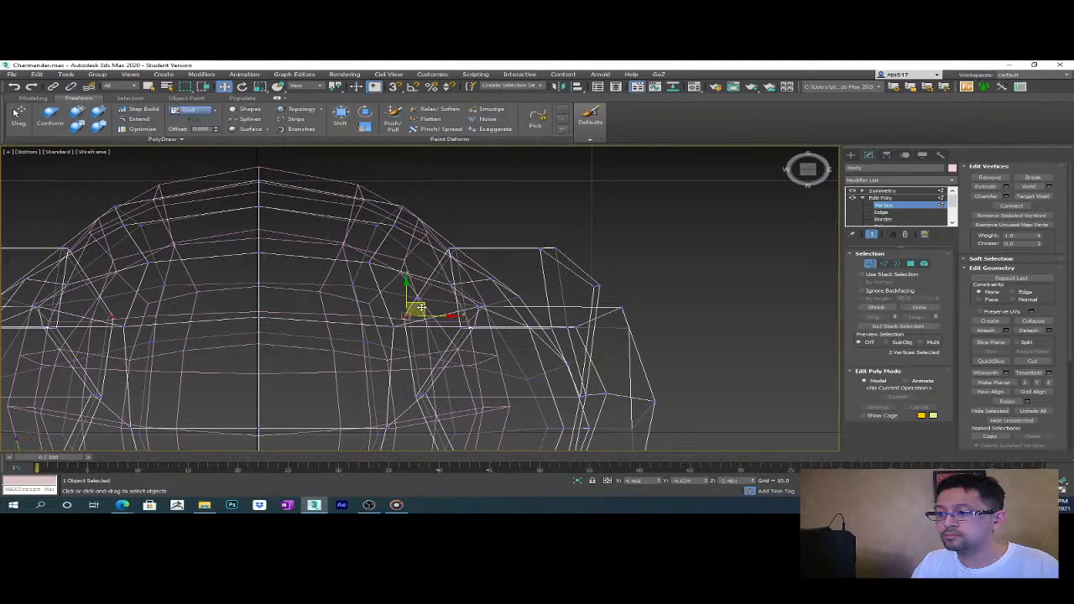
drag(418, 309, 472, 300)
mouse_move(485, 312)
middle_down()
mouse_move(488, 293)
mouse_move(547, 382)
mouse_move(552, 307)
mouse_move(492, 343)
mouse_move(426, 324)
mouse_move(518, 328)
mouse_move(523, 357)
mouse_move(500, 358)
mouse_move(486, 324)
mouse_move(453, 328)
mouse_move(516, 333)
mouse_move(564, 289)
mouse_move(550, 291)
mouse_move(595, 327)
mouse_move(580, 294)
middle_up()
- In the shaded Perspective view, nudge individual vertices around the ankle to round out the lower leg
key(p)
key(F3)
drag(586, 286, 596, 287)
alt+middle_drag(596, 286, 567, 267)
drag(544, 274, 547, 273)
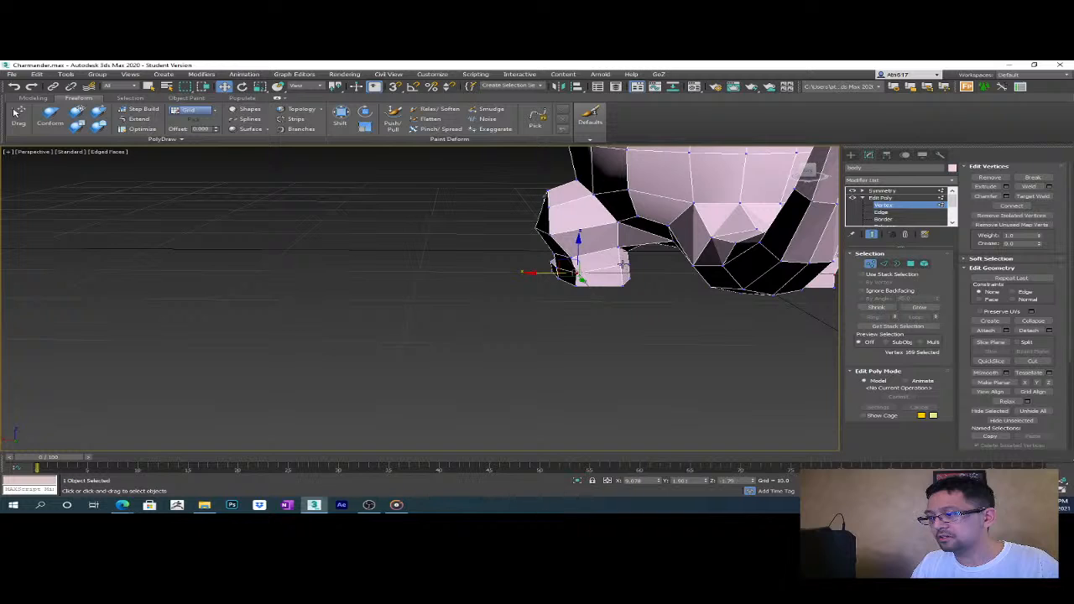
alt+middle_drag(622, 267, 655, 274)
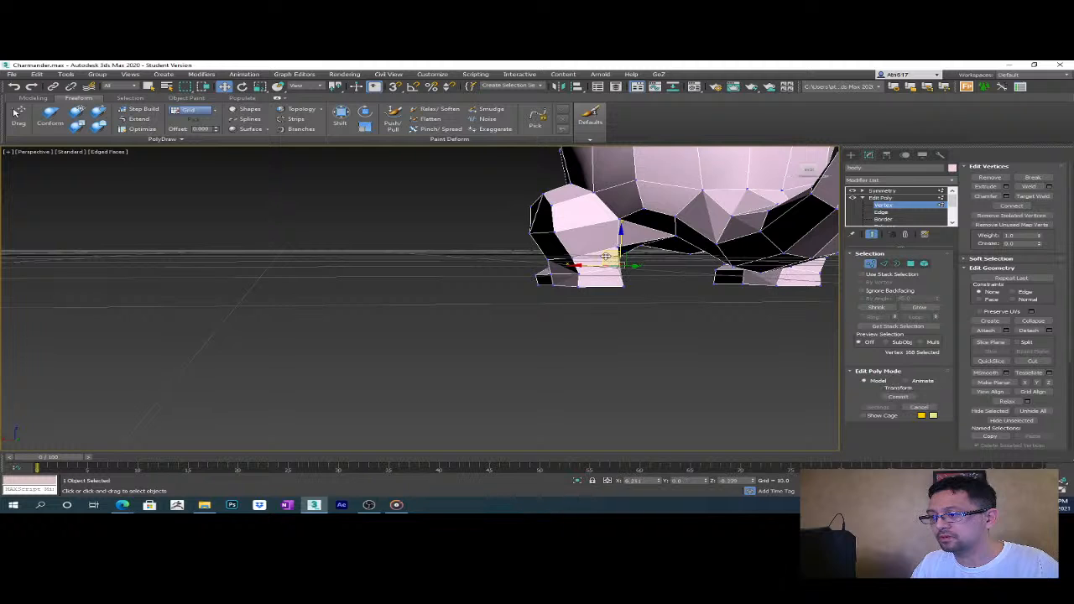
alt+middle_drag(608, 252, 578, 302)
- Select the two vertices across the underside of the foot and scale them slightly
scroll(563, 342, up, 3)
alt+middle_drag(563, 341, 529, 347)
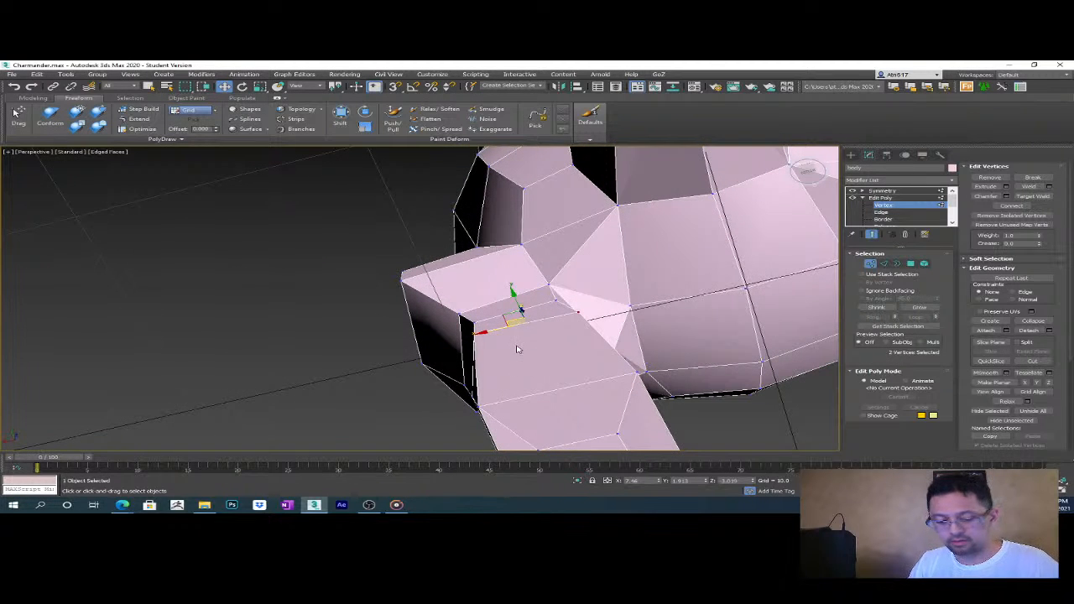
key(r)
drag(573, 312, 568, 312)
alt+middle_drag(569, 312, 565, 344)
- Nudge the vertices at the bottom of the lower leg in the Perspective view to refine the foot's shape
scroll(604, 323, down, 5)
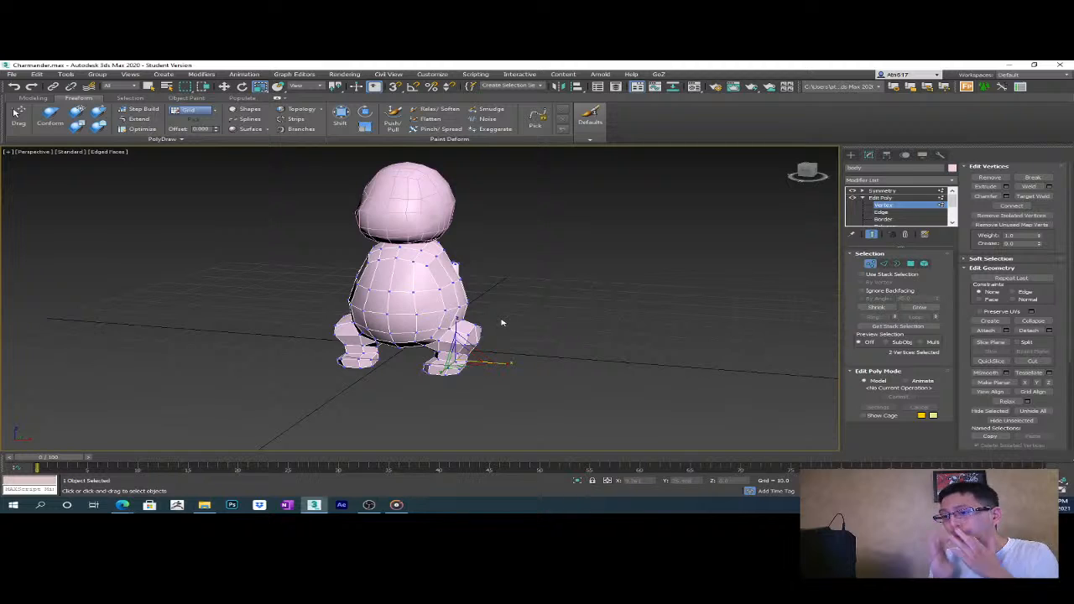
alt+middle_drag(492, 324, 537, 365)
scroll(474, 339, up, 5)
alt+middle_drag(491, 336, 304, 355)
scroll(482, 379, up, 5)
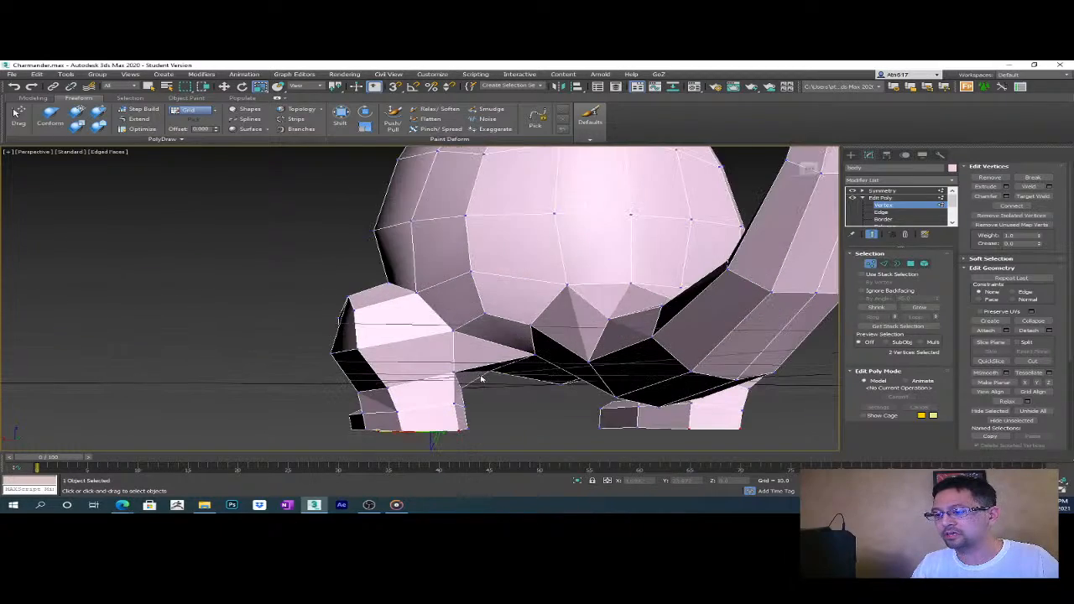
scroll(482, 379, down, 5)
alt+middle_drag(478, 378, 469, 430)
key(w)
drag(437, 397, 444, 391)
alt+middle_drag(461, 393, 437, 391)
drag(432, 383, 460, 382)
- Shift the vertex at the outer back of the lower leg slightly sideways and add the vertex below it to the selection
alt+middle_drag(460, 384, 563, 303)
click(467, 366)
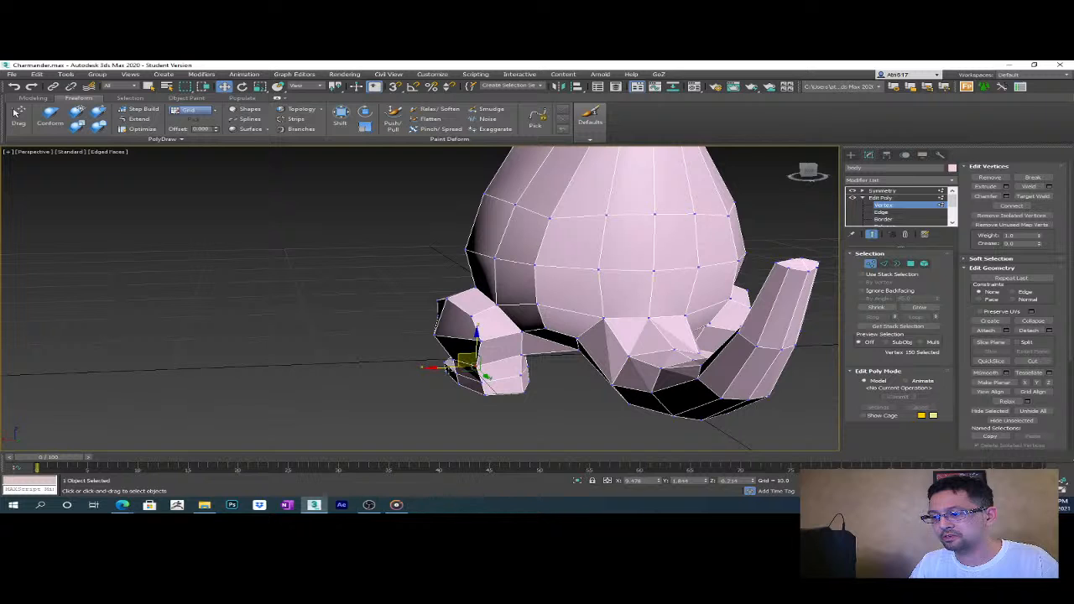
click(450, 367)
drag(452, 367, 457, 366)
ctrl+click(481, 384)
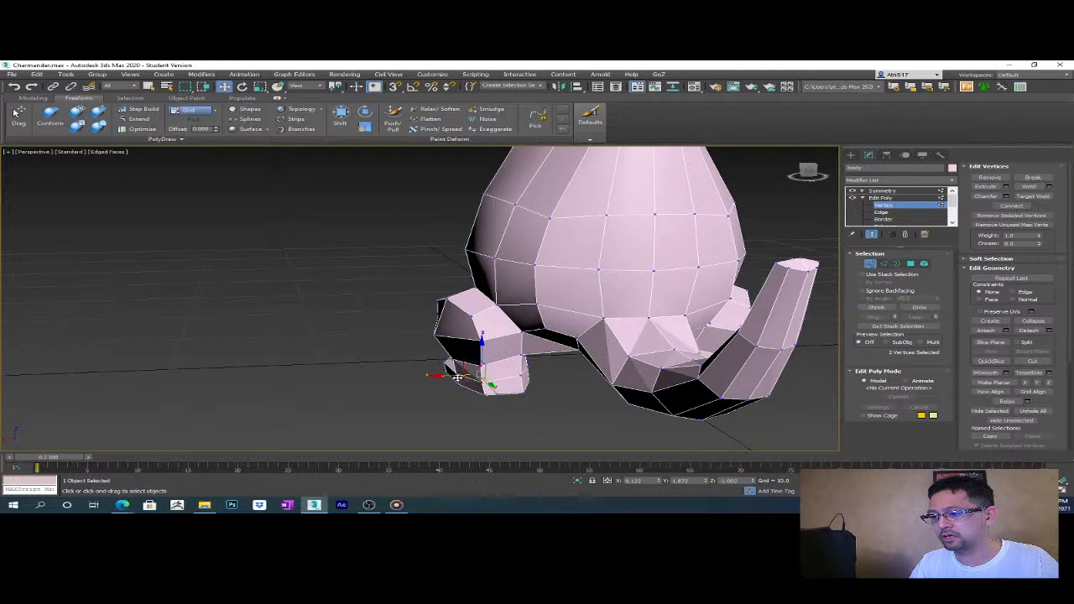
alt+middle_drag(458, 376, 628, 362)
scroll(640, 372, down, 5)
- Leave vertex editing and add another Edit Poly modifier to the body beneath the Symmetry modifier
click(906, 199)
alt+middle_drag(717, 319, 703, 271)
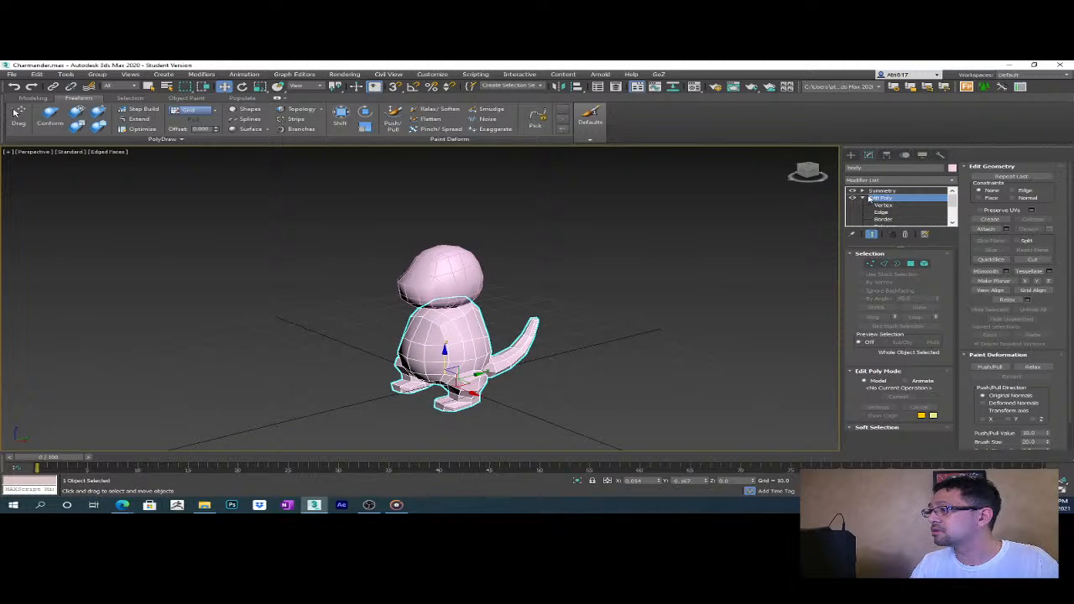
click(867, 198)
click(940, 179)
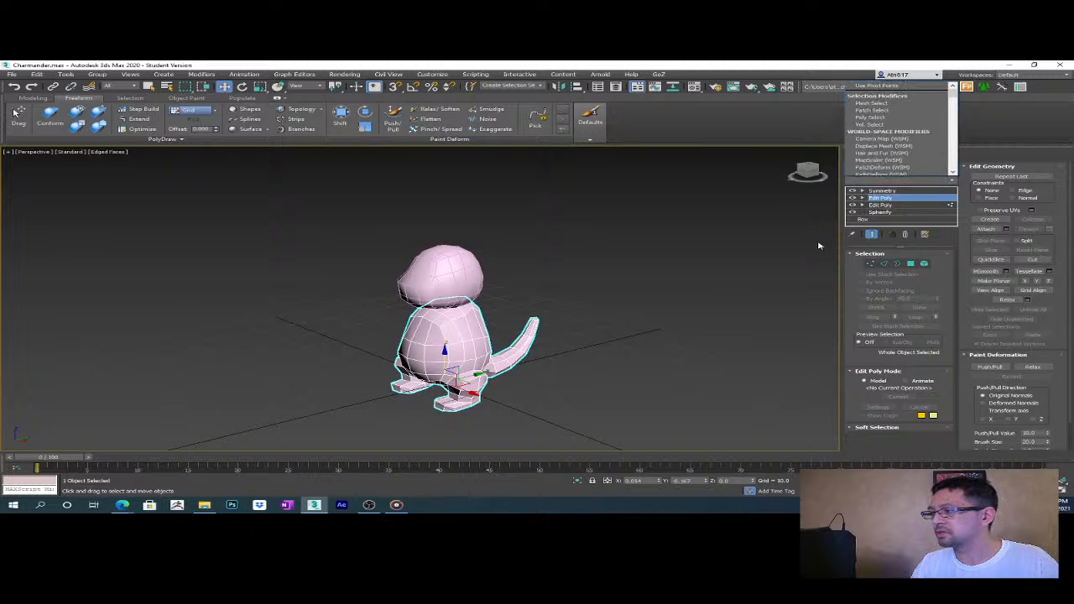
click(674, 307)
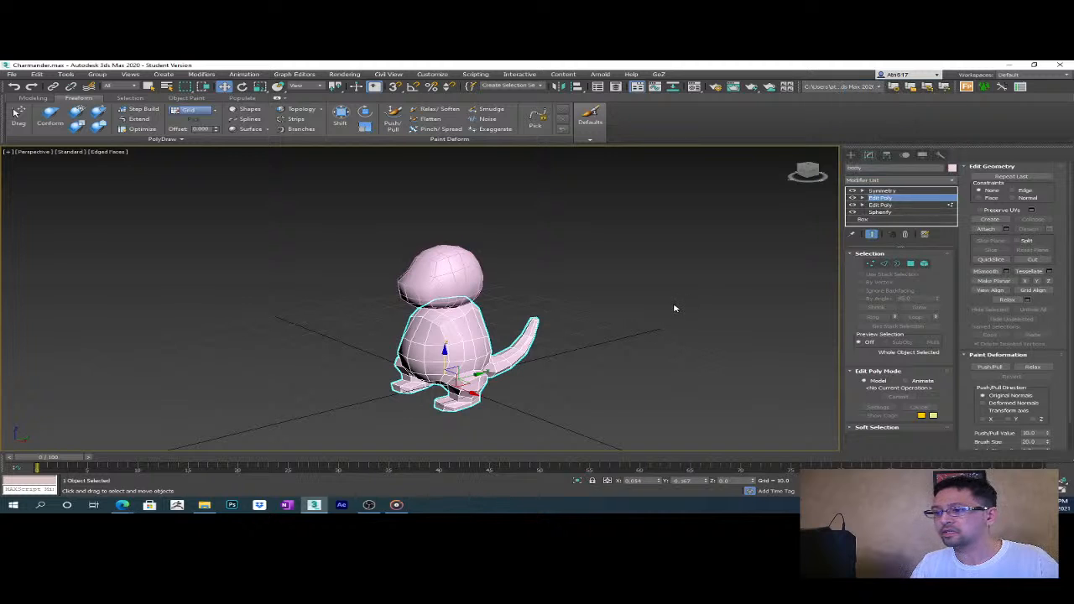
key(1)
click(902, 199)
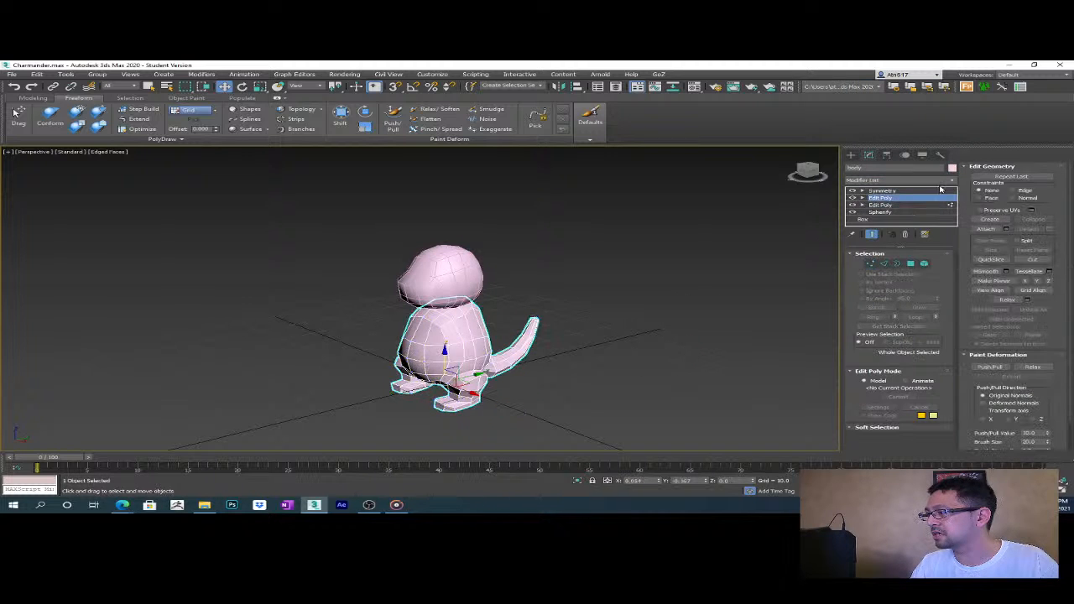
click(939, 179)
scroll(936, 449, down, 2)
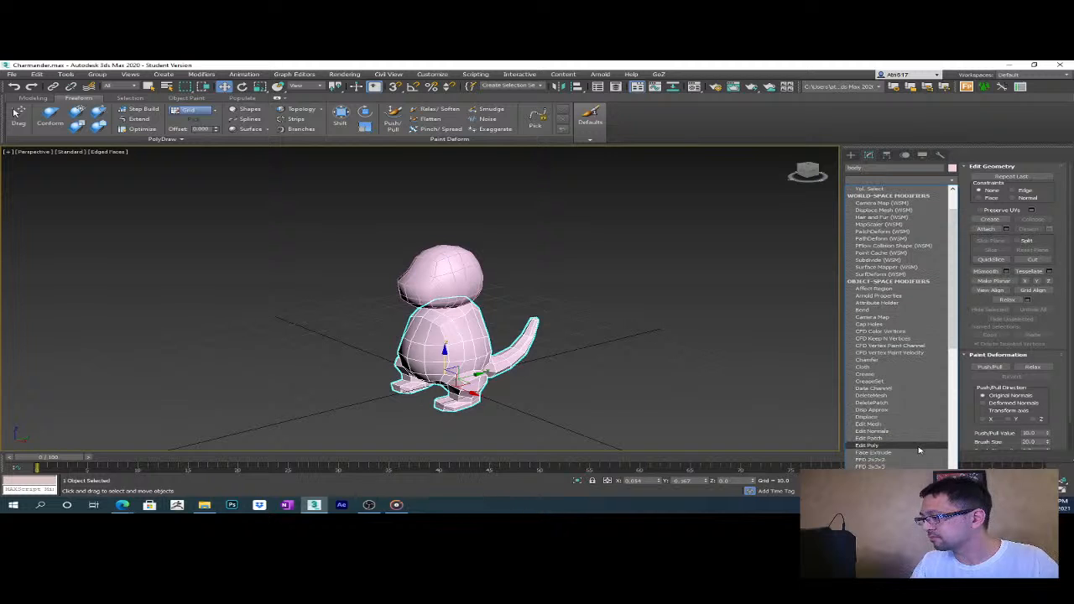
click(921, 453)
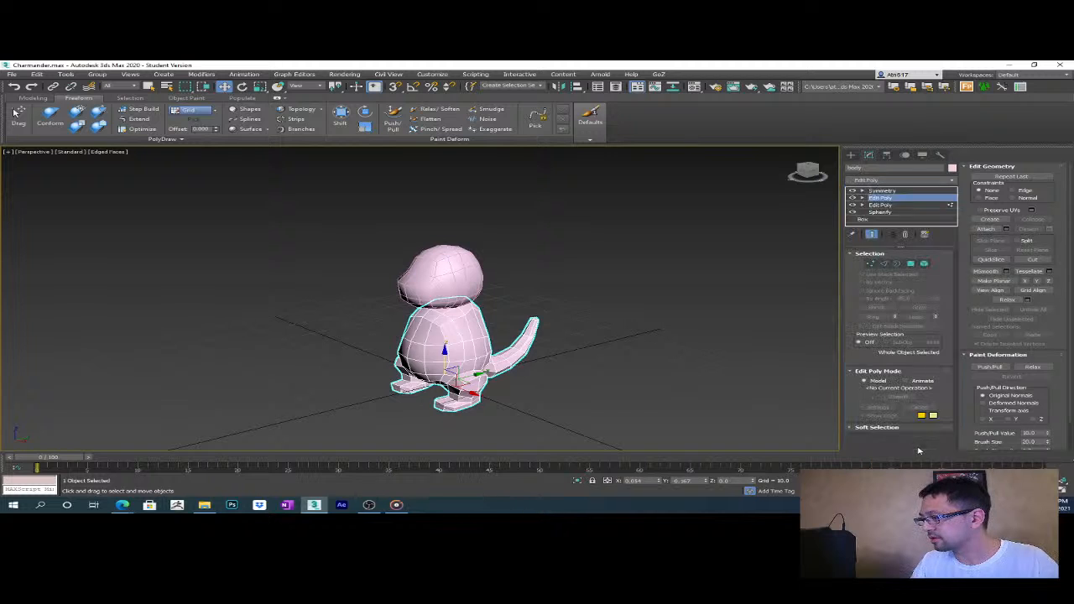
click(864, 198)
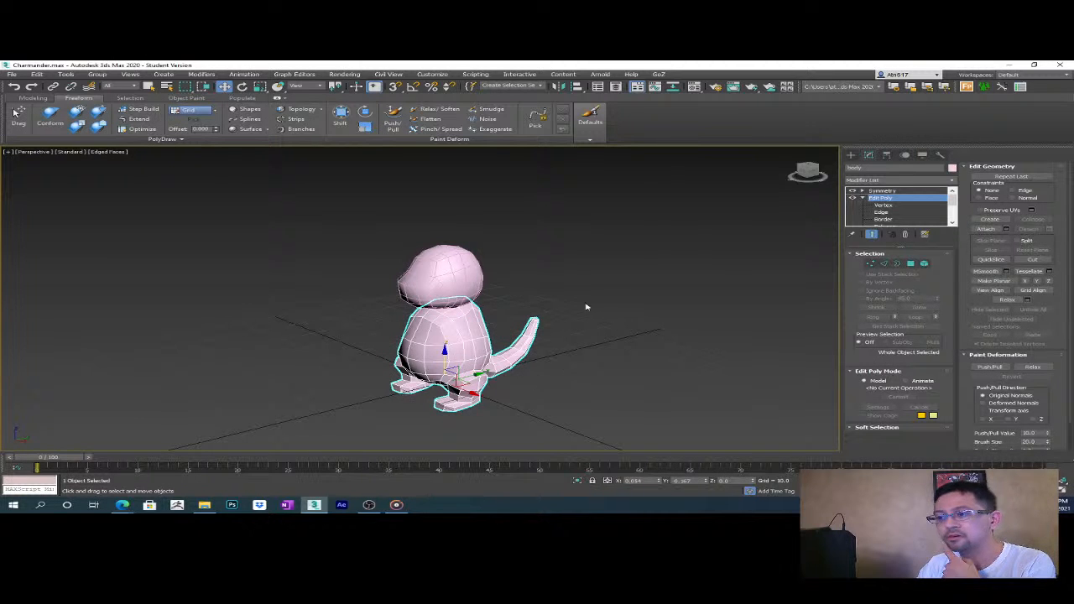
- Examine the vertices and edge flow on the side of the upper torso below the head
scroll(554, 327, up, 5)
alt+middle_drag(559, 323, 827, 228)
alt+middle_drag(625, 312, 489, 344)
key(e)
key(1)
click(394, 259)
mouse_move(549, 302)
alt+middle_down()
mouse_move(522, 319)
mouse_move(616, 303)
mouse_move(537, 311)
alt+middle_up()
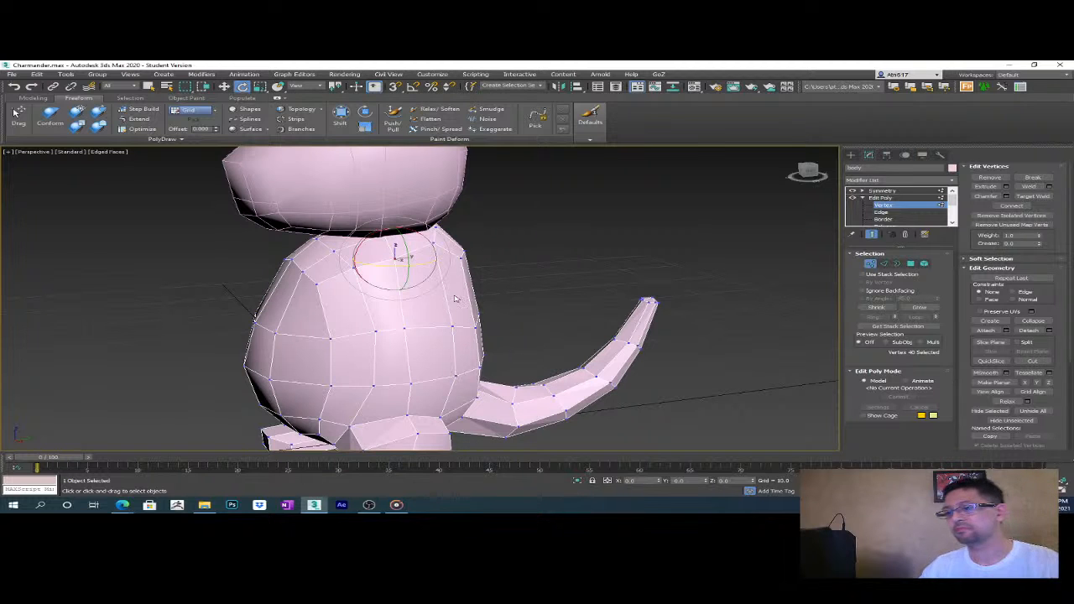
mouse_move(476, 305)
alt+middle_down()
mouse_move(551, 294)
mouse_move(468, 305)
mouse_move(489, 305)
mouse_move(343, 298)
mouse_move(466, 305)
alt+middle_up()
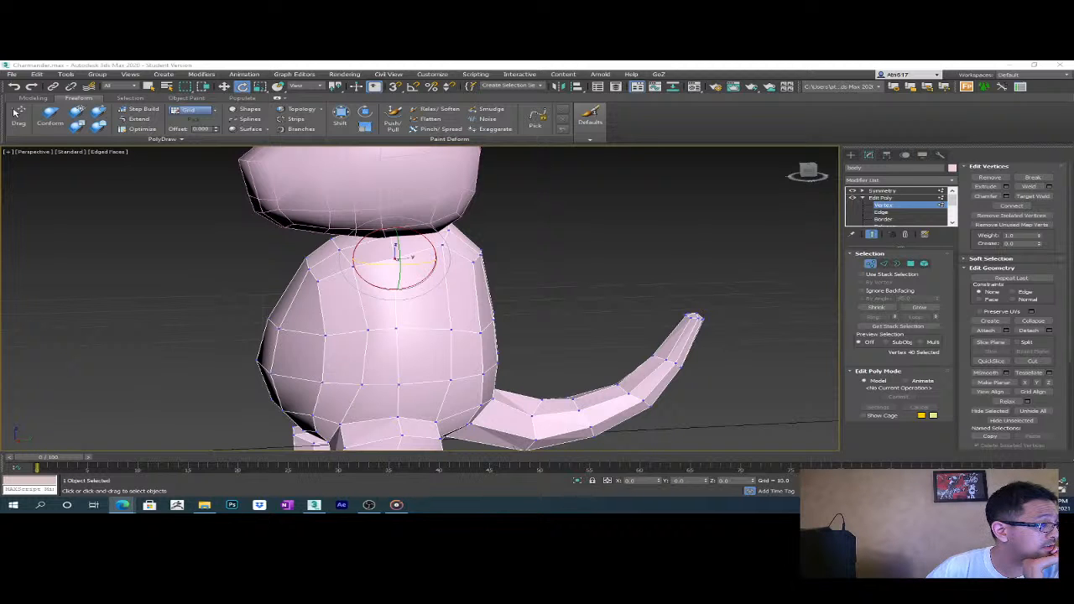
middle_drag(426, 311, 302, 312)
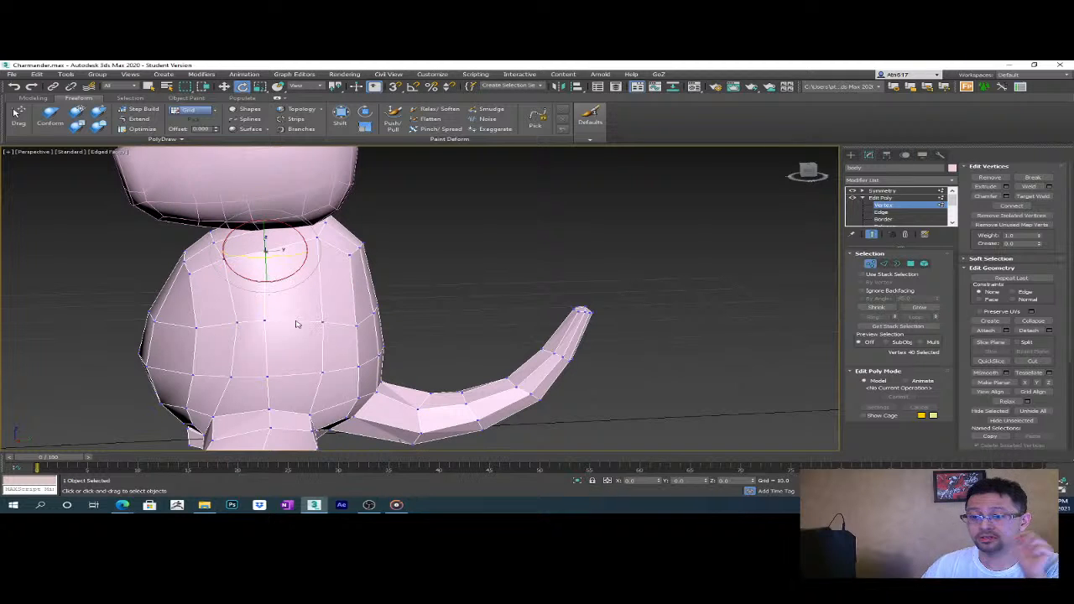
- Chamfer the vertical edge on the side of the upper torso with an amount of 1.0
key(2)
click(269, 286)
alt+middle_drag(269, 285, 401, 343)
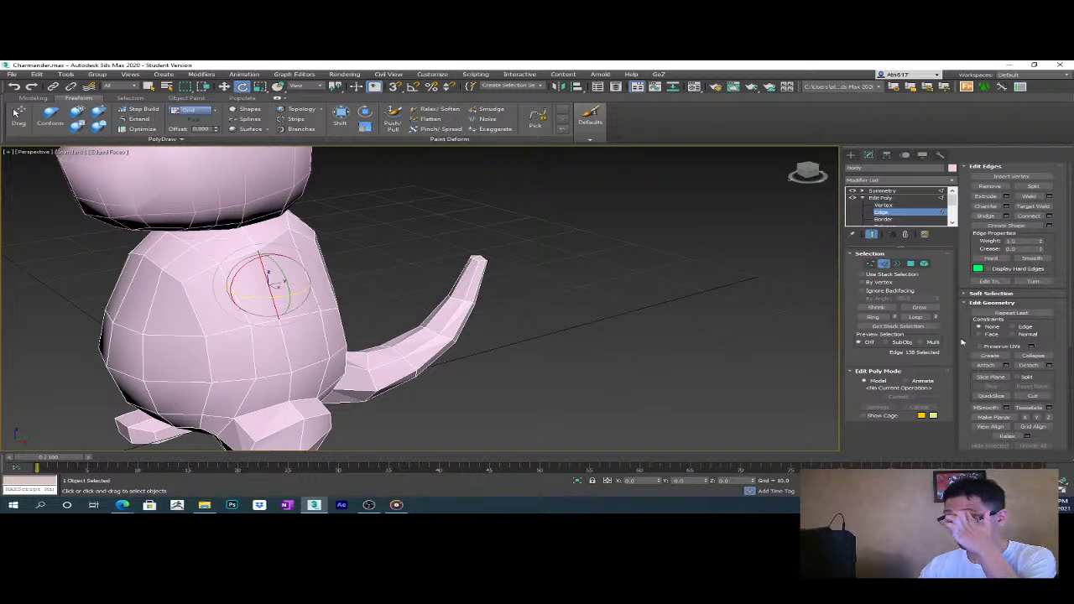
click(1006, 206)
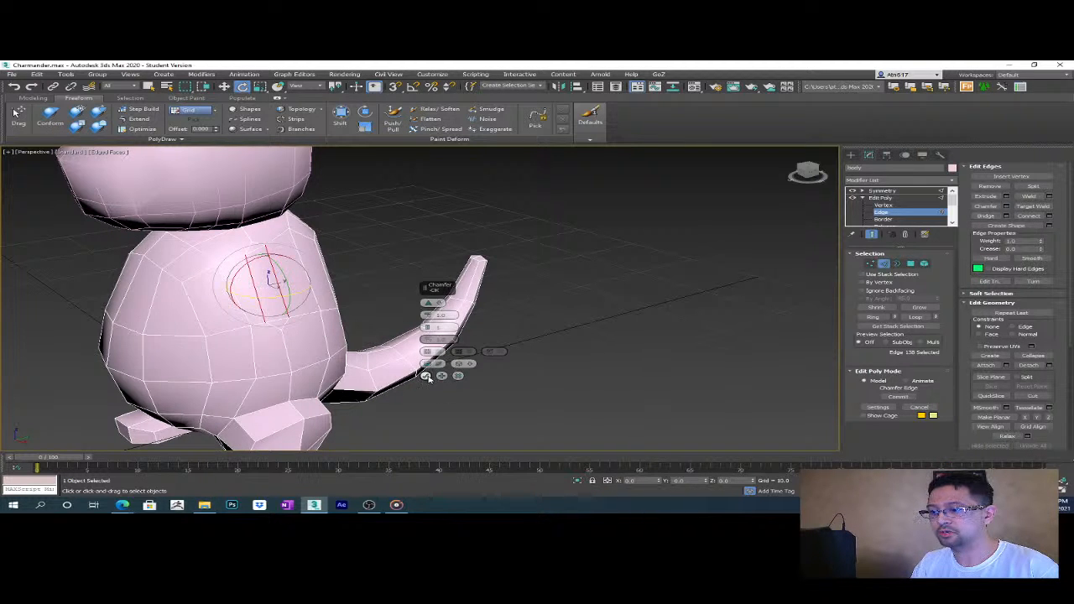
click(427, 376)
middle_drag(509, 319, 579, 342)
mouse_move(463, 312)
alt+middle_down()
mouse_move(412, 323)
mouse_move(447, 310)
alt+middle_up()
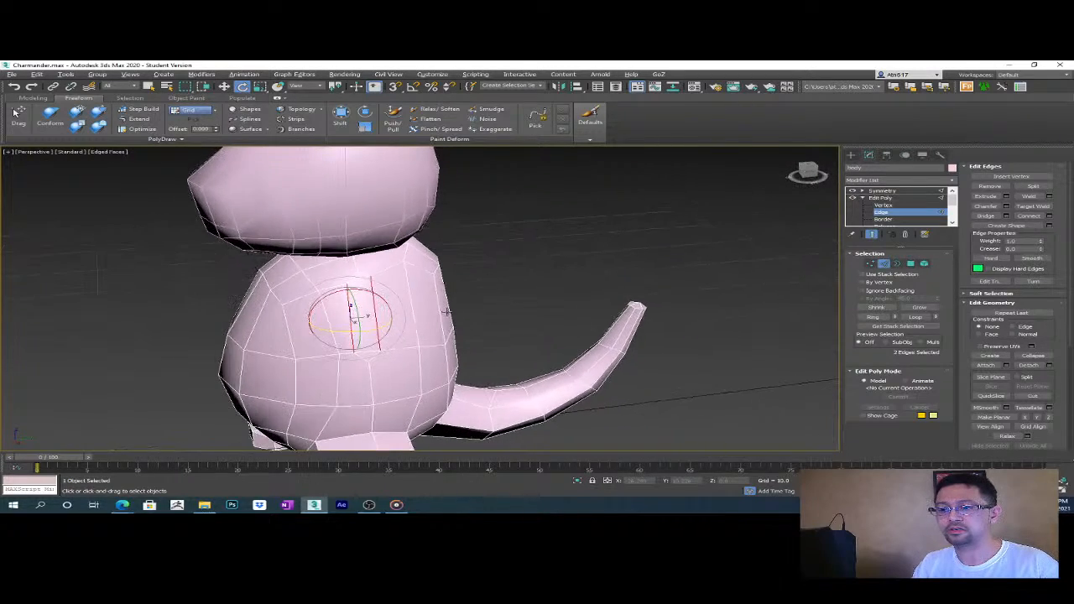
- With the Edge constraint on, slide the rear vertical edge of the chamfered strip on the upper torso slightly toward the back
scroll(447, 311, up, 3)
scroll(447, 311, down, 3)
alt+middle_drag(424, 358, 411, 368)
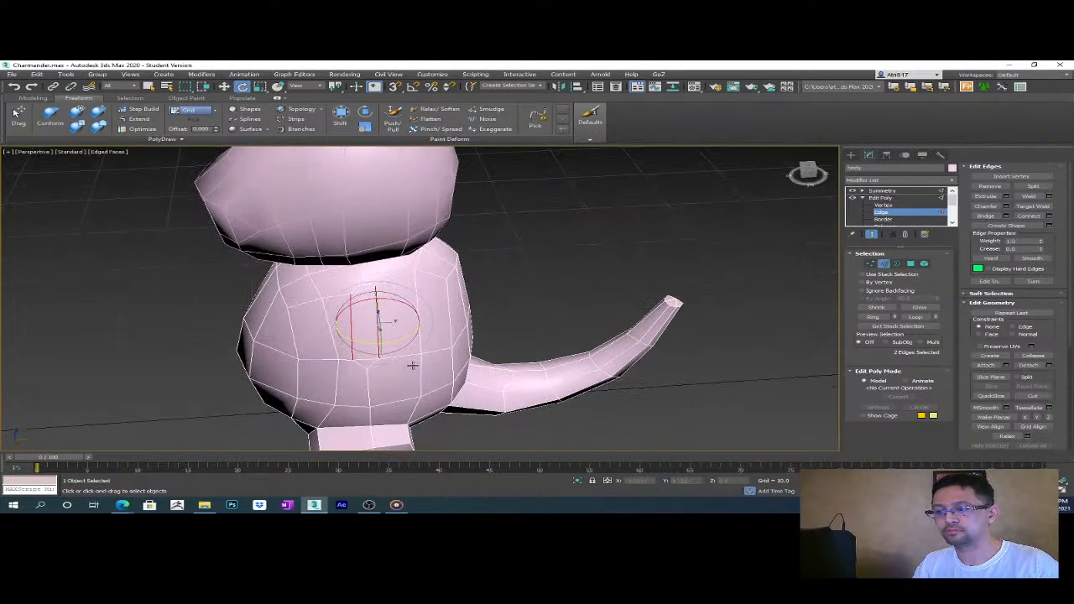
key(2)
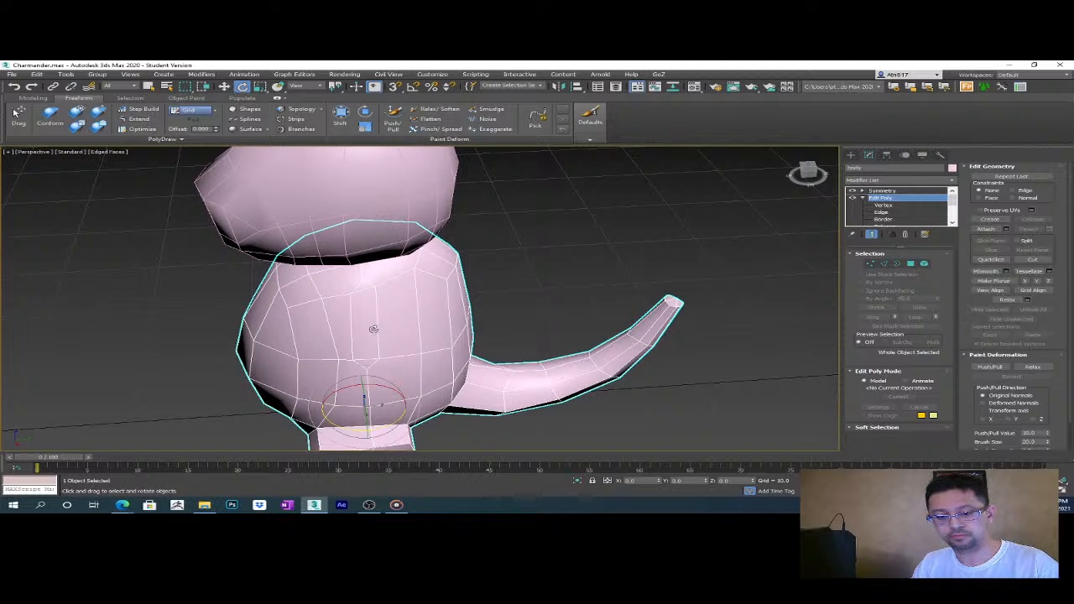
key(2)
key(w)
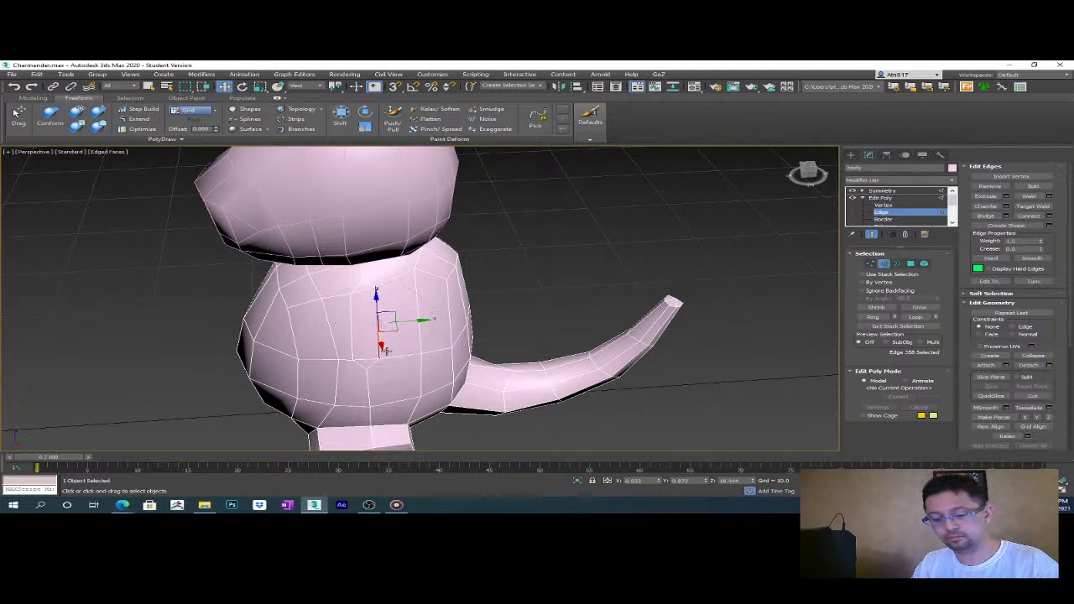
click(1012, 328)
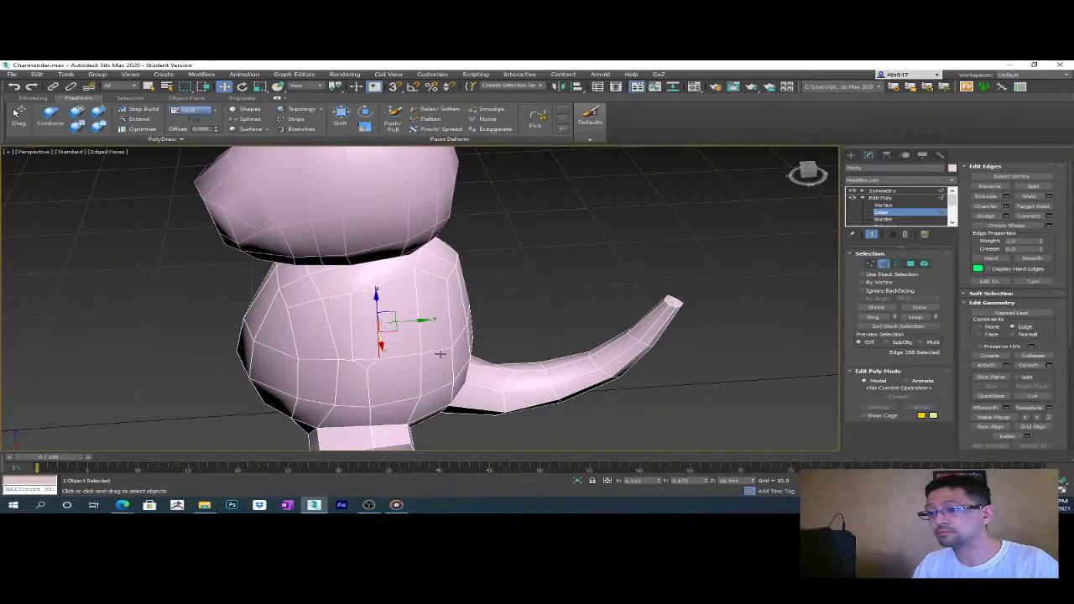
drag(419, 319, 431, 318)
alt+middle_drag(431, 317, 372, 348)
- Slide the vertical edge directly below the chamfered strip slightly toward the tail along its neighbouring edges
click(365, 383)
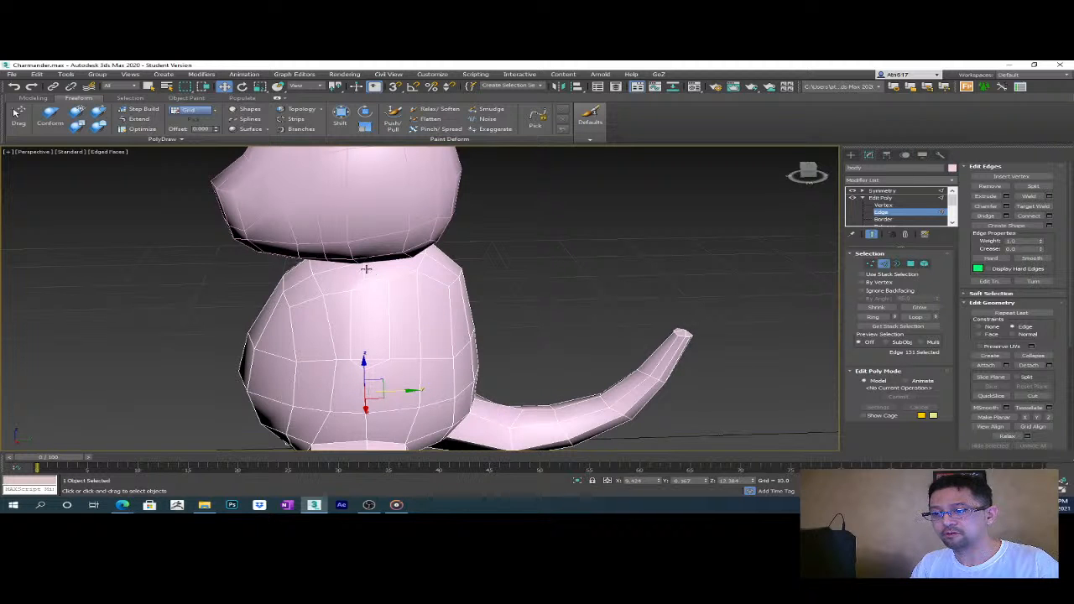
mouse_move(362, 369)
alt+middle_down()
mouse_move(397, 353)
mouse_move(378, 381)
alt+middle_up()
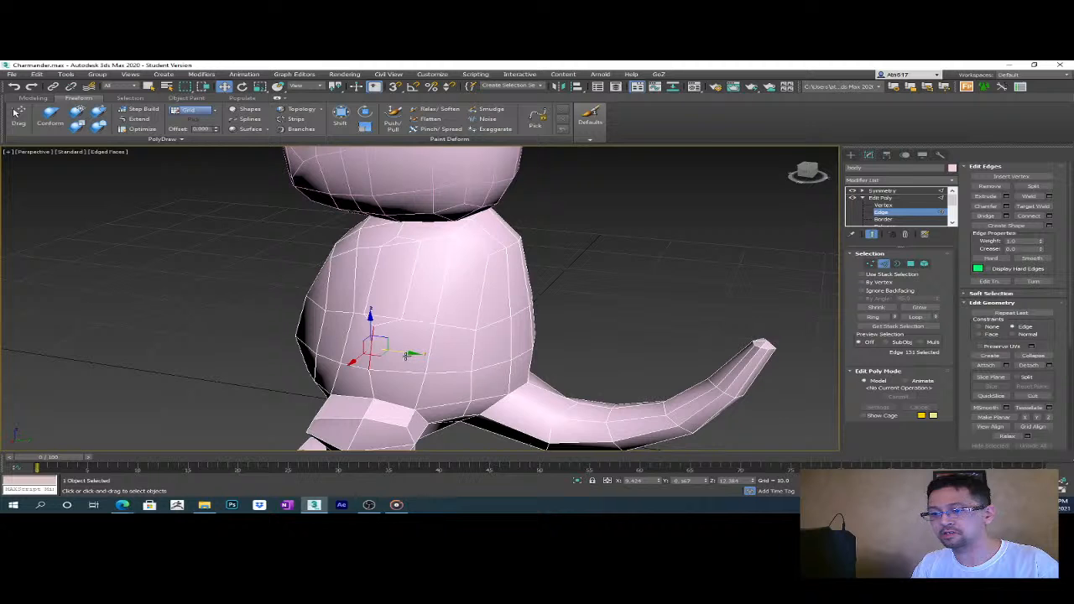
drag(406, 352, 410, 352)
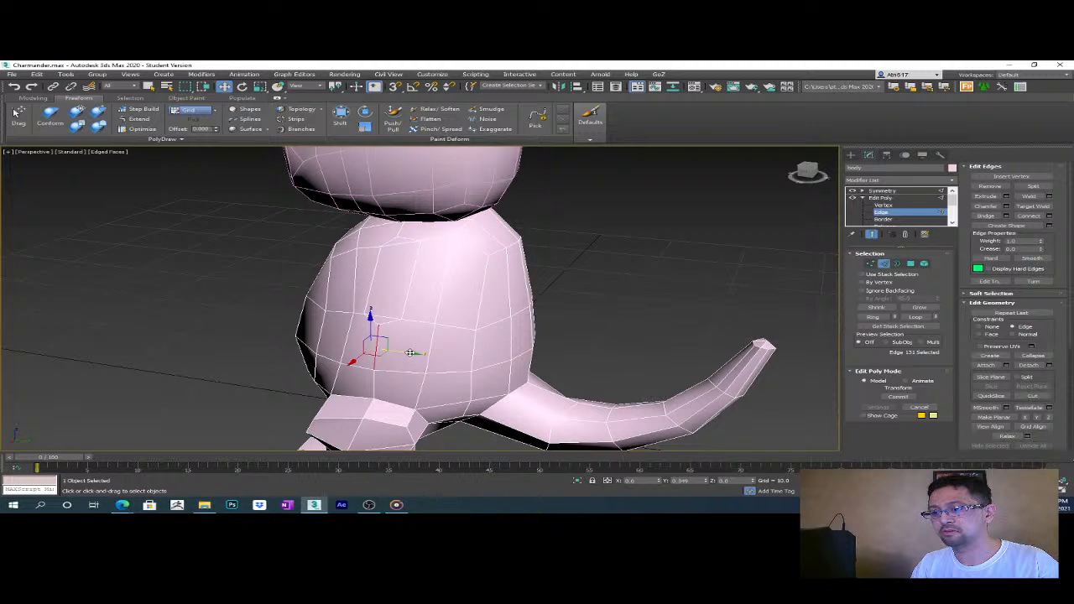
alt+middle_drag(411, 352, 451, 354)
- Remove the short edges closing the lower and upper ends of the chamfered strip while keeping its surrounding faces
click(370, 319)
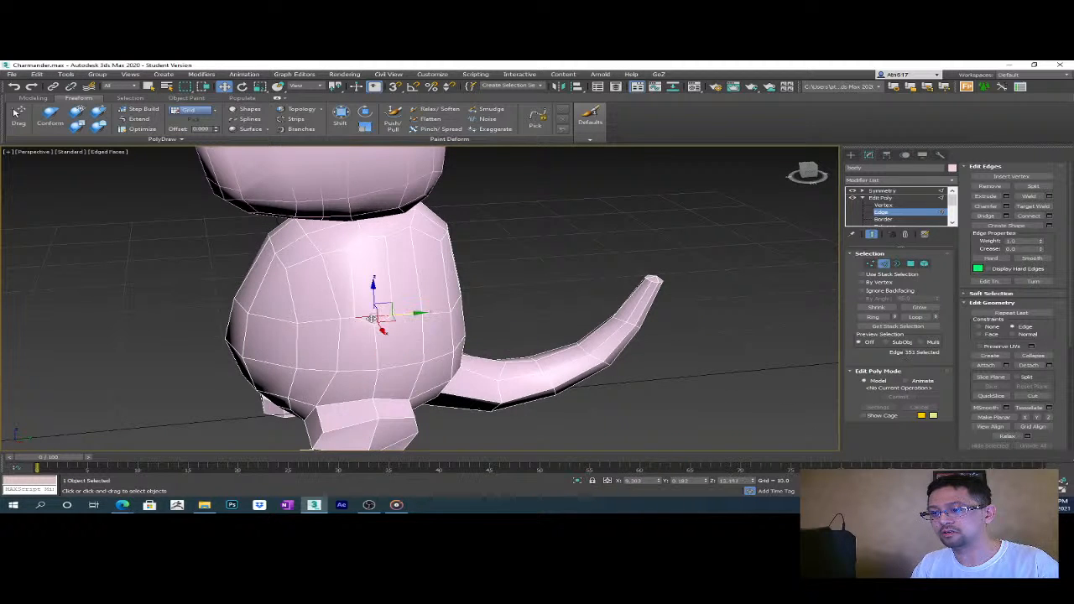
key(Delete)
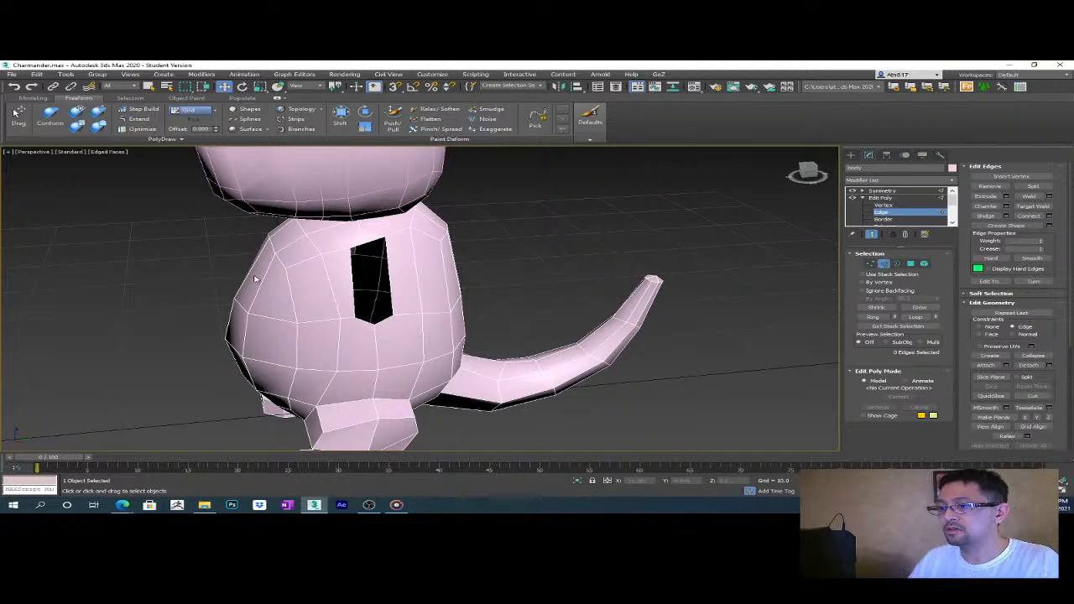
key(ctrl+z)
key(BackSpace)
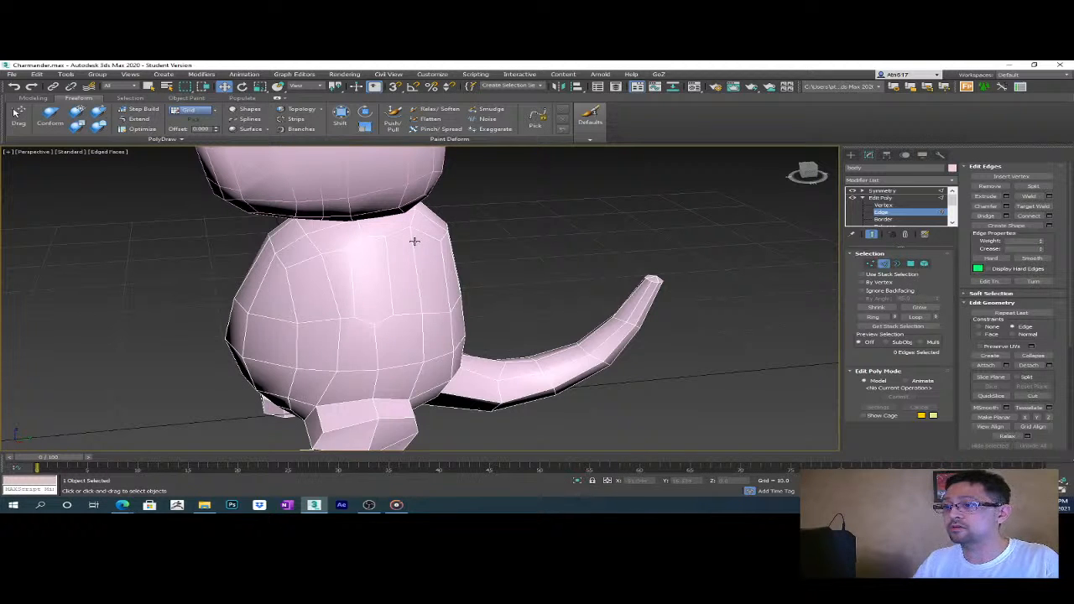
click(362, 248)
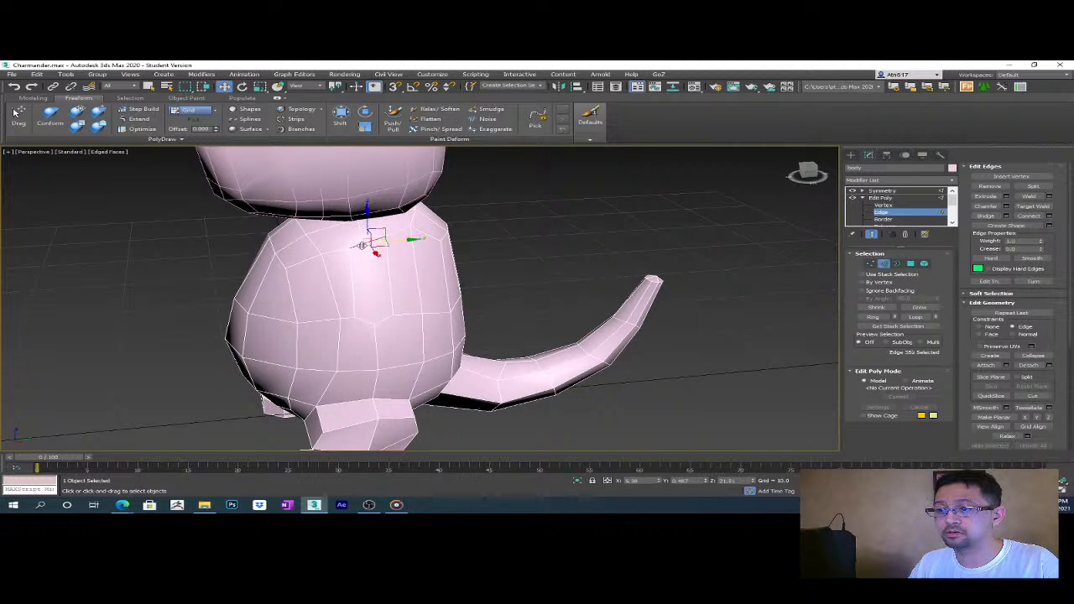
key(BackSpace)
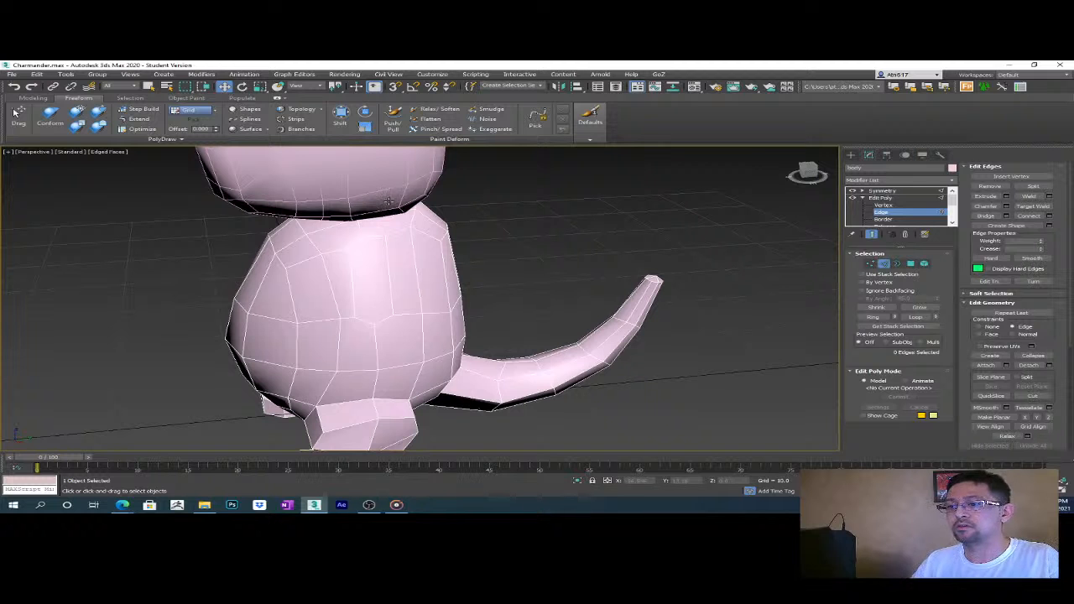
mouse_move(377, 263)
alt+middle_down()
mouse_move(378, 278)
mouse_move(378, 259)
alt+middle_up()
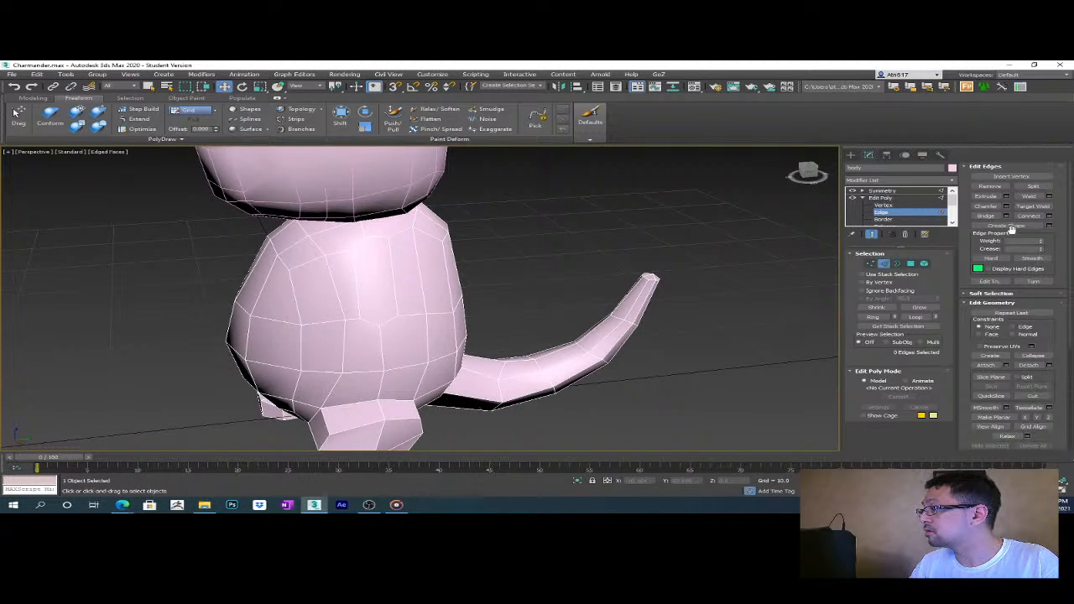
- Target-weld the chamfered strip's corner vertices onto the neighbouring vertices on both sides, leaving one wide polygon on the upper torso
click(1035, 206)
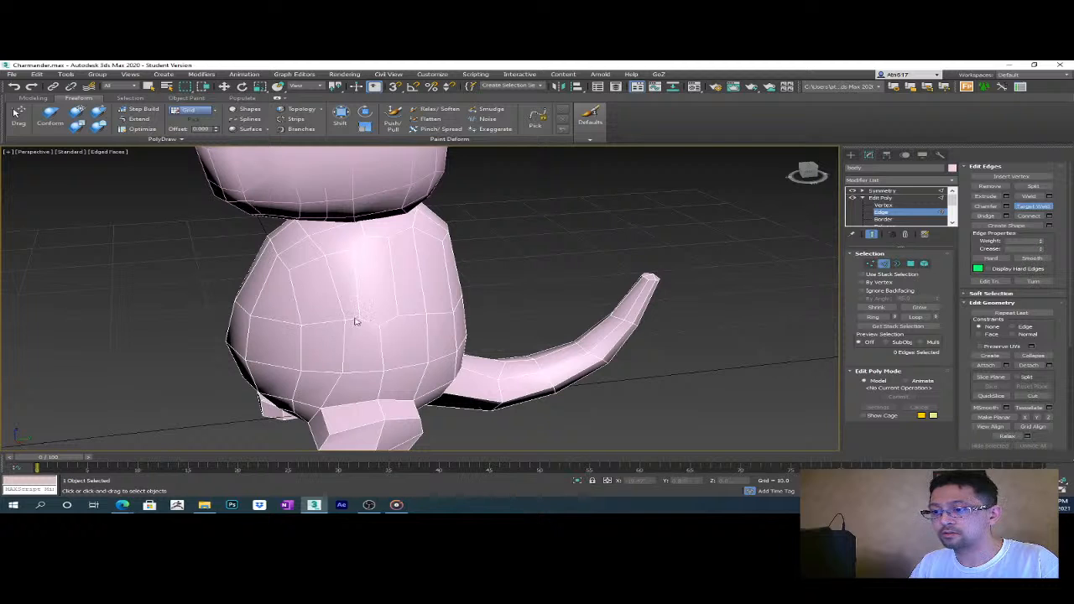
key(w)
key(1)
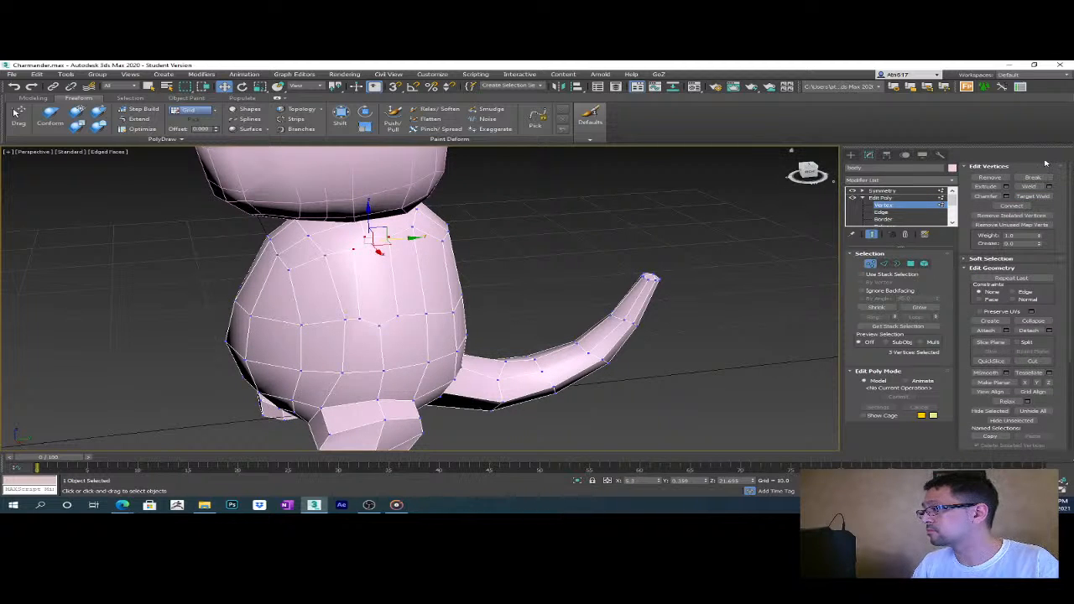
click(1032, 198)
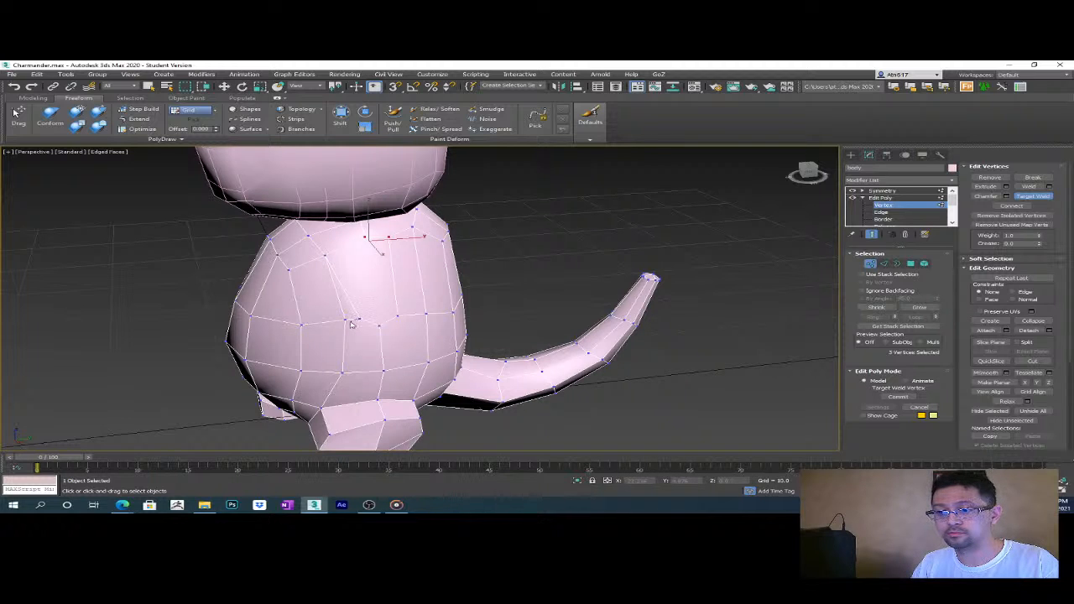
mouse_move(426, 330)
alt+middle_down()
mouse_move(431, 340)
mouse_move(456, 330)
mouse_move(425, 339)
alt+middle_up()
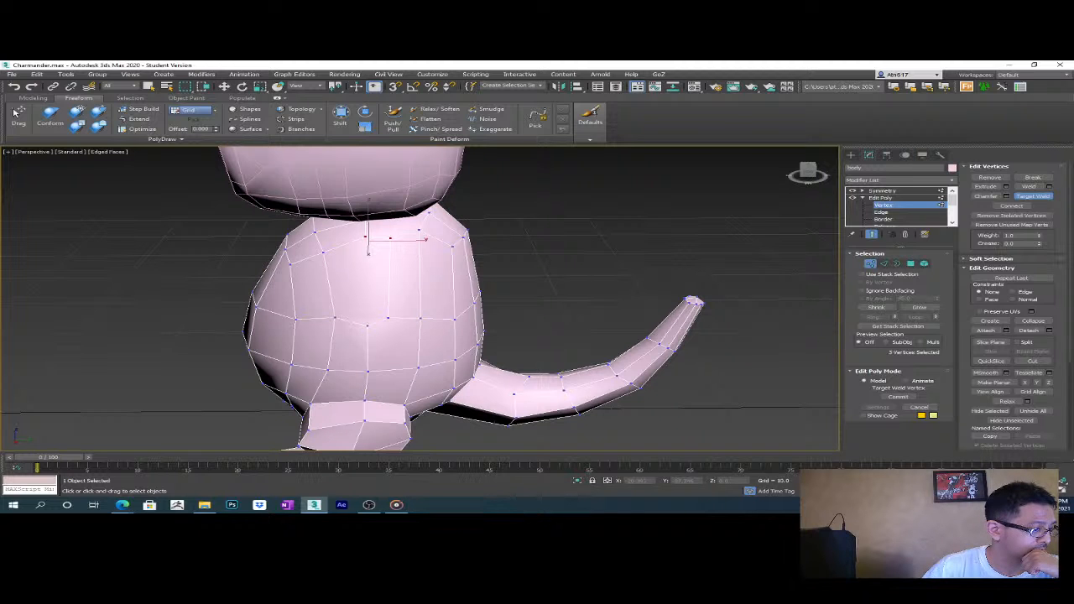
mouse_move(411, 340)
alt+middle_down()
mouse_move(511, 313)
mouse_move(362, 329)
mouse_move(427, 333)
alt+middle_up()
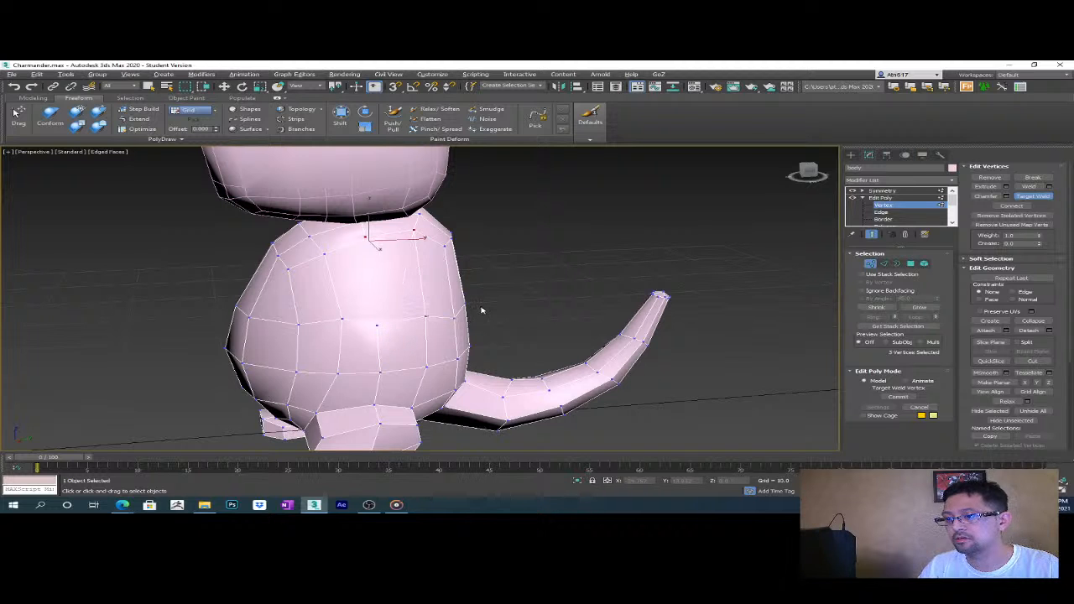
- Nudge the upper rear corner vertex of the wide side polygon slightly along its edges using the Edge constraint
alt+middle_drag(481, 310, 620, 266)
key(w)
click(426, 235)
alt+middle_drag(427, 235, 486, 283)
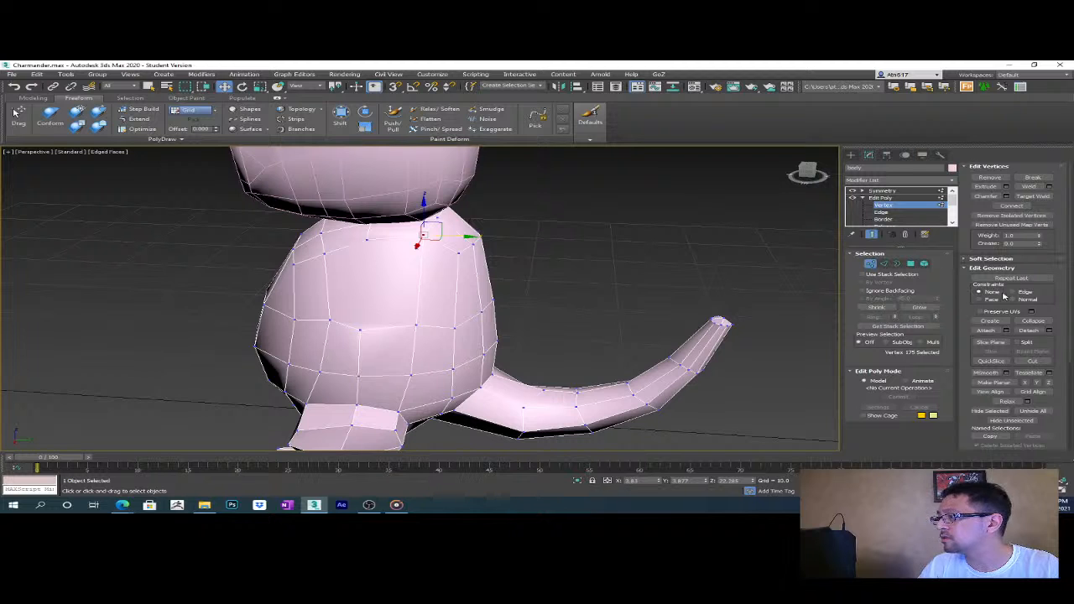
drag(440, 226, 440, 227)
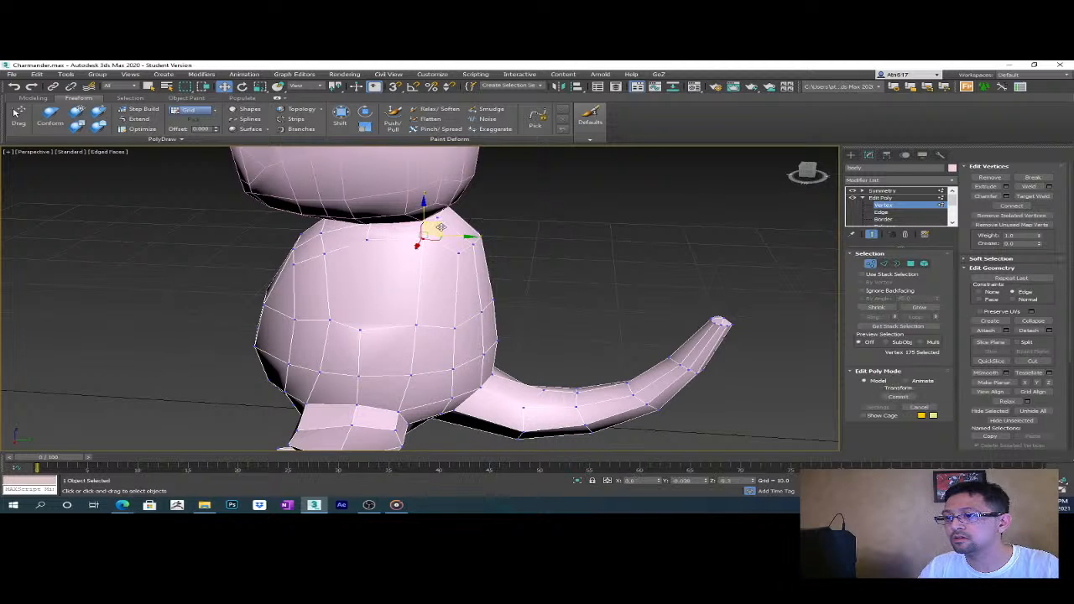
alt+middle_drag(436, 243, 501, 332)
- Select the wide polygon on the side of the upper torso as the arm's base and collapse the smoothing group settings
key(4)
click(444, 290)
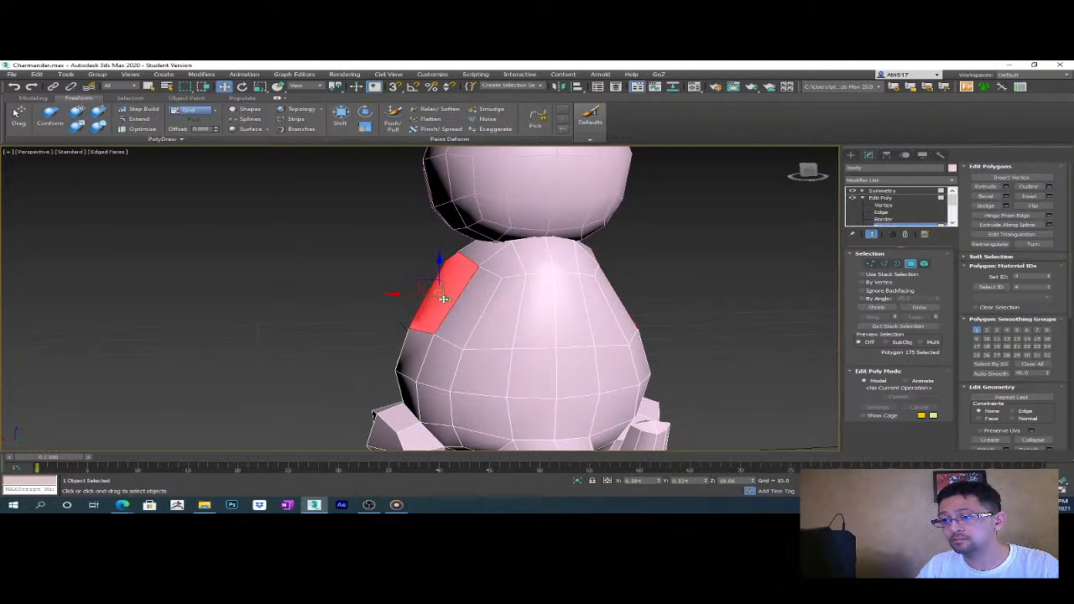
click(999, 320)
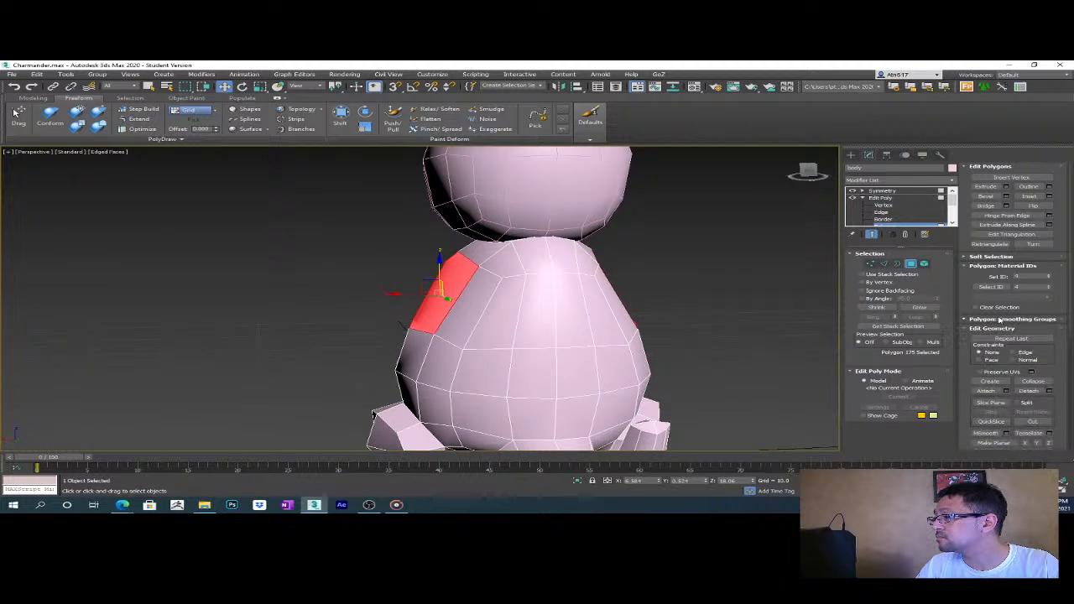
click(1005, 188)
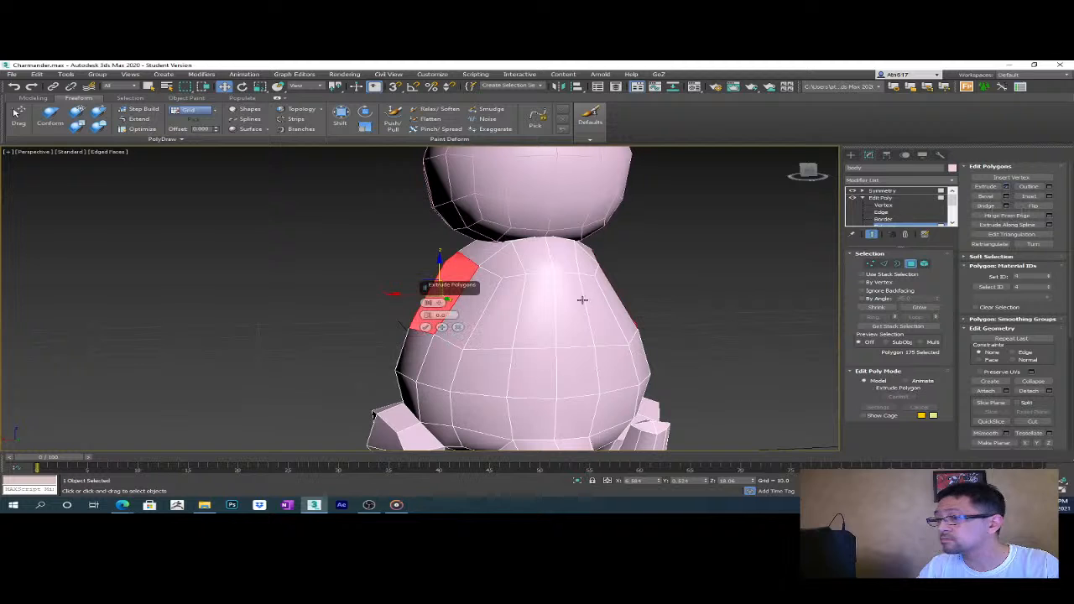
mouse_move(428, 316)
mouse_down()
mouse_move(427, 301)
mouse_move(427, 314)
mouse_up()
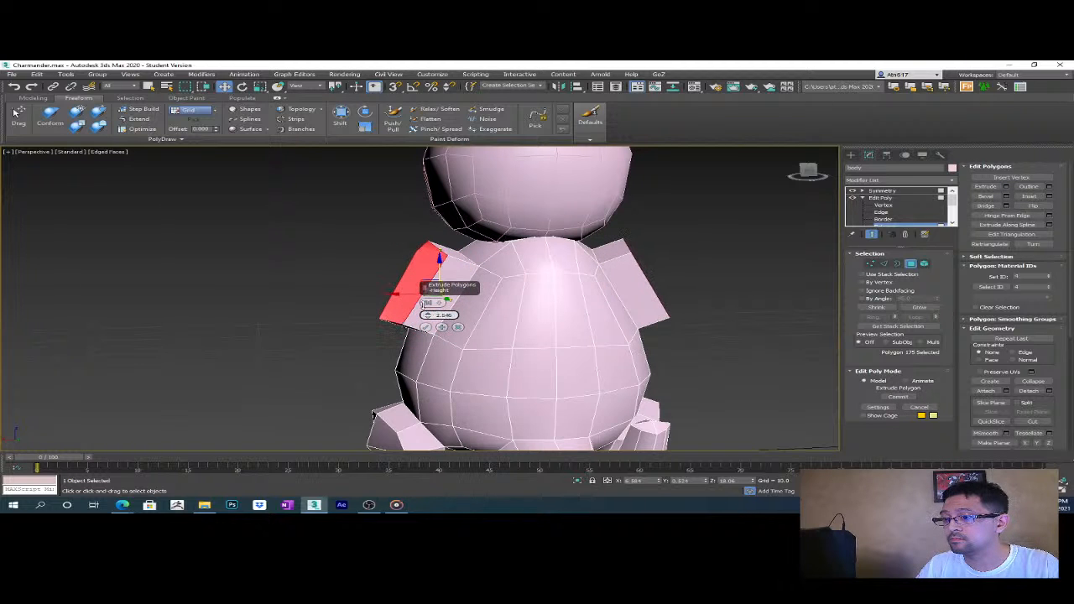
click(457, 327)
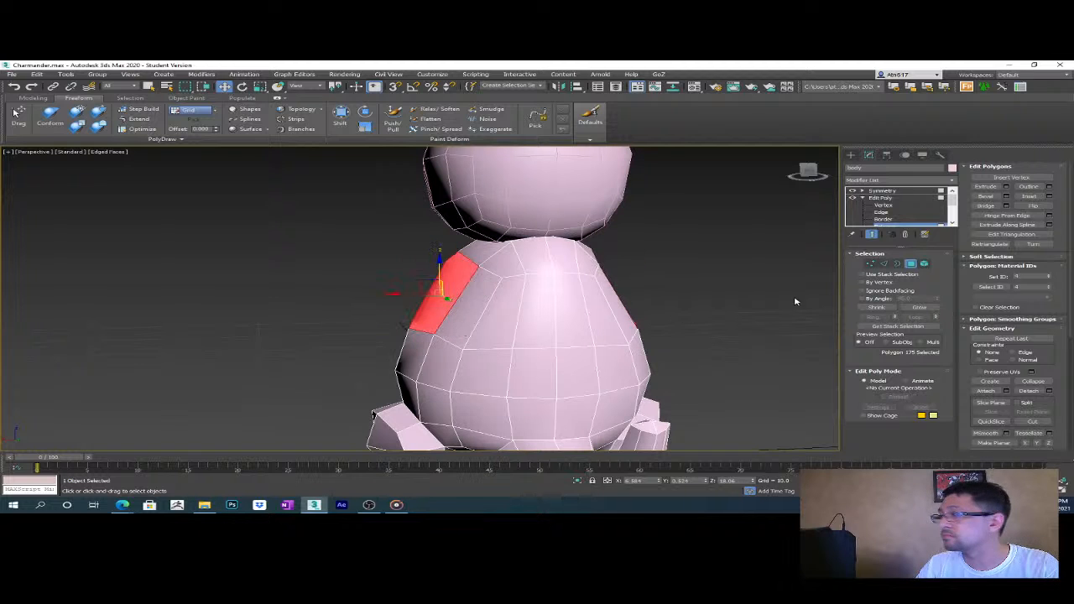
- Bevel the selected shoulder polygon outward with a height of about 3.9 and an outline of -0.332 to start the arm
click(1006, 196)
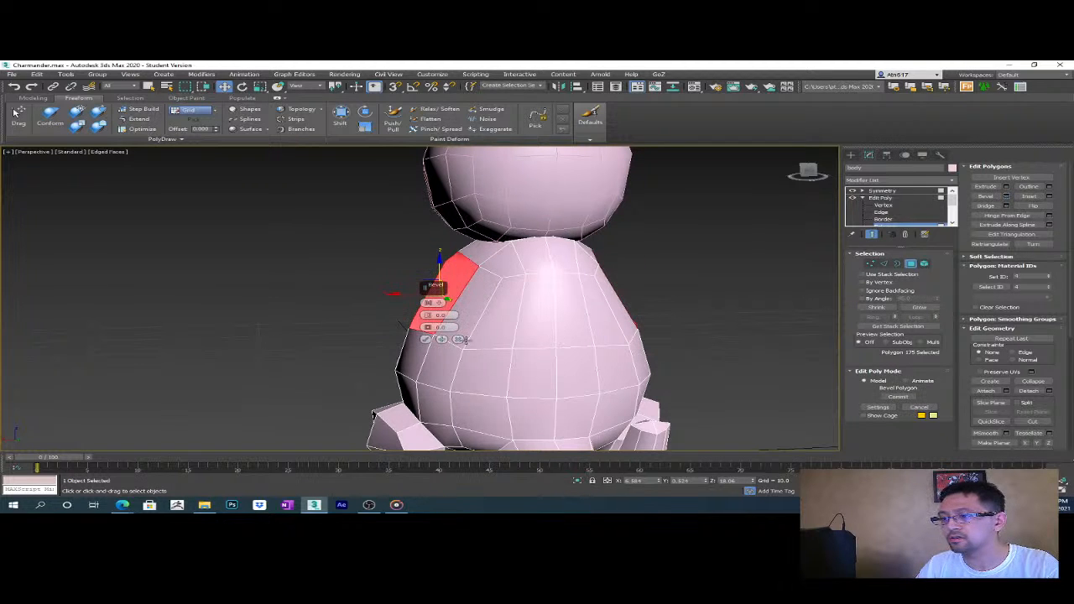
drag(427, 309, 427, 300)
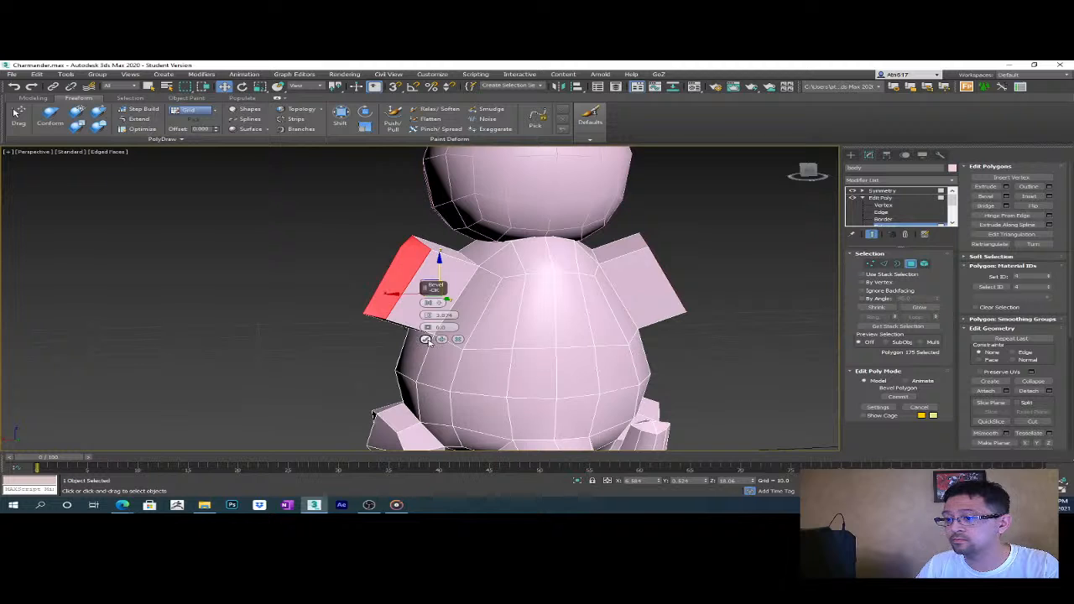
drag(427, 327, 426, 327)
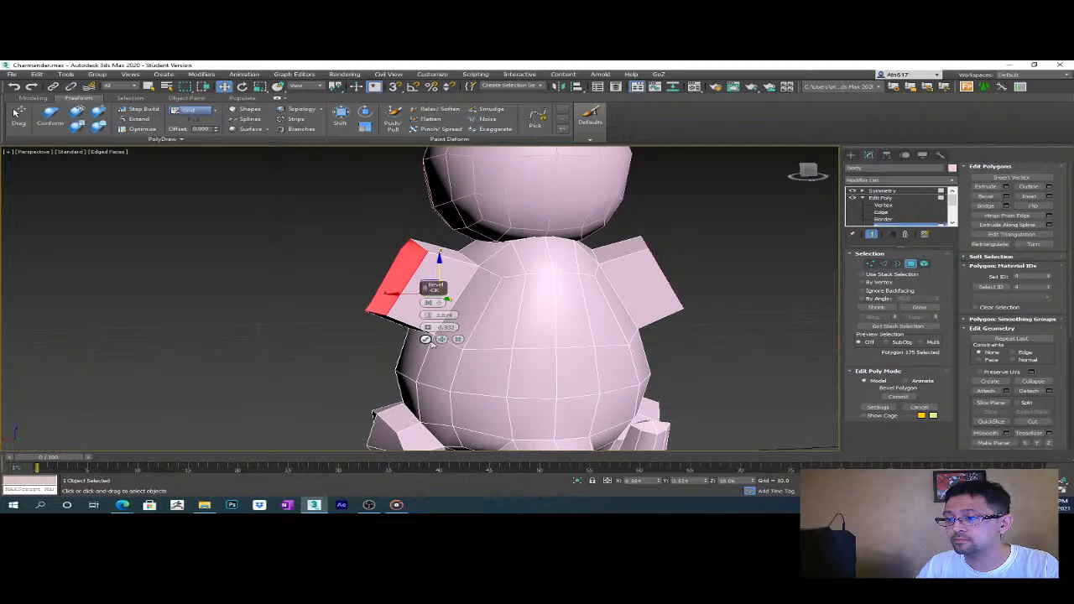
click(427, 339)
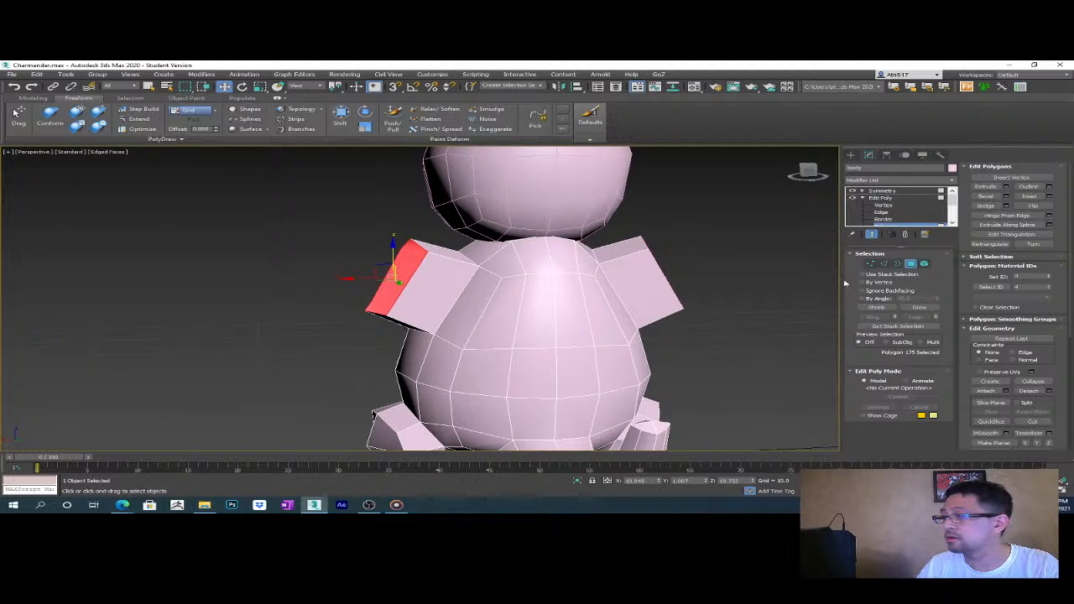
- Bevel the arm's end polygon twice more at about 3.9 height, with outline -0.332 for the first segment and -0.775 for the second
click(1007, 197)
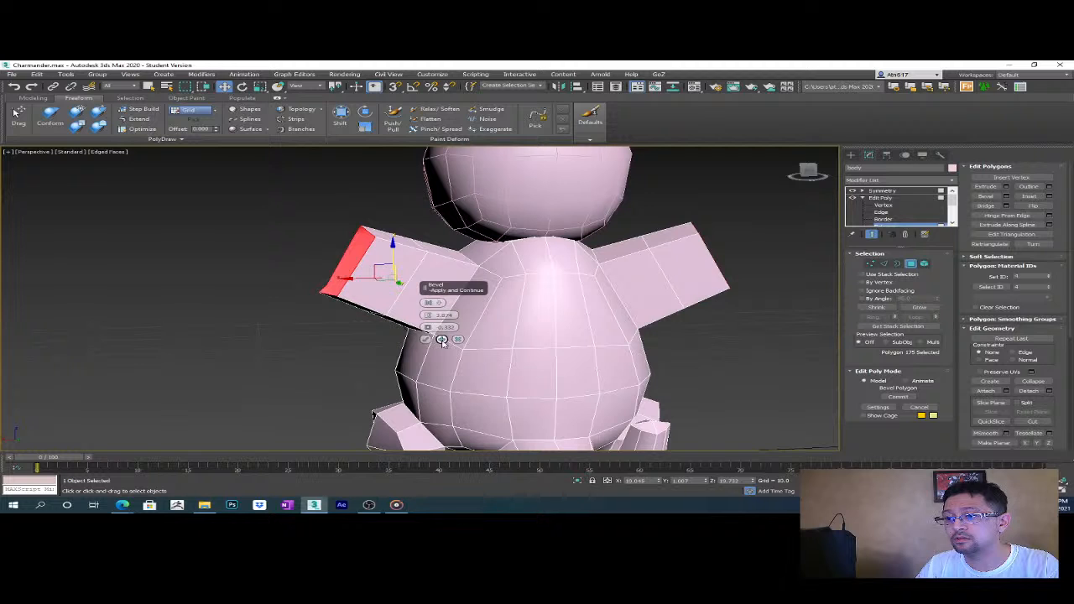
click(442, 340)
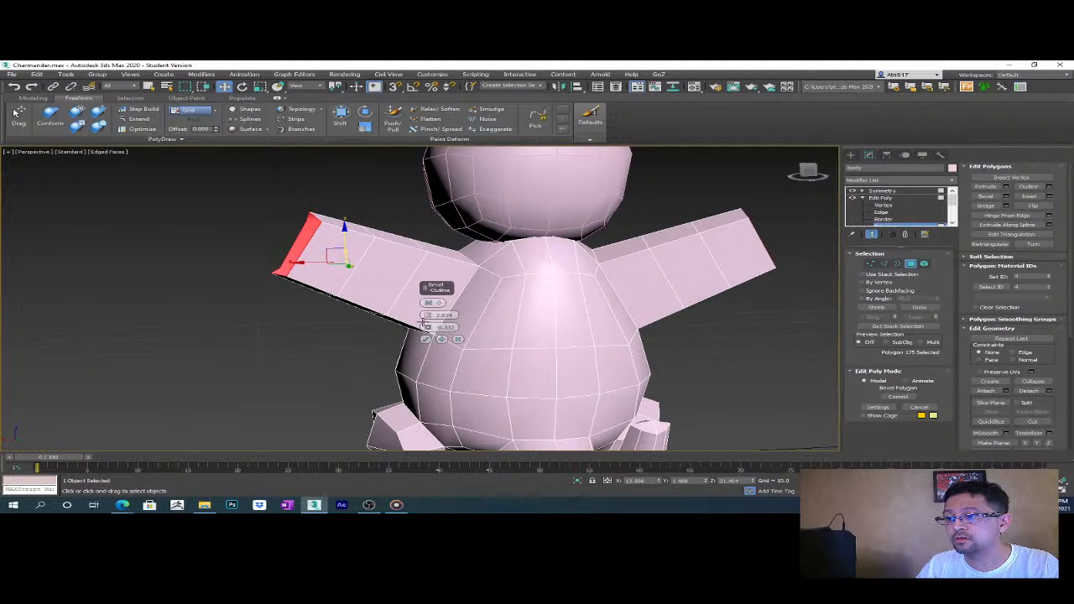
drag(426, 318, 428, 333)
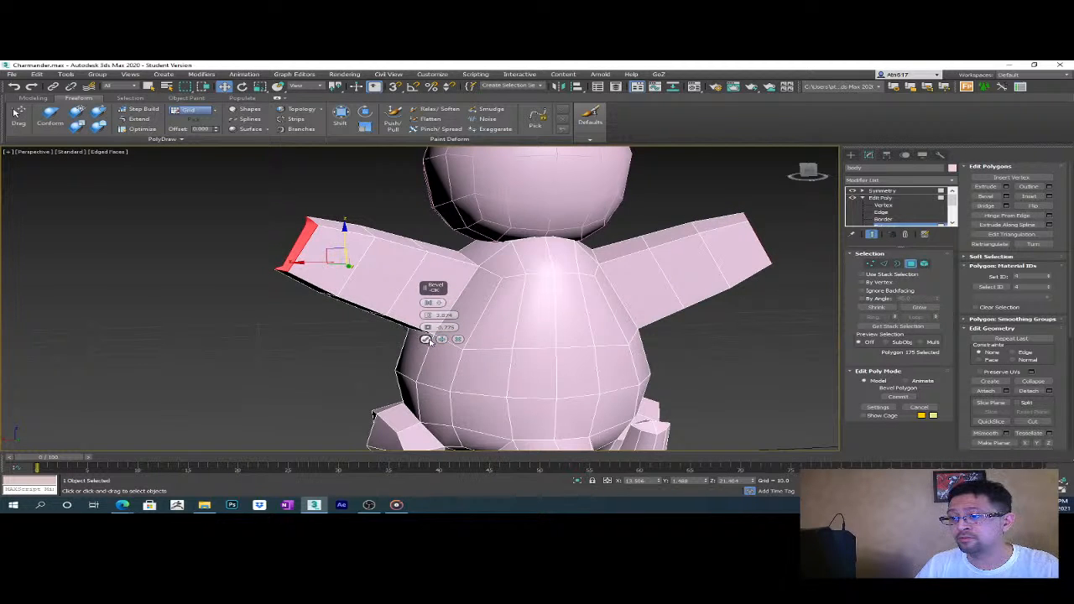
click(427, 338)
scroll(467, 331, down, 6)
alt+middle_drag(467, 332, 432, 317)
scroll(501, 317, up, 6)
scroll(491, 312, down, 5)
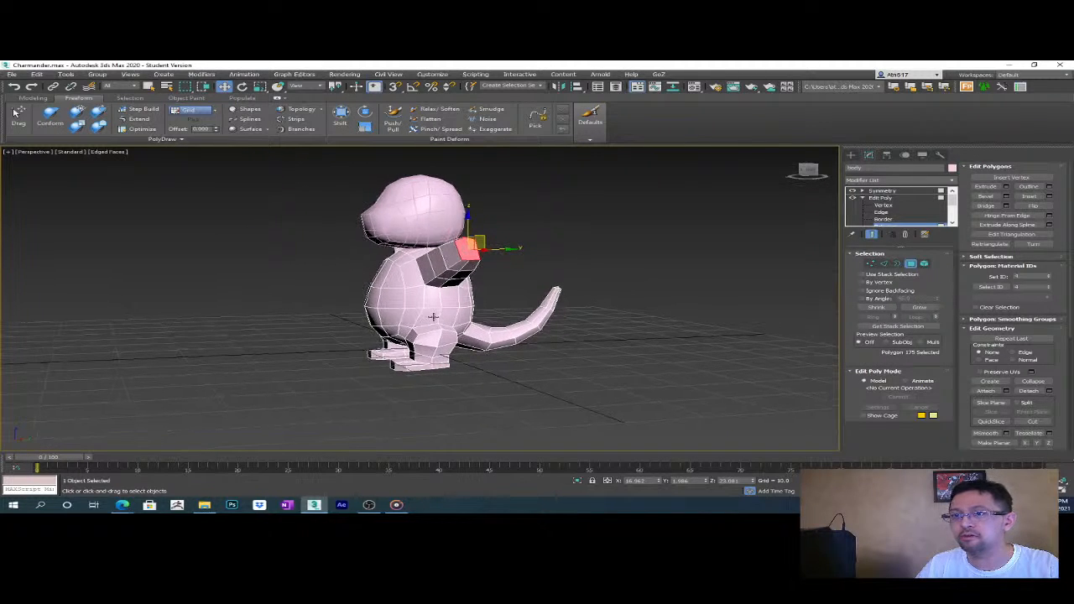
click(12, 74)
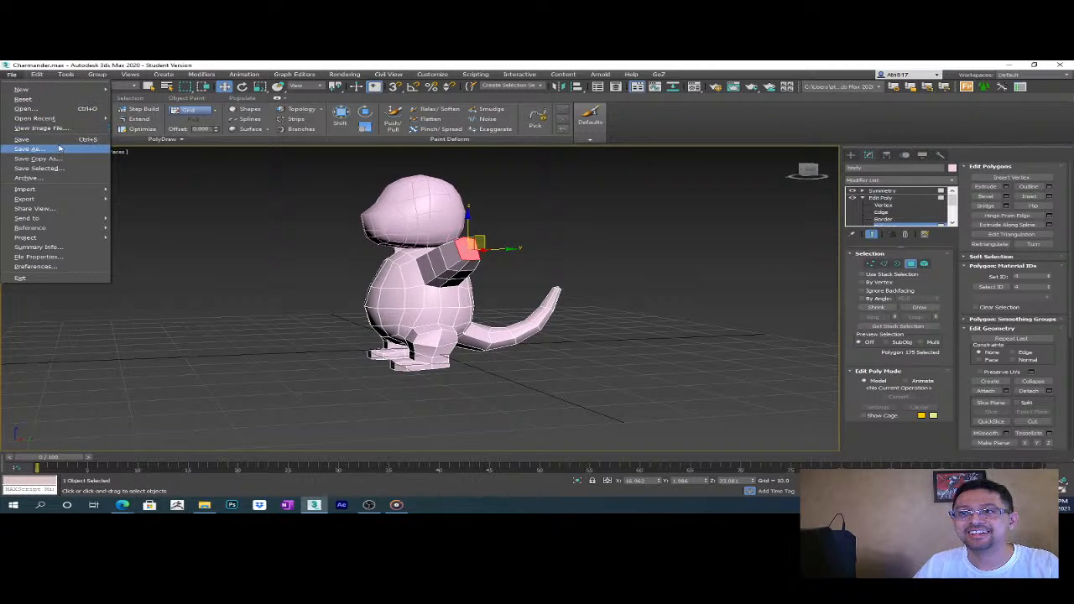
click(11, 74)
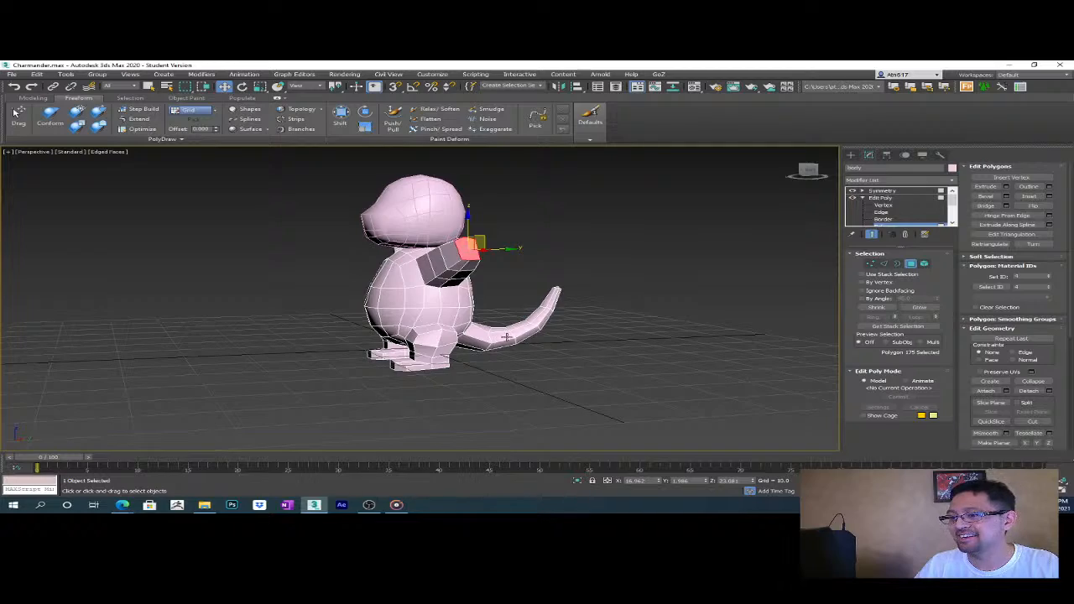
- Check the finished arms from several sides, leave polygon editing of the body, and select the head
scroll(506, 336, up, 3)
alt+middle_drag(505, 336, 562, 401)
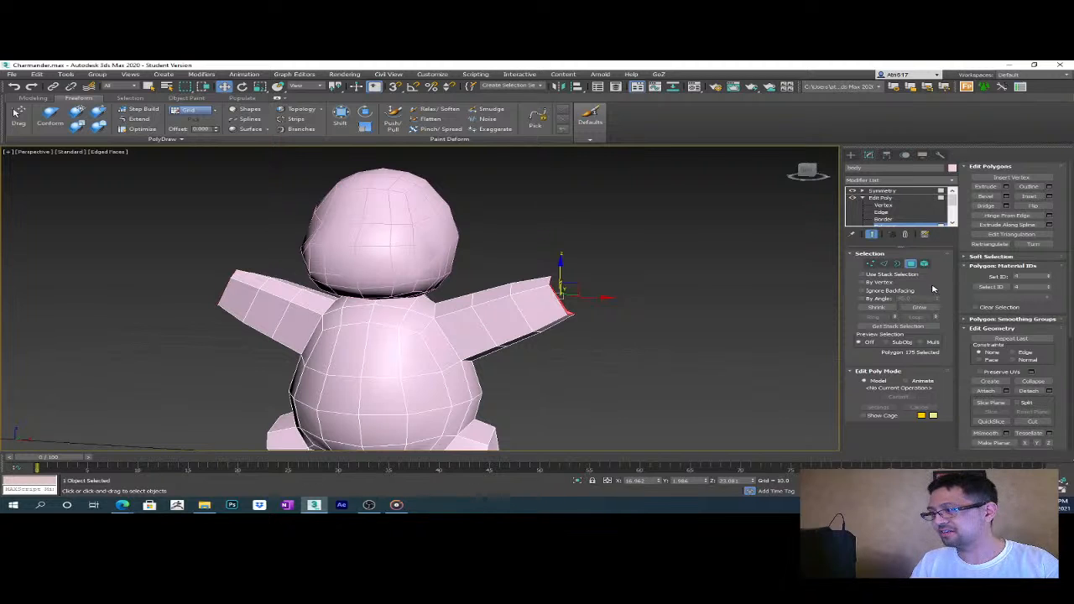
scroll(1007, 384, down, 3)
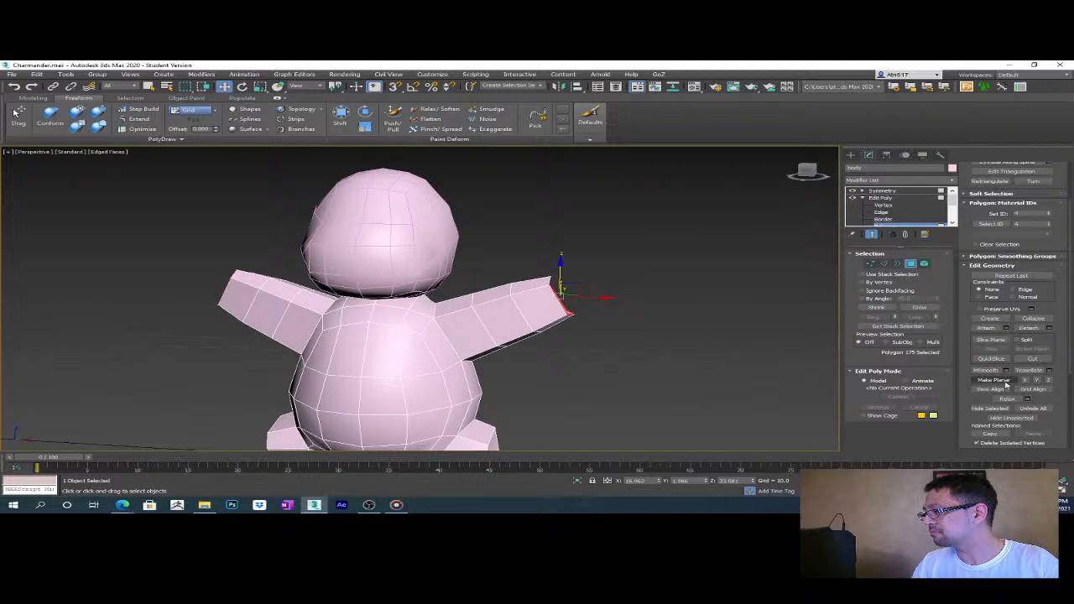
middle_drag(599, 366, 465, 361)
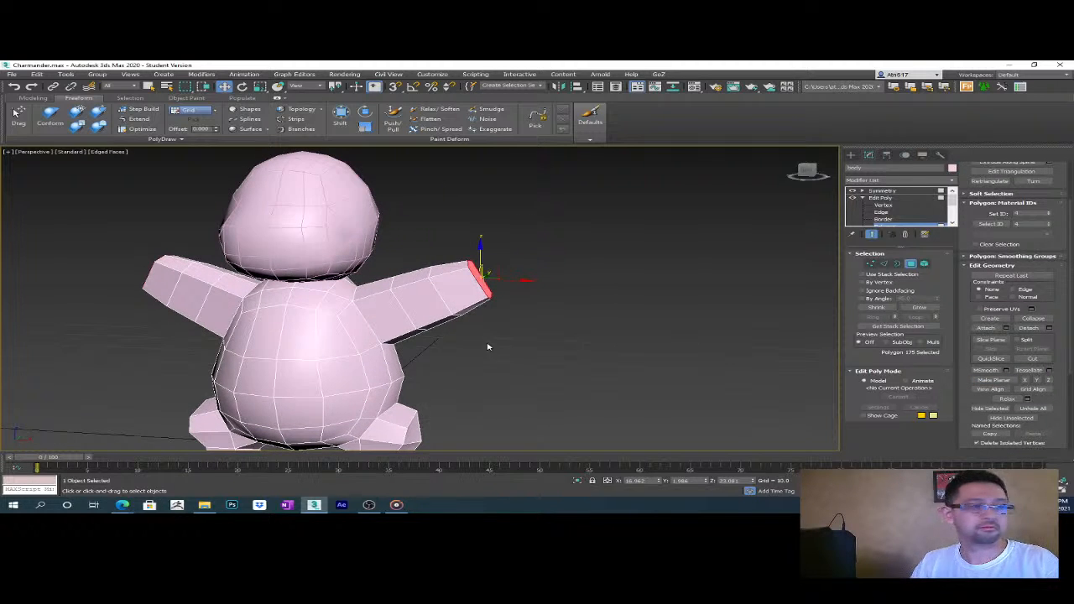
alt+middle_drag(587, 314, 663, 353)
scroll(526, 328, down, 5)
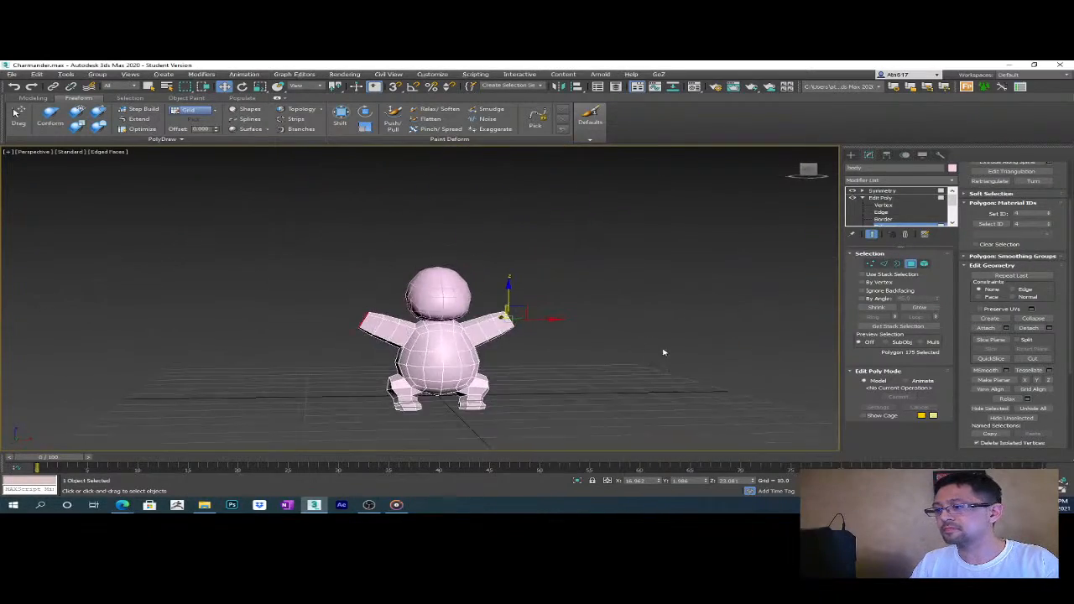
click(882, 191)
click(850, 155)
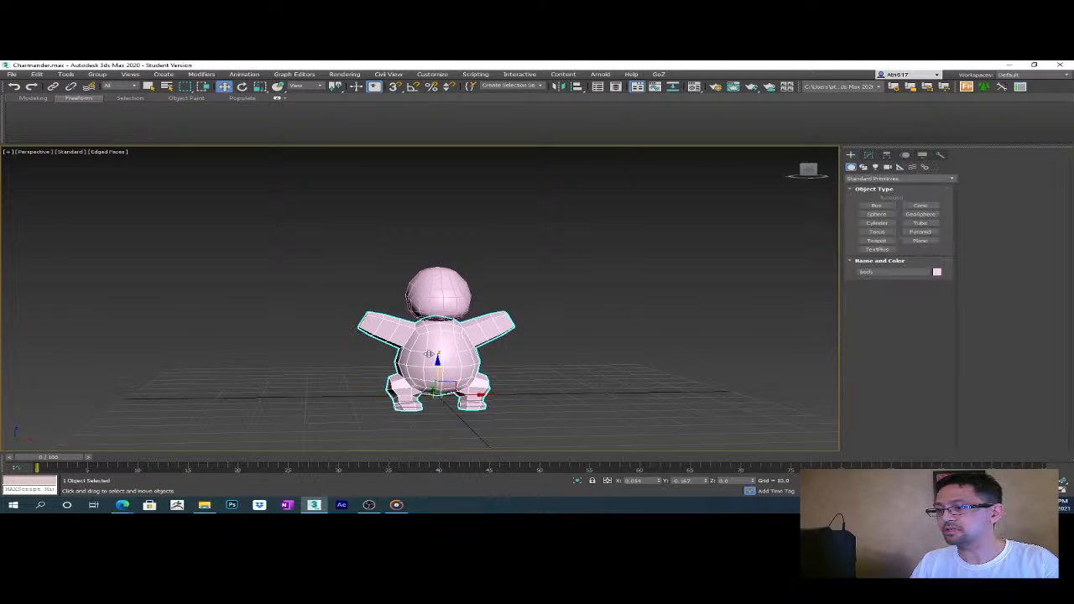
scroll(427, 303, up, 3)
scroll(427, 304, up, 2)
click(459, 311)
alt+middle_drag(459, 310, 446, 341)
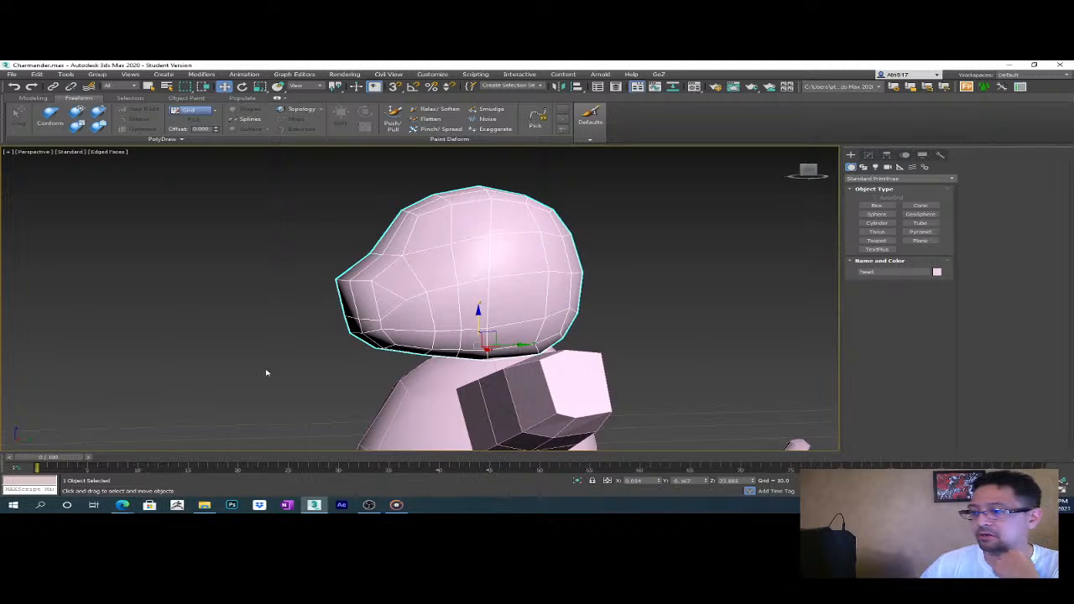
- Switch to the browser, examine the mouth in the Charmander reference picture, and return to 3ds Max
scroll(409, 317, up, 2)
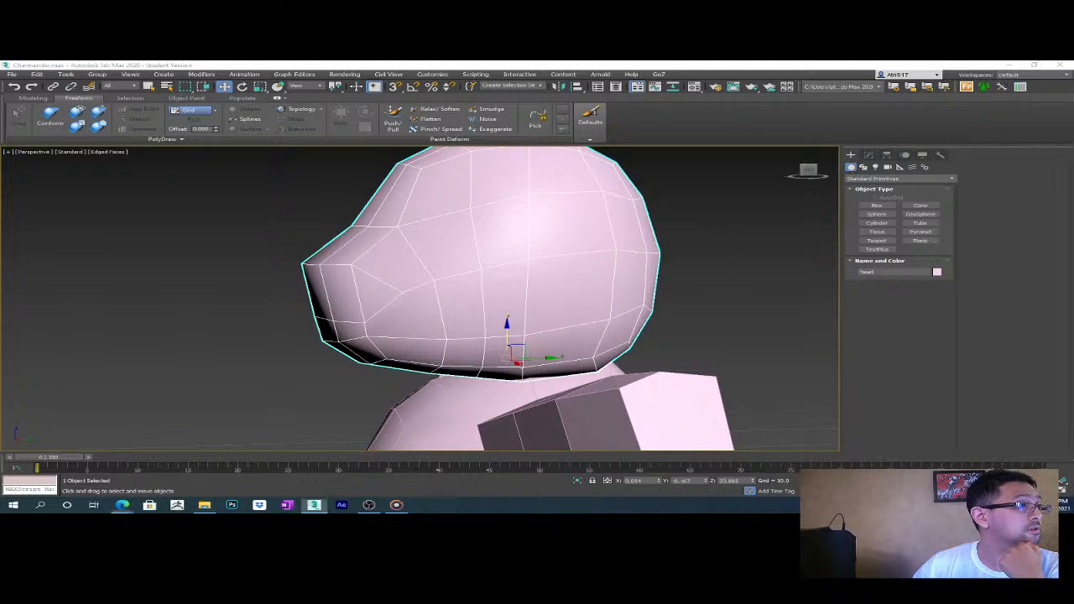
click(123, 504)
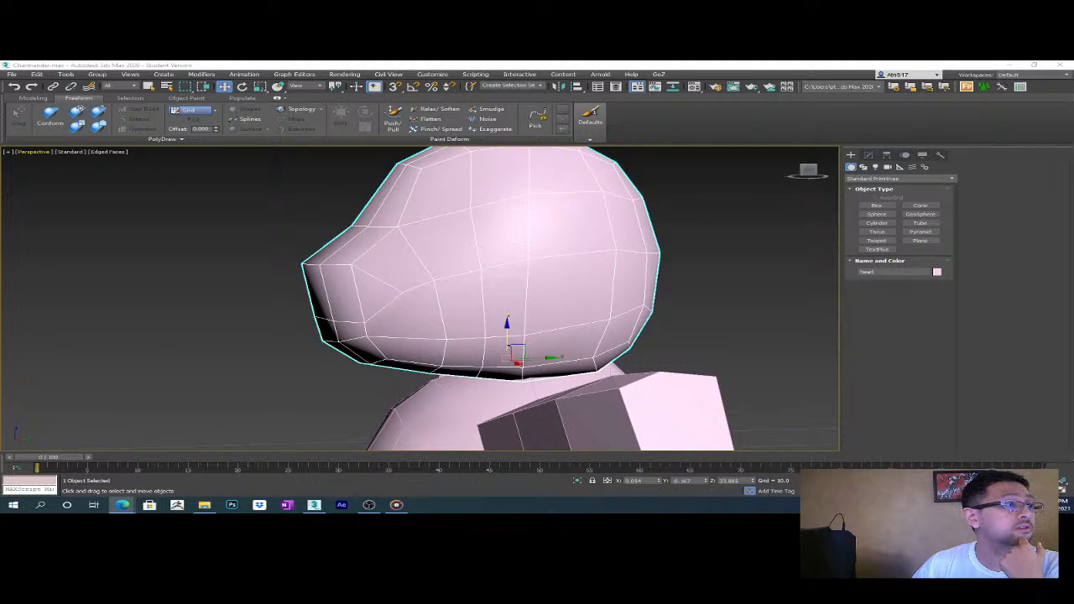
drag(699, 294, 557, 62)
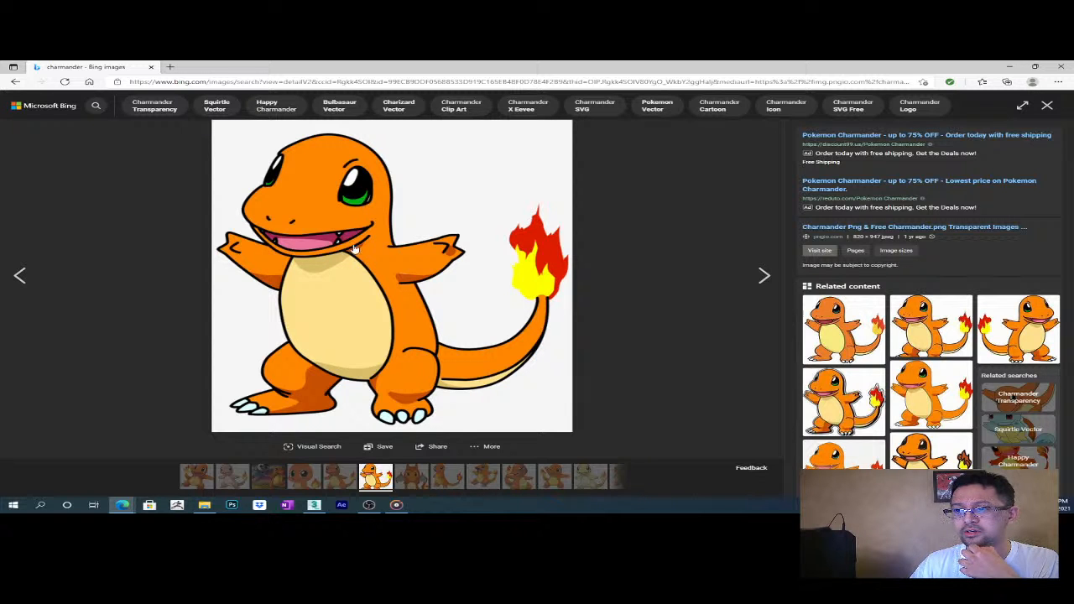
key(alt+Tab)
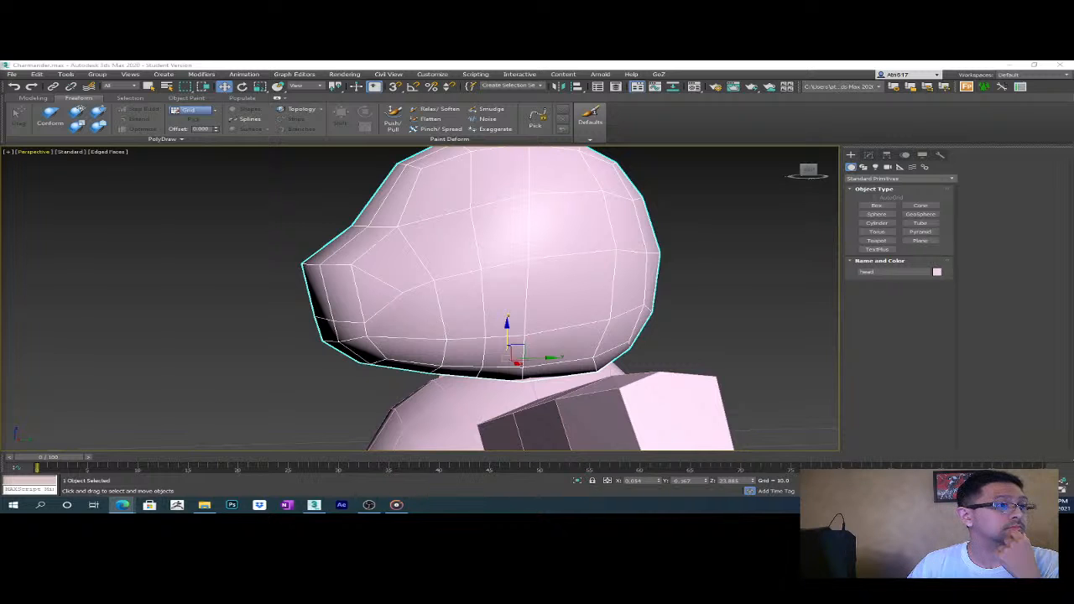
- Cut a new edge across the head's cheek from the muzzle's lower rear vertex to the second vertical edge behind it
alt+middle_drag(627, 280, 601, 299)
mouse_move(480, 330)
alt+middle_down()
mouse_move(478, 319)
mouse_move(472, 344)
alt+middle_up()
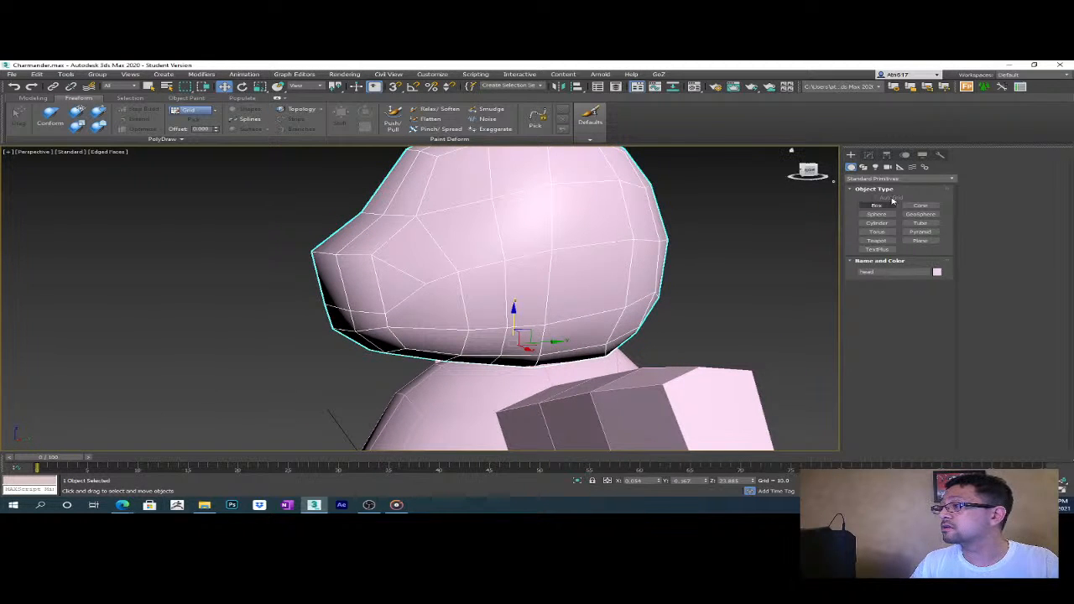
click(869, 156)
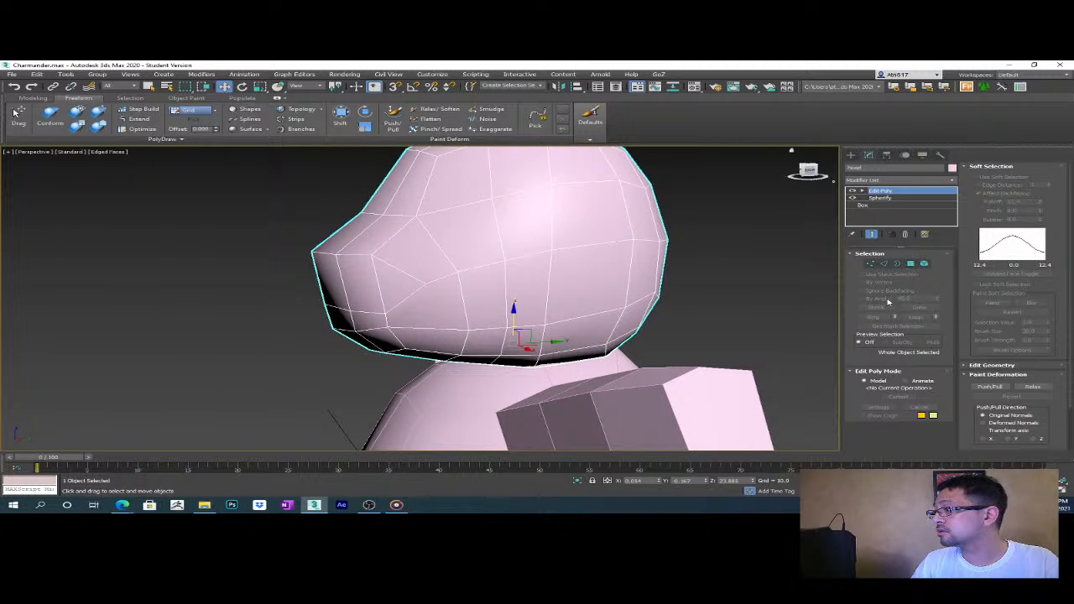
click(870, 263)
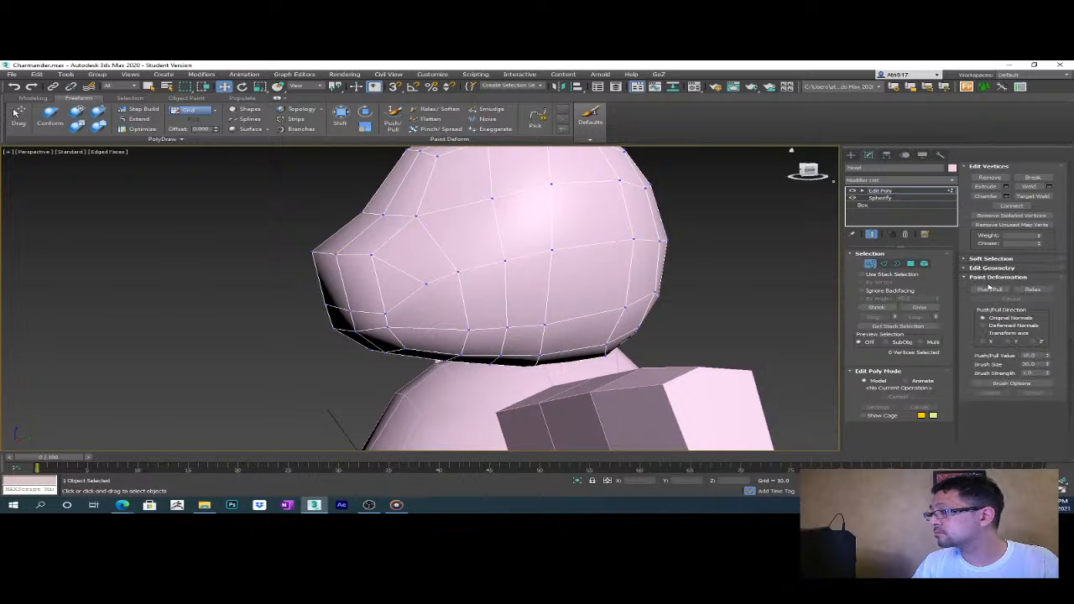
click(973, 261)
click(1033, 339)
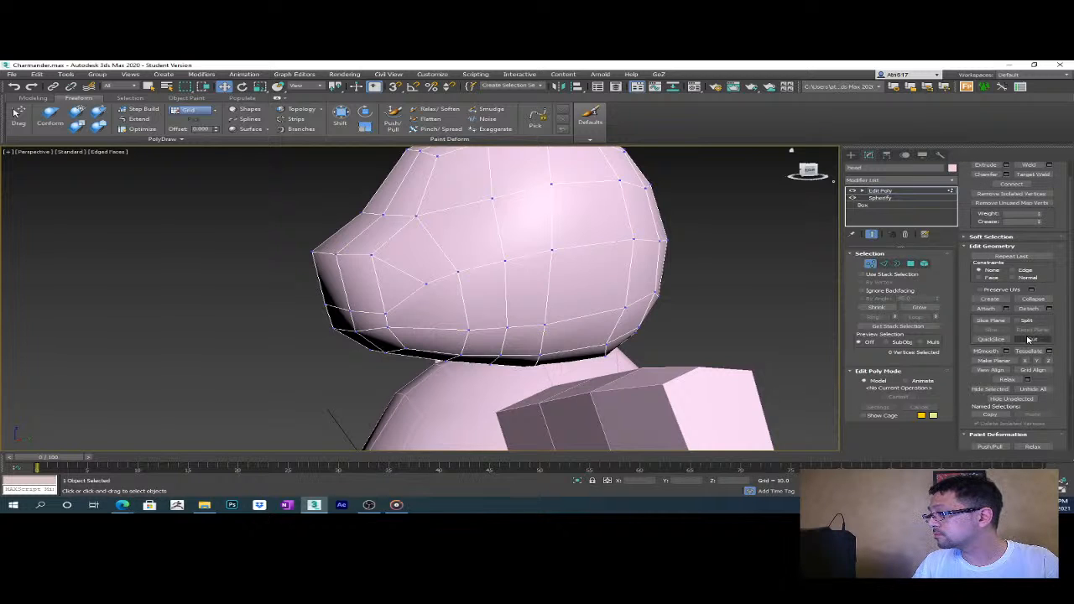
click(386, 313)
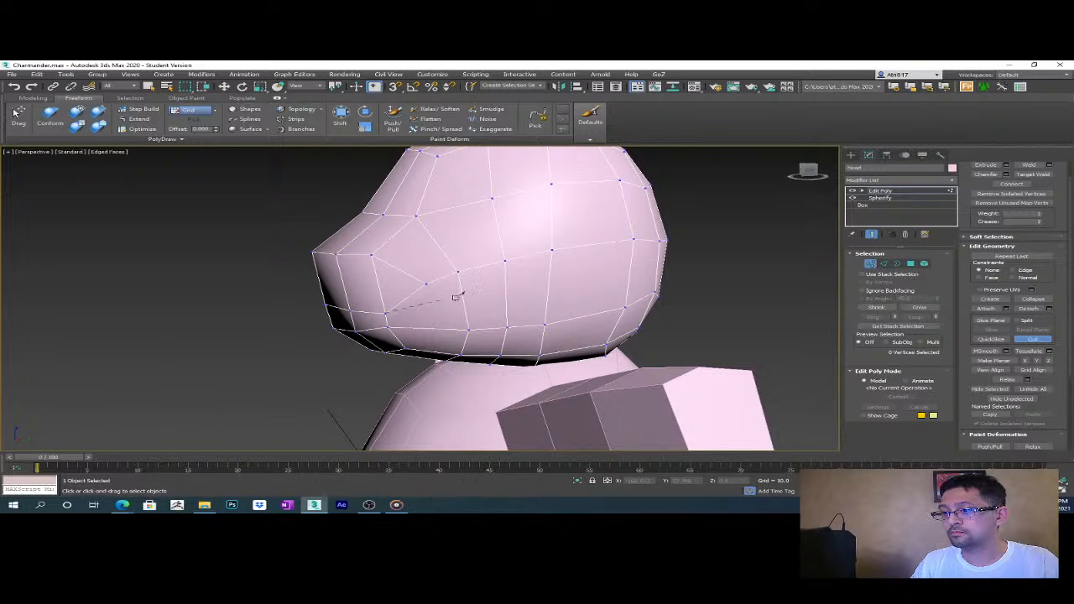
click(507, 286)
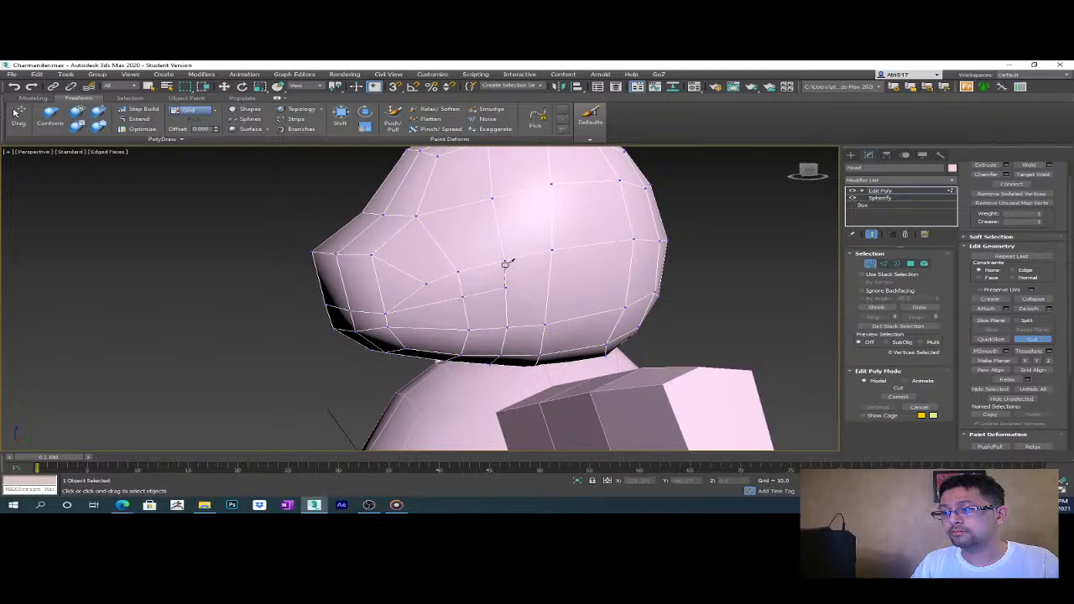
mouse_move(533, 307)
alt+middle_down()
mouse_move(561, 283)
mouse_move(547, 311)
mouse_move(547, 299)
alt+middle_up()
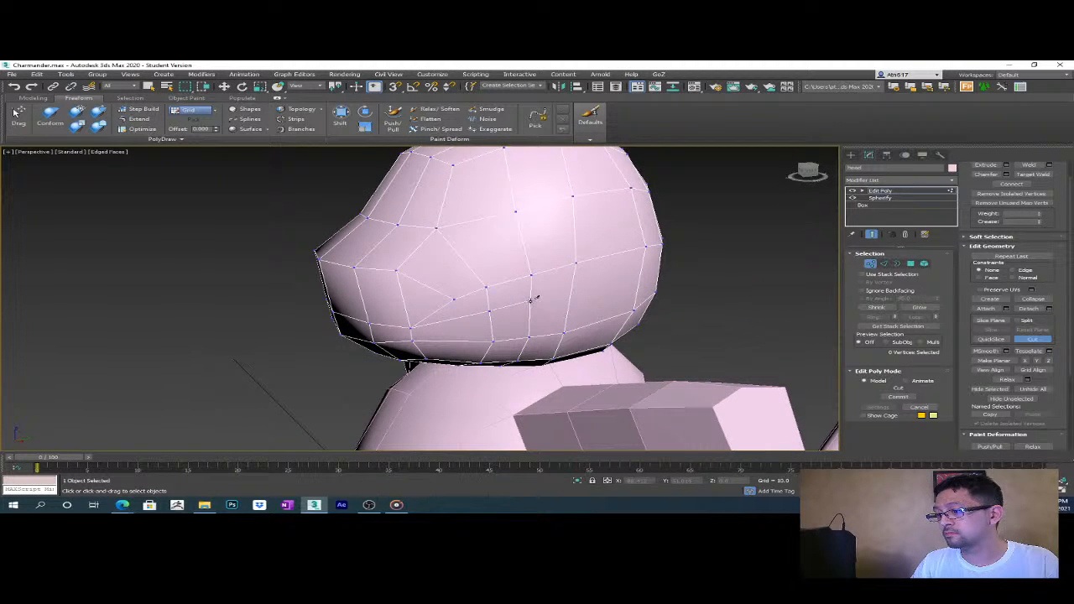
alt+middle_drag(543, 328, 712, 323)
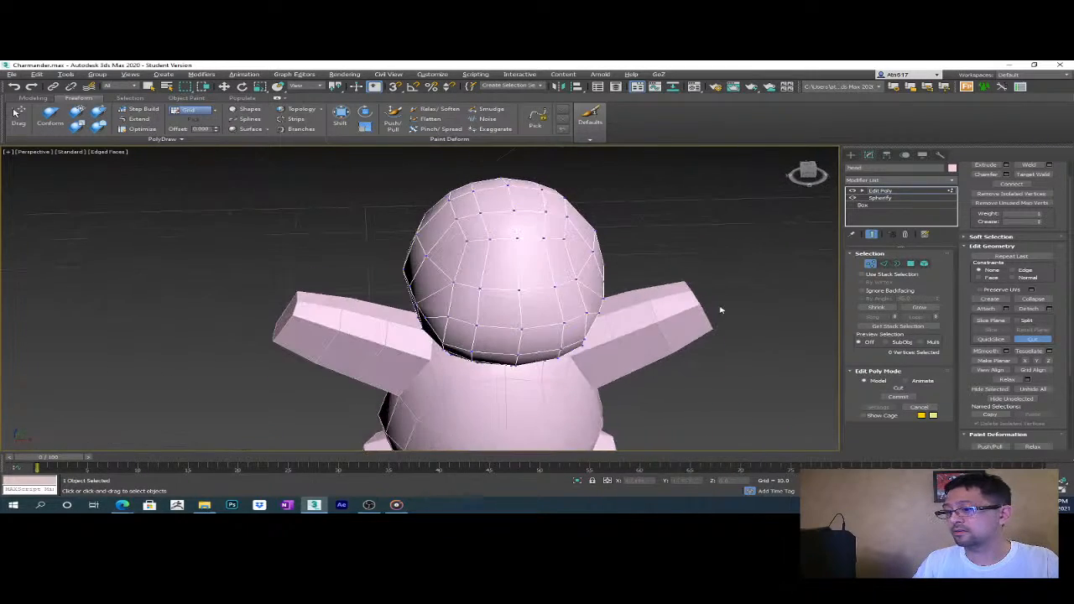
alt+middle_drag(743, 270, 666, 286)
click(446, 332)
ctrl+click(450, 306)
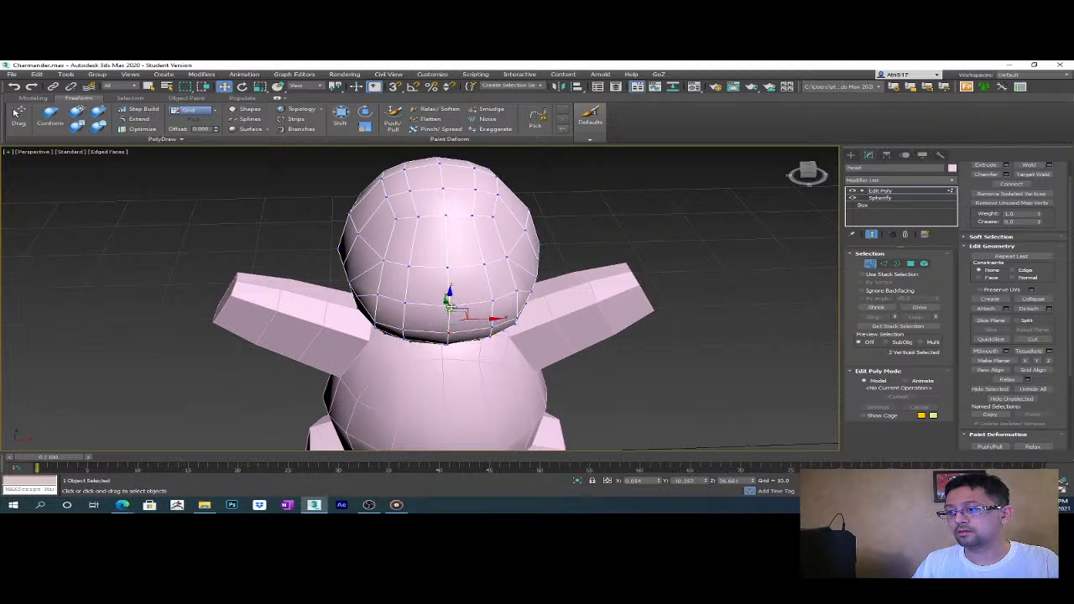
alt+middle_drag(453, 347, 479, 240)
drag(432, 361, 436, 352)
alt+middle_drag(487, 294, 533, 401)
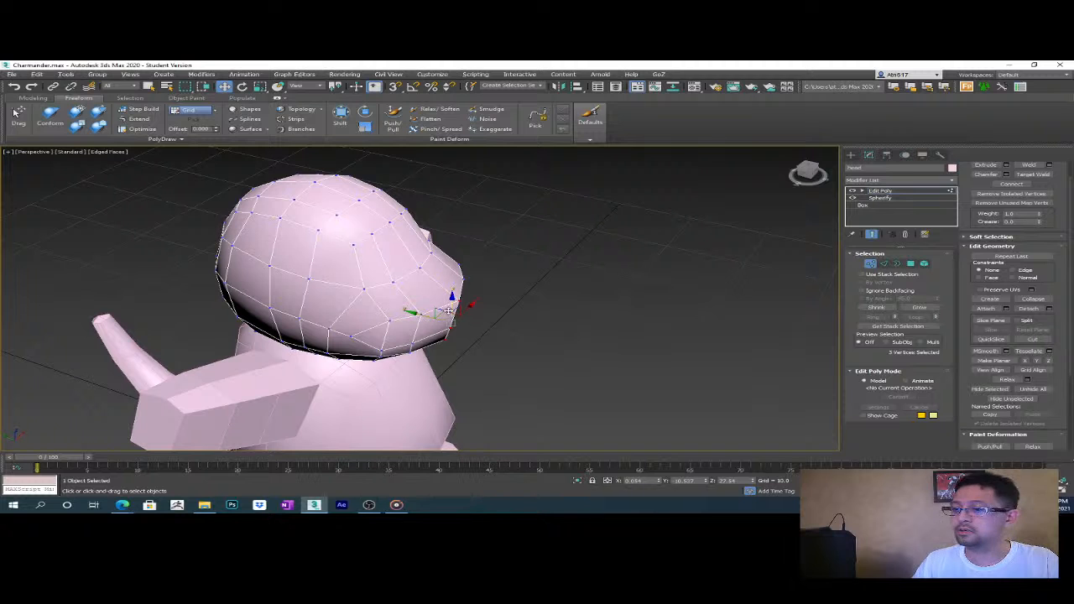
click(387, 322)
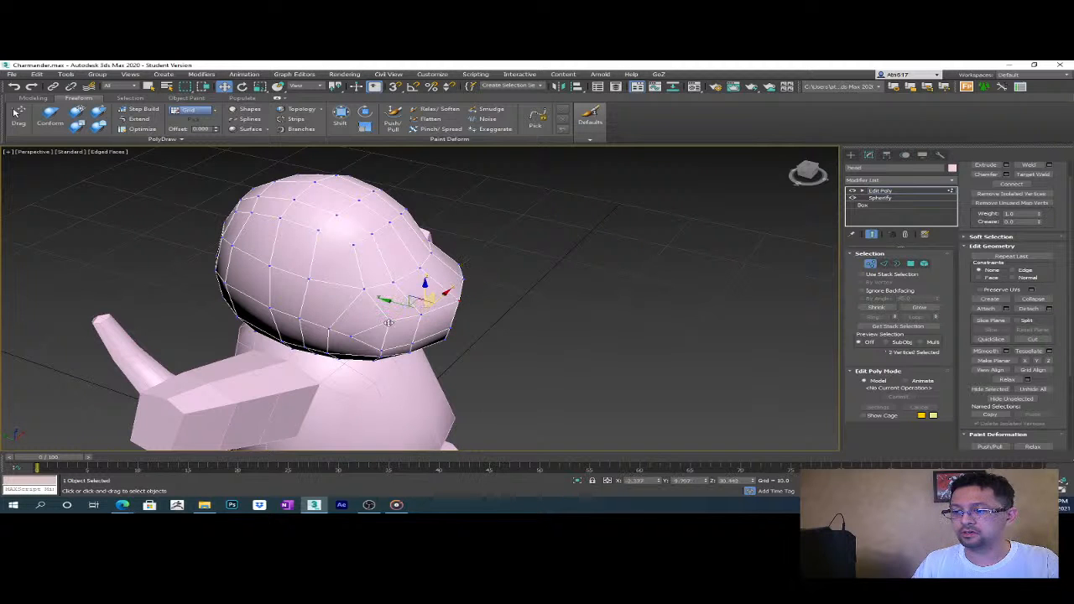
alt+middle_drag(476, 291, 574, 286)
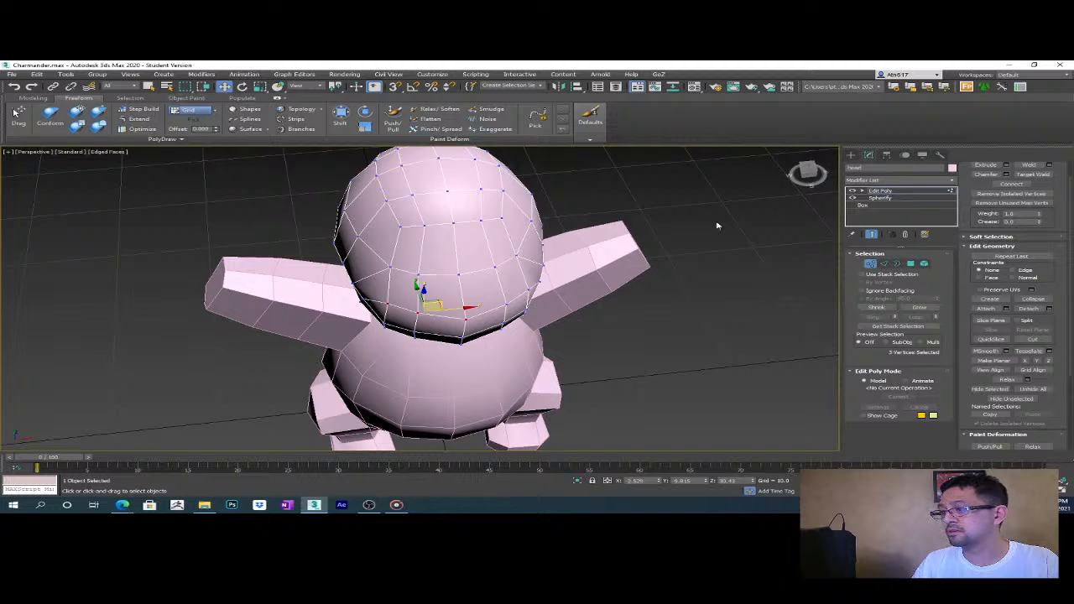
- Add a Symmetry modifier above the head's Edit Poly and return to the Edit Poly's vertex level
click(906, 192)
click(898, 179)
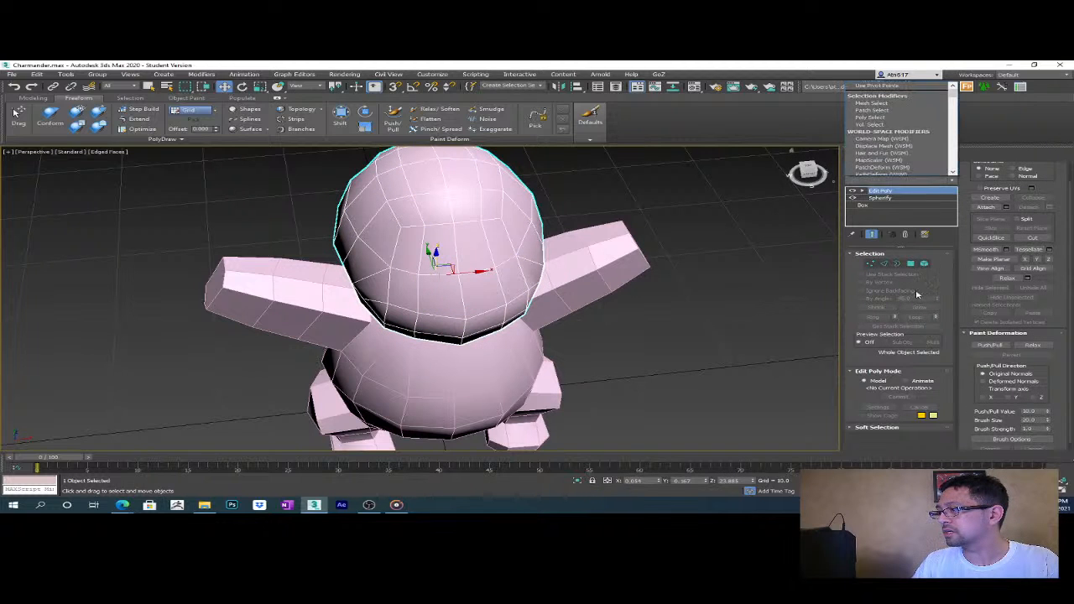
click(912, 184)
scroll(909, 419, down, 3)
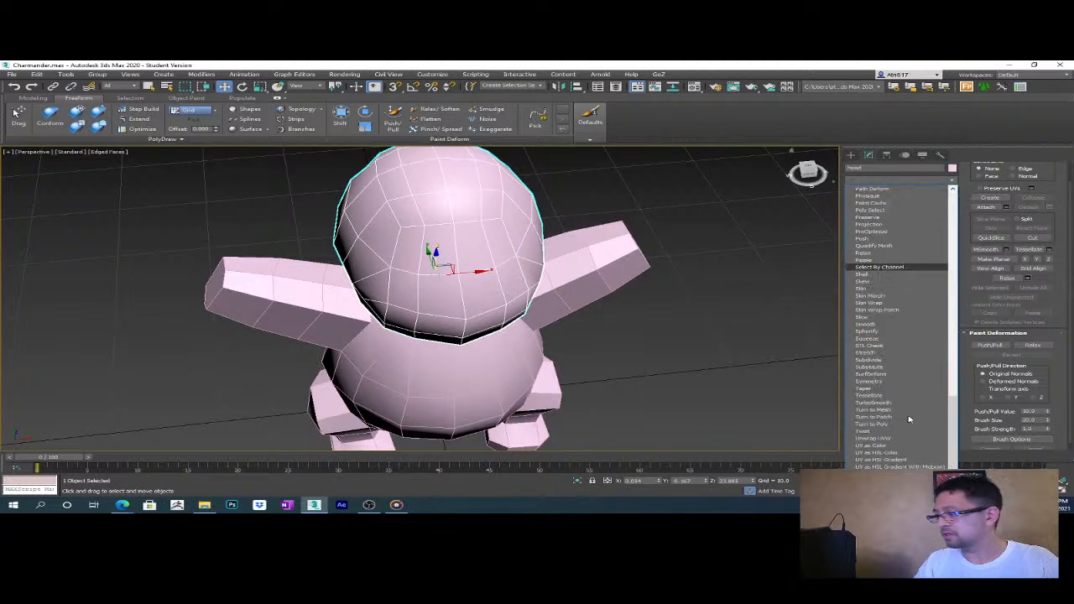
click(881, 381)
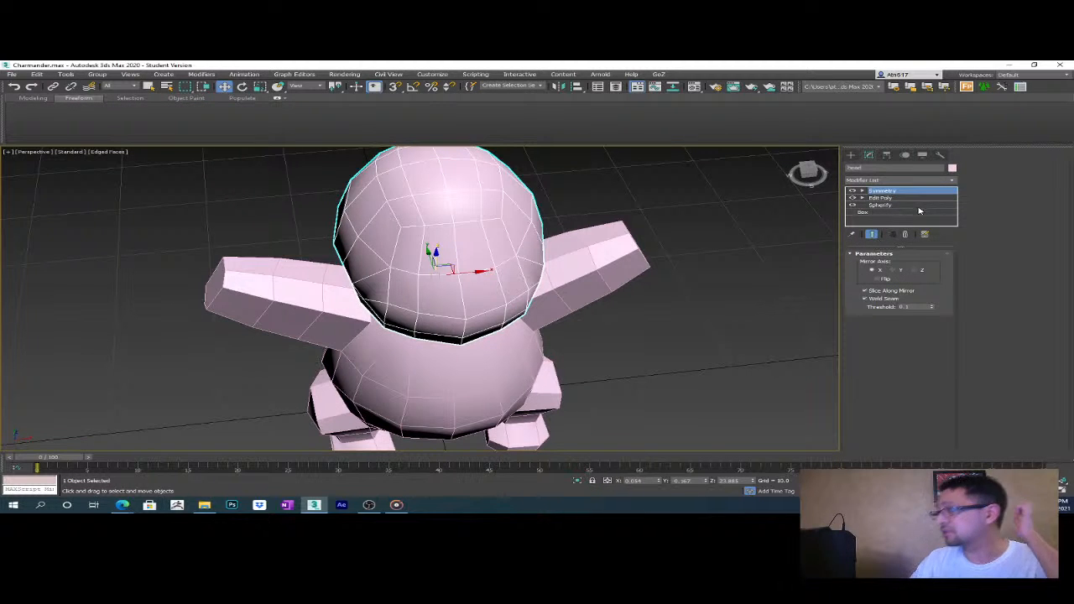
click(860, 198)
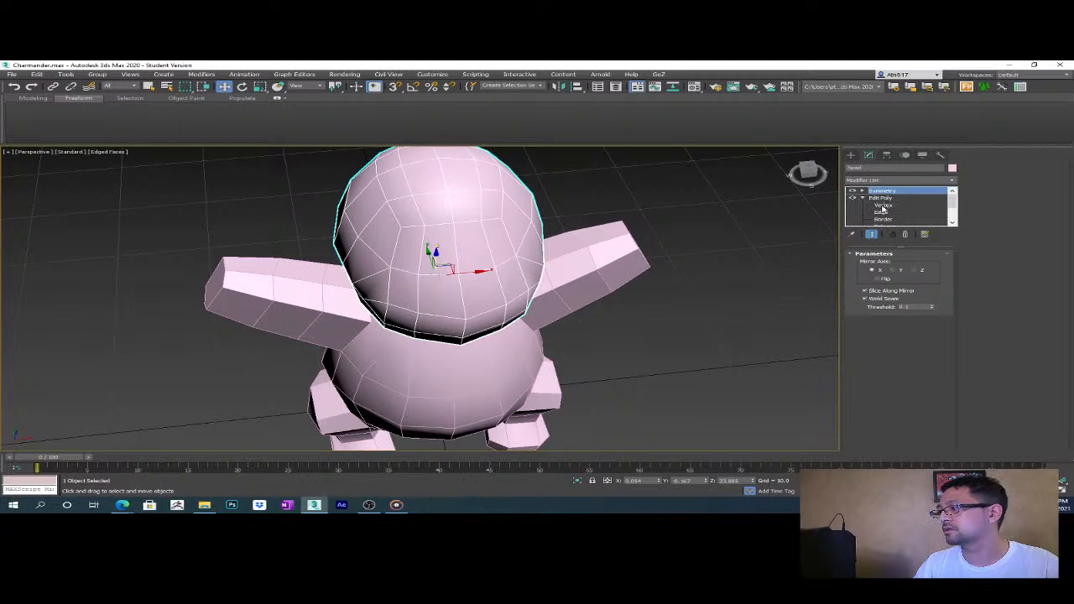
click(883, 207)
- Shift the vertex where the top of the muzzle meets the forehead slightly along the X axis
alt+middle_drag(558, 341, 499, 348)
scroll(501, 331, up, 2)
click(517, 319)
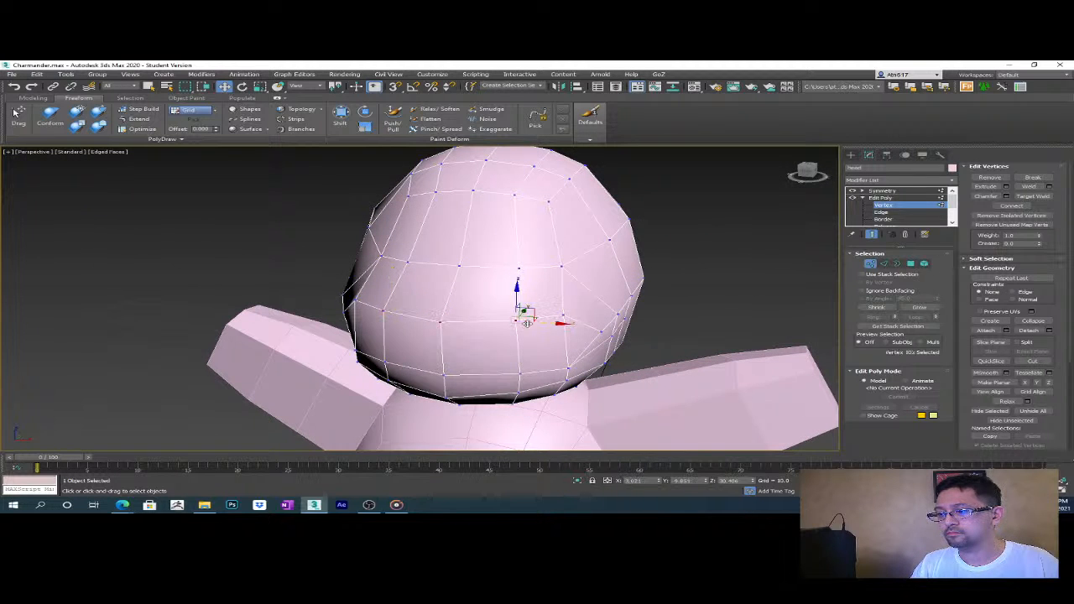
ctrl+click(566, 315)
alt+middle_drag(567, 315, 556, 392)
click(526, 278)
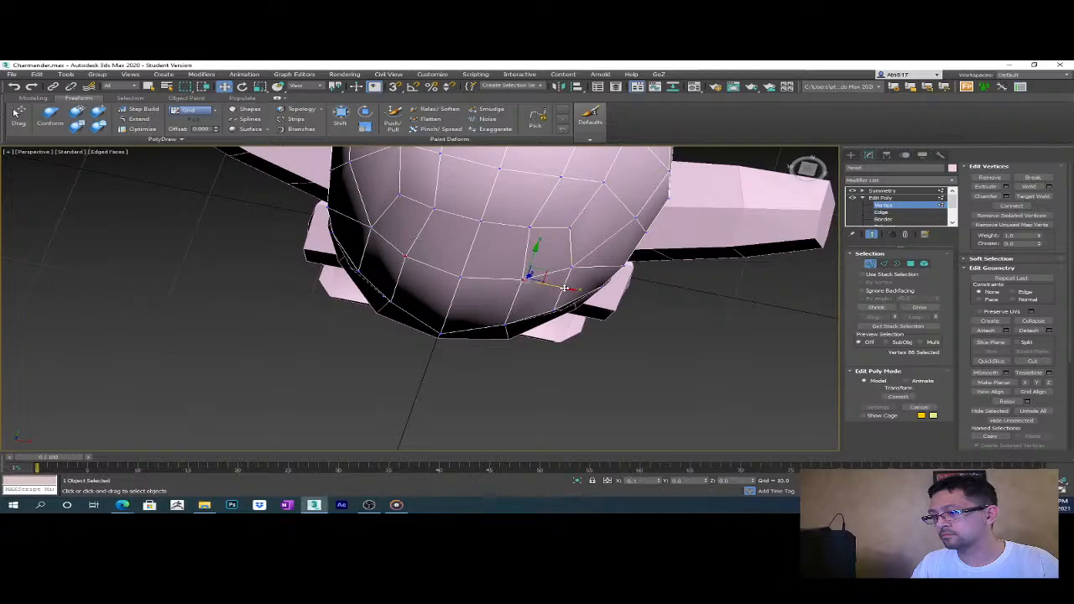
alt+middle_drag(567, 287, 533, 262)
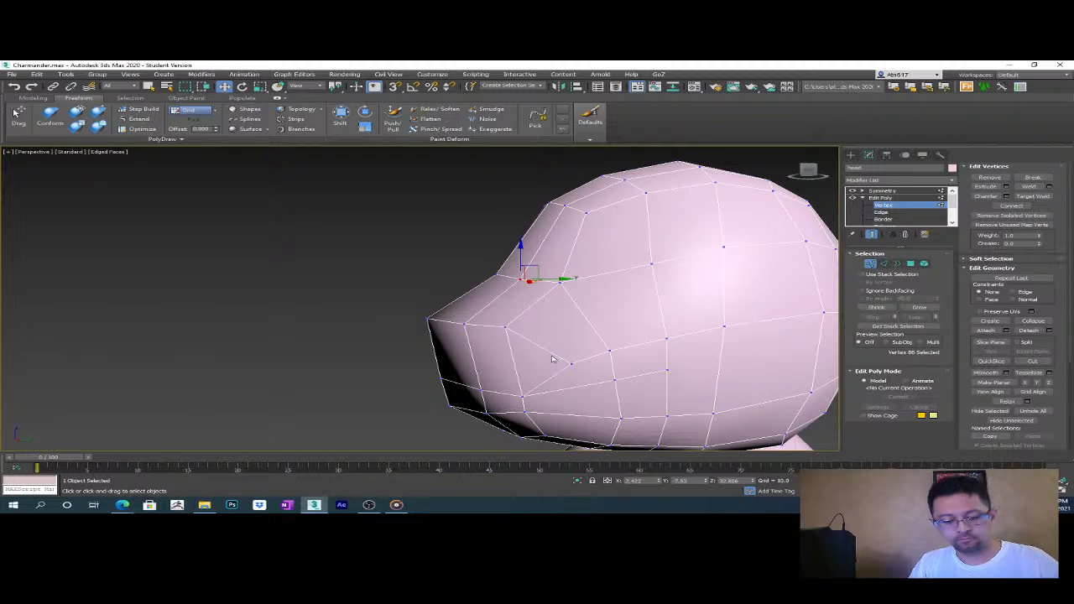
- Select the ring of vertical edges around the front of the muzzle and connect them with a new horizontal edge line
key(2)
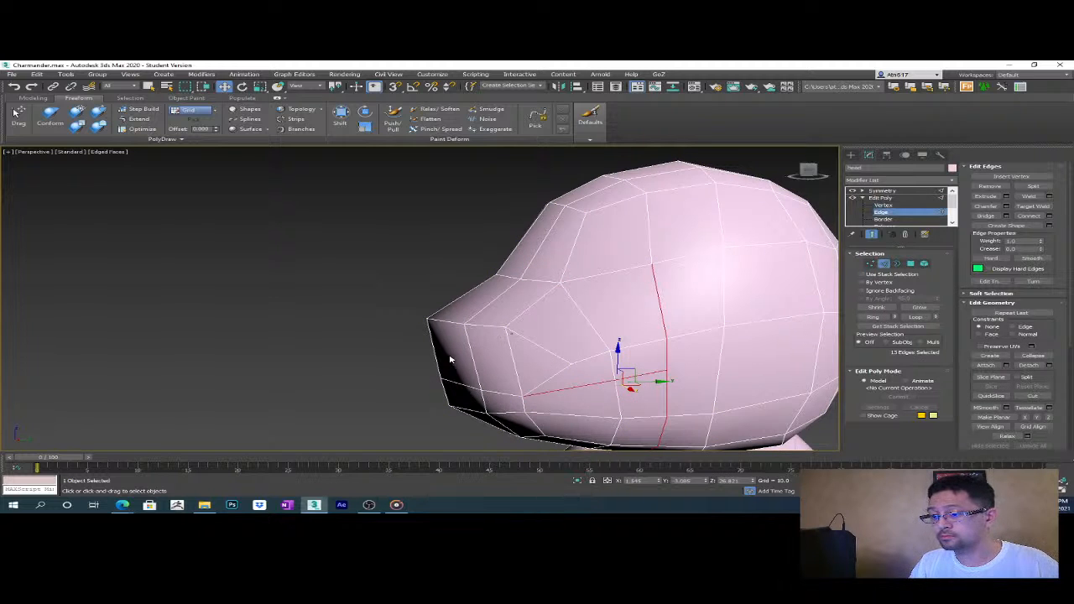
click(476, 357)
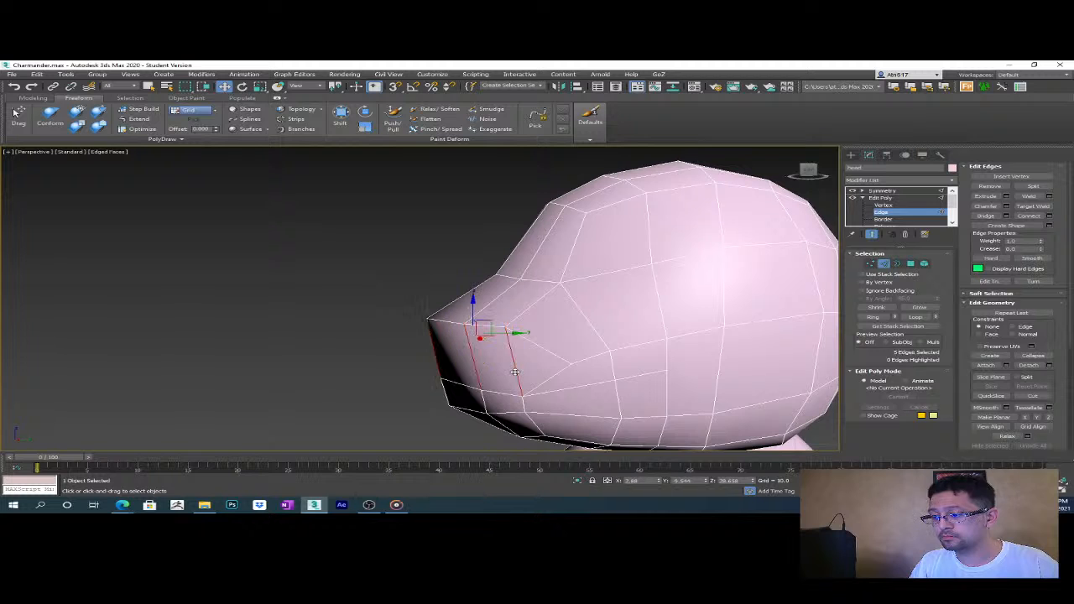
shift+click(515, 372)
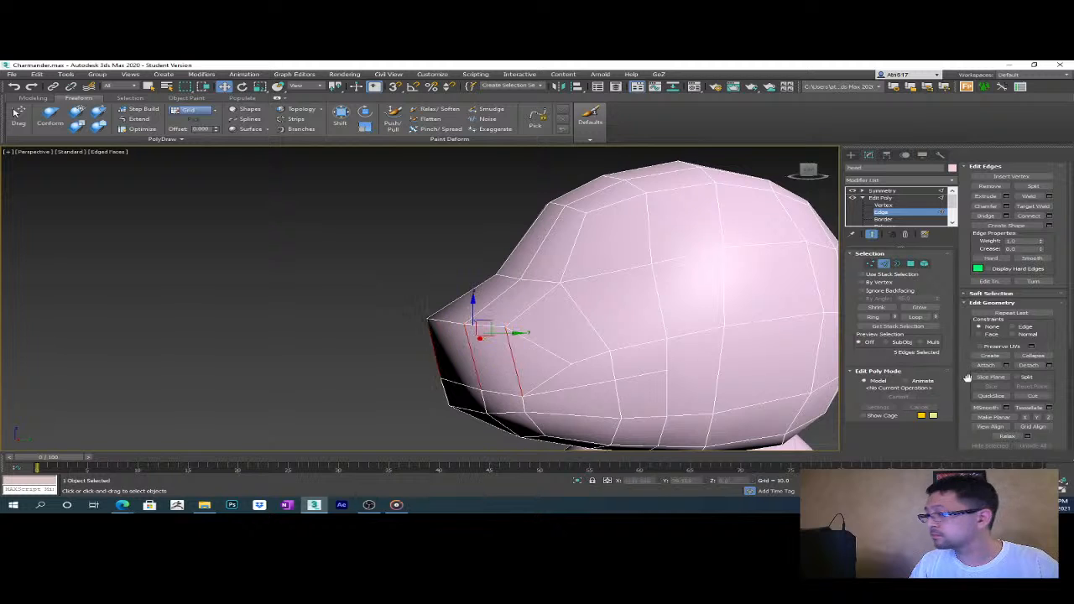
click(1041, 216)
- Cut an edge from the rear end of the new muzzle line to the nearby cheek vertex
click(1032, 395)
click(517, 358)
click(569, 363)
right_click(598, 361)
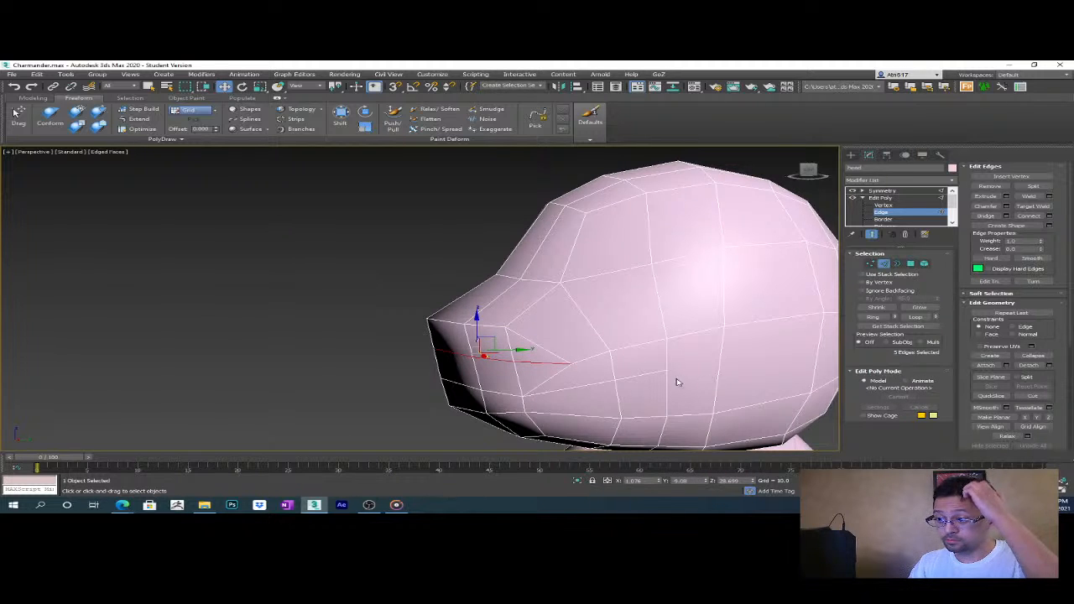
- Remove the diagonal edge running from the upper rear corner of the muzzle to the nearby cheek vertex
key(2)
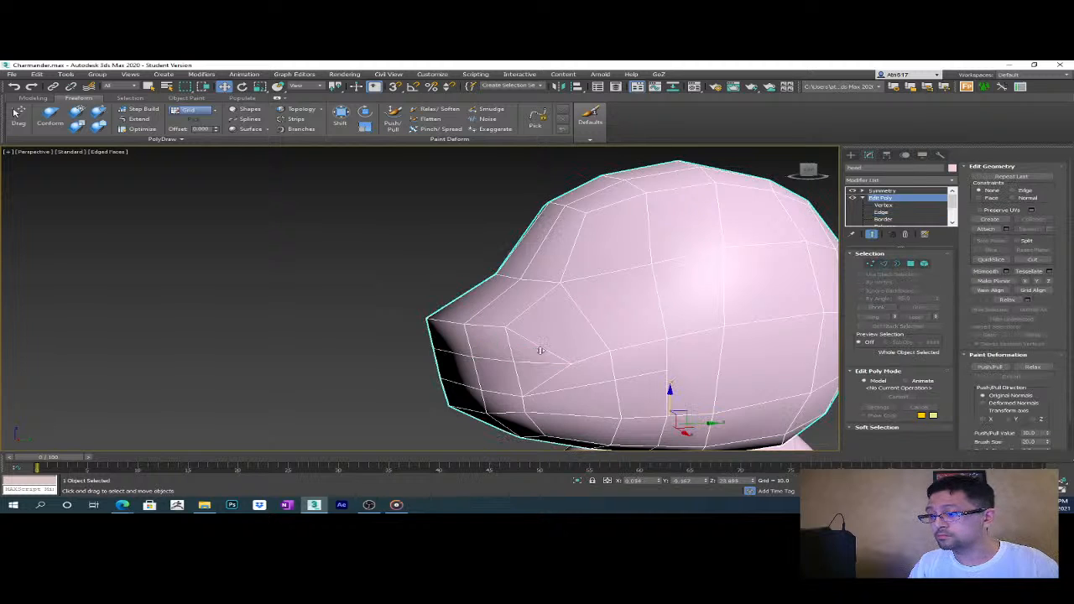
key(2)
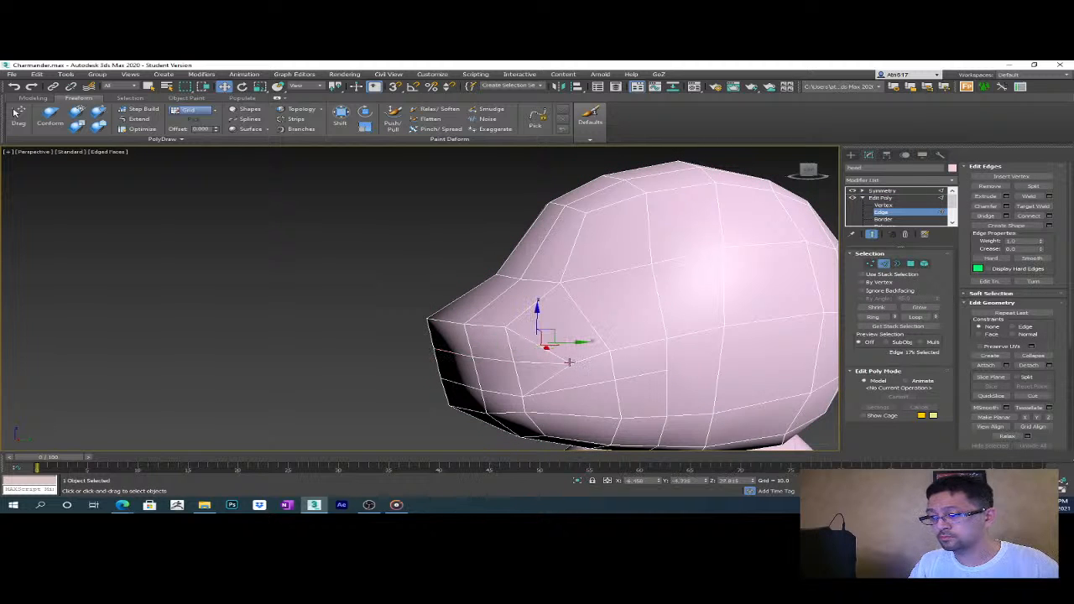
key(ctrl+d)
- Examine the edge flow around the muzzle and cheek from several angles
alt+middle_drag(579, 363, 609, 376)
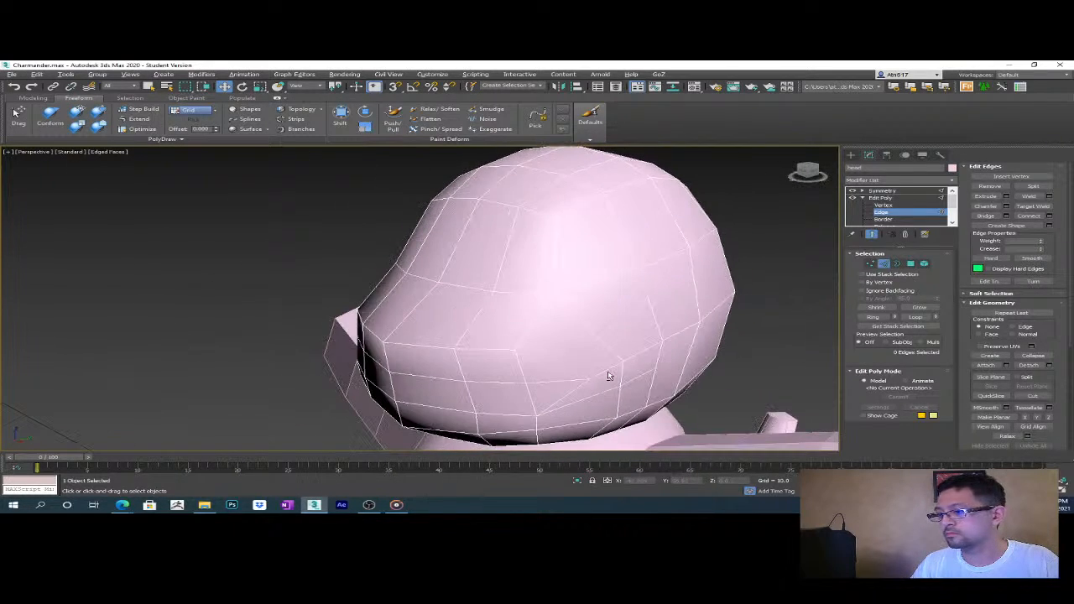
click(563, 380)
click(572, 382)
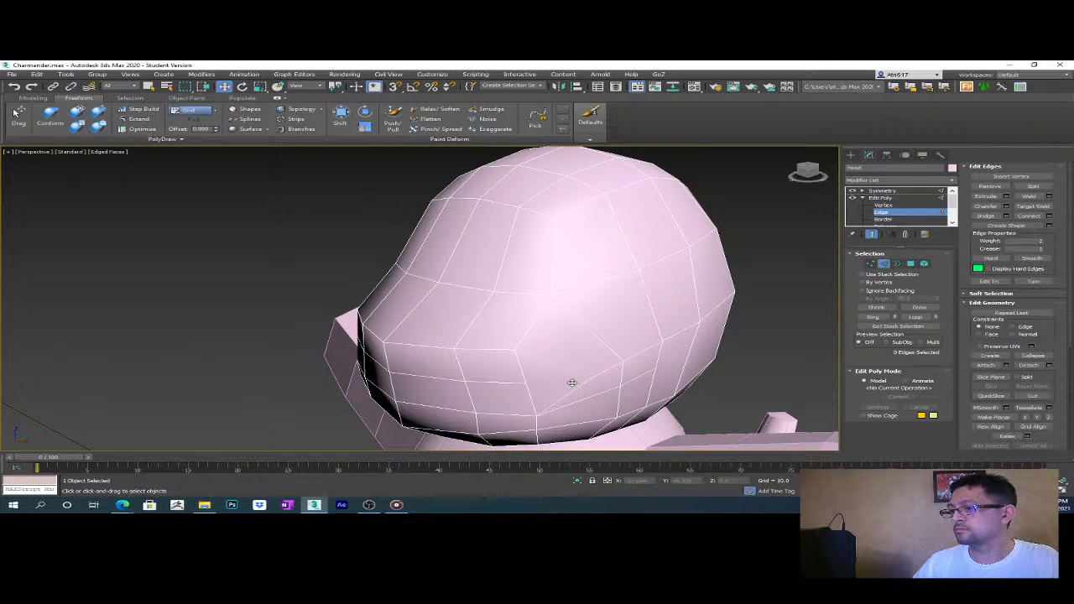
alt+middle_drag(710, 365, 503, 356)
click(581, 335)
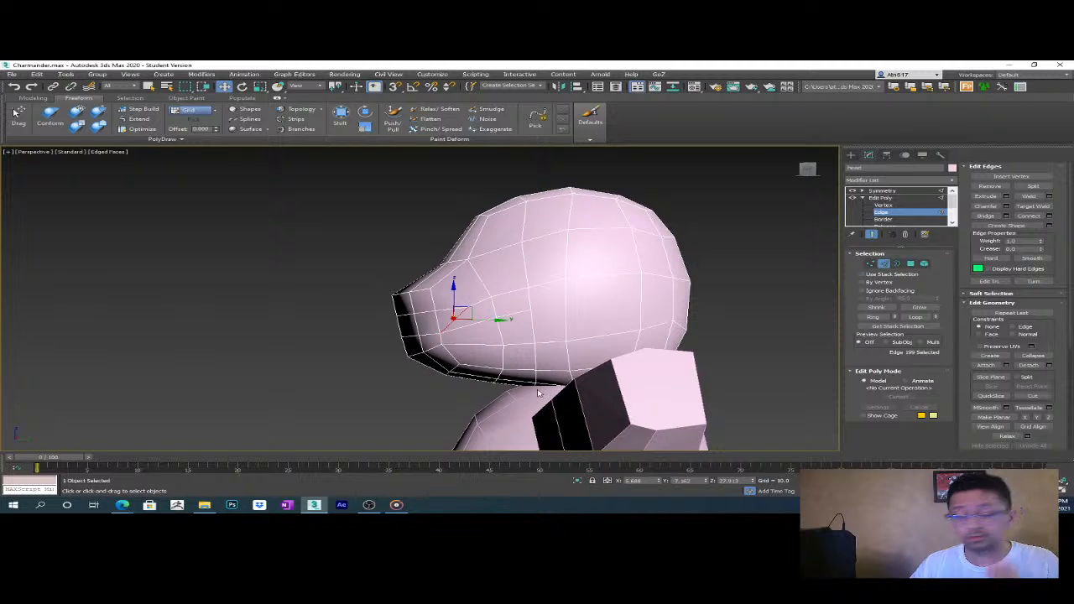
scroll(491, 344, up, 2)
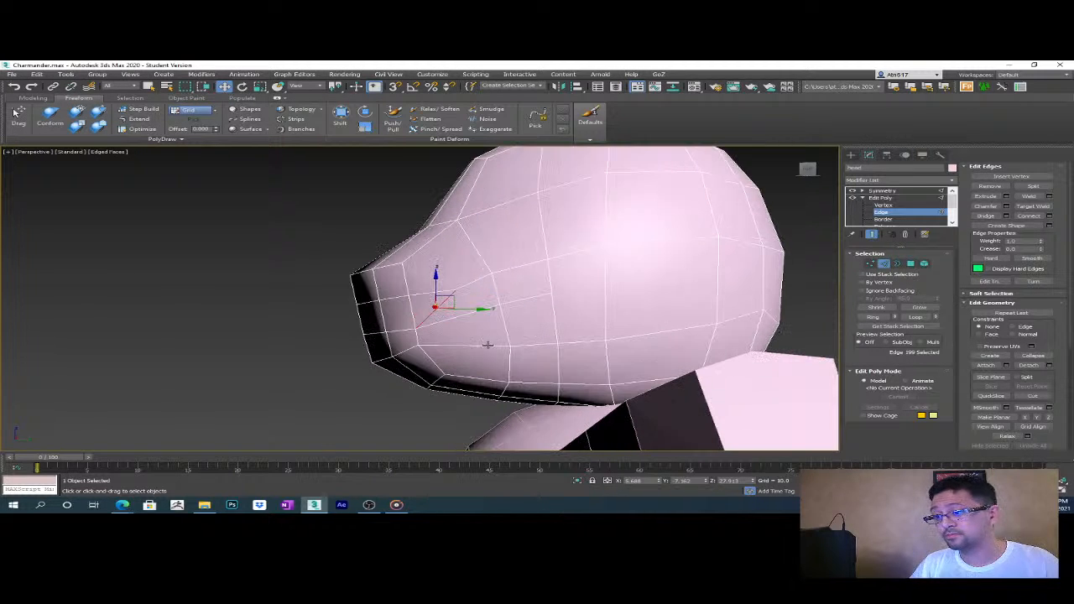
alt+middle_drag(484, 376, 517, 365)
scroll(596, 323, down, 5)
scroll(551, 360, up, 5)
alt+middle_drag(568, 335, 621, 349)
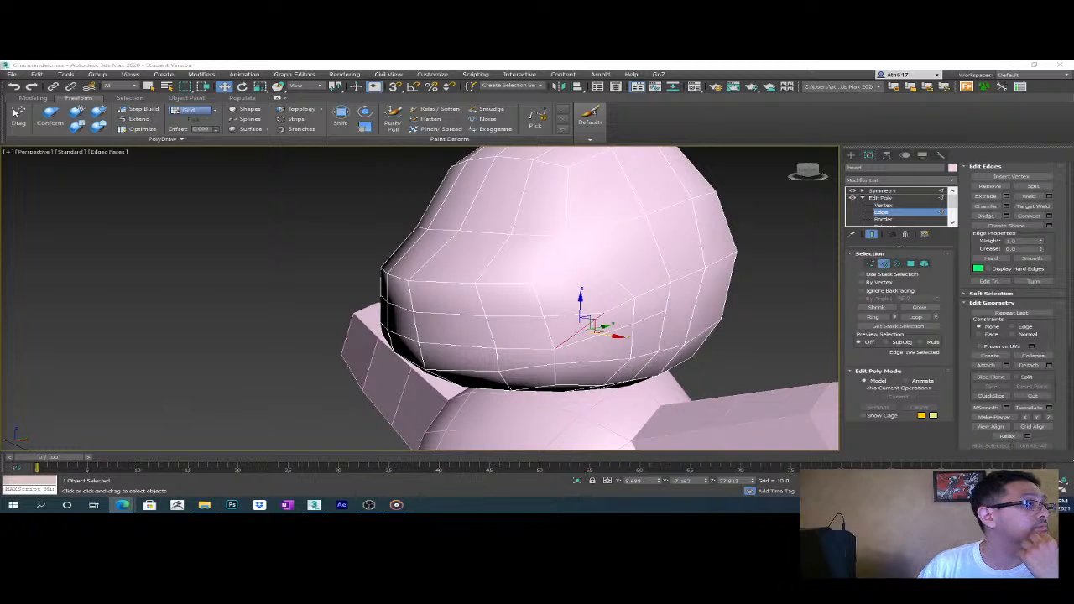
- Switch to the browser, study the facial edge loop reference, and close it to view the Charmander reference image
key(alt+Tab)
drag(252, 144, 486, 159)
double_click(486, 159)
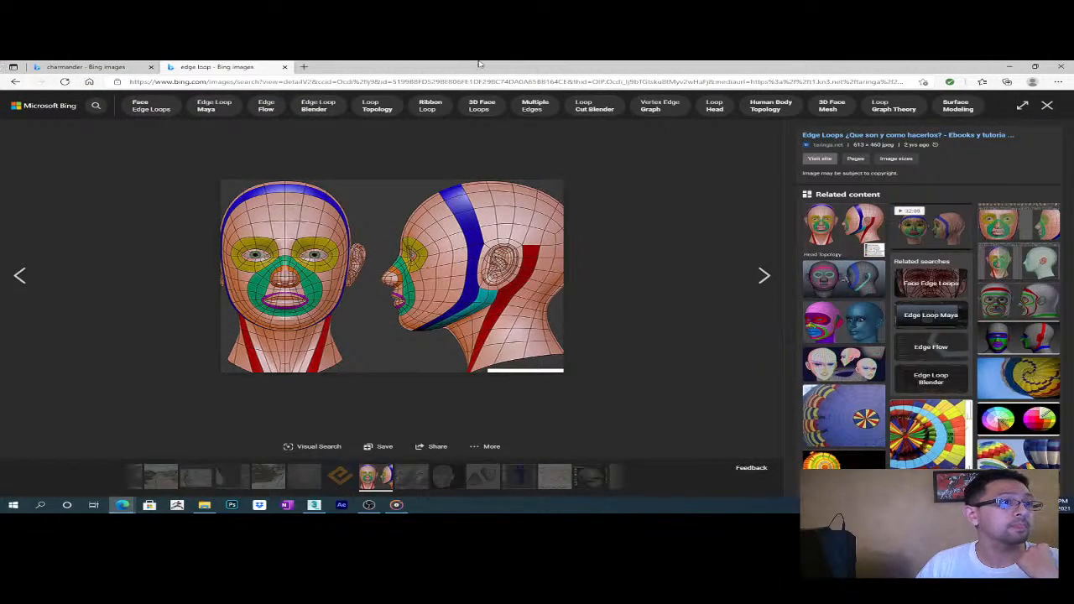
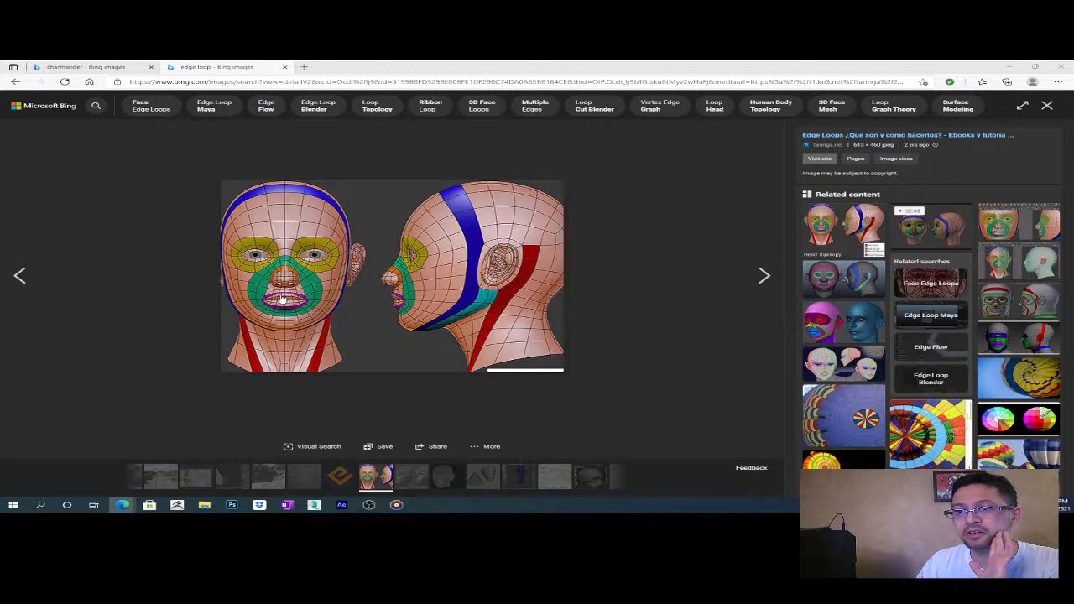
click(285, 67)
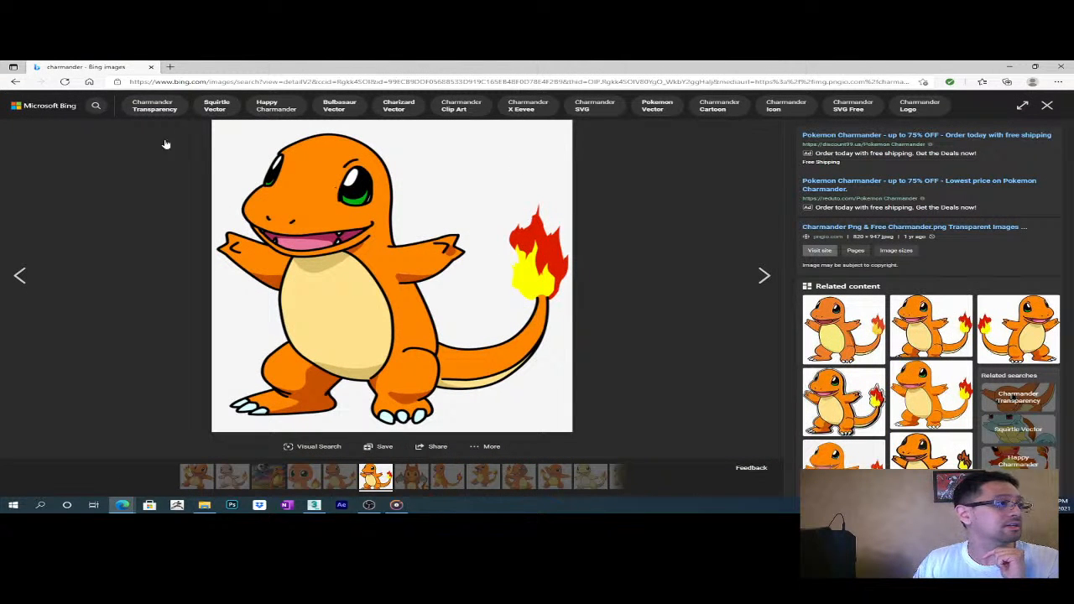
key(alt+Tab)
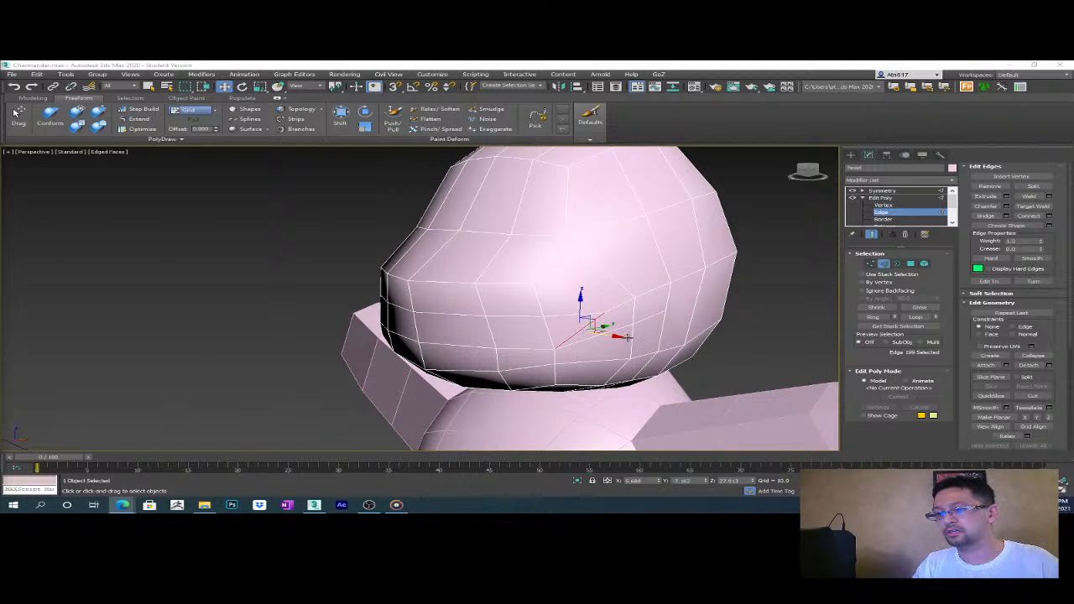
- In 3ds Max, select the polygons at the front of the muzzle below the new horizontal line and delete them to open the mouth
alt+middle_drag(618, 343, 418, 338)
key(2)
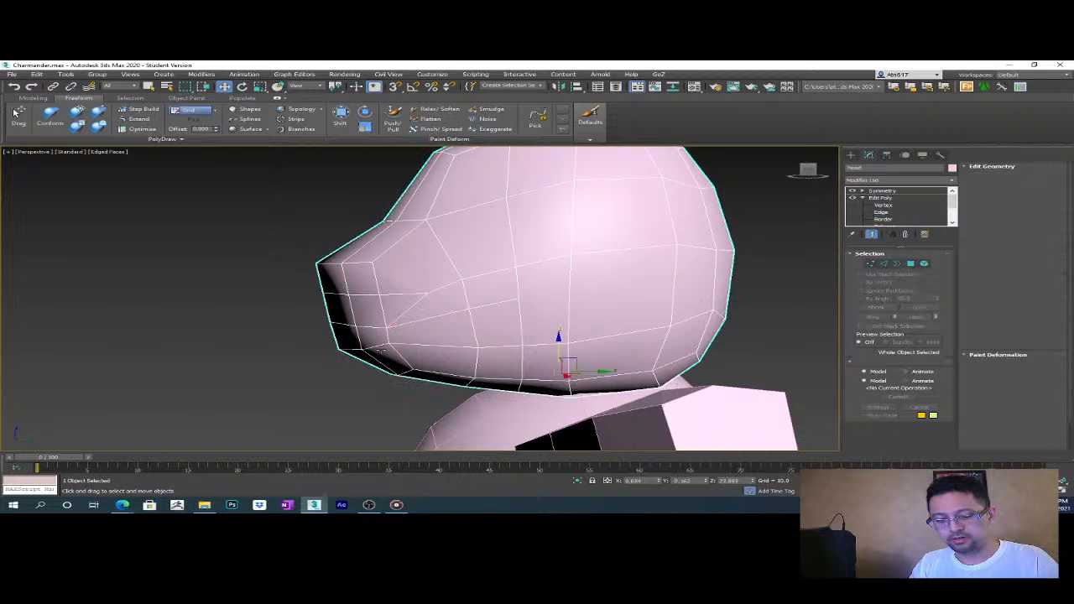
key(4)
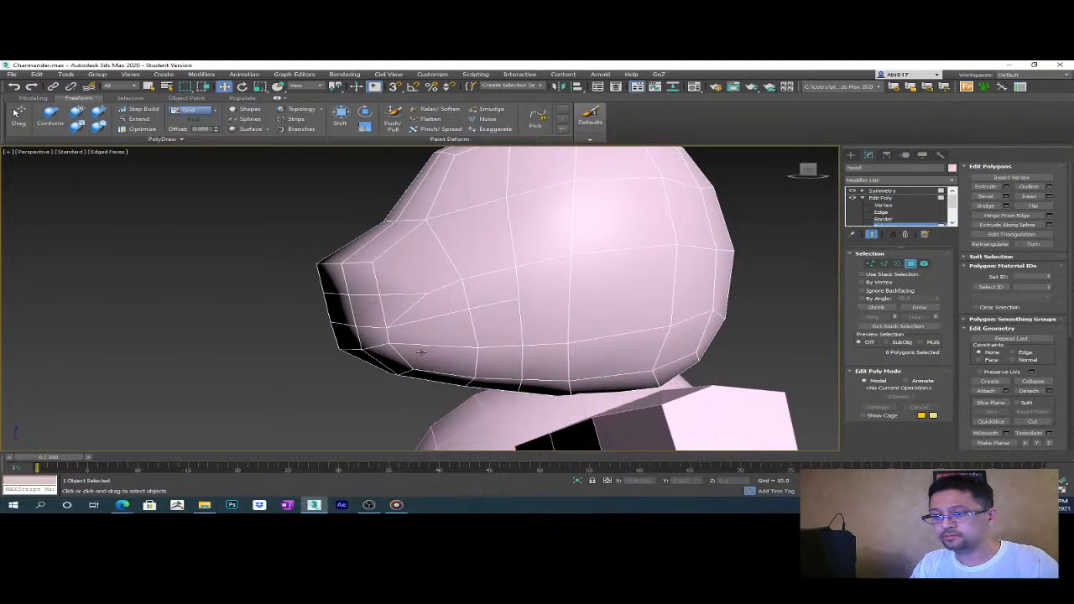
alt+middle_drag(422, 353, 347, 362)
key(f)
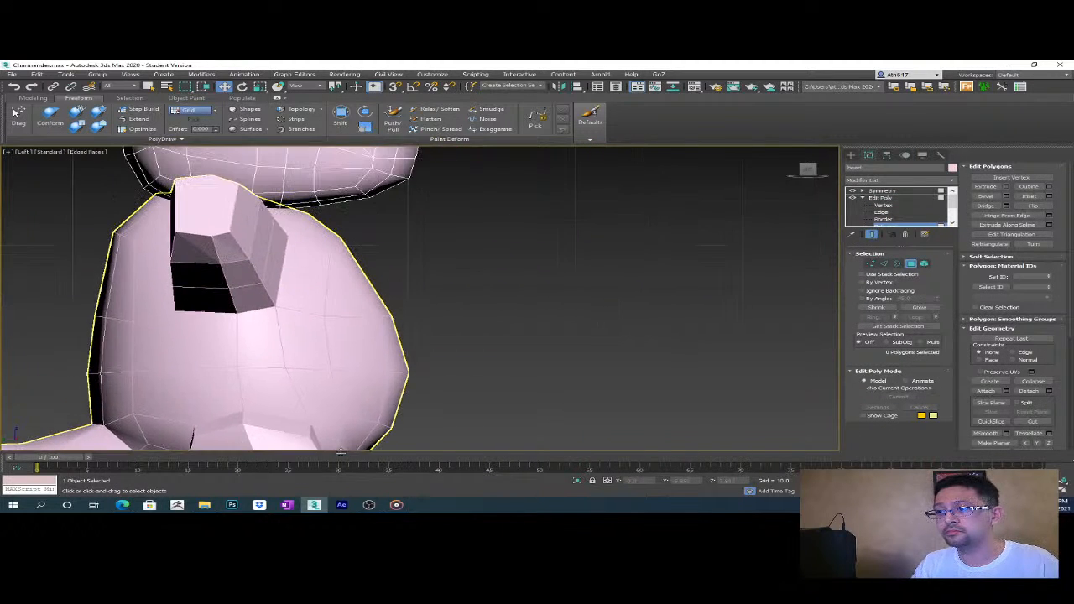
key(l)
scroll(431, 326, up, 3)
middle_drag(412, 341, 509, 349)
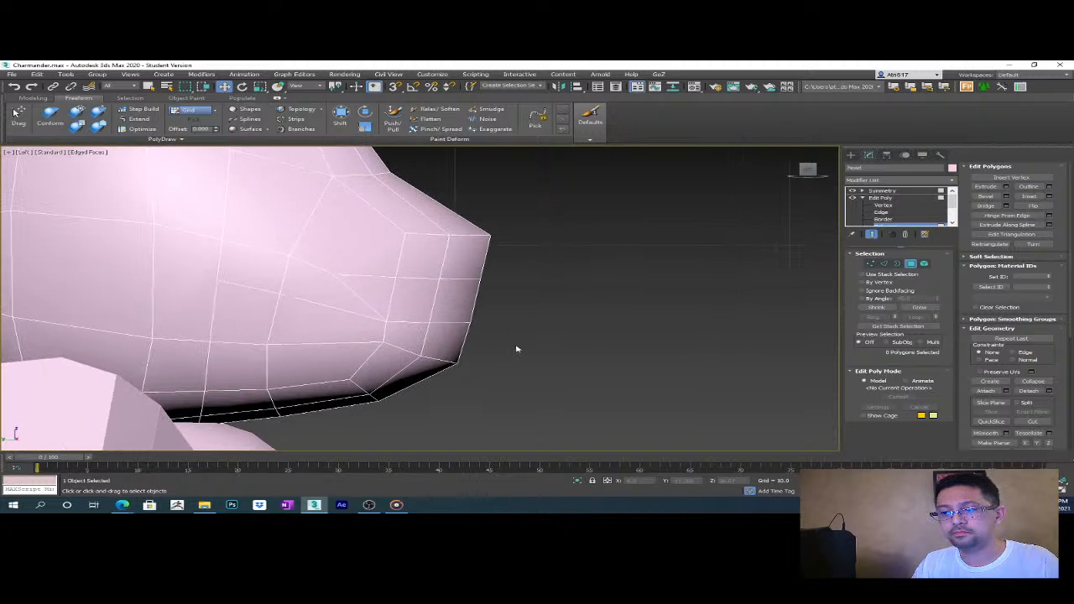
drag(419, 304, 421, 304)
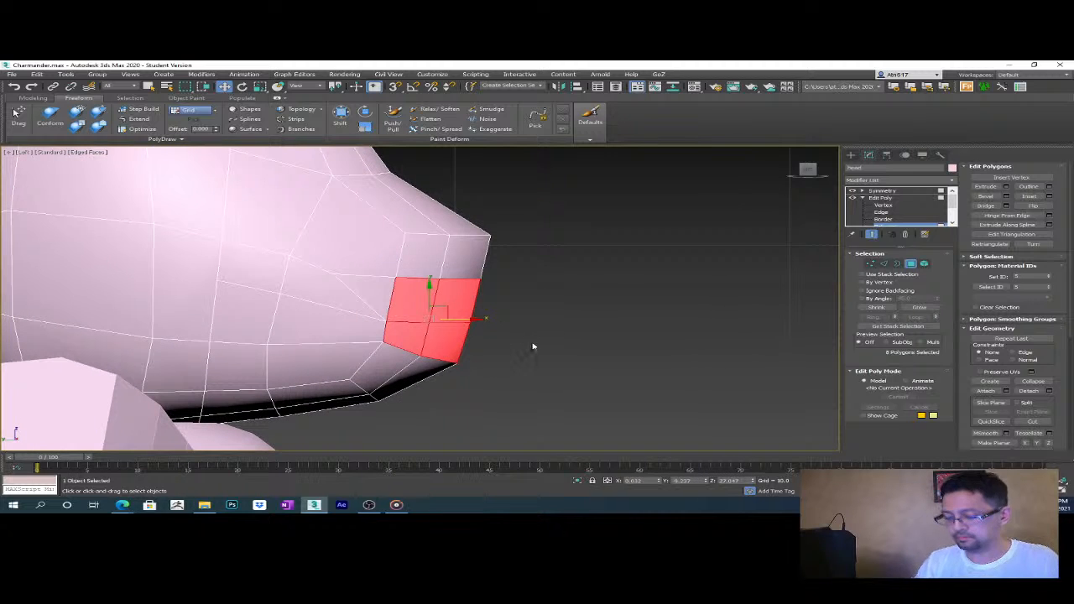
key(Delete)
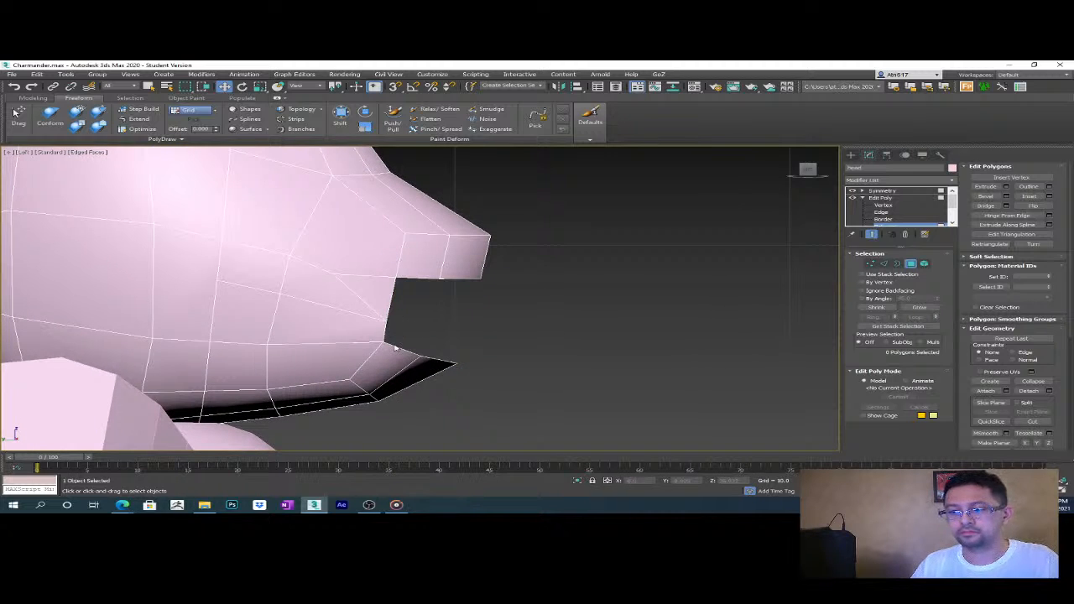
- Slide the vertices at the mouth corner and the cheek vertices above them backward along their edges to deepen the mouth
key(1)
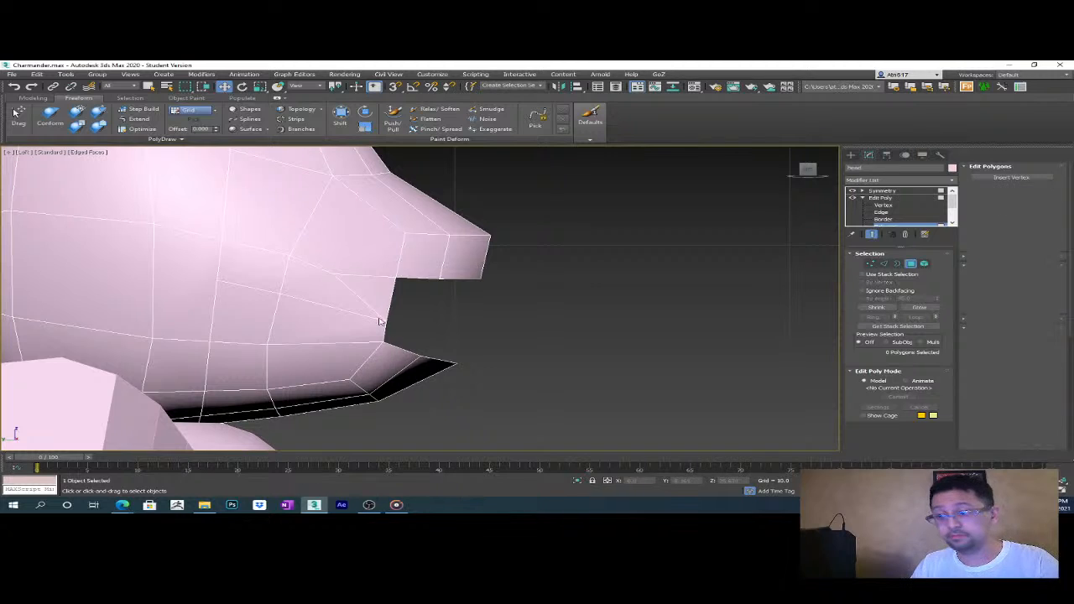
drag(378, 318, 396, 327)
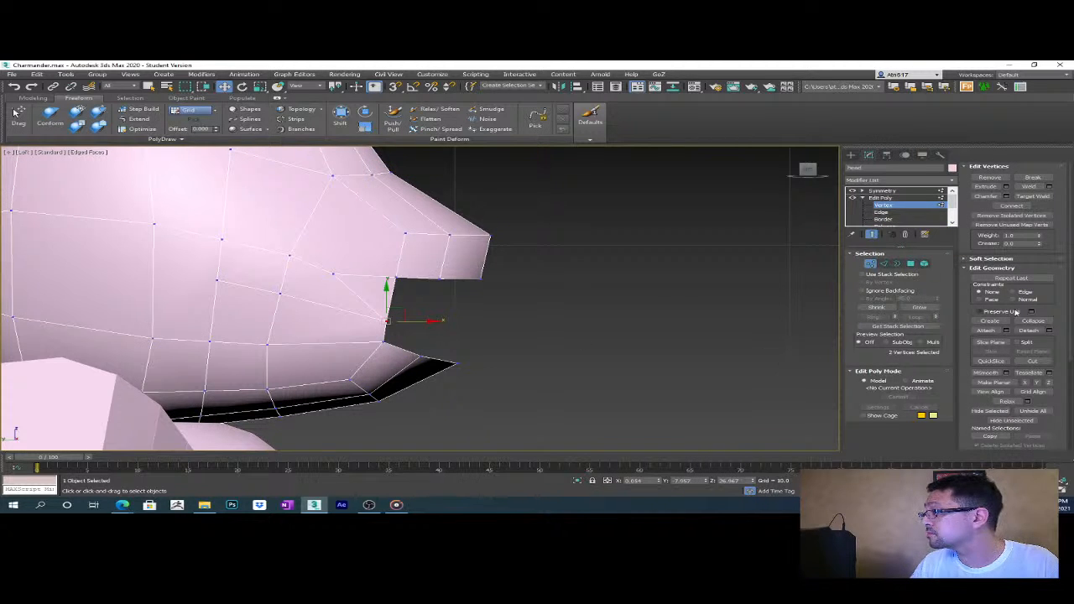
drag(401, 314, 338, 285)
click(332, 274)
drag(317, 263, 339, 259)
- Move the lower front vertices of the upper lip slightly forward in the Left view
click(482, 277)
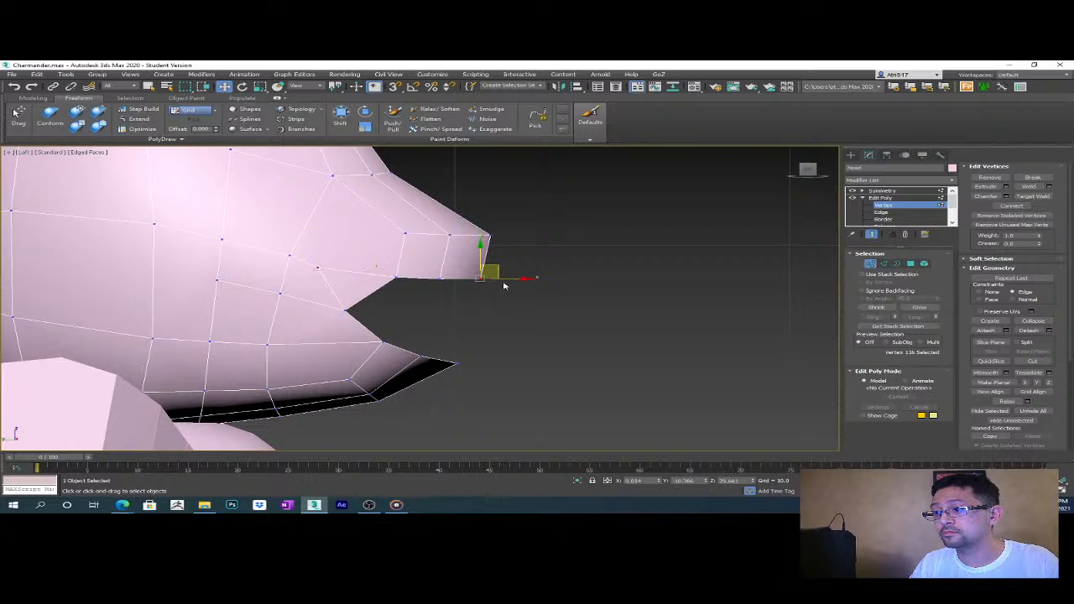
drag(510, 278, 526, 280)
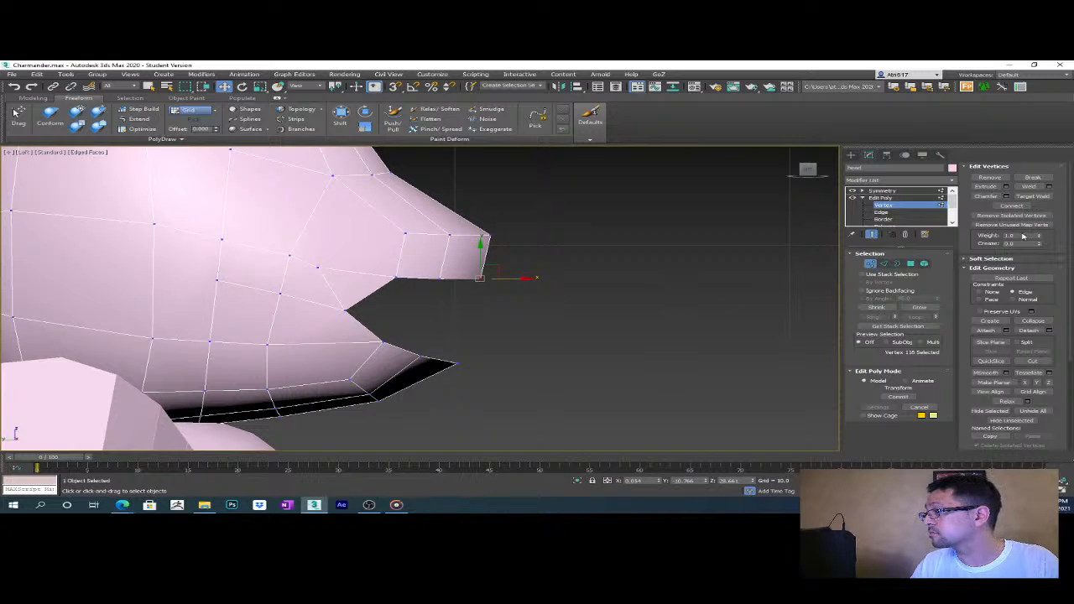
drag(516, 278, 540, 285)
drag(466, 297, 497, 286)
- Delete the triangular polygons at the corner of the mouth opening
middle_drag(419, 311, 477, 336)
key(4)
click(415, 316)
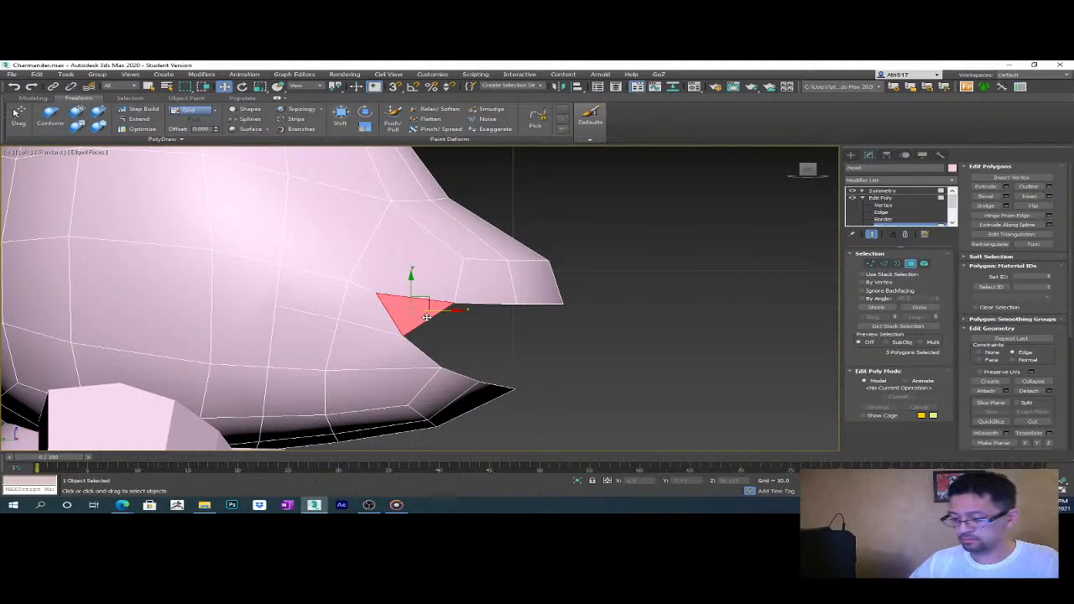
key(Delete)
- Select the two leftover horizontal cheek edges behind the mouth opening and remove them
scroll(429, 319, down, 5)
alt+middle_drag(508, 324, 359, 345)
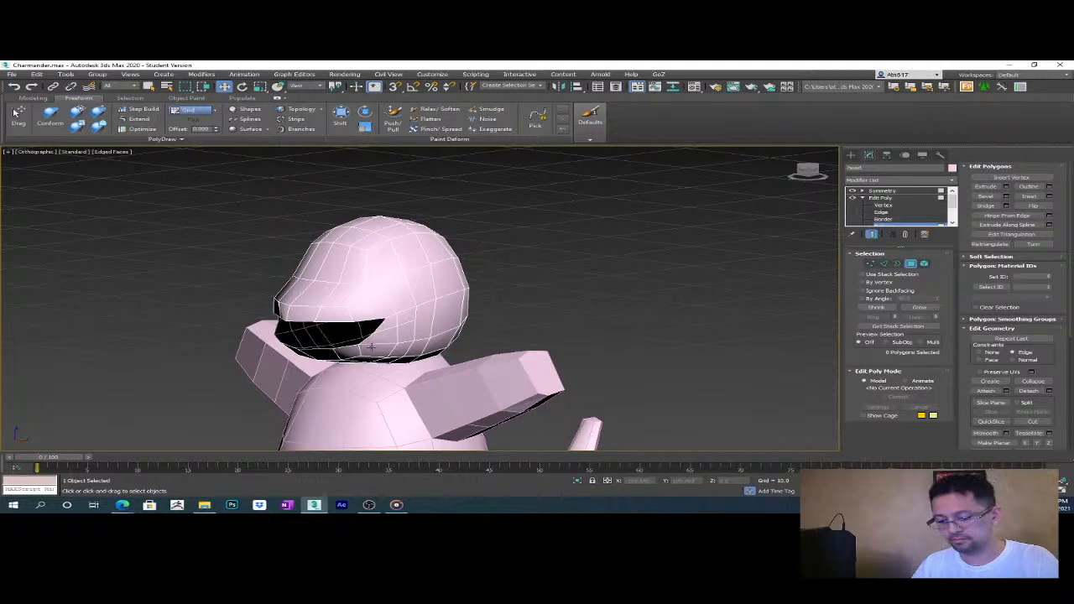
key(p)
scroll(371, 345, down, 2)
scroll(388, 358, up, 8)
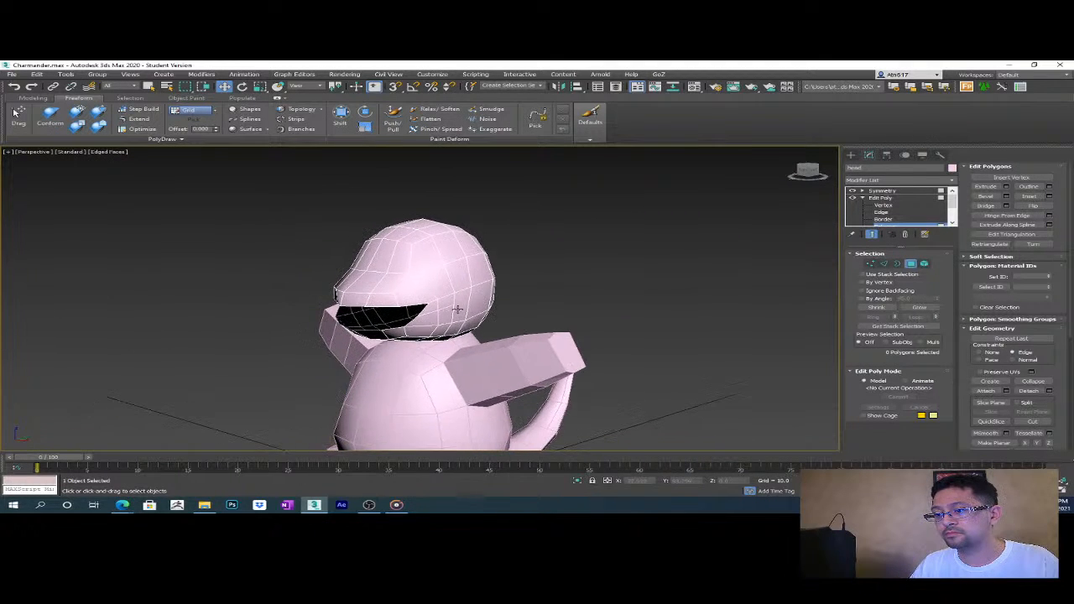
alt+middle_drag(302, 326, 421, 301)
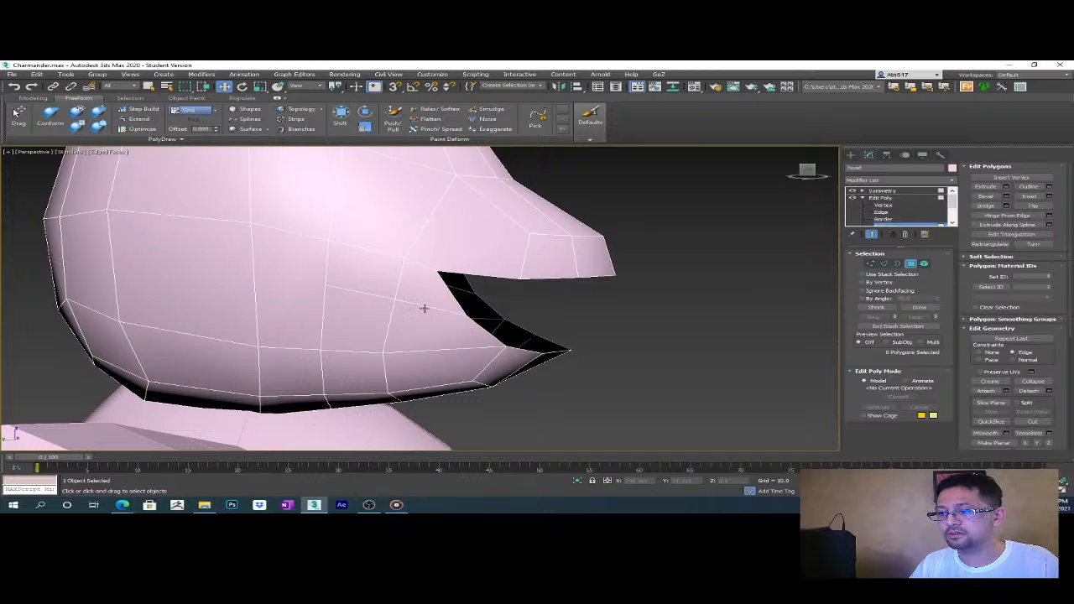
click(426, 307)
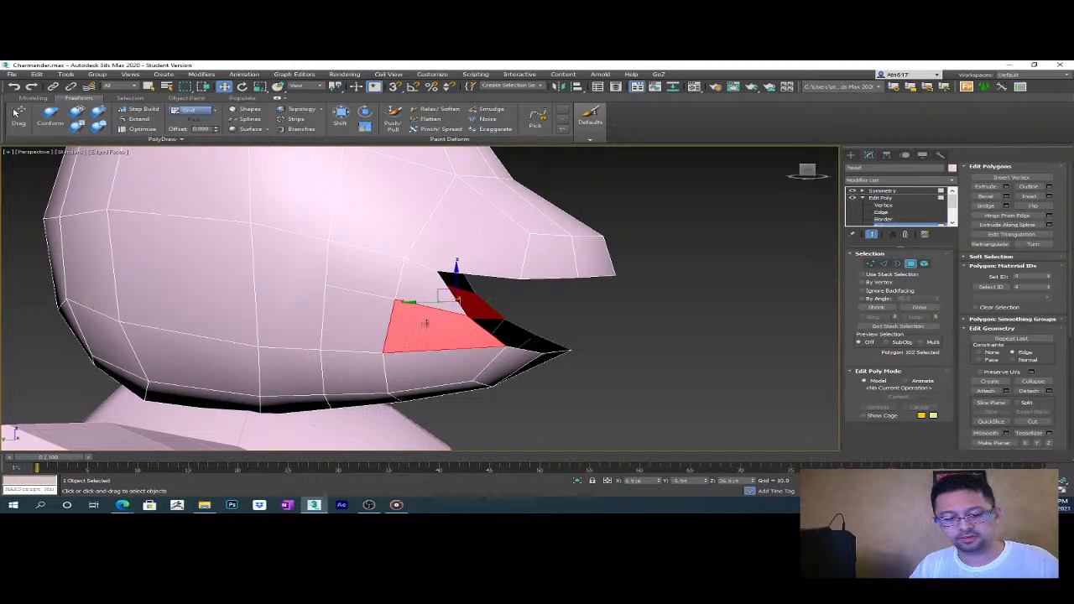
key(2)
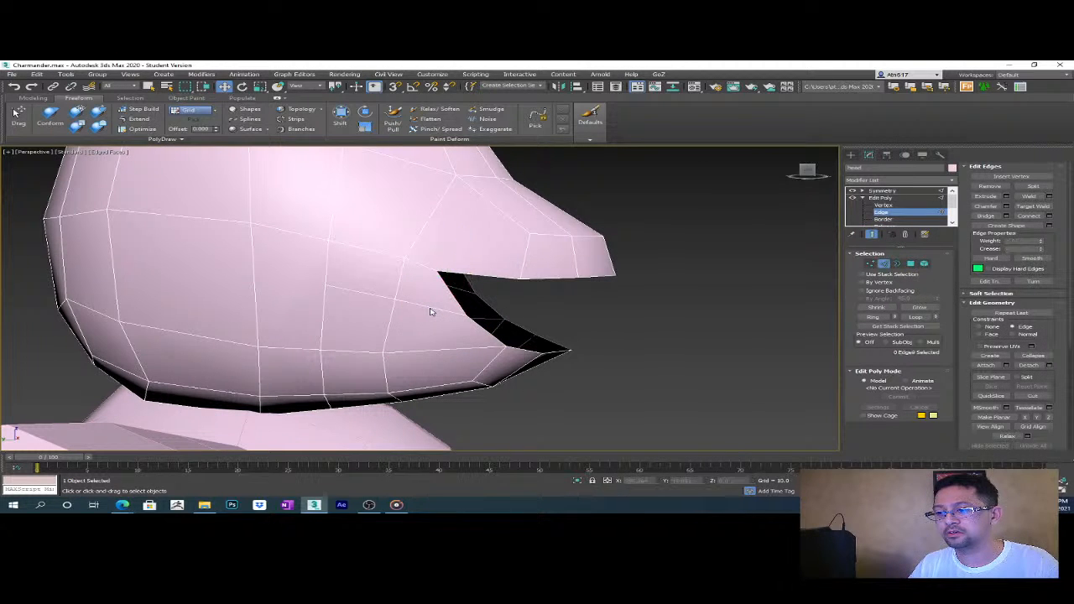
key(2)
key(2)
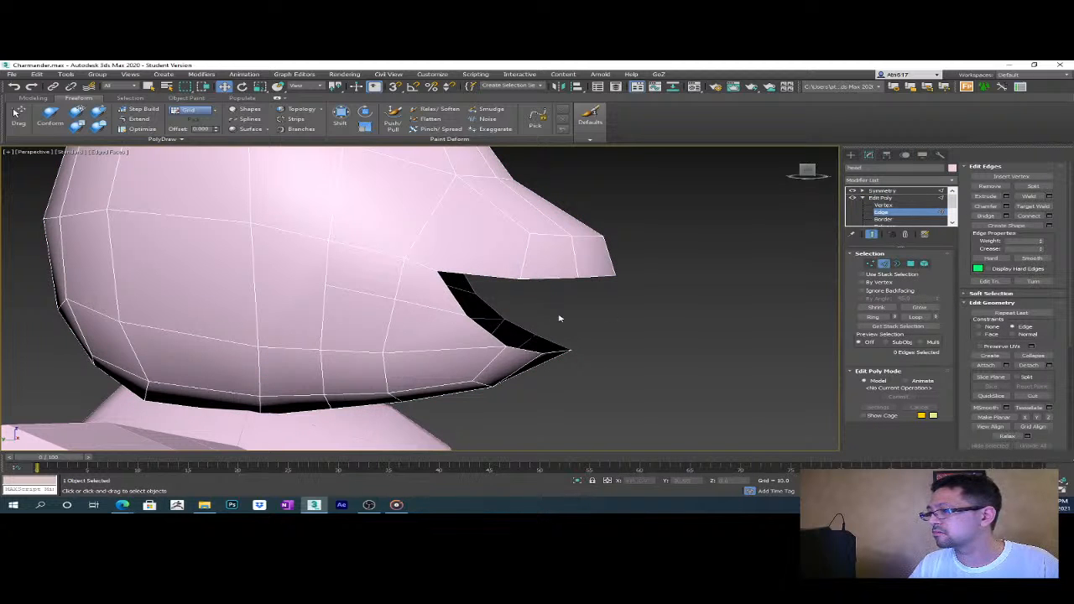
alt+middle_drag(610, 313, 552, 315)
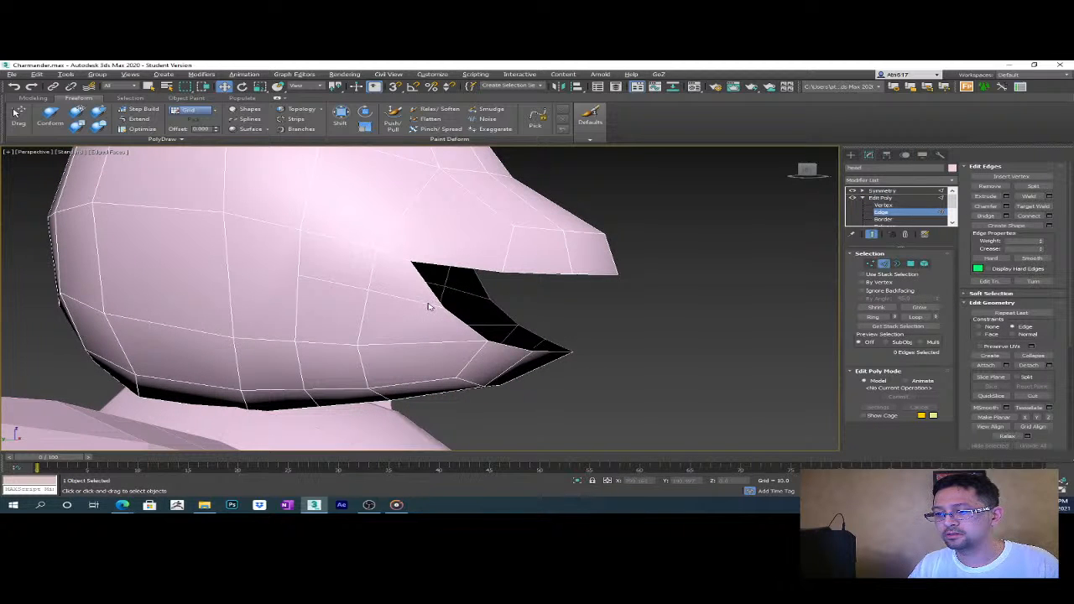
click(468, 295)
alt+middle_drag(472, 290, 492, 282)
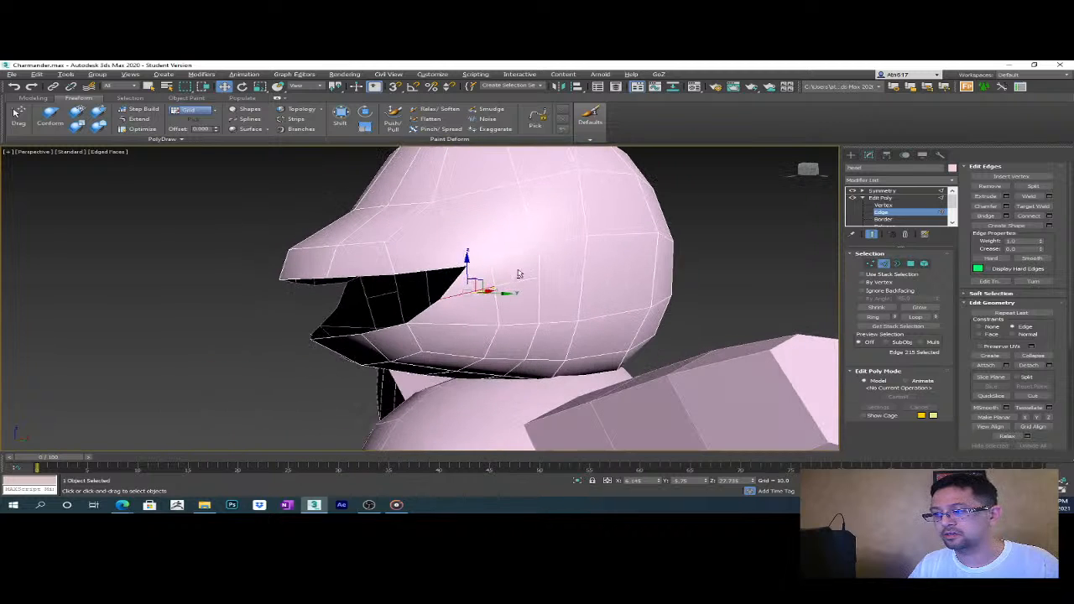
ctrl+click(523, 280)
key(ctrl+d)
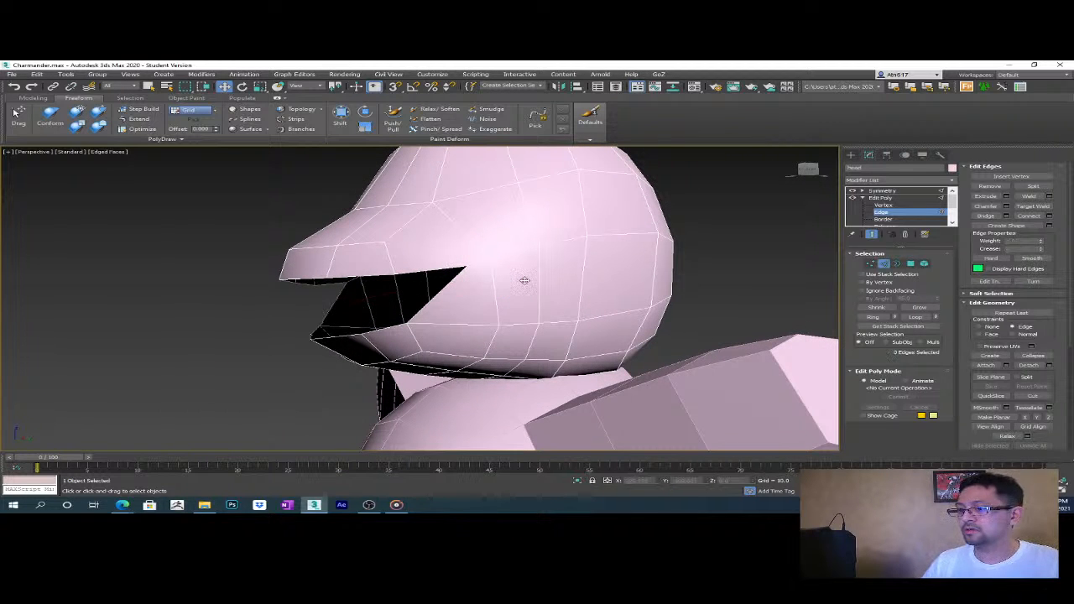
- Select the lower jaw vertices below the mouth corner and slide them backward along the X axis in the Left view
scroll(492, 244, down, 5)
alt+middle_drag(480, 304, 634, 323)
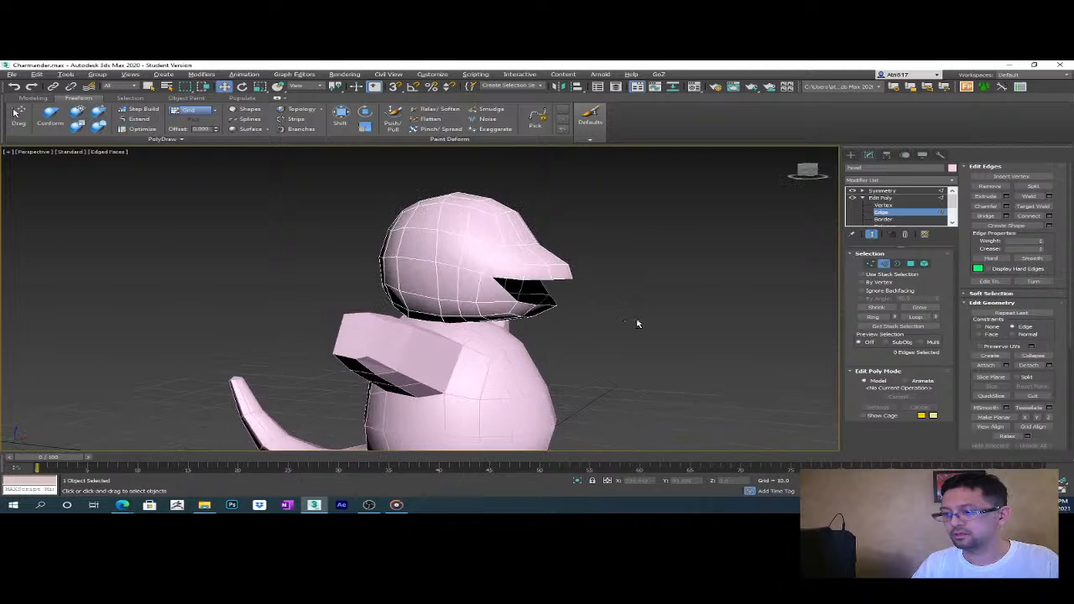
key(l)
key(1)
scroll(443, 204, up, 2)
middle_drag(443, 204, 476, 280)
scroll(477, 279, up, 2)
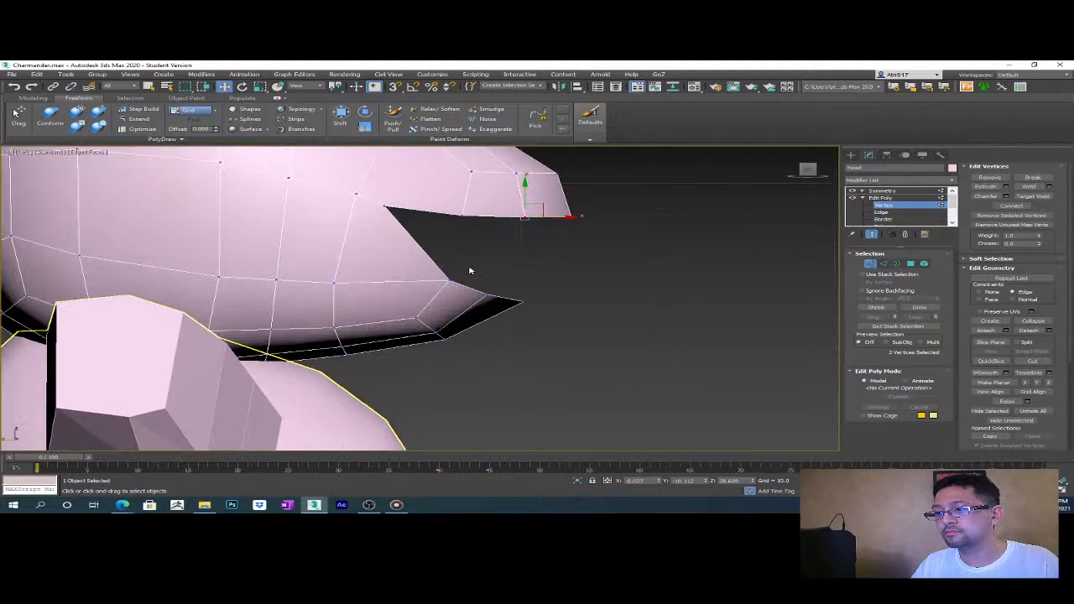
drag(418, 300, 418, 300)
middle_drag(418, 301, 470, 345)
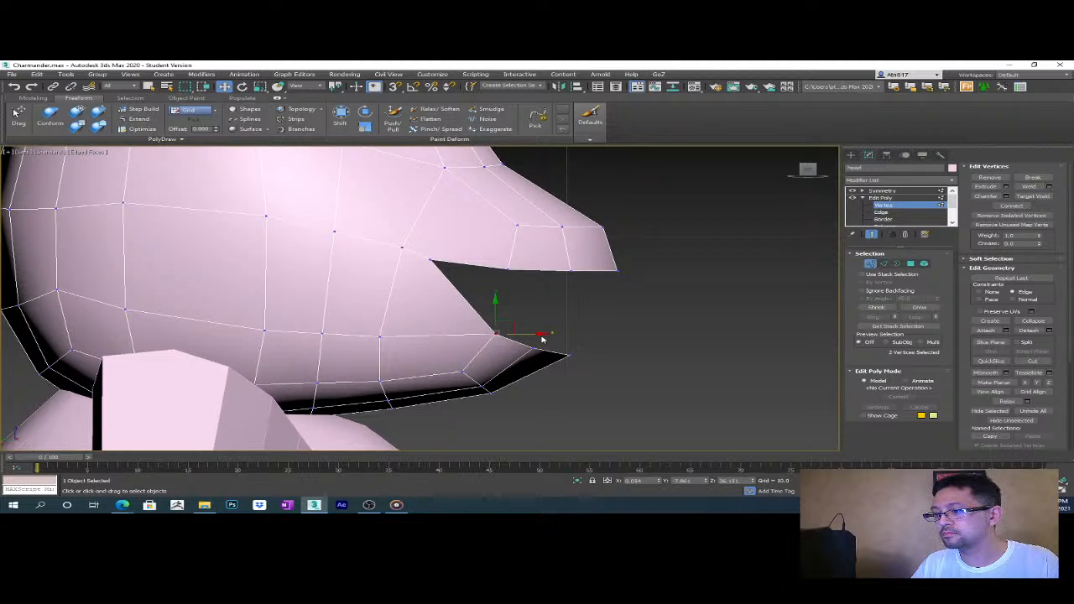
drag(533, 335, 496, 333)
middle_drag(796, 246, 784, 292)
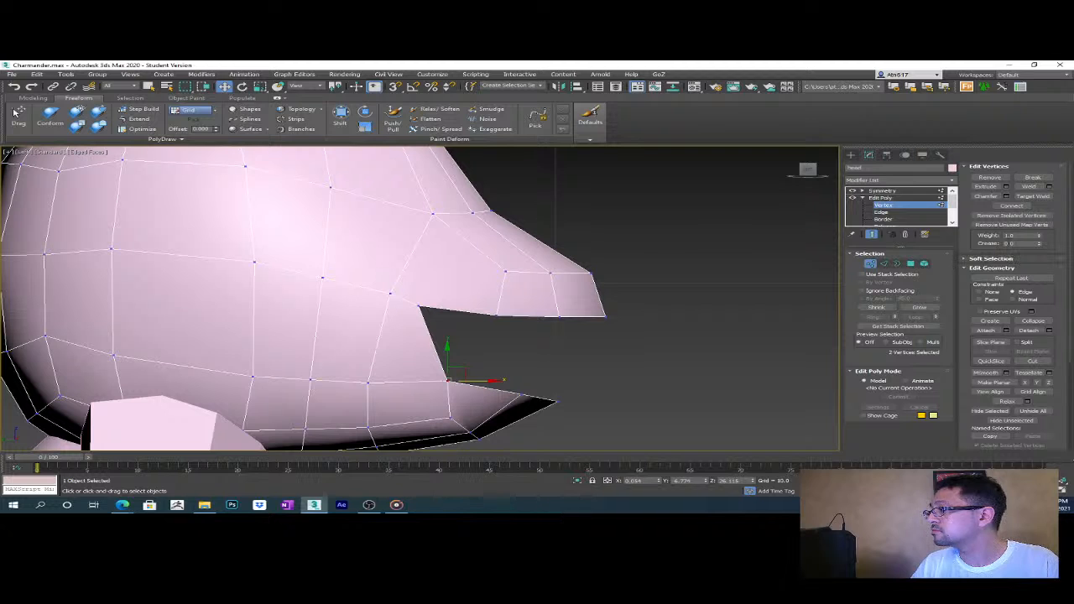
- Delete the stray strip of faces stretching across the mouth opening from corner to corner
click(1034, 195)
click(419, 308)
right_click(473, 329)
alt+middle_drag(473, 329, 567, 354)
key(p)
scroll(504, 355, down, 4)
click(523, 355)
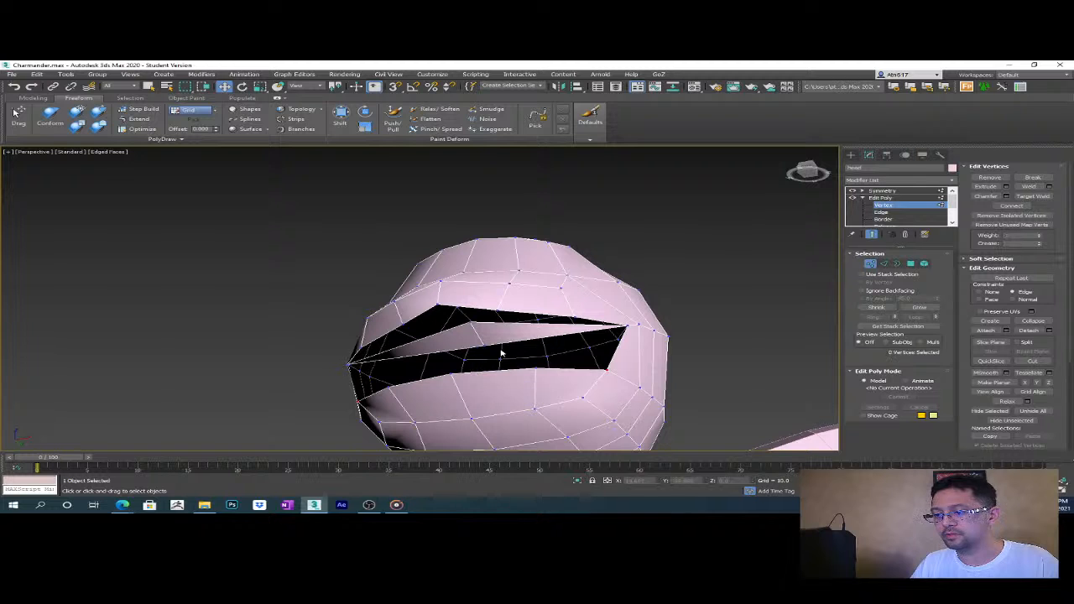
click(474, 328)
alt+middle_drag(474, 332, 508, 346)
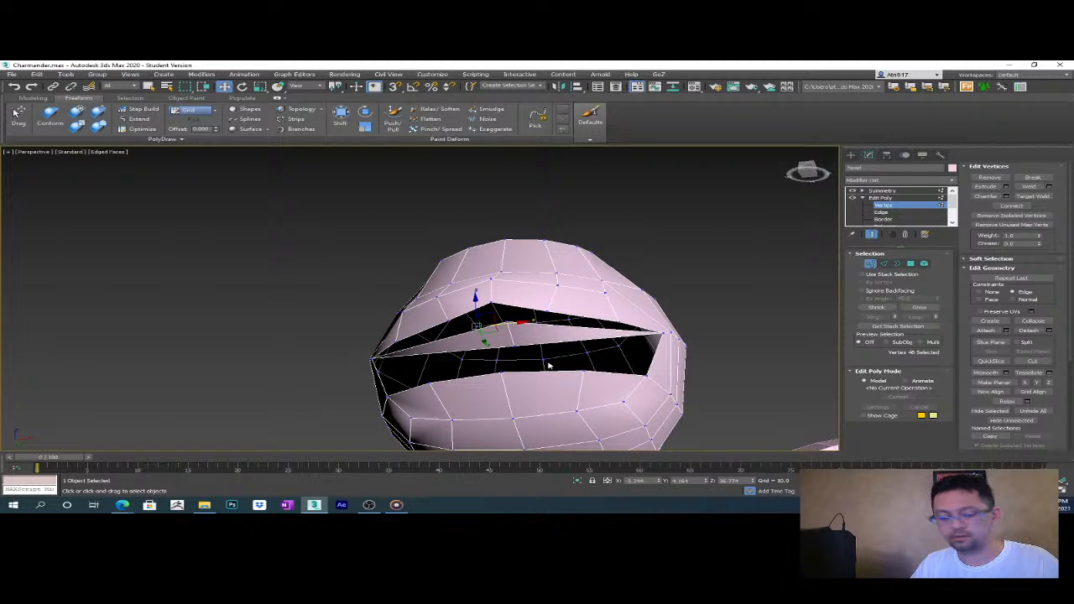
key(2)
alt+middle_drag(560, 373, 532, 347)
click(546, 332)
key(Delete)
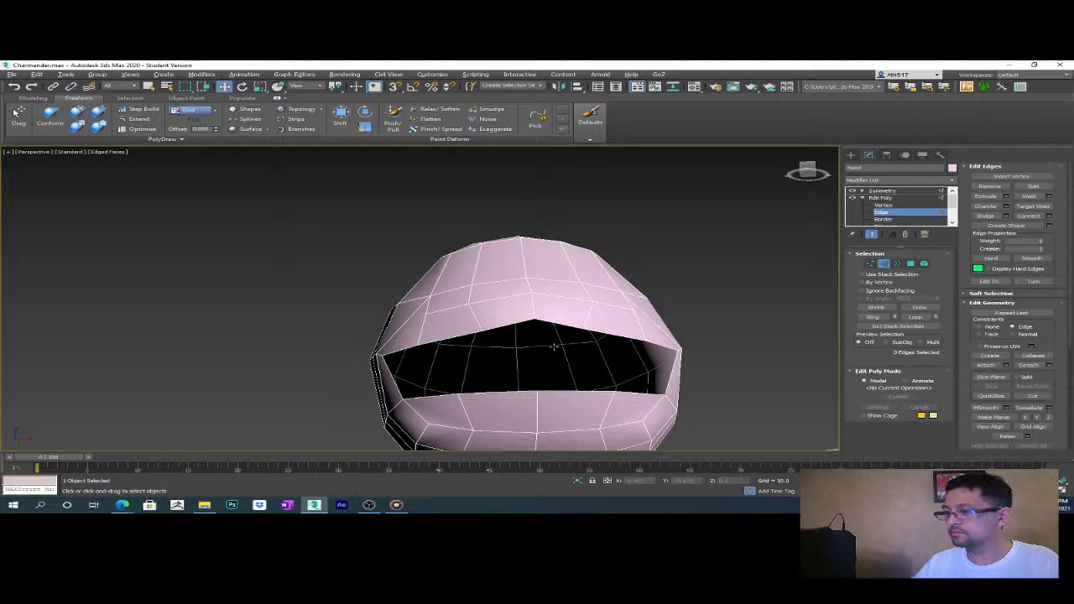
- Select the single five-sided cheek polygon directly above the mouth corner
alt+middle_drag(666, 375, 579, 344)
scroll(704, 374, down, 6)
scroll(692, 371, up, 4)
scroll(572, 344, up, 4)
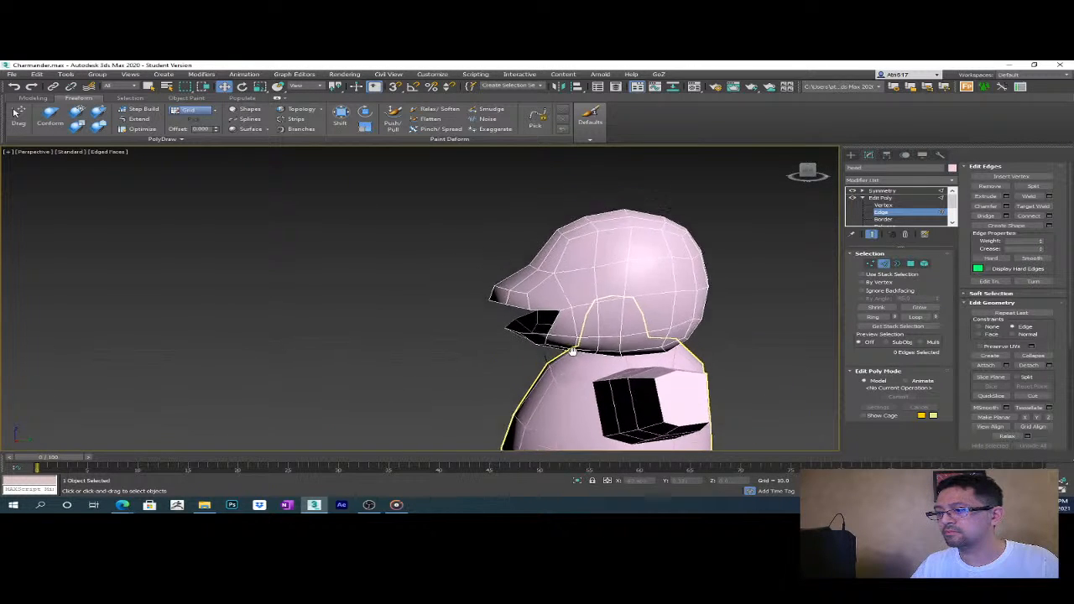
scroll(560, 338, up, 5)
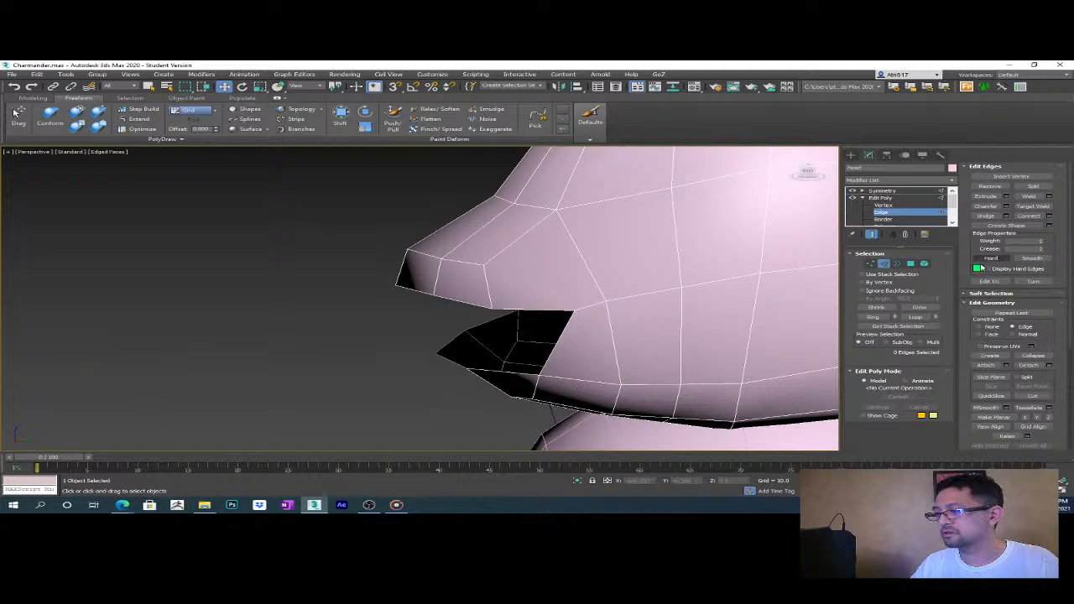
key(5)
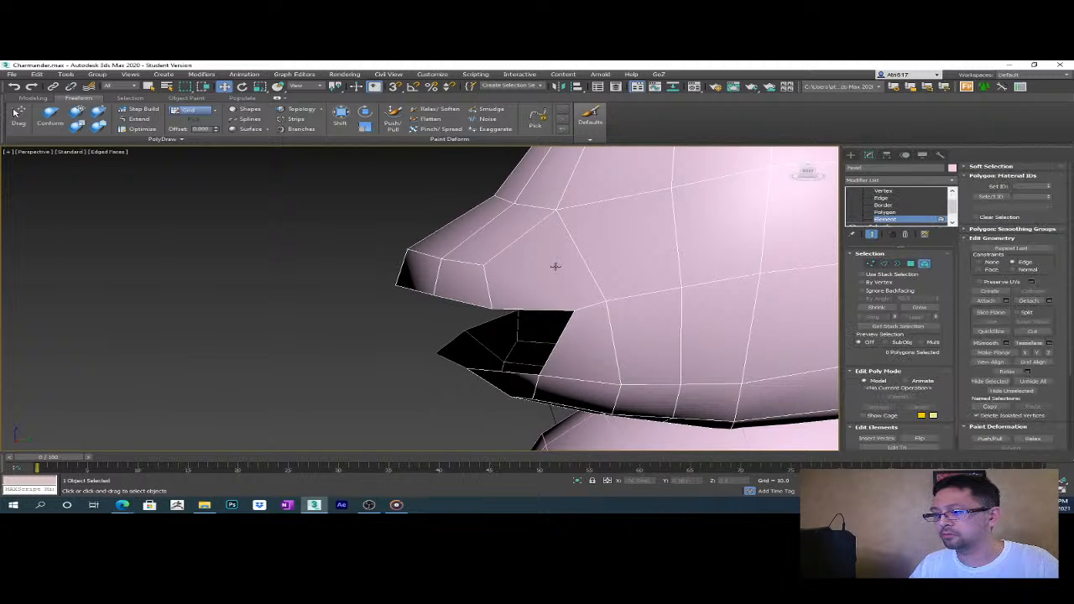
click(557, 264)
key(4)
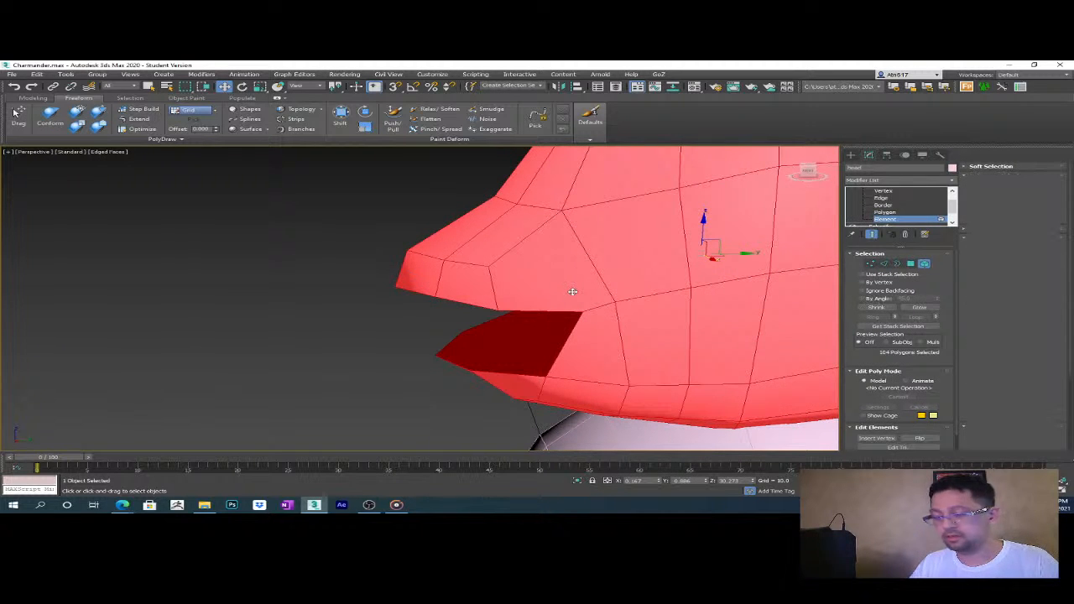
click(547, 274)
mouse_move(628, 352)
alt+middle_down()
mouse_move(482, 344)
mouse_move(604, 323)
mouse_move(600, 267)
mouse_move(606, 334)
mouse_move(553, 336)
mouse_move(646, 339)
mouse_move(619, 351)
alt+middle_up()
scroll(482, 344, down, 4)
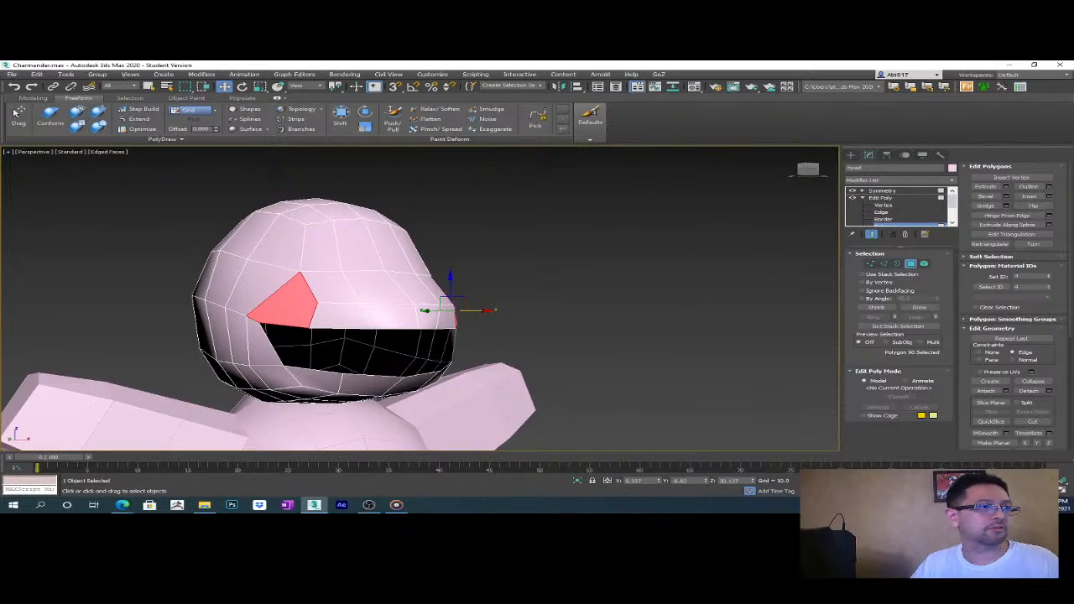
- Examine the cheek polygon and the open mouth from the front and both sides of the head
alt+middle_drag(508, 292, 407, 282)
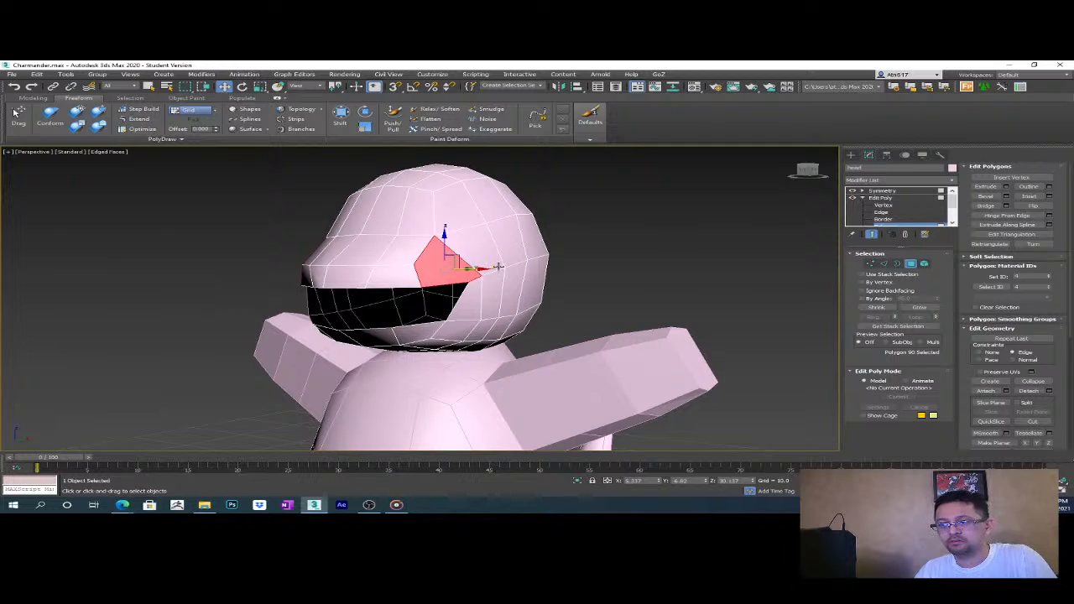
alt+middle_drag(469, 333, 525, 336)
scroll(457, 274, up, 3)
alt+middle_drag(471, 290, 399, 286)
scroll(382, 263, up, 3)
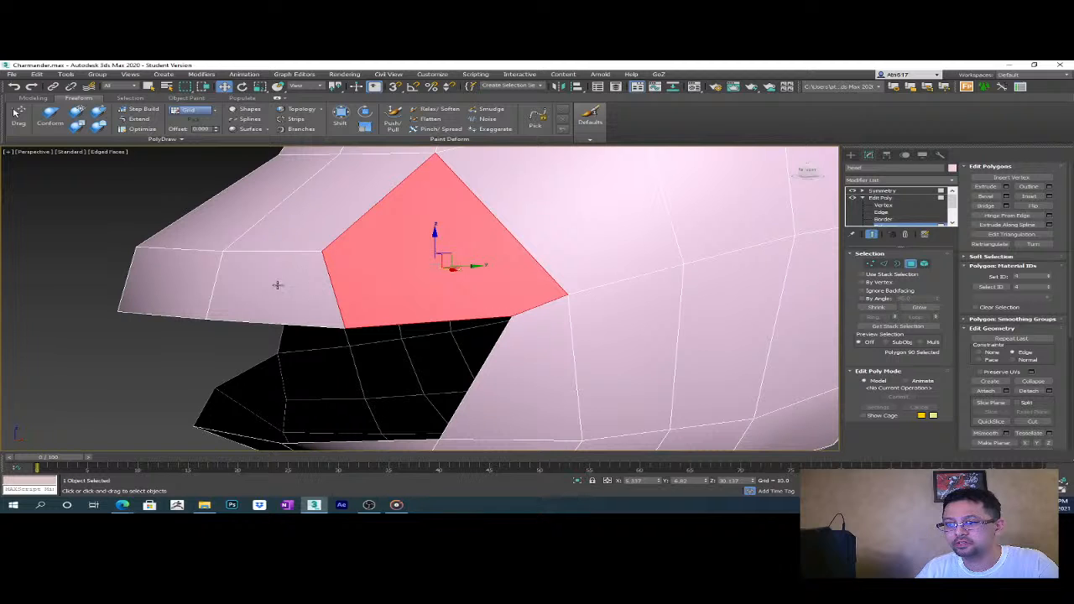
scroll(495, 322, down, 5)
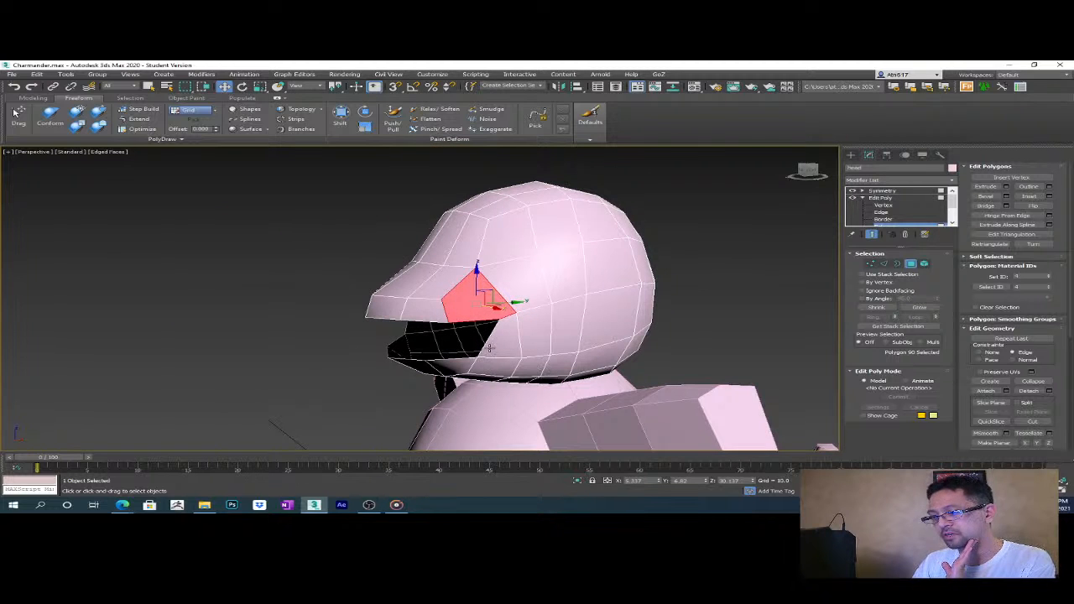
scroll(487, 349, up, 4)
scroll(517, 316, down, 4)
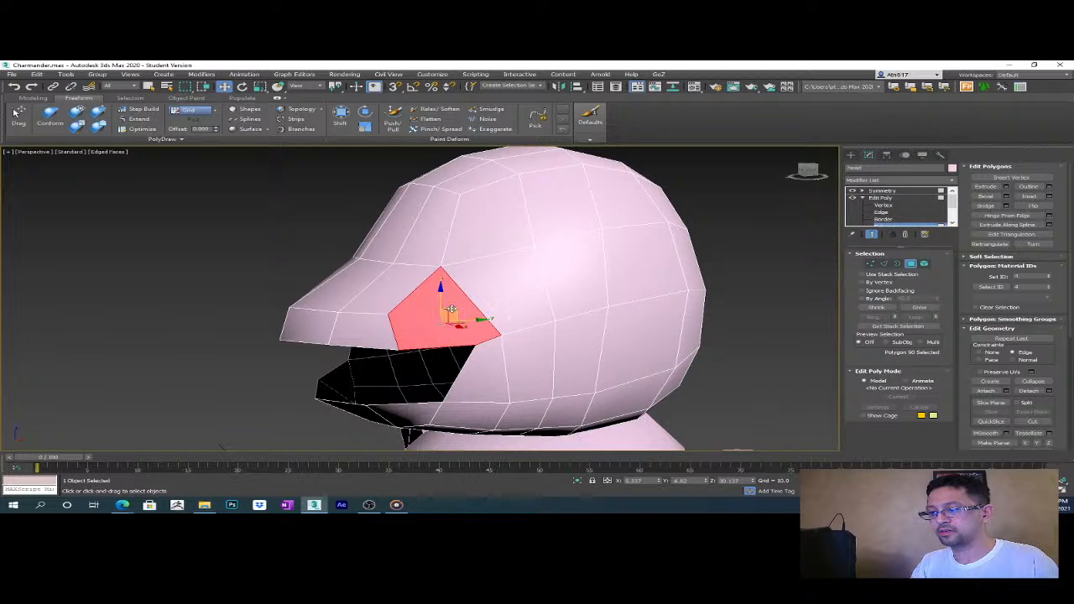
alt+middle_drag(490, 350, 501, 354)
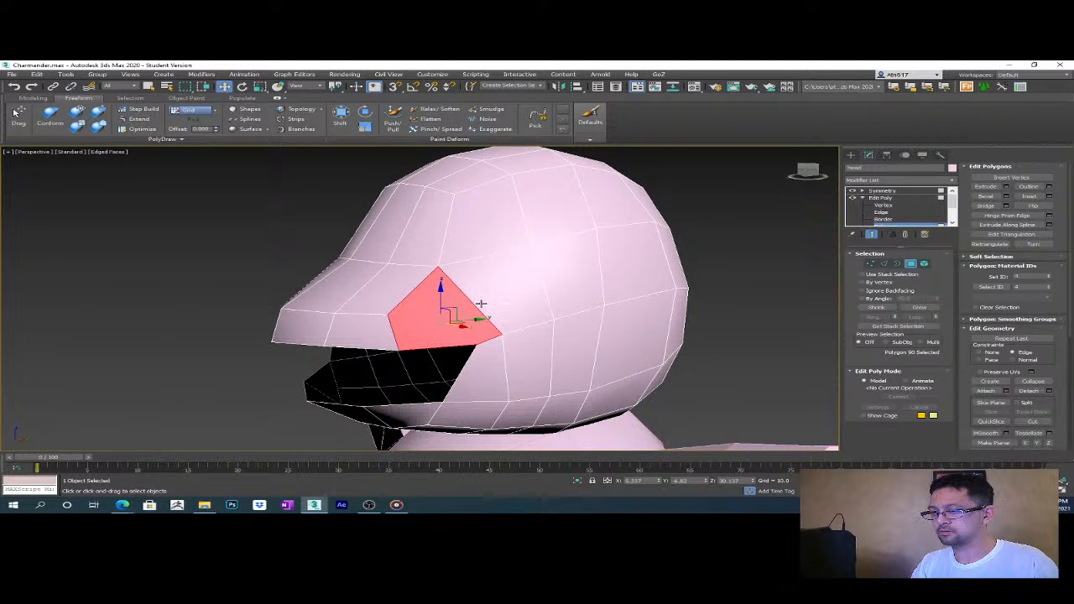
alt+middle_drag(453, 379, 642, 348)
scroll(525, 364, up, 2)
scroll(646, 342, down, 3)
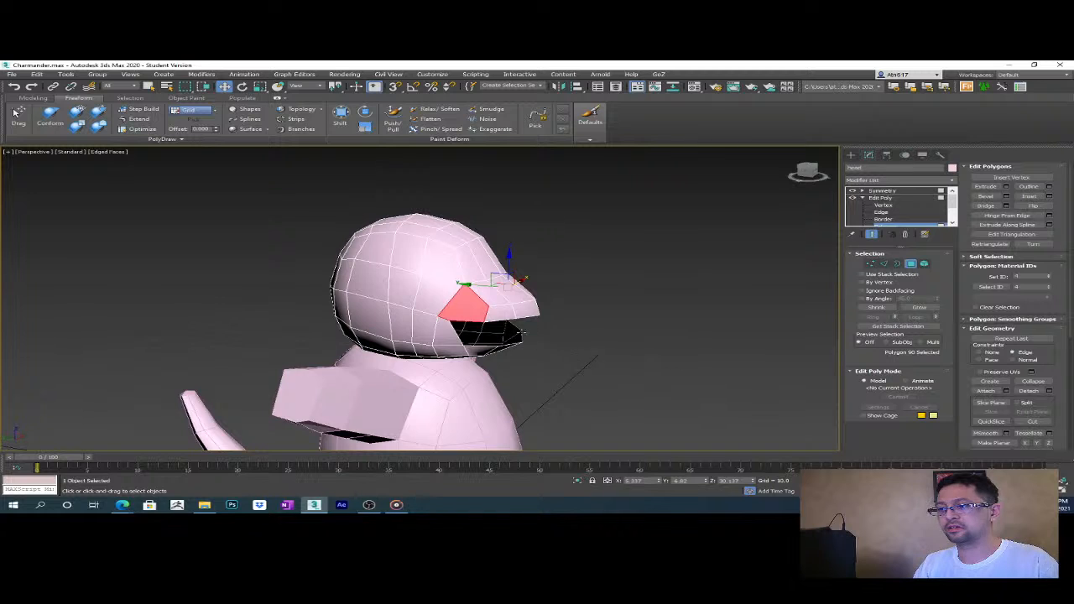
scroll(504, 335, up, 2)
alt+middle_drag(504, 336, 419, 334)
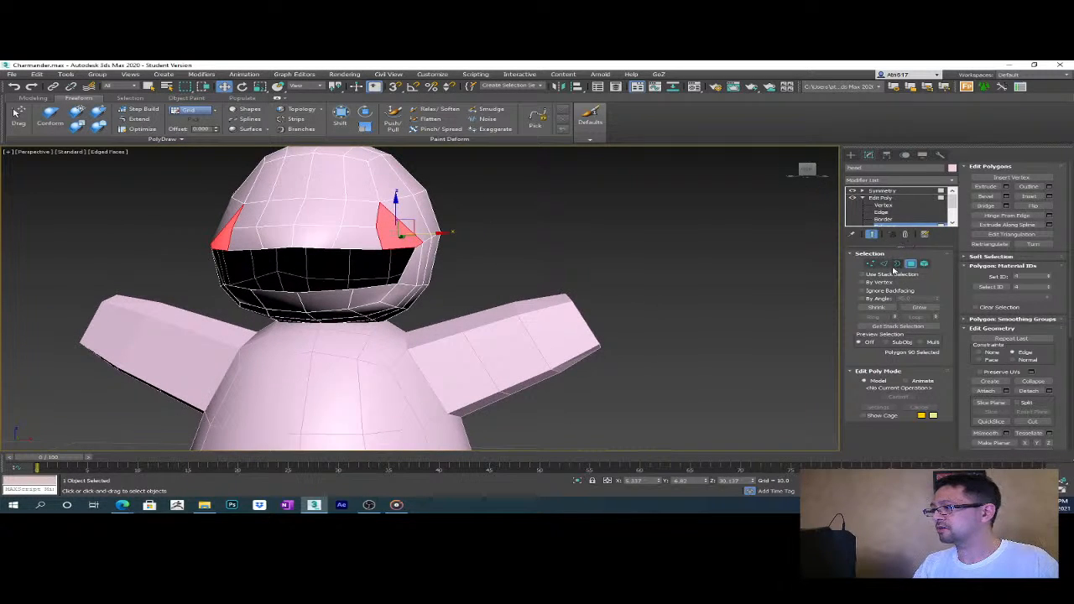
- Select the three open edges along the lower lip and extrude them inward to form an inner lip strip
click(883, 264)
middle_drag(523, 286, 494, 321)
click(507, 281)
click(470, 297)
ctrl+click(430, 300)
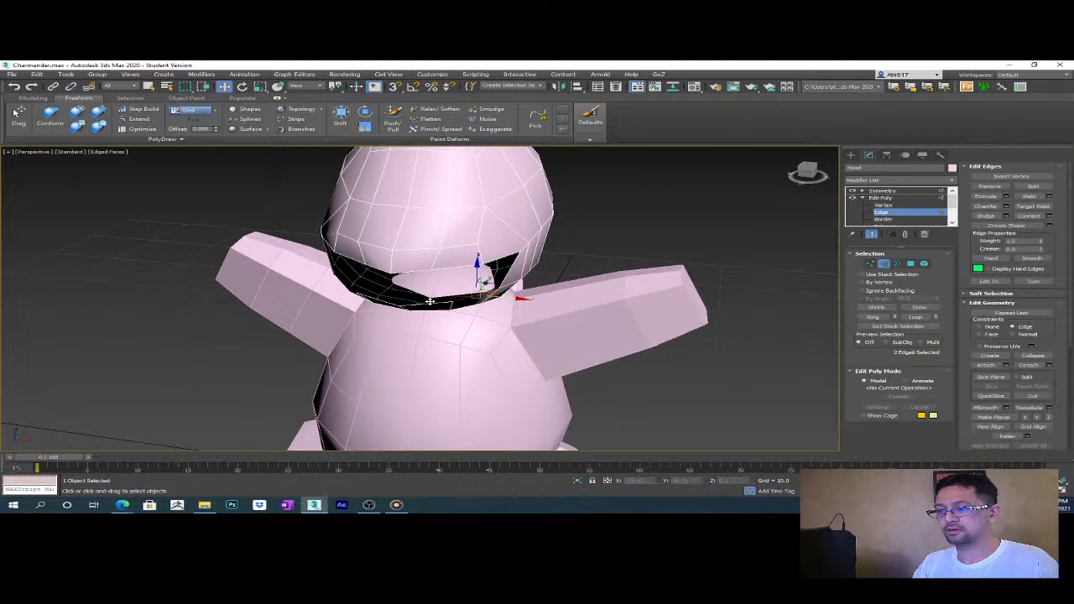
ctrl+click(439, 303)
alt+middle_drag(473, 317, 356, 308)
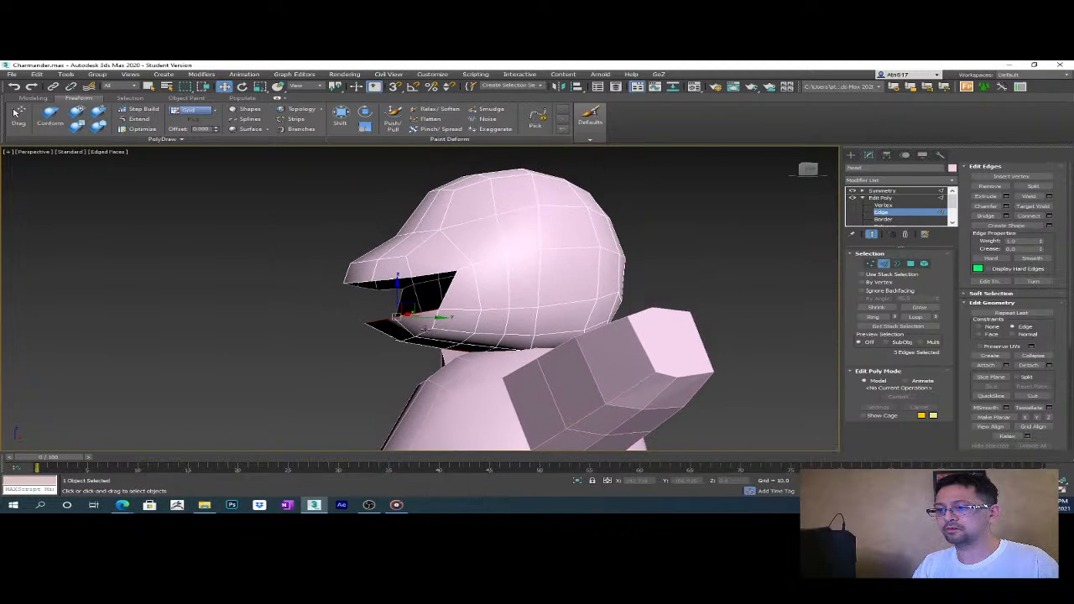
scroll(407, 323, up, 5)
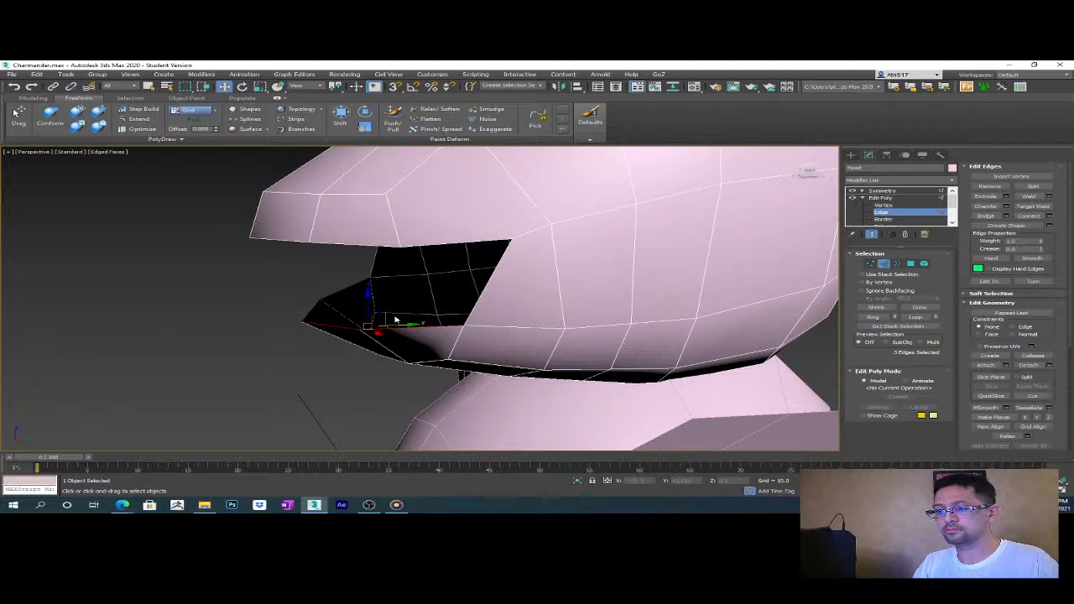
shift+drag(379, 321, 440, 299)
- Try to target weld the end vertex of the inner lower lip strip to the mouth corner
alt+middle_drag(440, 300, 529, 317)
click(882, 205)
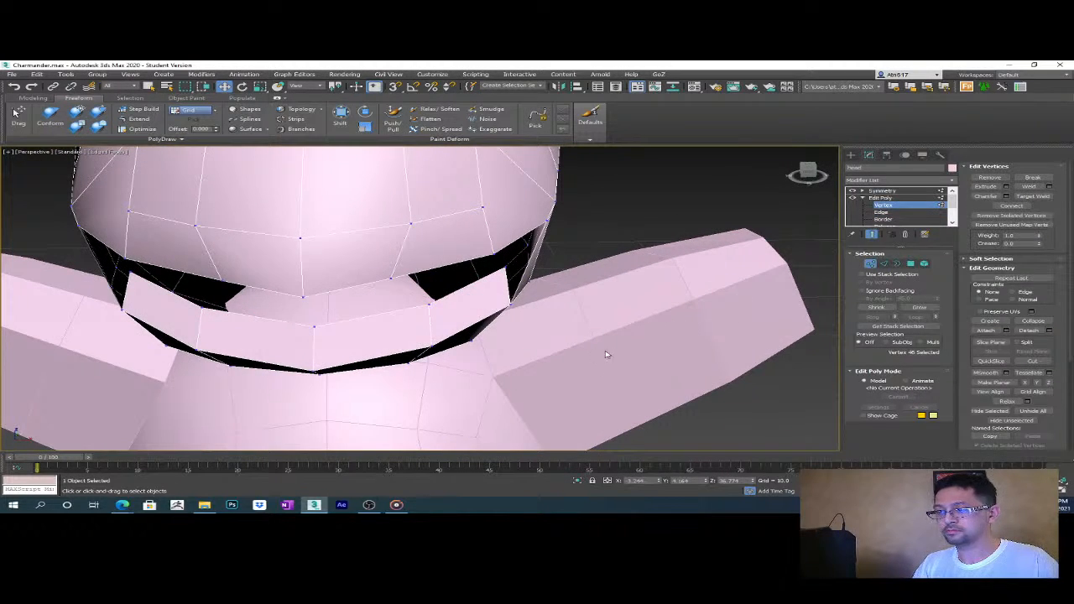
click(1035, 196)
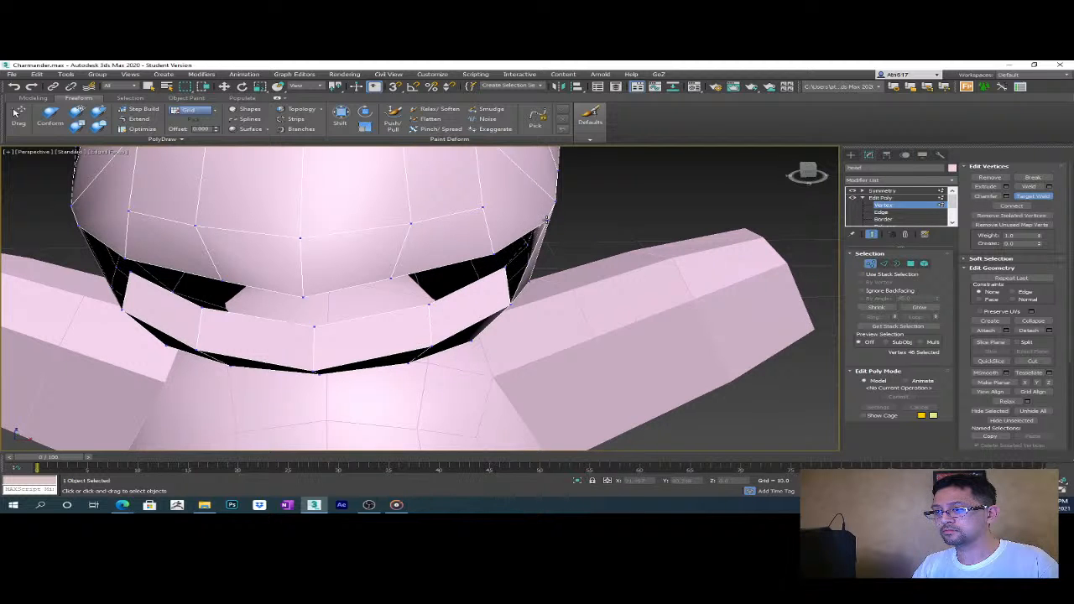
mouse_move(554, 284)
alt+middle_down()
mouse_move(537, 252)
mouse_move(539, 288)
alt+middle_up()
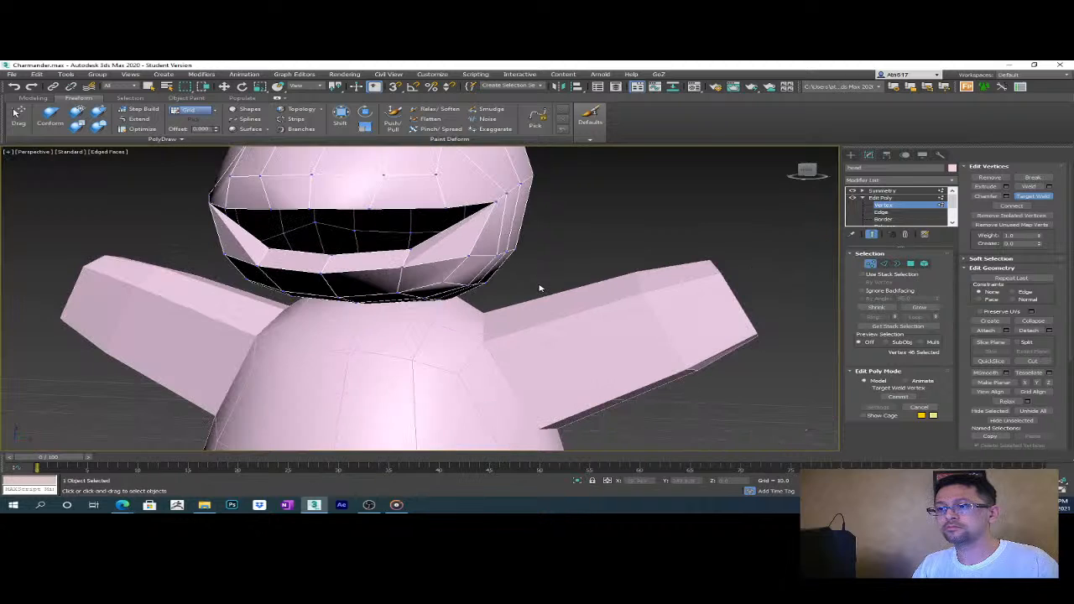
key(ctrl+z)
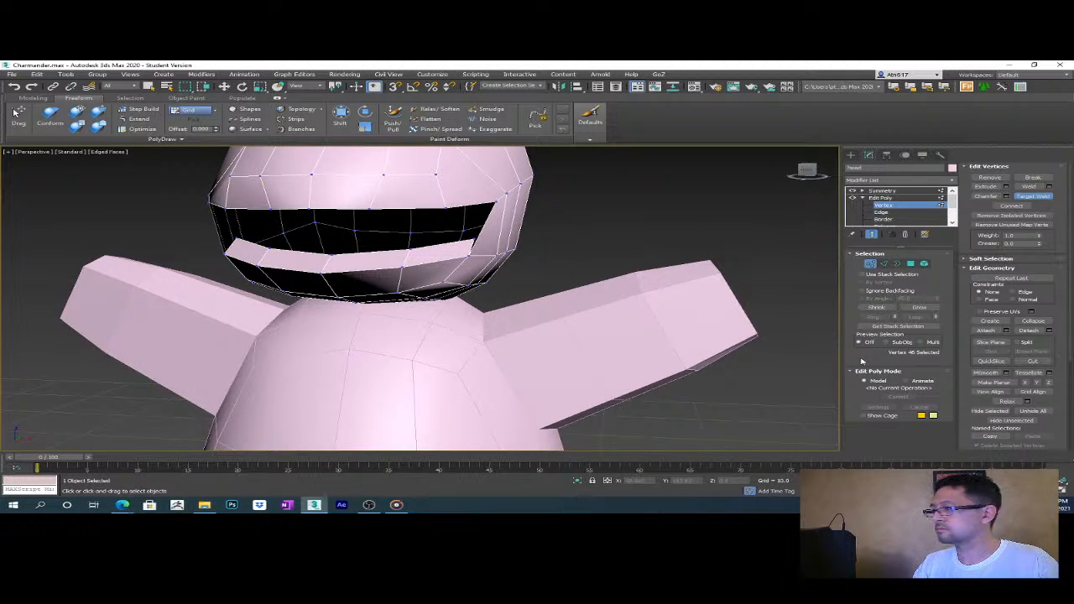
- Target weld the open corner vertex of the inner lower lip strip to the mouth corner
click(1032, 360)
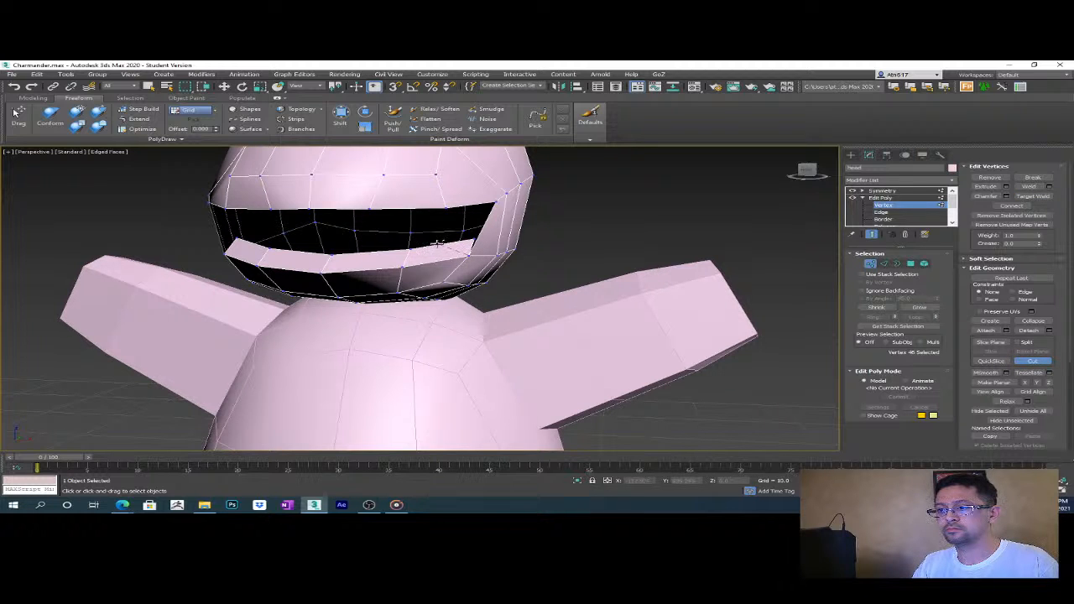
alt+middle_drag(436, 243, 645, 302)
key(w)
click(1034, 196)
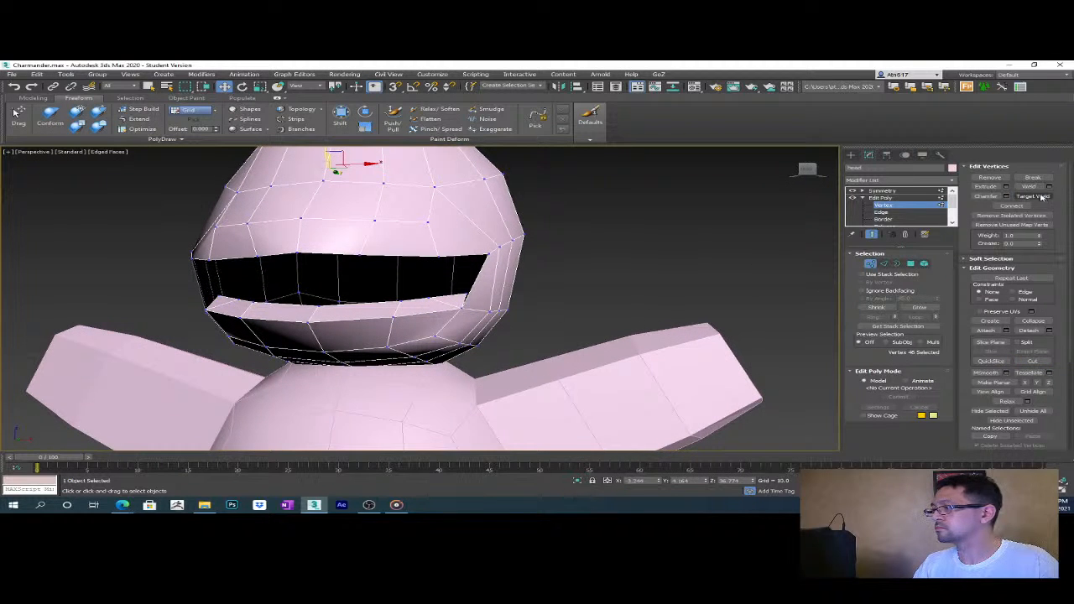
click(489, 254)
key(w)
- Select two inner vertices of the lower lip strip and move them farther back into the mouth
alt+middle_drag(495, 266, 409, 344)
click(263, 370)
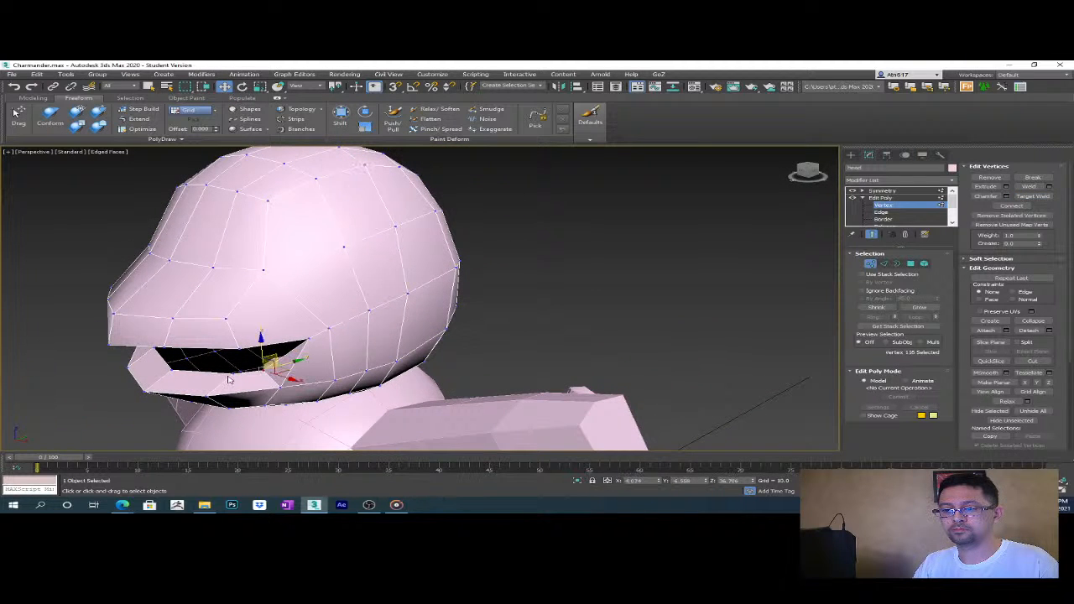
click(234, 370)
ctrl+click(174, 369)
alt+middle_drag(173, 369, 225, 371)
drag(224, 371, 278, 385)
- Add the third inner lip vertex to the selection and scale them closer together along X in the wireframe Left view
key(l)
scroll(422, 324, up, 6)
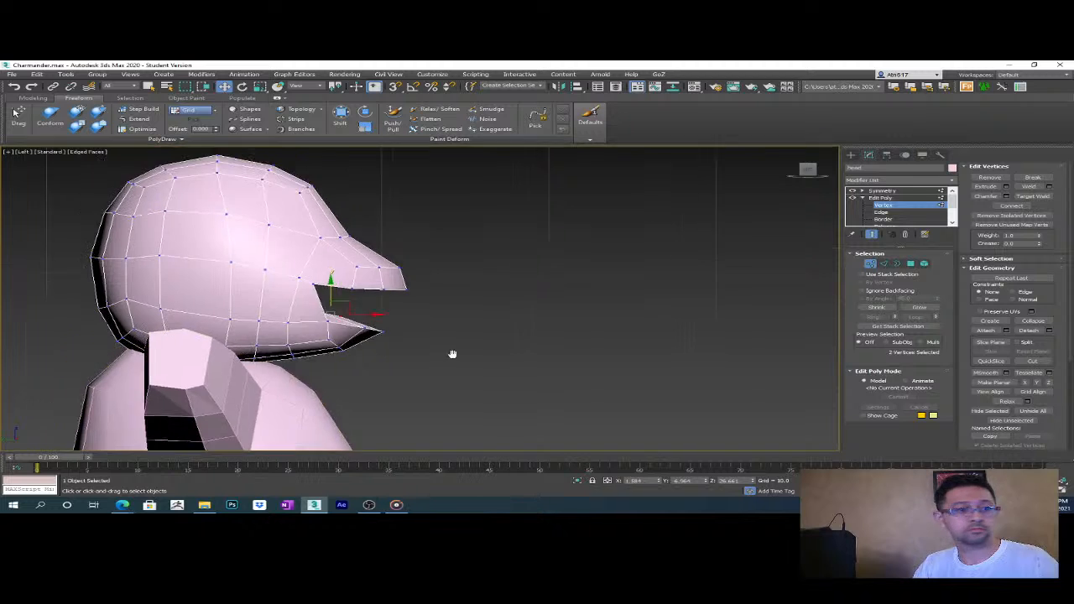
middle_drag(532, 385, 564, 390)
key(F3)
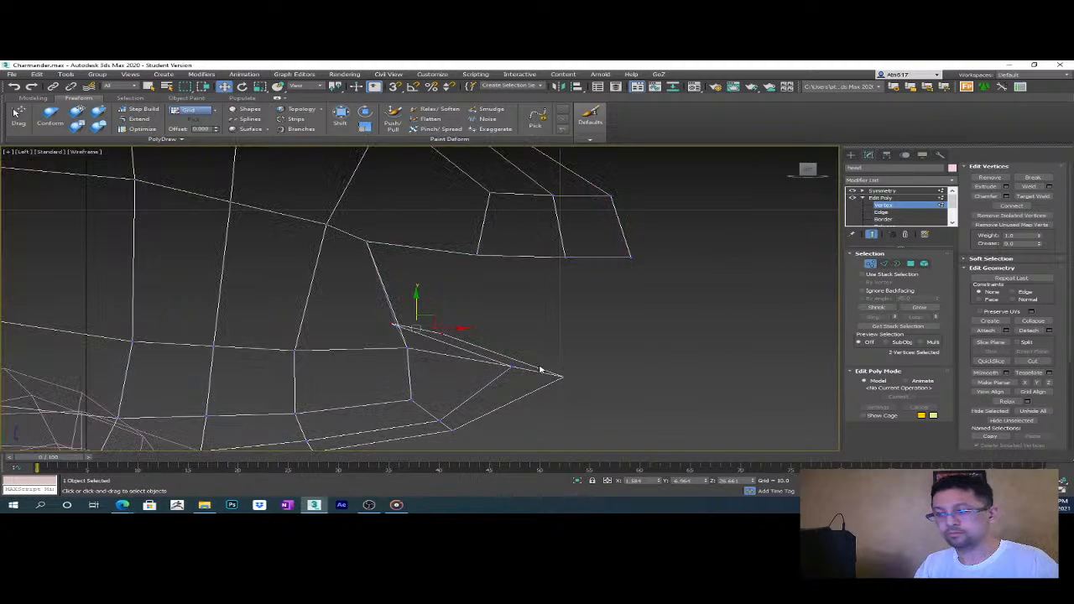
ctrl+click(395, 325)
key(r)
mouse_move(466, 326)
mouse_down()
mouse_move(403, 319)
mouse_move(450, 327)
mouse_up()
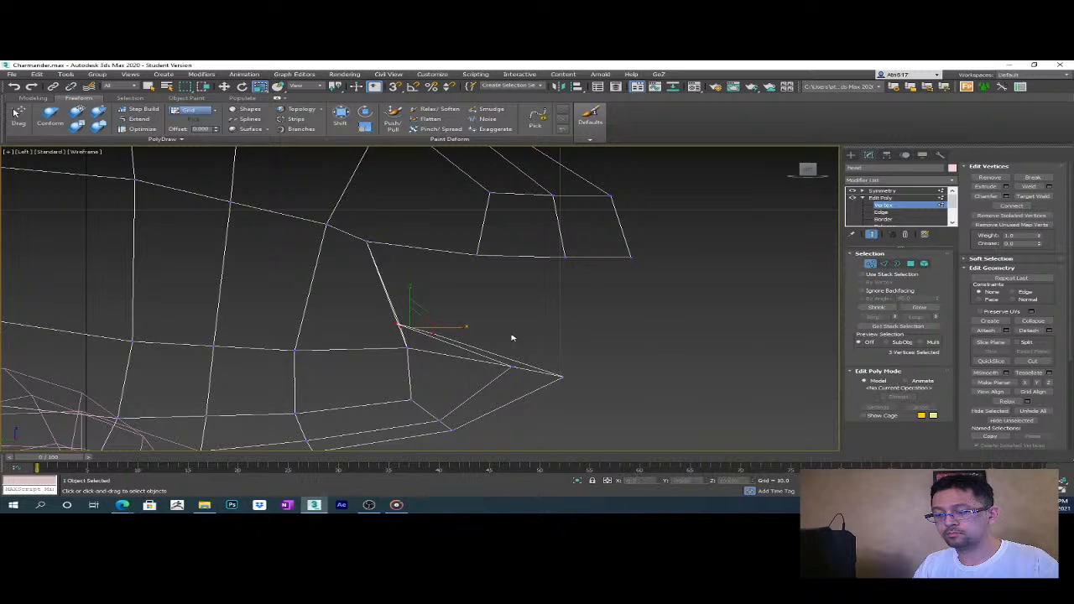
- Move the protruding inner lip vertex back in line with its neighbours and lower the inner lip vertices slightly
click(434, 335)
key(w)
drag(451, 328, 418, 317)
middle_drag(418, 318, 424, 351)
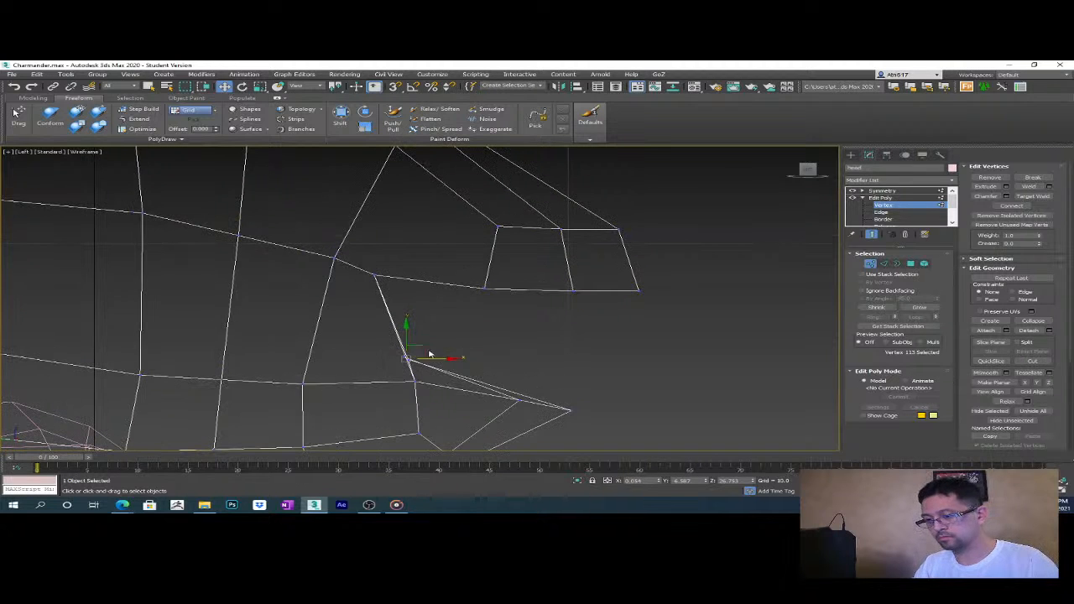
drag(423, 351, 442, 374)
- Adjust the inner lower lip vertices in the Perspective view to even out the lip's curve toward the mouth corner
key(p)
mouse_move(468, 374)
alt+middle_down()
mouse_move(506, 369)
mouse_move(495, 404)
mouse_move(459, 407)
mouse_move(458, 386)
alt+middle_up()
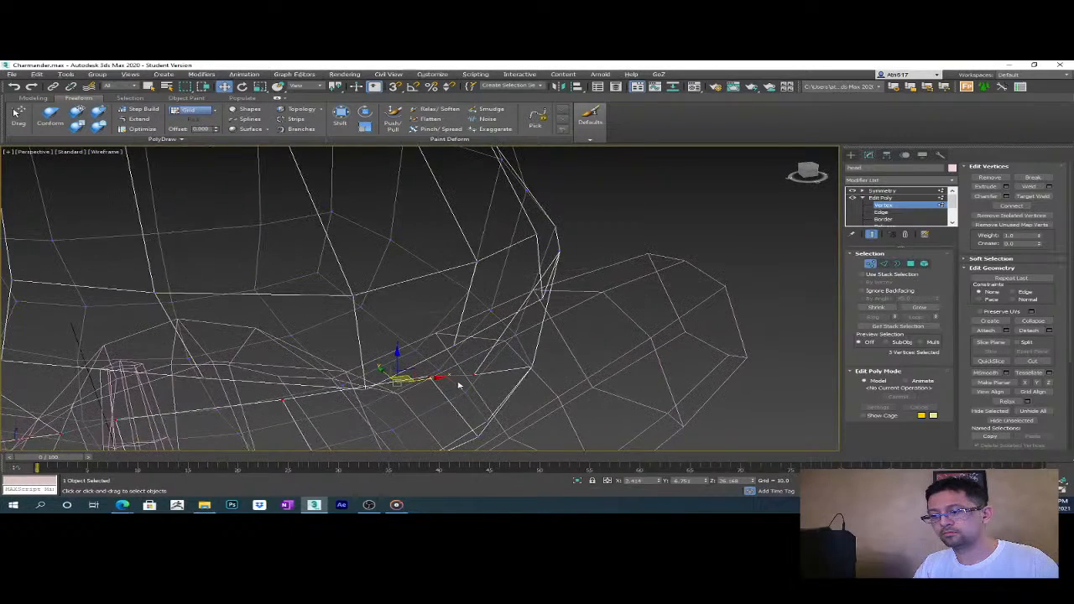
drag(470, 392, 369, 359)
alt+middle_drag(310, 253, 447, 376)
click(449, 375)
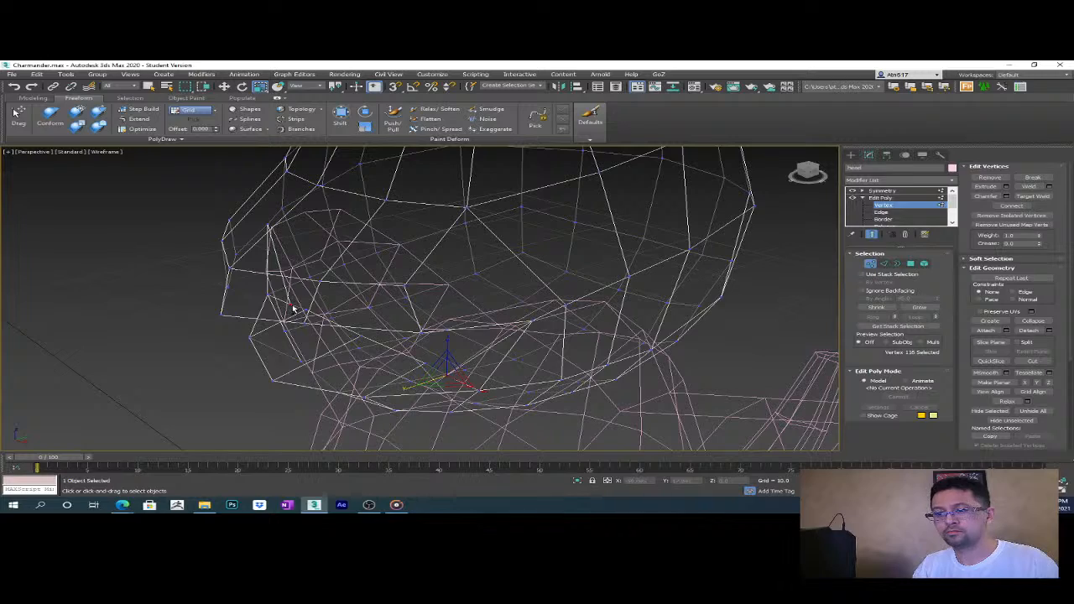
alt+middle_drag(327, 333, 350, 333)
key(w)
mouse_move(496, 364)
alt+middle_down()
mouse_move(485, 387)
mouse_move(460, 366)
alt+middle_up()
key(F3)
drag(460, 367, 483, 344)
alt+middle_drag(483, 344, 434, 337)
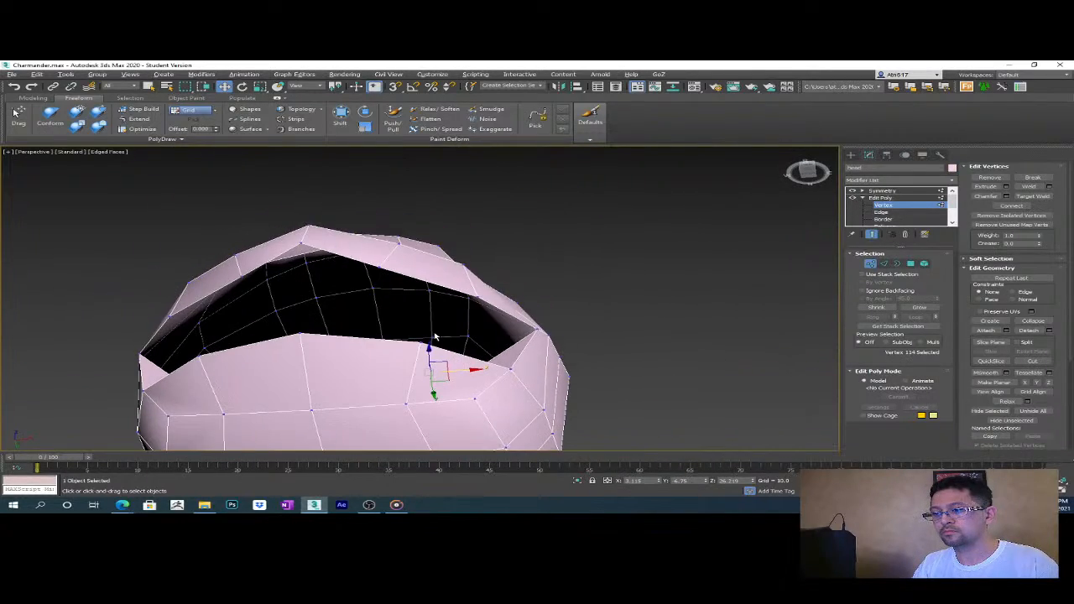
- Select the border of the mouth opening and try to cap it
key(3)
click(506, 324)
click(297, 340)
alt+middle_drag(297, 343, 583, 411)
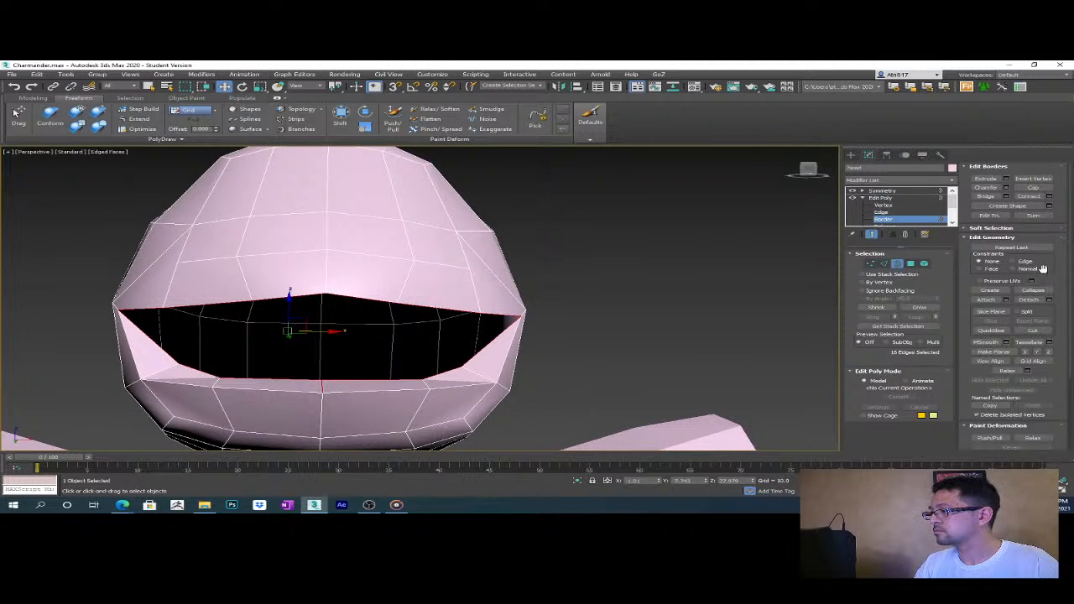
click(1033, 187)
alt+middle_drag(587, 336, 718, 359)
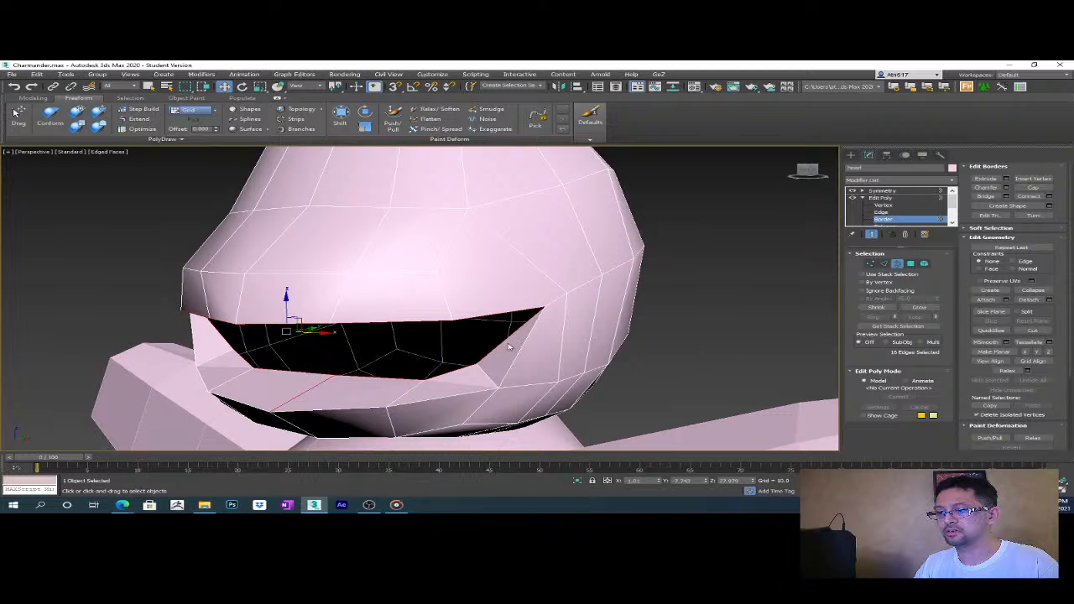
click(454, 342)
alt+middle_drag(450, 343, 469, 377)
key(2)
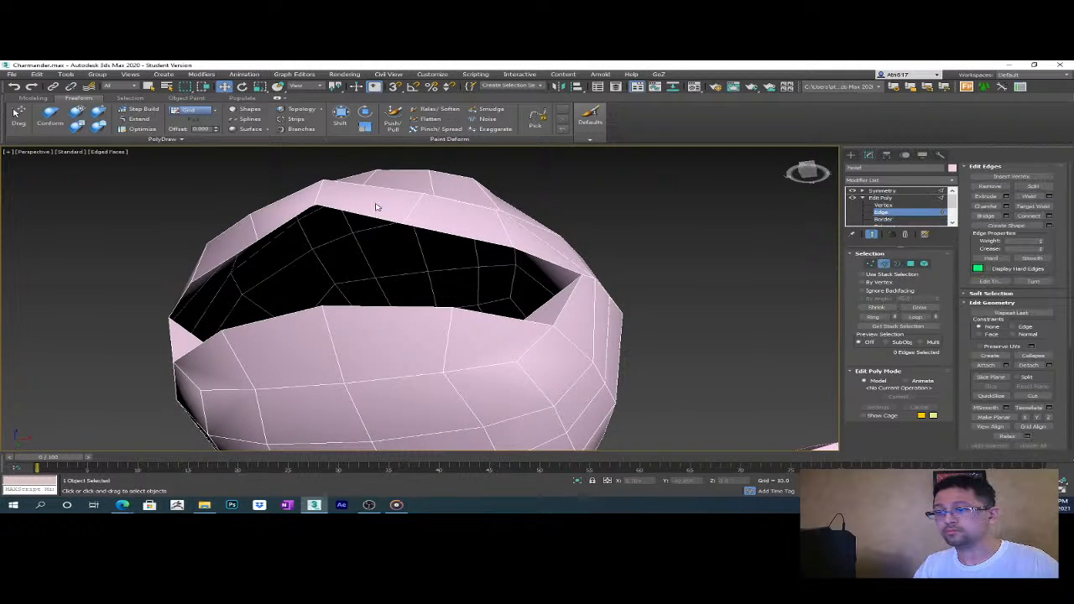
- Select the two front edges of the upper lip border and extend new faces from them back into the mouth
double_click(381, 219)
ctrl+click(440, 236)
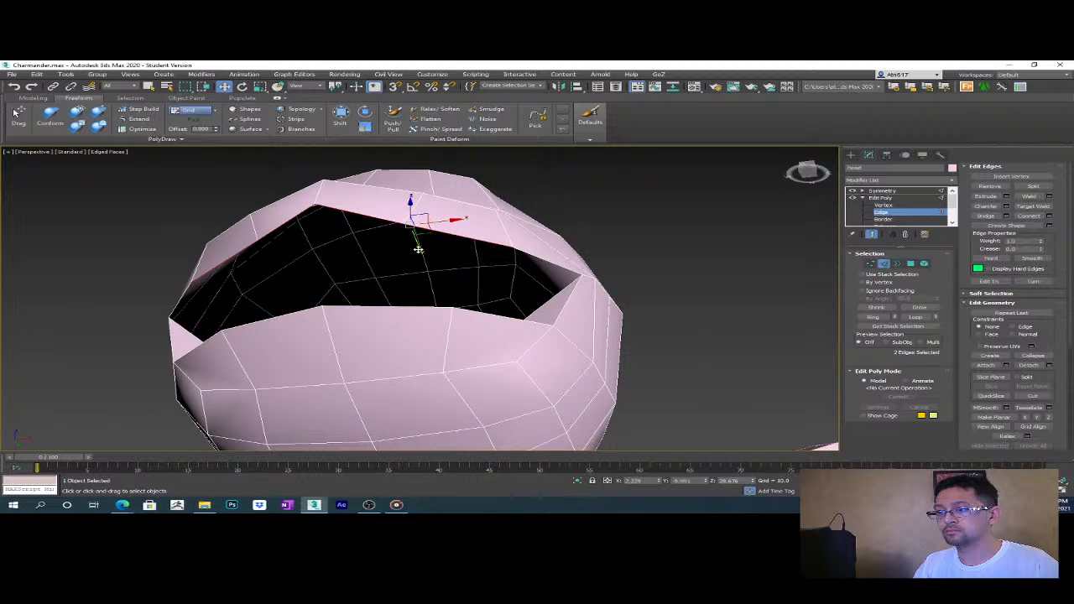
drag(418, 249, 450, 304)
alt+middle_drag(433, 257, 430, 312)
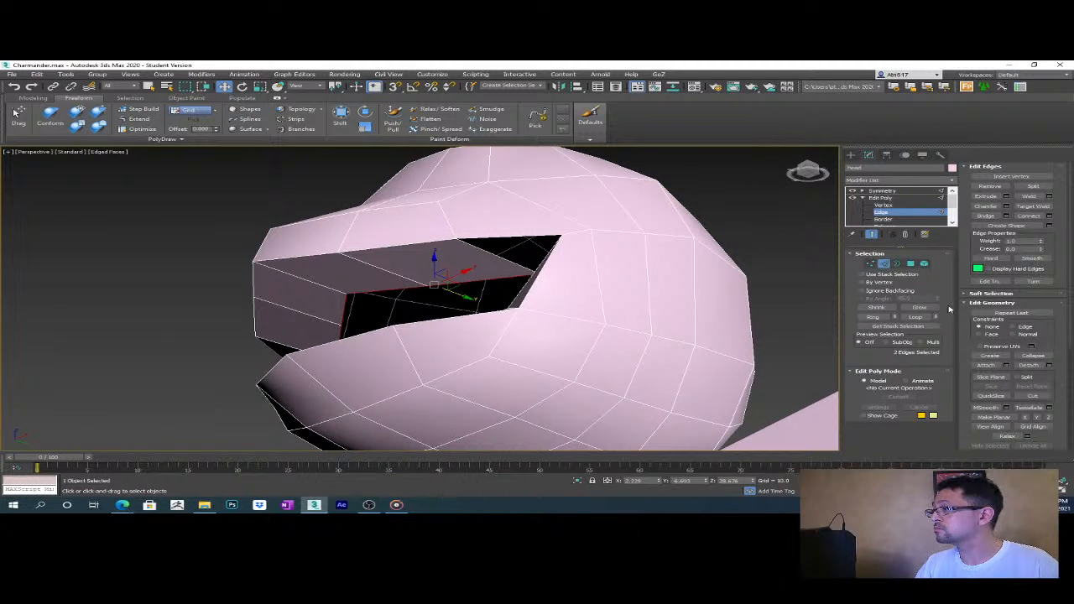
- Scale the new inner upper lip vertices to even out their curve and move the two front ones farther into the mouth
click(871, 263)
alt+middle_drag(587, 312, 604, 308)
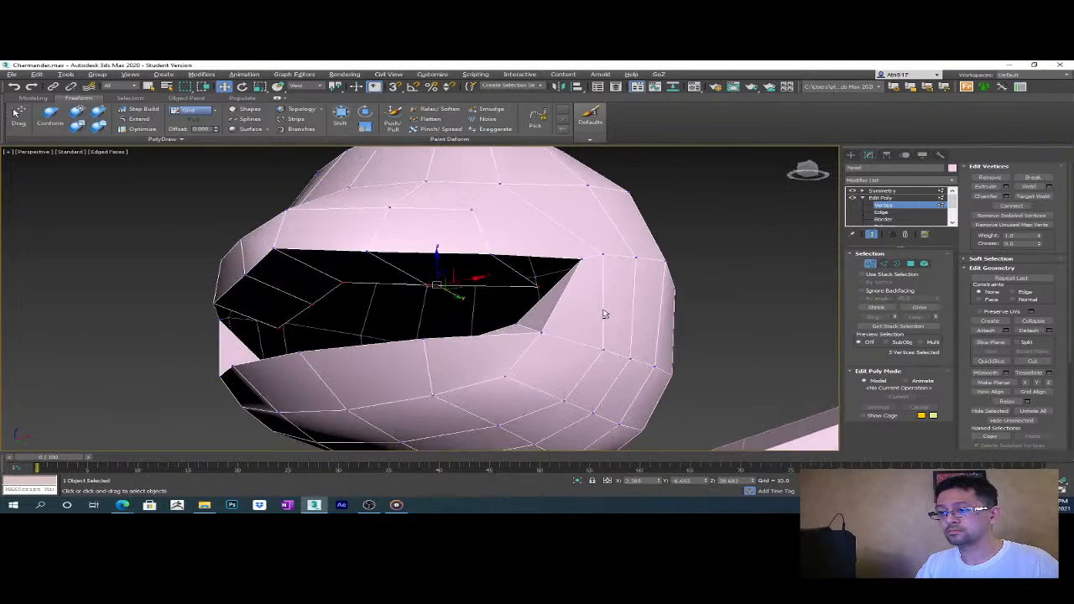
key(r)
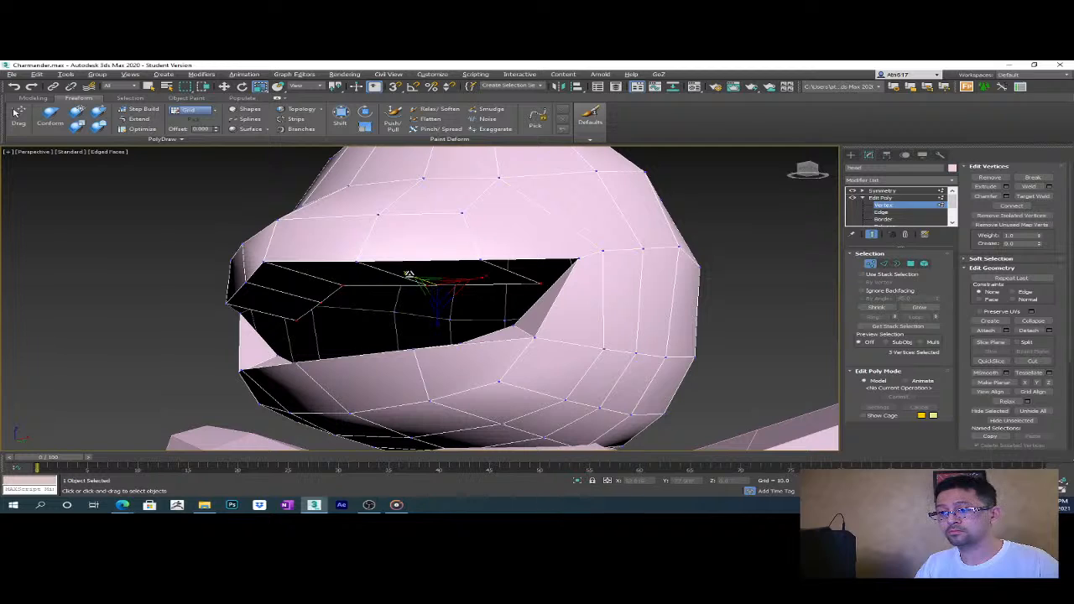
mouse_move(436, 307)
alt+middle_down()
mouse_move(527, 300)
mouse_move(445, 326)
alt+middle_up()
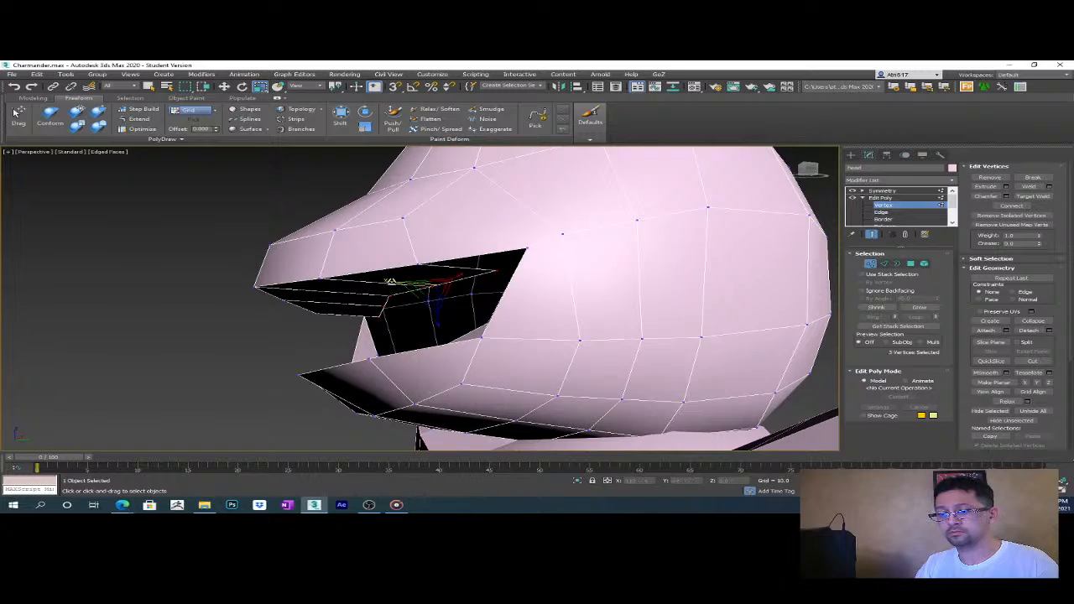
alt+middle_drag(470, 306, 501, 315)
alt+middle_drag(508, 312, 513, 298)
drag(516, 307, 519, 287)
alt+click(420, 304)
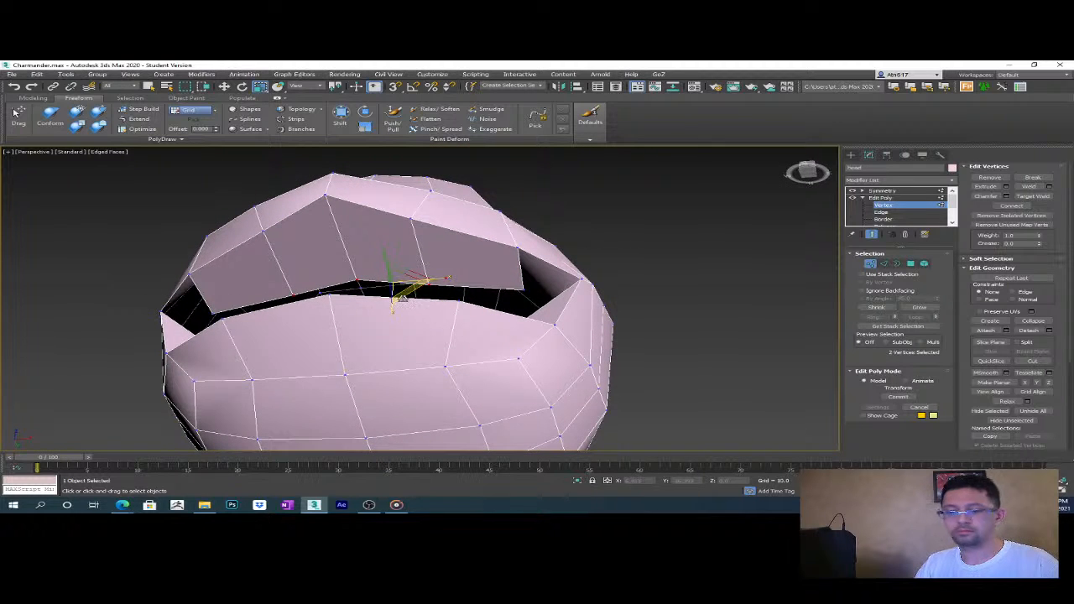
key(w)
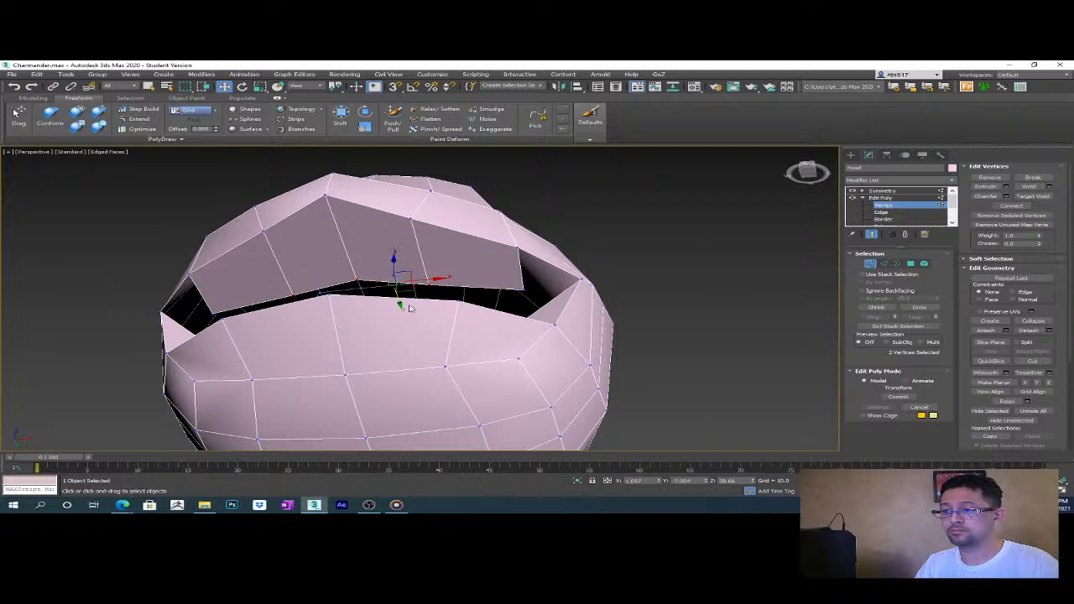
drag(401, 306, 394, 287)
- Bridge the open side edge of the inner upper lip to the facing inner edge at the mouth corner
click(521, 287)
alt+middle_drag(521, 287, 577, 344)
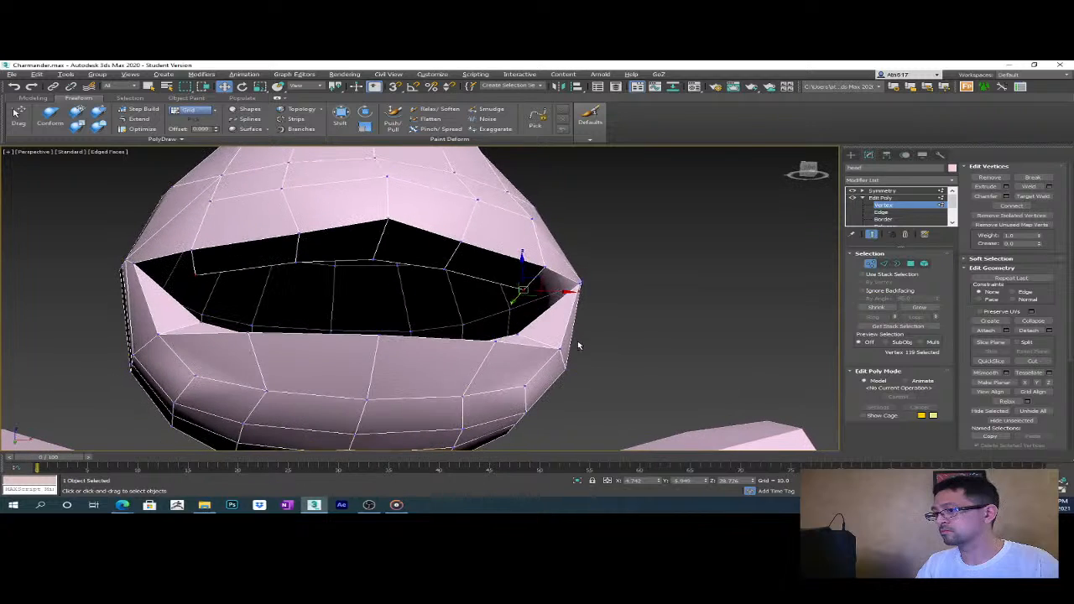
click(1041, 362)
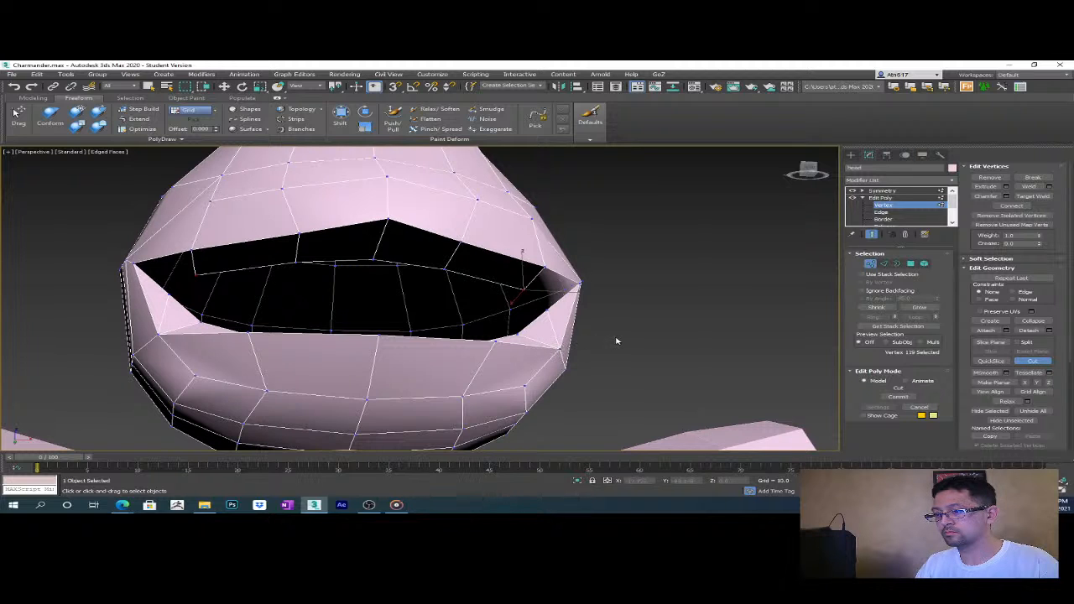
right_click(718, 318)
key(2)
click(528, 285)
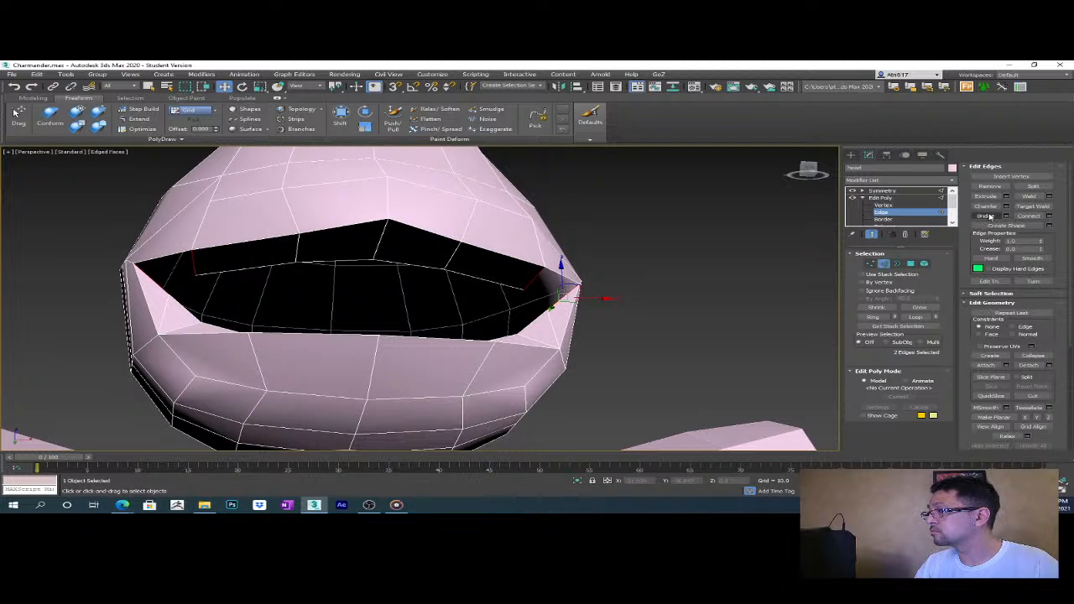
alt+middle_drag(683, 330, 672, 347)
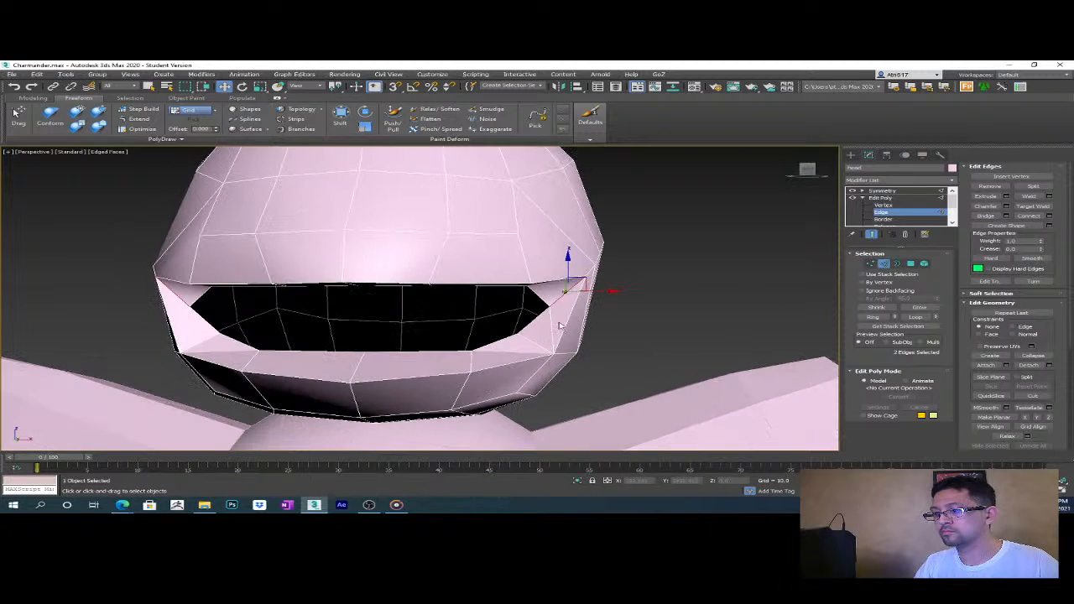
- Shift the lower inner vertex at the mouth corner toward the end of the inner upper lip
key(1)
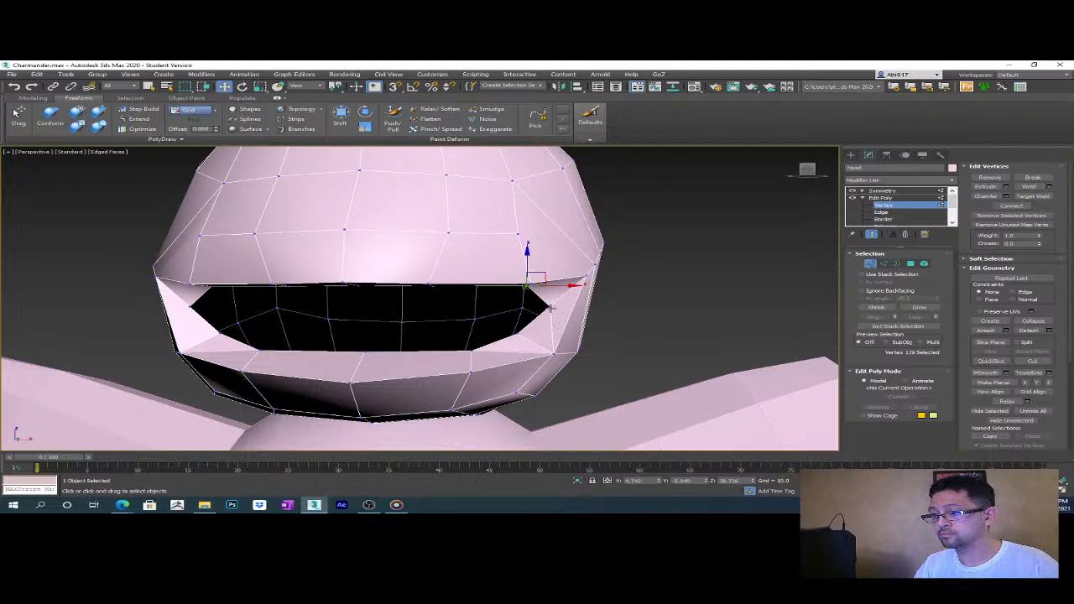
alt+middle_drag(551, 309, 576, 329)
drag(563, 292, 553, 290)
mouse_move(553, 290)
alt+middle_down()
mouse_move(535, 283)
mouse_move(545, 281)
alt+middle_up()
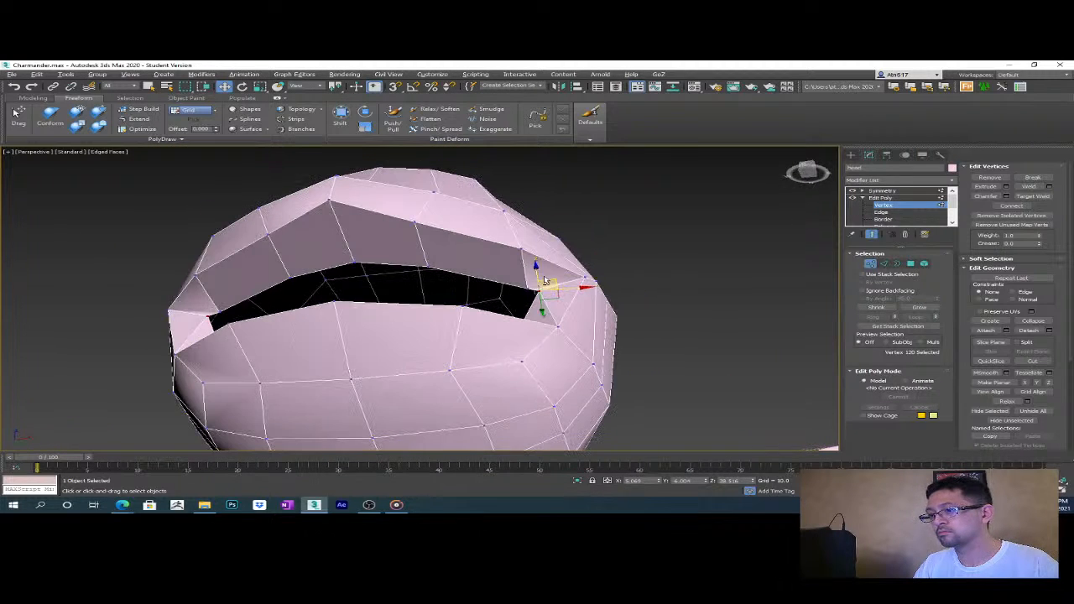
- Try to slide the inner mouth-corner vertices with the Edge constraint, and undo the last move
drag(531, 290, 527, 289)
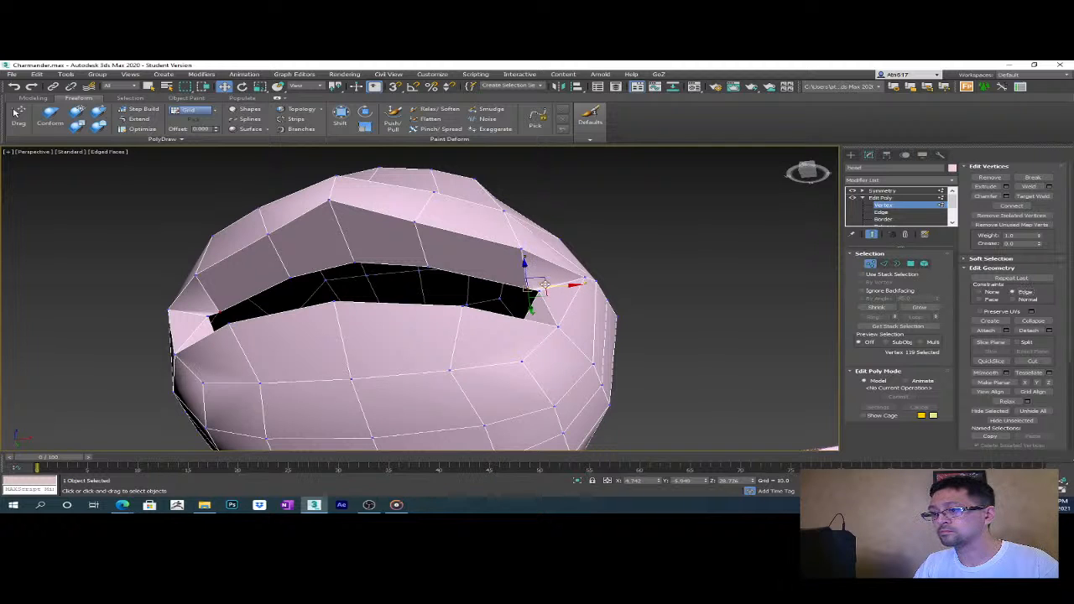
drag(546, 293, 515, 285)
alt+middle_drag(539, 291, 559, 300)
drag(572, 292, 578, 298)
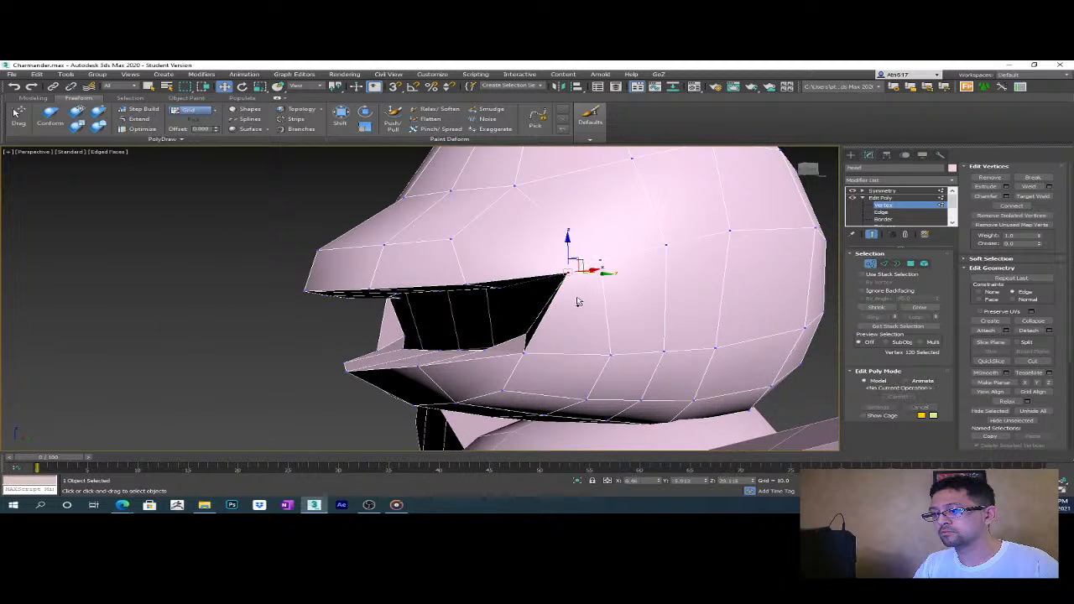
key(ctrl+z)
- Raise the inner mouth-corner vertex and move it slightly back toward the corner of the lips
alt+middle_drag(591, 313, 573, 310)
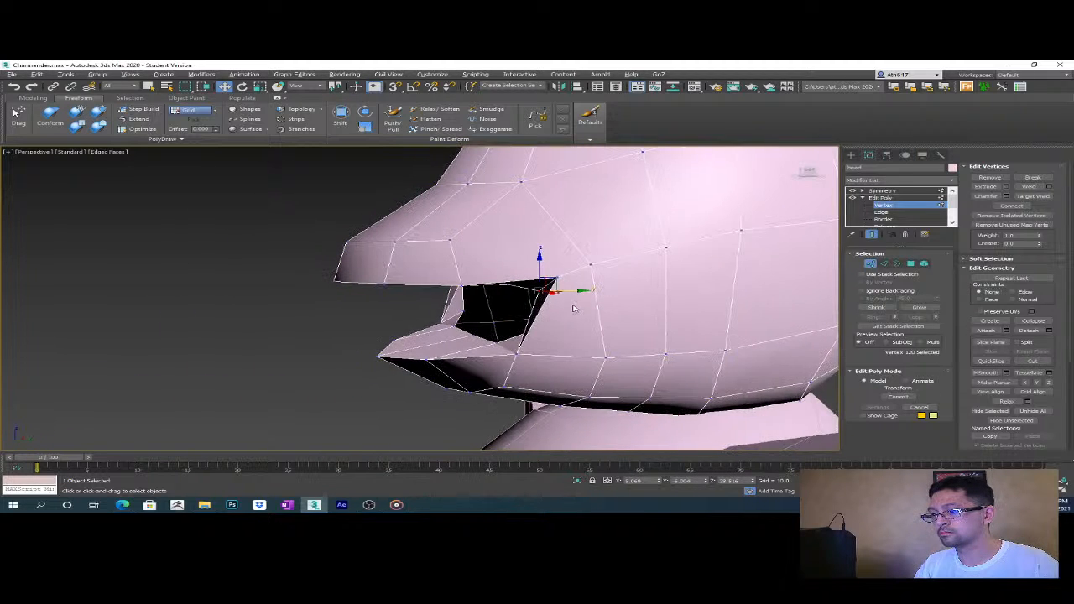
mouse_move(579, 289)
mouse_down()
mouse_move(558, 283)
mouse_move(567, 276)
mouse_up()
alt+middle_drag(602, 270, 615, 323)
- Select the inner side polygon at the mouth corner and examine its shape from several angles
key(2)
click(538, 323)
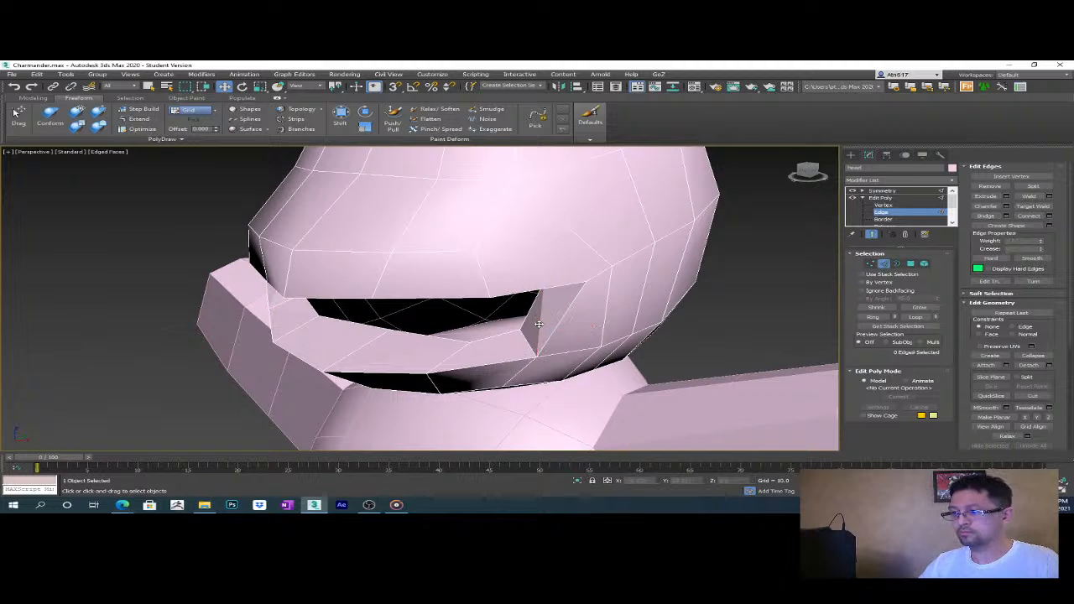
alt+middle_drag(536, 345, 566, 355)
key(4)
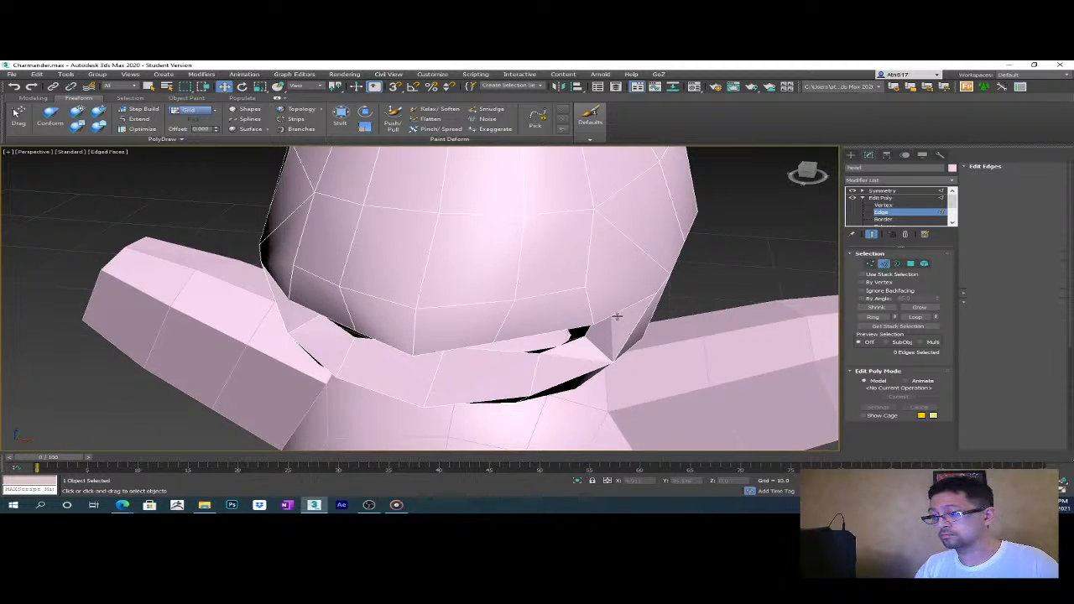
click(612, 323)
alt+middle_drag(612, 323, 688, 323)
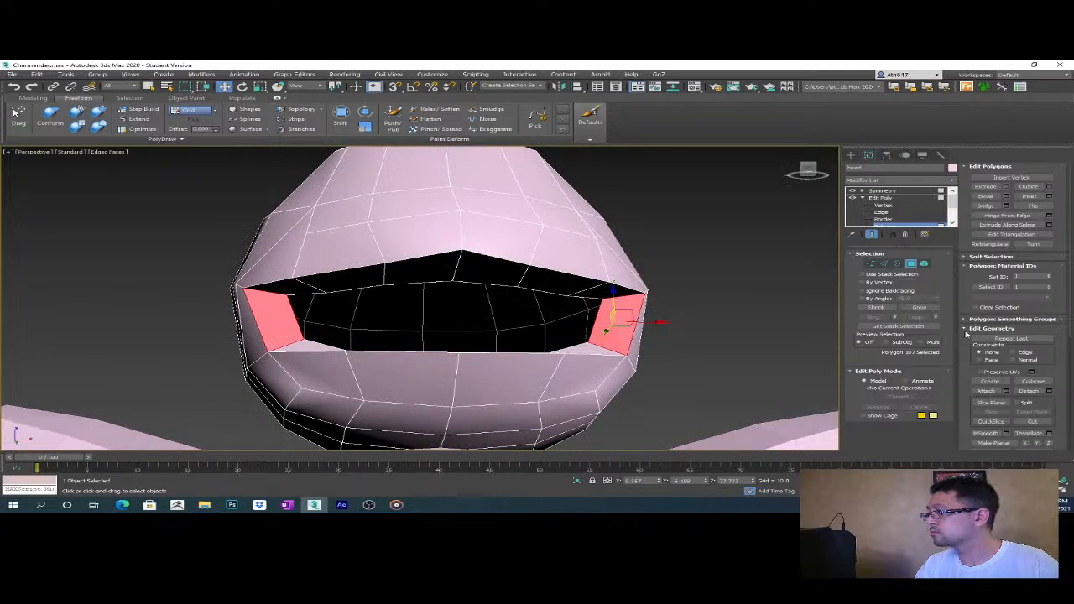
scroll(993, 358, down, 2)
scroll(993, 358, down, 2)
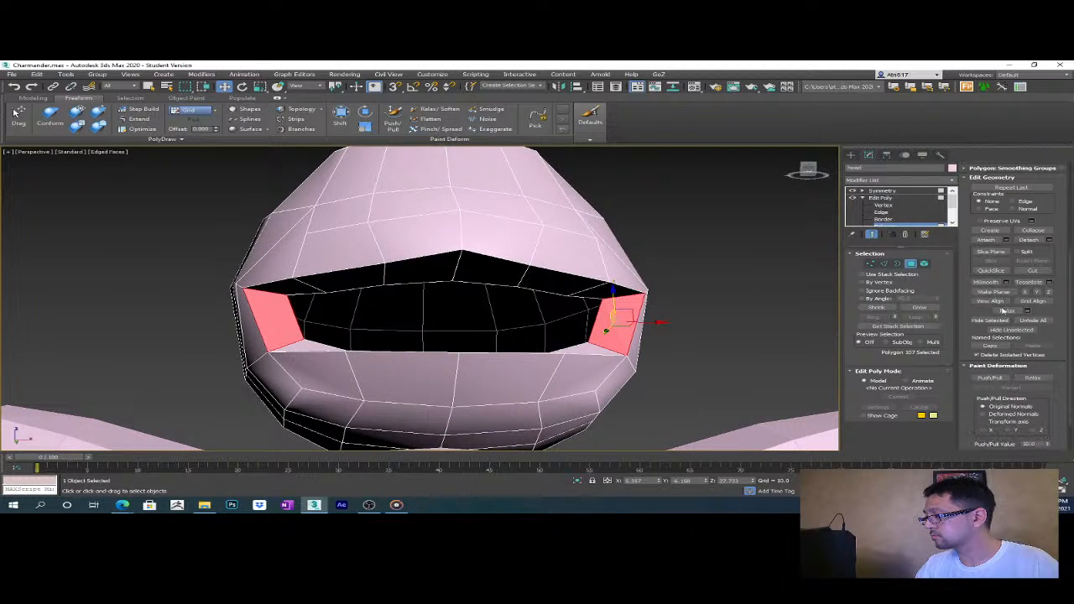
mouse_move(793, 332)
alt+middle_down()
mouse_move(664, 338)
mouse_move(688, 366)
alt+middle_up()
alt+middle_drag(587, 372, 657, 393)
- Move the inner lower lip vertex beside the mouth corner slightly toward the middle and front of the mouth
key(1)
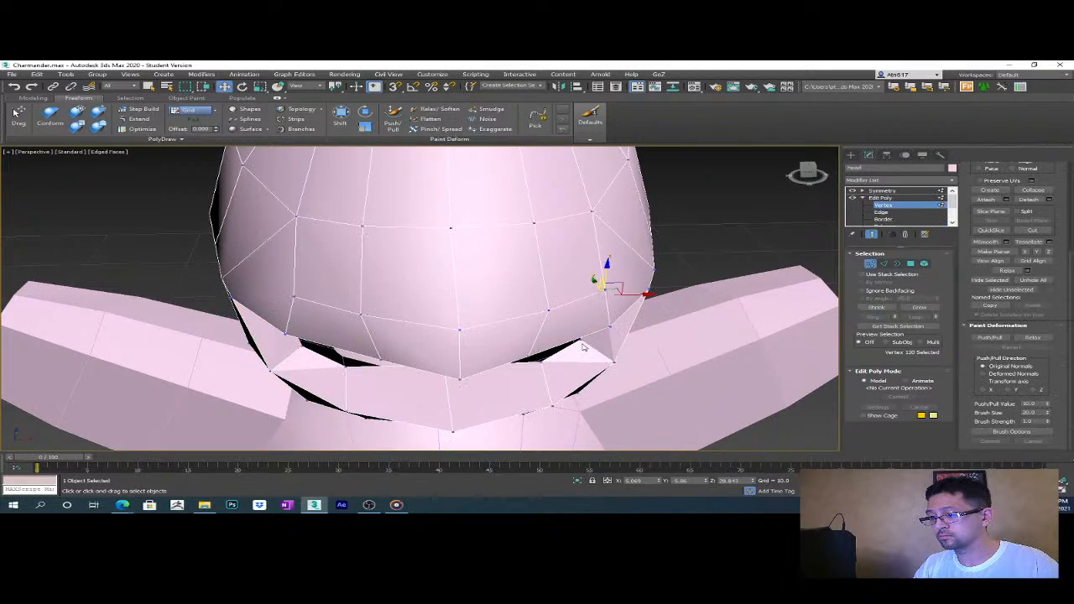
alt+middle_drag(581, 341, 546, 350)
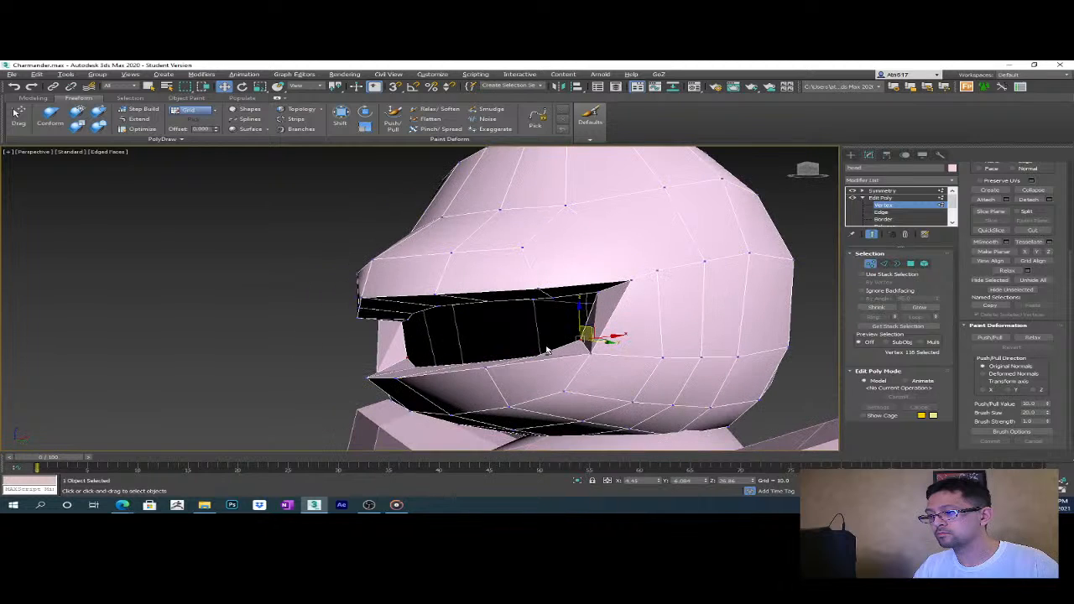
alt+middle_drag(611, 343, 645, 328)
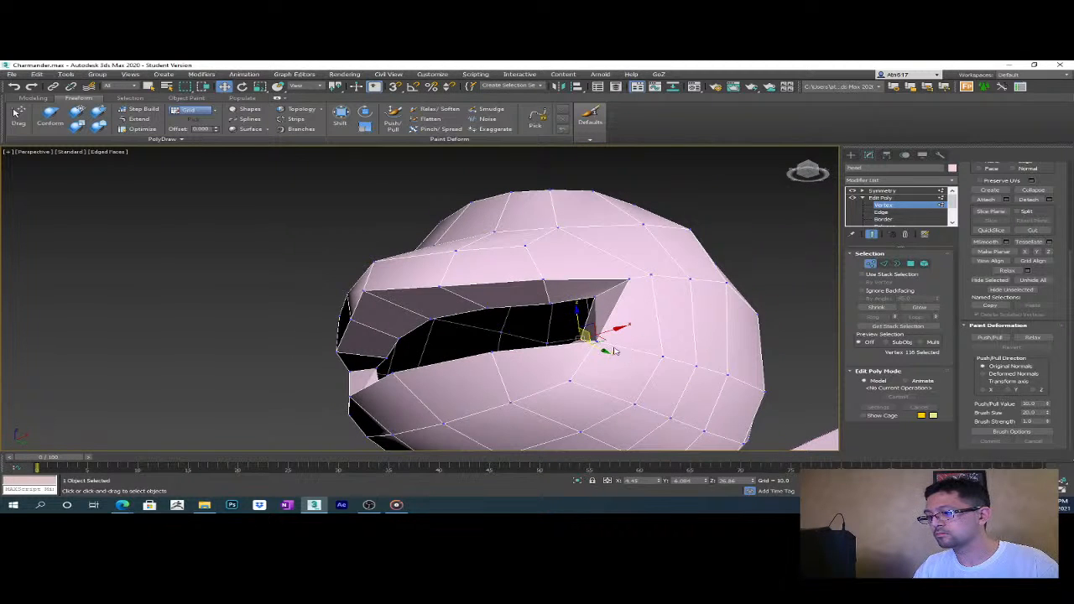
drag(607, 340, 608, 346)
alt+middle_drag(602, 341, 625, 381)
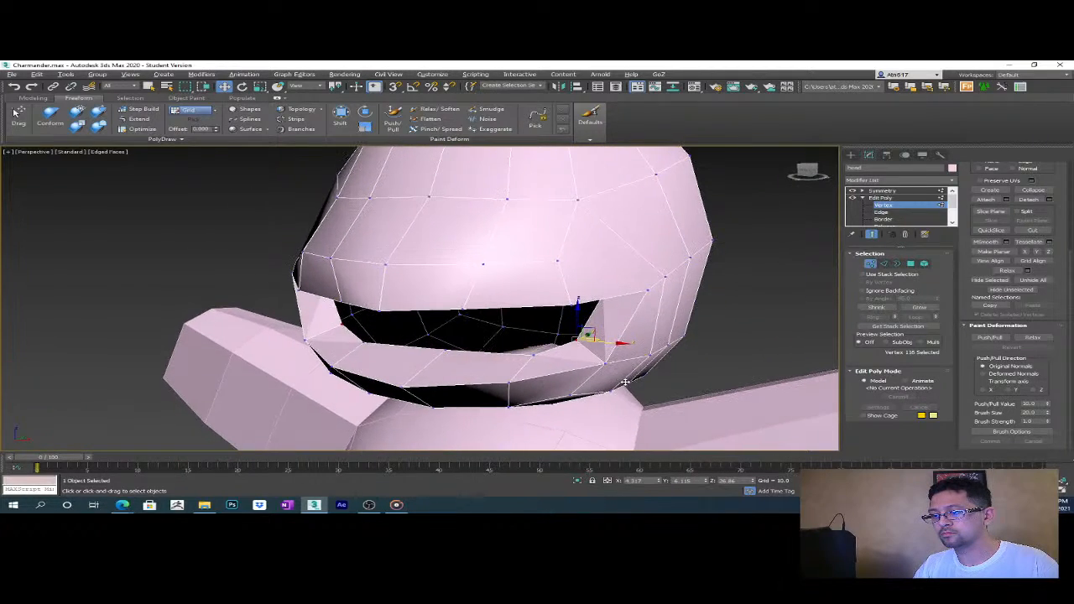
mouse_move(529, 382)
alt+middle_down()
mouse_move(520, 366)
mouse_move(484, 370)
mouse_move(534, 376)
alt+middle_up()
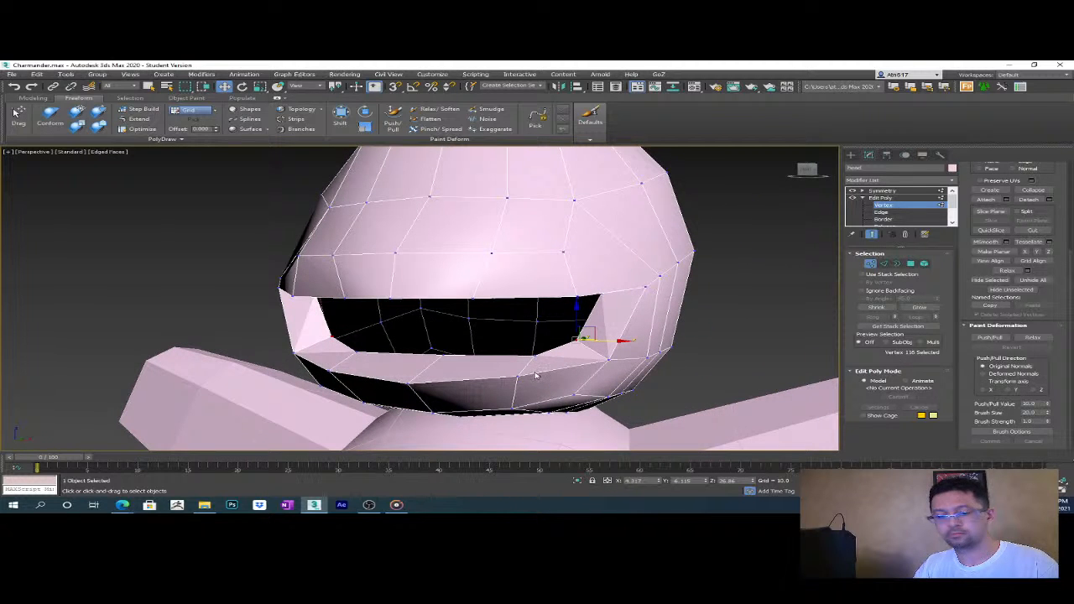
- Show the head at the Symmetry modifier level and examine the mouth in relation to the whole figure
scroll(551, 371, down, 5)
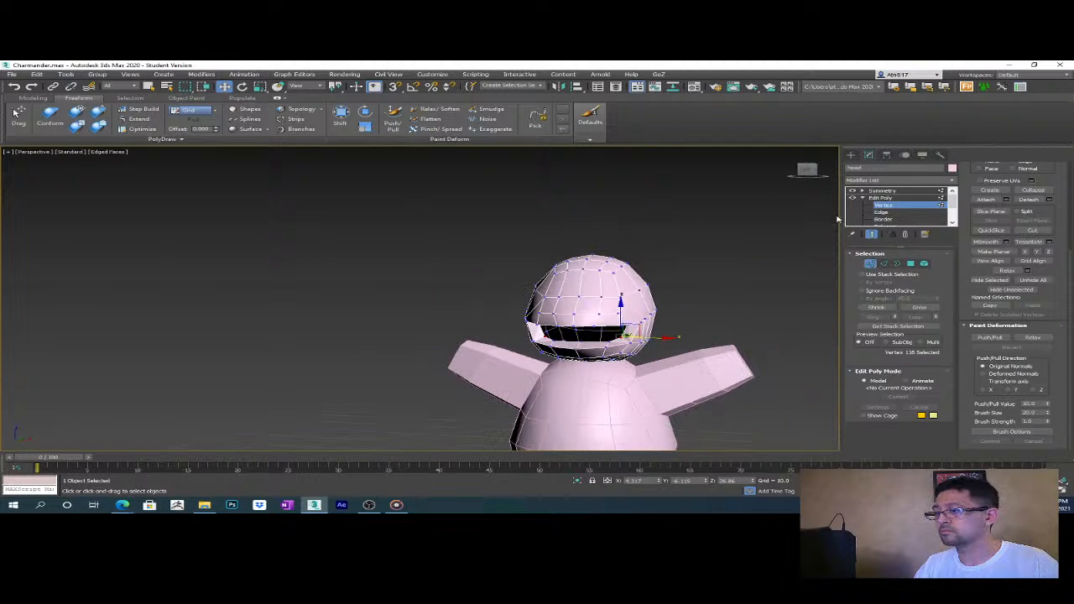
click(898, 191)
alt+middle_drag(698, 297, 576, 236)
scroll(573, 305, down, 4)
alt+middle_drag(559, 301, 705, 324)
key(F3)
key(F3)
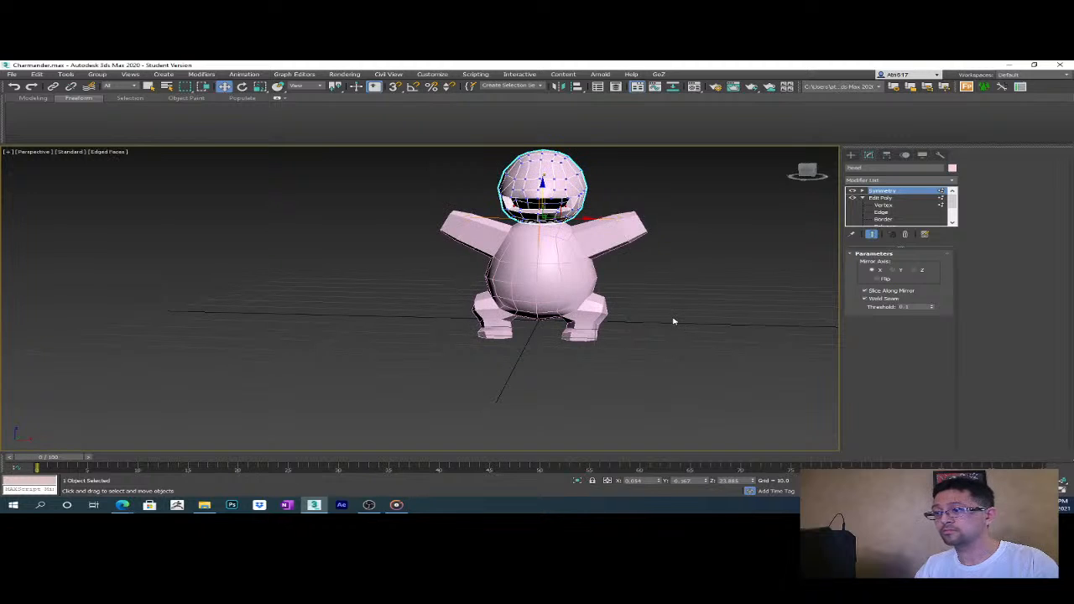
middle_drag(647, 307, 579, 367)
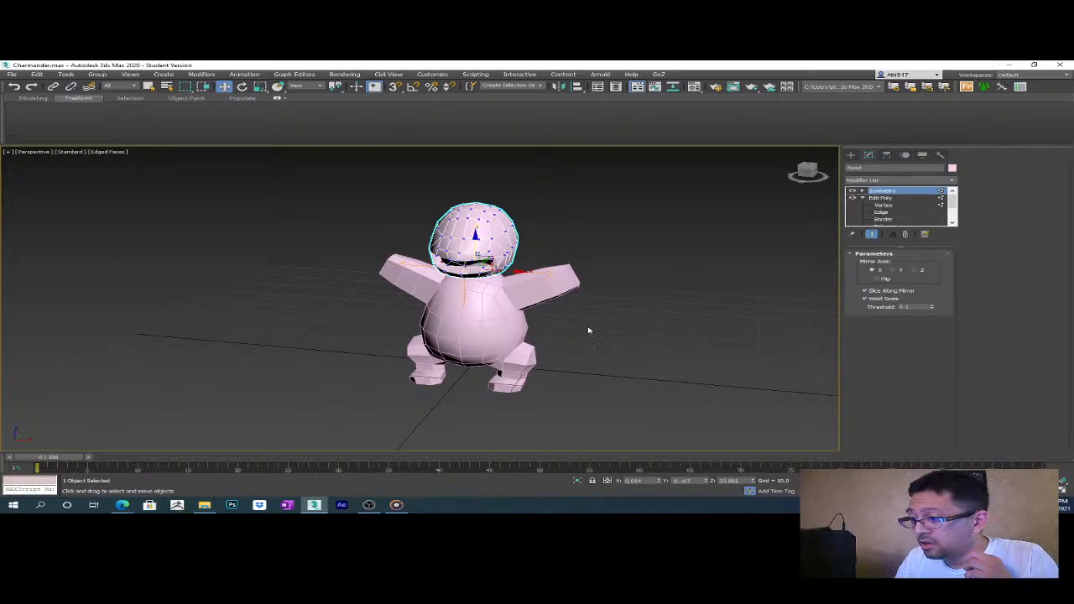
scroll(587, 335, up, 6)
mouse_move(512, 345)
alt+middle_down()
mouse_move(524, 343)
mouse_move(487, 347)
mouse_move(568, 336)
mouse_move(515, 340)
alt+middle_up()
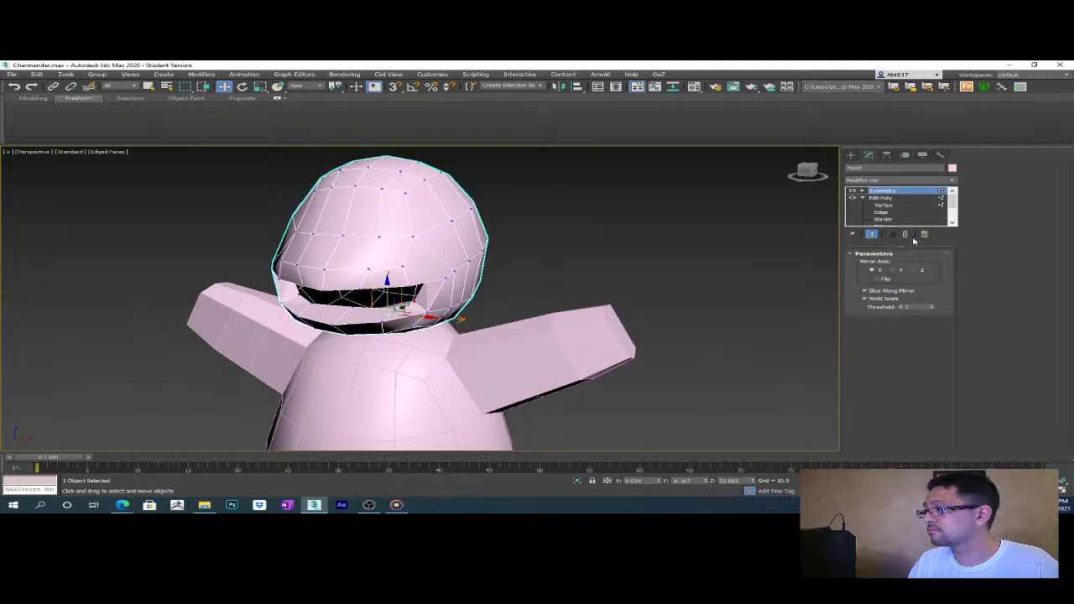
- Return to edge editing, extend the three inner upper lip edges back into the mouth and flatten their curve by scaling front to back
click(881, 205)
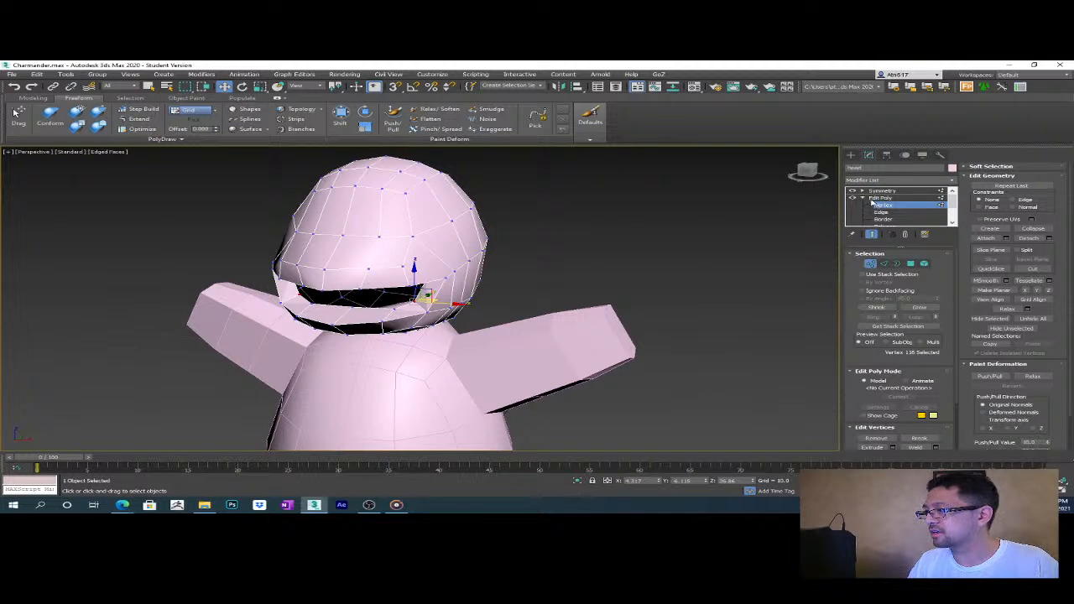
click(862, 198)
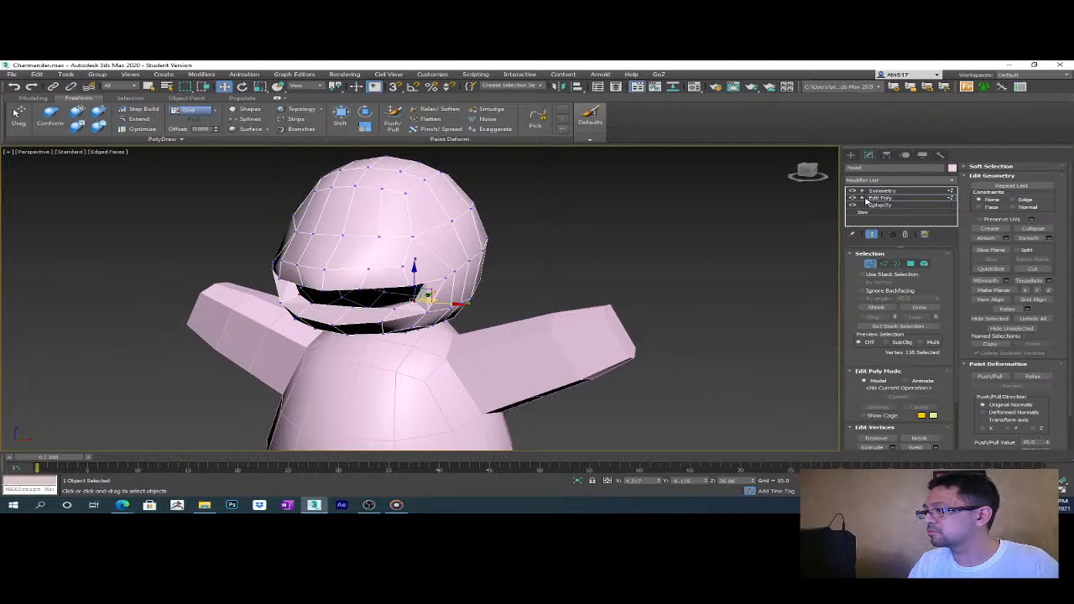
click(864, 198)
alt+middle_drag(545, 281, 617, 315)
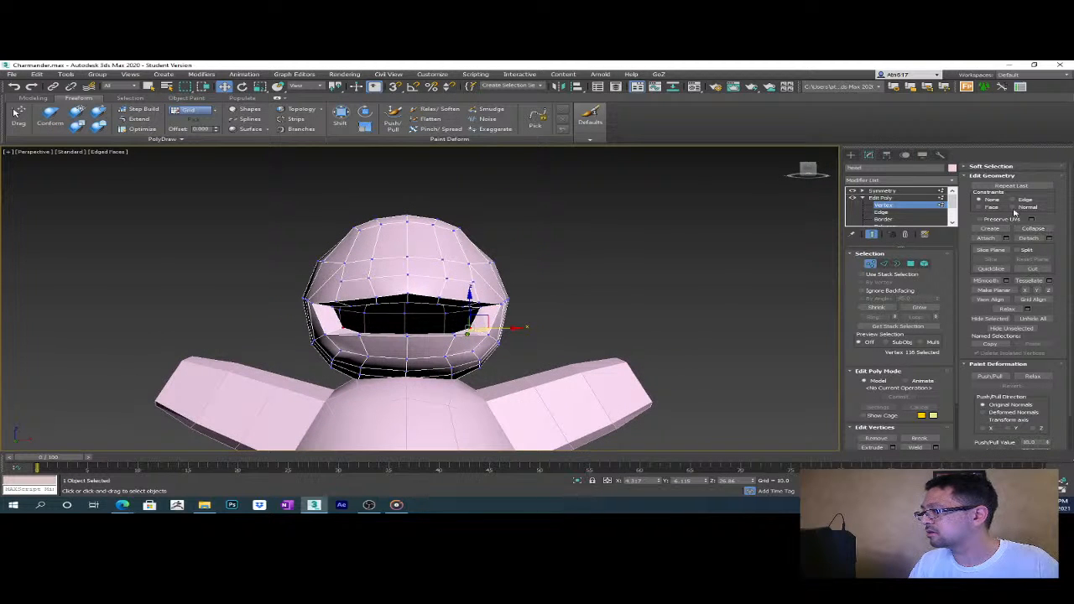
click(883, 263)
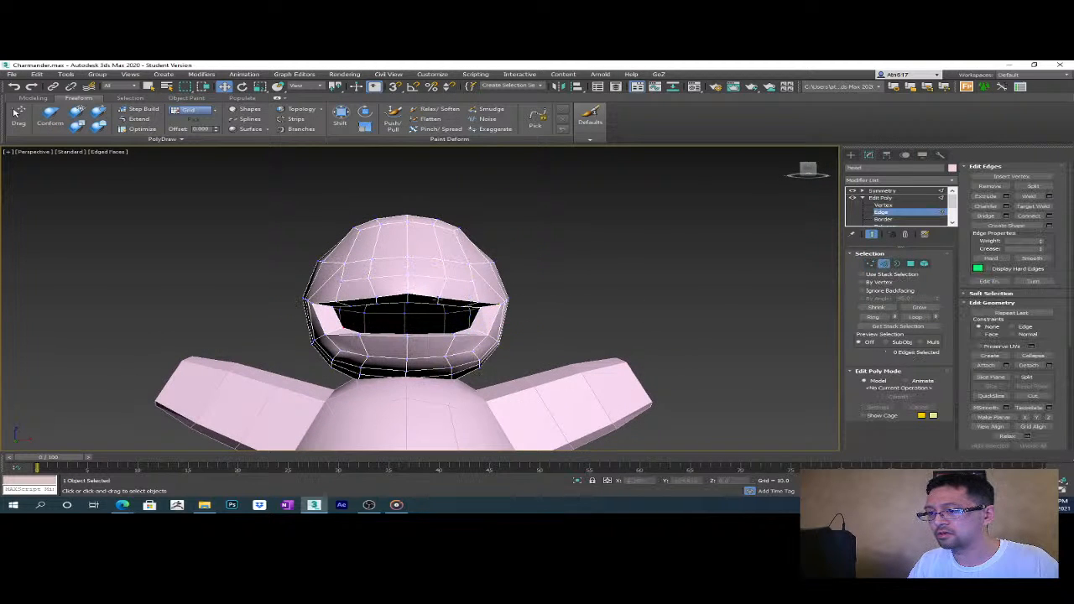
scroll(424, 311, up, 5)
click(425, 294)
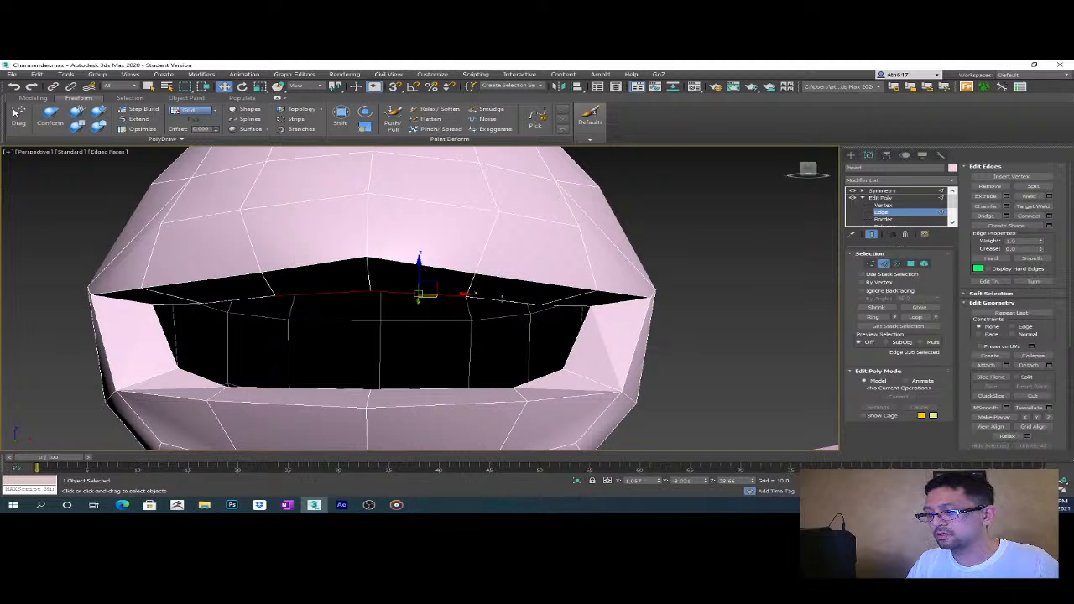
ctrl+click(502, 298)
ctrl+click(574, 307)
alt+middle_drag(574, 306, 503, 294)
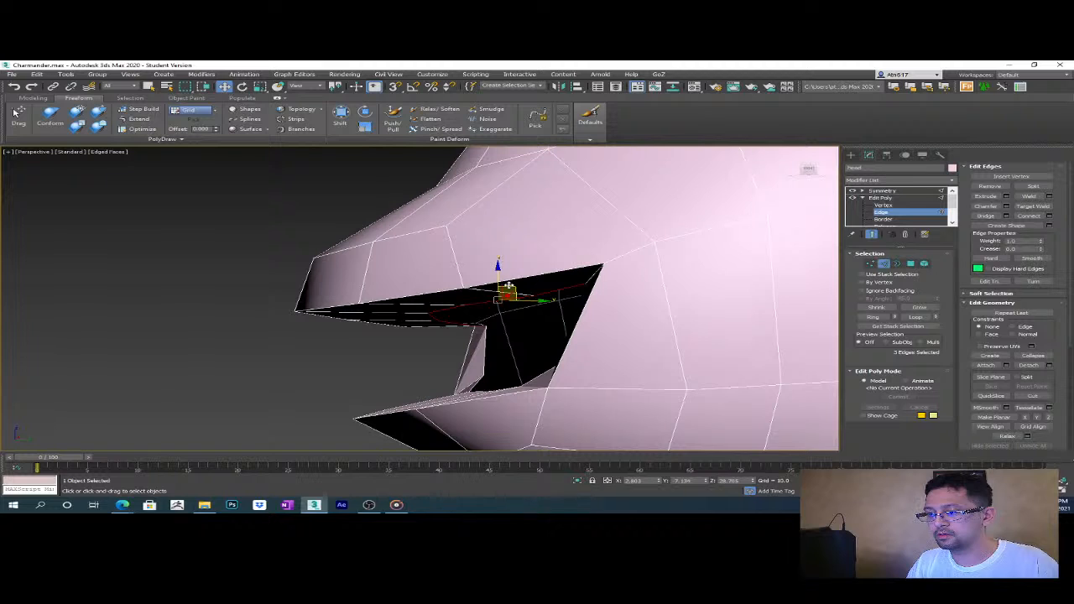
mouse_move(542, 302)
alt+middle_down()
mouse_move(576, 317)
mouse_move(669, 311)
mouse_move(629, 292)
mouse_move(540, 305)
mouse_move(529, 316)
alt+middle_up()
key(r)
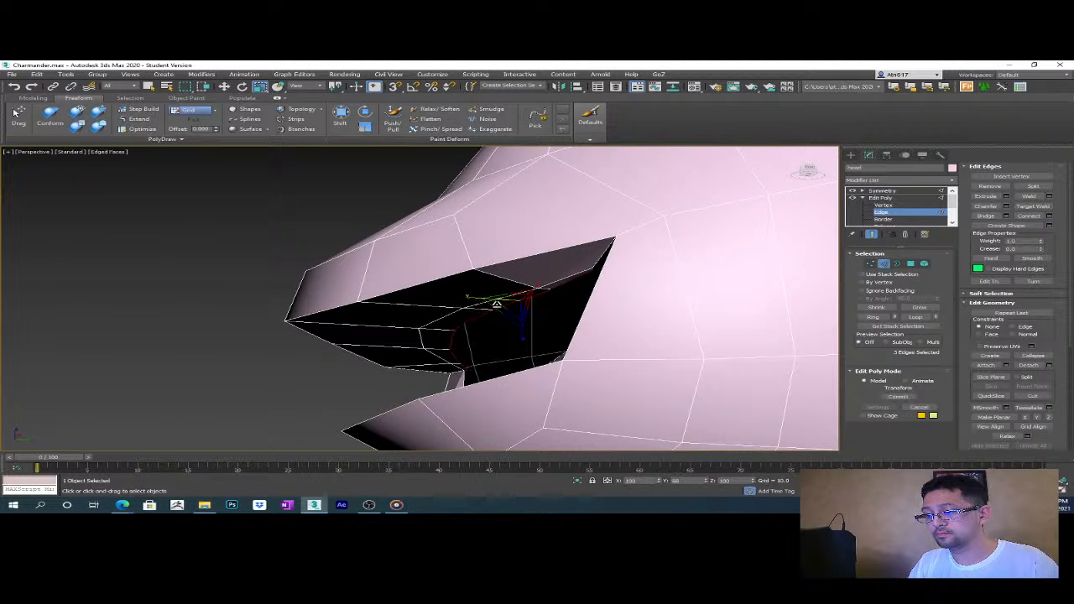
key(w)
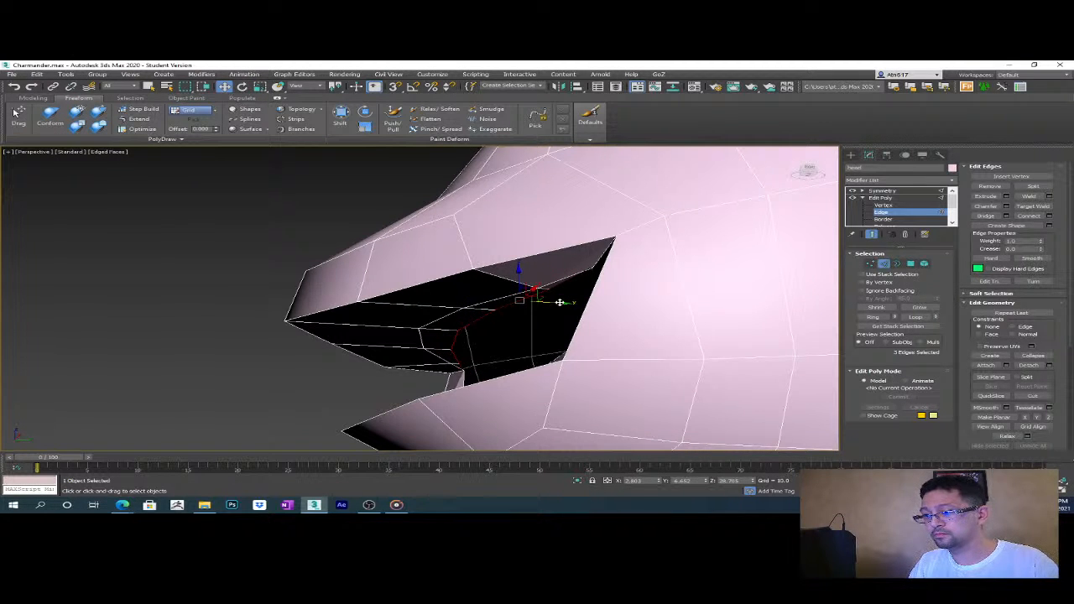
alt+middle_drag(560, 304, 567, 313)
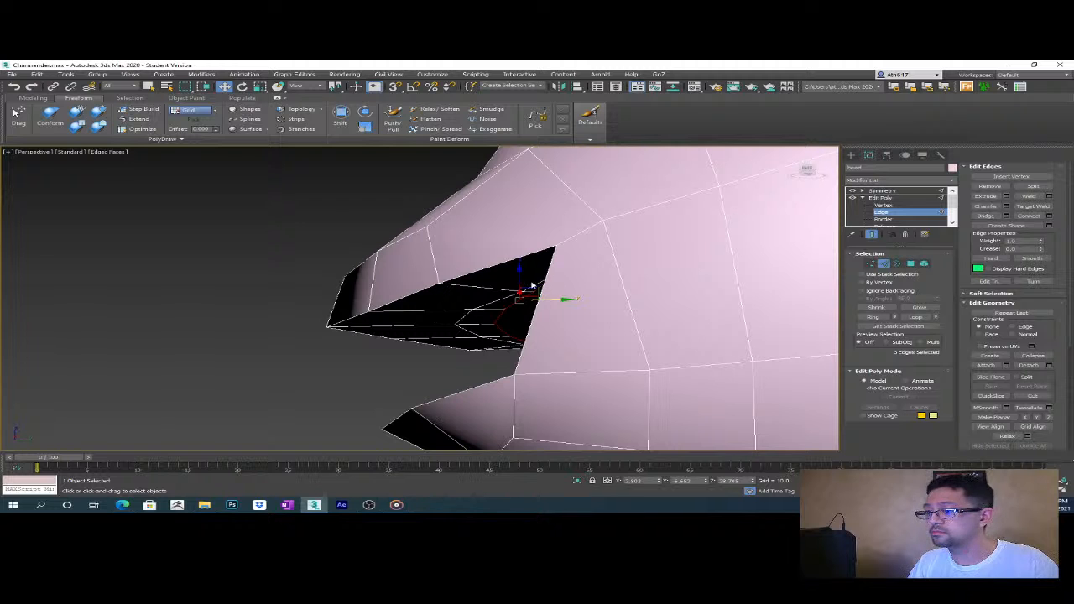
- Extend the new inner mouth edges down almost to the lower lip and shift them slightly to fit
mouse_move(528, 291)
shift+mouse_down()
mouse_move(526, 333)
mouse_move(525, 302)
shift+mouse_up()
alt+middle_drag(525, 302, 639, 329)
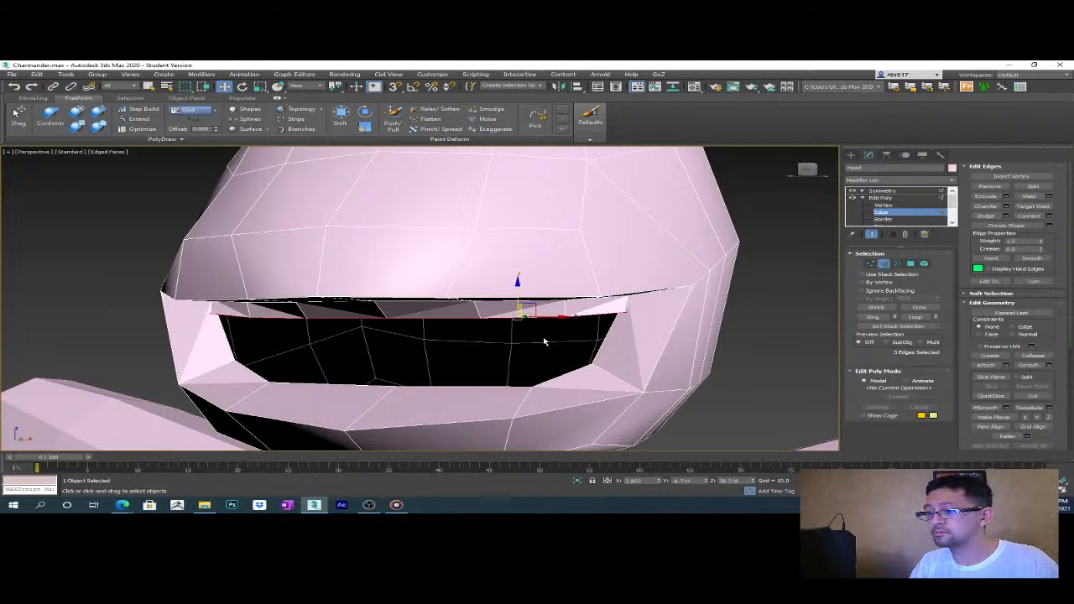
alt+middle_drag(535, 336, 509, 332)
shift+drag(515, 296, 514, 359)
alt+middle_drag(523, 364, 563, 374)
key(r)
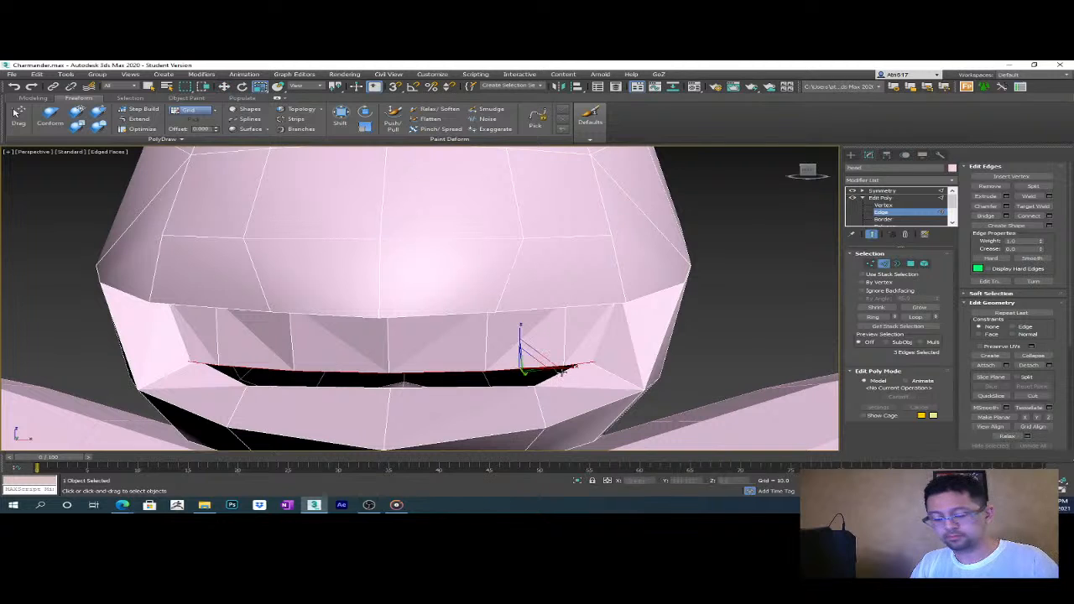
mouse_move(572, 368)
mouse_down()
mouse_move(573, 394)
mouse_move(573, 383)
mouse_up()
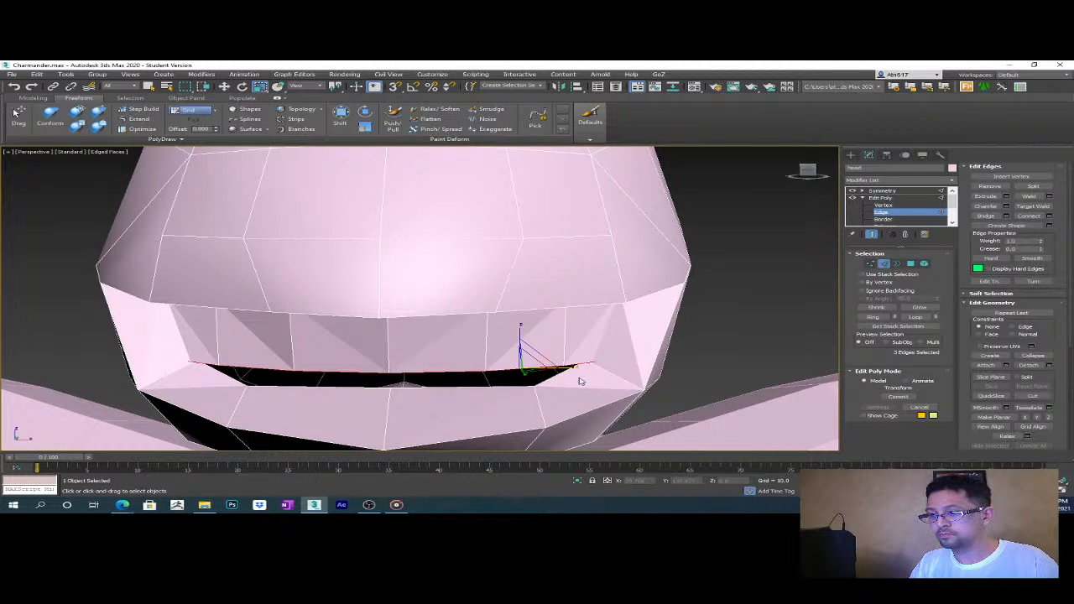
key(ctrl+z)
key(w)
drag(560, 368, 550, 366)
- Collapse the outer end vertex of the new strip together with the inner mouth-corner vertex
key(1)
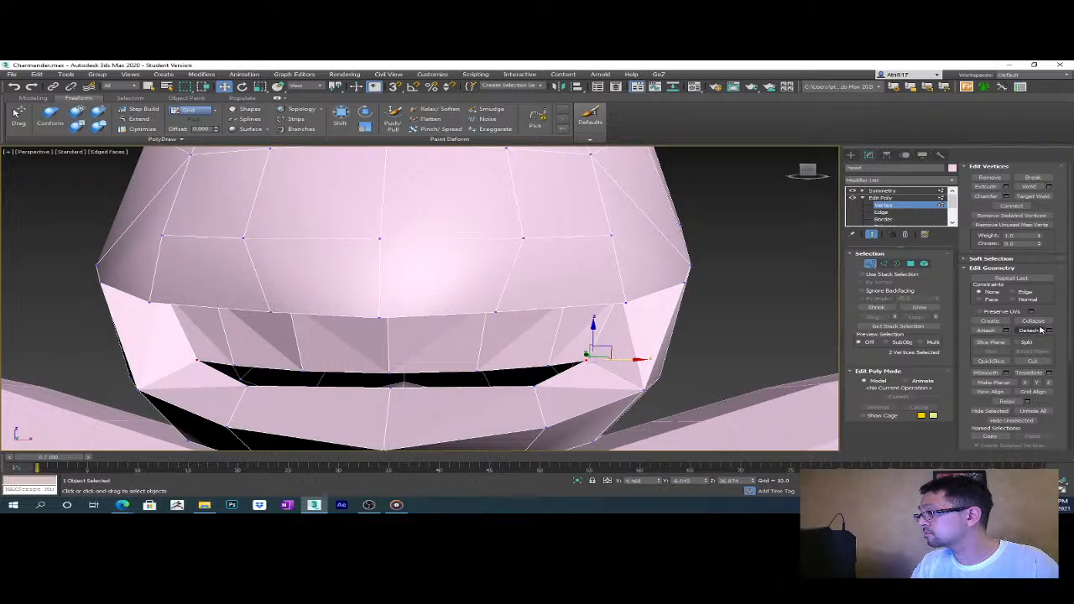
click(1032, 322)
alt+middle_drag(804, 359, 504, 333)
scroll(566, 367, down, 4)
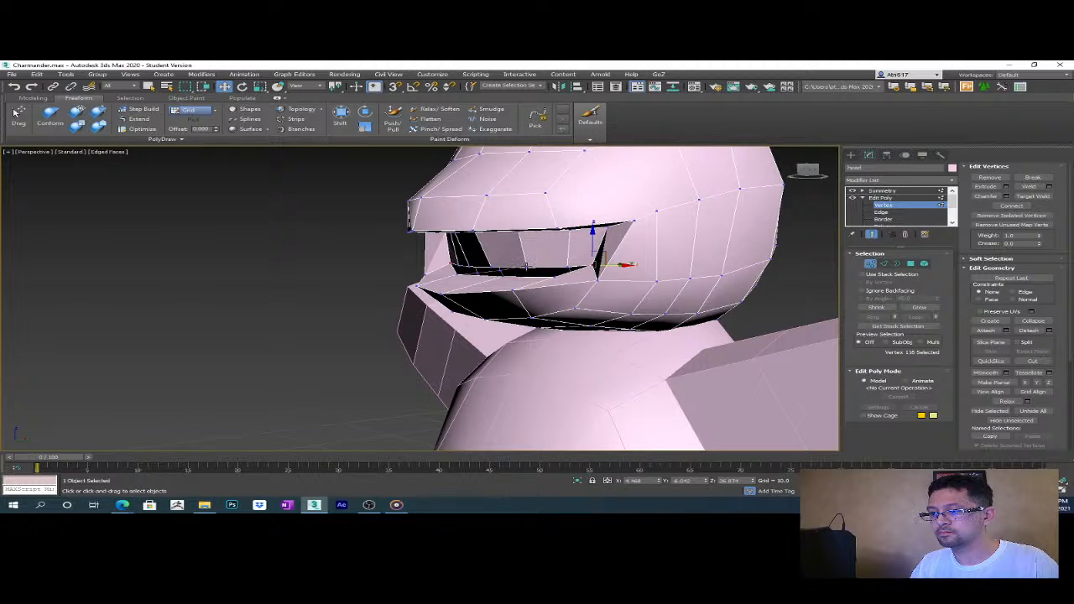
- Delete the three lower vertices of the strip hanging from the inner upper lip
alt+middle_drag(531, 282, 544, 323)
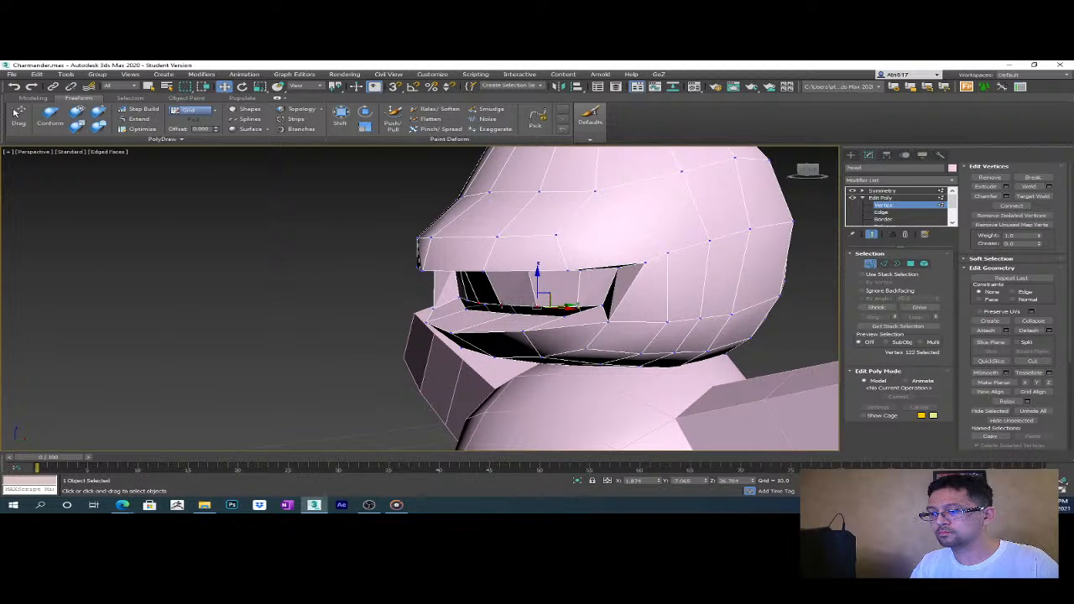
alt+middle_drag(580, 313, 647, 309)
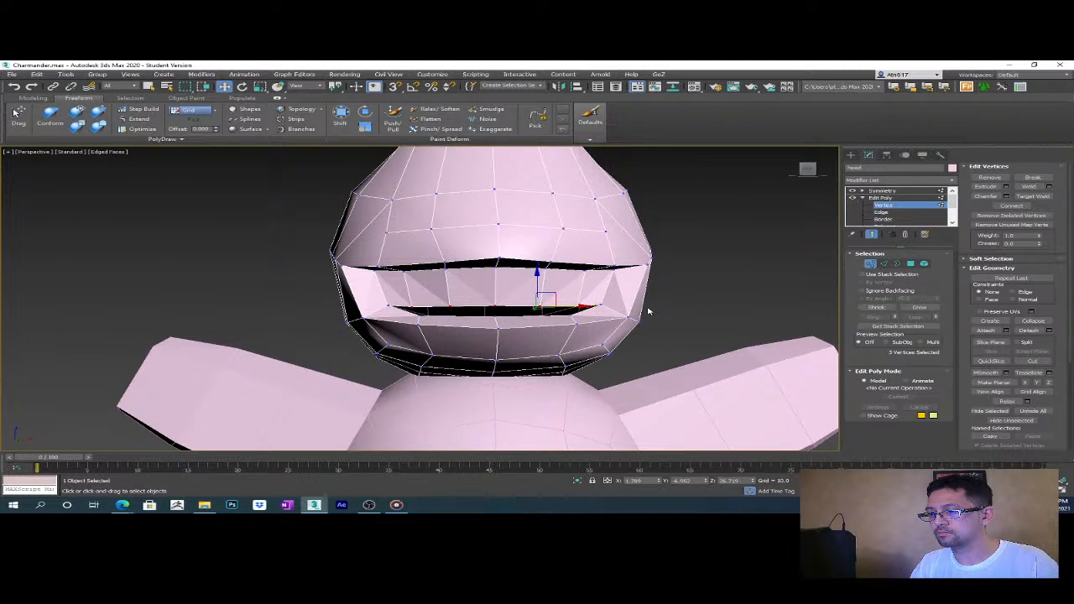
key(Delete)
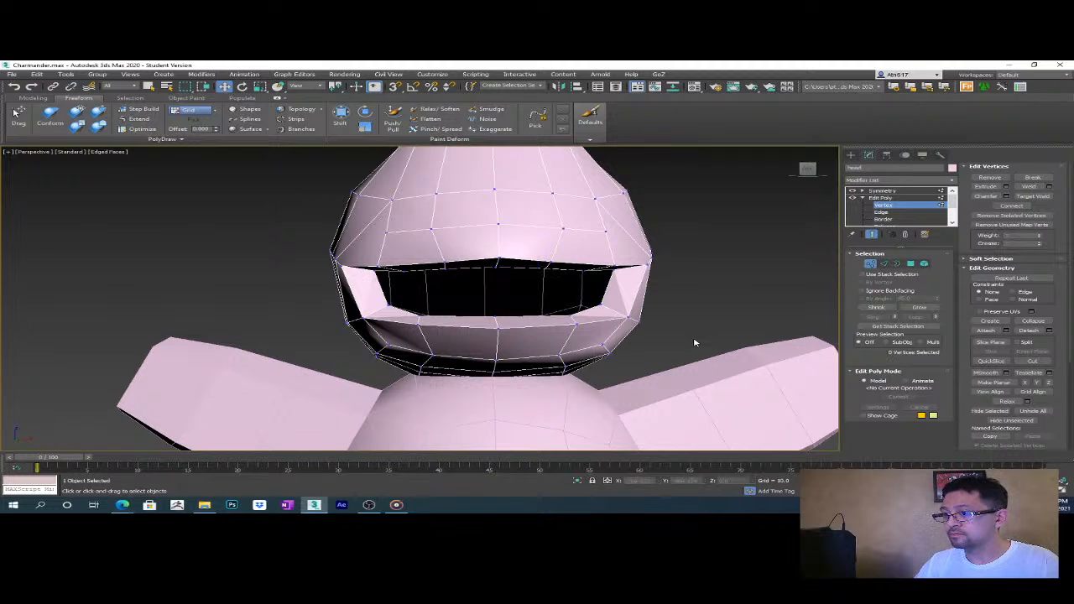
- Extrude the two inner lower lip edges back into the head to form the floor of the mouth, and adjust their shape
scroll(642, 295, up, 2)
alt+middle_drag(652, 305, 669, 340)
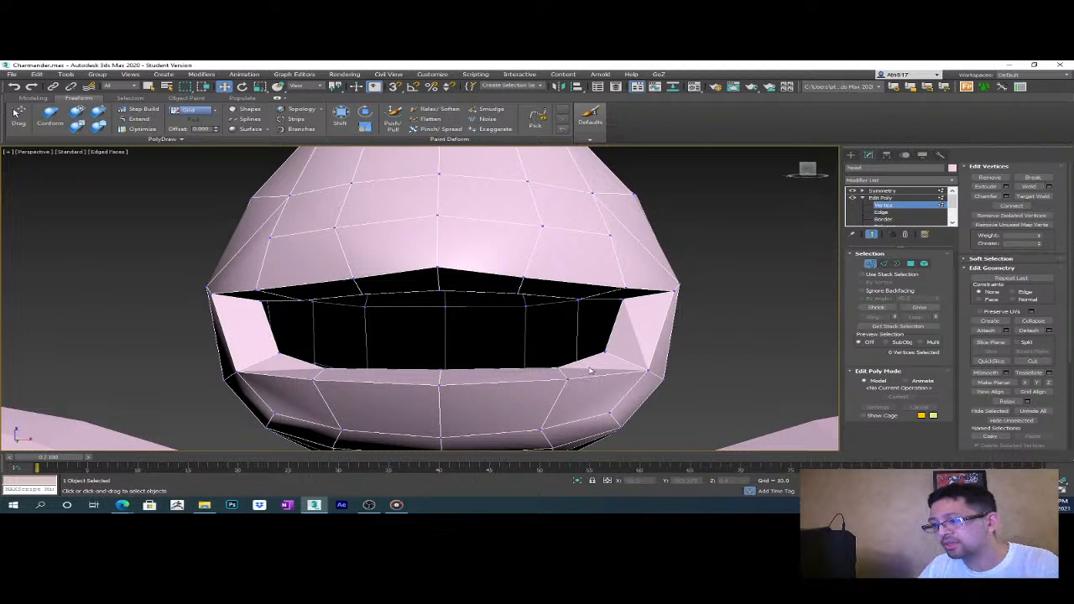
mouse_move(587, 365)
alt+middle_down()
mouse_move(544, 355)
mouse_move(580, 375)
alt+middle_up()
key(1)
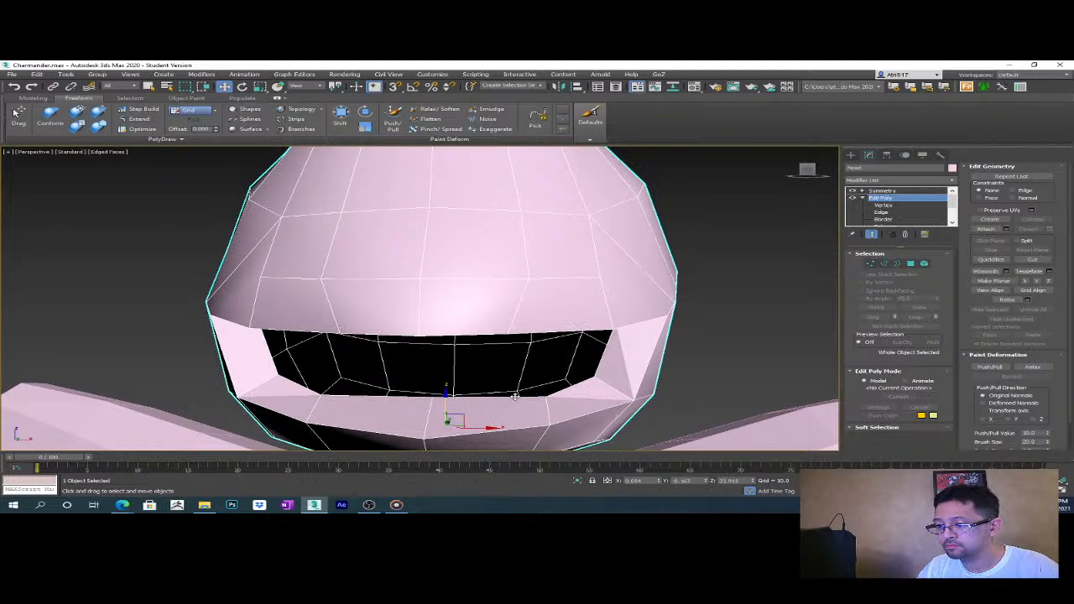
key(2)
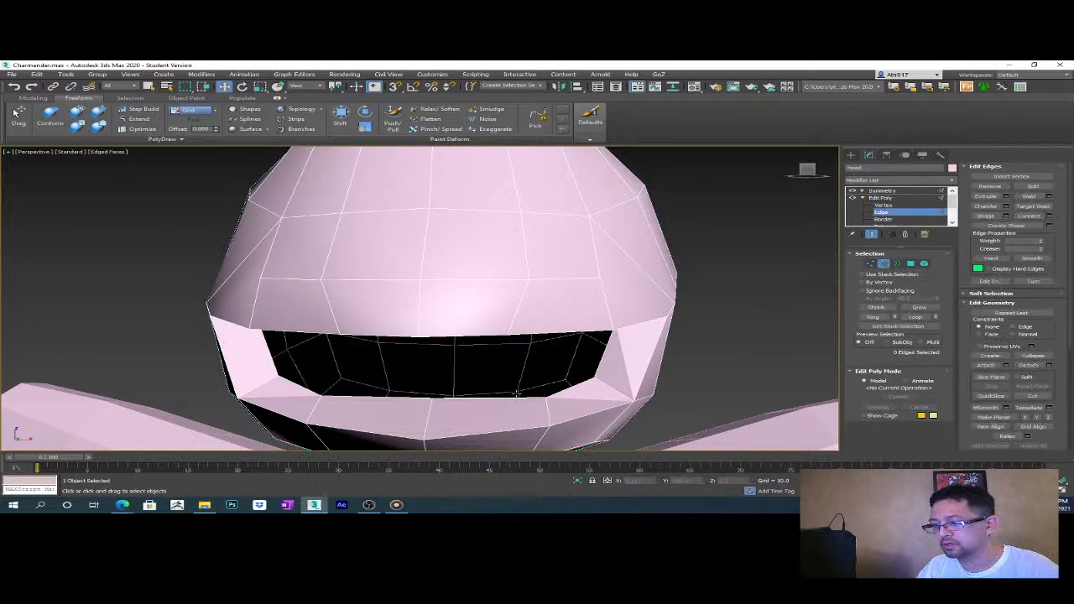
click(518, 397)
ctrl+click(569, 394)
alt+middle_drag(575, 391, 513, 390)
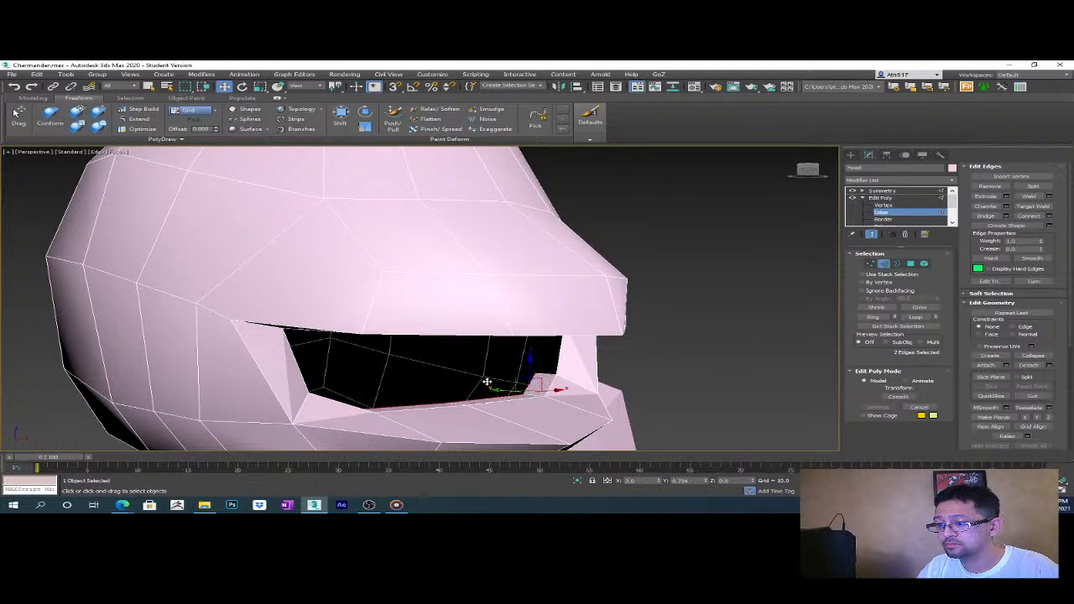
alt+middle_drag(470, 371, 450, 388)
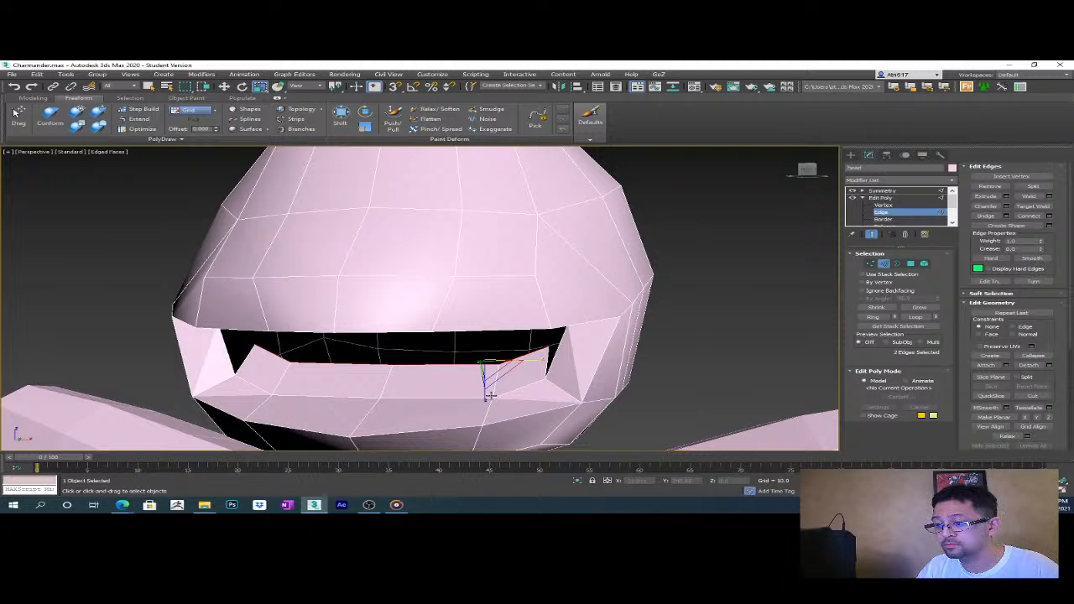
alt+middle_drag(487, 398, 471, 405)
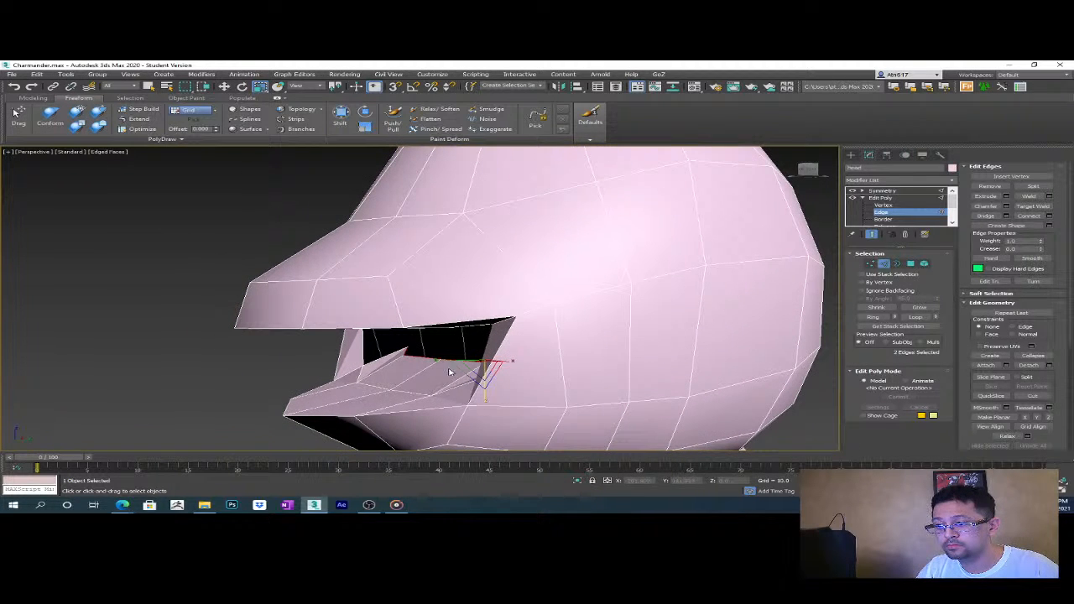
drag(435, 362, 477, 362)
alt+middle_drag(477, 362, 577, 386)
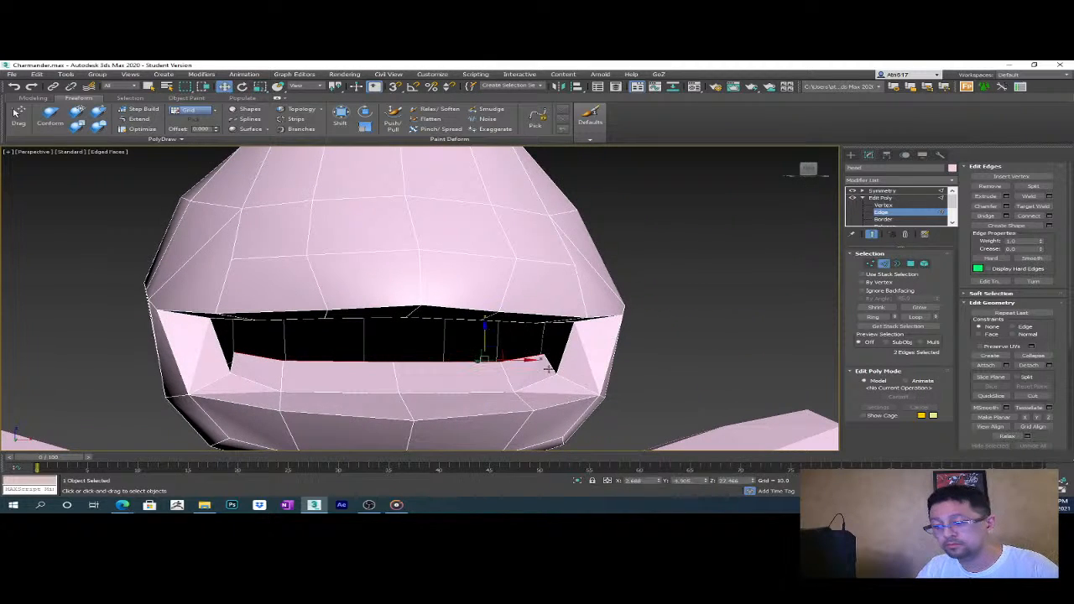
- Extrude the mouth floor's rear edges up to the upper lip as a back wall and adjust its outer top vertex
drag(487, 342, 477, 305)
alt+middle_drag(477, 306, 537, 348)
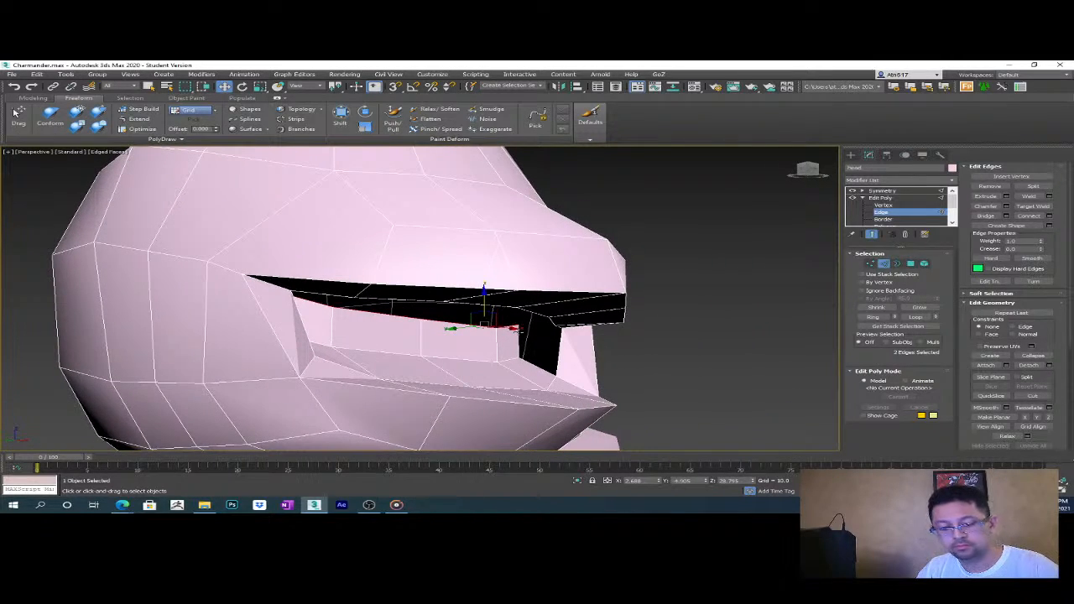
key(1)
alt+middle_drag(528, 336, 514, 322)
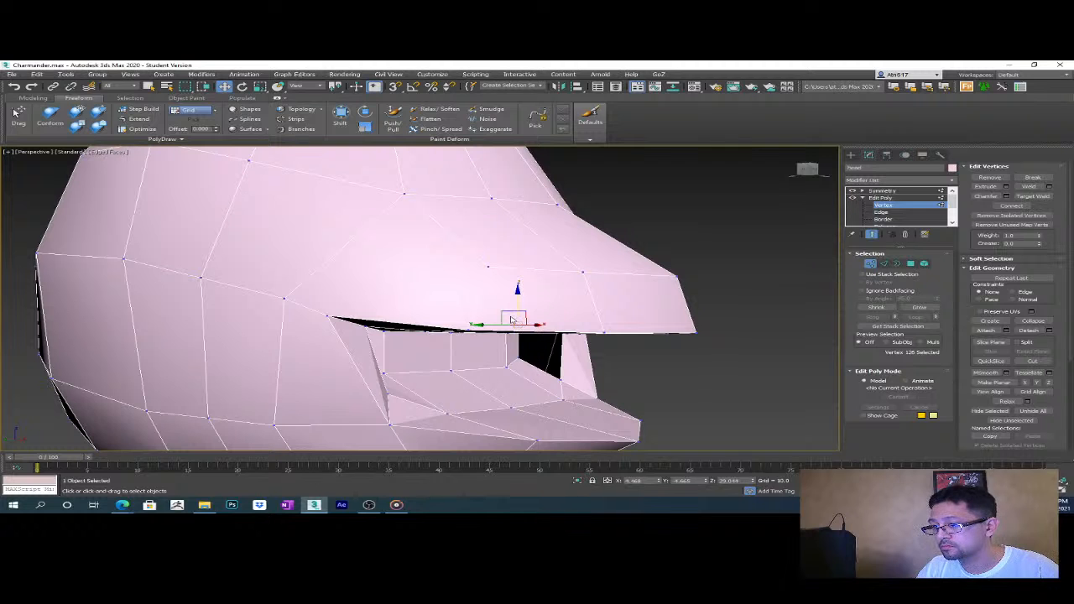
drag(513, 320, 512, 321)
alt+middle_drag(512, 320, 554, 434)
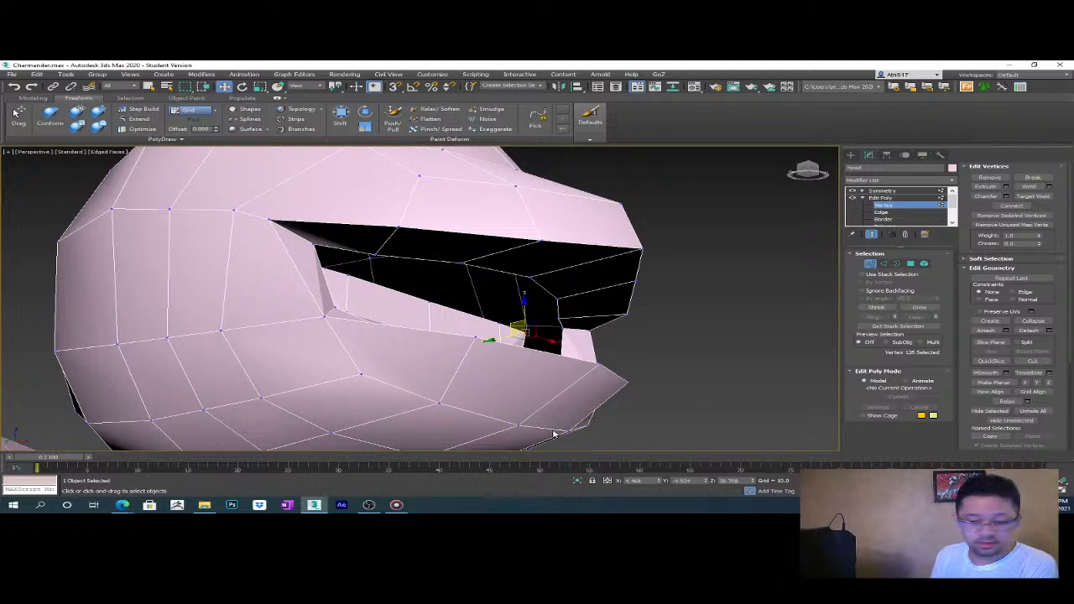
scroll(554, 433, up, 3)
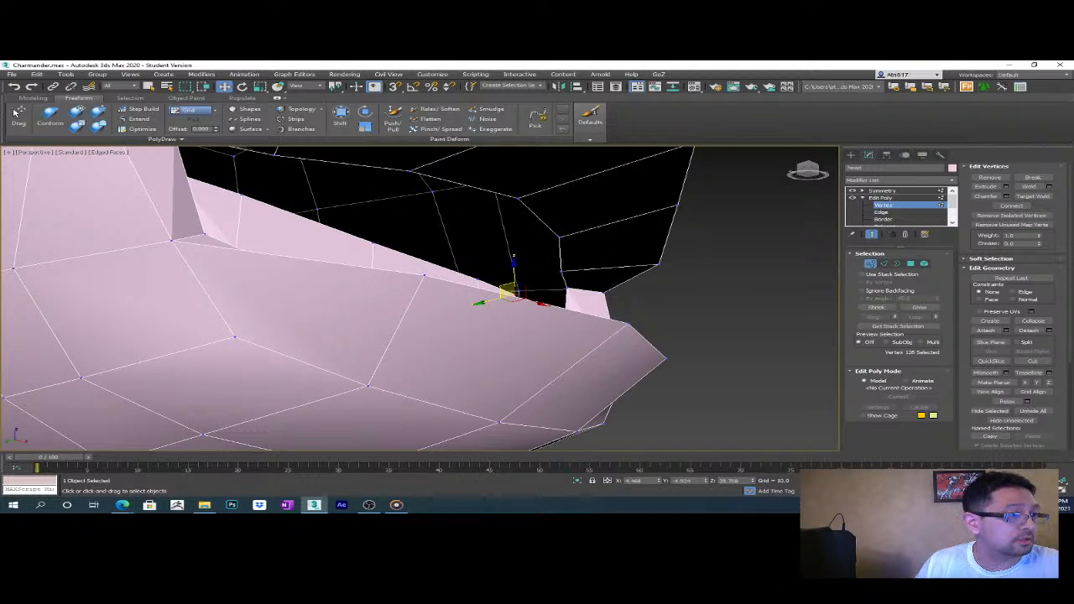
key(alt+Tab)
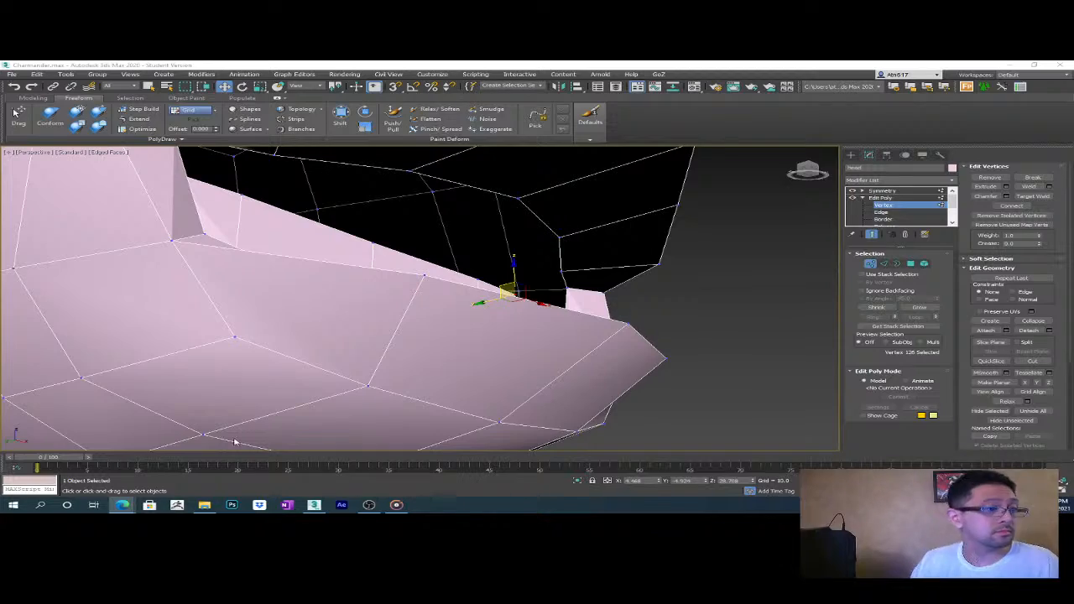
alt+middle_drag(678, 448, 559, 376)
scroll(560, 381, down, 3)
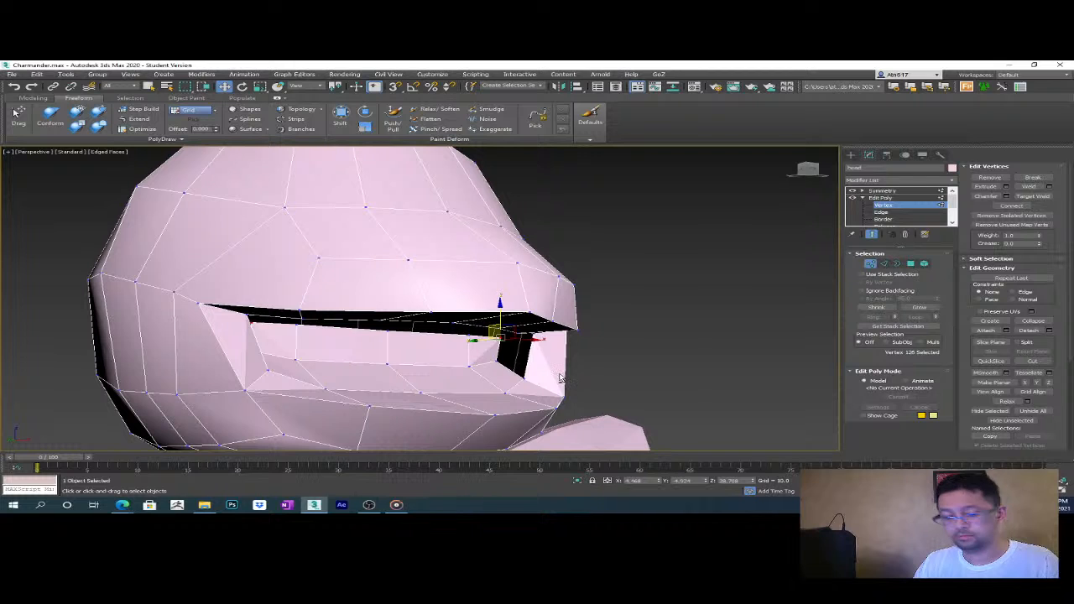
- Select the two facing vertical edges at the gap between the mouth's back wall and the mouth corner
key(2)
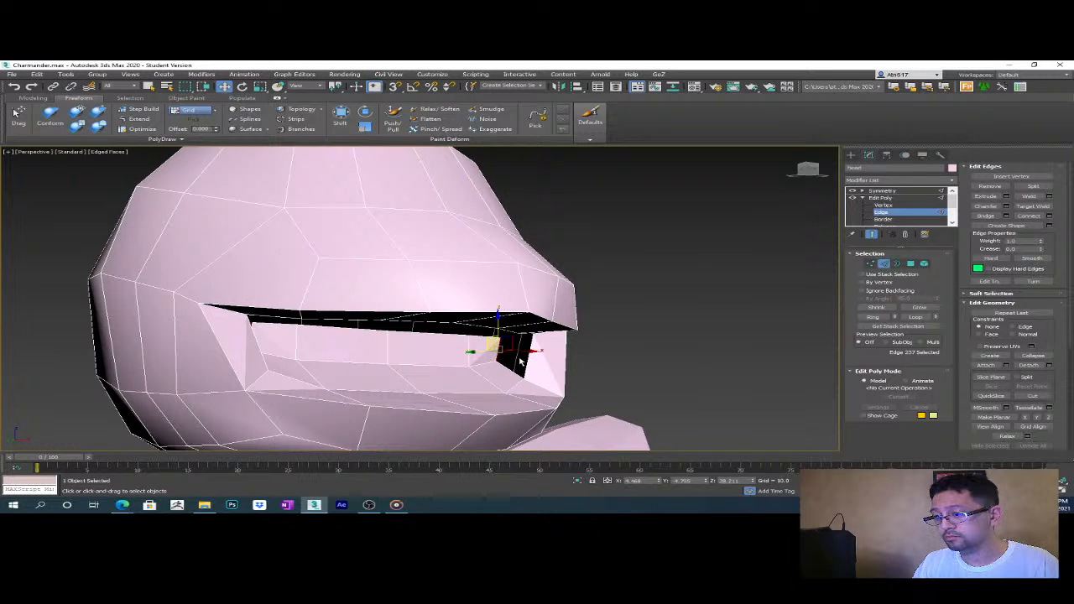
ctrl+click(526, 362)
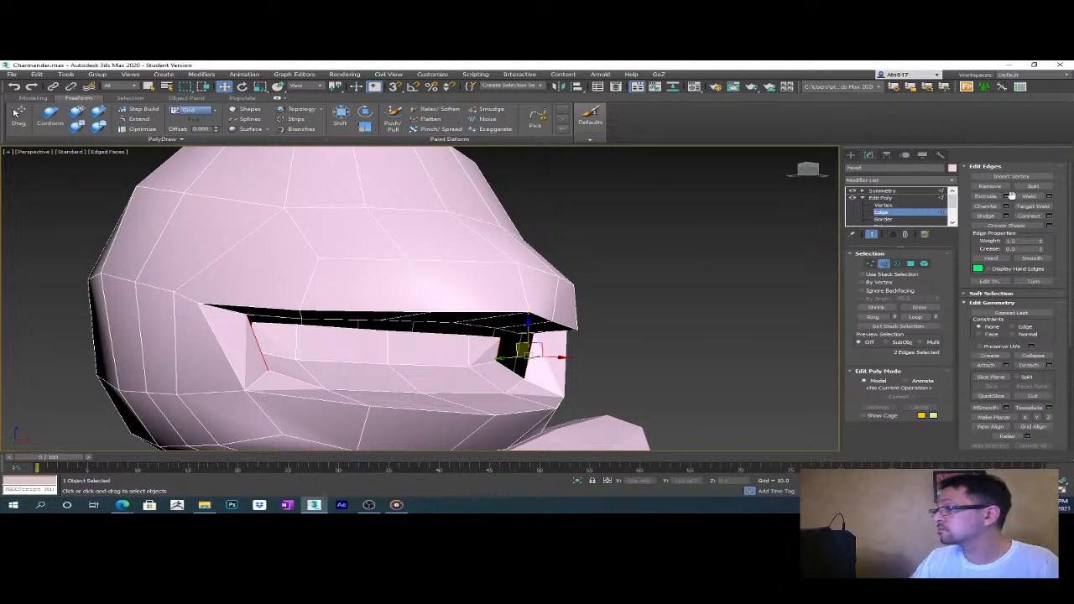
alt+middle_drag(681, 324, 598, 330)
- Raise the middle top edge of the mouth's back wall slightly toward the upper lip
click(413, 342)
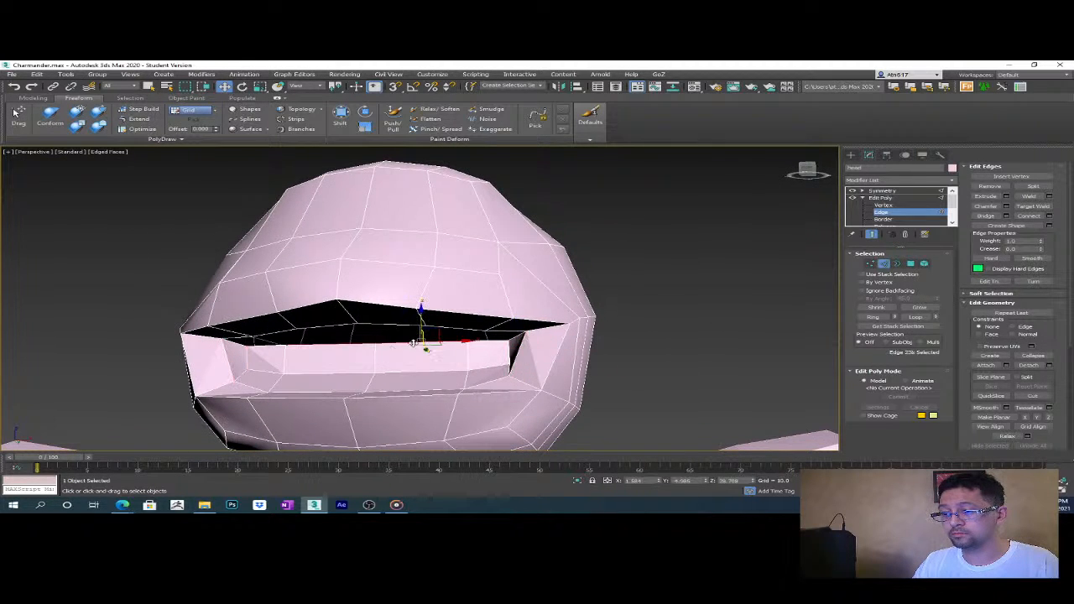
drag(419, 318, 423, 306)
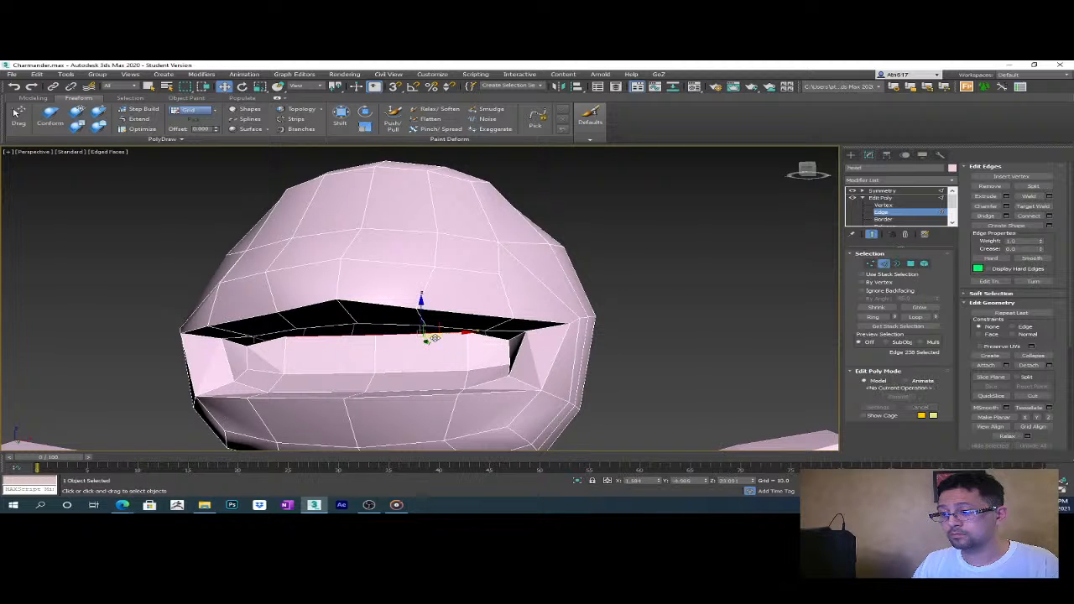
alt+middle_drag(423, 307, 418, 339)
key(1)
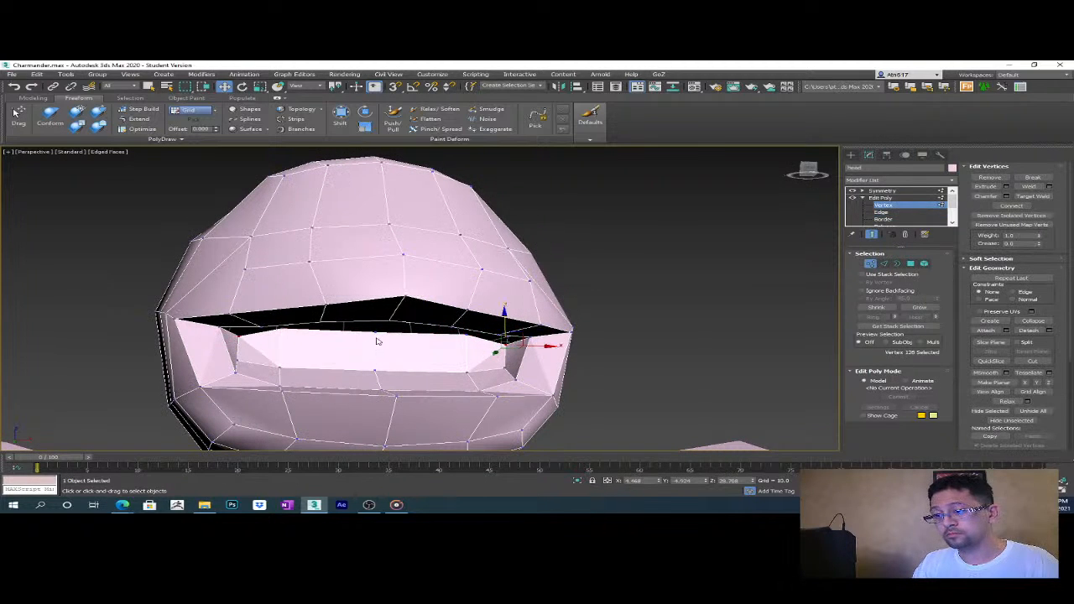
- Raise the middle vertex on the top edge of the mouth's back wall slightly
click(374, 310)
drag(375, 310, 376, 302)
mouse_move(508, 378)
alt+middle_down()
mouse_move(428, 386)
mouse_move(542, 393)
mouse_move(492, 386)
mouse_move(503, 393)
alt+middle_up()
- Move the upper inner vertex at the mouth corner back into the head by about 0.28 along Y
click(481, 380)
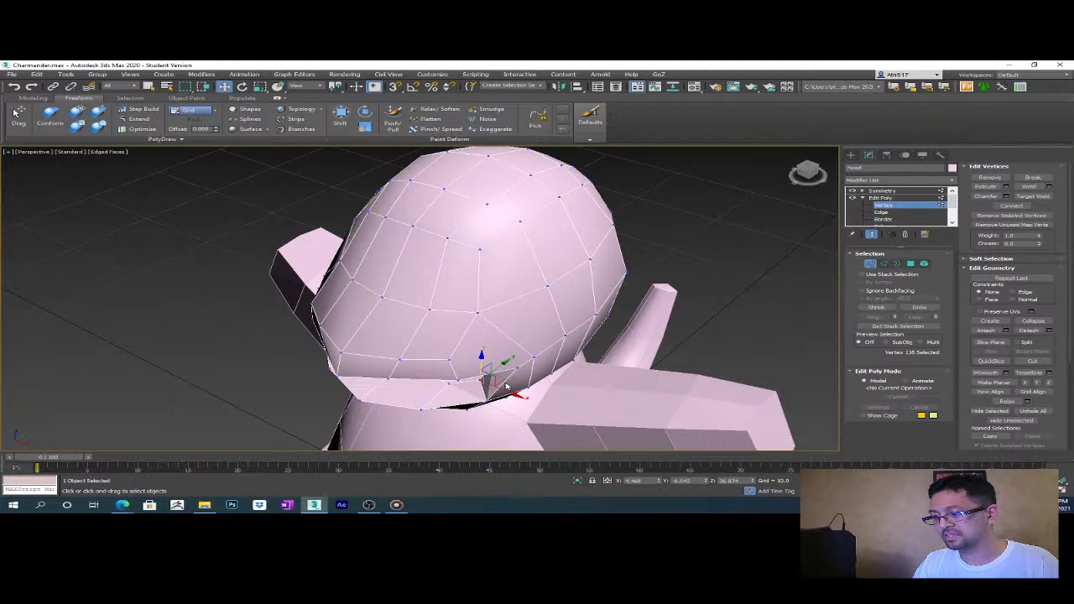
alt+middle_drag(505, 384, 568, 347)
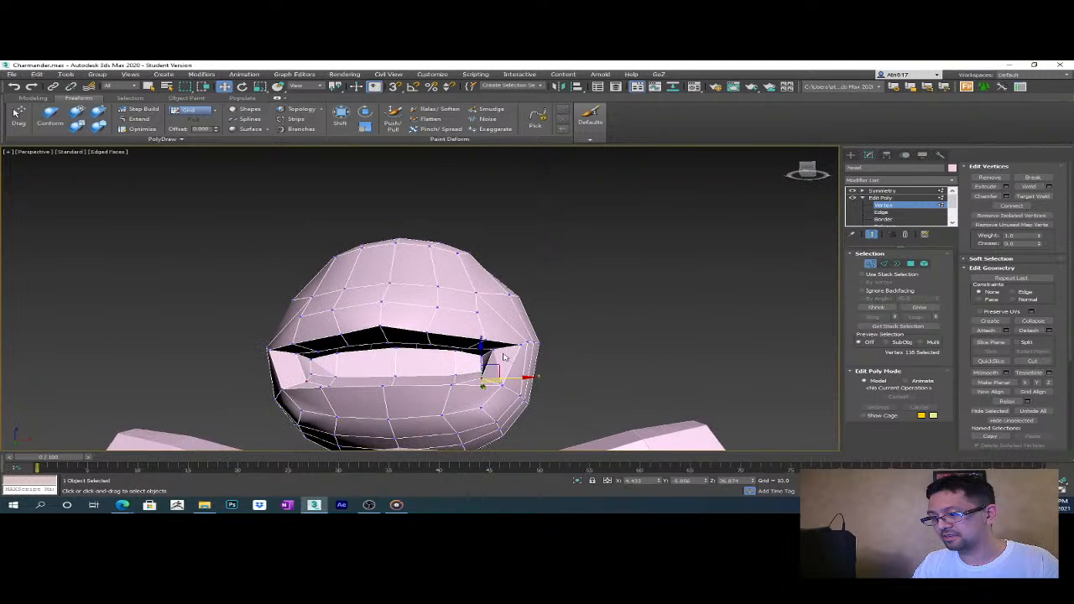
scroll(503, 357, up, 3)
drag(499, 351, 539, 347)
alt+middle_drag(538, 346, 618, 383)
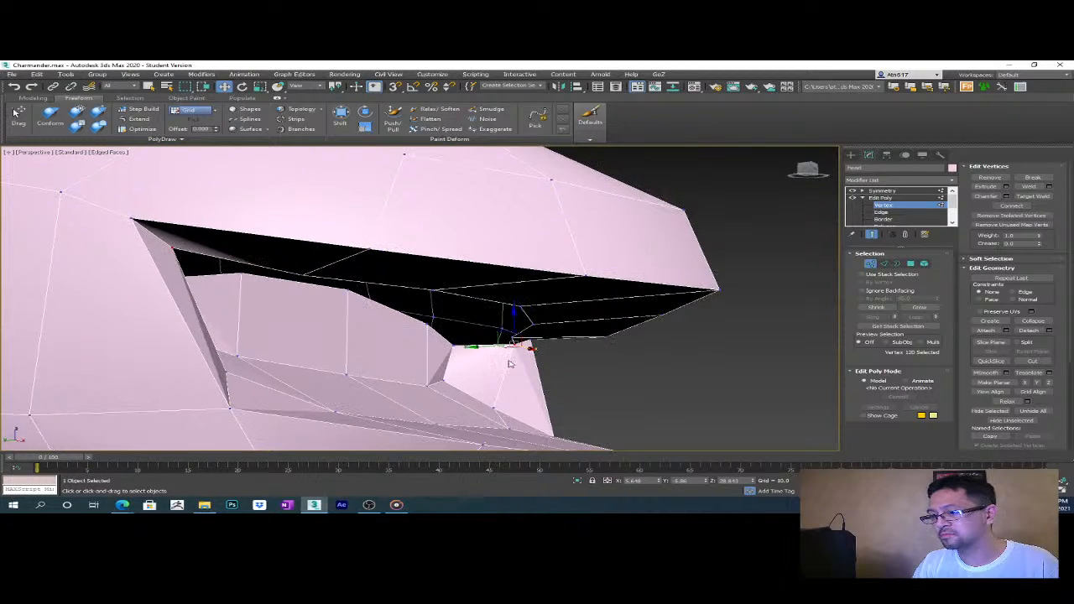
drag(480, 347, 474, 345)
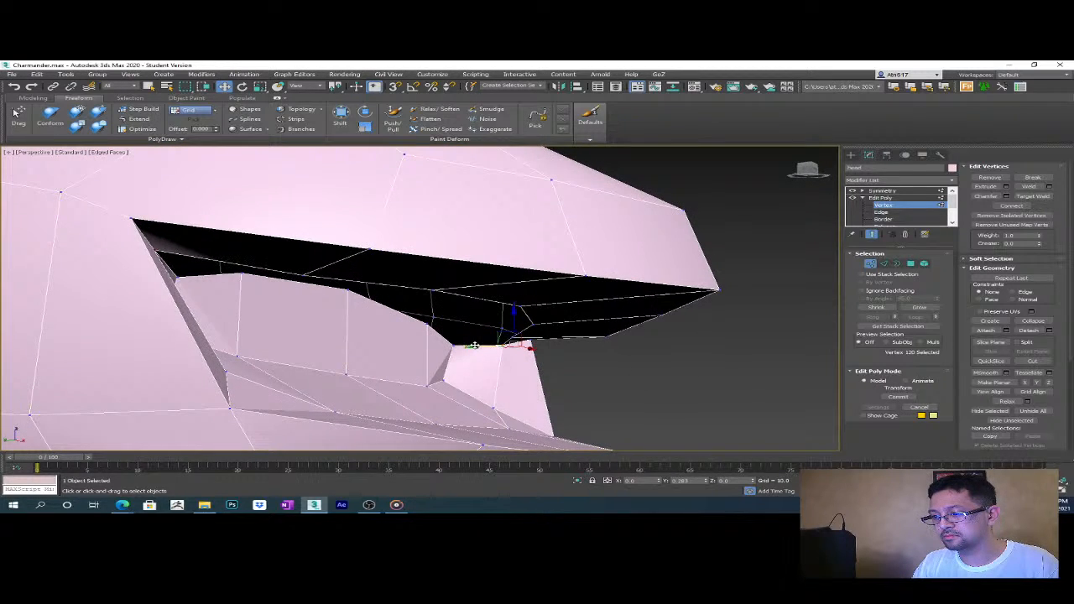
alt+middle_drag(474, 345, 434, 371)
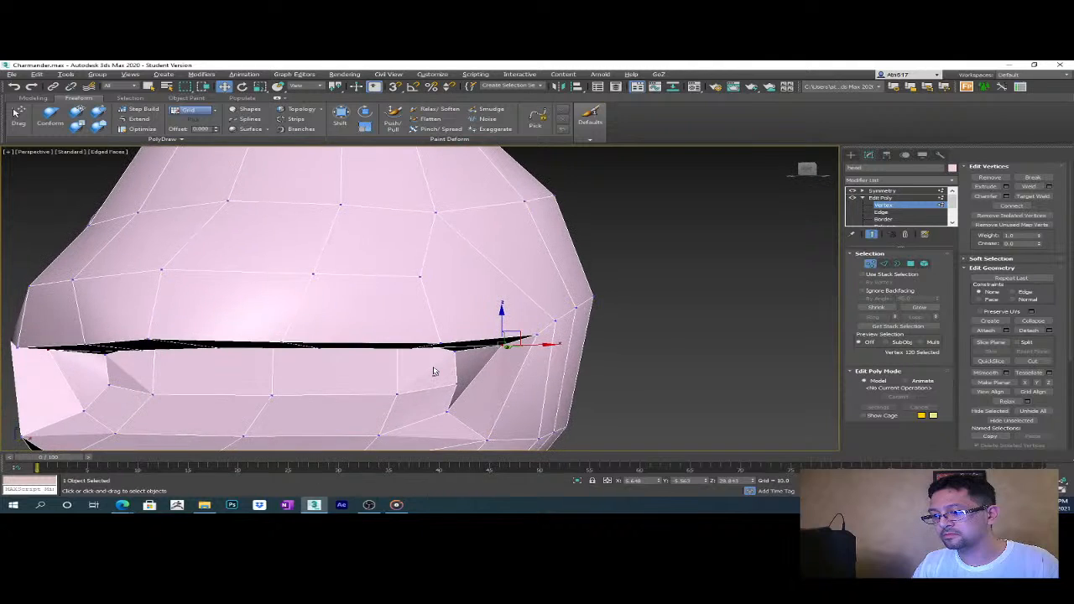
- Shift the back wall's outer corner vertex and the two vertices of the adjacent vertical edge slightly toward the middle of the mouth
click(457, 381)
drag(478, 383, 485, 383)
key(ctrl+z)
click(400, 391)
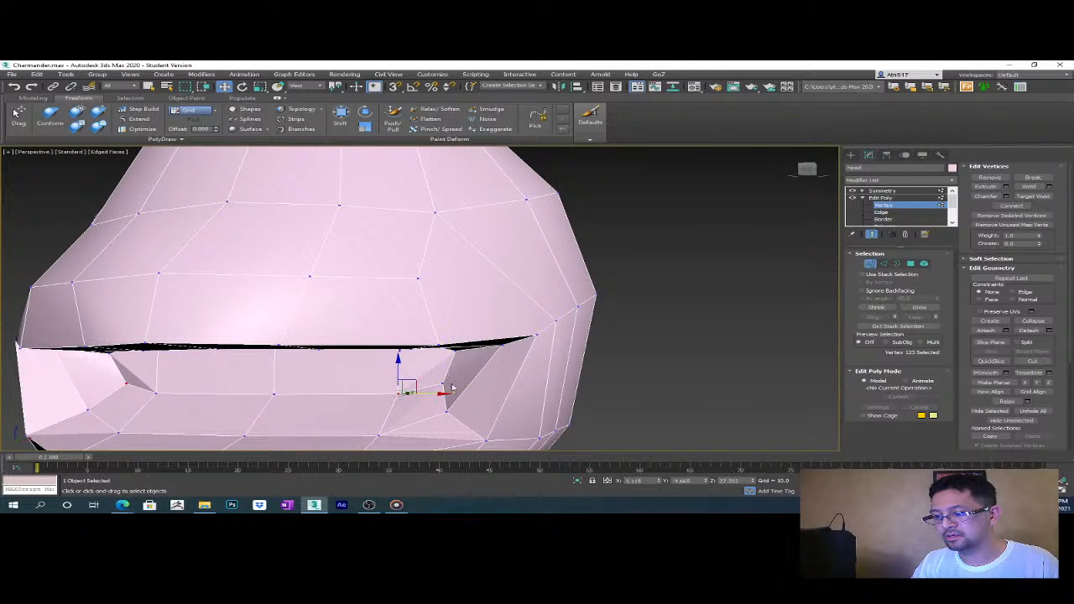
alt+click(403, 392)
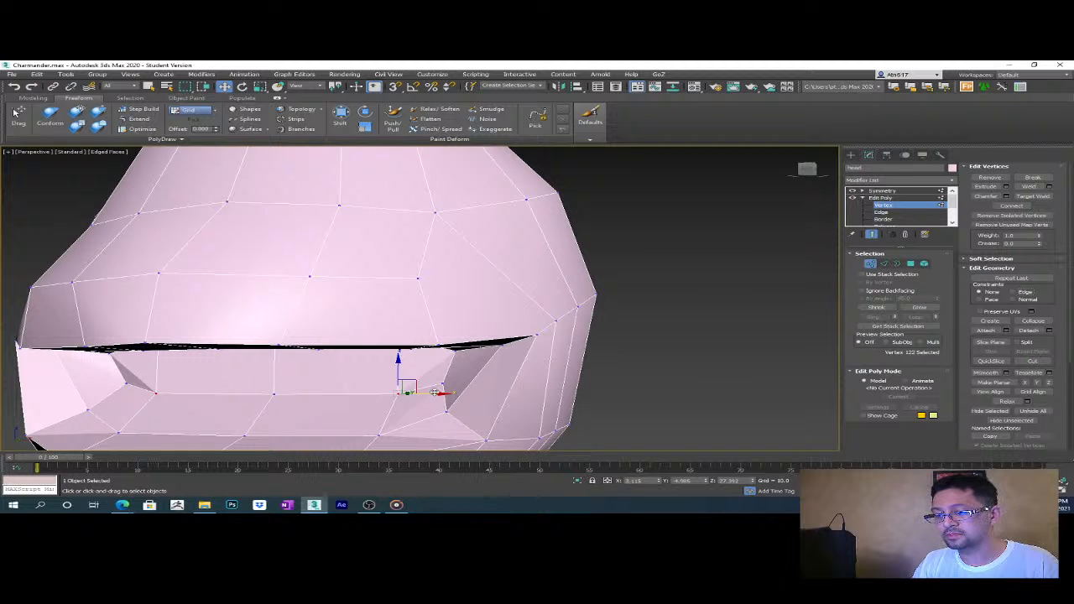
alt+middle_drag(417, 360, 410, 349)
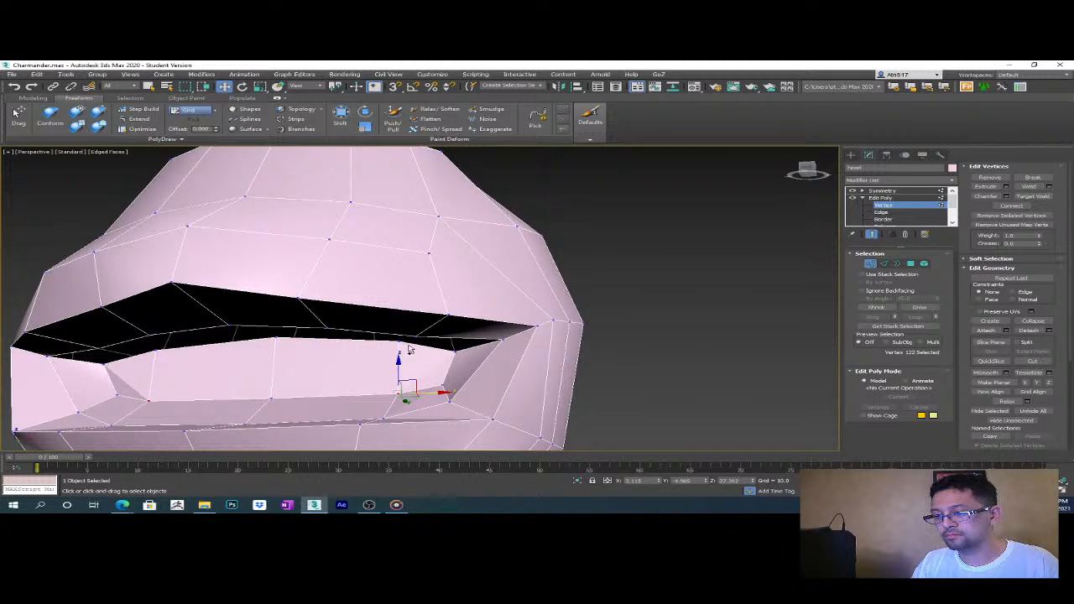
click(407, 361)
drag(432, 369, 426, 367)
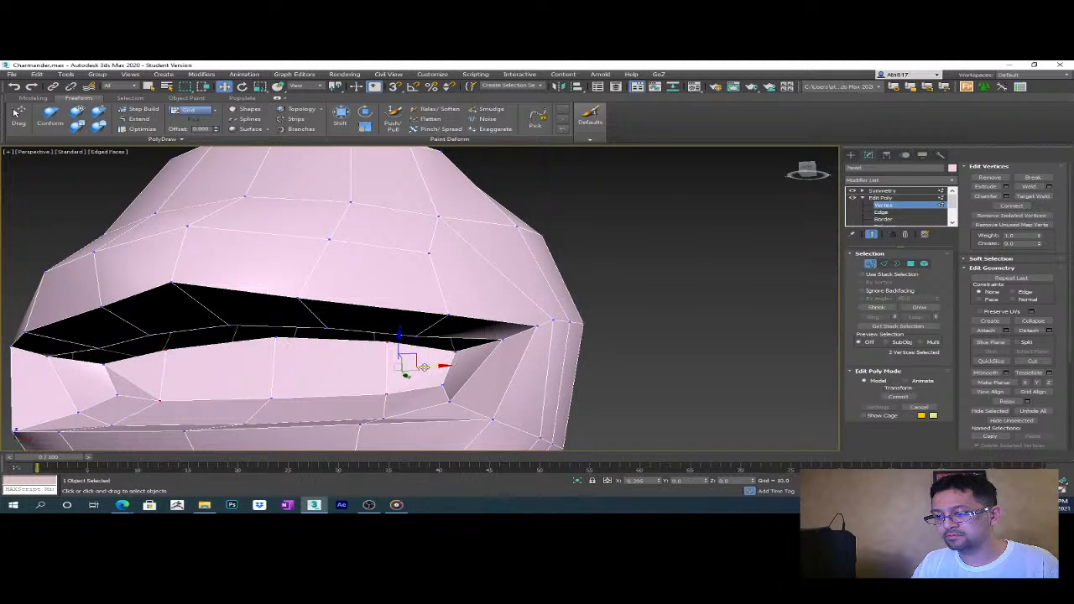
scroll(412, 364, down, 2)
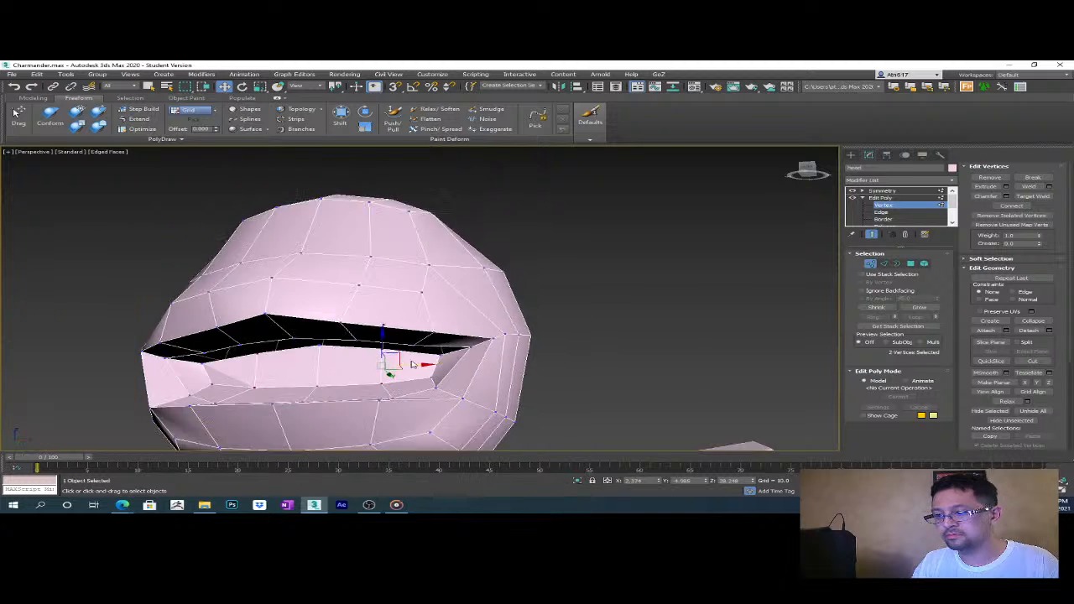
- Return to the head's Symmetry modifier and examine the whole model's proportions from the front and side
scroll(412, 364, down, 3)
click(552, 346)
alt+middle_drag(552, 345, 629, 299)
scroll(662, 350, down, 5)
click(914, 195)
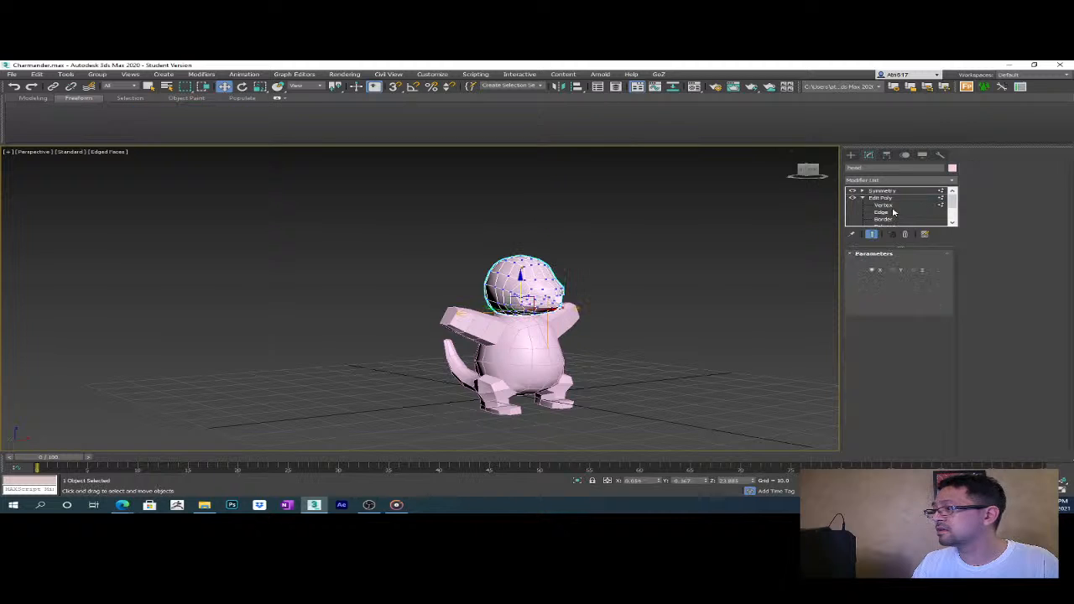
scroll(599, 332, up, 4)
scroll(604, 336, down, 3)
scroll(621, 345, up, 2)
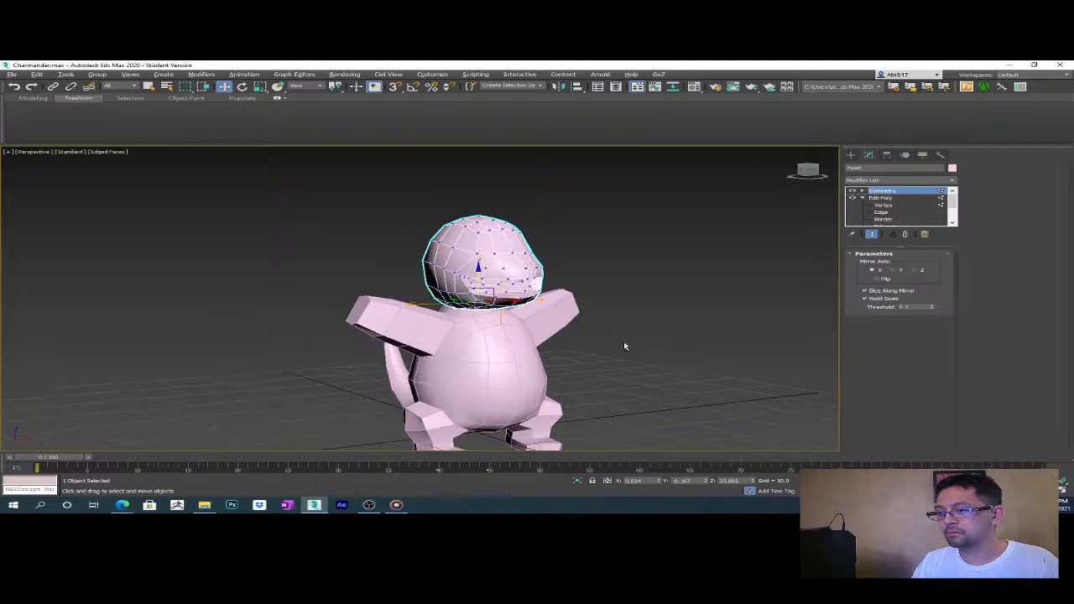
alt+middle_drag(625, 347, 620, 353)
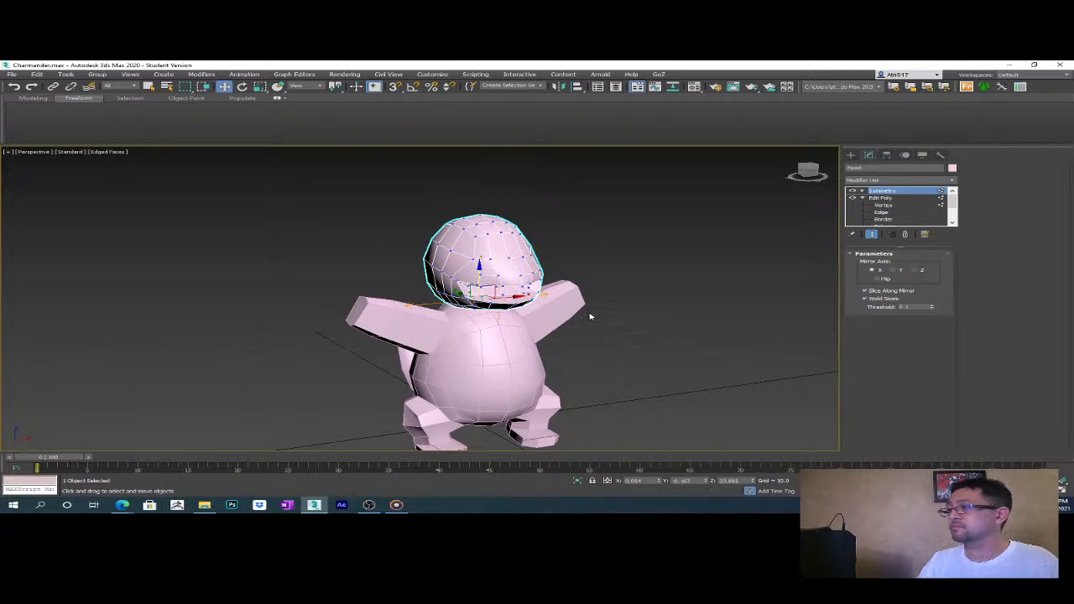
scroll(660, 298, up, 3)
alt+middle_drag(620, 318, 597, 321)
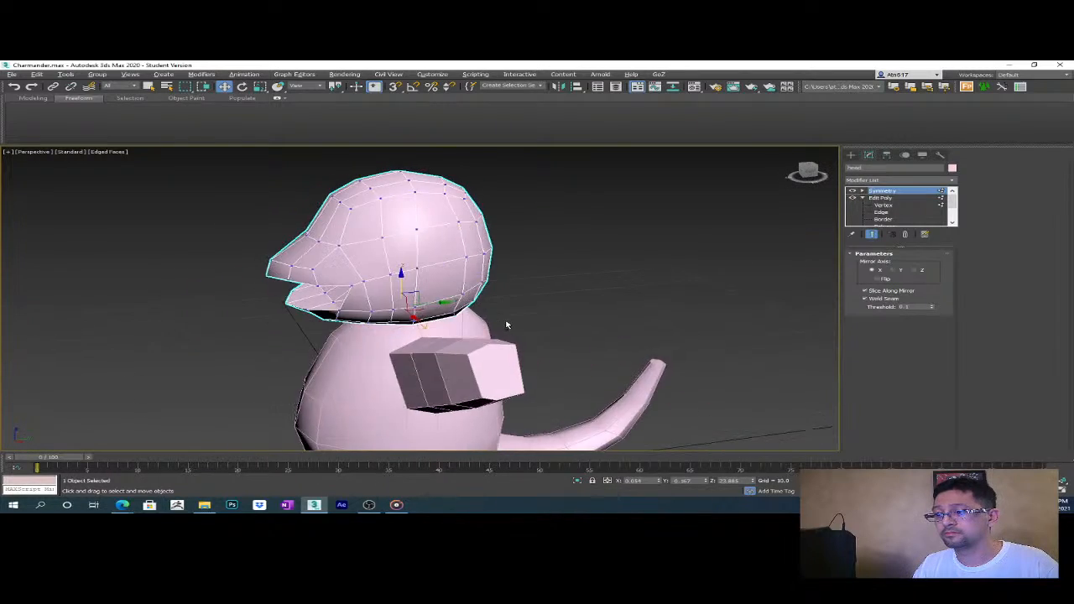
scroll(597, 321, down, 2)
alt+middle_drag(447, 361, 496, 352)
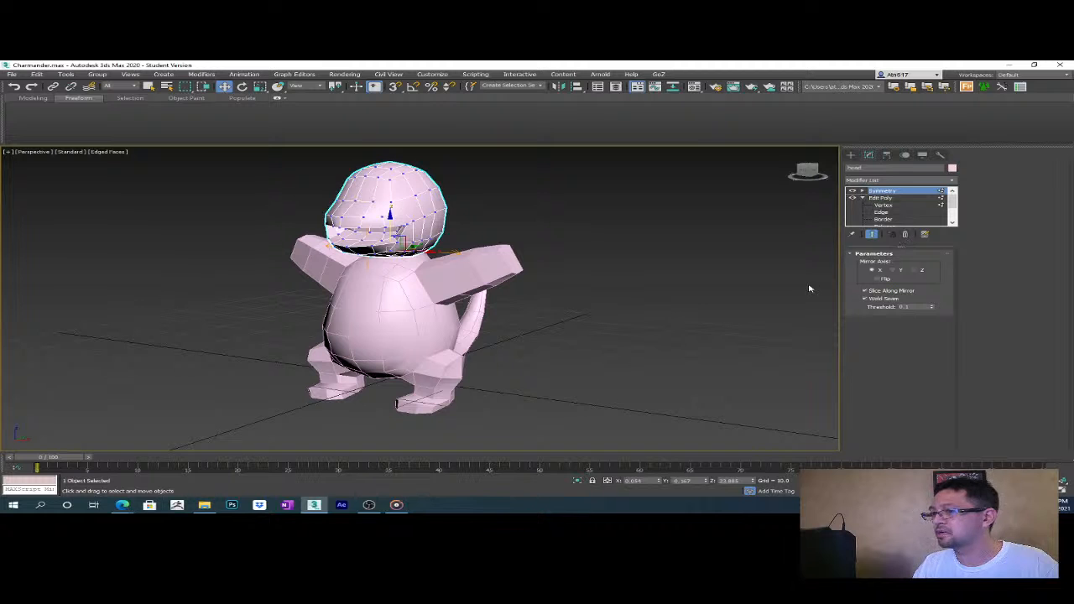
scroll(529, 277, up, 5)
middle_drag(528, 277, 650, 299)
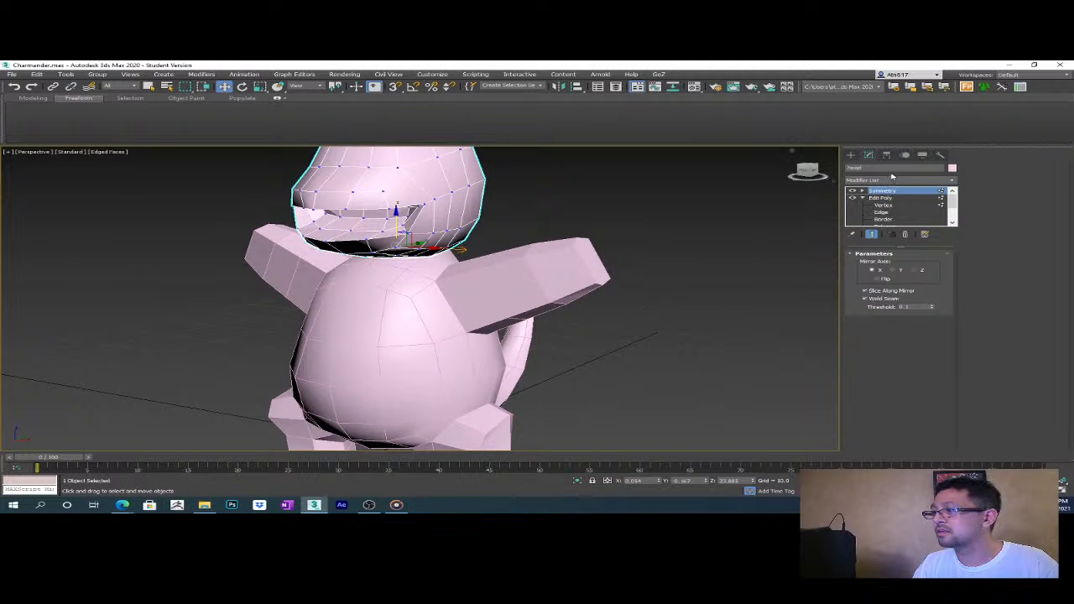
- Select the body and inspect the full character from the front and side with the edge display hidden
click(850, 155)
click(456, 312)
alt+middle_drag(456, 312, 587, 367)
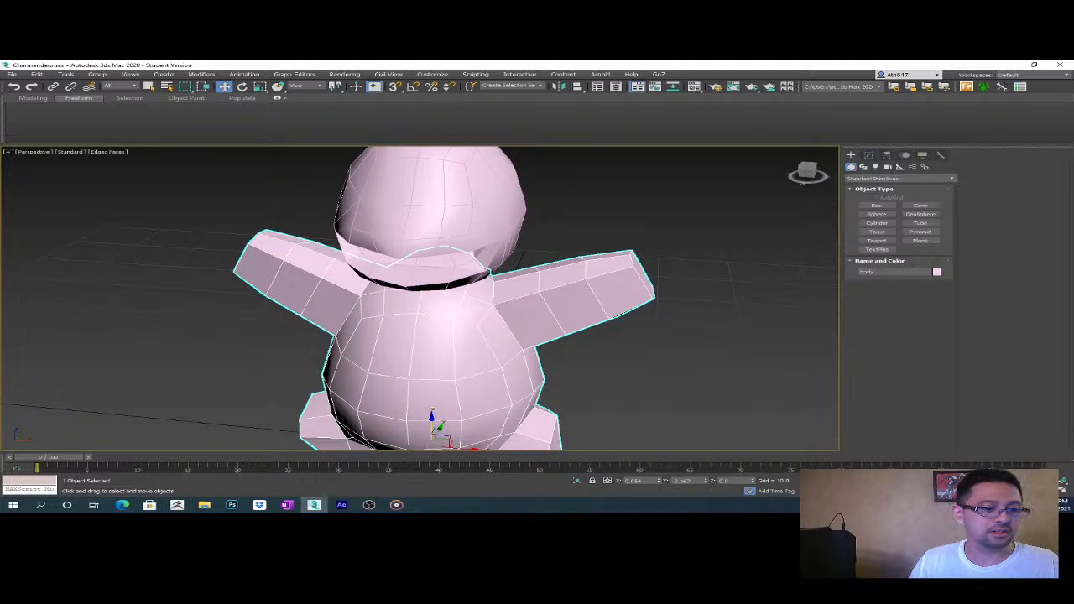
click(123, 504)
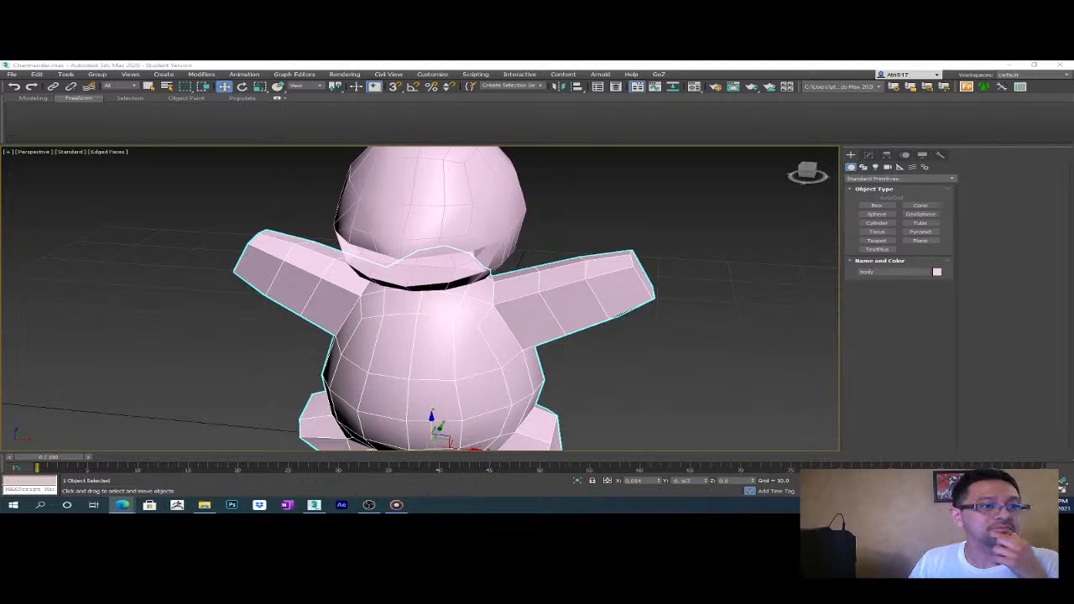
alt+middle_drag(640, 354, 600, 398)
scroll(603, 344, down, 3)
key(F3)
key(F3)
key(F4)
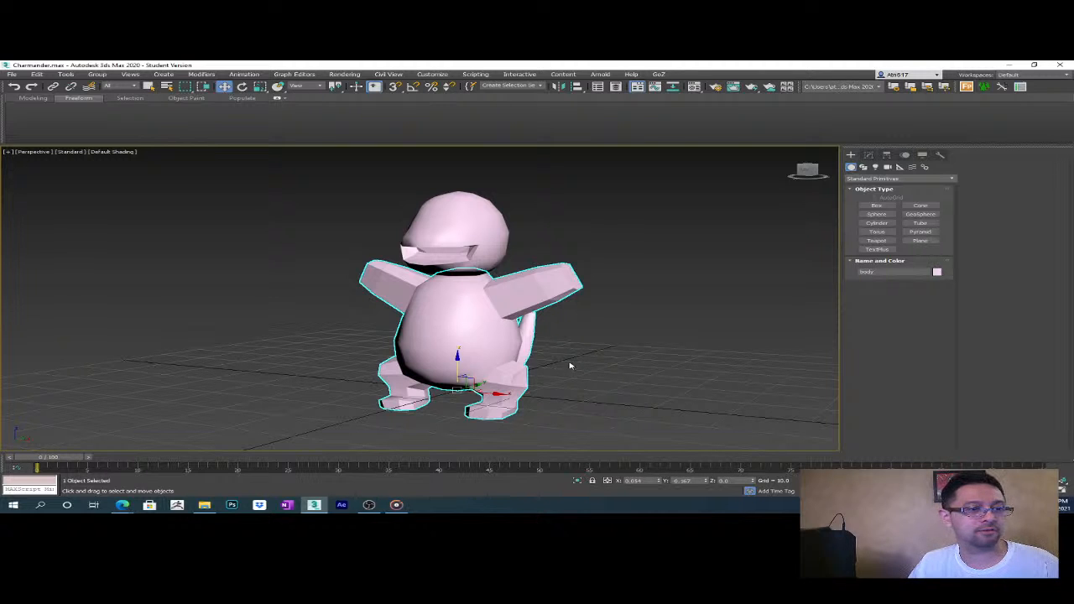
alt+middle_drag(574, 357, 487, 307)
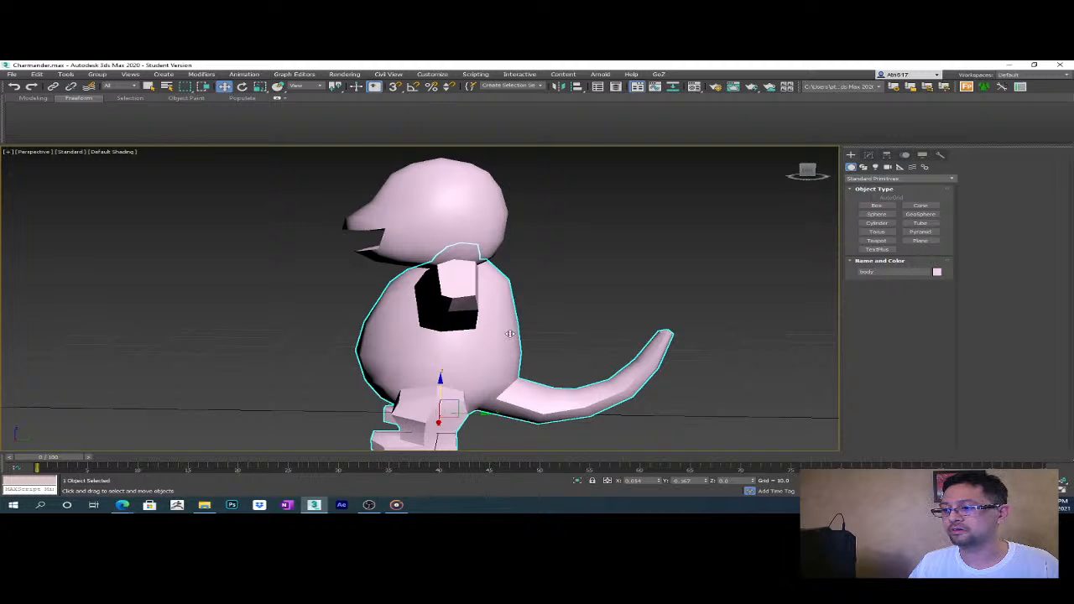
- Open the body's Edit Poly modifier for vertex editing and turn the edged-faces display back on
click(870, 154)
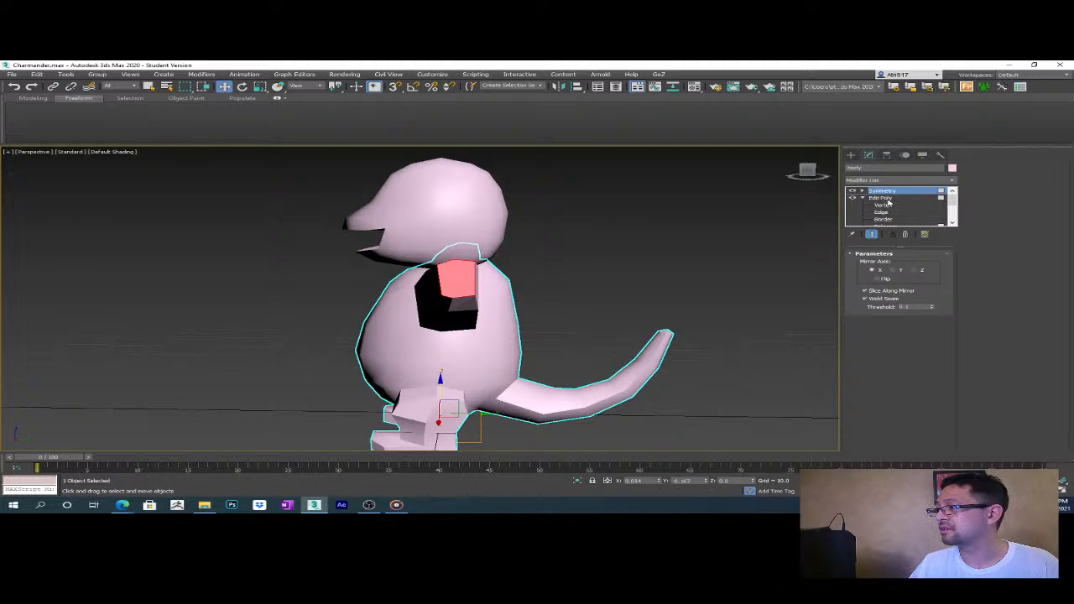
click(885, 204)
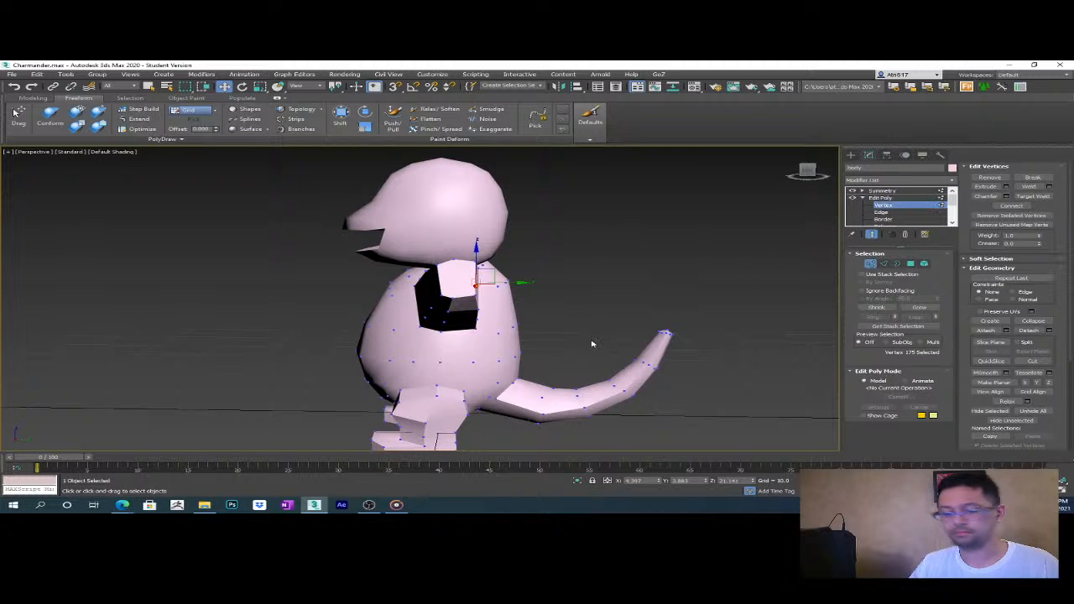
key(F4)
mouse_move(566, 355)
alt+middle_down()
mouse_move(674, 314)
mouse_move(587, 312)
mouse_move(641, 355)
mouse_move(598, 342)
mouse_move(705, 323)
mouse_move(808, 276)
alt+middle_up()
scroll(598, 342, up, 2)
scroll(598, 342, up, 2)
scroll(598, 342, down, 5)
middle_drag(683, 297, 572, 314)
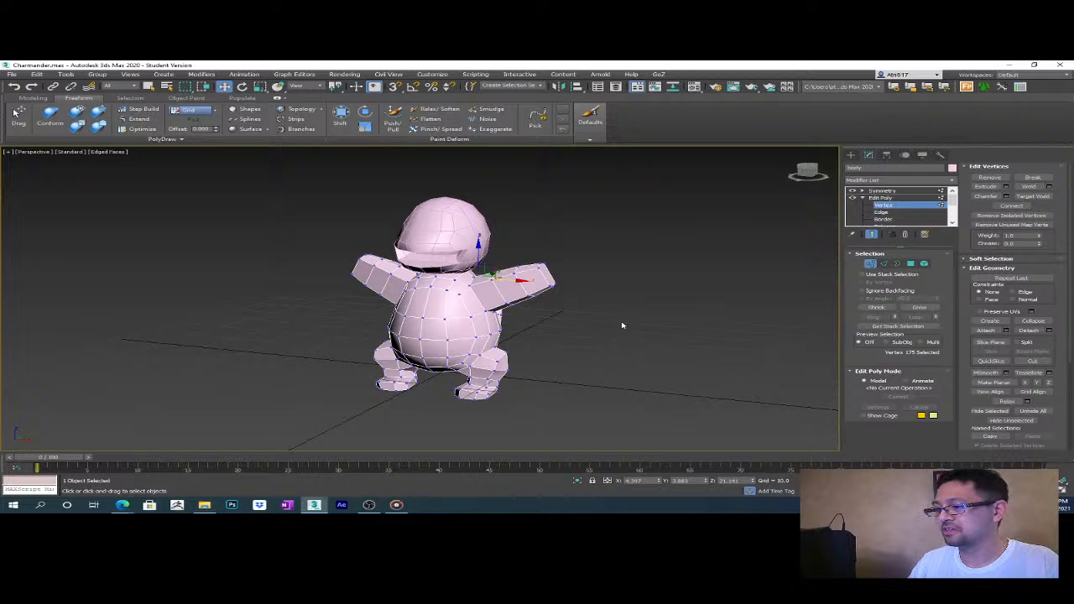
- Select the ring of edges running around the arm and upper torso and connect them with a new edge loop
click(884, 263)
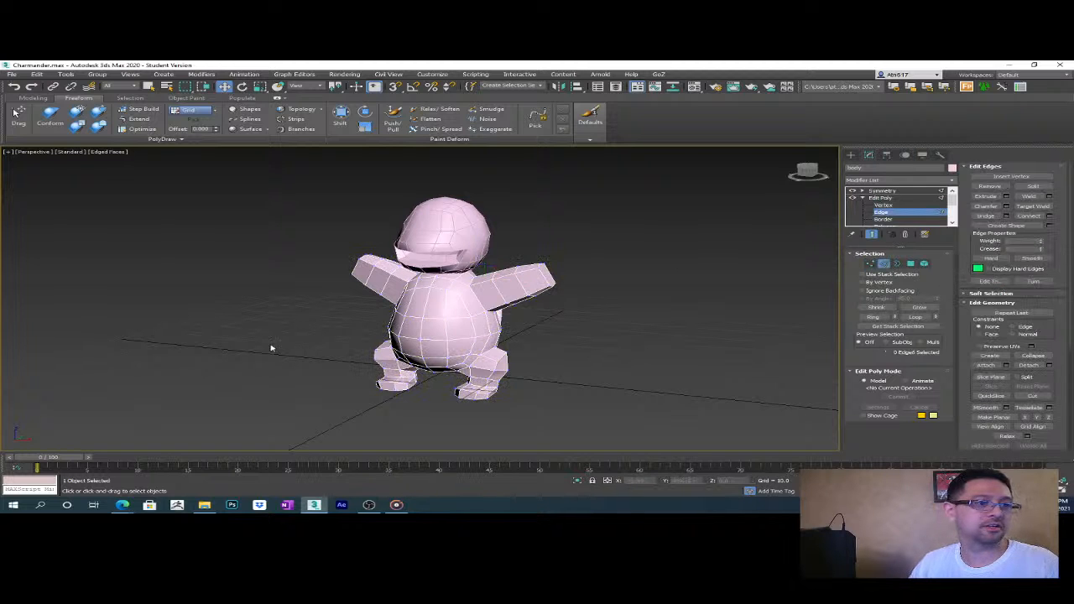
alt+middle_drag(665, 276, 404, 323)
scroll(494, 313, up, 3)
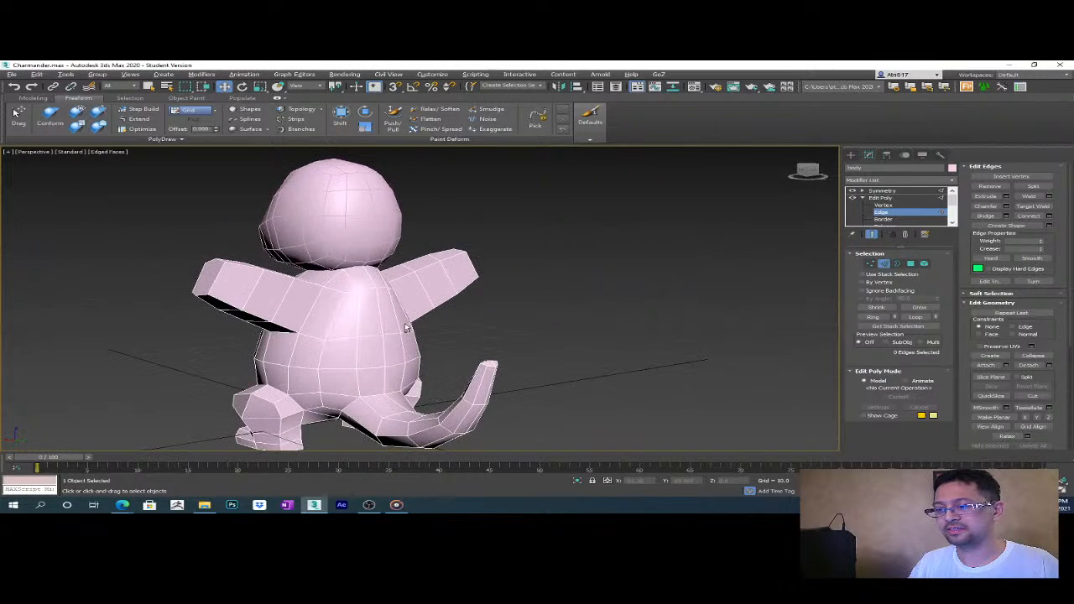
double_click(359, 317)
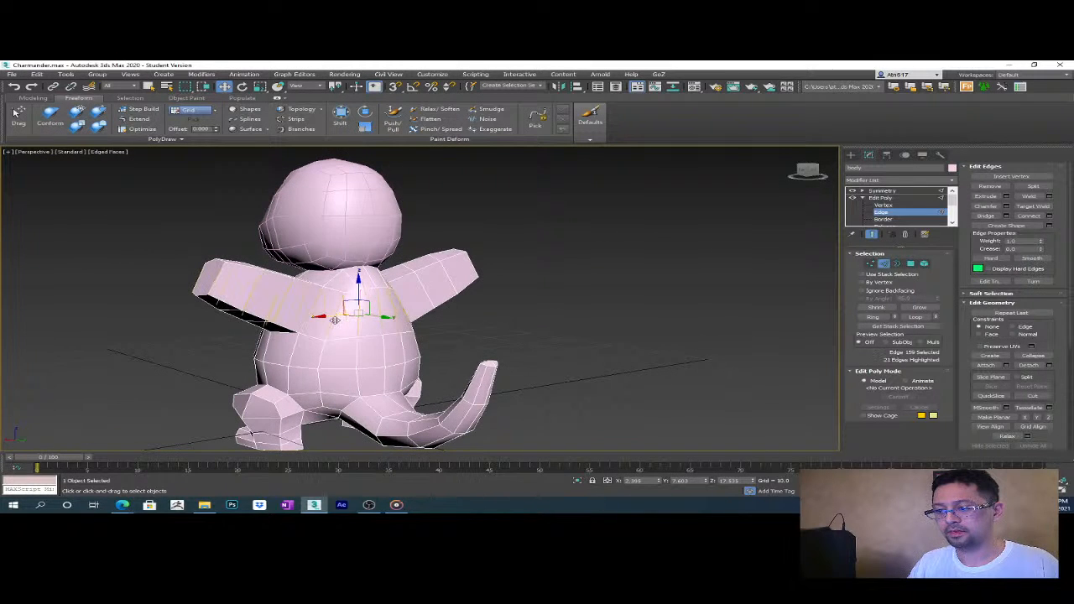
double_click(334, 319)
click(1013, 327)
click(998, 326)
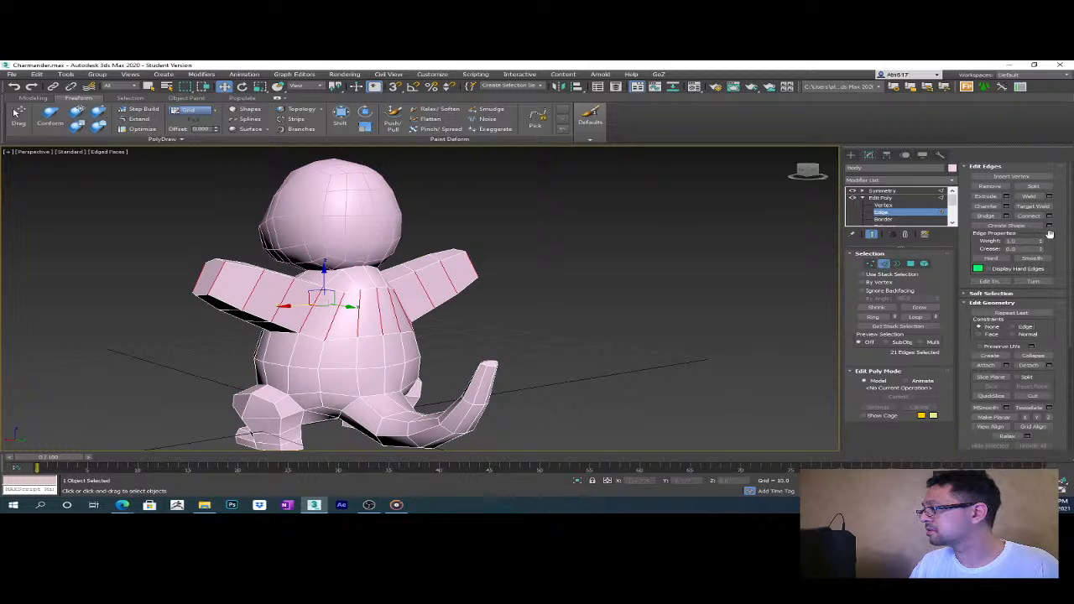
alt+middle_drag(411, 293, 422, 313)
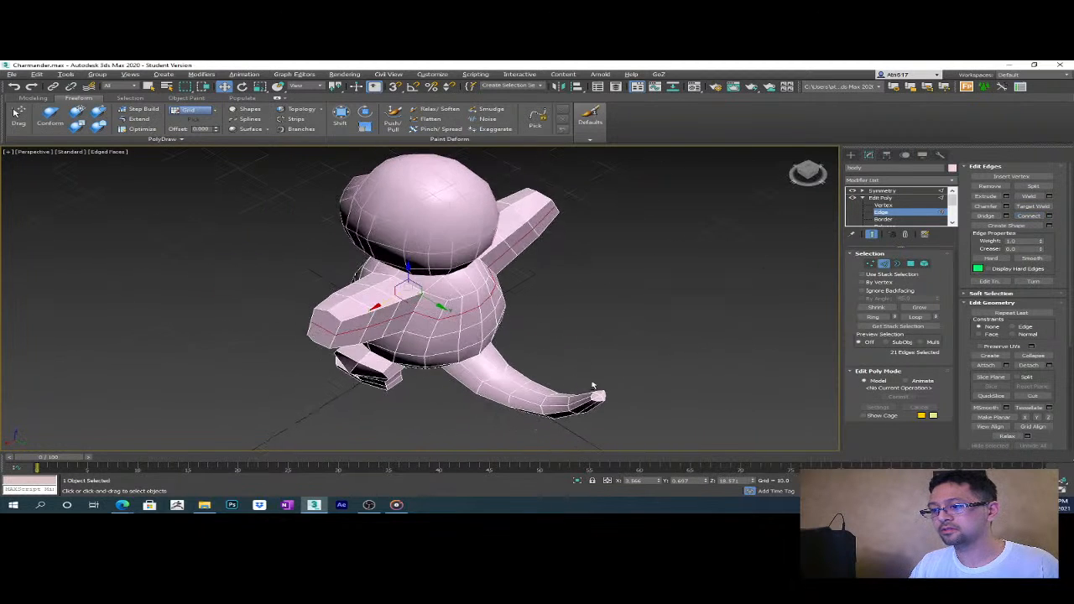
- Select the new loop's edges around the arm, convert them to vertices and scale them to about 117% along Y
click(382, 323)
alt+middle_drag(352, 331, 457, 326)
ctrl+click(340, 333)
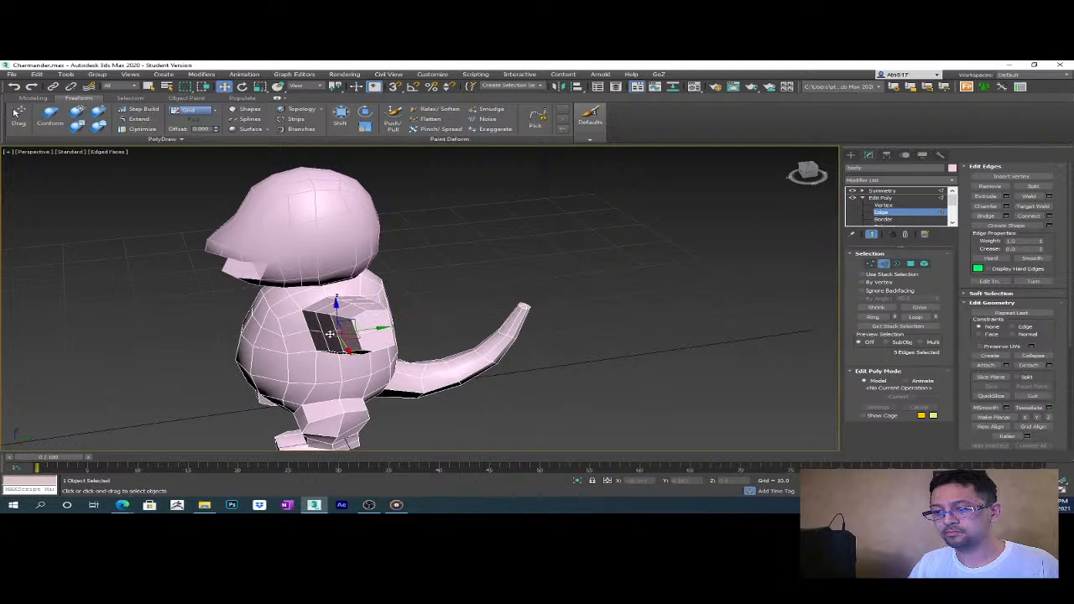
alt+middle_drag(319, 334, 503, 351)
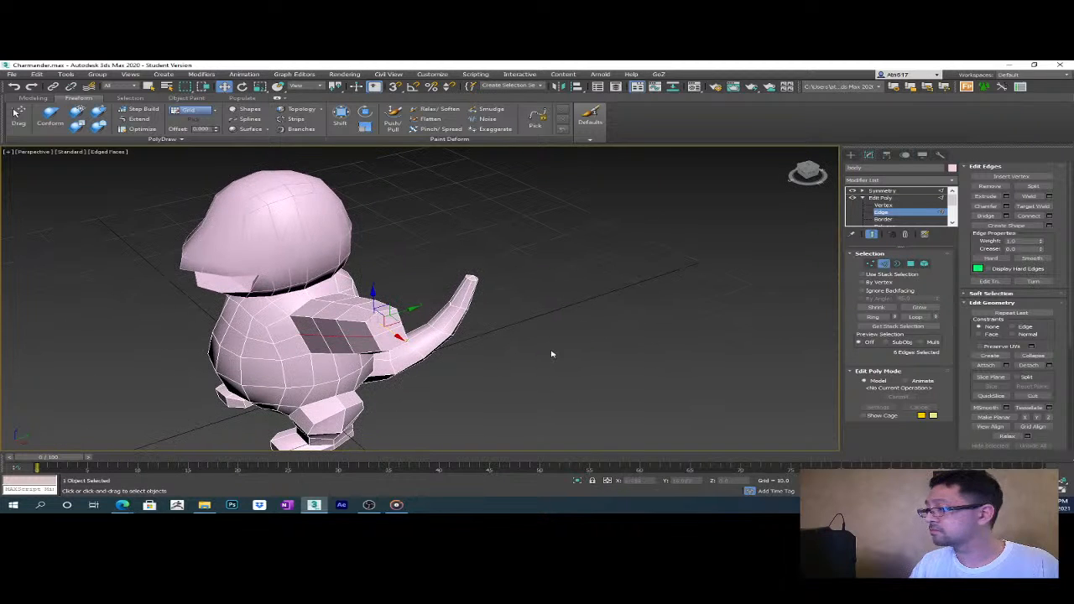
click(870, 264)
alt+middle_drag(762, 288, 864, 293)
key(r)
drag(375, 262, 375, 248)
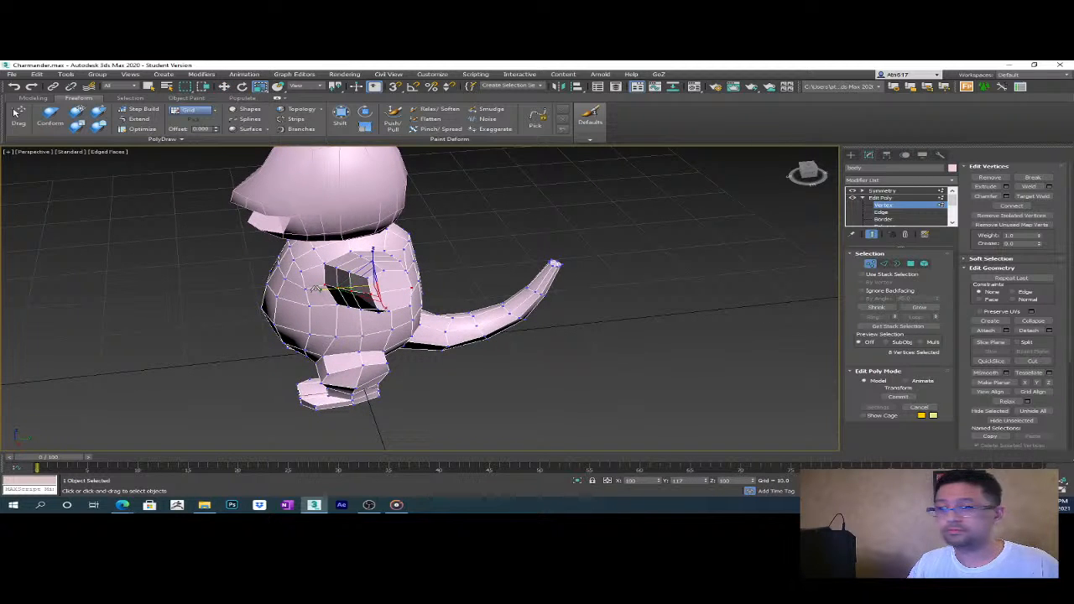
- Select four vertices along the arm's underside and move them slightly toward the character's back along Y
alt+middle_drag(315, 289, 366, 332)
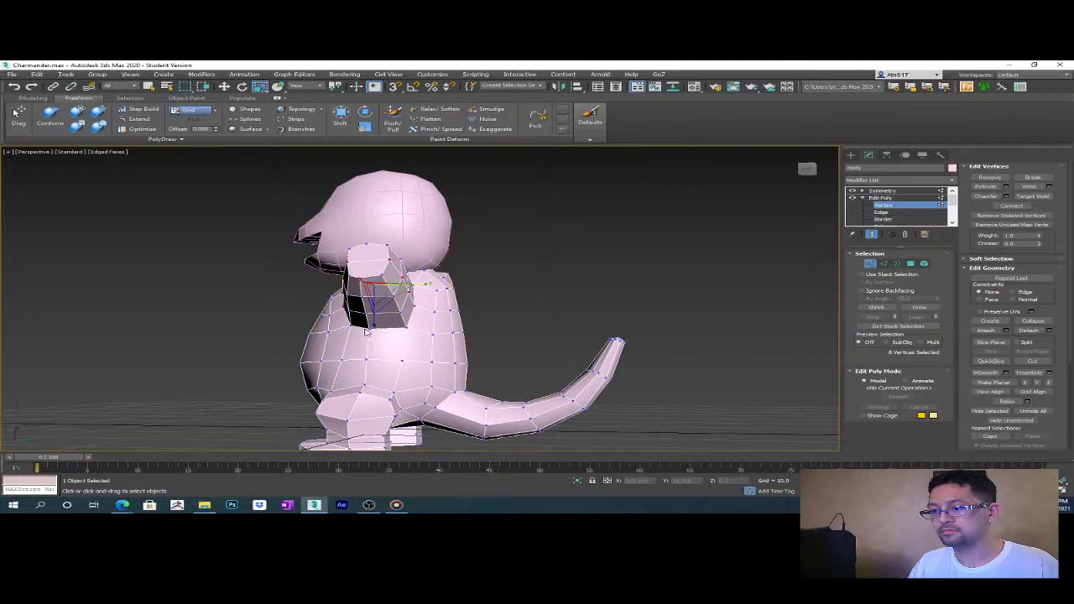
click(370, 329)
ctrl+click(360, 307)
ctrl+click(359, 301)
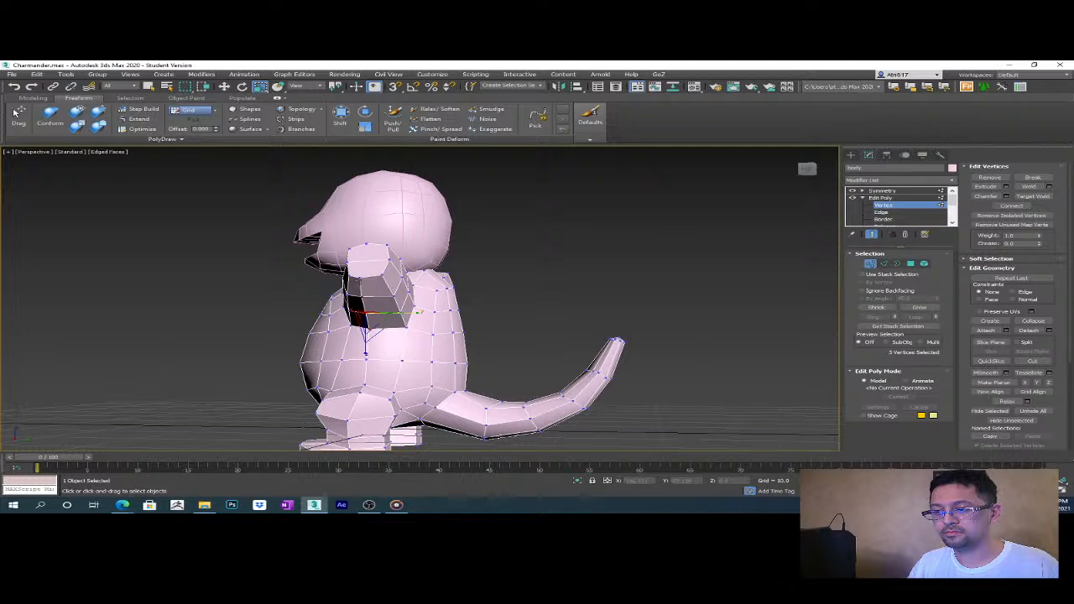
alt+middle_drag(361, 286, 392, 317)
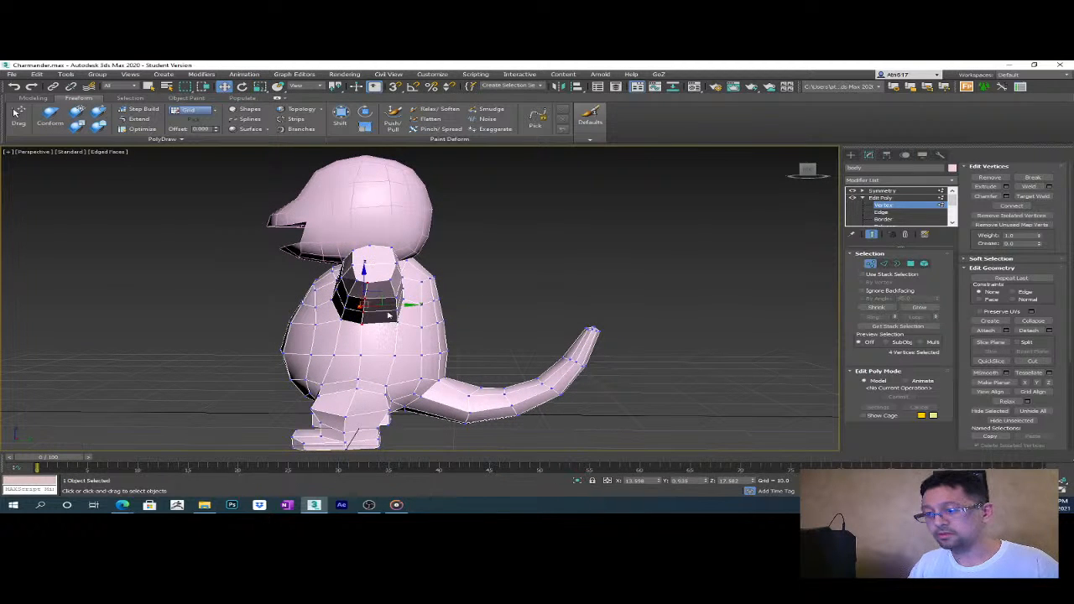
drag(387, 303, 395, 305)
alt+middle_drag(395, 306, 596, 296)
middle_drag(448, 318, 499, 322)
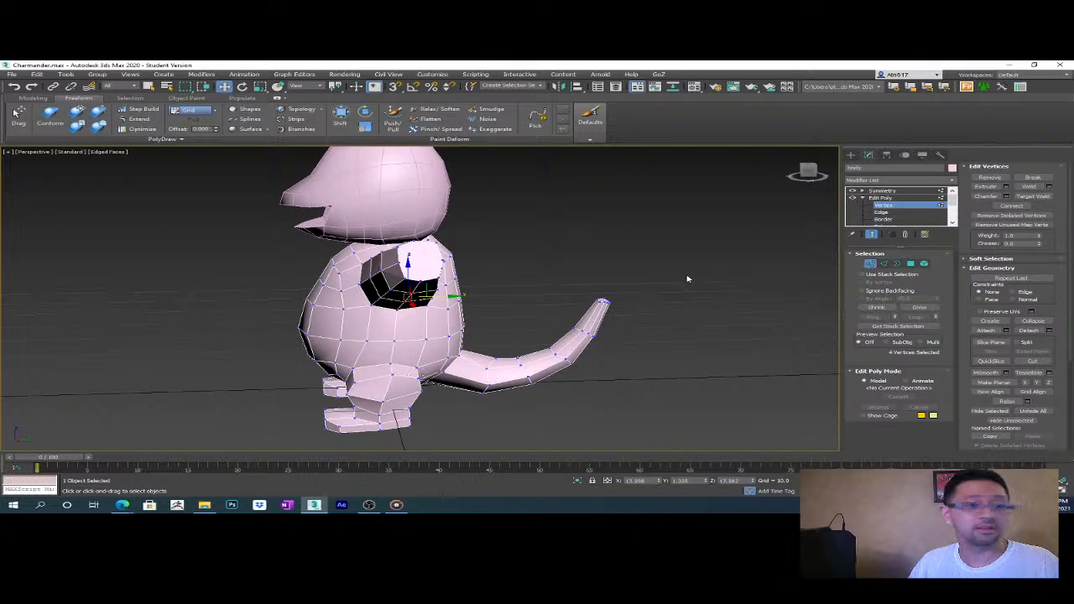
- Switch the body to edge editing and select two opposite-facing edges on the rim of the arm's open end
scroll(450, 307, up, 3)
alt+middle_drag(450, 307, 473, 239)
click(461, 252)
alt+middle_drag(510, 270, 470, 349)
key(2)
click(509, 285)
scroll(525, 278, up, 3)
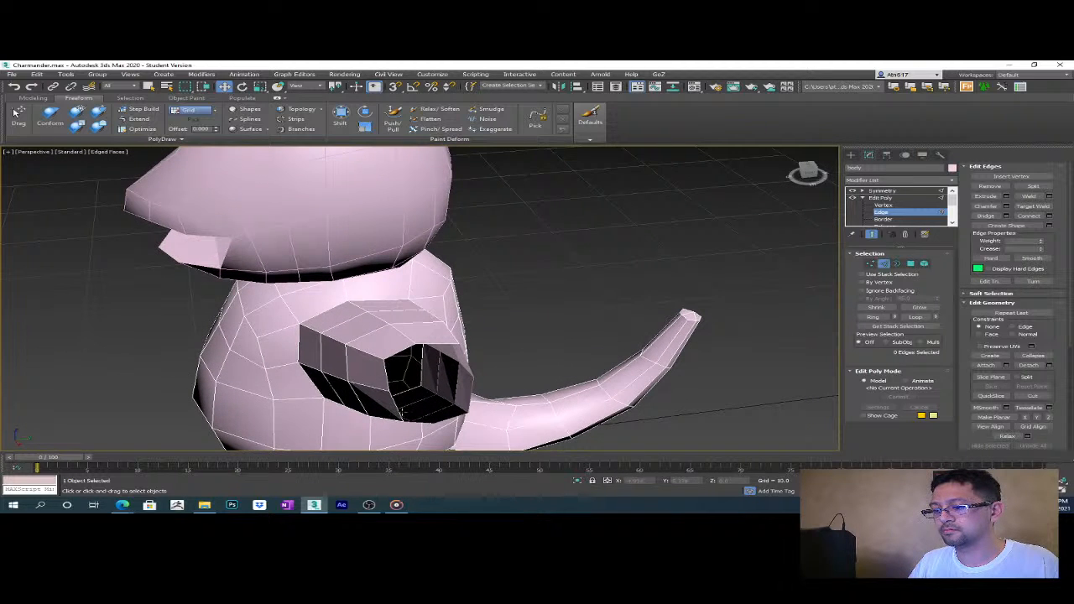
click(391, 386)
ctrl+click(451, 369)
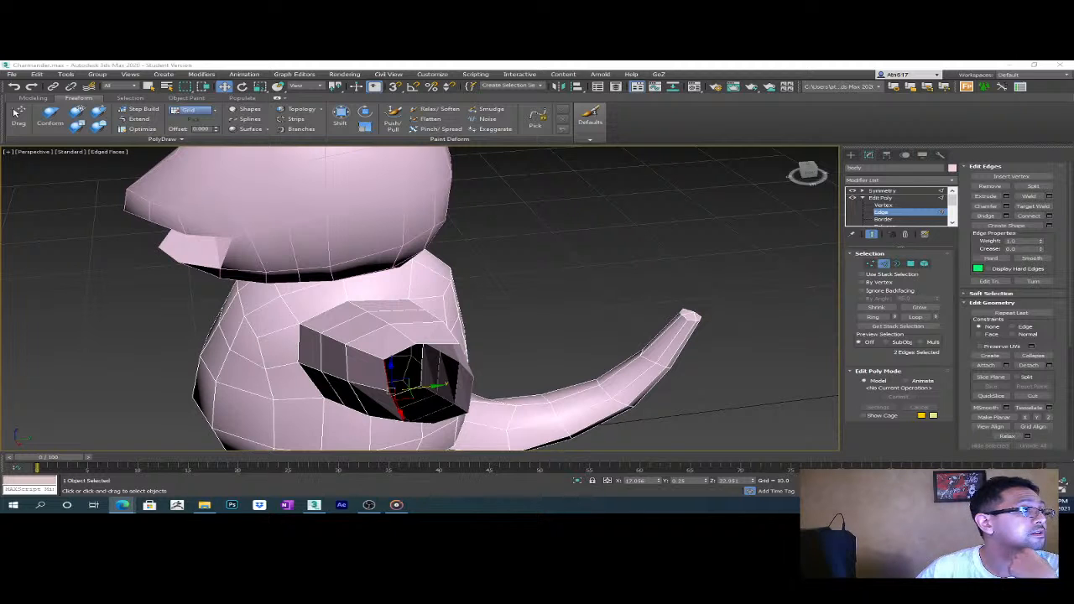
key(super+Tab)
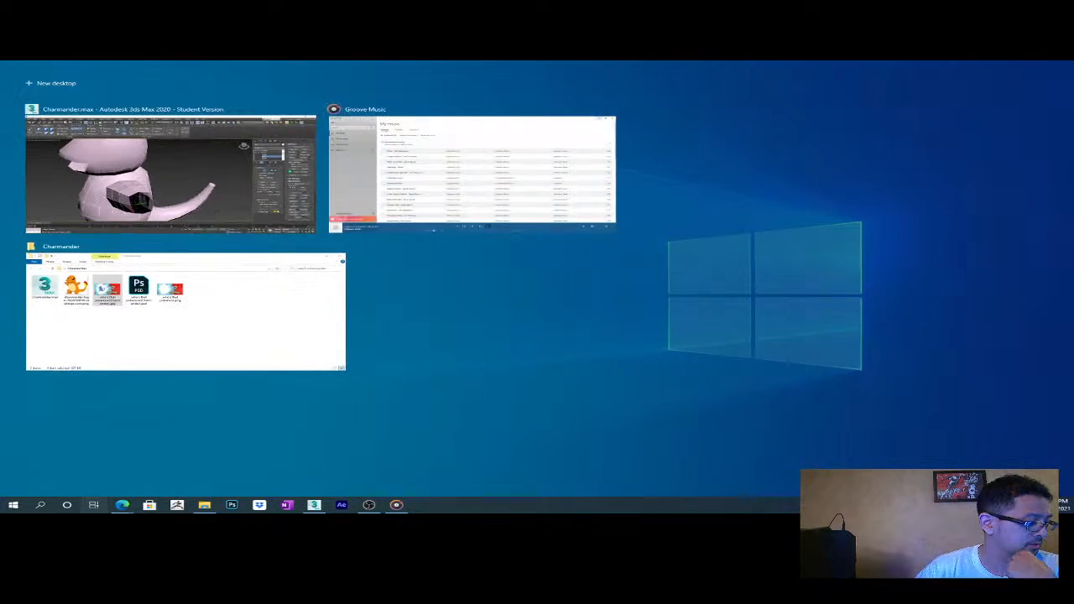
key(Escape)
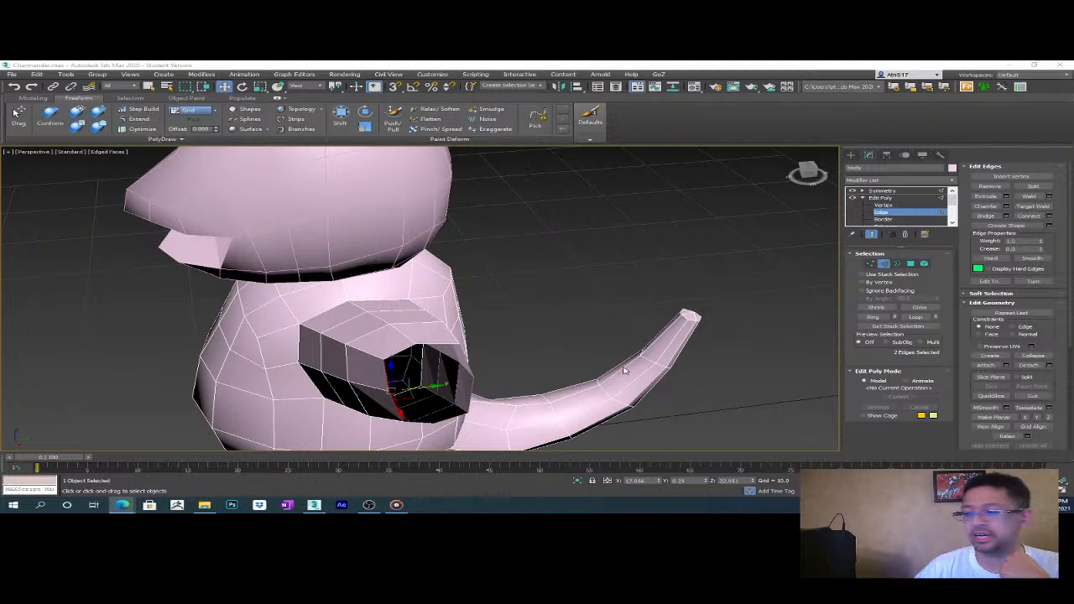
alt+middle_drag(558, 338, 556, 302)
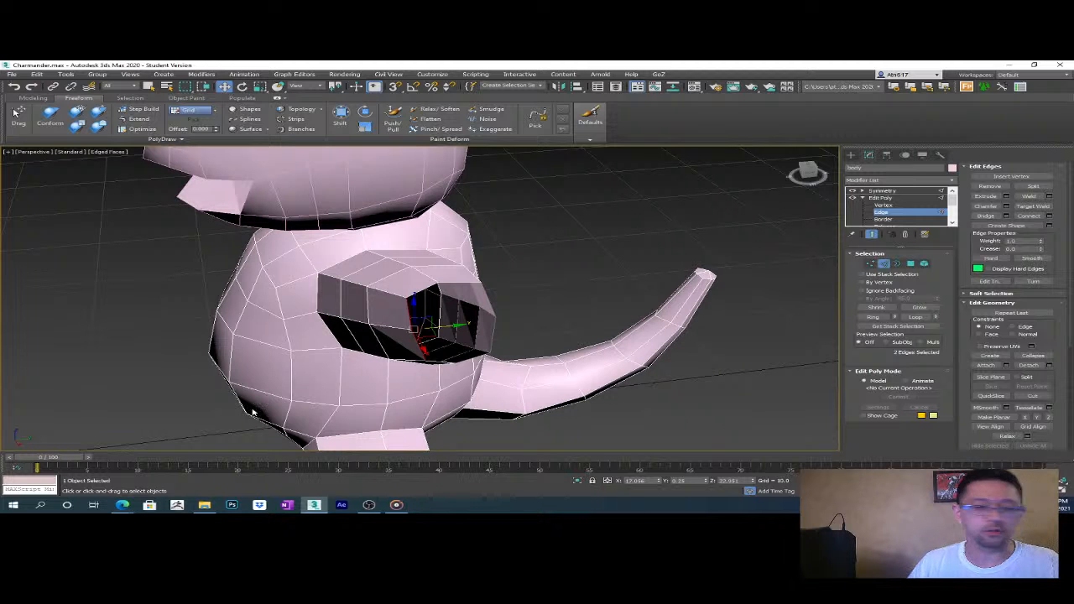
alt+middle_drag(630, 289, 587, 279)
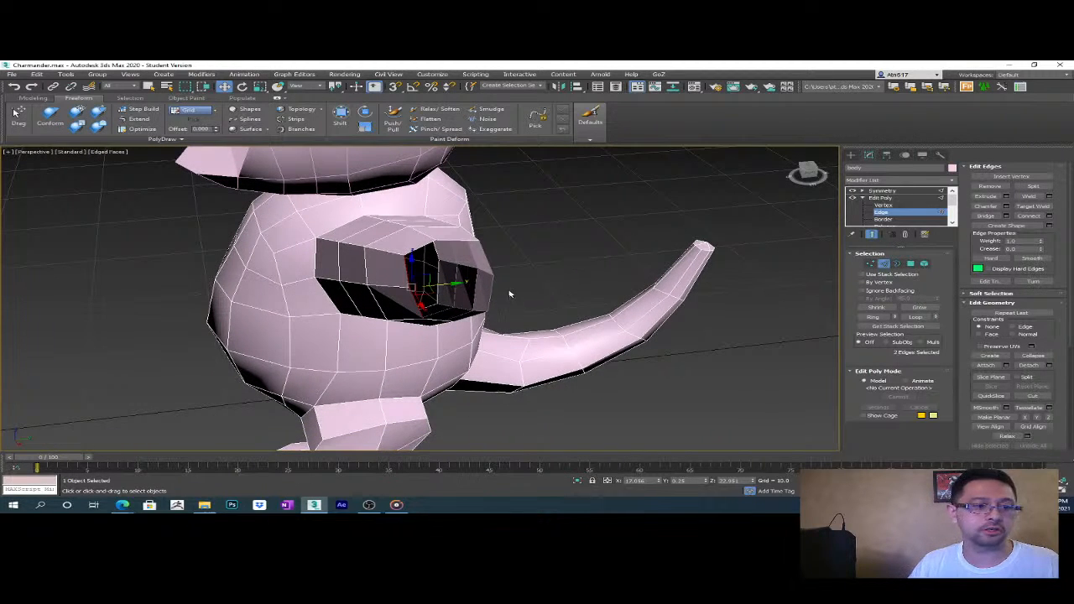
alt+middle_drag(482, 300, 555, 333)
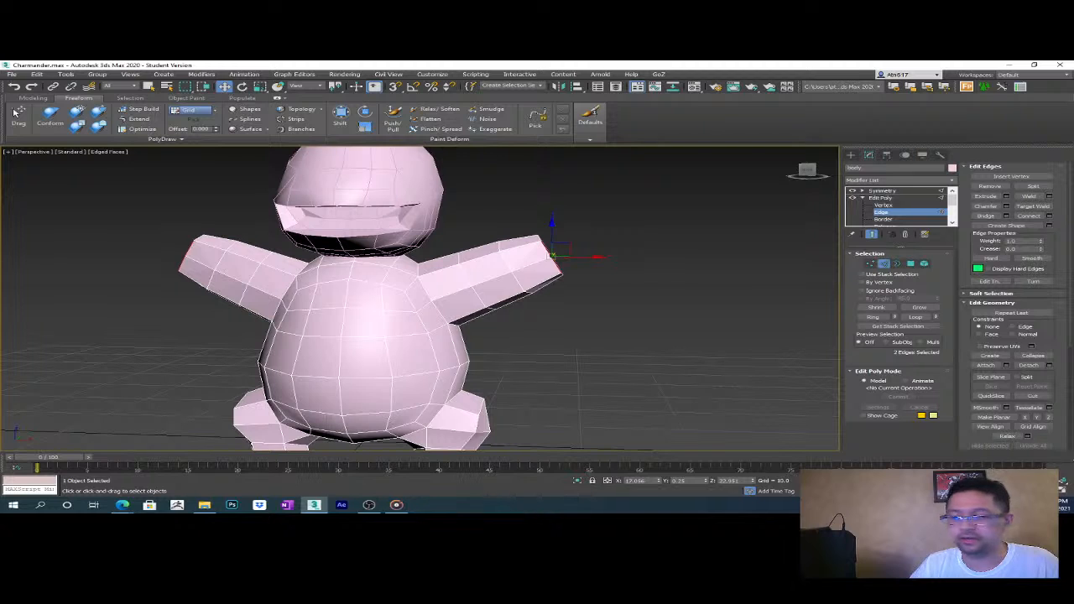
middle_drag(601, 391, 446, 377)
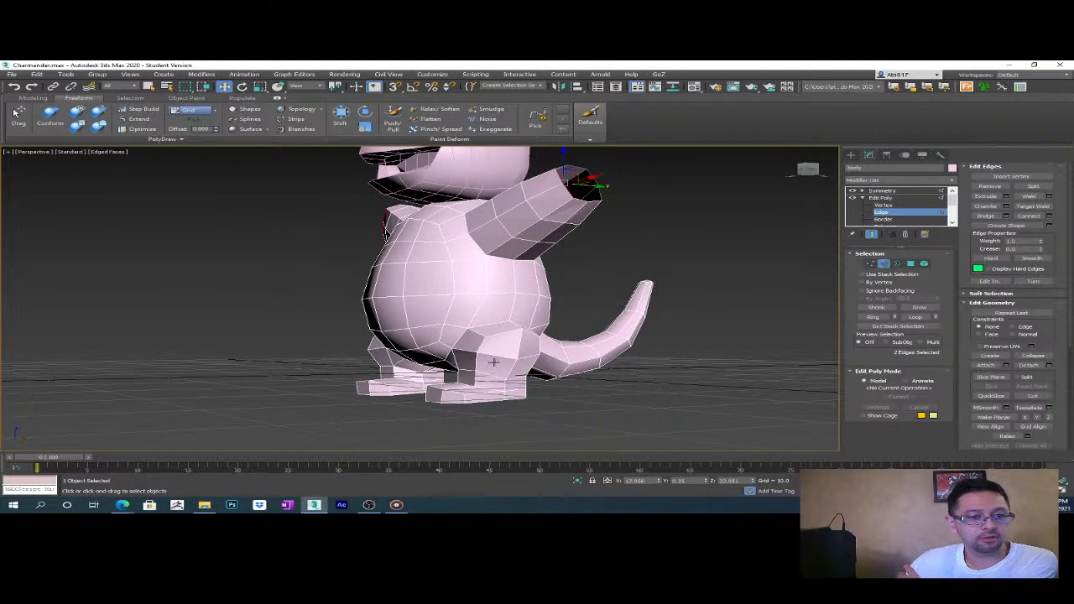
middle_drag(576, 317, 547, 386)
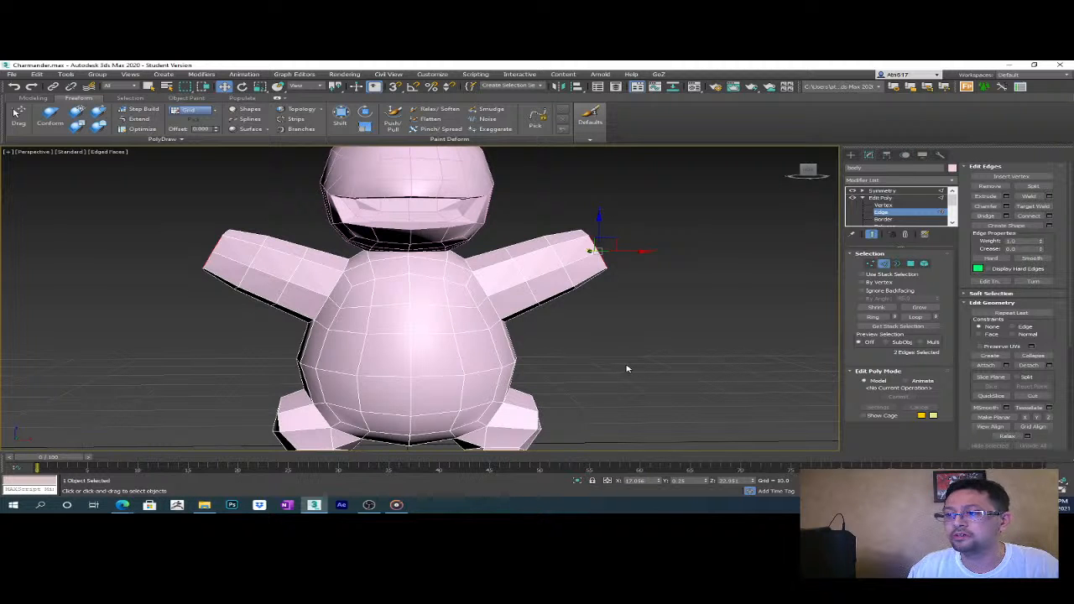
- Move a lower rim vertex of the open arm end slightly inward and upward
middle_drag(603, 285, 583, 304)
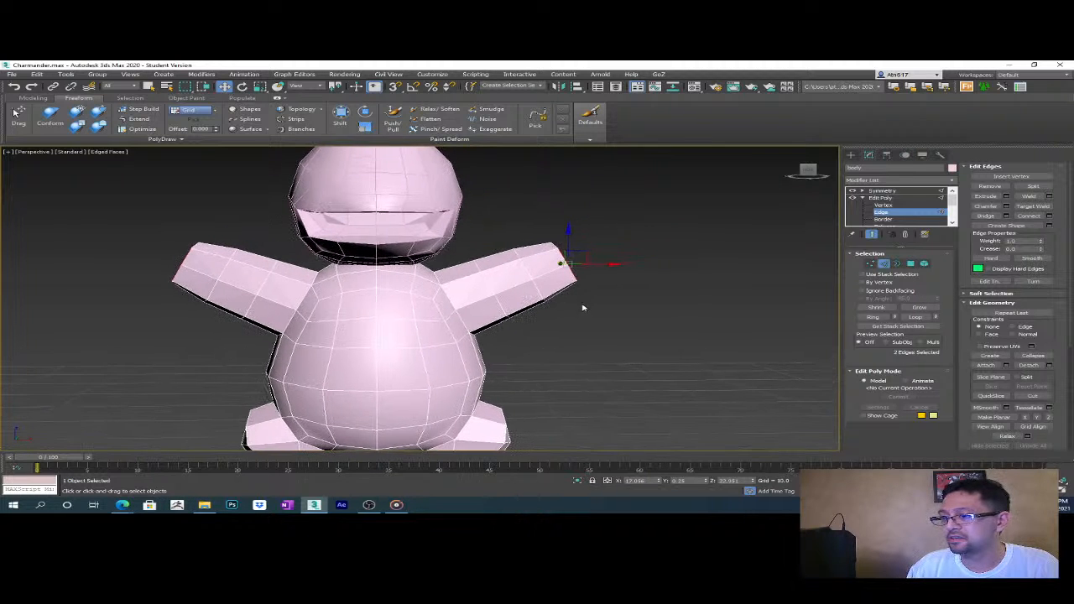
alt+middle_drag(602, 356, 445, 267)
middle_drag(574, 325, 609, 267)
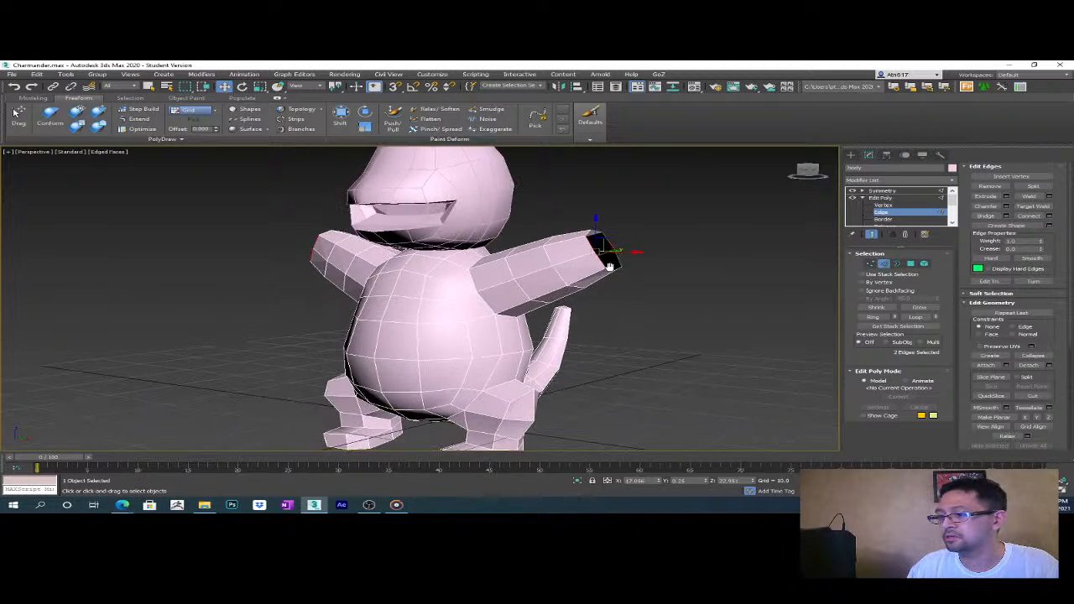
scroll(583, 275, up, 3)
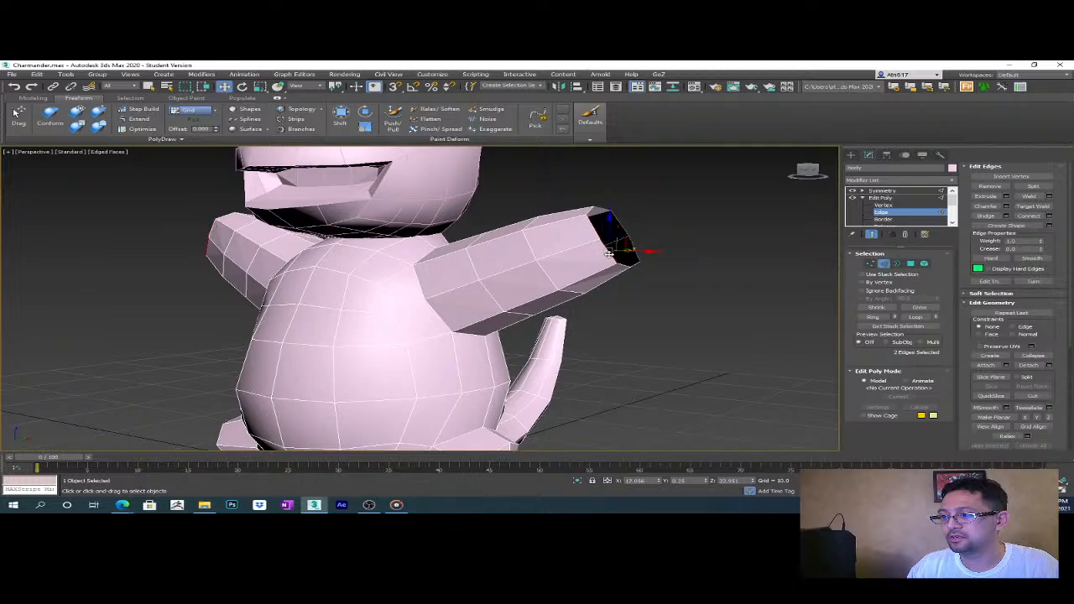
click(612, 256)
alt+middle_drag(640, 286, 587, 291)
alt+middle_drag(739, 277, 805, 286)
click(871, 264)
alt+middle_drag(623, 300, 654, 330)
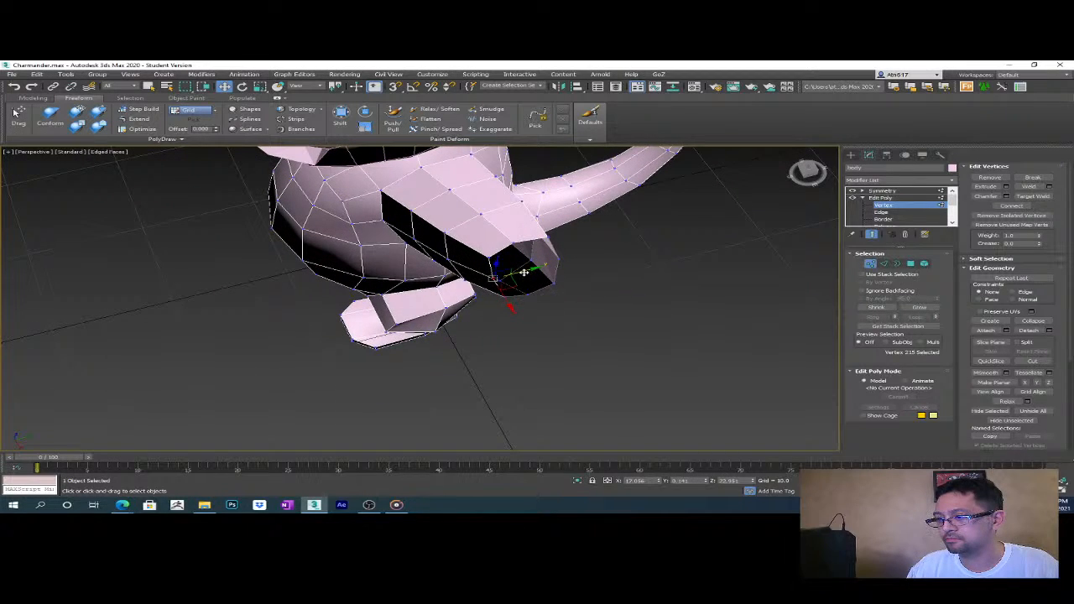
alt+middle_drag(580, 367, 492, 328)
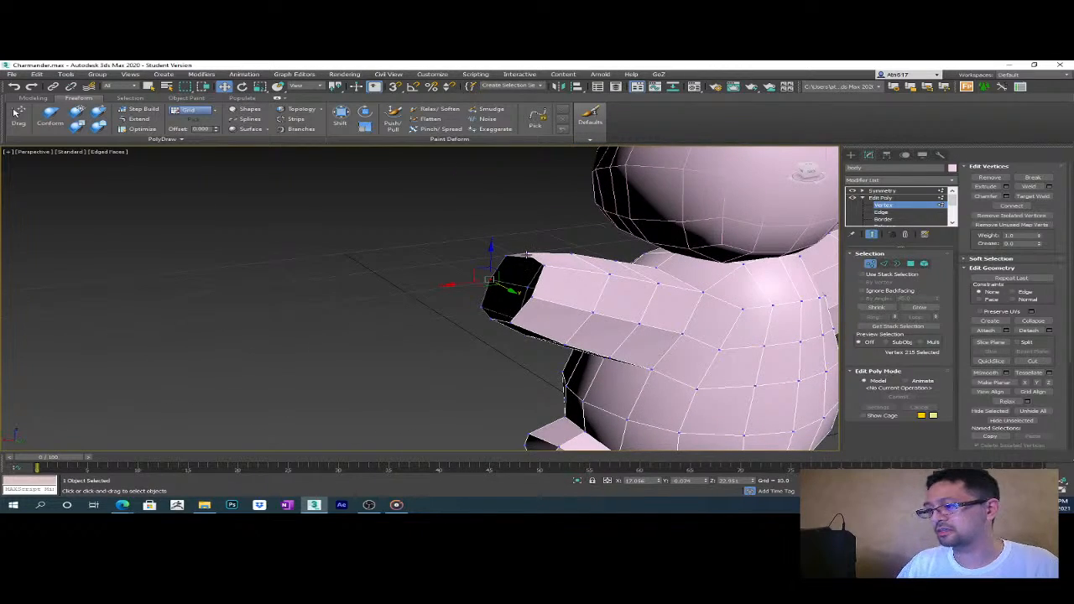
alt+middle_drag(532, 286, 580, 319)
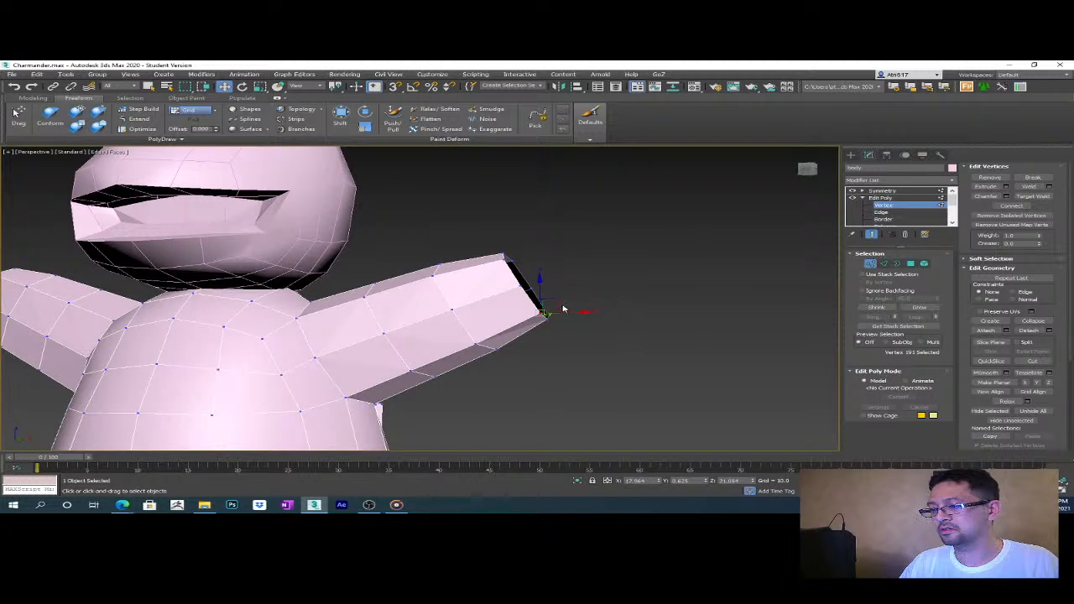
drag(561, 304, 558, 301)
alt+middle_drag(616, 318, 595, 328)
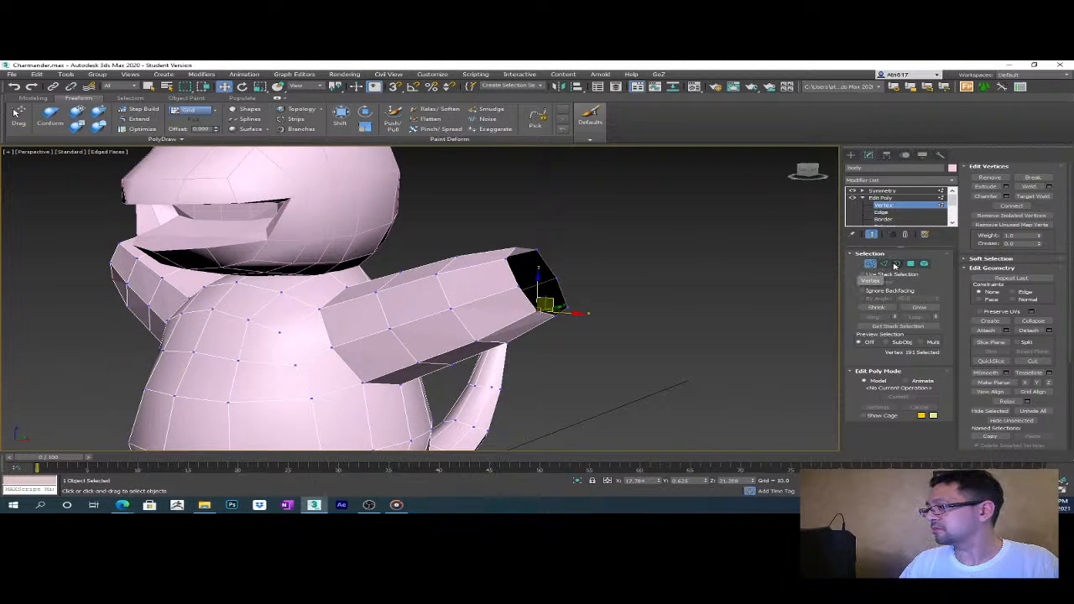
- Bridge four selected border edges of the open arm end to build its cap
click(883, 264)
alt+middle_drag(568, 301, 541, 334)
click(583, 312)
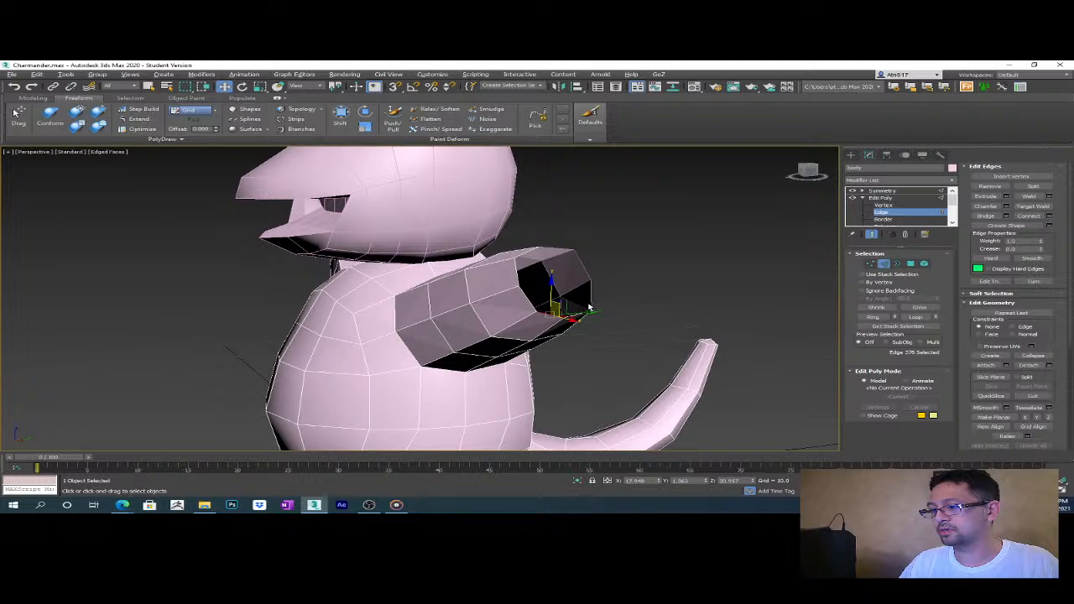
ctrl+click(581, 313)
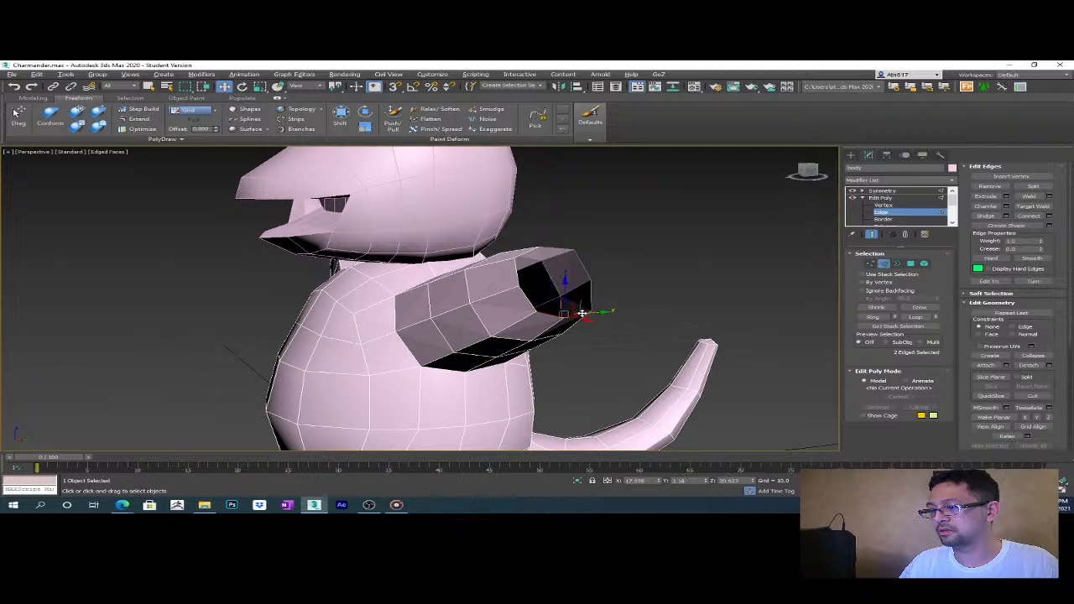
alt+middle_drag(636, 314, 602, 303)
click(600, 300)
ctrl+click(519, 277)
ctrl+click(597, 279)
alt+middle_drag(638, 268, 869, 354)
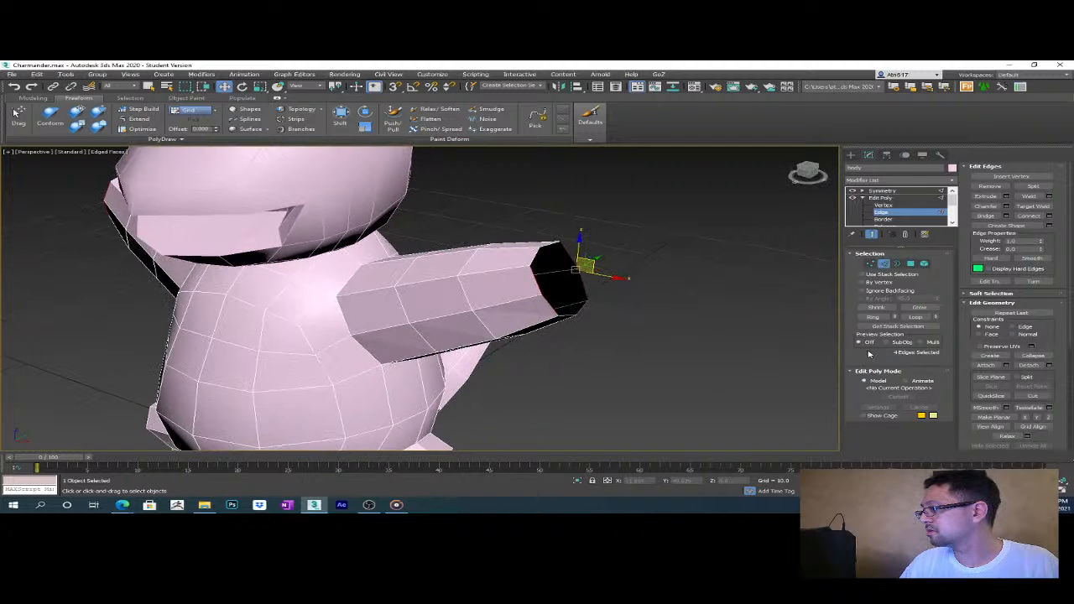
click(986, 215)
- Connect the three edges running across the arm's bridged end cap
alt+middle_drag(746, 307, 688, 319)
click(564, 282)
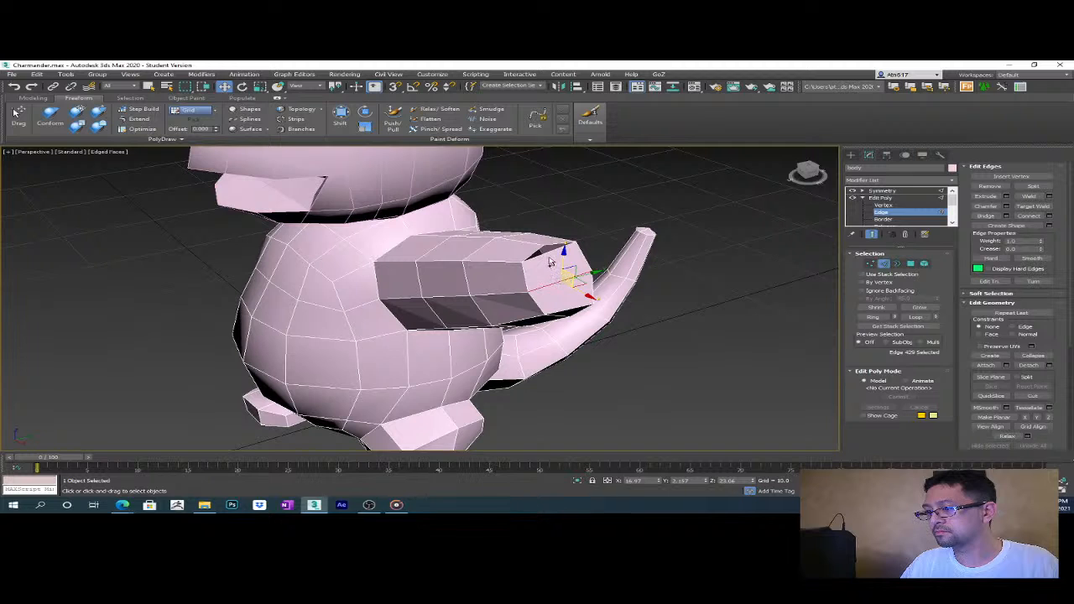
double_click(587, 305)
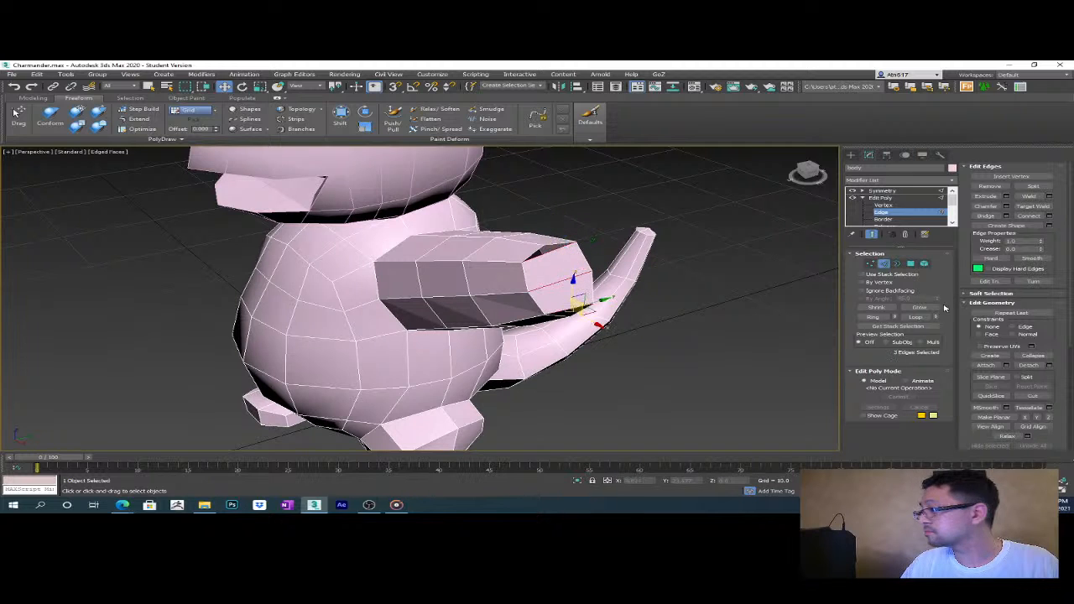
click(1049, 216)
click(424, 339)
- Target-weld the loose vertex at the gap in the arm's end cap onto the neighbouring cap vertex
alt+middle_drag(660, 329, 653, 334)
click(871, 264)
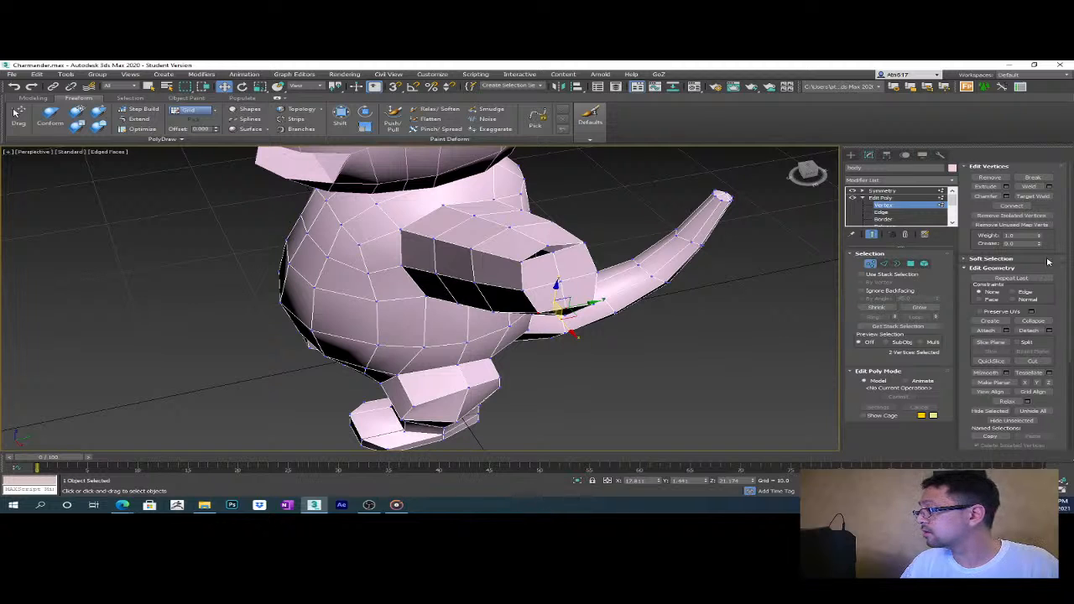
click(1032, 196)
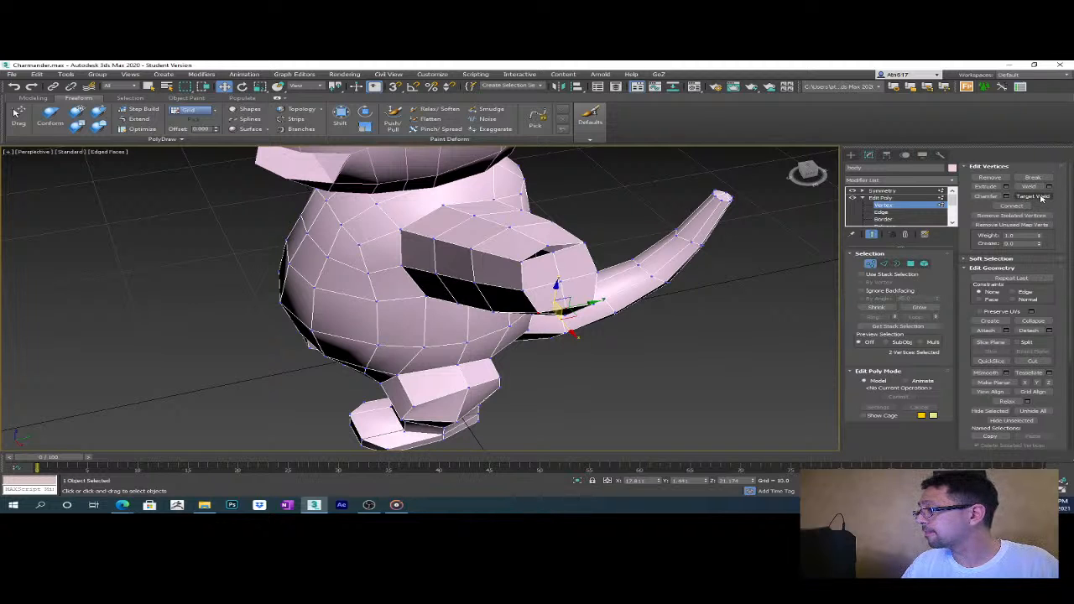
click(550, 252)
click(557, 280)
right_click(605, 339)
- Pull the inner vertices of the arm's end cap outward in the front view to form a pointed tip
alt+middle_drag(607, 343, 568, 347)
scroll(506, 372, down, 3)
scroll(428, 340, up, 4)
click(368, 340)
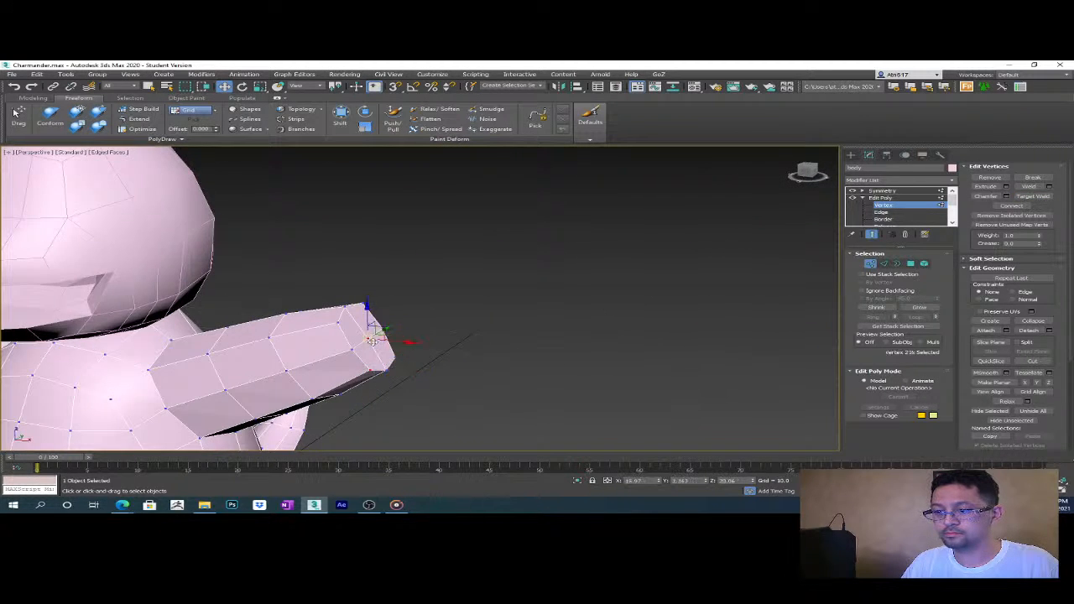
alt+middle_drag(369, 339, 394, 334)
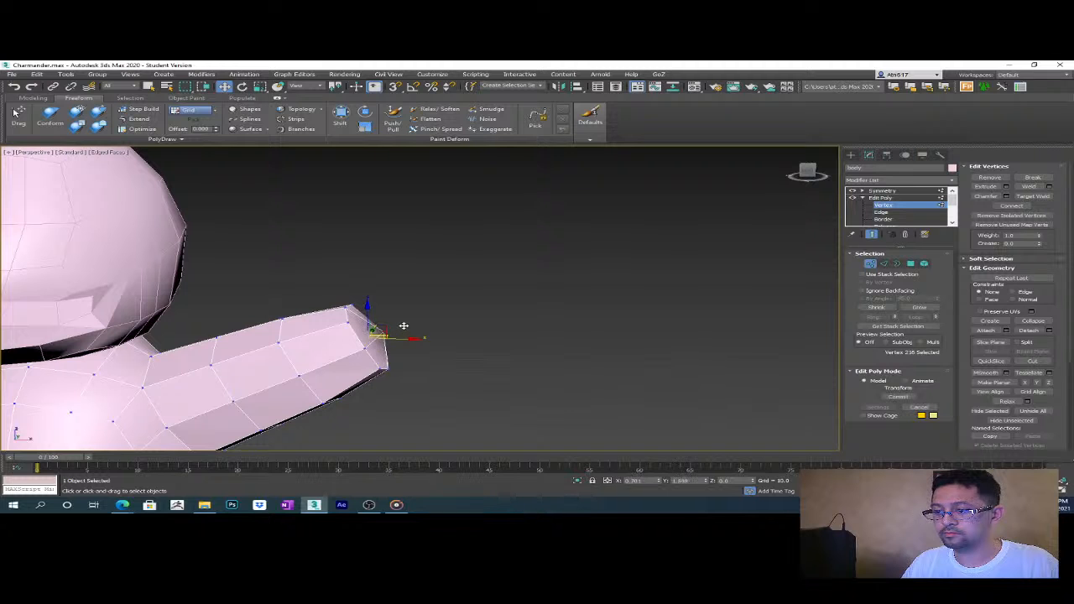
alt+middle_drag(398, 327, 420, 348)
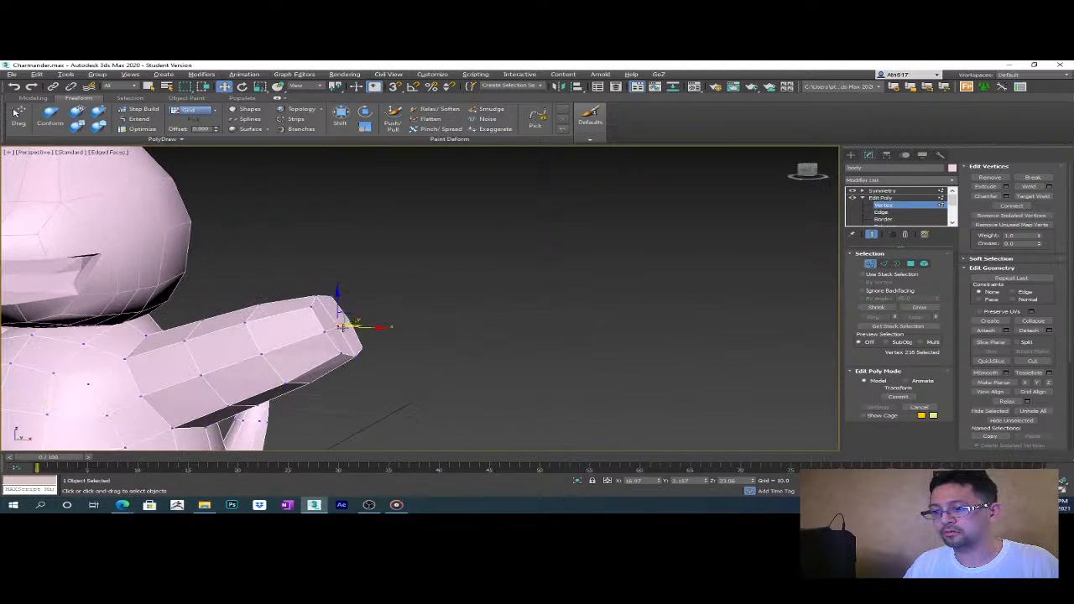
key(f)
middle_drag(568, 289, 414, 326)
drag(503, 253, 533, 239)
click(476, 259)
drag(502, 253, 510, 244)
- Constrain vertex movement to edges and slide the upper and lower rim vertices of the arm end
click(453, 220)
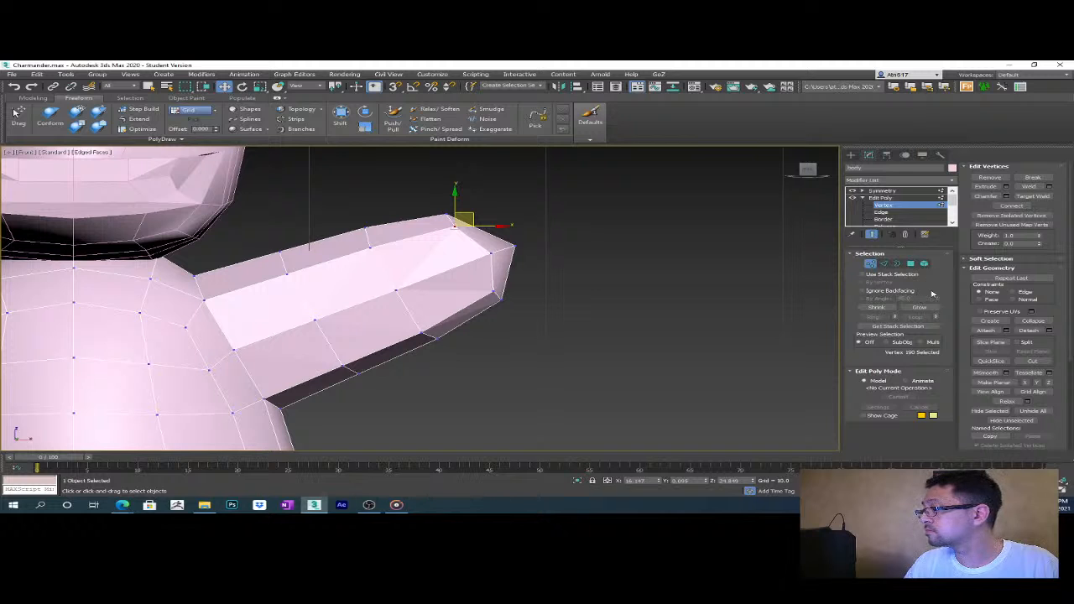
click(1023, 293)
drag(476, 213, 461, 217)
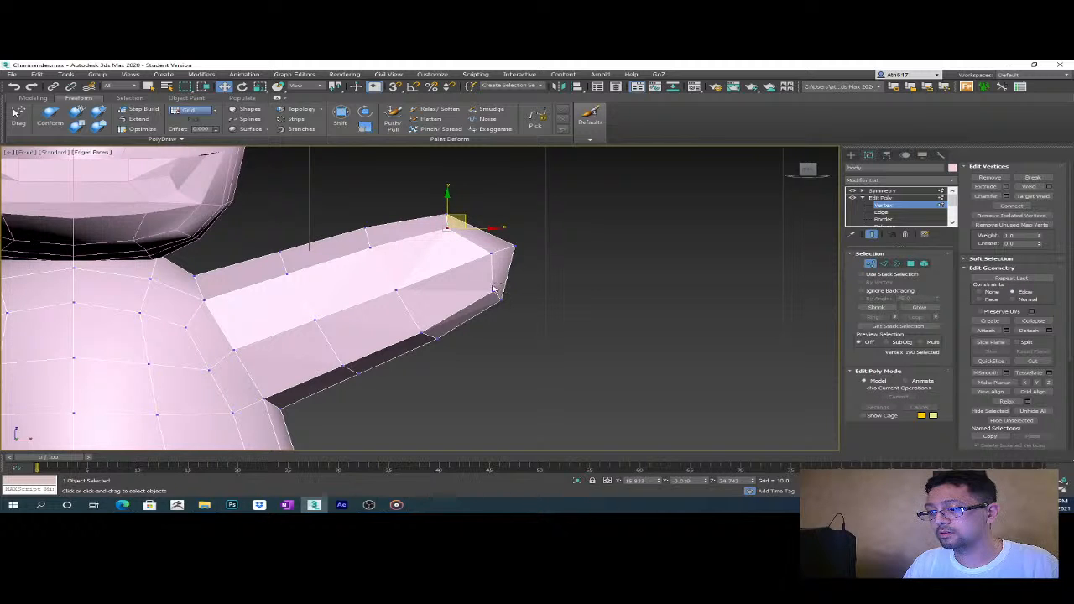
drag(484, 301, 485, 299)
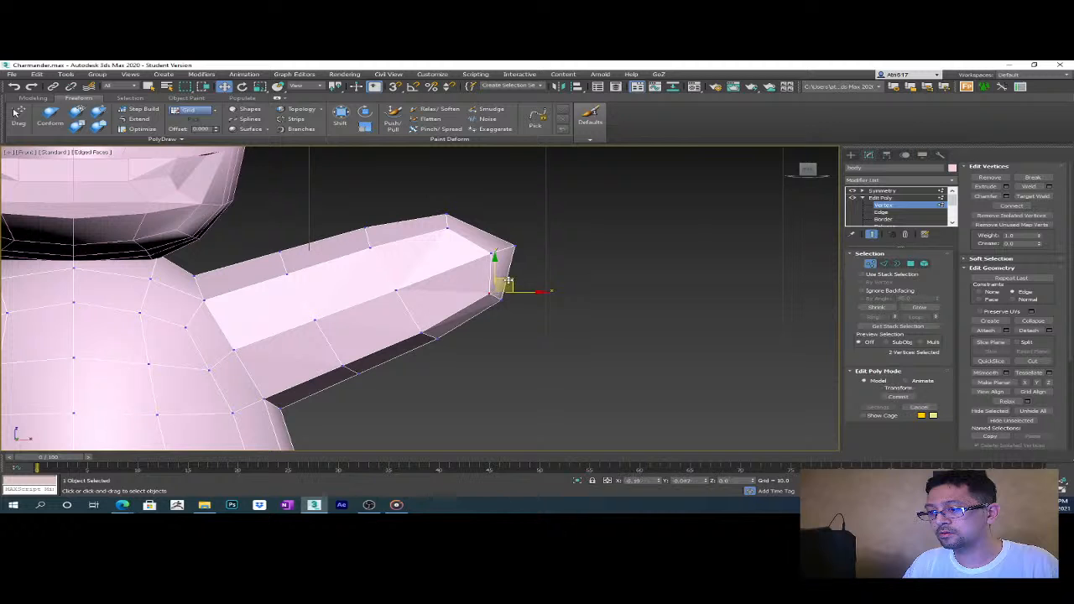
click(592, 307)
- Slide the back rim vertex of the arm end outward toward the tip in the perspective view
middle_drag(592, 307, 599, 338)
key(p)
click(887, 265)
click(507, 291)
alt+middle_drag(485, 321, 526, 360)
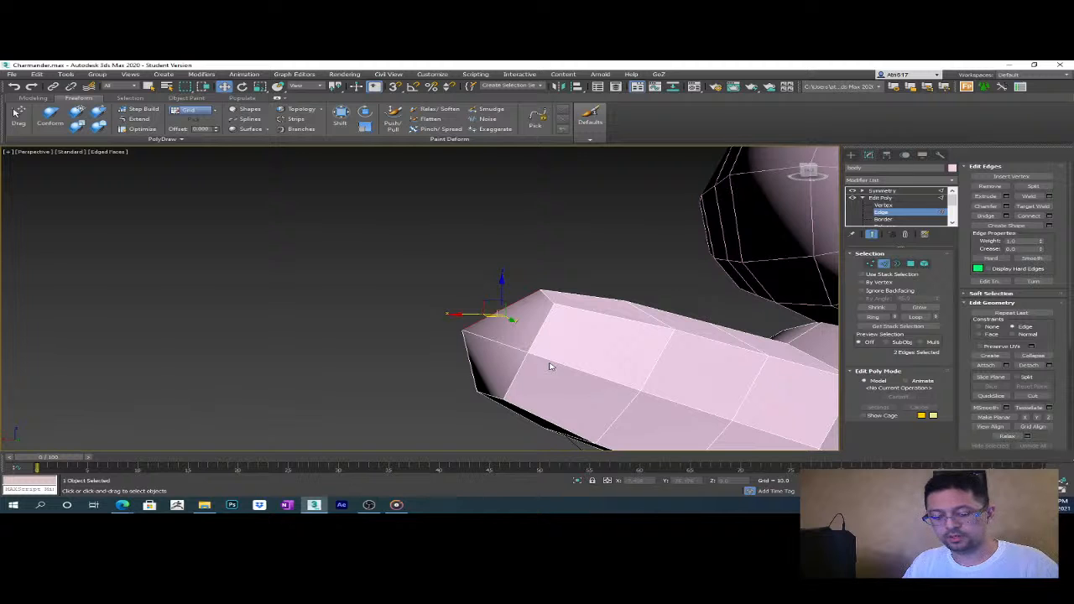
key(1)
click(527, 352)
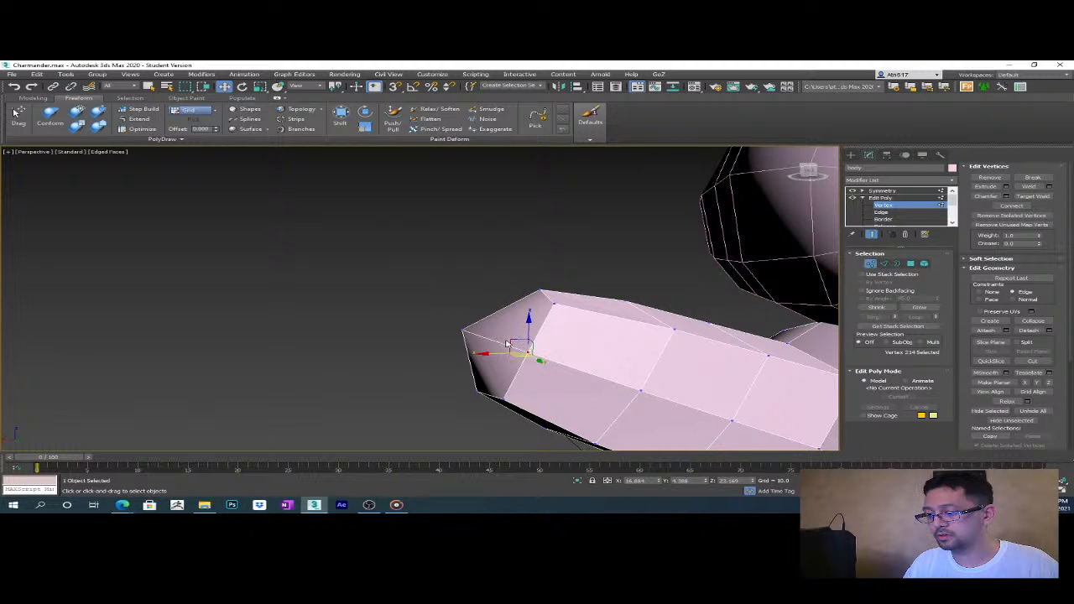
drag(508, 344, 499, 333)
alt+middle_drag(498, 333, 740, 336)
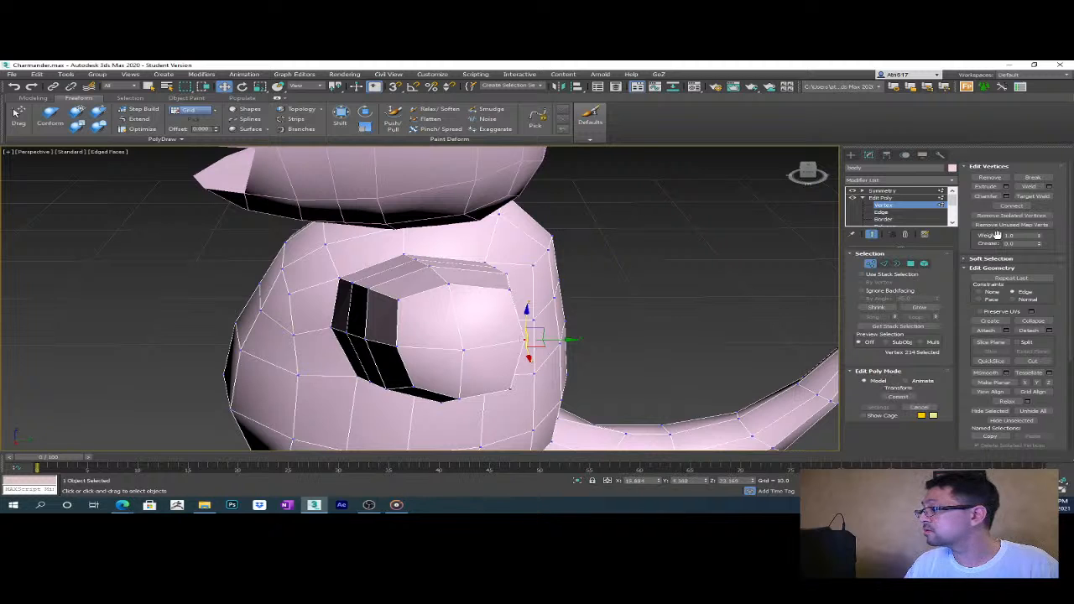
alt+middle_drag(826, 313, 689, 357)
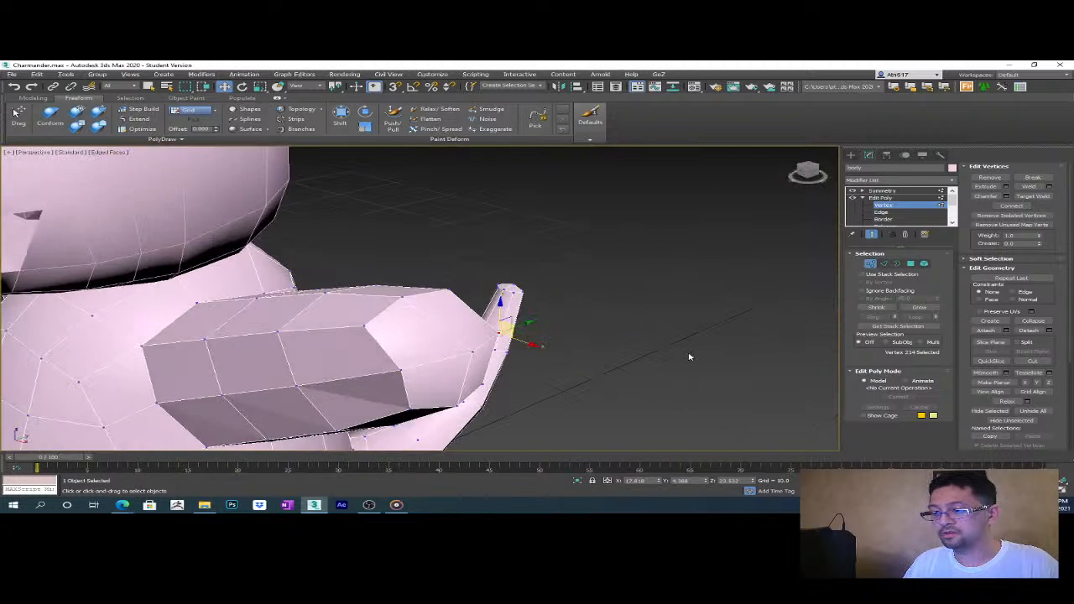
scroll(717, 301, down, 5)
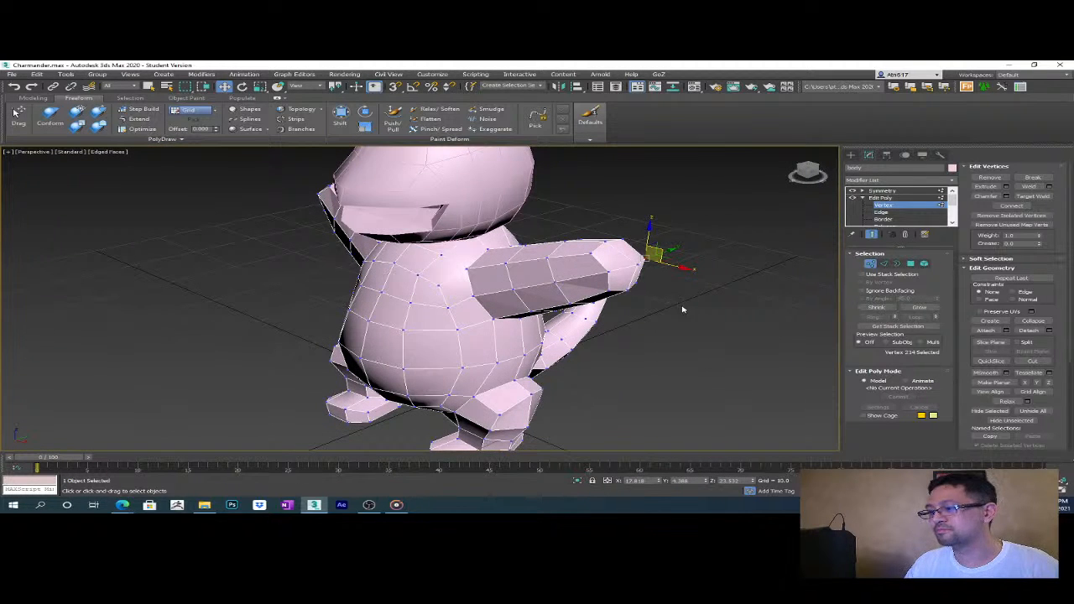
- Try to shift the front rim vertex of the arm end along the Y axis
alt+middle_drag(700, 331, 673, 329)
key(Delete)
alt+middle_drag(594, 266, 604, 283)
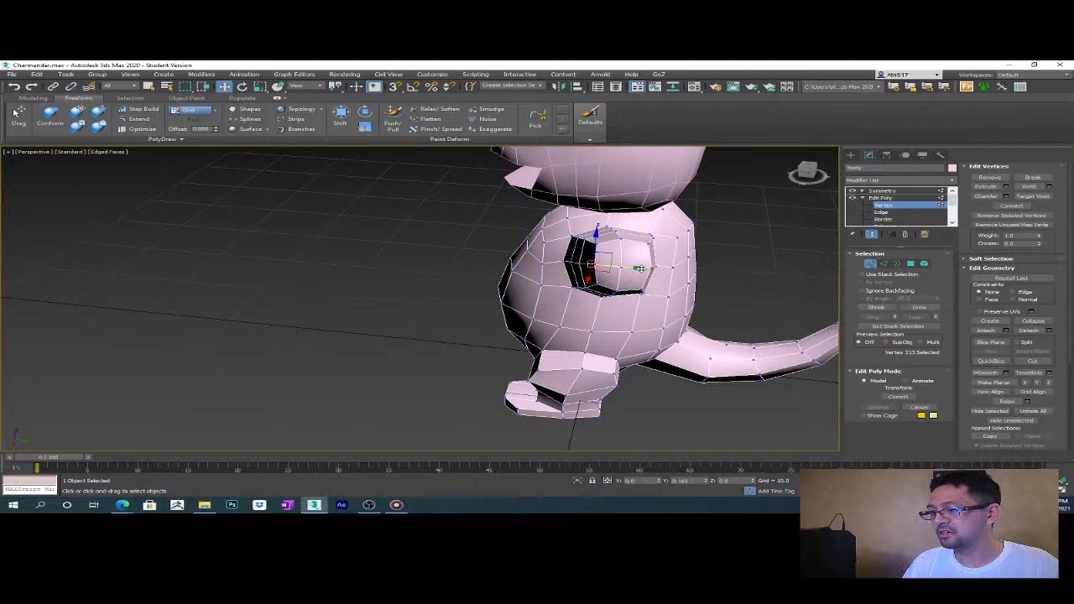
key(ctrl+z)
key(shift+z)
- Connect three edges across the upper half of the arm's end cap with one segment
alt+middle_drag(729, 284, 594, 329)
scroll(654, 262, up, 5)
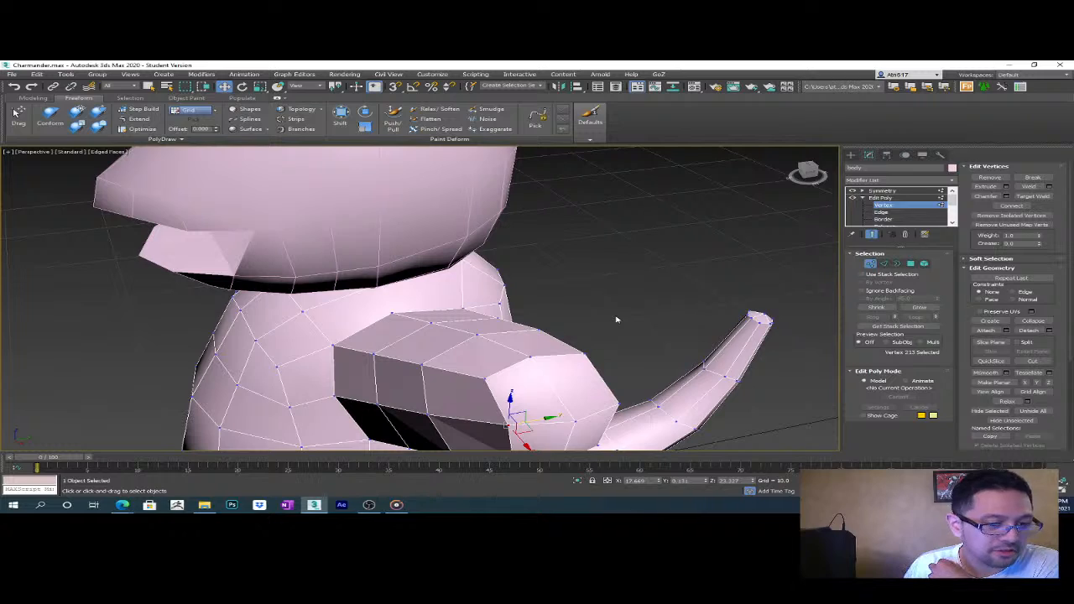
alt+middle_drag(663, 338, 658, 296)
click(883, 263)
click(457, 256)
alt+middle_drag(458, 256, 512, 250)
ctrl+click(475, 242)
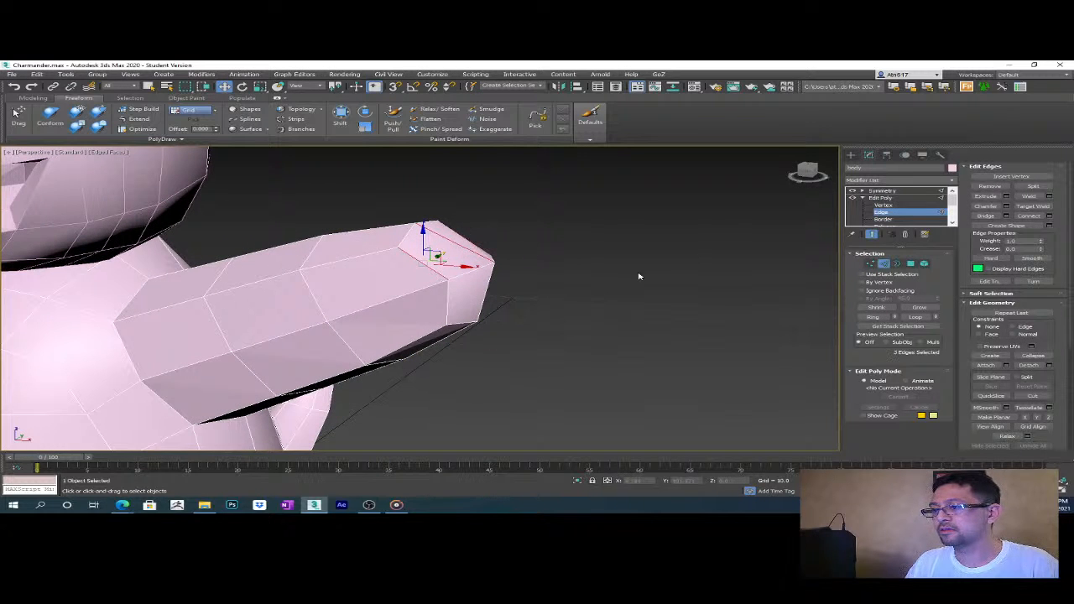
click(1048, 216)
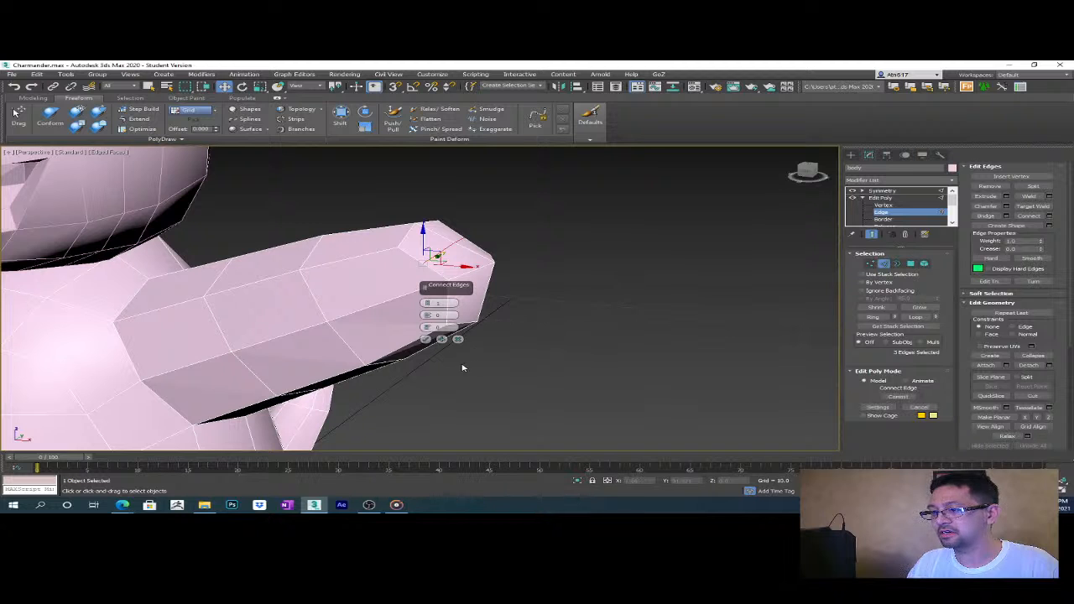
click(425, 340)
- Connect the three edges across the lower half of the arm's end cap
mouse_move(613, 321)
alt+middle_down()
mouse_move(590, 310)
mouse_move(601, 314)
alt+middle_up()
ctrl+click(445, 294)
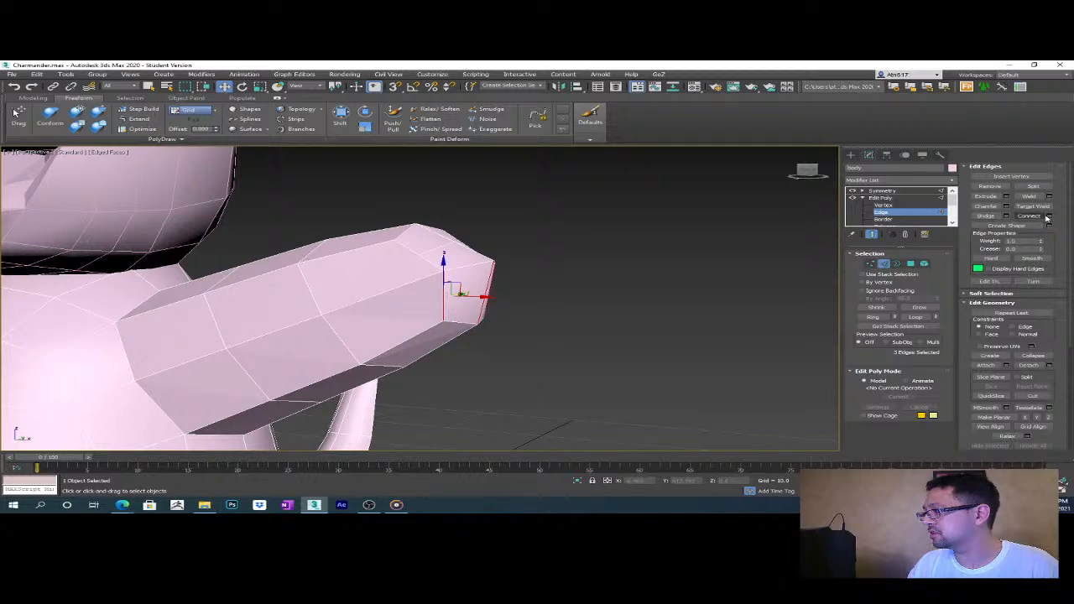
key(ctrl+z)
alt+middle_drag(522, 353, 485, 319)
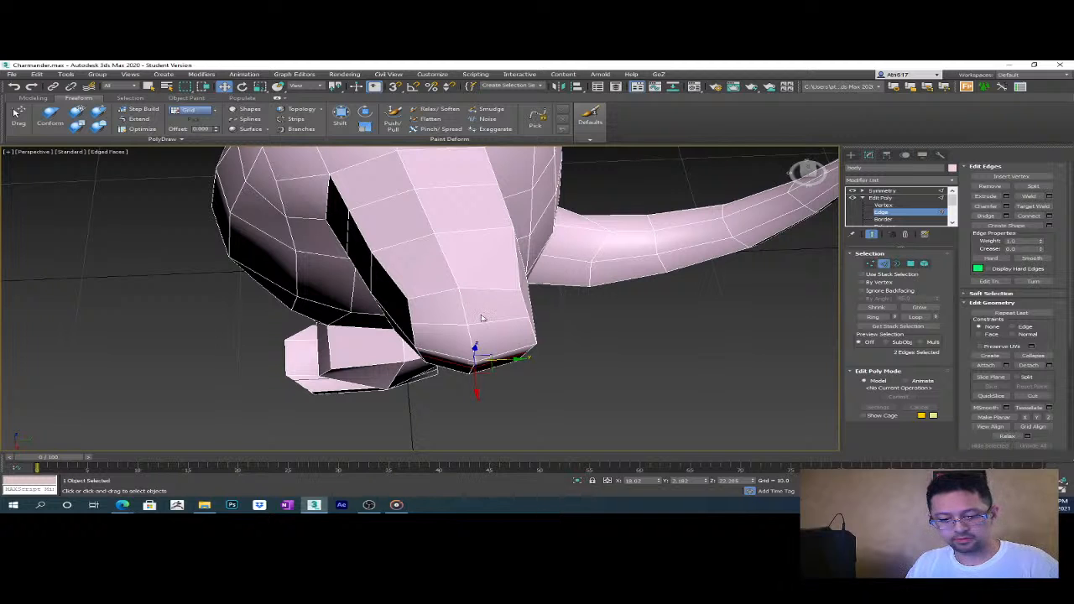
- Chamfer the four edges running down the middle of the arm's end cap
key(2)
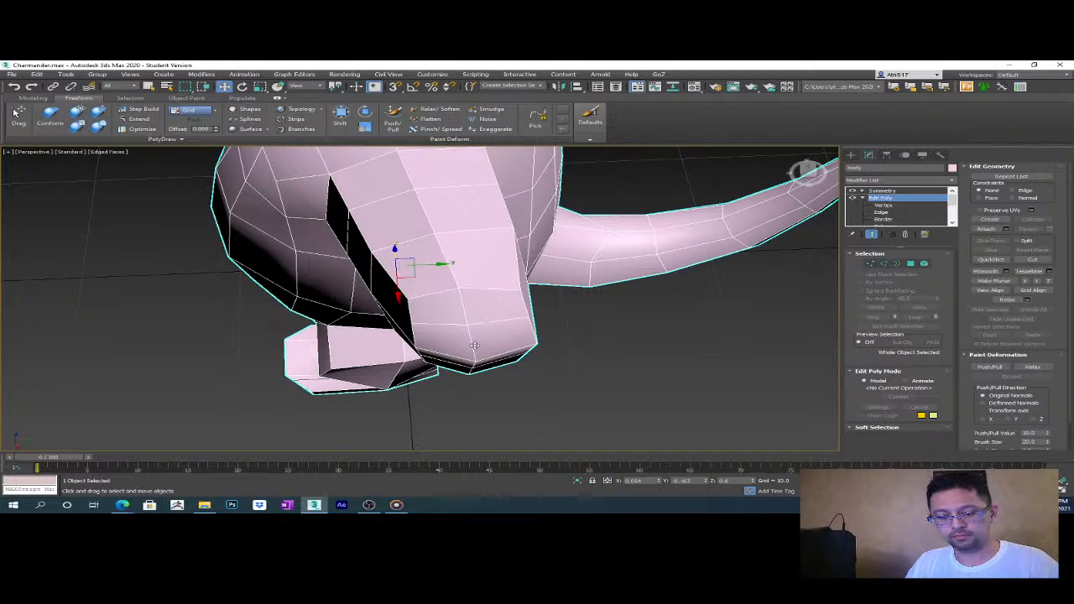
key(2)
mouse_move(472, 355)
alt+middle_down()
mouse_move(472, 335)
mouse_move(476, 376)
alt+middle_up()
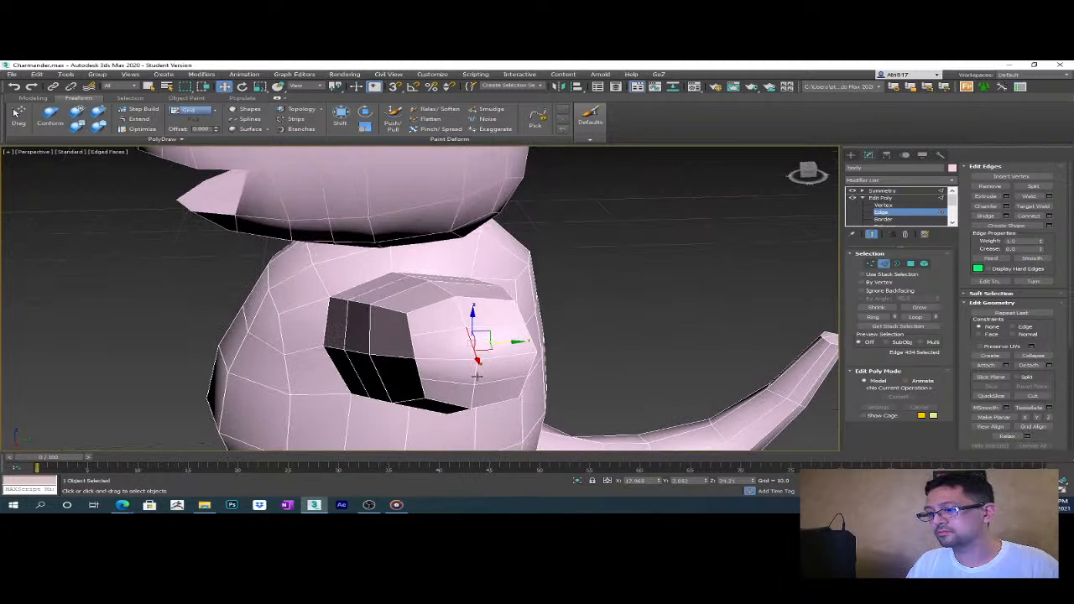
ctrl+click(476, 380)
ctrl+click(474, 397)
ctrl+click(516, 354)
alt+middle_drag(516, 355, 554, 369)
click(1006, 206)
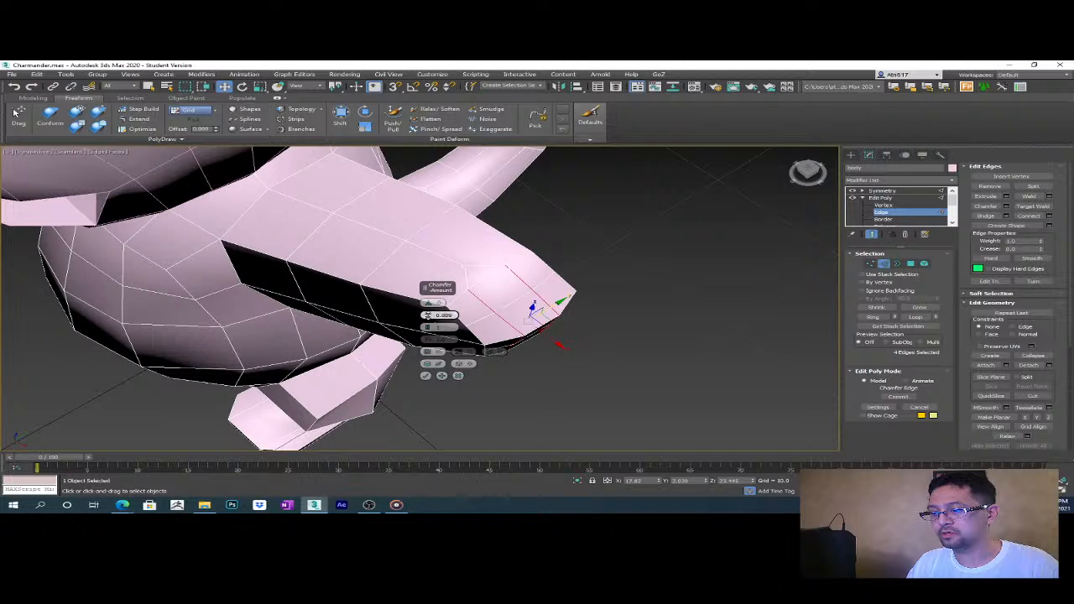
drag(427, 314, 426, 321)
click(426, 377)
- Connect the ring of short edges across the chamfered strip of the arm's end cap, adding an edge line down its middle
alt+middle_drag(436, 382, 537, 361)
key(1)
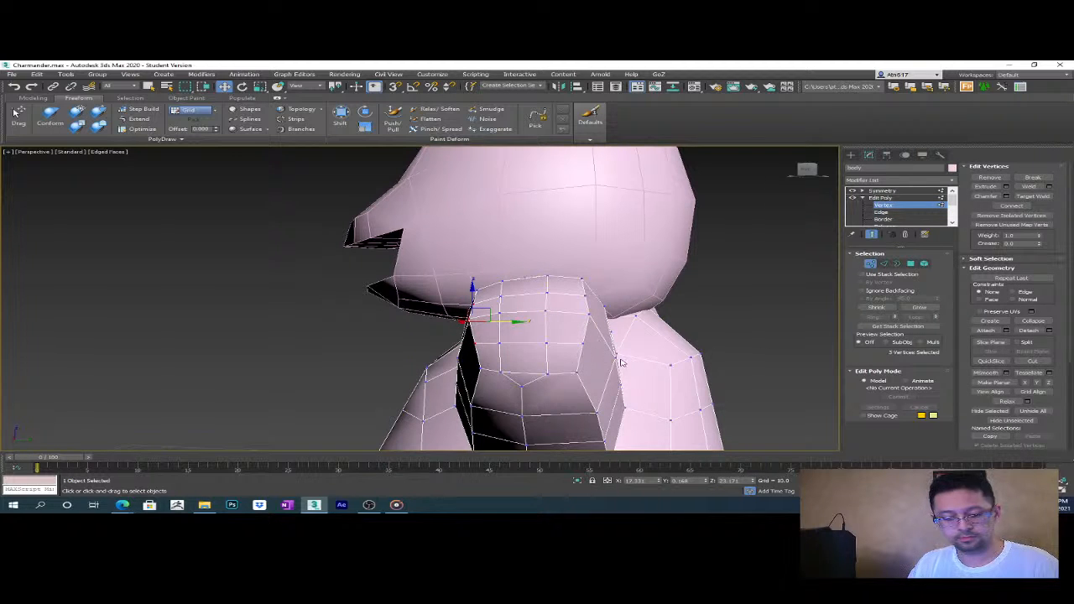
key(2)
click(525, 373)
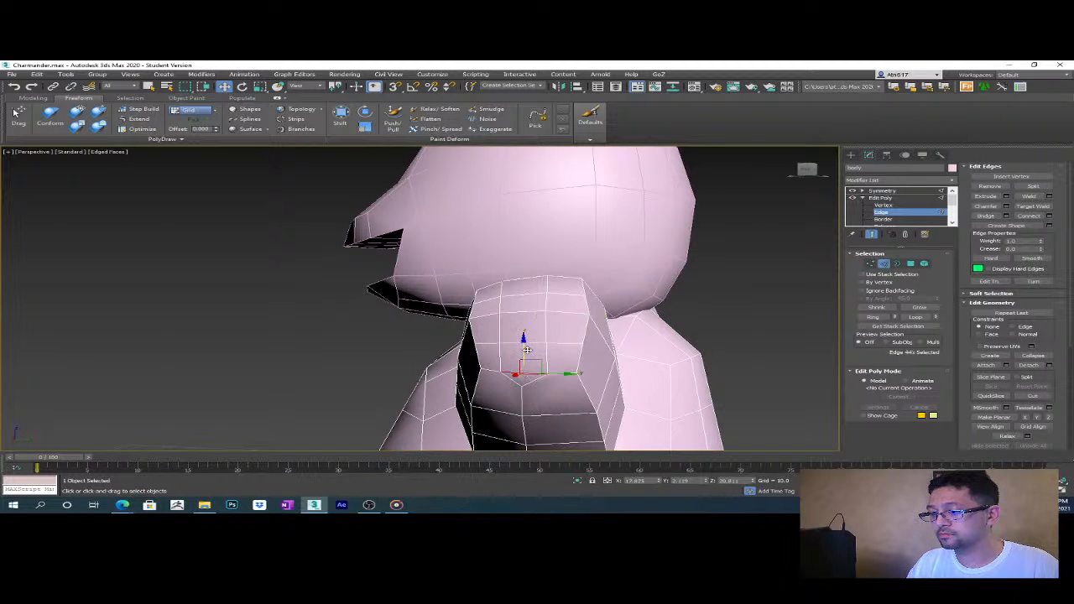
key(ctrl+shift+p)
right_click(545, 361)
shift+click(539, 348)
click(1029, 215)
- Move the four new middle edges of the arm's end cap outward and slightly upward to round the tip
alt+middle_drag(637, 335, 684, 353)
scroll(684, 352, up, 3)
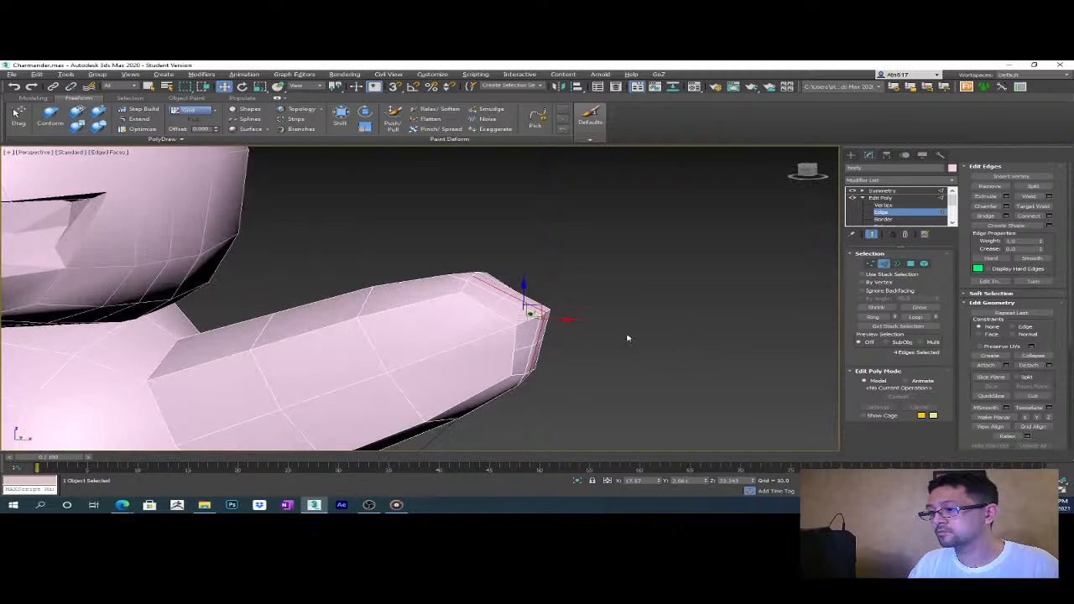
drag(535, 310, 557, 304)
alt+middle_drag(557, 304, 656, 355)
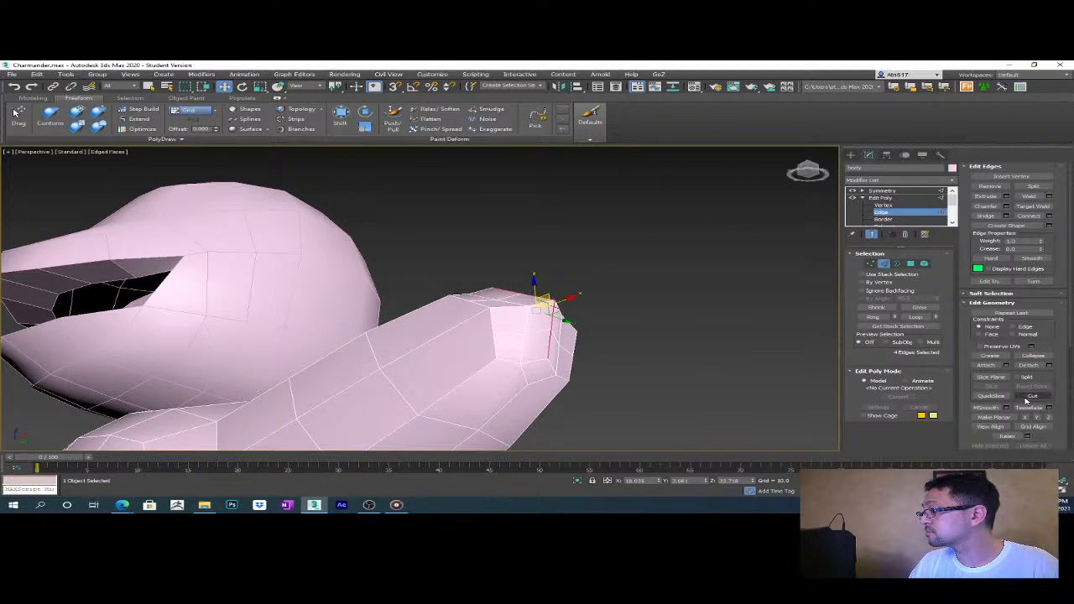
alt+middle_drag(743, 362, 761, 402)
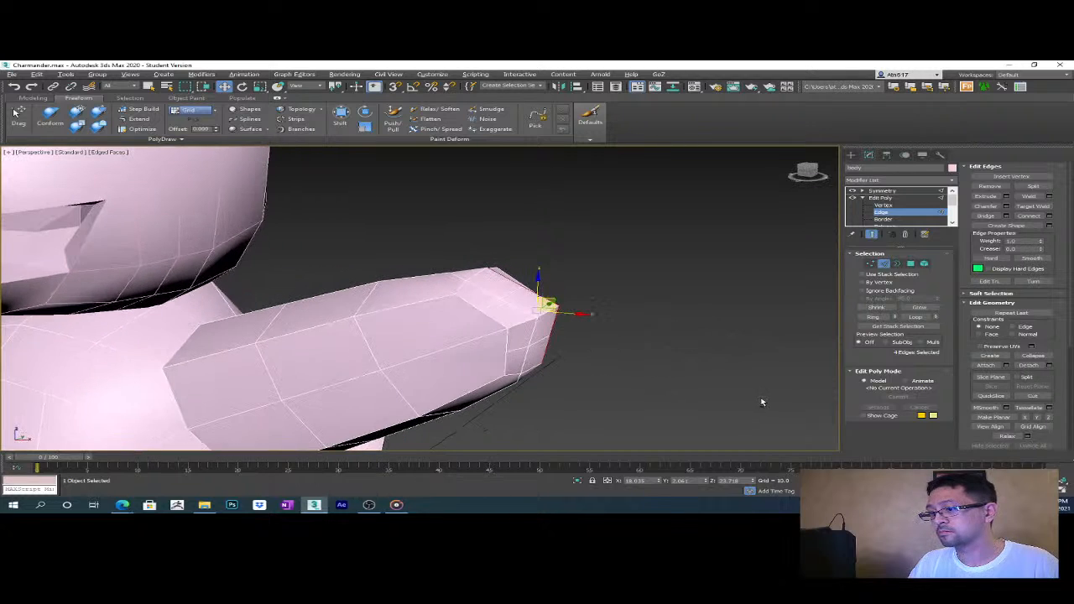
alt+middle_drag(640, 369, 589, 362)
- Raise the uppermost middle edge of the arm's end cap and pull its lowest middle edge outward and slightly up
click(546, 345)
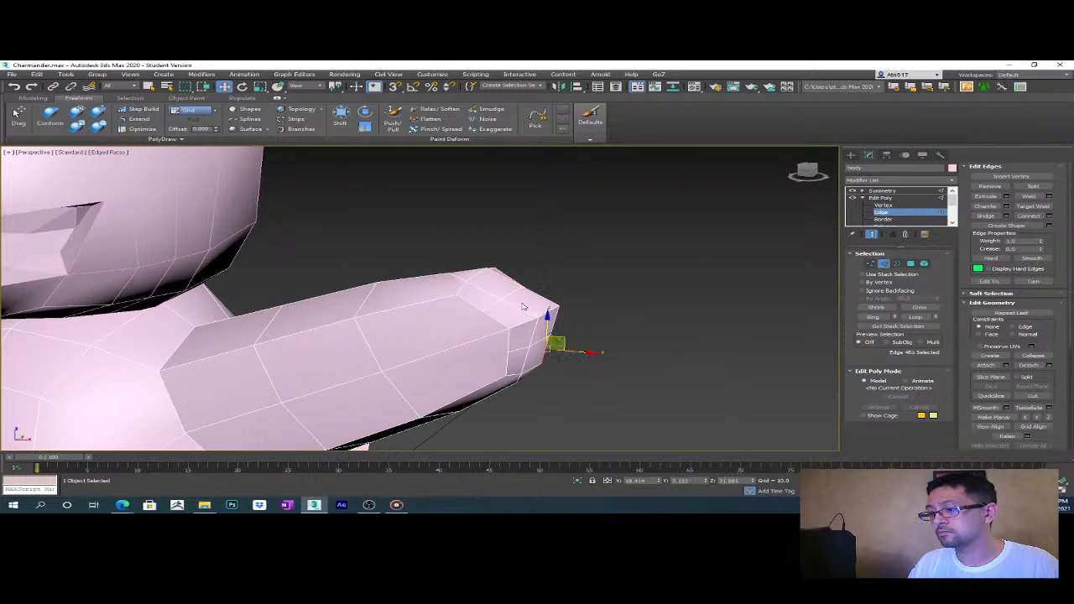
click(507, 281)
alt+middle_drag(506, 282, 530, 304)
ctrl+click(520, 282)
click(525, 266)
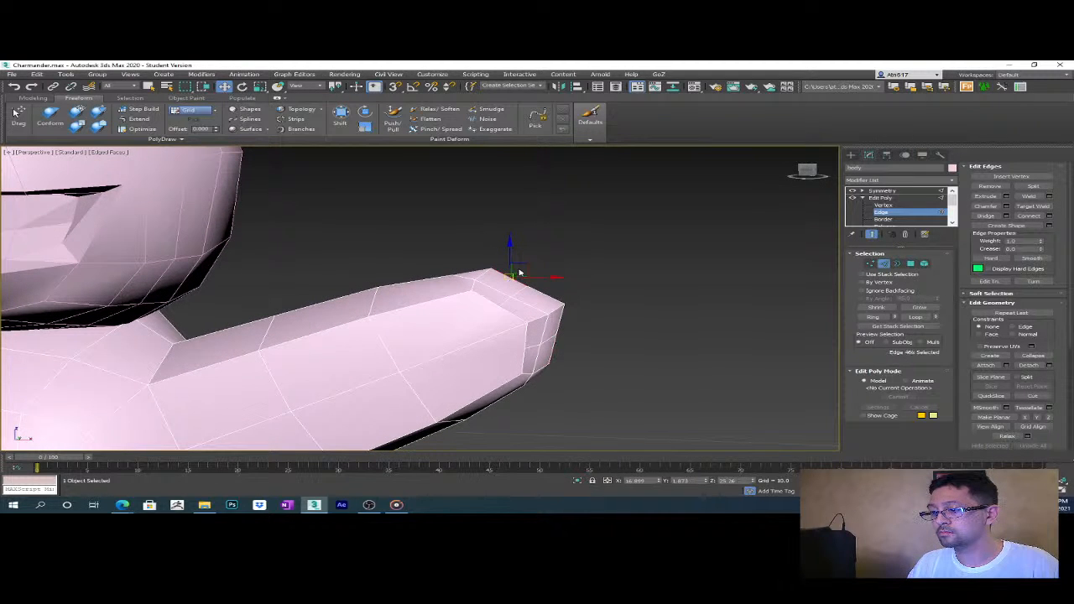
drag(526, 266, 526, 258)
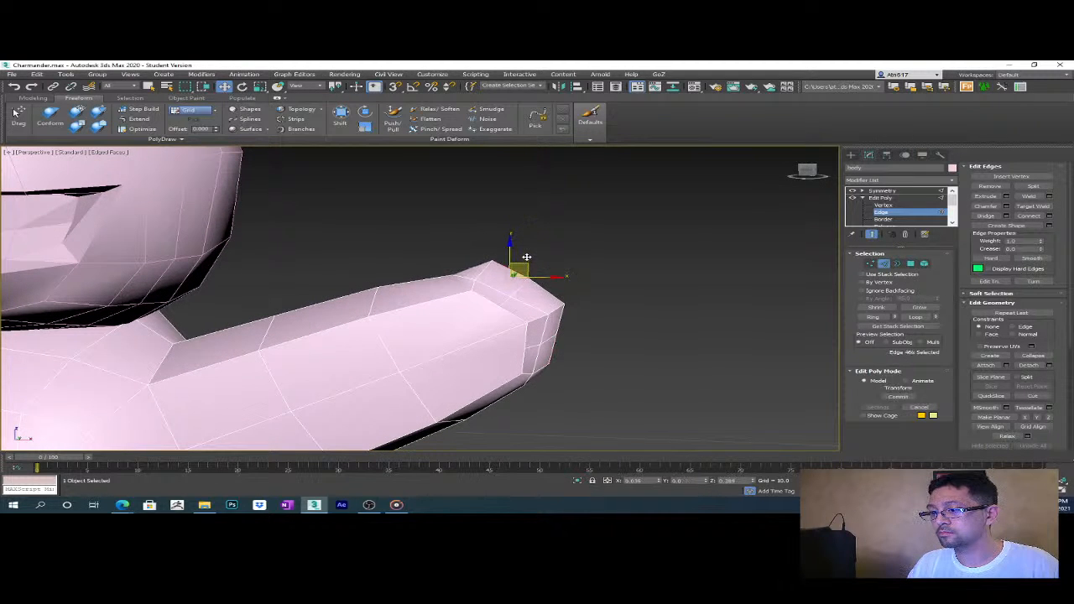
click(551, 353)
drag(569, 335, 581, 330)
mouse_move(657, 328)
alt+middle_down()
mouse_move(613, 344)
mouse_move(641, 345)
mouse_move(653, 355)
mouse_move(635, 357)
mouse_move(650, 360)
mouse_move(643, 333)
alt+middle_up()
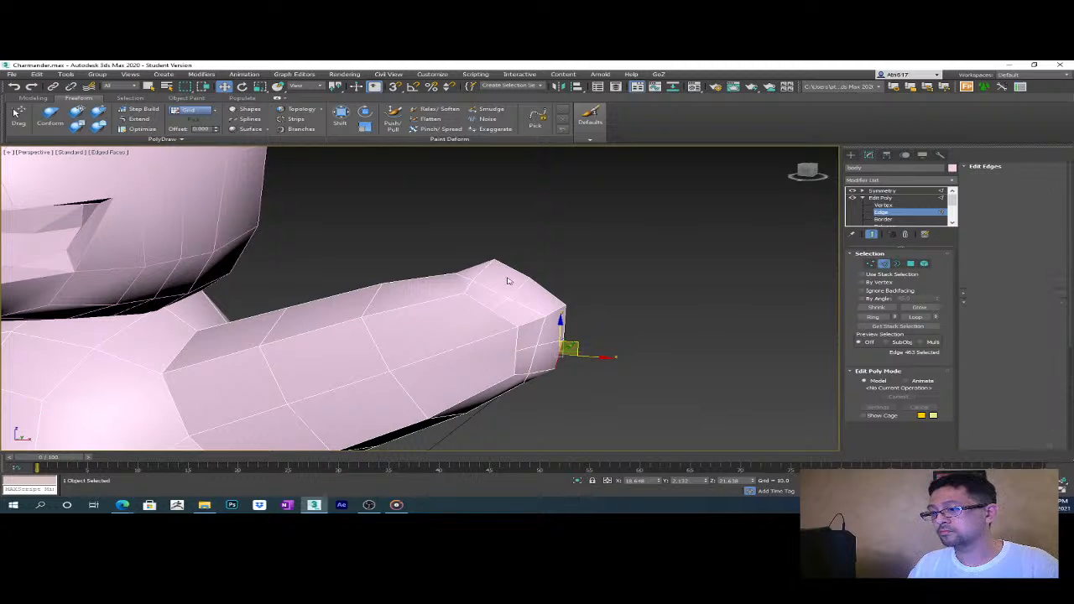
- Select the two lowest polygons in the middle band of the arm's end cap
key(4)
drag(506, 276, 546, 311)
mouse_move(546, 312)
alt+middle_down()
mouse_move(542, 293)
mouse_move(550, 307)
alt+middle_up()
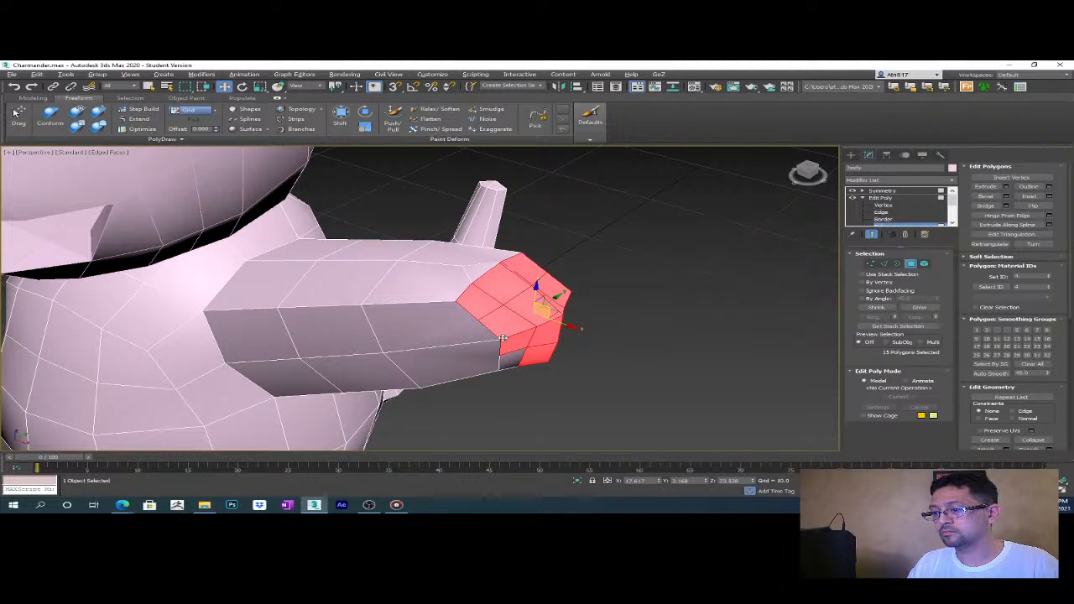
alt+middle_drag(601, 387, 700, 297)
key(ctrl+d)
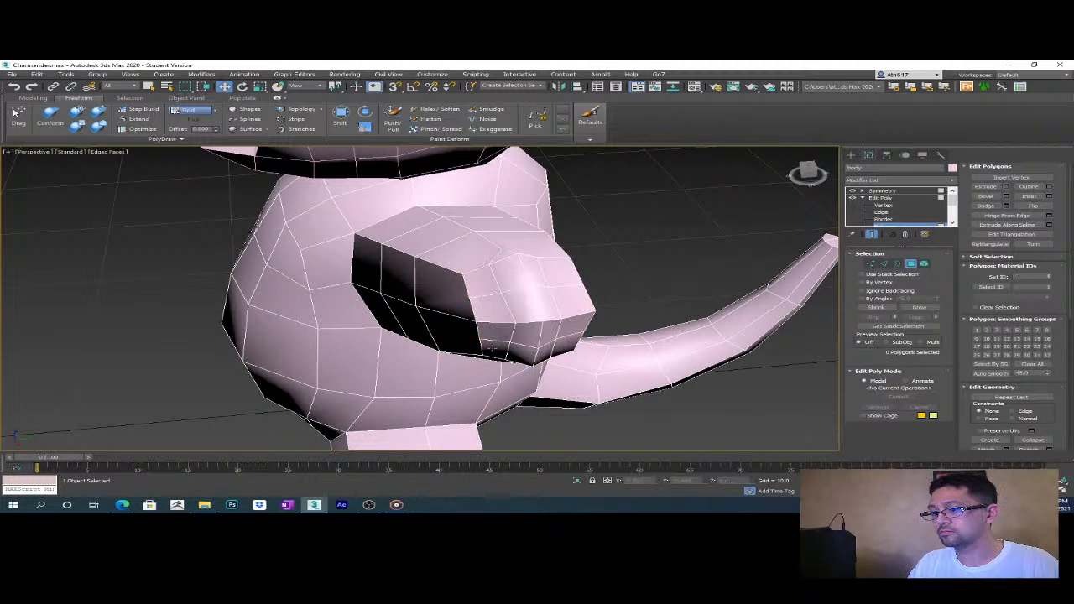
alt+middle_drag(532, 337, 592, 349)
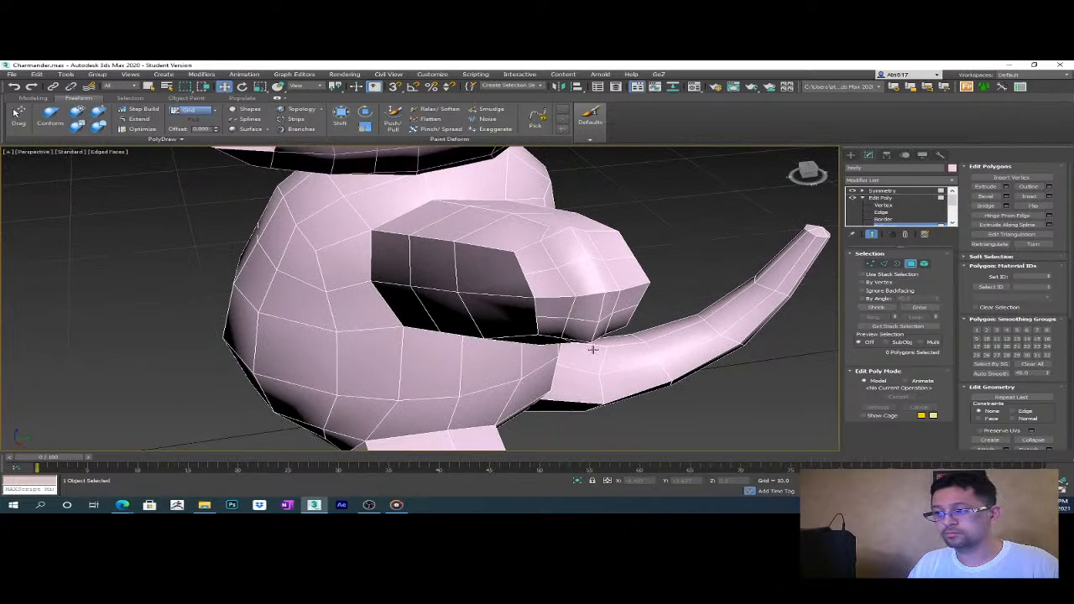
key(ctrl+z)
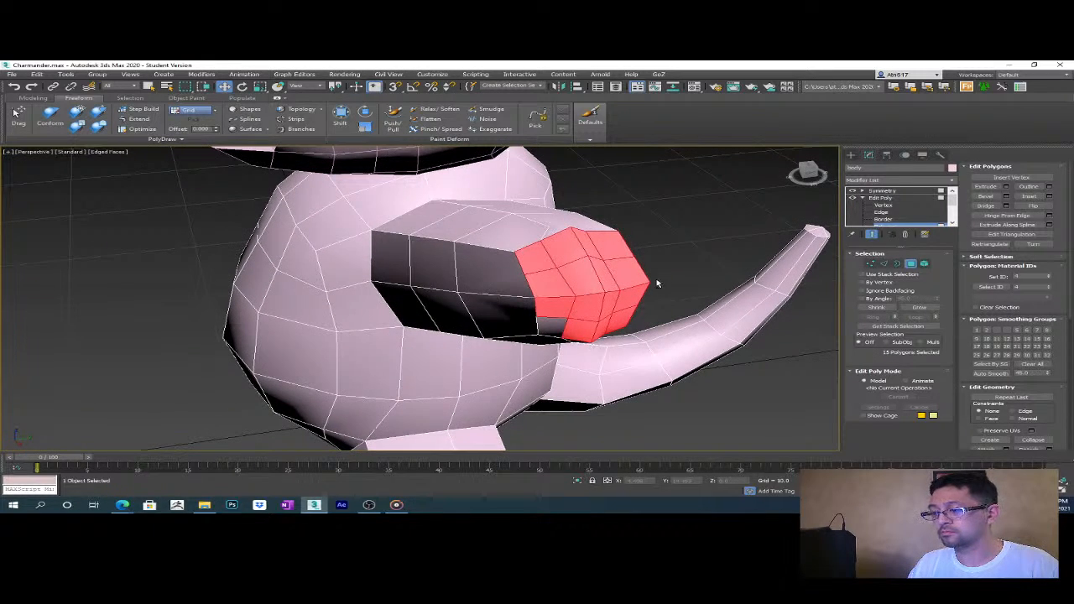
alt+middle_drag(702, 289, 674, 293)
drag(506, 288, 487, 346)
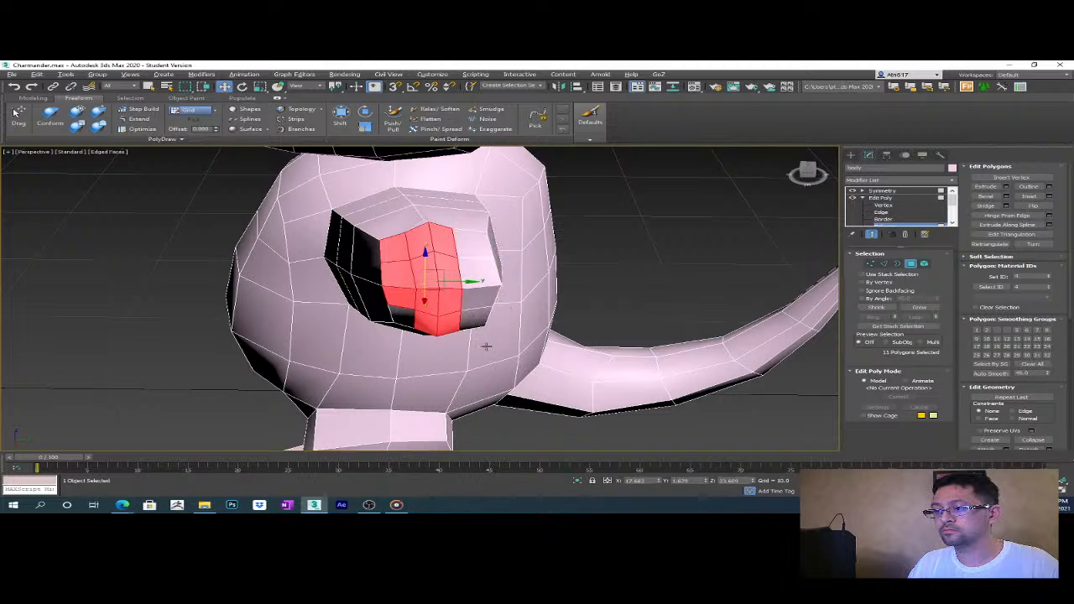
alt+drag(379, 233, 410, 325)
alt+middle_drag(410, 325, 494, 307)
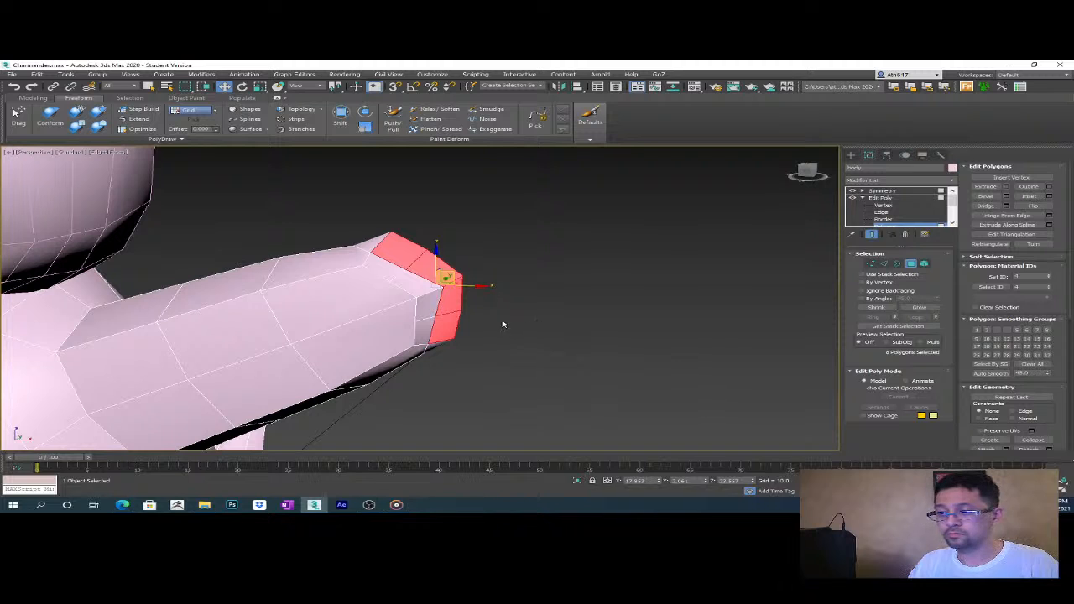
alt+middle_drag(471, 330, 484, 330)
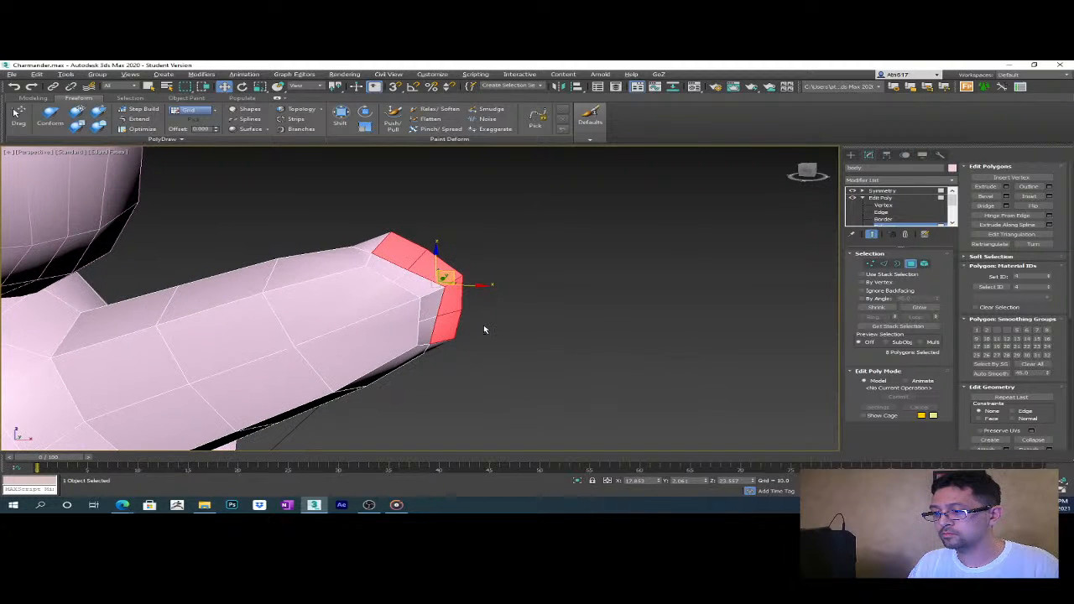
click(449, 323)
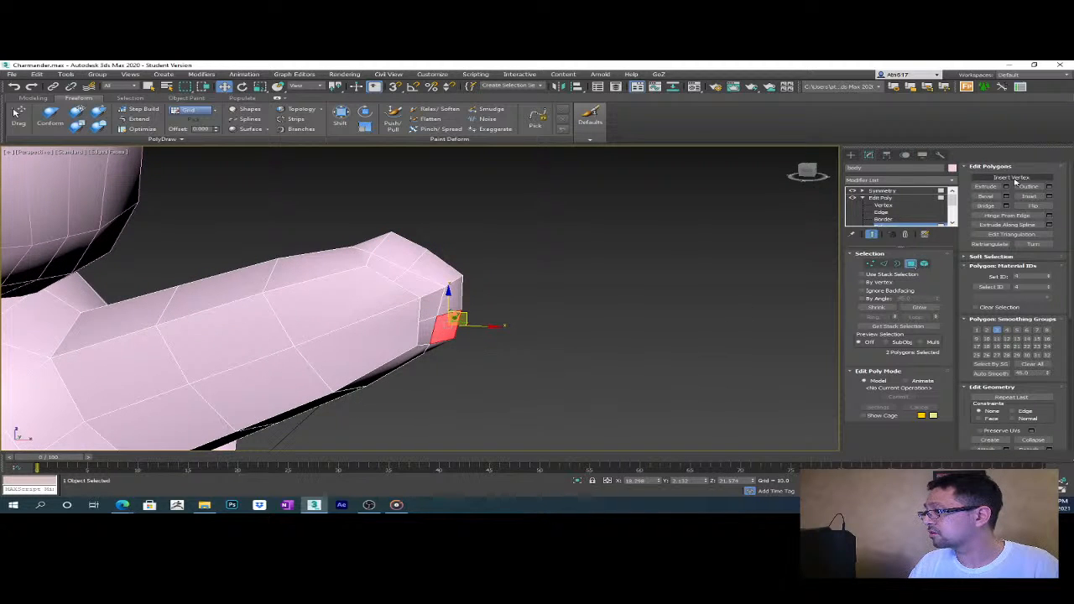
click(986, 187)
click(1006, 186)
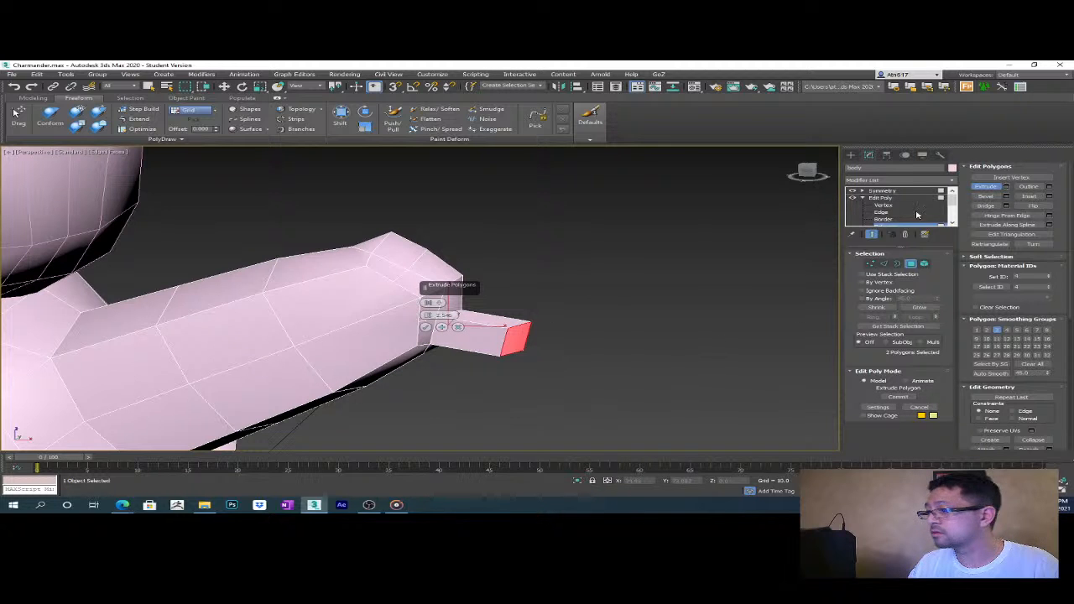
click(458, 327)
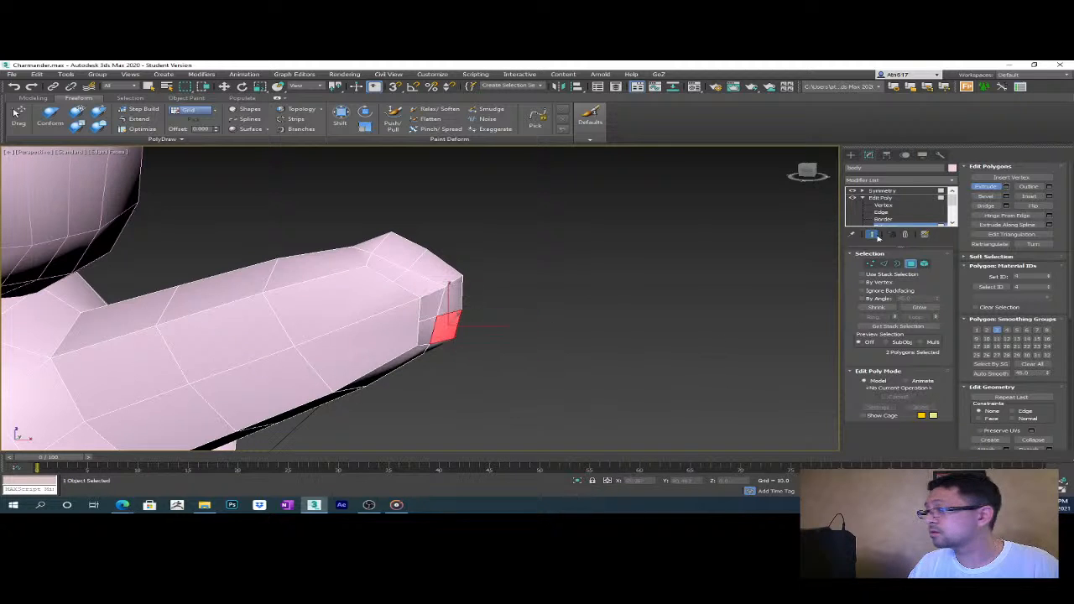
- Bevel the two selected polygons into a tapered finger with a height of about 1.33 and an outline of about -0.33
click(1006, 196)
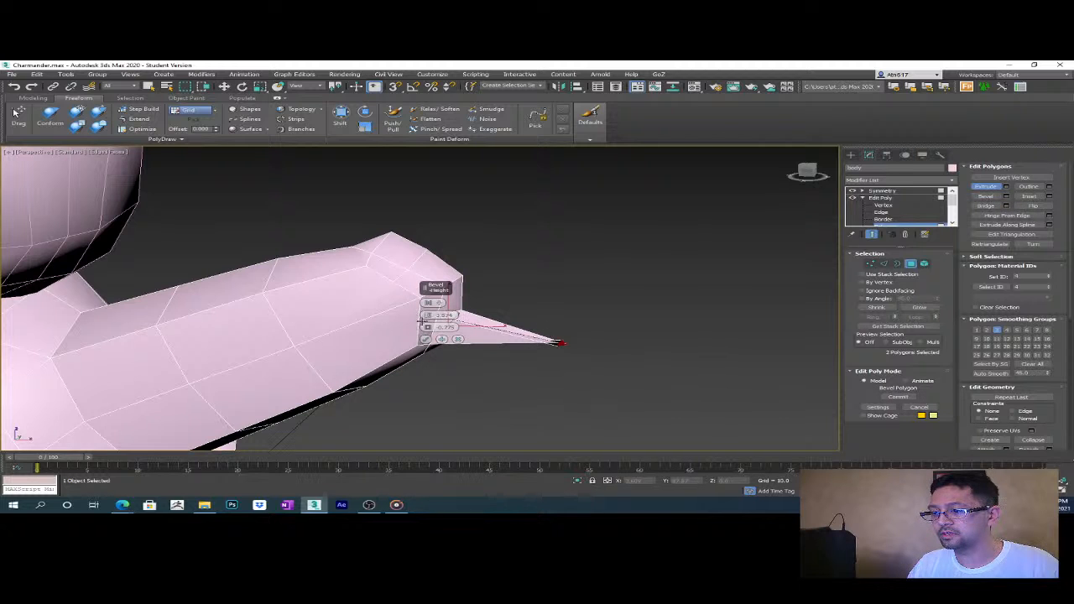
drag(428, 327, 428, 320)
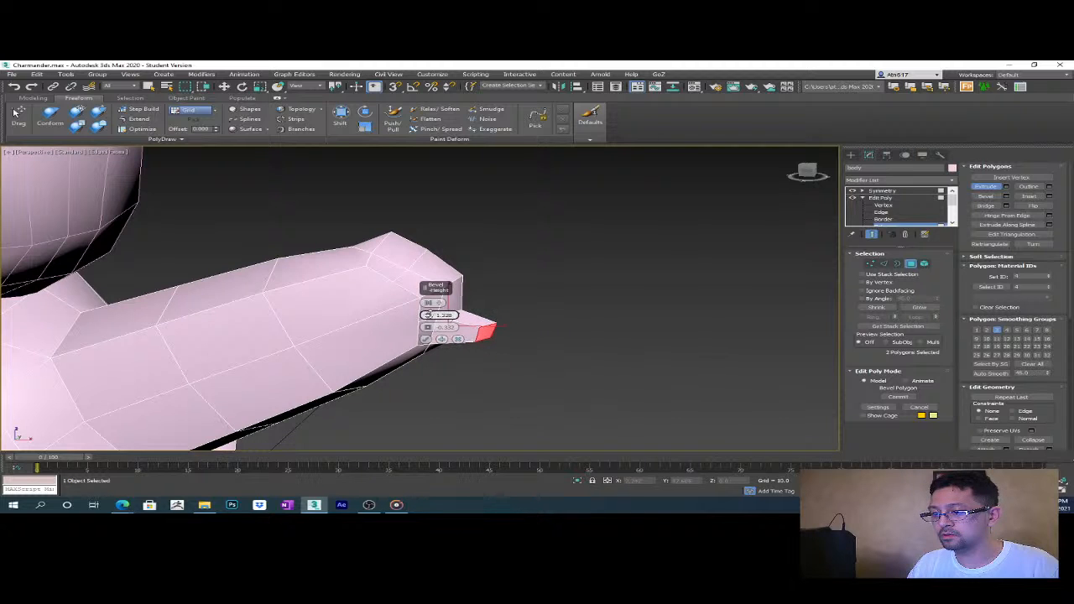
click(426, 338)
- Bevel the two polygons directly above the first finger into a second finger with the same height and outline
click(451, 296)
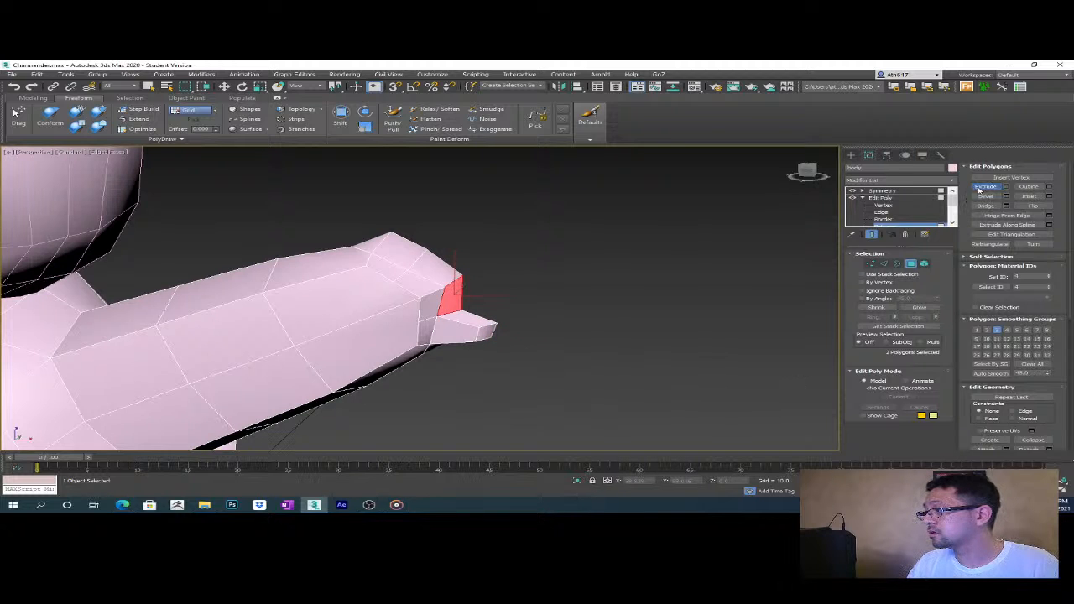
key(w)
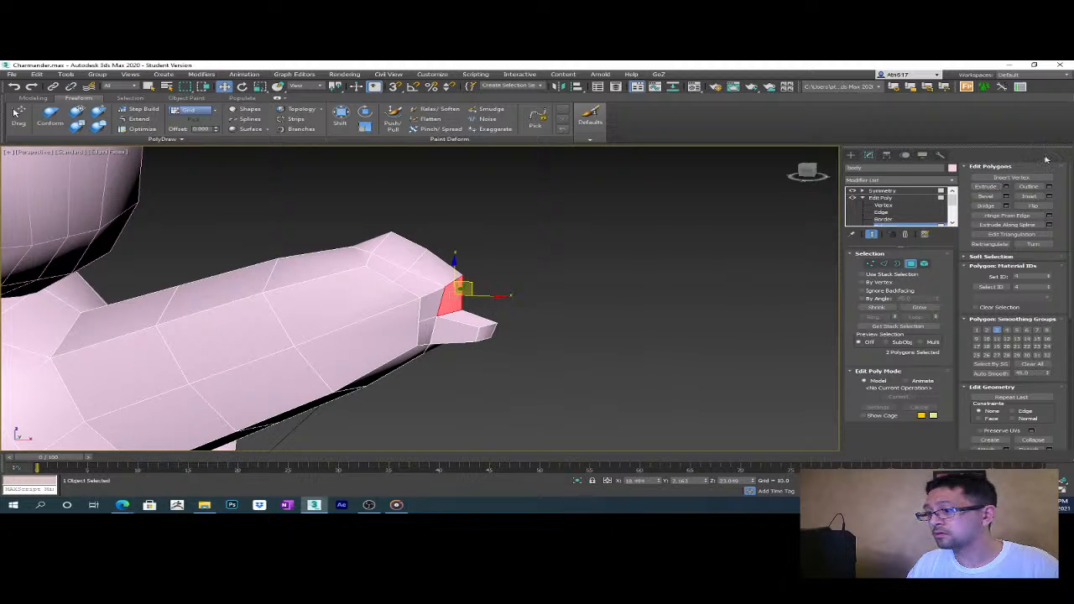
click(988, 197)
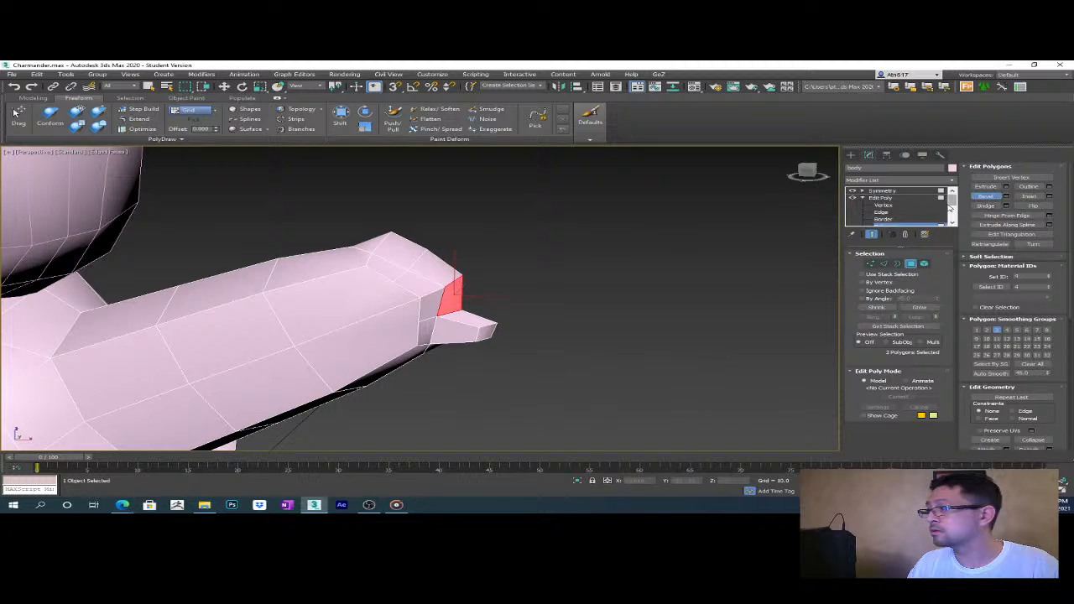
click(1006, 196)
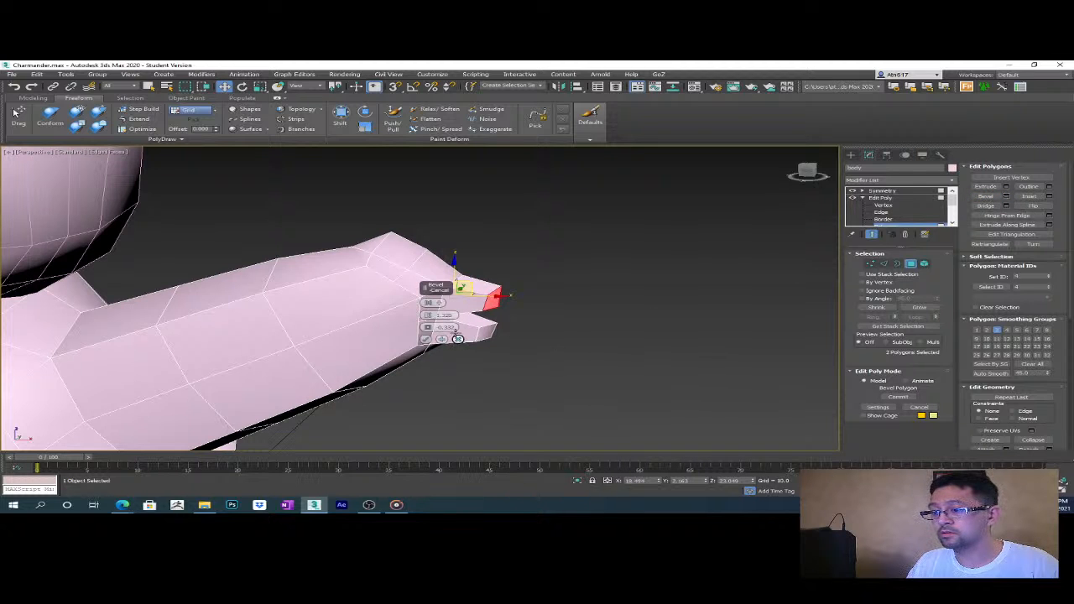
click(426, 338)
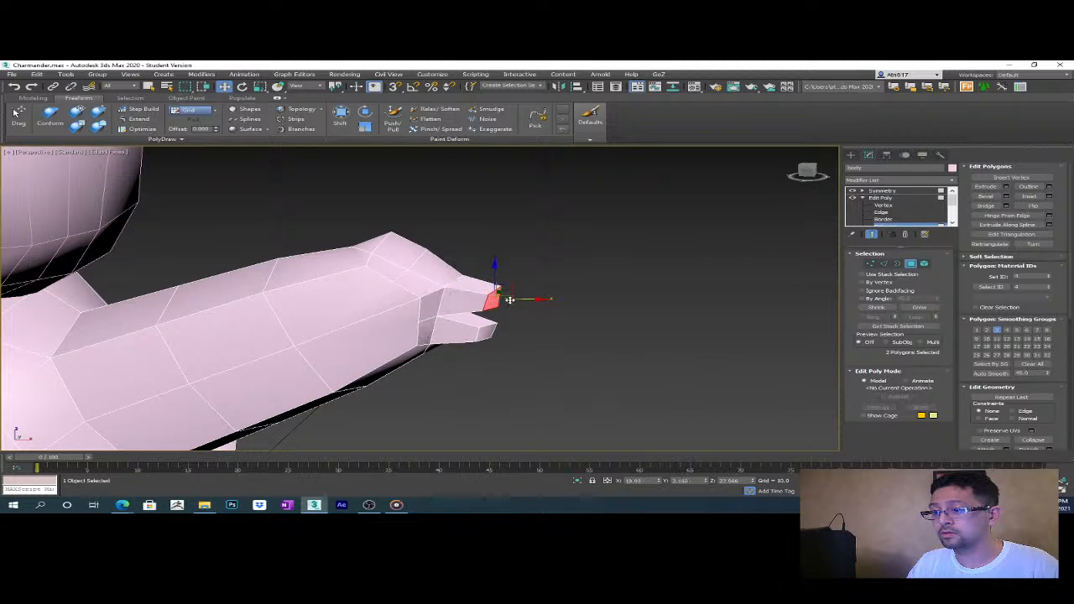
- Move the tip polygons of the second finger outward and upward, away from the first finger
alt+middle_drag(469, 331, 502, 323)
key(e)
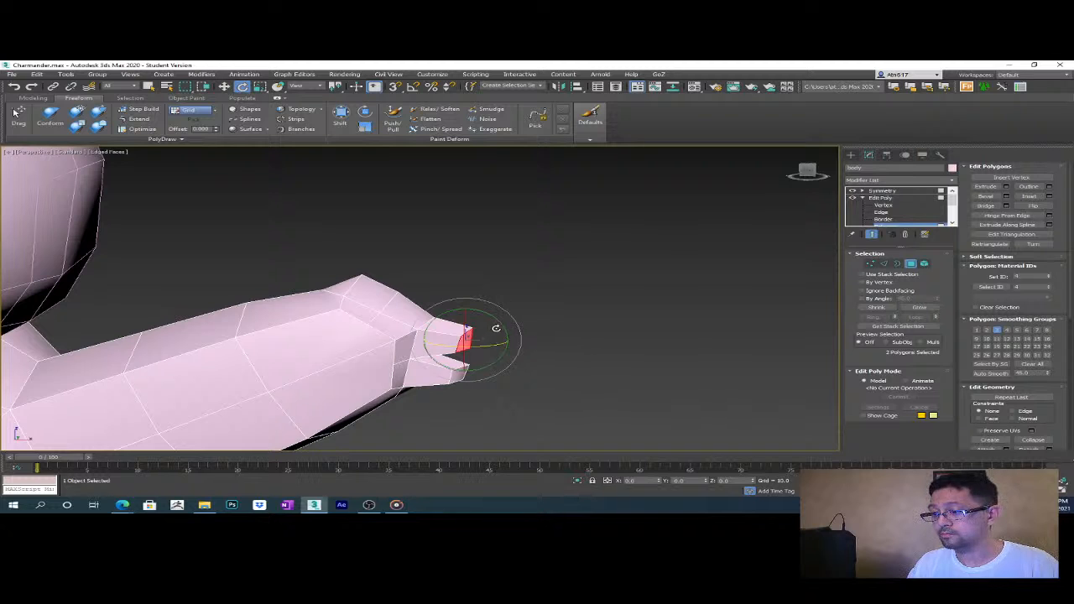
key(w)
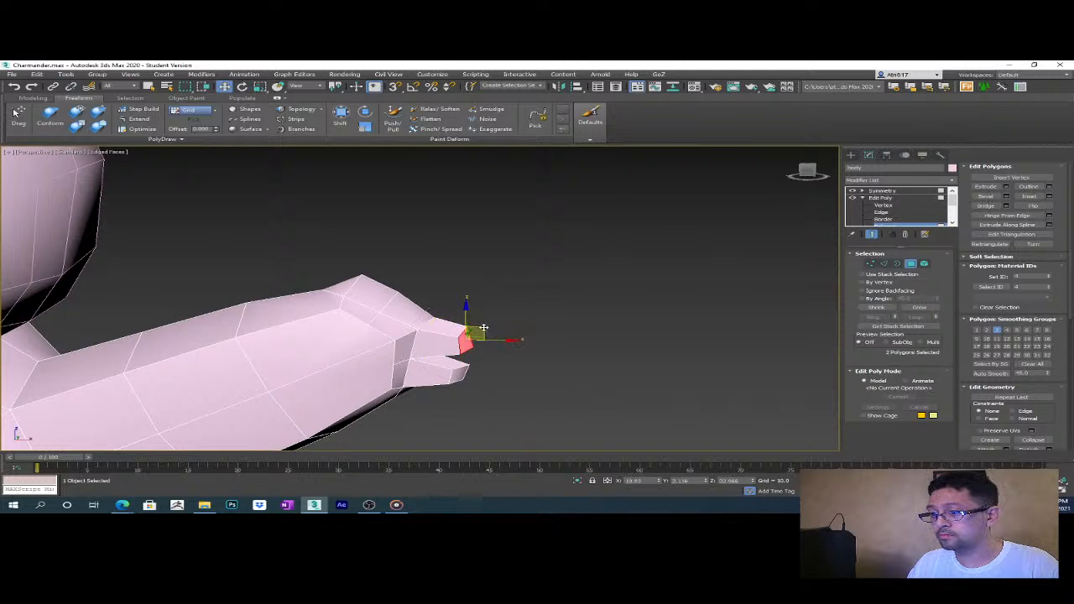
mouse_move(482, 330)
mouse_down()
mouse_move(489, 314)
mouse_move(495, 322)
mouse_up()
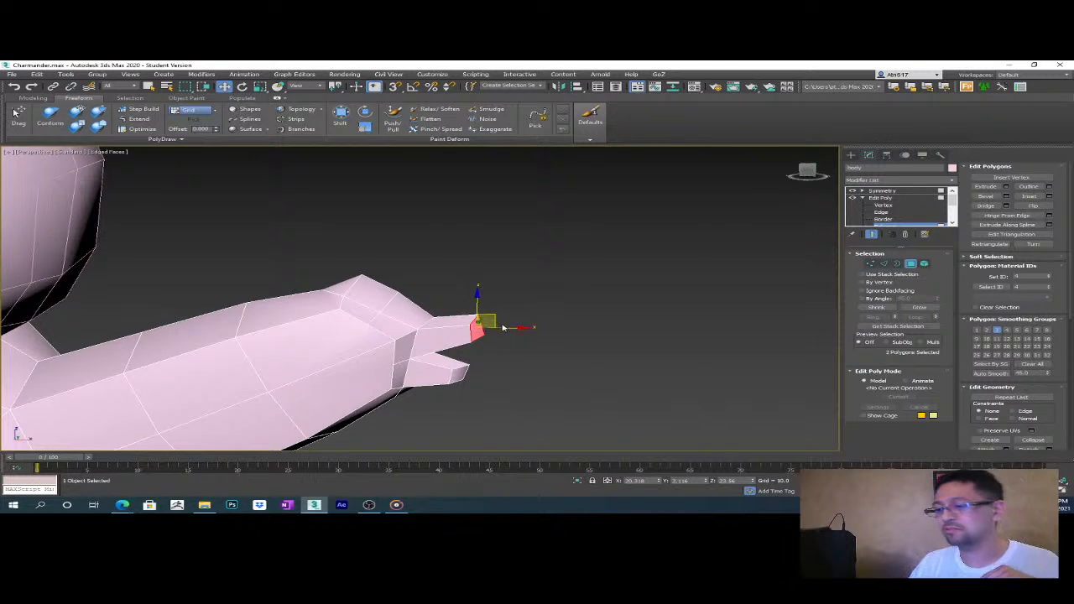
- Select only the two polygons directly above the second finger on the arm's end cap
ctrl+drag(403, 320, 401, 320)
alt+middle_drag(401, 321, 530, 268)
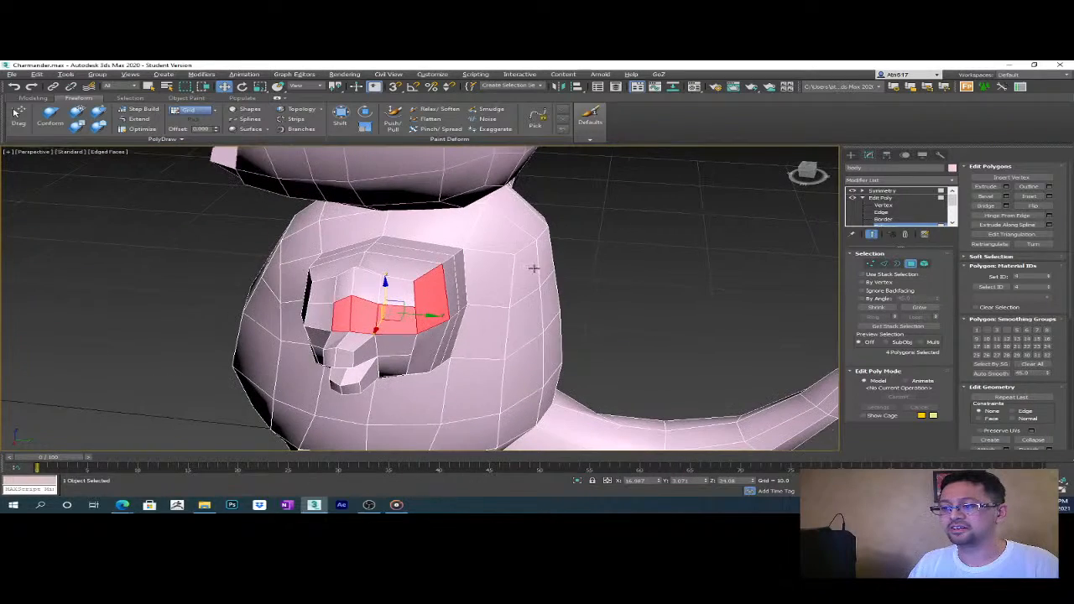
alt+drag(413, 357, 416, 354)
alt+middle_drag(528, 344, 656, 331)
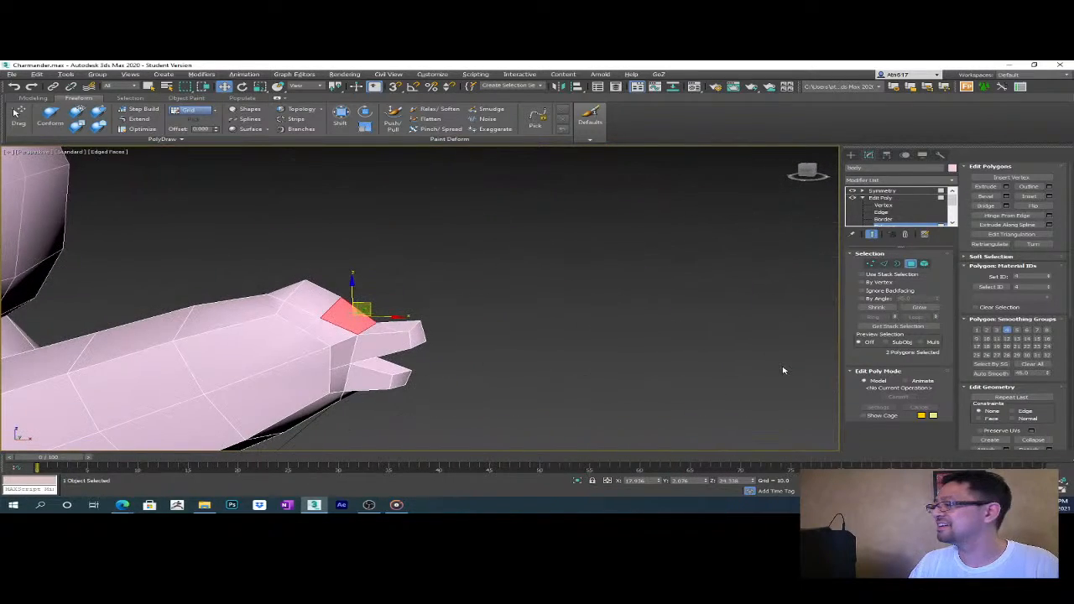
click(1006, 186)
drag(428, 314, 427, 315)
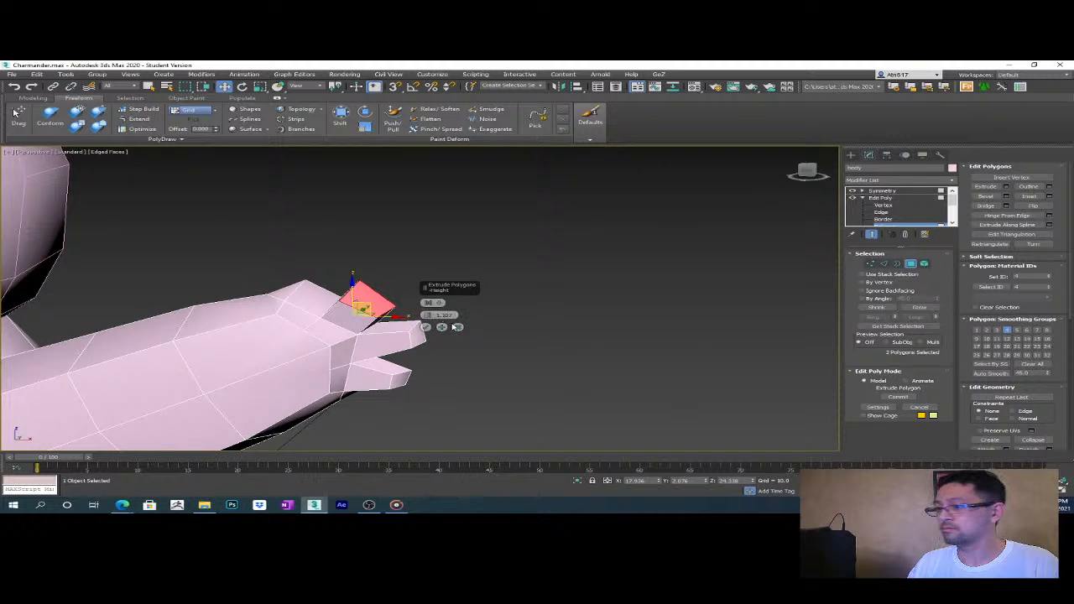
click(458, 327)
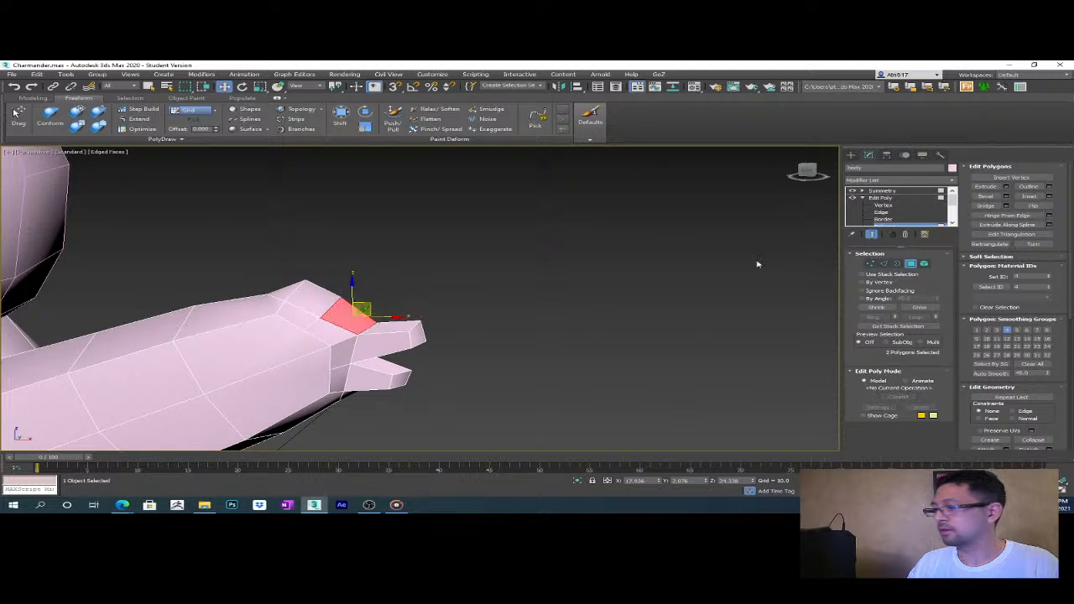
- Bevel the two selected polygons above the second finger into a third finger, using the same height and outline
click(1010, 197)
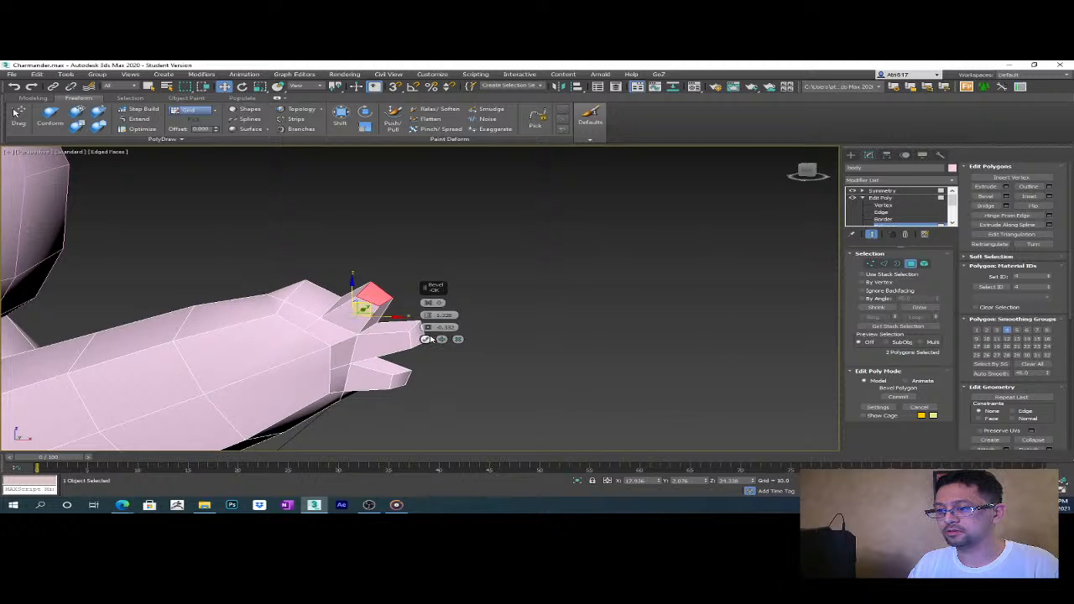
click(425, 338)
alt+middle_drag(426, 338, 380, 319)
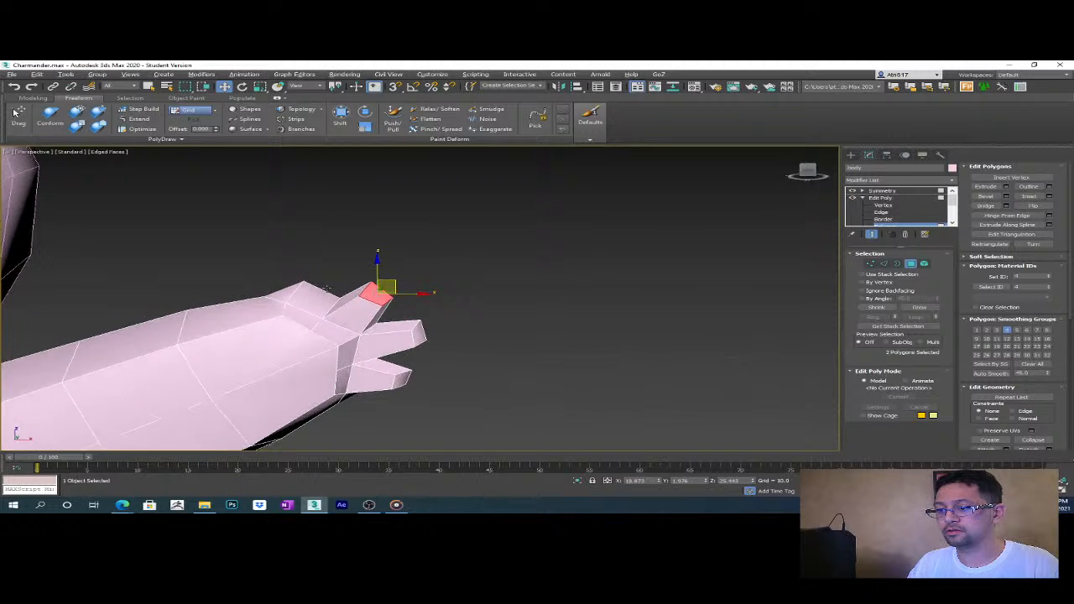
- Bevel the two uppermost polygons of the arm's end cap into a fourth finger, using the same height and outline as the third
click(321, 300)
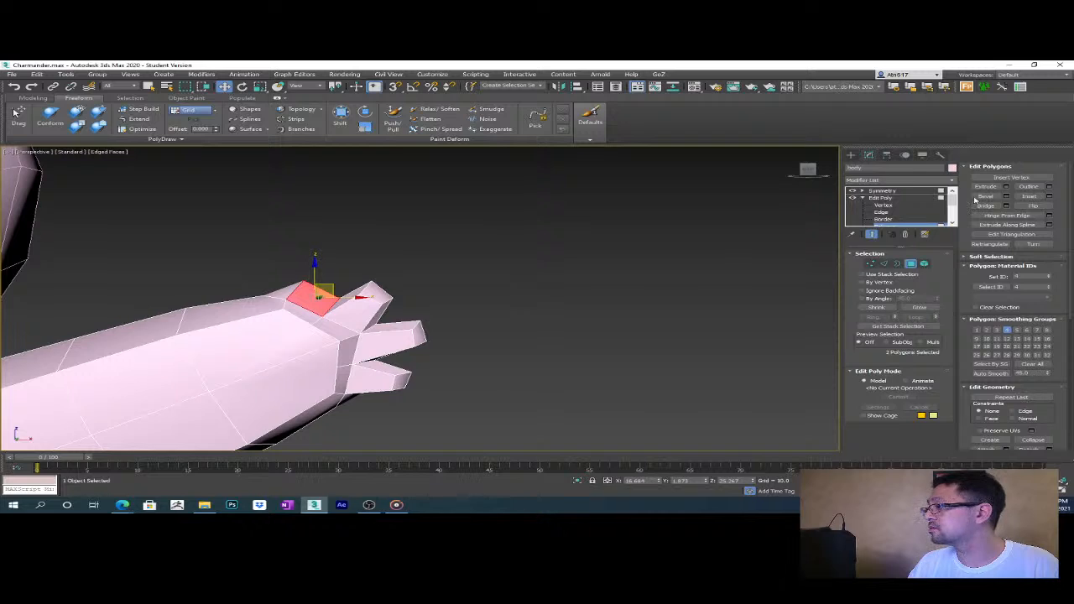
click(1006, 196)
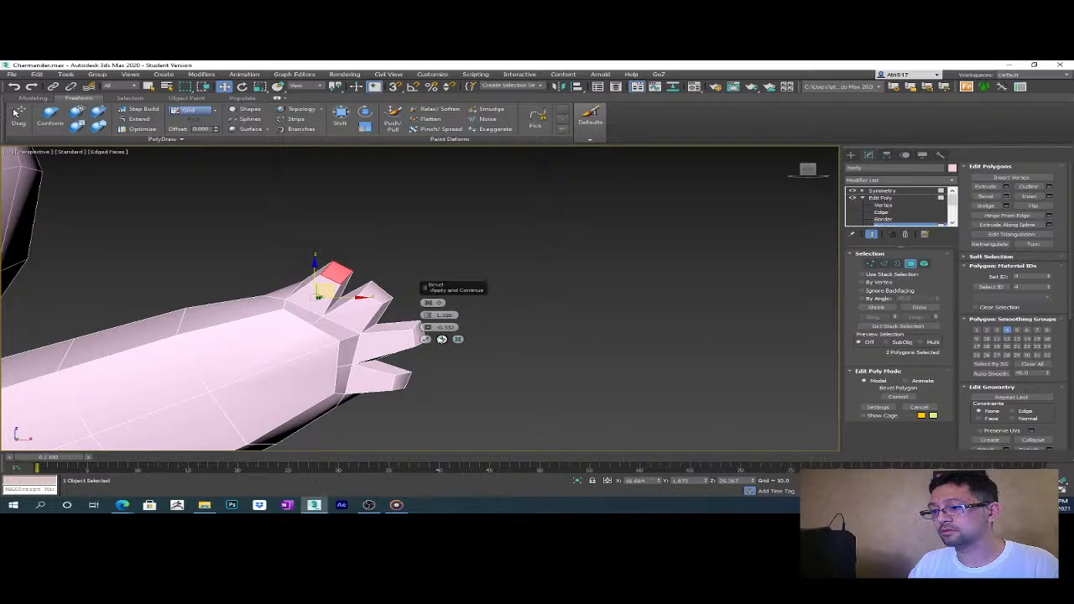
click(426, 339)
alt+middle_drag(425, 339, 694, 363)
- Adjust the tip edge of the fourth finger, and shift its tip polygons slightly upward and back, away from the third finger
key(2)
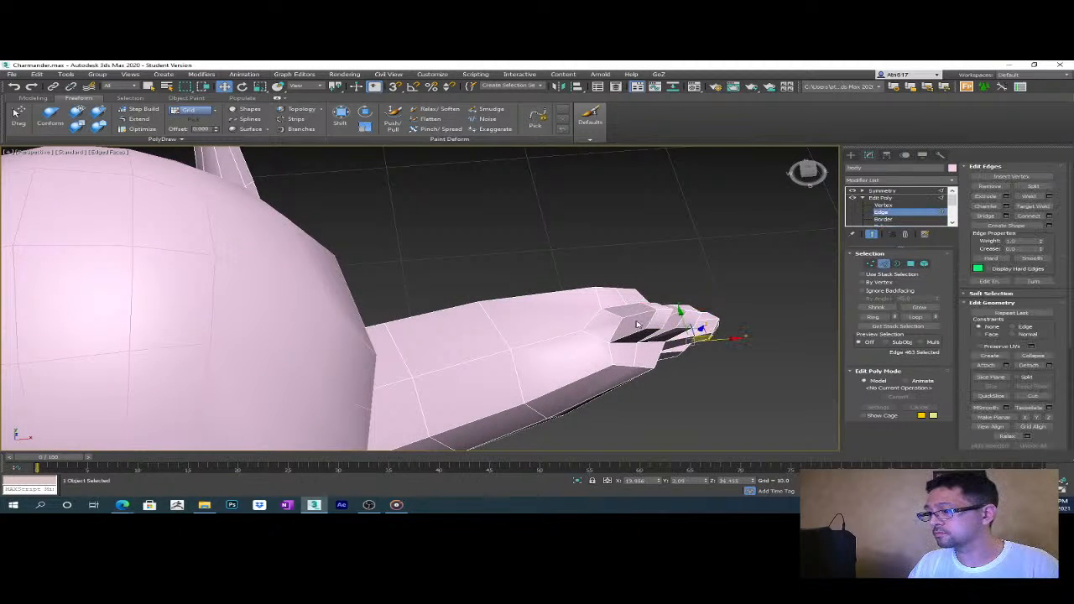
alt+middle_drag(694, 363, 610, 323)
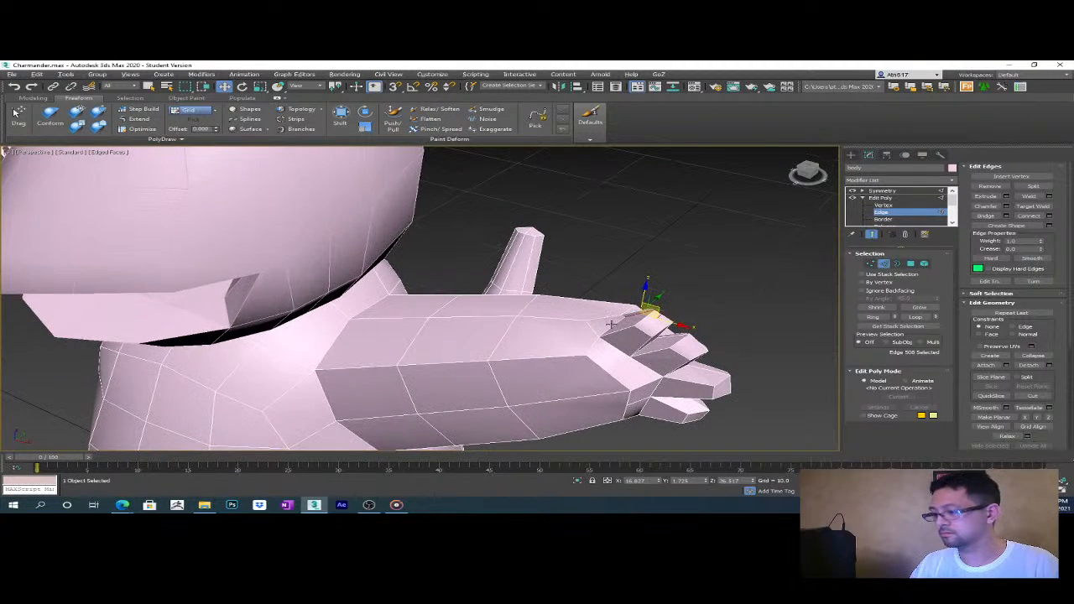
key(ctrl+d)
key(ctrl+z)
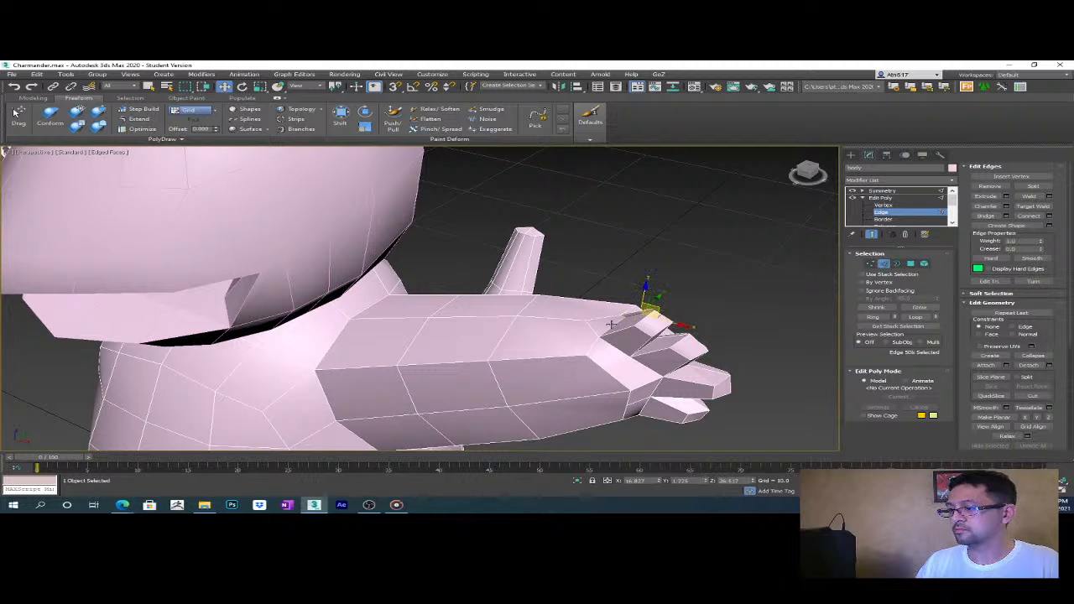
key(ctrl+d)
alt+middle_drag(611, 324, 612, 245)
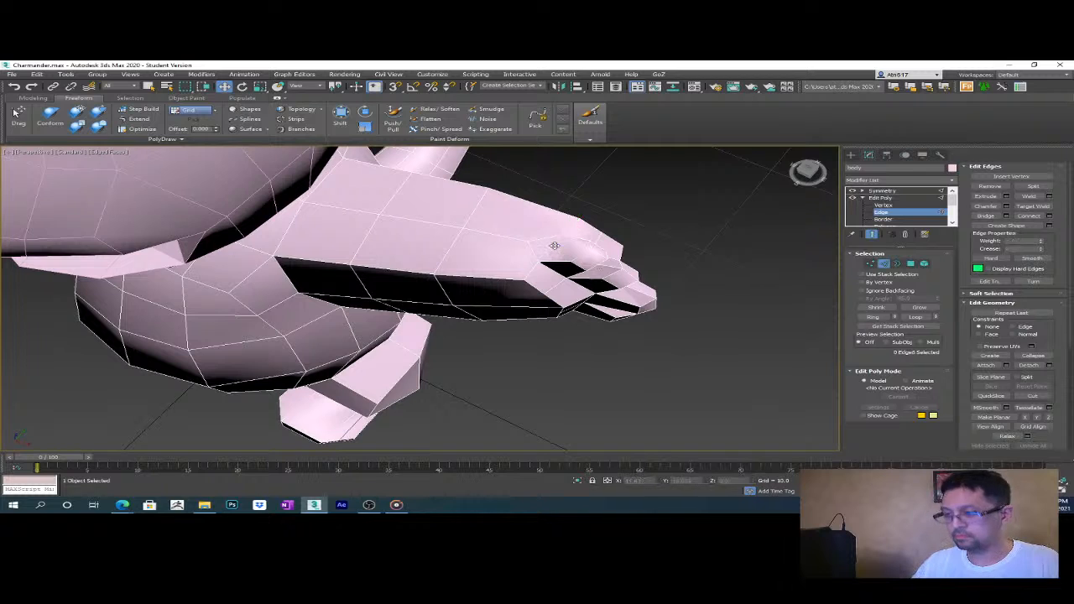
alt+middle_drag(536, 287, 603, 335)
click(590, 345)
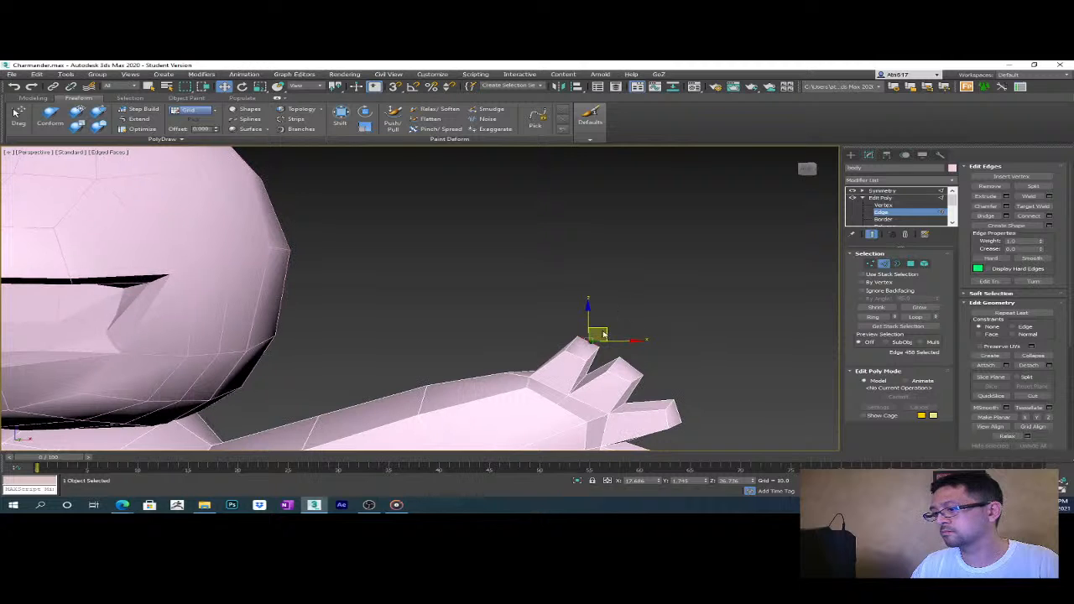
drag(608, 331, 646, 337)
alt+middle_drag(646, 337, 614, 326)
key(4)
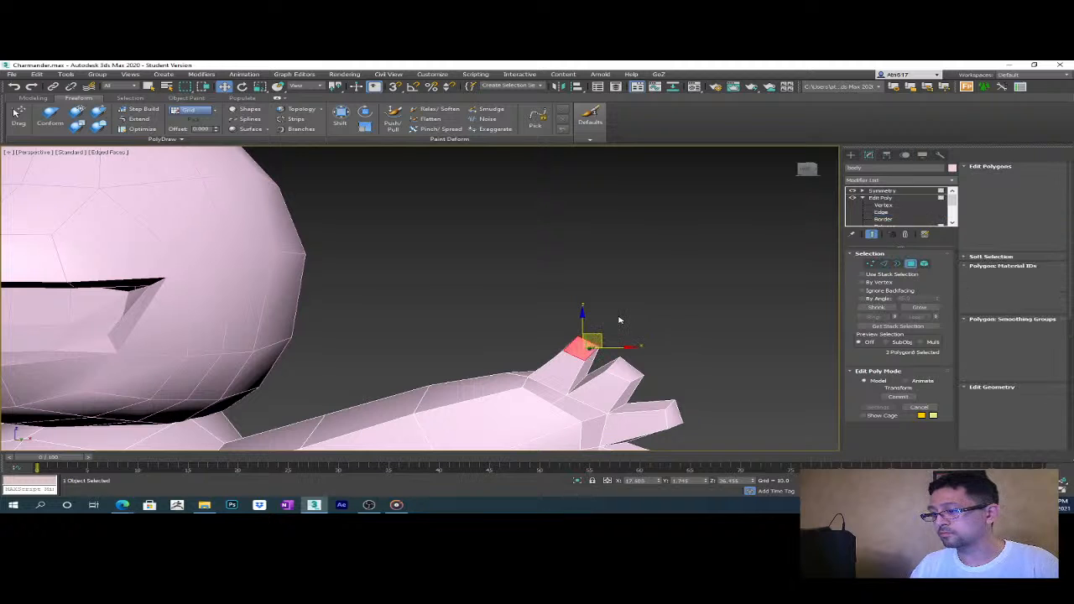
drag(601, 336, 584, 324)
- Select the two outer base vertices of the fourth finger and move them slightly up and back toward the arm
alt+middle_drag(609, 346, 542, 383)
key(1)
click(531, 377)
ctrl+click(516, 332)
alt+middle_drag(518, 336, 546, 346)
drag(546, 347, 535, 343)
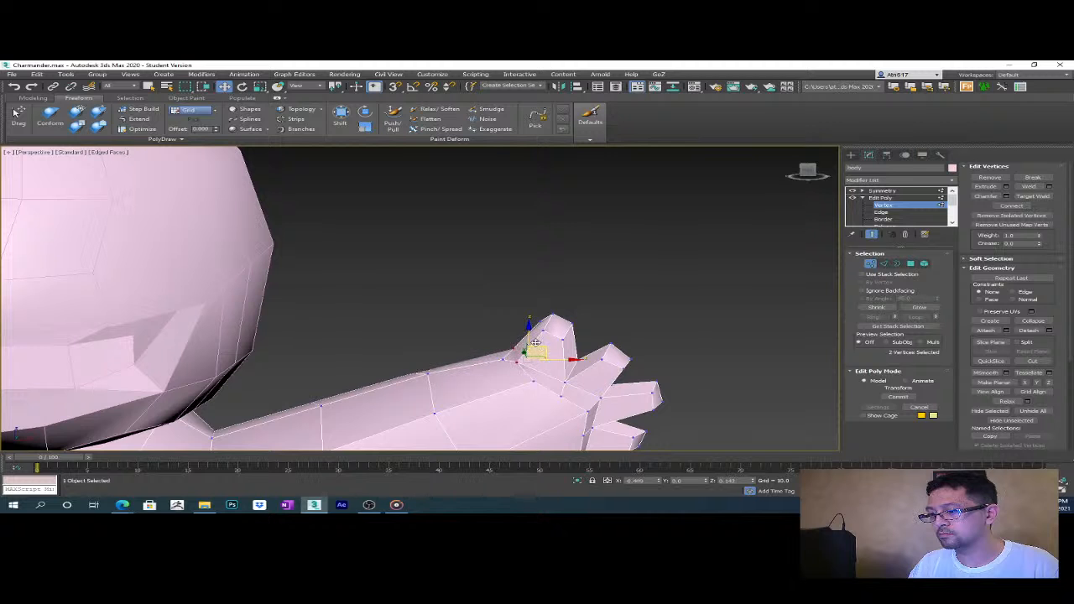
- Cut new edges across the back of the hand, from the arm's centre edge just behind the fourth finger to both sides
alt+middle_drag(537, 346, 620, 406)
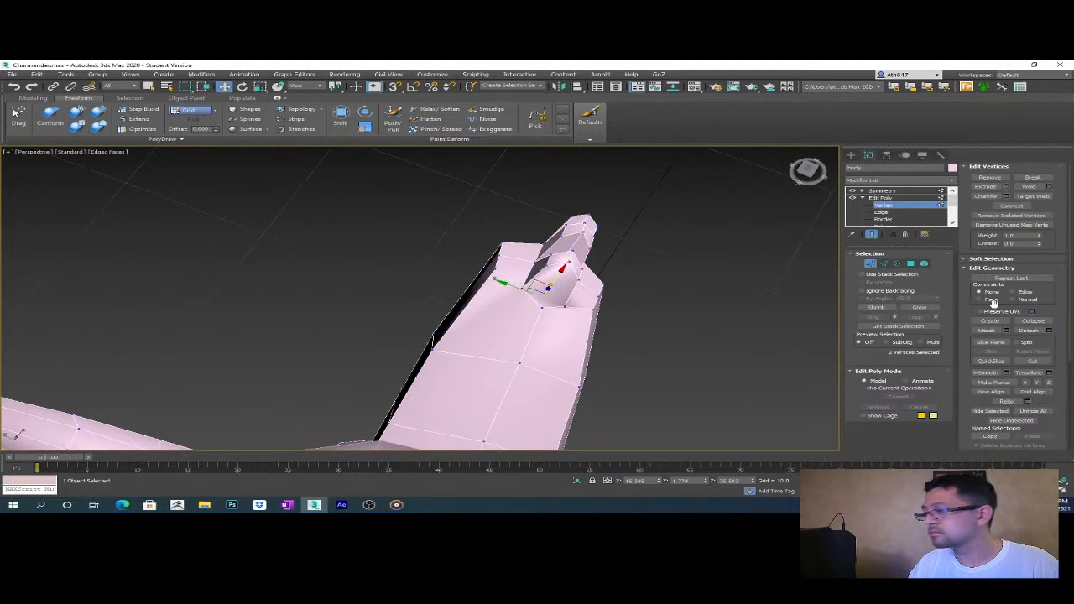
click(1032, 361)
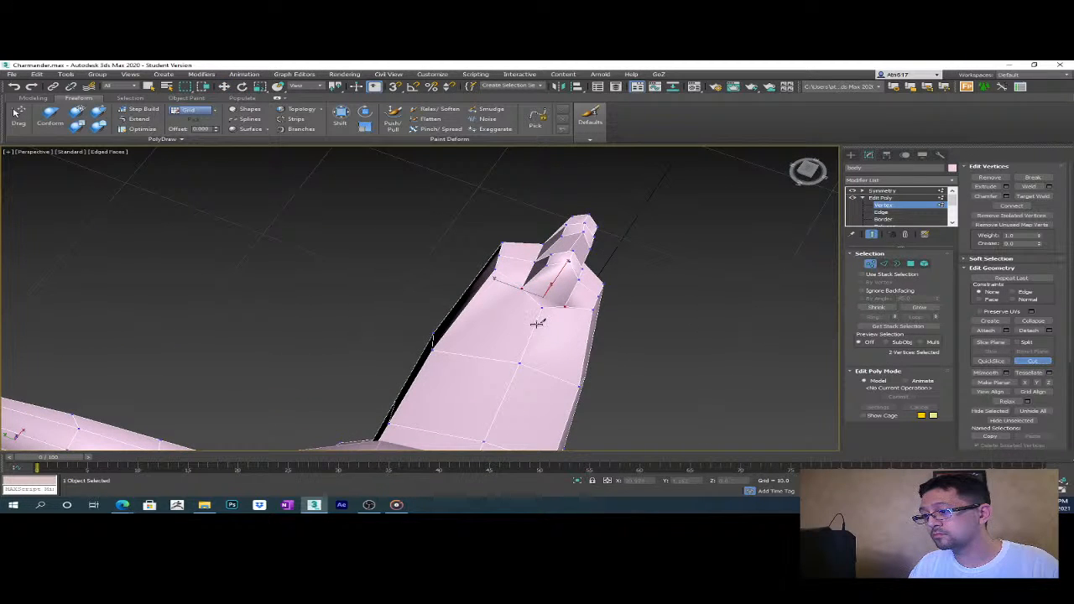
click(594, 309)
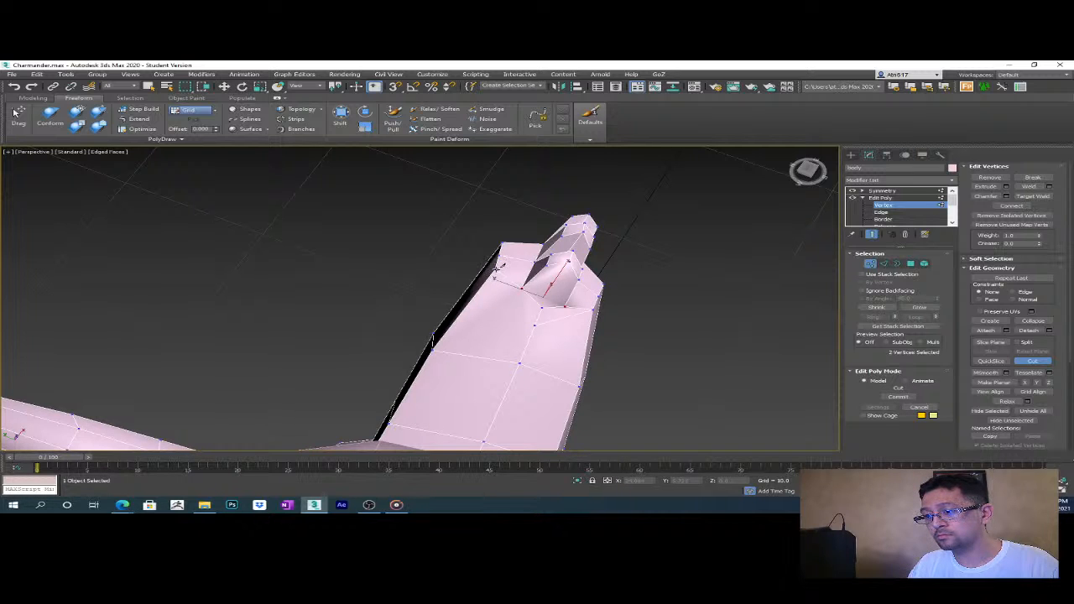
click(497, 273)
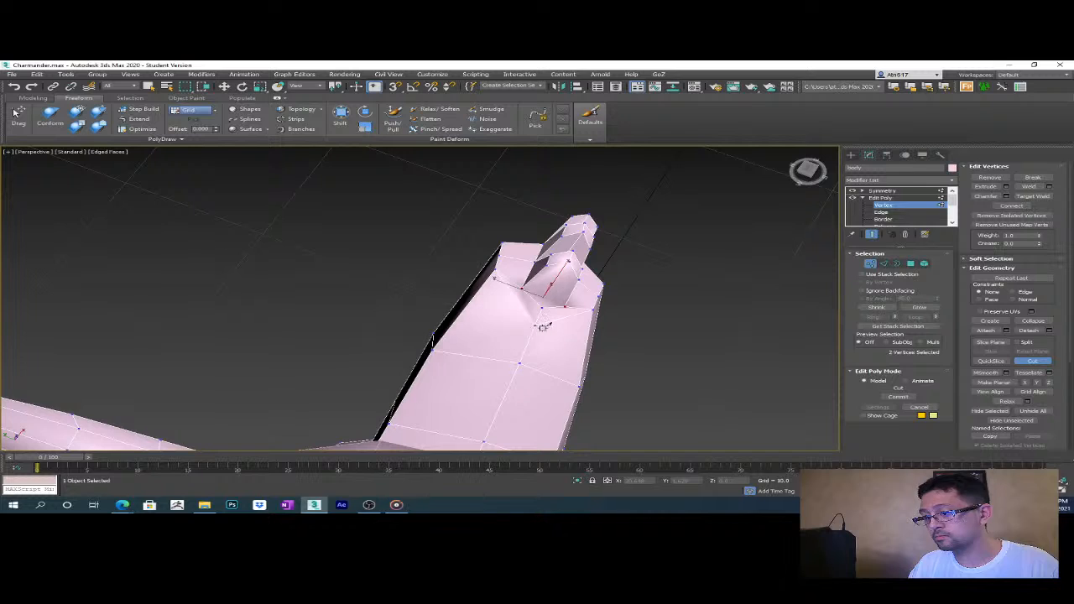
mouse_move(654, 314)
alt+middle_down()
mouse_move(593, 280)
mouse_move(646, 298)
alt+middle_up()
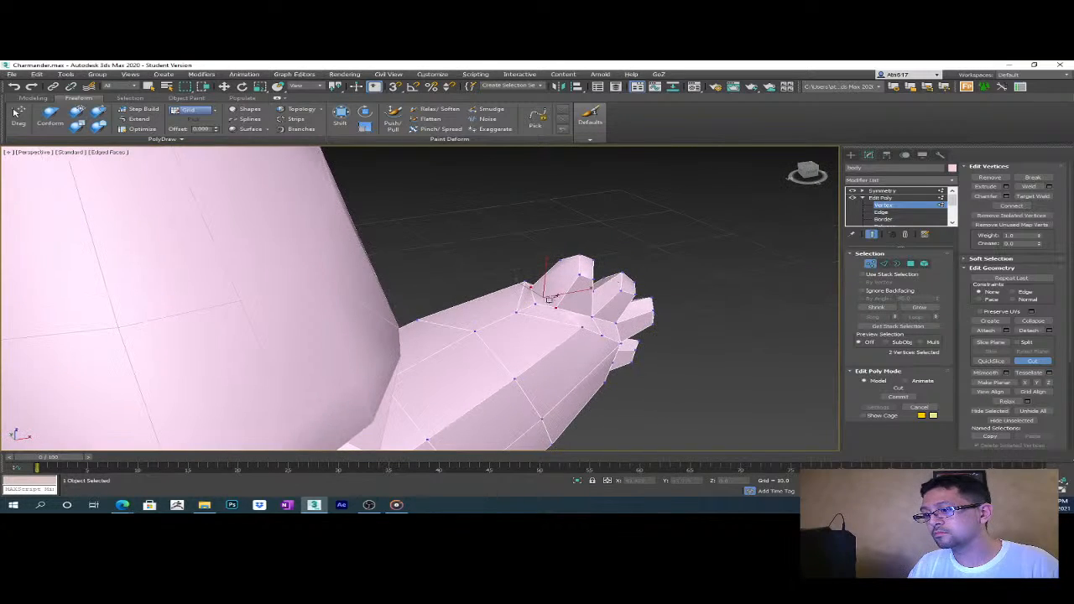
- Reposition the two selected vertices at the base of the fourth finger, pulling them slightly toward the fingertips
alt+middle_drag(732, 264, 642, 317)
alt+middle_drag(726, 306, 684, 311)
key(w)
drag(543, 351, 550, 359)
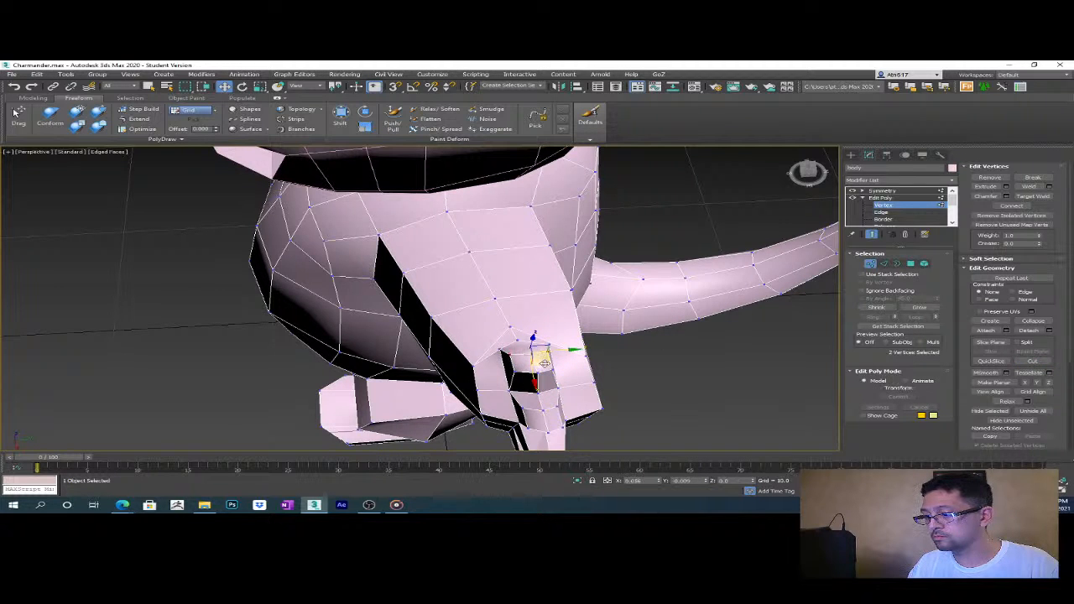
drag(543, 361, 546, 368)
alt+middle_drag(546, 368, 694, 344)
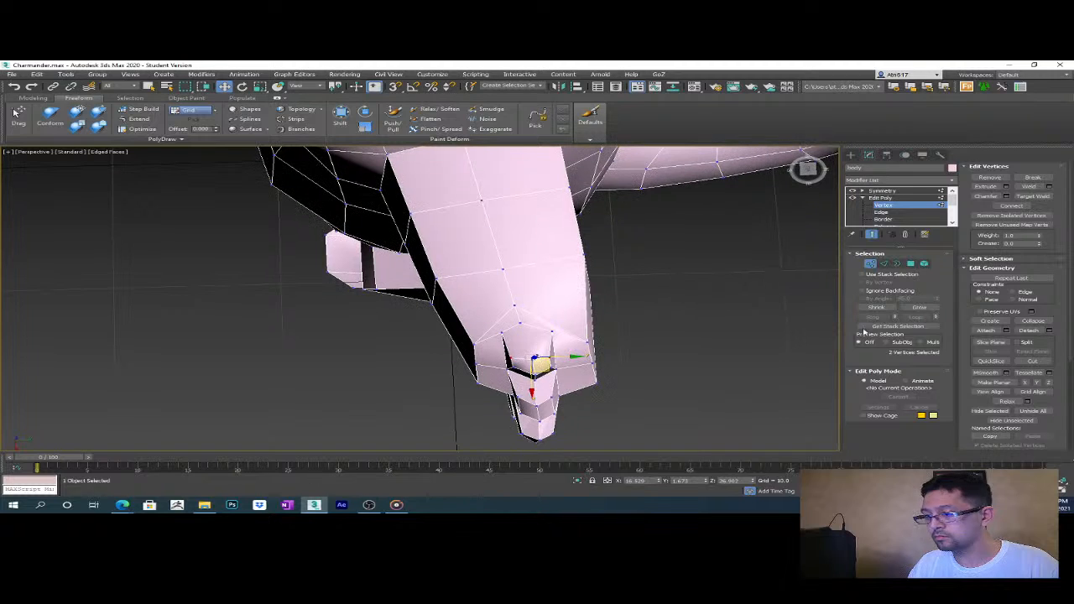
- Cut an extra edge across the centre line between the new cuts and the base of the fourth finger
click(1044, 362)
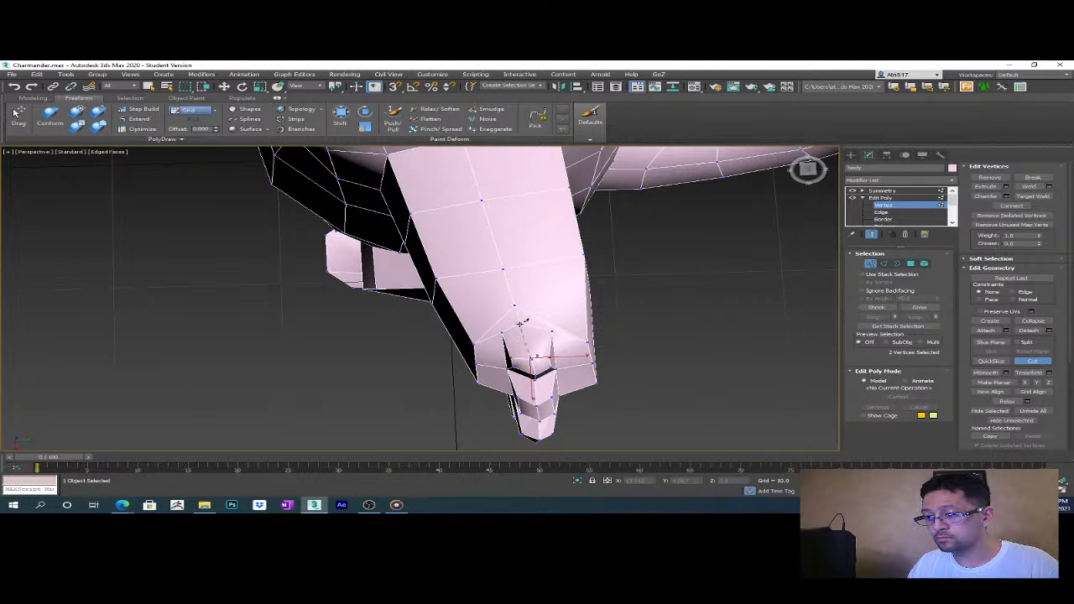
click(521, 321)
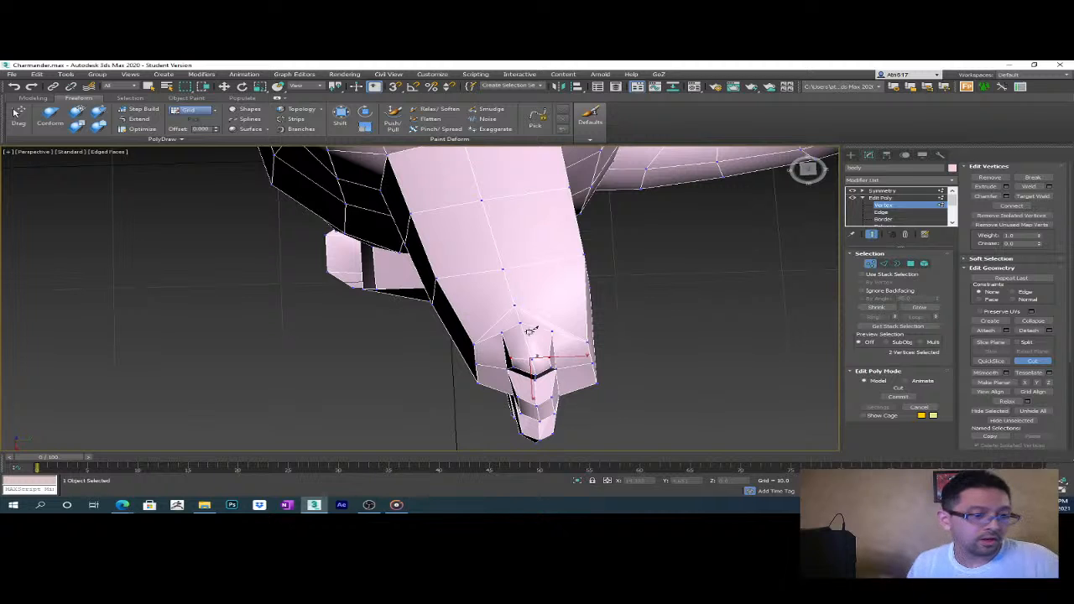
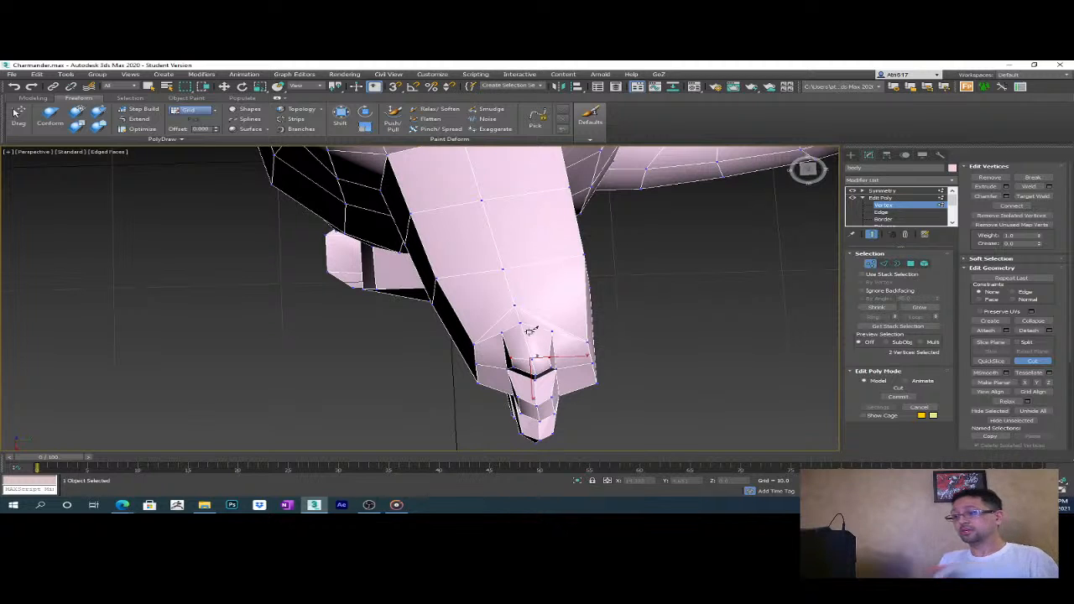
key(w)
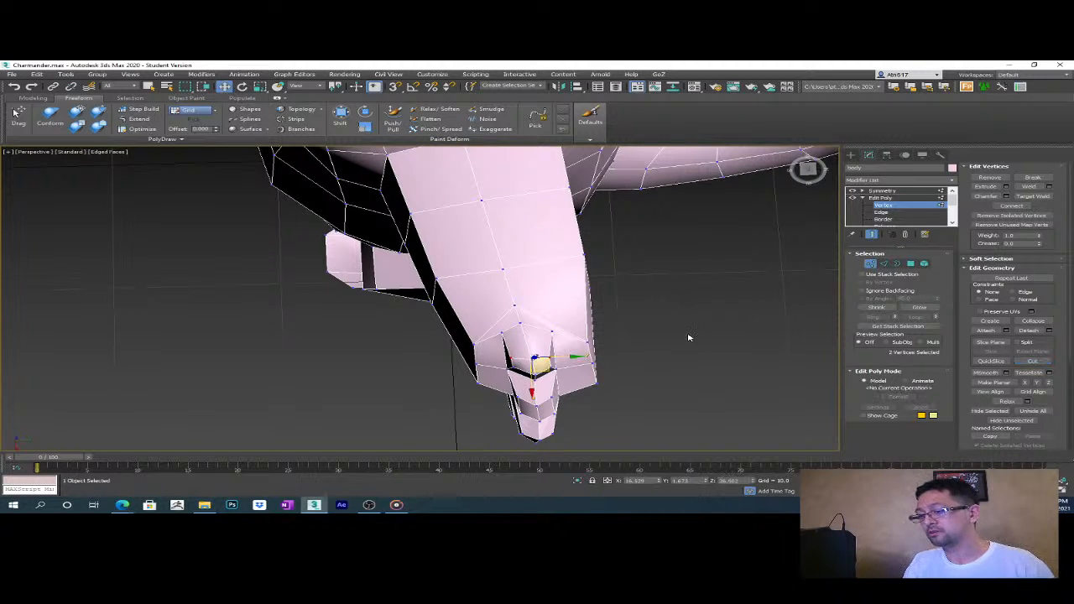
- Slide the two side vertices beside the fourth finger's base back along the arm, using the Edge constraint
alt+middle_drag(646, 343, 714, 310)
click(629, 276)
ctrl+click(631, 238)
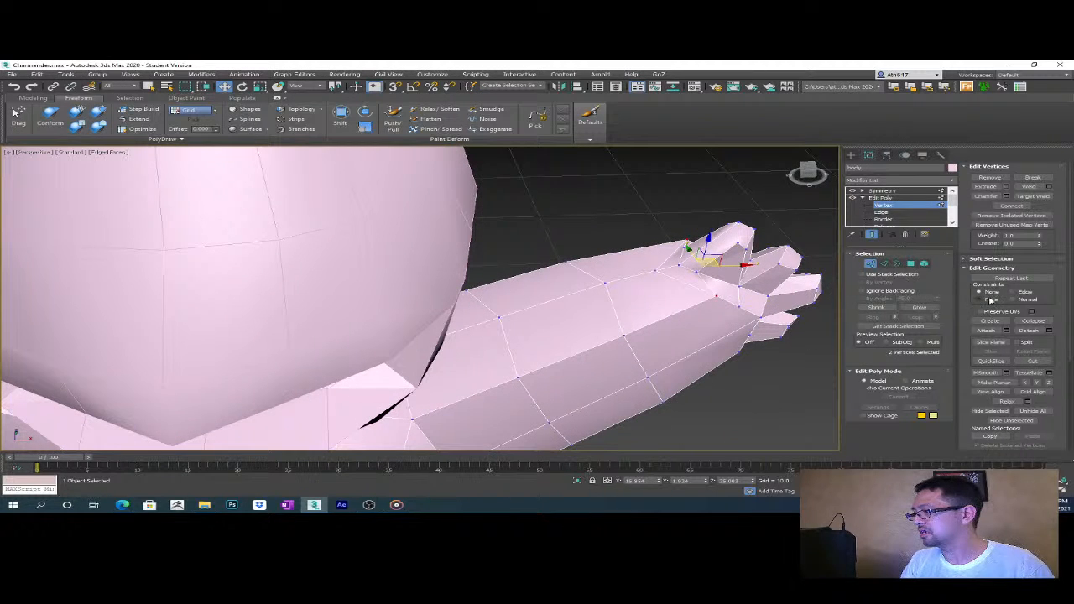
drag(723, 254, 693, 259)
alt+middle_drag(693, 259, 669, 266)
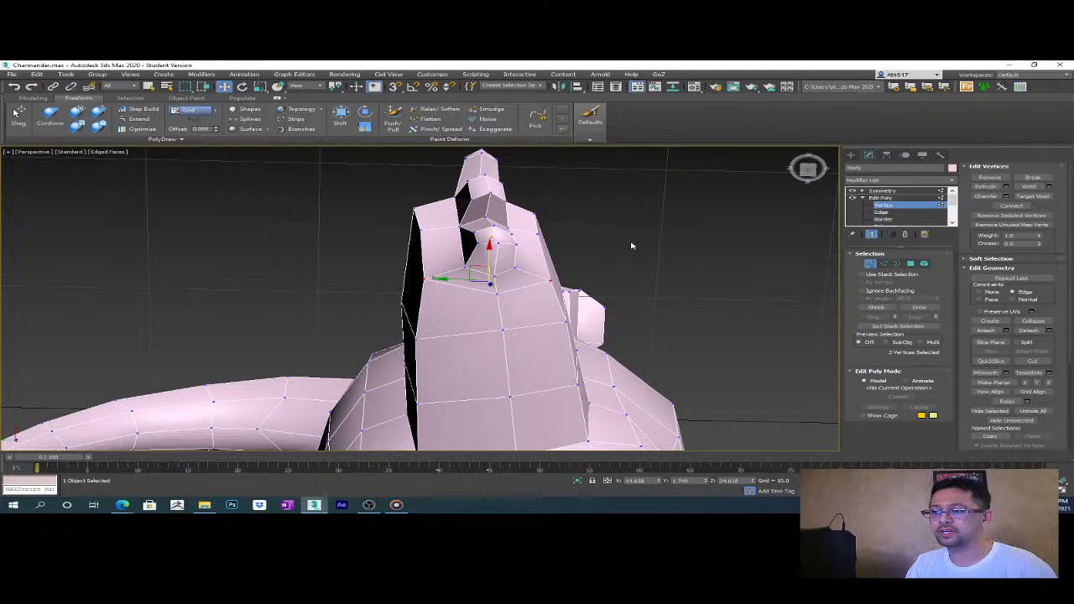
- Show the model in wireframe, set the constraint to None, and nudge the fourth finger's tip vertices nearest the third finger outward
alt+middle_drag(660, 252, 551, 256)
click(543, 245)
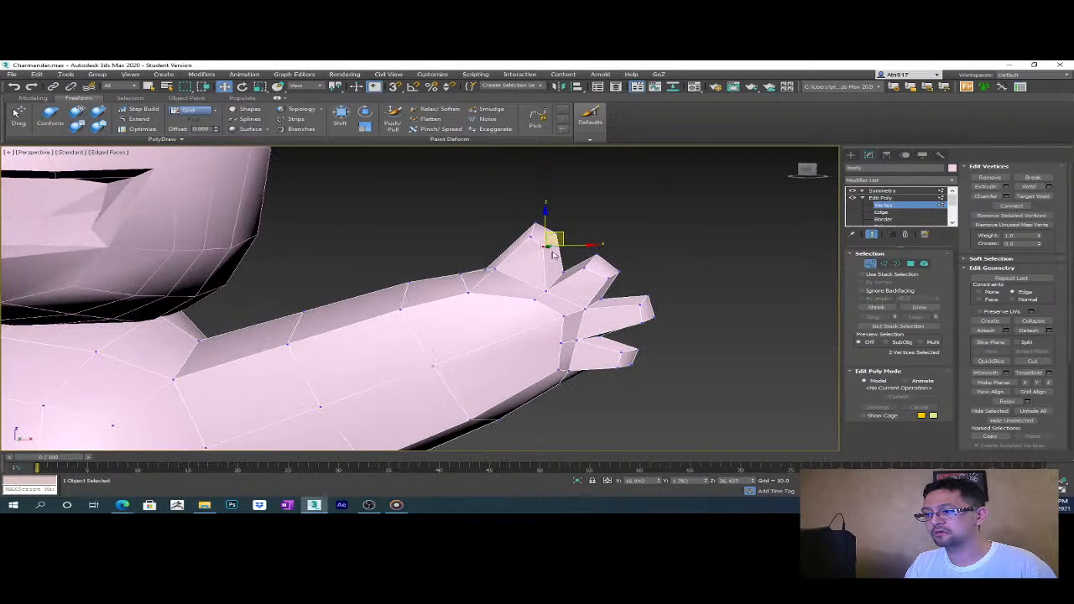
key(F3)
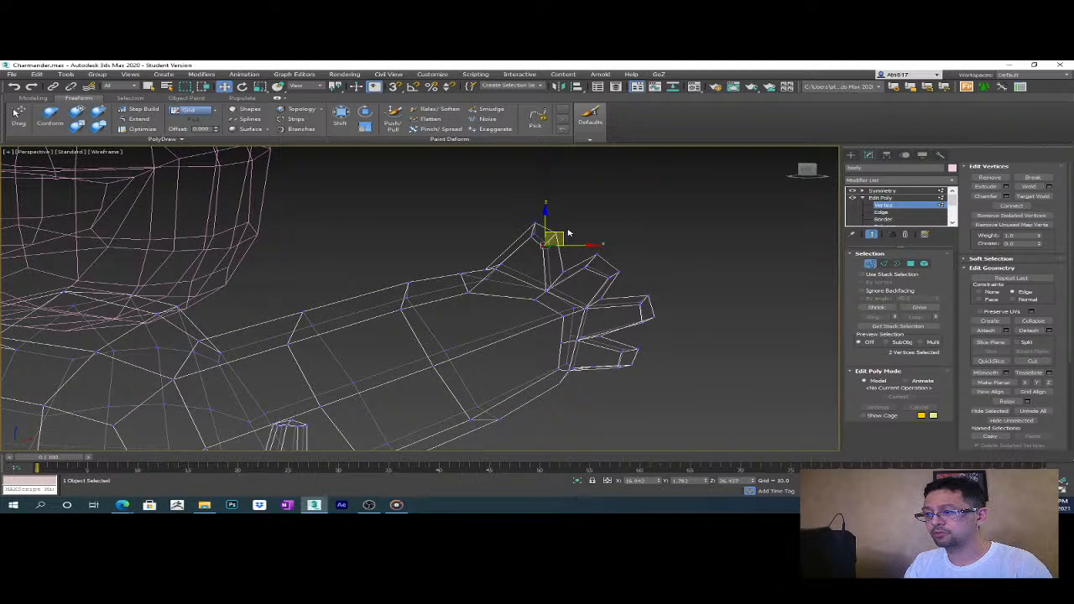
drag(565, 236, 564, 237)
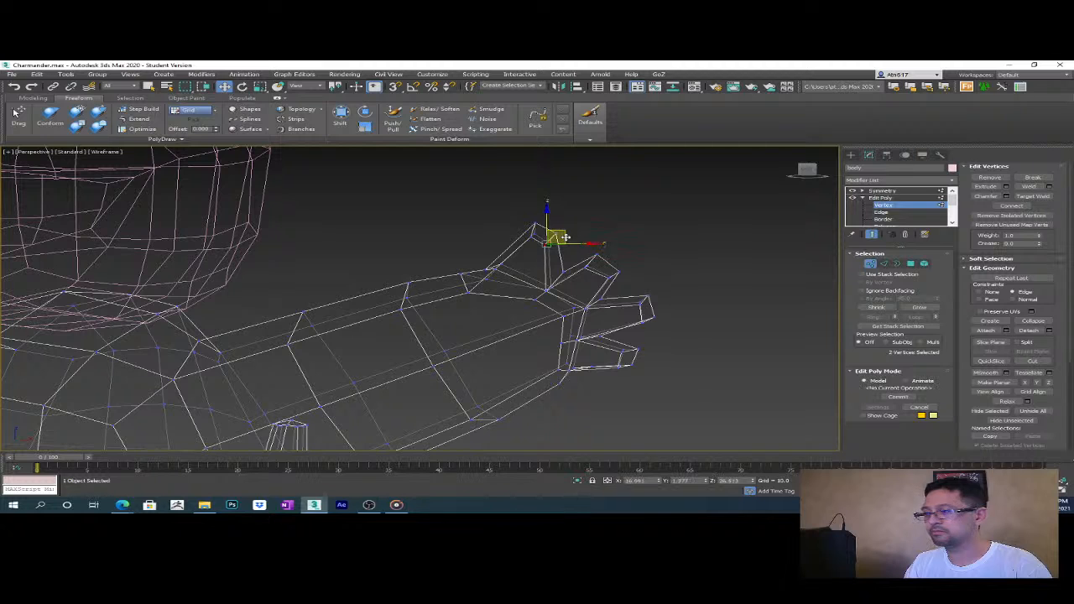
click(978, 291)
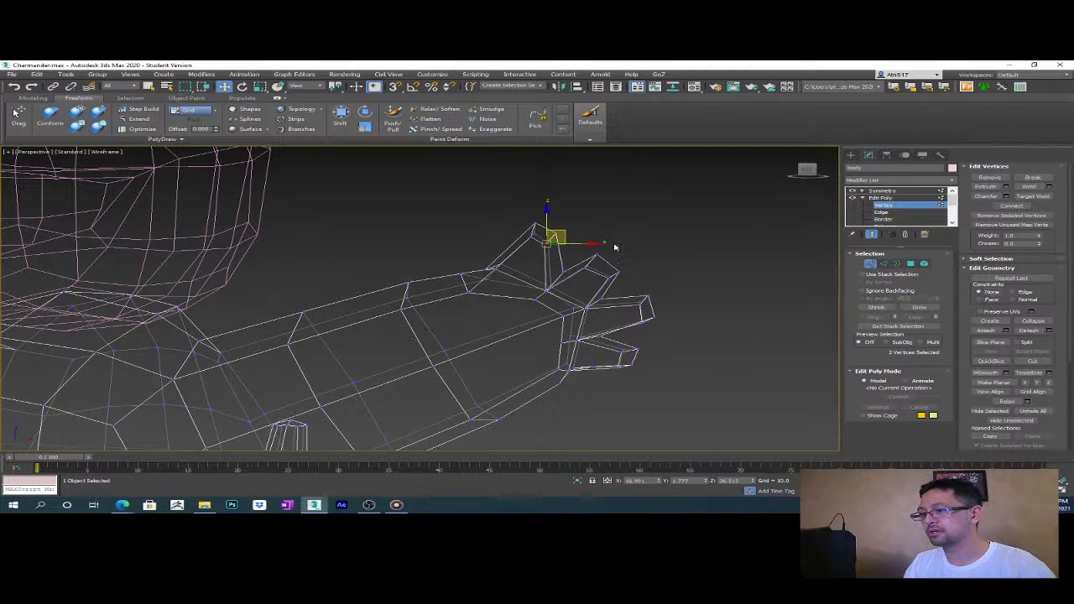
drag(563, 236, 564, 236)
key(ctrl+z)
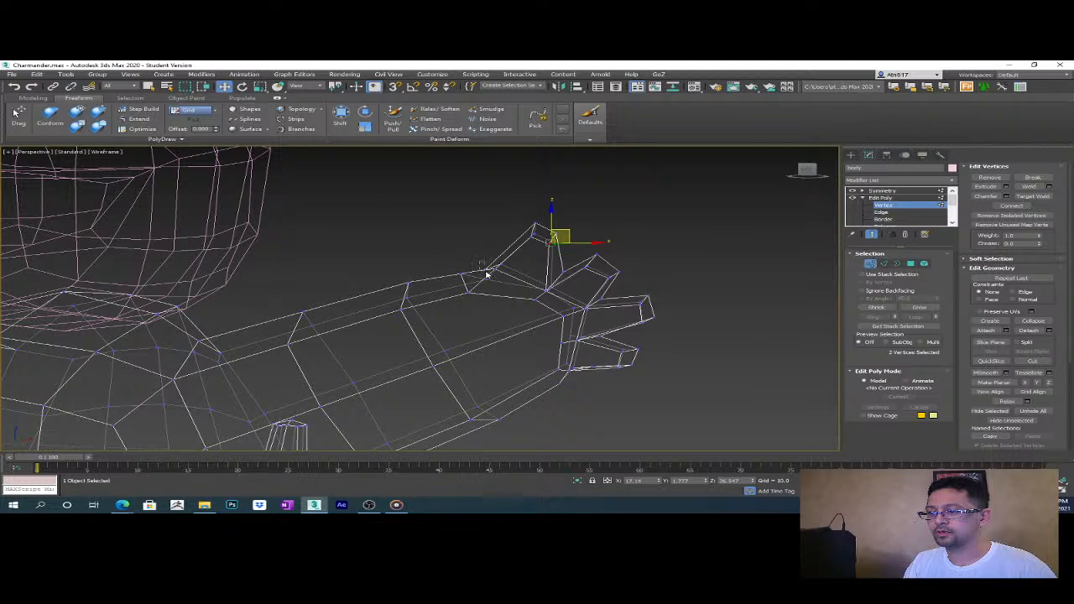
- Shift the fourth finger's outer base vertex slightly upward and the base vertices beside the third finger back toward the arm
click(484, 267)
drag(506, 261, 512, 267)
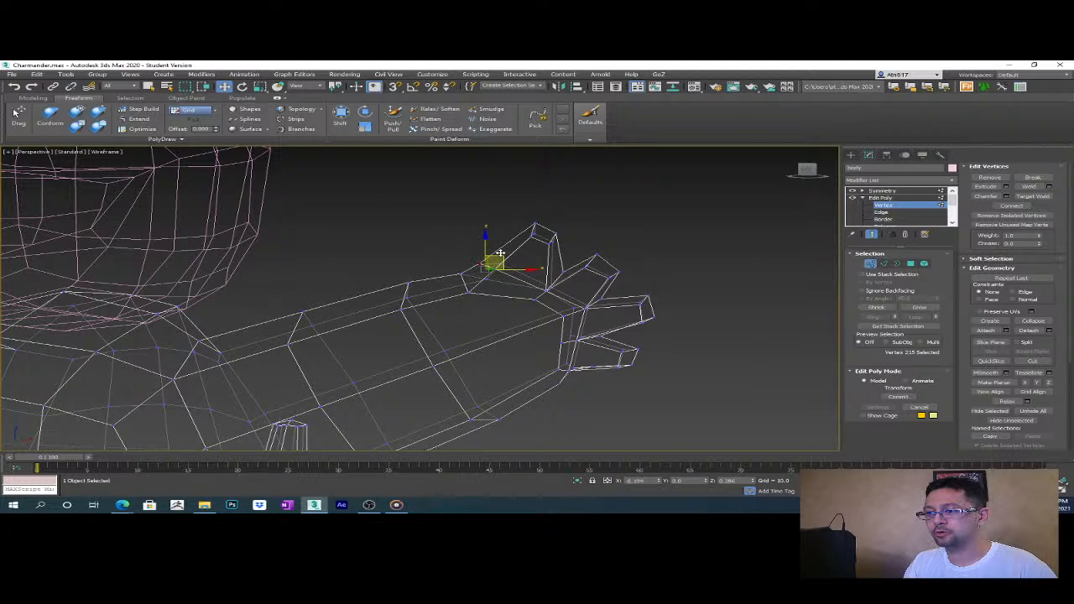
alt+middle_drag(522, 273, 535, 271)
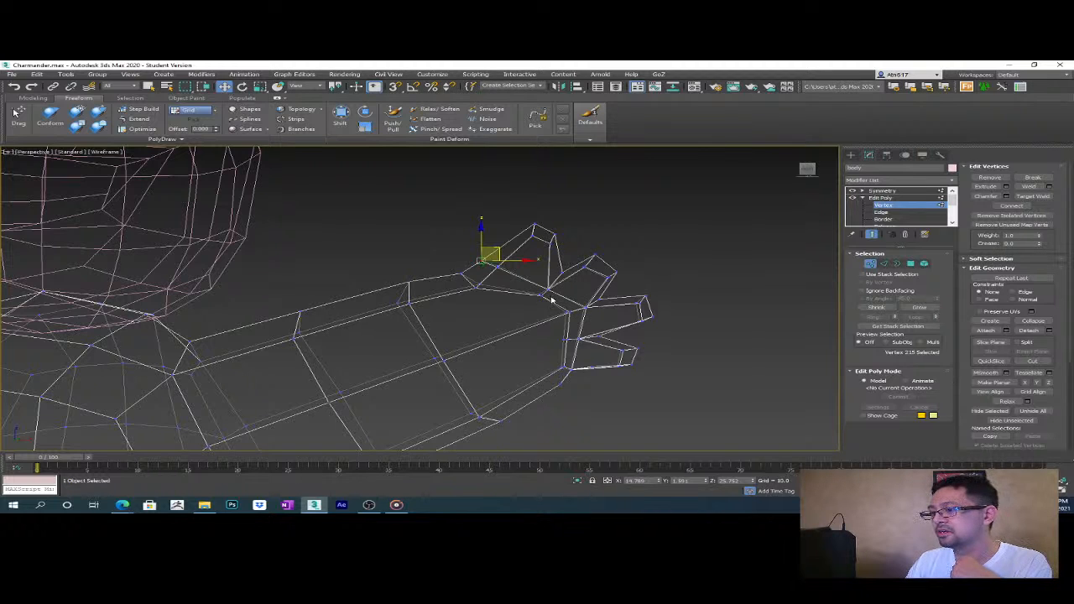
drag(532, 283, 578, 265)
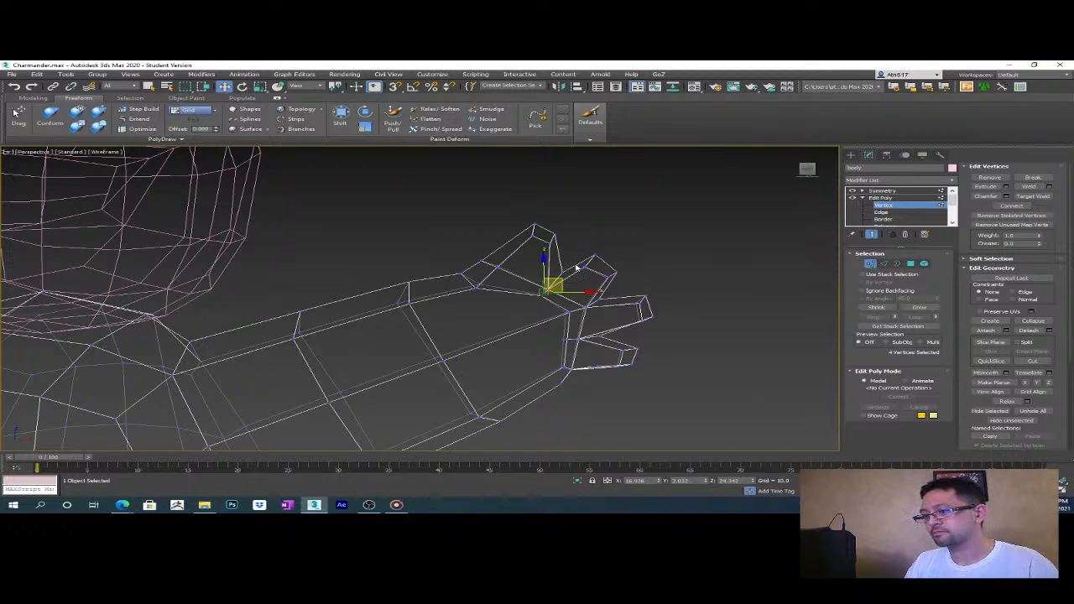
click(564, 272)
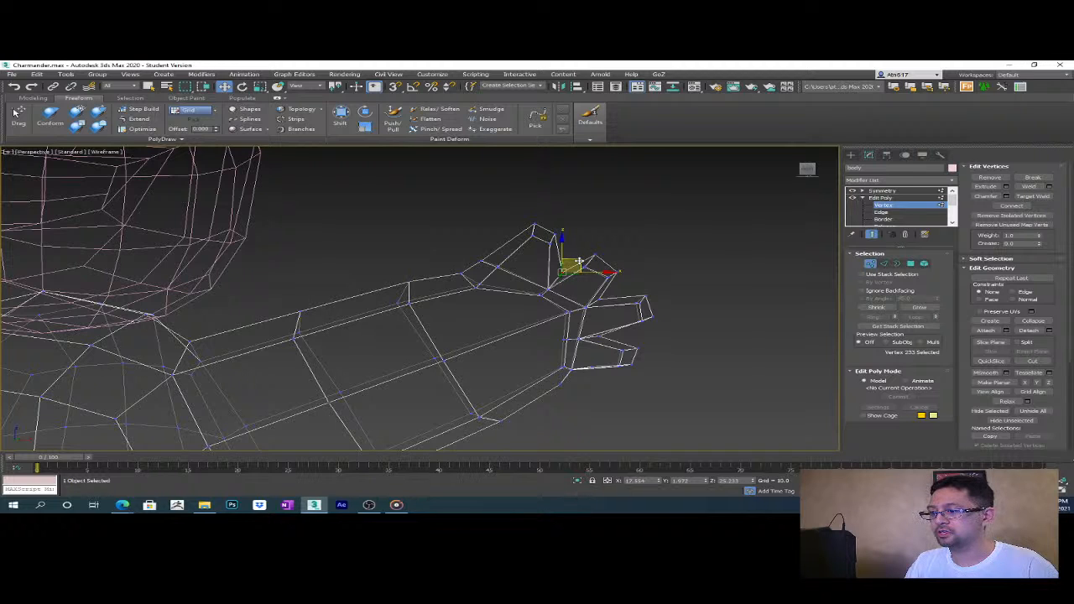
drag(579, 262, 552, 271)
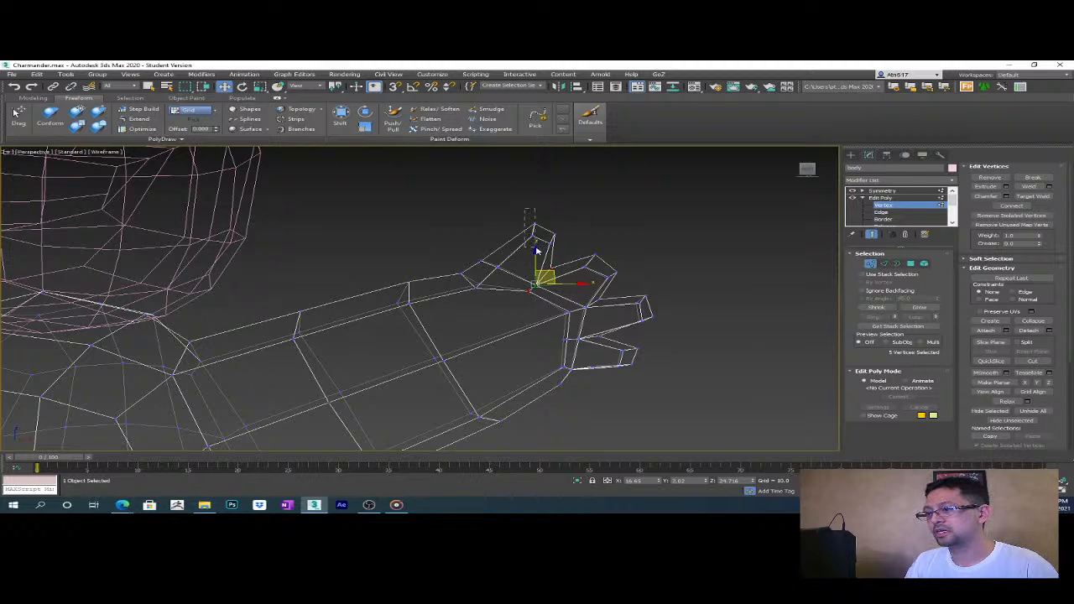
- Move the tip vertices of the fourth finger slightly back toward the body to narrow the fingertip
drag(535, 245, 547, 231)
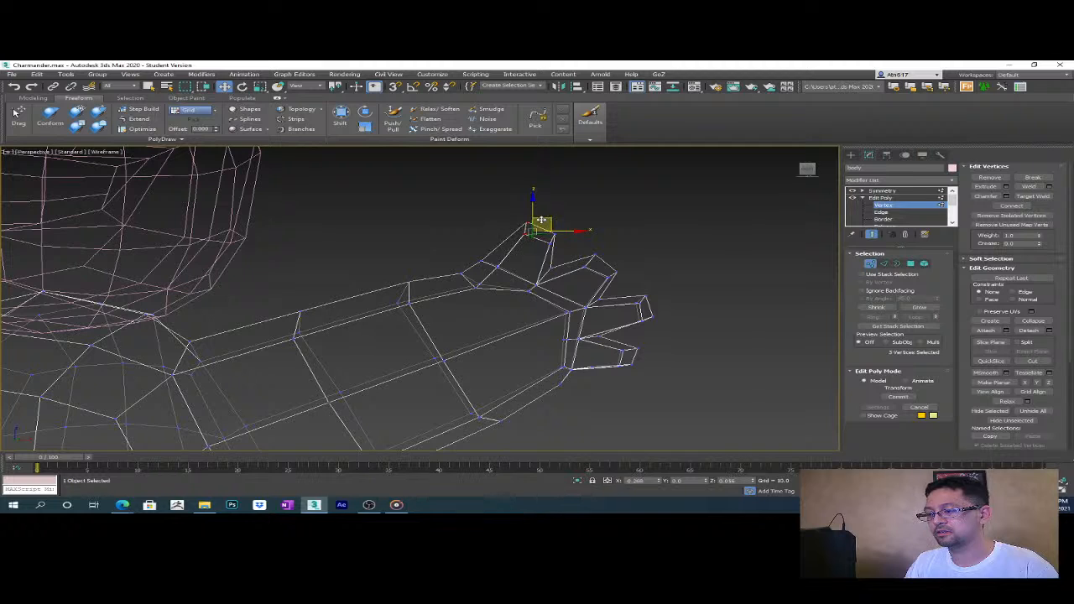
drag(488, 265, 545, 246)
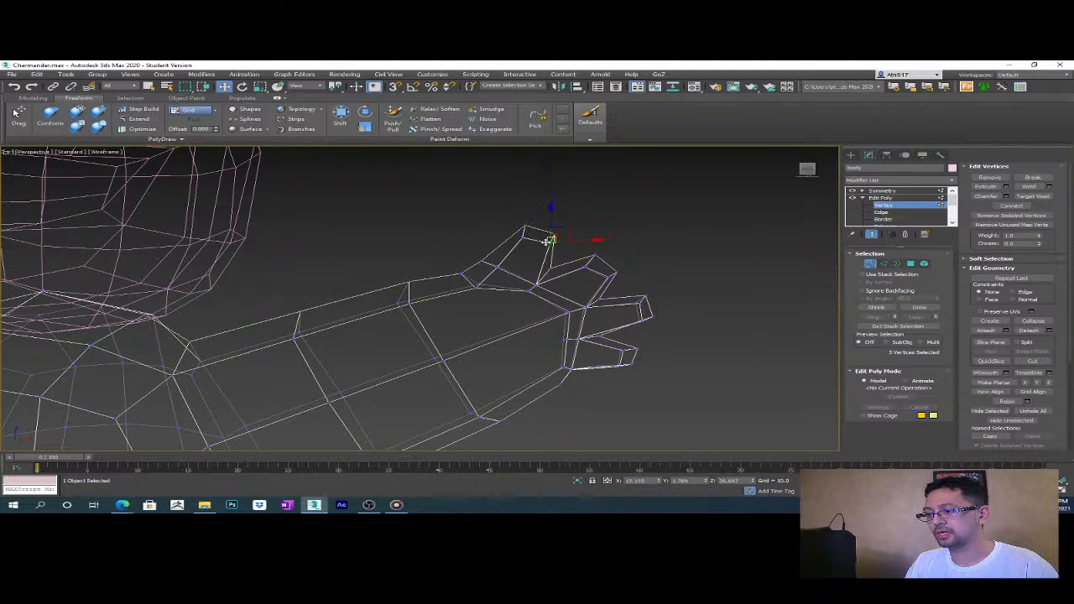
key(ctrl+z)
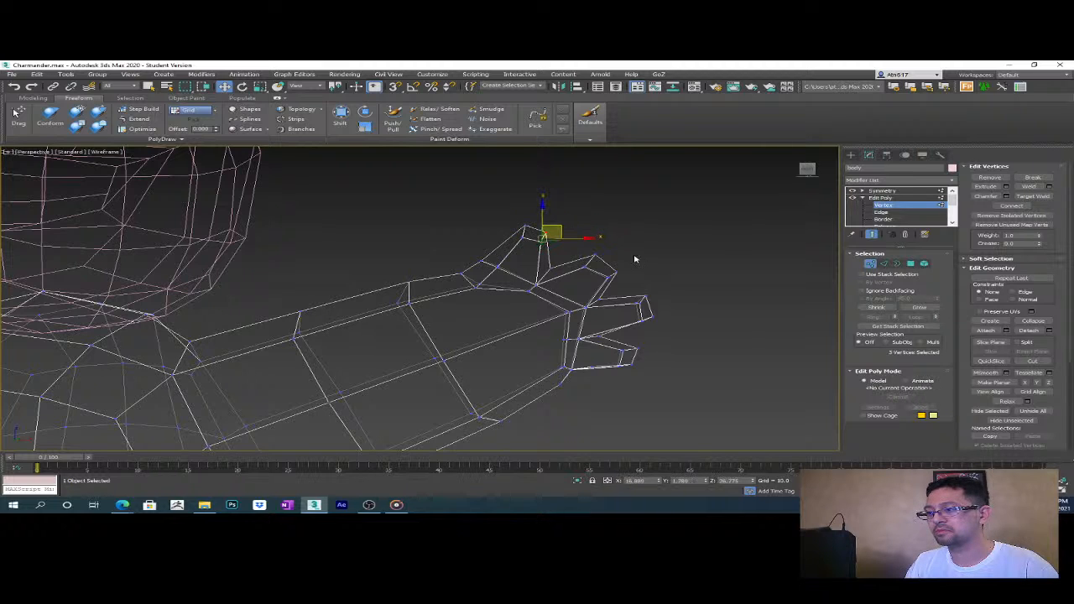
- Return to shaded display with edged faces and try to cut an edge from the hand vertex beside the lowest finger's base
drag(582, 250, 607, 267)
key(ctrl+y)
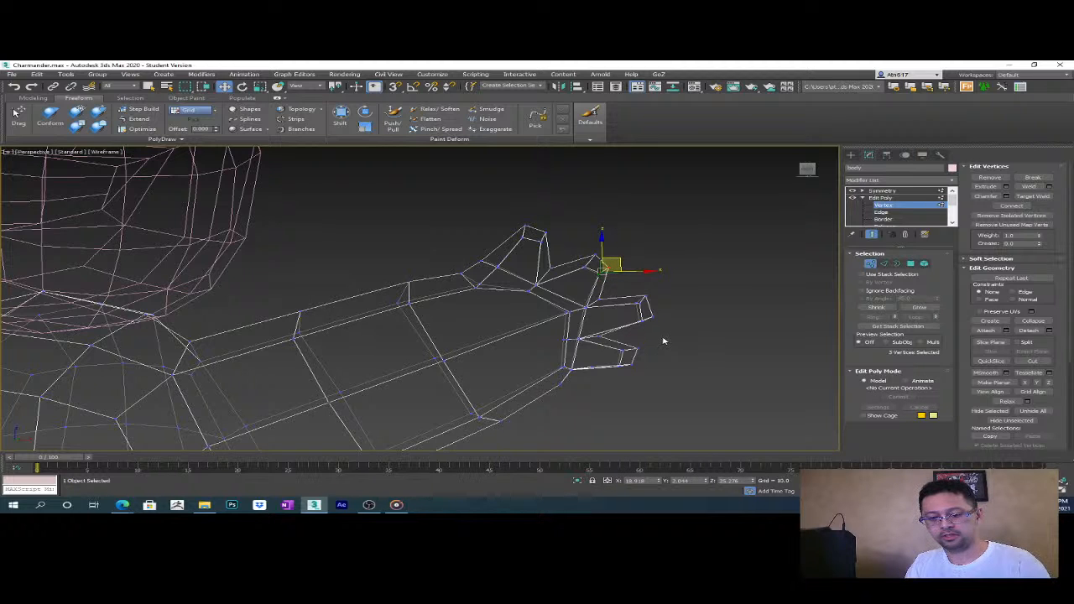
middle_drag(667, 334, 588, 291)
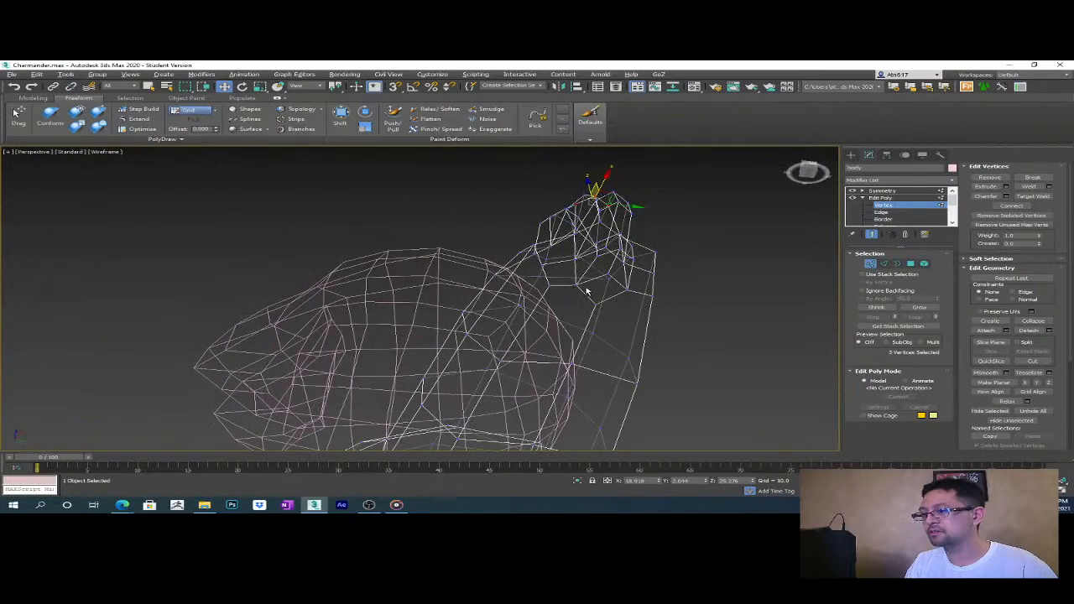
click(1032, 361)
key(F3)
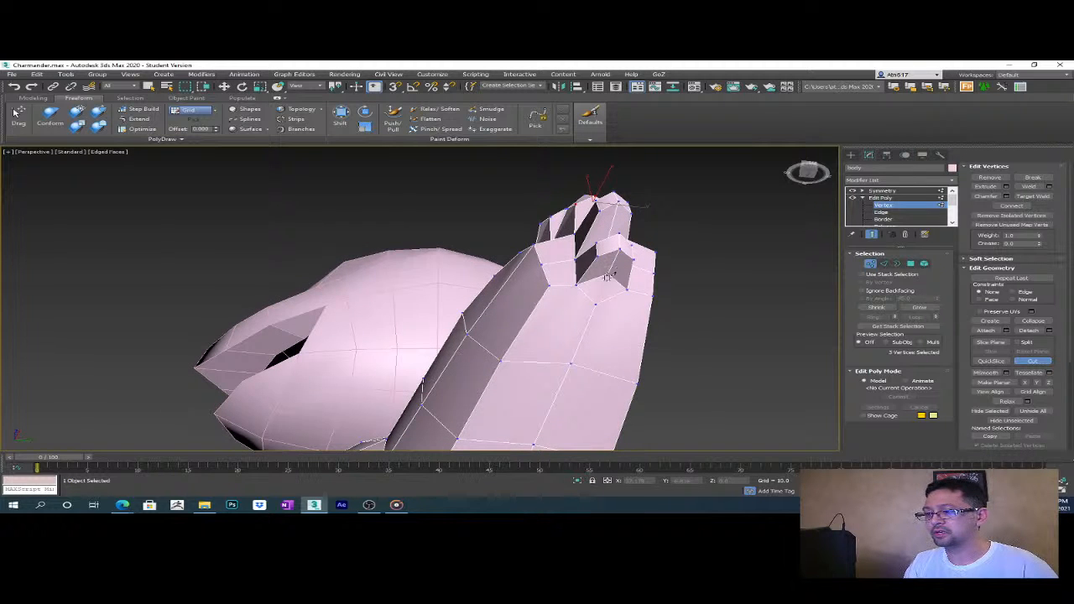
click(596, 304)
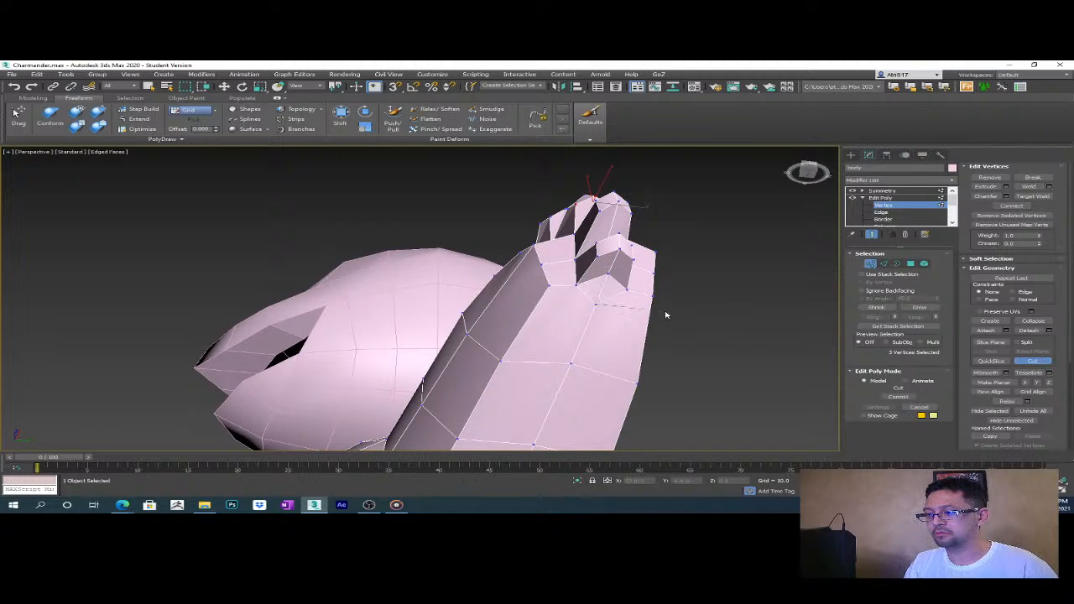
right_click(719, 318)
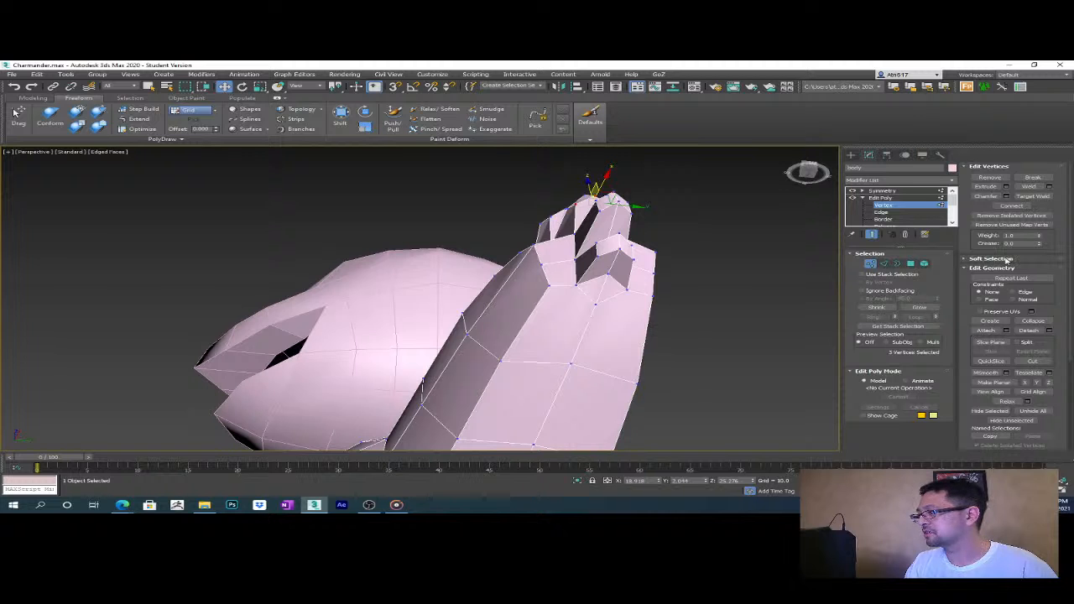
- Target-weld the middle vertex at the lowest finger's base with the neighbouring hand vertex just behind it
click(1027, 197)
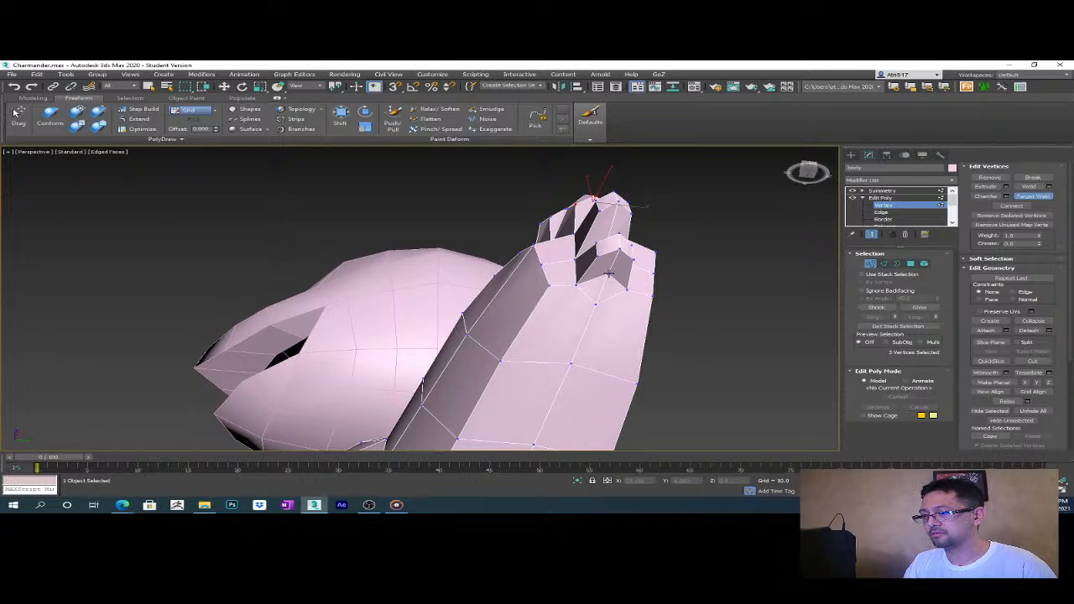
drag(596, 304, 628, 290)
alt+middle_drag(707, 323, 644, 372)
alt+middle_drag(743, 382, 671, 344)
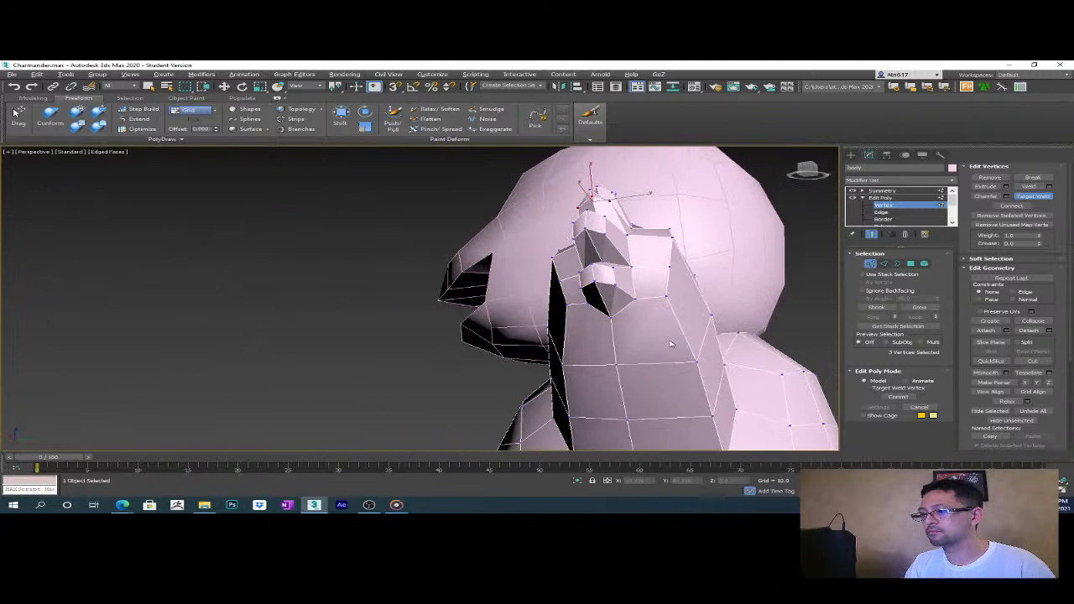
- Cut a new edge line across the hand just behind the lowest finger's base
click(1028, 361)
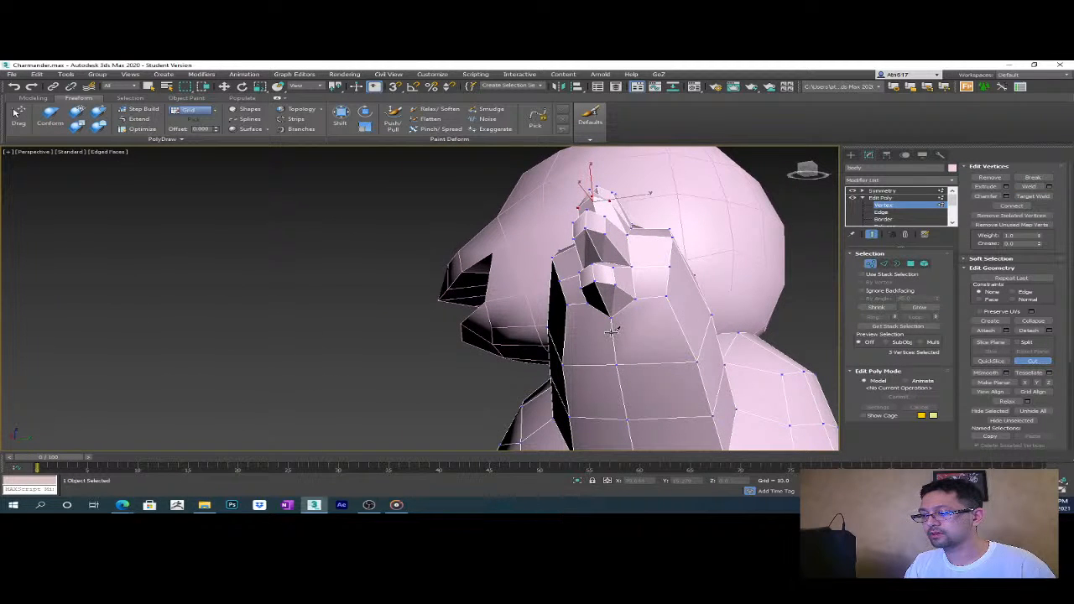
click(665, 296)
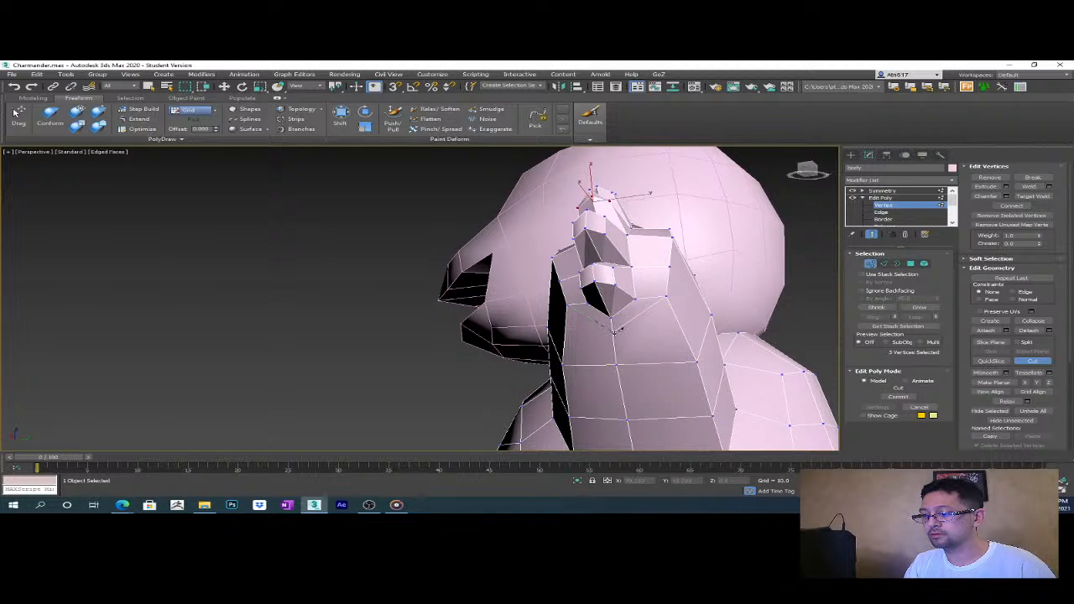
alt+middle_drag(617, 331, 721, 317)
key(w)
- Slide the front vertices of the new row behind the lower fingers back along the arm, using the Edge constraint
click(527, 242)
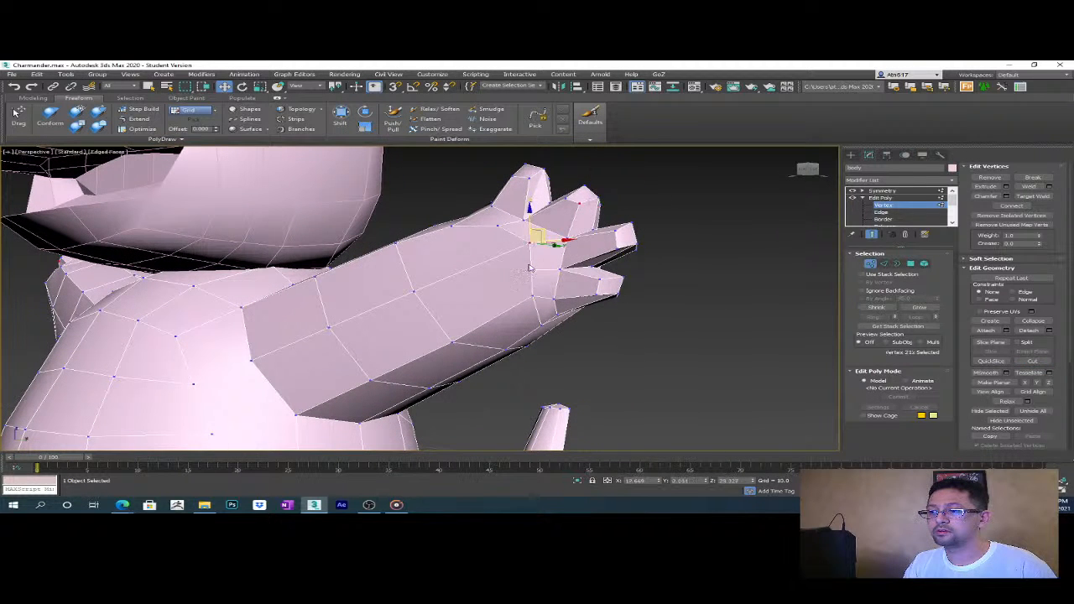
ctrl+click(529, 267)
ctrl+click(532, 295)
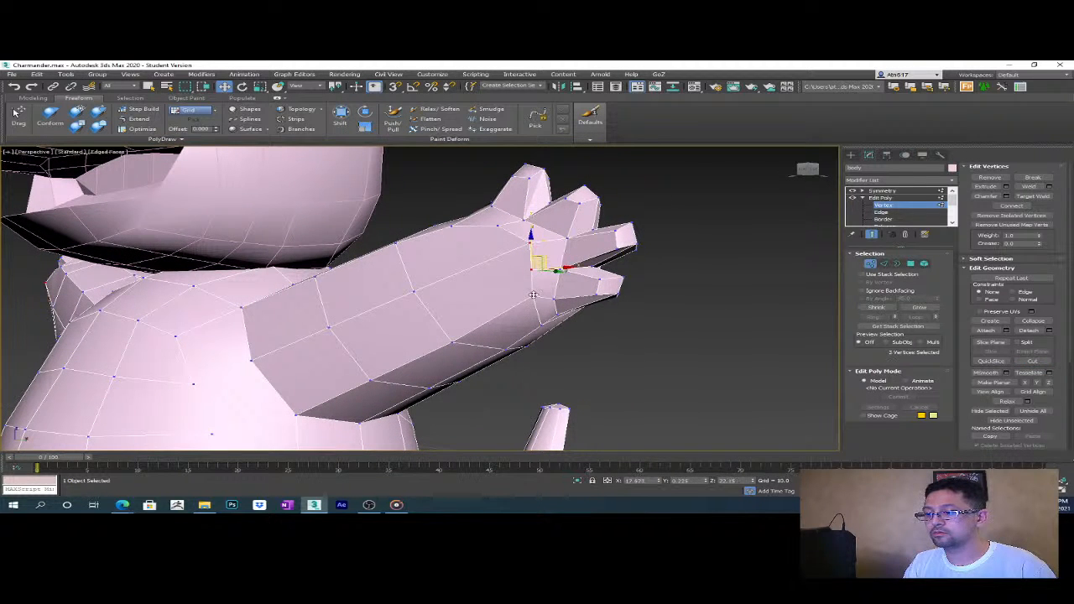
alt+middle_drag(498, 225, 579, 256)
ctrl+click(589, 264)
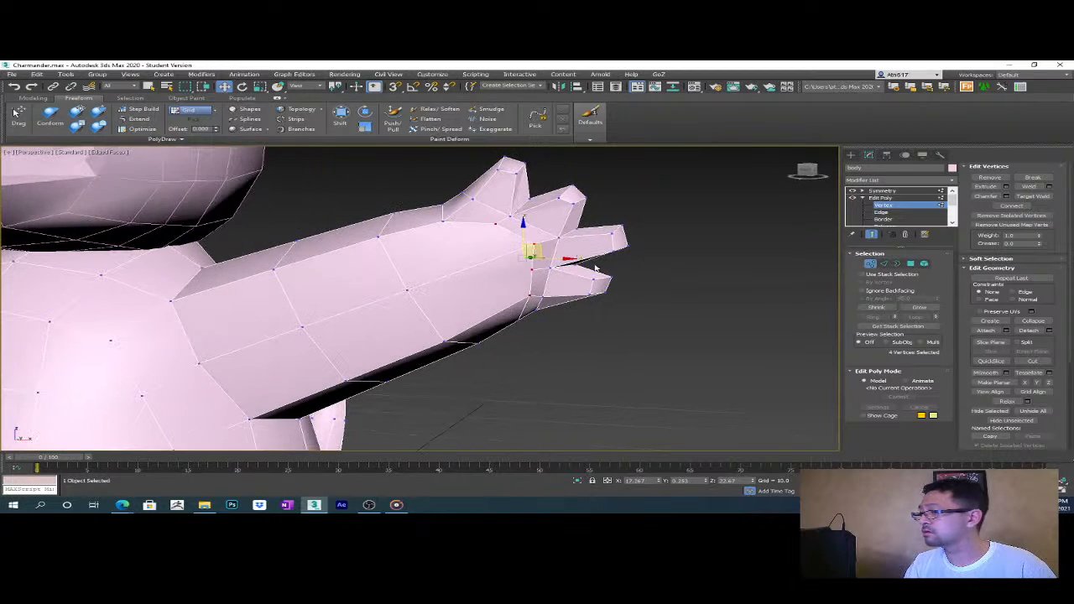
alt+middle_drag(537, 253, 471, 313)
alt+middle_drag(544, 277, 587, 285)
click(517, 258)
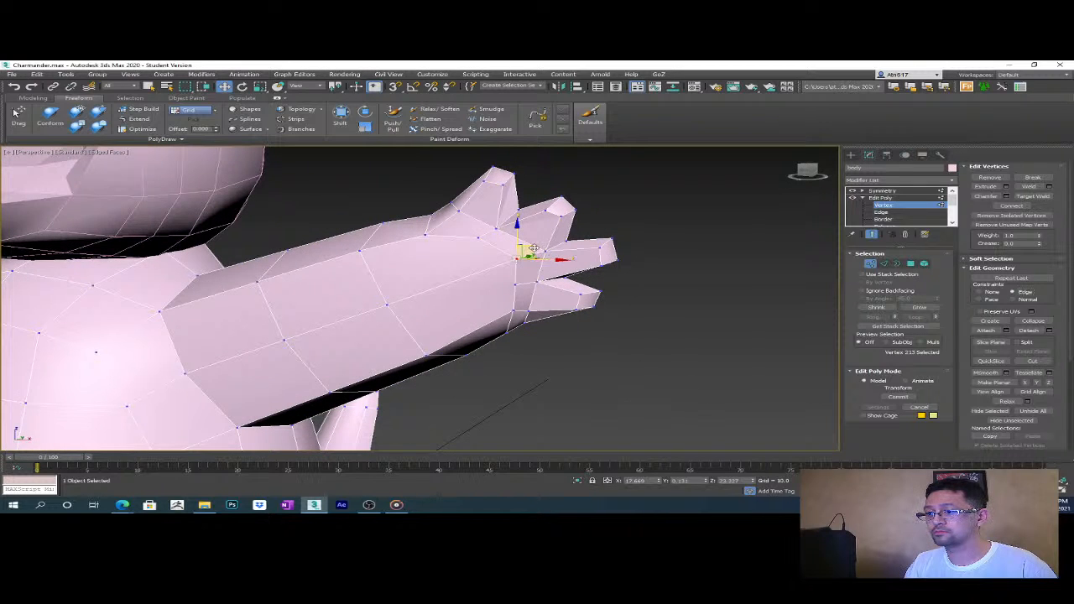
drag(525, 252, 514, 283)
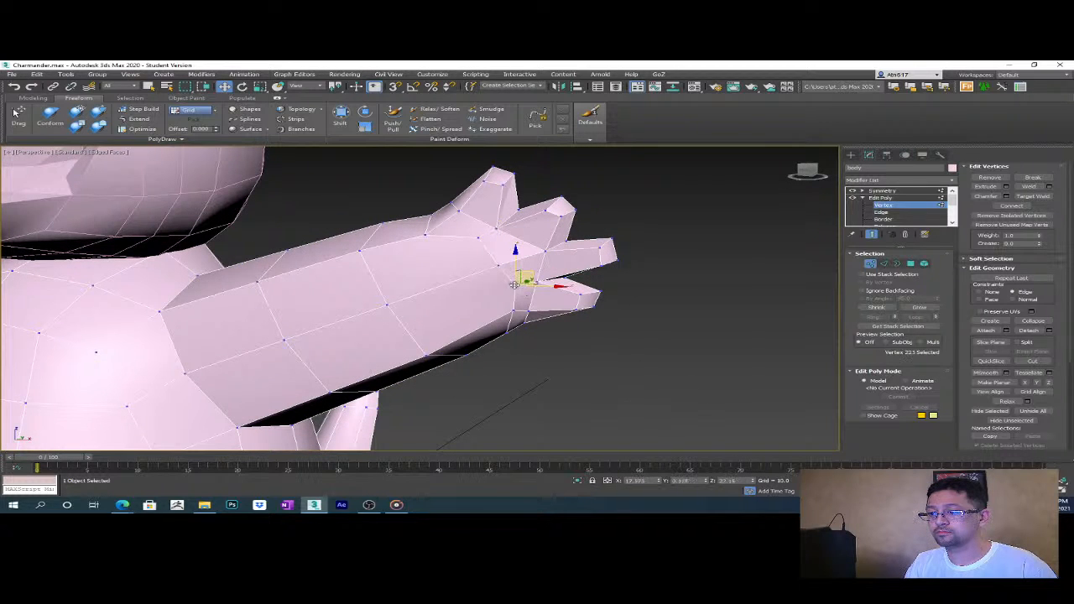
click(514, 308)
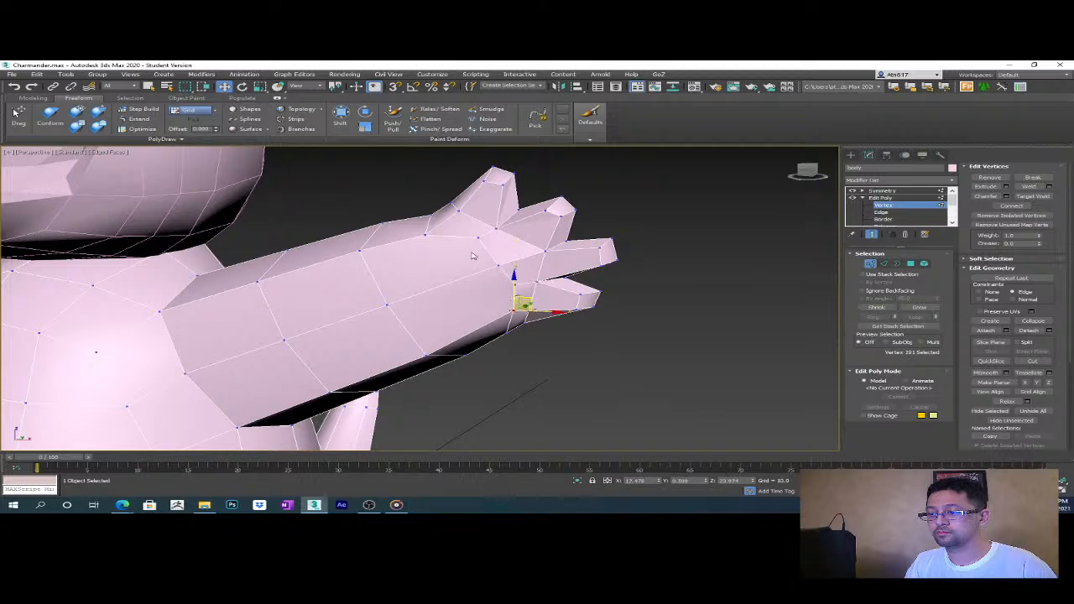
drag(531, 301, 515, 310)
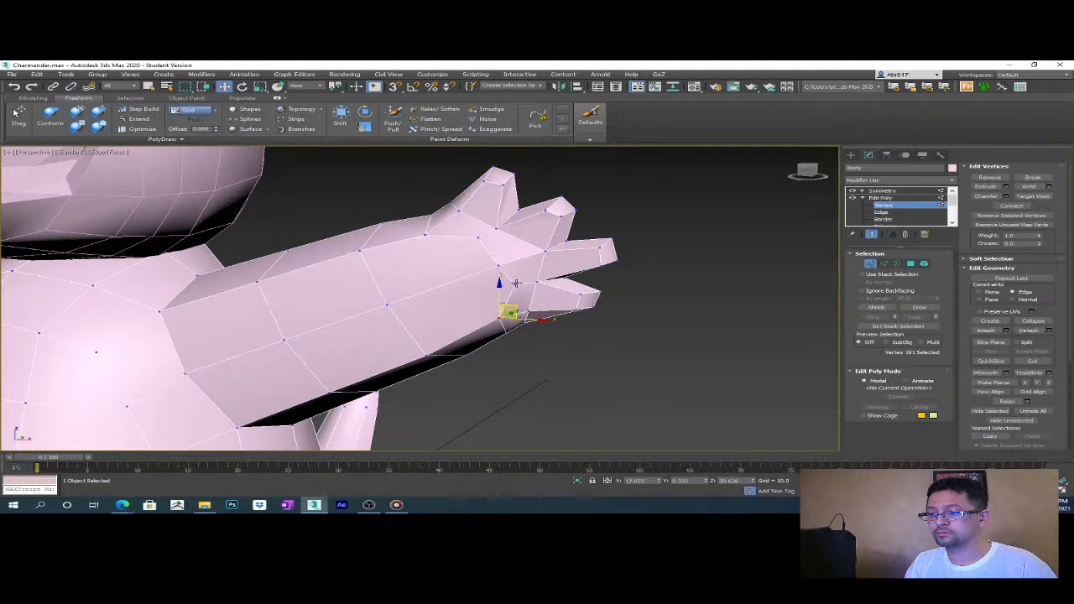
- Set the constraint to None, nudge two palm vertices of the row back toward the arm, and shift the vertex between them inward along Y
ctrl+click(478, 239)
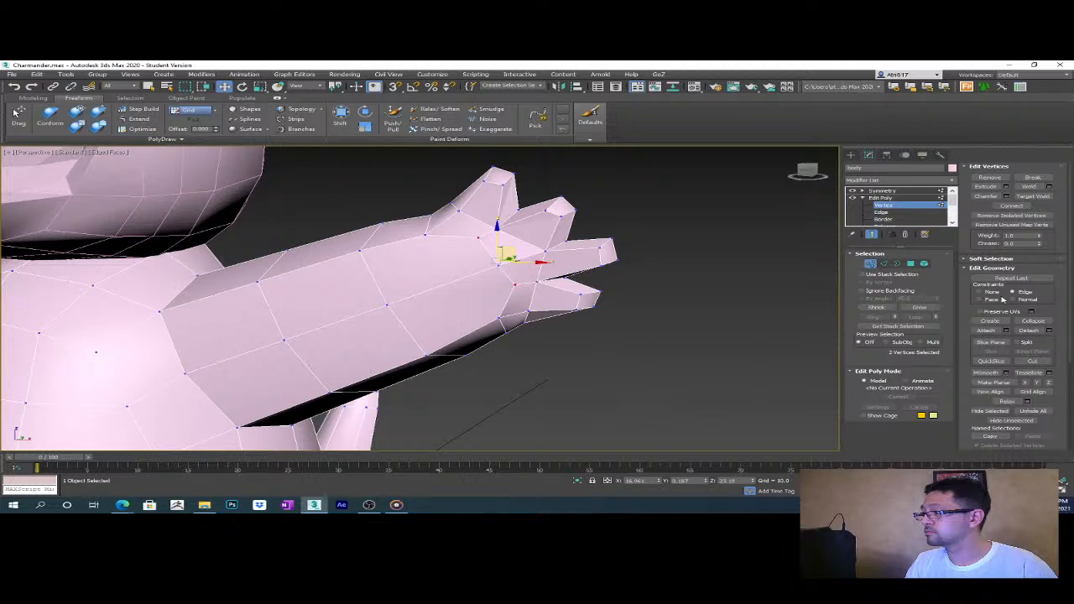
alt+middle_drag(550, 288, 512, 260)
drag(513, 253, 505, 256)
alt+middle_drag(504, 256, 413, 326)
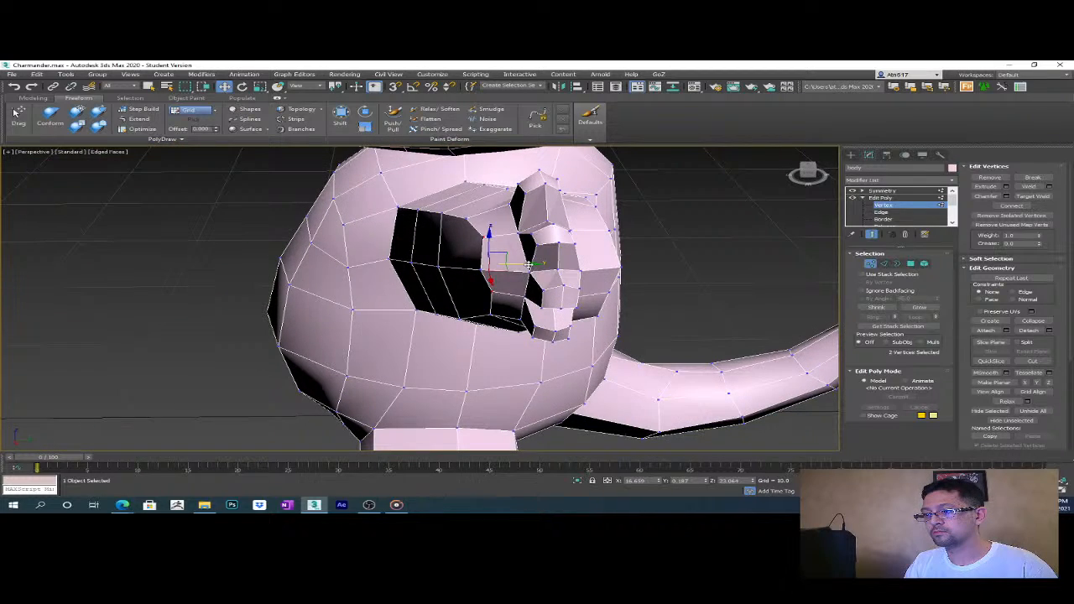
click(491, 256)
alt+middle_drag(490, 255, 513, 275)
drag(514, 276, 521, 278)
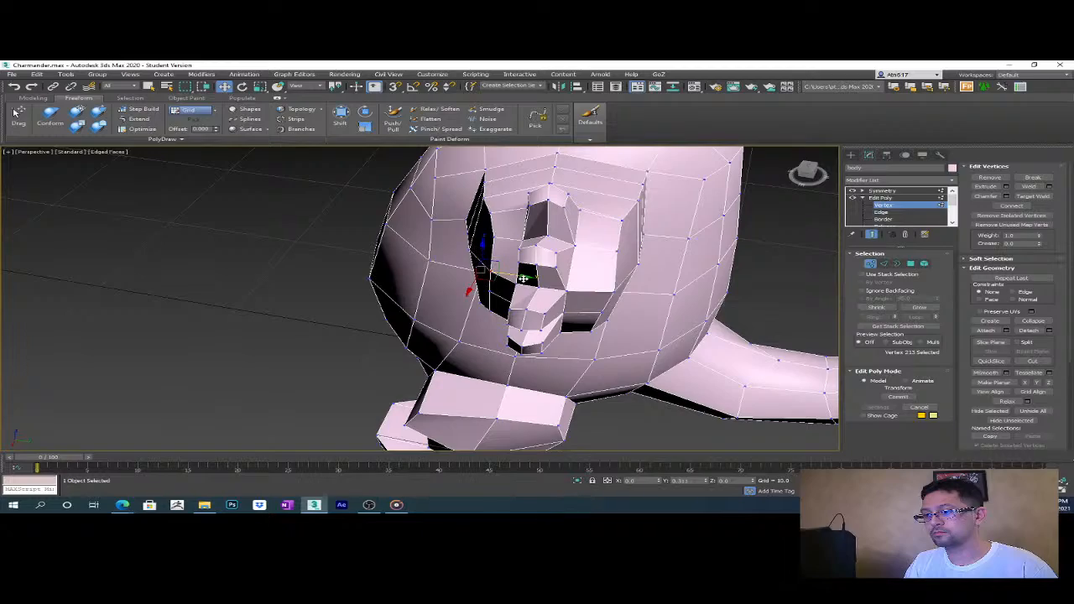
alt+middle_drag(525, 279, 361, 290)
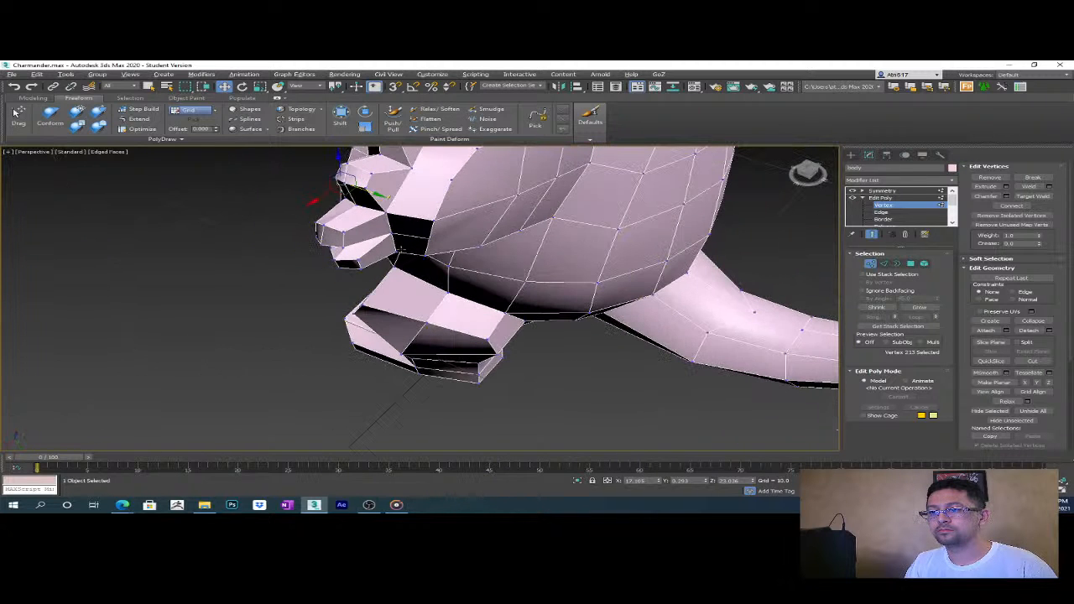
- Move the three vertices on the back of the hand behind the fingers along Y toward the palm
click(384, 212)
alt+middle_drag(369, 192, 445, 218)
drag(395, 182, 444, 186)
ctrl+click(442, 178)
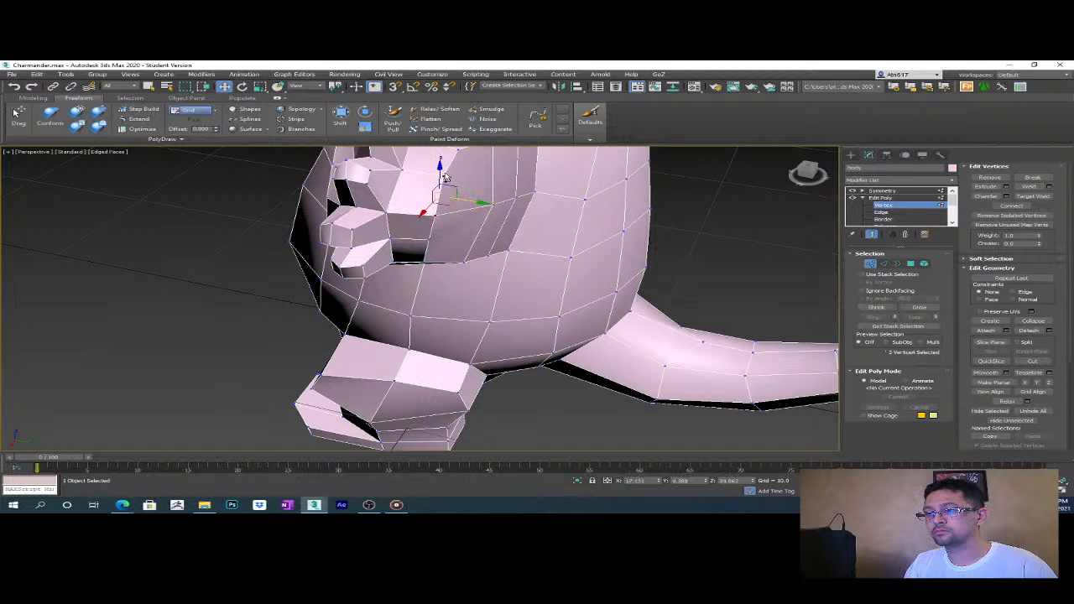
ctrl+click(433, 238)
alt+middle_drag(433, 240, 496, 235)
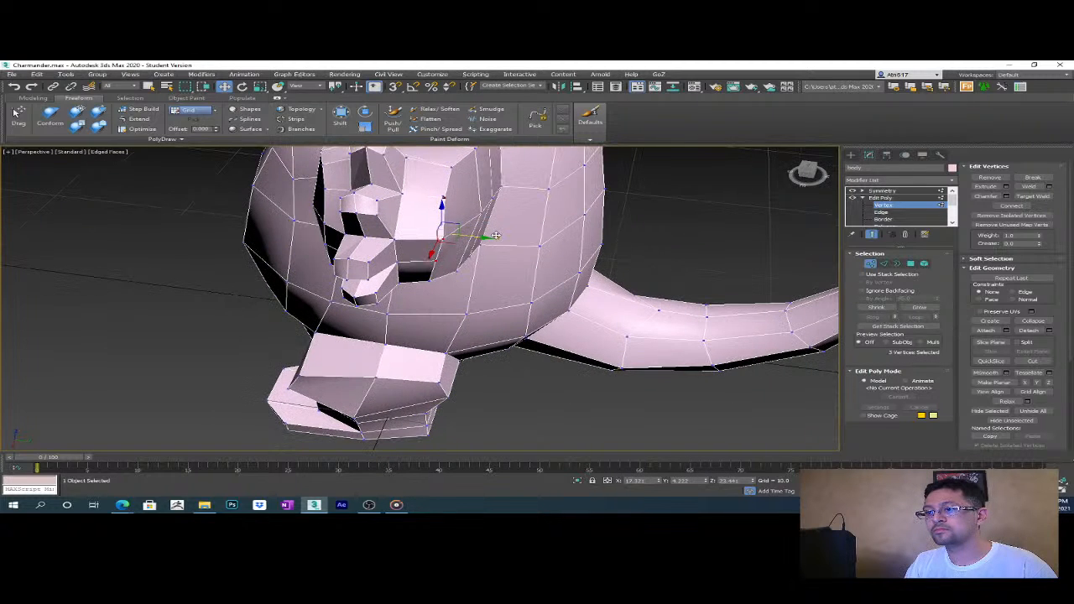
drag(485, 238, 464, 241)
alt+middle_drag(464, 241, 464, 242)
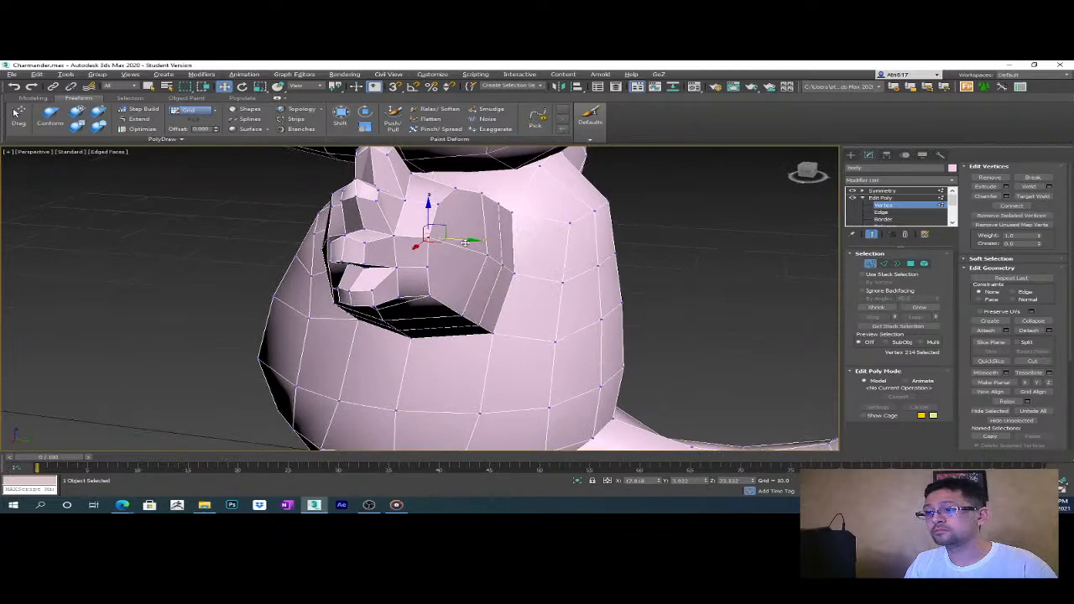
- Slide the upper and lower vertices of the row on the back of the hand slightly toward the palm, using the Edge constraint
click(458, 186)
ctrl+click(430, 300)
alt+middle_drag(430, 300, 357, 308)
alt+middle_drag(556, 259, 626, 347)
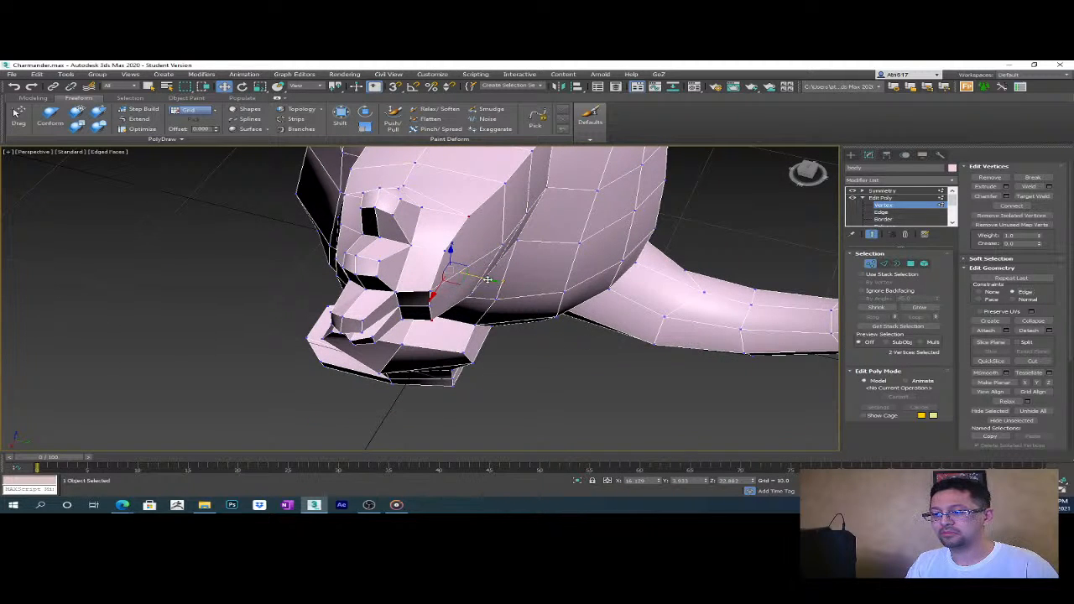
drag(487, 279, 481, 276)
alt+middle_drag(483, 275, 600, 358)
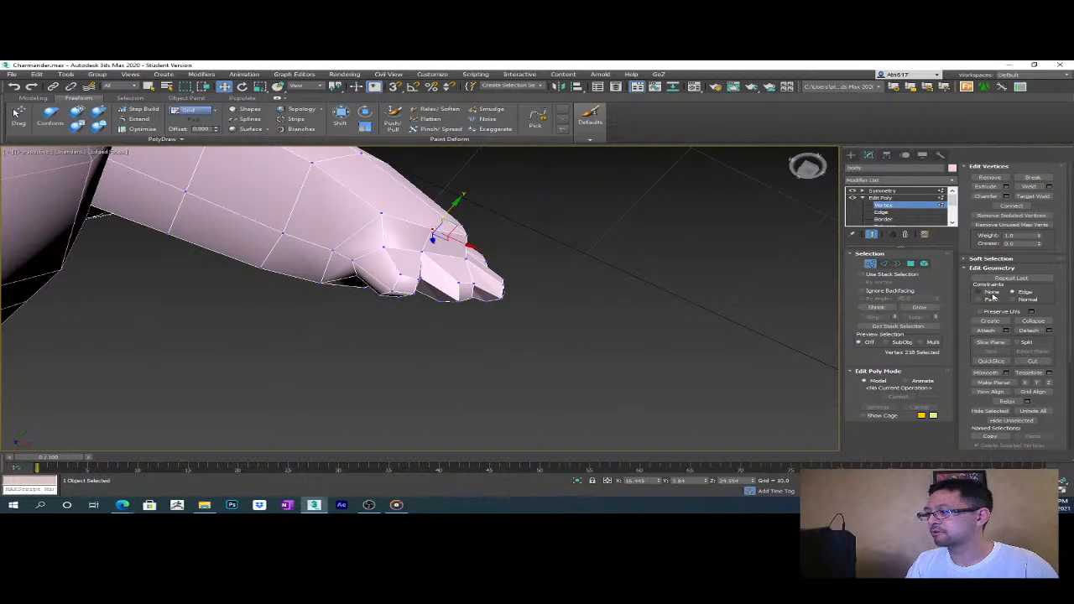
- Reposition the vertex behind the middle fingers with no constraint, and slide the vertex below the lowest finger back along the arm with the Edge constraint
alt+middle_drag(520, 279, 408, 236)
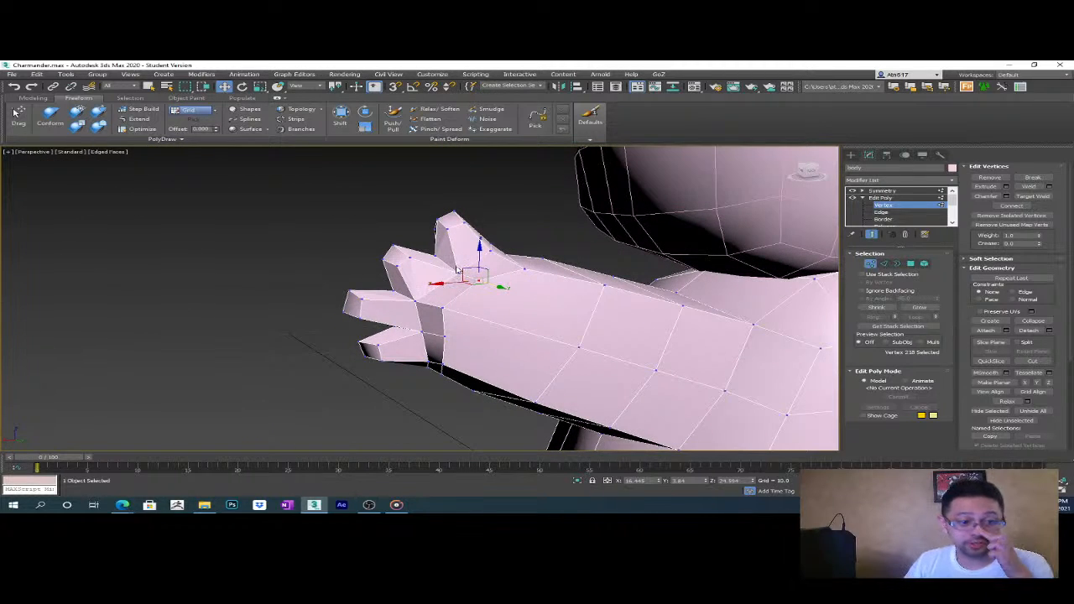
alt+click(445, 312)
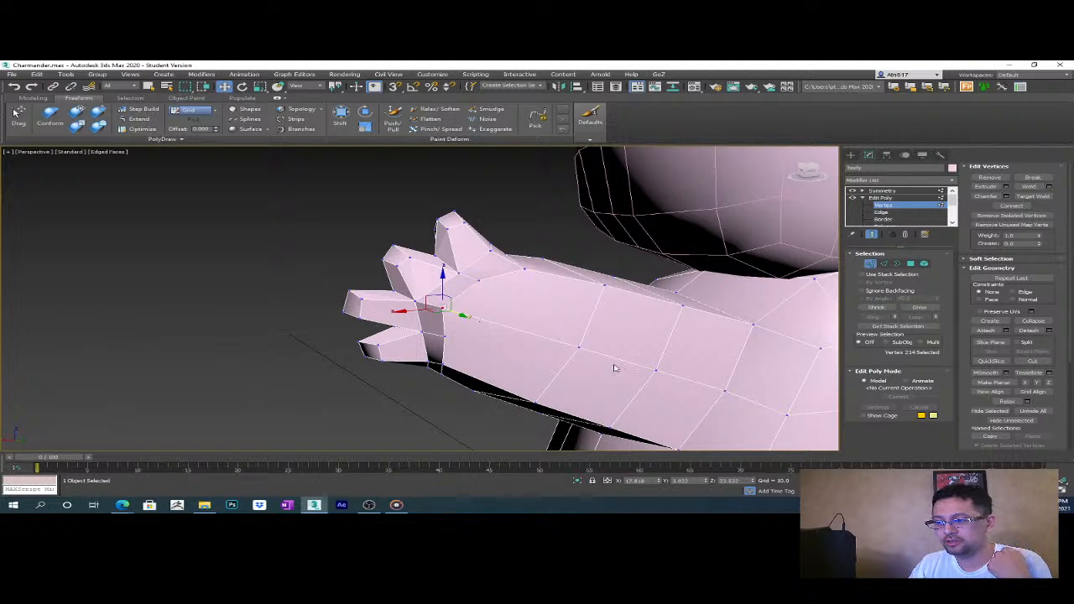
alt+middle_drag(611, 360, 500, 322)
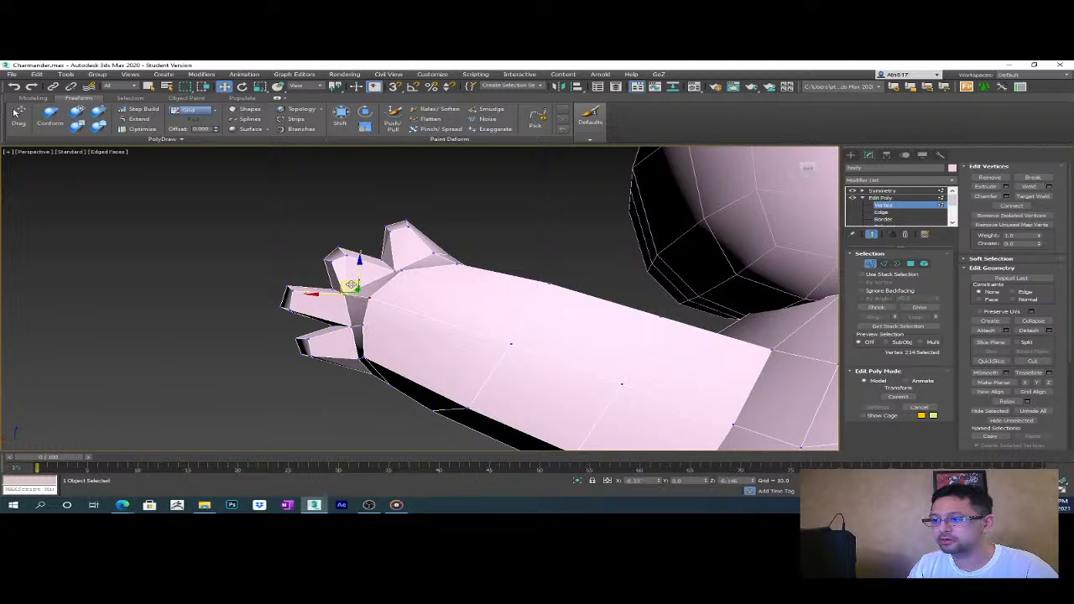
alt+middle_drag(356, 285, 482, 270)
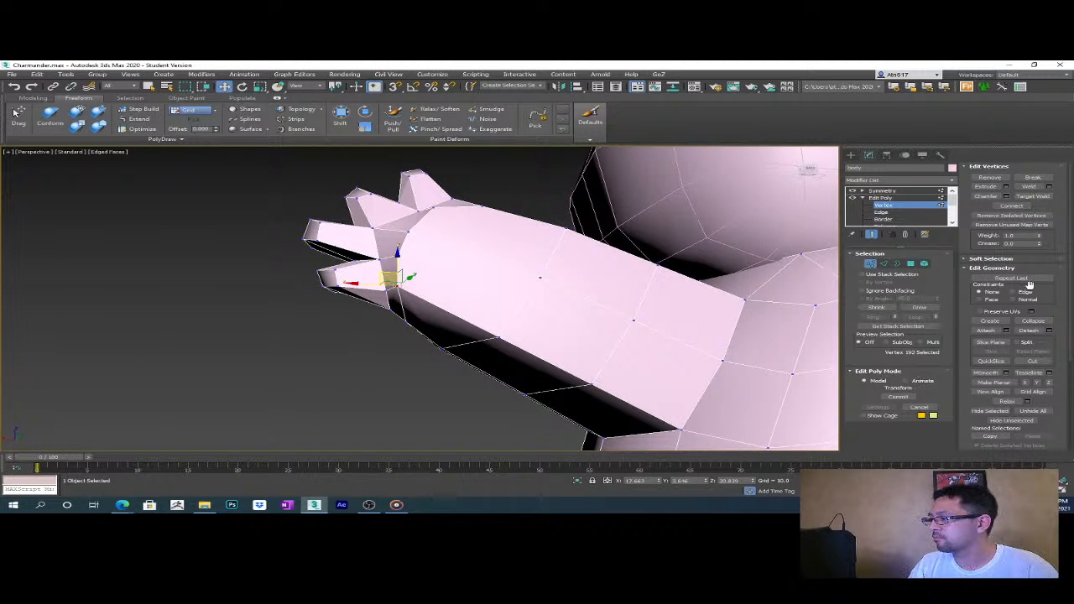
drag(388, 277, 406, 286)
alt+middle_drag(440, 315, 667, 285)
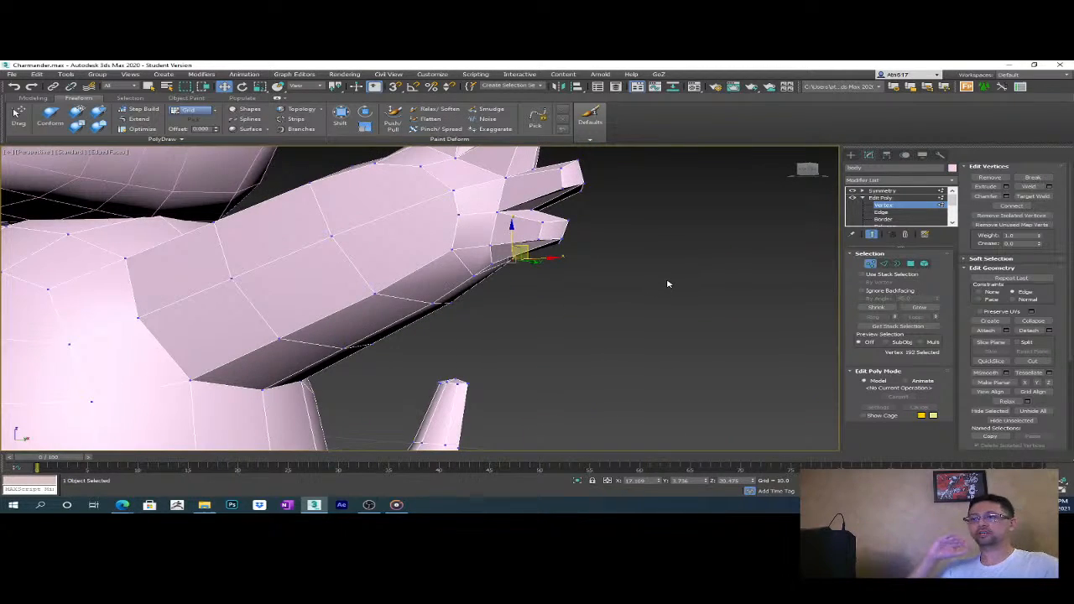
scroll(696, 279, down, 4)
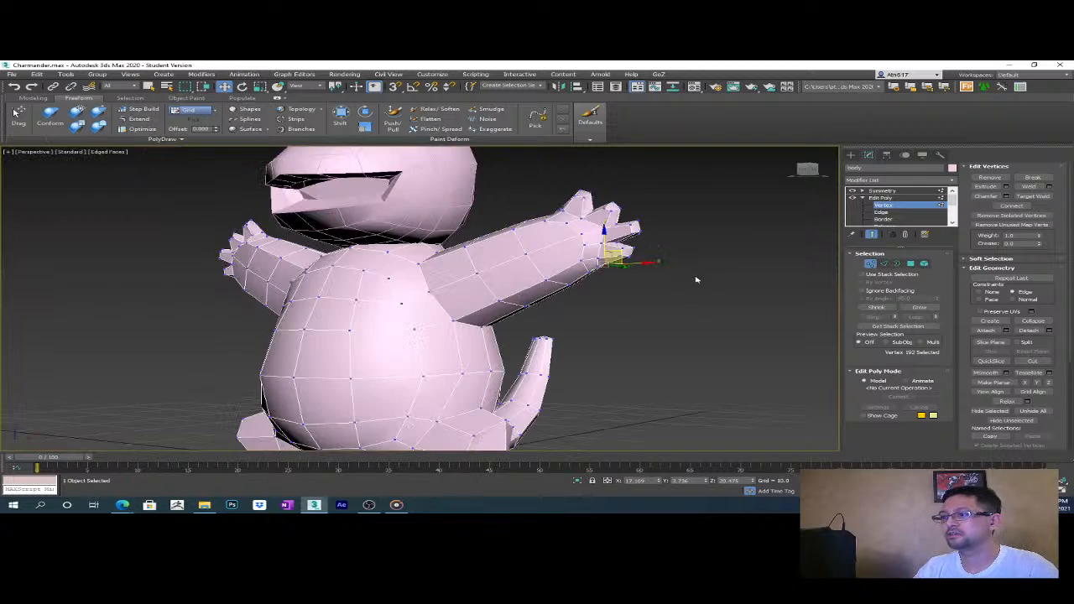
alt+middle_drag(728, 294, 668, 285)
middle_drag(570, 315, 523, 342)
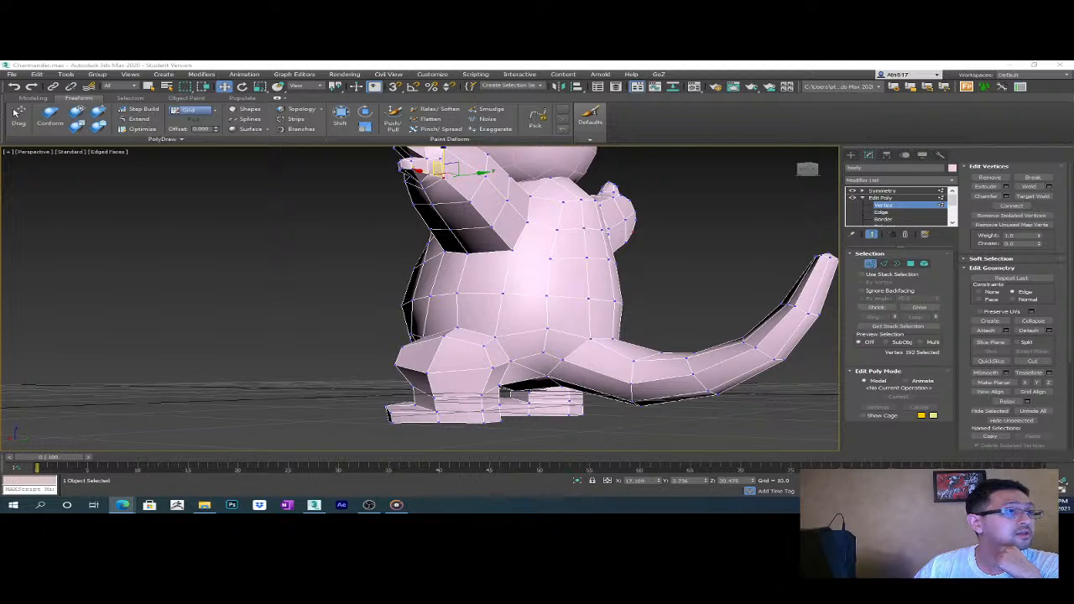
- Switch to the Edge browser, search the web for "edge loop" and show the image results
click(123, 504)
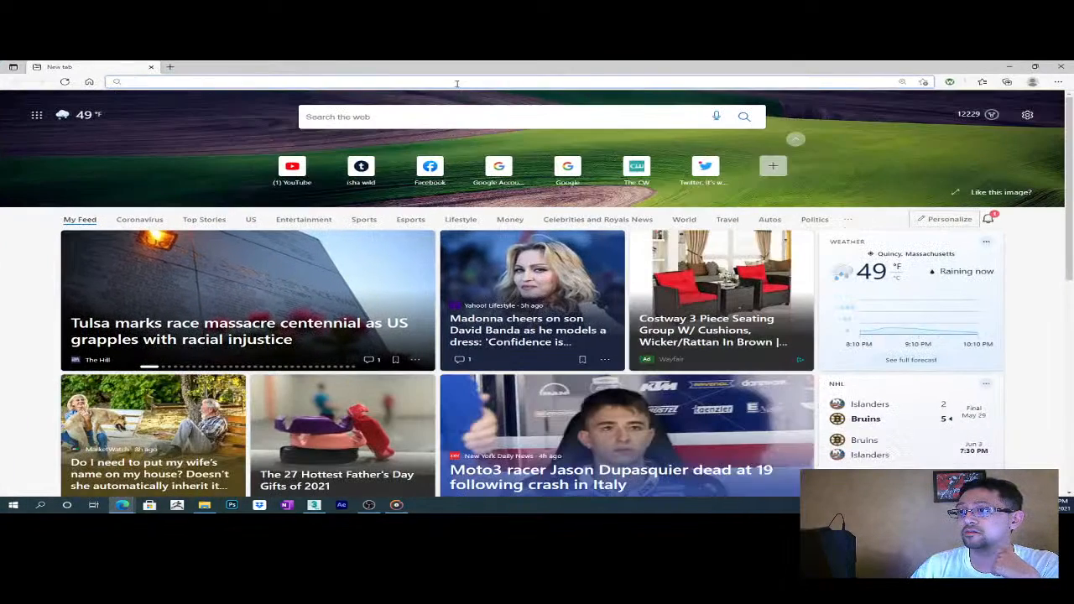
click(458, 81)
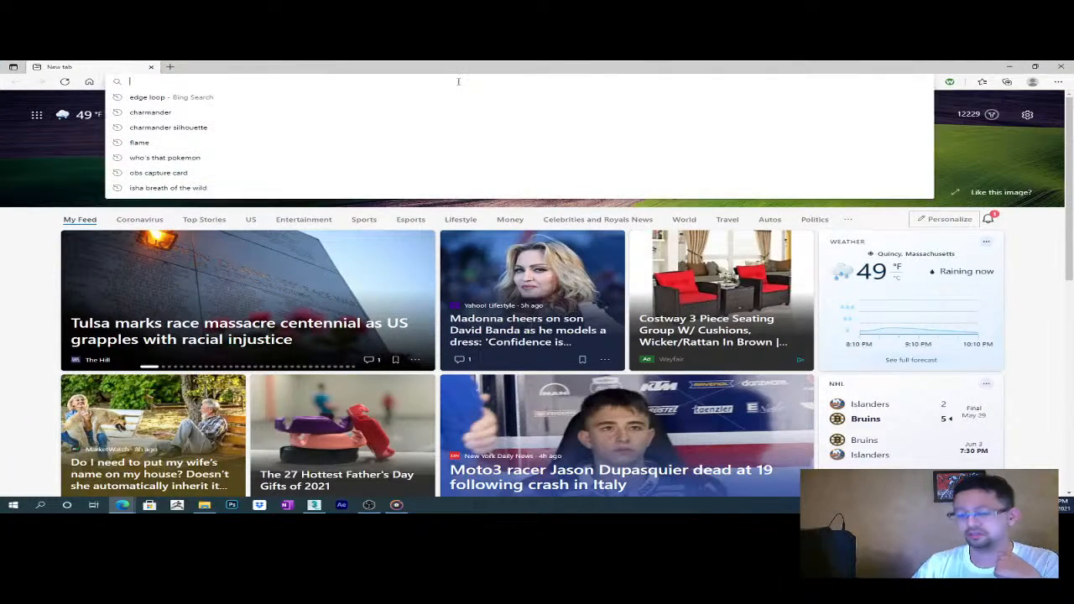
text(ed)
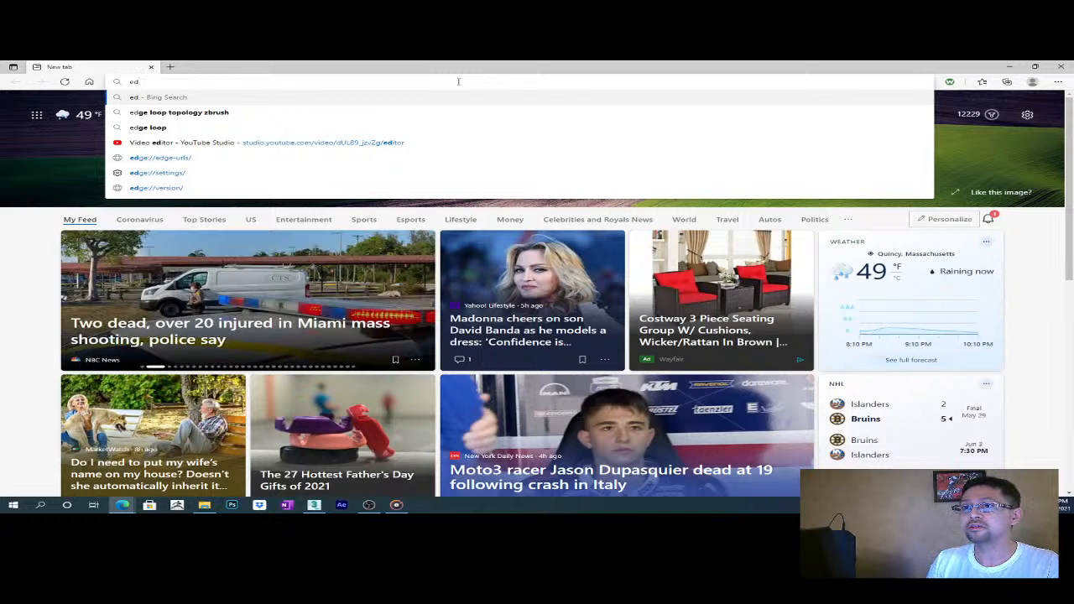
click(245, 126)
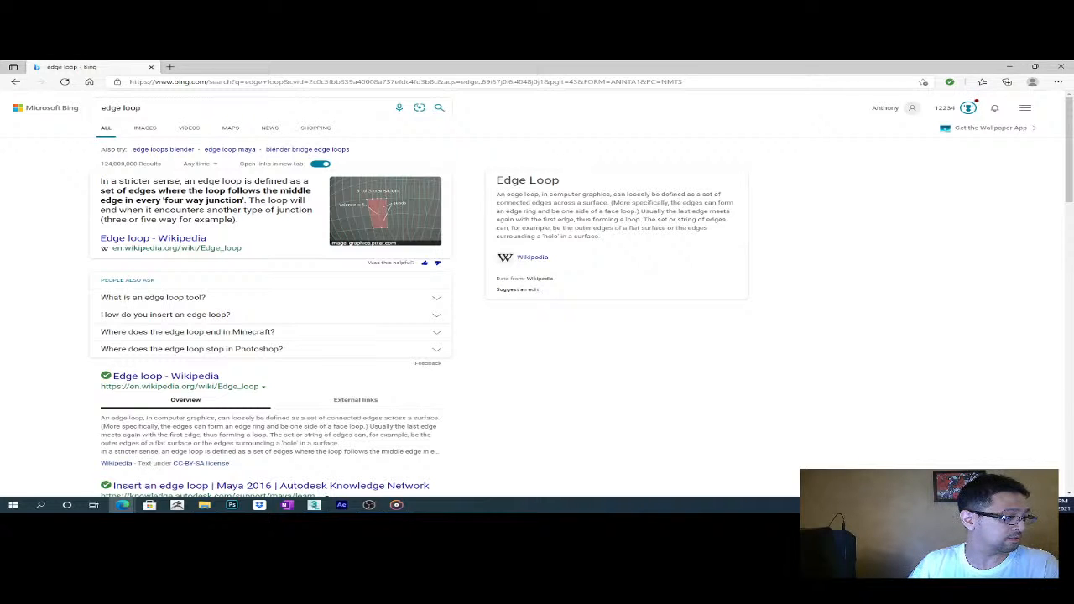
key(super+d)
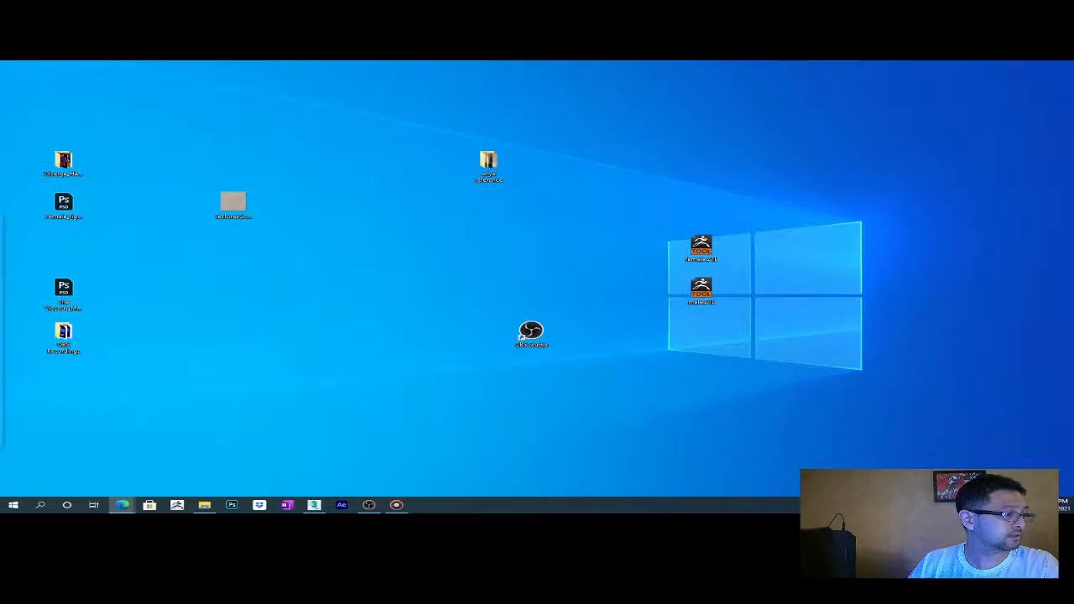
key(super+d)
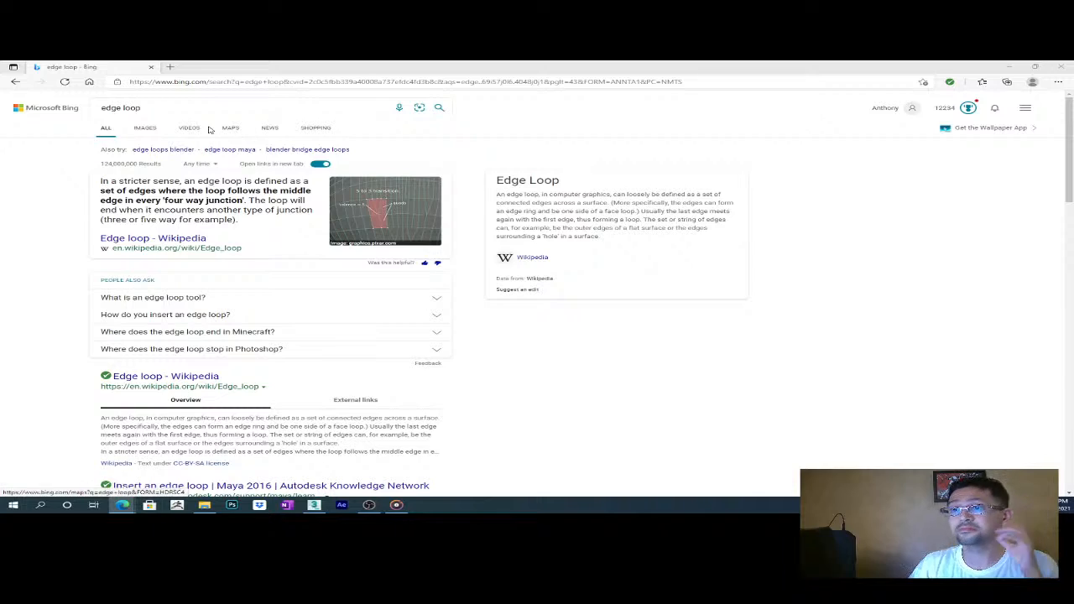
click(147, 128)
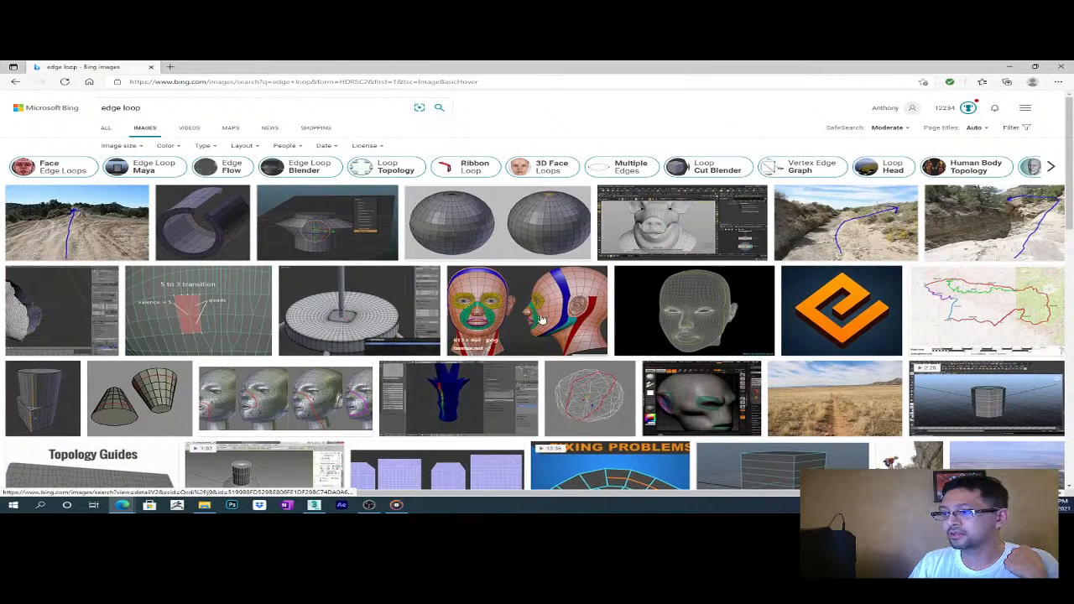
- Look through the edge loop images and examine the color-coded front and side head topology picture
scroll(513, 304, down, 3)
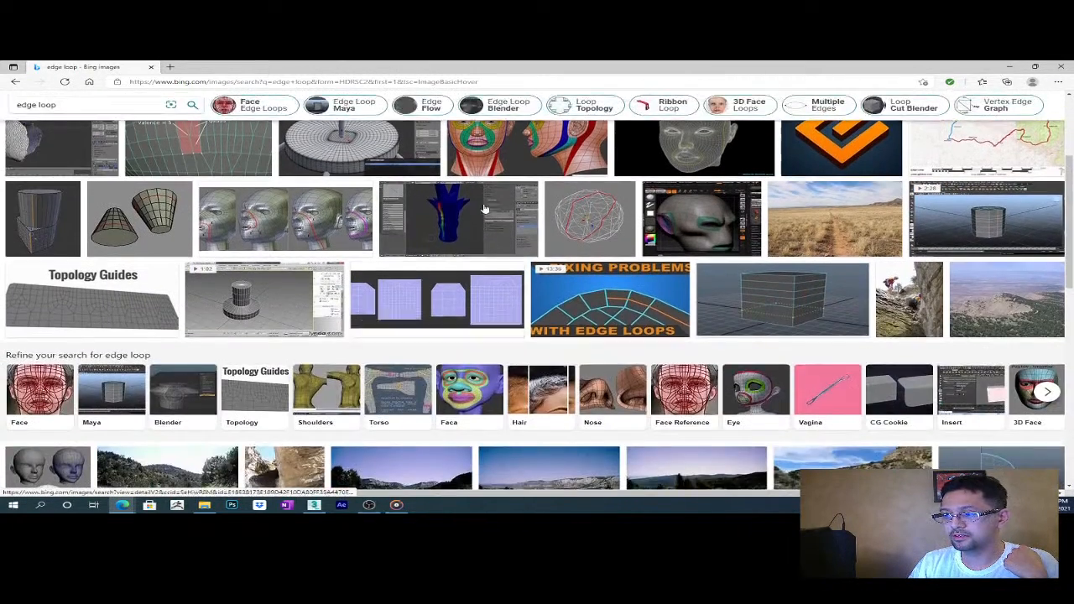
scroll(509, 280, up, 2)
click(506, 260)
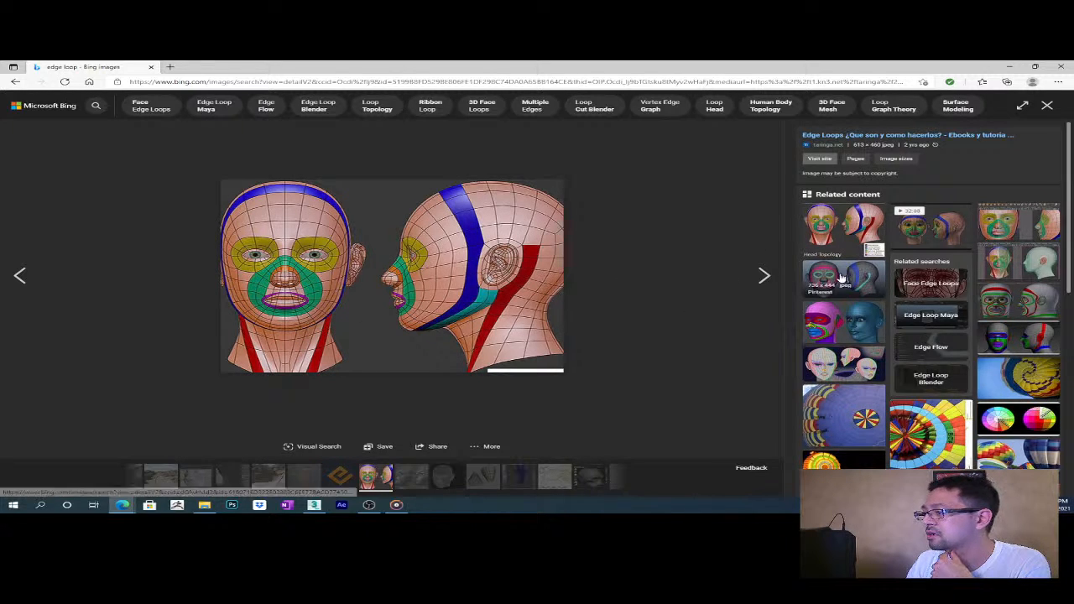
click(1047, 107)
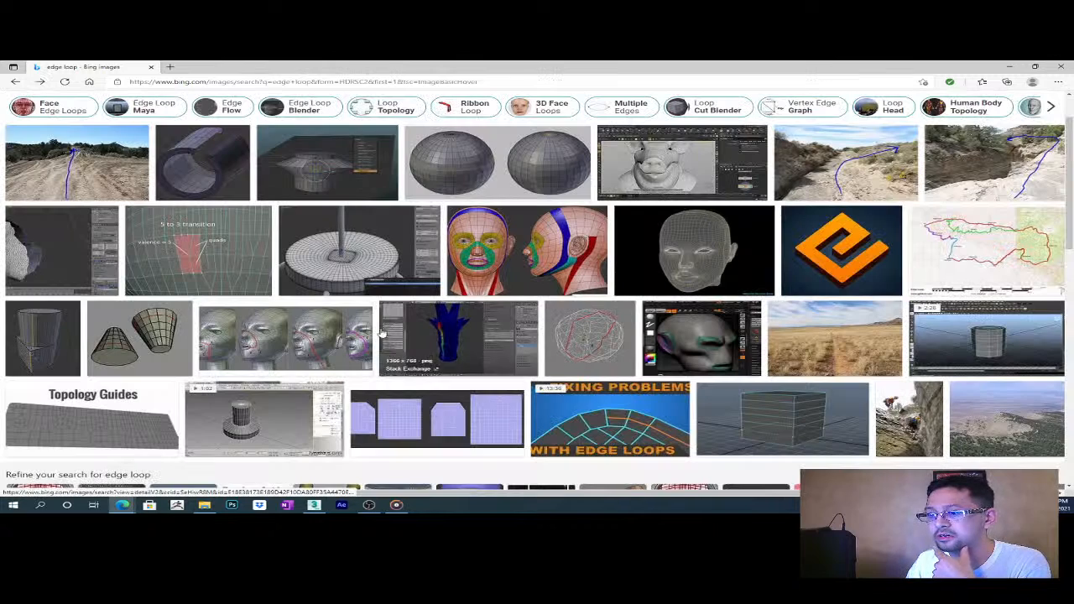
scroll(375, 370, up, 1)
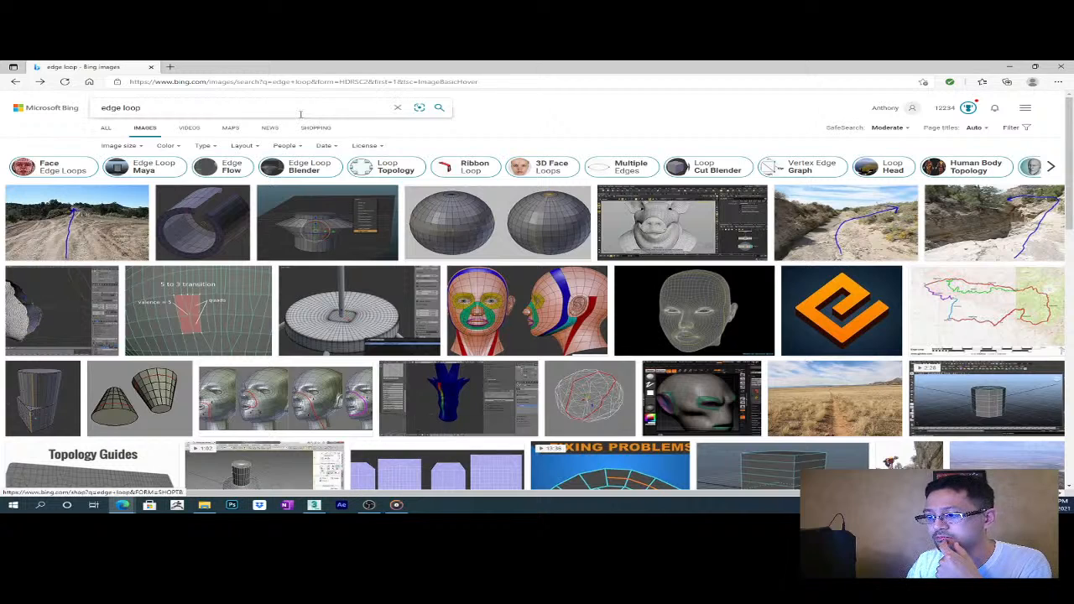
- Search the images for "edge loop body" and look through the results, including the annotated body loop diagram
click(255, 107)
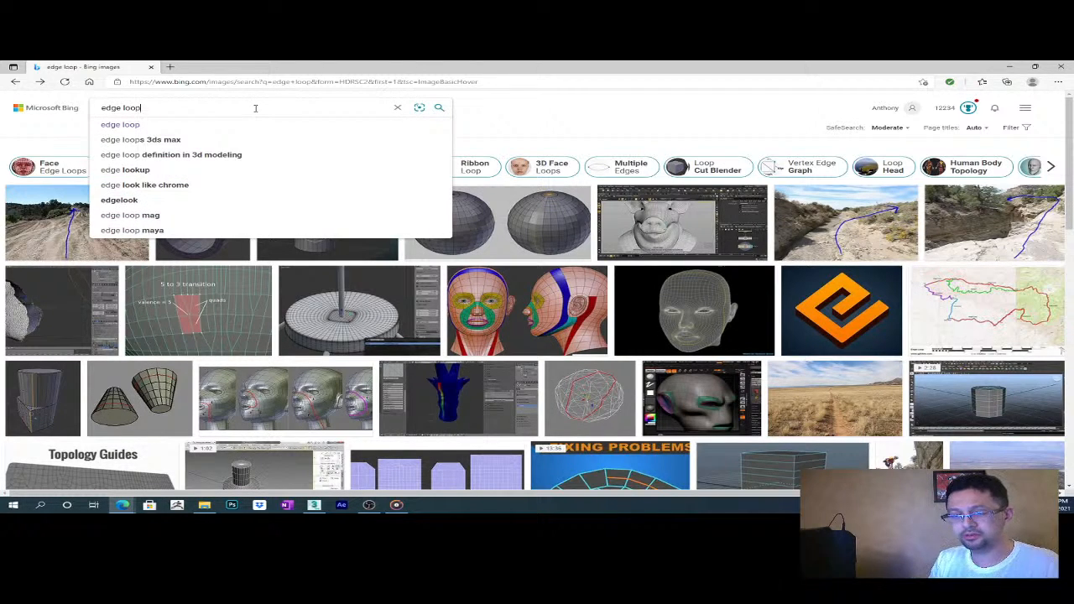
text(body)
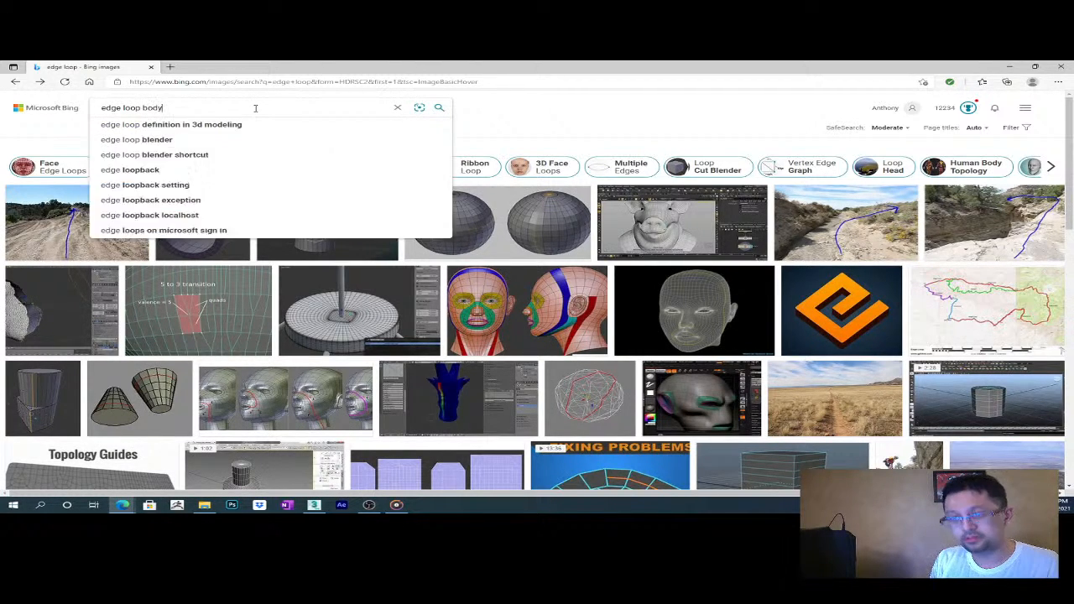
key(Return)
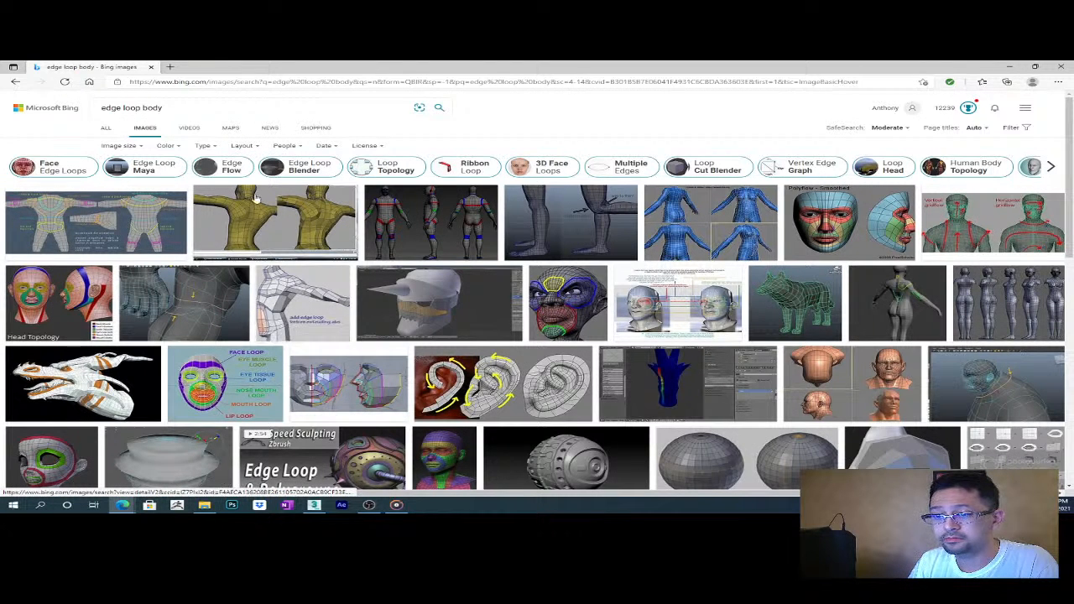
click(162, 225)
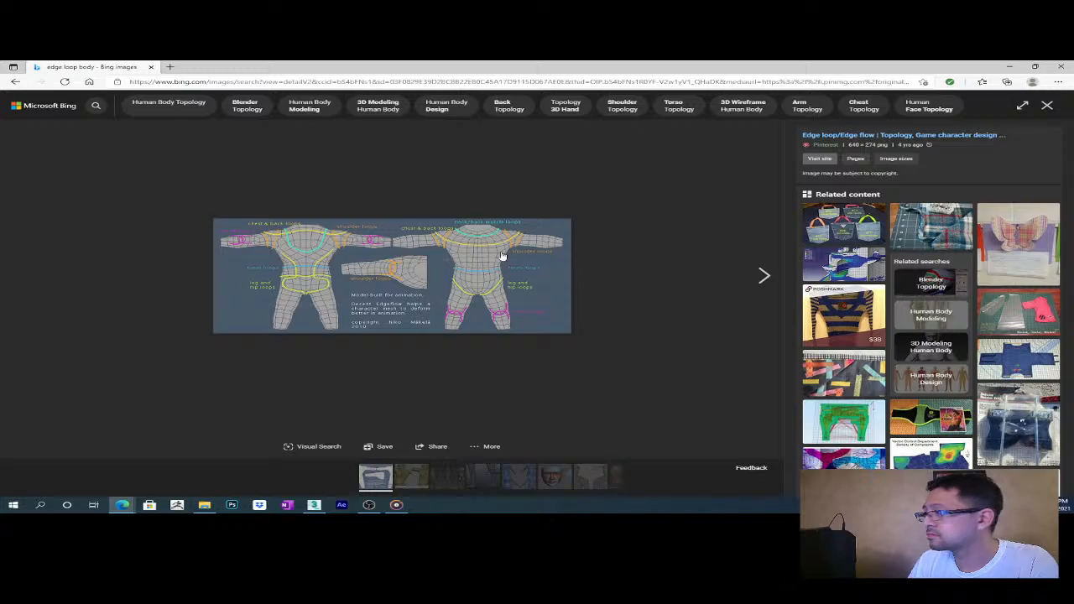
click(1047, 105)
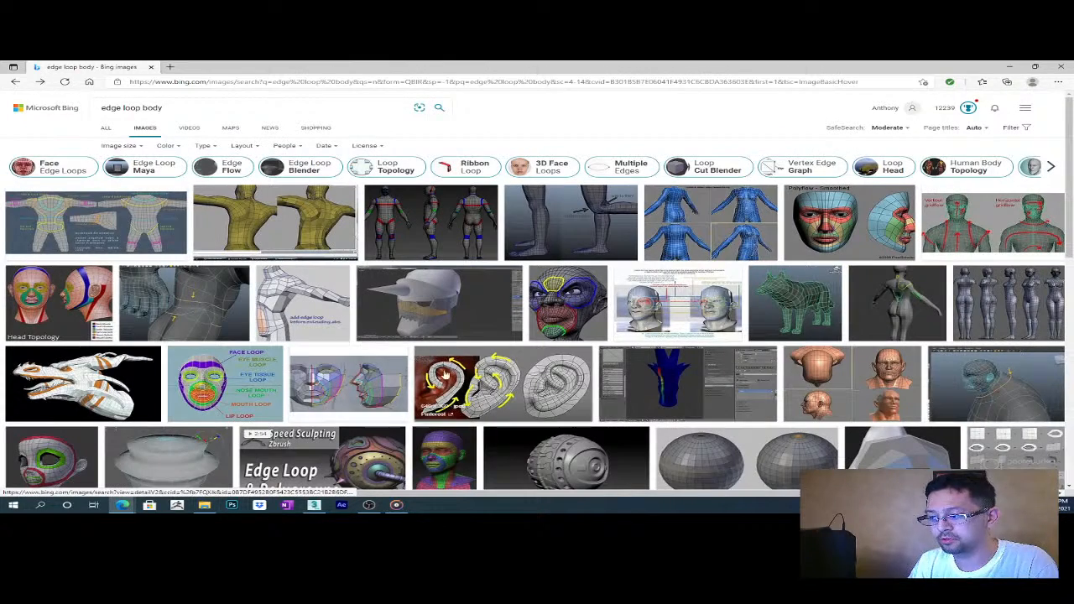
scroll(218, 298, down, 2)
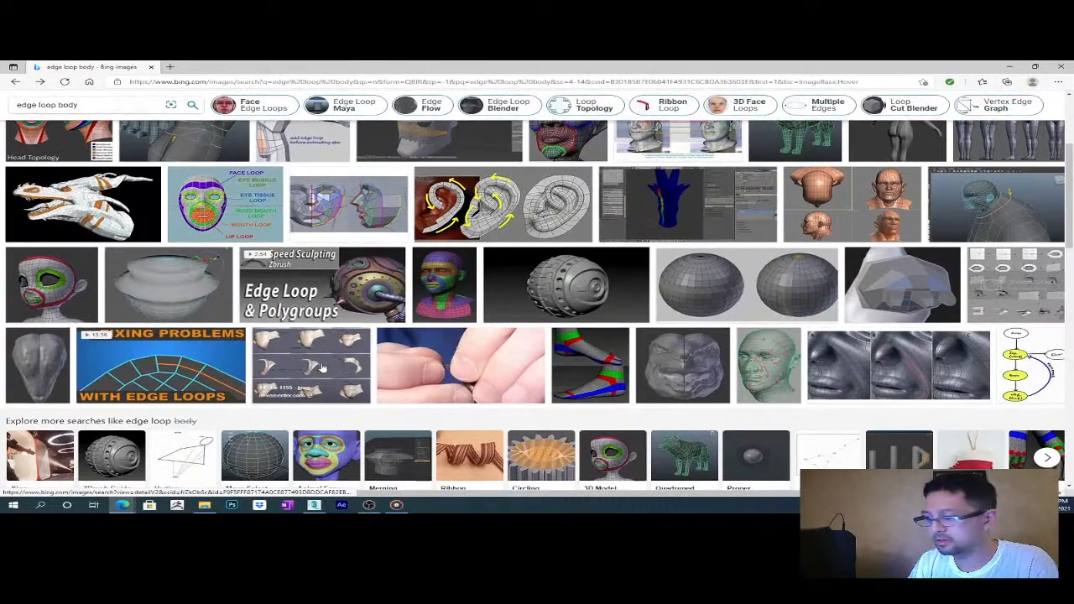
scroll(489, 362, down, 2)
scroll(489, 362, down, 1)
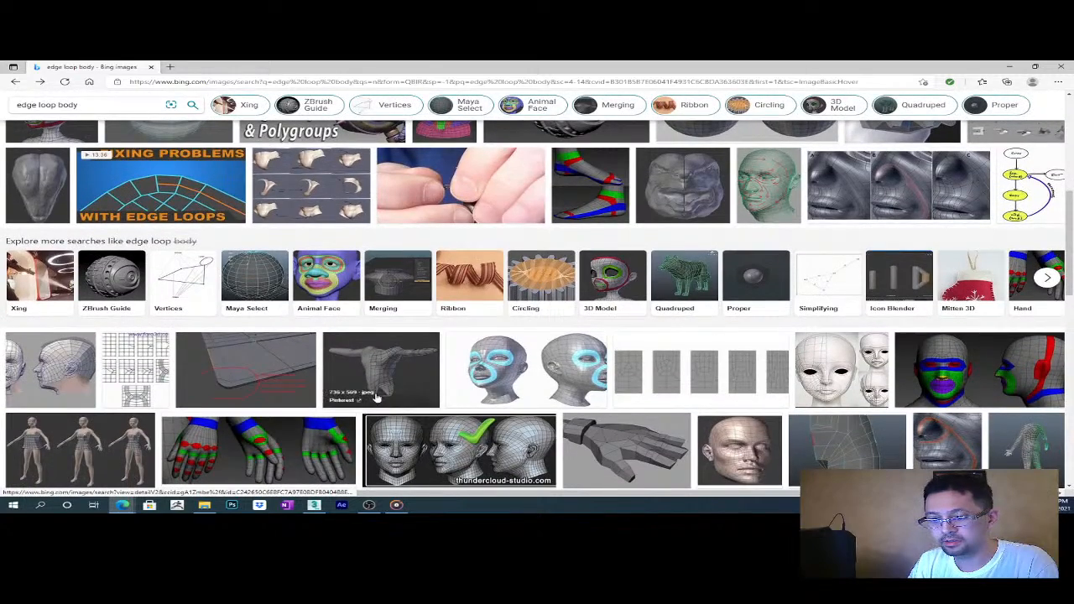
scroll(377, 396, down, 1)
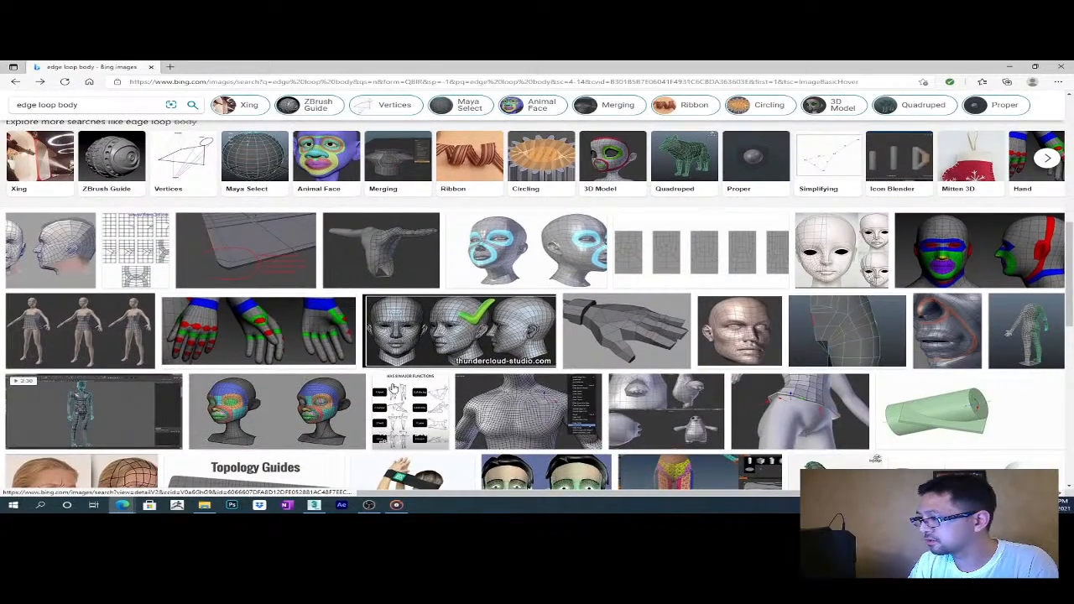
scroll(393, 387, up, 5)
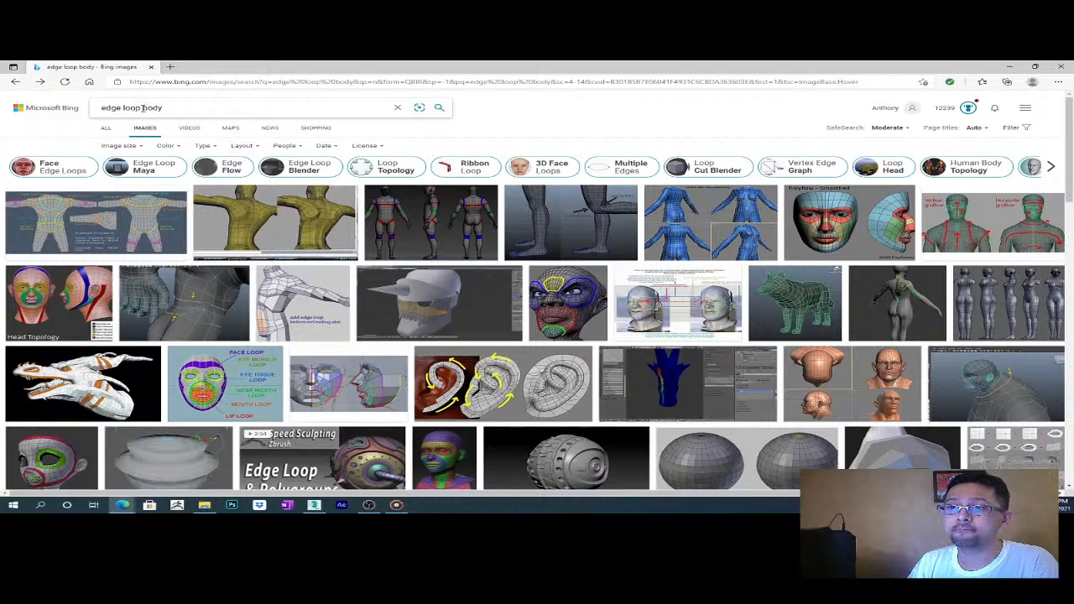
- Search the images for "edge flow body", examine the labelled full-body topology picture and other results, and close the browser
text(flow)
key(Return)
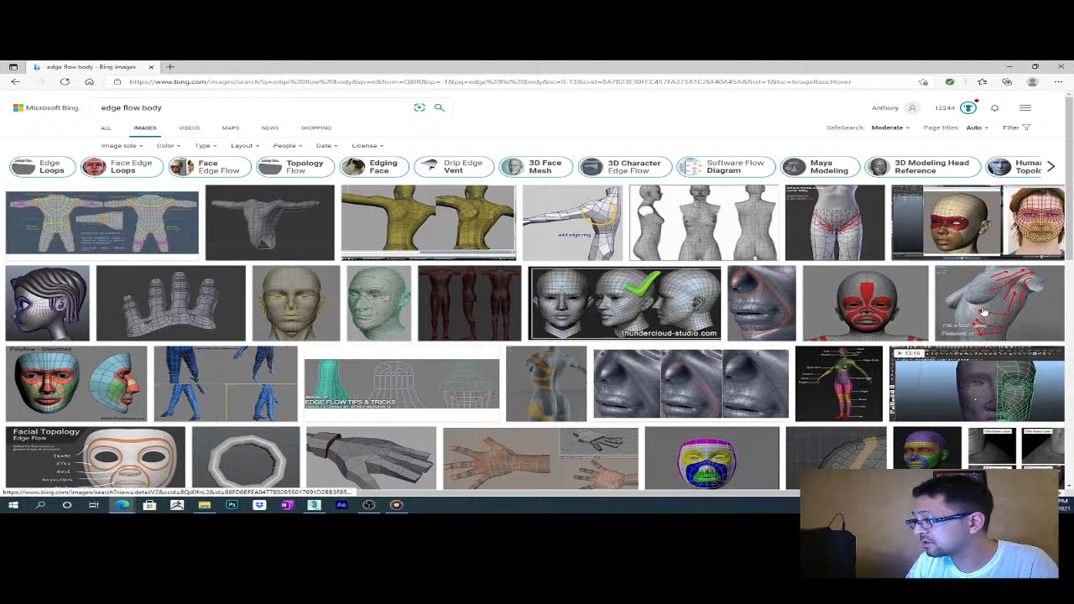
click(875, 382)
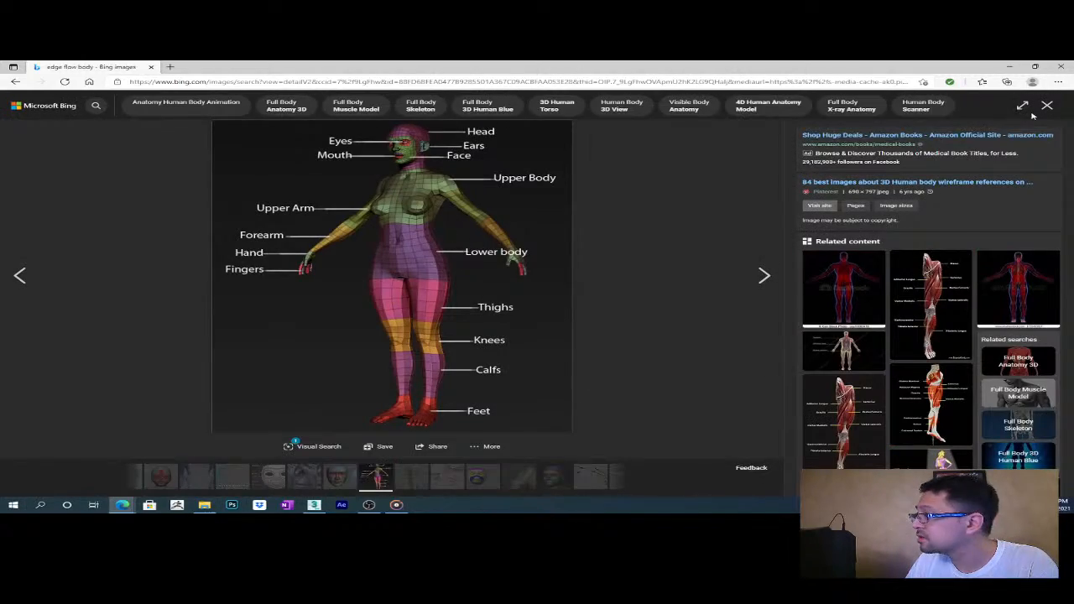
click(1048, 107)
scroll(336, 315, down, 3)
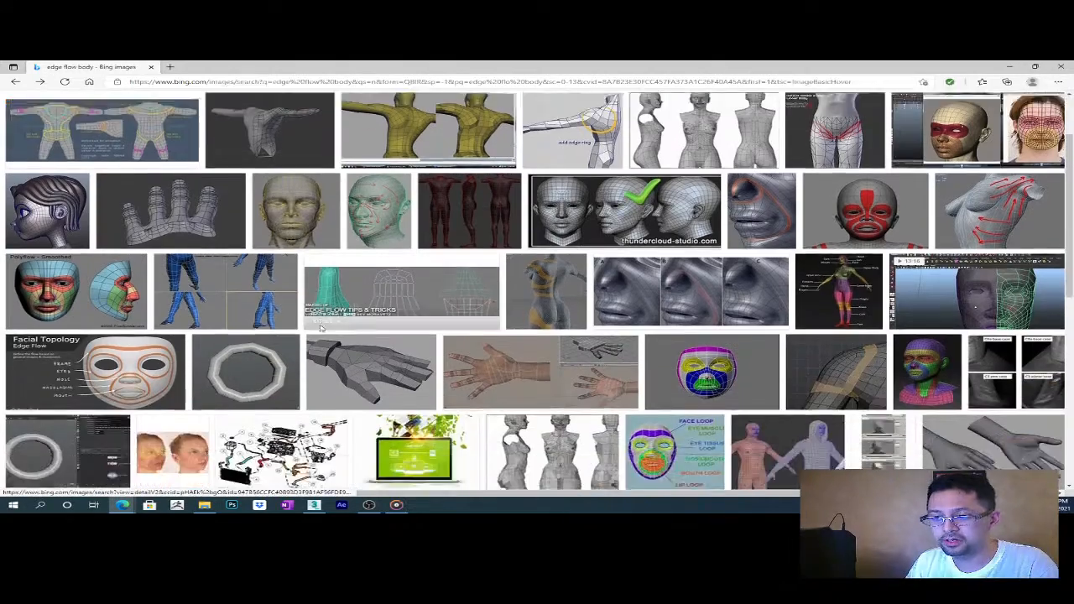
scroll(336, 313, down, 6)
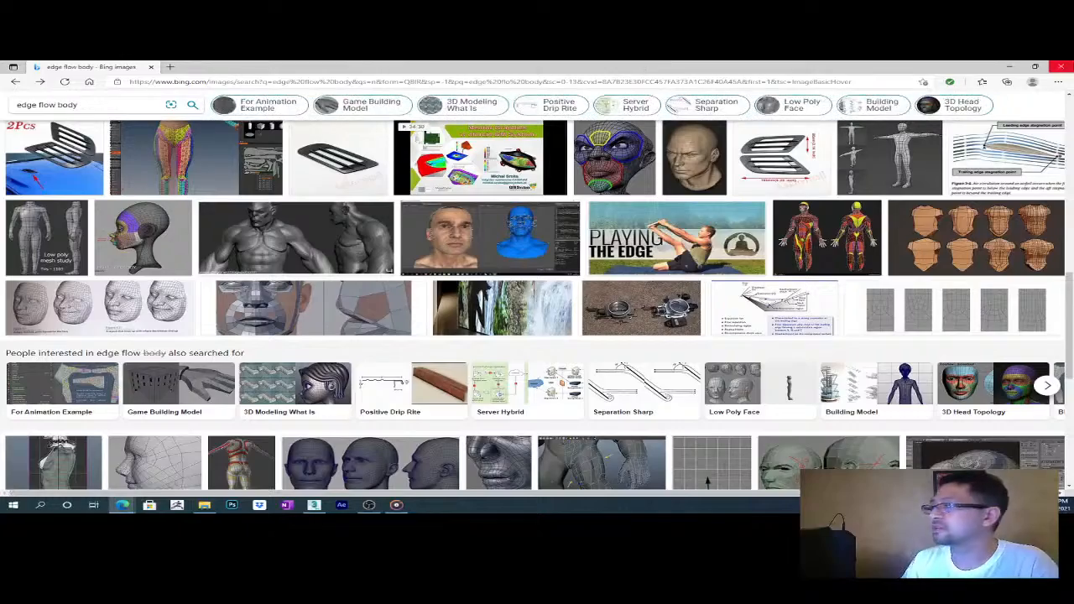
click(1062, 67)
- In 3ds Max, slide the vertices on the back side of the two lower fingers slightly along Y with the Edge constraint
alt+middle_drag(332, 364, 485, 270)
scroll(432, 322, up, 10)
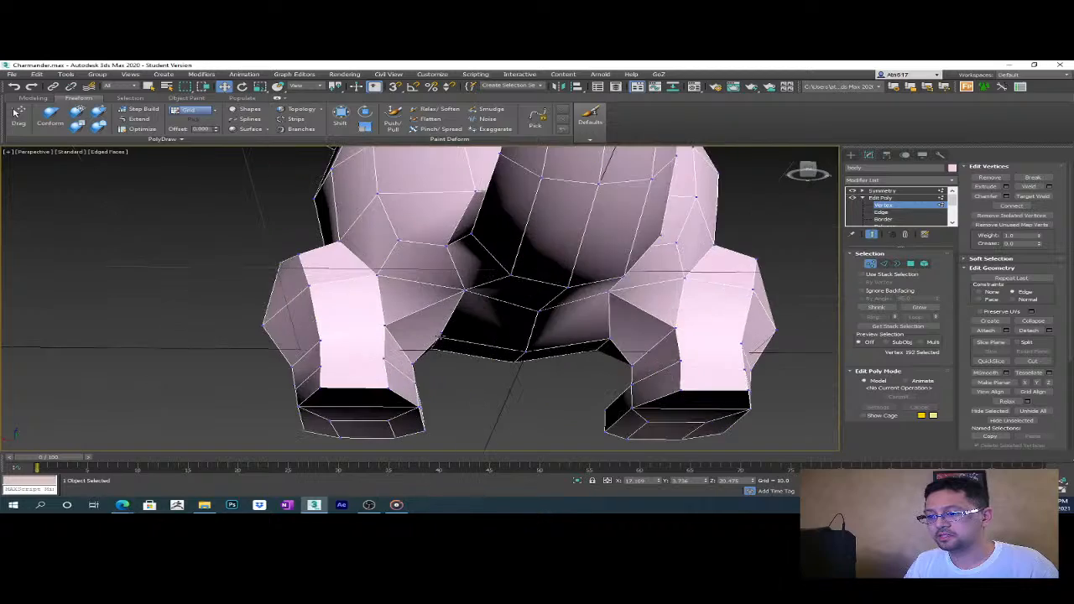
scroll(509, 276, down, 8)
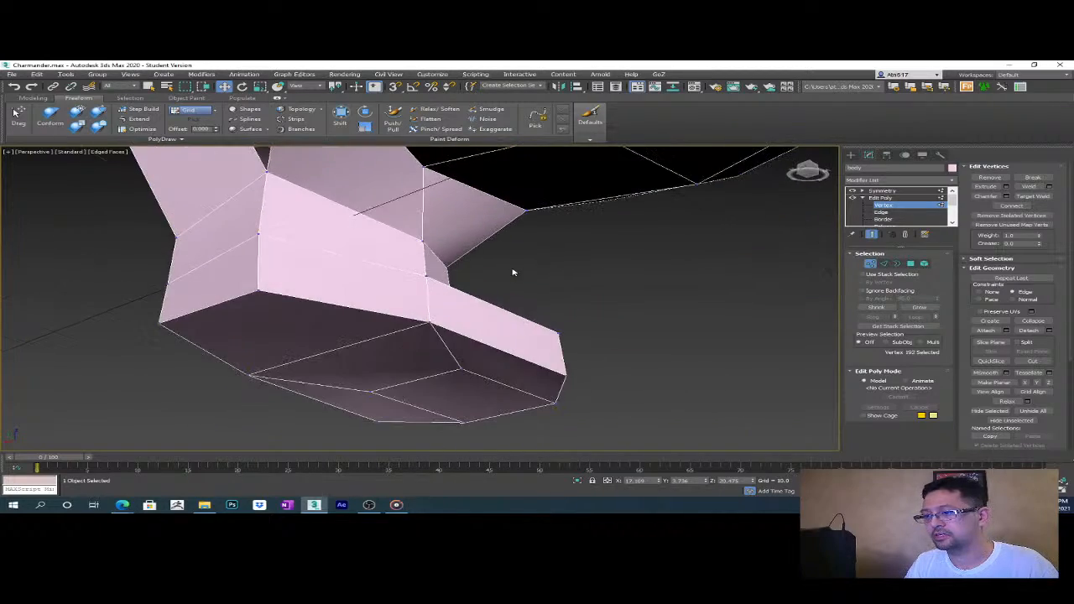
alt+middle_drag(510, 276, 595, 297)
alt+middle_drag(444, 239, 435, 271)
scroll(479, 282, up, 6)
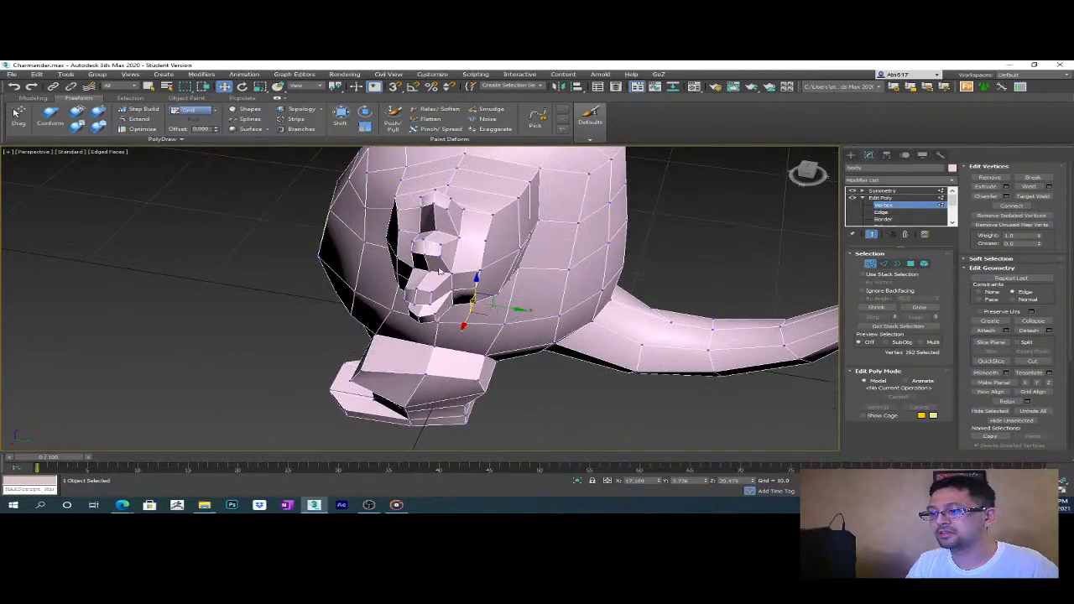
click(452, 274)
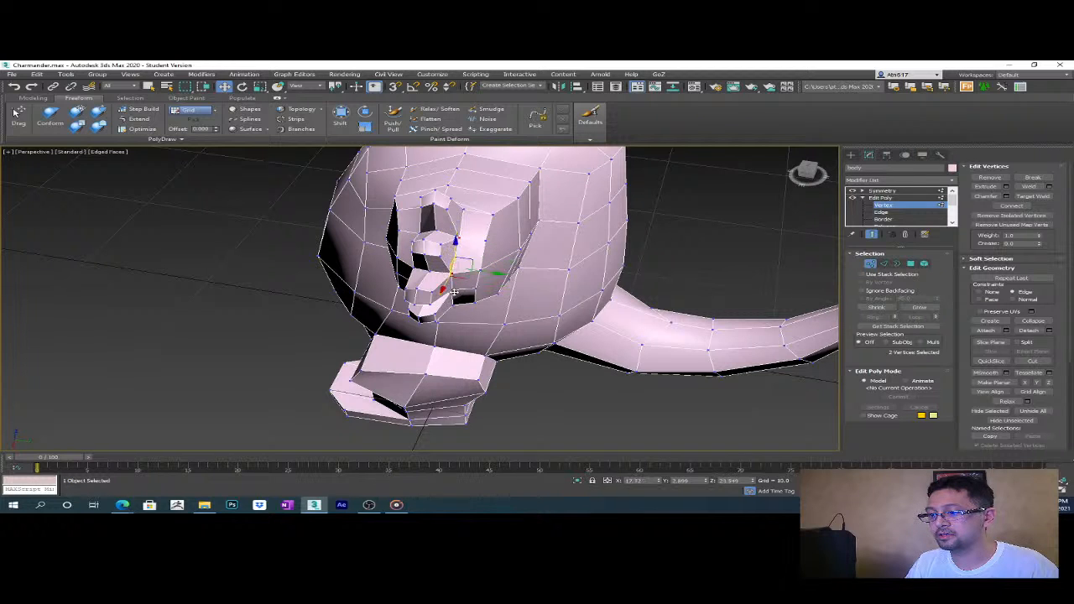
drag(488, 272, 495, 272)
alt+middle_drag(470, 290, 518, 271)
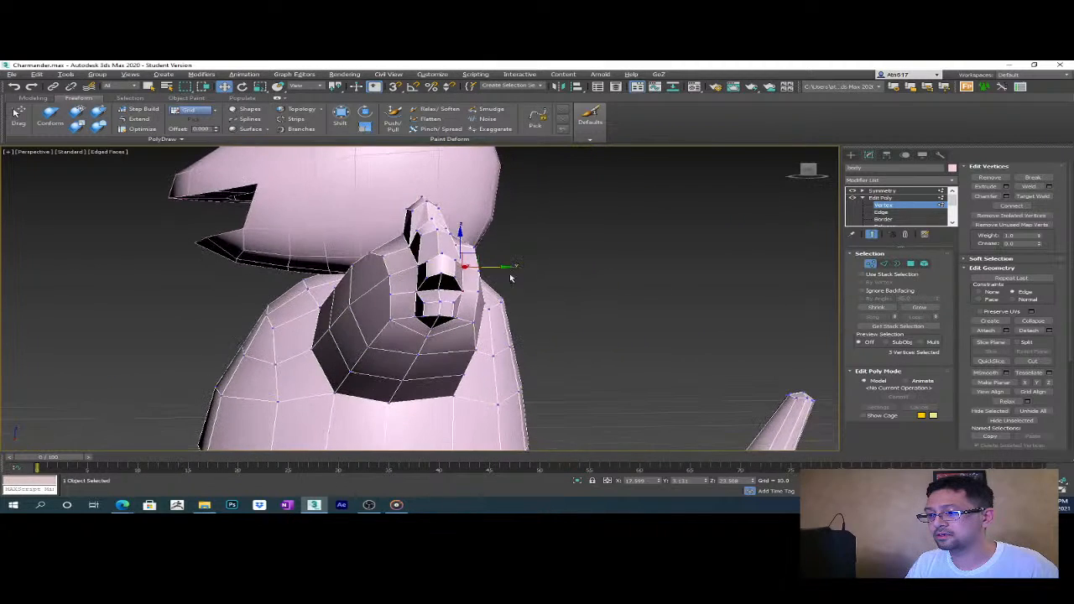
- In the front view, nudge the upper corner vertex at the tip of the third finger slightly inward
click(453, 275)
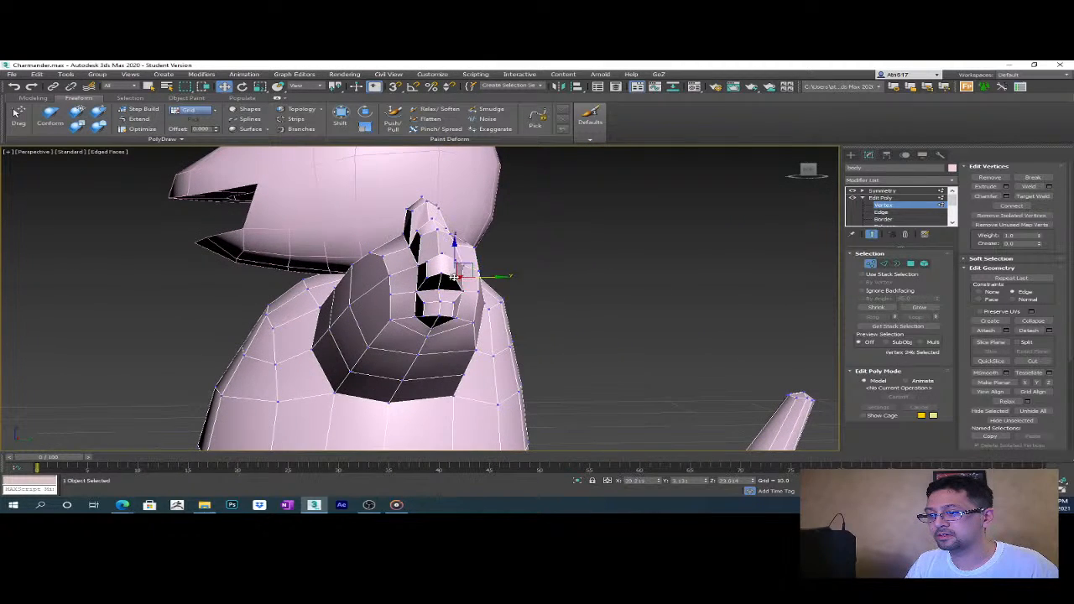
alt+middle_drag(454, 275, 556, 310)
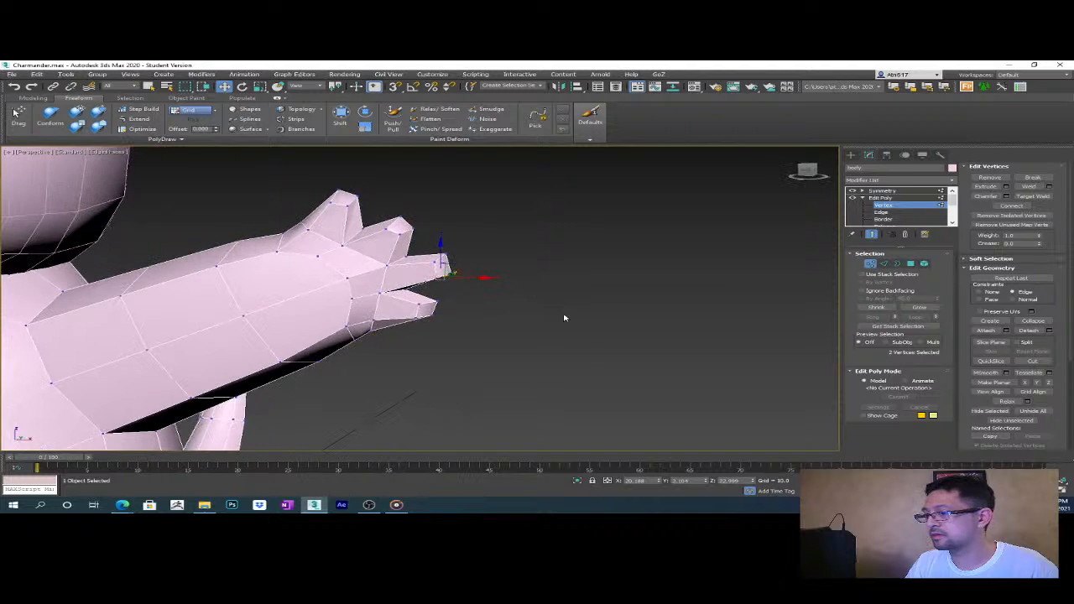
alt+middle_drag(460, 266, 501, 250)
key(f)
scroll(509, 306, up, 3)
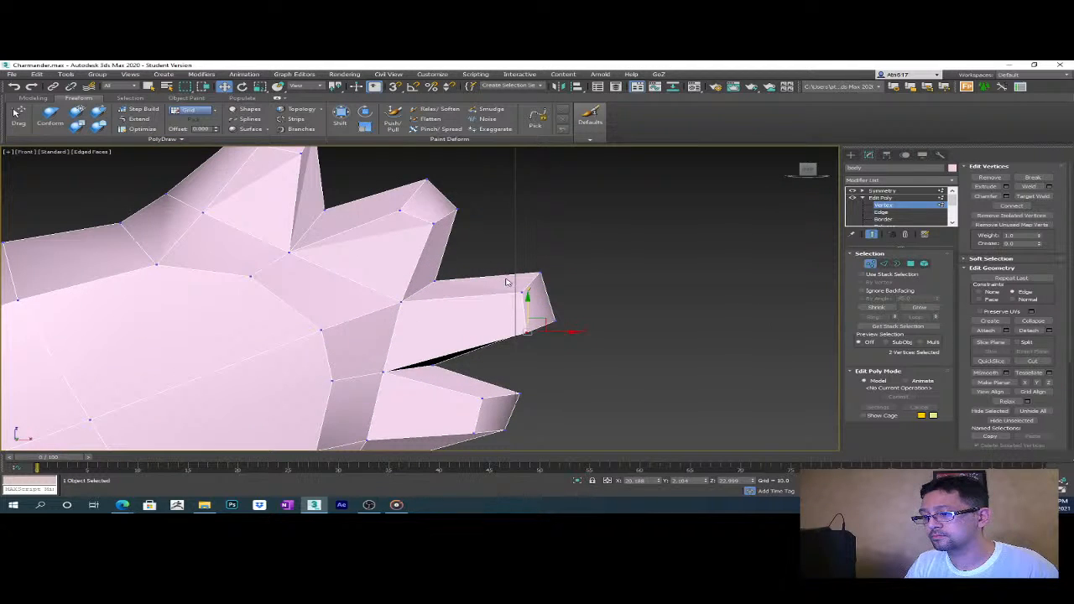
ctrl+drag(514, 266, 560, 282)
key(e)
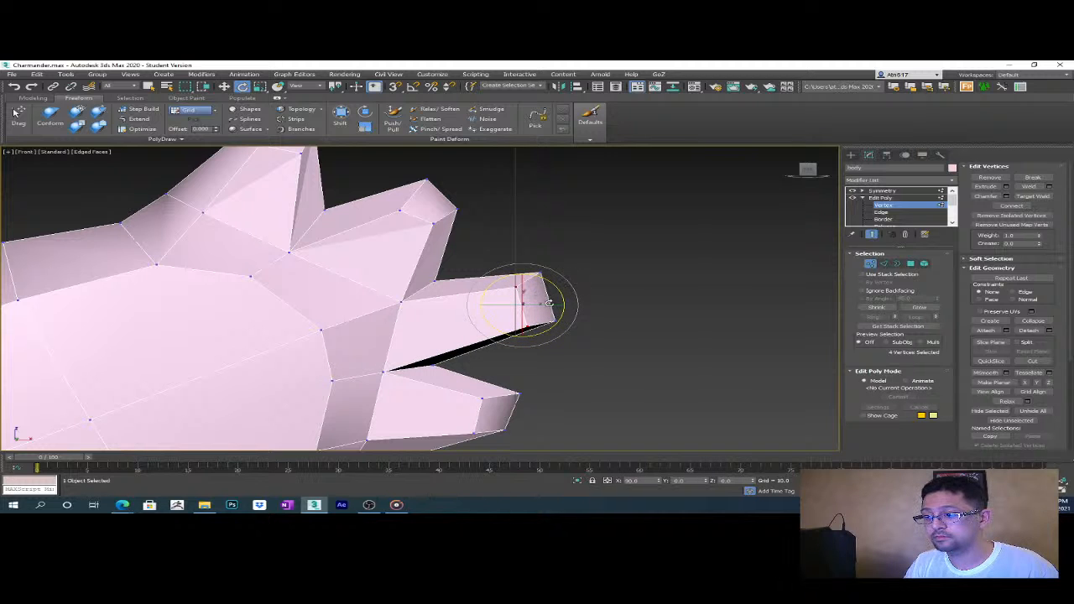
click(538, 275)
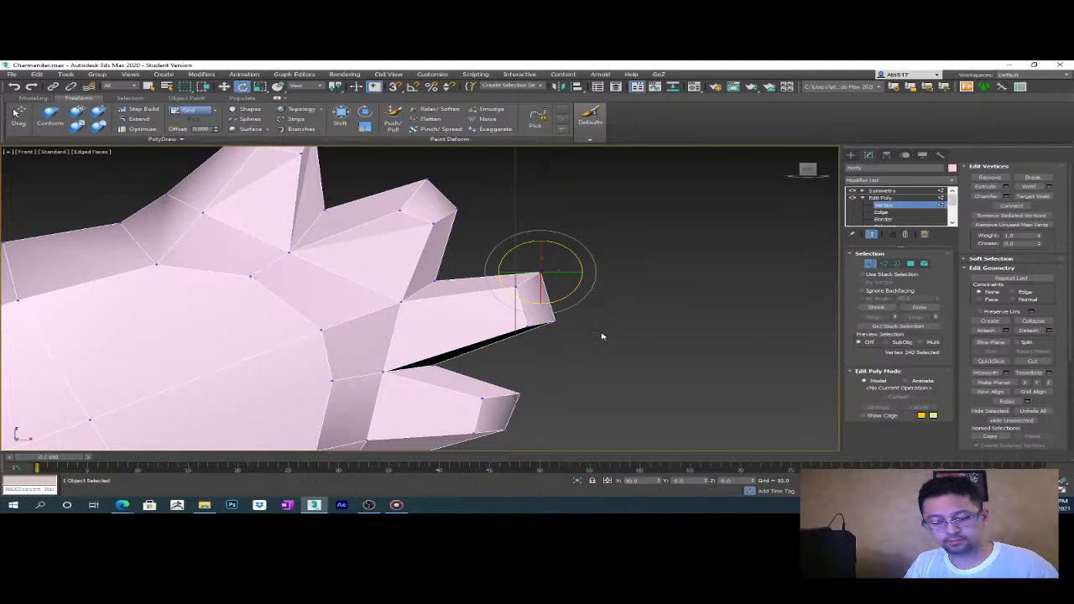
key(w)
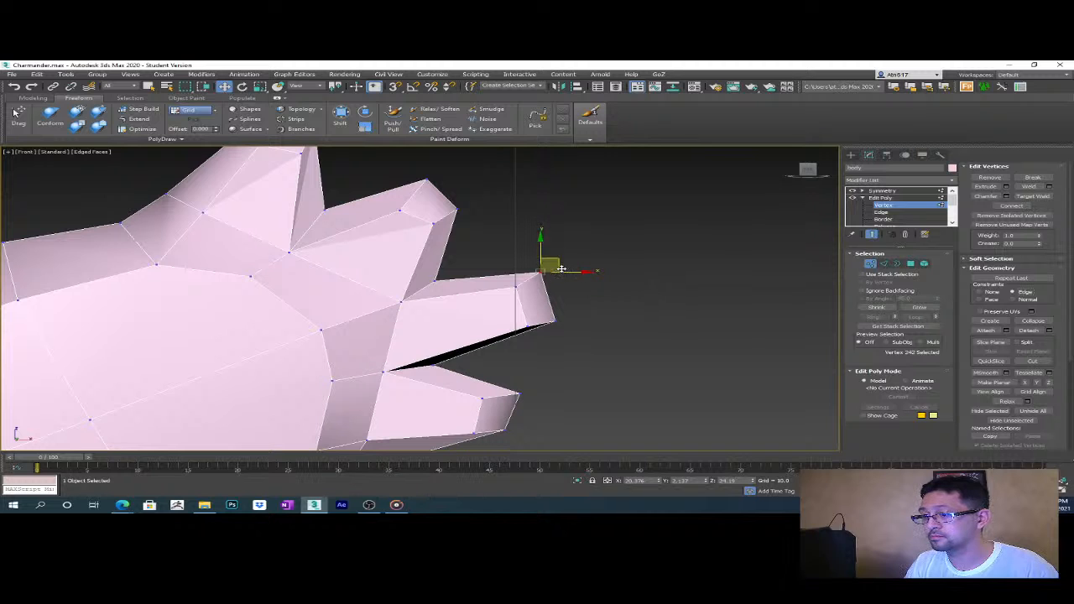
drag(561, 267, 556, 271)
- Nudge the two lower vertices at the third finger's tip slightly
click(576, 342)
drag(519, 312, 542, 340)
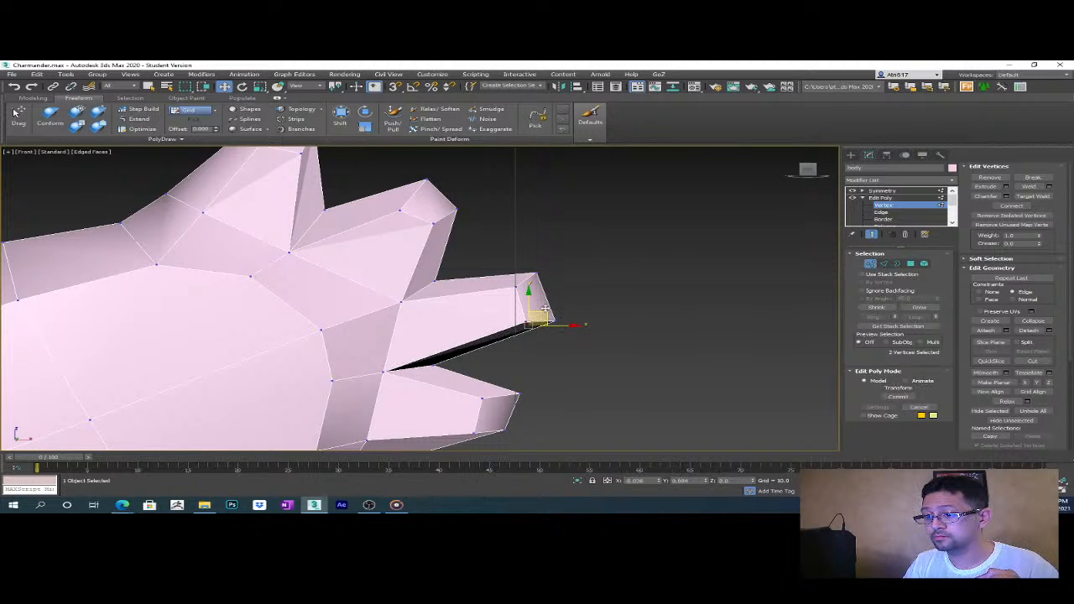
click(591, 328)
- Select the five vertices running across the palm behind the finger bases and slide them slightly toward the fingers
scroll(623, 354, down, 4)
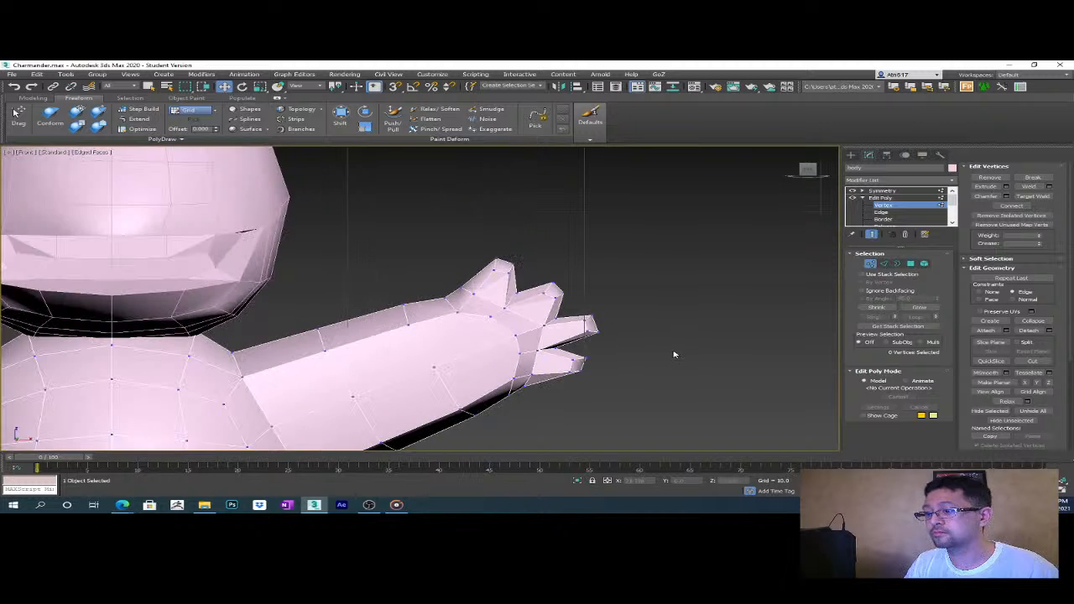
scroll(645, 286, up, 2)
alt+middle_drag(657, 330, 587, 338)
click(170, 328)
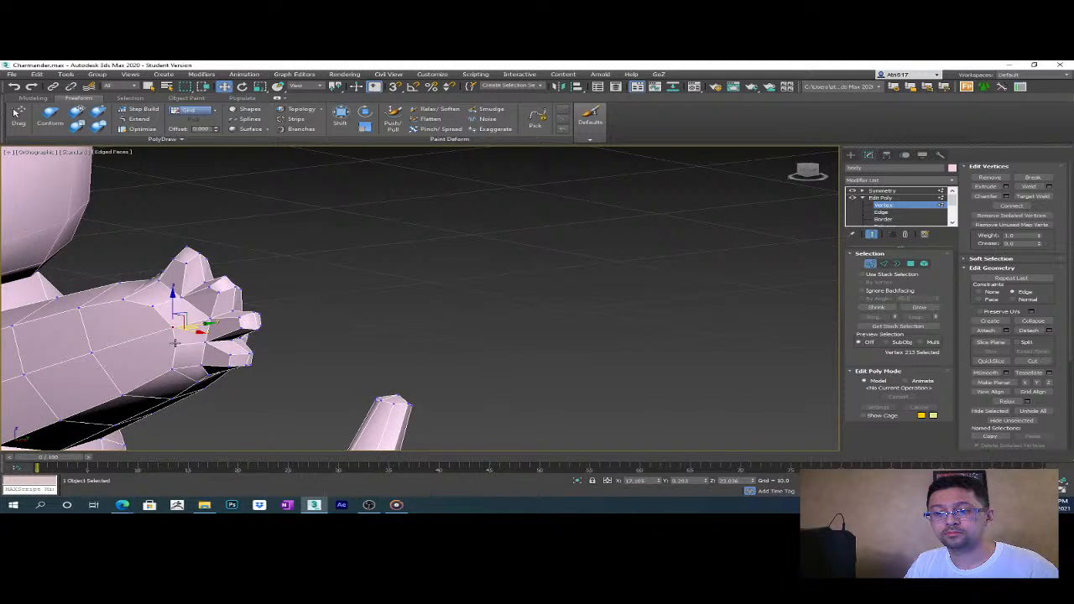
ctrl+click(155, 305)
key(p)
scroll(328, 355, up, 5)
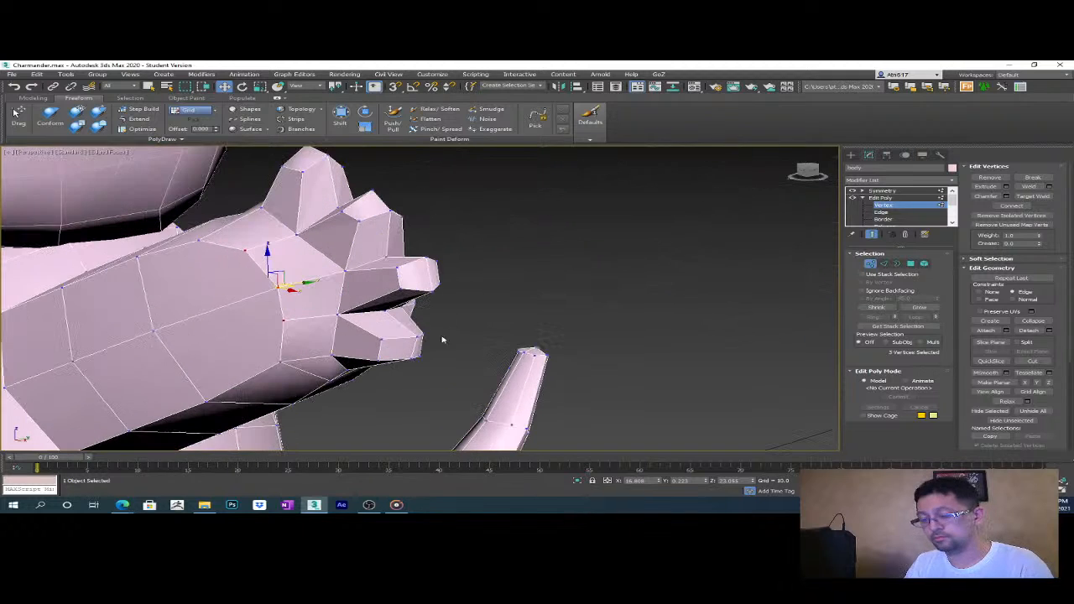
ctrl+click(282, 363)
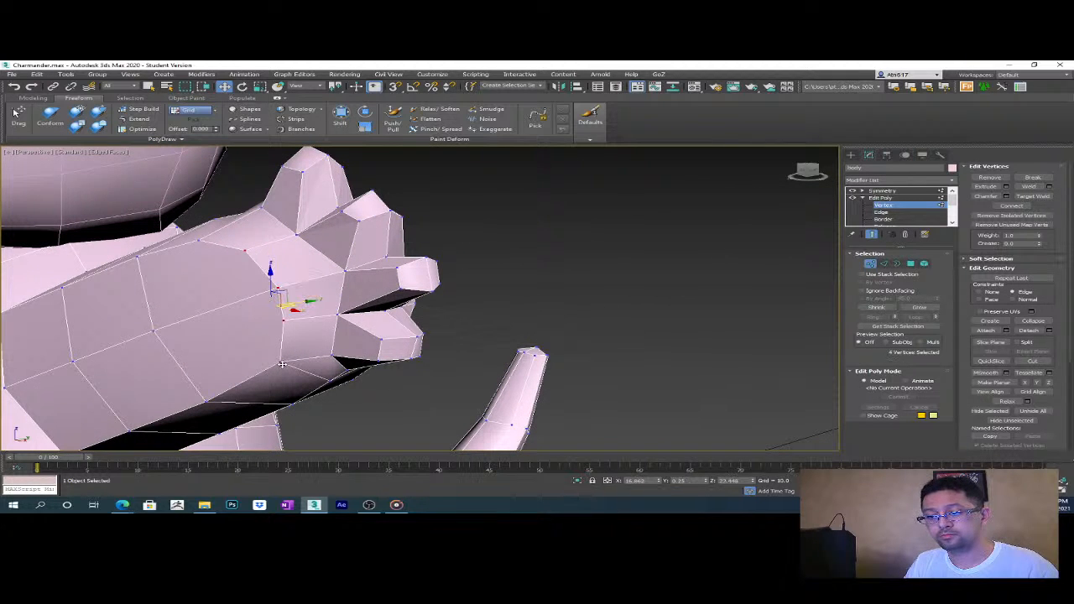
ctrl+click(202, 242)
- Select the five matching vertices across the back of the hand and slide them slightly with the Edge constraint
alt+middle_drag(202, 242, 405, 385)
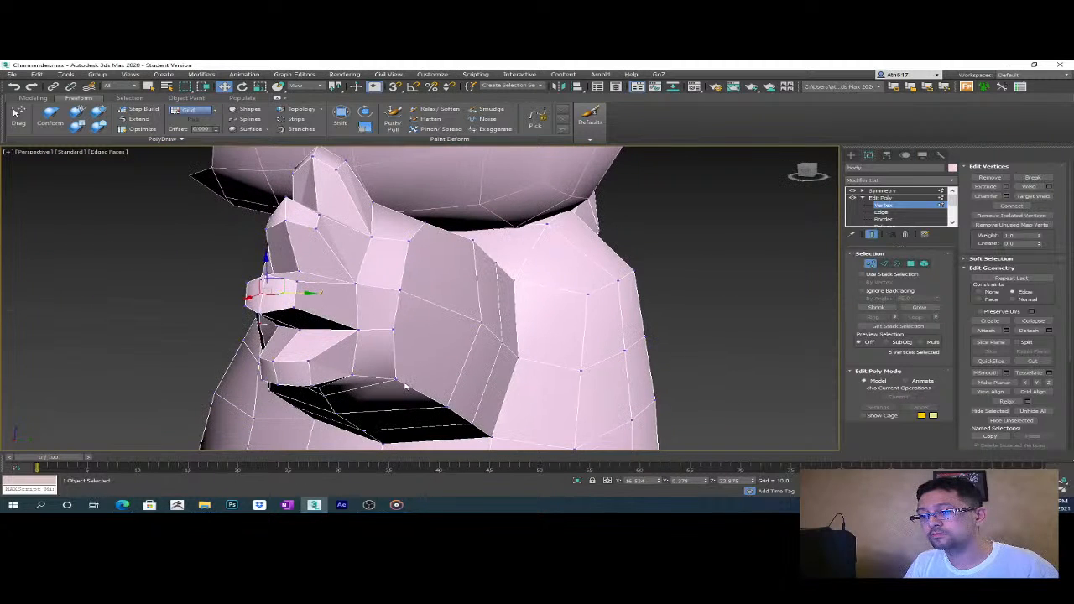
click(394, 381)
ctrl+click(399, 304)
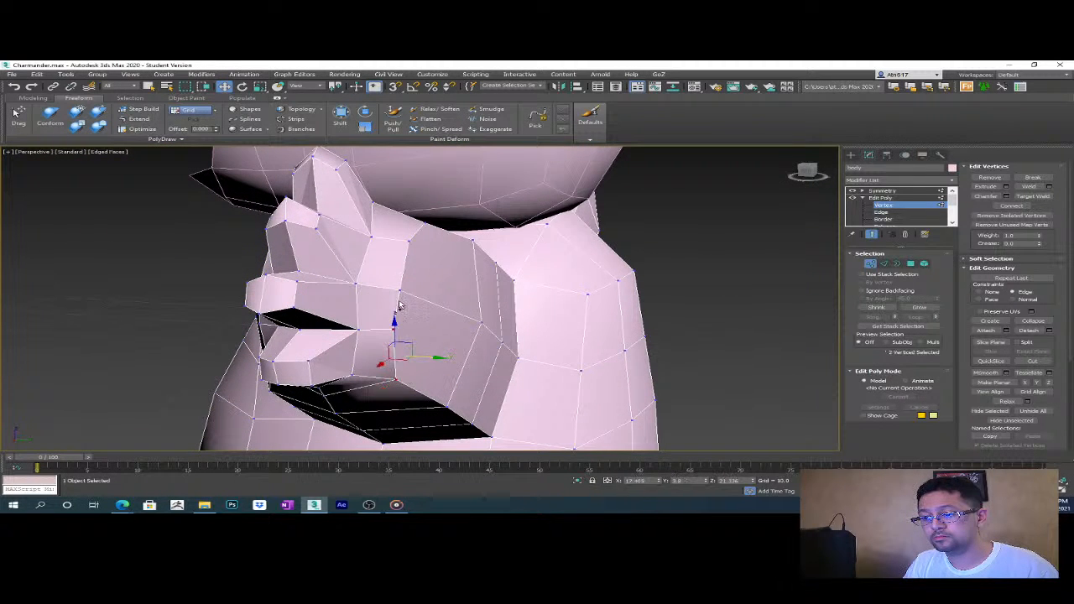
ctrl+click(399, 290)
ctrl+click(407, 241)
alt+middle_drag(407, 241, 422, 223)
ctrl+click(423, 205)
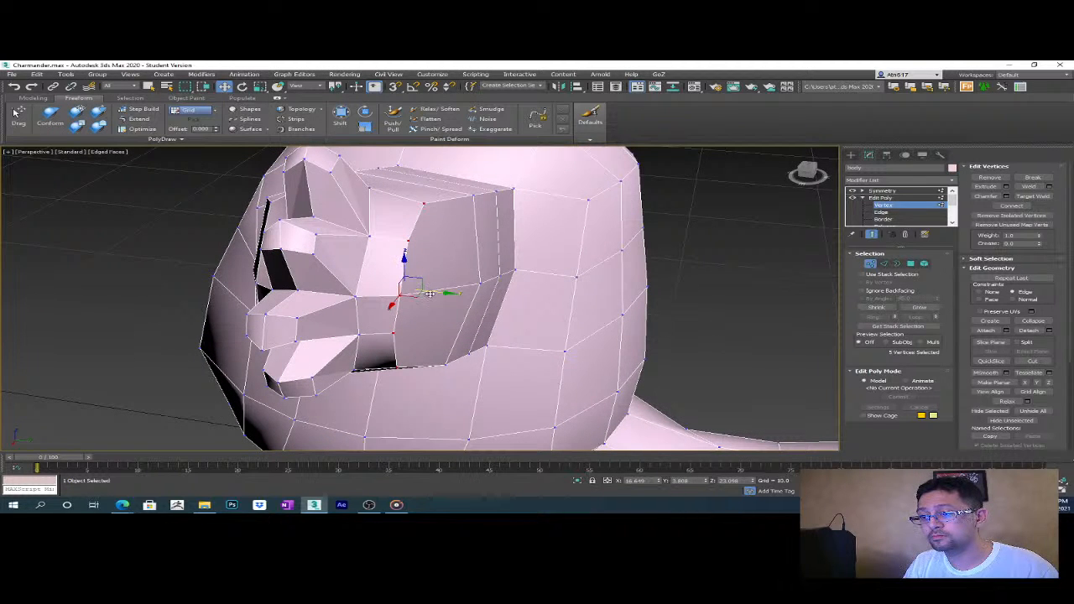
alt+middle_drag(432, 291, 384, 280)
drag(383, 281, 387, 279)
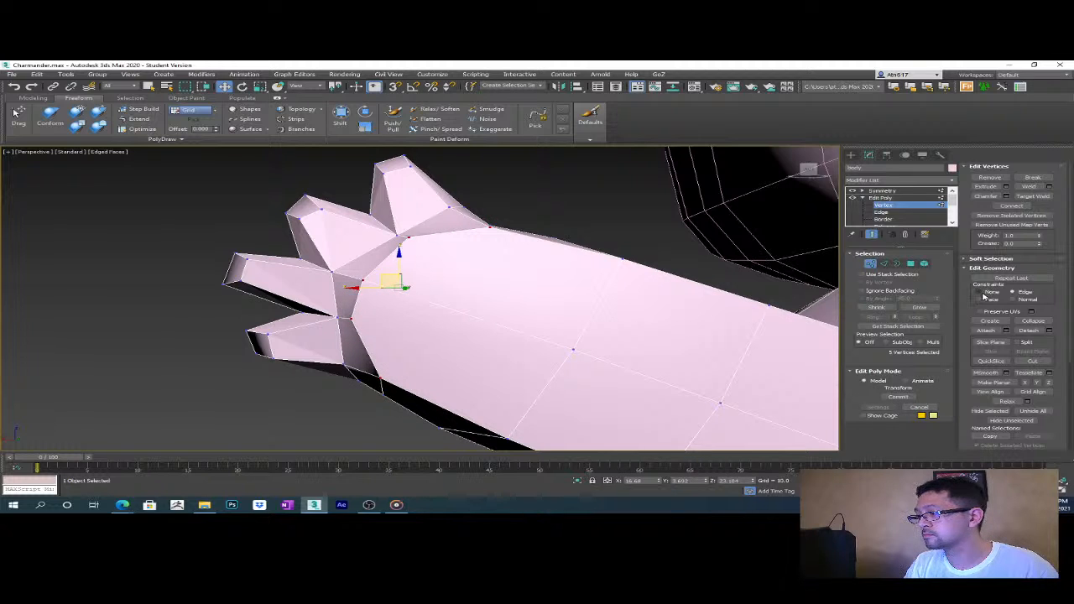
- Try moving the five back-of-hand vertices freely with the constraint set to None, and undo the change
drag(391, 277, 401, 279)
click(500, 229)
alt+middle_drag(423, 378, 447, 374)
key(ctrl+z)
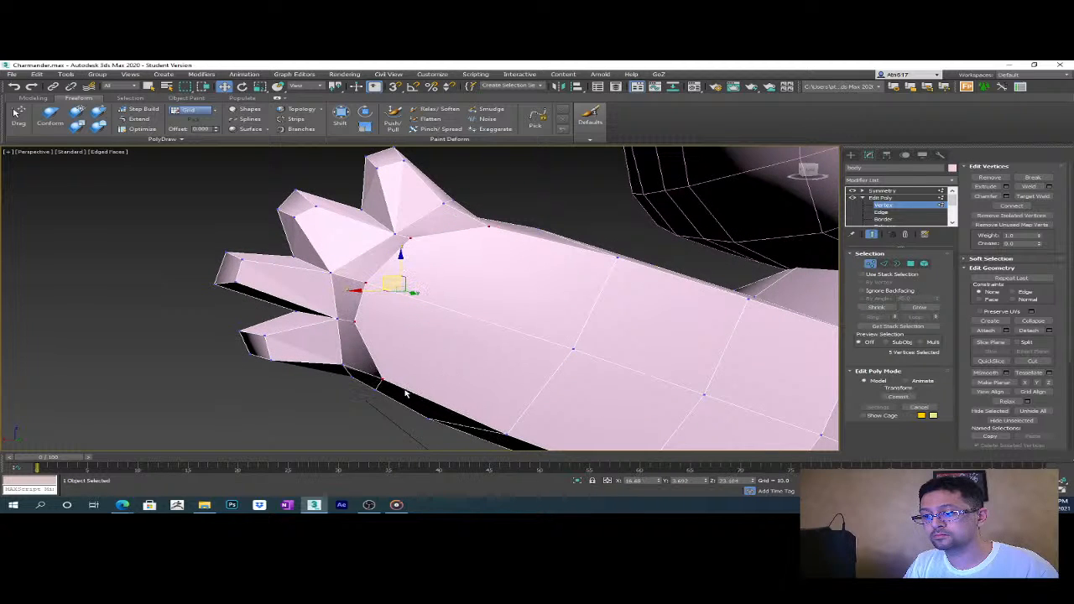
key(ctrl+z)
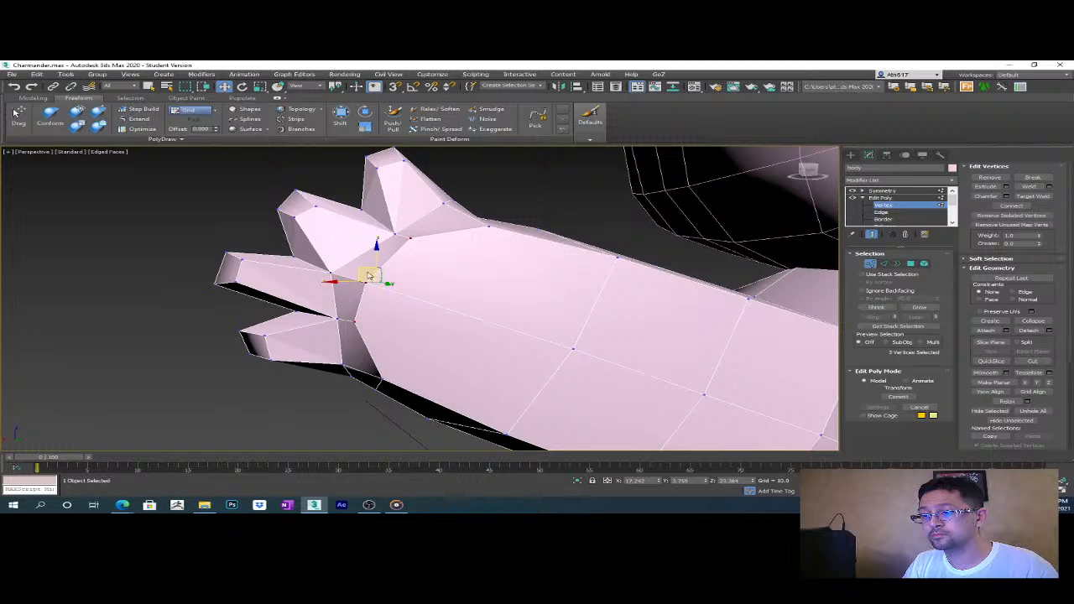
- With the constraint at None, move three of the back-of-hand vertices slightly, add the two outer ones and adjust all five together
drag(366, 274, 380, 277)
alt+middle_drag(380, 277, 545, 381)
alt+middle_drag(540, 332, 569, 341)
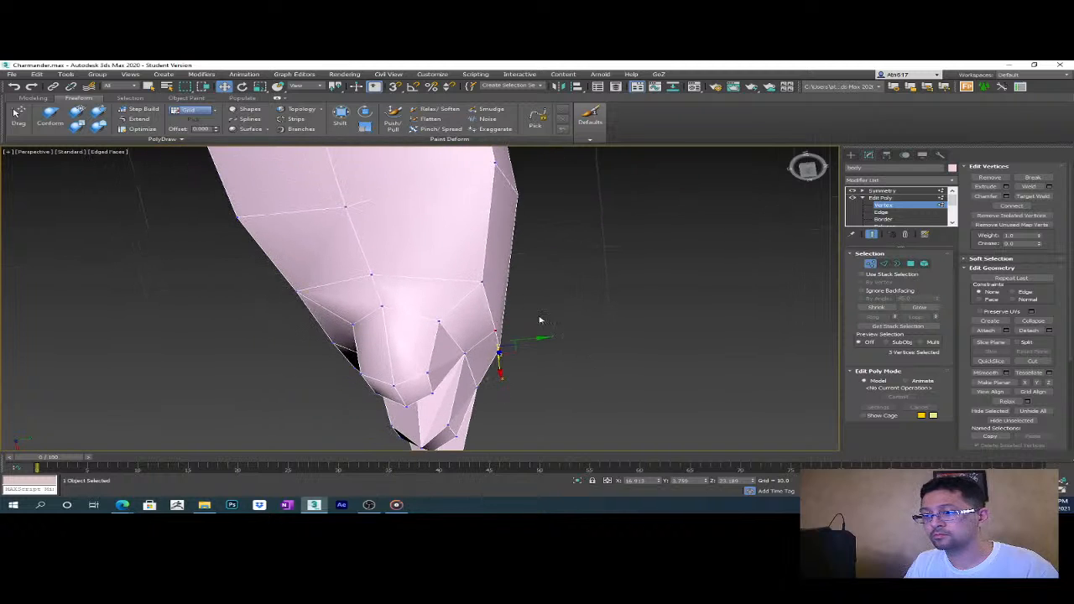
drag(488, 289, 480, 282)
mouse_move(511, 372)
alt+middle_down()
mouse_move(527, 337)
mouse_move(493, 345)
mouse_move(499, 356)
alt+middle_up()
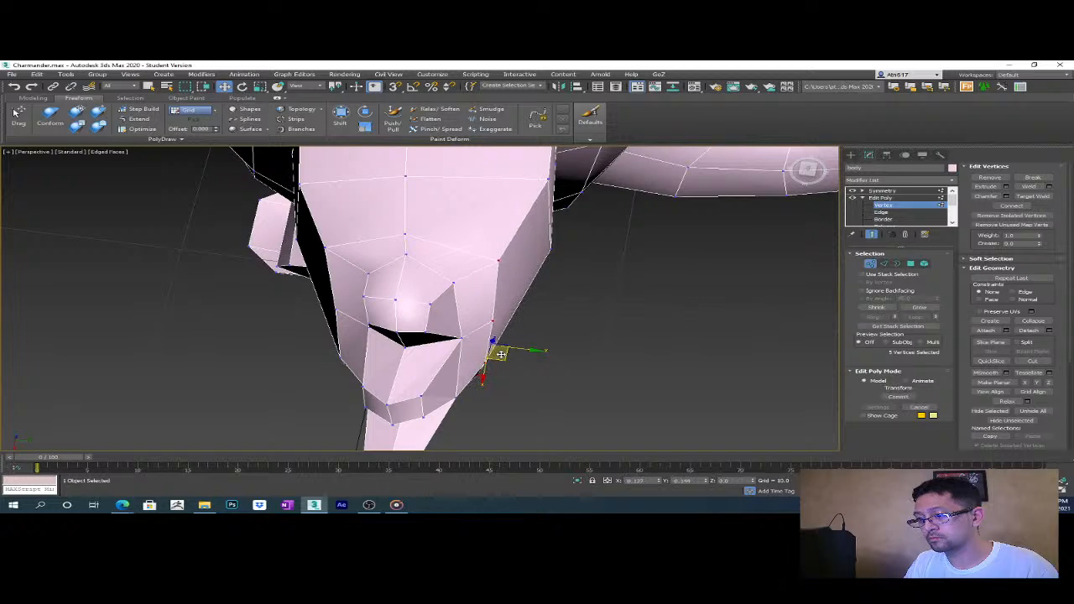
- Select the tip vertices of the topmost finger, nudge them slightly upward, and check the hand's overall shape
click(621, 359)
middle_drag(668, 360, 590, 326)
scroll(652, 354, down, 5)
scroll(568, 270, up, 3)
middle_drag(567, 271, 497, 262)
scroll(497, 262, up, 3)
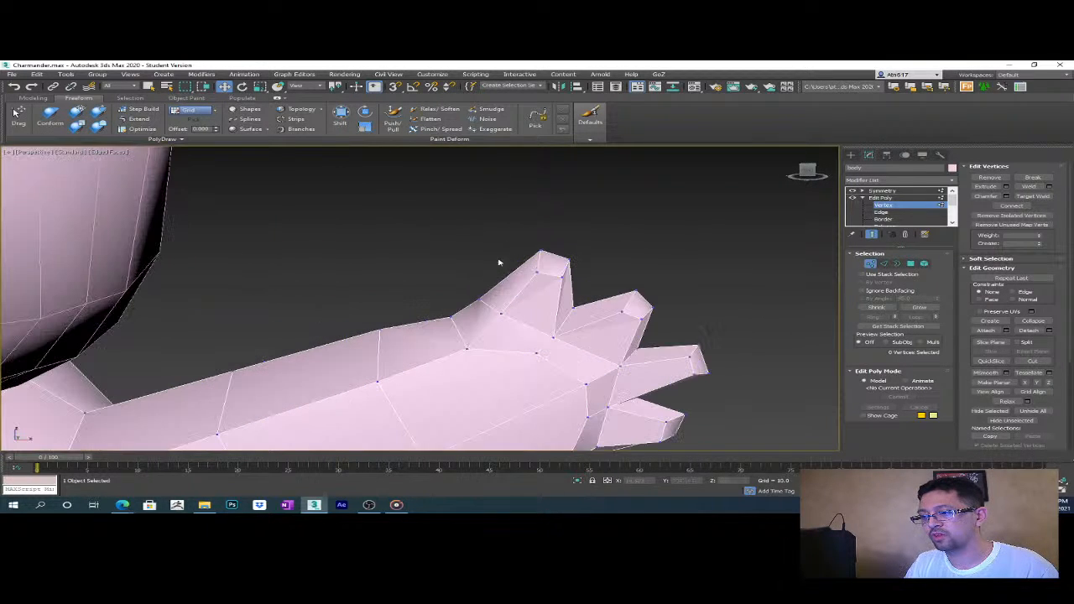
drag(584, 287, 584, 288)
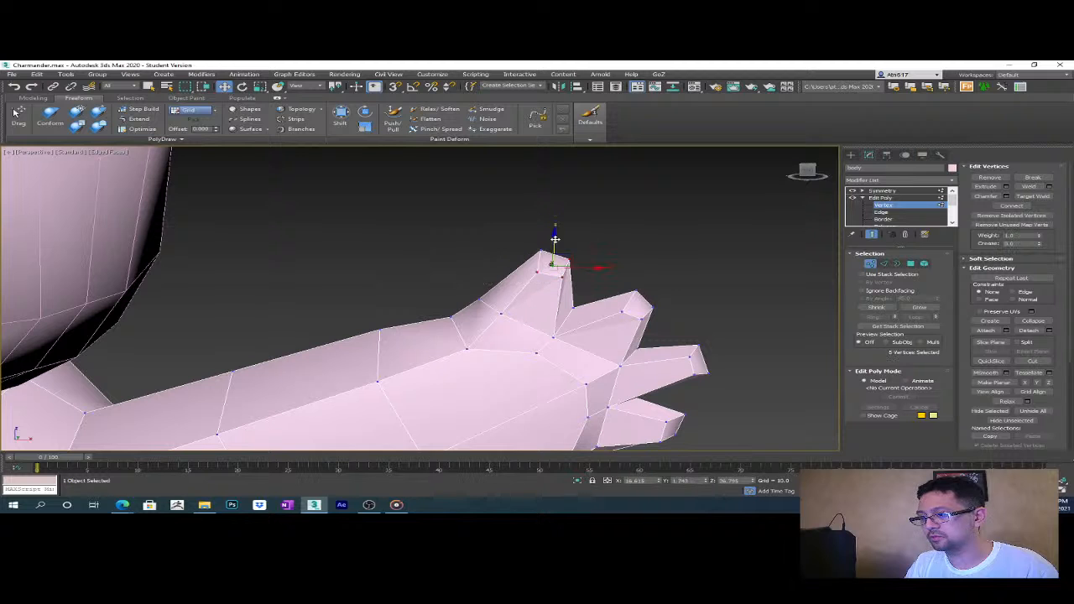
scroll(611, 291, down, 6)
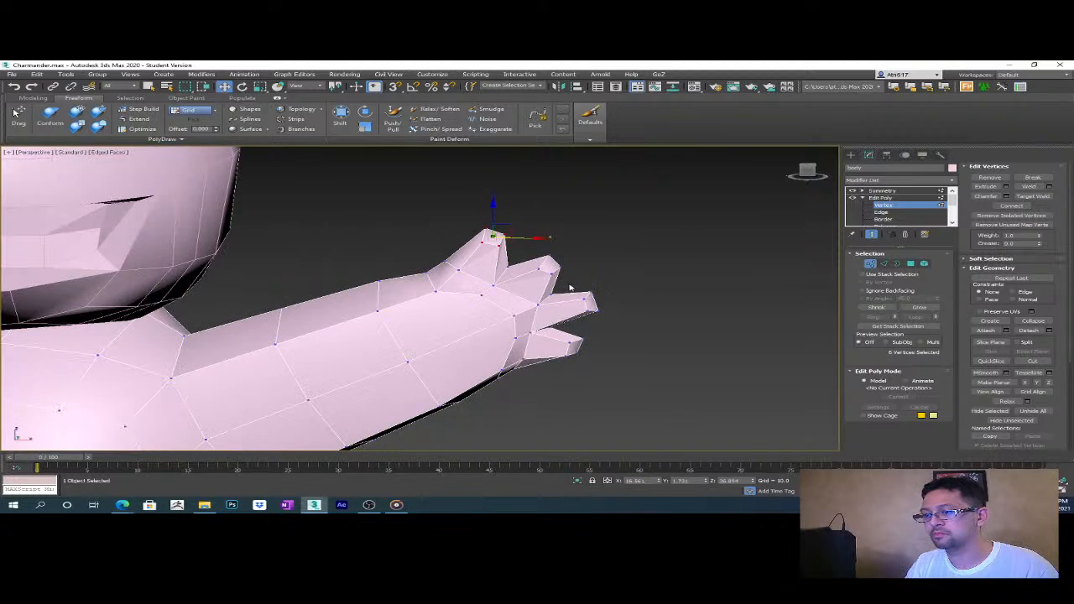
mouse_move(540, 312)
alt+middle_down()
mouse_move(545, 303)
mouse_move(525, 280)
mouse_move(535, 283)
mouse_move(505, 313)
mouse_move(560, 324)
mouse_move(545, 315)
mouse_move(537, 323)
alt+middle_up()
scroll(550, 281, up, 3)
scroll(537, 326, down, 5)
scroll(534, 329, up, 4)
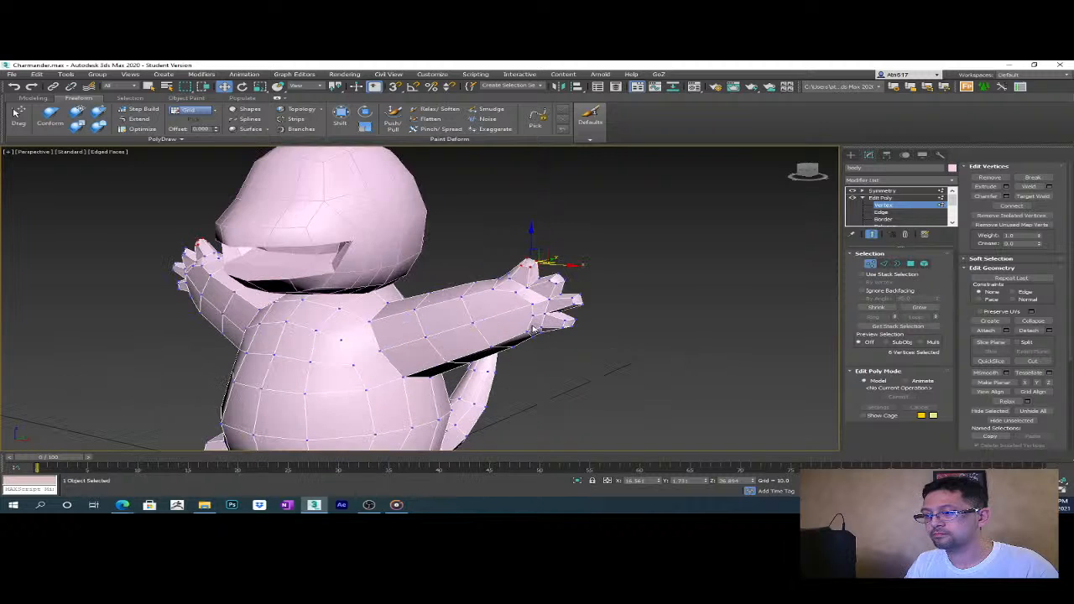
click(653, 342)
- Leave the body's vertex editing, select the head object, and inspect its mesh around the mouth
scroll(647, 287, down, 4)
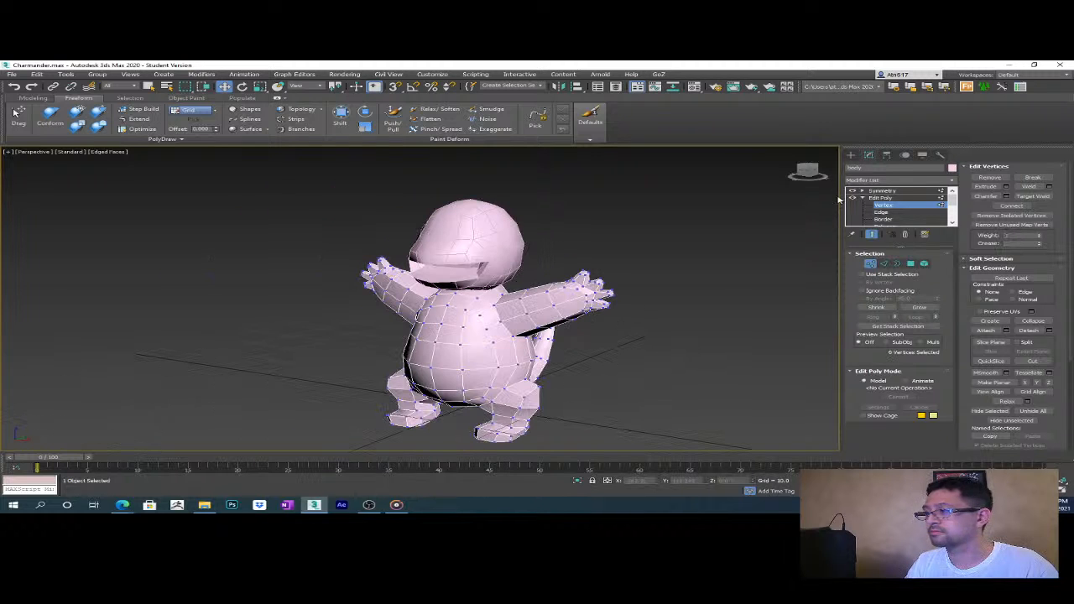
click(881, 197)
click(850, 154)
click(516, 273)
alt+middle_drag(518, 274, 257, 295)
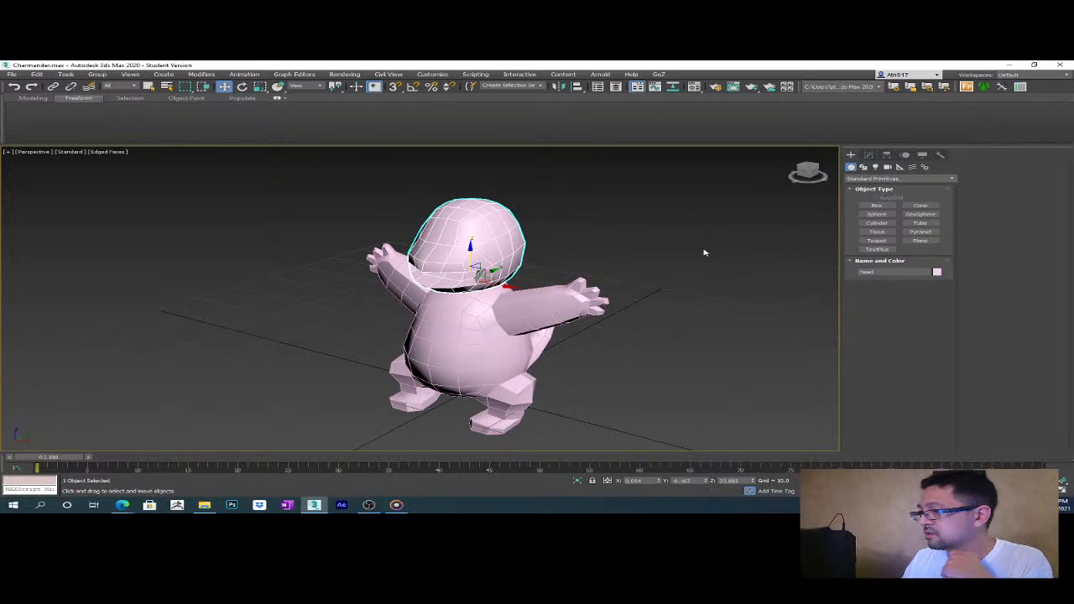
scroll(549, 274, up, 4)
scroll(621, 289, down, 2)
alt+middle_drag(526, 270, 762, 279)
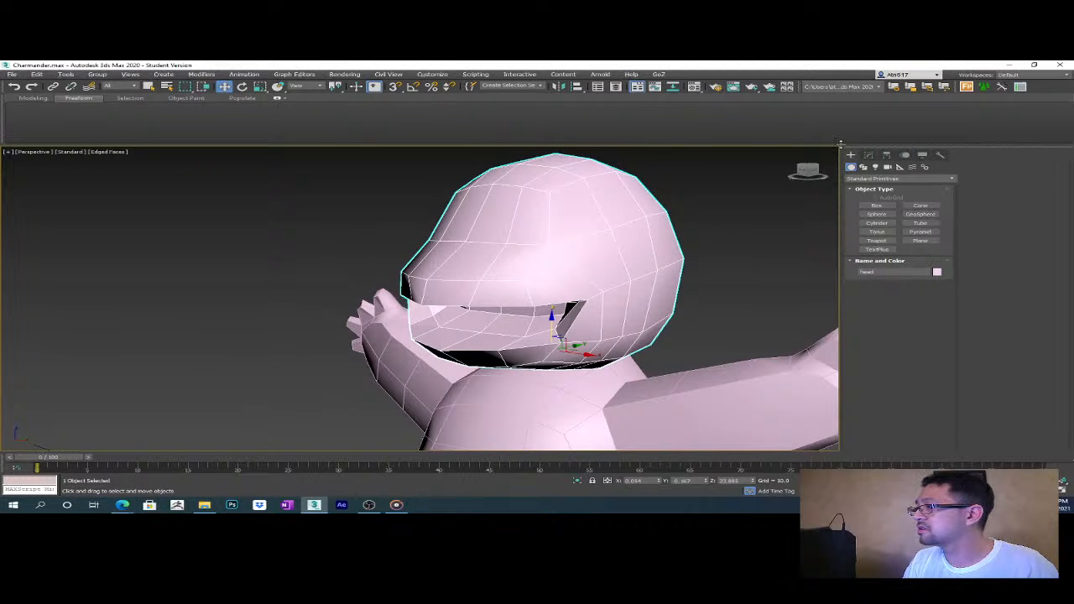
- Enter the Vertex level of the head's Edit Poly and bring up the Edit Vertices and Edit Geometry options
click(869, 155)
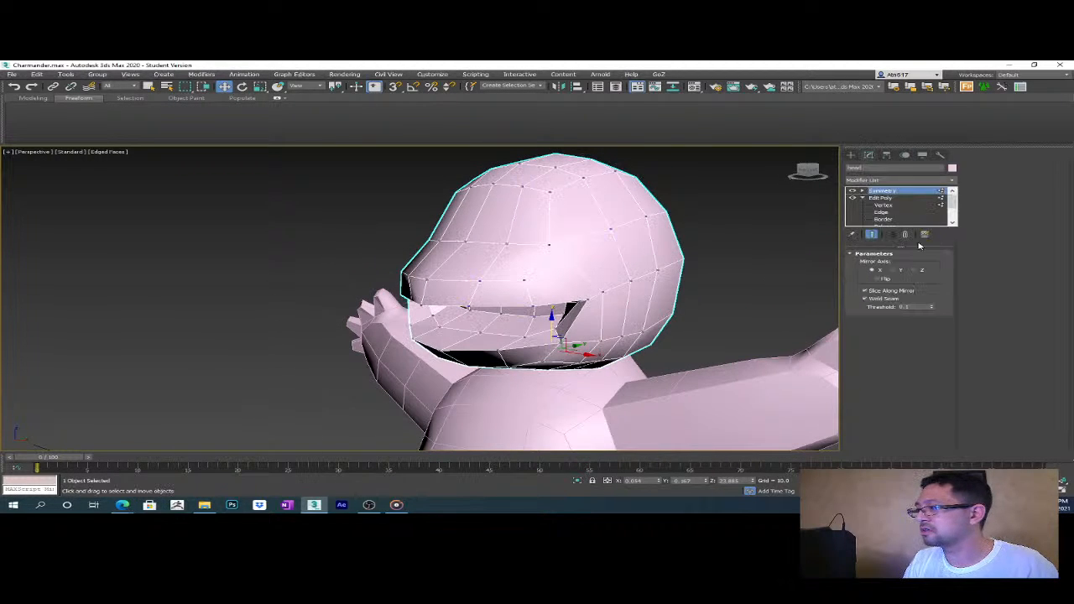
click(885, 206)
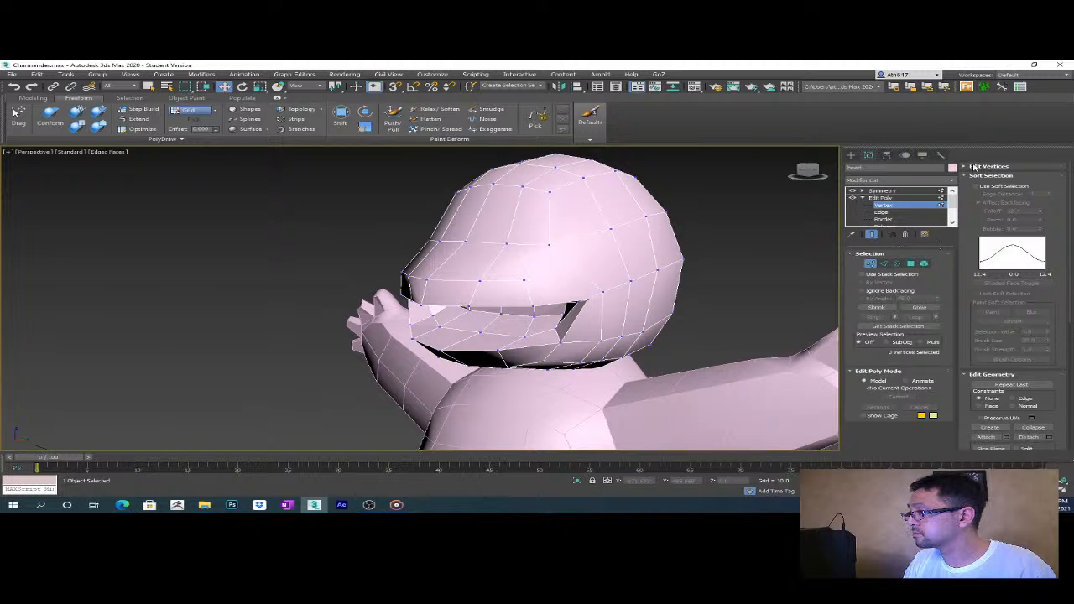
click(973, 166)
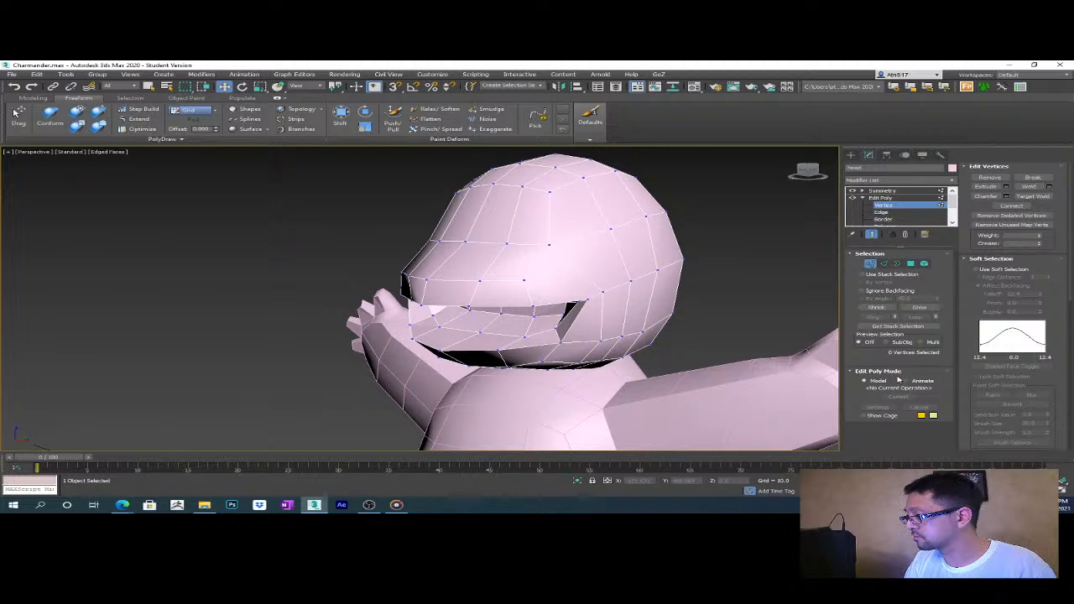
click(978, 260)
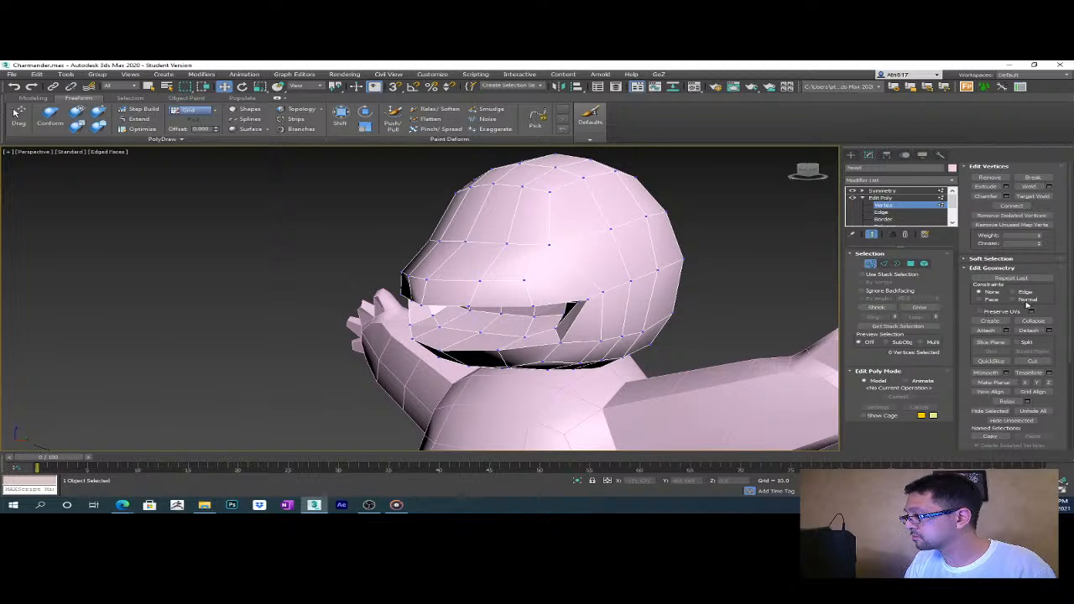
- Cut new edges into the head above the mouth and across the brow area with the Cut tool
click(1031, 360)
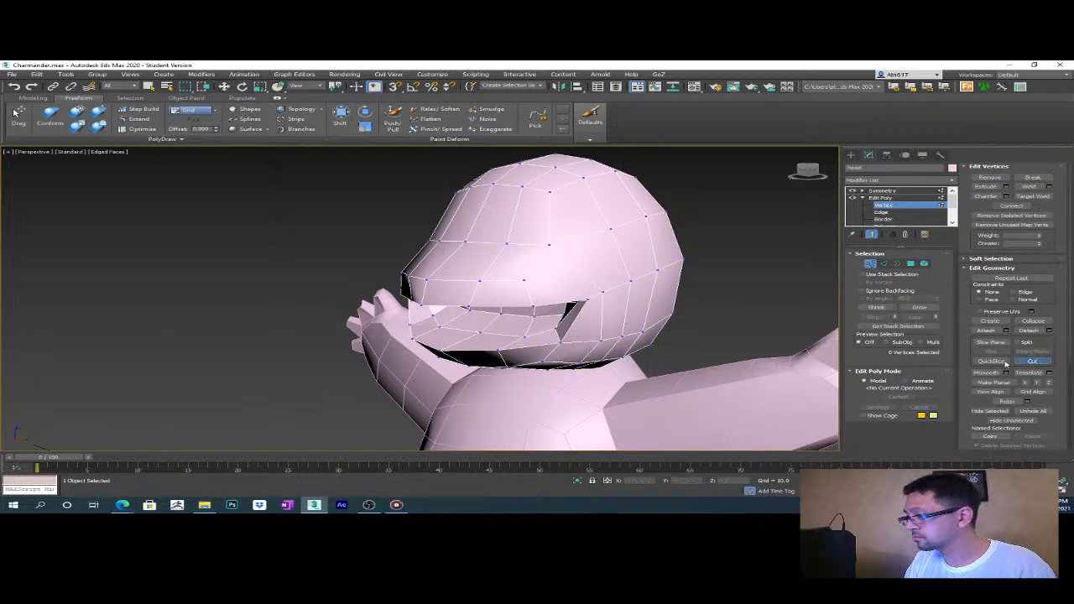
click(541, 298)
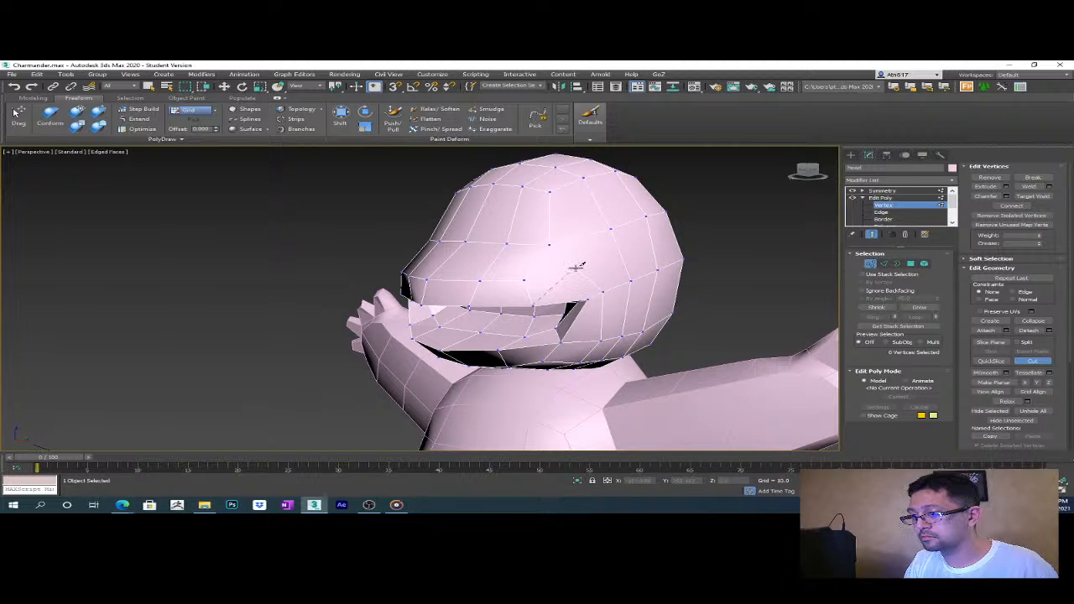
alt+middle_drag(621, 295, 638, 274)
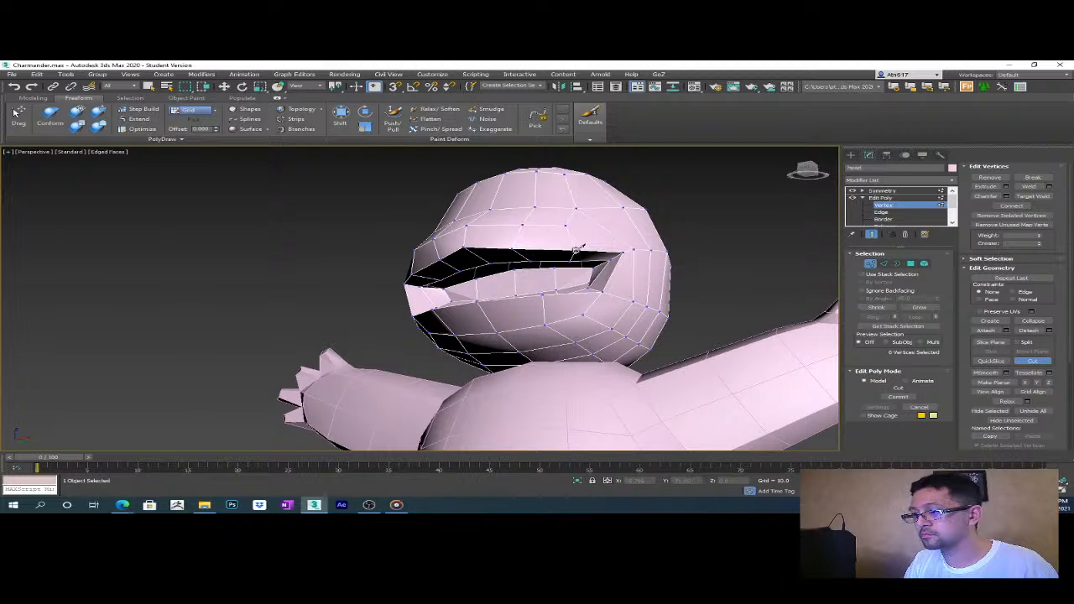
click(568, 180)
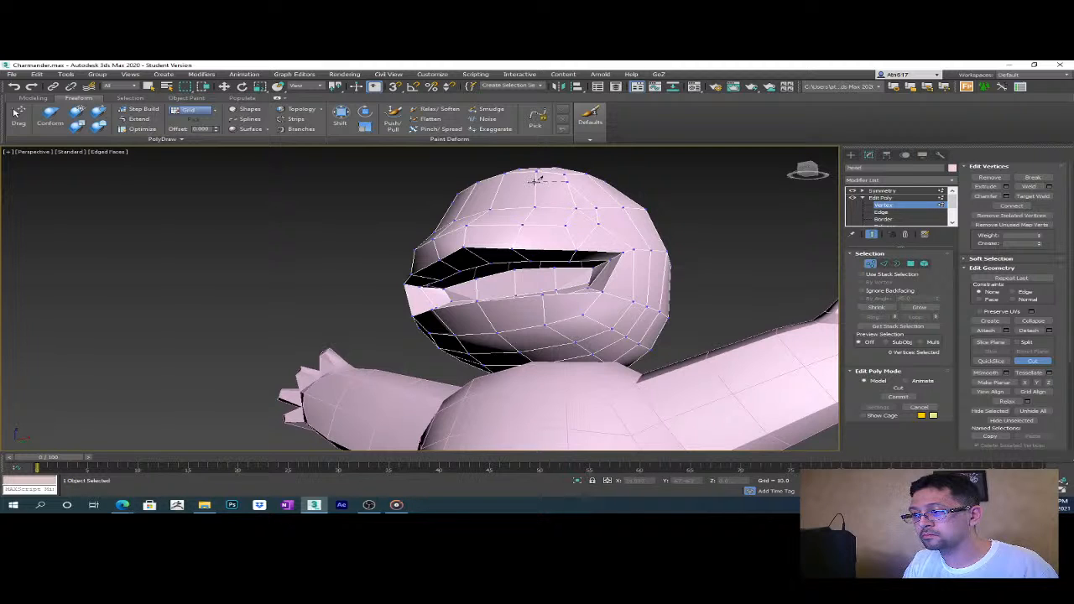
click(537, 180)
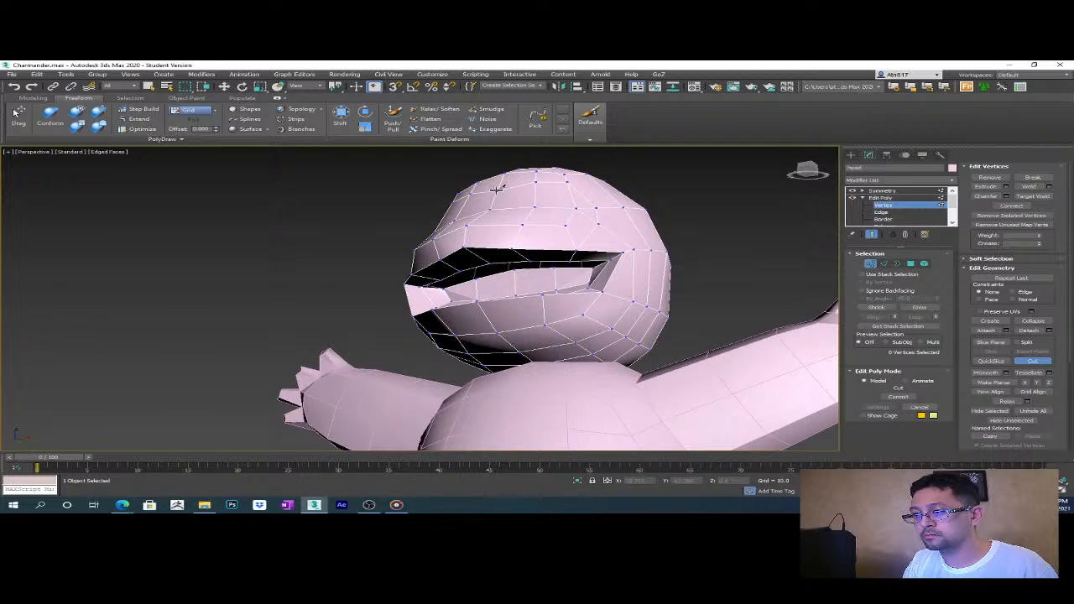
alt+middle_drag(582, 212, 785, 252)
right_click(757, 268)
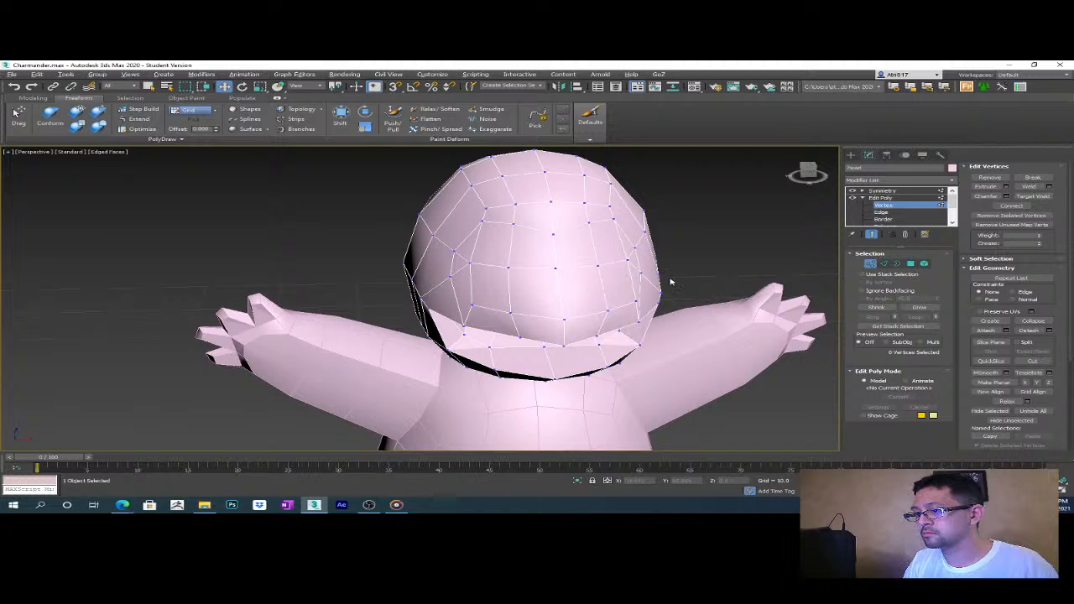
- Try removing the vertex near the eye area's outer lower corner, undo that, and inspect the head from the side
alt+middle_drag(671, 281, 631, 293)
click(604, 277)
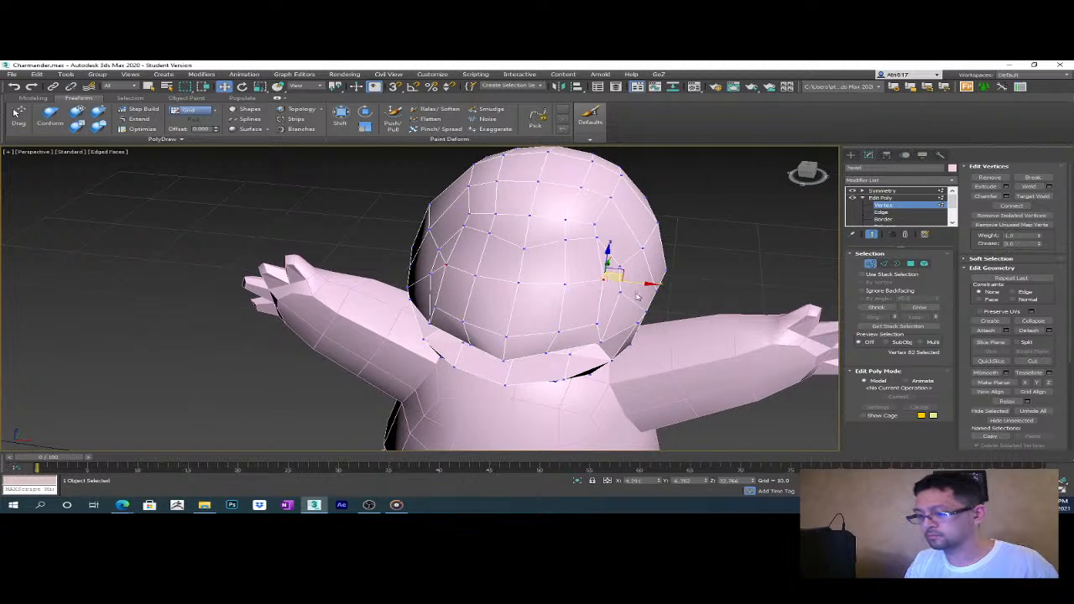
click(637, 296)
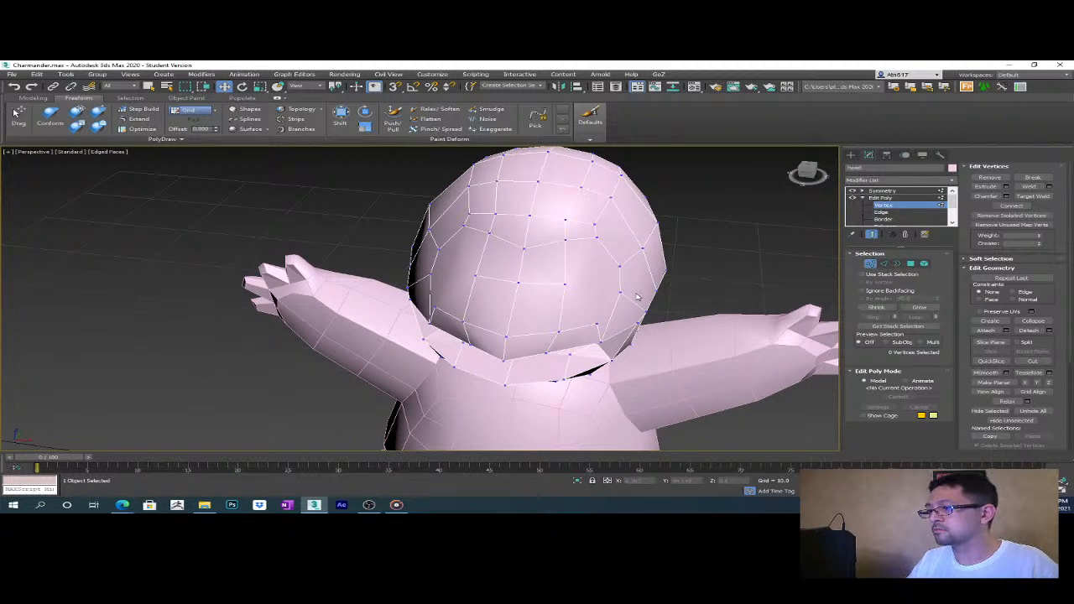
click(630, 257)
alt+middle_drag(630, 256, 582, 267)
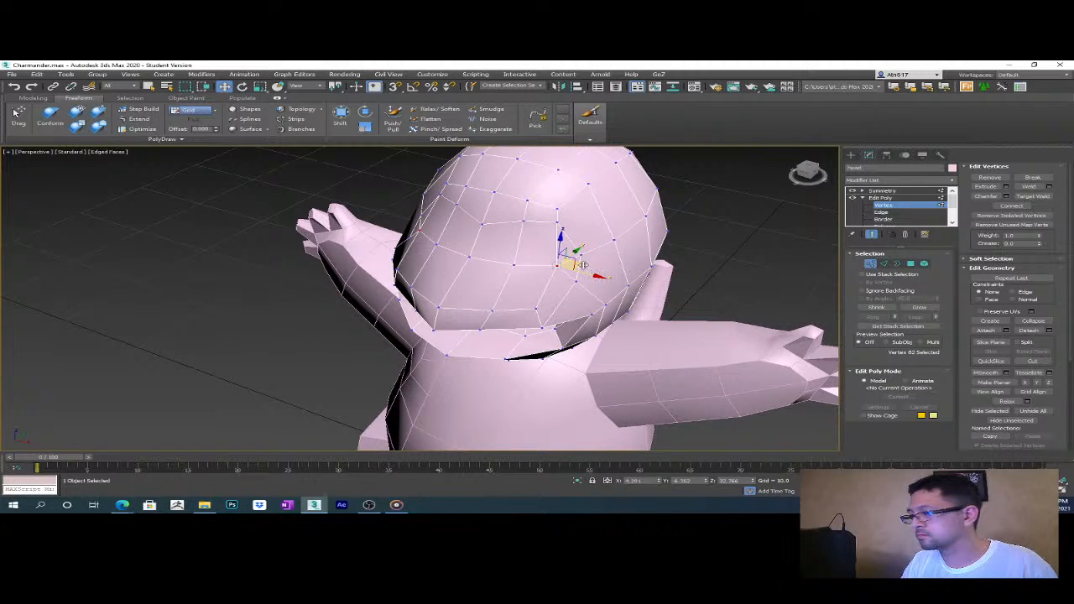
alt+middle_drag(450, 319, 549, 294)
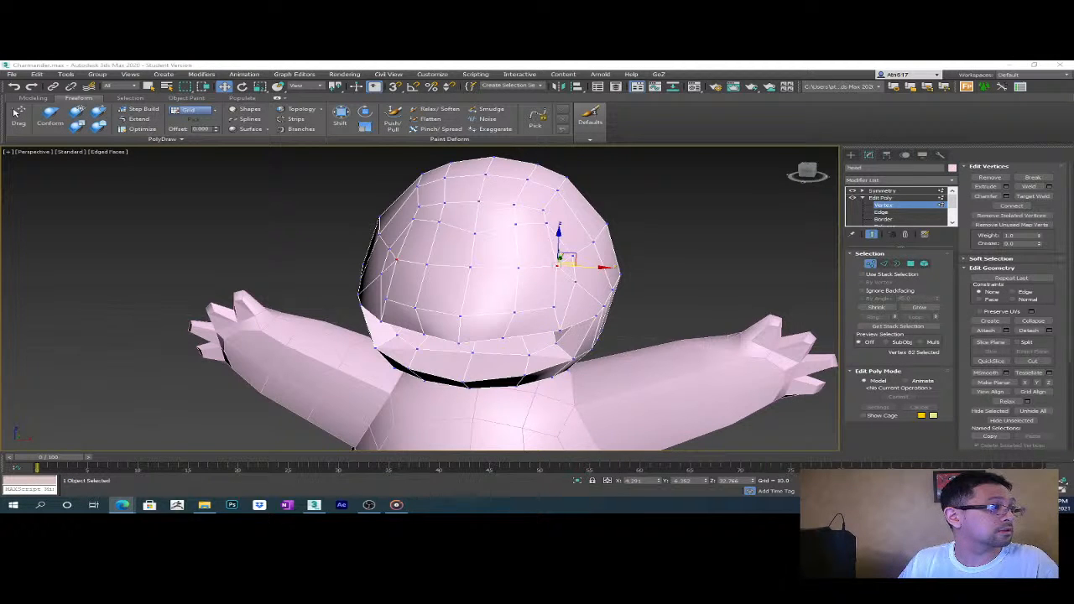
alt+middle_drag(654, 297, 578, 300)
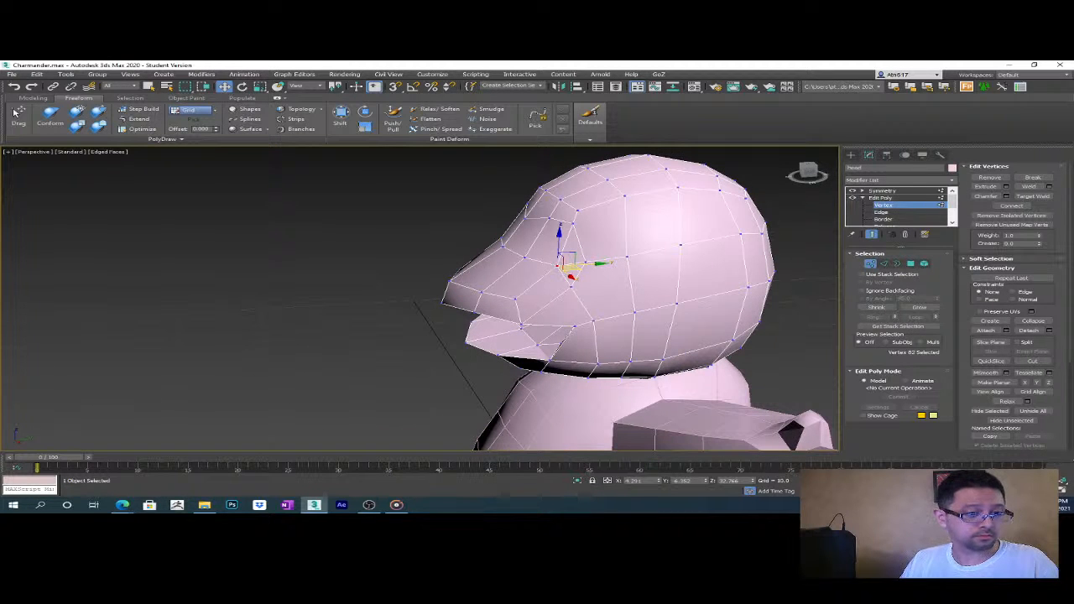
middle_drag(602, 266, 585, 306)
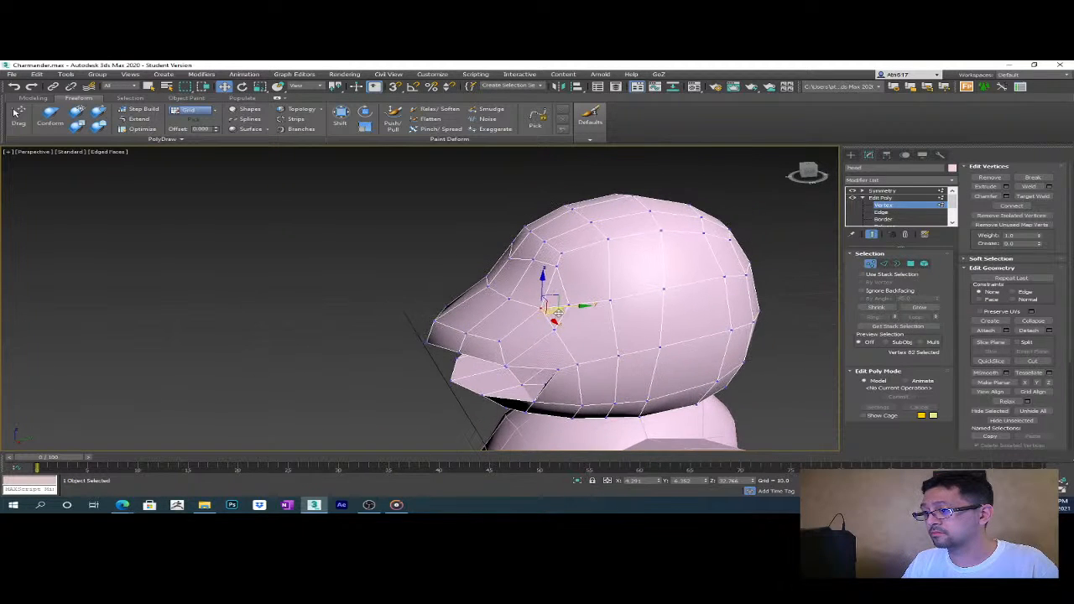
- Cut an edge from the eye area's rear border up to the neighbouring head vertex and slide the new vertex with the Edge constraint
click(1032, 361)
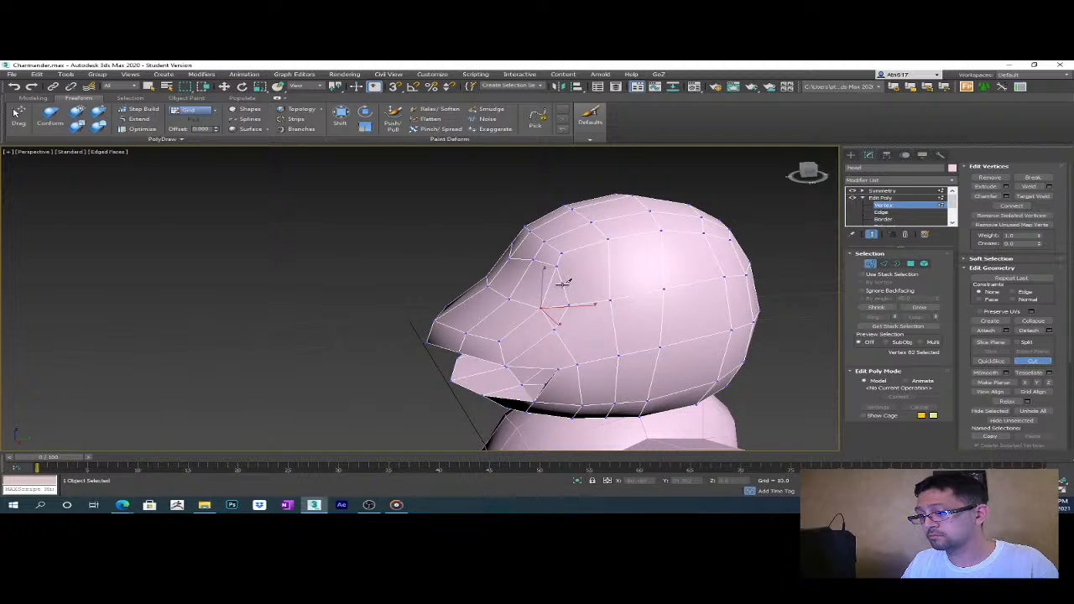
click(560, 282)
click(609, 239)
right_click(643, 247)
ctrl+click(562, 286)
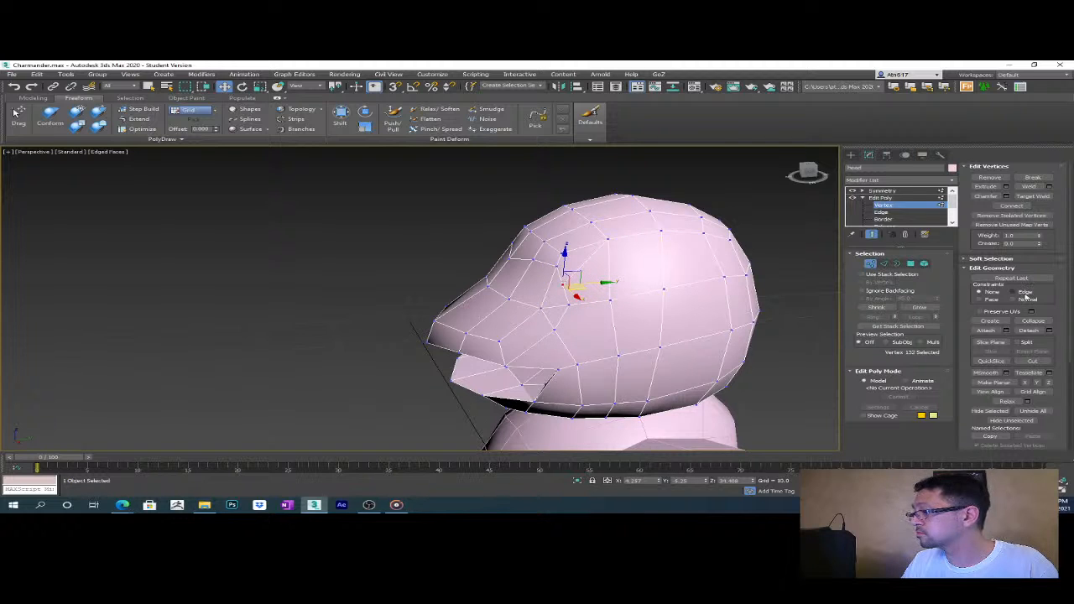
drag(572, 280, 585, 269)
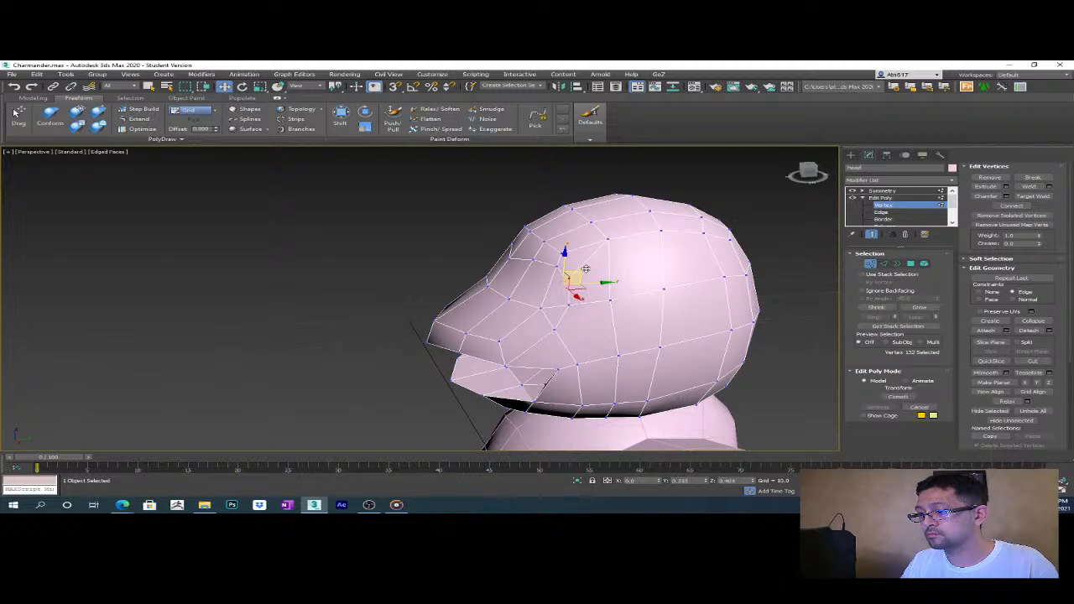
- Check the eye polygon and remove the upright edge dividing the eye area so it forms a single polygon
alt+middle_drag(585, 269, 620, 331)
alt+middle_drag(562, 311, 575, 355)
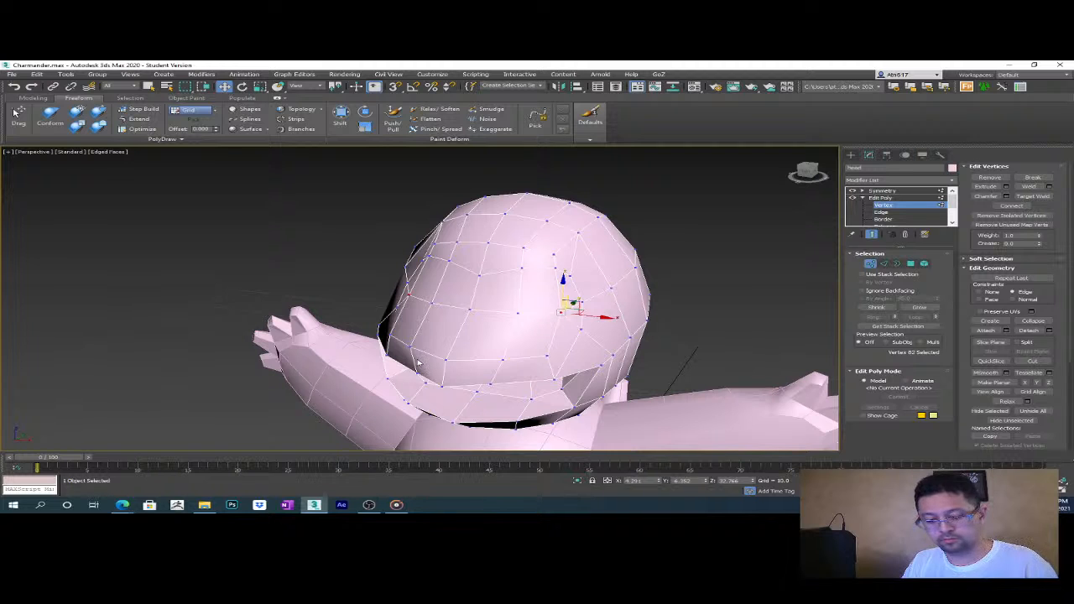
key(4)
alt+middle_drag(513, 315, 613, 351)
click(546, 282)
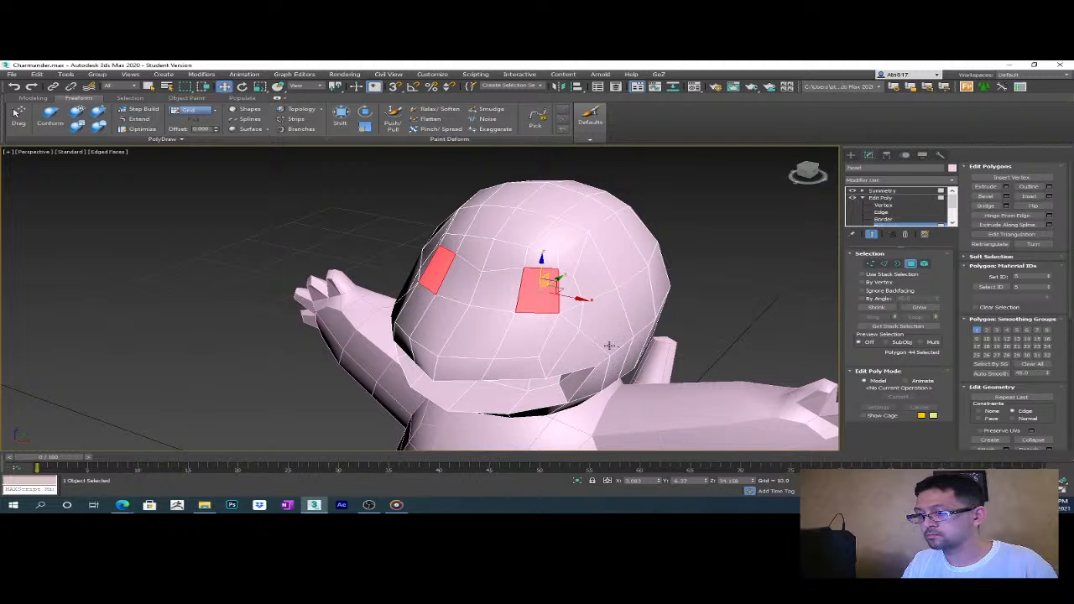
key(2)
click(559, 301)
key(ctrl+d)
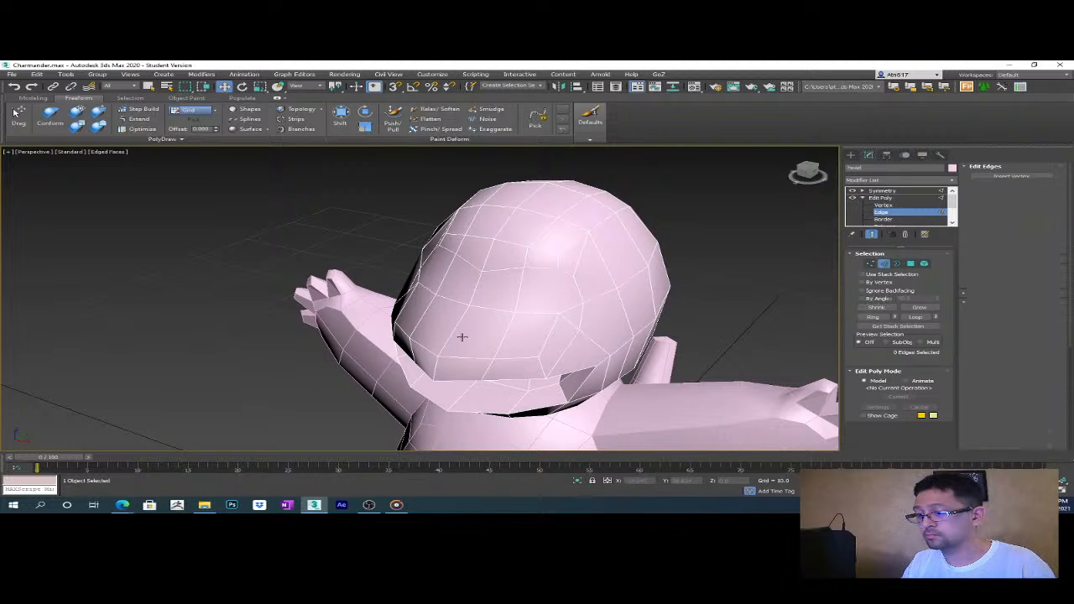
- Select the merged eye polygon and inset it by about 0.22
key(4)
click(555, 303)
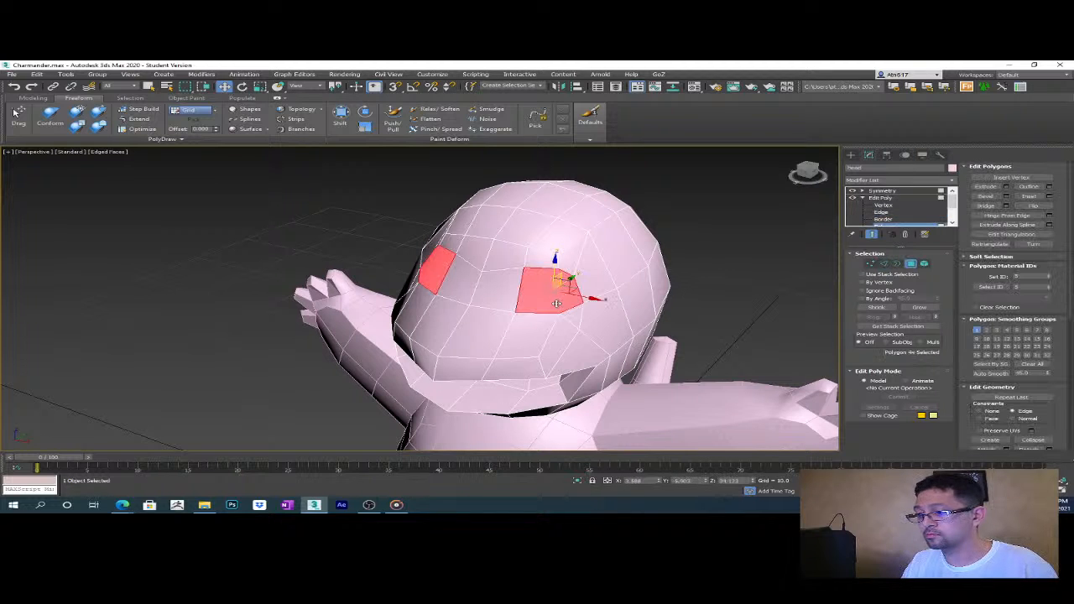
click(1049, 197)
drag(432, 316, 428, 316)
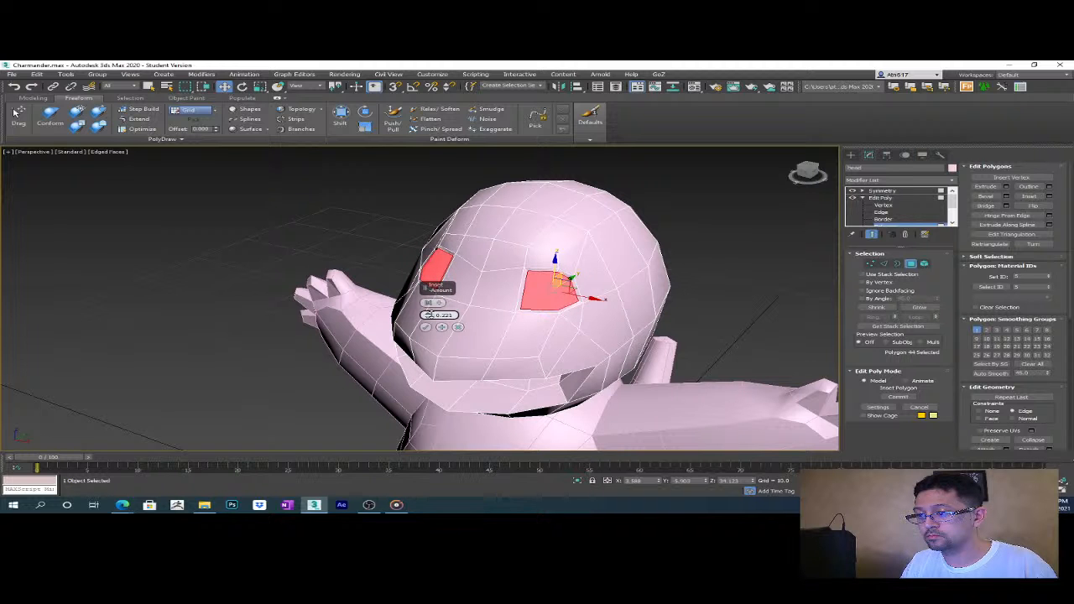
click(426, 327)
- Select the upright edges between the eyes, including the eye's inner border, and connect them with a horizontal edge
alt+middle_drag(436, 327, 587, 357)
scroll(589, 347, up, 3)
mouse_move(472, 290)
alt+middle_down()
mouse_move(455, 307)
mouse_move(469, 265)
mouse_move(461, 288)
mouse_move(477, 307)
alt+middle_up()
key(2)
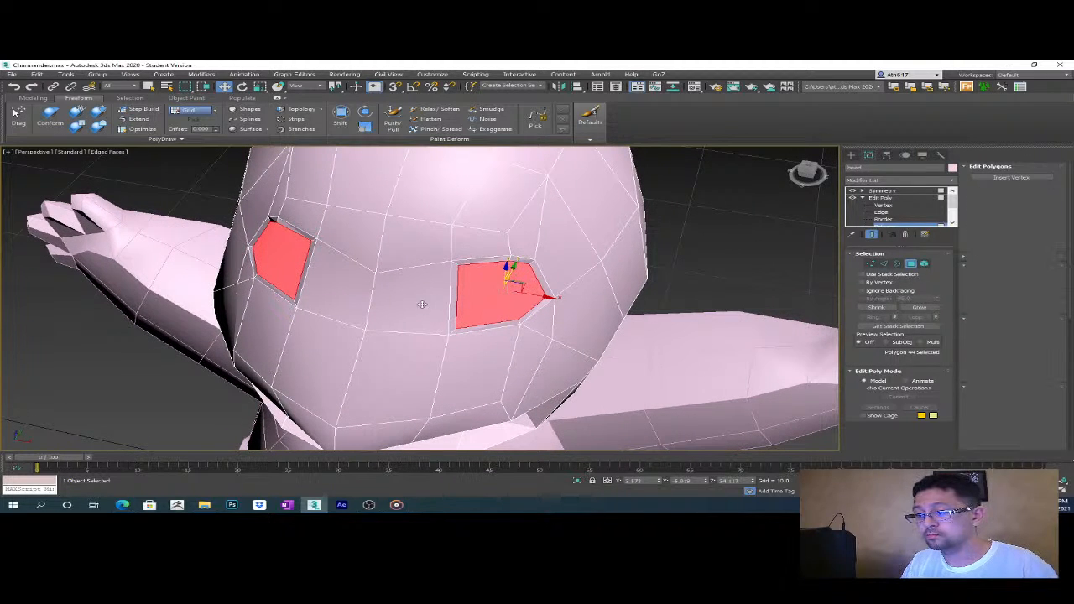
click(449, 302)
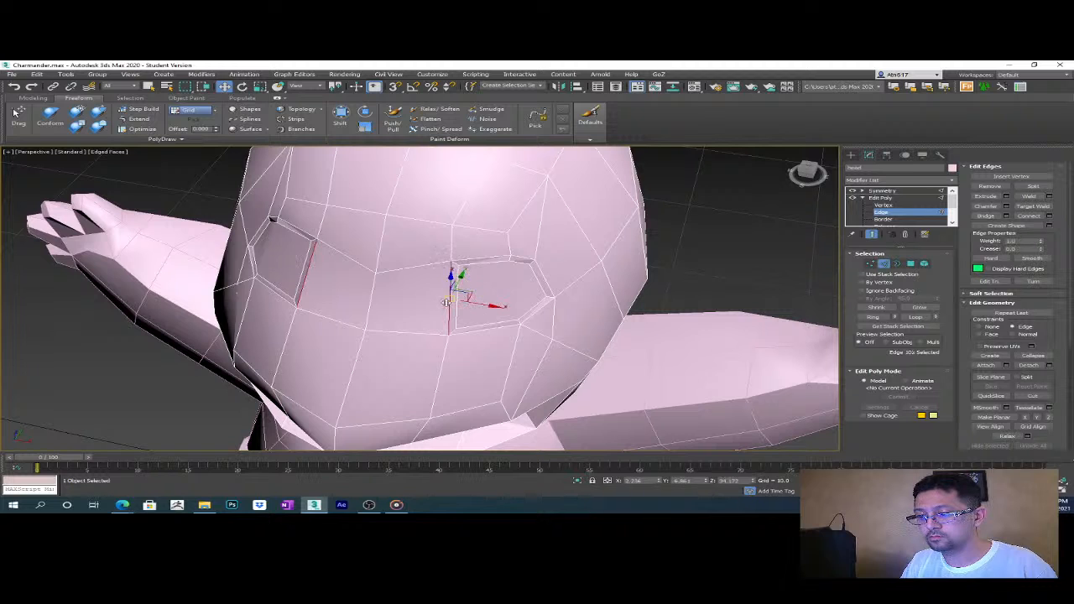
ctrl+click(370, 306)
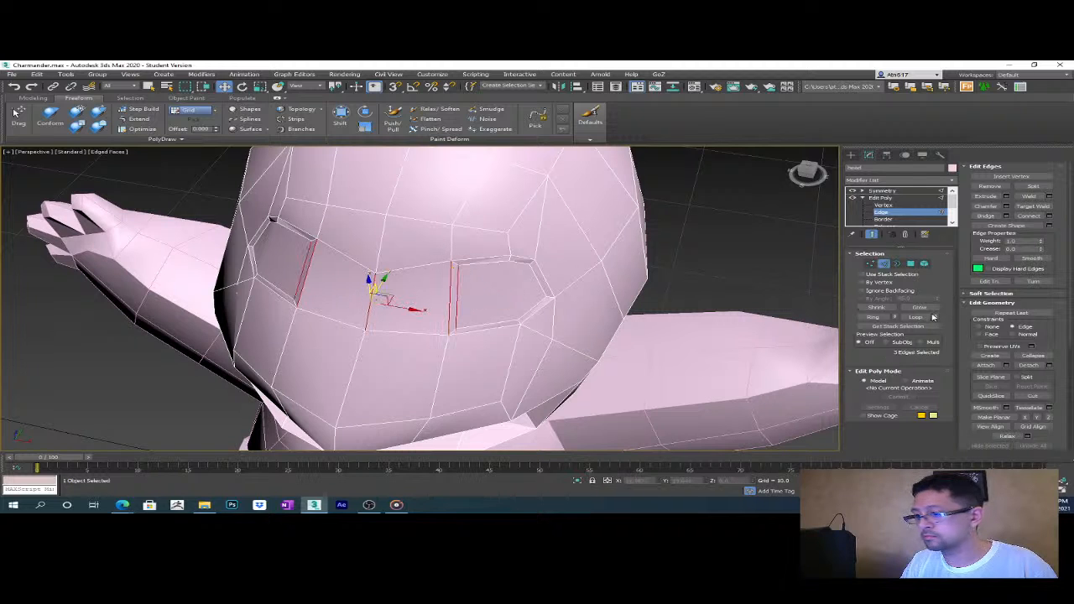
click(1053, 216)
click(426, 336)
alt+middle_drag(425, 337, 498, 341)
- Select the short connecting edge on the eye's inner border and move it slightly toward the centre of the face
key(2)
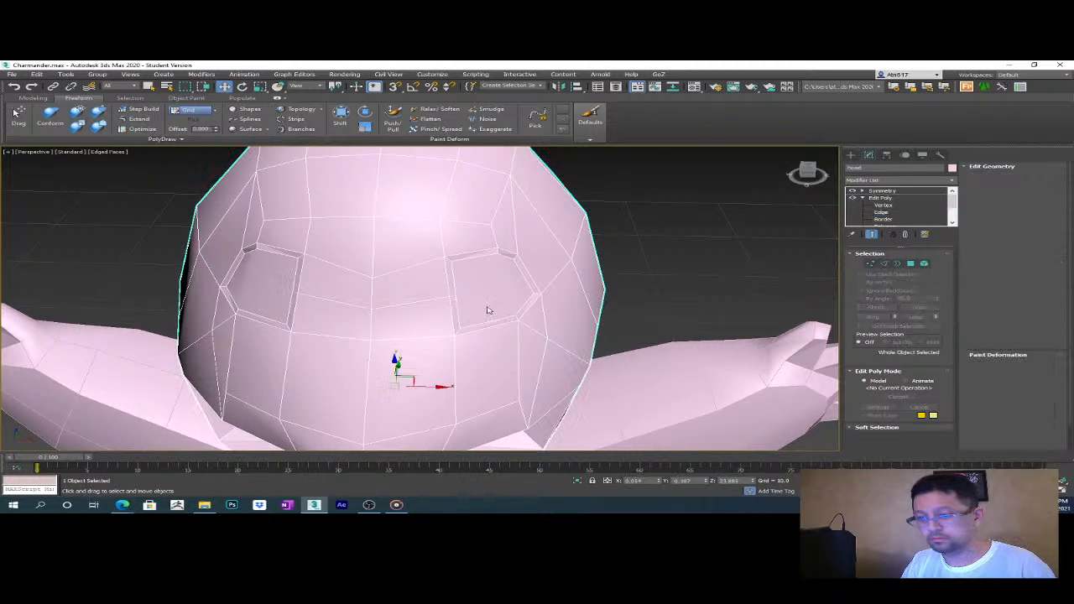
key(2)
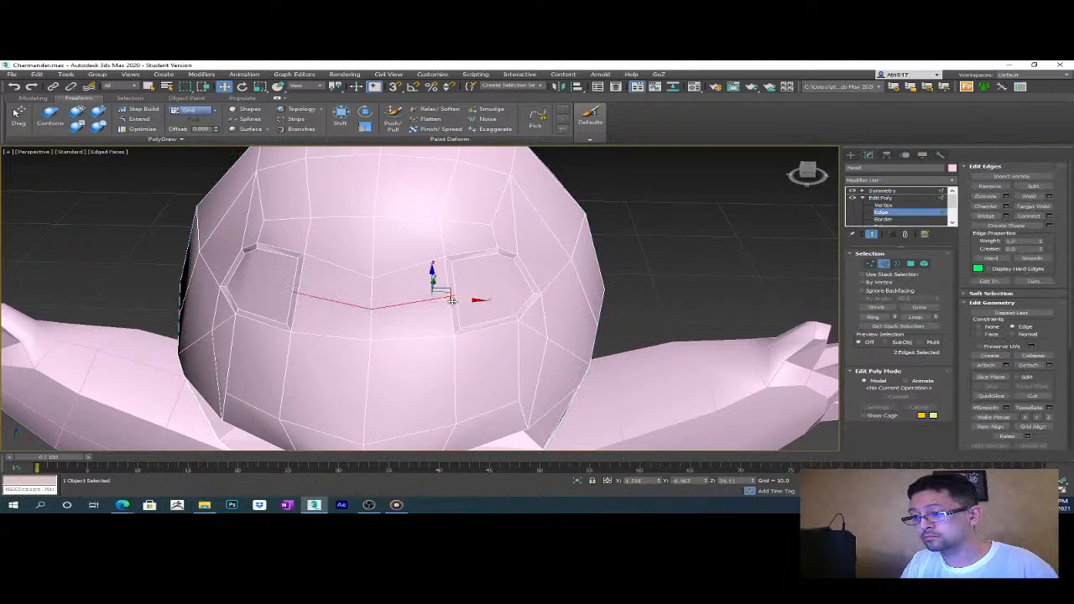
click(452, 297)
scroll(475, 303, up, 3)
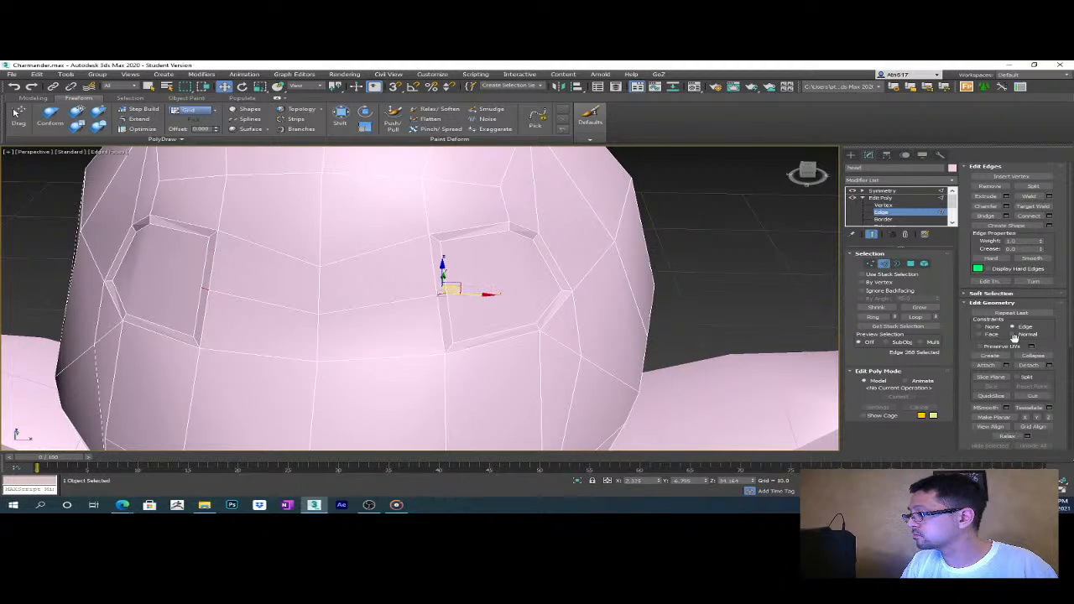
drag(479, 294, 464, 294)
alt+middle_drag(464, 294, 537, 251)
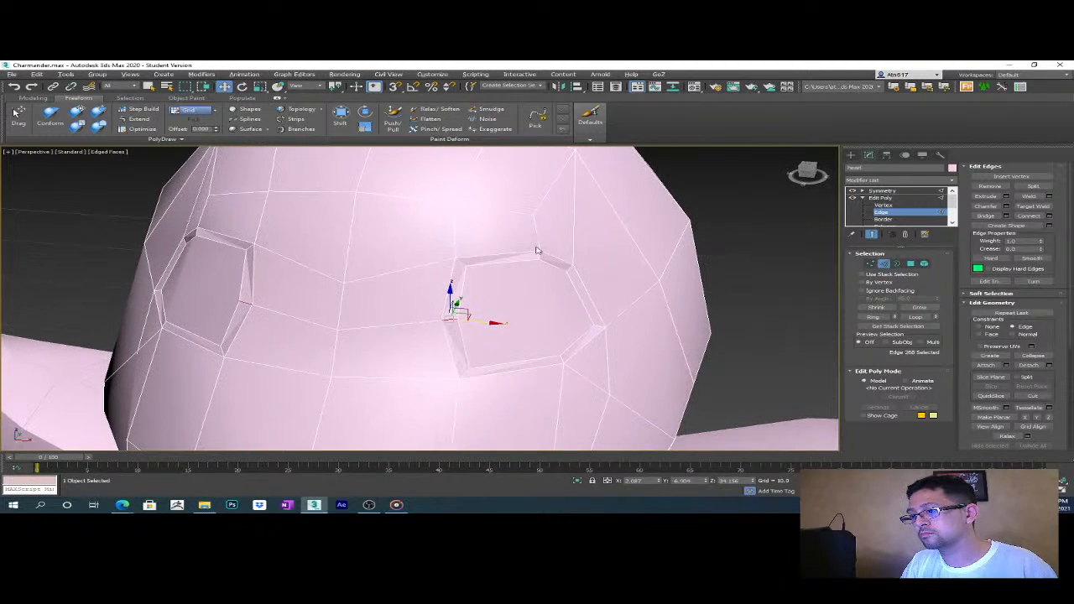
- Reposition the vertex pairs at the eye outline's lower middle and rear lower corner to round its shape
key(1)
click(537, 243)
alt+middle_drag(537, 243, 587, 289)
scroll(576, 326, down, 3)
scroll(586, 279, up, 4)
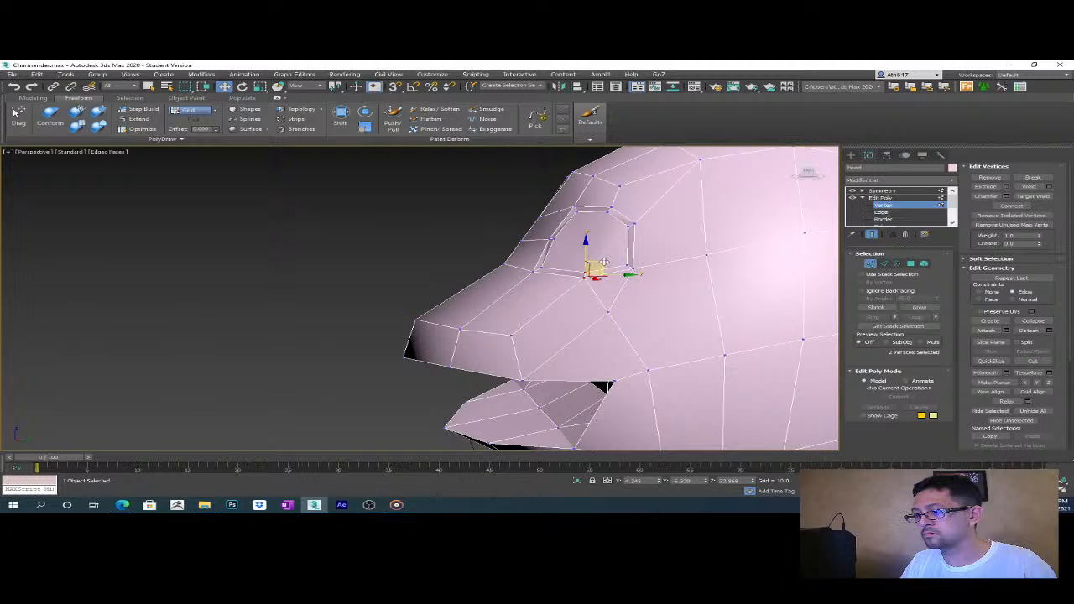
click(603, 264)
click(986, 293)
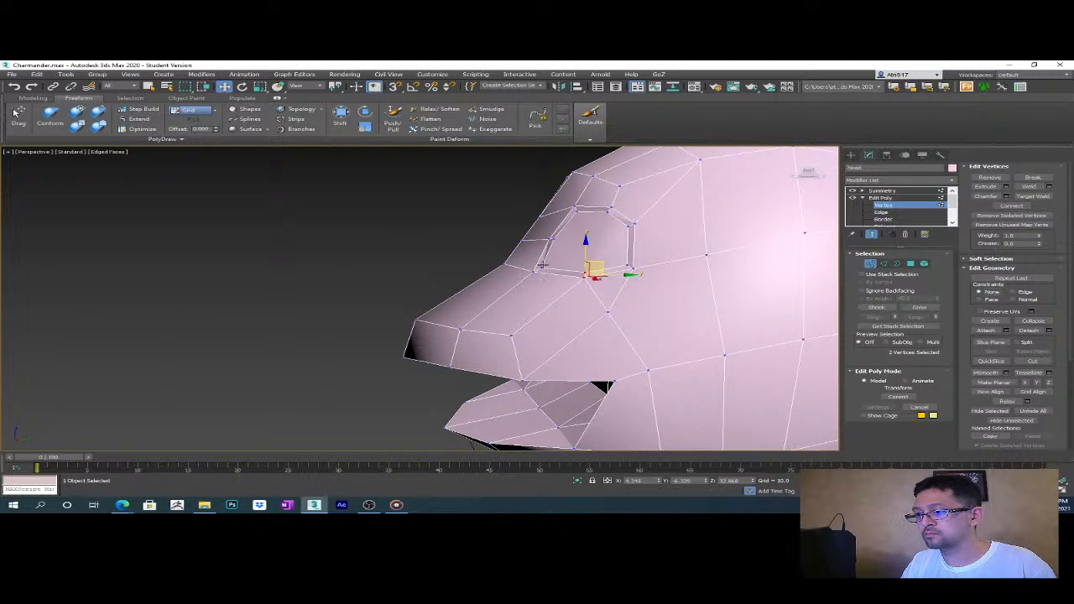
drag(604, 263, 649, 265)
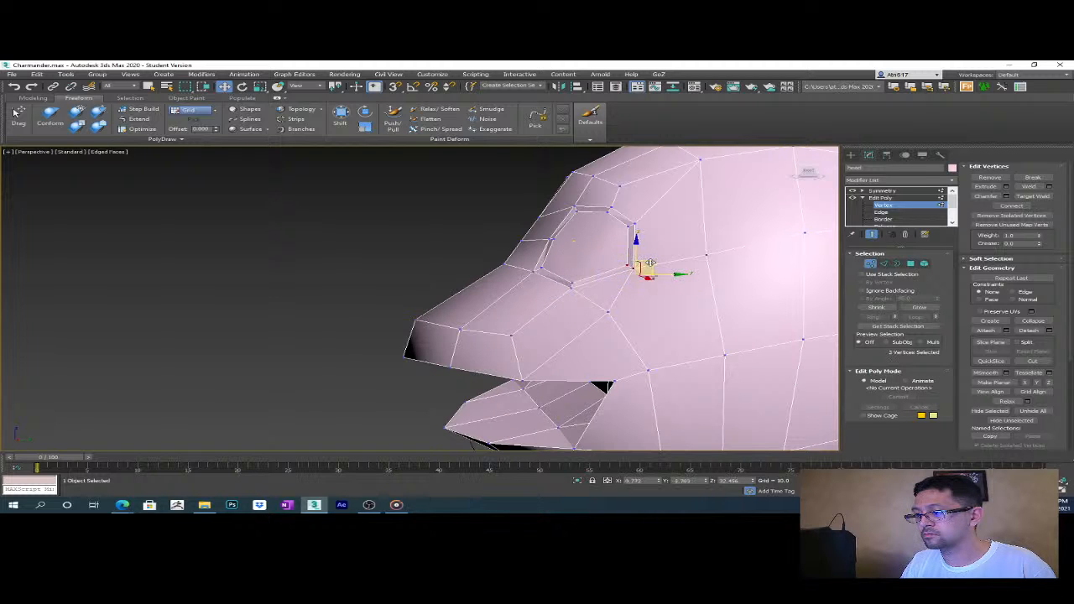
scroll(646, 268, down, 3)
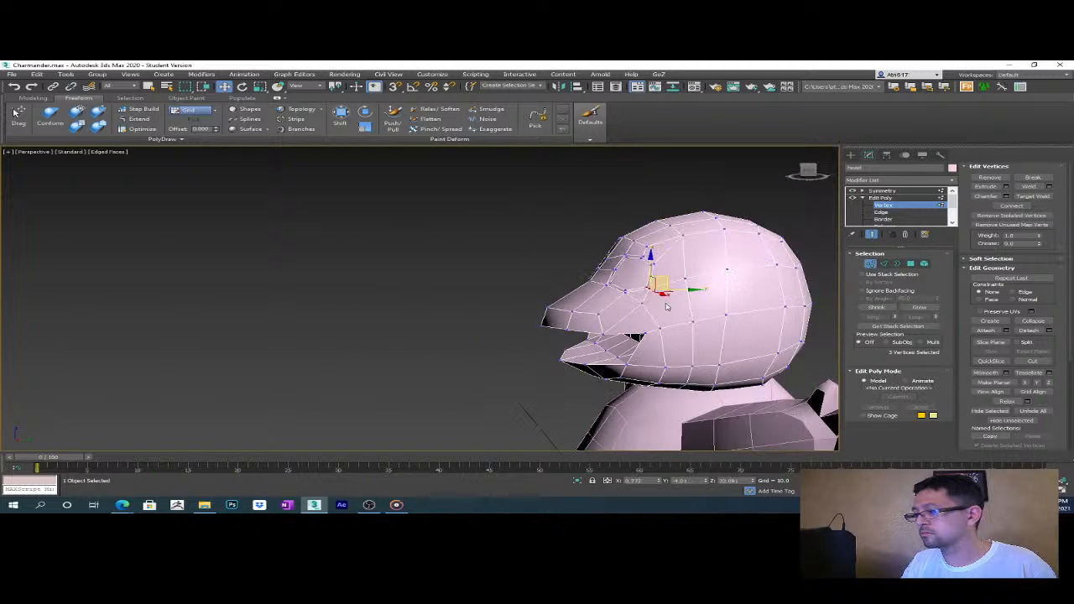
- Adjust the two vertices at the eye outline's top and the single vertex above them, clear the selection, and check the whole model
alt+middle_drag(630, 320, 617, 256)
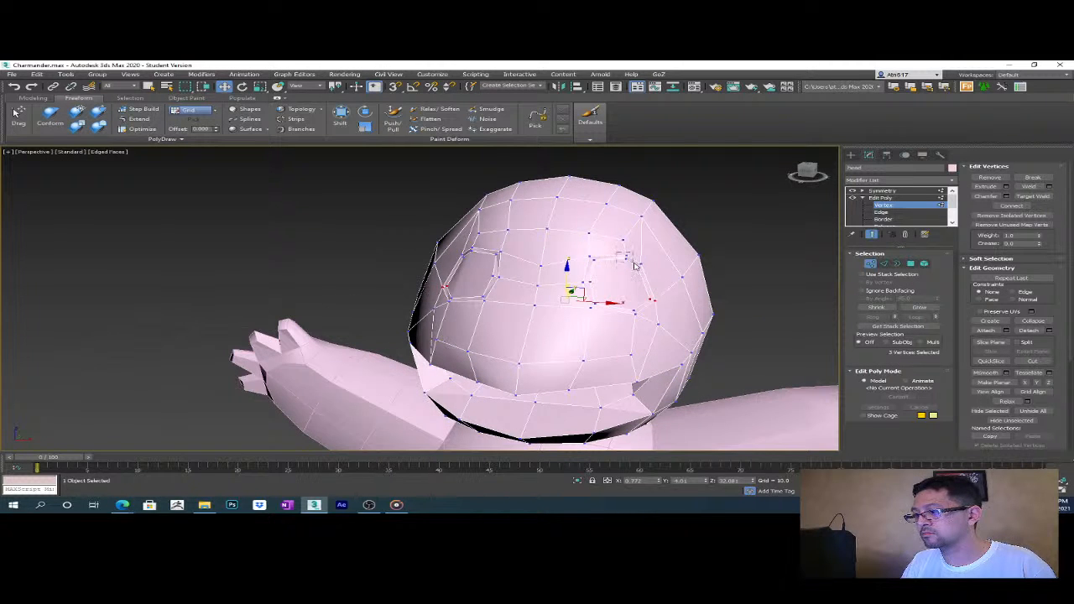
drag(616, 241, 642, 265)
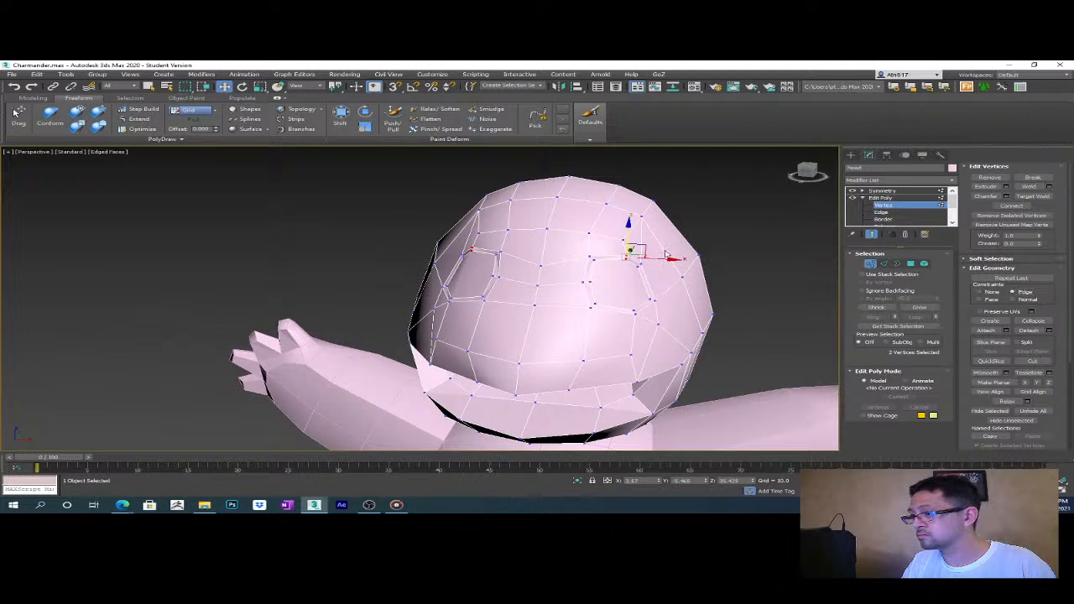
drag(638, 245, 617, 237)
click(629, 238)
drag(640, 231, 635, 229)
alt+middle_drag(635, 230, 666, 279)
scroll(666, 279, down, 10)
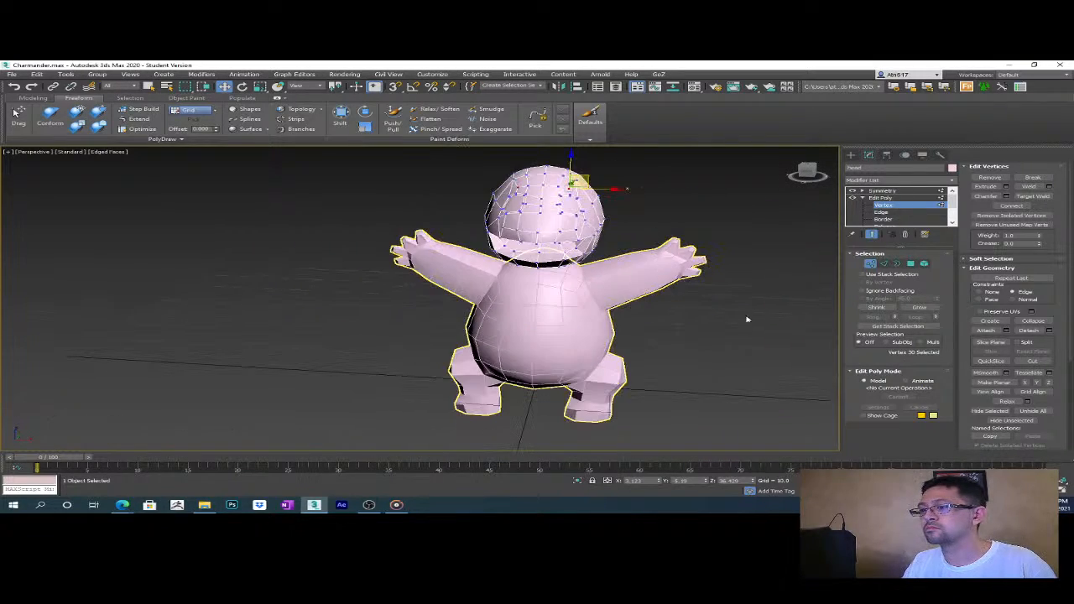
alt+middle_drag(731, 333, 744, 359)
click(743, 358)
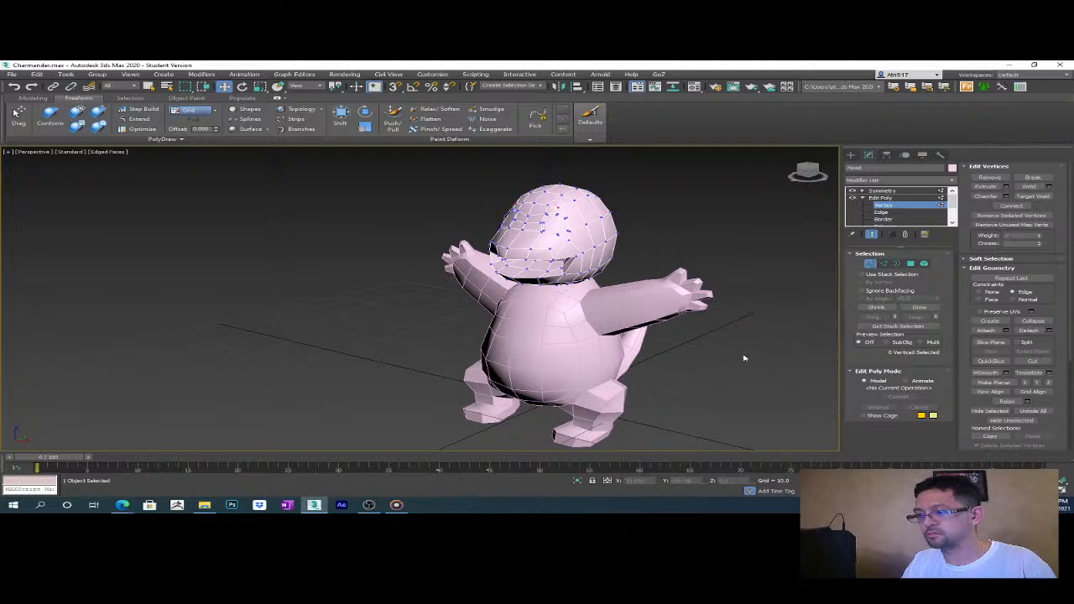
- Select the whole head mesh at Element level and assign its polygons to smoothing group 1
click(732, 86)
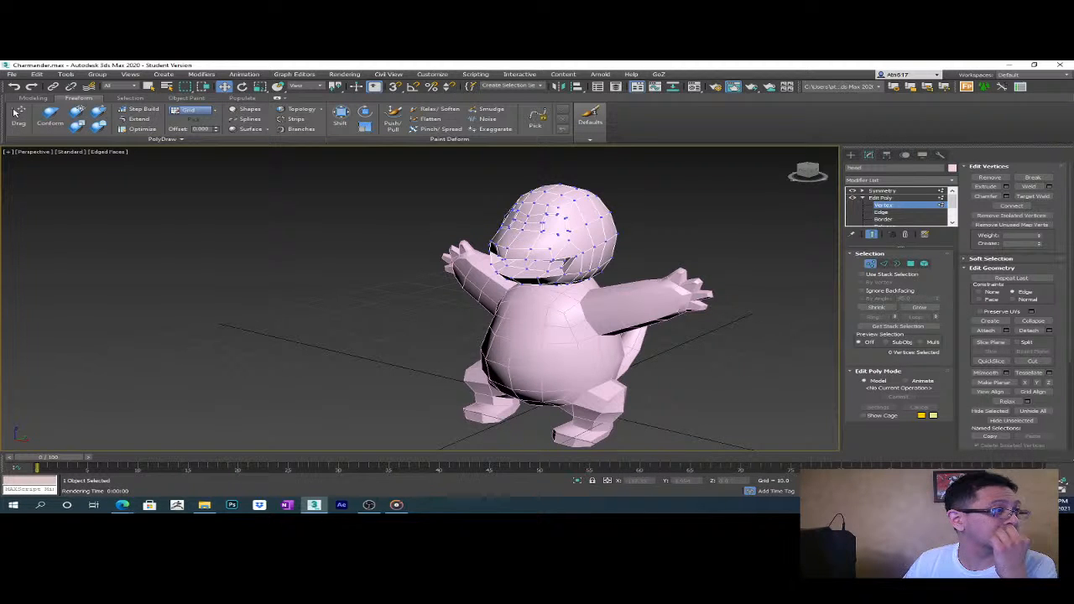
click(881, 191)
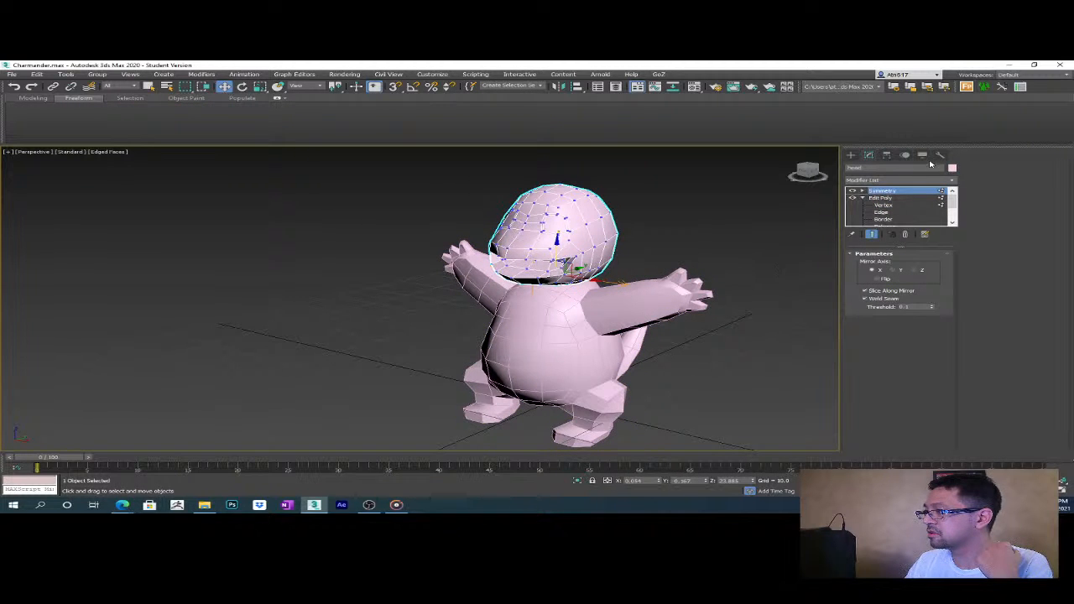
scroll(903, 216, down, 2)
click(897, 211)
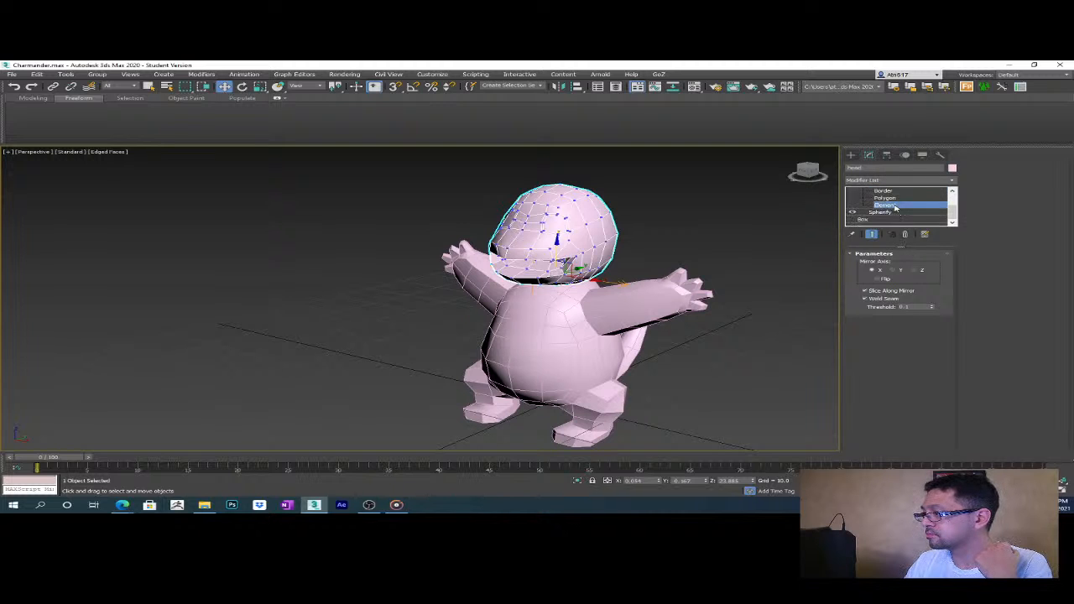
click(606, 239)
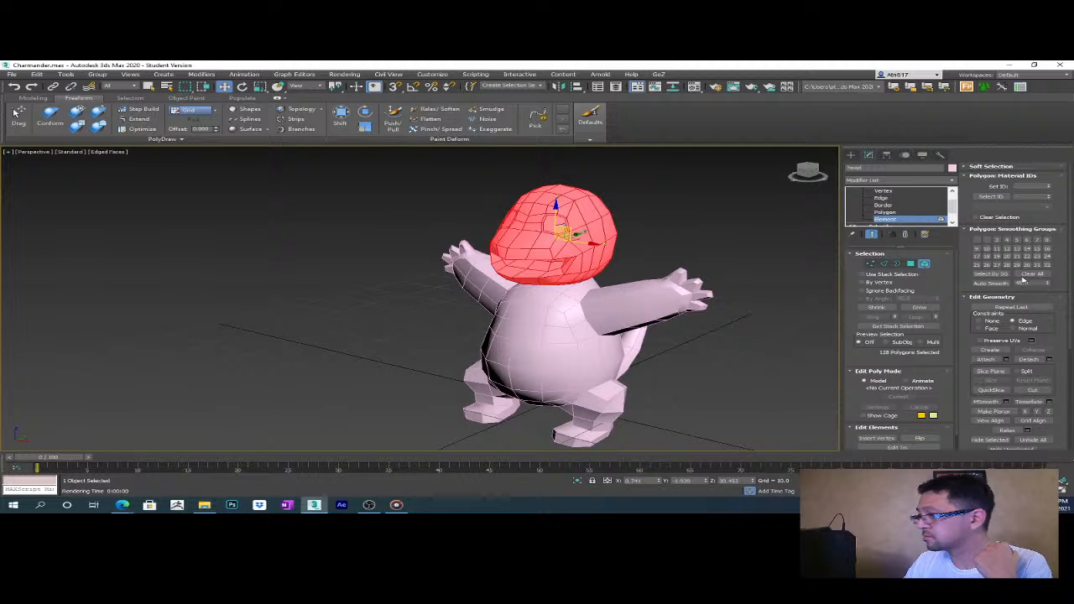
click(755, 291)
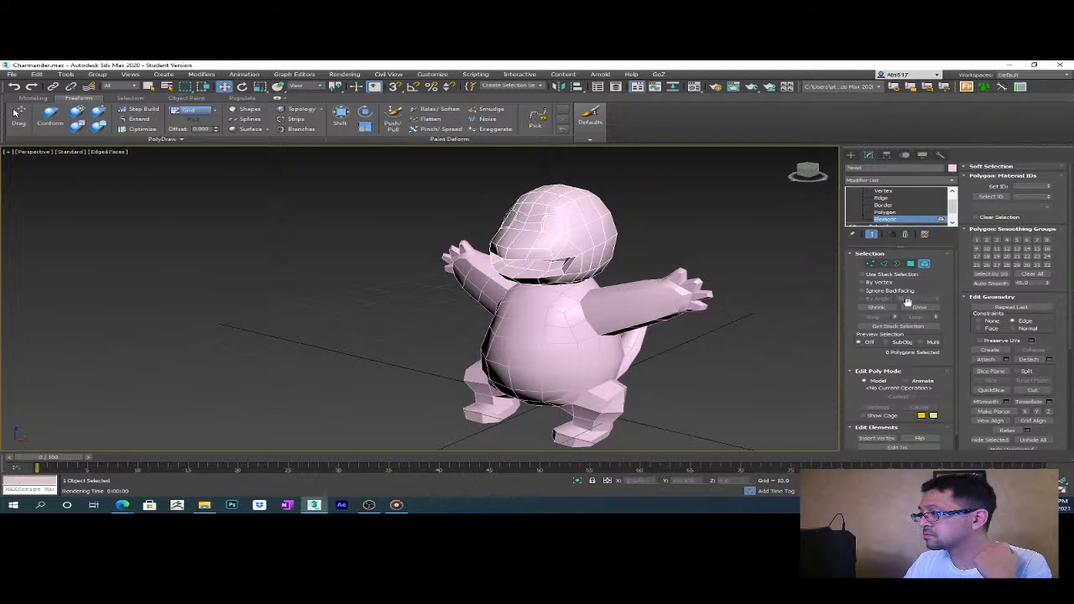
click(567, 253)
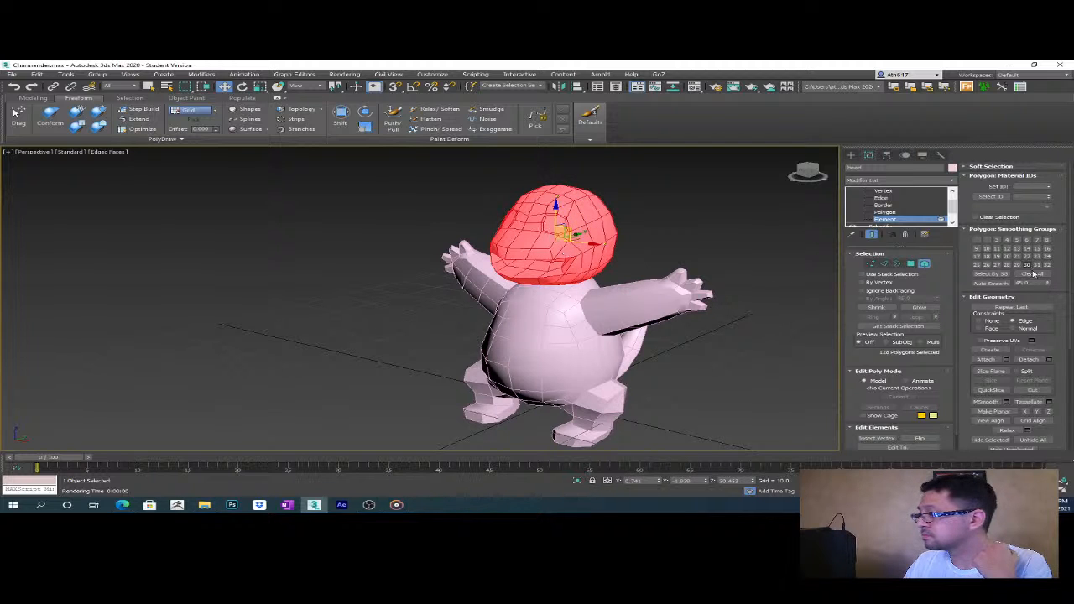
click(977, 240)
- Select the whole body mesh at Element level, assign its polygons to smoothing group 1, and clear the selection
click(850, 155)
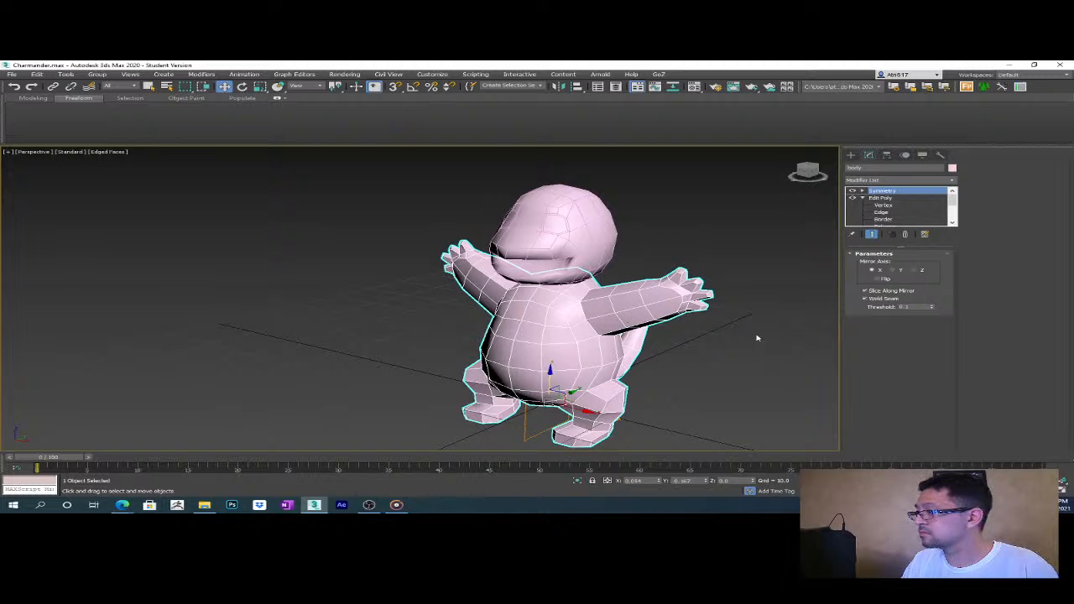
scroll(889, 210, down, 3)
click(888, 212)
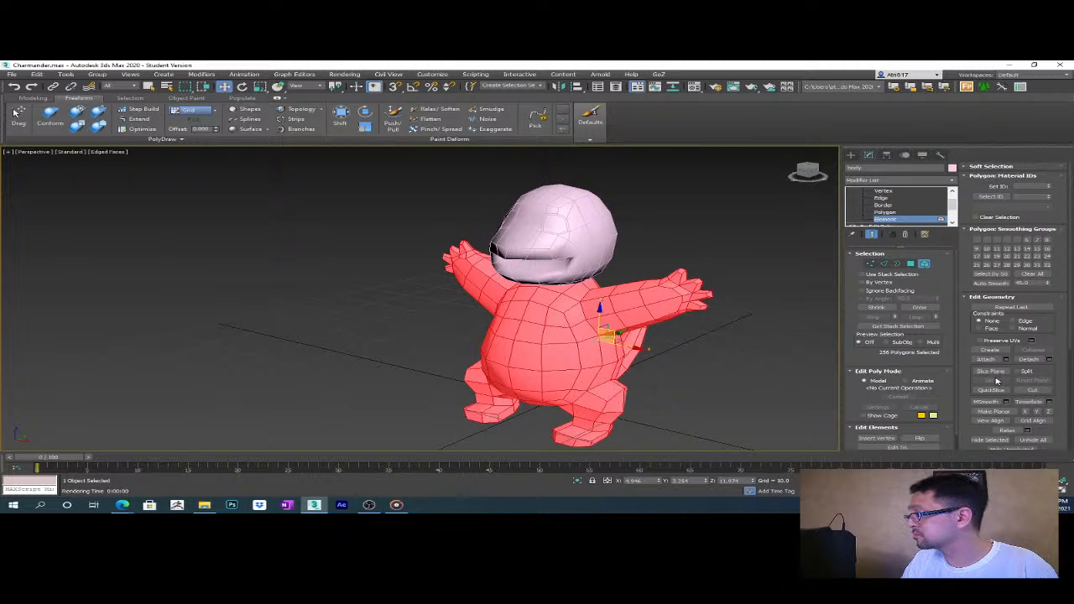
click(975, 239)
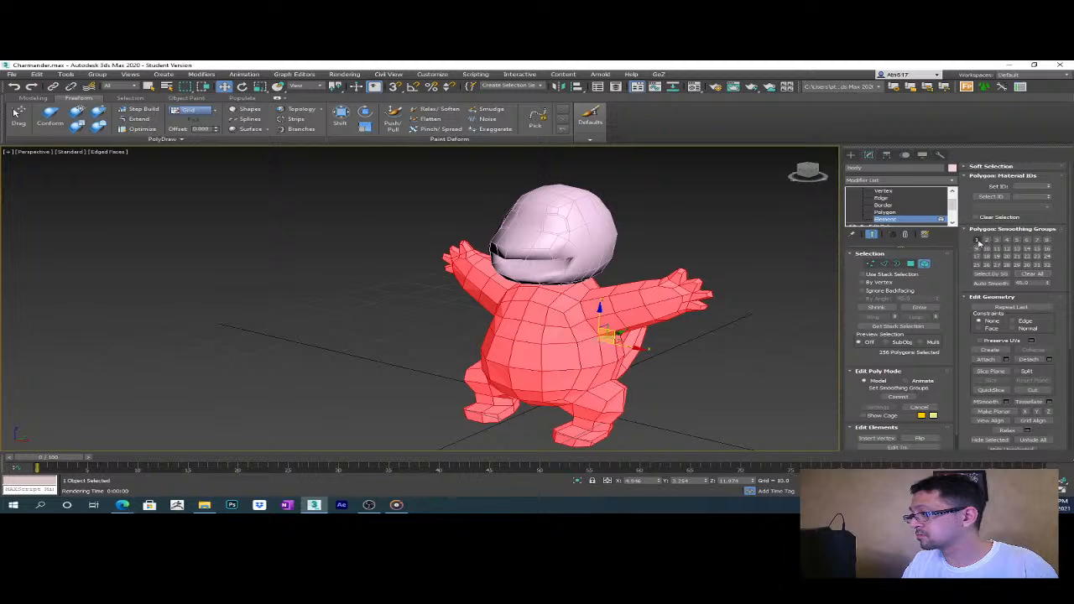
click(730, 355)
alt+middle_drag(741, 355, 730, 355)
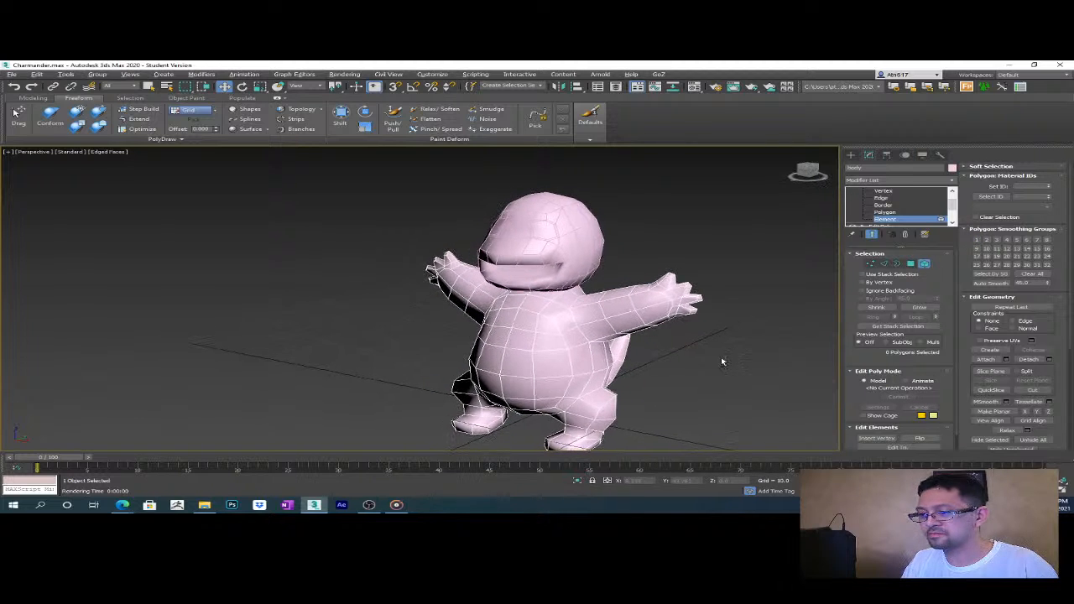
- Frame the character from the side and set the render output size to the HDTV (video) preset at 1280x720
alt+middle_drag(752, 310, 688, 325)
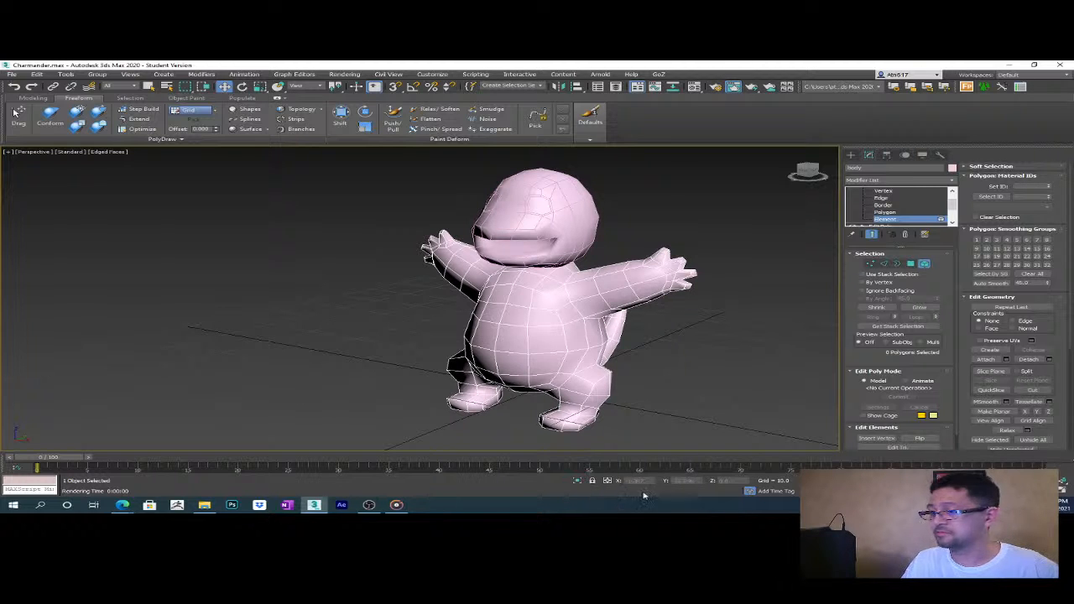
middle_drag(678, 358, 622, 334)
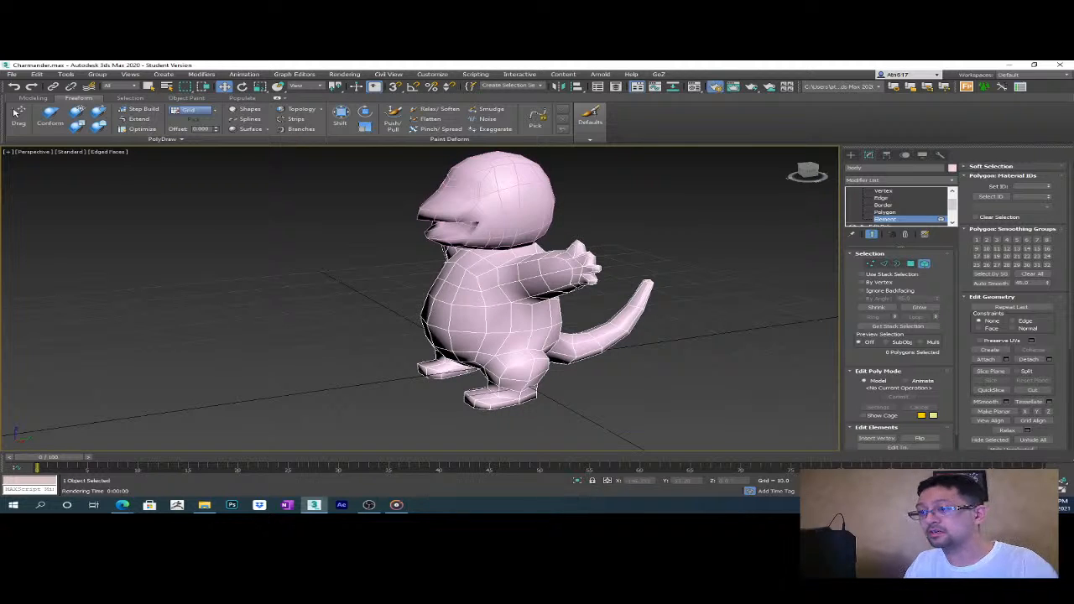
drag(475, 153, 799, 131)
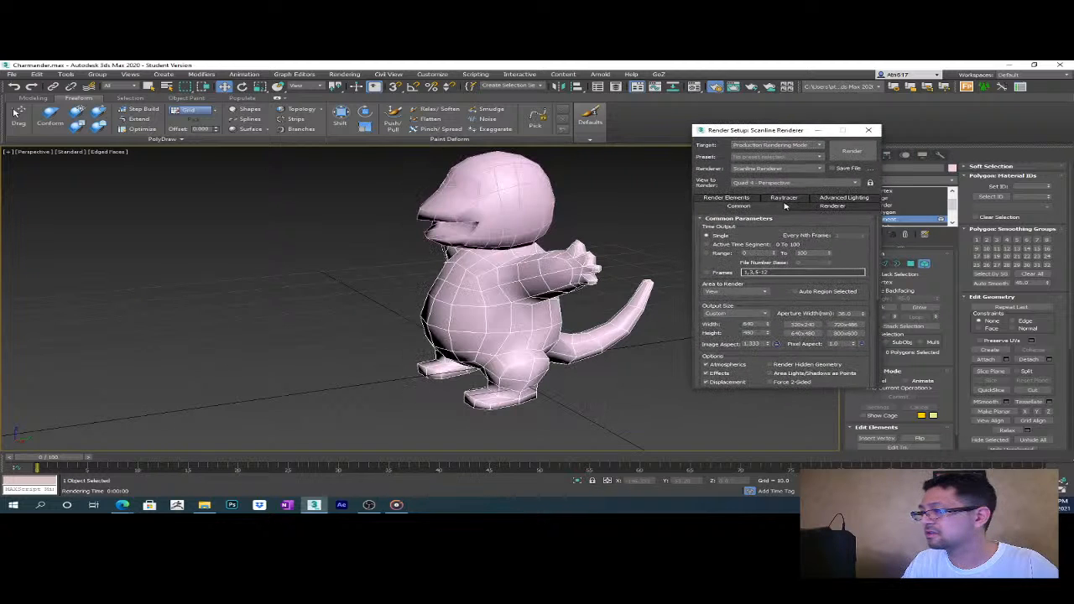
scroll(735, 297, down, 2)
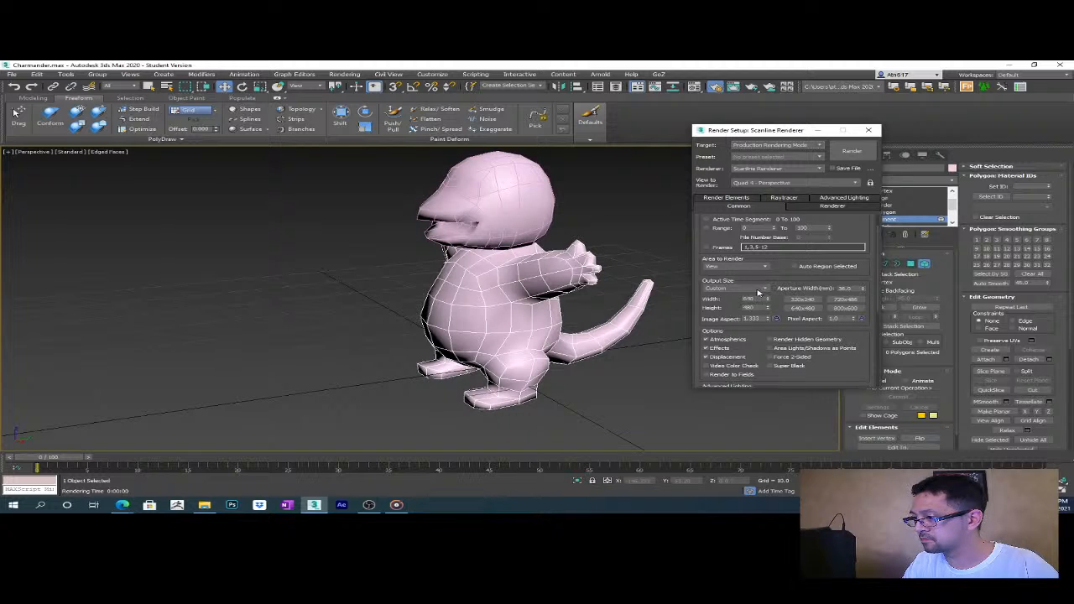
click(764, 289)
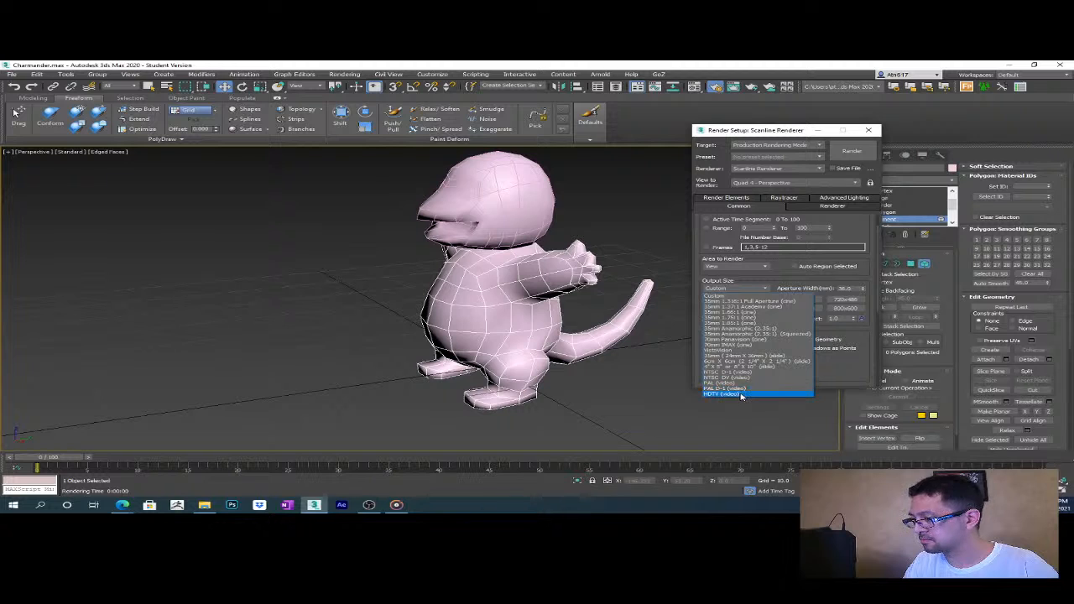
click(741, 393)
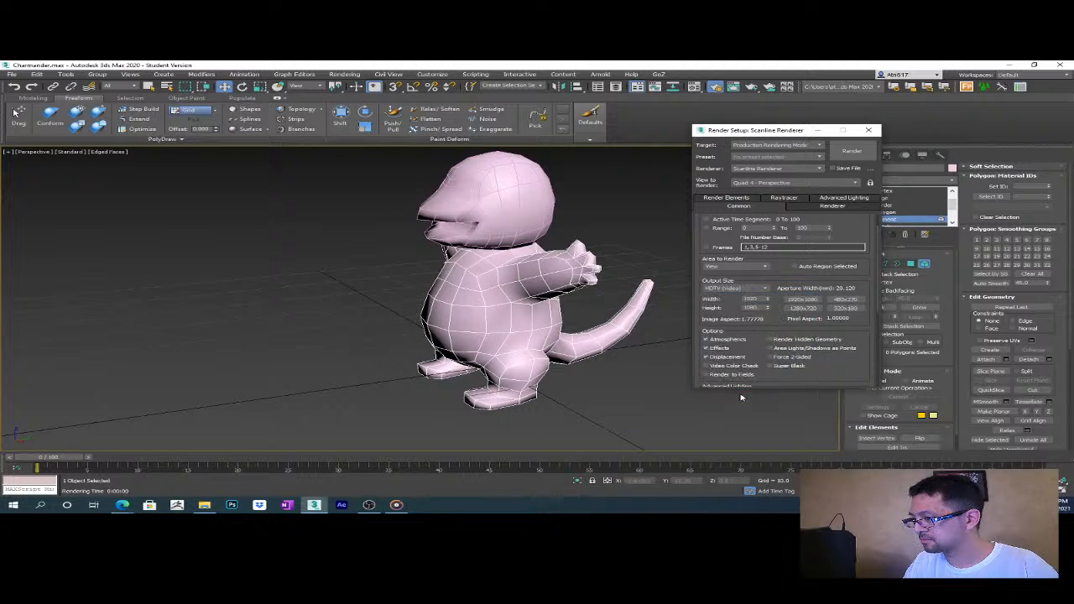
click(808, 311)
- Render the perspective view to check the smoothed character, and close the rendered image and render settings
click(851, 151)
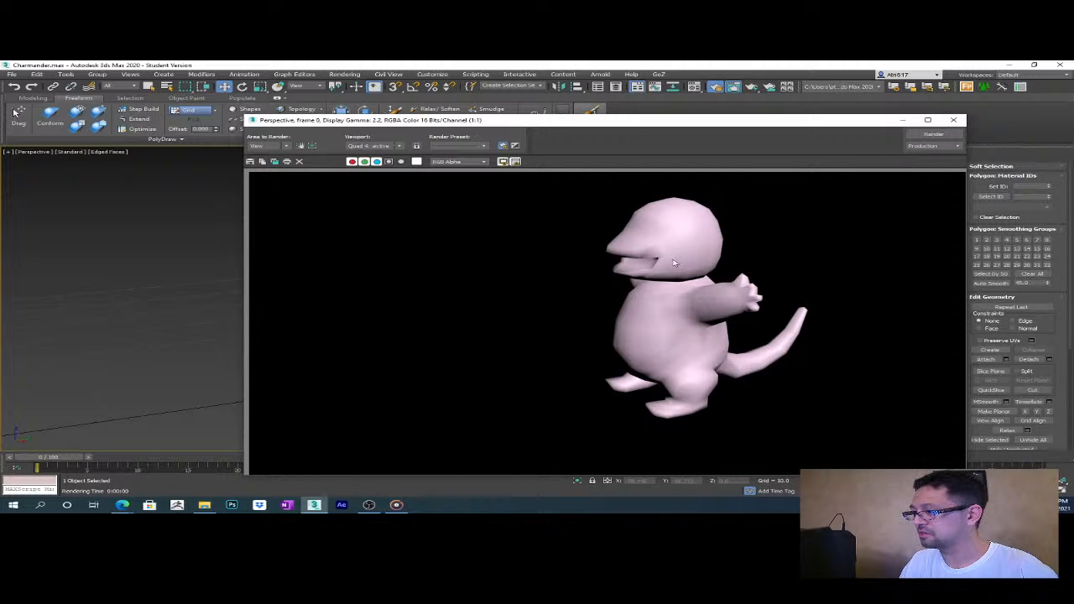
click(955, 123)
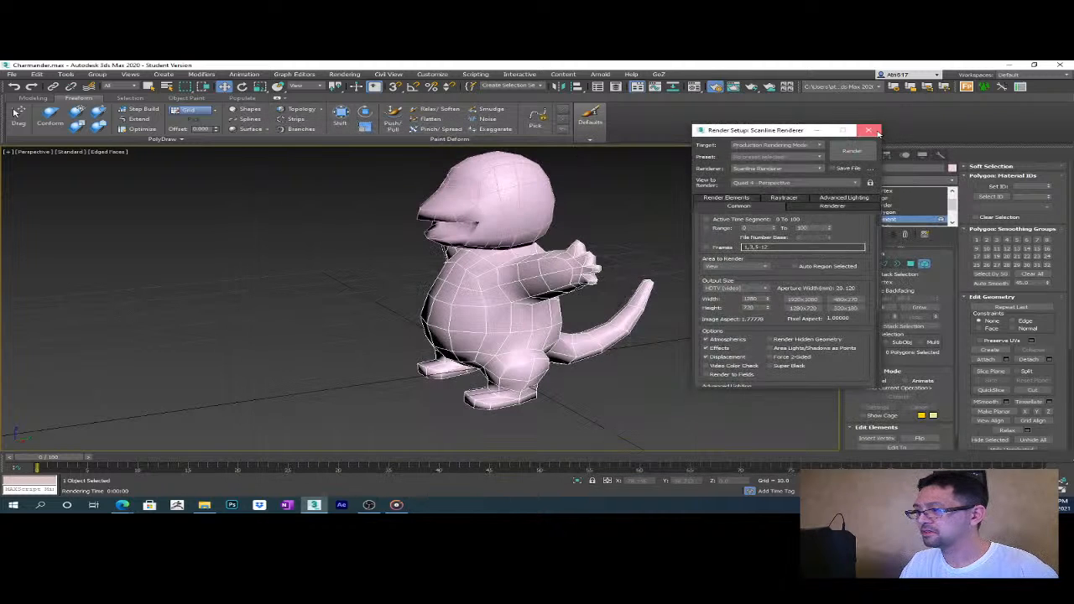
click(871, 132)
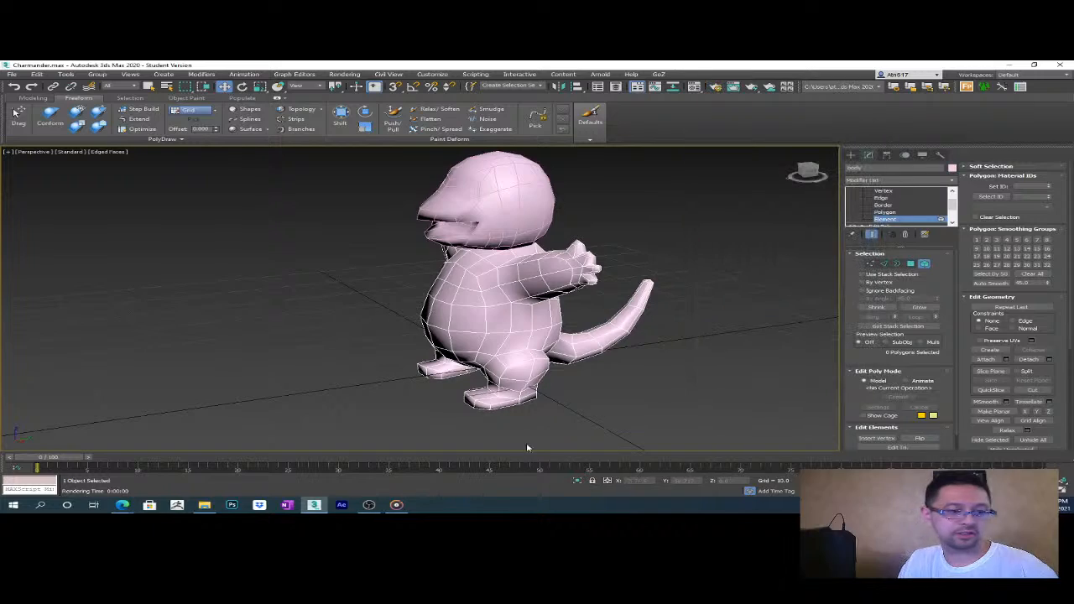
- Examine the smoothed head and body from above, the front and the side
alt+middle_drag(638, 323, 630, 389)
scroll(498, 280, up, 5)
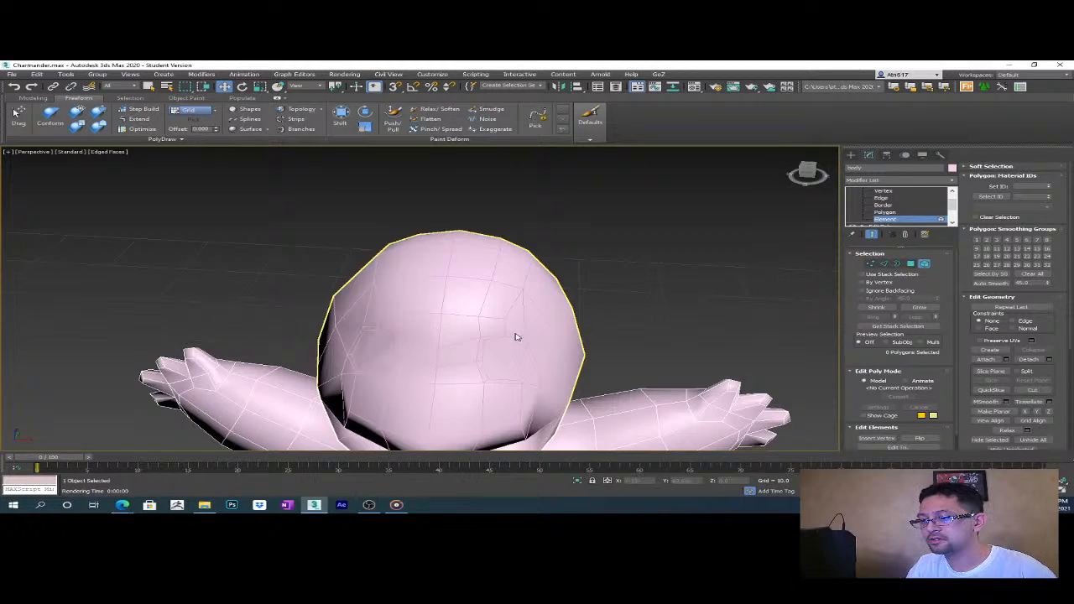
scroll(516, 336, down, 3)
alt+middle_drag(588, 355, 577, 252)
scroll(577, 251, down, 5)
scroll(671, 235, up, 2)
scroll(805, 192, up, 5)
scroll(768, 230, down, 5)
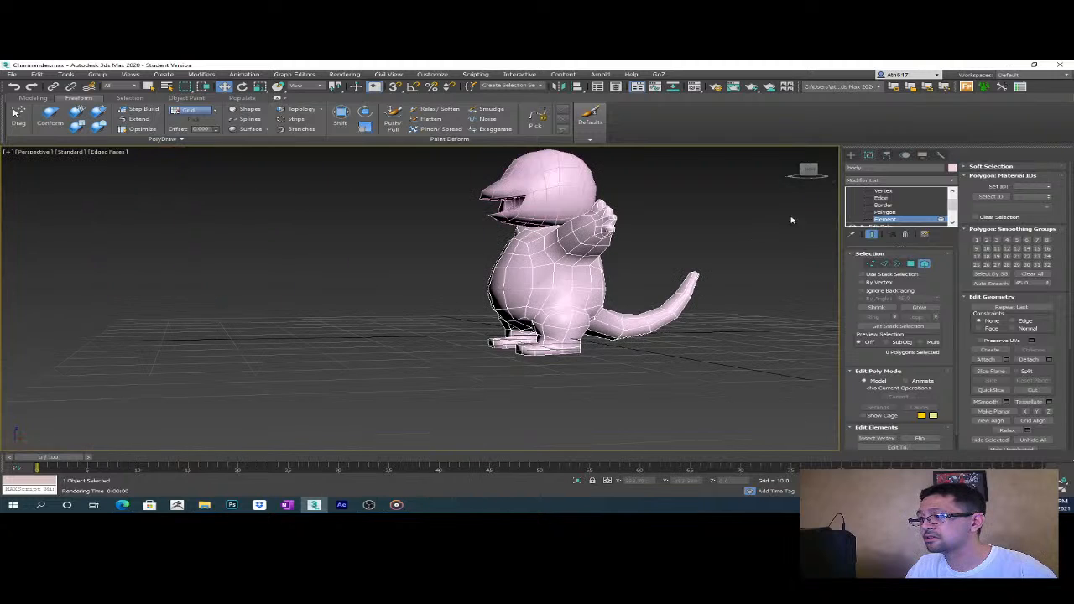
- Save the scene as a new file named Charmander2.max
drag(955, 207, 955, 195)
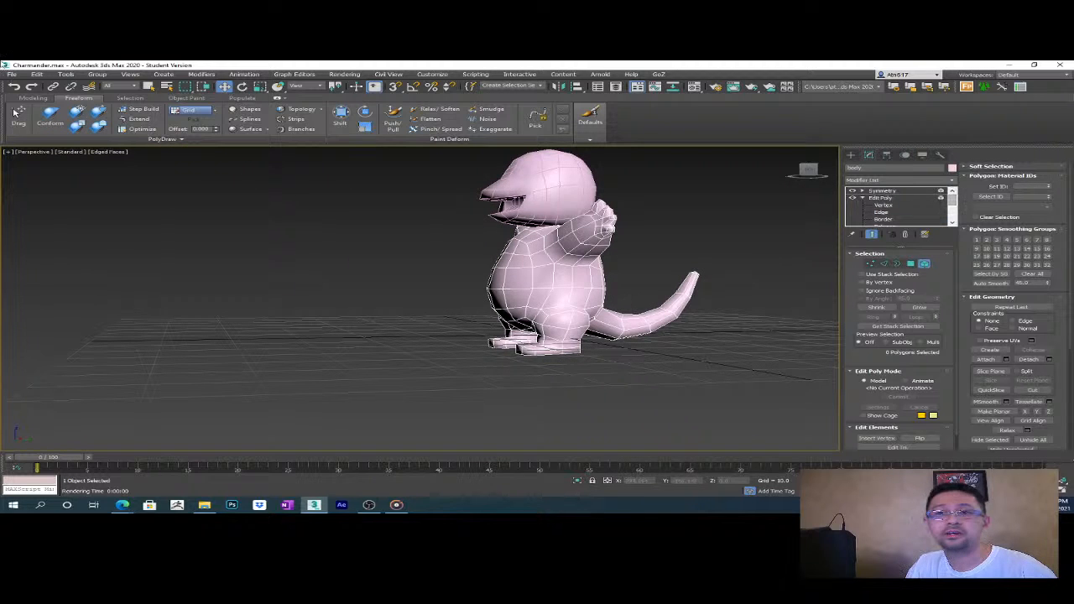
click(12, 75)
click(34, 144)
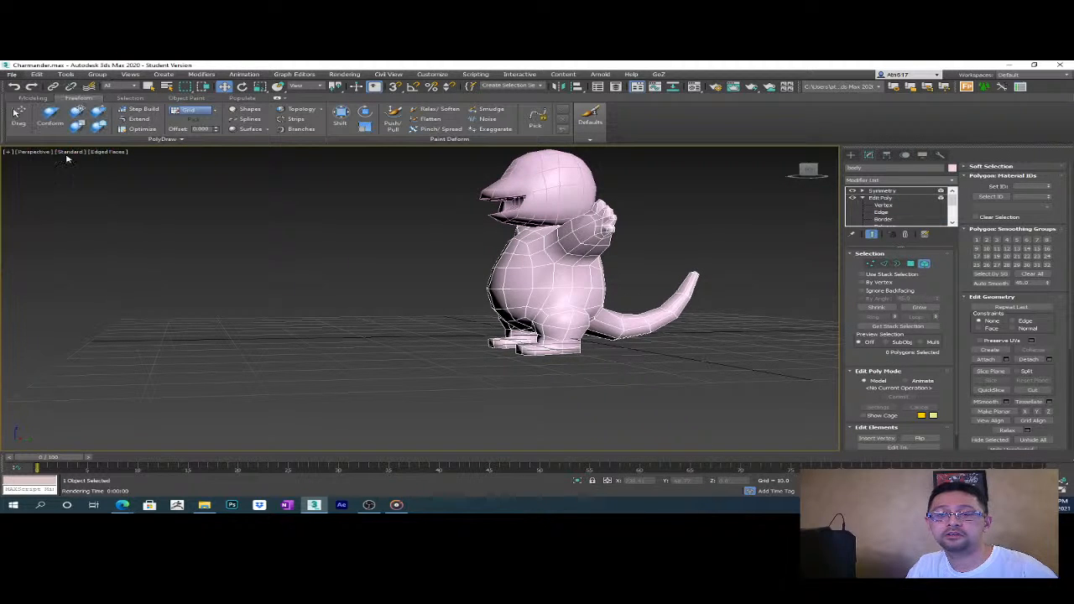
middle_drag(206, 185, 208, 263)
click(13, 75)
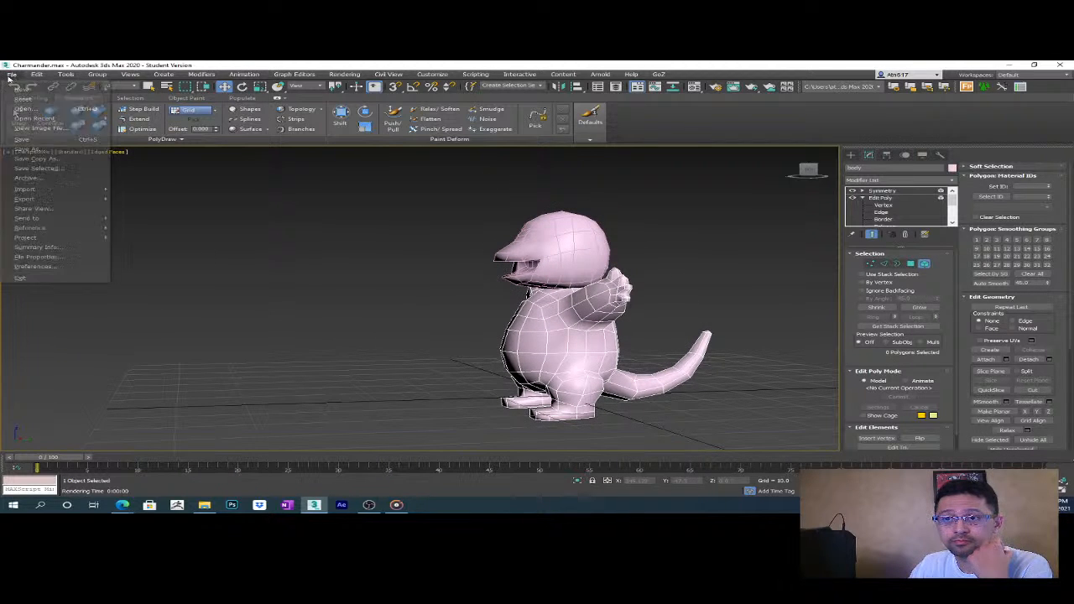
click(84, 149)
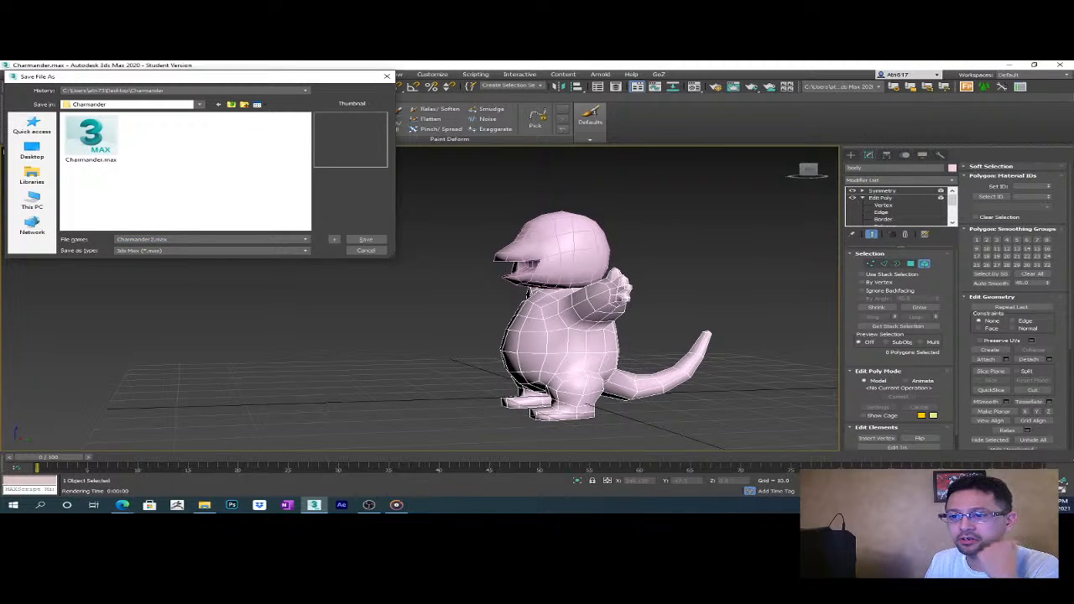
click(366, 239)
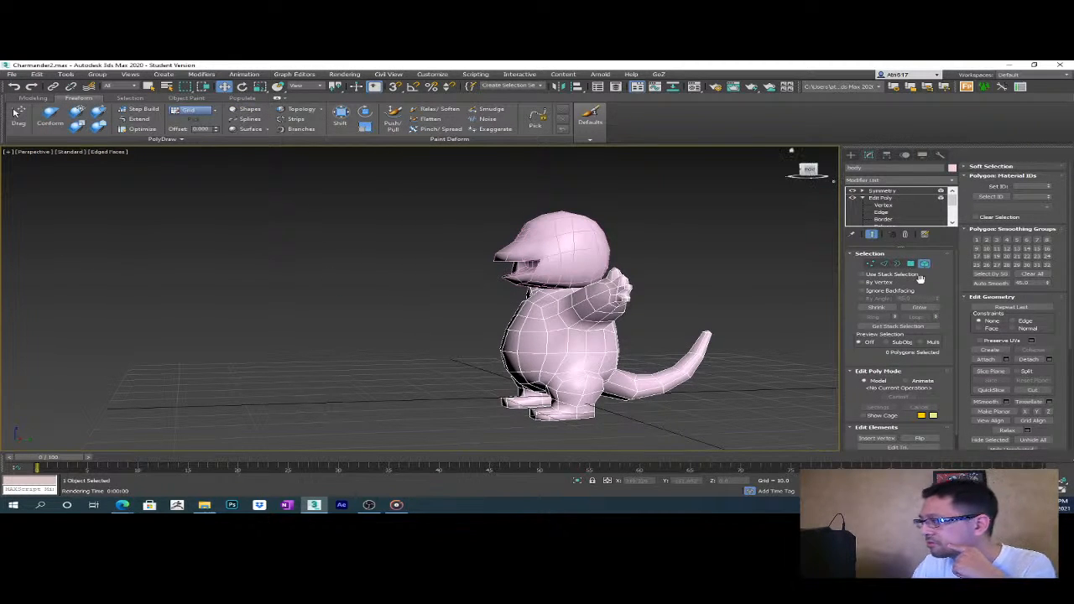
- Convert the body, including its Symmetry and Edit Poly modifiers, to an Editable Poly
click(863, 198)
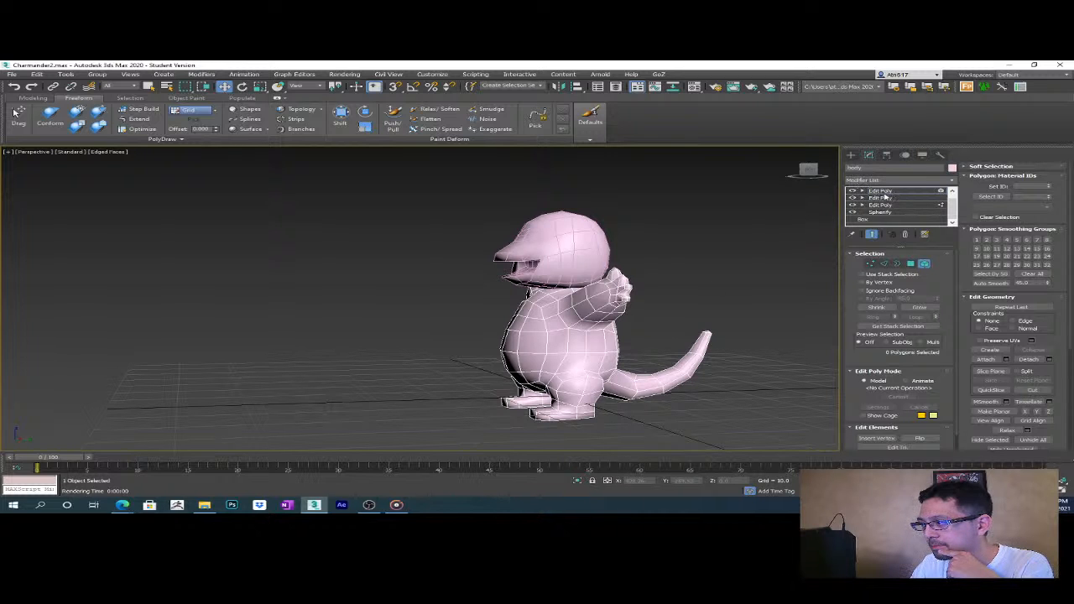
click(883, 197)
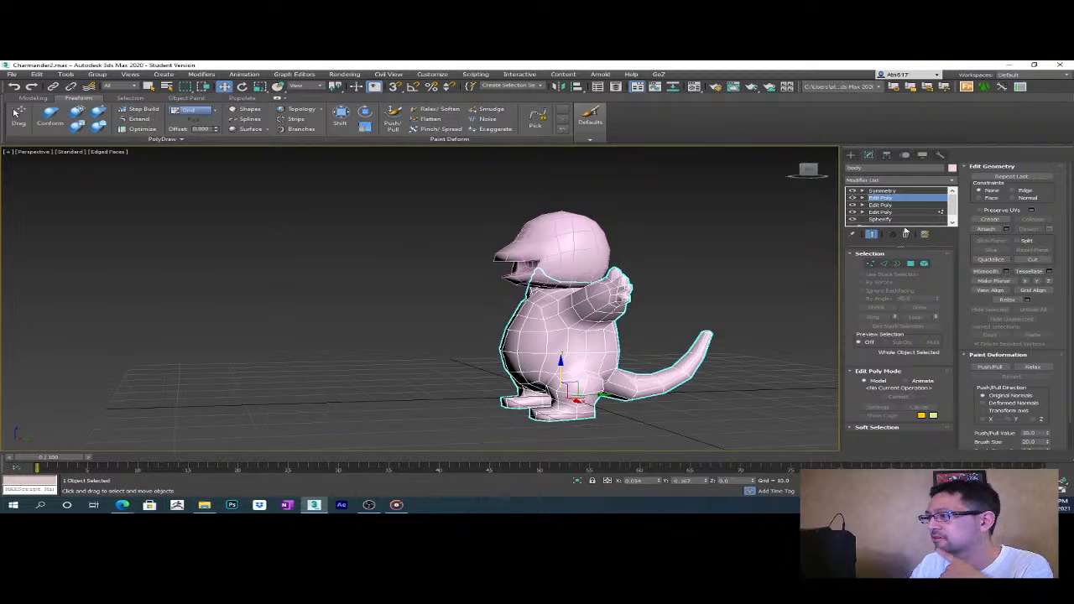
scroll(591, 323, up, 4)
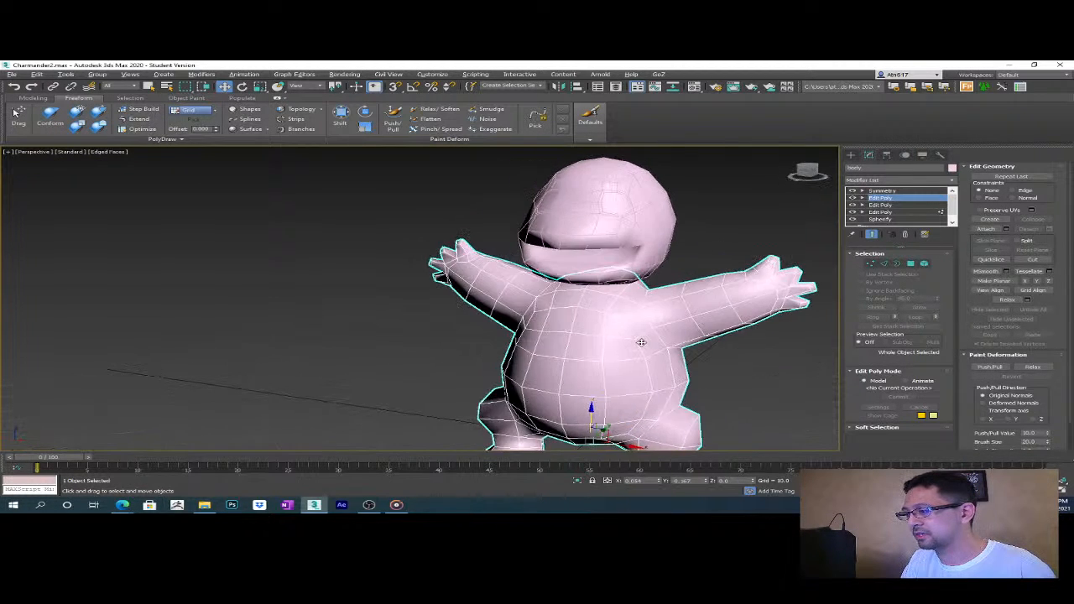
alt+middle_drag(641, 341, 638, 302)
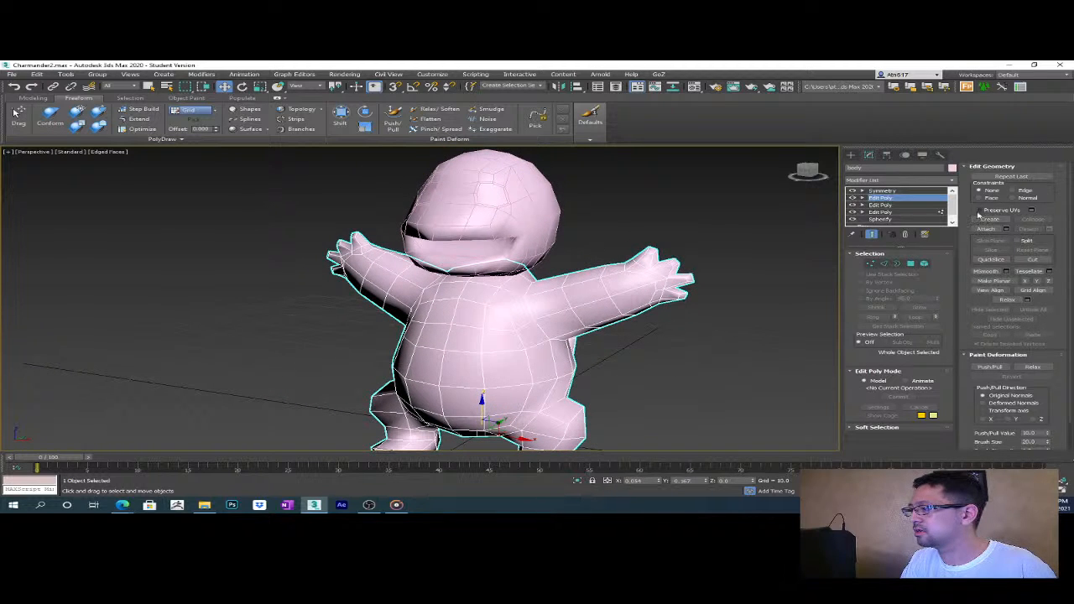
click(888, 192)
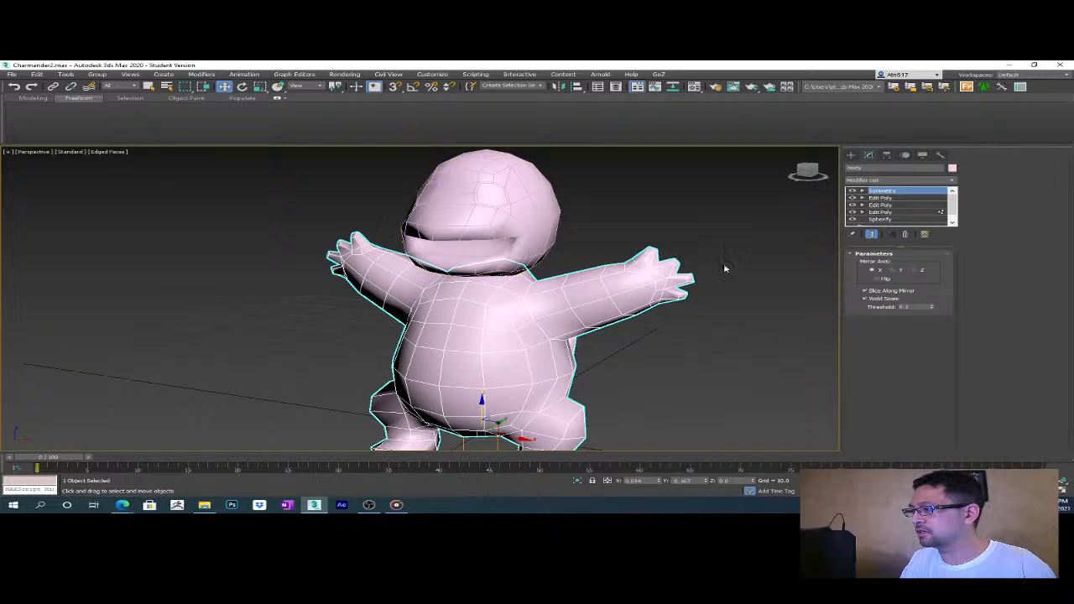
right_click(472, 327)
mouse_move(556, 411)
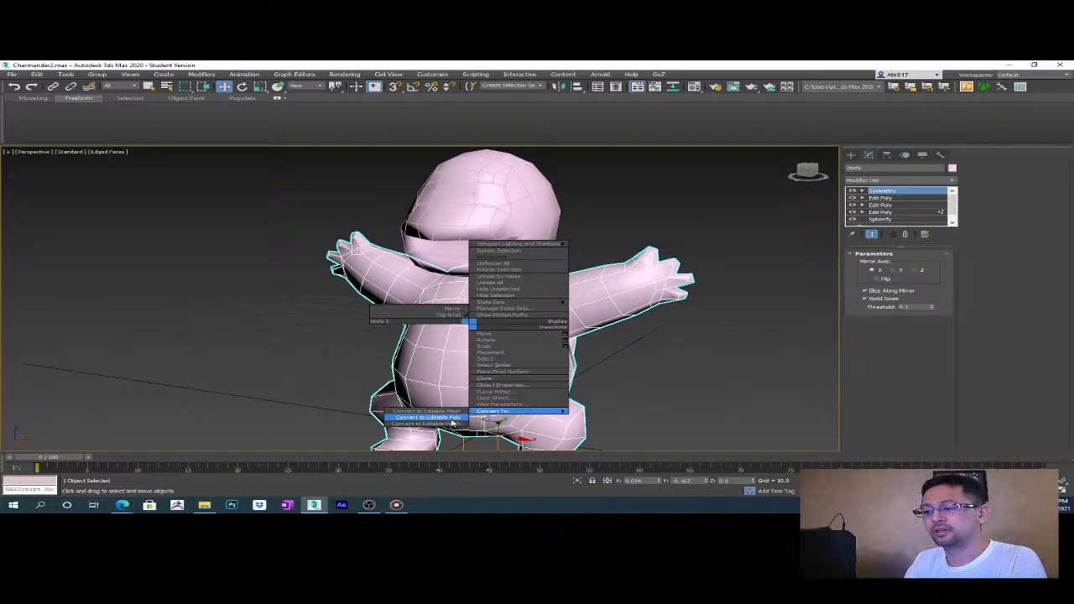
click(452, 419)
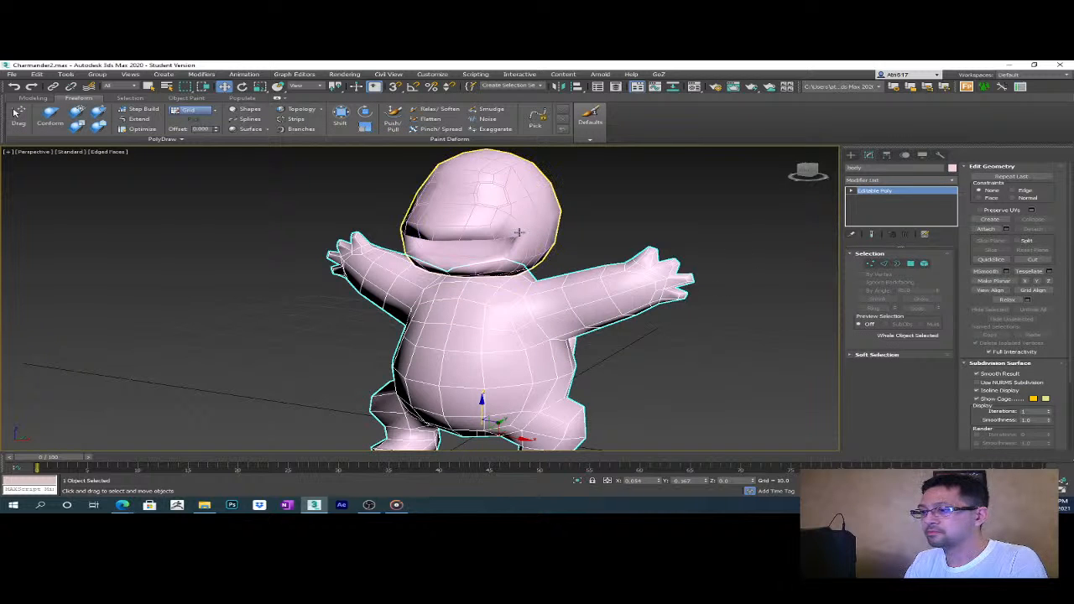
- Select the head and collapse its entire modifier stack into an Editable Poly
click(518, 233)
right_click(909, 197)
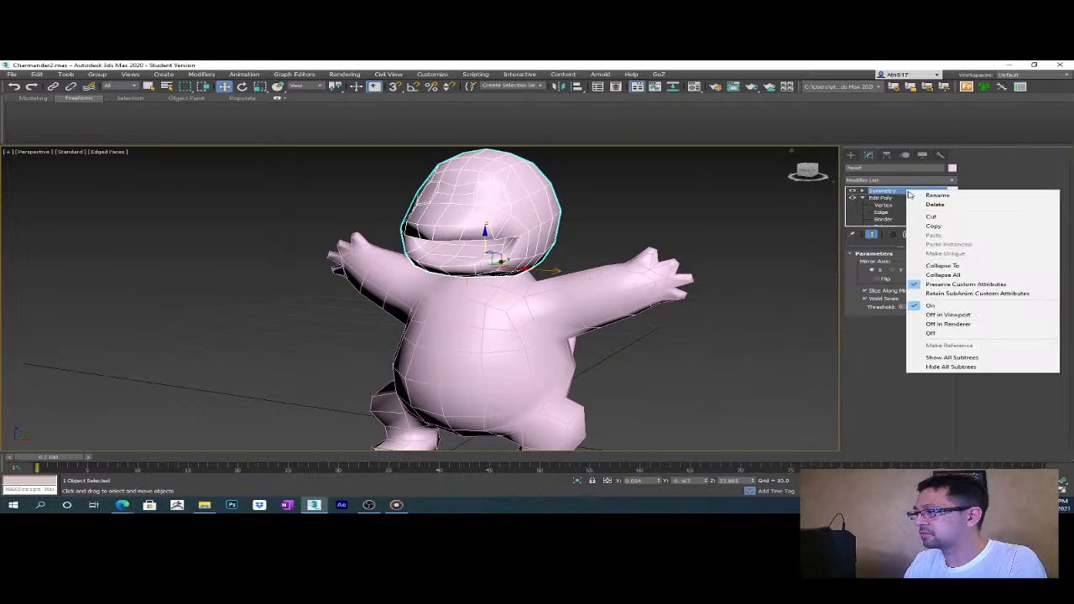
click(931, 274)
click(589, 308)
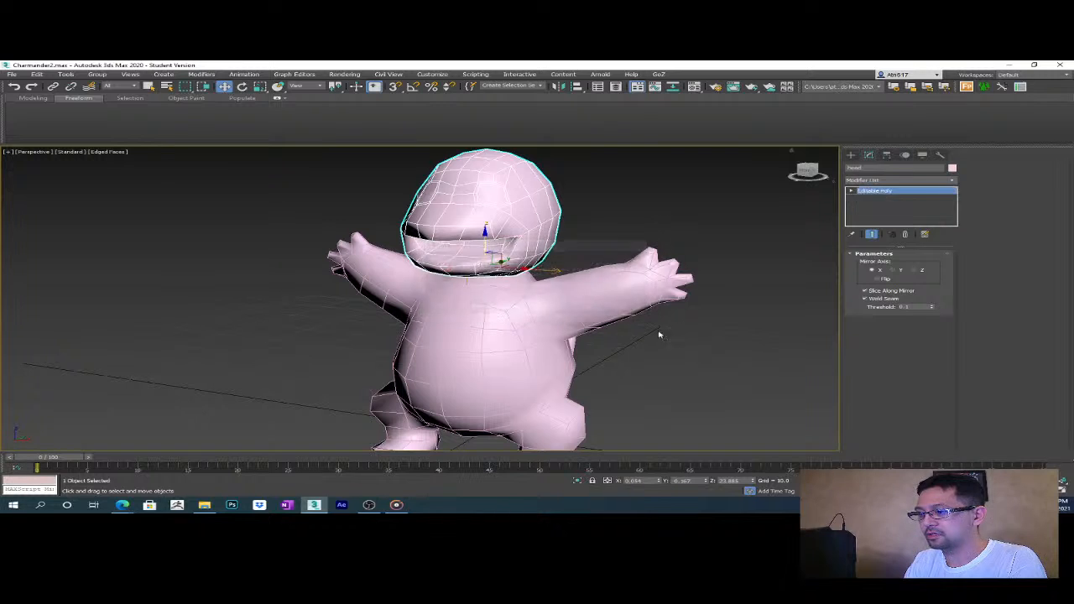
alt+middle_drag(683, 331, 602, 355)
click(545, 347)
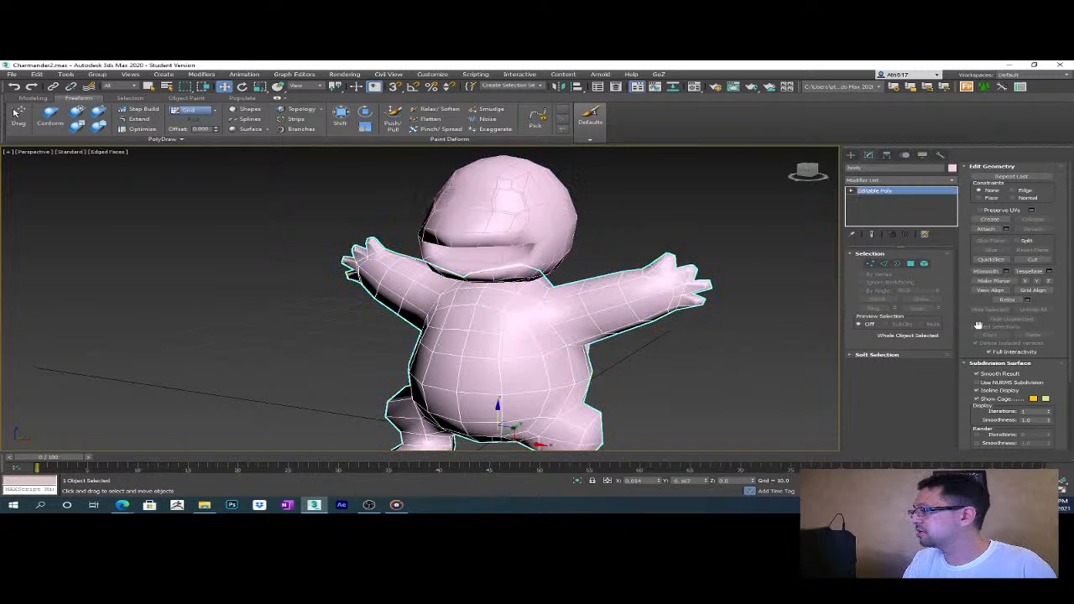
scroll(978, 345, down, 3)
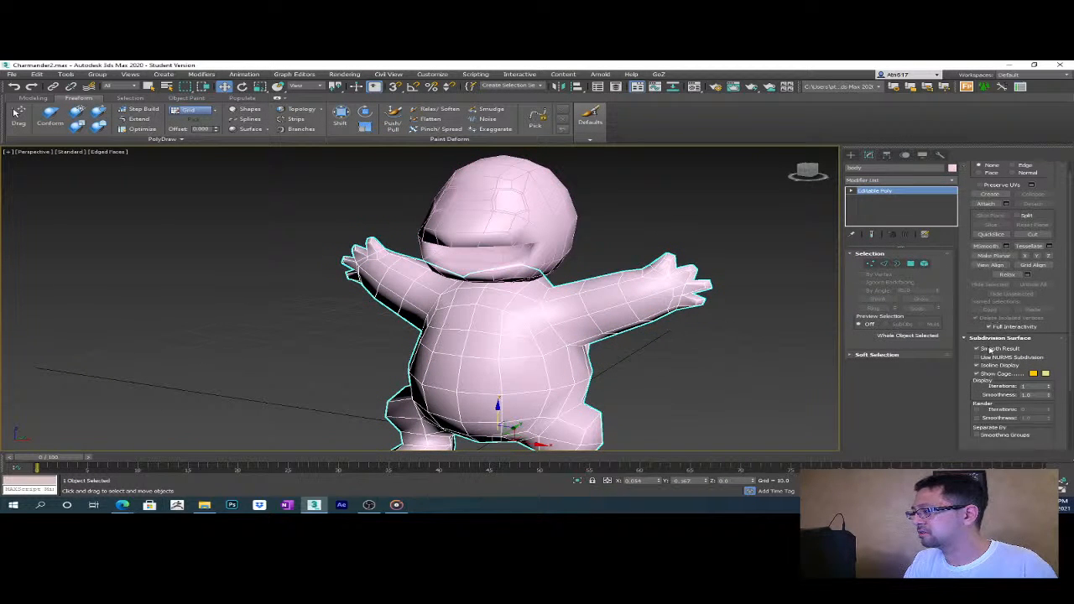
alt+middle_drag(527, 244, 507, 312)
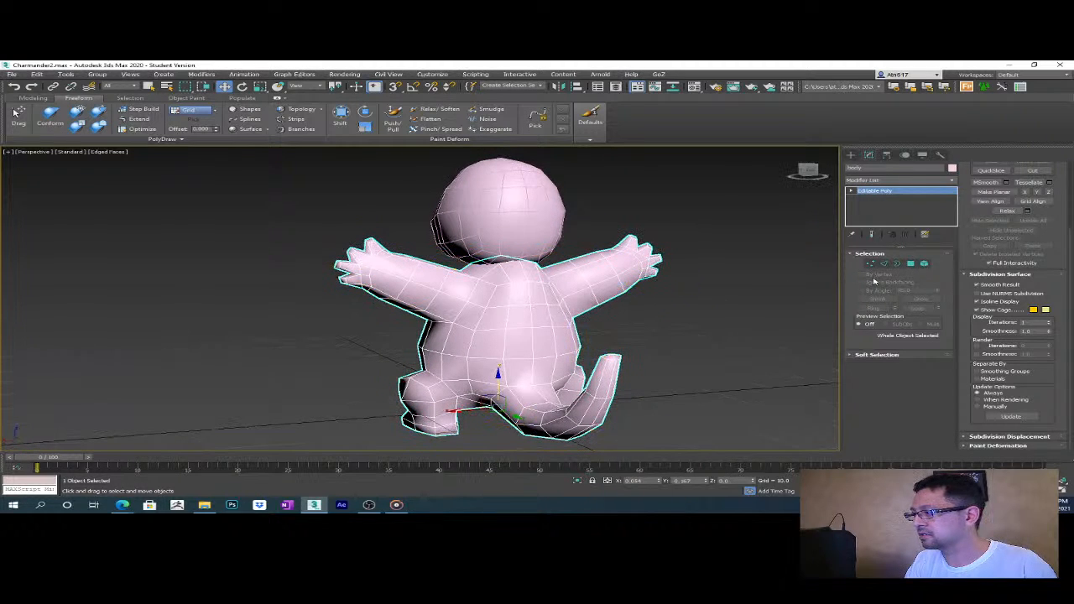
key(1)
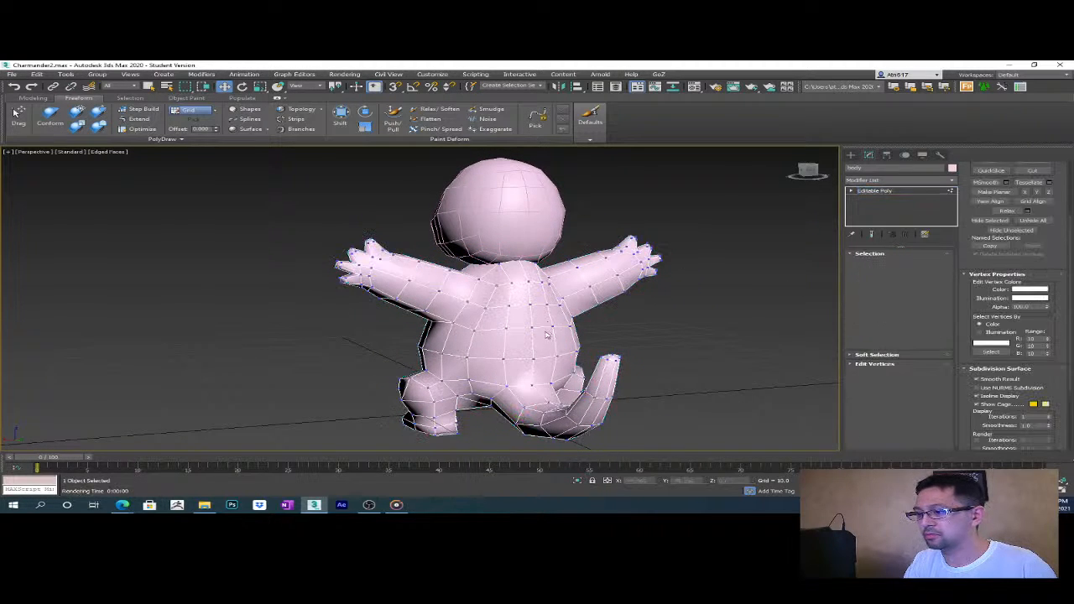
click(888, 192)
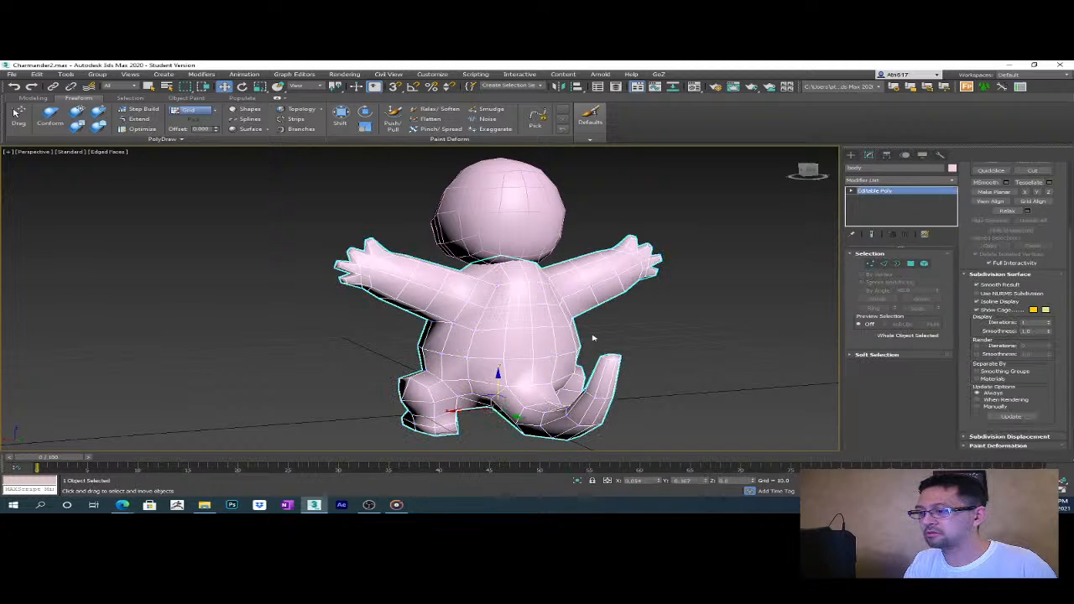
- Try moving the head away from the body as a separate object, and undo the move
click(506, 227)
scroll(508, 251, up, 3)
drag(510, 300, 301, 236)
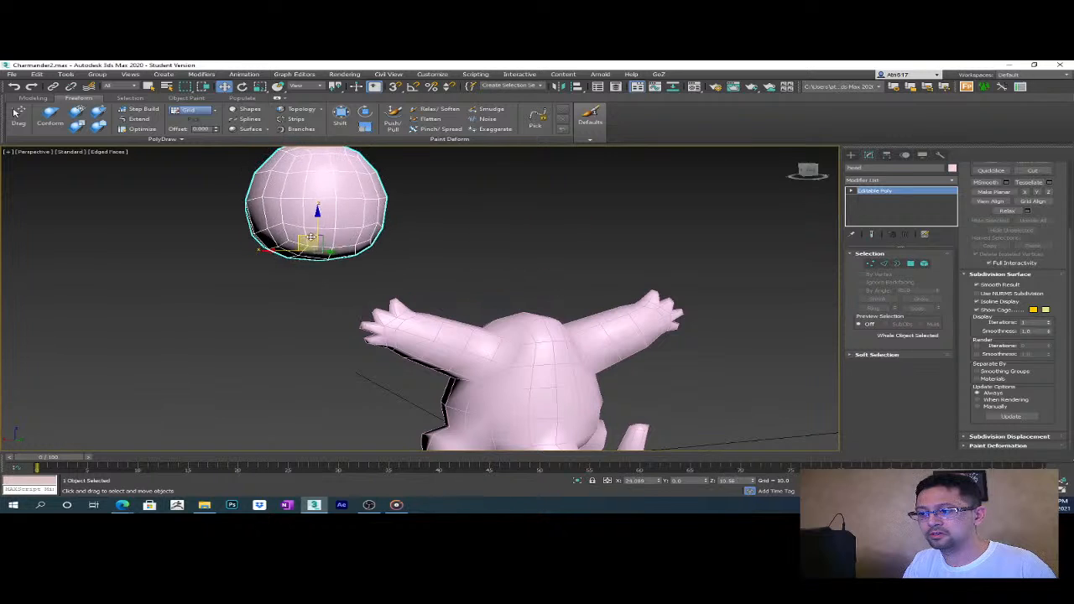
key(ctrl+z)
- Attach the head to the body so both form a single Editable Poly
click(517, 347)
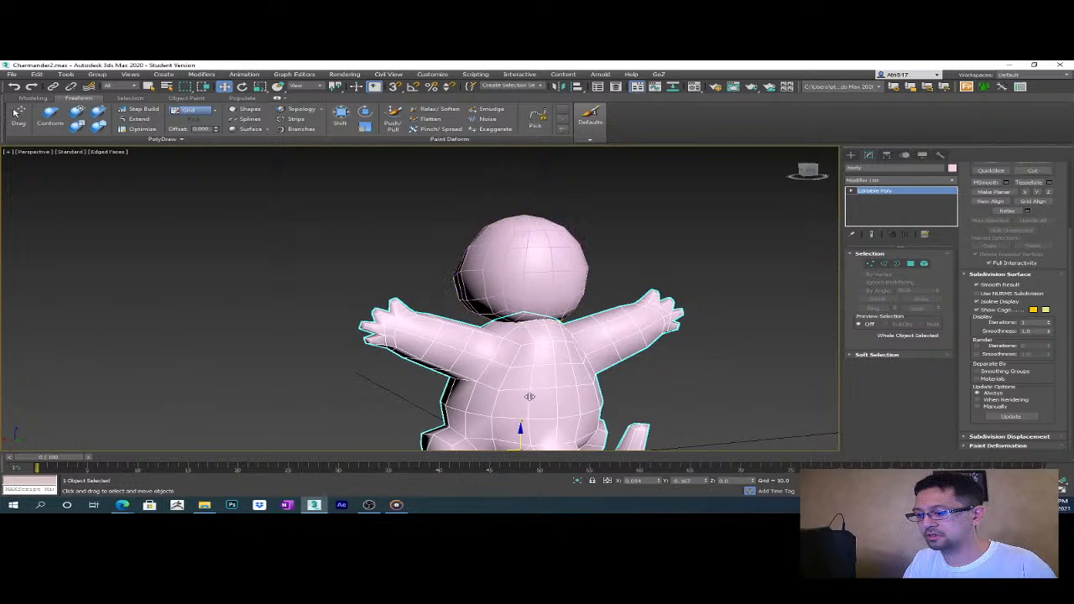
scroll(546, 331, down, 4)
alt+middle_drag(549, 326, 738, 342)
scroll(476, 306, up, 6)
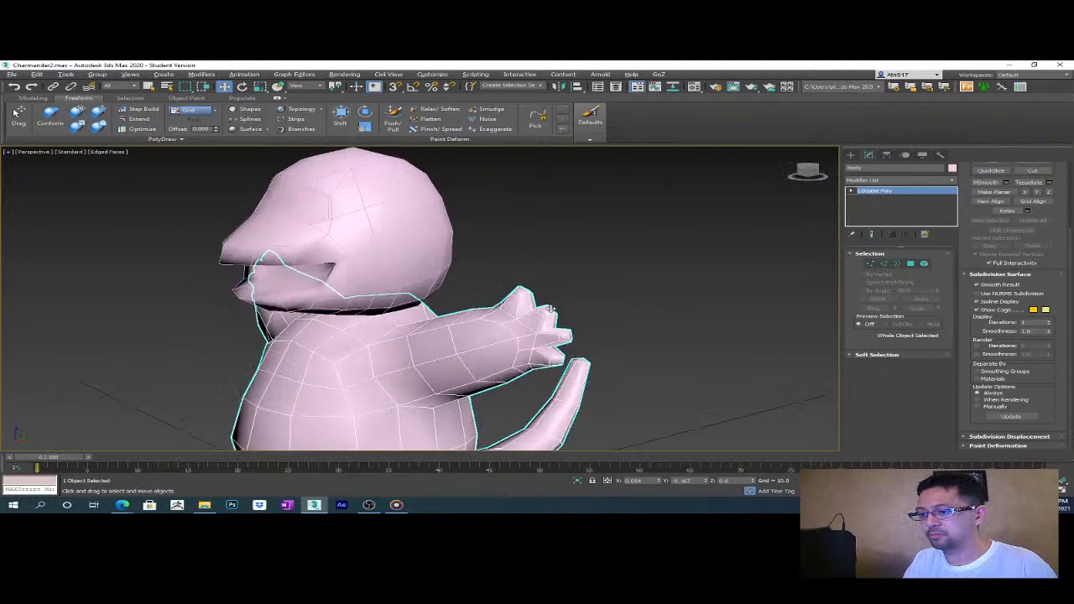
scroll(387, 285, up, 4)
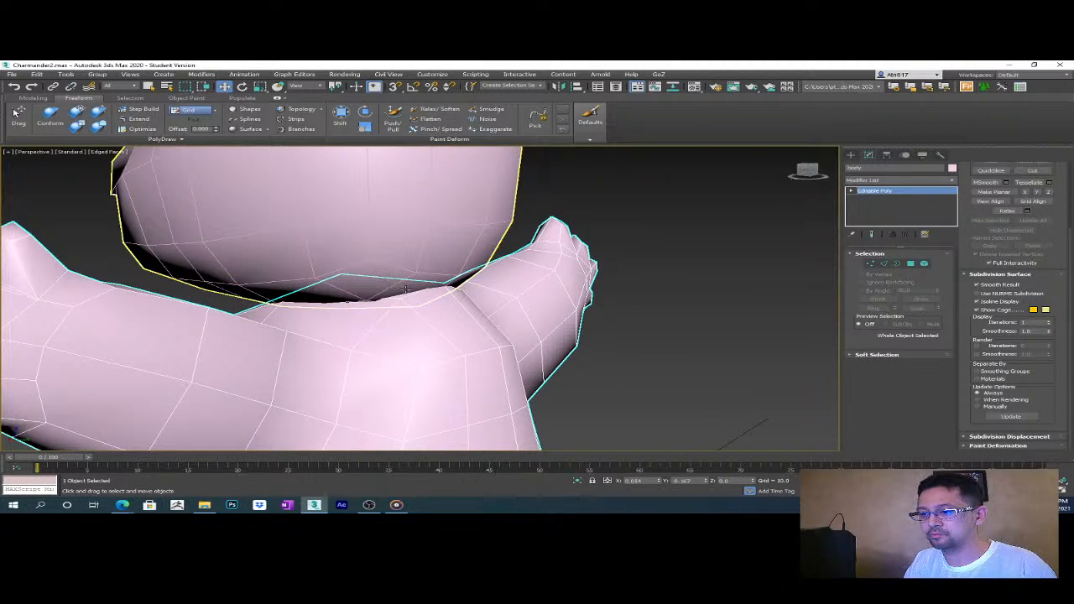
scroll(401, 293, down, 6)
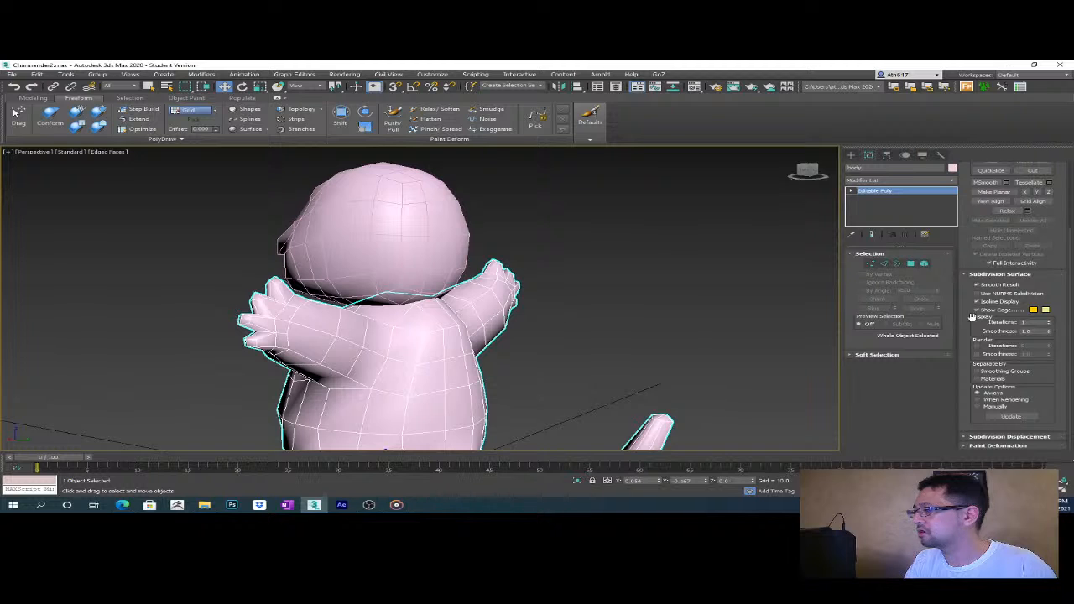
scroll(1037, 225, up, 4)
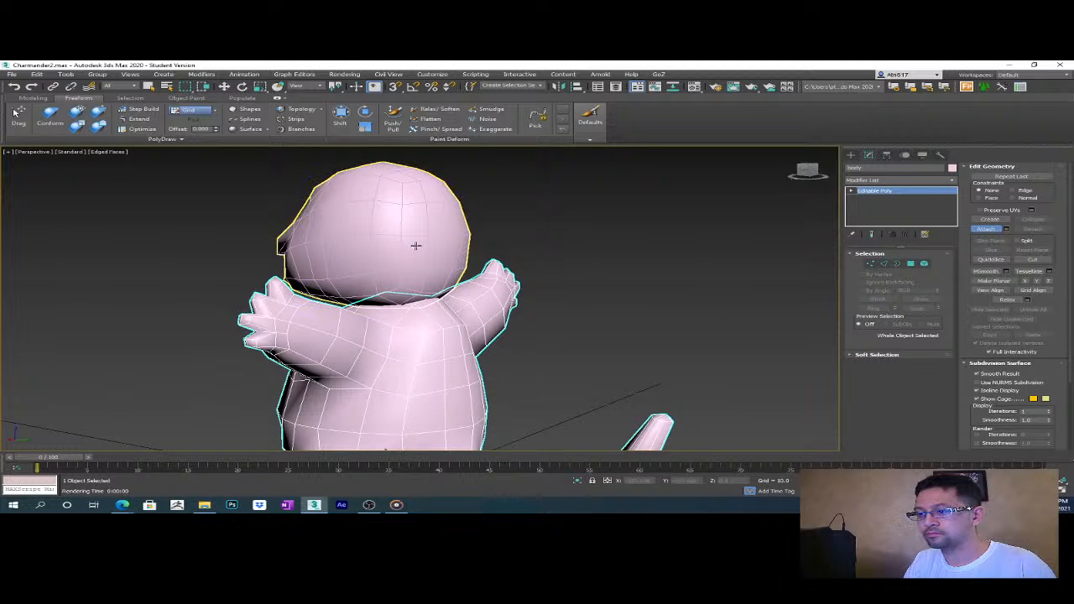
alt+middle_drag(563, 287, 687, 333)
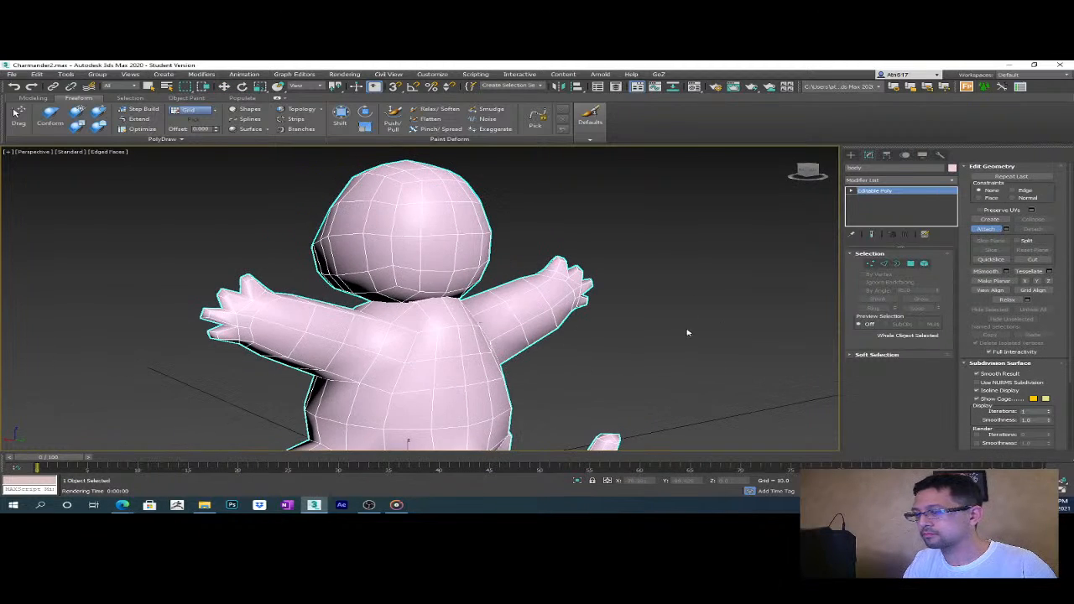
click(924, 264)
click(419, 289)
click(419, 294)
mouse_move(419, 295)
alt+middle_down()
mouse_move(570, 303)
mouse_move(406, 302)
alt+middle_up()
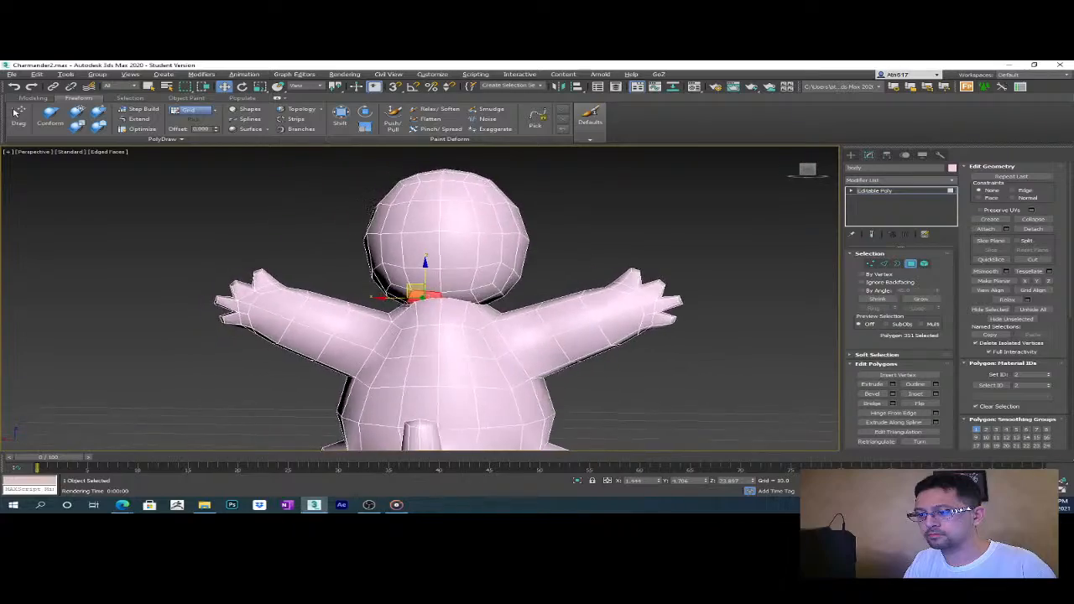
scroll(457, 305, up, 6)
key(F3)
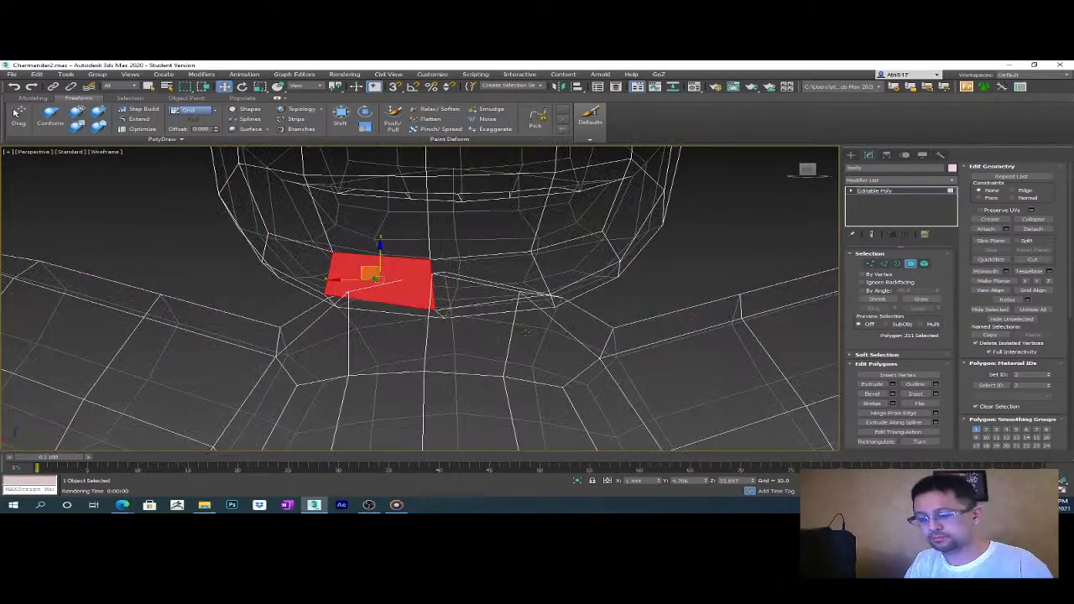
mouse_move(524, 332)
alt+middle_down()
mouse_move(485, 296)
mouse_move(499, 289)
mouse_move(453, 294)
mouse_move(463, 298)
alt+middle_up()
ctrl+click(503, 289)
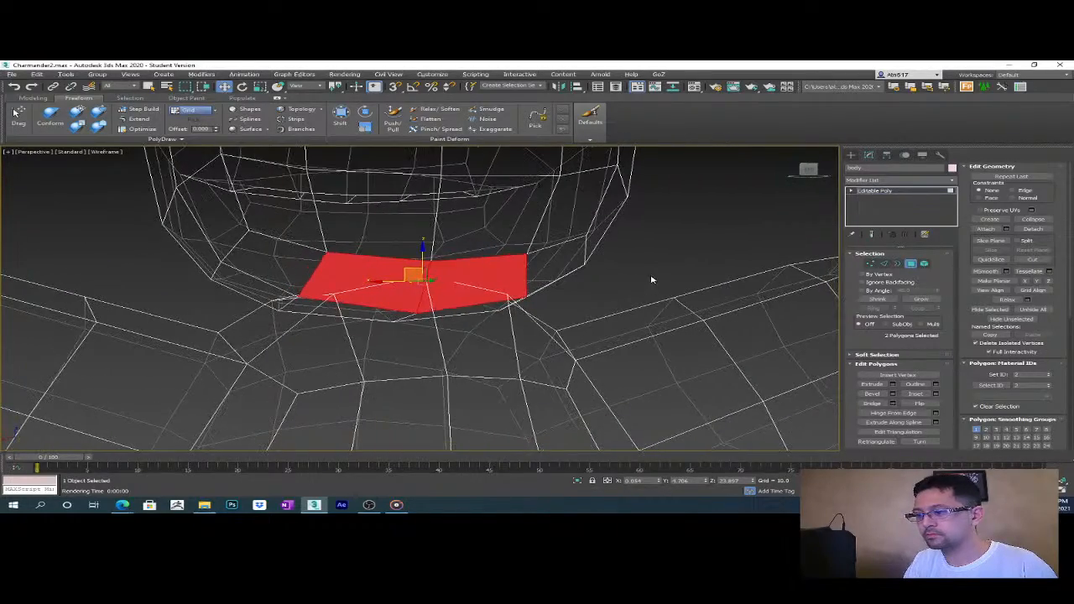
key(ctrl+d)
- Select the three vertices on the neck's upper rim at the back and slide them using the Edge constraint
alt+middle_drag(451, 336, 485, 345)
key(1)
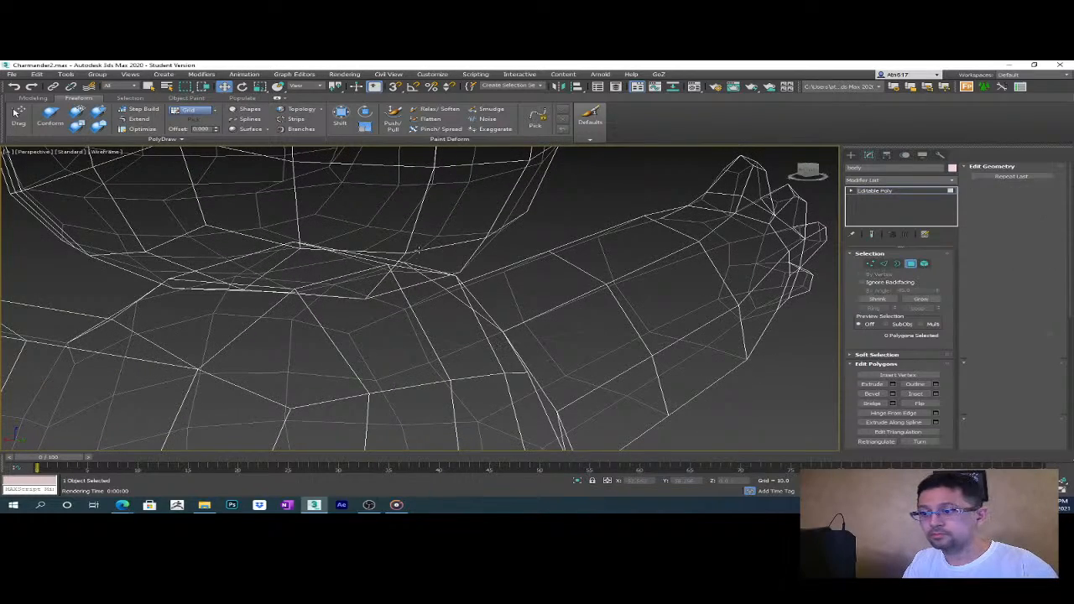
alt+middle_drag(507, 312, 560, 315)
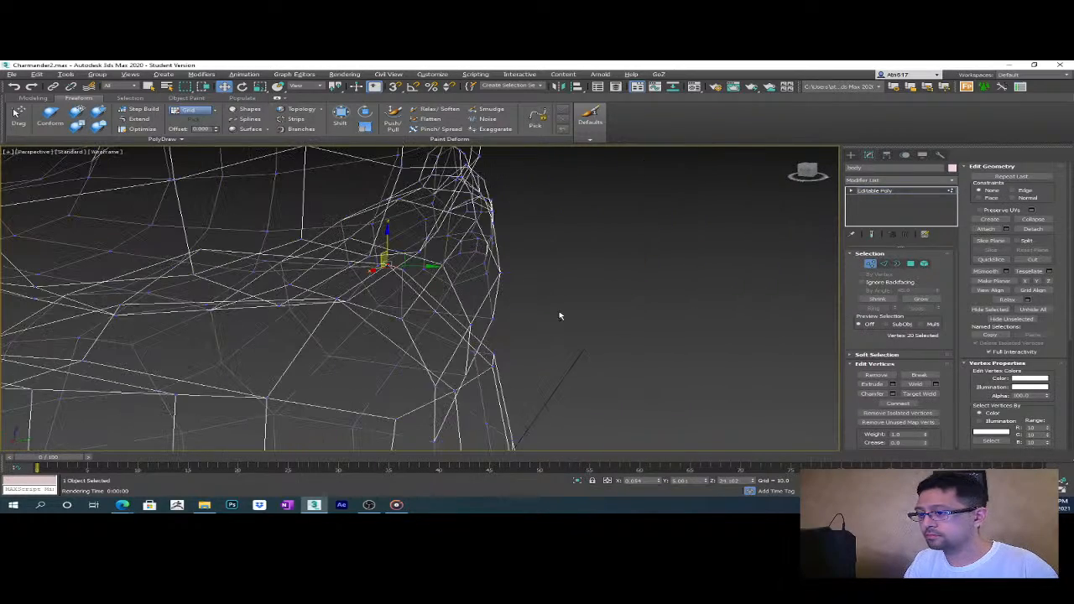
mouse_move(449, 316)
alt+middle_down()
mouse_move(414, 314)
mouse_move(467, 286)
mouse_move(509, 304)
mouse_move(560, 292)
alt+middle_up()
key(F3)
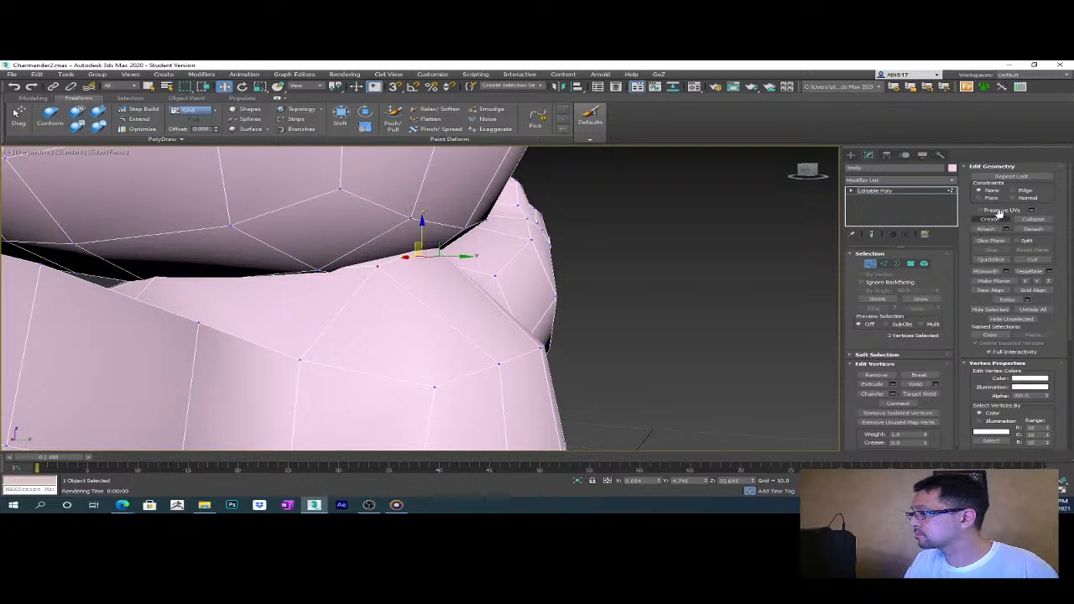
drag(438, 245, 439, 261)
alt+middle_drag(439, 261, 470, 304)
drag(436, 269, 389, 284)
alt+middle_drag(424, 322, 569, 350)
mouse_move(552, 303)
alt+middle_down()
mouse_move(504, 294)
mouse_move(654, 342)
mouse_move(450, 319)
mouse_move(480, 318)
mouse_move(441, 305)
mouse_move(456, 308)
alt+middle_up()
- Delete the polygons closing the neck opening between the body and the head
key(F3)
key(4)
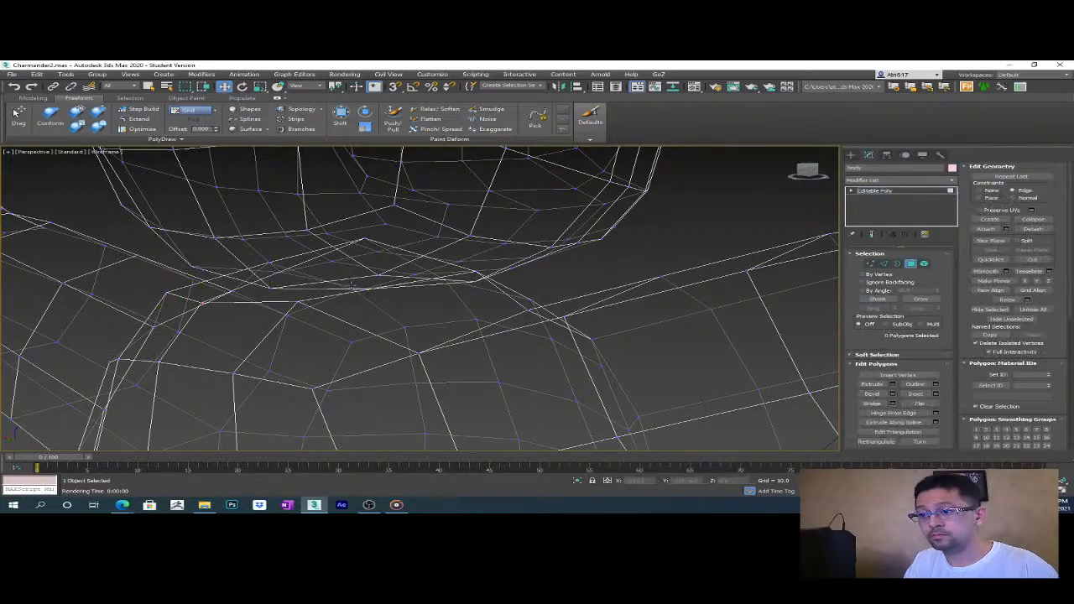
click(355, 280)
mouse_move(292, 304)
alt+middle_down()
mouse_move(252, 300)
mouse_move(298, 293)
mouse_move(290, 289)
alt+middle_up()
ctrl+click(244, 299)
ctrl+click(291, 288)
ctrl+click(375, 269)
alt+middle_drag(376, 269, 367, 291)
key(Delete)
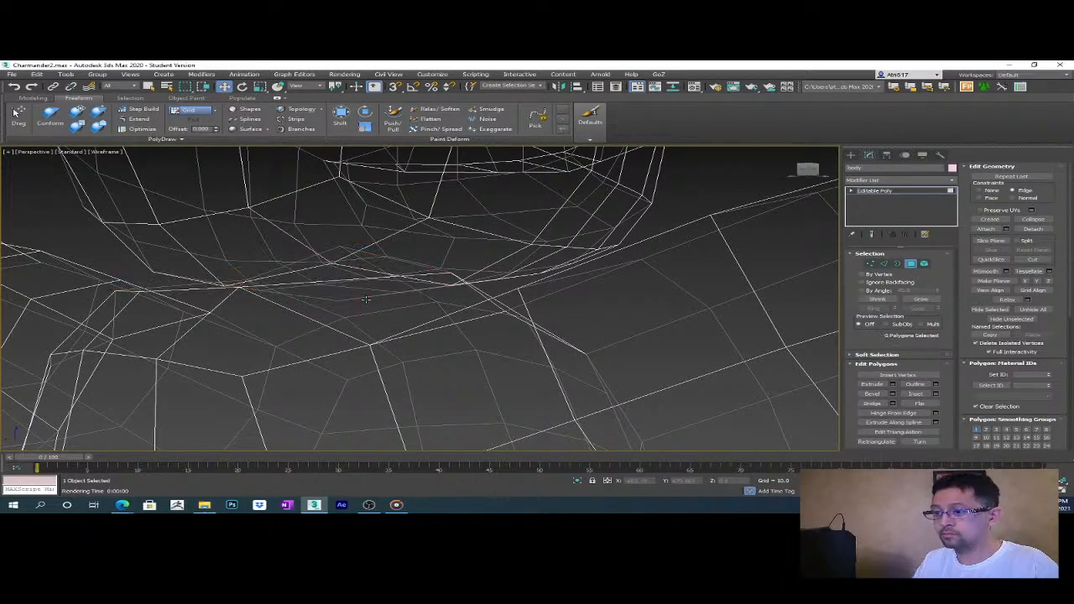
- Reset the editing constraint to None and try Target Weld on the rim vertices at the back of the neck
key(F3)
mouse_move(335, 219)
alt+middle_down()
mouse_move(362, 309)
mouse_move(489, 294)
mouse_move(473, 314)
mouse_move(491, 302)
mouse_move(456, 311)
mouse_move(456, 288)
mouse_move(490, 283)
alt+middle_up()
scroll(361, 308, down, 2)
scroll(484, 299, down, 5)
click(990, 191)
click(870, 264)
scroll(986, 361, down, 2)
scroll(986, 361, down, 1)
click(920, 393)
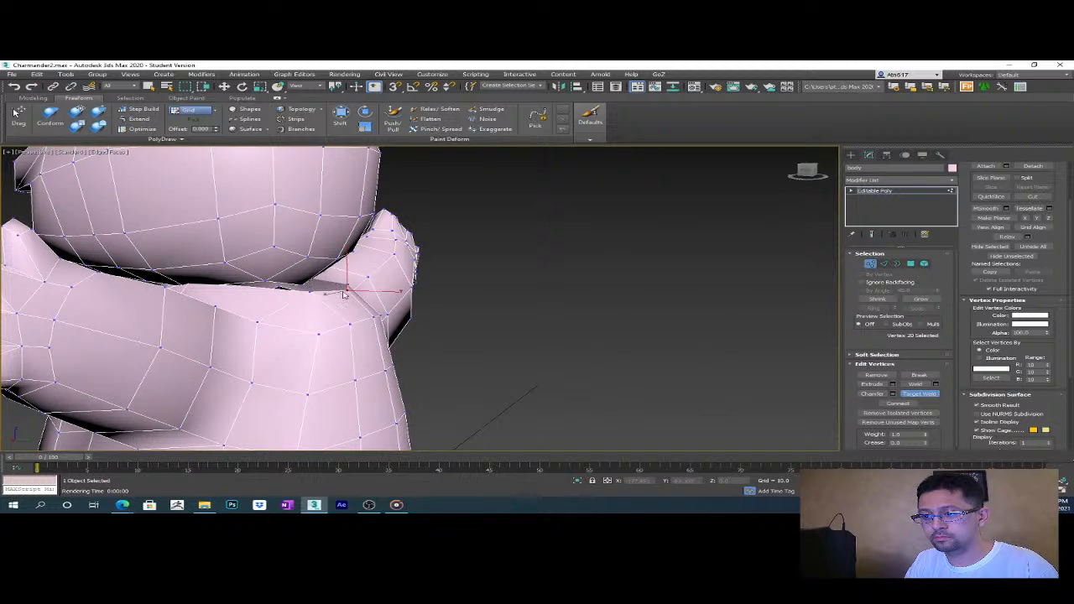
scroll(446, 276, down, 6)
alt+middle_drag(446, 276, 457, 272)
scroll(452, 271, up, 2)
key(w)
- Select the row of vertices around the upper back just below the neck opening and shift it slightly forward
alt+middle_drag(401, 256, 384, 281)
scroll(381, 276, up, 5)
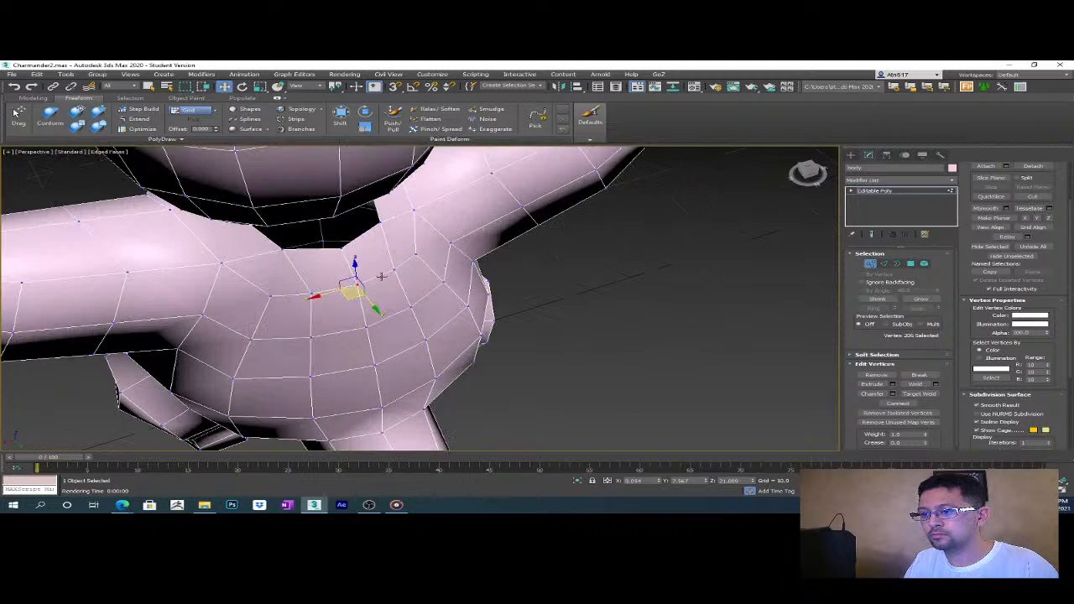
ctrl+click(394, 274)
drag(319, 295, 313, 294)
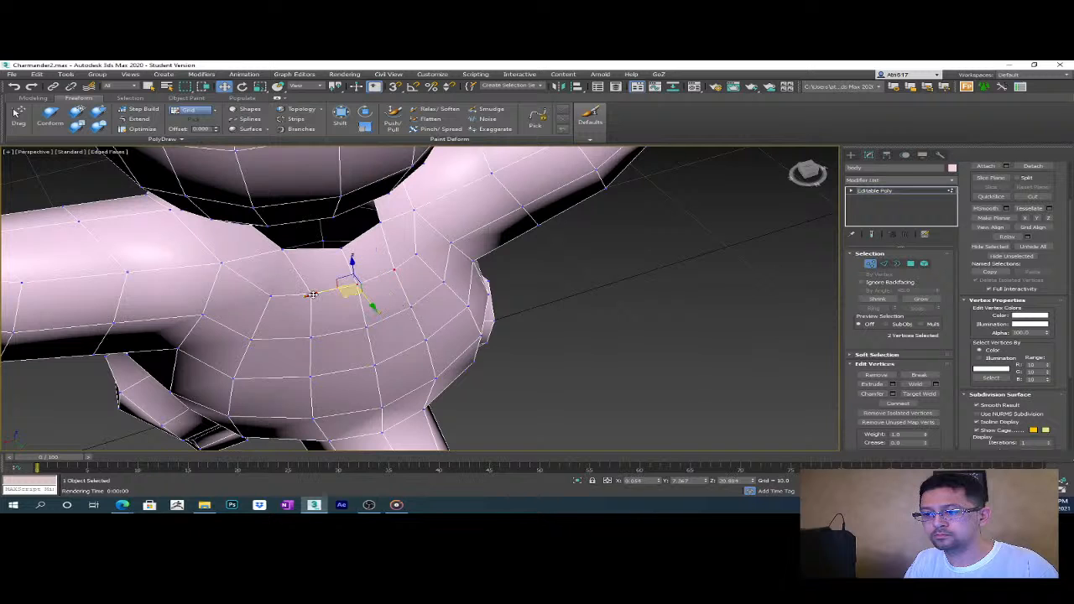
ctrl+click(271, 295)
ctrl+click(415, 254)
alt+middle_drag(345, 251, 849, 354)
scroll(1000, 332, up, 3)
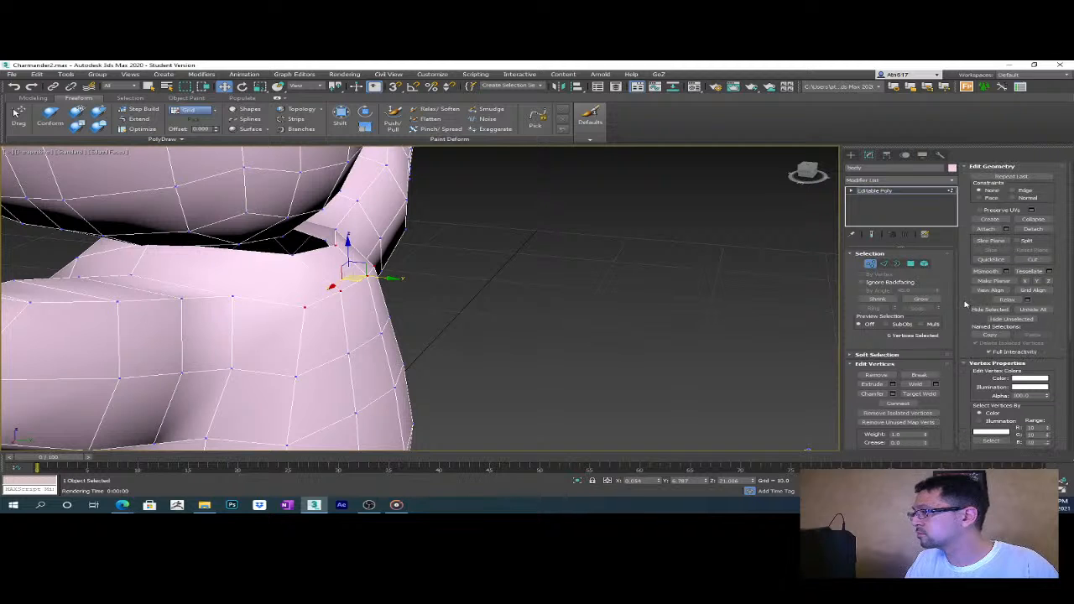
drag(390, 278, 384, 277)
alt+middle_drag(377, 273, 364, 264)
key(ctrl+z)
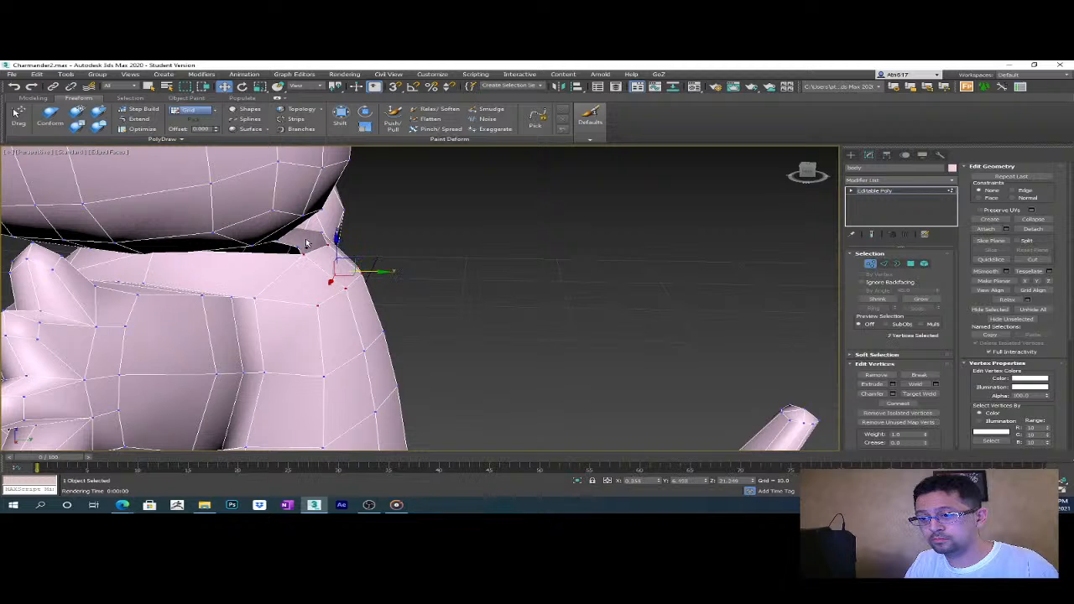
alt+middle_drag(371, 283, 372, 263)
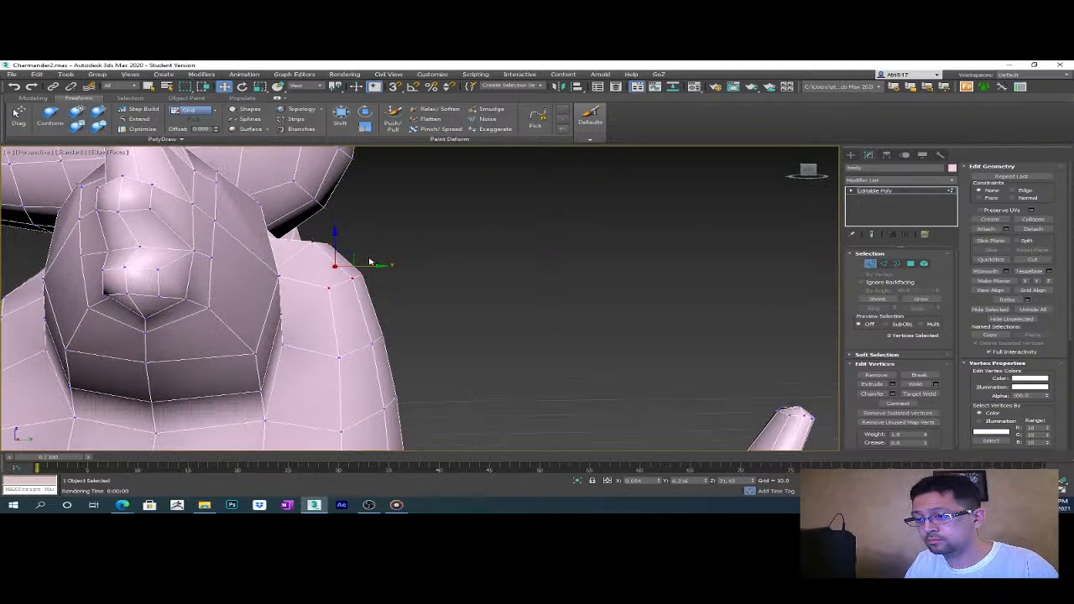
drag(347, 255, 336, 258)
- In the Left view, reposition the next row of five vertices on the upper back to smooth the back's profile
middle_drag(403, 348, 449, 263)
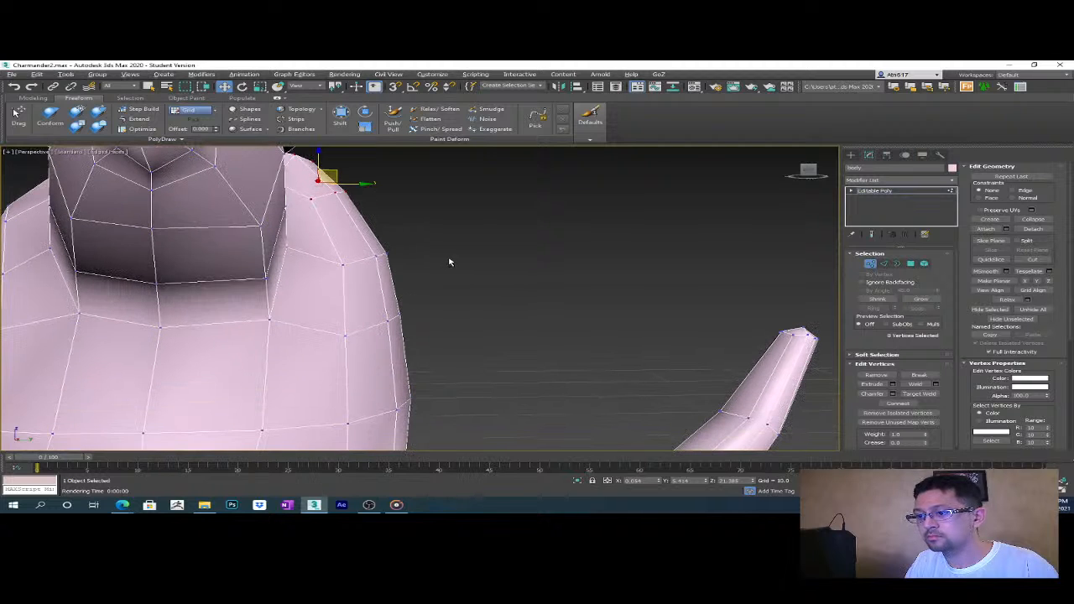
key(l)
key(z)
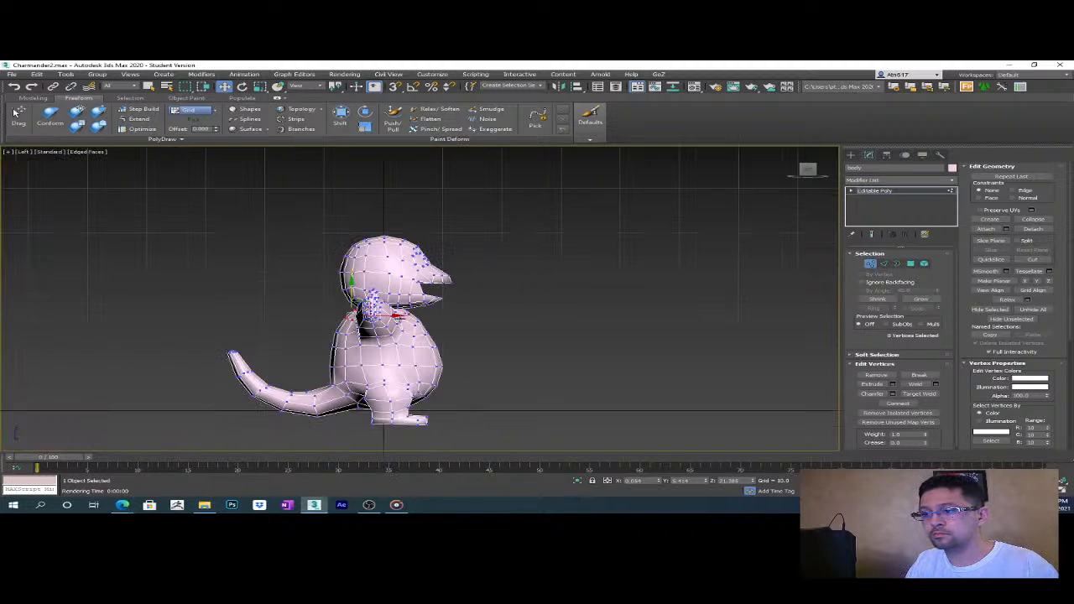
scroll(438, 289, up, 5)
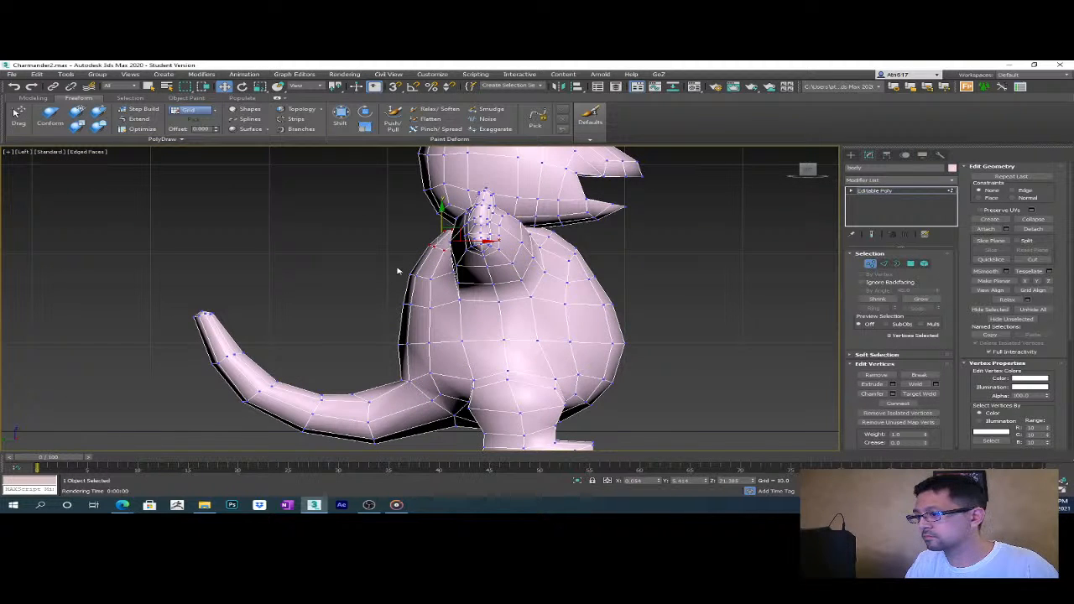
drag(438, 292, 437, 290)
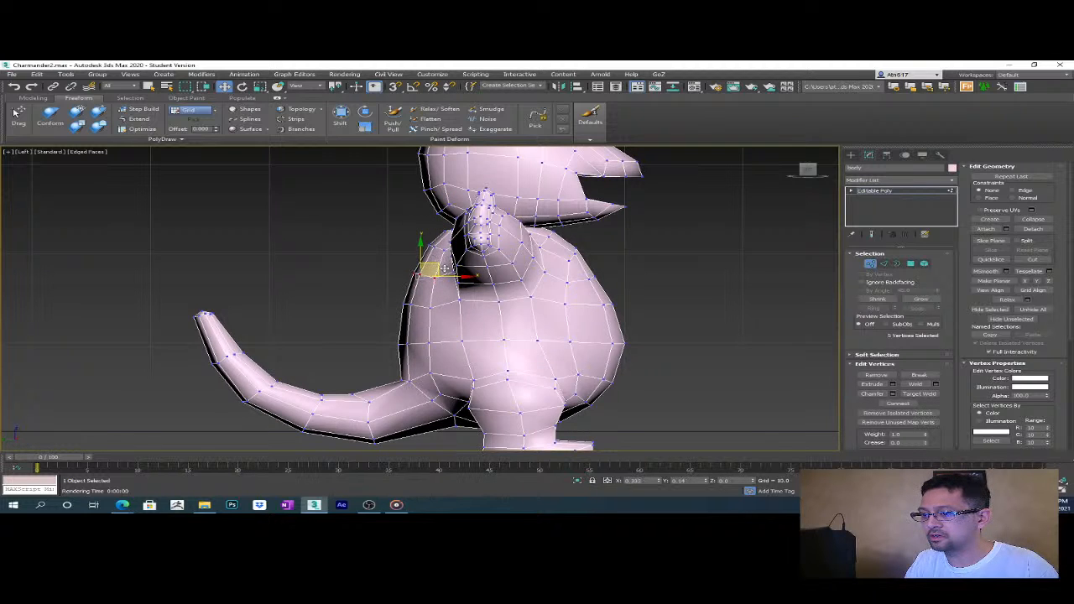
middle_drag(463, 308, 411, 287)
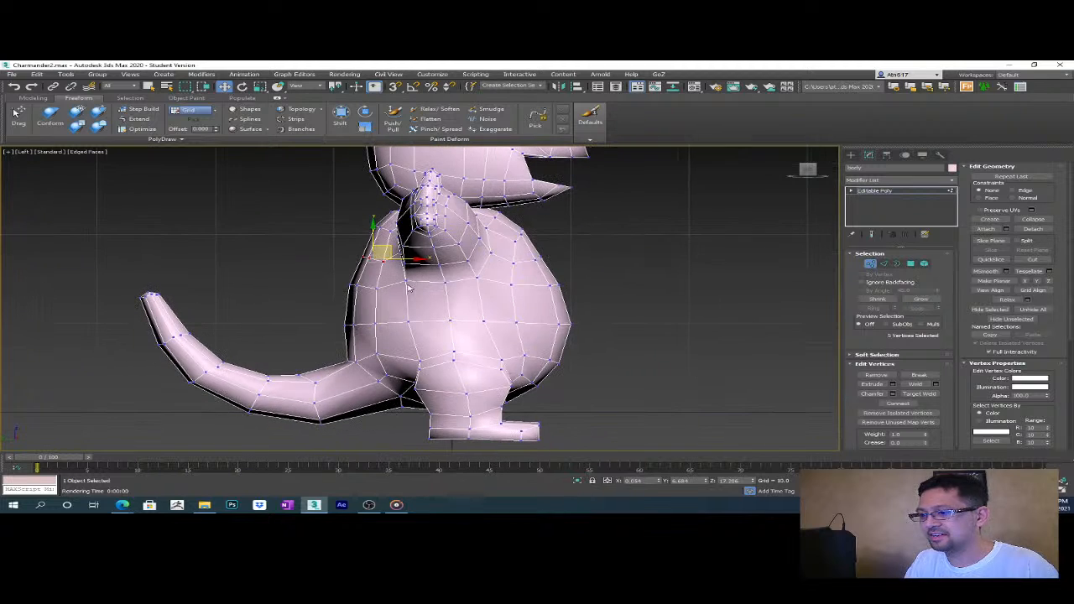
- Adjust the two rows of mid-back vertices and the vertex where the tail meets the back to even out the profile
drag(382, 297, 388, 307)
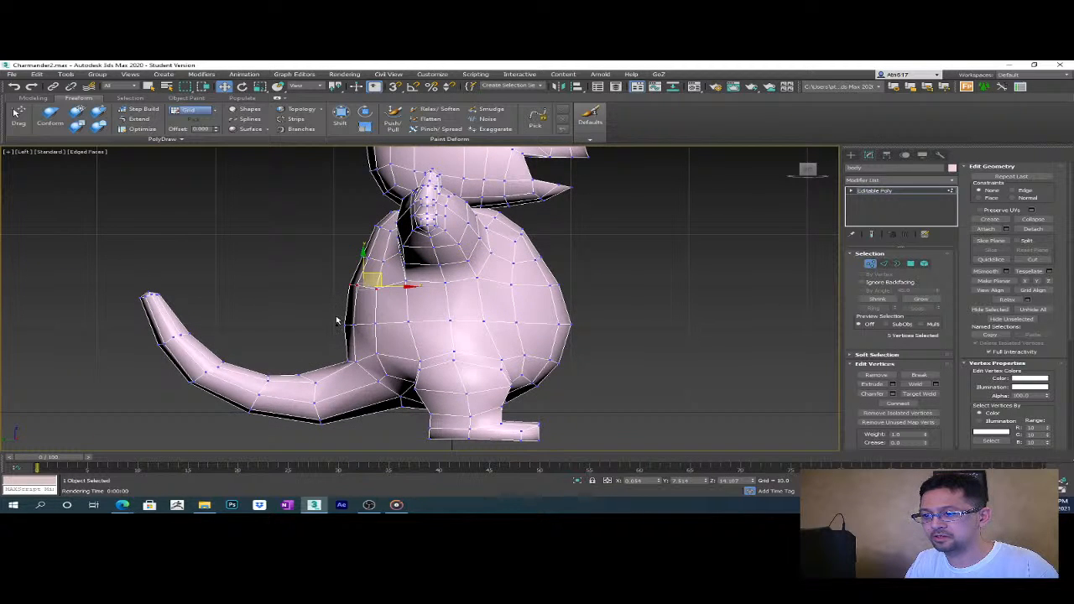
ctrl+drag(378, 329, 395, 316)
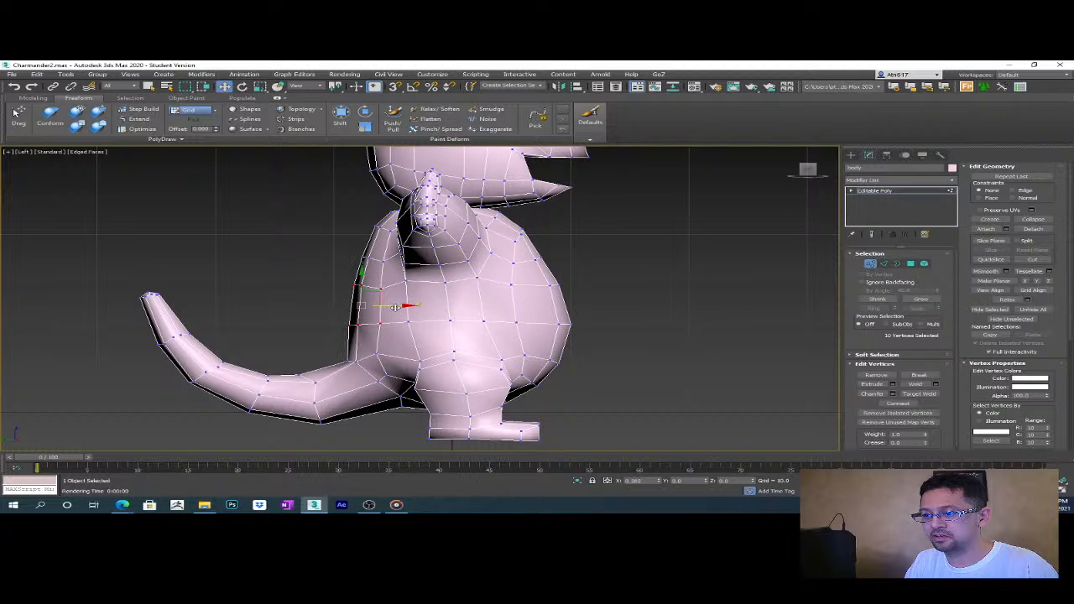
click(350, 362)
drag(366, 347, 362, 345)
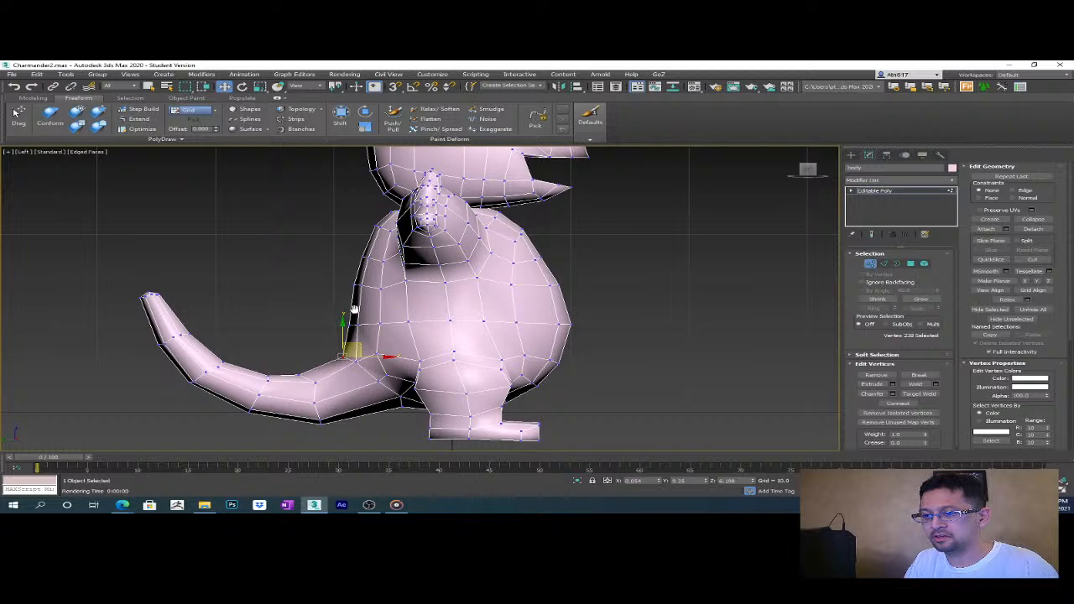
middle_drag(355, 310, 359, 328)
scroll(516, 336, down, 2)
middle_drag(547, 347, 554, 300)
scroll(520, 304, up, 4)
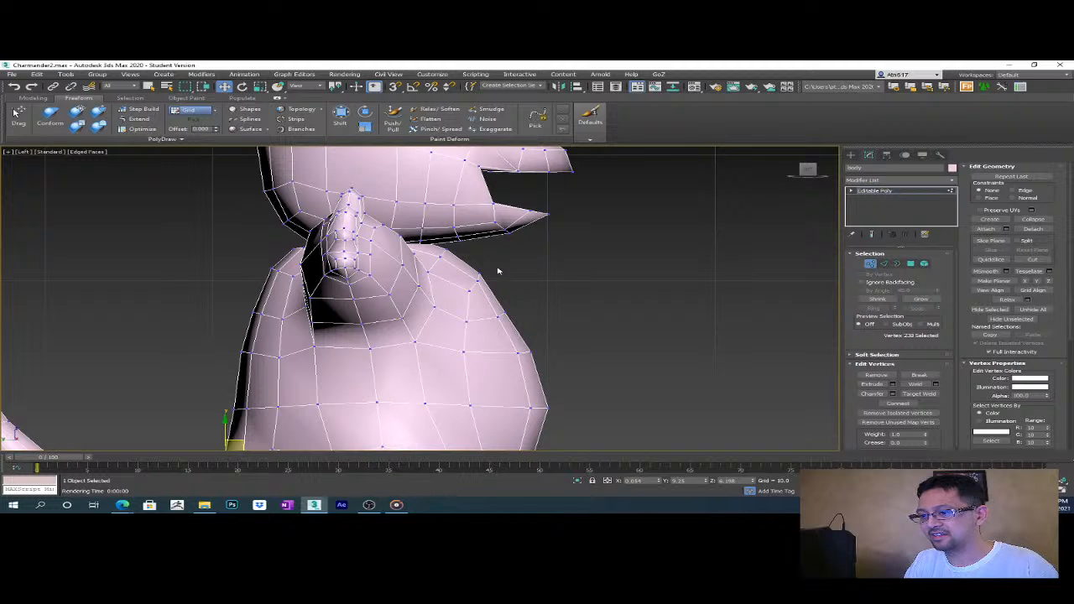
- Using the Edge constraint, slide the rows of upper chest vertices back in the Left view to smooth the chest's profile
drag(457, 308, 458, 309)
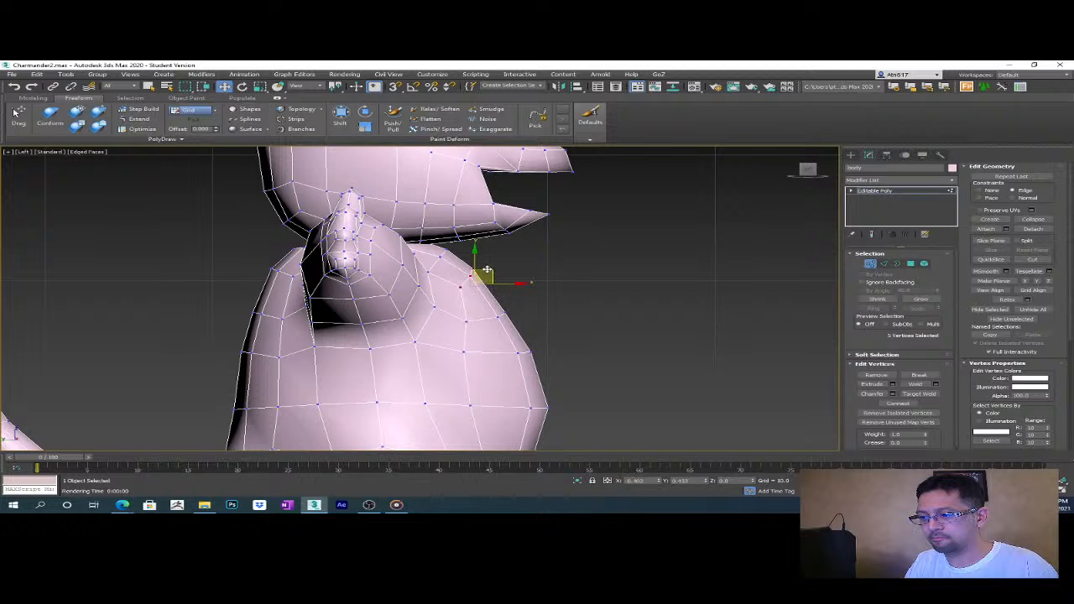
middle_drag(494, 275, 515, 240)
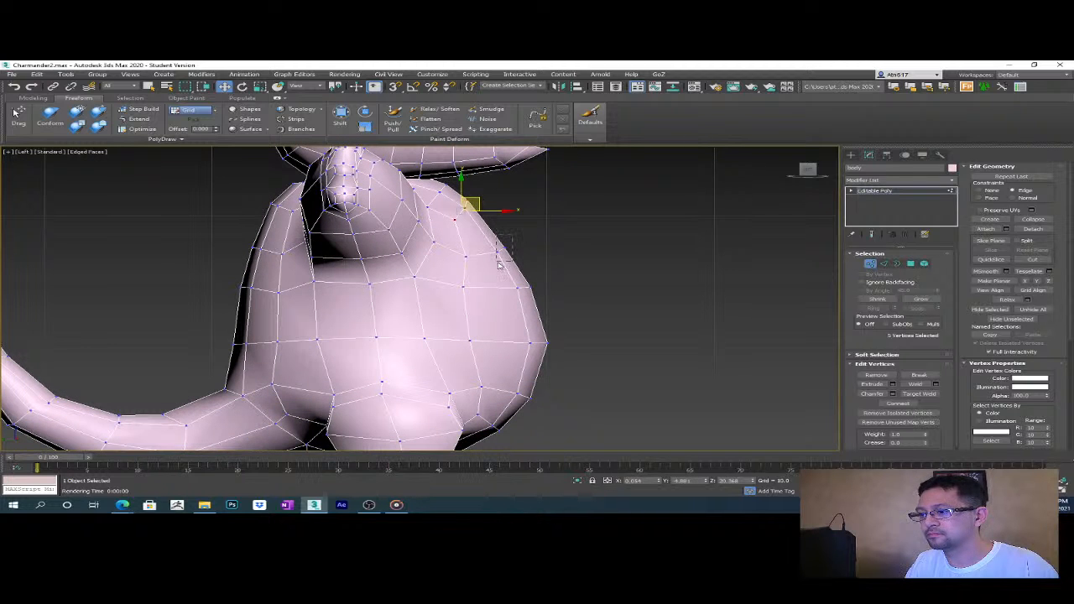
drag(499, 264, 498, 265)
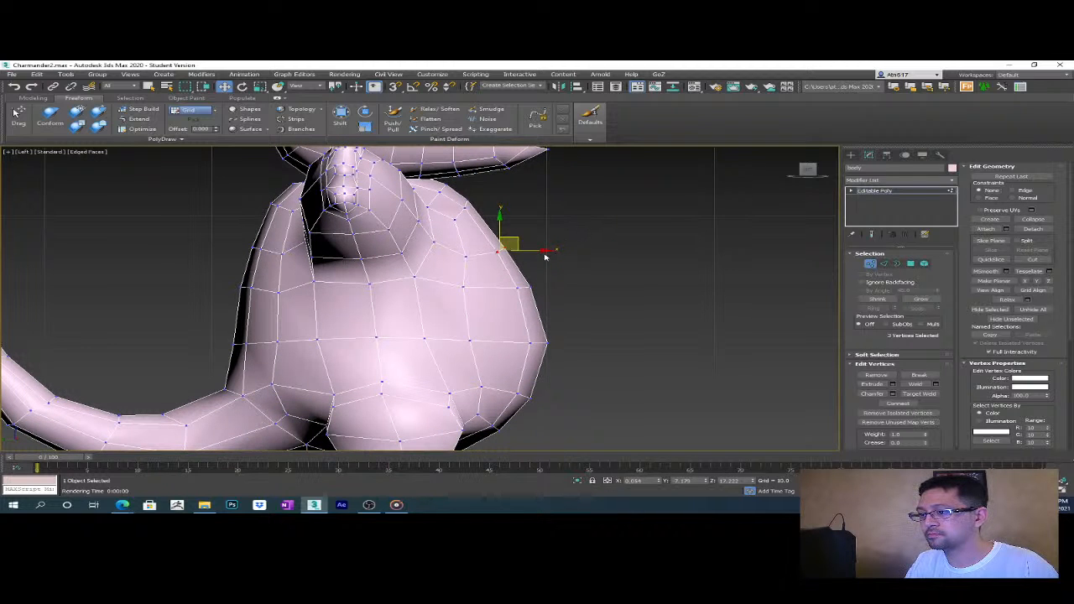
scroll(578, 334, up, 2)
scroll(481, 255, down, 2)
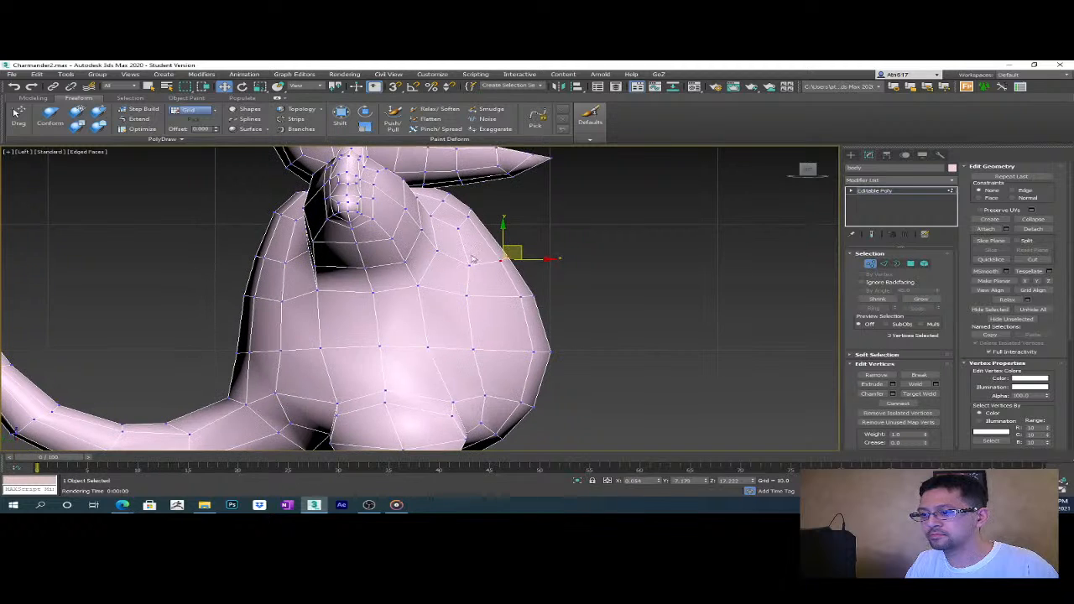
drag(499, 277, 494, 251)
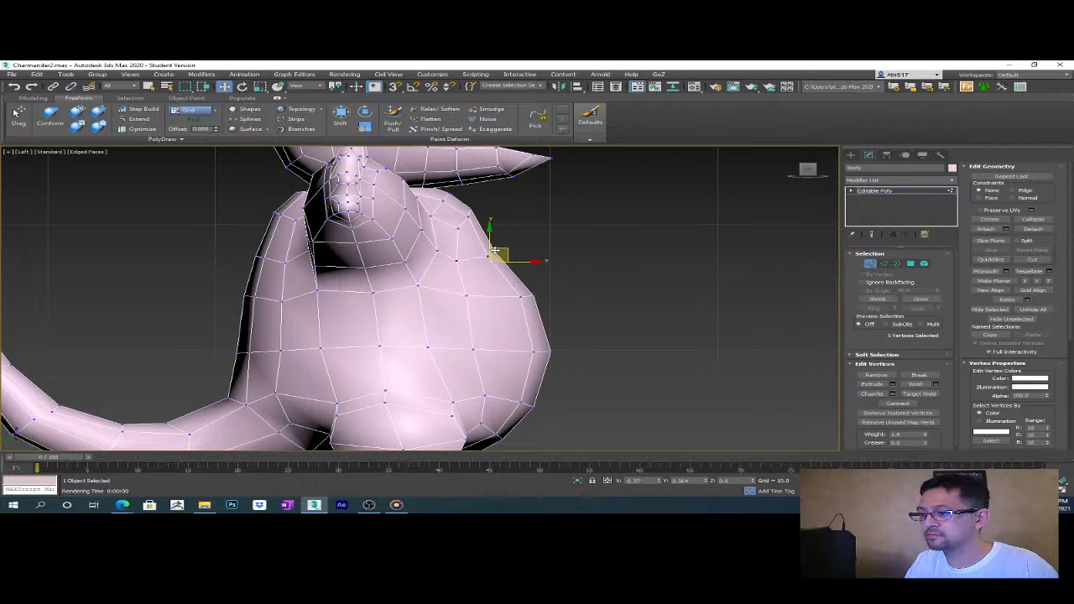
scroll(541, 277, down, 2)
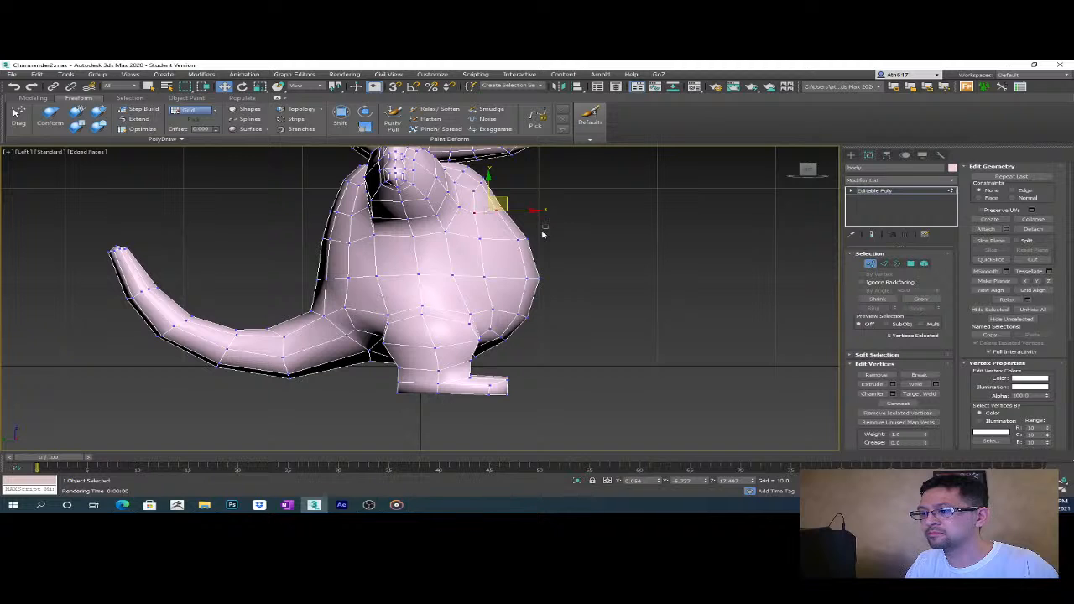
- Pull the frontmost belly vertices back and shift the neighbouring side and lower belly vertices backward to even out their spacing
drag(504, 252, 553, 278)
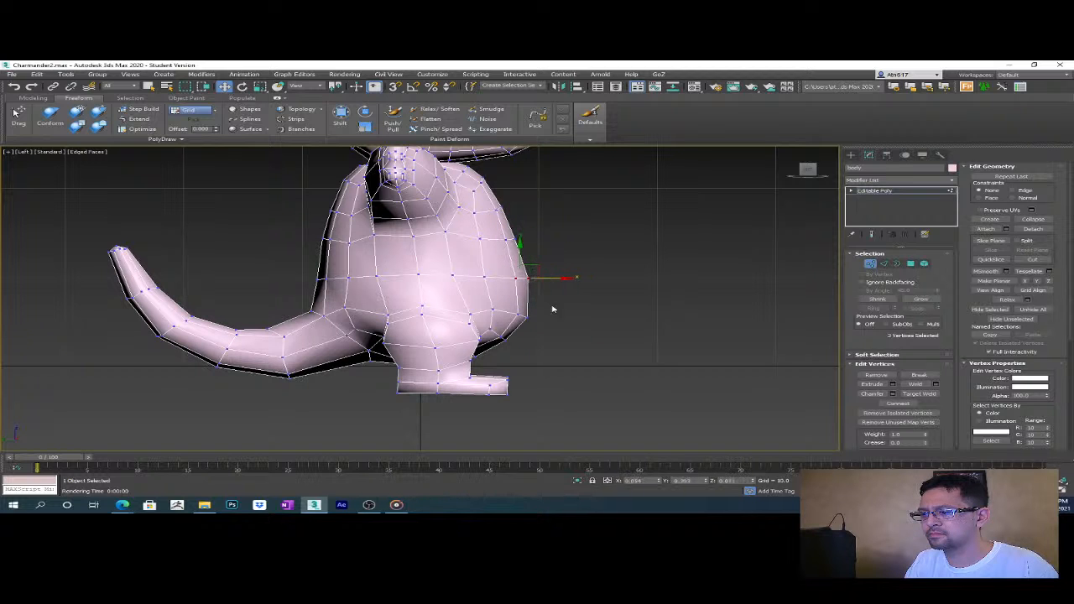
middle_drag(546, 315, 534, 339)
click(491, 309)
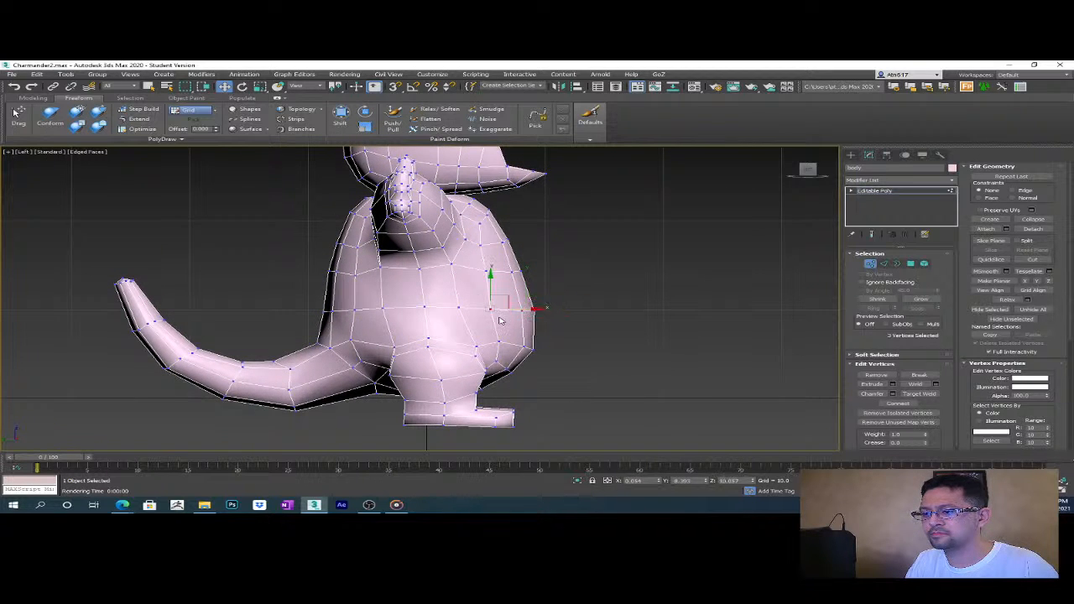
ctrl+click(481, 269)
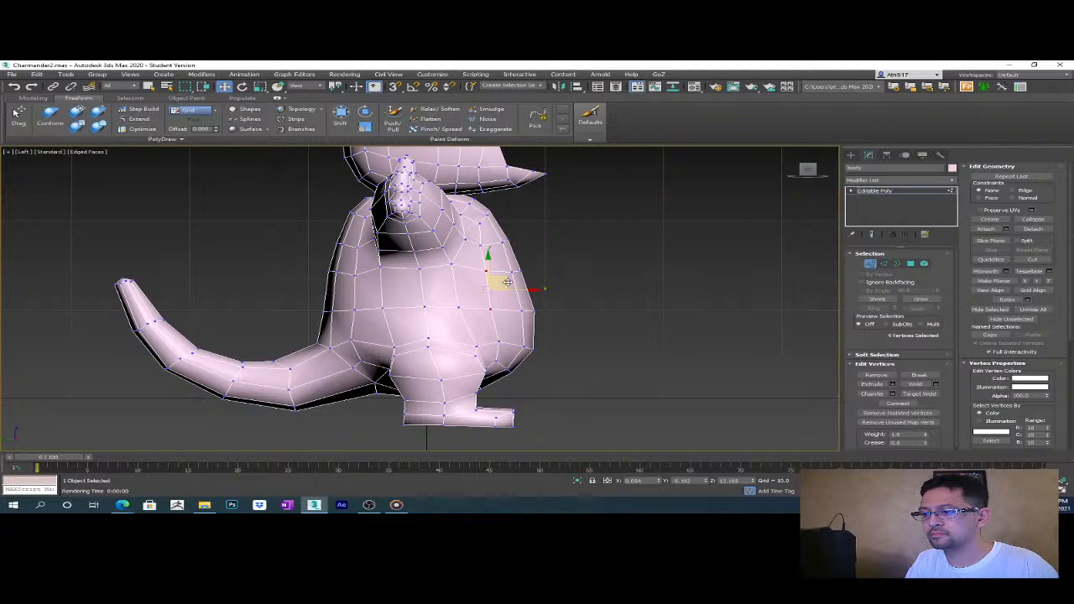
drag(501, 281, 501, 282)
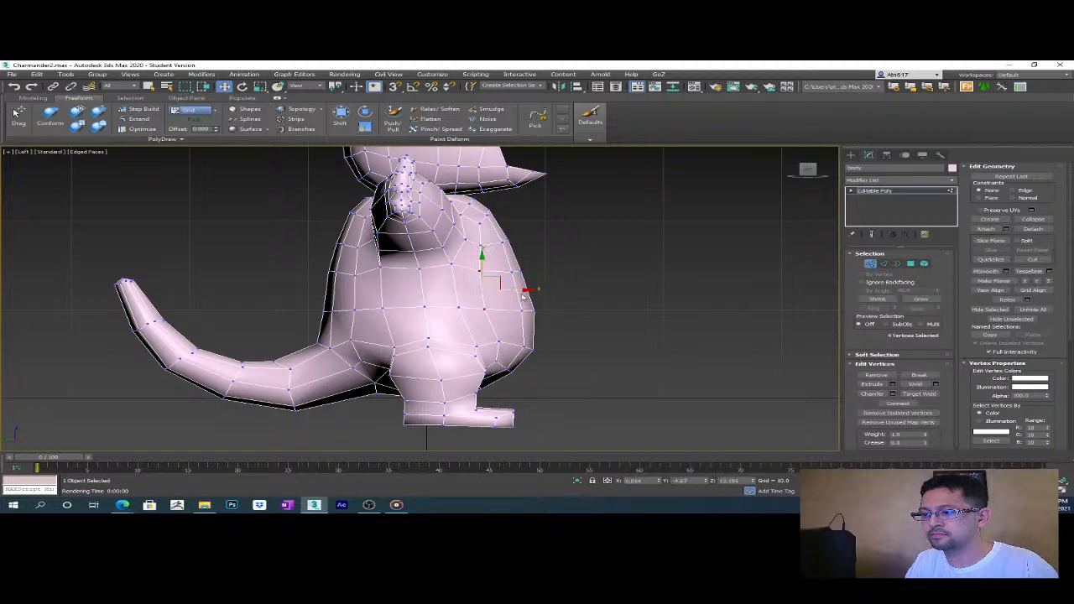
click(510, 339)
drag(515, 333, 509, 333)
middle_drag(554, 289, 558, 283)
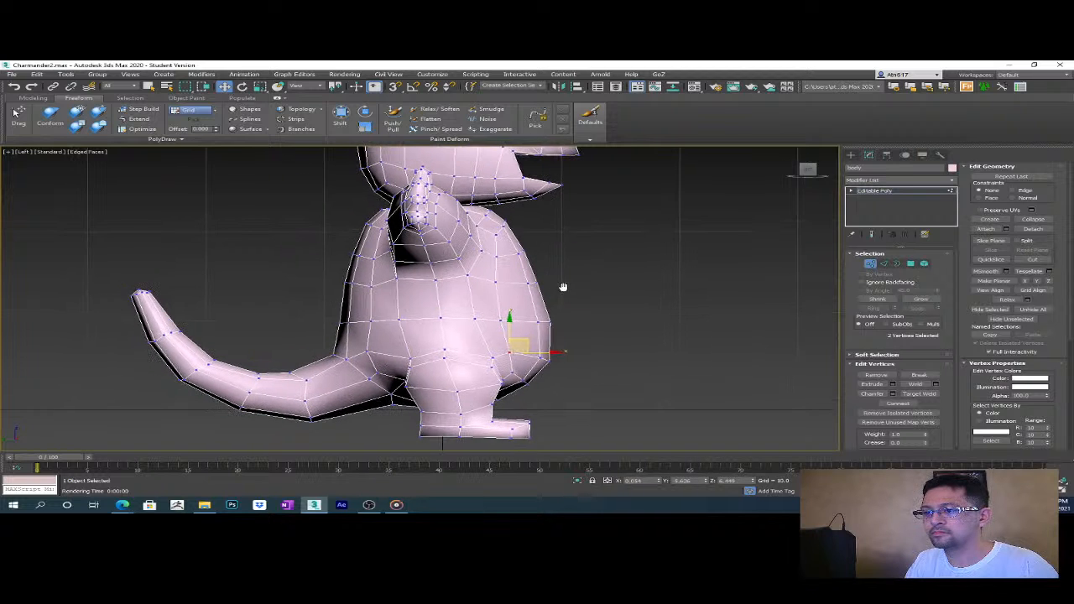
- Select the mid-back and flank vertices below the arms on both sides of the body and shift them forward in the Left view
drag(365, 327, 385, 334)
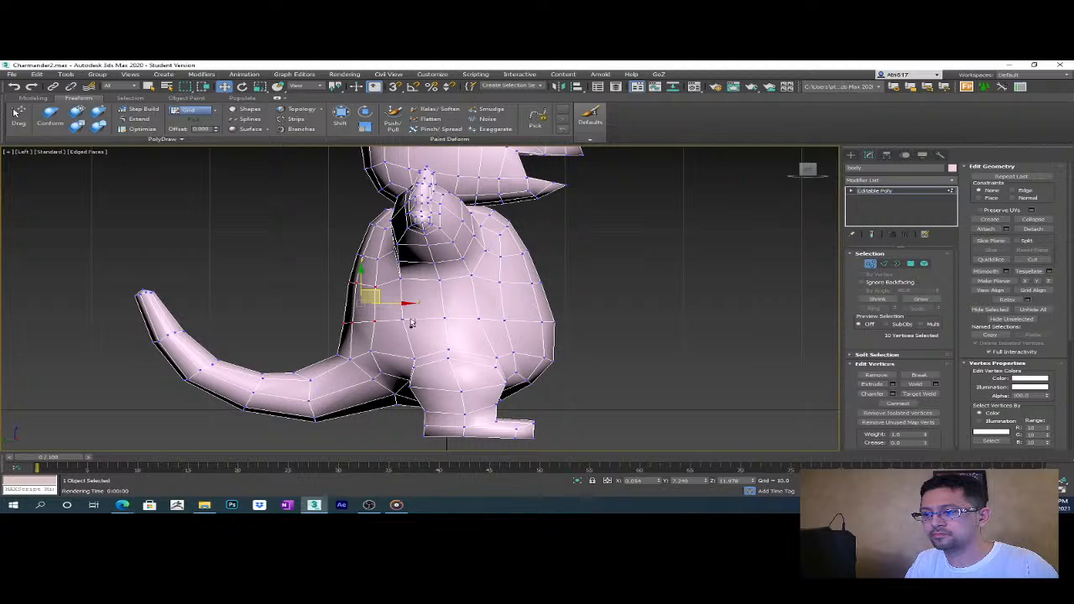
ctrl+drag(392, 299, 419, 301)
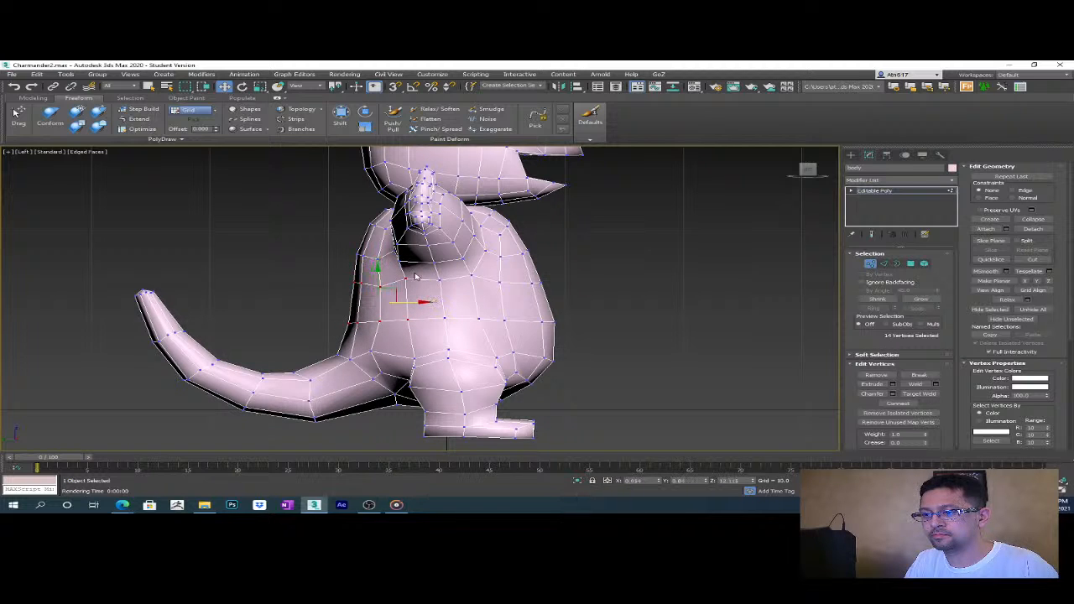
alt+middle_drag(399, 262, 450, 211)
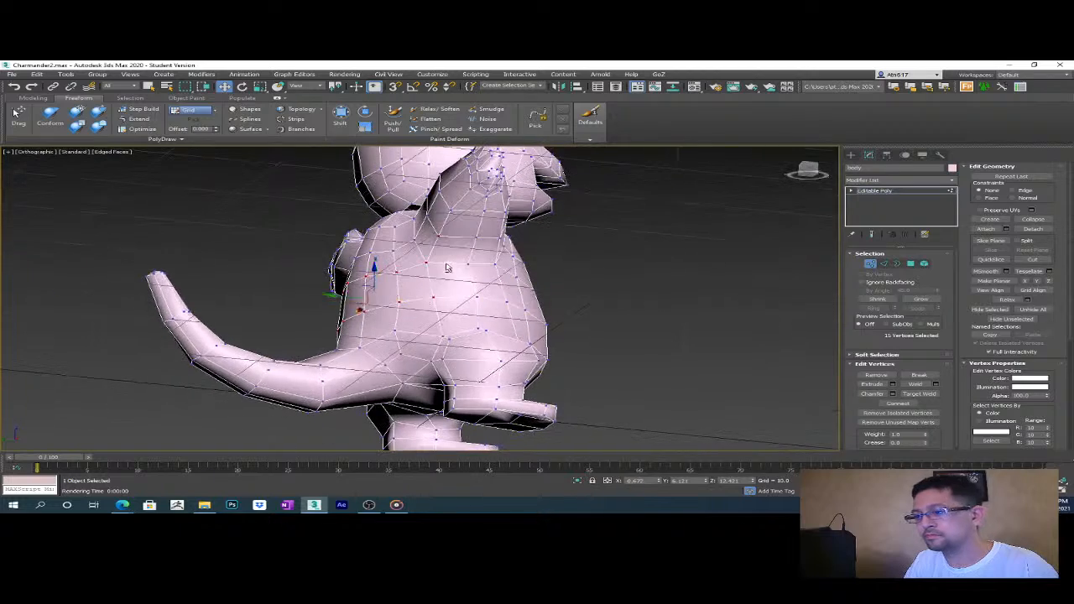
ctrl+click(450, 210)
mouse_move(449, 280)
alt+middle_down()
mouse_move(469, 277)
mouse_move(457, 285)
alt+middle_up()
alt+click(460, 283)
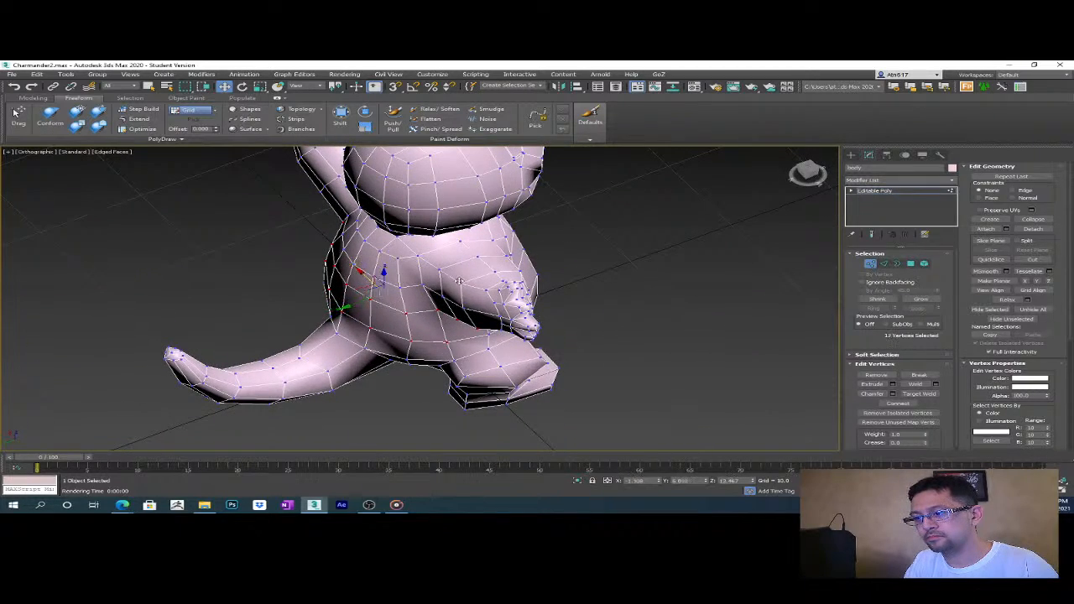
ctrl+click(429, 267)
alt+middle_drag(422, 267, 438, 286)
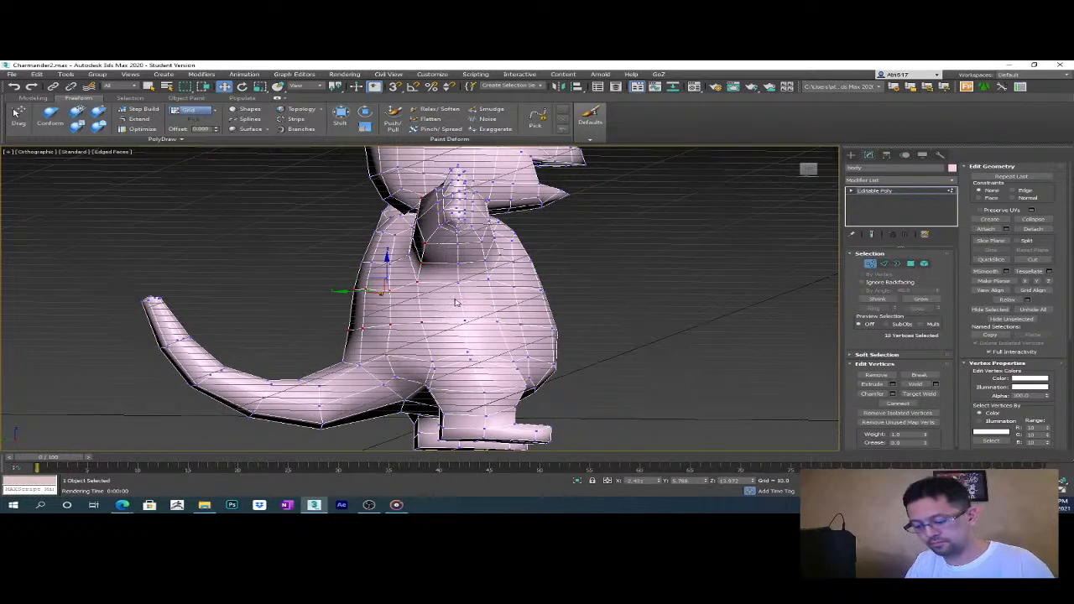
key(l)
scroll(456, 302, down, 3)
scroll(456, 302, up, 3)
scroll(455, 302, down, 5)
scroll(429, 351, up, 8)
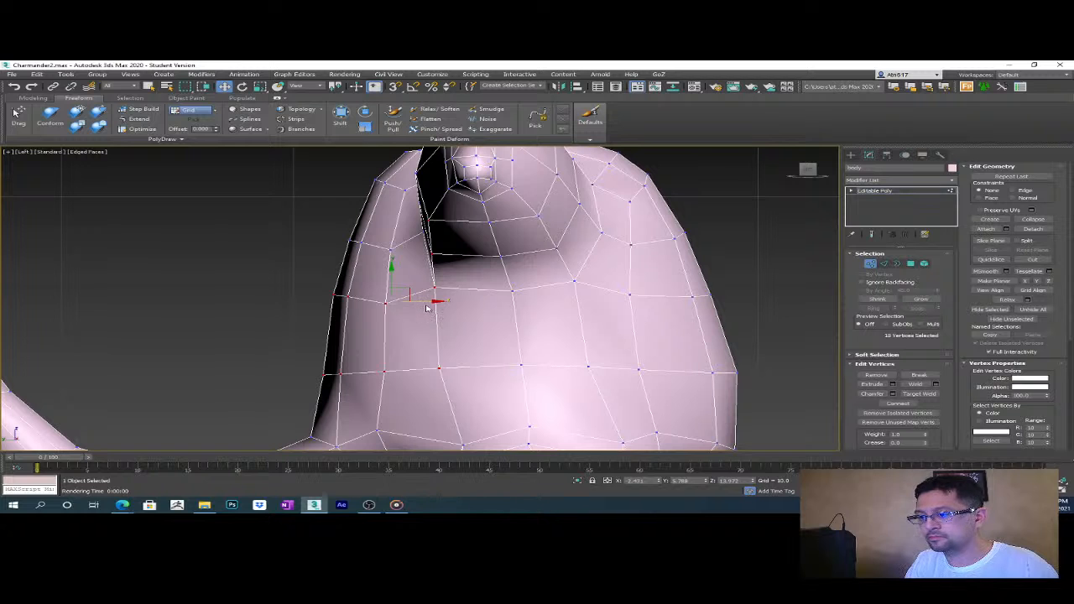
drag(428, 301, 460, 304)
middle_drag(460, 304, 460, 252)
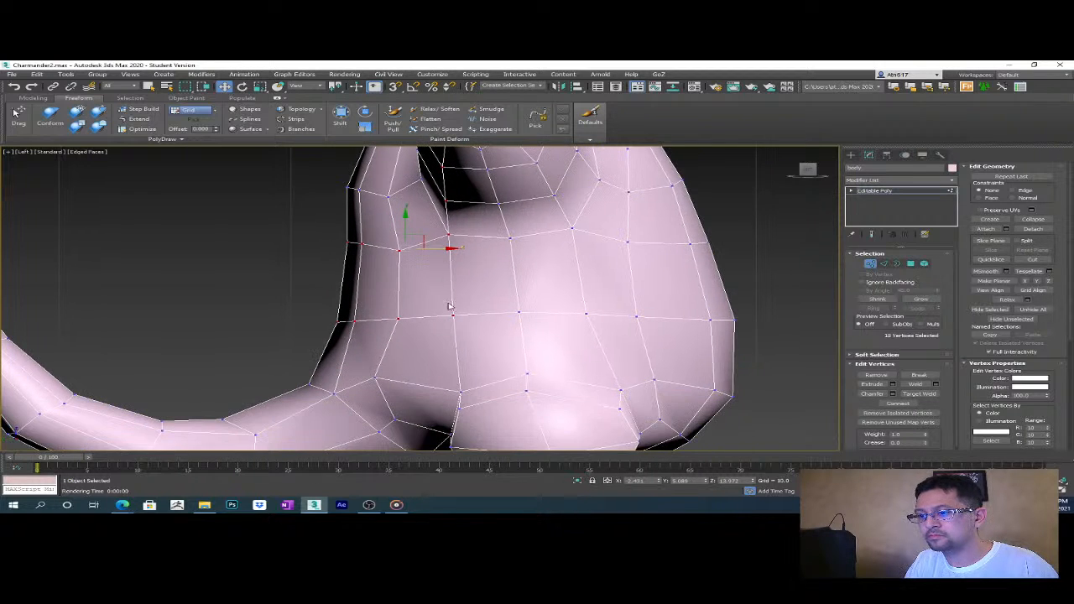
- Move the row of five upper-back vertices behind the arm slightly forward
scroll(370, 345, down, 6)
scroll(352, 306, up, 4)
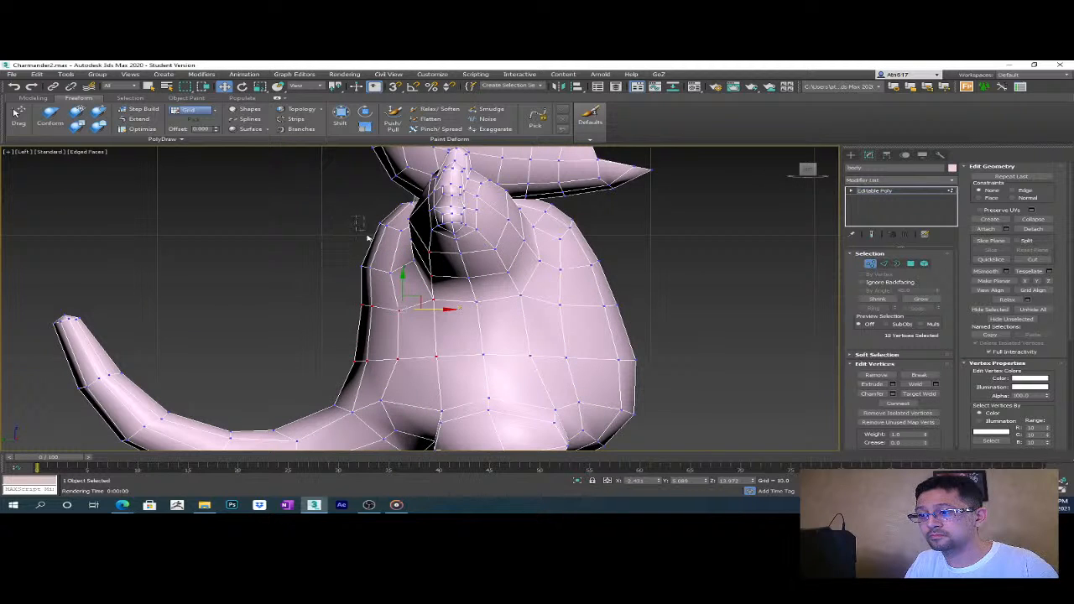
drag(412, 250, 422, 286)
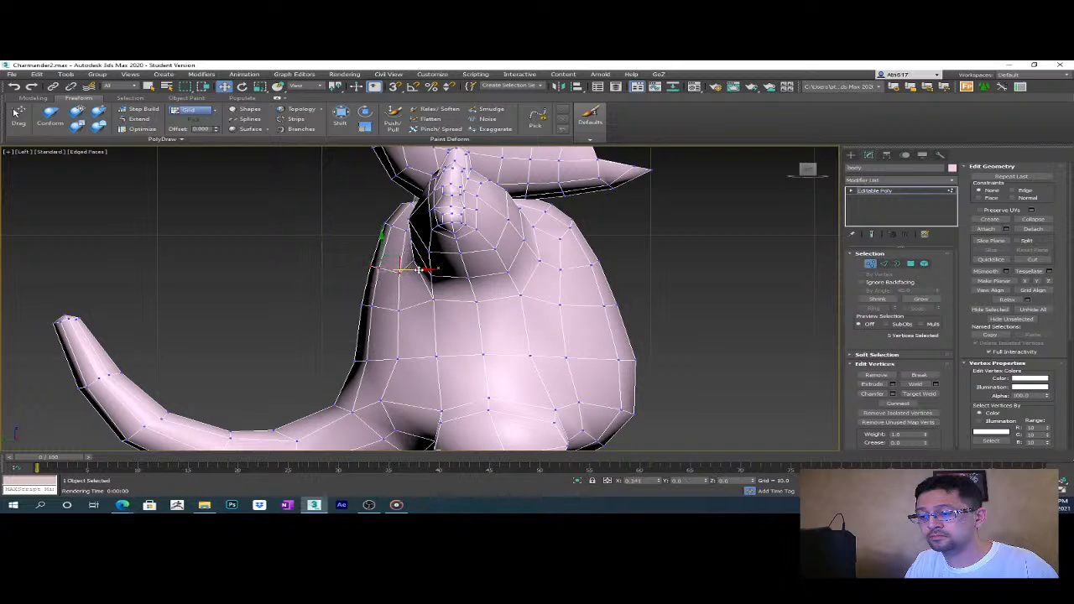
mouse_move(419, 322)
middle_down()
mouse_move(348, 319)
mouse_move(391, 308)
mouse_move(448, 316)
mouse_move(391, 309)
mouse_move(407, 310)
middle_up()
- Select the vertices at the top of the back just below the neck and move them forward
key(l)
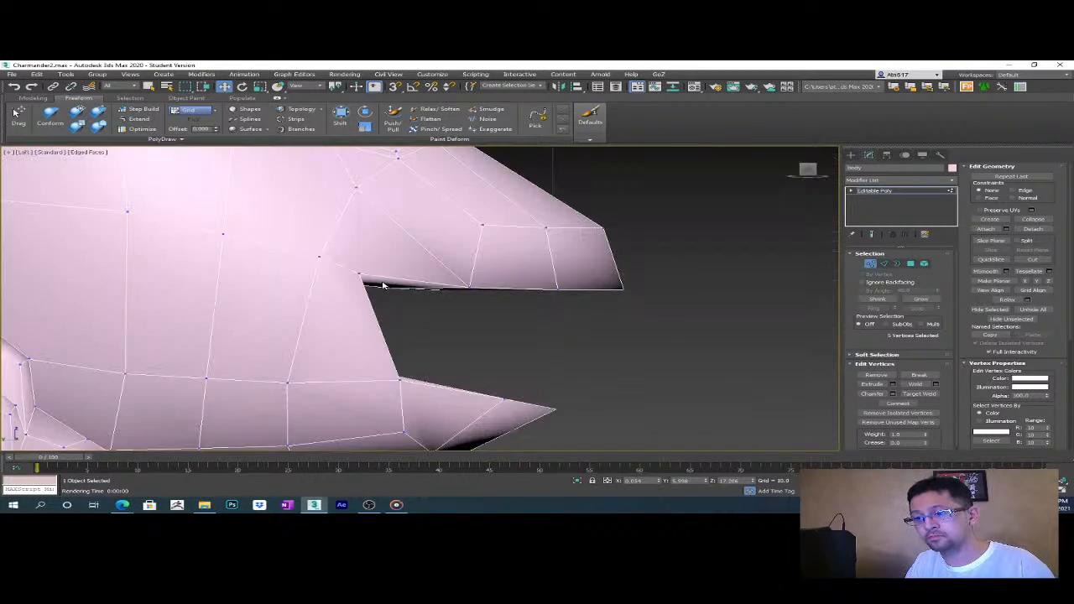
scroll(373, 304, down, 8)
middle_drag(318, 348, 434, 345)
scroll(434, 340, up, 8)
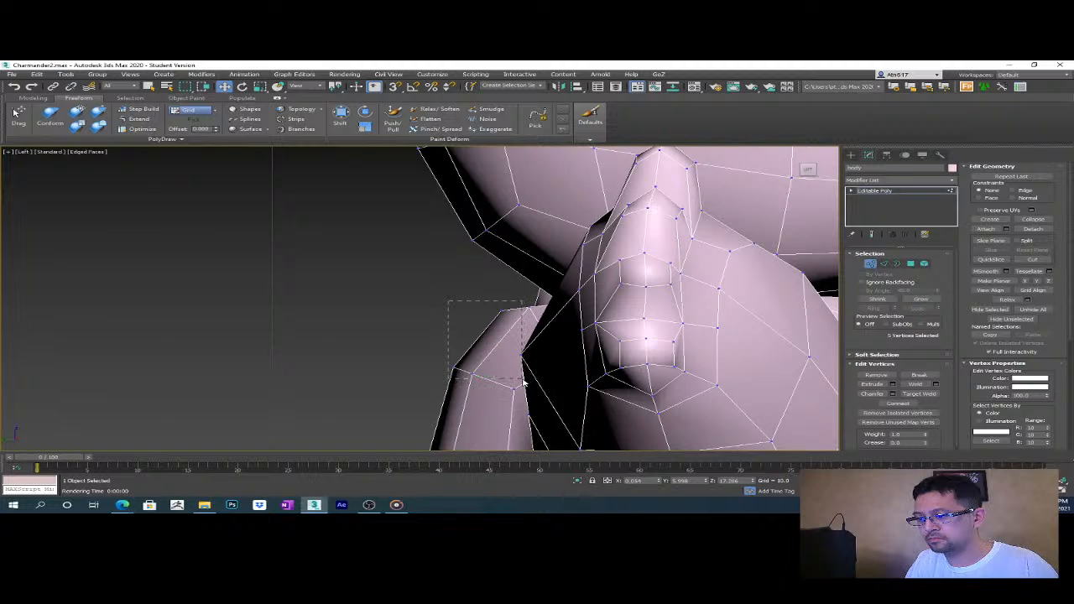
drag(537, 314, 509, 357)
mouse_move(509, 356)
middle_down()
mouse_move(513, 377)
mouse_move(489, 349)
middle_up()
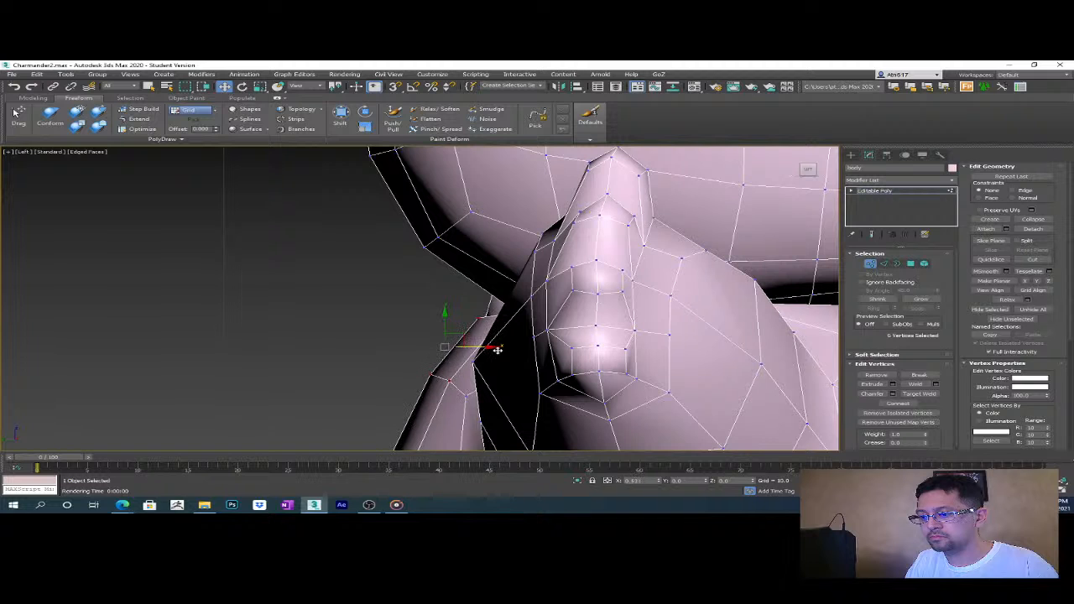
- Select the 15 vertices of the three back rows above the tail, scale them narrower front to back, and move them forward
scroll(492, 359, down, 2)
middle_drag(492, 359, 474, 277)
scroll(474, 277, down, 2)
middle_drag(406, 282, 404, 270)
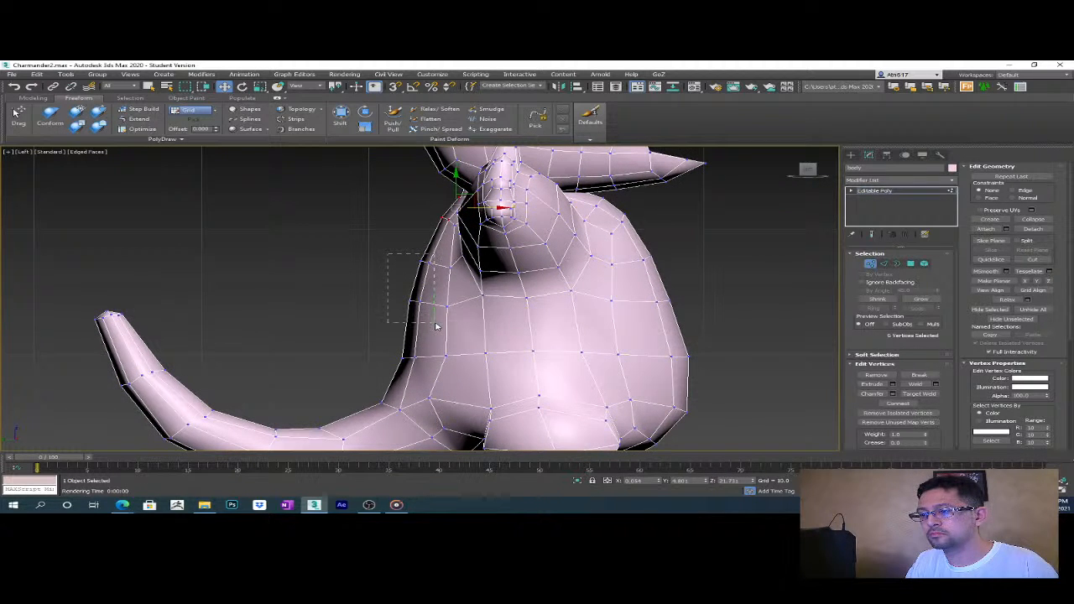
drag(449, 347, 453, 367)
drag(483, 310, 468, 310)
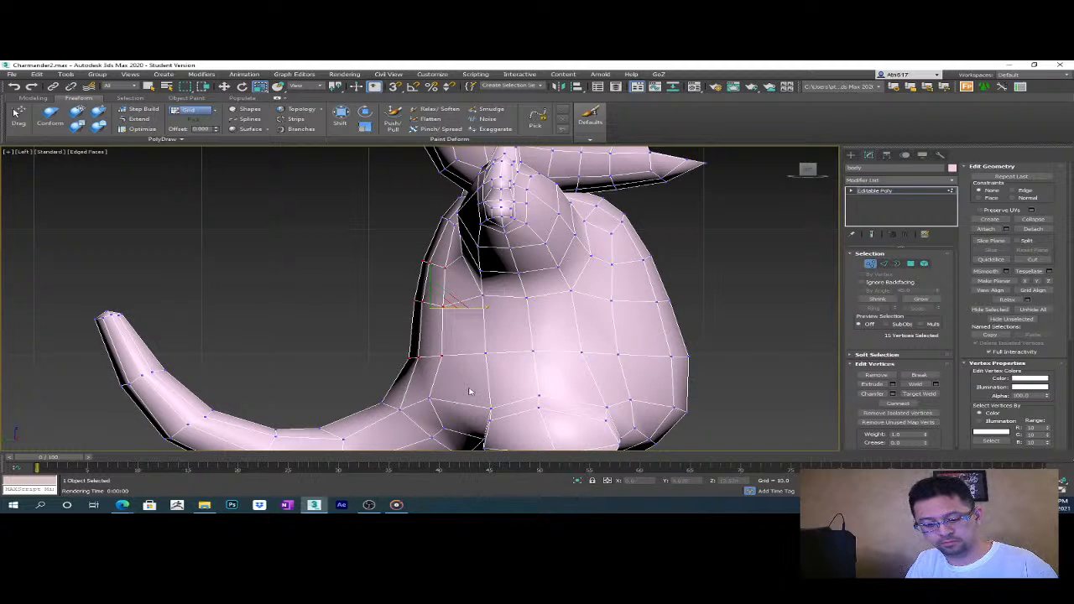
key(w)
drag(470, 310, 476, 312)
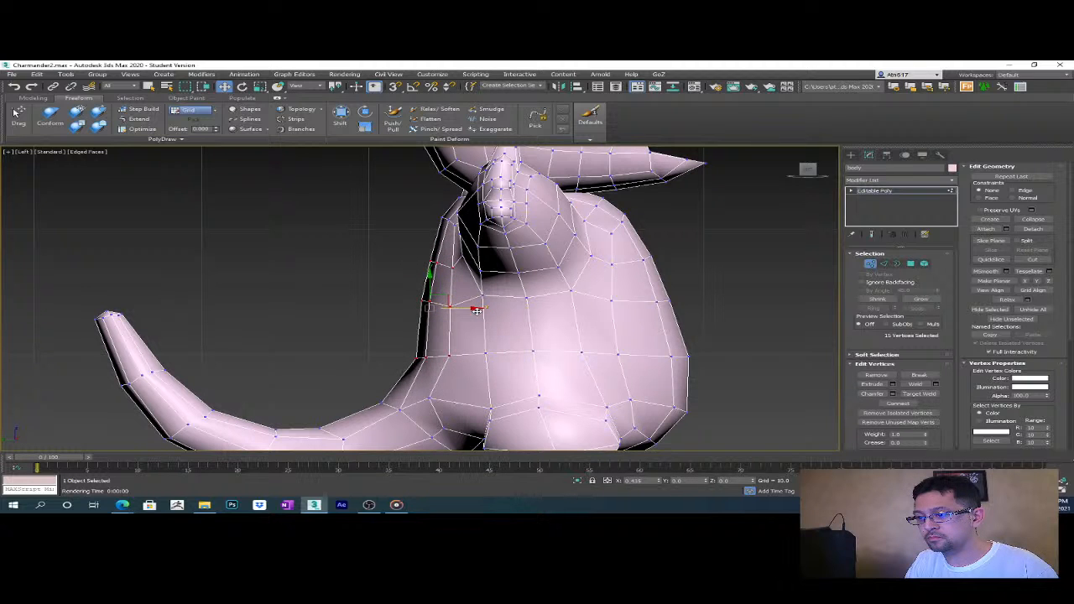
- Adjust the pair of vertices beside the base of the tail
middle_drag(485, 386, 505, 332)
click(446, 338)
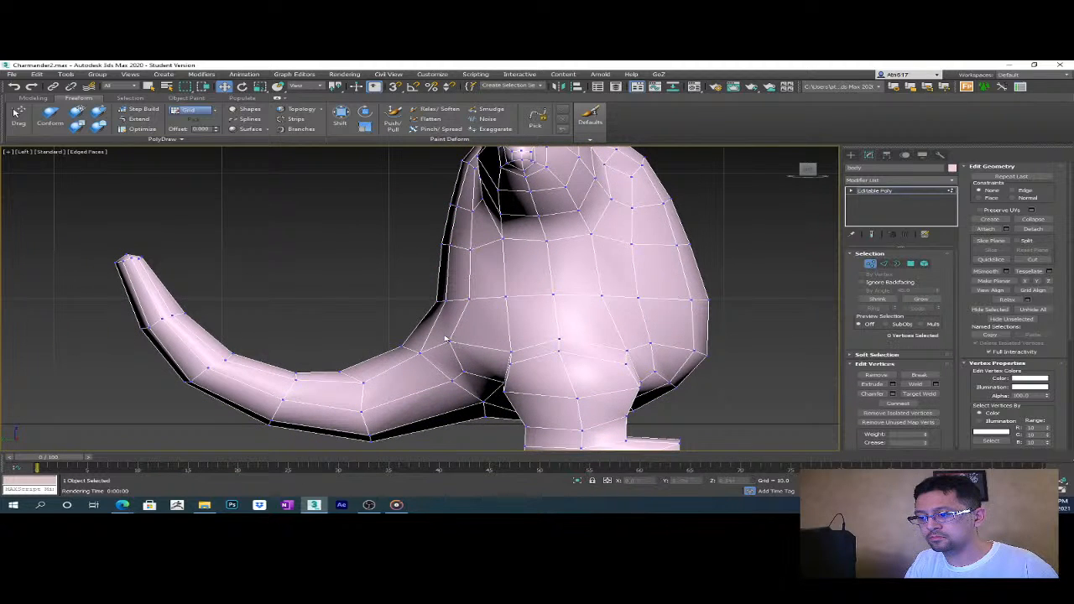
drag(468, 362, 469, 363)
- In the Front view, select the two vertex rows around the belly below the arms and scale them narrower horizontally
alt+middle_drag(468, 362, 522, 285)
key(f)
scroll(537, 370, down, 5)
scroll(494, 289, up, 3)
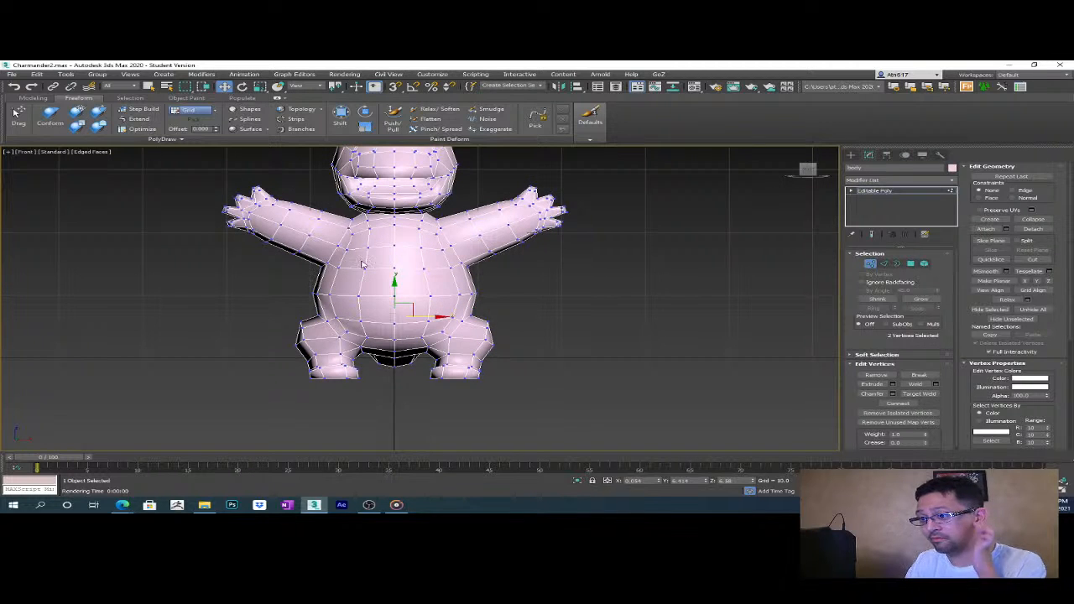
scroll(332, 280, up, 2)
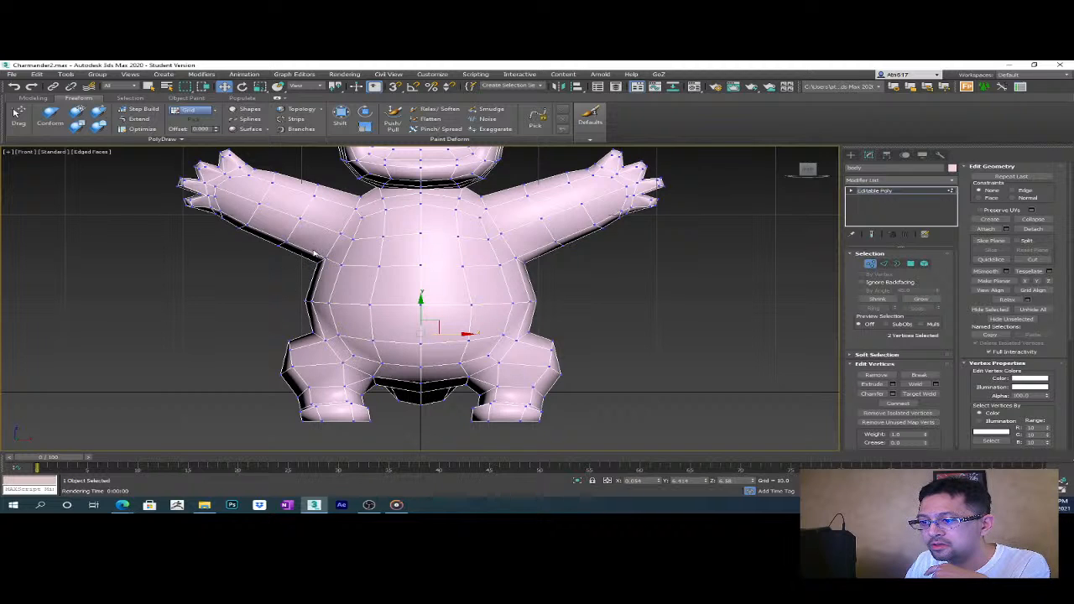
drag(385, 277, 539, 289)
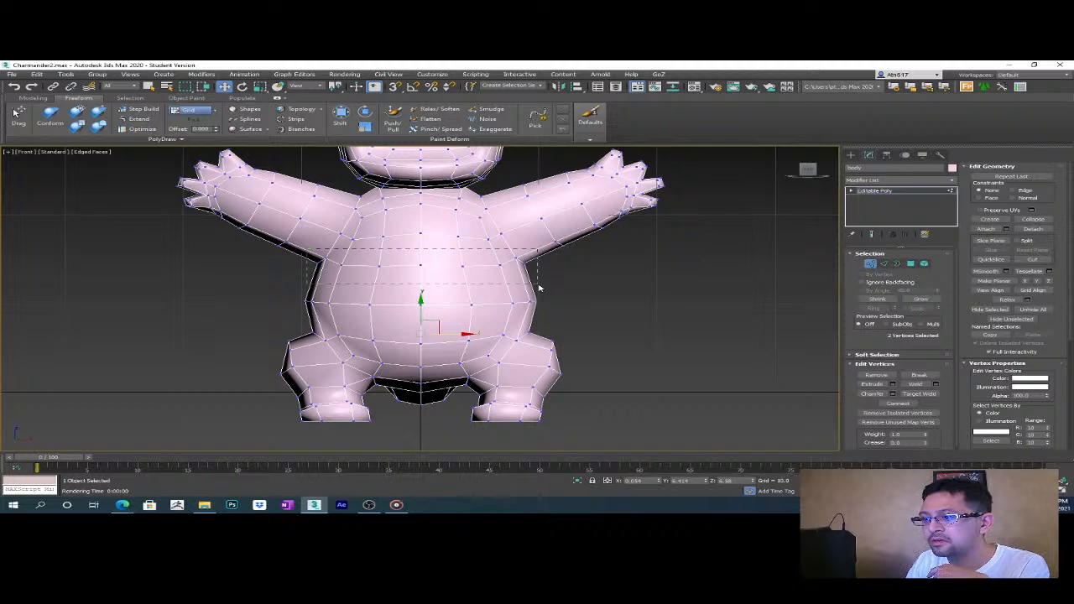
drag(543, 314, 543, 314)
drag(301, 286, 407, 325)
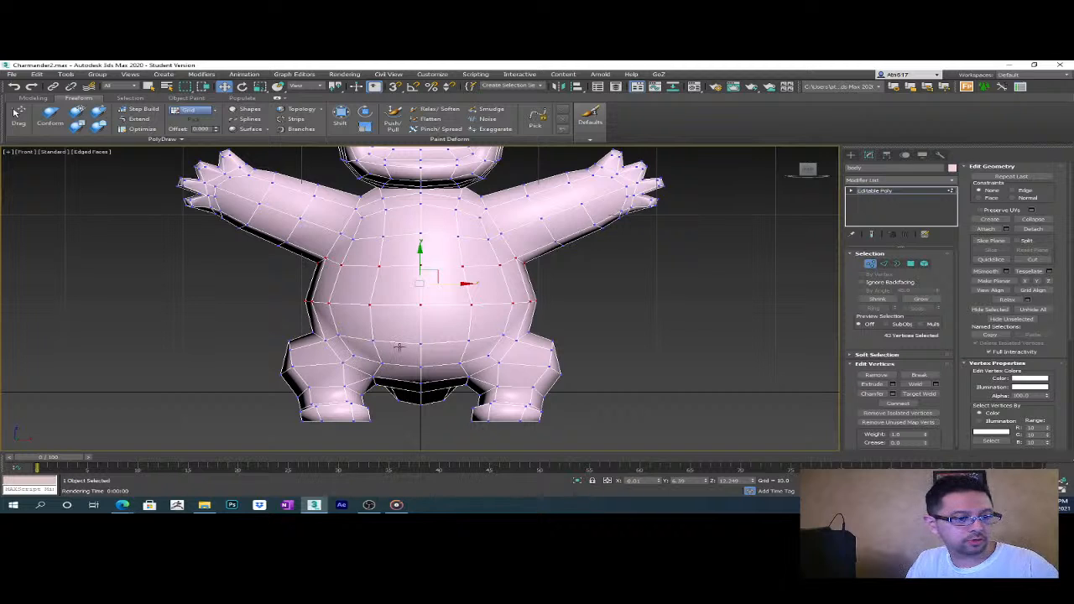
key(r)
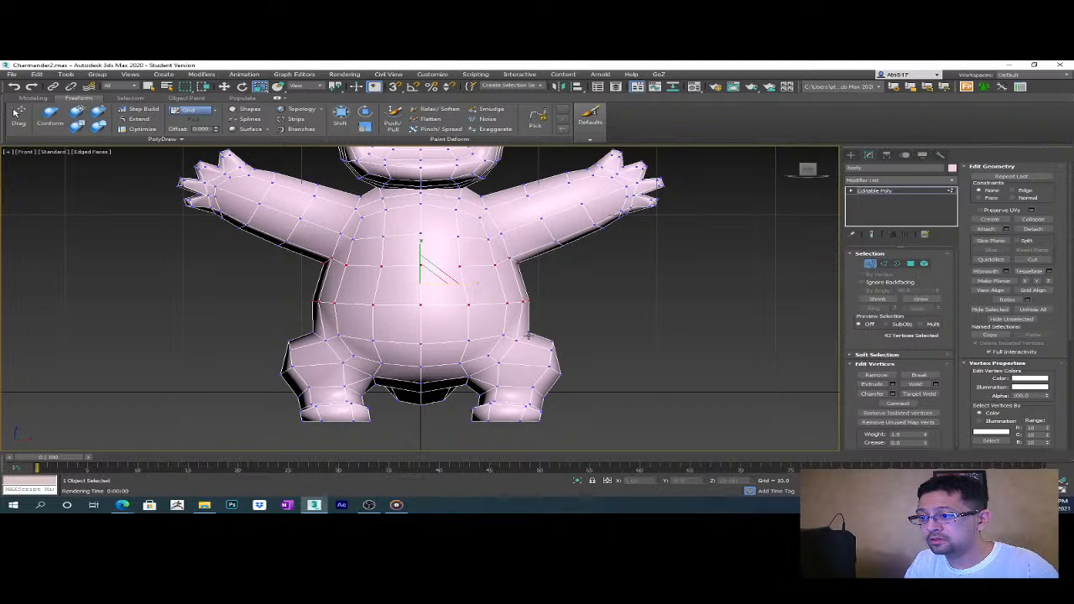
- In the Front view, extend the belly vertex selection to include the lower belly, both legs and the feet
middle_drag(566, 361, 568, 319)
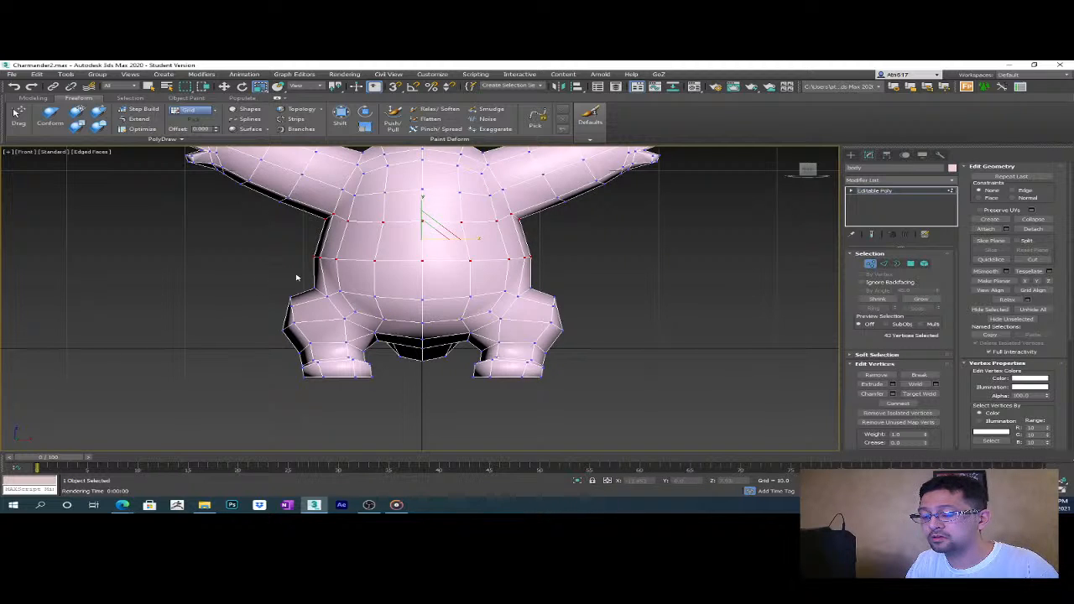
drag(309, 280, 568, 361)
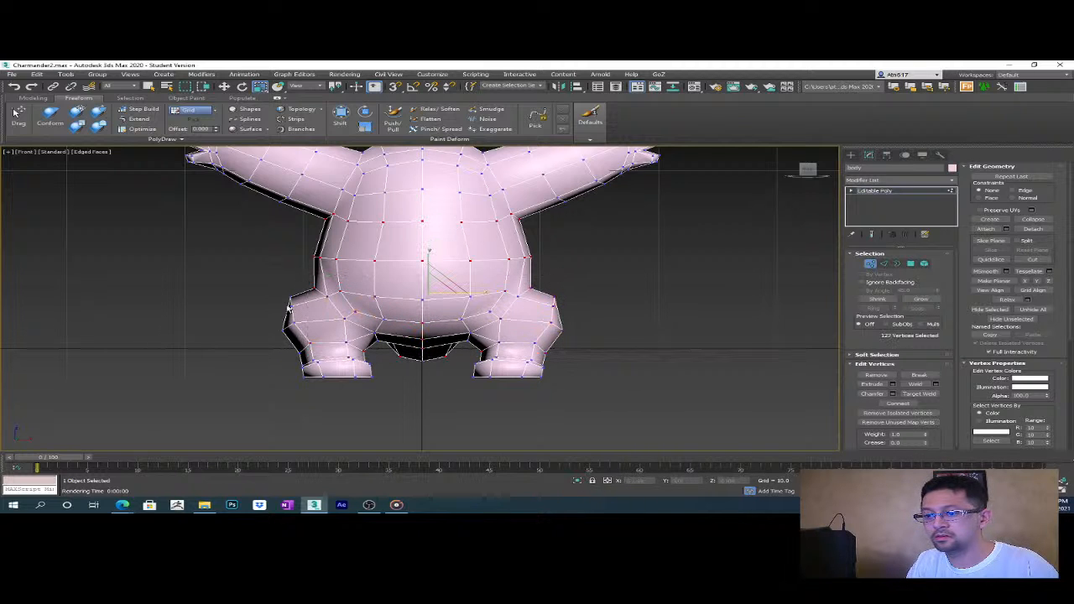
drag(344, 333, 411, 390)
ctrl+drag(244, 278, 463, 373)
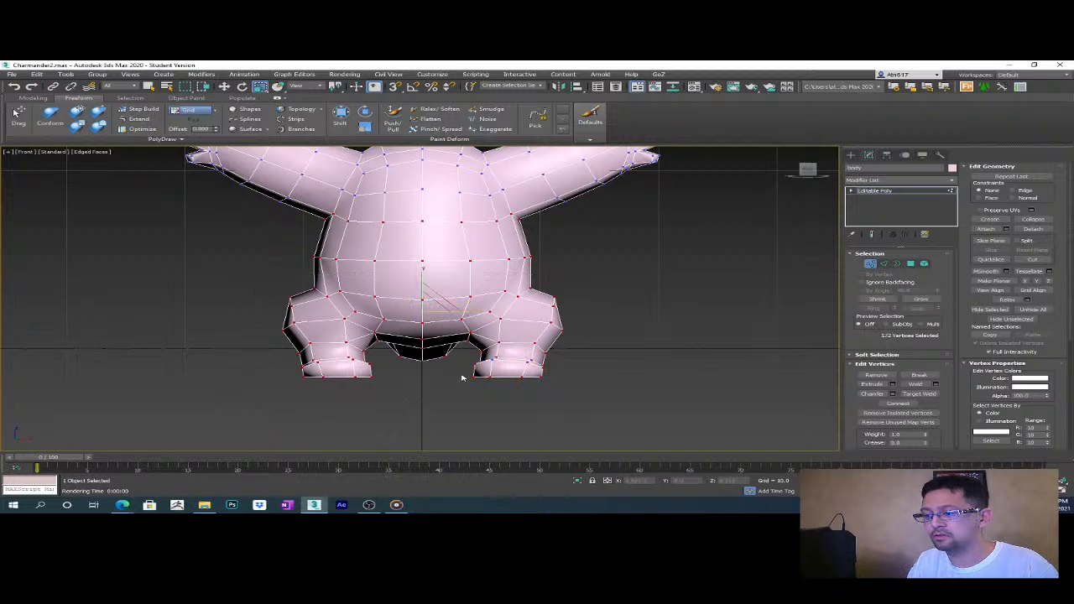
- In the Left view, remove the tail vertices, including those at its base, from the lower-body selection
key(l)
scroll(451, 319, down, 8)
middle_drag(467, 319, 545, 316)
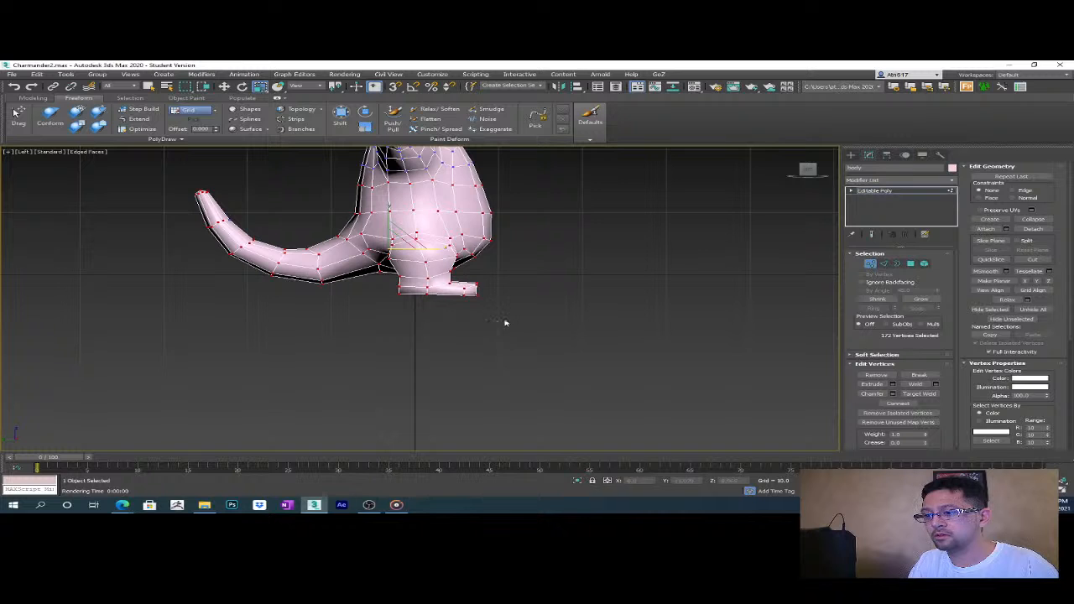
scroll(502, 320, up, 2)
middle_drag(471, 308, 527, 359)
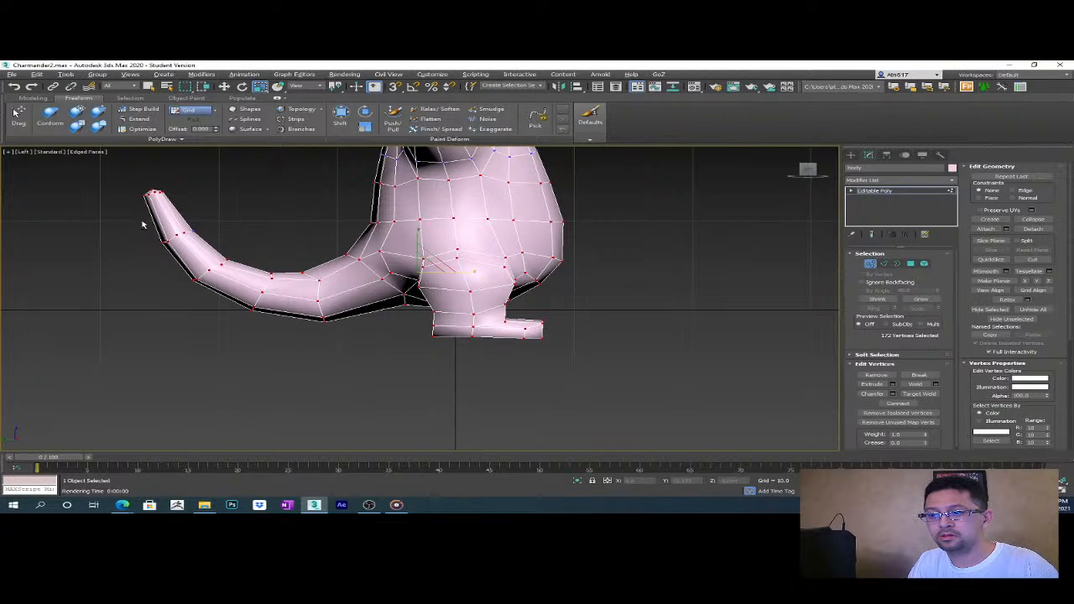
drag(108, 167, 338, 362)
middle_drag(336, 281, 319, 346)
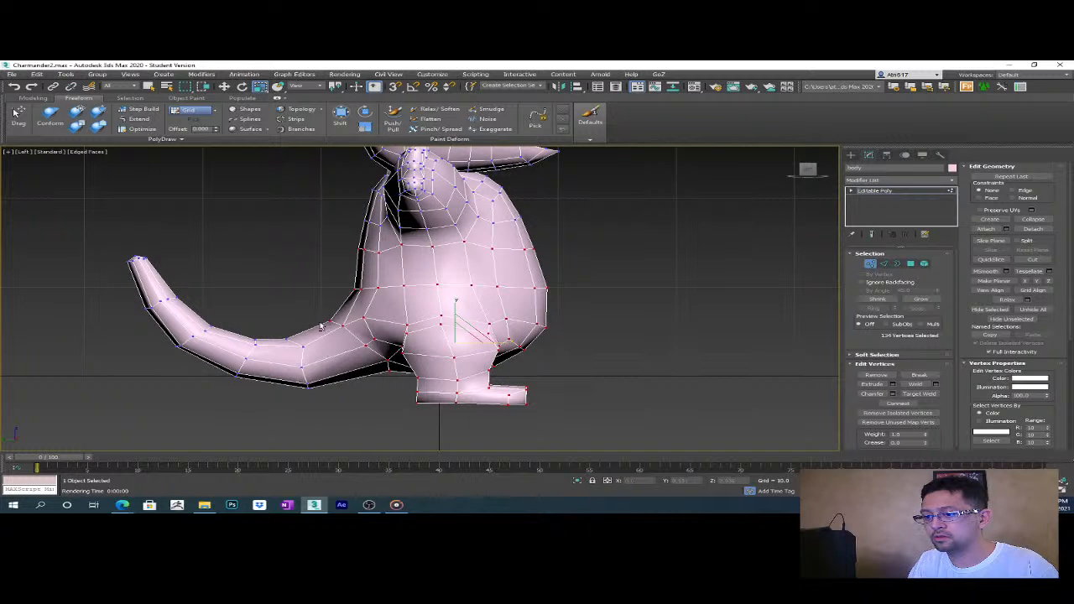
alt+drag(345, 339, 373, 382)
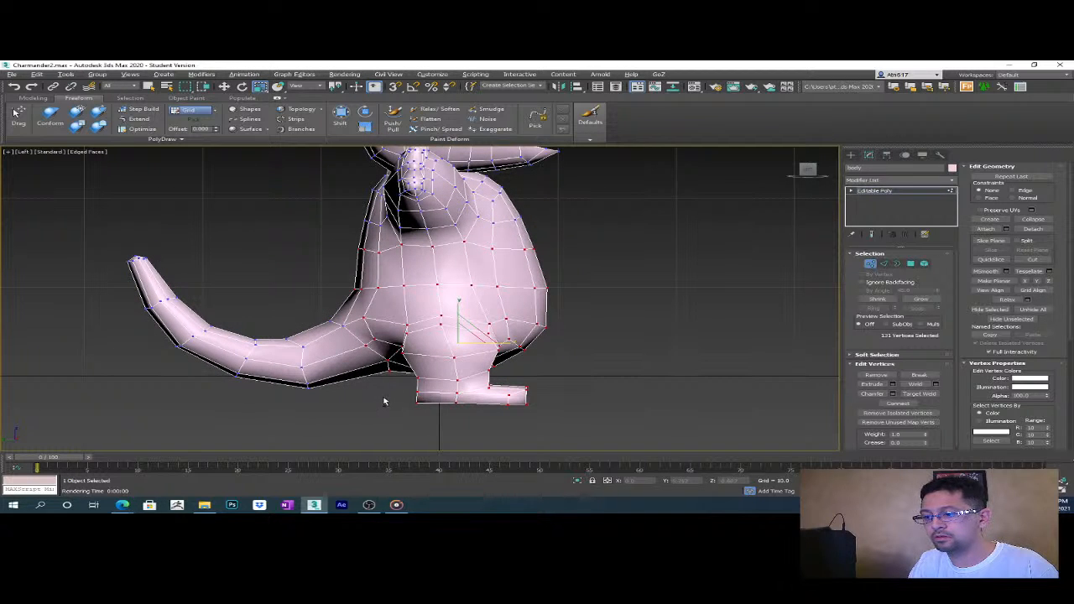
alt+click(382, 361)
- Undo the trial scaling of the selected belly, leg and foot vertices
alt+middle_drag(361, 349, 283, 369)
key(ctrl+z)
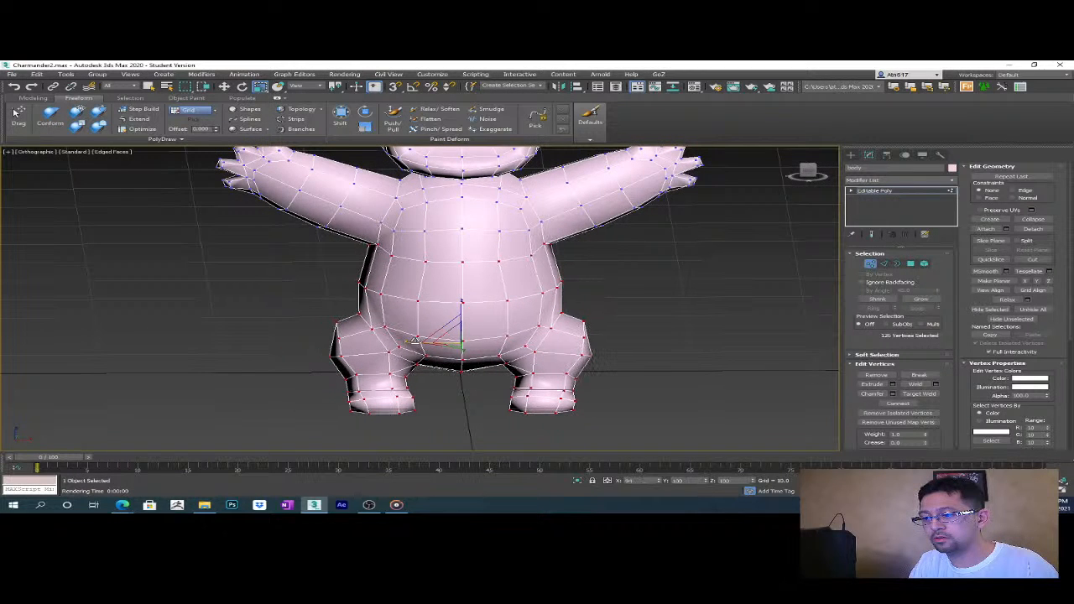
key(ctrl+z)
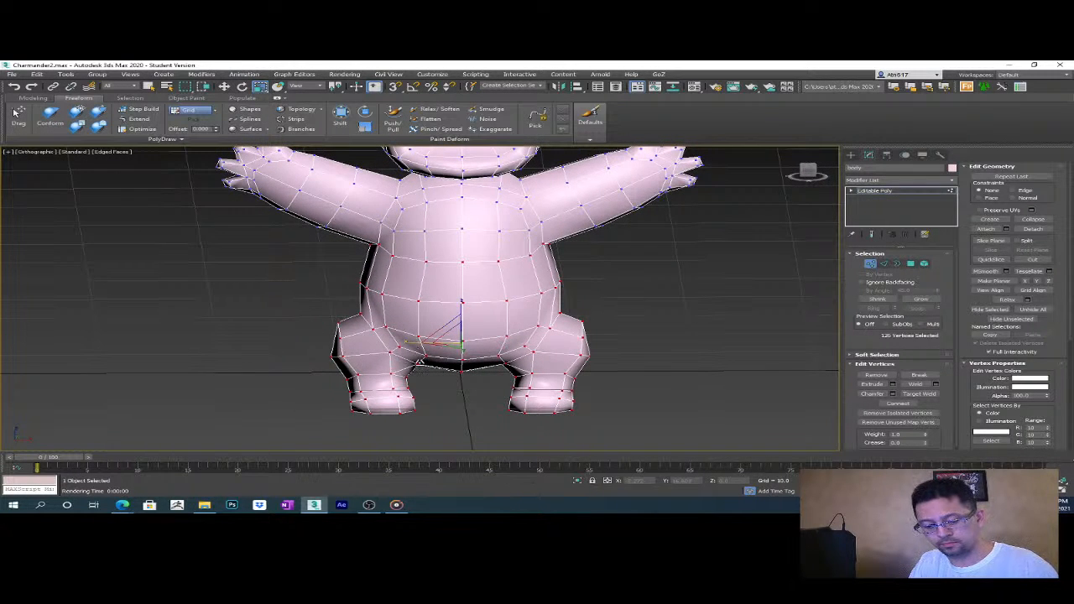
- Select the vertices across the upper chest and shoulders in the front view and scale them slightly inward
key(f)
middle_drag(589, 327, 589, 304)
middle_drag(498, 290, 503, 359)
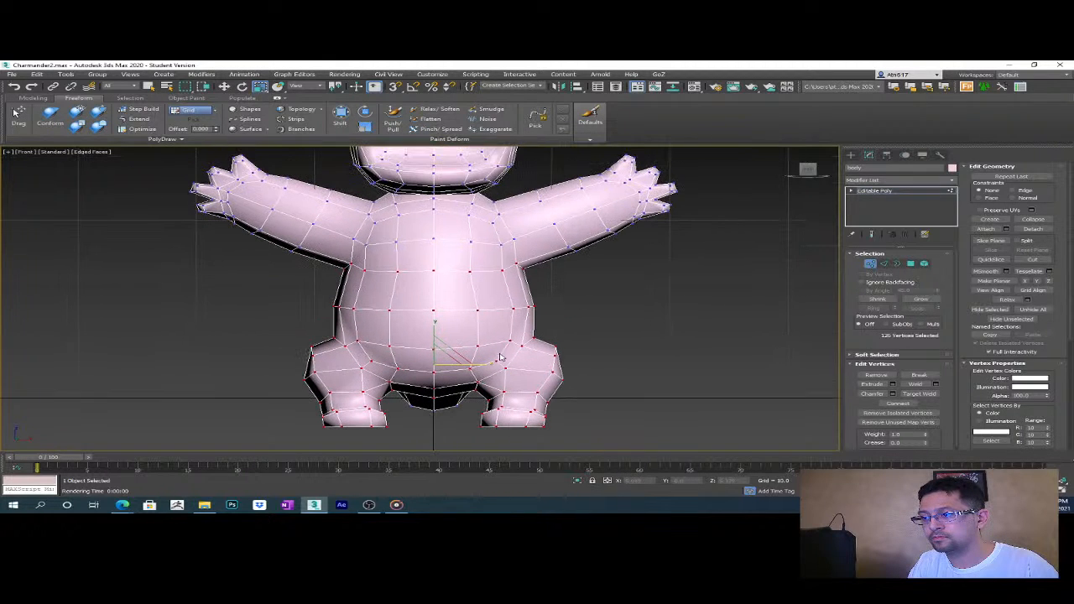
middle_drag(420, 270, 330, 285)
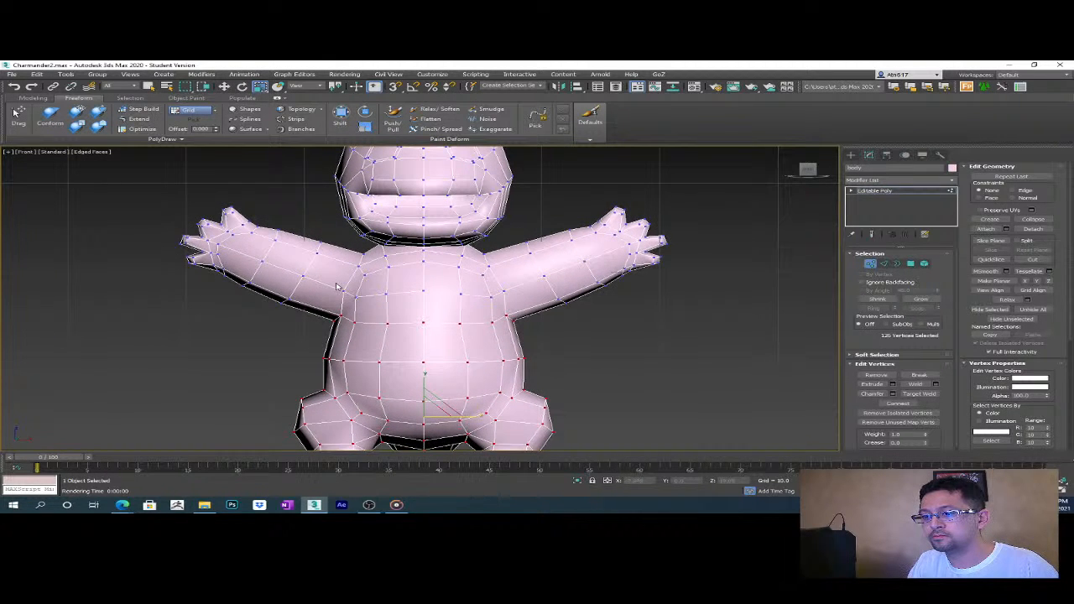
drag(369, 300, 359, 253)
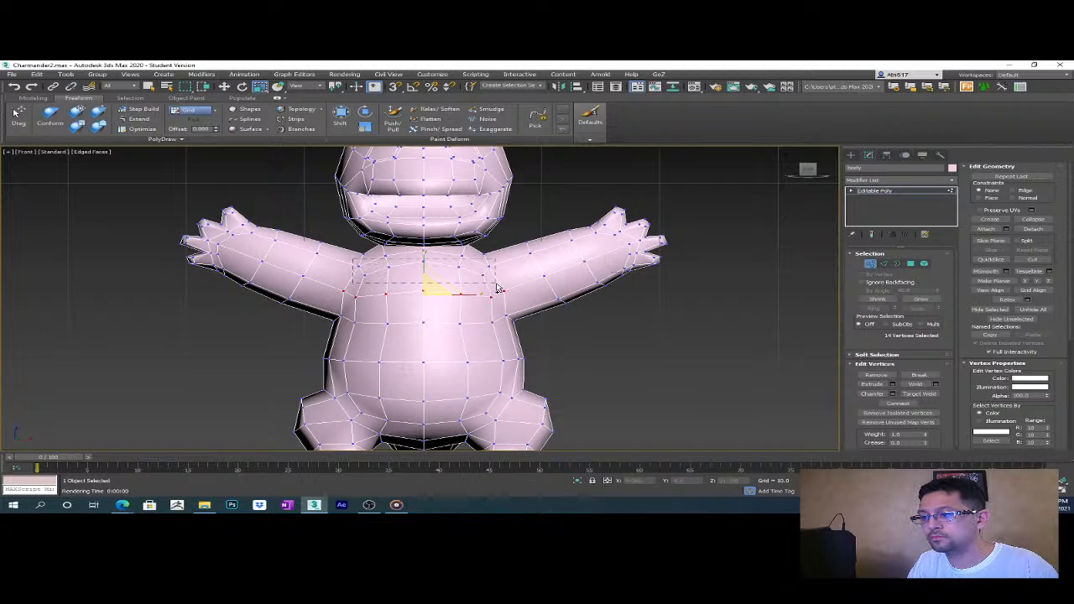
ctrl+drag(431, 257, 480, 289)
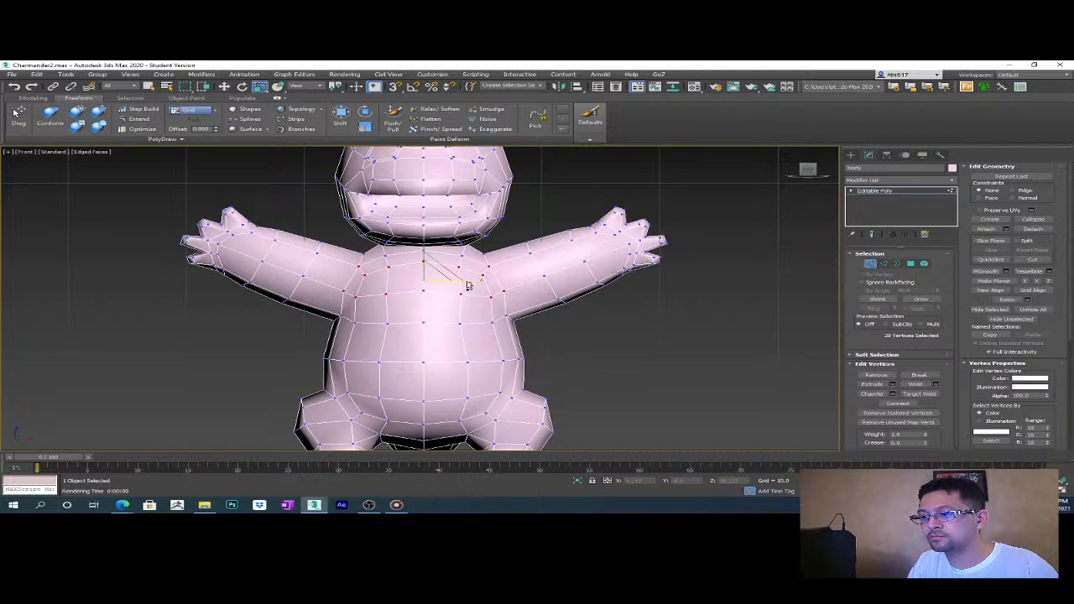
ctrl+drag(379, 250, 456, 277)
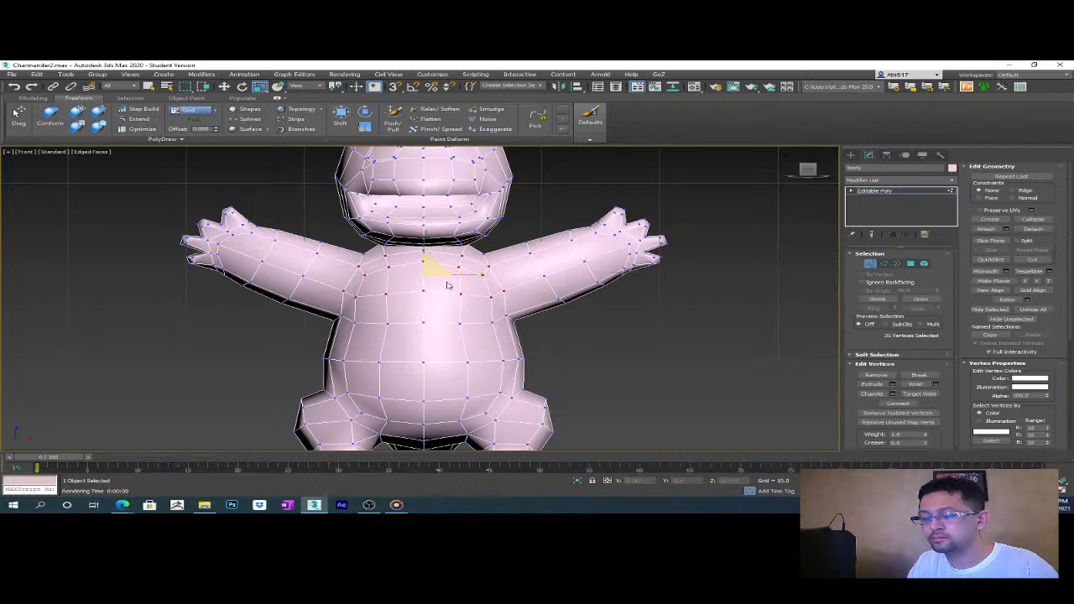
scroll(439, 275, up, 10)
key(F3)
alt+middle_drag(448, 325, 418, 328)
key(f)
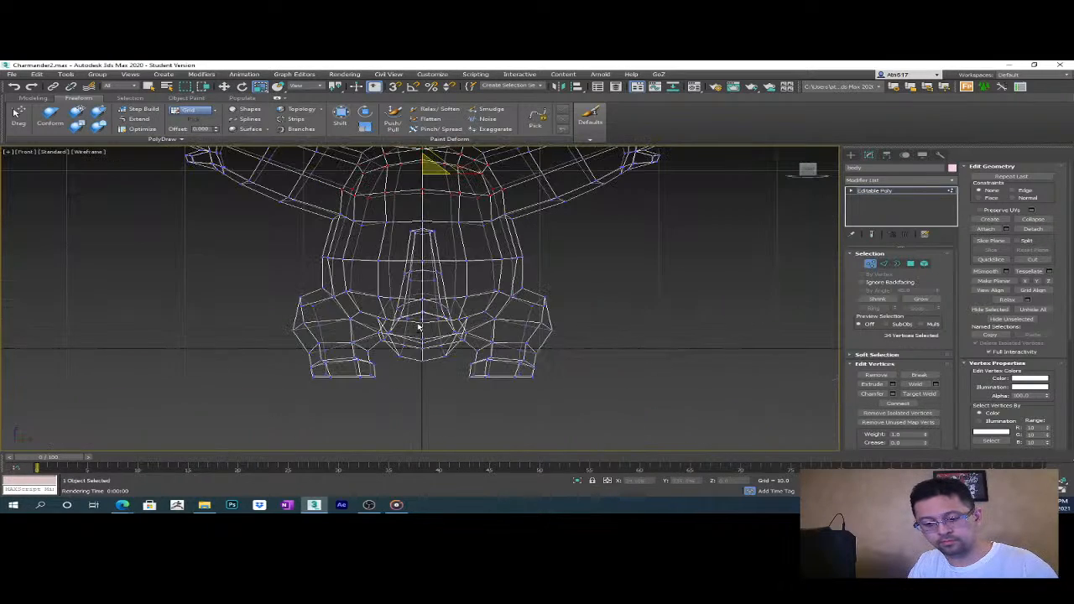
key(F3)
scroll(493, 304, up, 5)
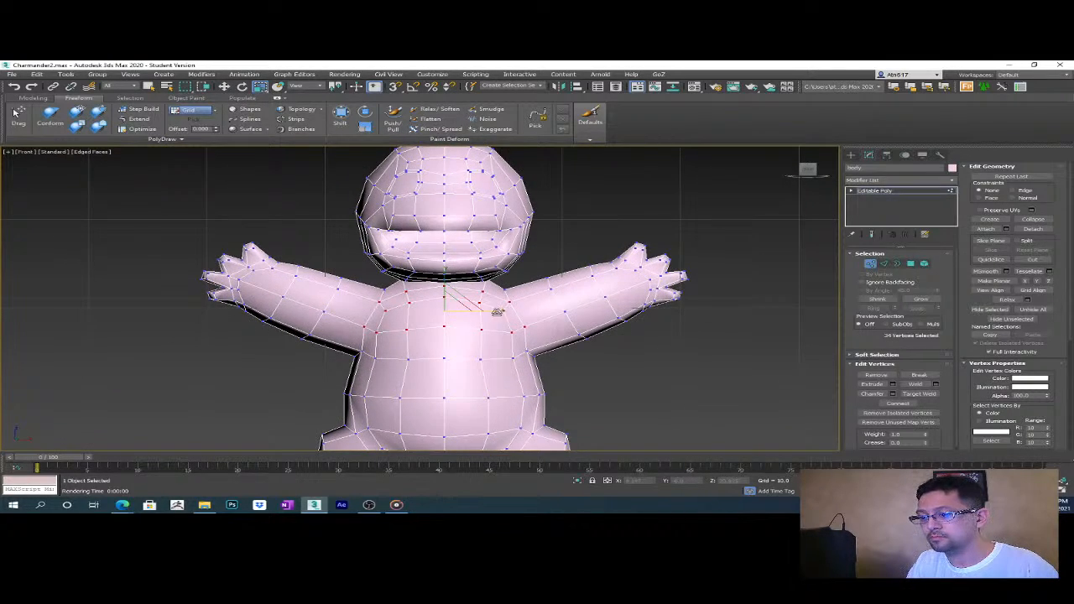
scroll(497, 316, up, 2)
drag(472, 305, 468, 308)
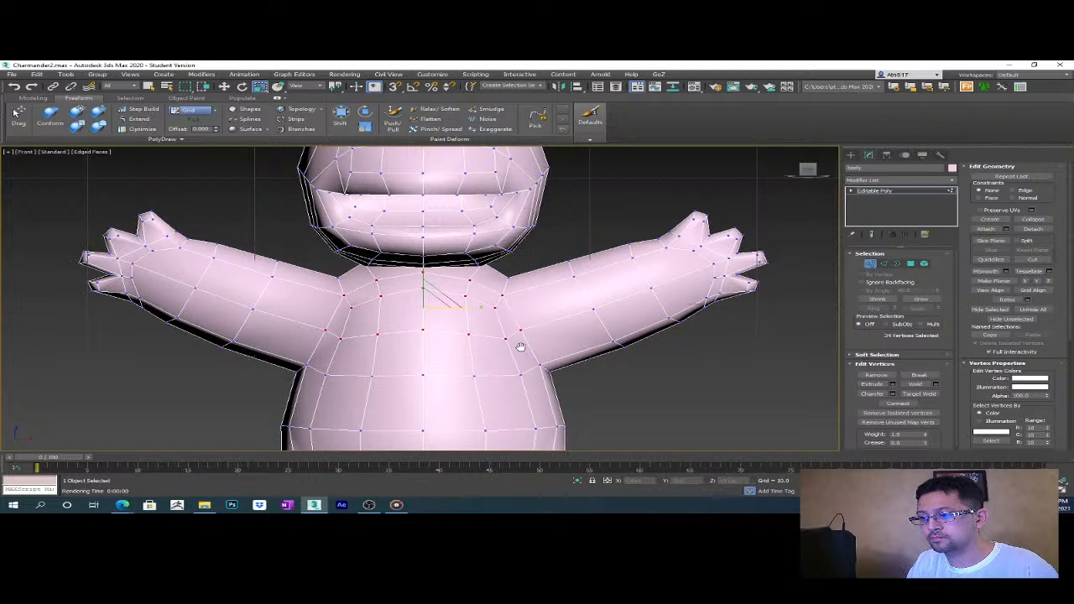
scroll(492, 265, down, 3)
click(574, 301)
- Leave vertex editing and examine the whole body model in perspective, checking the torso, arms and neck area
middle_drag(593, 322, 540, 358)
key(p)
scroll(522, 339, down, 5)
key(F3)
key(F3)
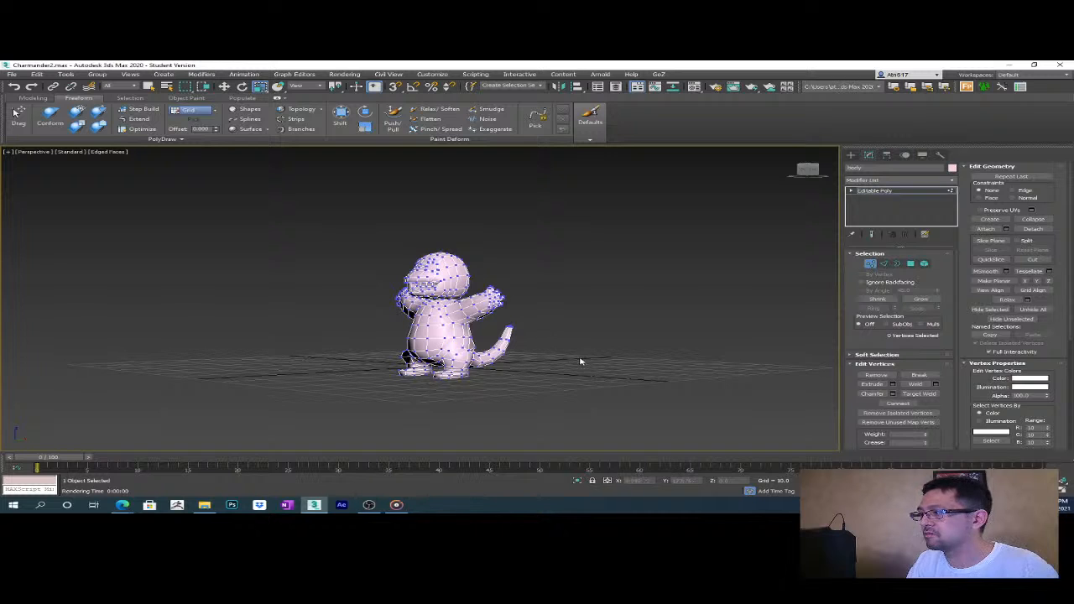
click(899, 191)
scroll(530, 369, up, 3)
alt+middle_drag(530, 369, 586, 375)
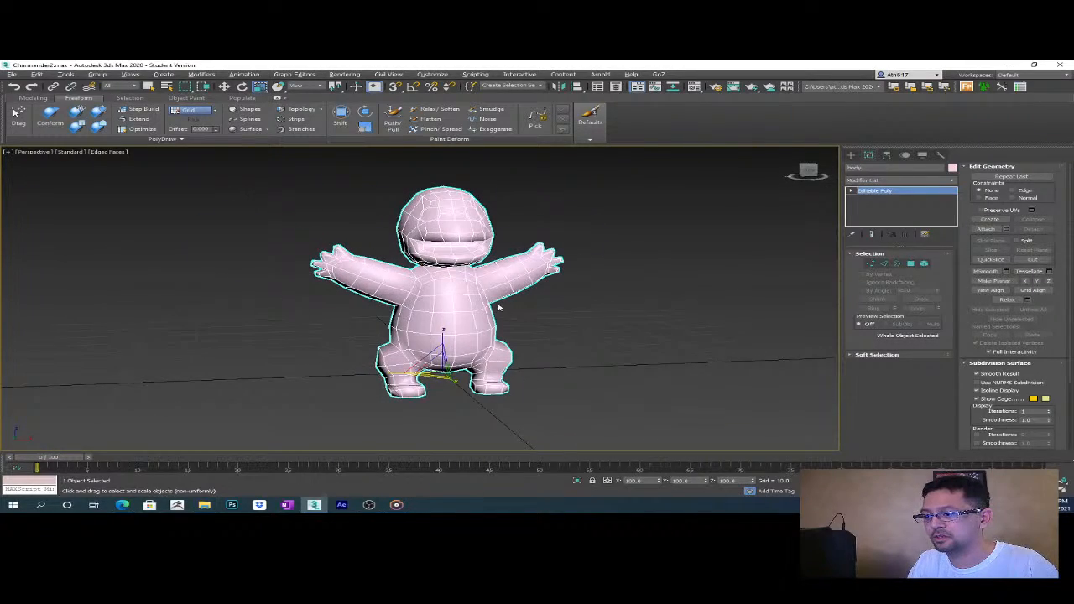
scroll(498, 308, up, 3)
scroll(534, 336, down, 2)
mouse_move(518, 330)
alt+middle_down()
mouse_move(503, 327)
mouse_move(527, 321)
mouse_move(474, 328)
mouse_move(383, 280)
mouse_move(524, 324)
alt+middle_up()
scroll(384, 279, up, 3)
alt+middle_drag(498, 344, 686, 314)
- Select the single centre vertex between the chin and the chest in wireframe and move it along the Y axis
click(910, 263)
scroll(593, 281, up, 2)
mouse_move(595, 280)
alt+middle_down()
mouse_move(663, 285)
mouse_move(599, 282)
alt+middle_up()
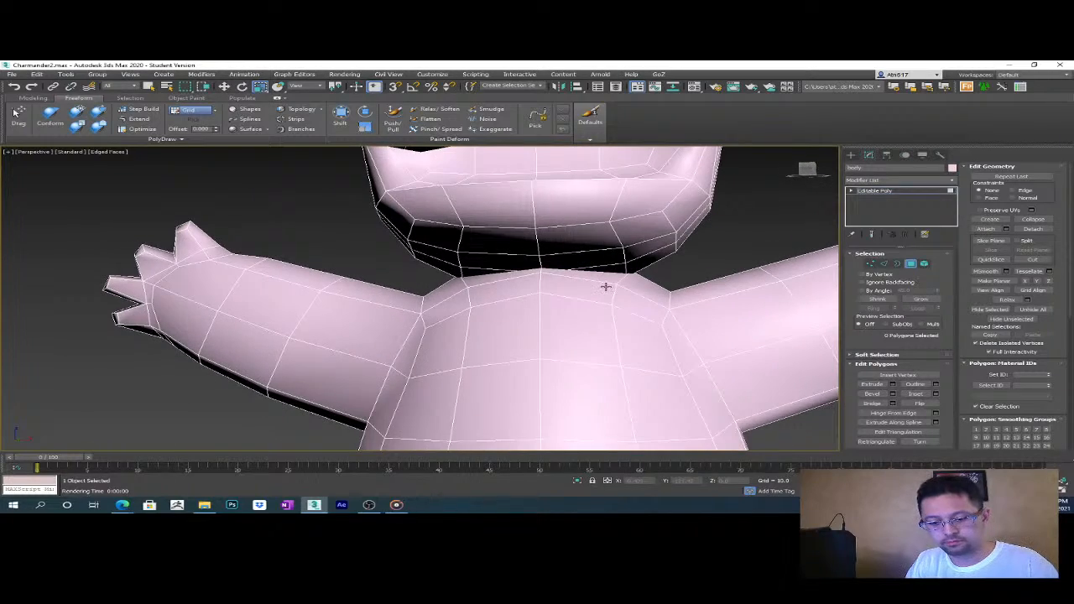
key(F3)
key(1)
scroll(542, 283, up, 5)
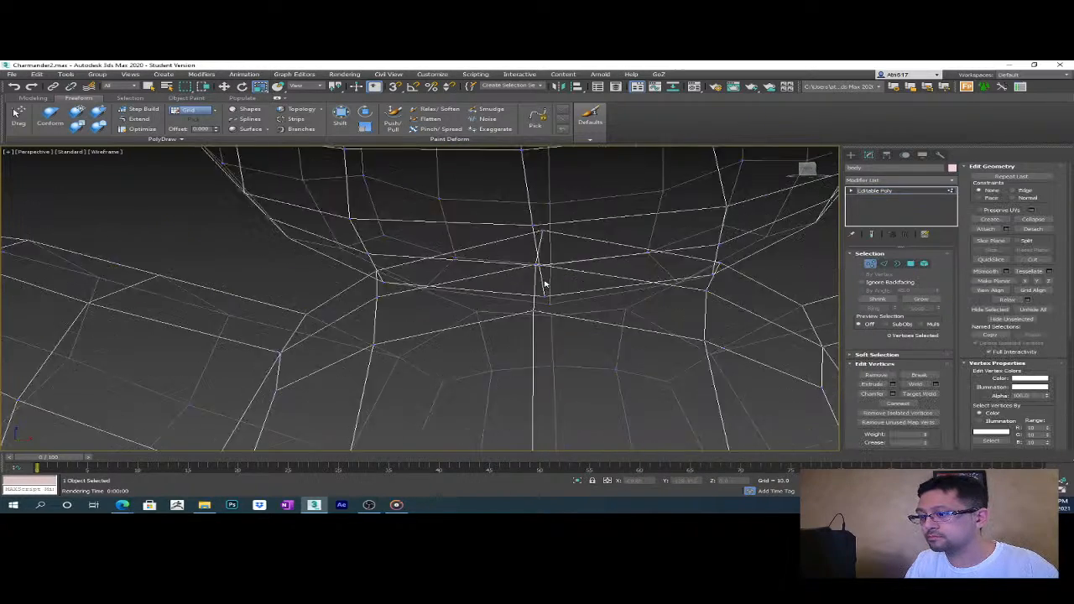
alt+middle_drag(565, 290, 545, 370)
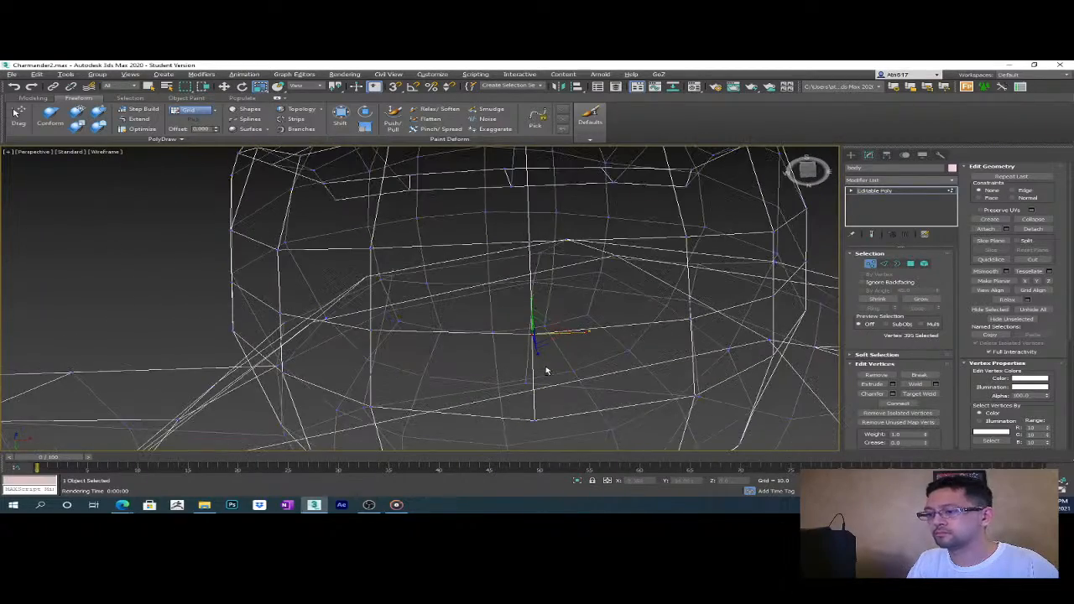
key(w)
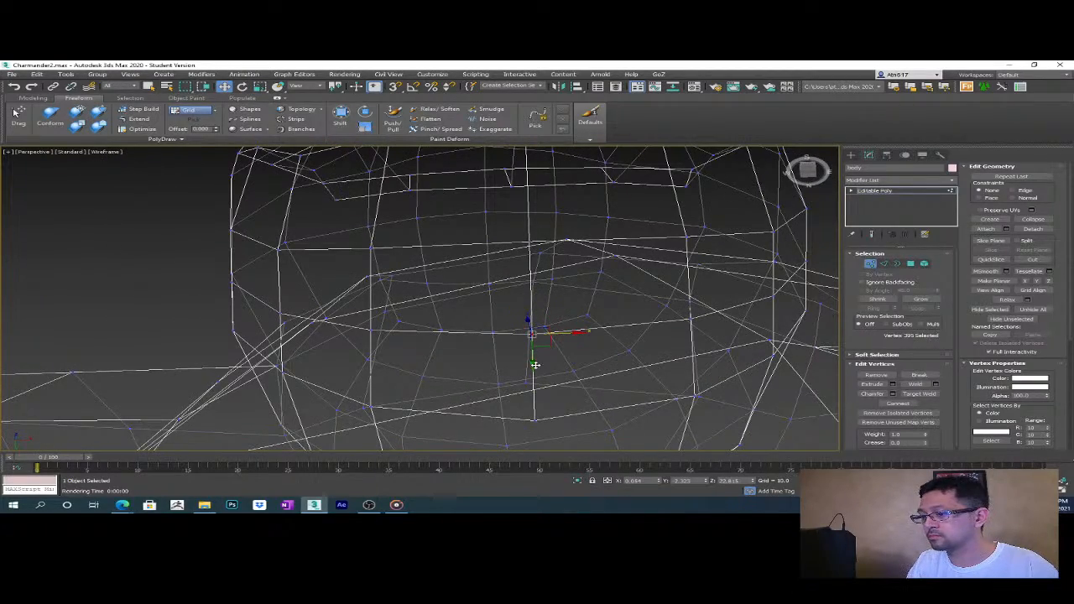
drag(535, 365, 536, 308)
alt+middle_drag(536, 308, 561, 335)
alt+middle_drag(562, 406, 533, 327)
click(601, 438)
click(406, 284)
mouse_move(400, 305)
alt+middle_down()
mouse_move(428, 336)
mouse_move(435, 375)
mouse_move(509, 340)
mouse_move(556, 355)
mouse_move(561, 379)
mouse_move(543, 362)
mouse_move(503, 364)
mouse_move(496, 343)
mouse_move(495, 375)
mouse_move(461, 379)
mouse_move(506, 381)
mouse_move(511, 367)
mouse_move(443, 391)
alt+middle_up()
click(436, 375)
- In the shaded left view, move the three vertices on the lower jaw's underside slightly forward and down
key(F3)
key(l)
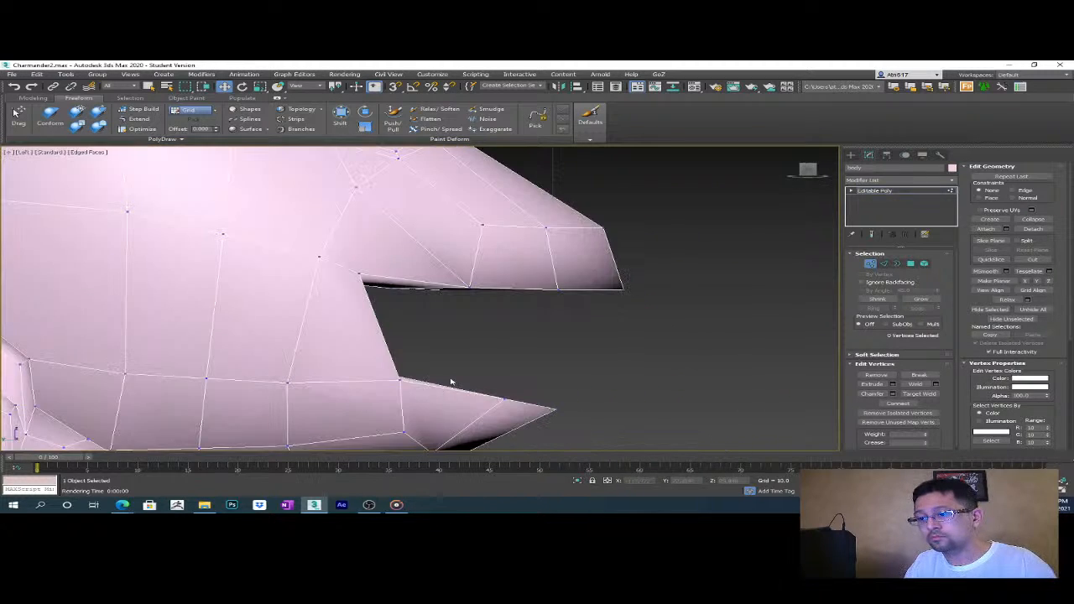
scroll(473, 383, down, 5)
scroll(568, 311, up, 5)
scroll(495, 308, up, 2)
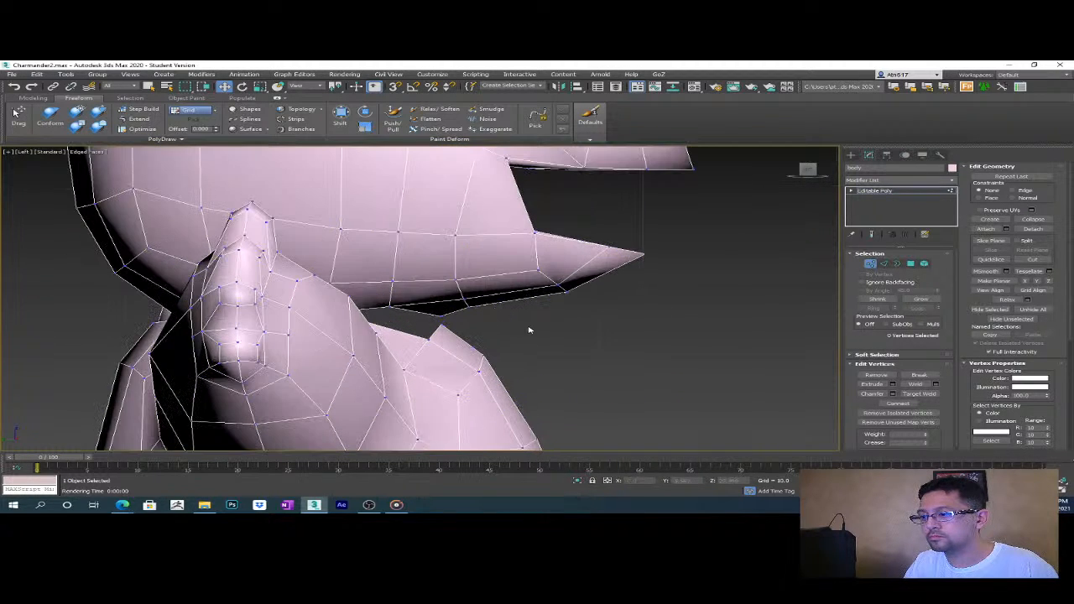
drag(458, 300, 458, 299)
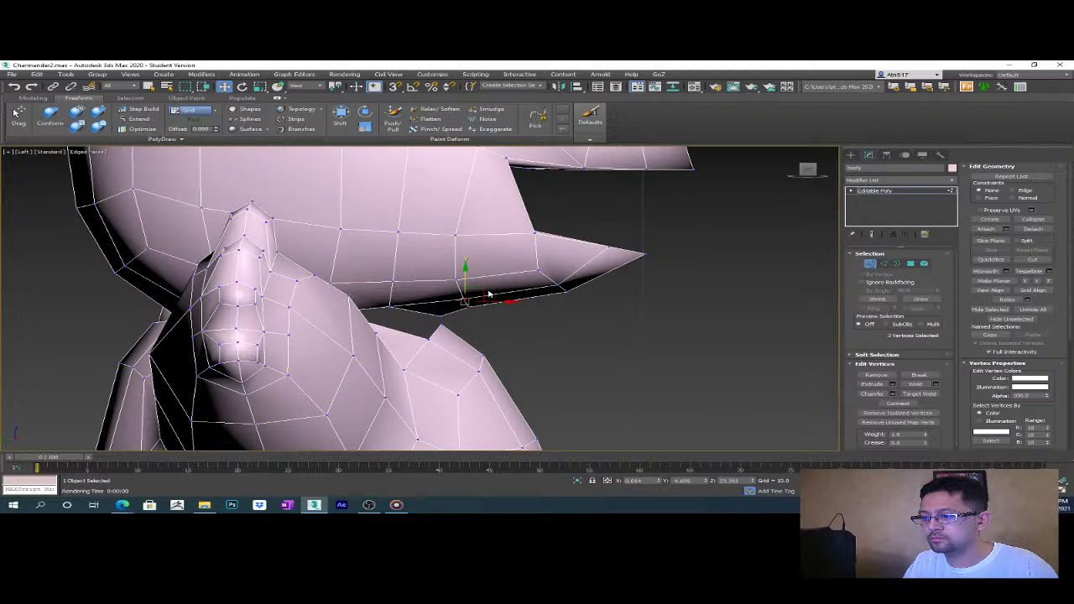
drag(482, 291, 526, 300)
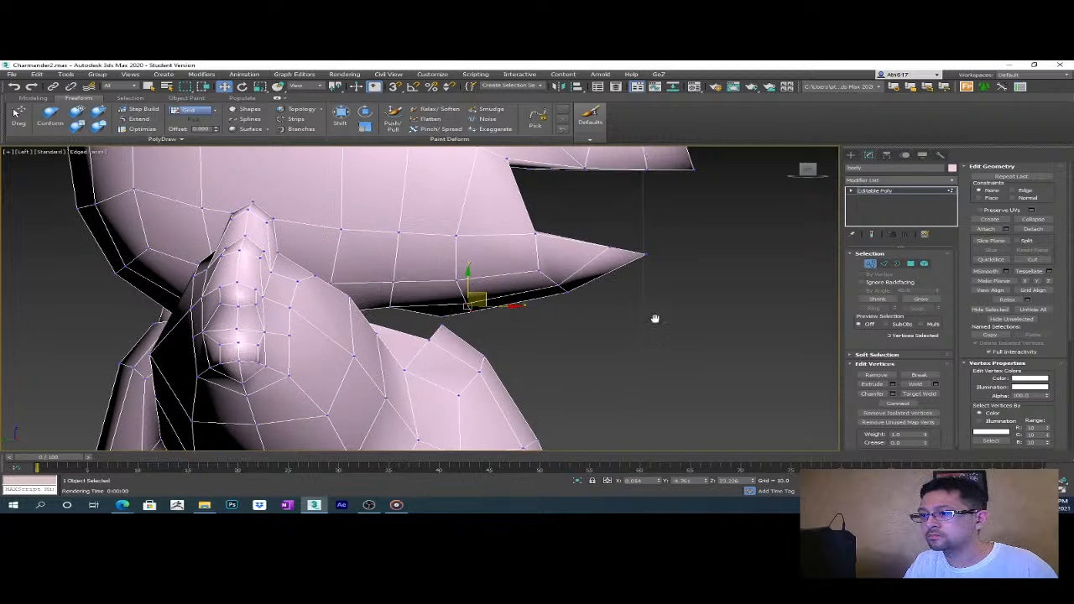
- Select the lower jaw's tip vertices, leave out those at the upper mouth corner, and move the rest down
middle_drag(656, 320, 661, 364)
drag(631, 330, 471, 267)
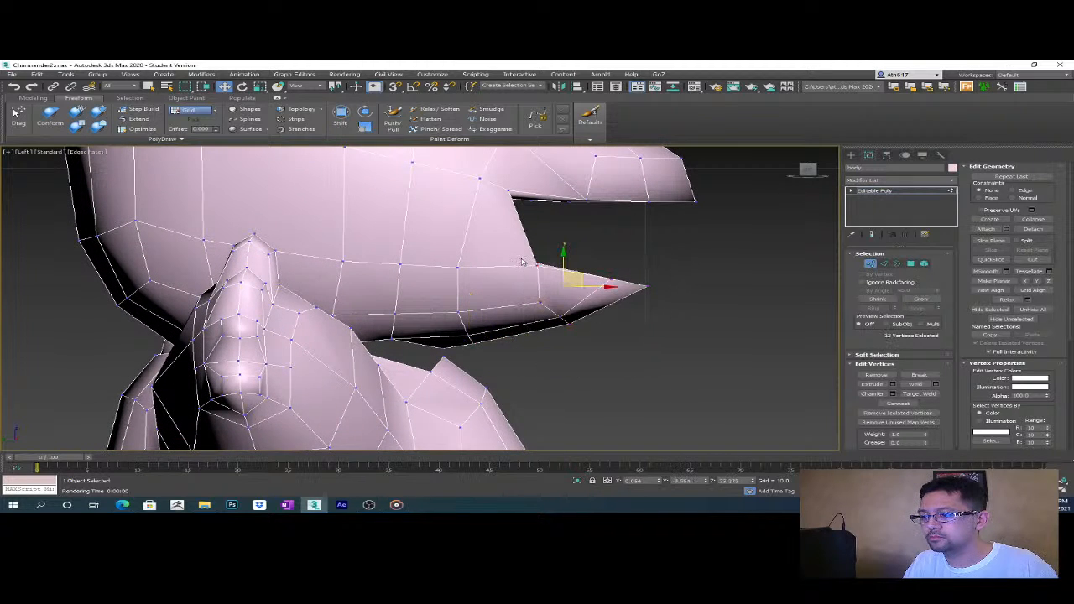
mouse_move(571, 272)
mouse_down()
mouse_move(564, 267)
mouse_move(564, 282)
mouse_up()
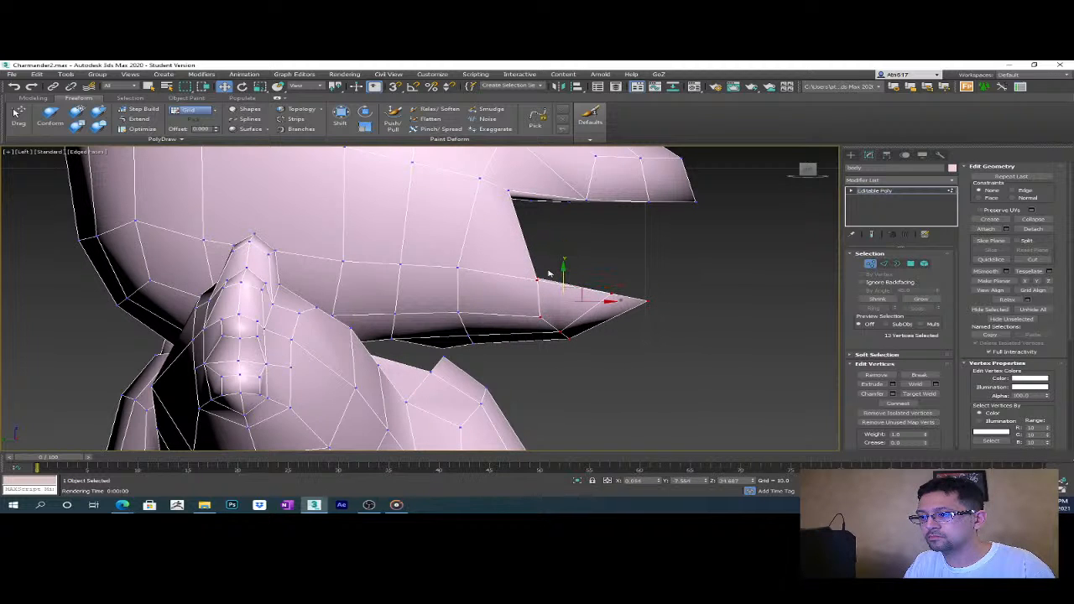
alt+click(538, 279)
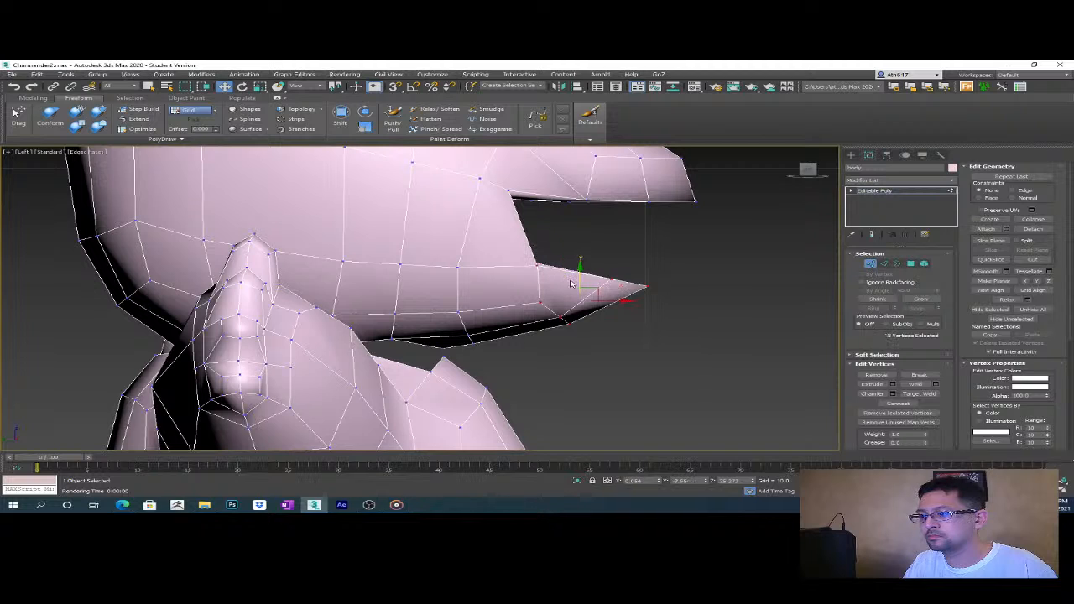
drag(578, 285, 580, 299)
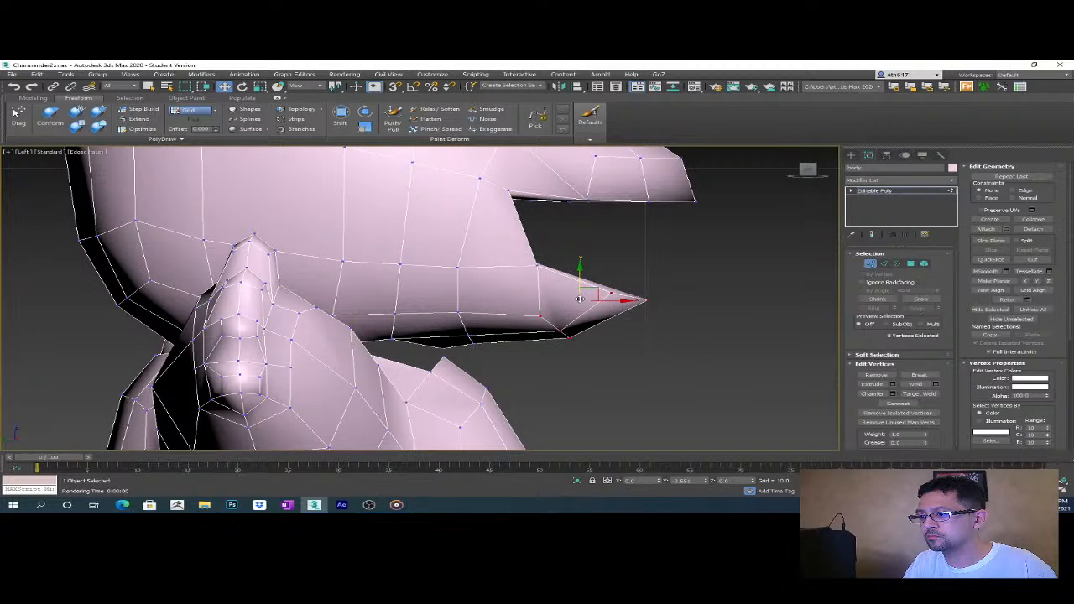
- Move the five lower vertices of the edge loop behind the jaw tip slightly forward toward the tip
click(579, 363)
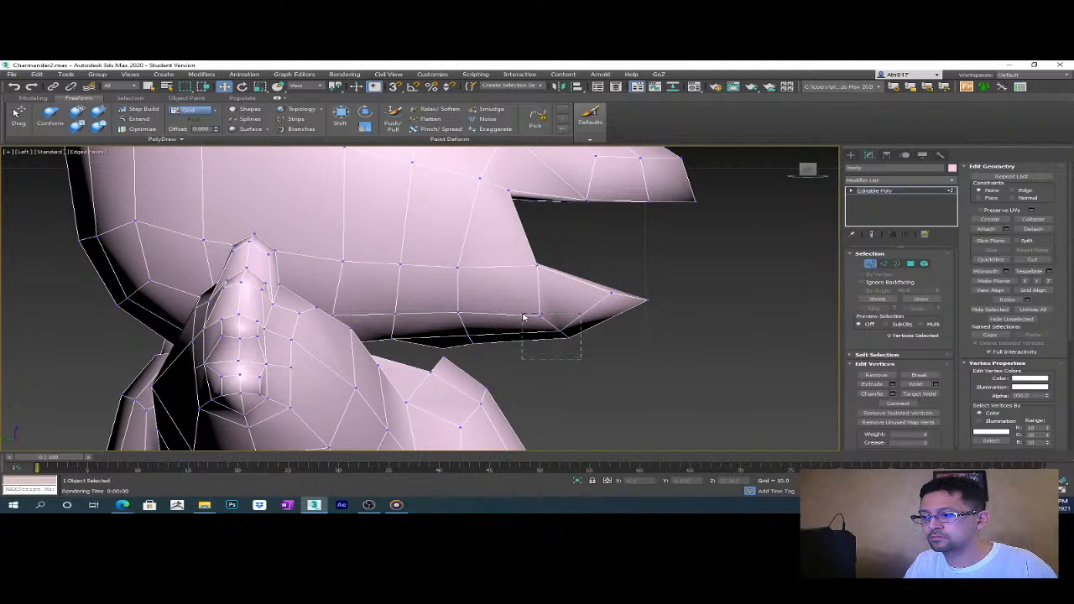
drag(520, 314, 448, 259)
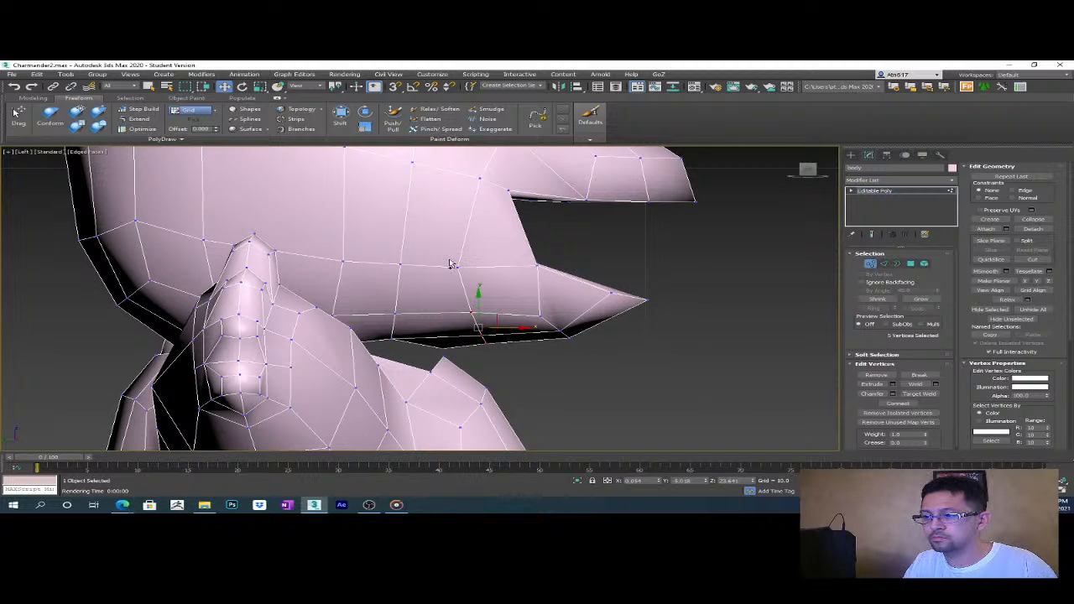
drag(493, 300, 500, 302)
click(640, 372)
alt+middle_drag(640, 372, 576, 350)
middle_drag(467, 347, 469, 358)
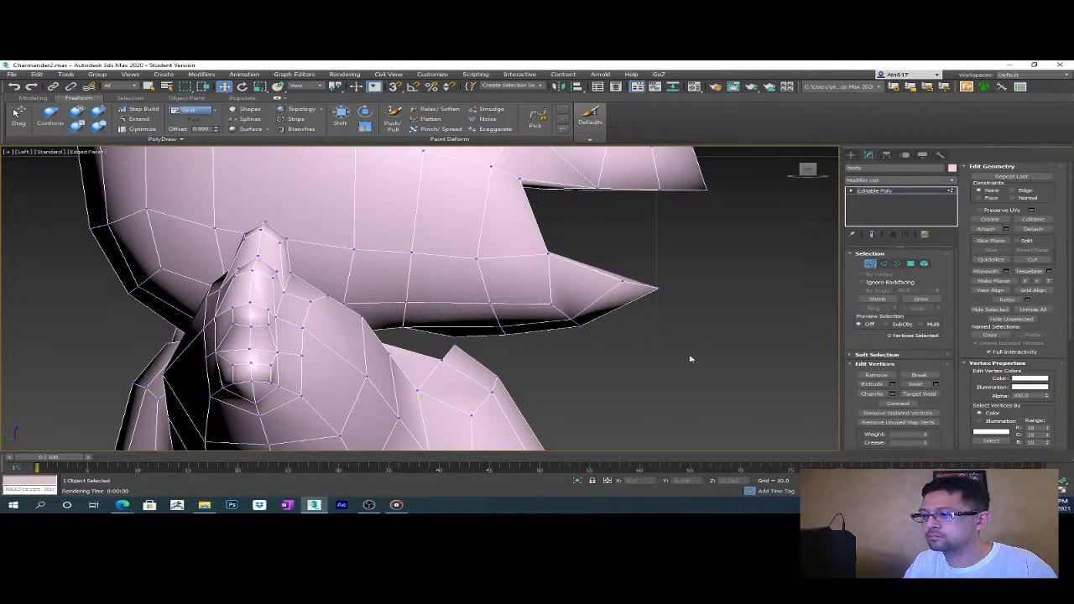
- Select the jaw tip and underside vertices, including the loop nearer the neck, and move them down slightly
drag(569, 302, 495, 300)
drag(560, 291, 559, 297)
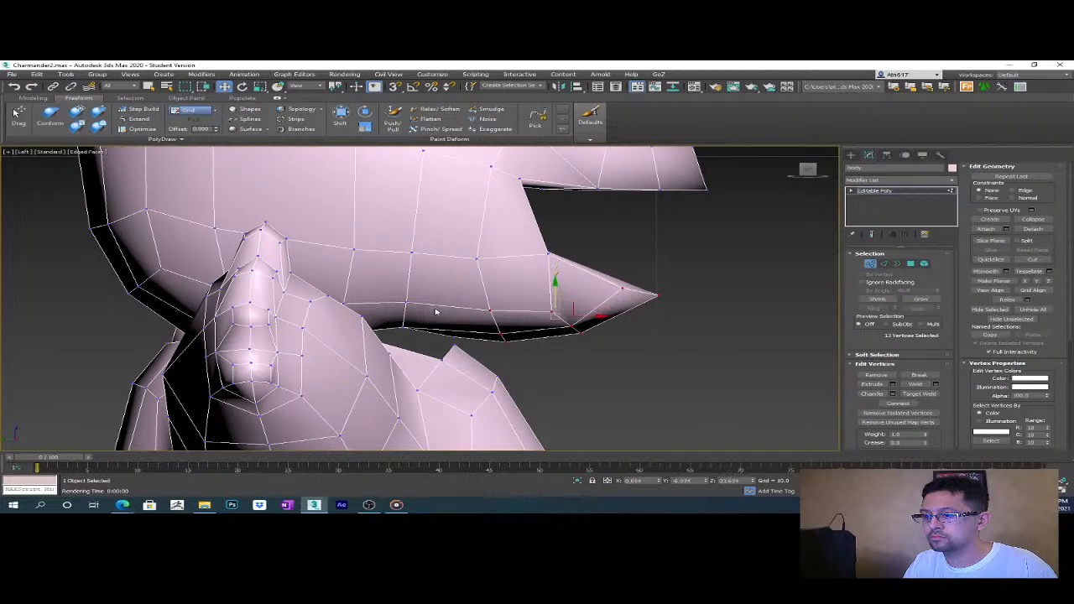
key(ctrl+z)
ctrl+drag(423, 330, 440, 334)
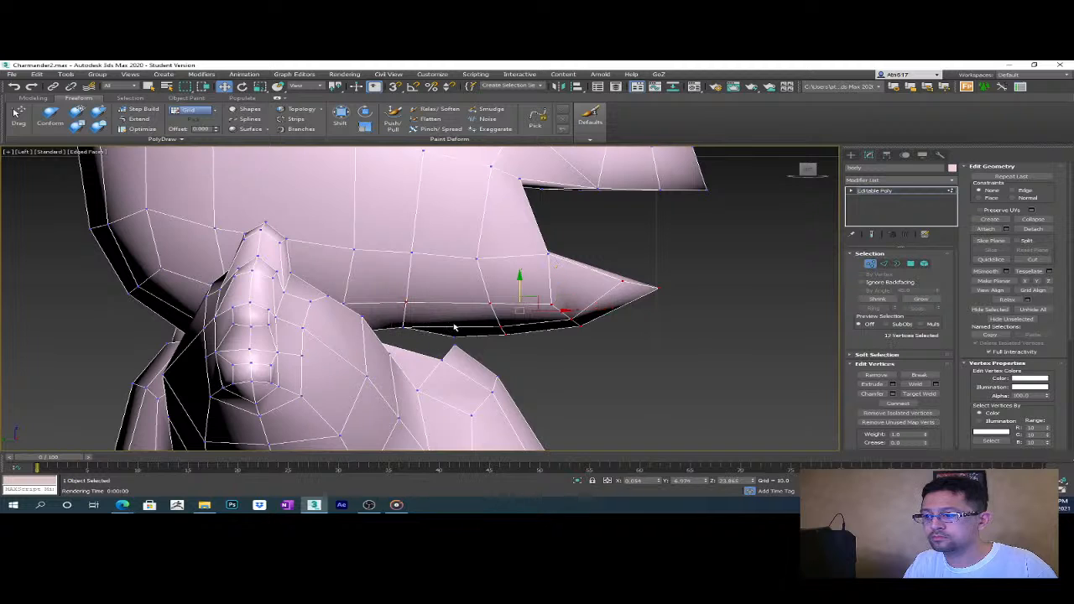
ctrl+click(433, 329)
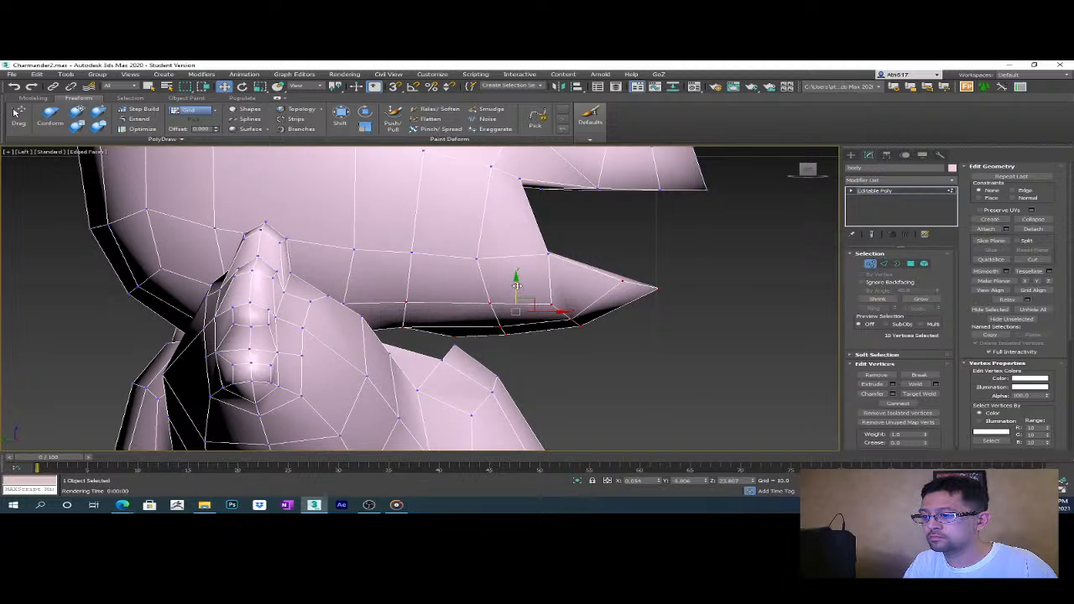
drag(516, 288, 517, 296)
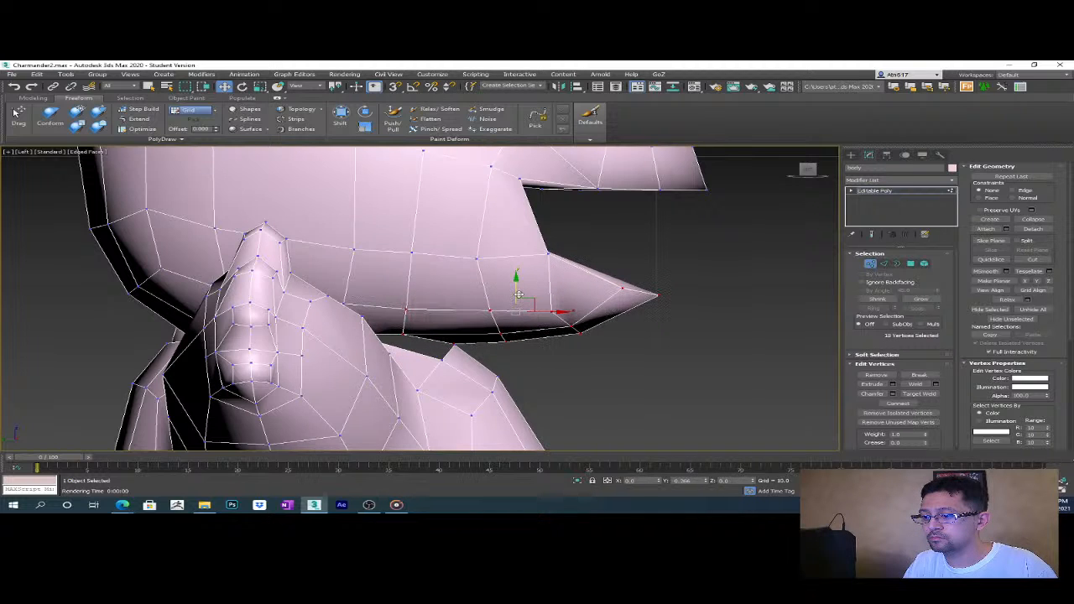
- Collapse the two overlapping vertices where the jaw's underside meets the top of the chest into one
click(451, 343)
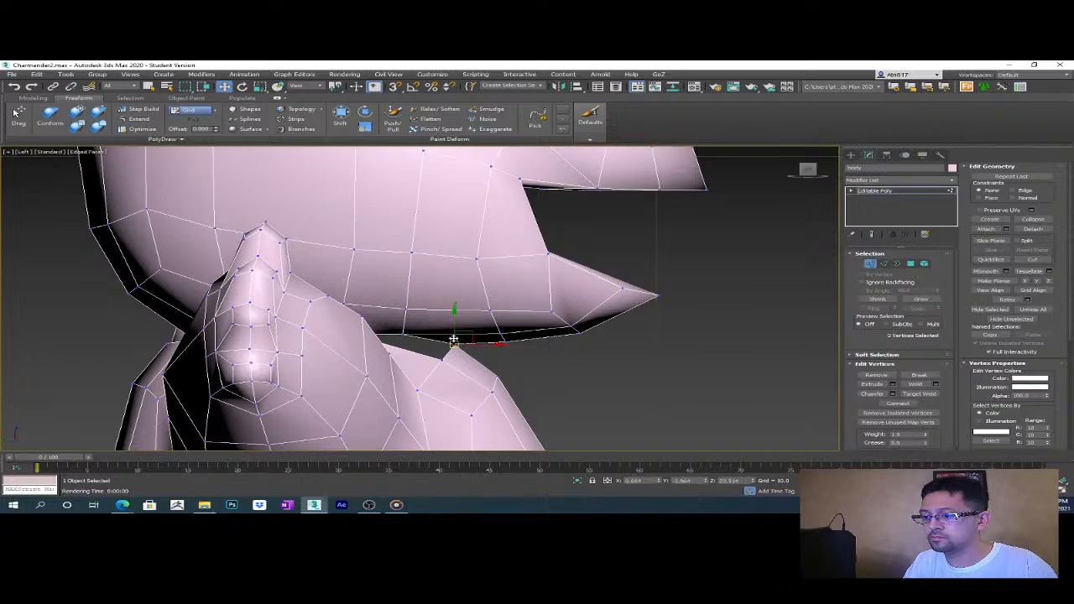
click(1038, 219)
alt+middle_drag(823, 311, 694, 383)
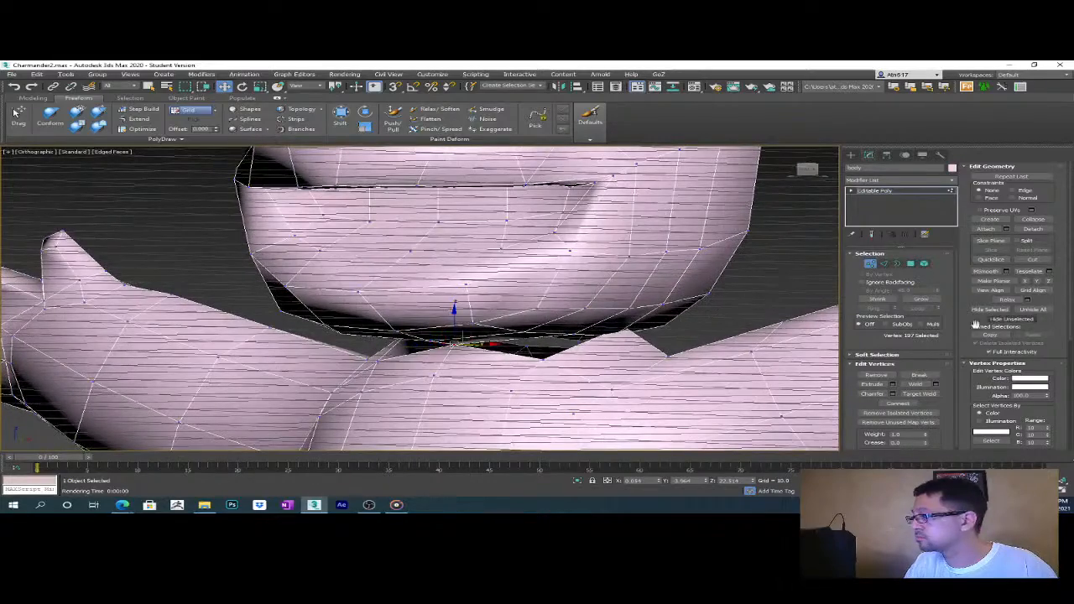
key(p)
alt+middle_drag(577, 377, 883, 319)
scroll(994, 391, down, 1)
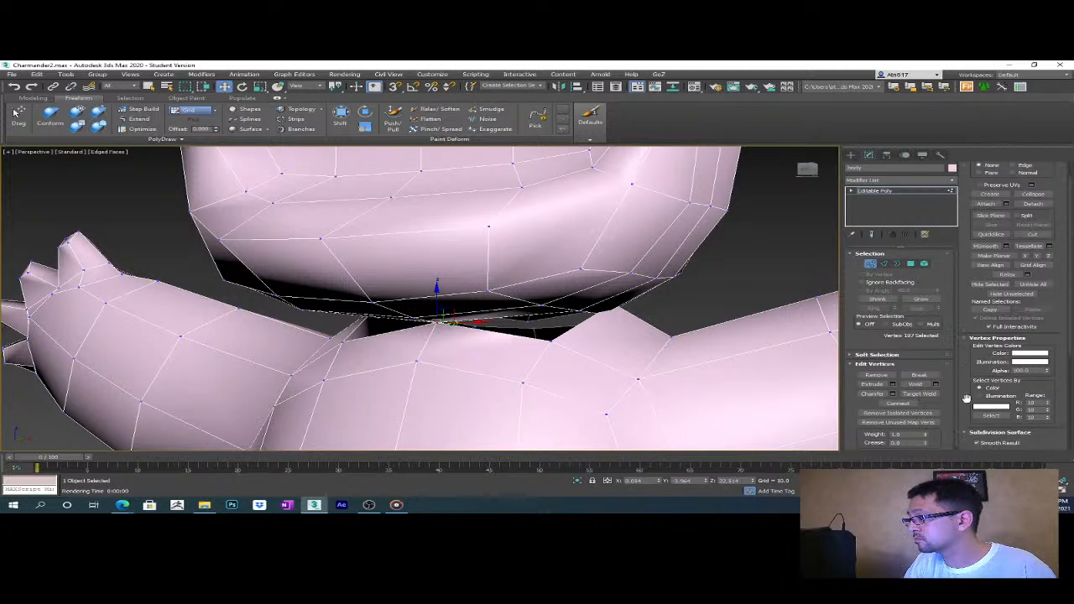
click(919, 393)
alt+middle_drag(544, 333, 568, 317)
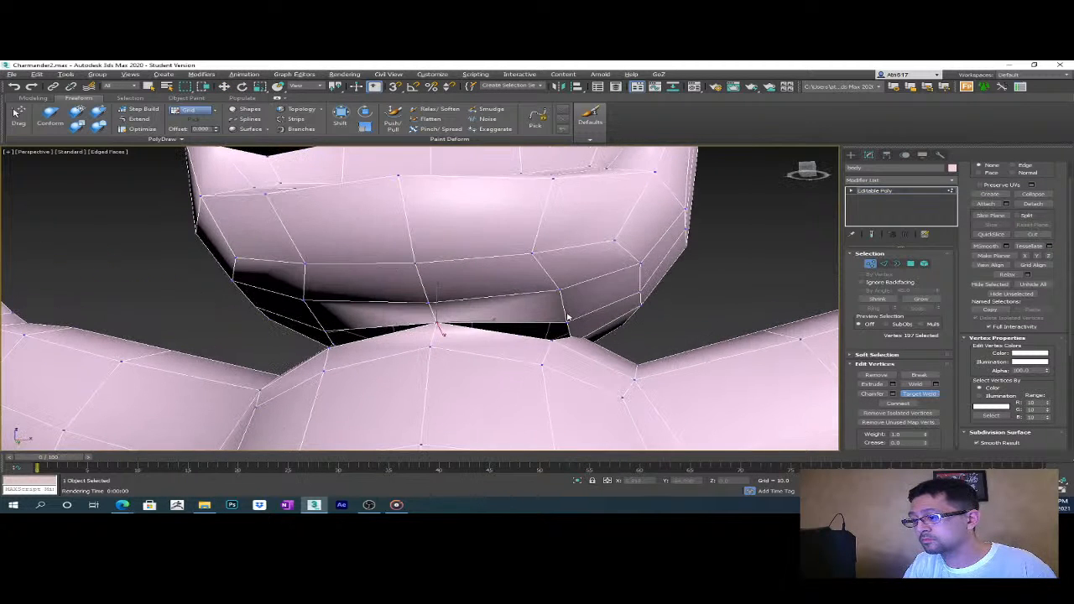
alt+middle_drag(441, 332, 355, 335)
- Select the next overlapping vertices along the neck seam in wireframe and collapse them into one
key(F3)
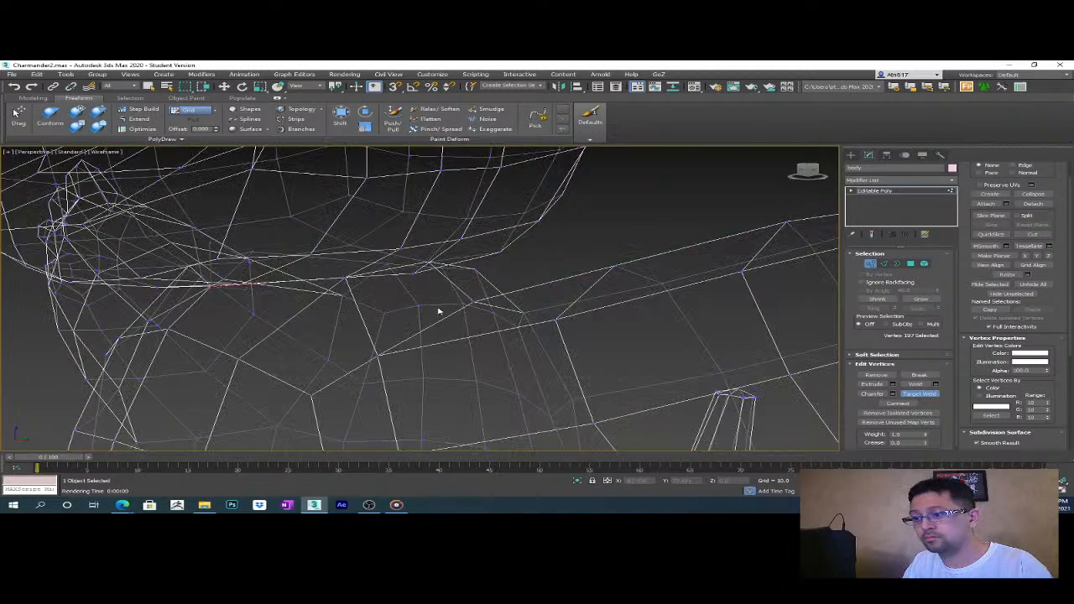
mouse_move(449, 292)
alt+middle_down()
mouse_move(439, 283)
mouse_move(479, 283)
mouse_move(446, 265)
mouse_move(444, 290)
mouse_move(456, 297)
mouse_move(482, 283)
mouse_move(433, 280)
alt+middle_up()
key(w)
drag(367, 287, 369, 287)
click(1033, 196)
- Collapse the overlapping vertices on the opposite side of the neck seam into one
alt+middle_drag(276, 290, 544, 349)
drag(267, 284, 296, 323)
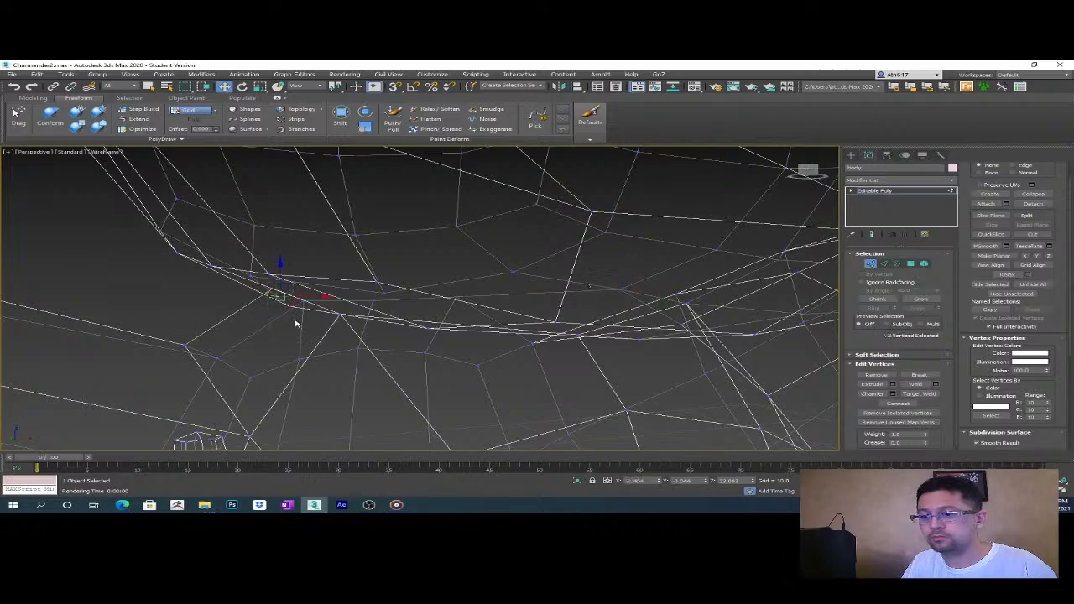
click(1032, 194)
alt+middle_drag(506, 282, 633, 343)
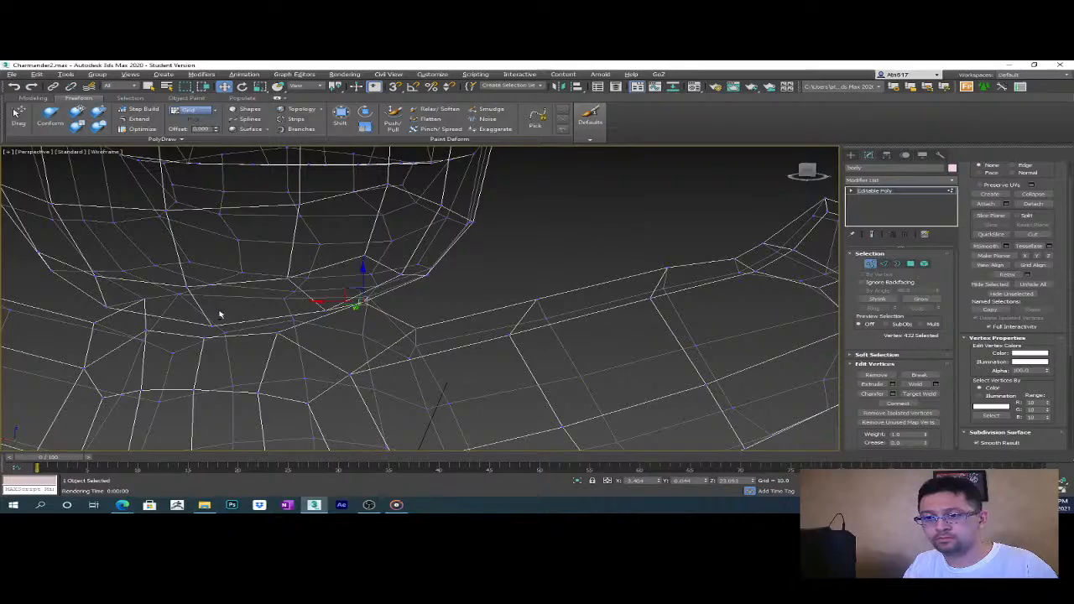
- Select the matching pair of collapsed neck-seam vertices and scale them slightly apart horizontally in the front view
ctrl+click(138, 306)
alt+middle_drag(138, 306, 403, 318)
key(f)
scroll(406, 327, down, 3)
scroll(423, 310, up, 2)
scroll(426, 311, up, 6)
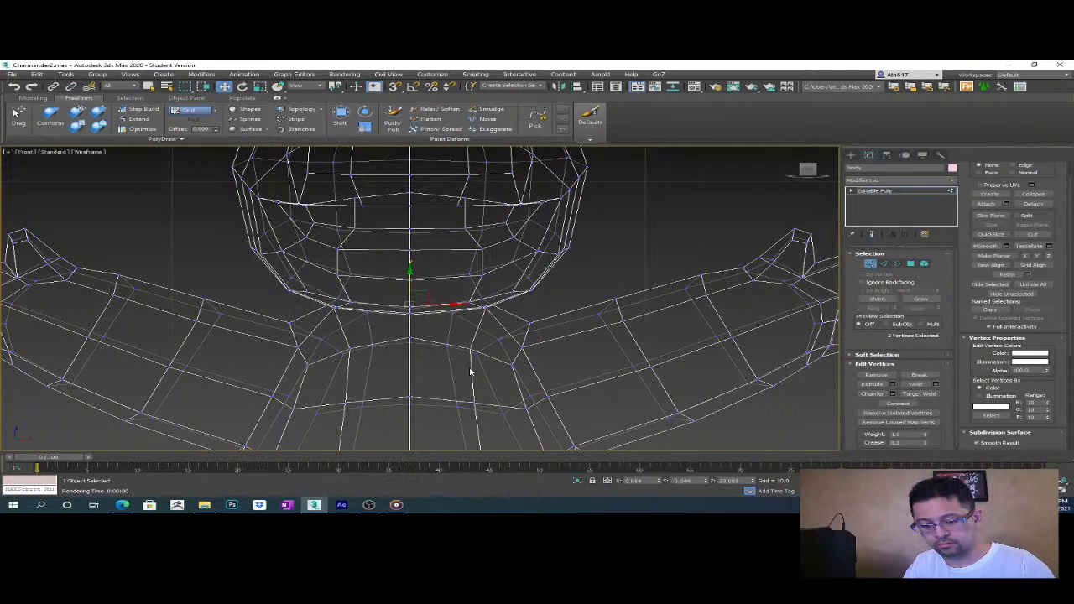
key(F3)
key(r)
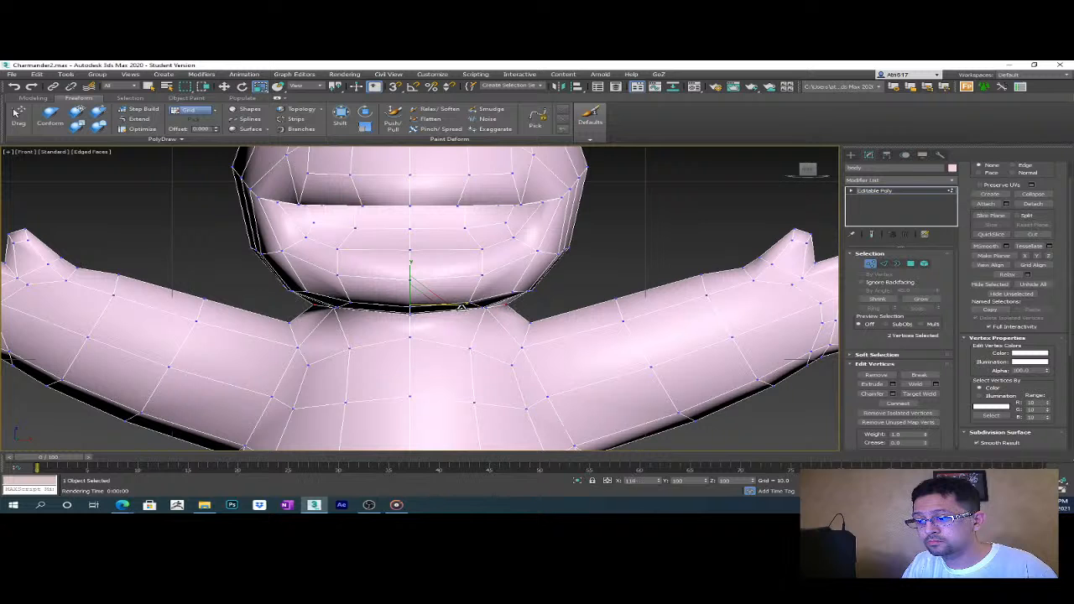
scroll(474, 326, up, 3)
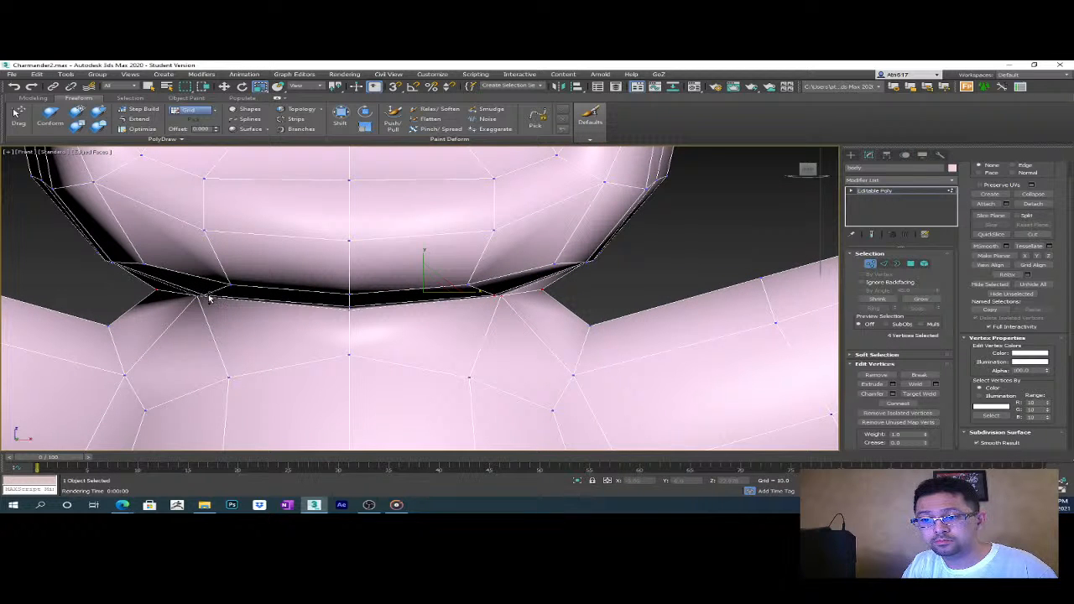
- Limit the selection to the four vertices at the front and sides of the neck and scale them outward to widen it
alt+middle_drag(192, 307, 309, 235)
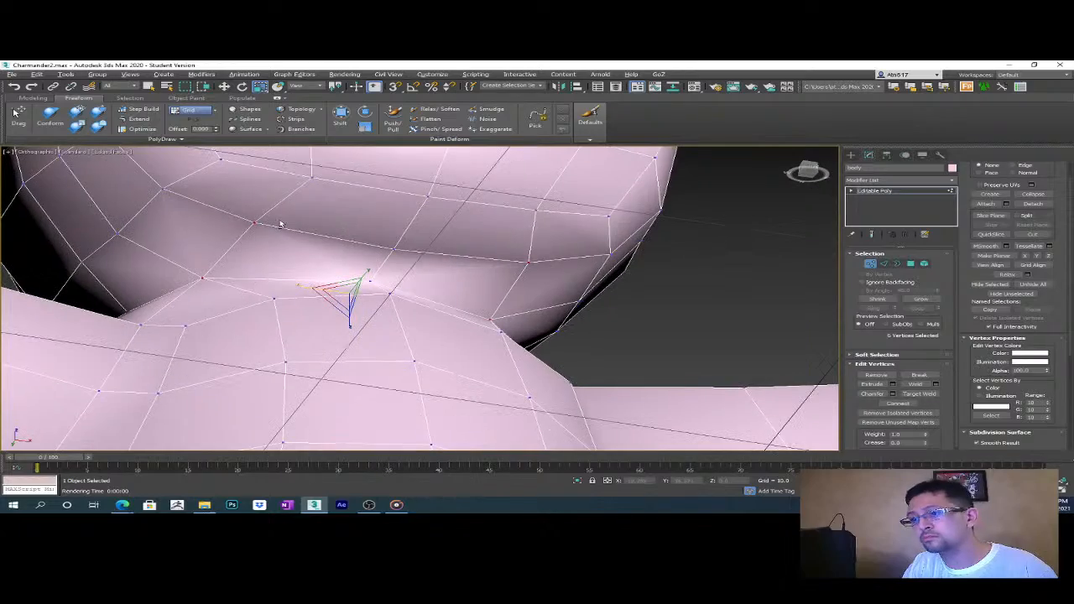
drag(231, 204, 560, 275)
alt+middle_drag(463, 302, 525, 332)
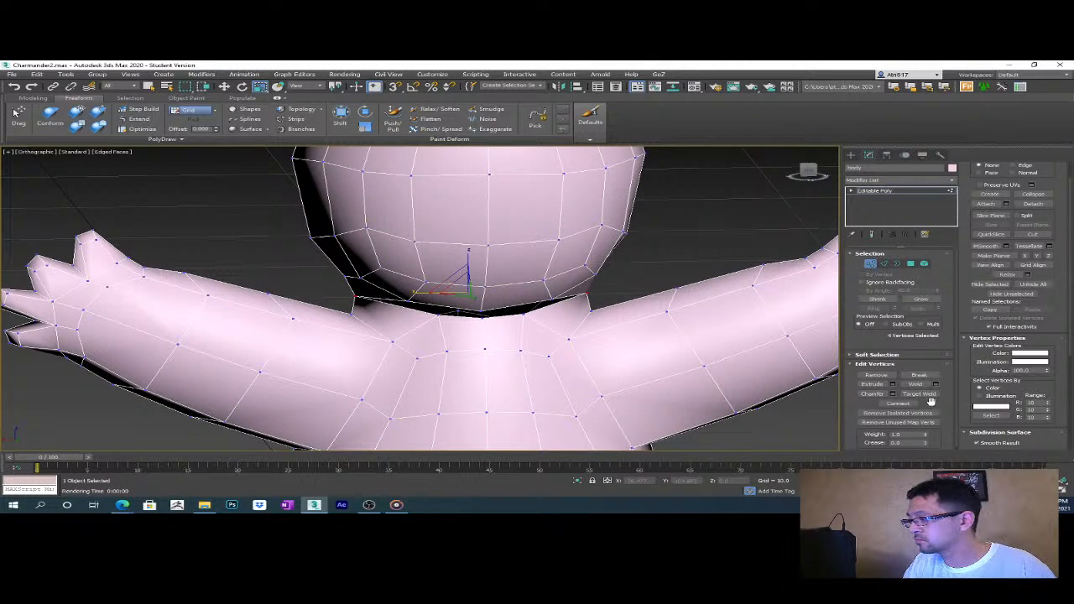
alt+middle_drag(808, 400, 688, 352)
key(p)
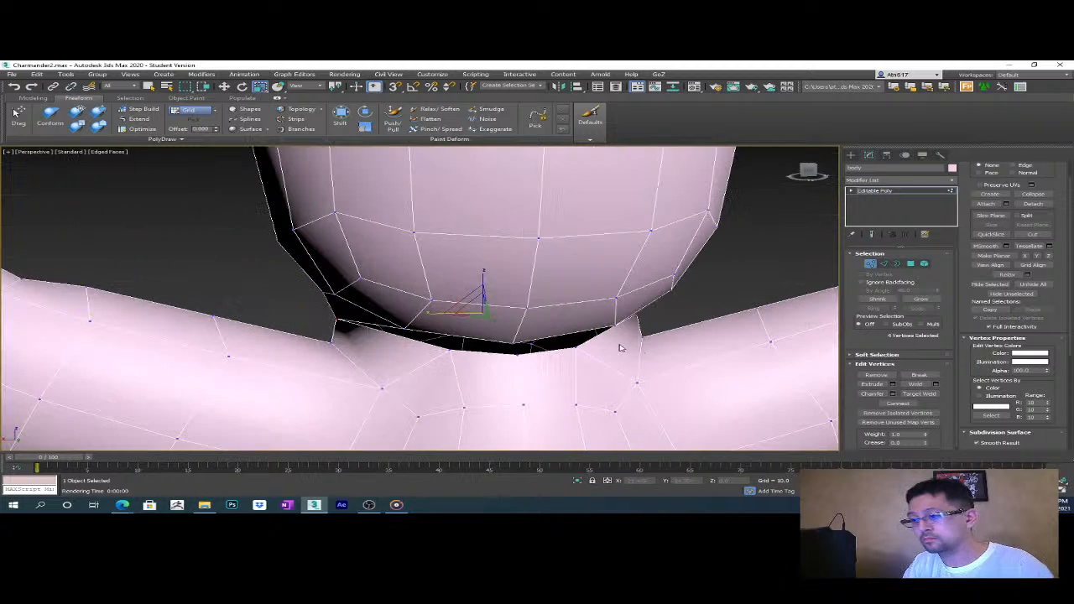
scroll(621, 346, down, 3)
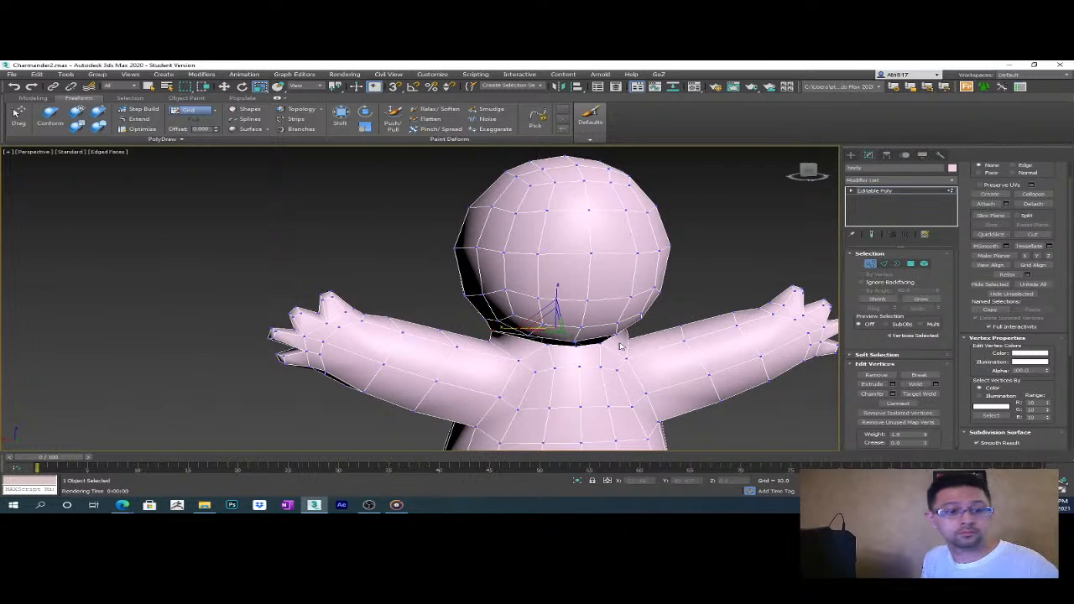
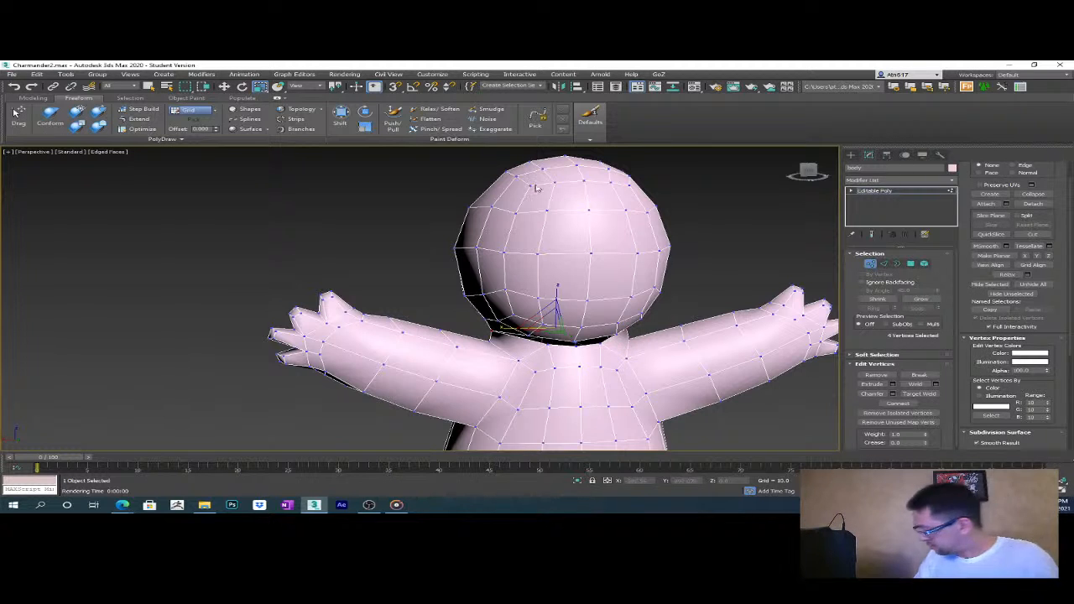
- Move the centre vertex at the back of the neck slightly backward along the Y axis
alt+middle_drag(694, 401, 646, 361)
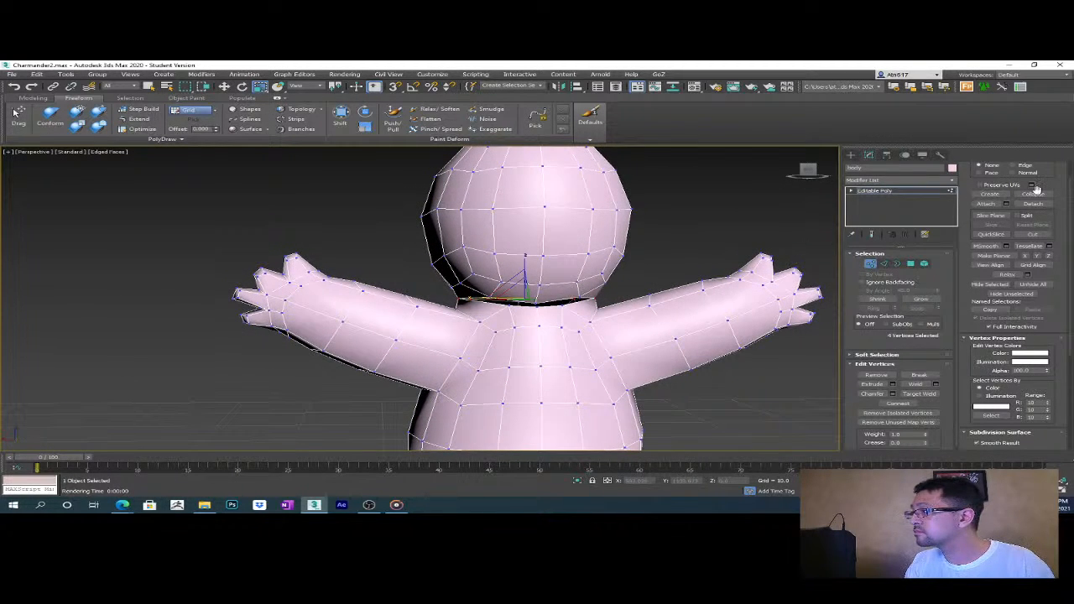
scroll(919, 395, down, 1)
click(919, 392)
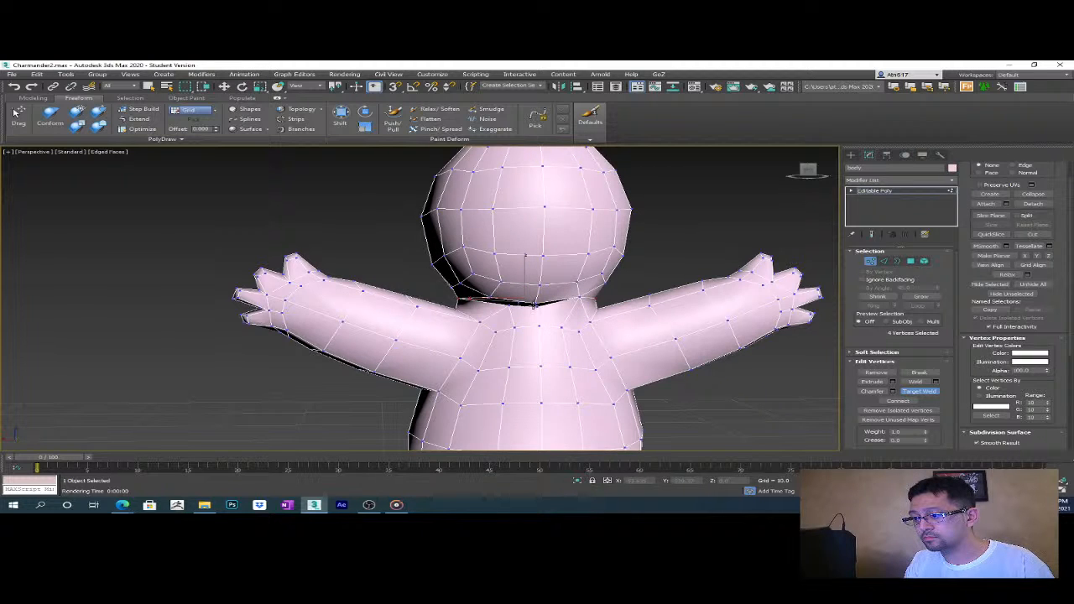
alt+middle_drag(526, 260, 663, 327)
click(578, 314)
alt+middle_drag(578, 312, 662, 333)
key(w)
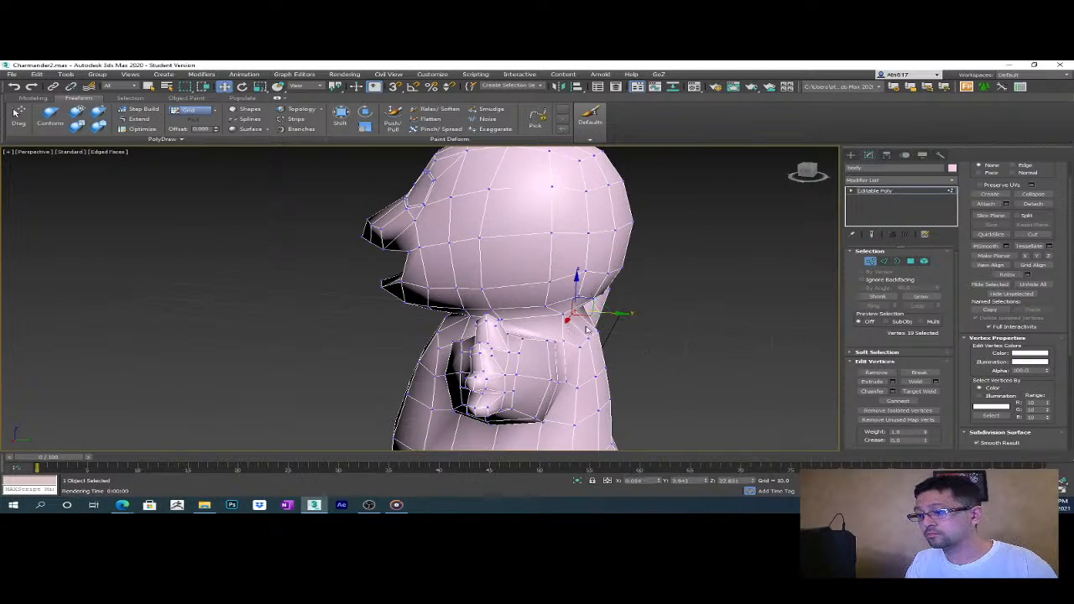
drag(608, 314, 618, 314)
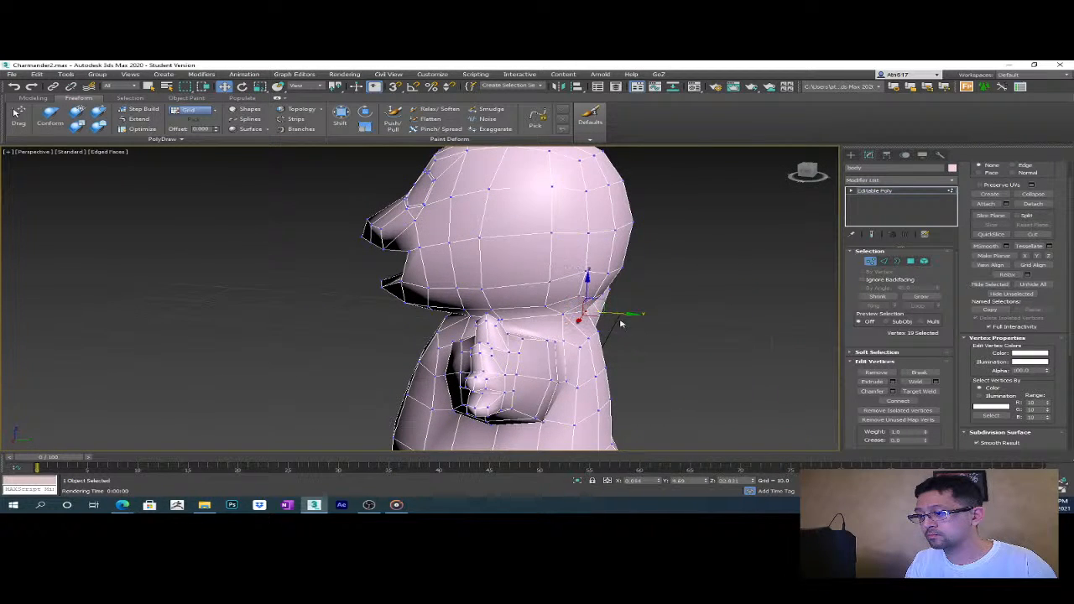
- Inspect the joint between head, neck and shoulders from the front in wireframe and shaded display
alt+middle_drag(604, 328, 594, 372)
scroll(671, 331, down, 5)
scroll(584, 289, up, 3)
key(F3)
key(F3)
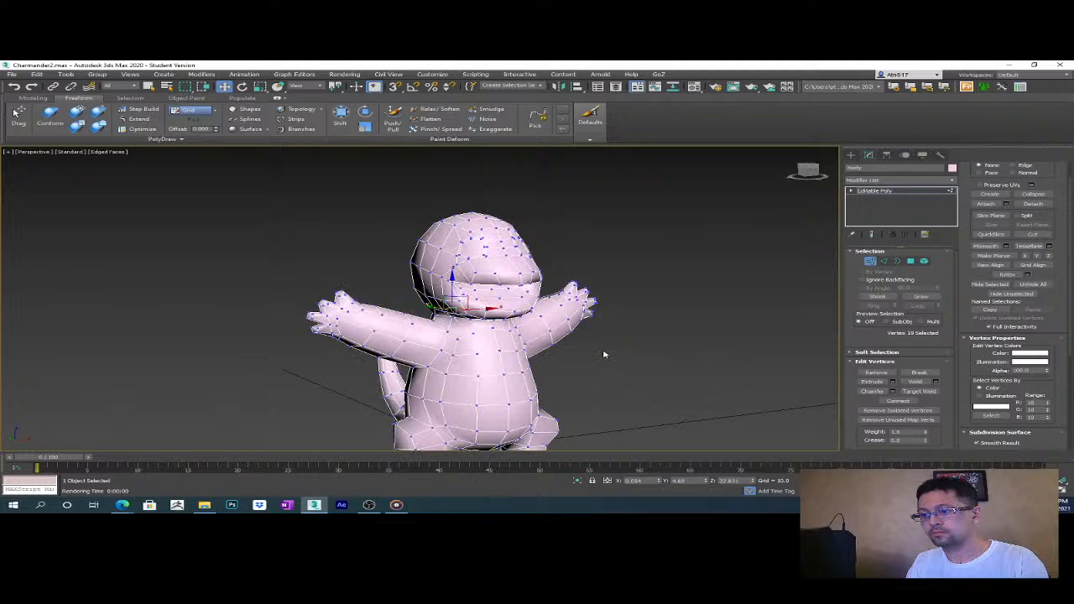
mouse_move(604, 354)
alt+middle_down()
mouse_move(640, 287)
mouse_move(638, 321)
mouse_move(602, 344)
alt+middle_up()
scroll(637, 321, up, 5)
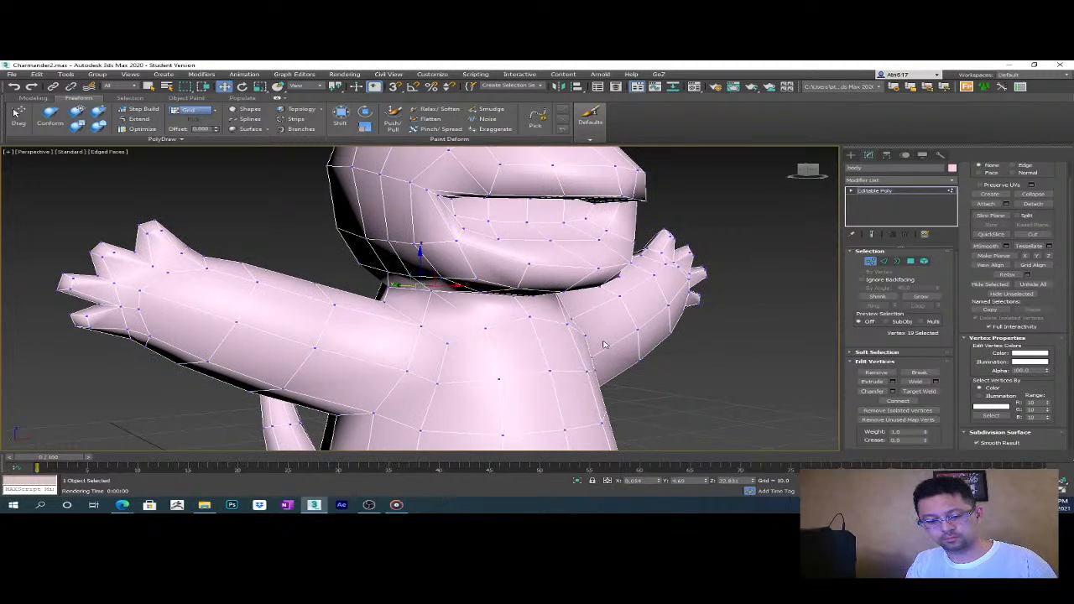
- Select the ring of short edges around the neck just below the head and connect them with a new edge loop
key(2)
click(457, 308)
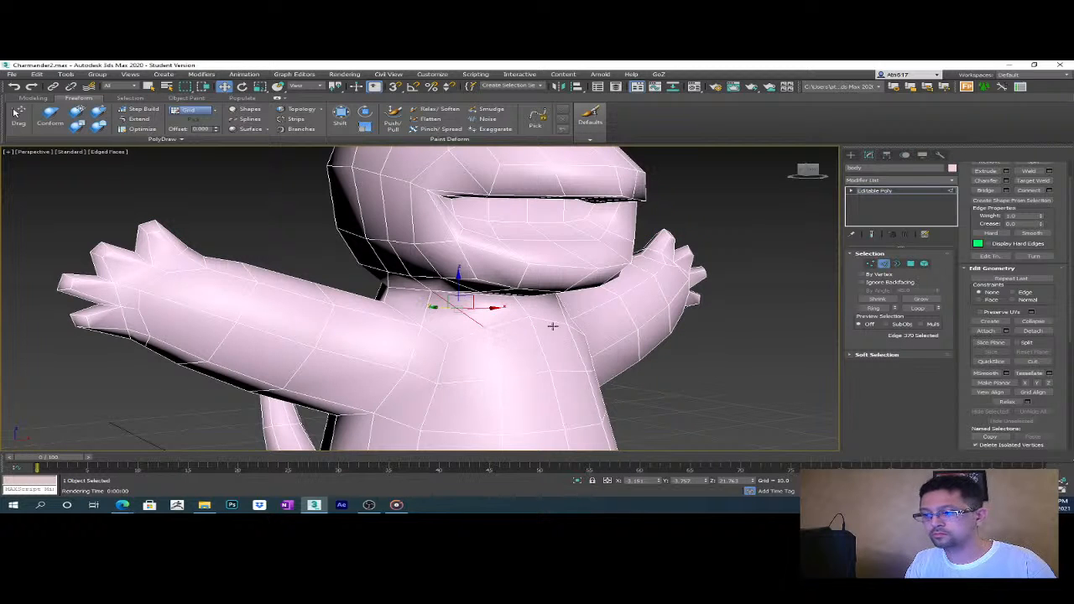
key(f)
scroll(358, 248, up, 5)
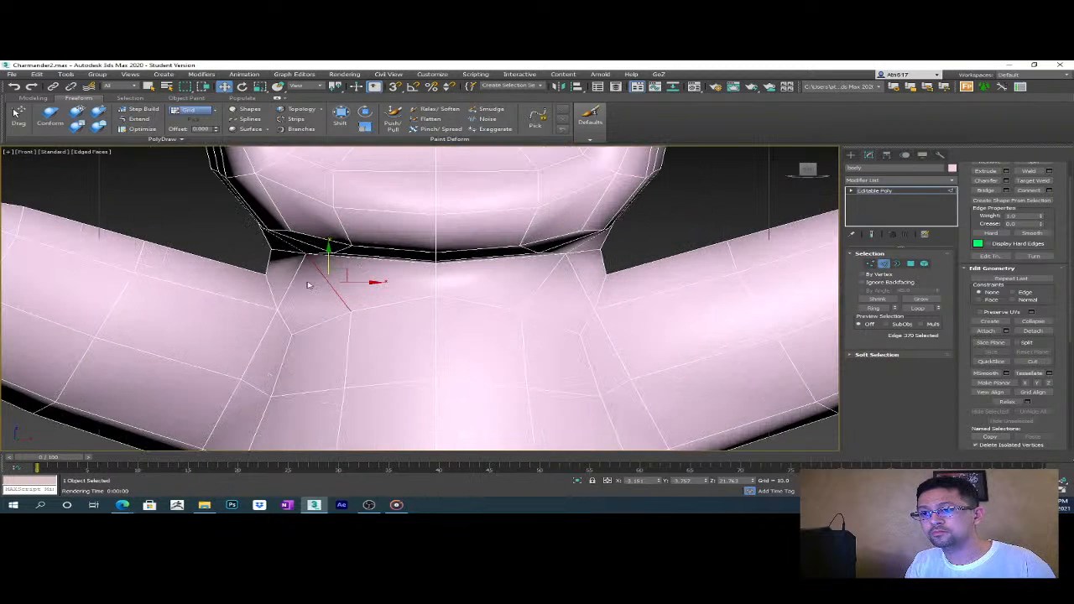
drag(487, 288, 617, 275)
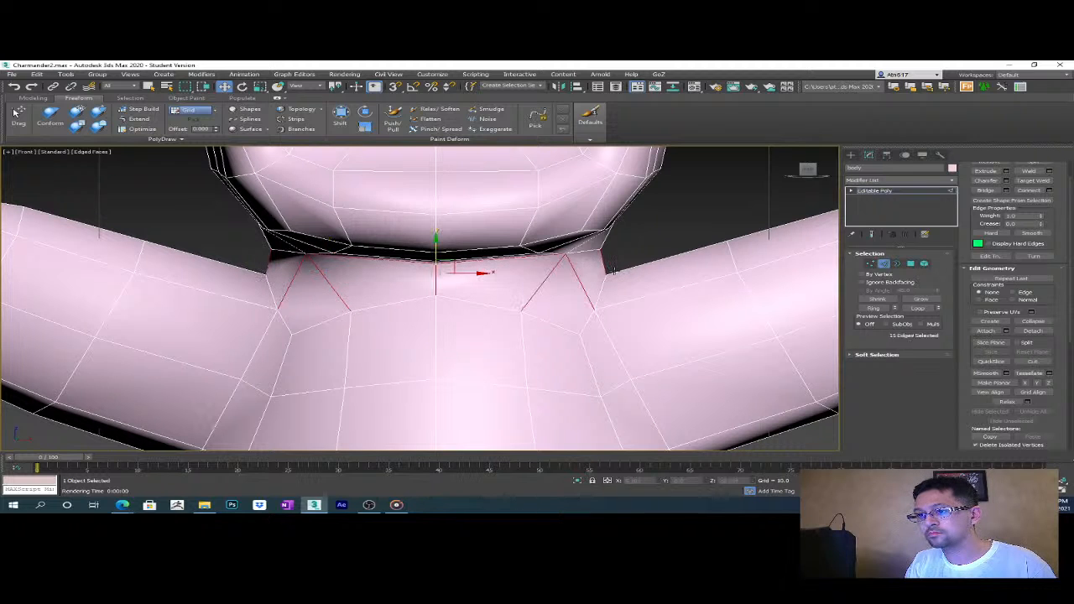
alt+click(474, 251)
alt+click(394, 258)
scroll(592, 309, down, 4)
alt+middle_drag(549, 316, 837, 320)
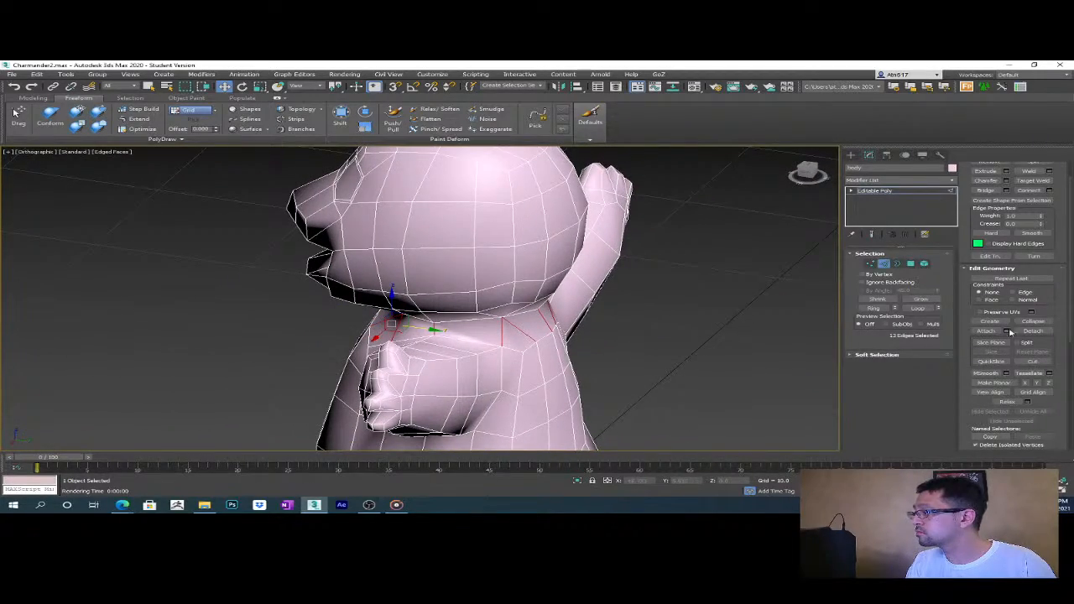
click(1049, 190)
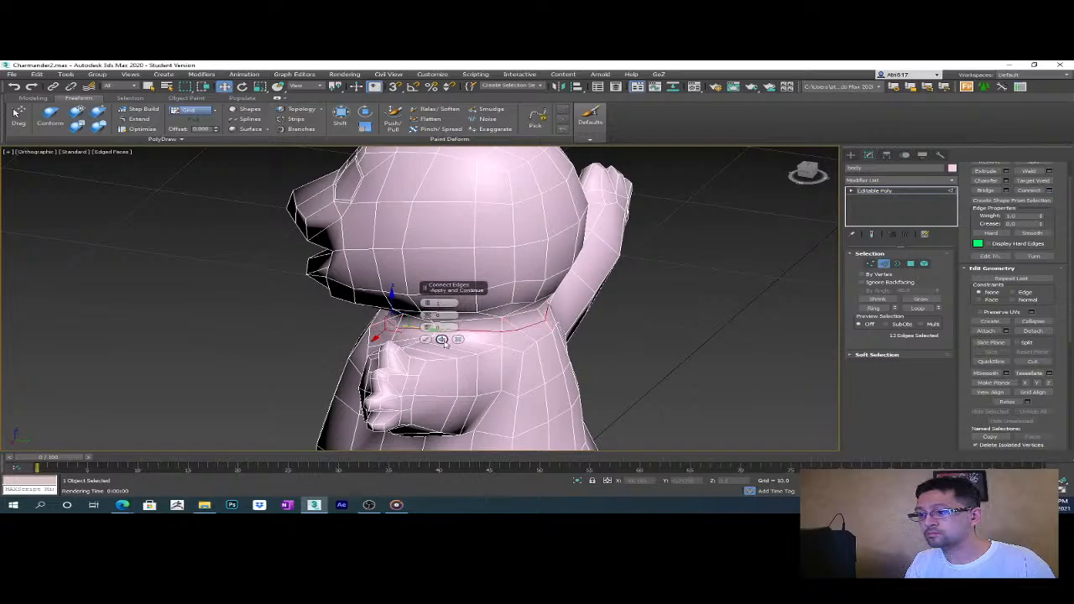
click(425, 340)
alt+middle_drag(425, 340, 560, 337)
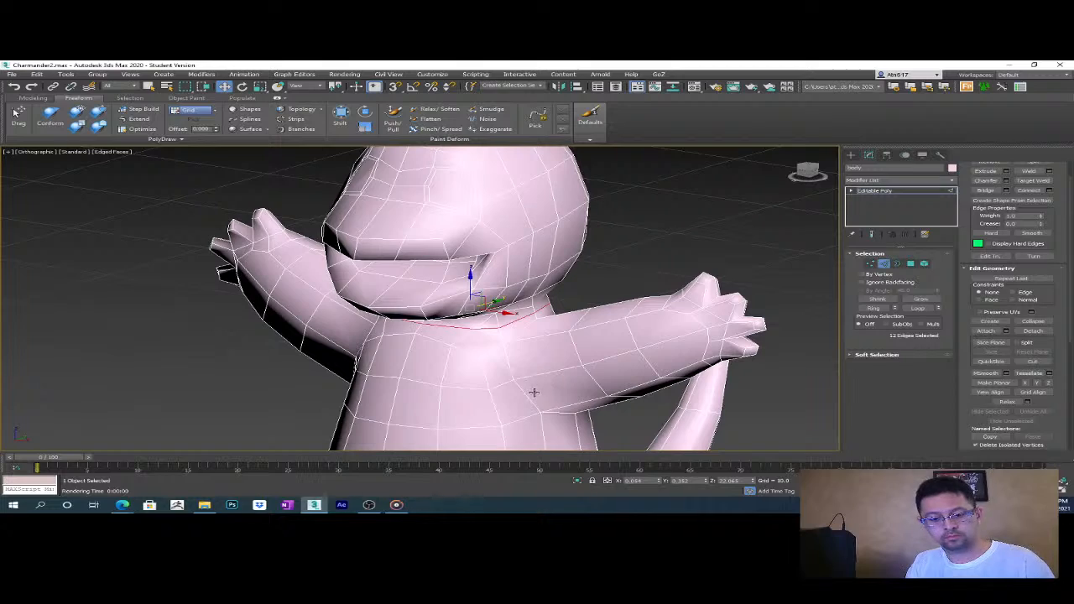
- Examine the vertices of the new edge loop across the front of the neck and under the jaw
key(1)
scroll(489, 336, up, 5)
click(456, 324)
ctrl+click(511, 322)
alt+middle_drag(601, 335, 479, 339)
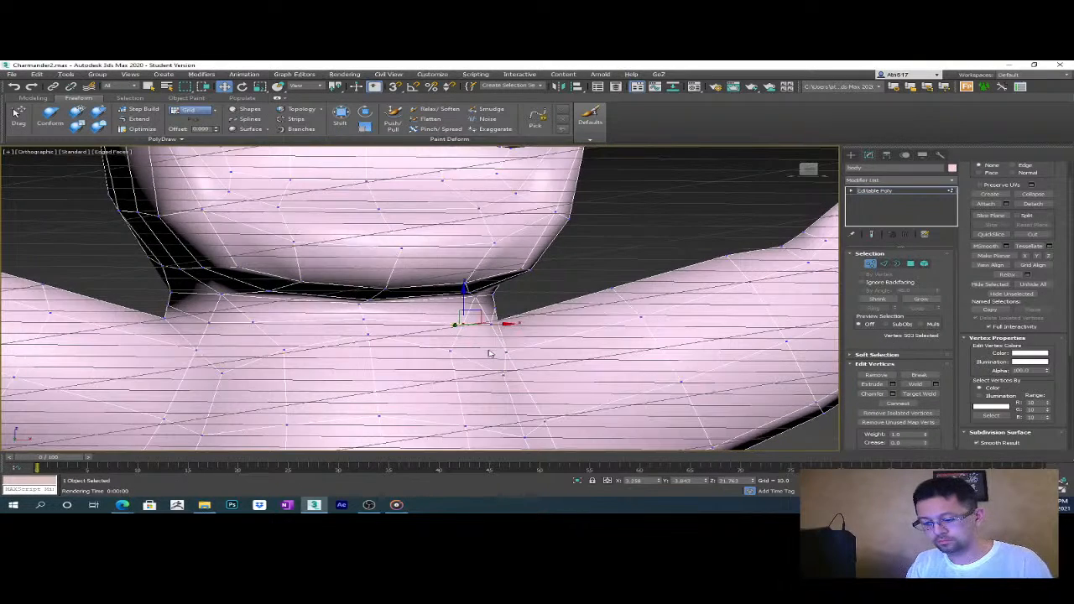
key(p)
scroll(483, 347, down, 2)
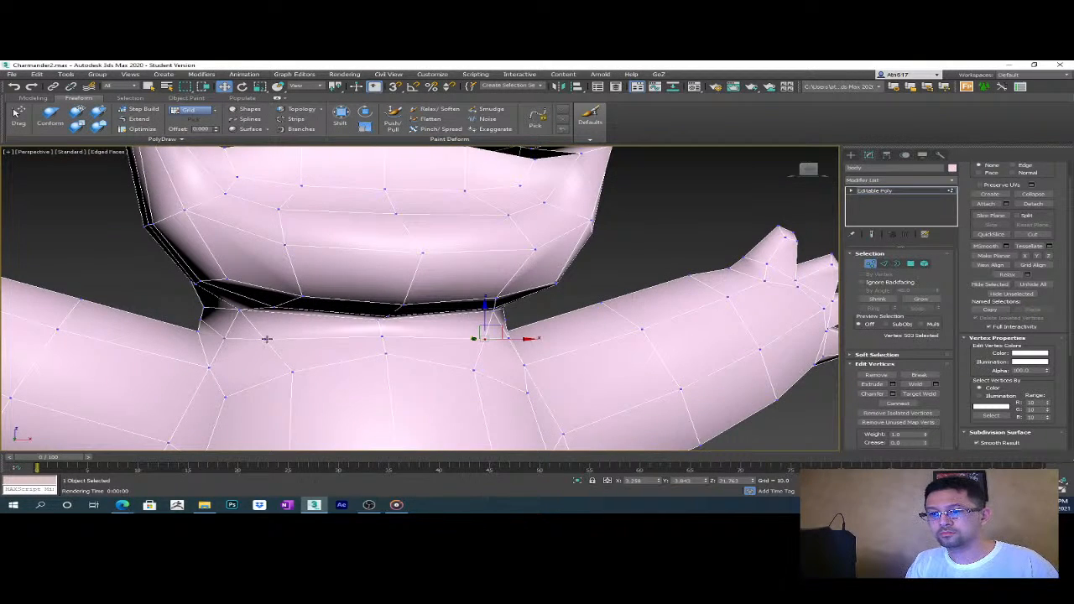
scroll(1002, 308, down, 1)
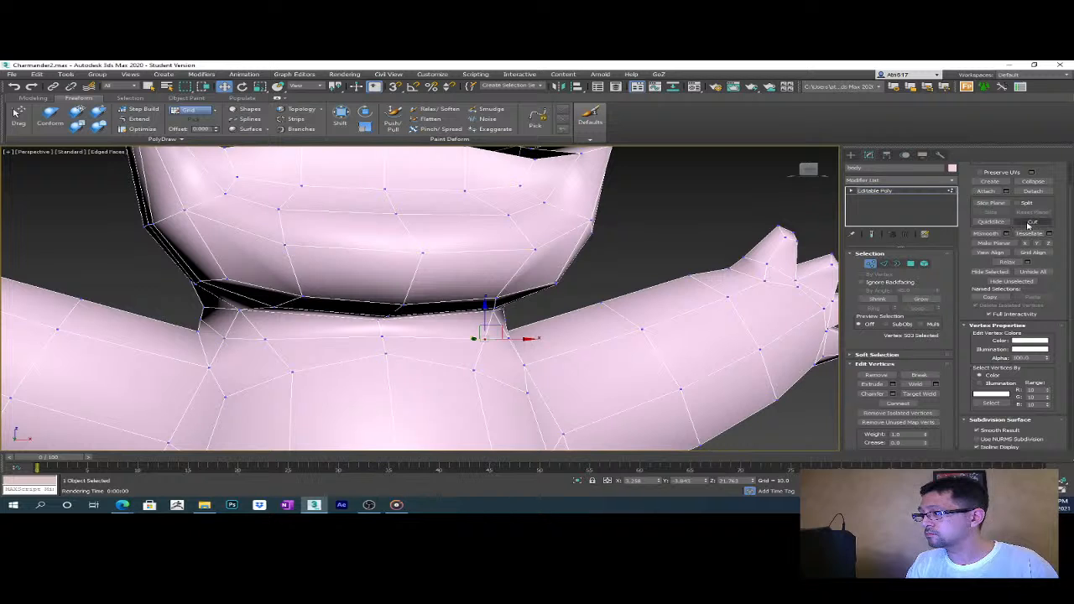
alt+middle_drag(573, 364, 479, 330)
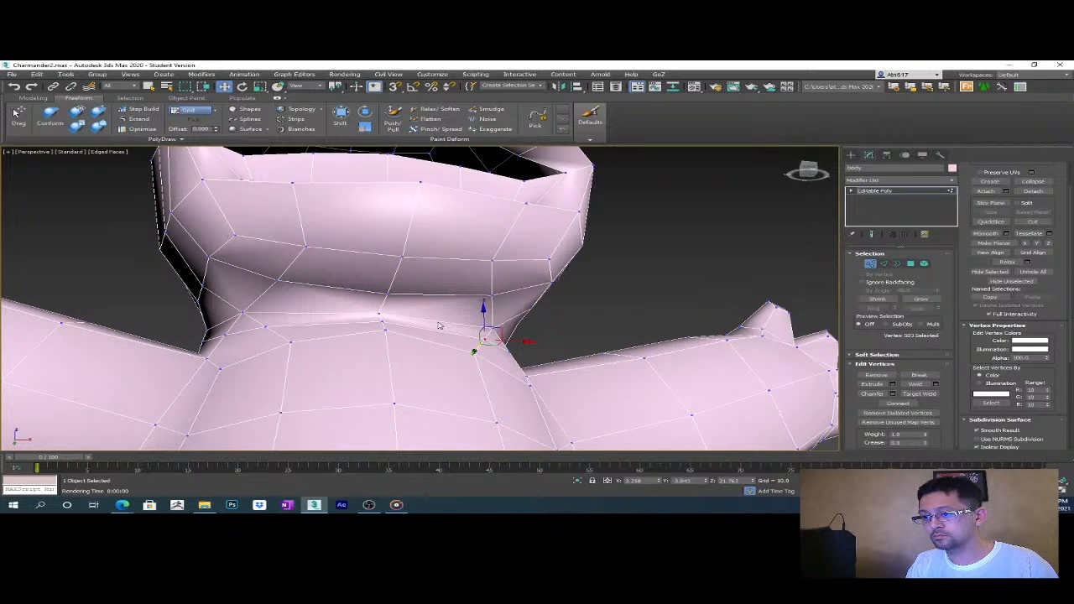
- Select the two edge pairs at the front of the neck and under the jaw and connect them across
key(2)
click(442, 324)
ctrl+click(322, 313)
ctrl+click(348, 289)
ctrl+click(453, 296)
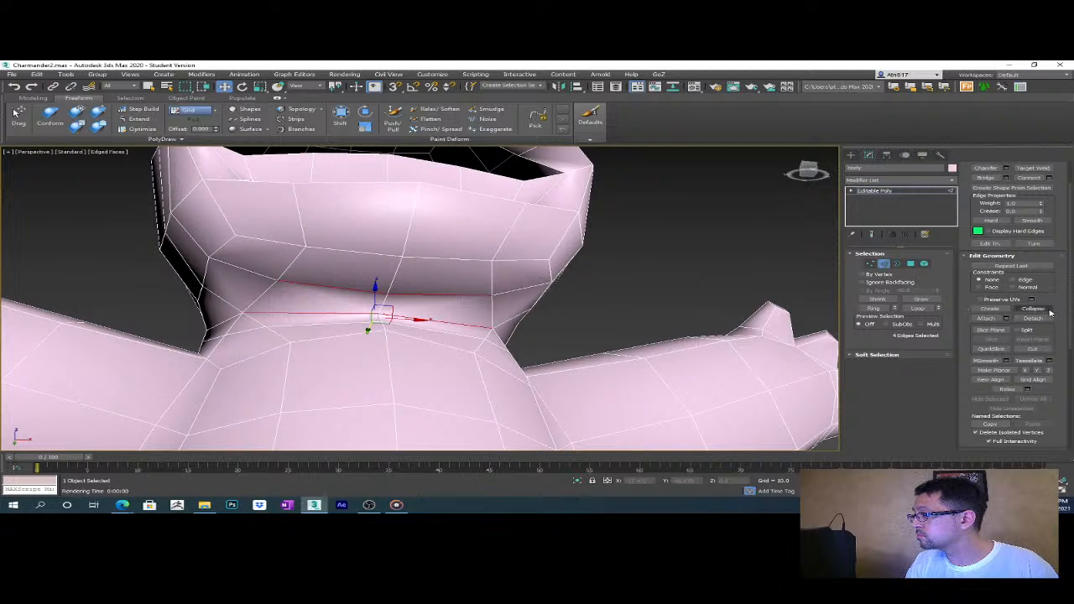
click(1048, 179)
click(425, 339)
alt+middle_drag(431, 337, 503, 370)
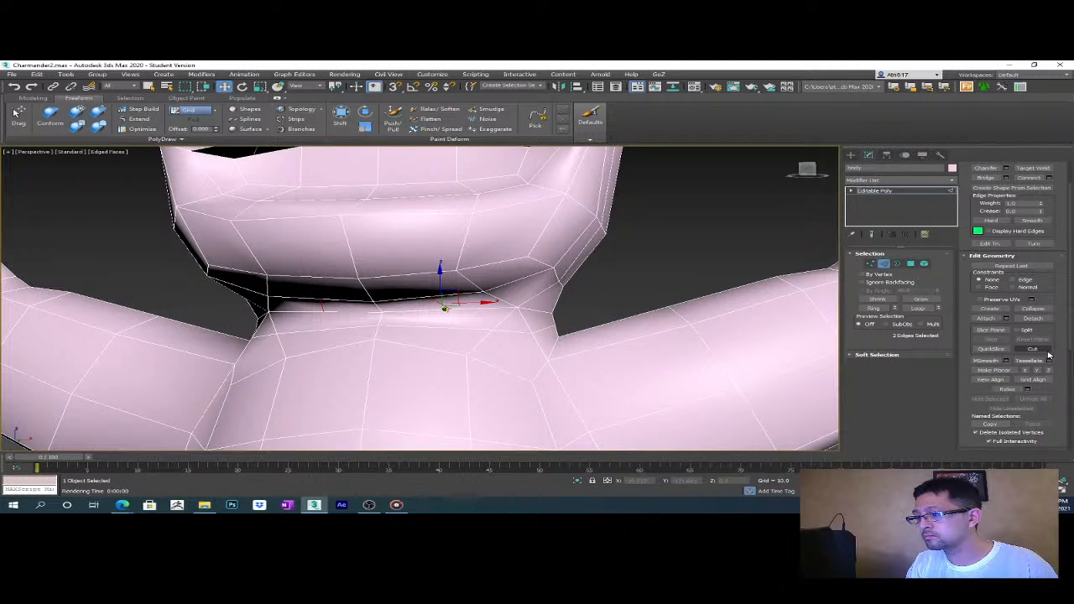
- Cut additional edges at the front of the neck, starting from the lower ends of the two new connecting edges
click(1033, 348)
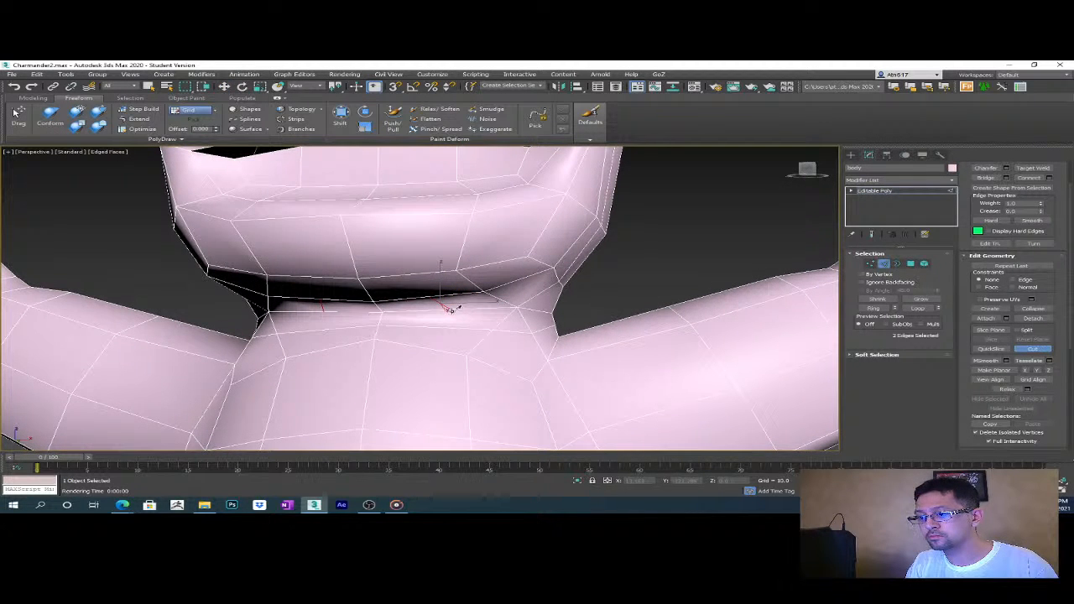
click(461, 315)
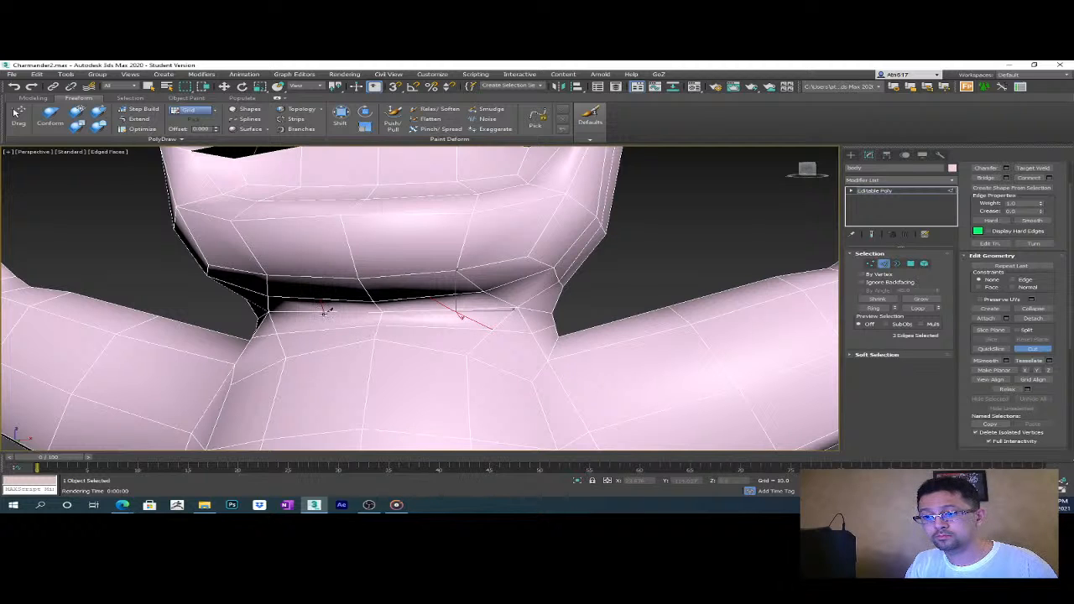
click(324, 311)
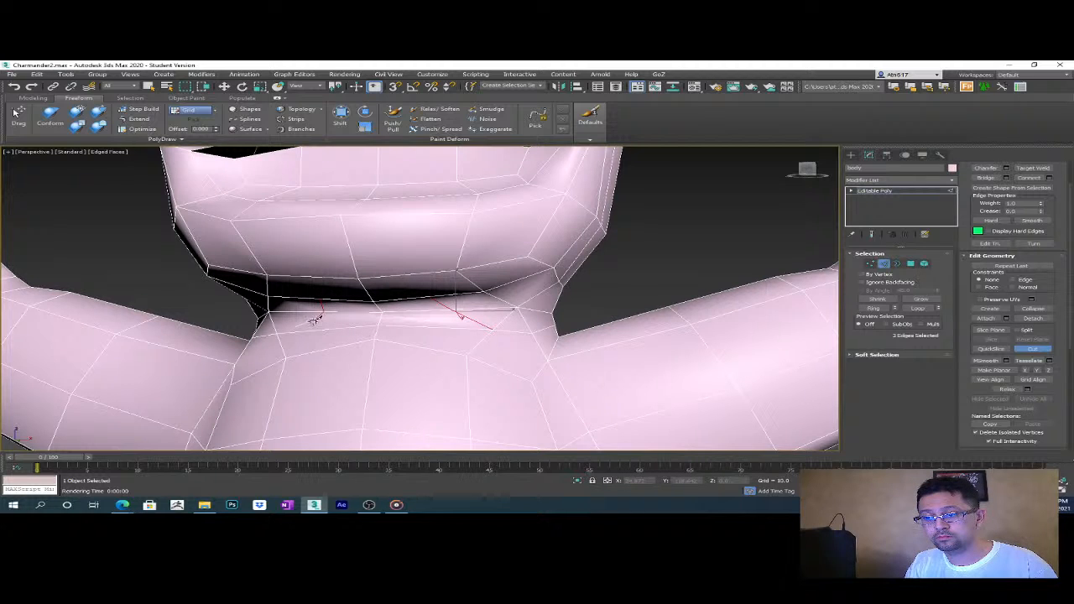
alt+middle_drag(305, 340, 528, 354)
key(w)
- Reposition the center vertex and its two neighboring vertices under the jaw where it meets the neck
alt+middle_drag(666, 340, 592, 287)
alt+middle_drag(667, 291, 676, 343)
key(1)
click(506, 358)
click(454, 321)
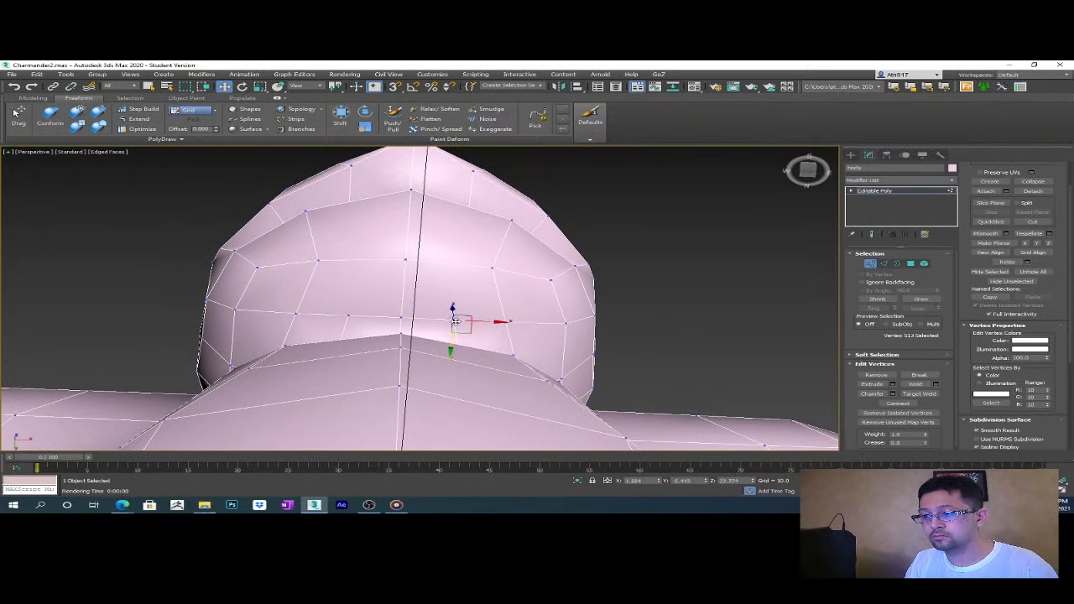
ctrl+click(351, 316)
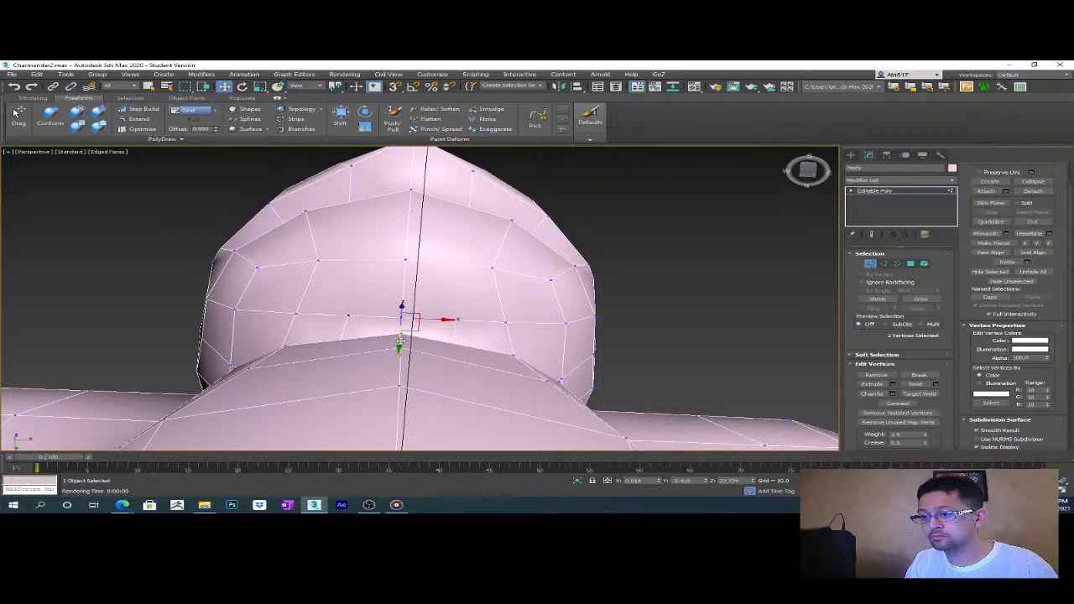
alt+middle_drag(352, 369, 518, 354)
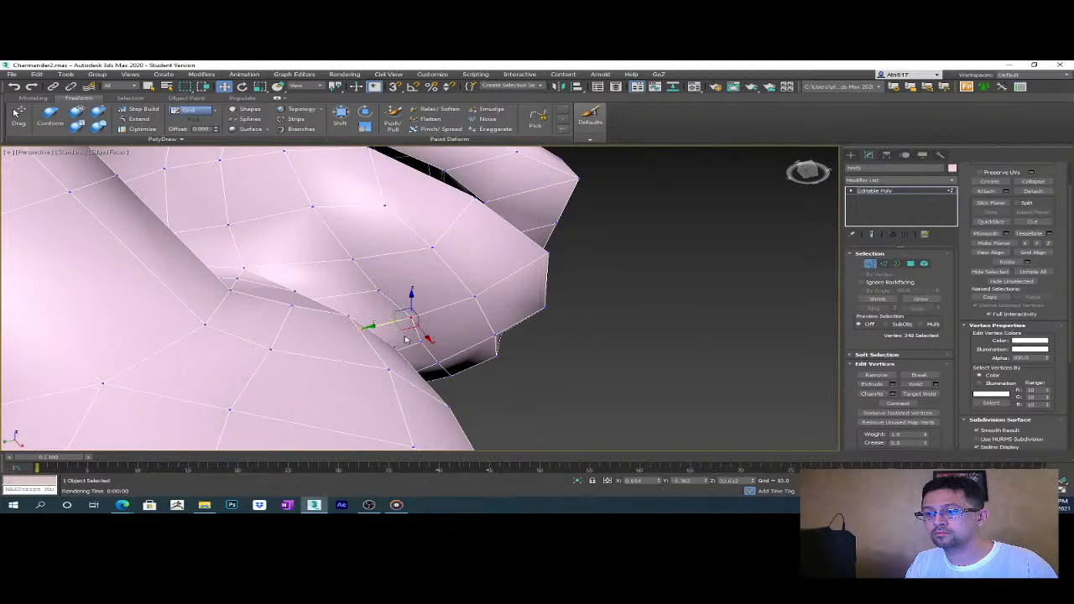
alt+middle_drag(390, 307, 356, 358)
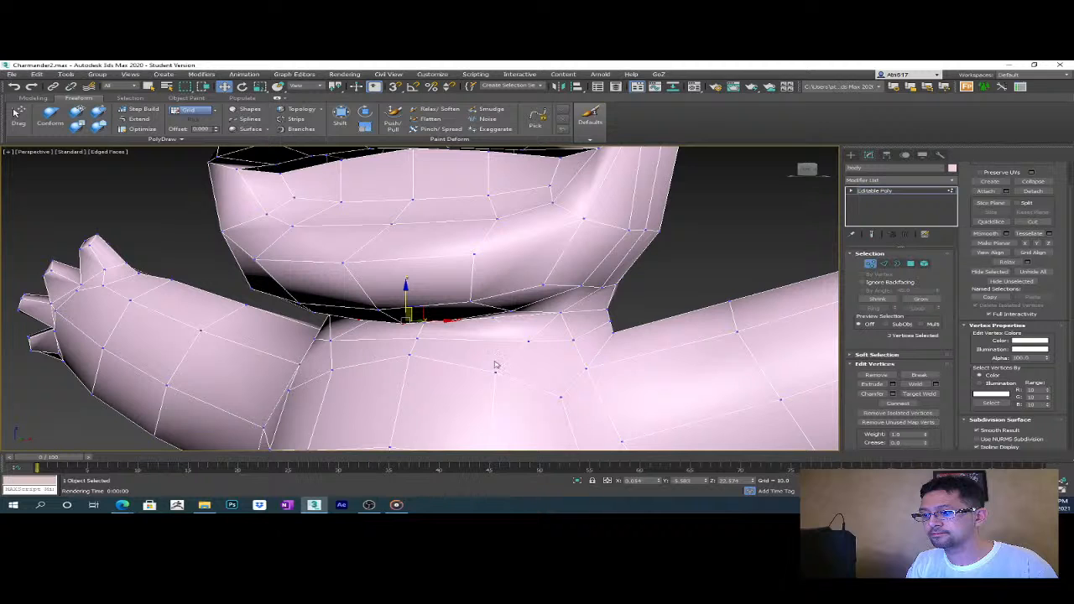
- Select the two vertices on either side of the center at the front of the neck and scale them closer together along X
click(530, 343)
alt+middle_drag(529, 343, 438, 365)
key(r)
drag(372, 343, 378, 343)
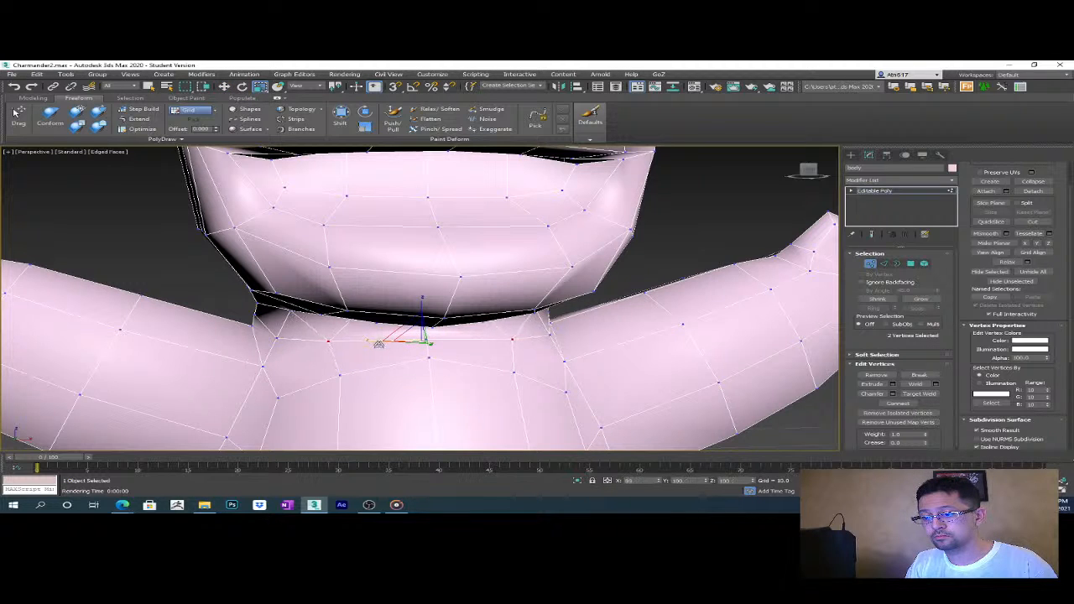
alt+middle_drag(388, 347, 460, 347)
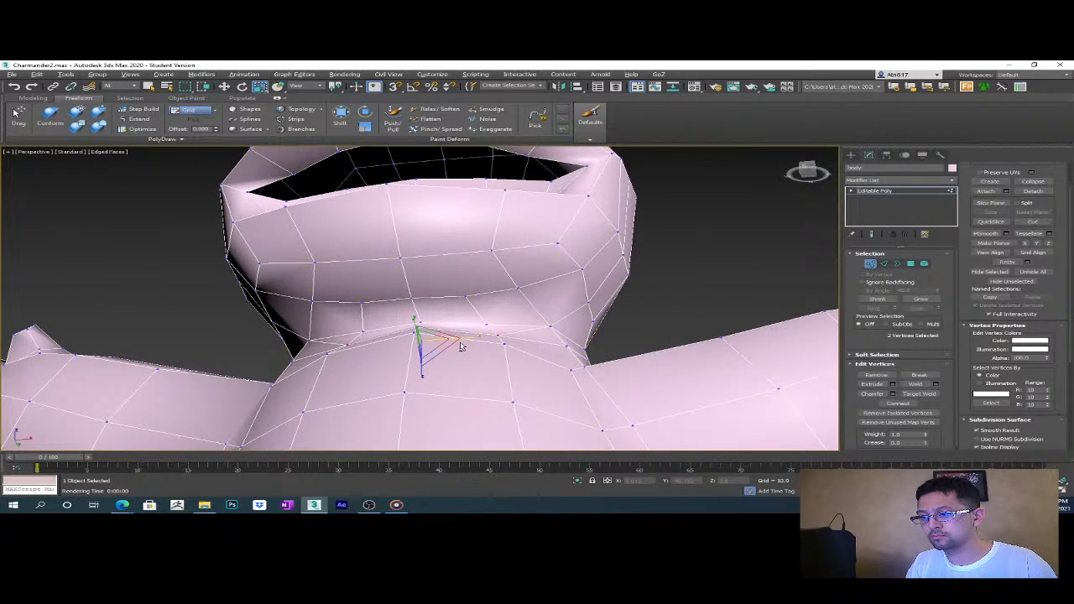
- Select the matching pair of outer vertices under the jaw, set the constraint to Edge and scale them apart along X
mouse_move(498, 317)
alt+middle_down()
mouse_move(489, 352)
mouse_move(462, 366)
mouse_move(472, 335)
mouse_move(484, 351)
mouse_move(503, 312)
alt+middle_up()
click(506, 313)
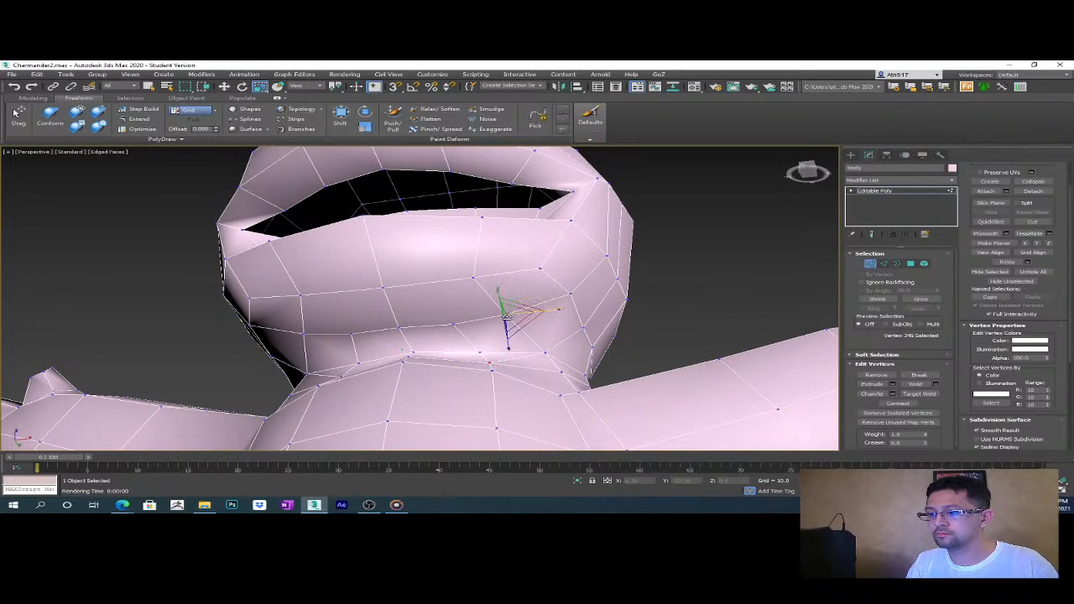
ctrl+click(317, 332)
alt+middle_drag(317, 332, 766, 363)
scroll(975, 300, up, 2)
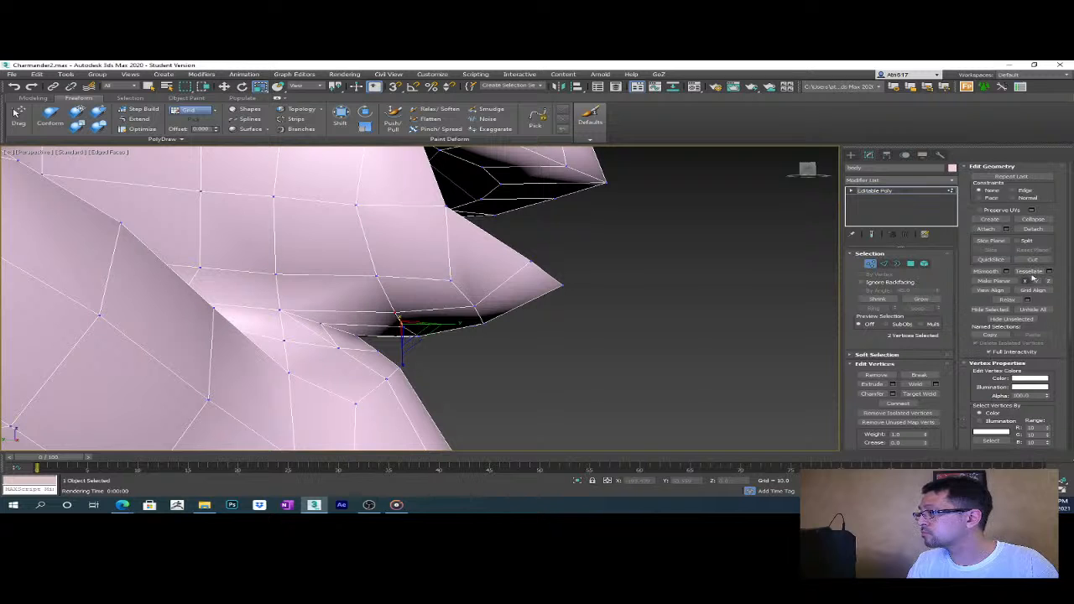
key(w)
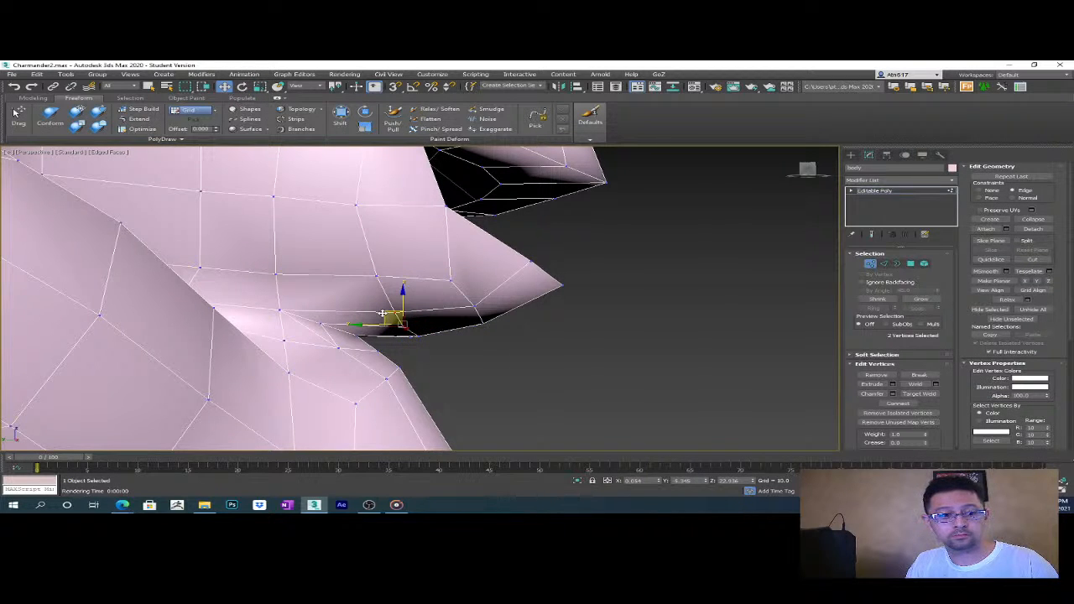
mouse_move(393, 312)
alt+middle_down()
mouse_move(349, 326)
mouse_move(336, 347)
mouse_move(378, 335)
mouse_move(324, 319)
mouse_move(316, 360)
mouse_move(383, 334)
mouse_move(324, 355)
mouse_move(332, 344)
mouse_move(364, 353)
mouse_move(371, 328)
mouse_move(396, 353)
mouse_move(382, 314)
alt+middle_up()
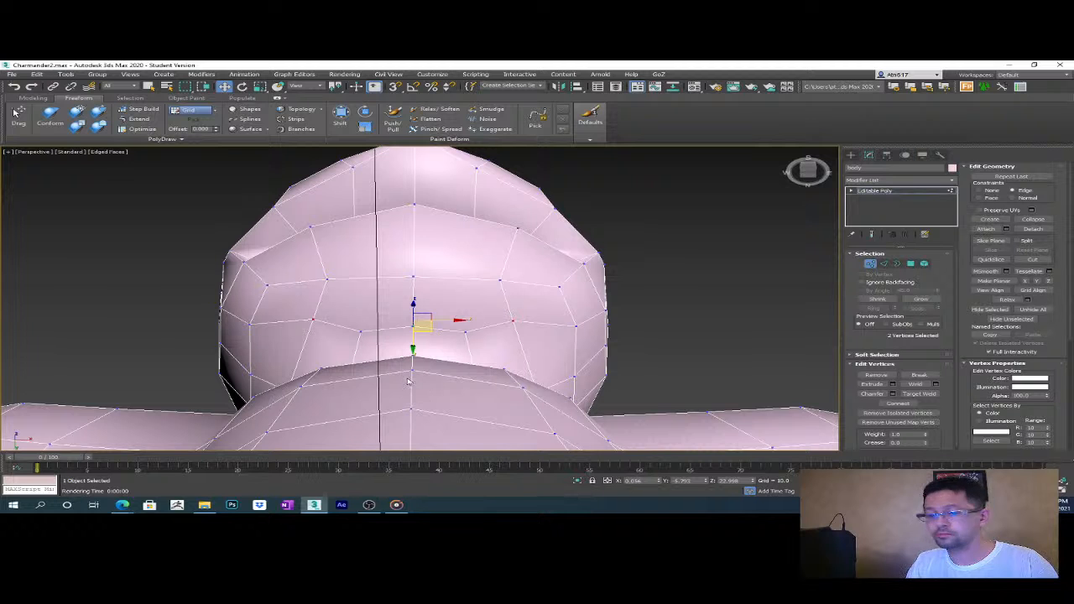
drag(364, 320, 356, 321)
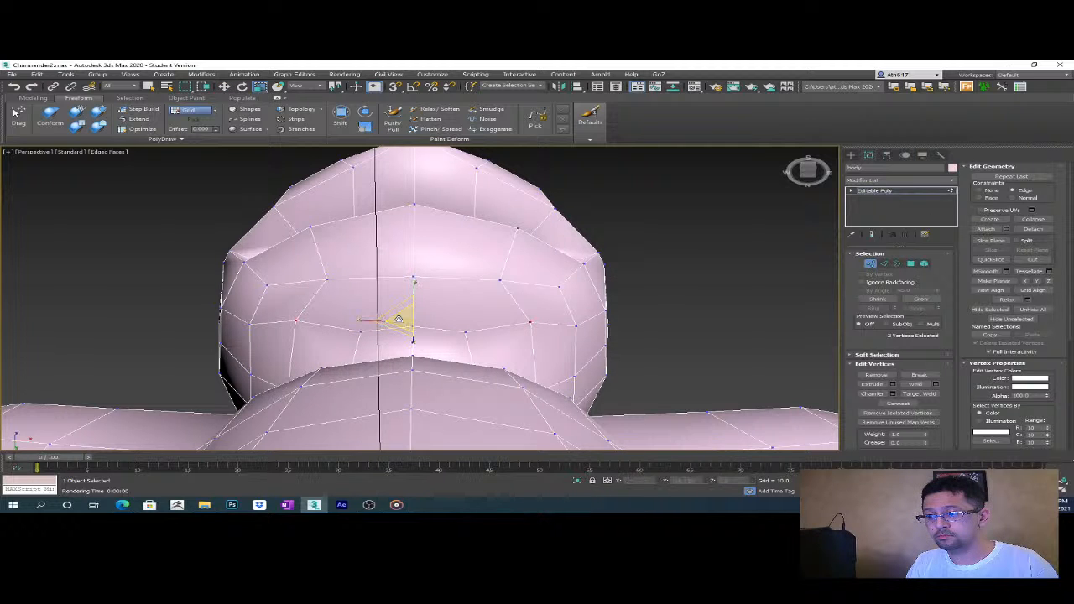
alt+middle_drag(468, 325, 483, 376)
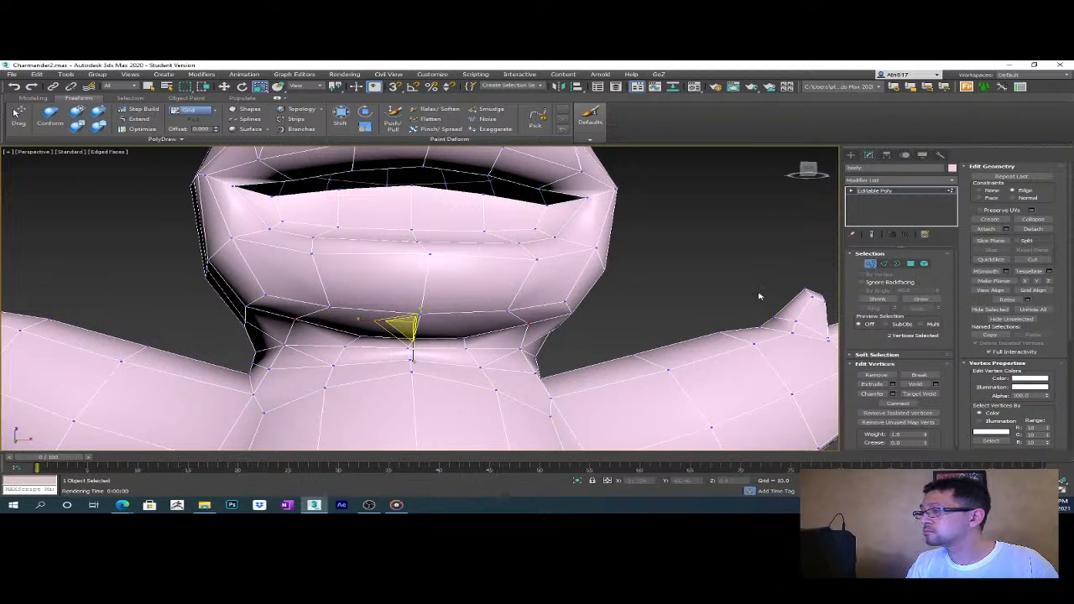
key(2)
click(491, 359)
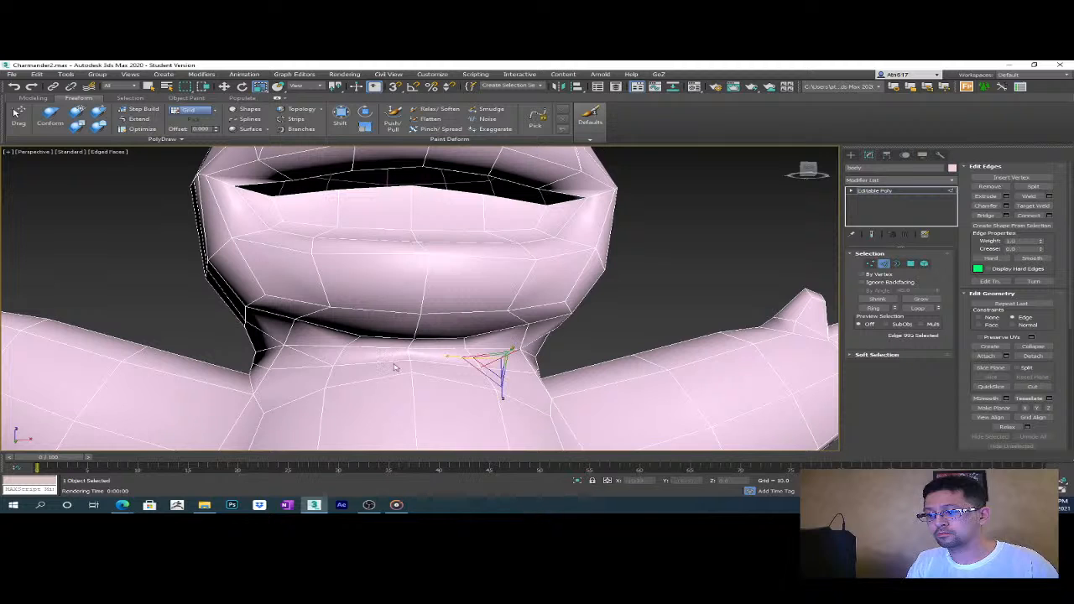
ctrl+click(323, 362)
alt+middle_drag(323, 362, 409, 329)
click(361, 375)
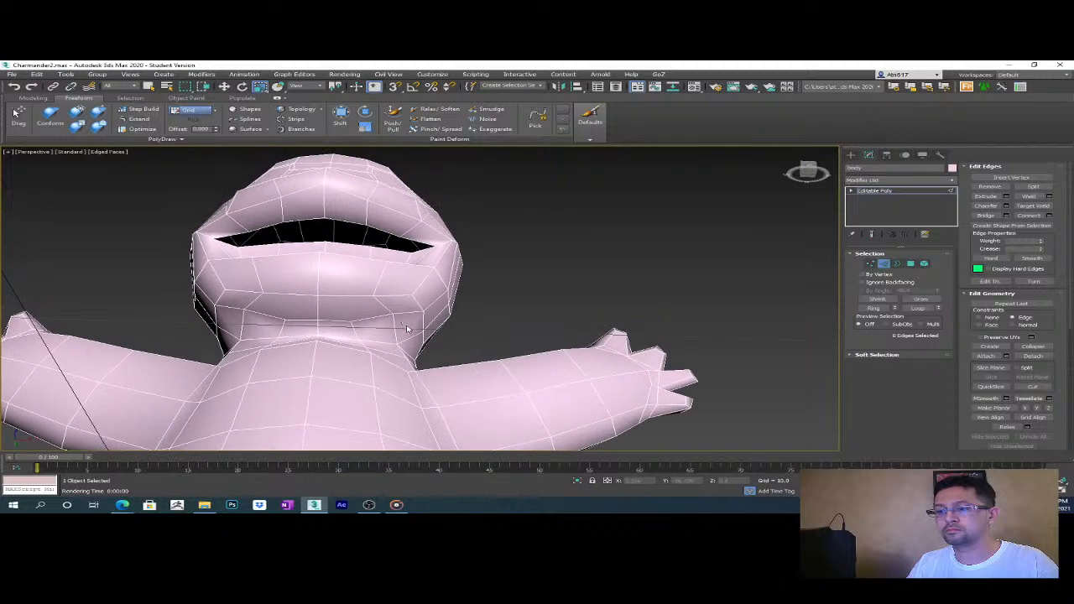
- Select the two vertices on either side of the center on the underside of the chin and scale them apart along X
key(1)
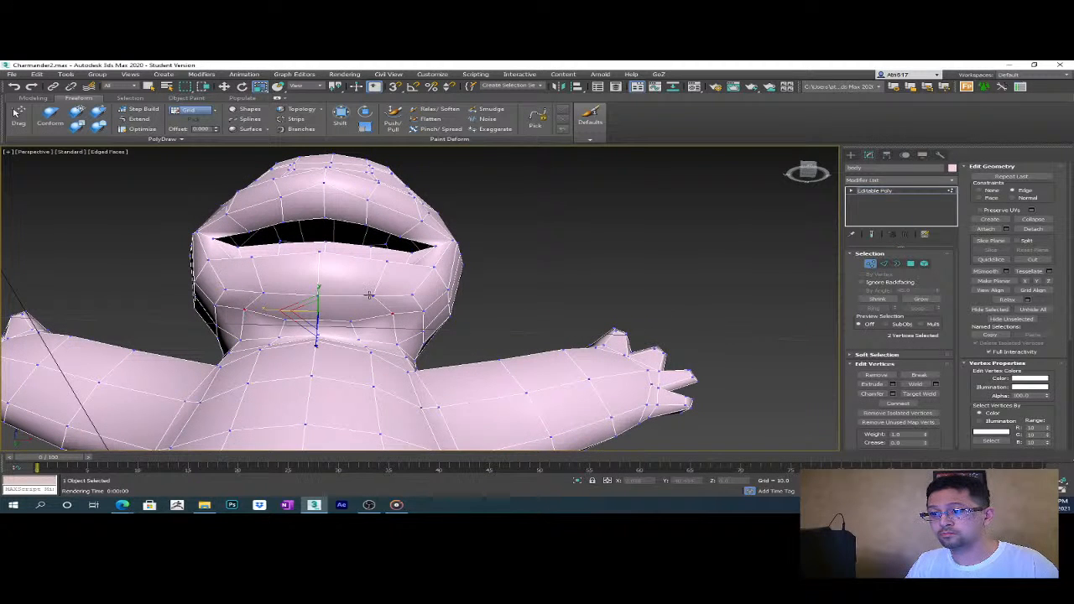
click(370, 295)
ctrl+click(264, 295)
alt+middle_drag(267, 297, 360, 295)
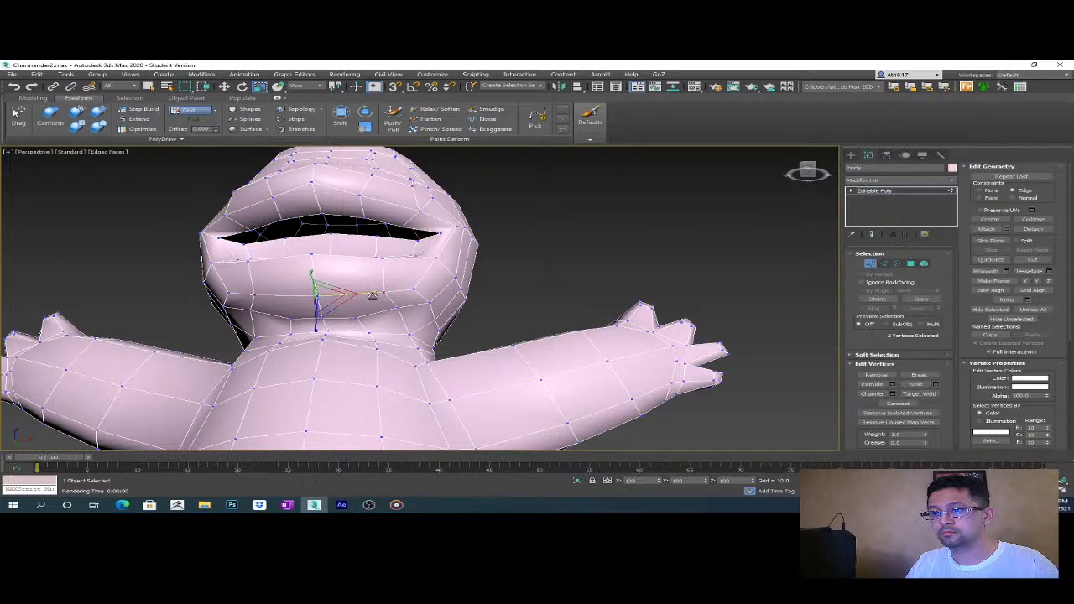
alt+middle_drag(380, 308, 366, 318)
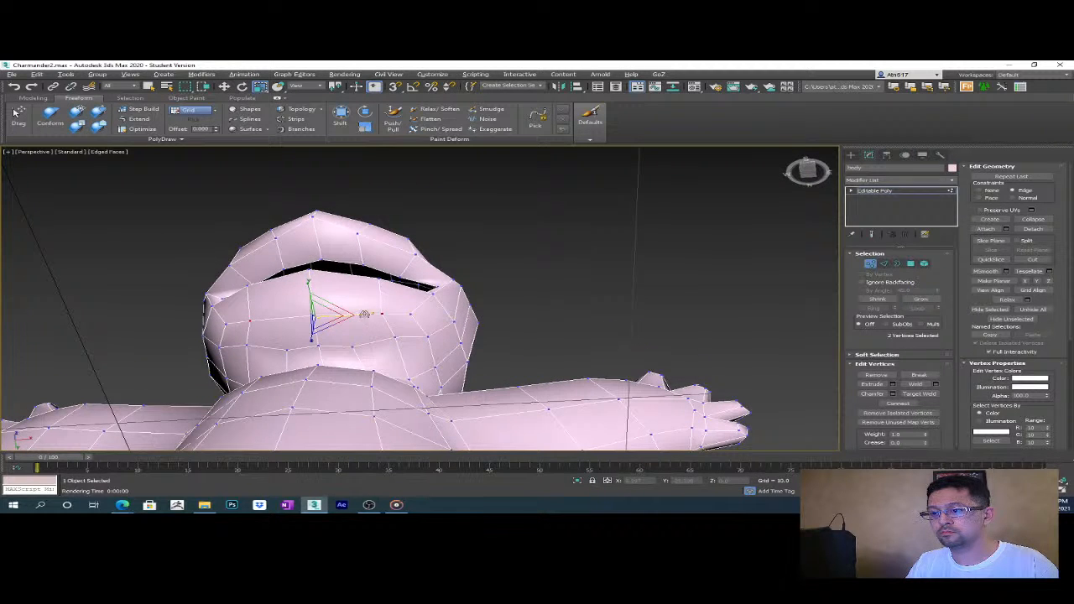
- Cut a new edge across the underside of the jaw between the two outer vertices, crossing the center line
click(320, 344)
alt+middle_drag(320, 345, 350, 349)
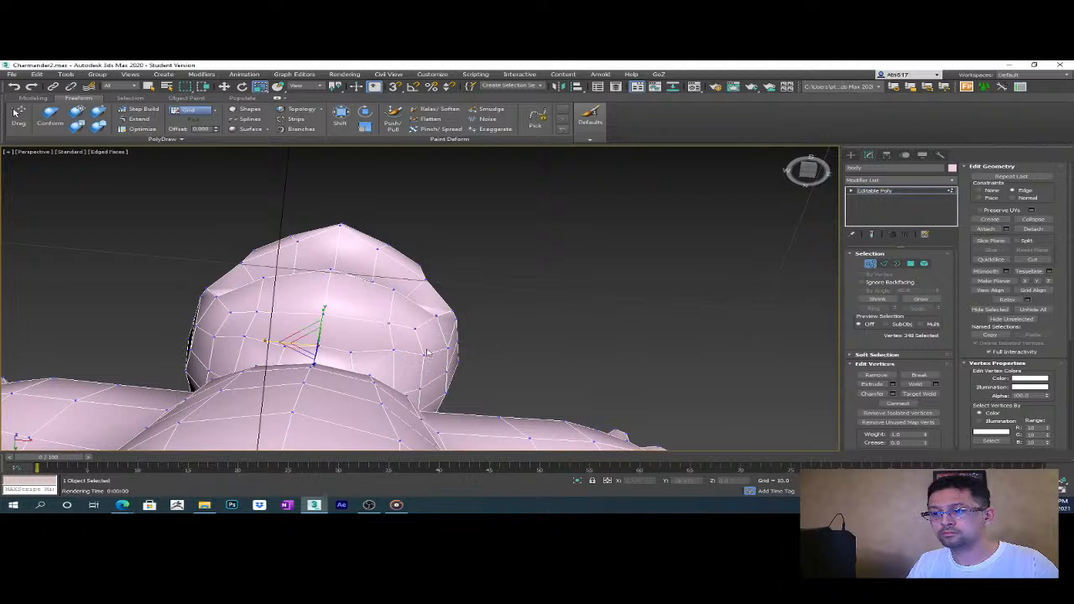
key(alt+c)
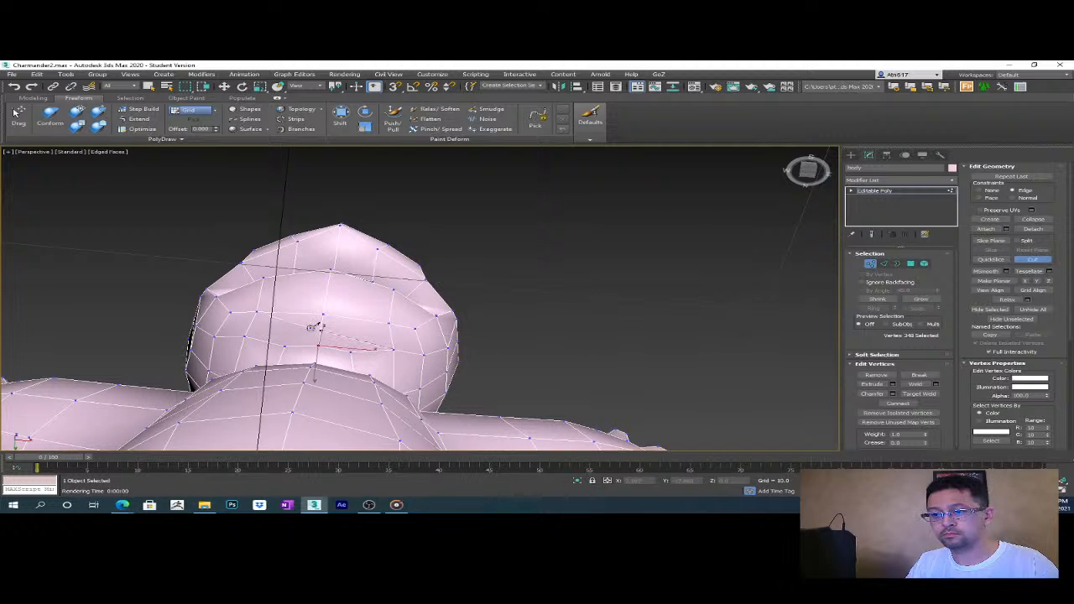
click(265, 338)
right_click(342, 349)
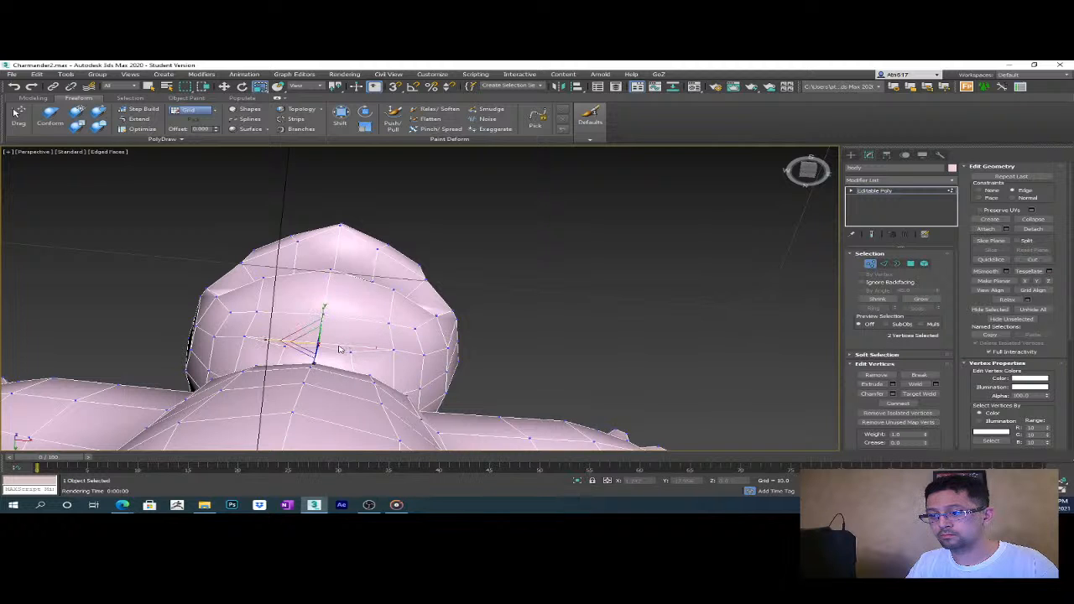
- Move the new center vertex under the jaw and the center vertex above it toward the chin to even out the spacing
key(1)
scroll(323, 349, up, 3)
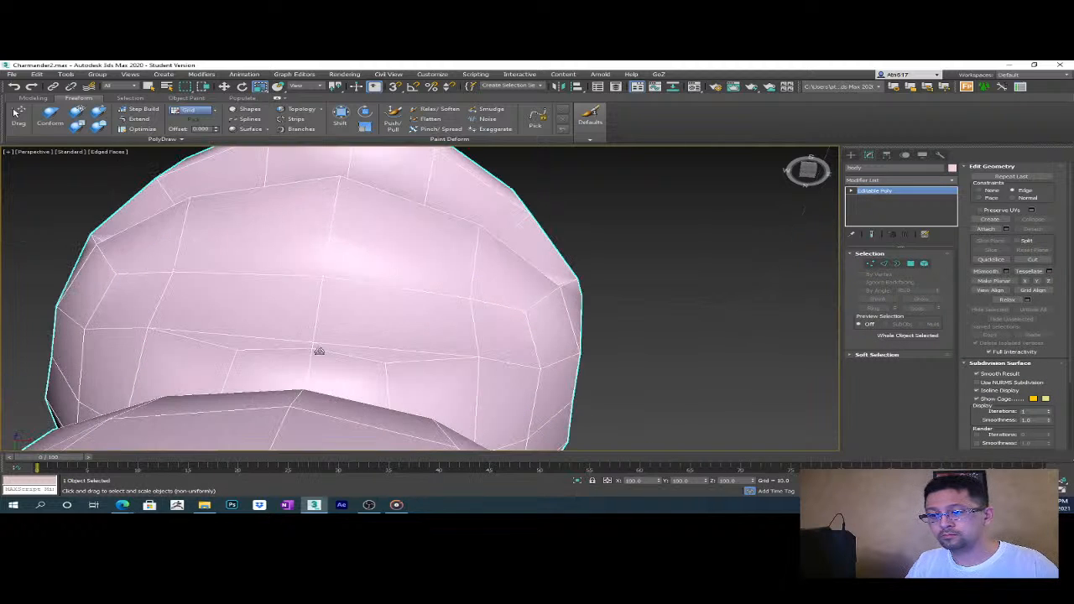
key(1)
mouse_move(315, 344)
alt+middle_down()
mouse_move(350, 349)
mouse_move(327, 360)
alt+middle_up()
click(325, 370)
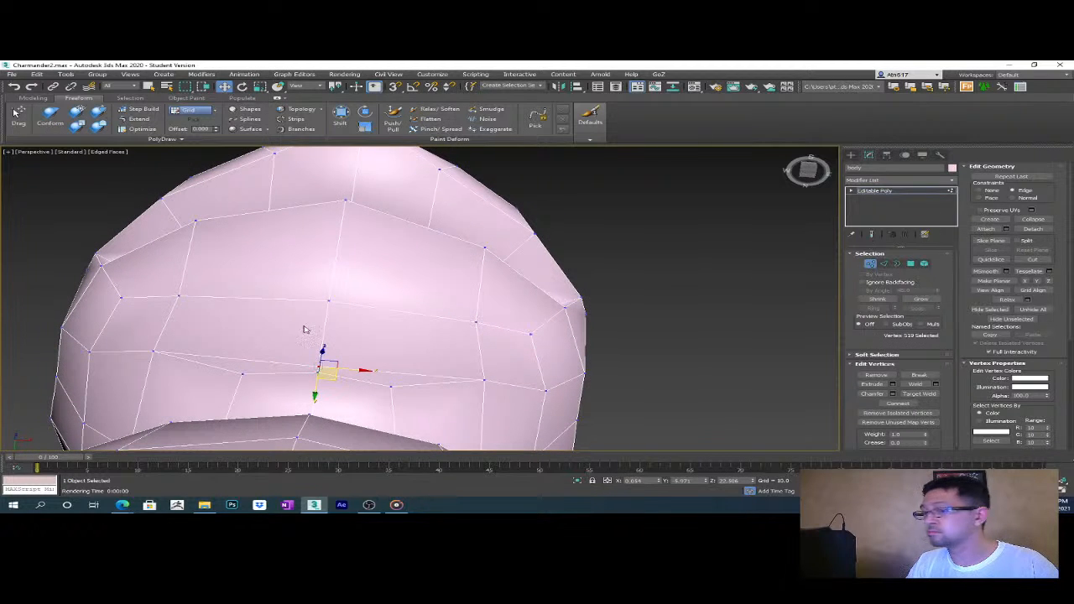
drag(317, 391, 323, 367)
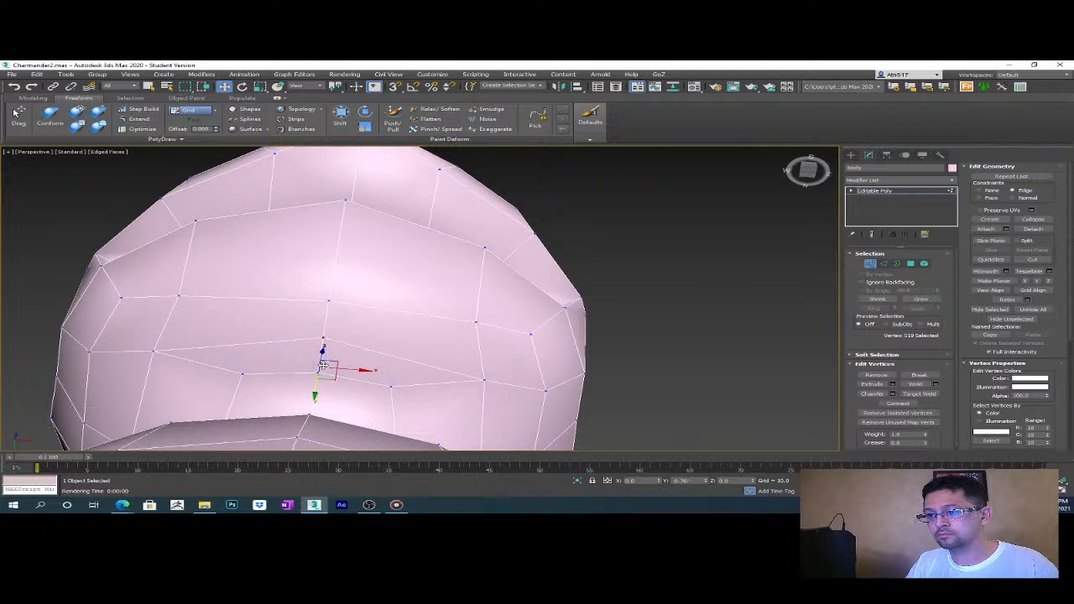
drag(323, 367, 320, 361)
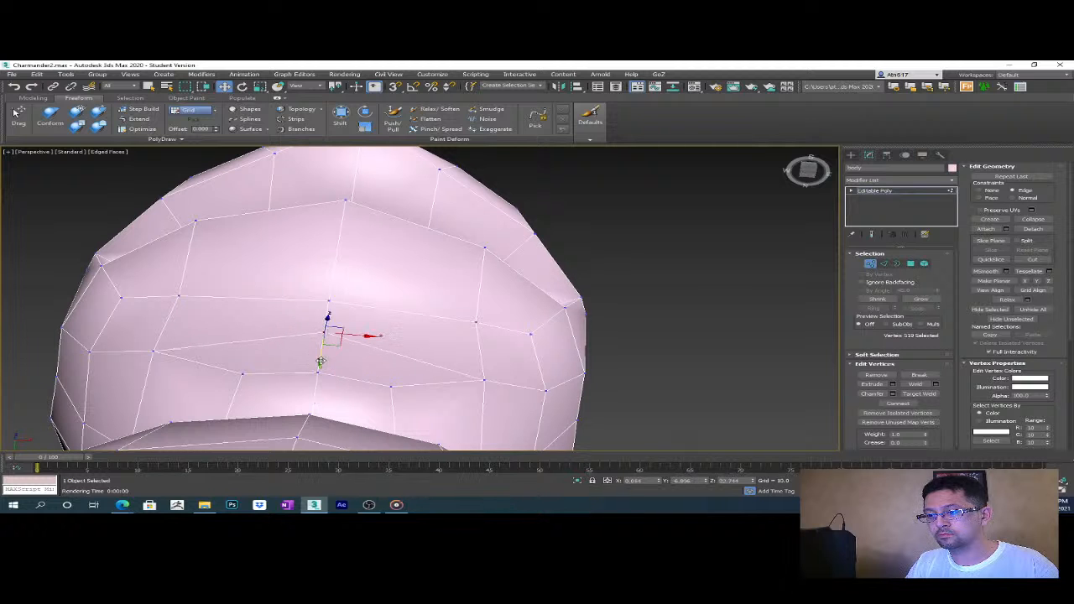
click(329, 301)
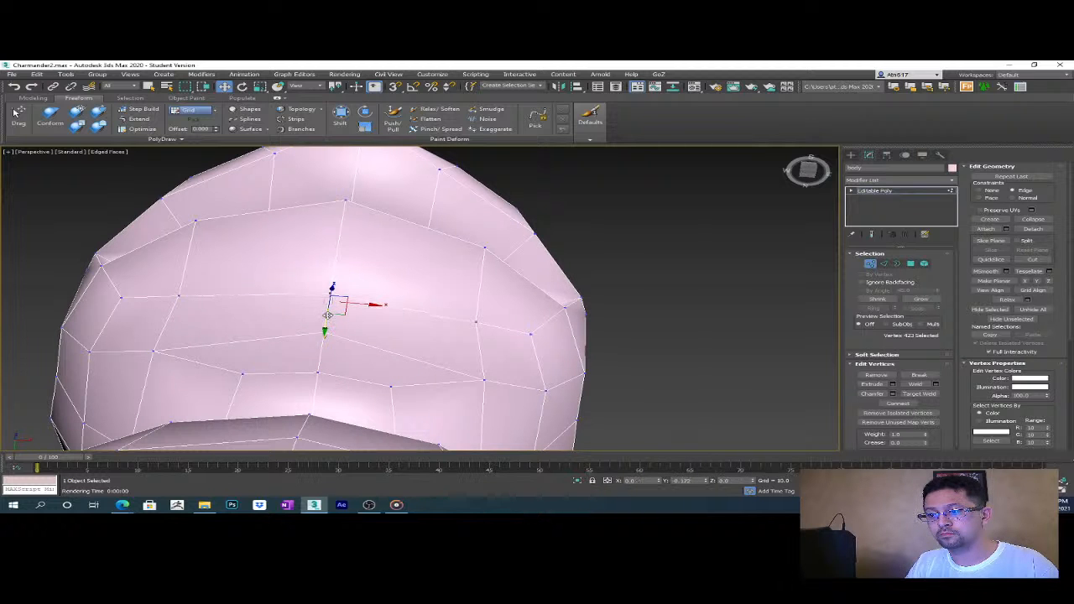
alt+middle_drag(329, 300, 534, 335)
click(533, 335)
- Leave vertex editing and examine the reshaped neck and the whole body model from the front
scroll(533, 335, down, 6)
alt+middle_drag(625, 360, 485, 380)
alt+middle_drag(563, 328, 566, 284)
scroll(396, 321, up, 4)
alt+middle_drag(397, 328, 422, 310)
scroll(422, 311, down, 3)
alt+middle_drag(548, 371, 679, 295)
click(851, 156)
scroll(566, 367, down, 3)
middle_drag(587, 333, 552, 375)
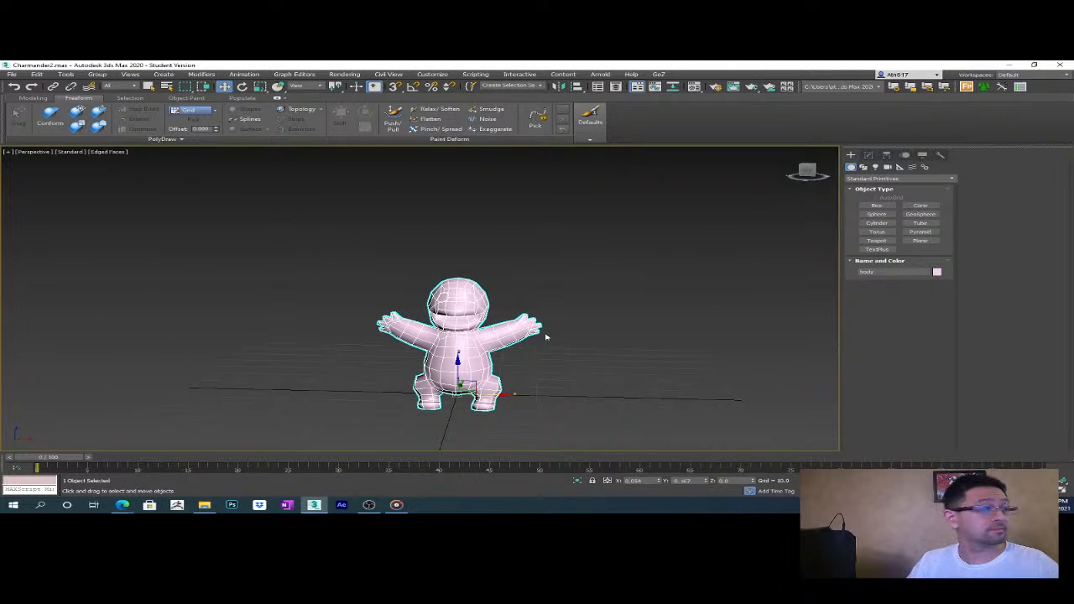
scroll(562, 395, up, 2)
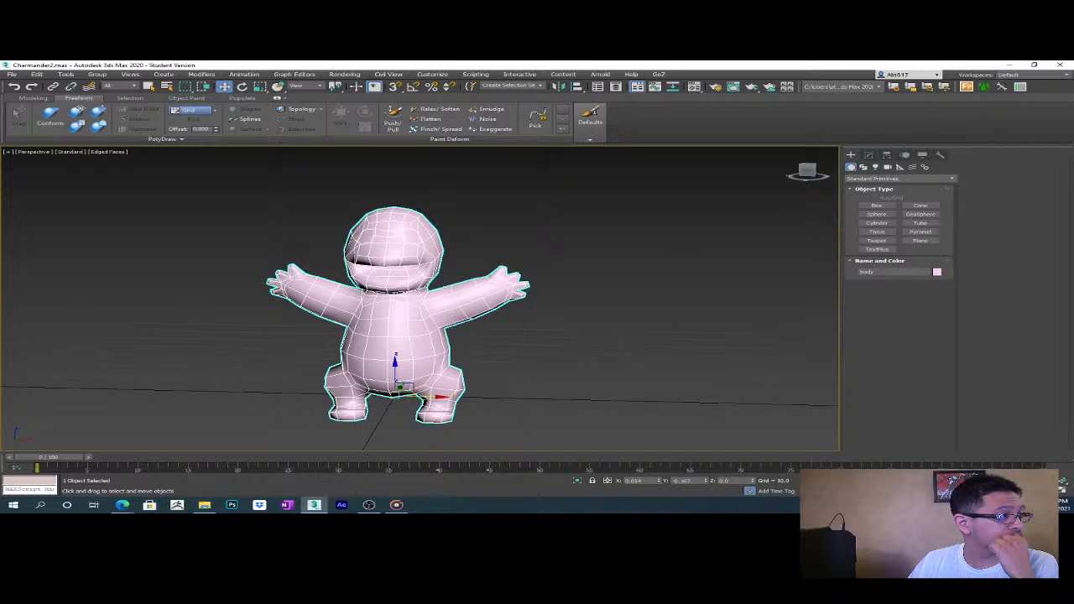
- Switch to the web browser and compare several Charmander reference images from the image search, then return to 3ds Max
click(122, 504)
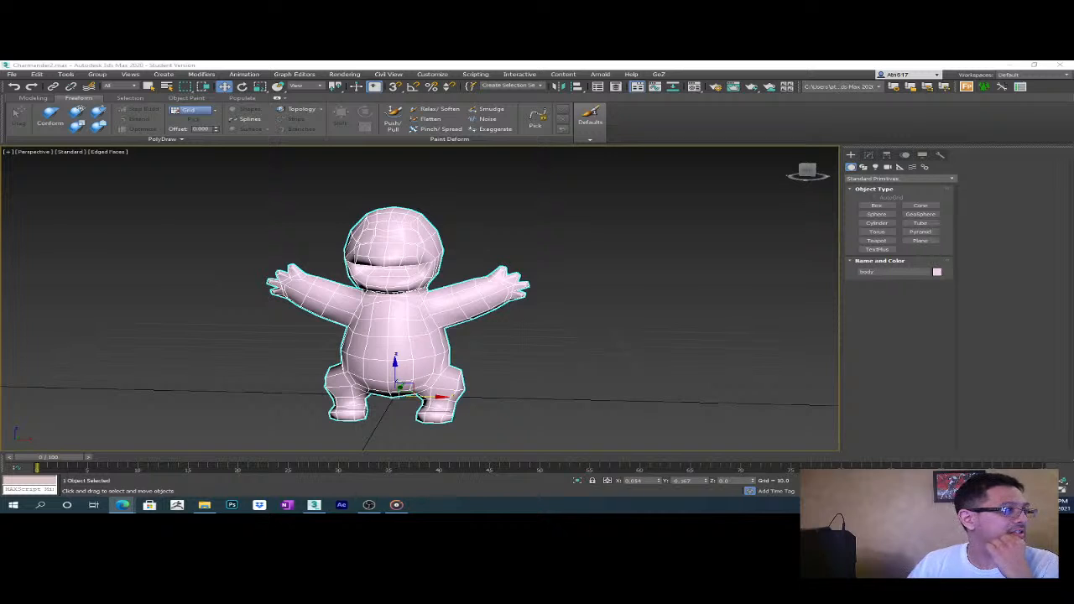
drag(126, 172, 503, 63)
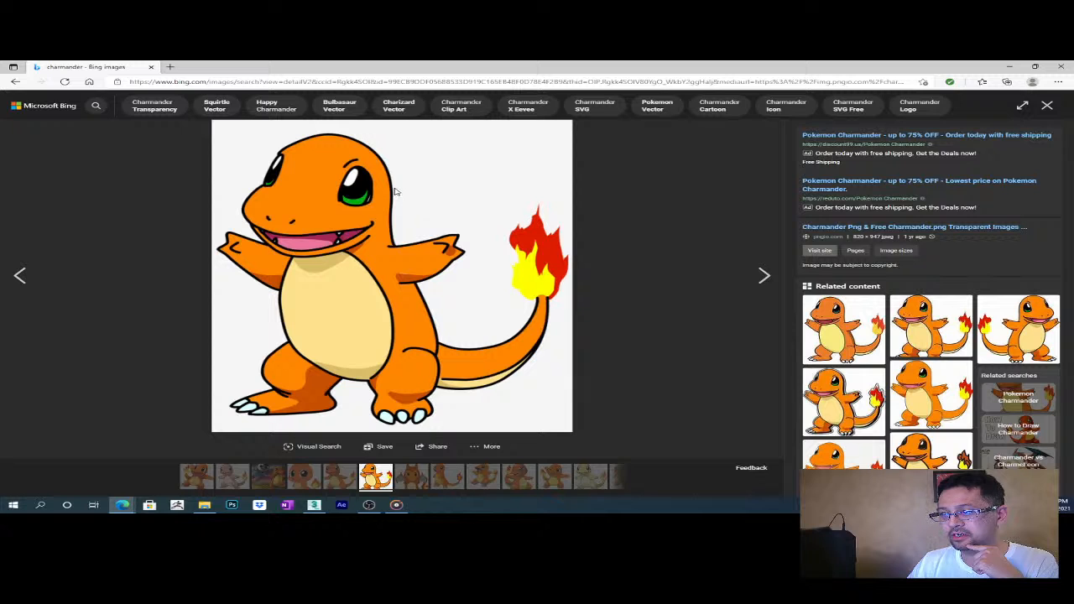
click(1049, 105)
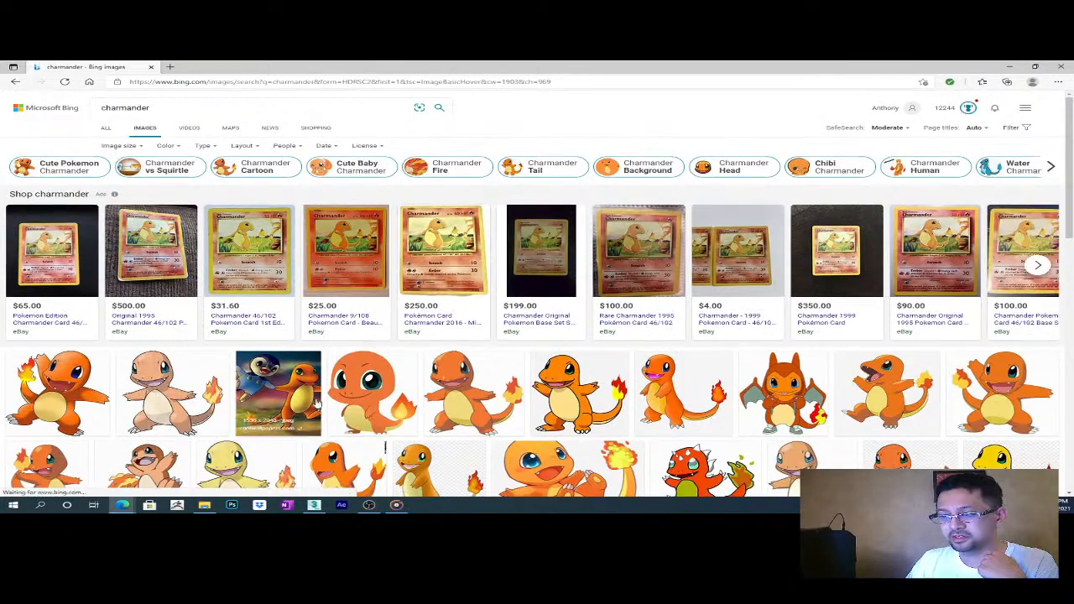
scroll(476, 320, down, 3)
click(472, 214)
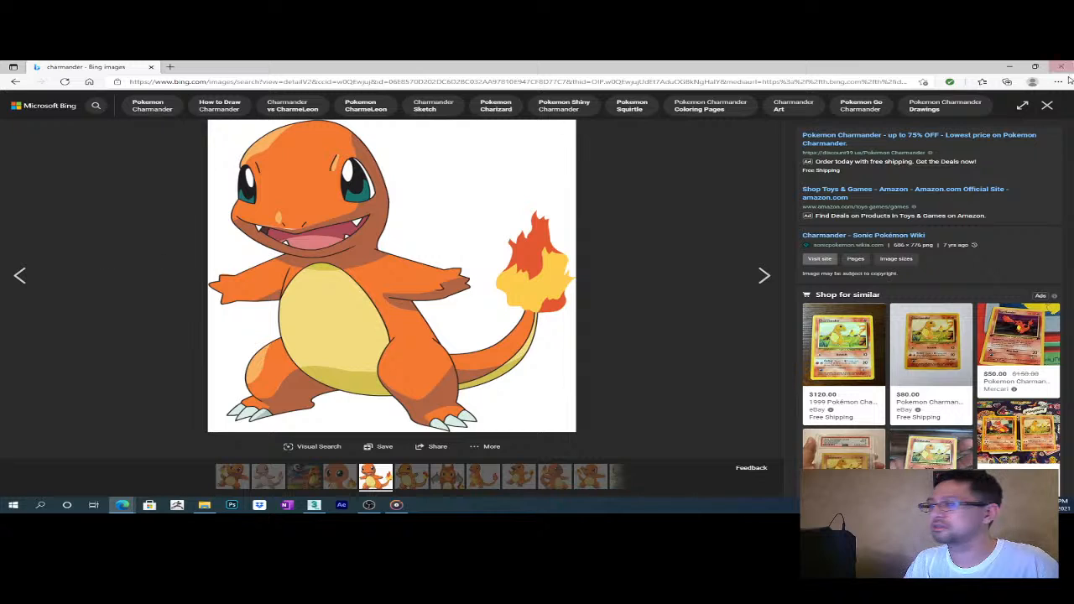
click(1047, 105)
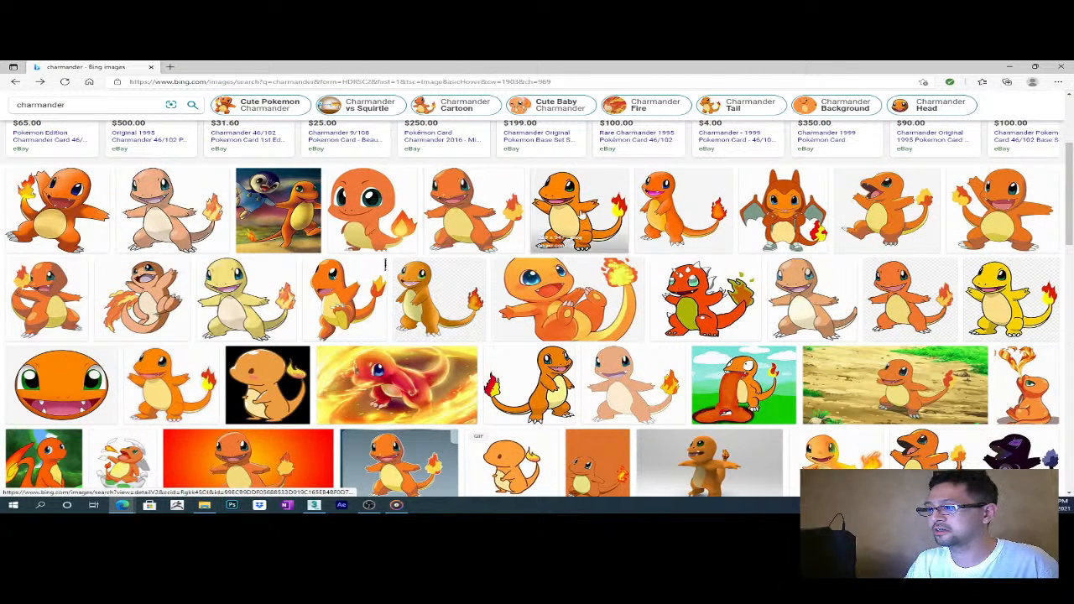
click(580, 213)
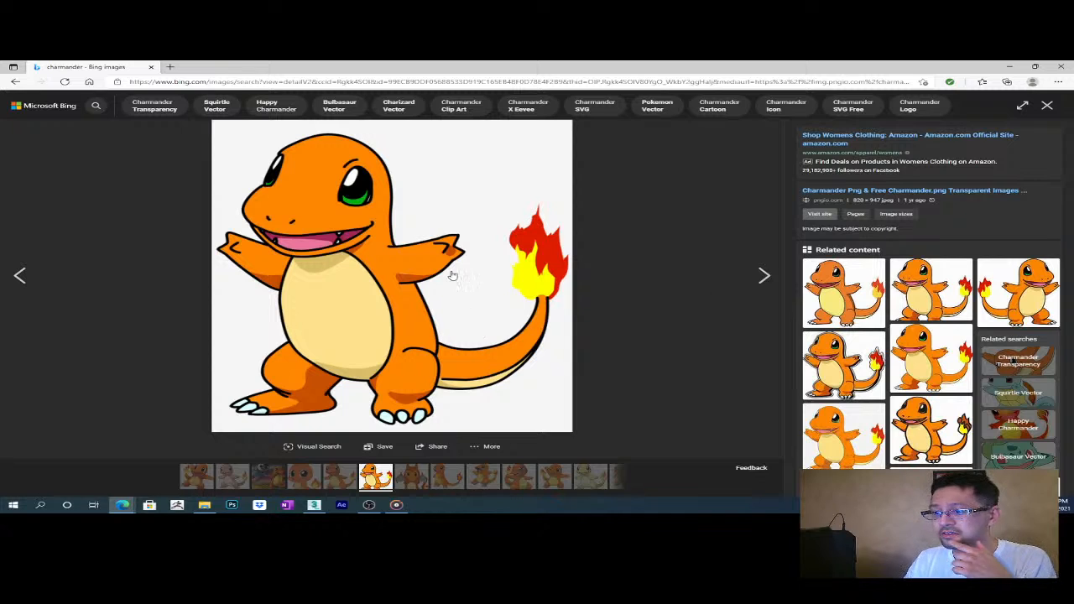
click(1047, 105)
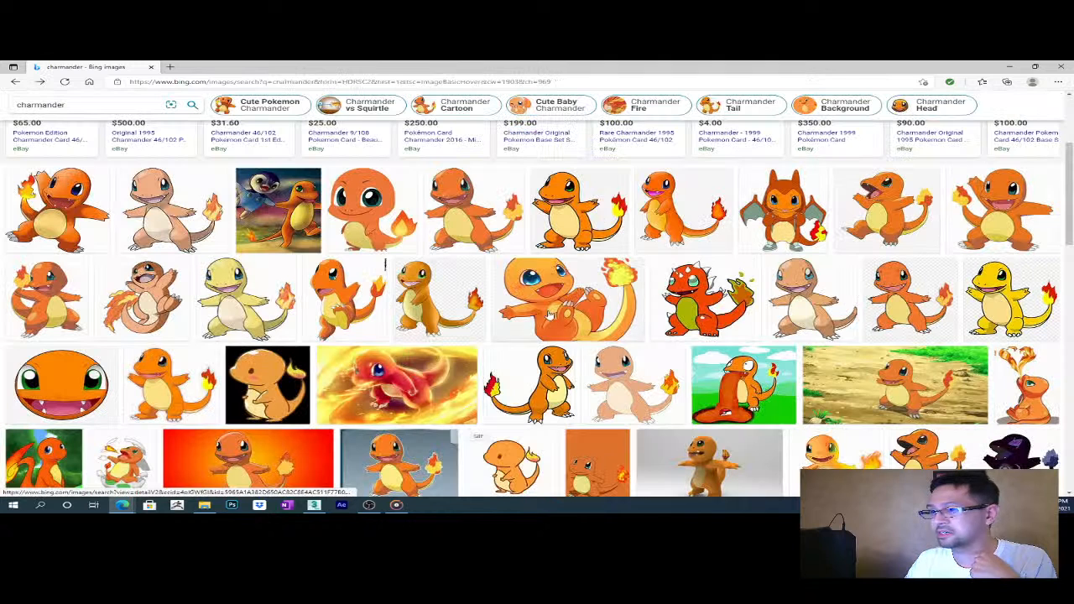
click(474, 239)
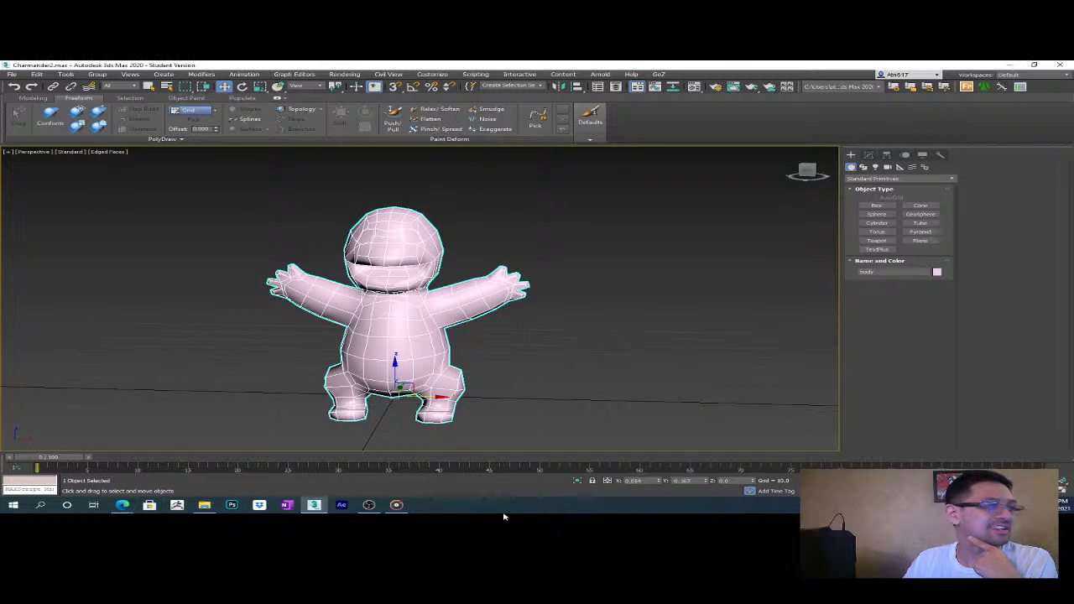
- Examine the body model from the front and compare it with the Charmander reference image in the web browser
alt+middle_drag(591, 332, 646, 370)
scroll(612, 314, up, 3)
scroll(624, 344, down, 3)
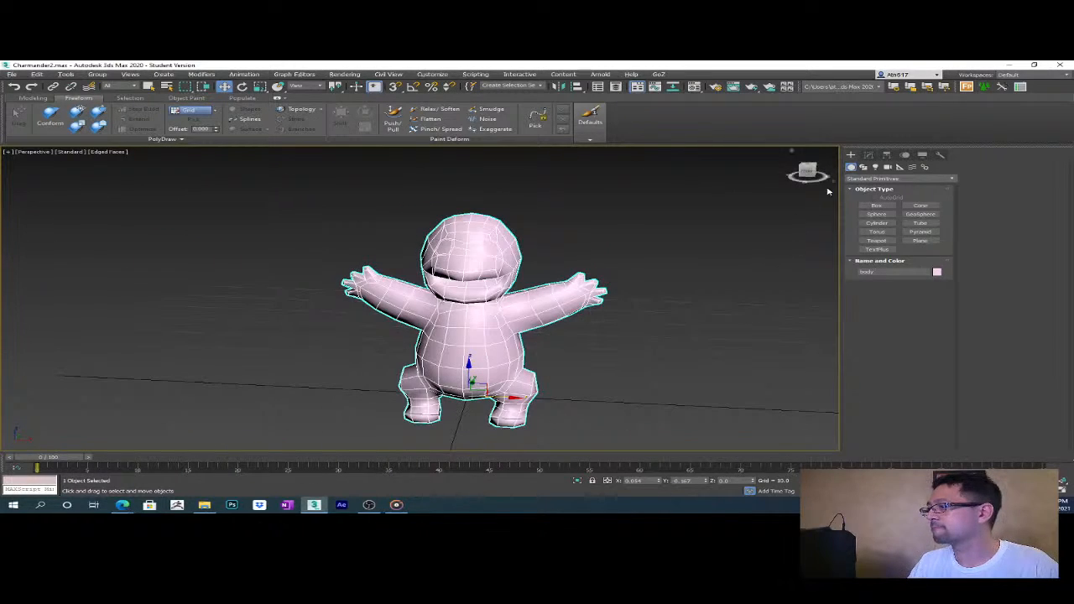
click(869, 155)
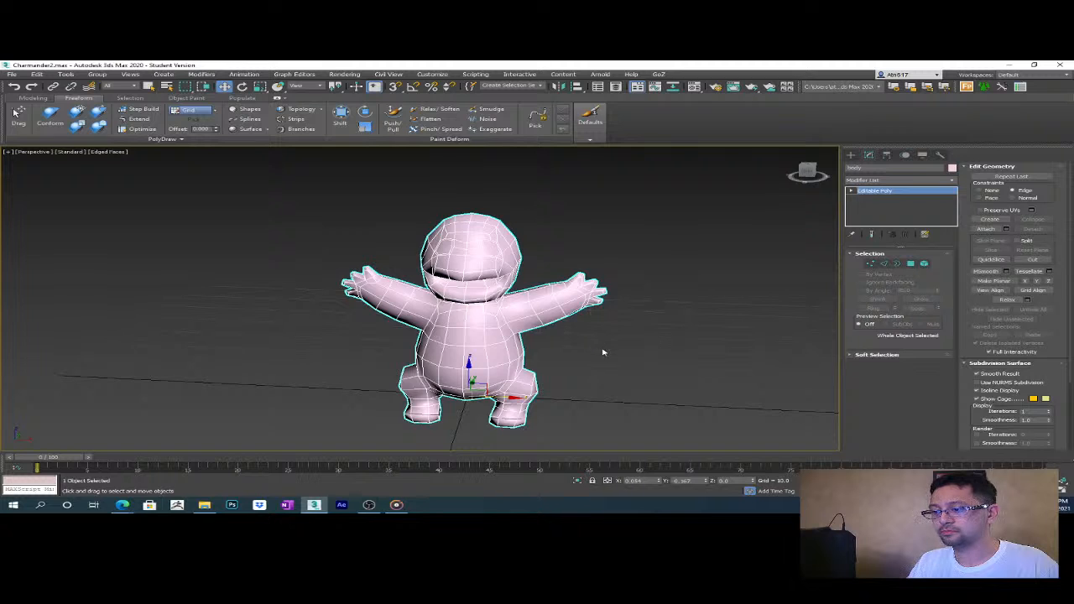
middle_drag(601, 353, 548, 338)
key(F3)
key(F3)
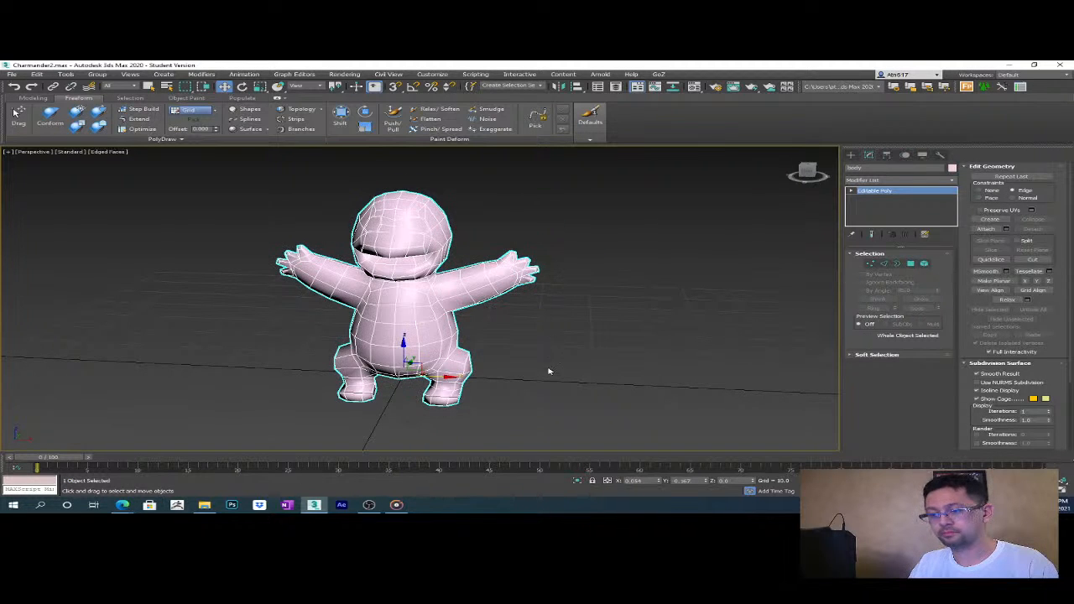
click(849, 156)
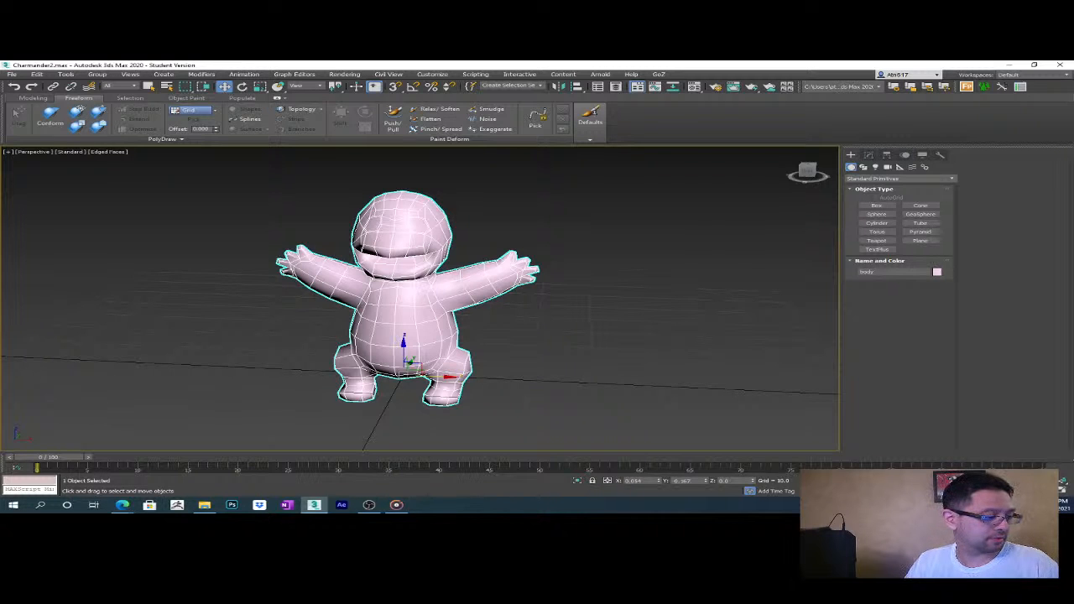
click(122, 505)
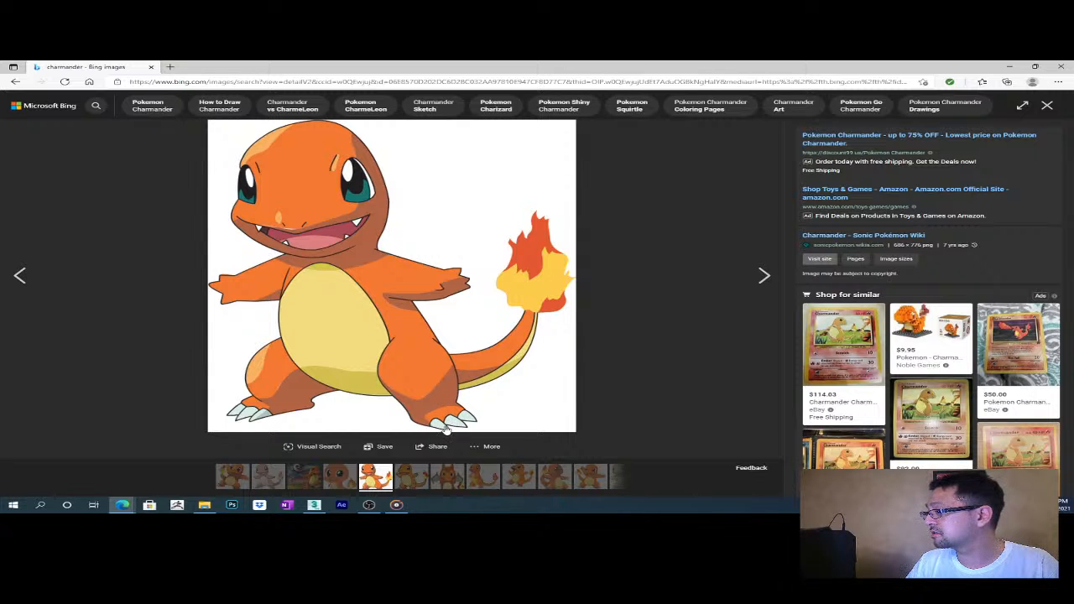
click(1009, 66)
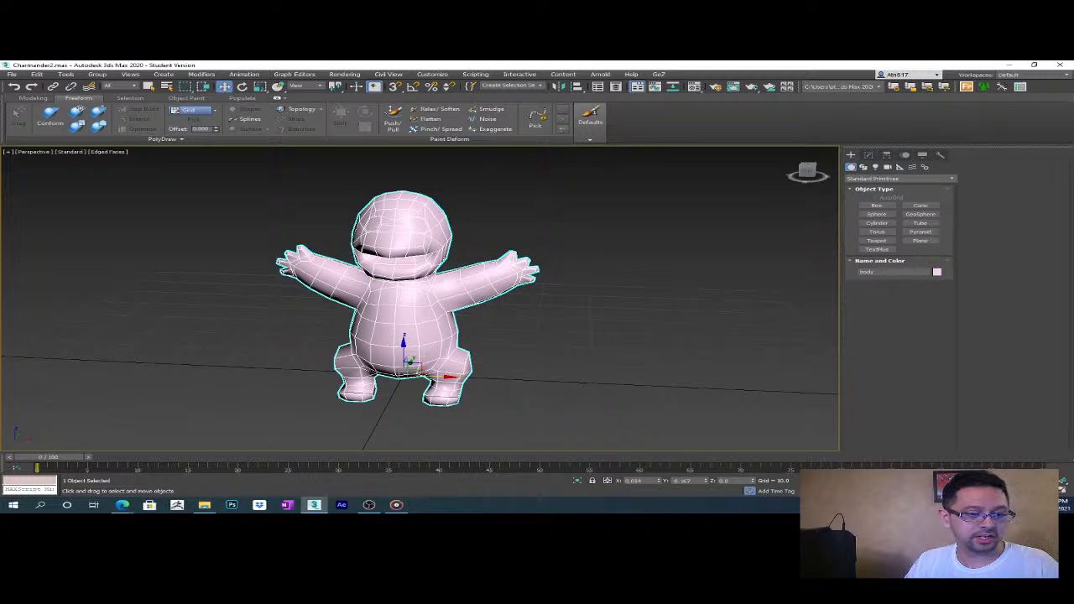
key(alt+Tab)
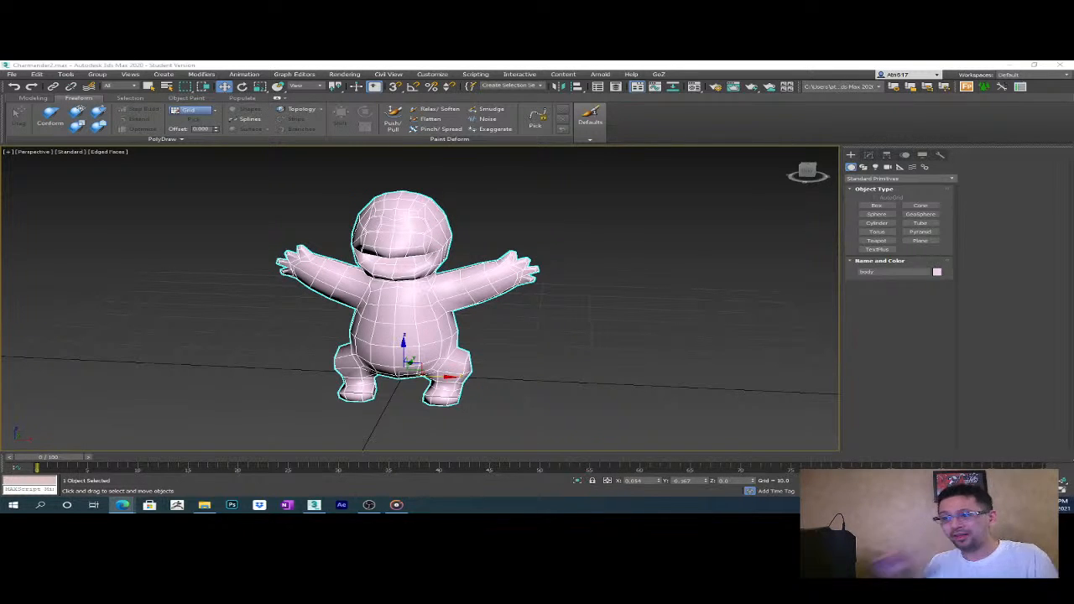
- Examine the whole body model from both sides and the front, including the arms, tail and feet
alt+middle_drag(650, 311, 687, 342)
scroll(533, 323, up, 3)
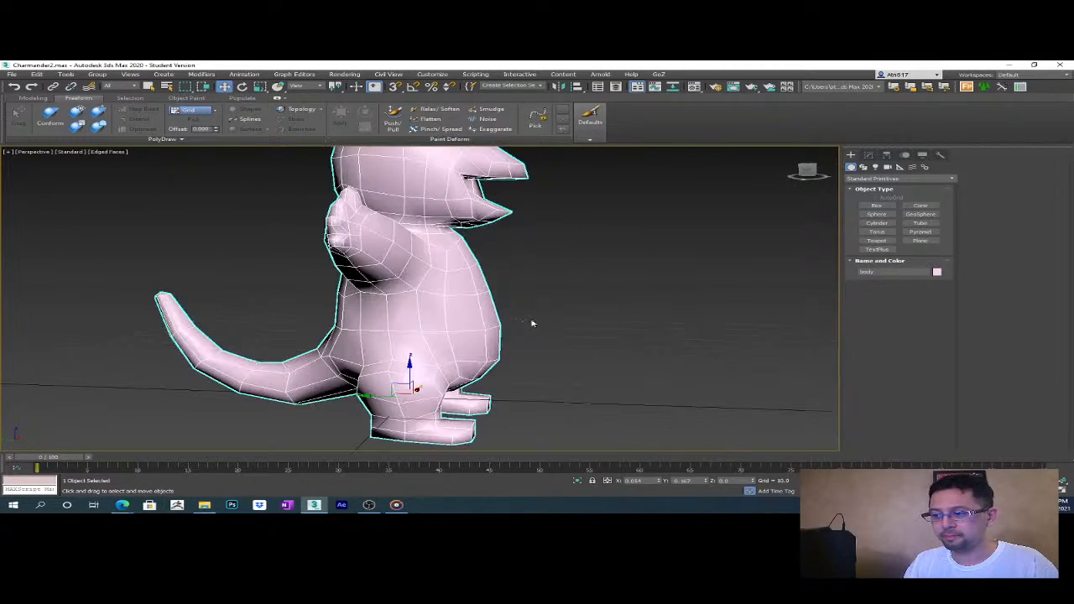
alt+middle_drag(562, 328, 476, 337)
scroll(524, 330, down, 2)
scroll(566, 360, up, 3)
alt+middle_drag(539, 364, 614, 324)
scroll(509, 368, down, 3)
scroll(551, 302, up, 1)
alt+middle_drag(551, 302, 528, 352)
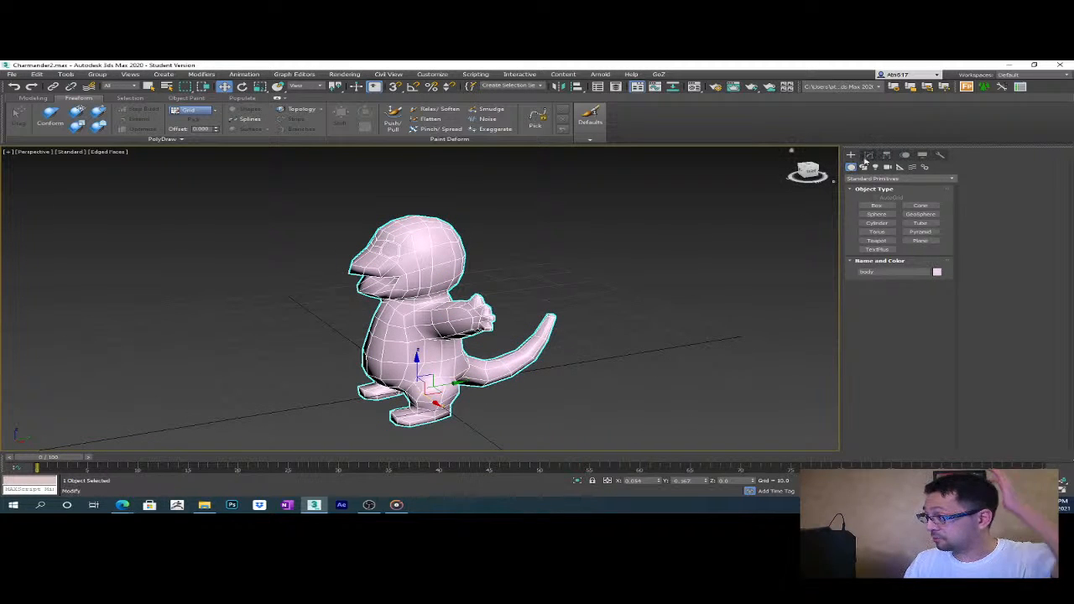
click(868, 155)
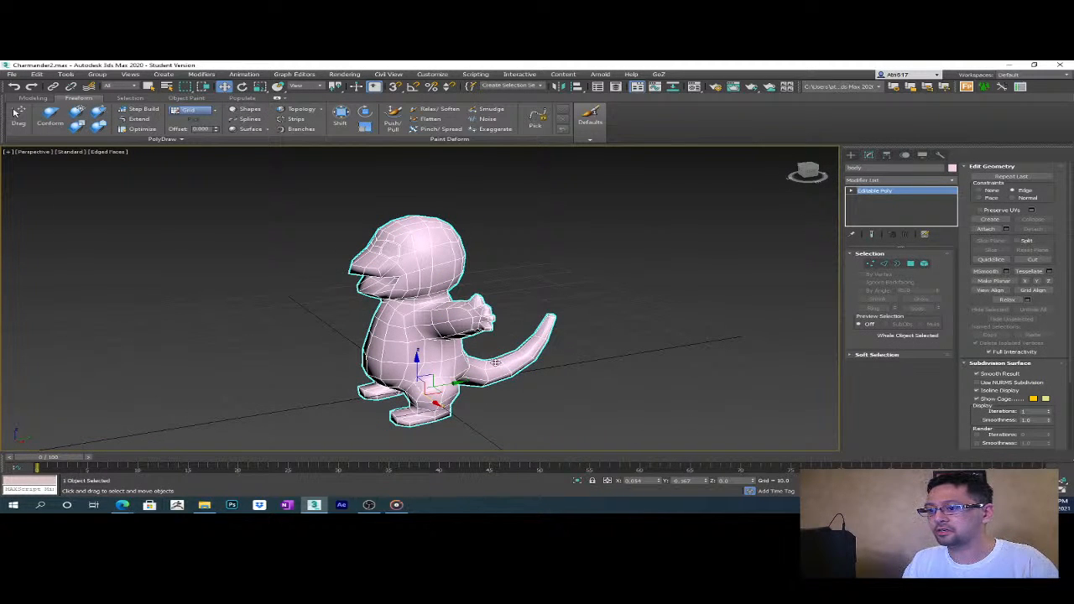
alt+middle_drag(487, 378, 565, 360)
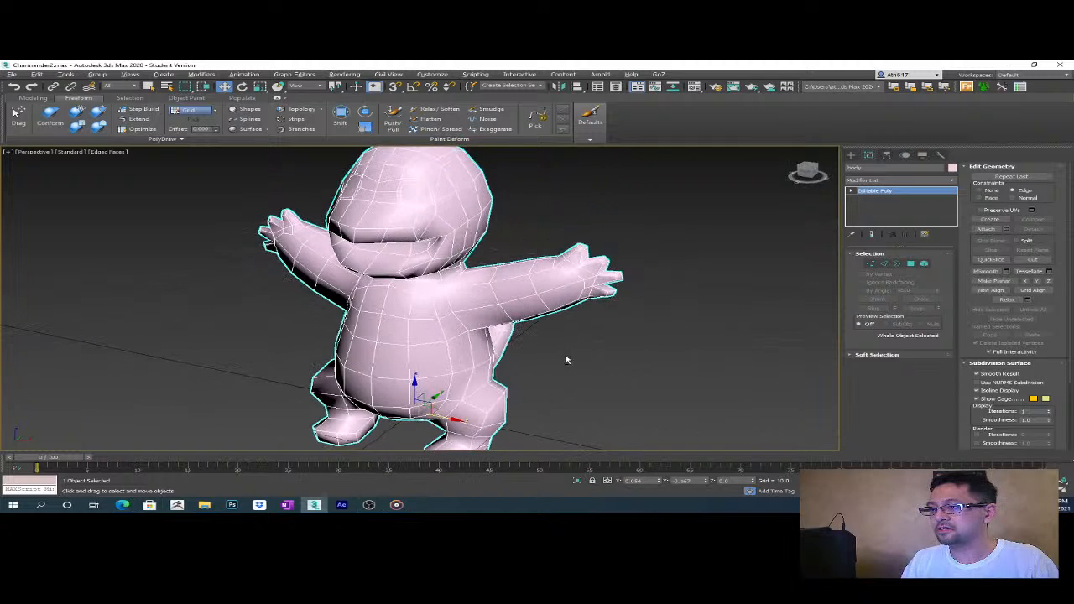
- Create a small tapered cone on the grid beside the feet, about 0.77 in base radius and about 2.27 high
click(850, 154)
click(921, 205)
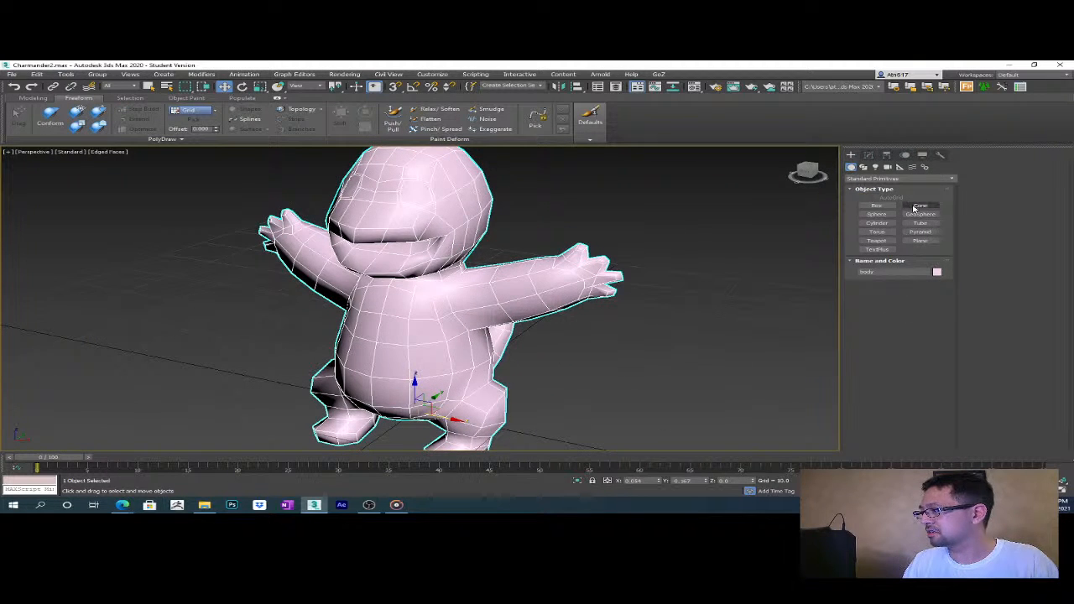
middle_drag(665, 393, 565, 334)
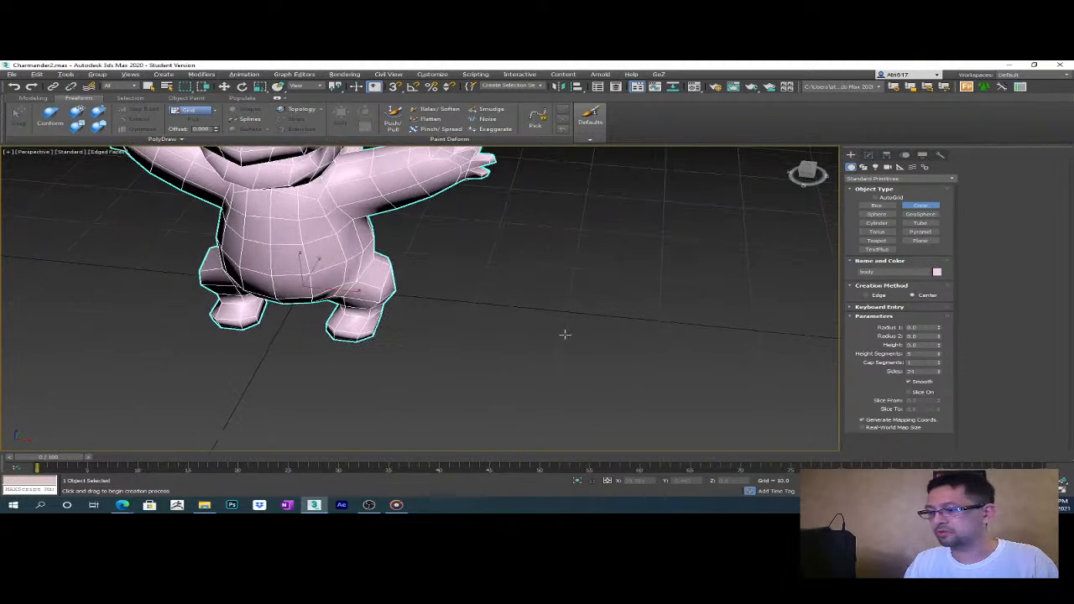
drag(519, 317, 519, 315)
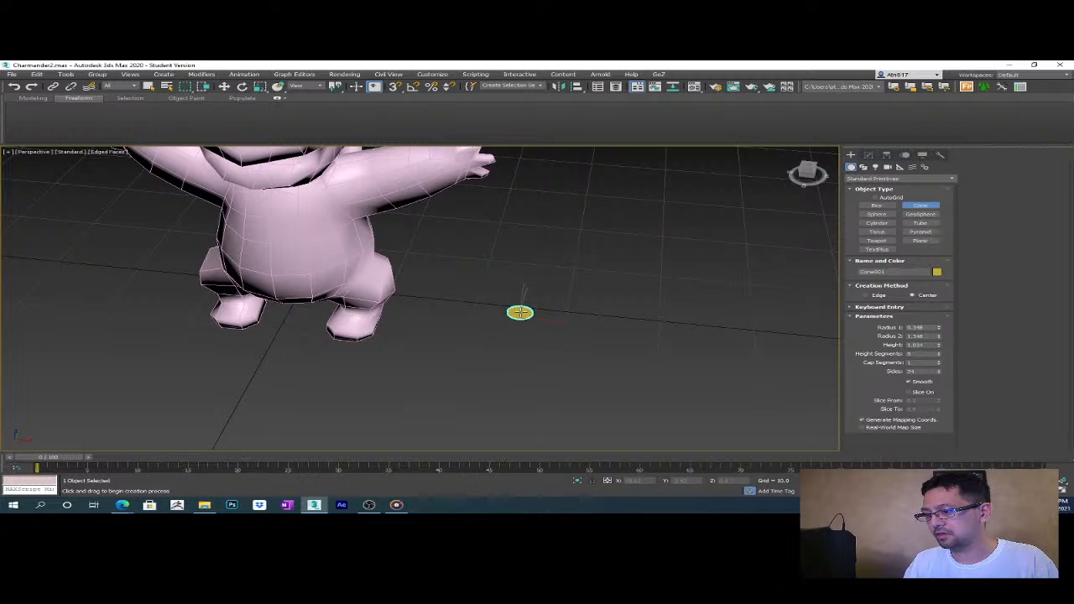
right_click(522, 309)
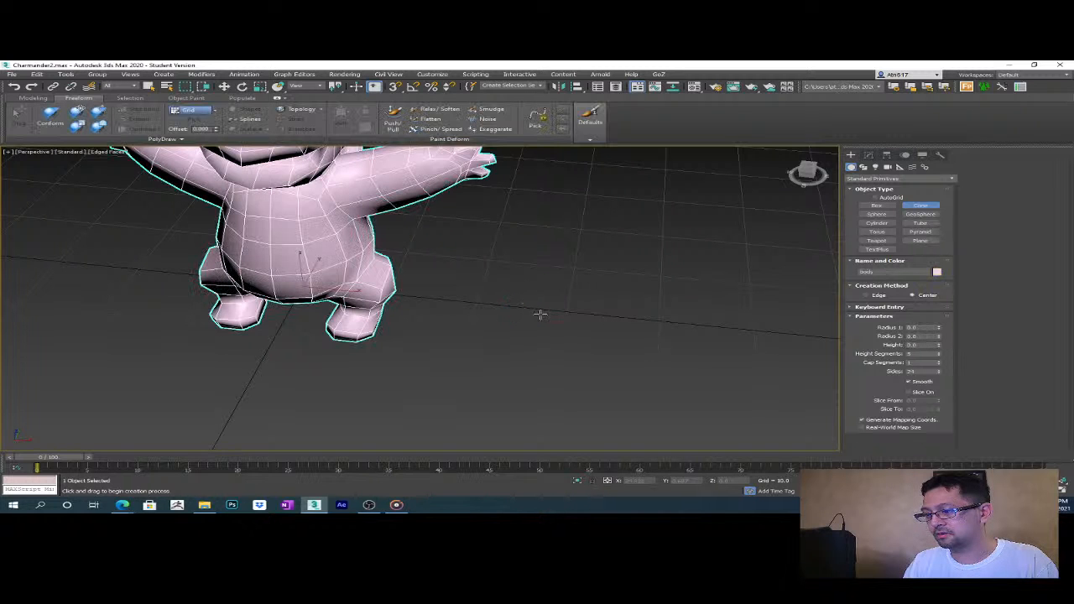
drag(492, 330, 493, 327)
click(493, 324)
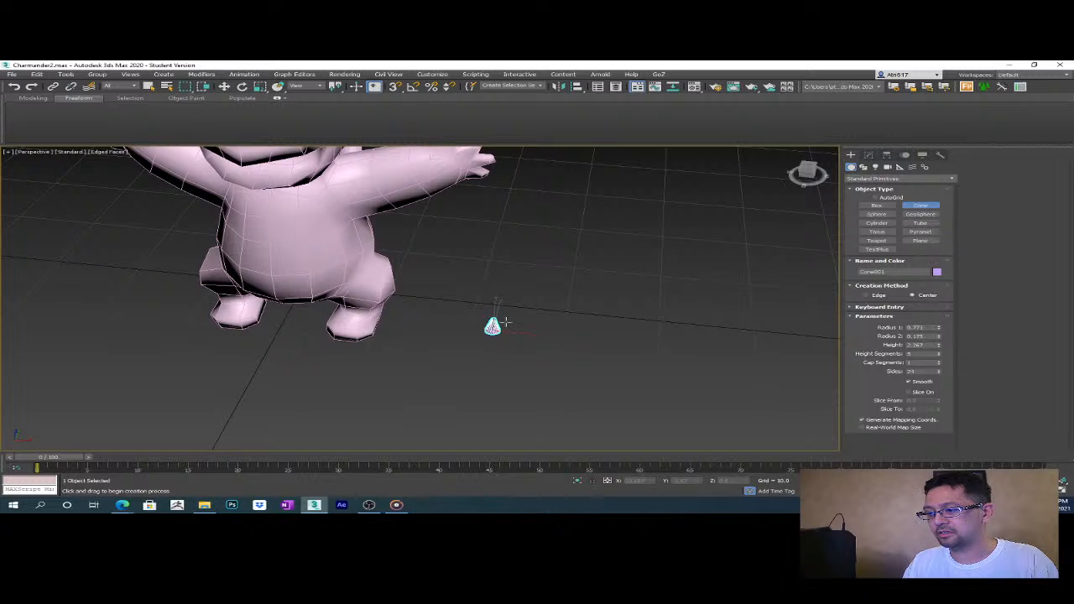
click(504, 322)
key(w)
- Reduce the cone to 2 height segments and 5 sides
alt+middle_drag(504, 321, 679, 227)
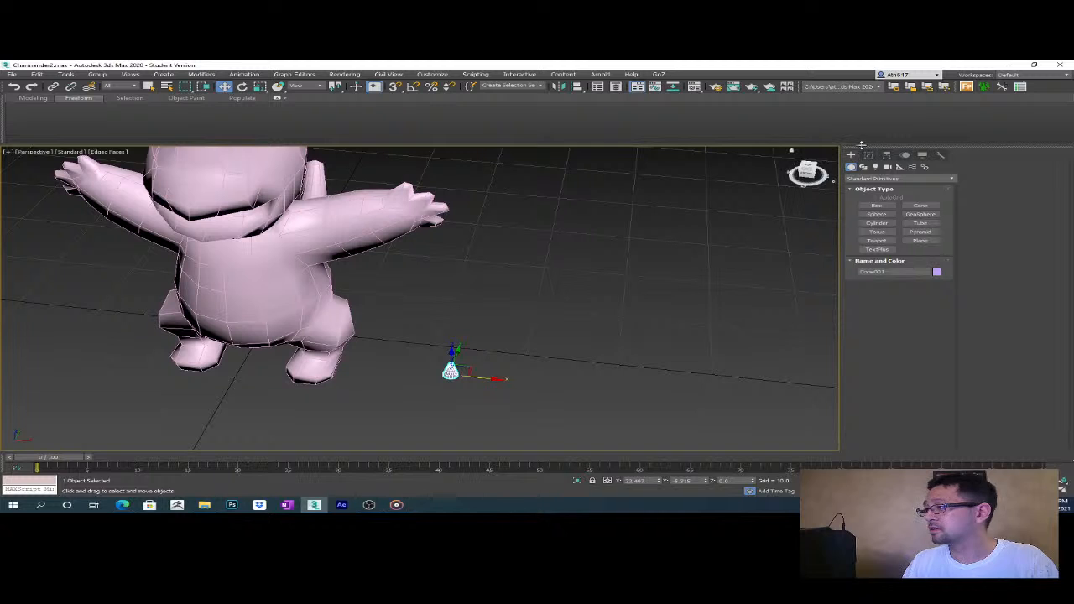
click(868, 155)
scroll(453, 390, up, 6)
alt+middle_drag(447, 396, 458, 363)
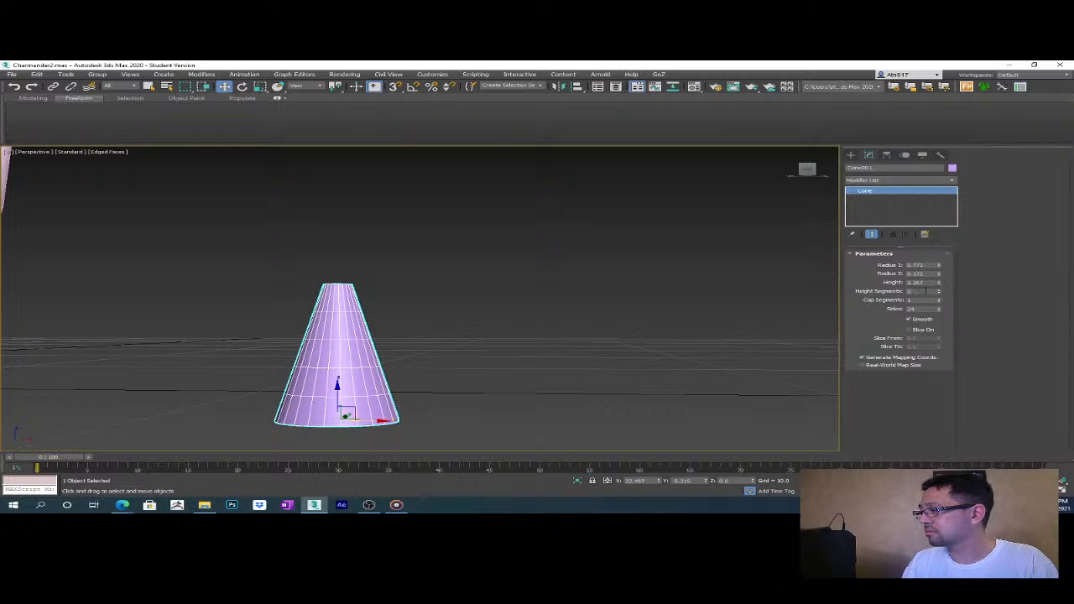
right_click(939, 292)
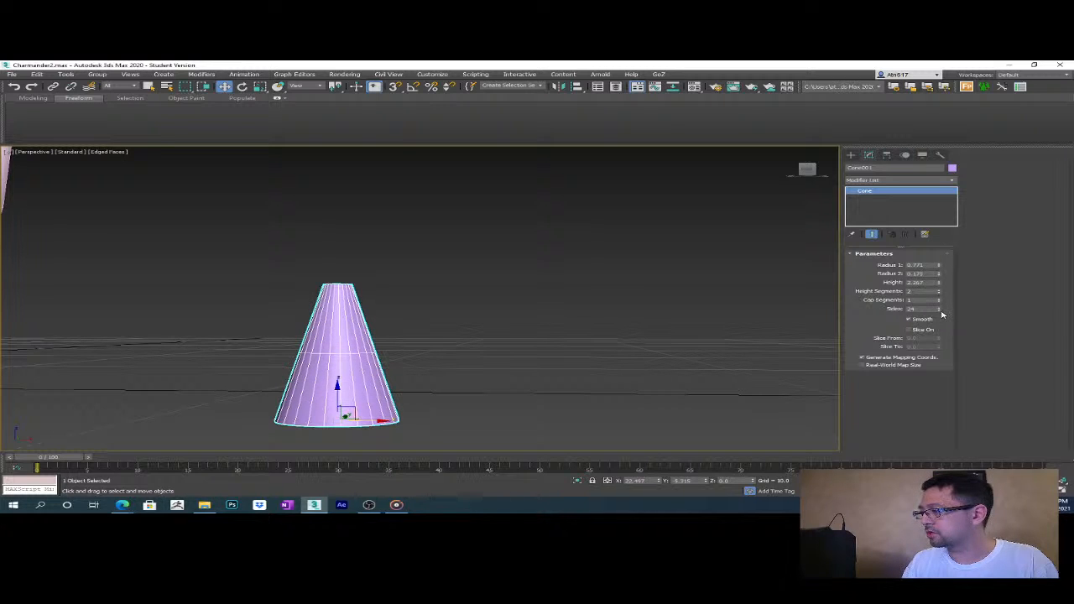
drag(940, 311, 939, 313)
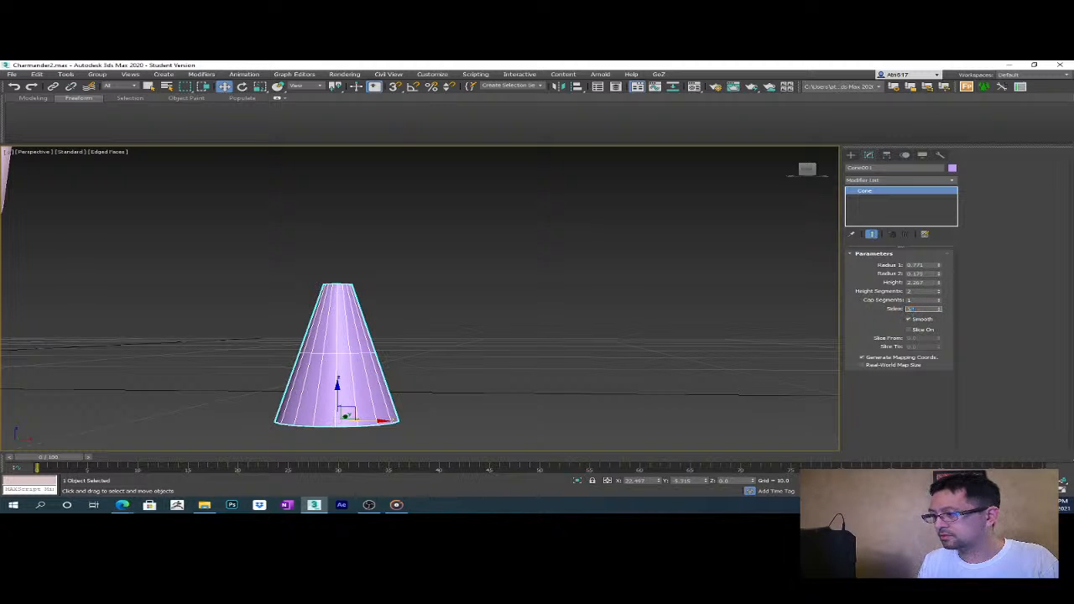
text(4)
key(Return)
- Add an Edit Poly modifier to the cone
scroll(525, 352, down, 5)
alt+middle_drag(525, 343, 496, 405)
scroll(459, 339, up, 5)
alt+middle_drag(458, 340, 385, 322)
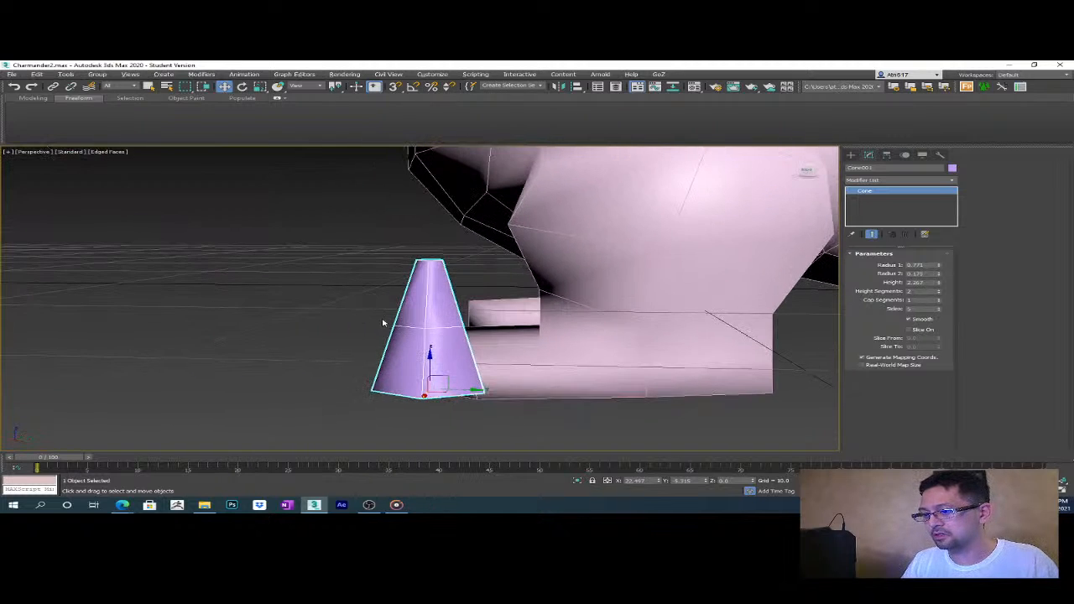
click(892, 183)
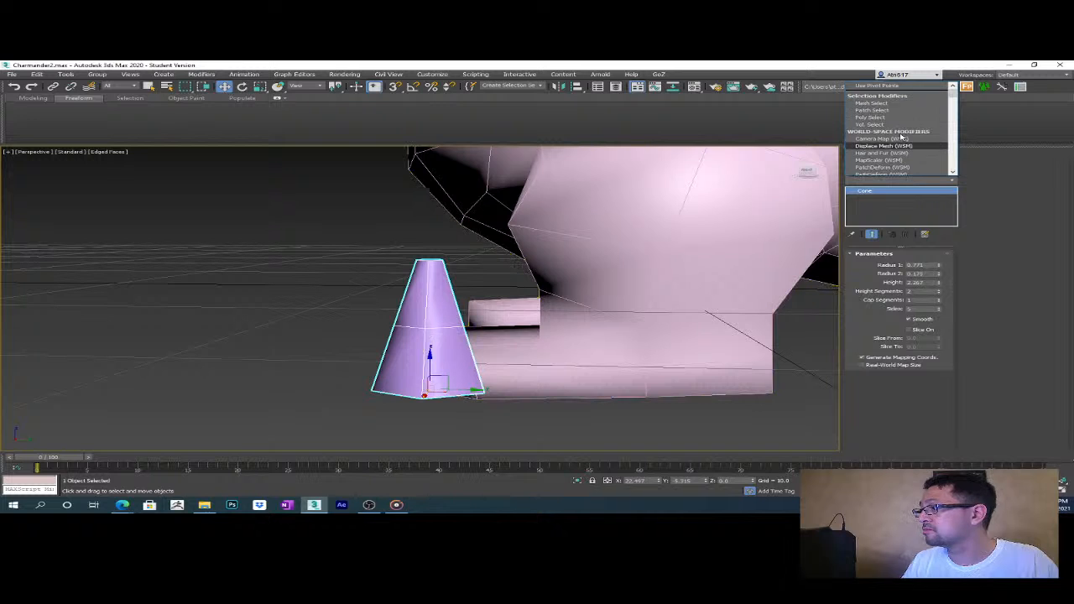
click(964, 199)
click(954, 182)
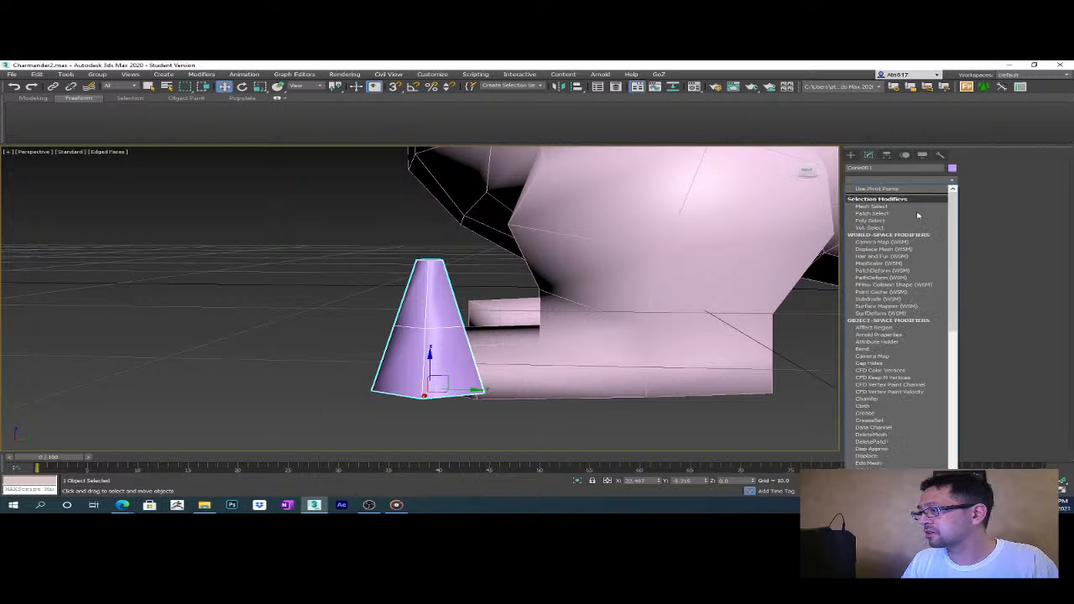
scroll(874, 437, down, 2)
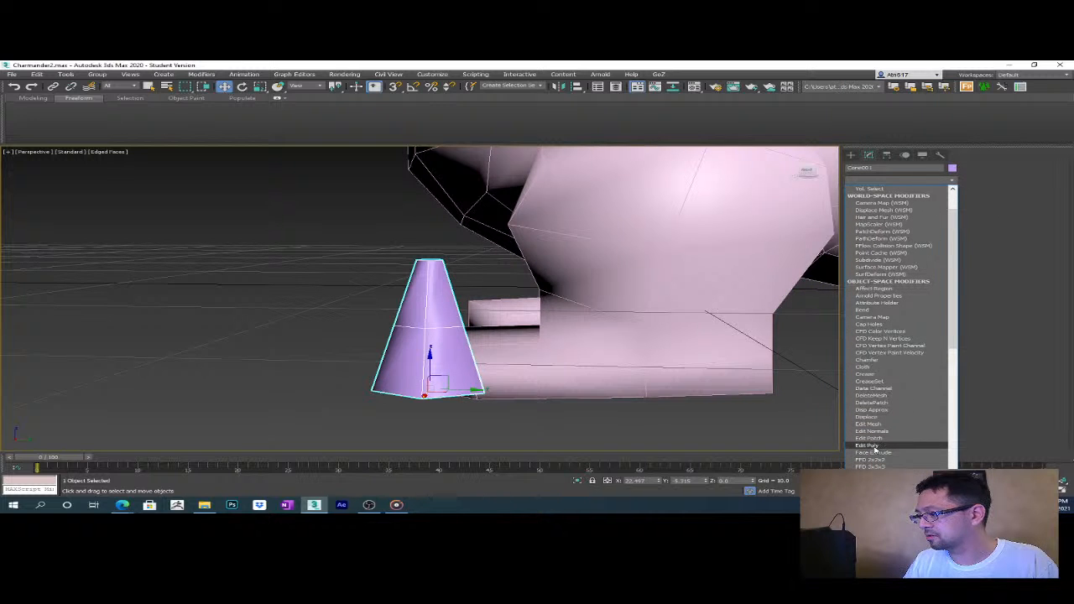
click(873, 446)
- In a wireframe left view, shift the cone's middle ring of vertices slightly toward the character's front
alt+middle_drag(638, 353, 568, 389)
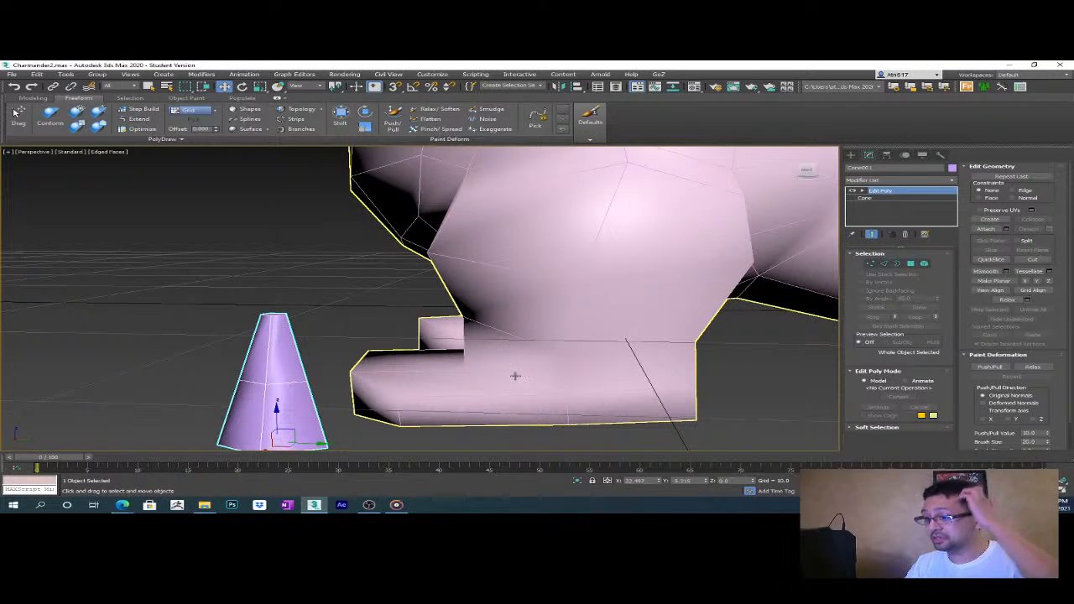
alt+middle_drag(362, 339, 508, 366)
click(871, 263)
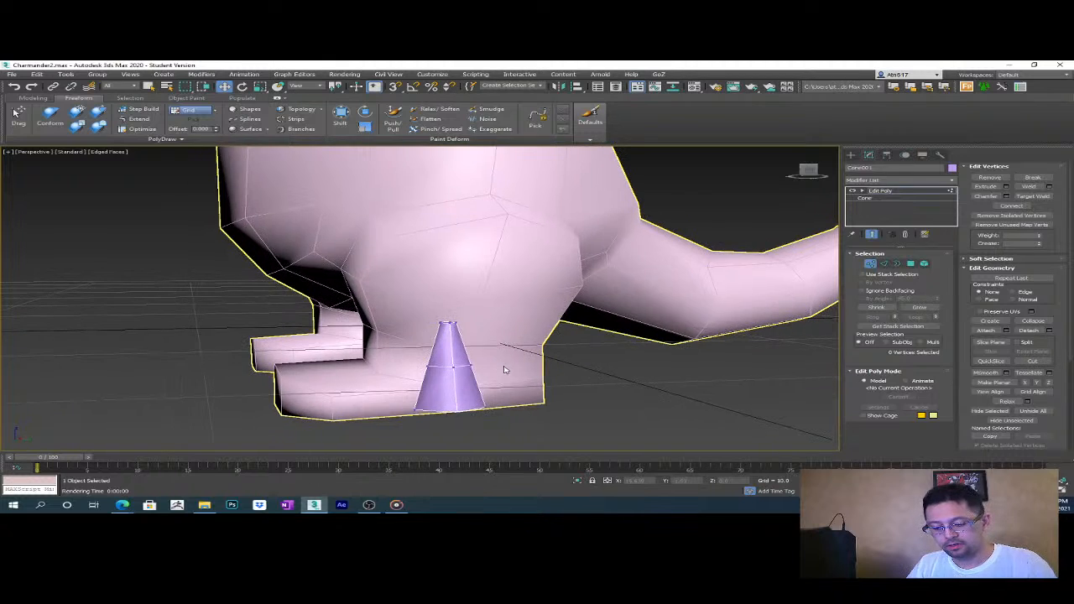
key(l)
scroll(492, 371, down, 10)
scroll(520, 288, up, 2)
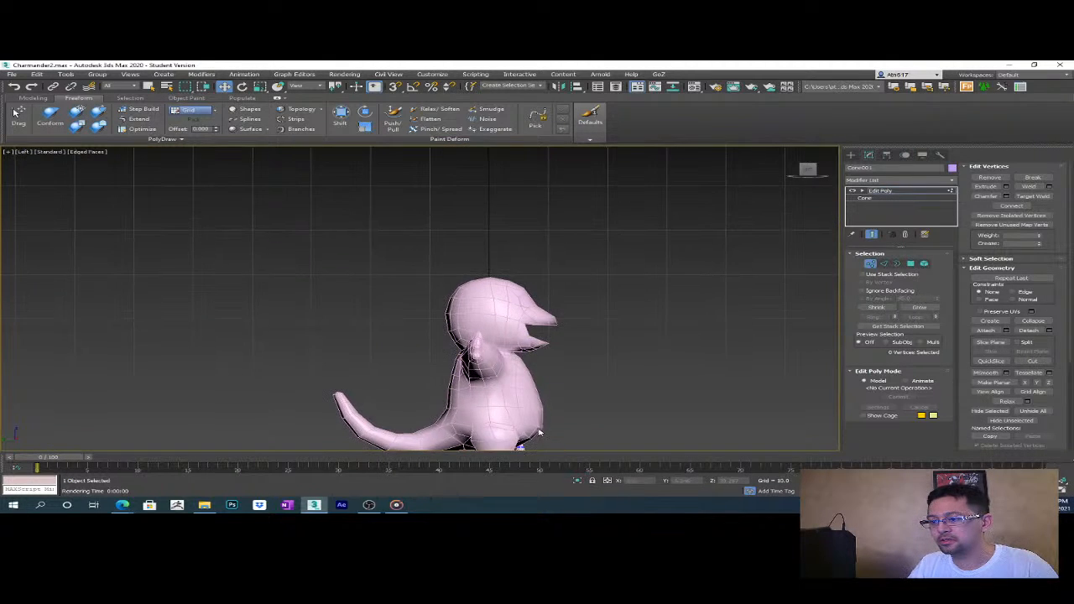
middle_drag(533, 445, 499, 310)
scroll(499, 309, up, 6)
key(F3)
scroll(513, 353, up, 4)
scroll(485, 345, down, 5)
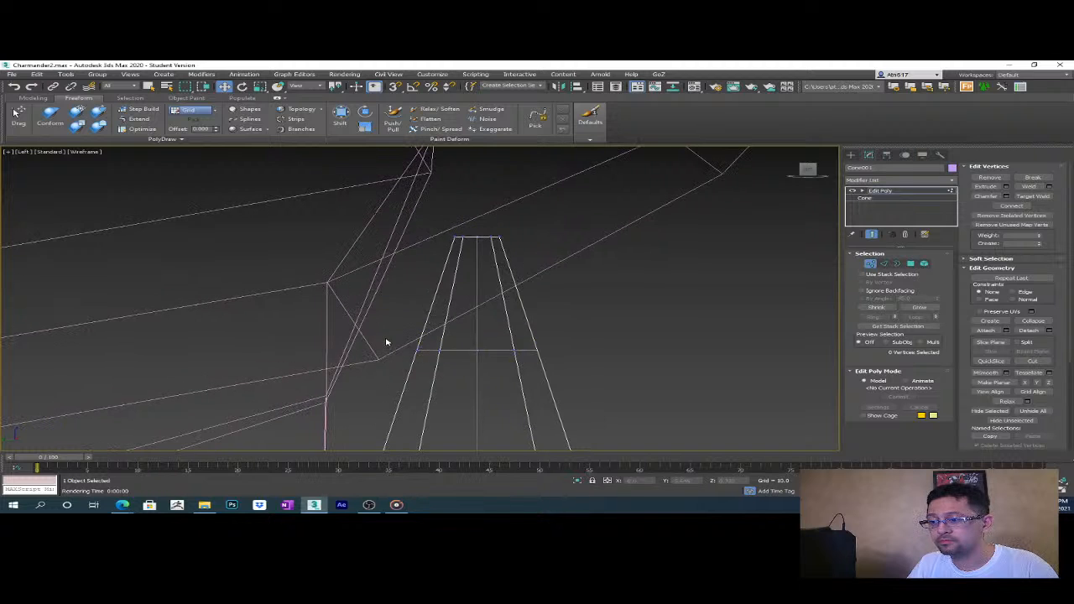
drag(585, 371, 583, 369)
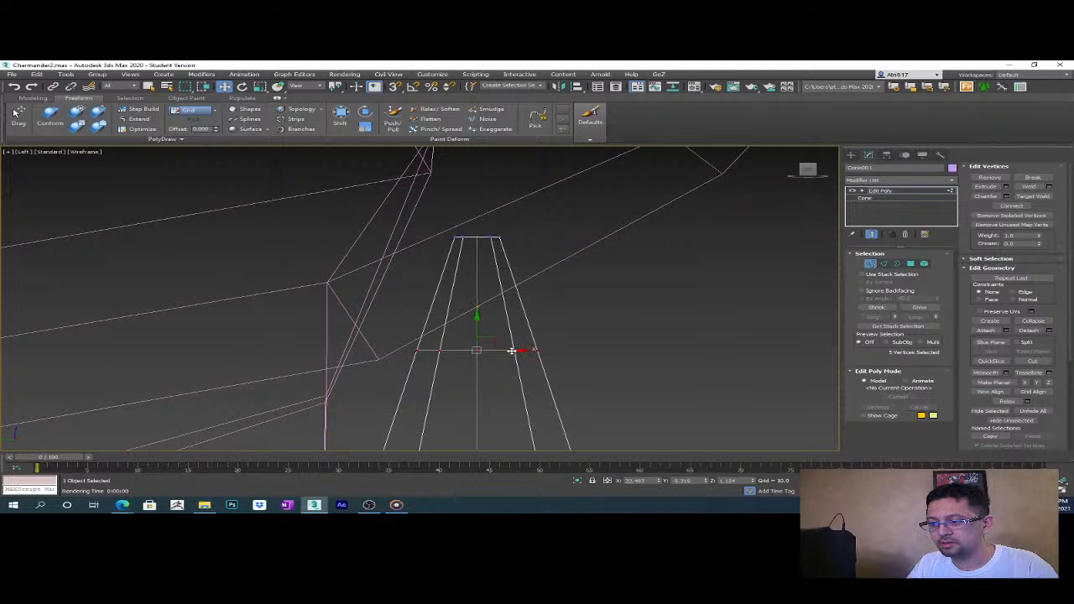
middle_drag(630, 358, 602, 348)
scroll(601, 296, down, 3)
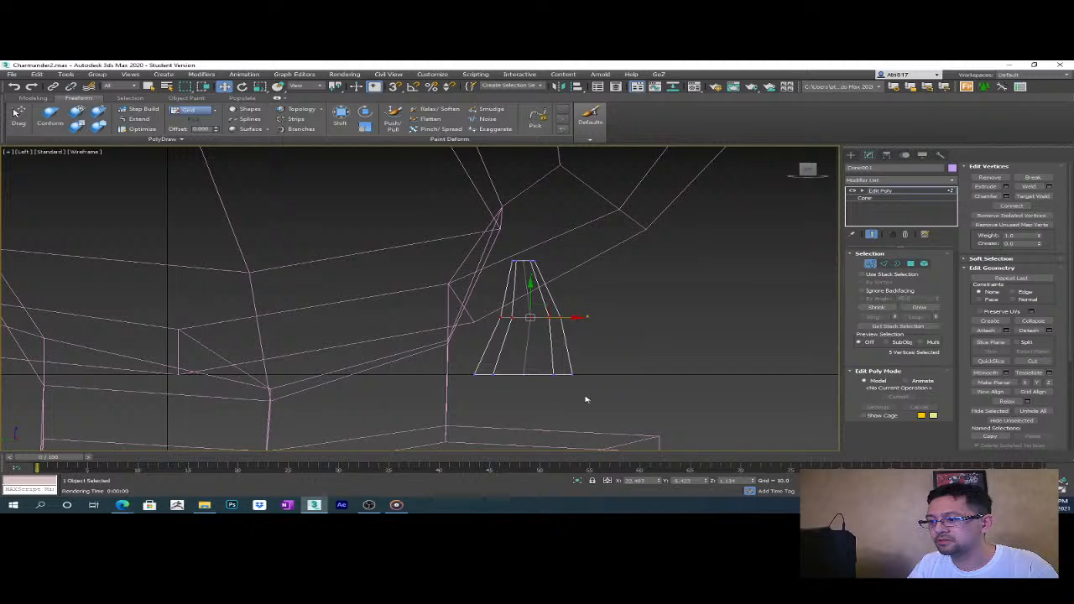
- Collapse the cone's five top vertices into a single pointed tip
click(645, 371)
drag(560, 281, 562, 283)
scroll(584, 352, up, 4)
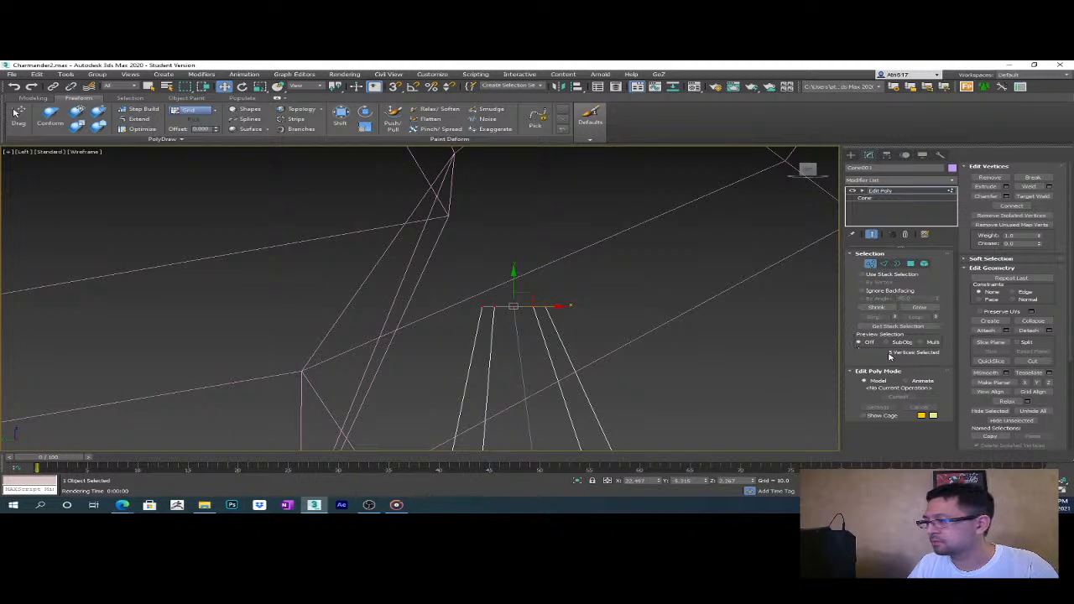
click(1039, 320)
scroll(630, 369, down, 3)
- Lower the cone's middle ring of vertices slightly with the Edge constraint enabled
middle_drag(602, 277, 619, 352)
drag(510, 367, 509, 367)
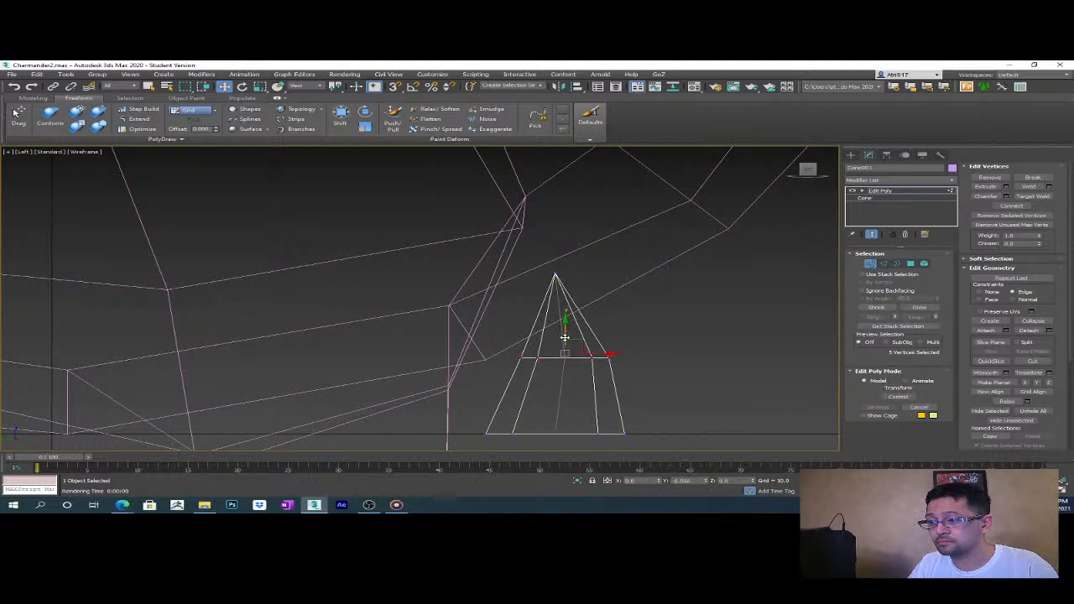
middle_drag(641, 355, 629, 325)
scroll(595, 347, down, 3)
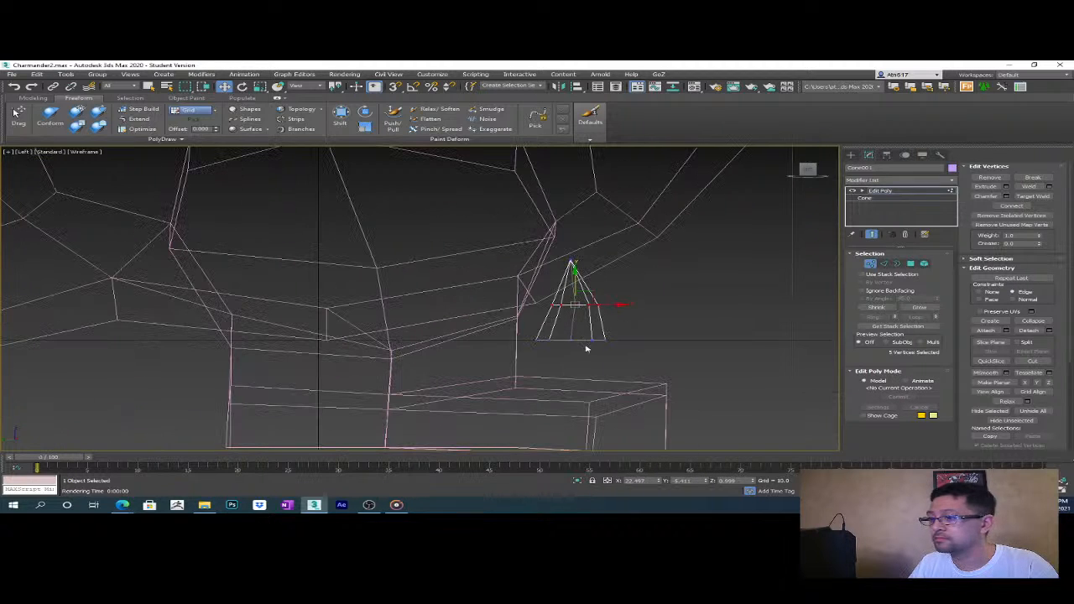
- Scale the cone's base and middle ring vertices slightly along Y, with the geometry constraint set to None
click(633, 370)
drag(533, 236, 535, 237)
scroll(605, 324, up, 3)
key(p)
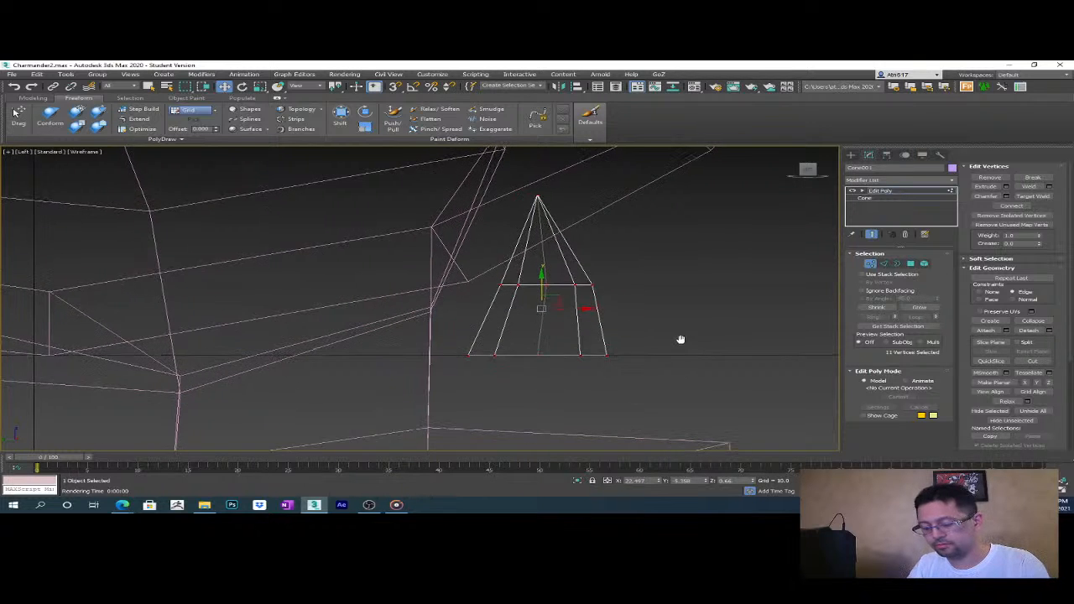
scroll(677, 344, down, 3)
key(F4)
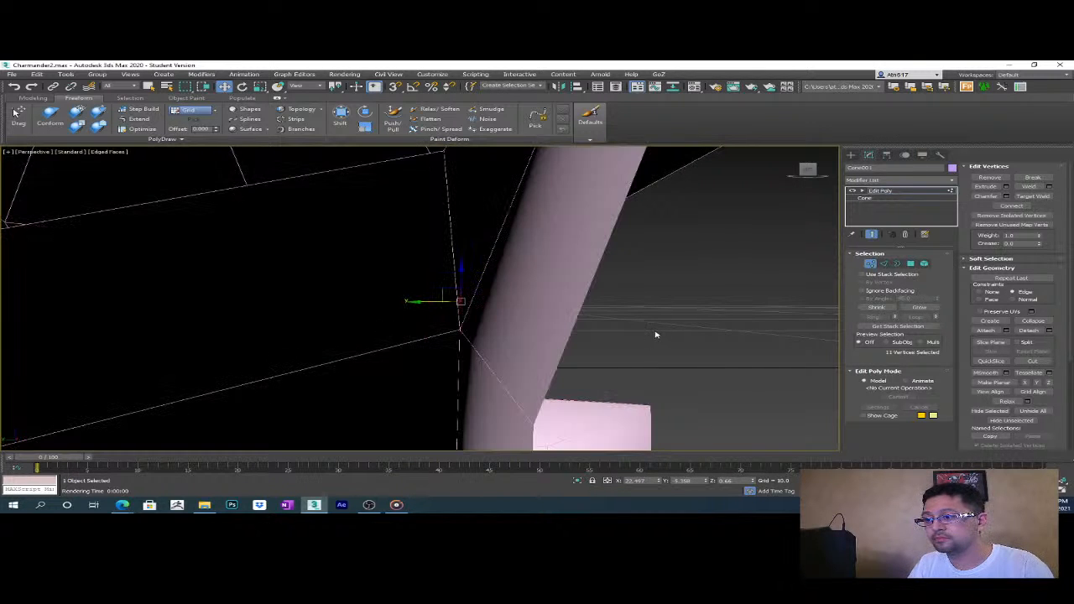
scroll(663, 340, down, 5)
alt+middle_drag(559, 341, 568, 375)
key(r)
drag(465, 326, 467, 322)
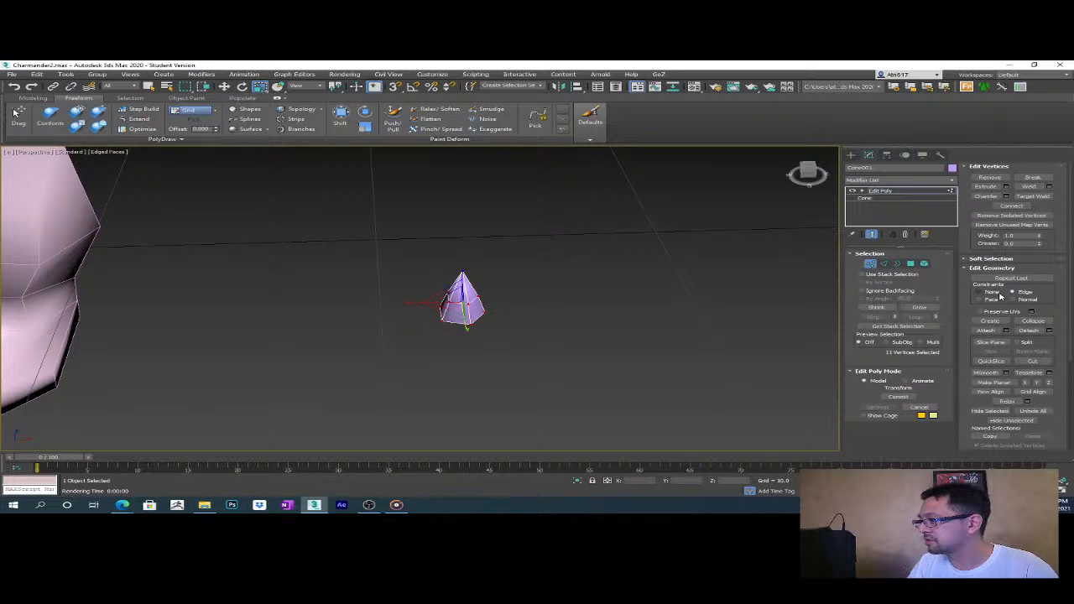
drag(464, 327, 464, 325)
alt+middle_drag(478, 335, 620, 363)
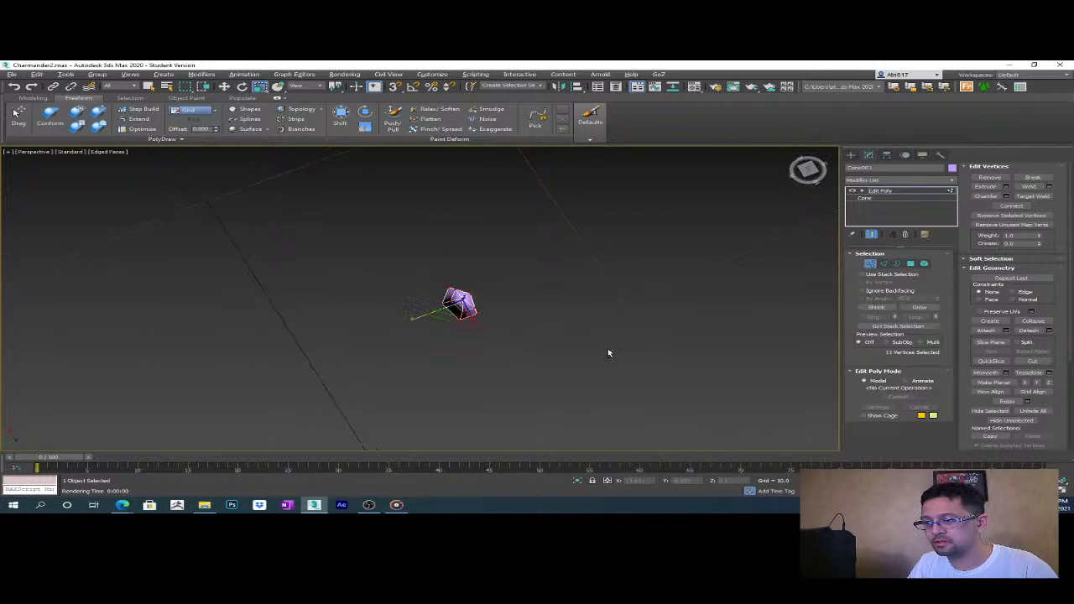
- Collapse two neighbouring vertices of the cone's base into a single vertex
alt+middle_drag(413, 321, 506, 327)
click(506, 332)
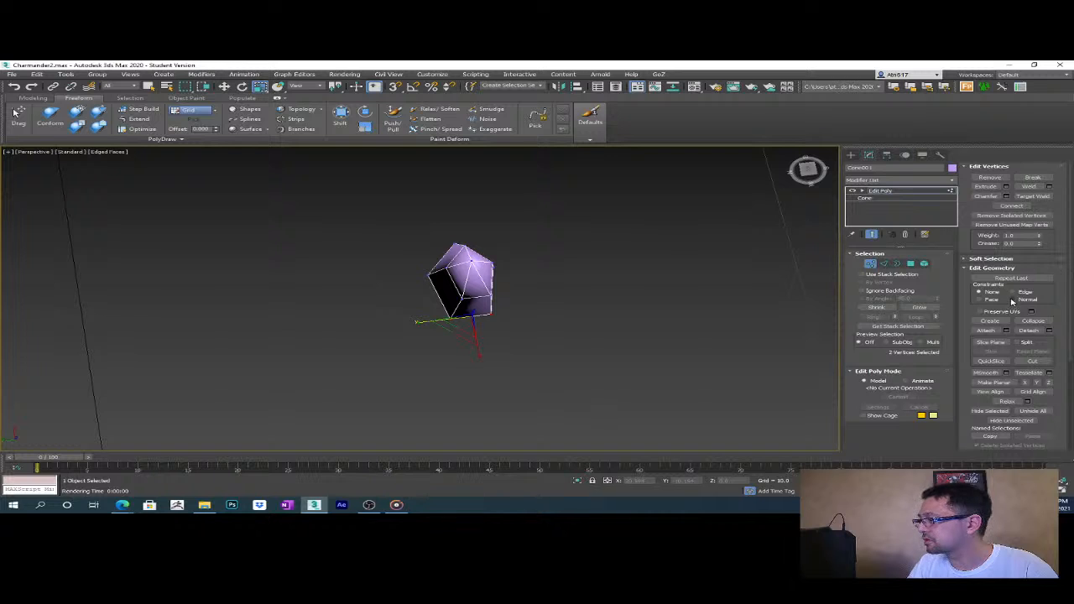
click(473, 315)
alt+middle_drag(535, 302, 498, 302)
ctrl+click(450, 291)
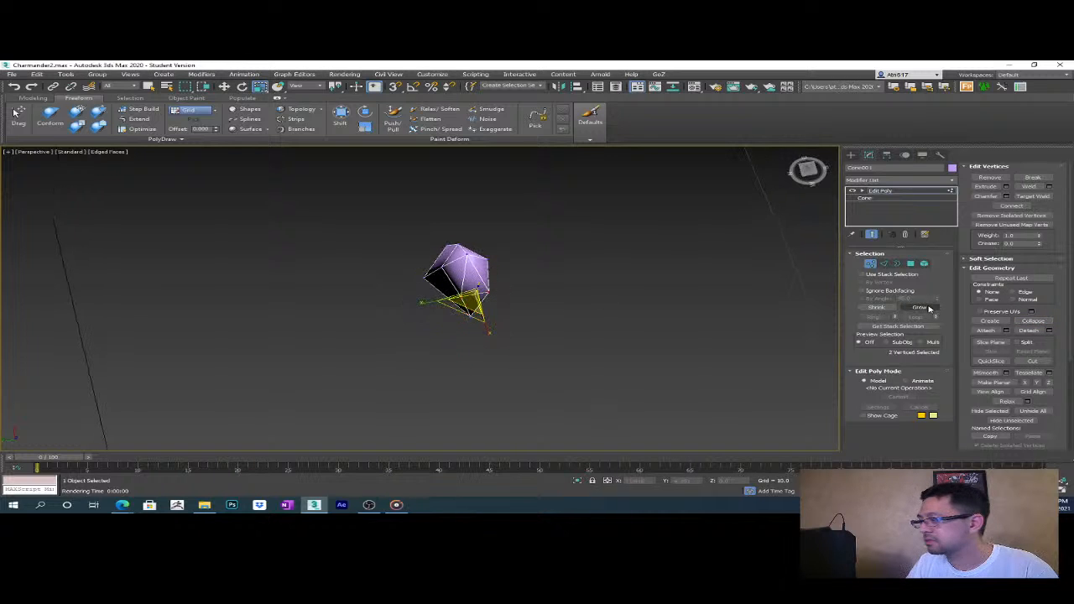
click(1044, 322)
- Leave vertex editing and, with angle snap on, rotate the whole cone 180 degrees about Y so its tip points down
alt+middle_drag(508, 288, 357, 231)
scroll(358, 231, down, 5)
alt+middle_drag(520, 327, 621, 369)
key(e)
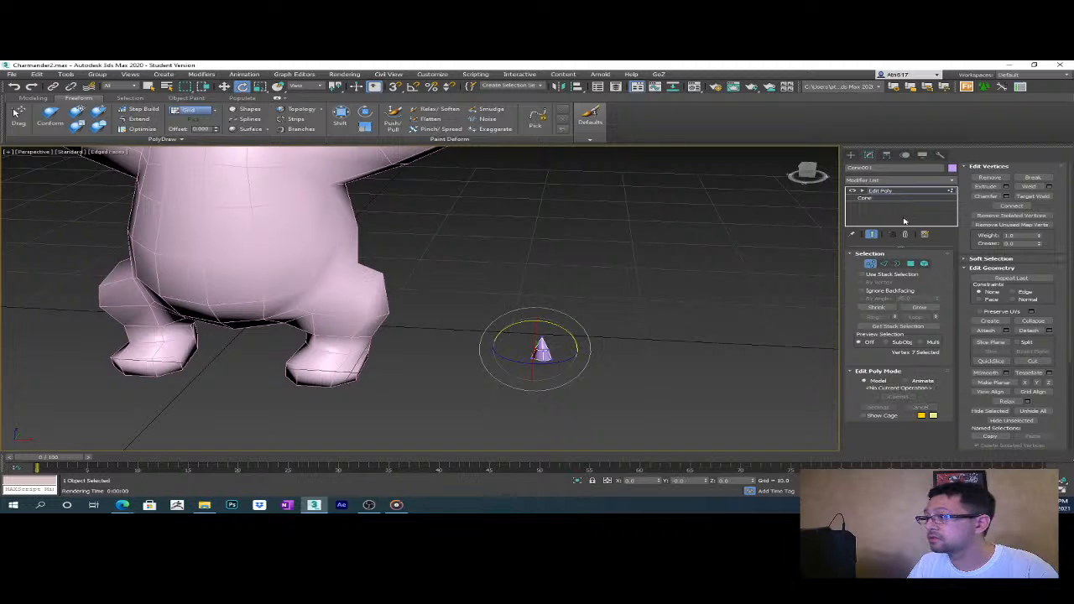
click(879, 192)
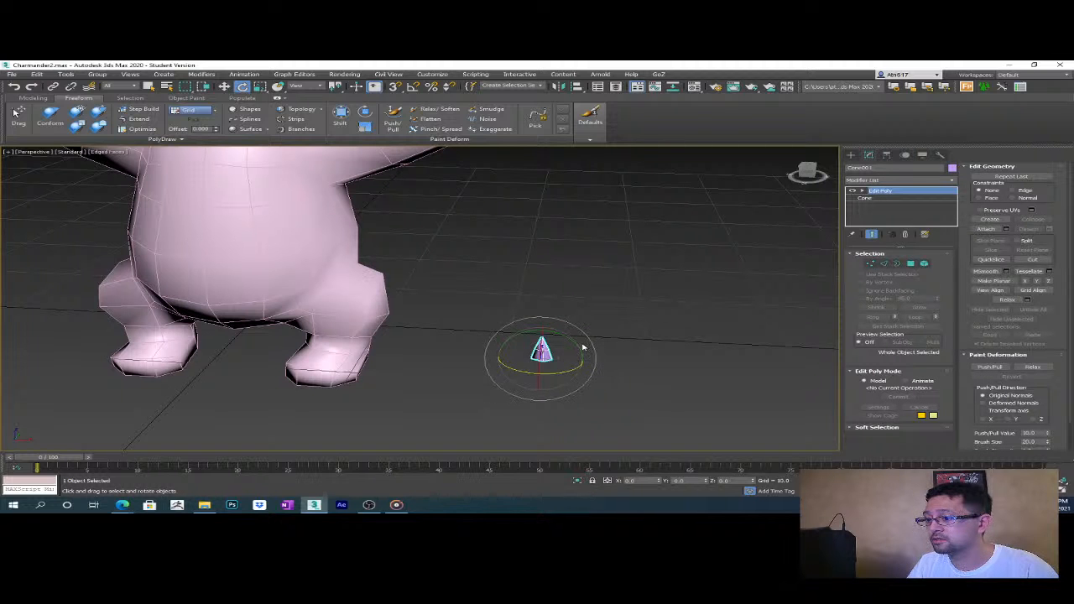
alt+middle_drag(686, 298, 587, 353)
drag(588, 353, 599, 202)
right_click(599, 202)
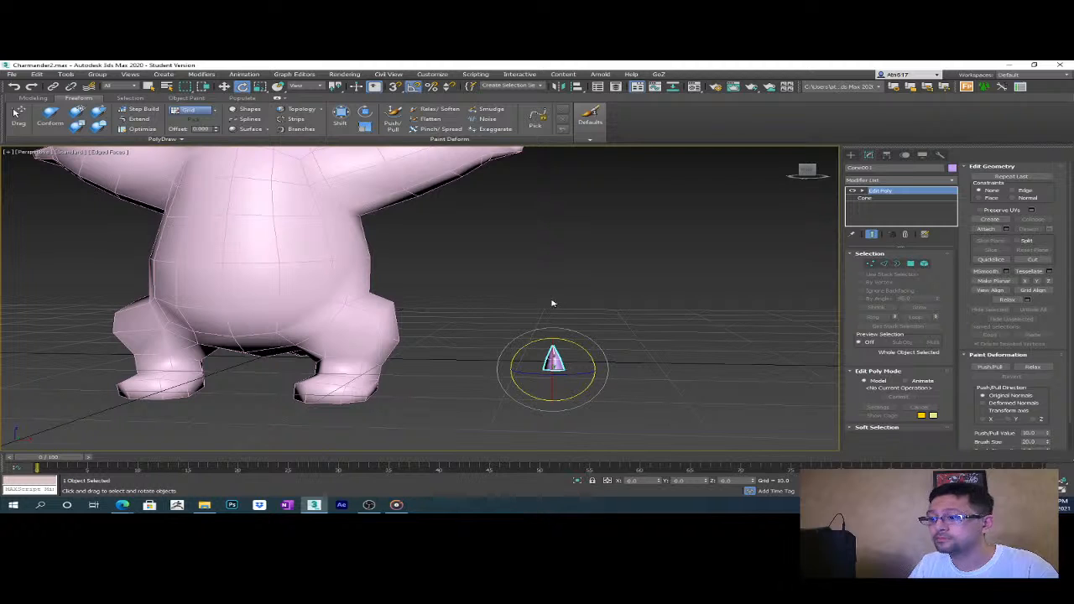
drag(581, 352, 633, 408)
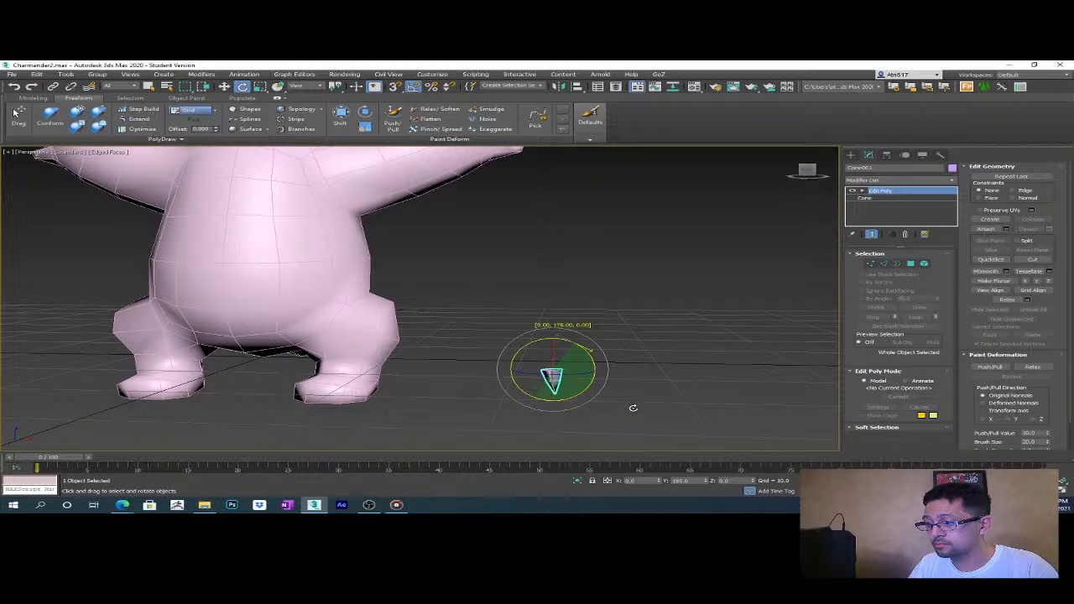
- Raise the inverted cone to the height of the character's head, at about Z 30
scroll(633, 408, down, 6)
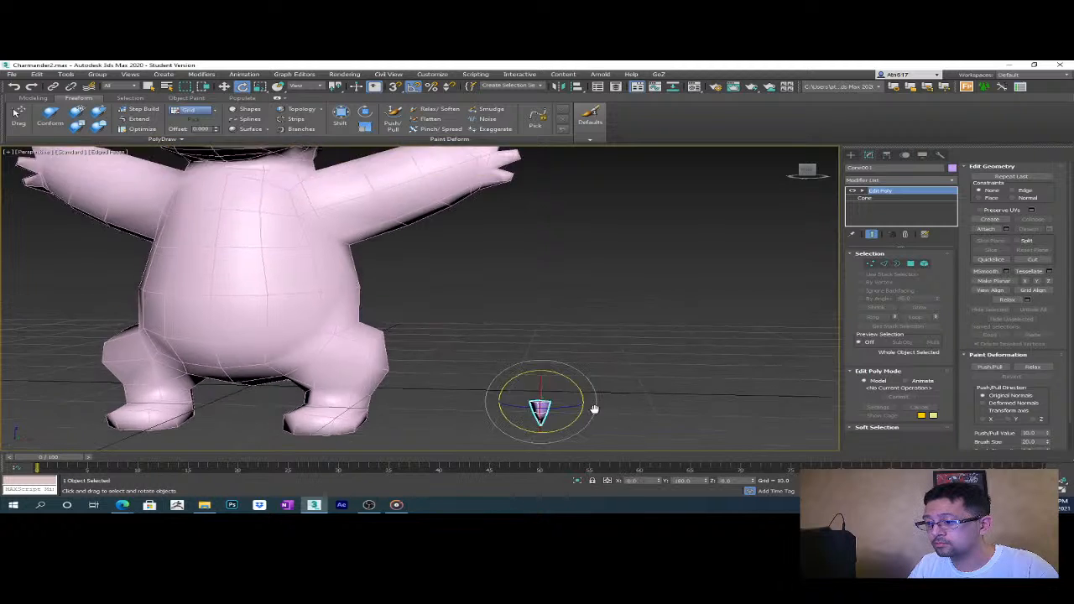
scroll(613, 401, up, 2)
mouse_move(608, 402)
alt+middle_down()
mouse_move(579, 404)
mouse_move(606, 394)
alt+middle_up()
key(w)
drag(594, 356, 484, 221)
alt+middle_drag(484, 221, 456, 366)
scroll(470, 268, up, 5)
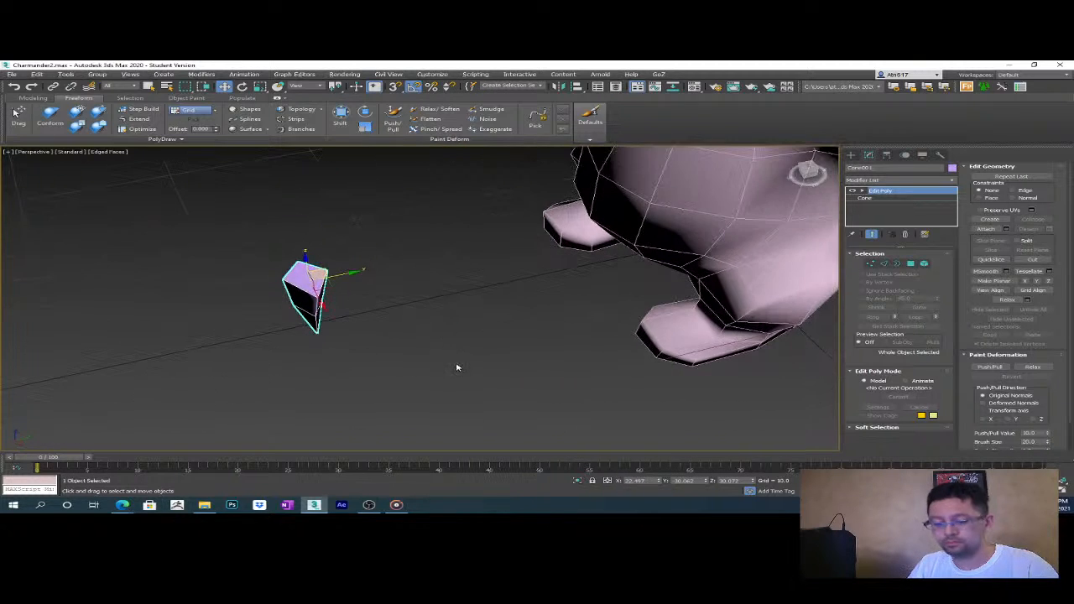
- In the top view, place the cone at the front of the head, at about X 2.0 and Y -6.4
key(t)
scroll(459, 369, down, 1)
drag(615, 401, 539, 321)
scroll(569, 355, up, 3)
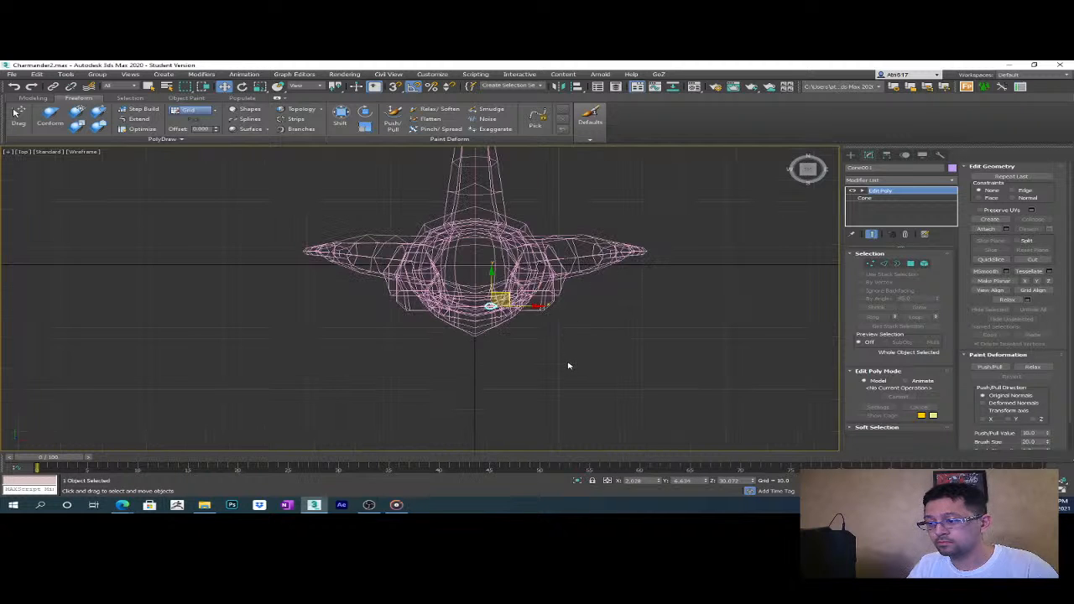
key(f)
scroll(506, 386, down, 3)
scroll(510, 338, up, 3)
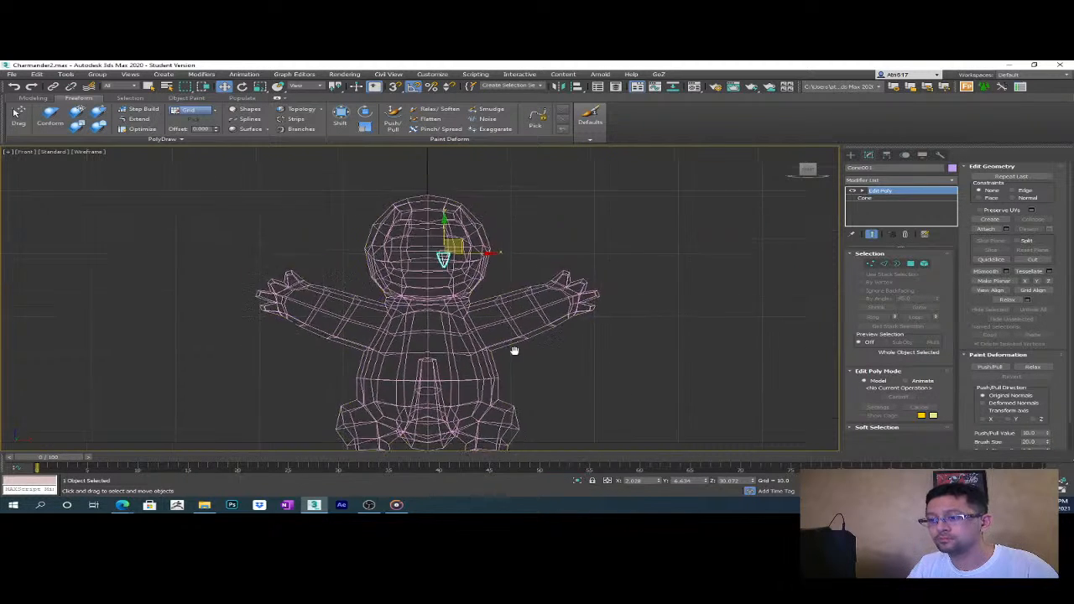
key(p)
mouse_move(635, 293)
alt+middle_down()
mouse_move(528, 377)
mouse_move(607, 301)
mouse_move(570, 277)
mouse_move(503, 336)
mouse_move(771, 321)
mouse_move(686, 341)
mouse_move(716, 326)
alt+middle_up()
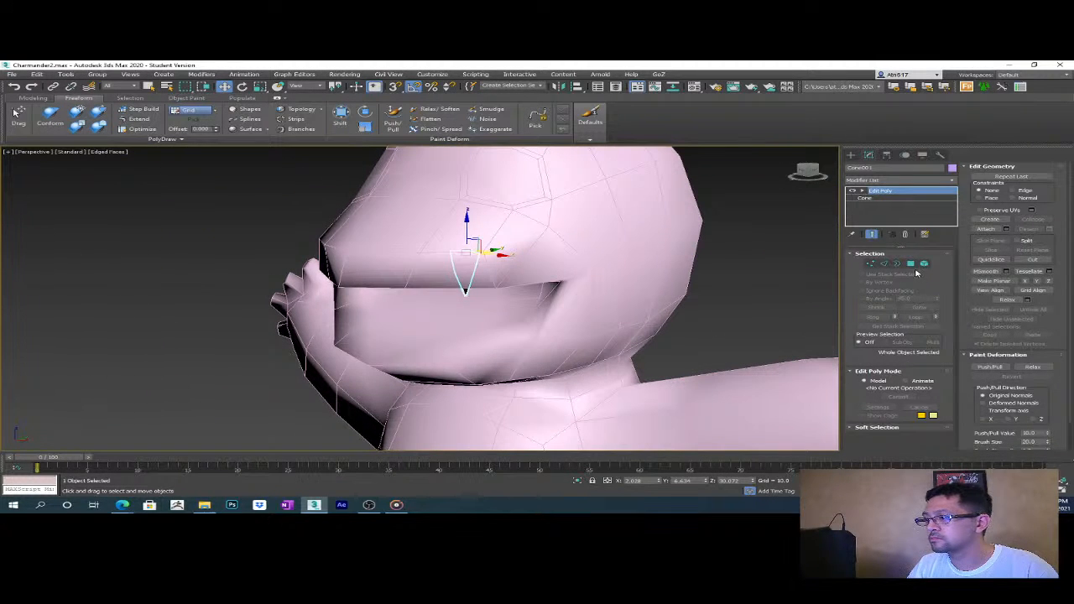
- Reduce the base cone's Radius 1 to about 0.54 and its Height to 1.467, then return to the Edit Poly level
click(864, 197)
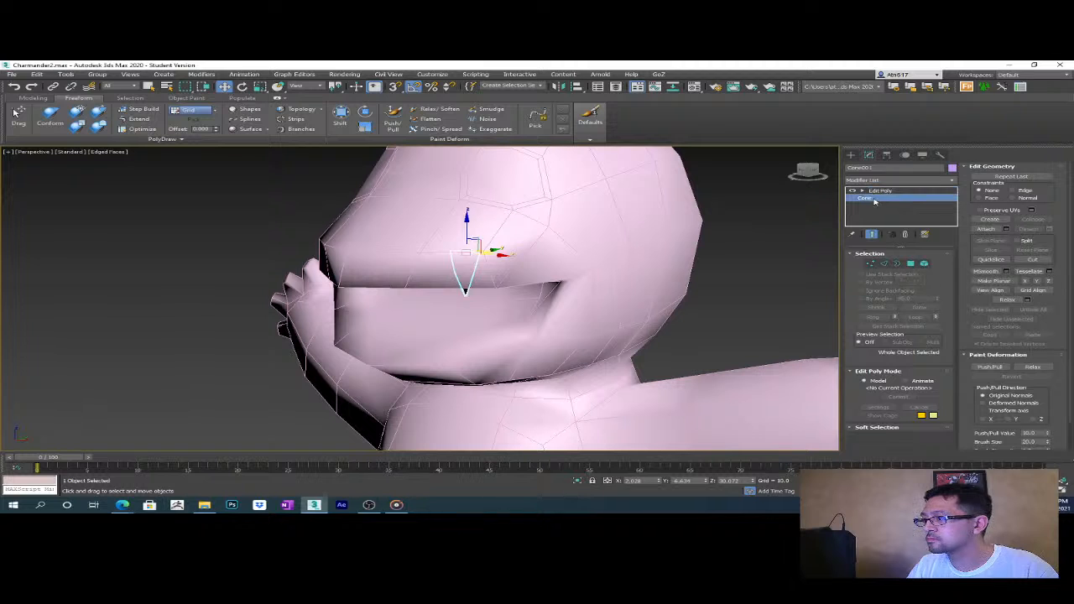
click(585, 306)
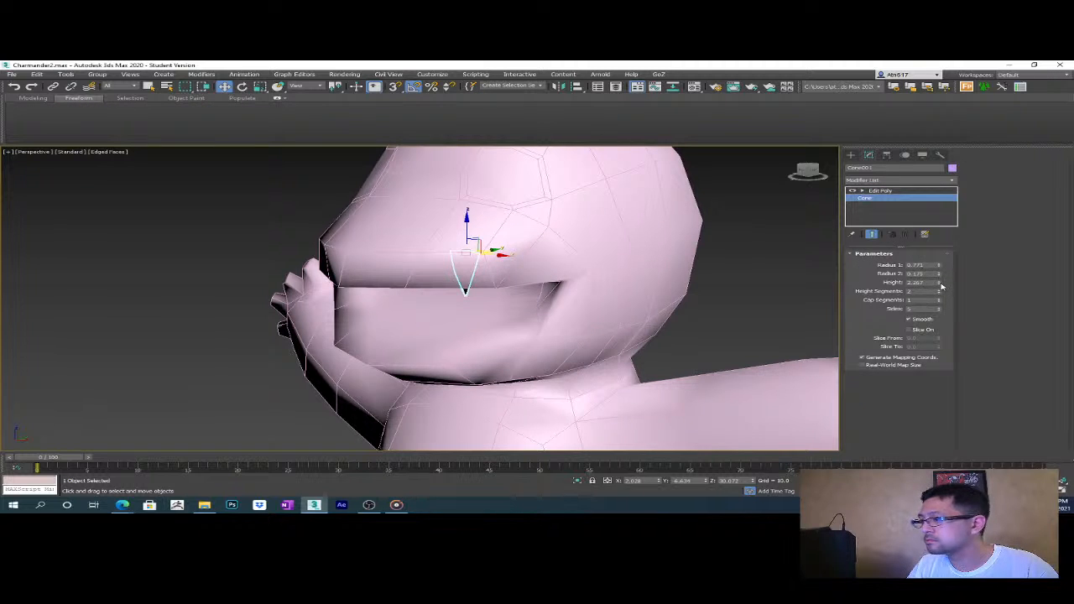
mouse_move(941, 286)
mouse_down()
mouse_move(940, 295)
mouse_move(938, 266)
mouse_move(939, 275)
mouse_up()
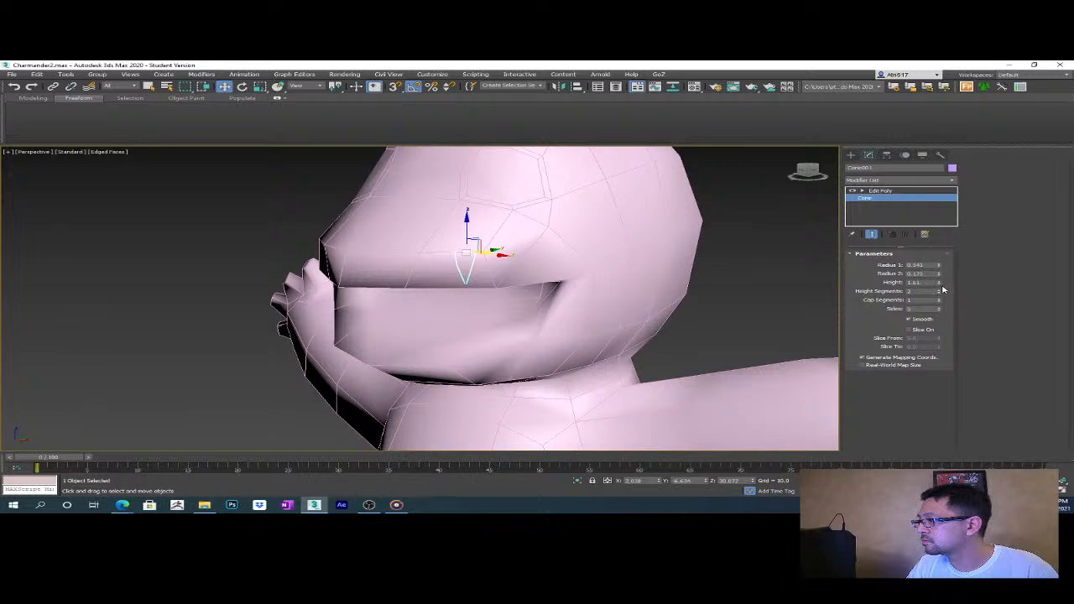
drag(941, 285, 939, 285)
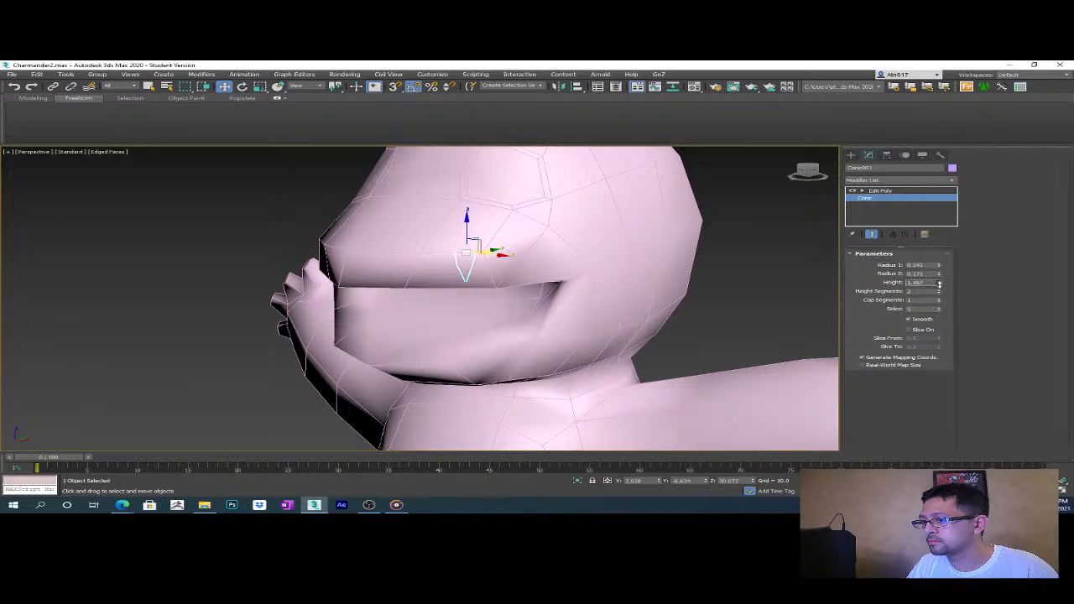
click(880, 192)
- In the front view, move the cone tooth down and outward to the mouth corner, at about X 4.6
alt+middle_drag(626, 313, 643, 348)
key(f)
scroll(422, 264, up, 4)
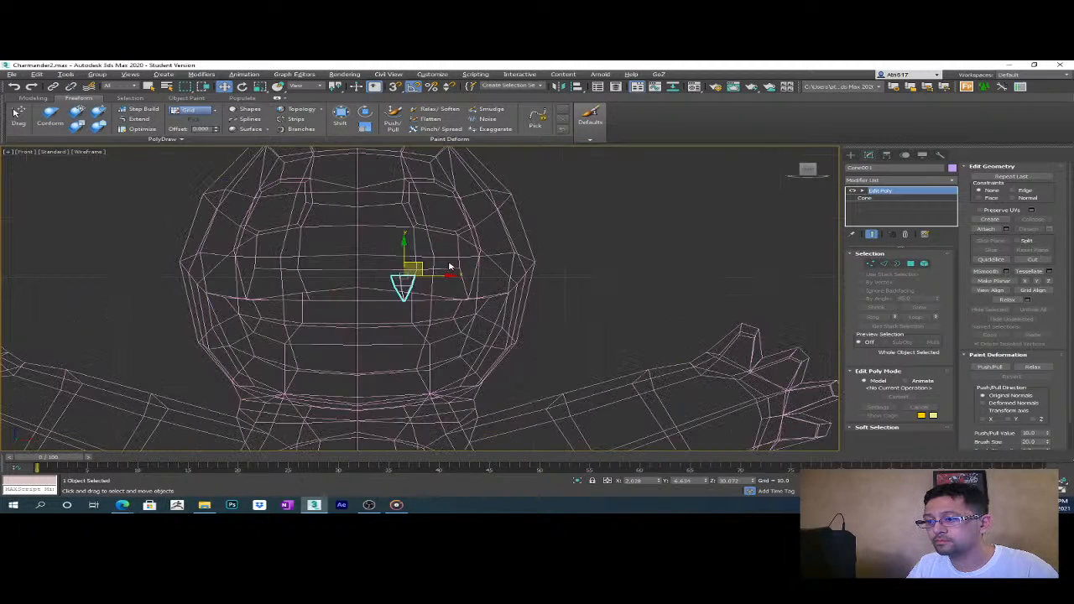
drag(422, 264, 480, 287)
mouse_move(480, 288)
alt+middle_down()
mouse_move(532, 336)
mouse_move(587, 352)
alt+middle_up()
key(p)
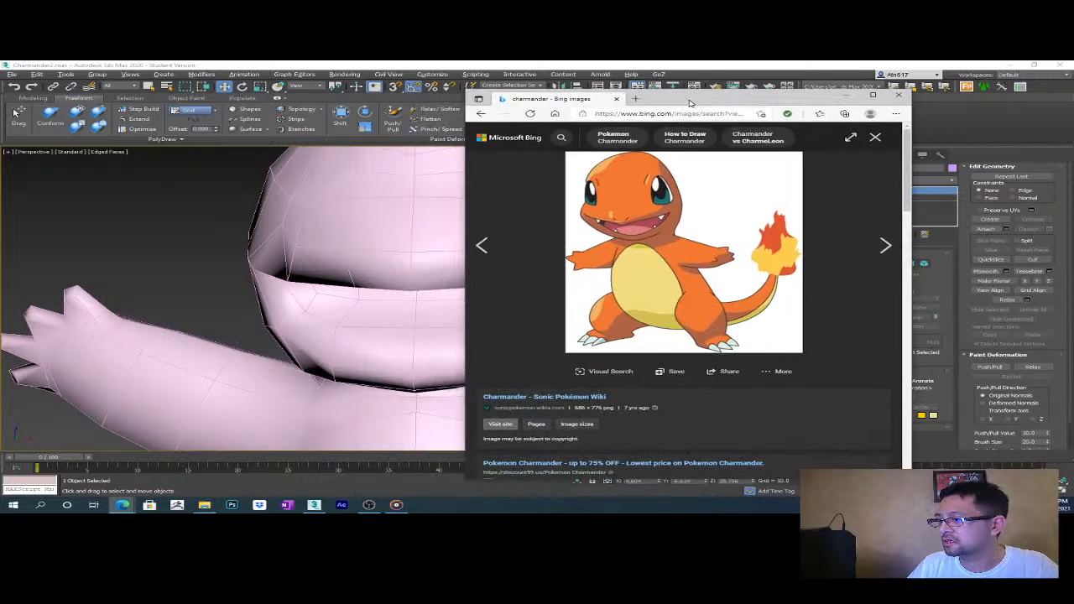
- Switch to the browser and compare the tooth placement with the Charmander reference image
drag(691, 103, 693, 99)
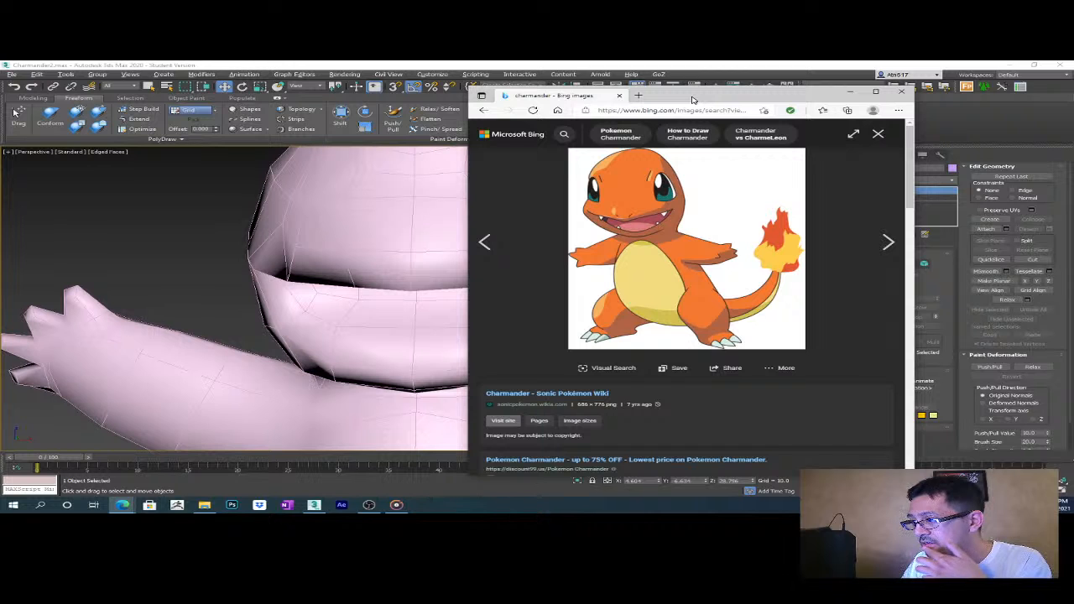
drag(693, 99, 774, 95)
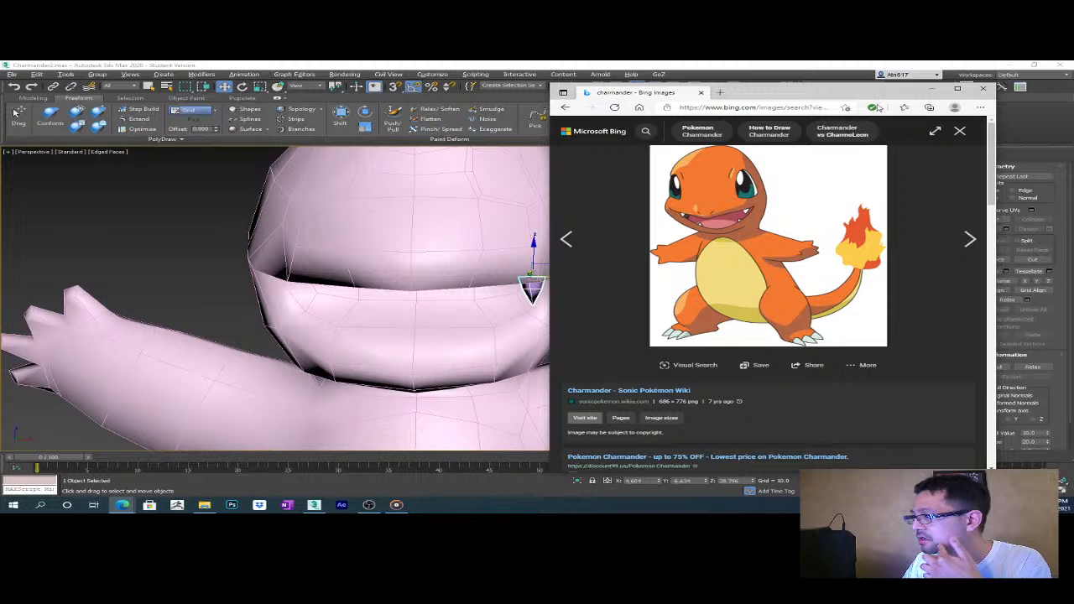
click(932, 88)
- Rotate the whole tooth about its vertical axis to align it with the curve of the mouth
middle_drag(644, 305, 624, 279)
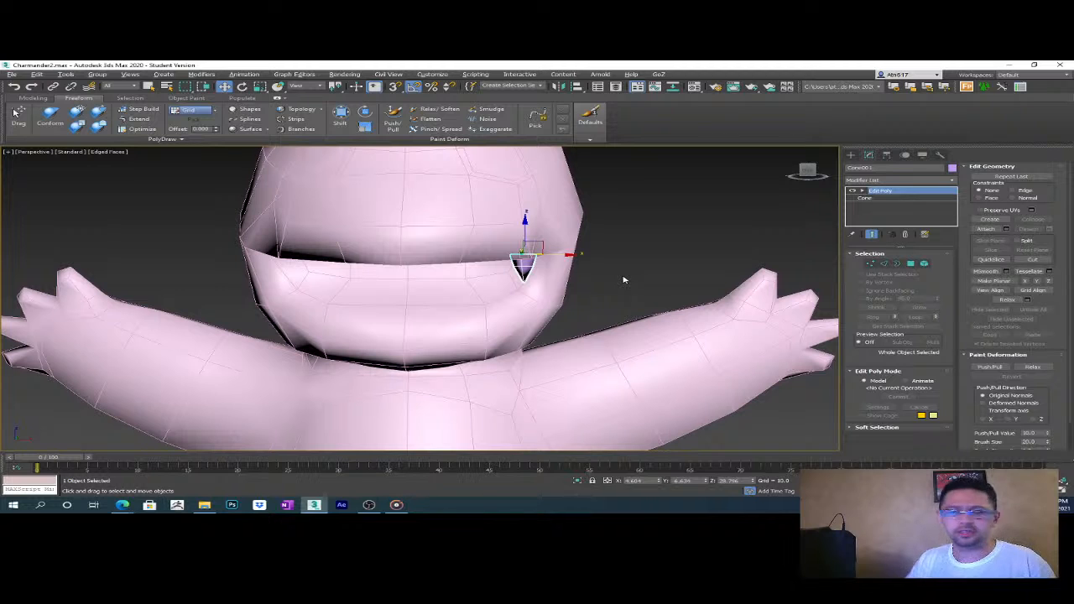
alt+middle_drag(638, 354, 654, 336)
scroll(524, 279, up, 5)
alt+middle_drag(524, 279, 652, 355)
key(e)
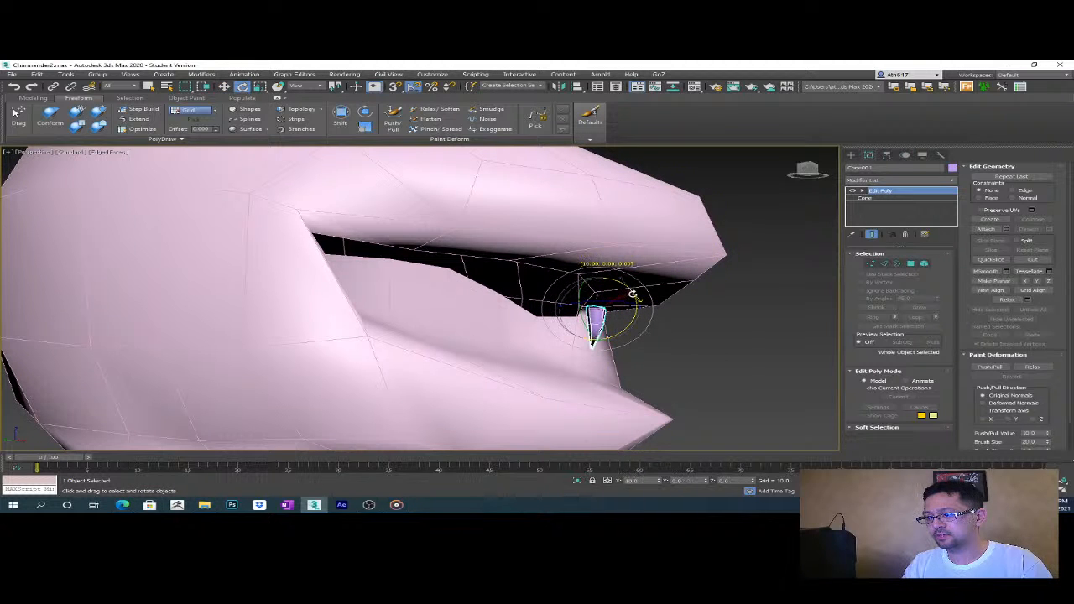
key(1)
alt+middle_drag(729, 362, 786, 210)
click(902, 192)
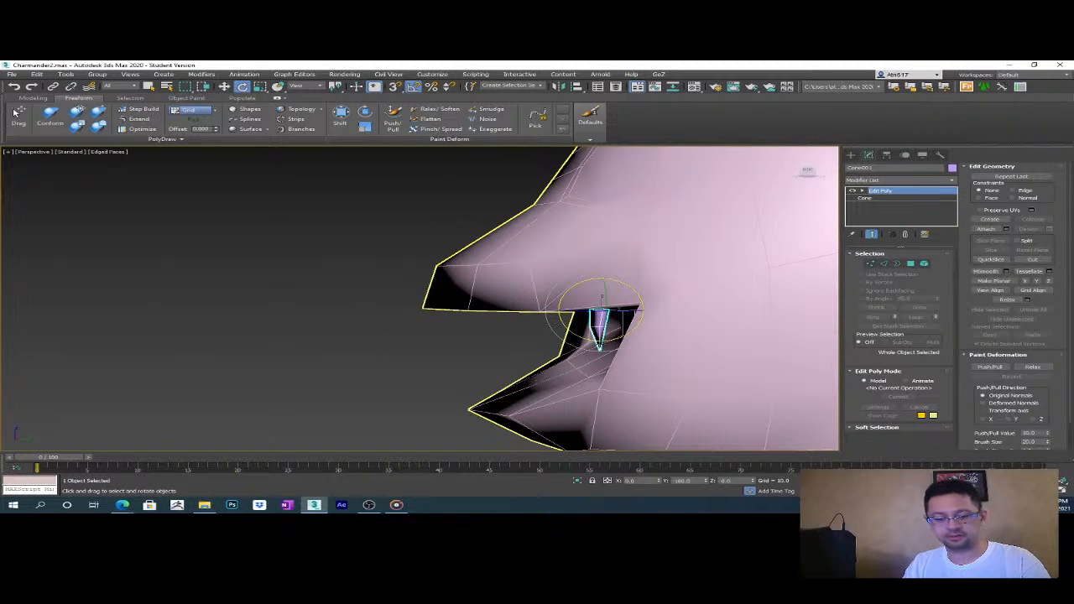
drag(637, 318, 591, 336)
- Move the tooth slightly forward along Y toward the edge of the upper lip
middle_drag(592, 336, 591, 358)
key(w)
middle_drag(675, 364, 542, 336)
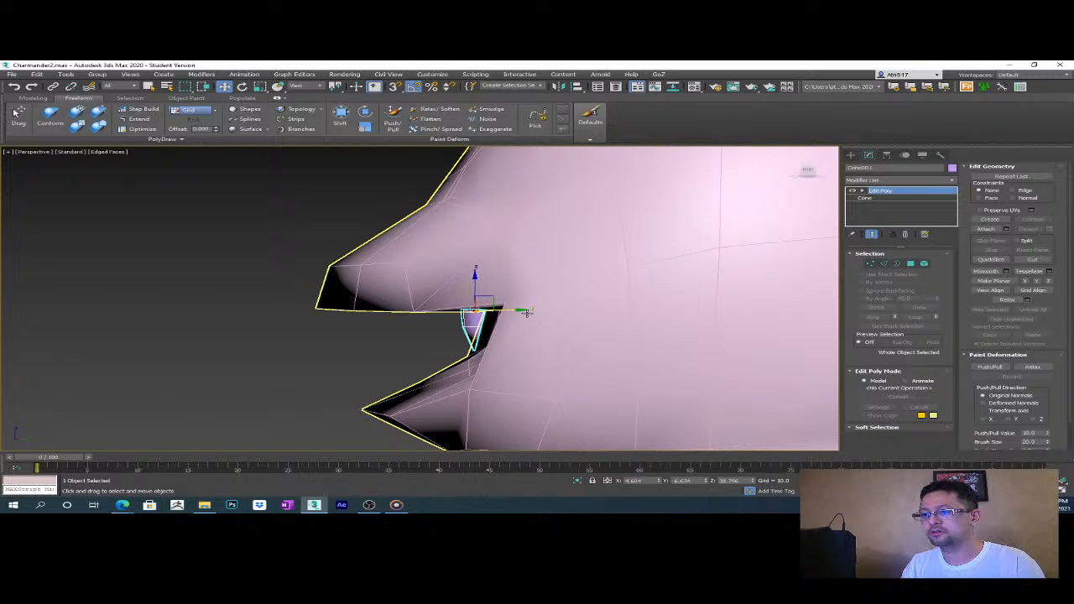
drag(520, 312, 495, 311)
alt+middle_drag(495, 312, 542, 286)
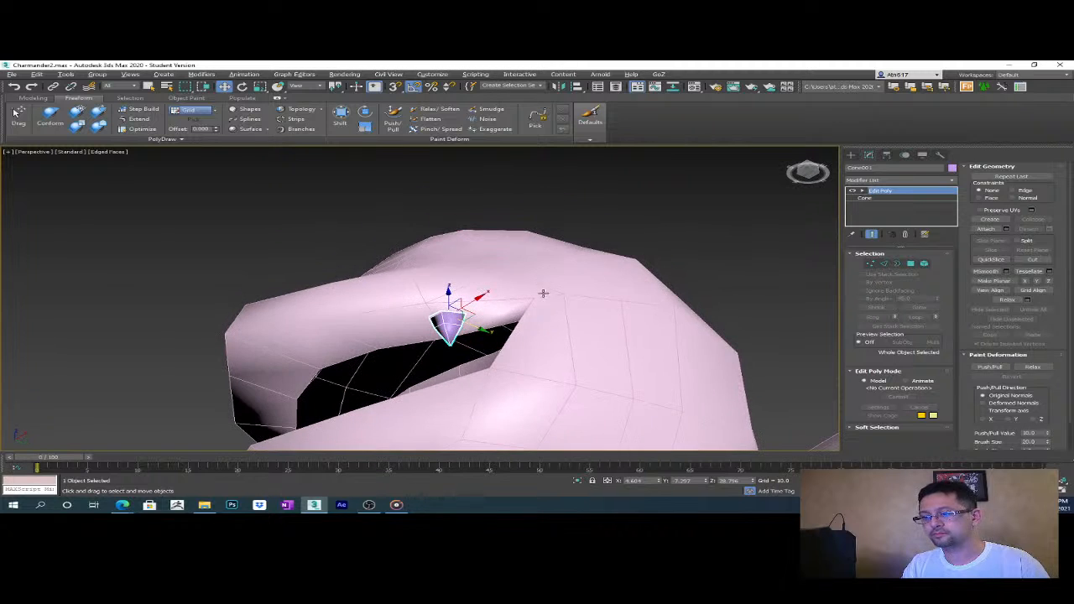
- Fine-tune the tooth's rotation so it follows the lip, and keep the tooth selected
key(e)
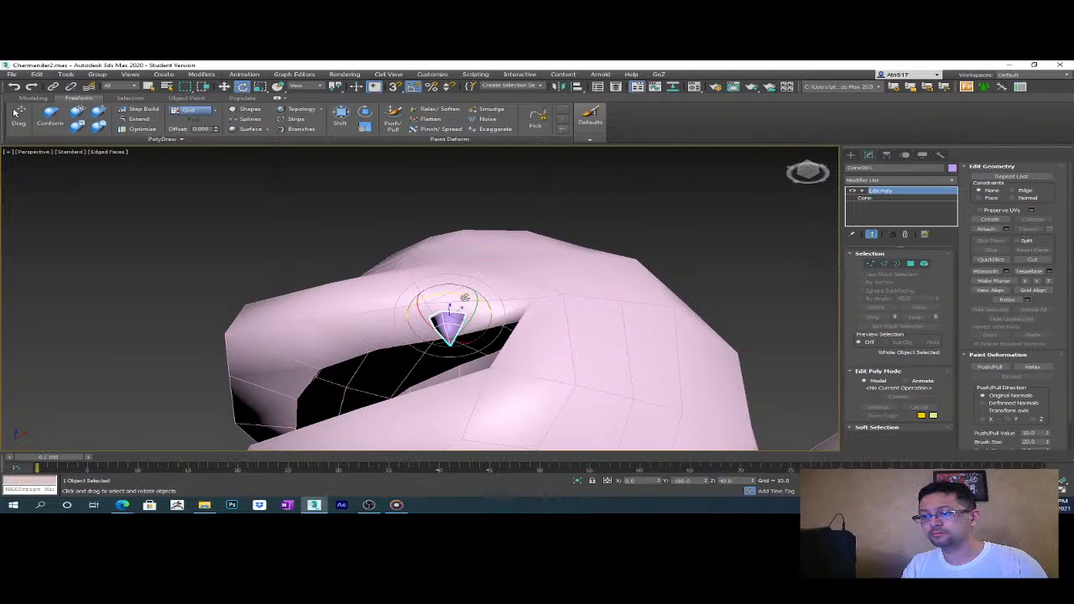
drag(463, 296, 468, 306)
alt+middle_drag(468, 305, 503, 256)
scroll(601, 347, down, 6)
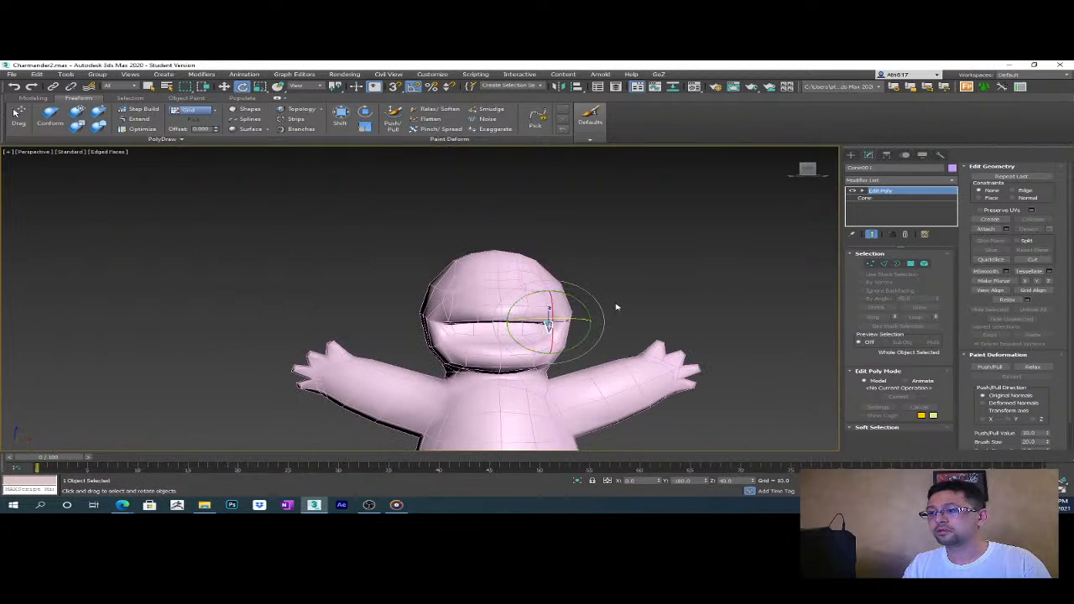
click(672, 314)
alt+middle_drag(672, 313, 541, 338)
click(541, 340)
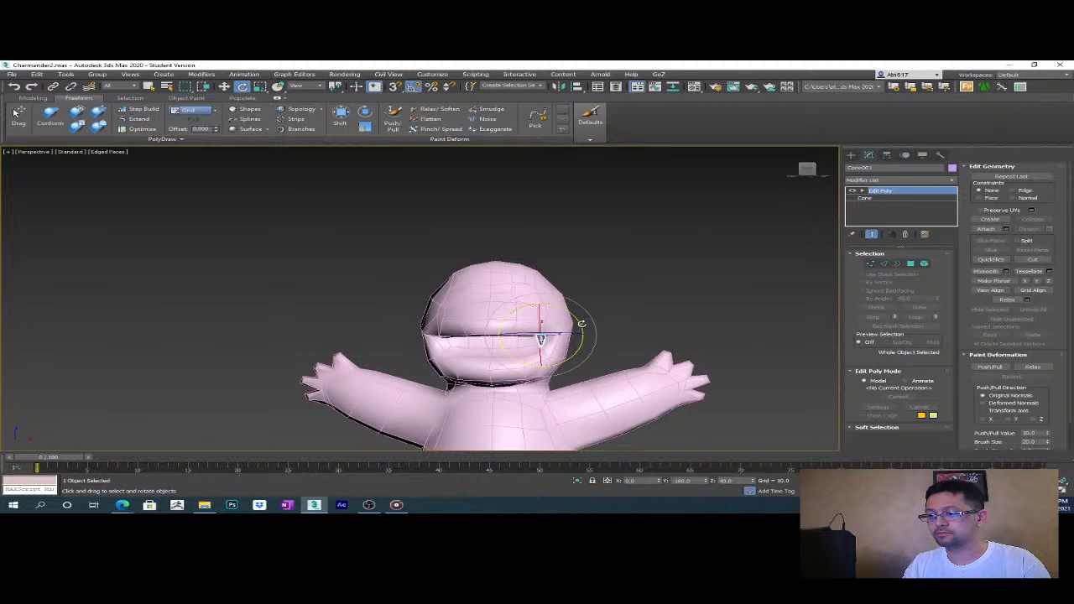
- Mirror the tooth across the Z axis as a copy
click(559, 86)
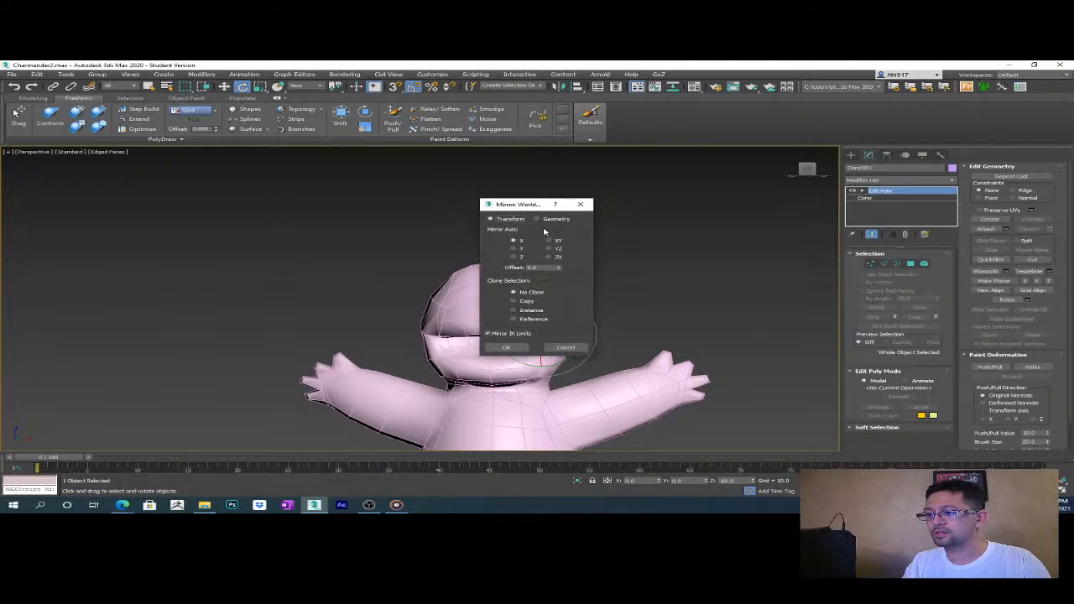
drag(536, 204, 288, 189)
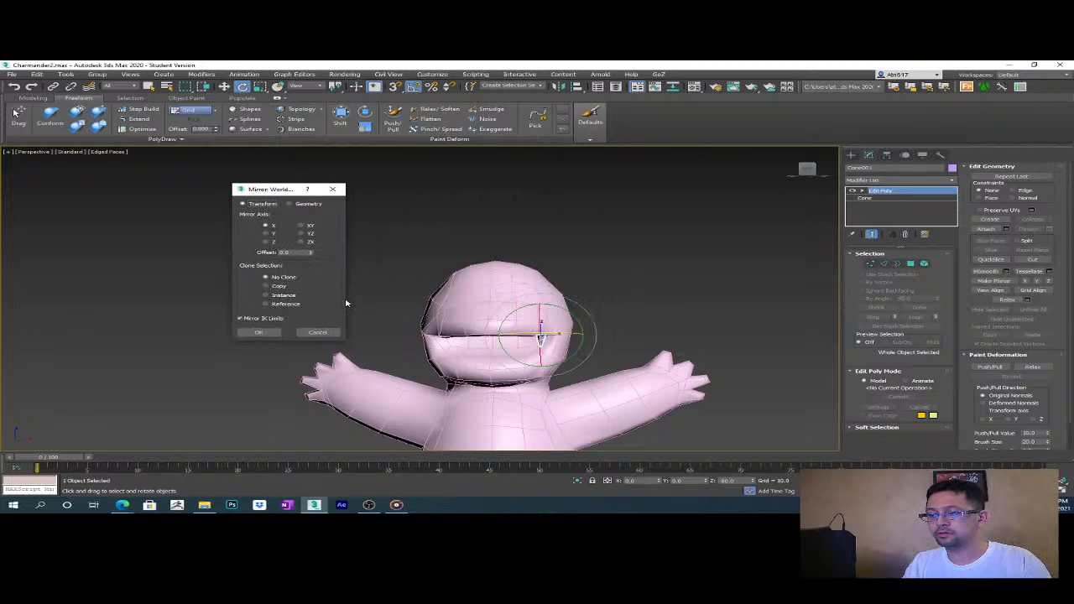
click(277, 287)
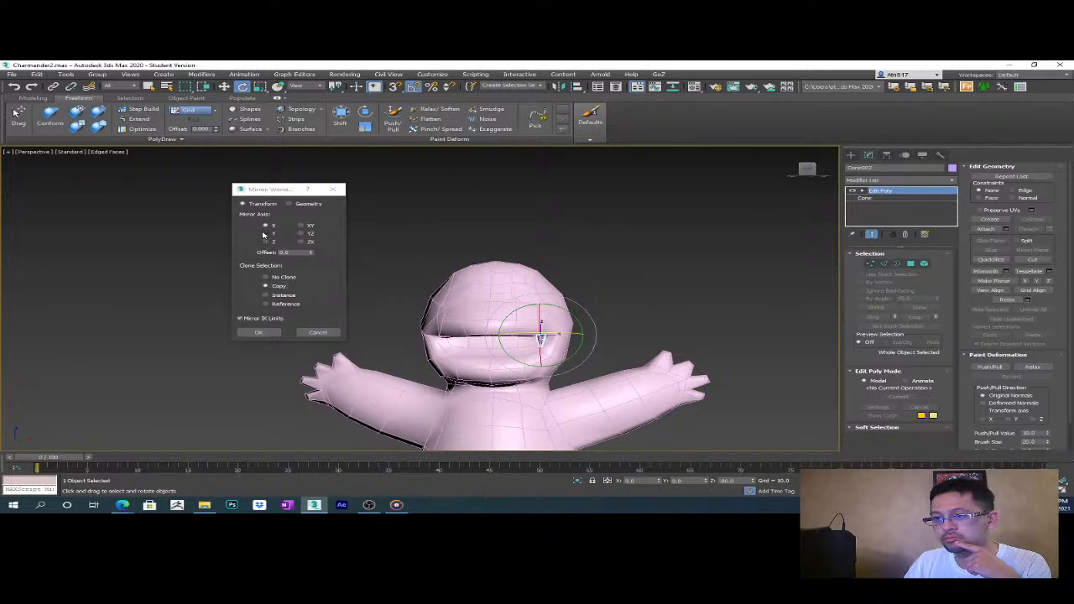
click(265, 234)
click(266, 242)
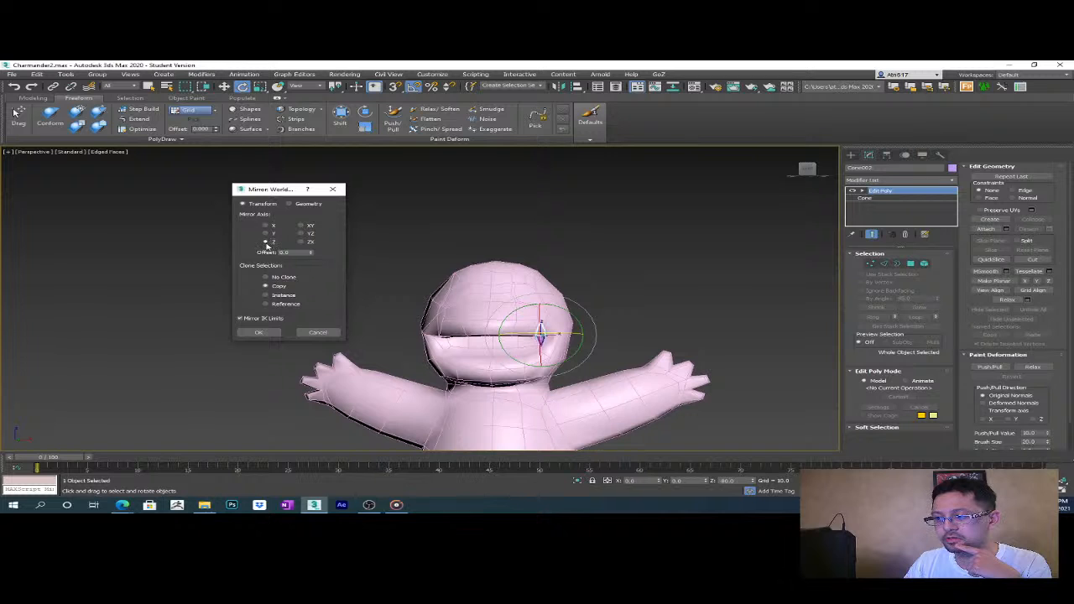
click(266, 332)
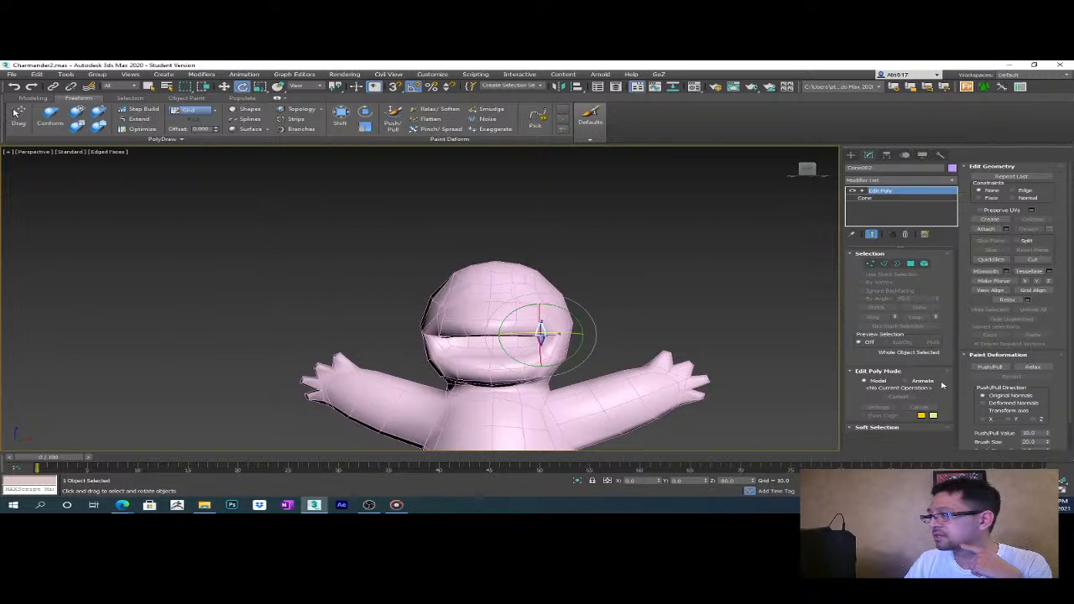
- Move the mirrored tooth down onto the lower lip and slide it along X toward the middle of the mouth in a shaded front view
key(w)
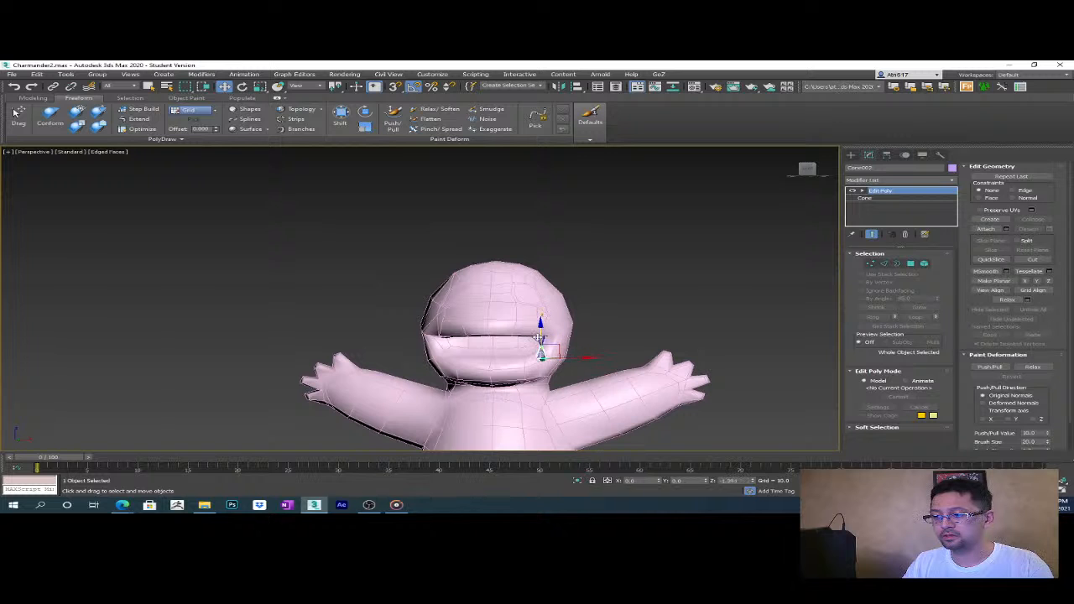
scroll(574, 359, up, 5)
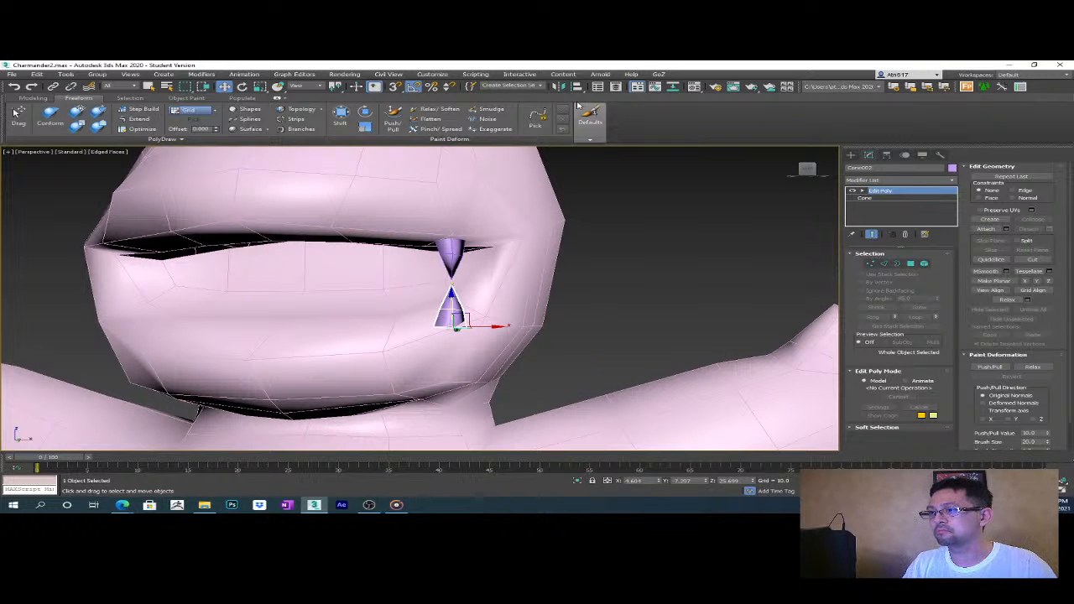
alt+middle_drag(457, 321, 508, 332)
key(f)
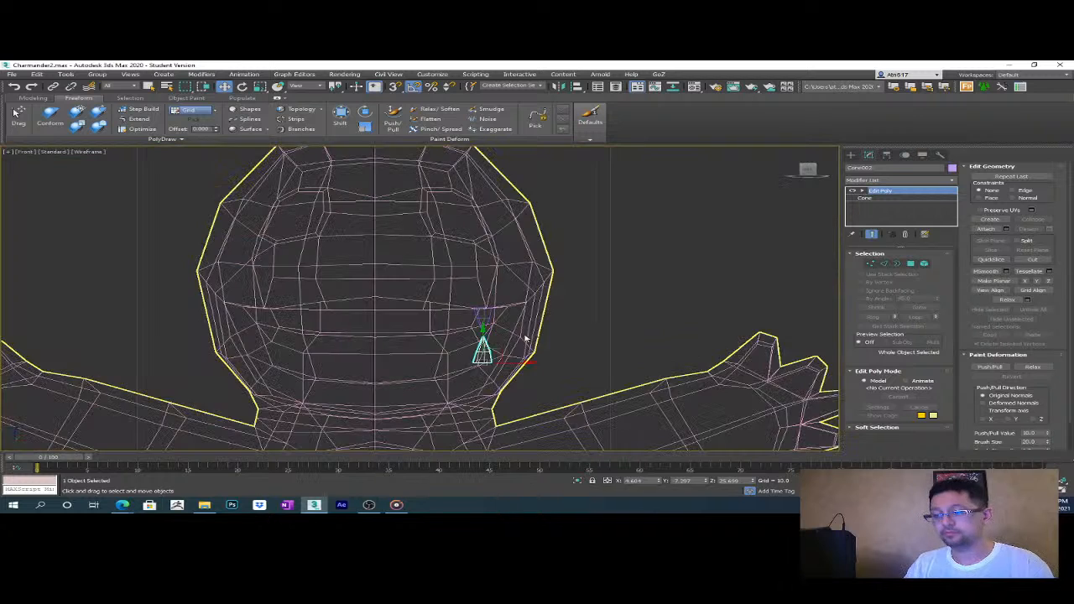
scroll(510, 366, down, 3)
drag(516, 356, 472, 359)
key(F3)
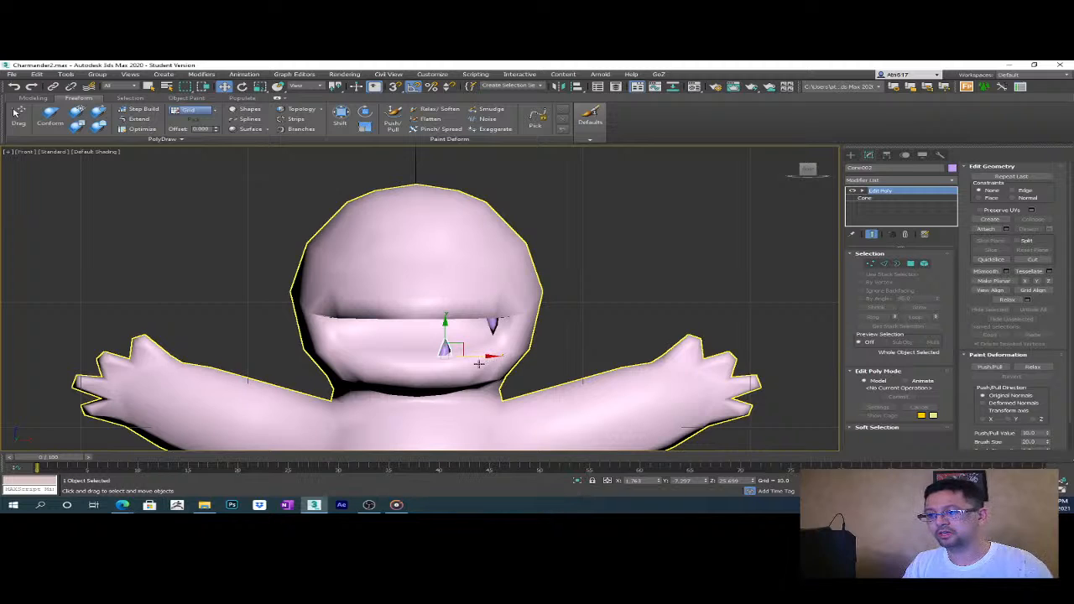
- Move the lower tooth against the front of the lower lip and rotate it to match the jaw's slope
scroll(487, 365, up, 3)
key(e)
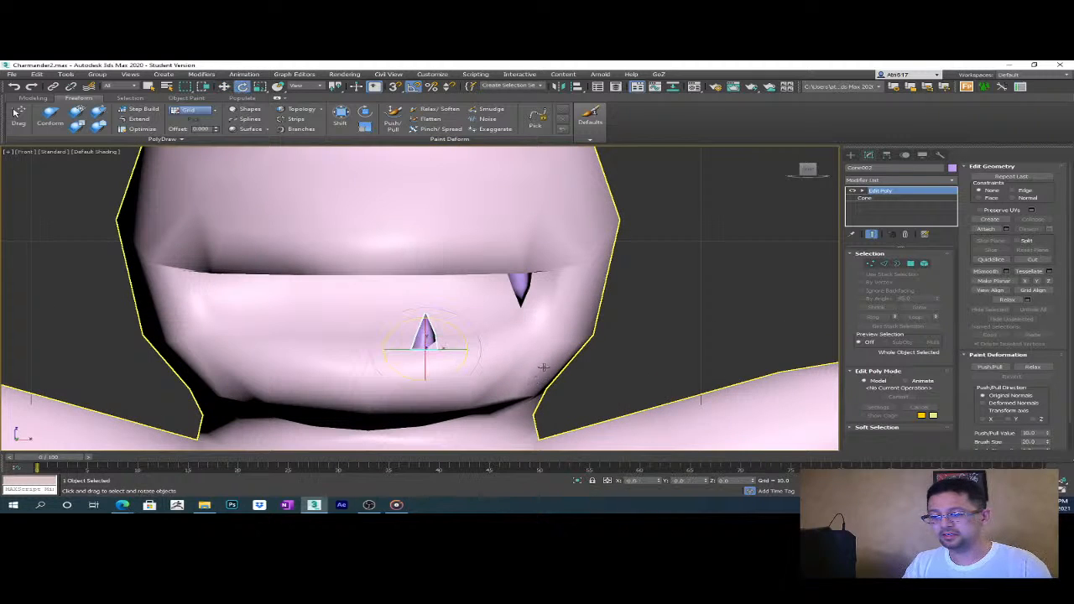
drag(461, 340, 460, 336)
key(p)
alt+middle_drag(528, 355, 367, 357)
key(w)
drag(299, 331, 260, 370)
alt+middle_drag(266, 375, 422, 365)
key(e)
drag(237, 342, 345, 343)
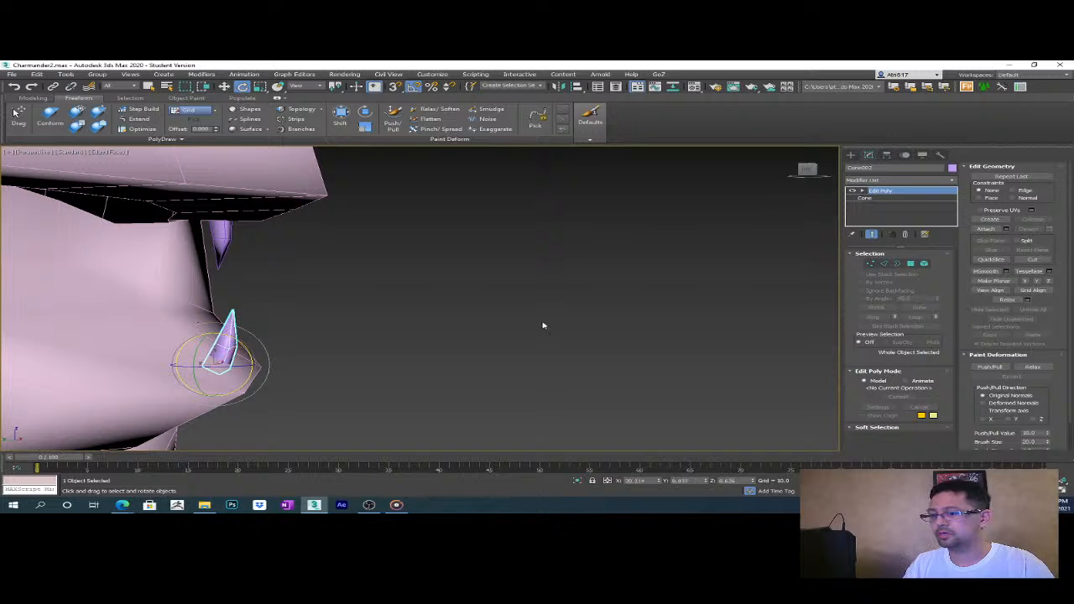
- Reduce the lower tooth's base cone height to 1.174 and return to its Edit Poly level
click(918, 200)
click(585, 306)
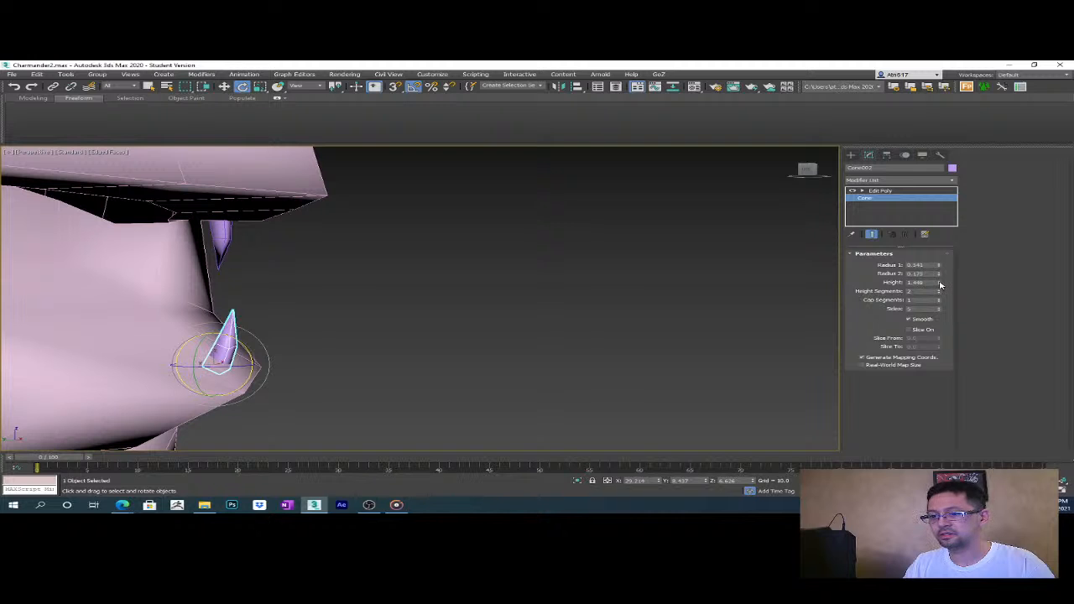
drag(939, 287, 940, 300)
mouse_move(595, 383)
alt+middle_down()
mouse_move(554, 366)
mouse_move(479, 364)
mouse_move(588, 374)
mouse_move(576, 383)
alt+middle_up()
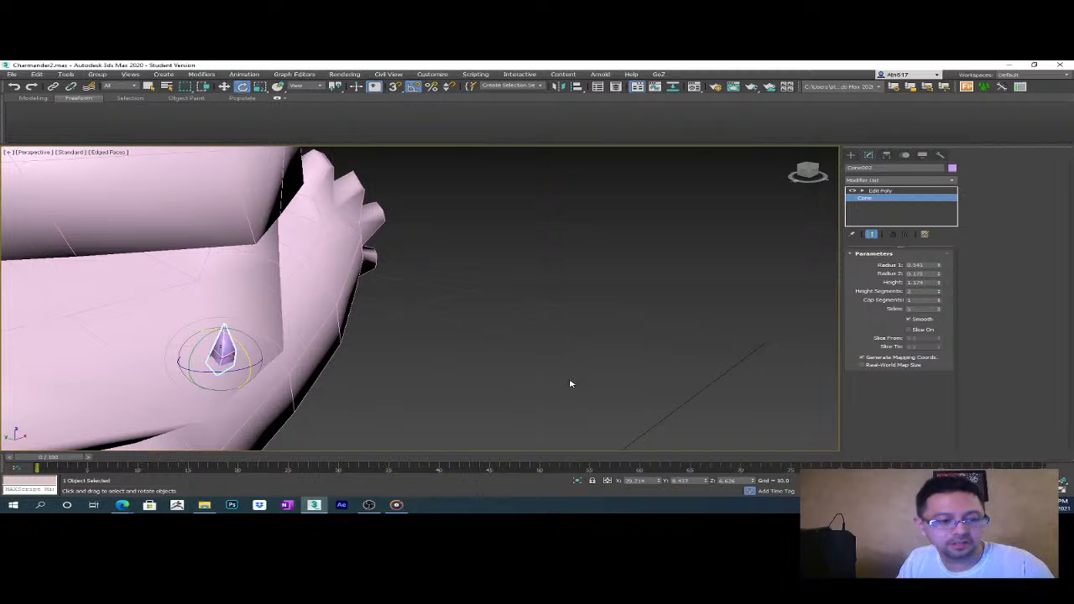
click(908, 192)
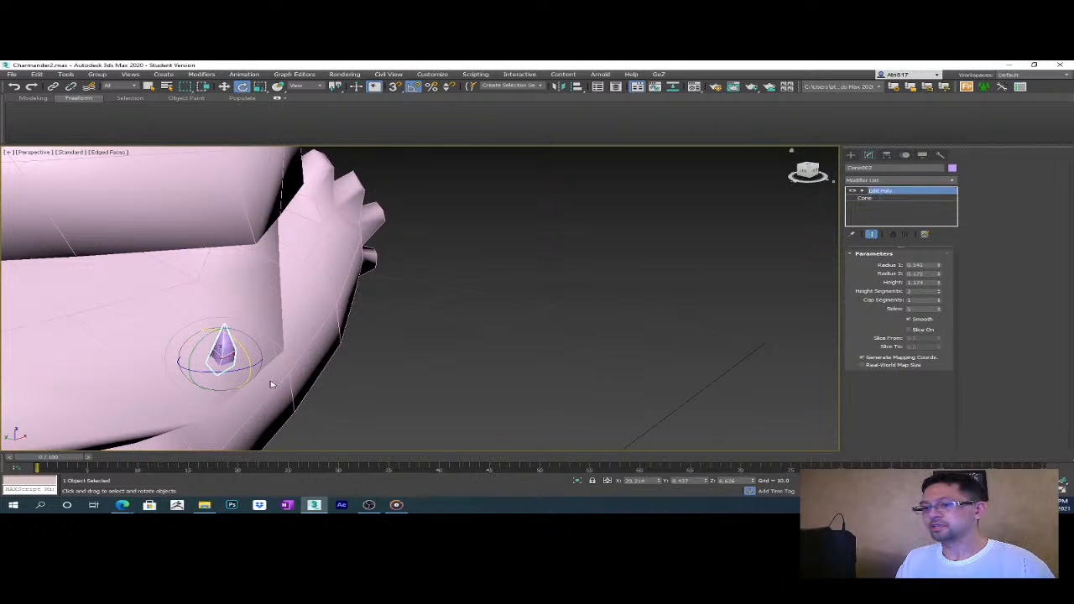
- Rotate the lower tooth about its axes so its base follows the curve of the lower lip, and deselect it
drag(225, 368, 252, 369)
alt+middle_drag(468, 374, 283, 339)
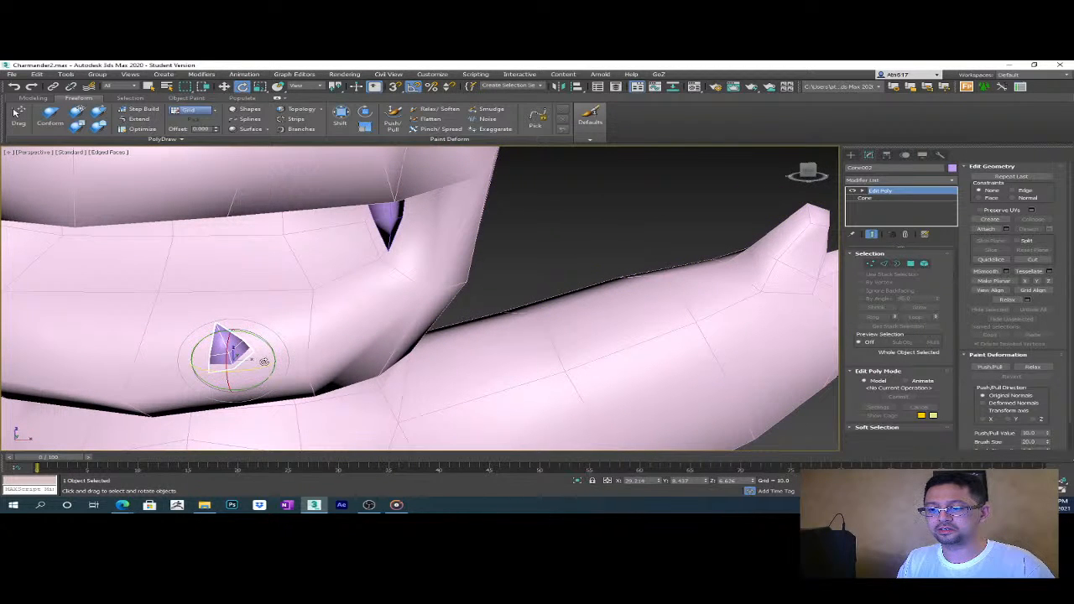
drag(265, 366, 273, 341)
scroll(310, 343, down, 5)
click(470, 304)
alt+middle_drag(470, 304, 441, 298)
click(281, 335)
scroll(282, 336, up, 5)
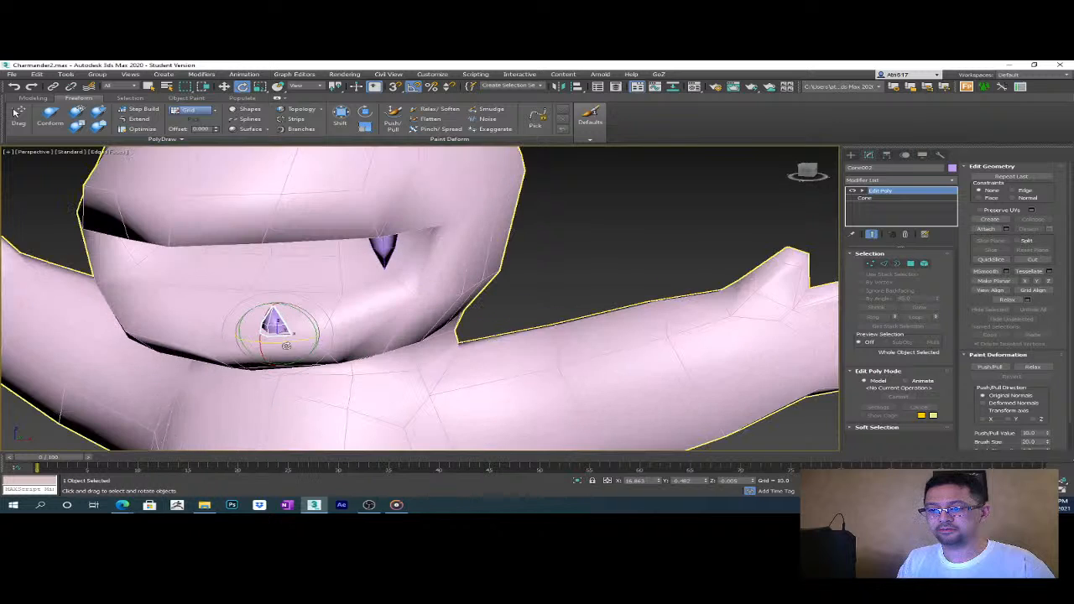
drag(287, 340, 290, 339)
click(594, 262)
scroll(539, 307, down, 6)
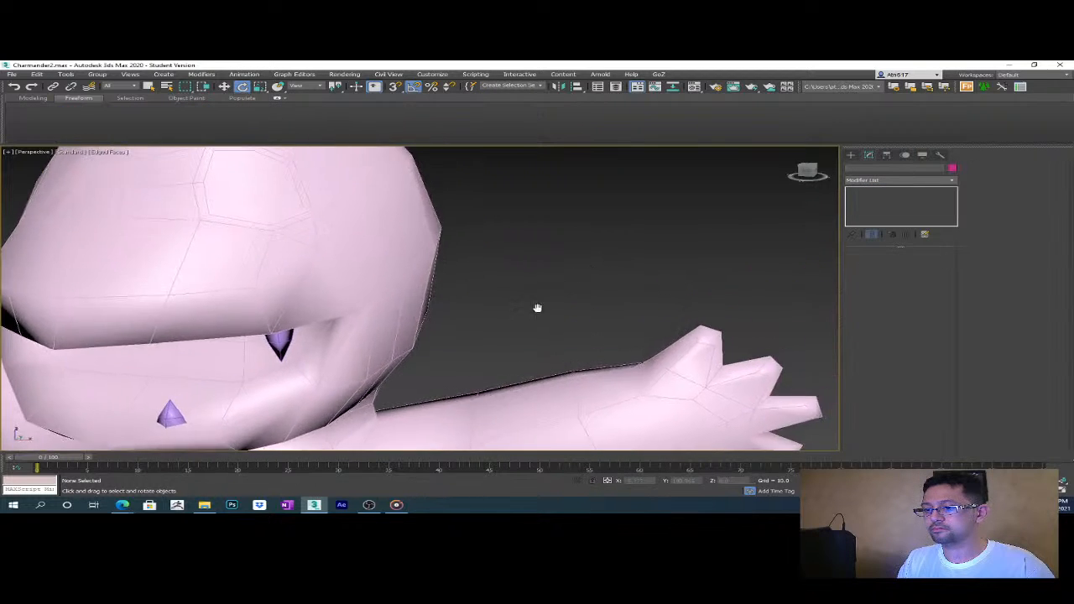
alt+middle_drag(545, 319, 563, 295)
scroll(517, 314, up, 3)
scroll(517, 314, up, 4)
alt+middle_drag(484, 333, 625, 252)
click(621, 243)
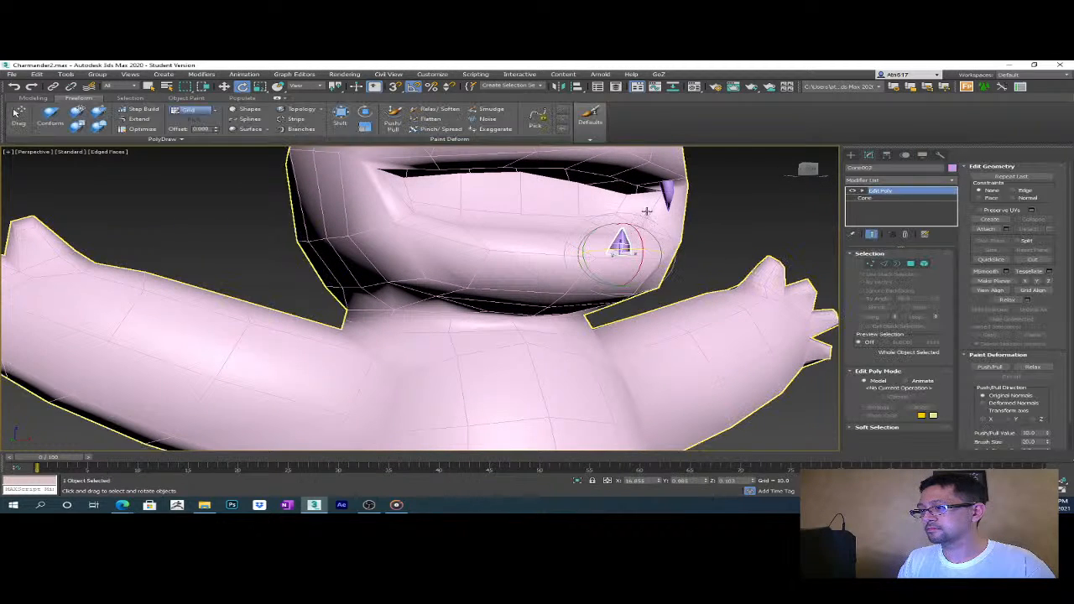
ctrl+click(668, 194)
alt+middle_drag(667, 195, 667, 299)
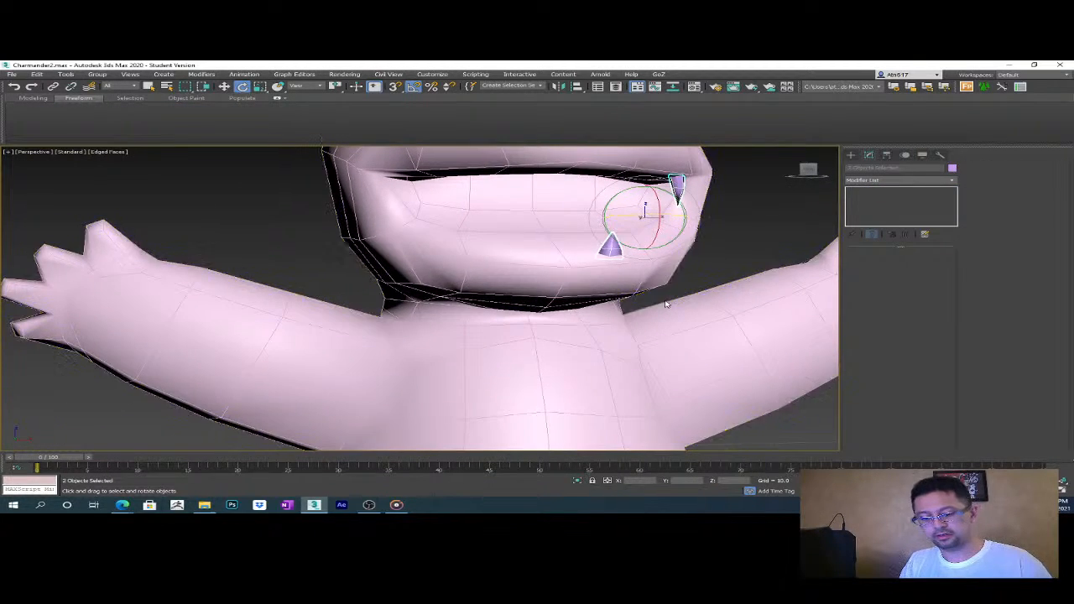
key(f)
scroll(604, 335, down, 2)
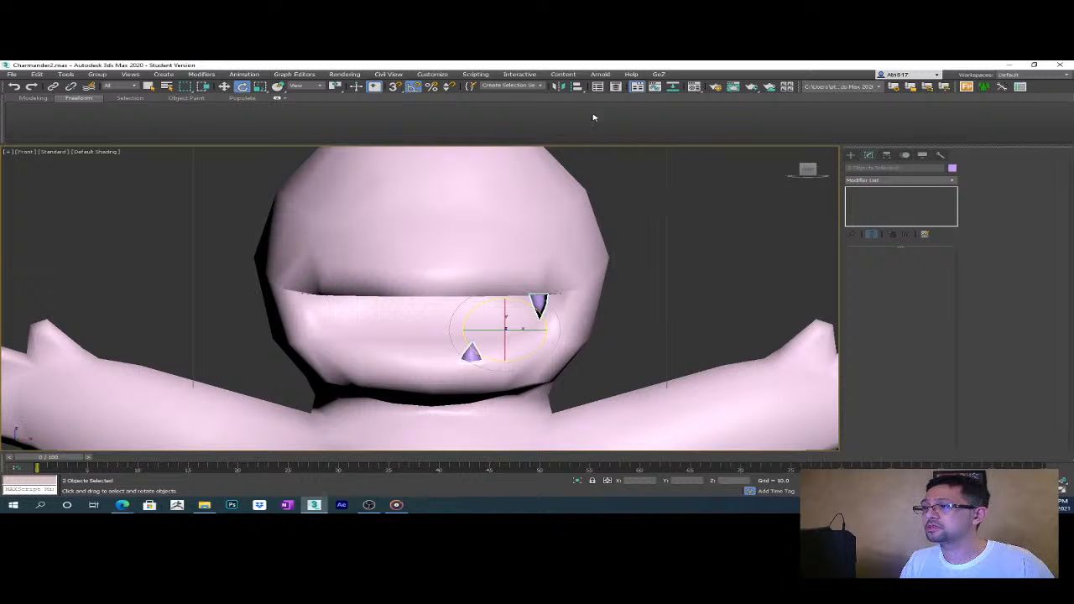
click(662, 335)
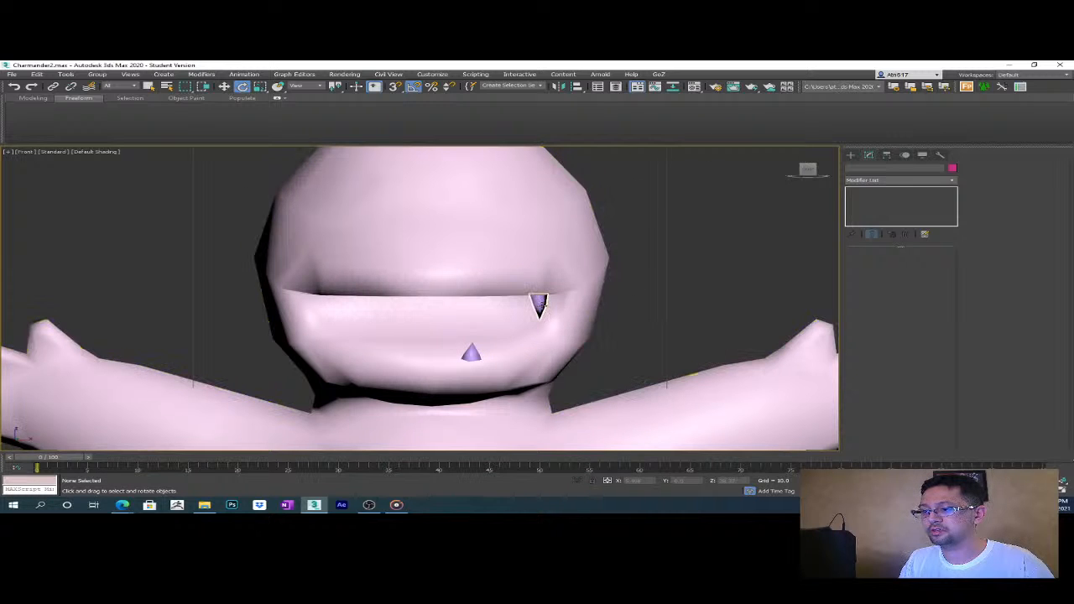
- Attach the lower tooth to the upper tooth and rename the combined object teeth
click(538, 303)
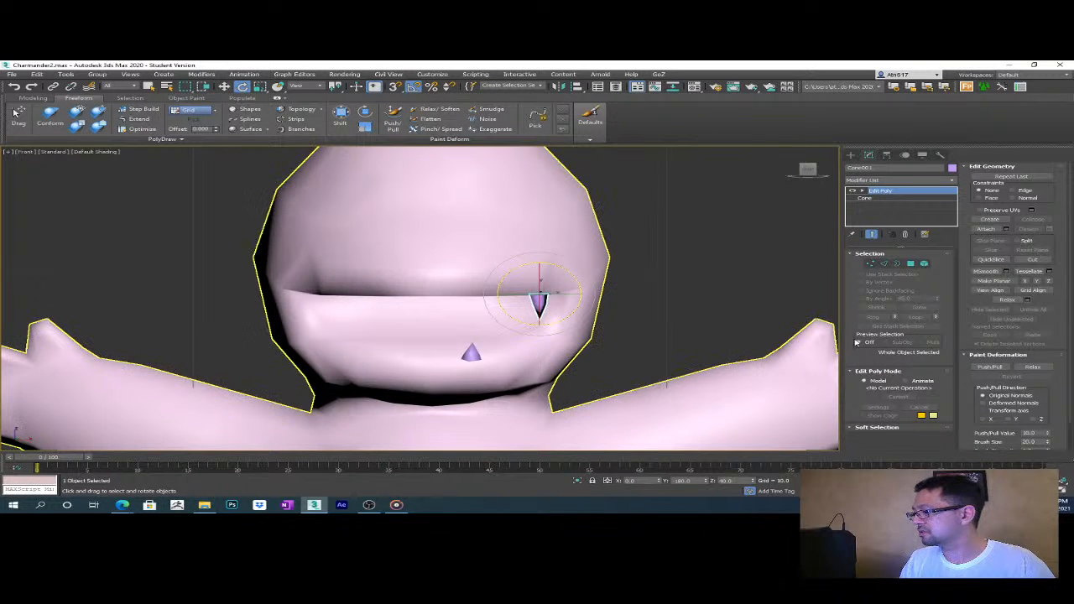
scroll(992, 288, down, 1)
click(986, 199)
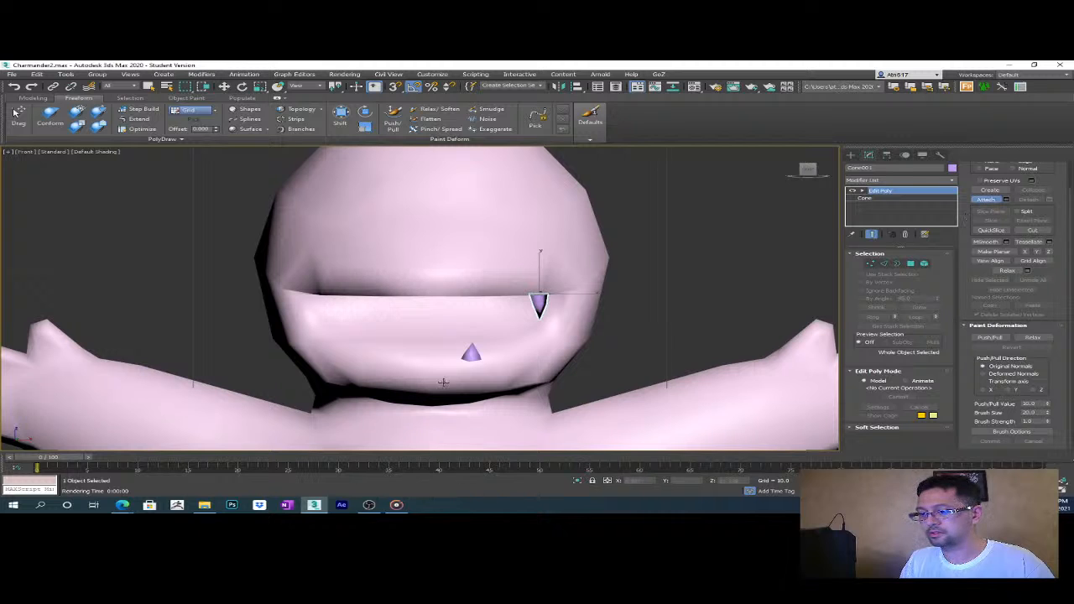
click(891, 167)
text(tooth)
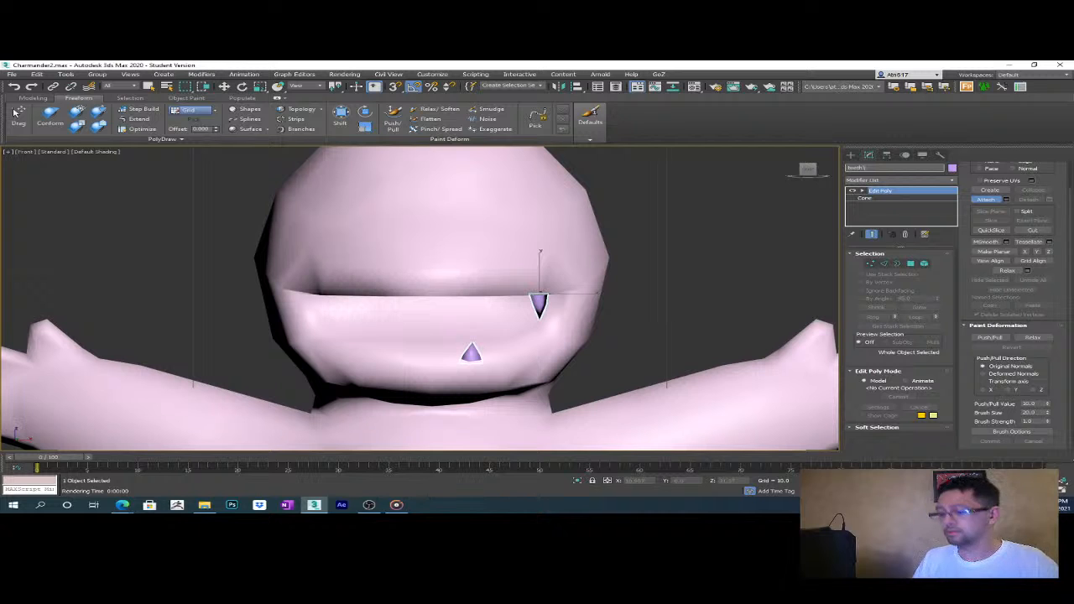
key(Return)
- Try to mirror the attached teeth across the X axis as a copy
key(1)
key(e)
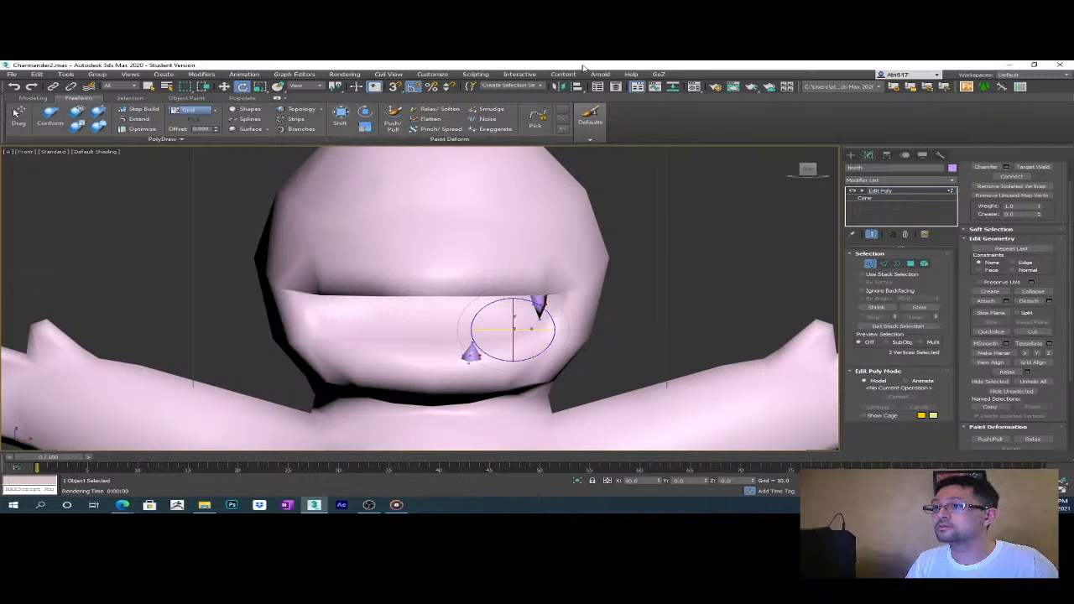
click(888, 191)
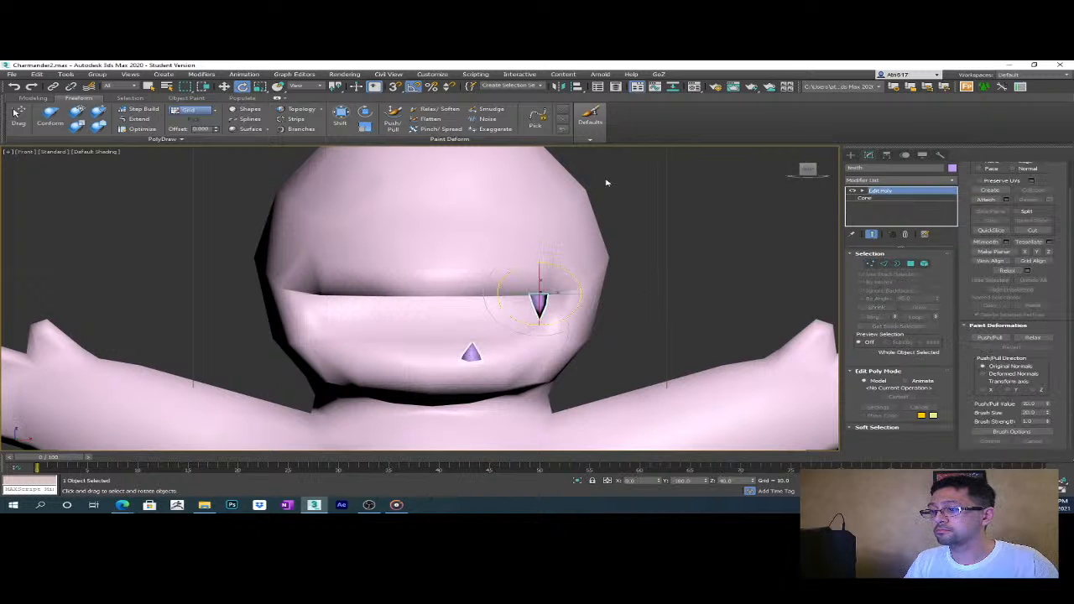
click(555, 88)
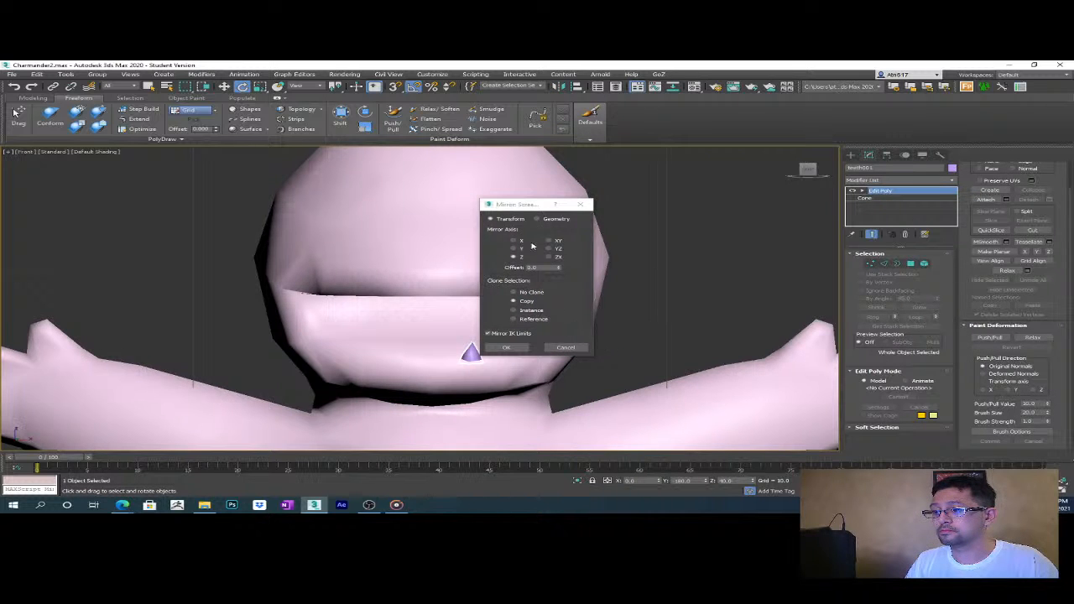
drag(531, 206, 724, 186)
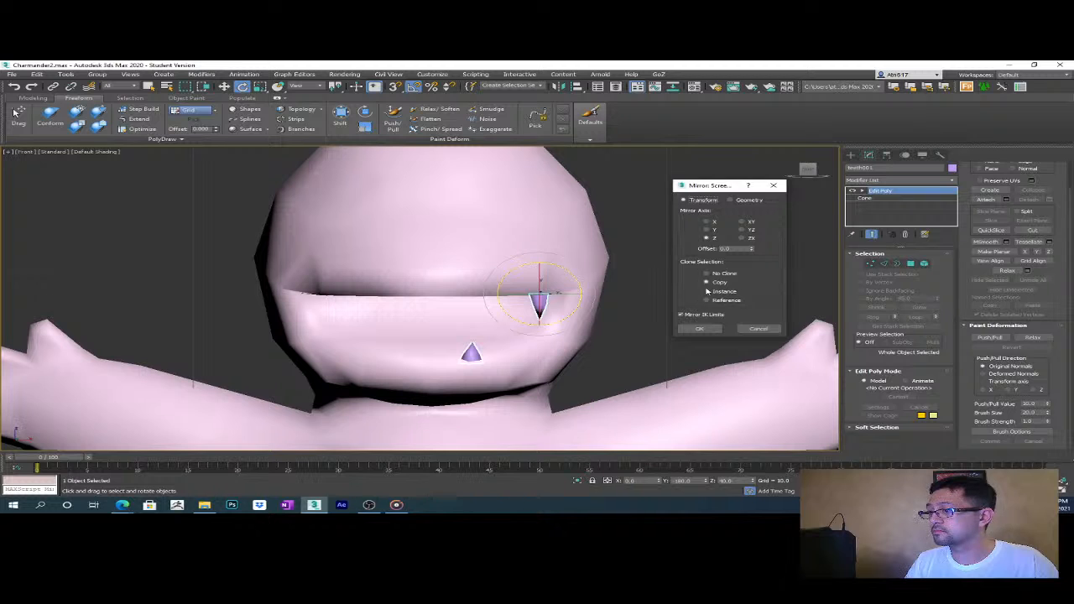
click(708, 222)
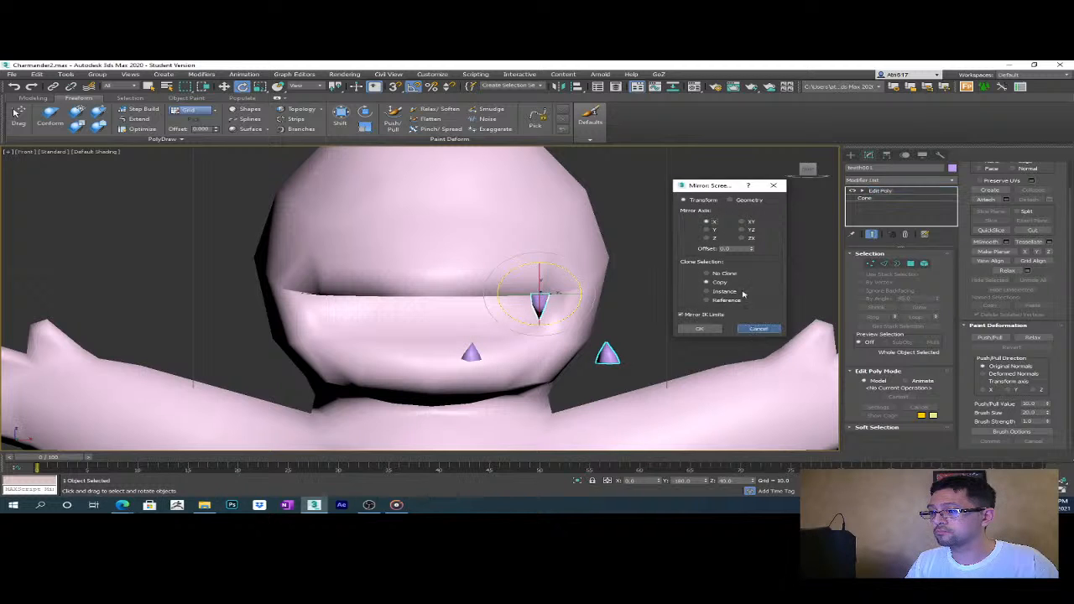
click(751, 330)
- Set the teeth to pivot-only adjustment and align the pivot to the world axes
click(887, 155)
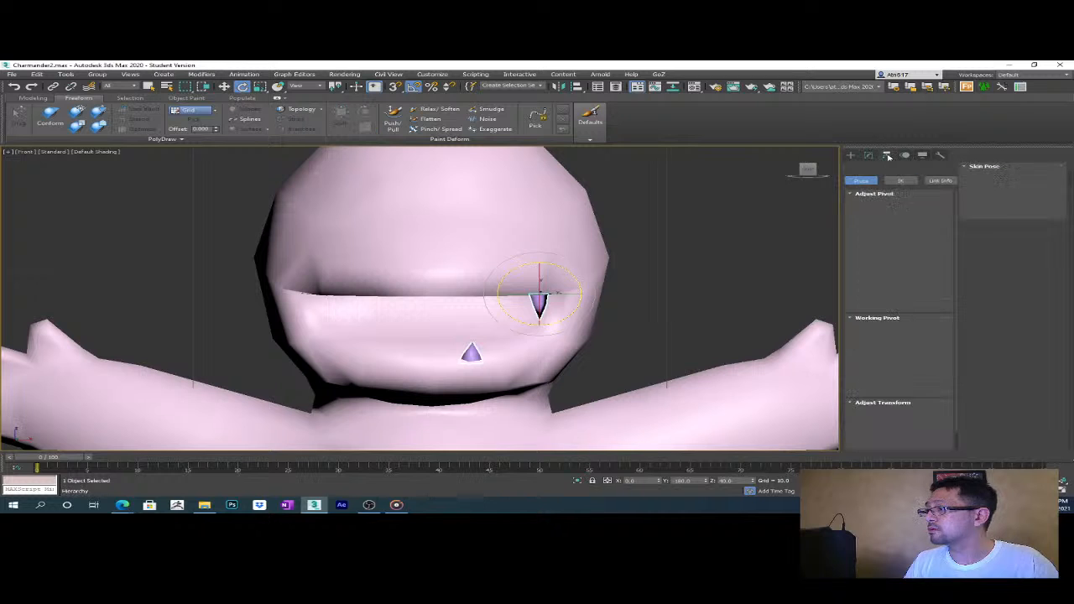
click(898, 212)
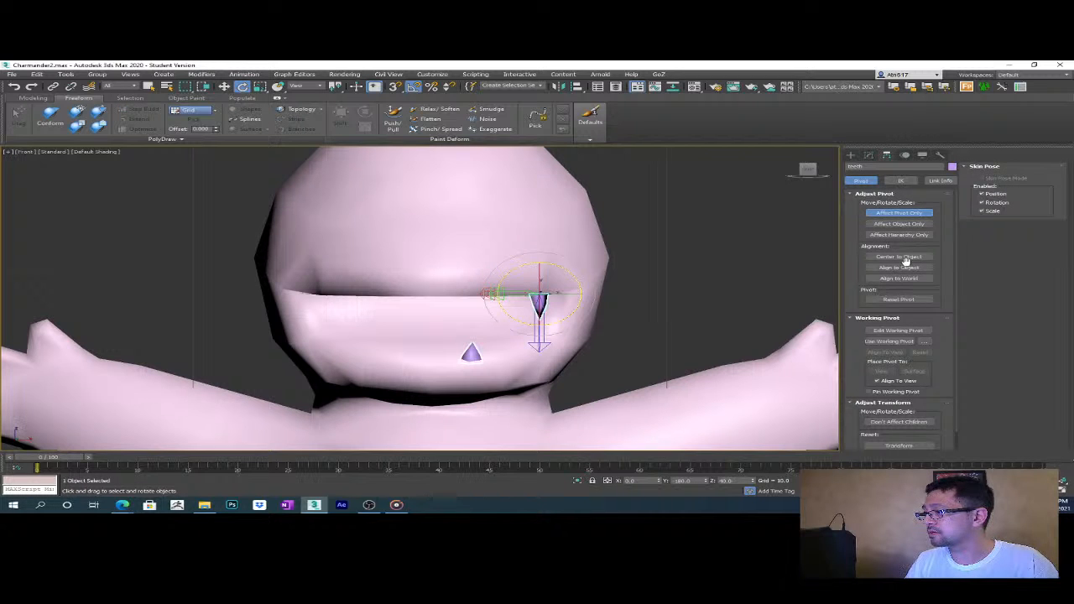
click(912, 279)
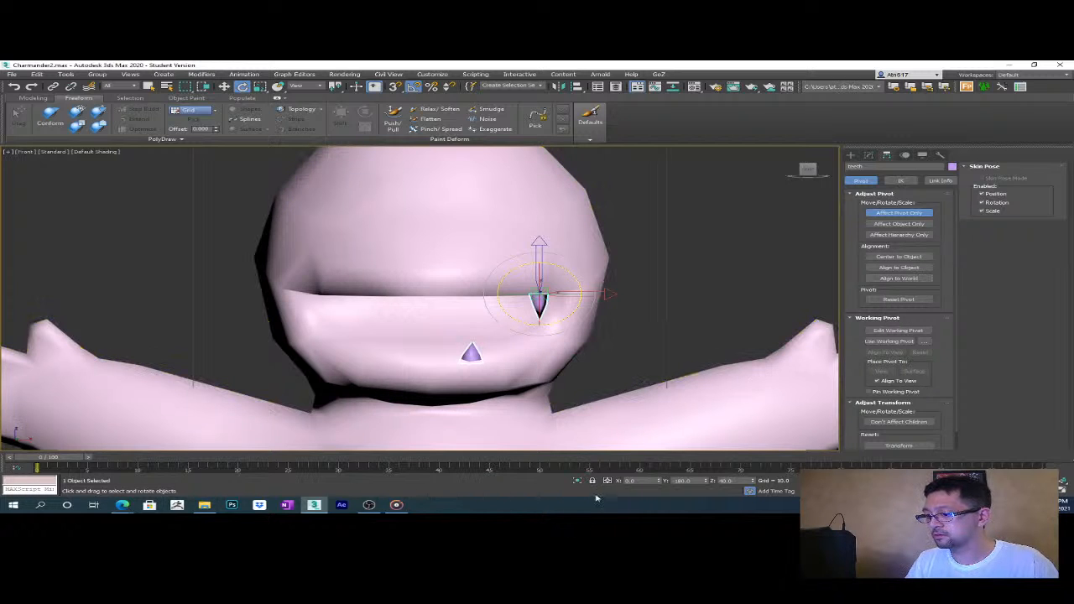
- Try to move the teeth's pivot to the world origin by setting its X, Y and Z positions to 0
double_click(683, 480)
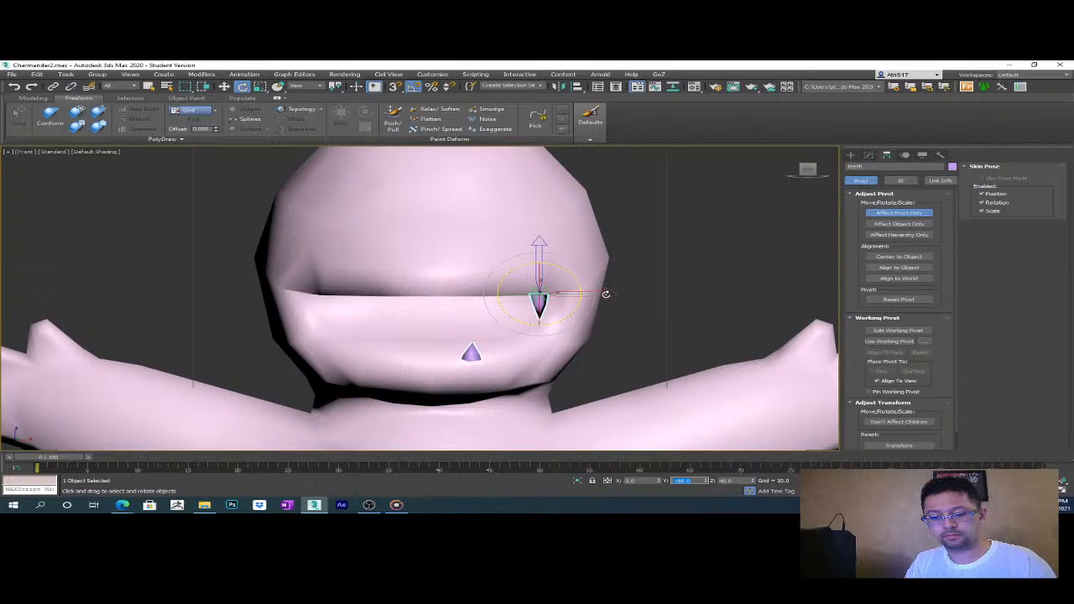
middle_drag(663, 323, 635, 335)
click(899, 213)
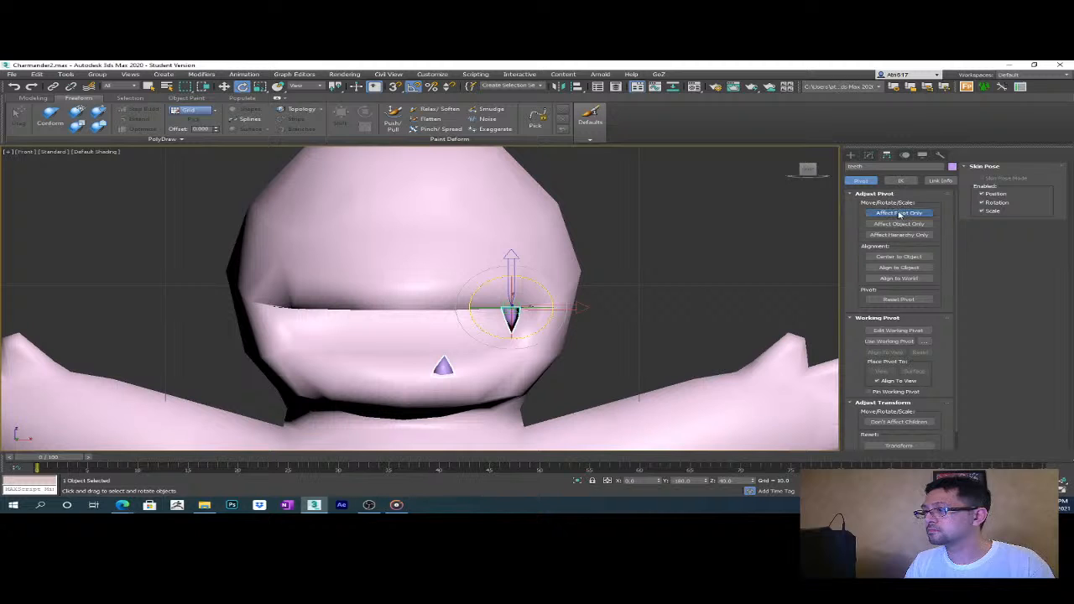
click(898, 213)
key(w)
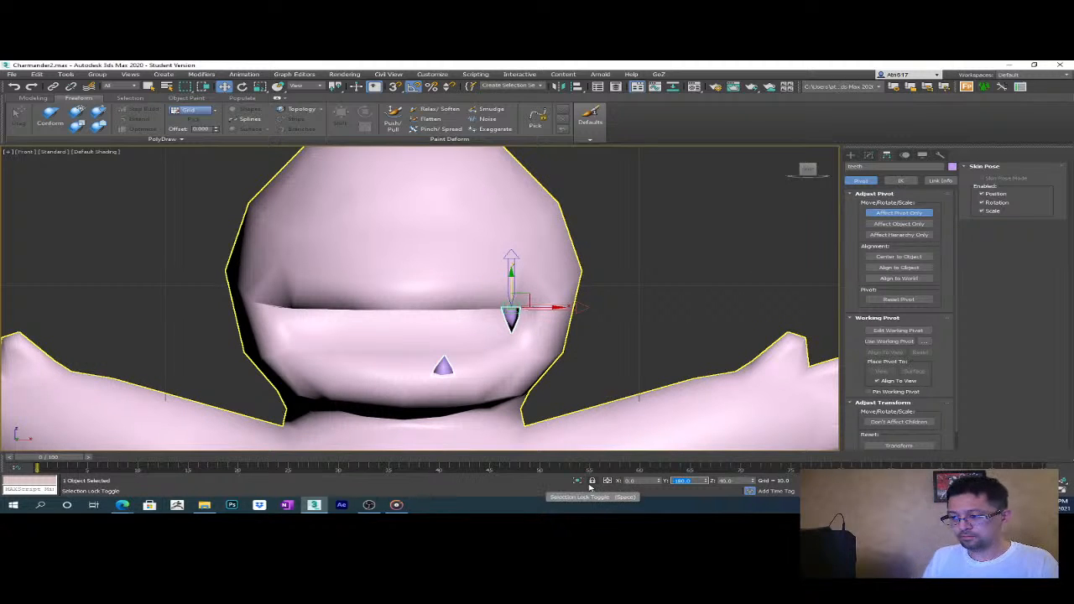
key(Tab)
text(0)
key(Return)
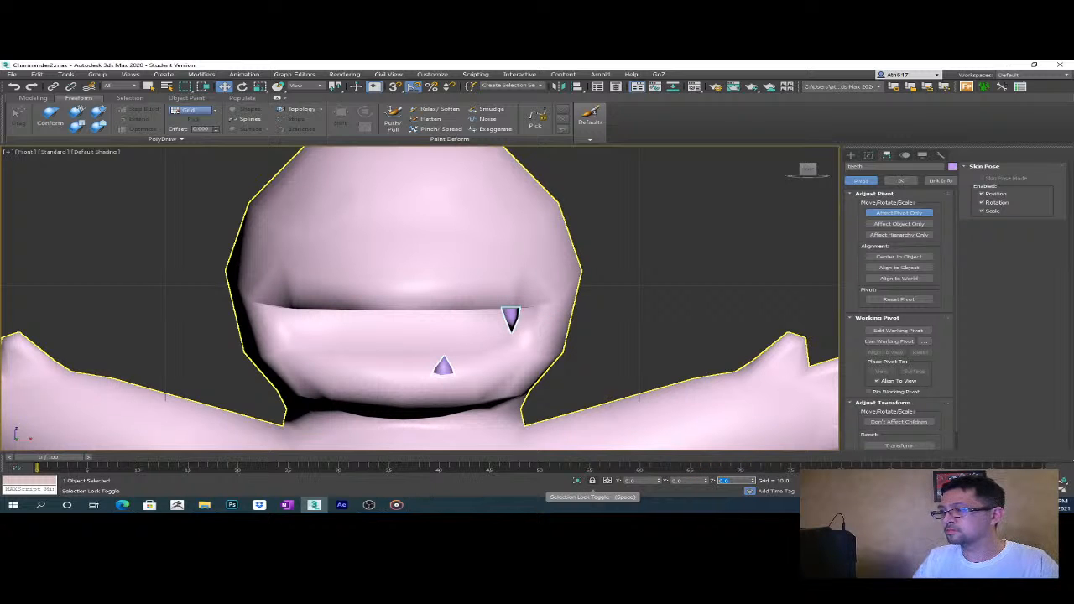
- Undo the relocation of the teeth's pivot to the world origin
scroll(520, 226, down, 5)
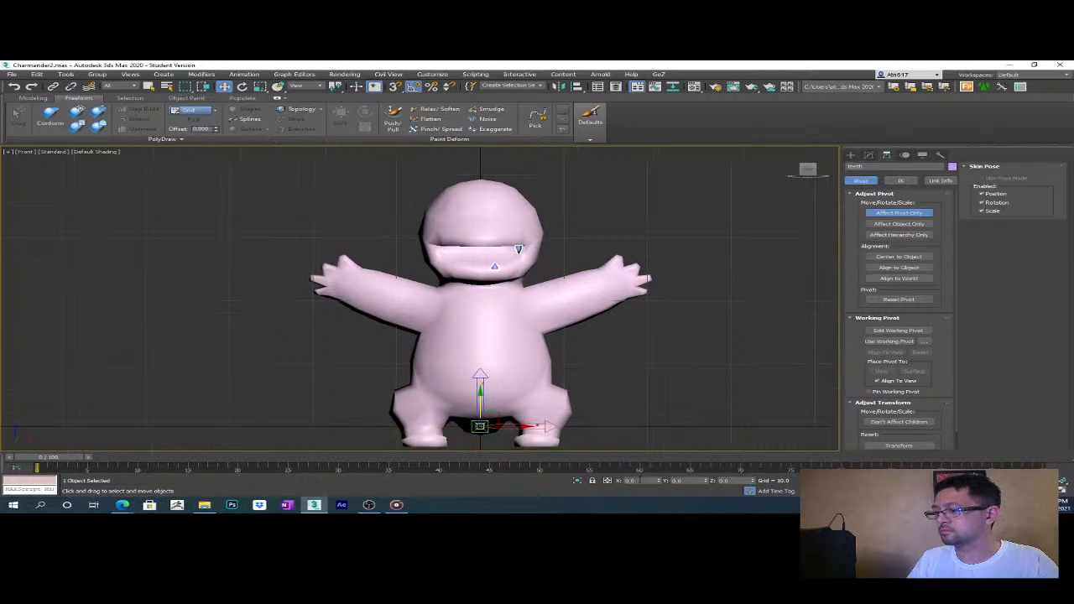
key(ctrl+z)
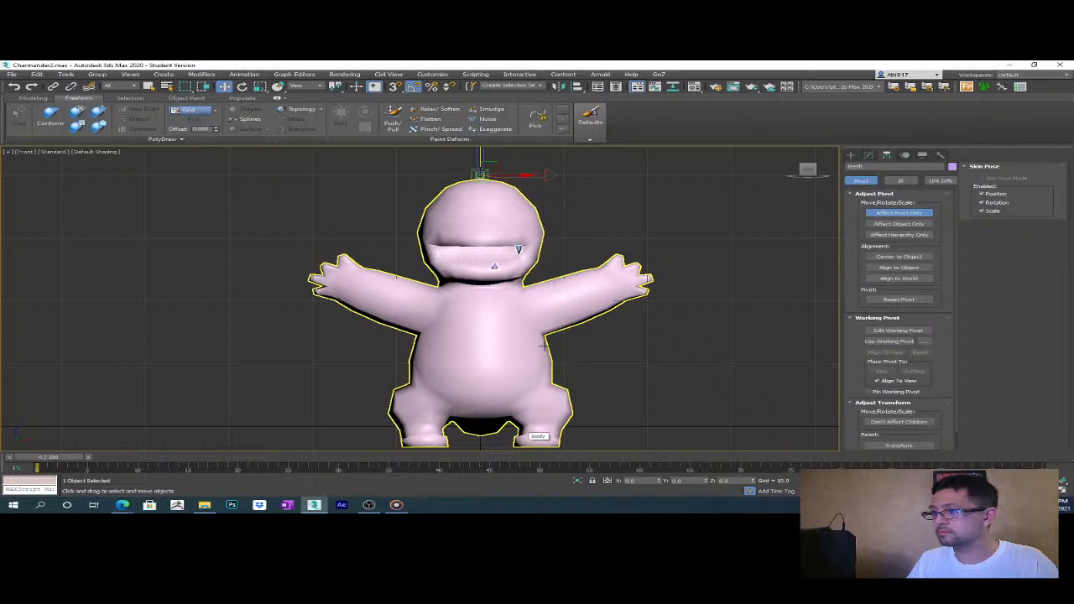
middle_drag(559, 360, 560, 391)
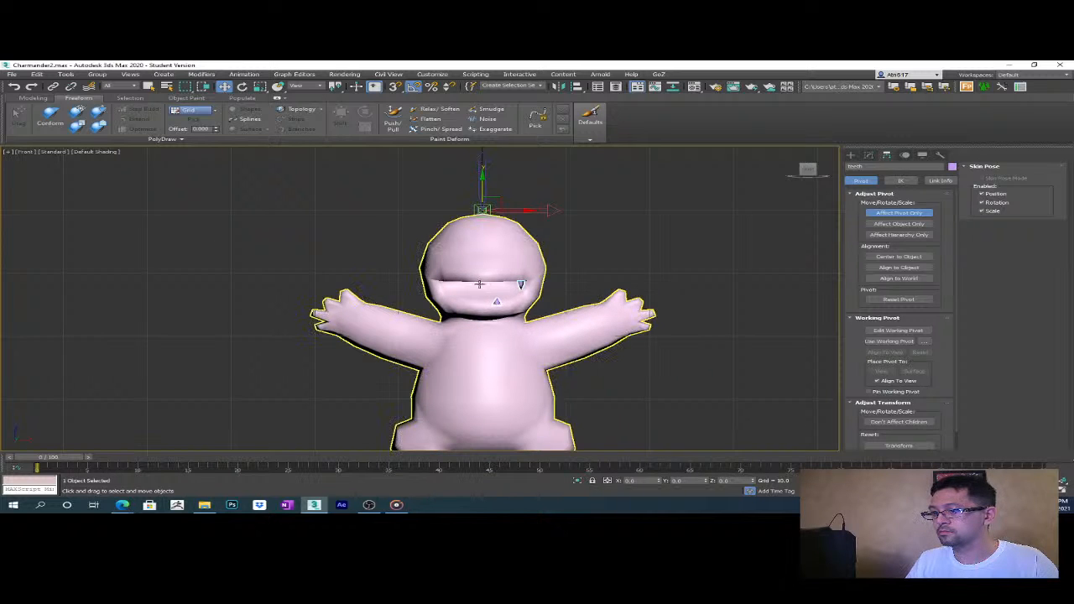
key(ctrl+z)
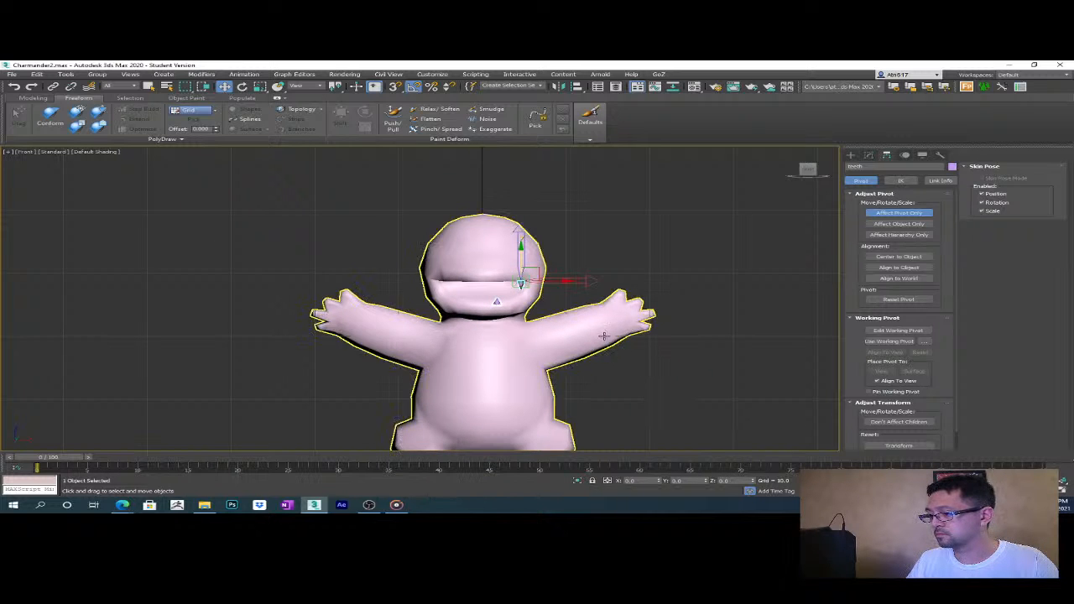
- Set only the X position of the teeth's pivot to 0 and end pivot-only adjustment
drag(560, 284, 525, 300)
right_click(525, 339)
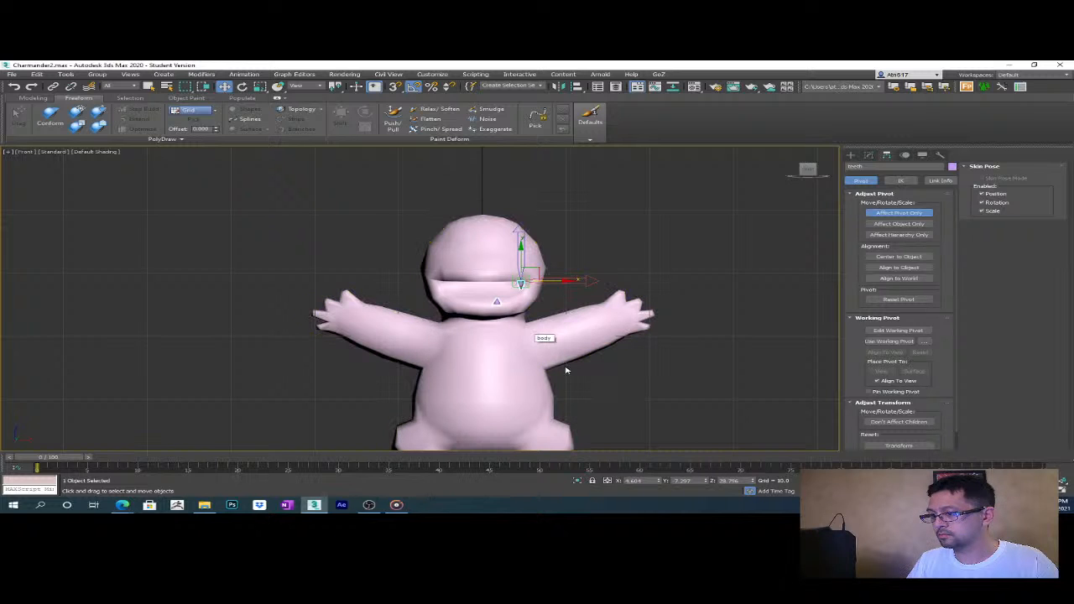
double_click(635, 481)
text(0)
key(Return)
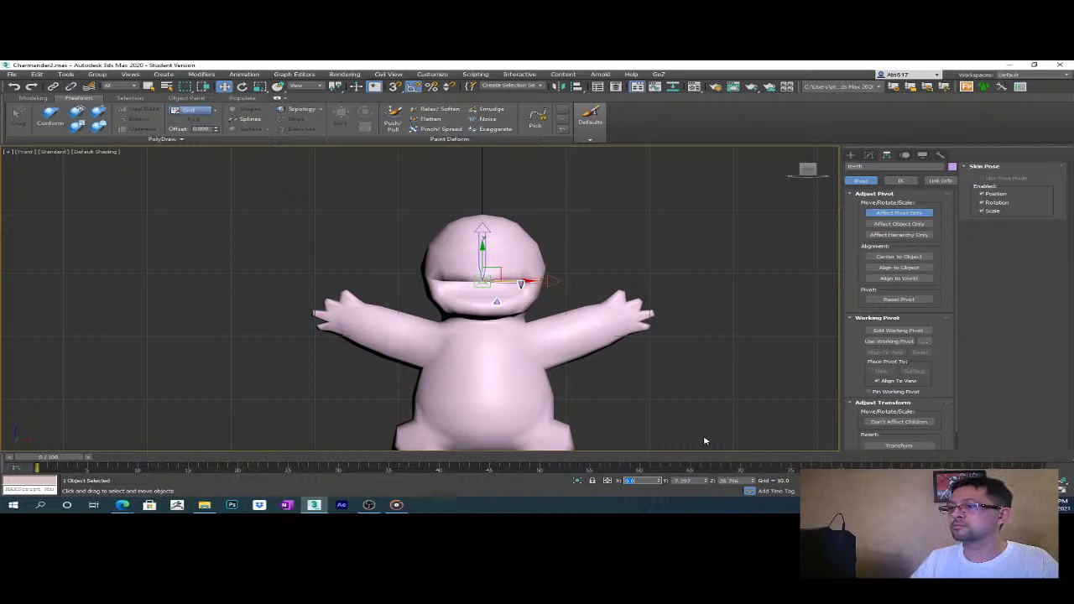
scroll(613, 293, up, 3)
middle_drag(600, 295, 542, 287)
click(899, 213)
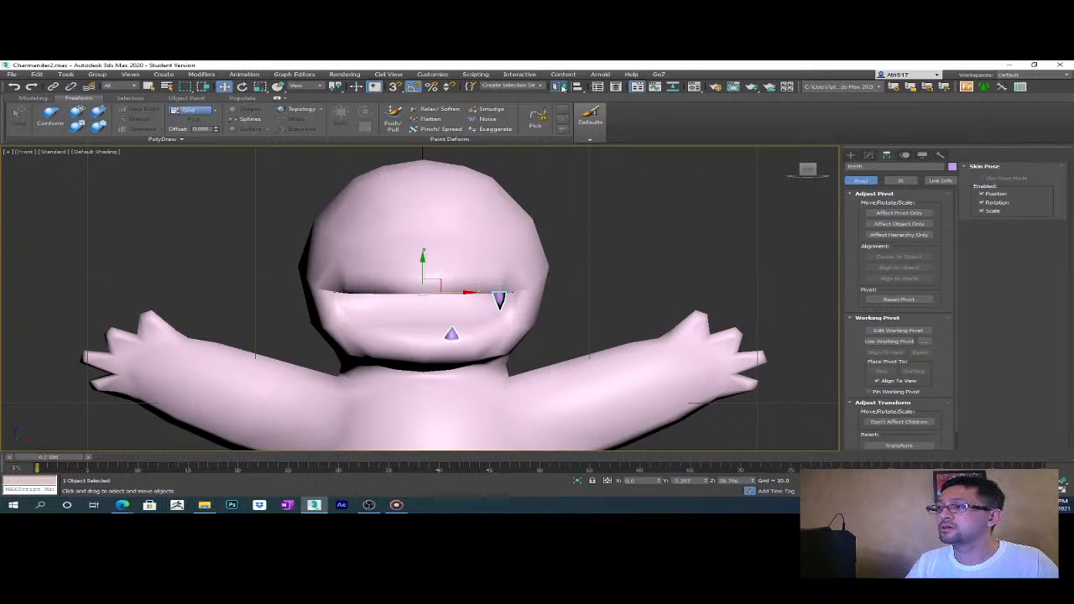
- Mirror the teeth across the X axis as a copy to the other side of the mouth
key(alt+m)
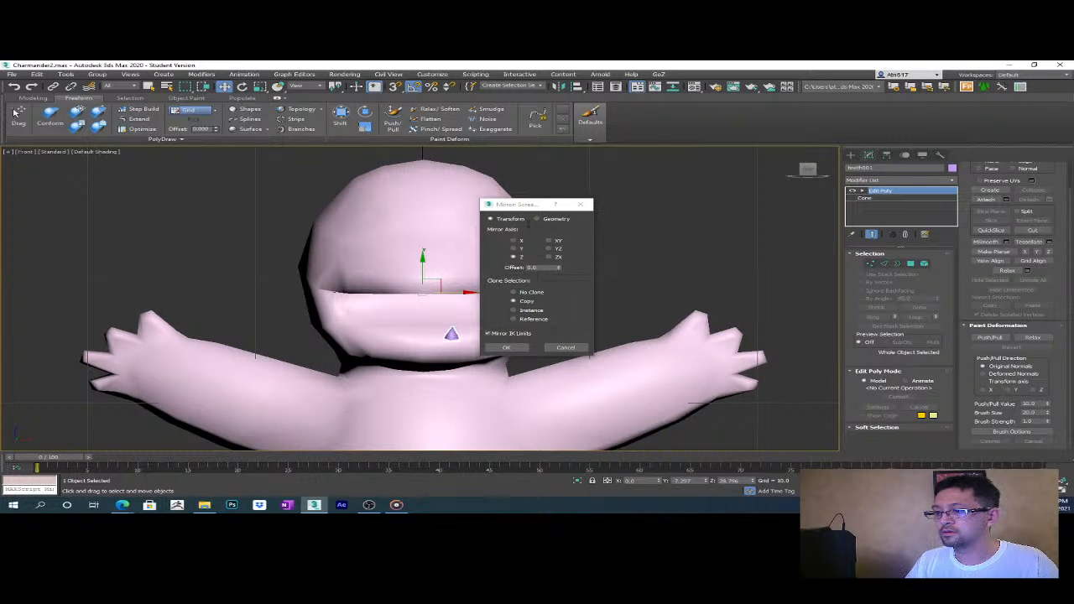
drag(518, 209, 694, 189)
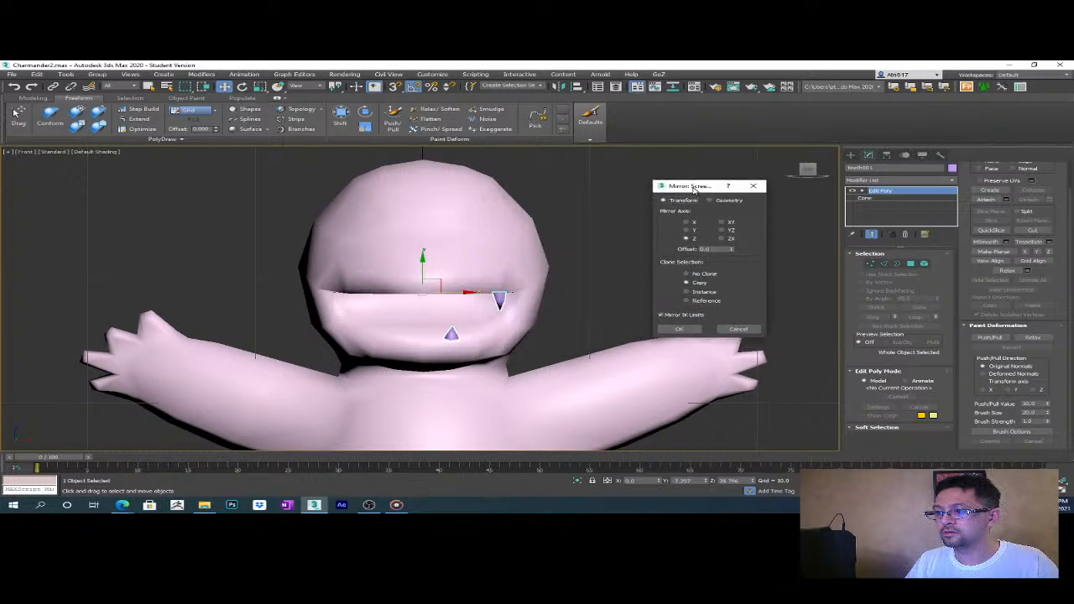
click(685, 222)
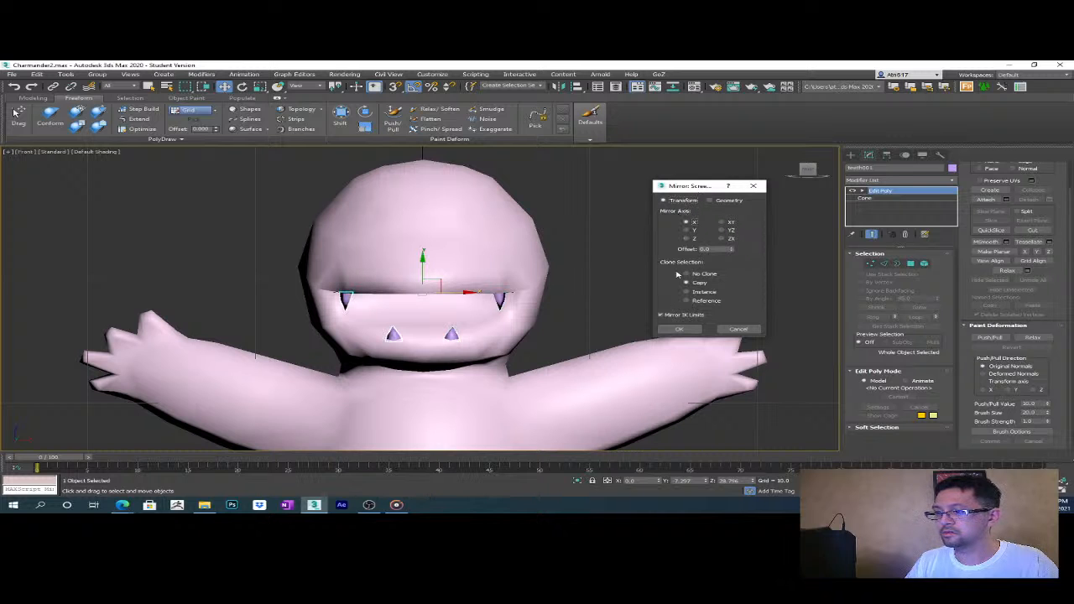
click(678, 329)
middle_drag(635, 275, 649, 265)
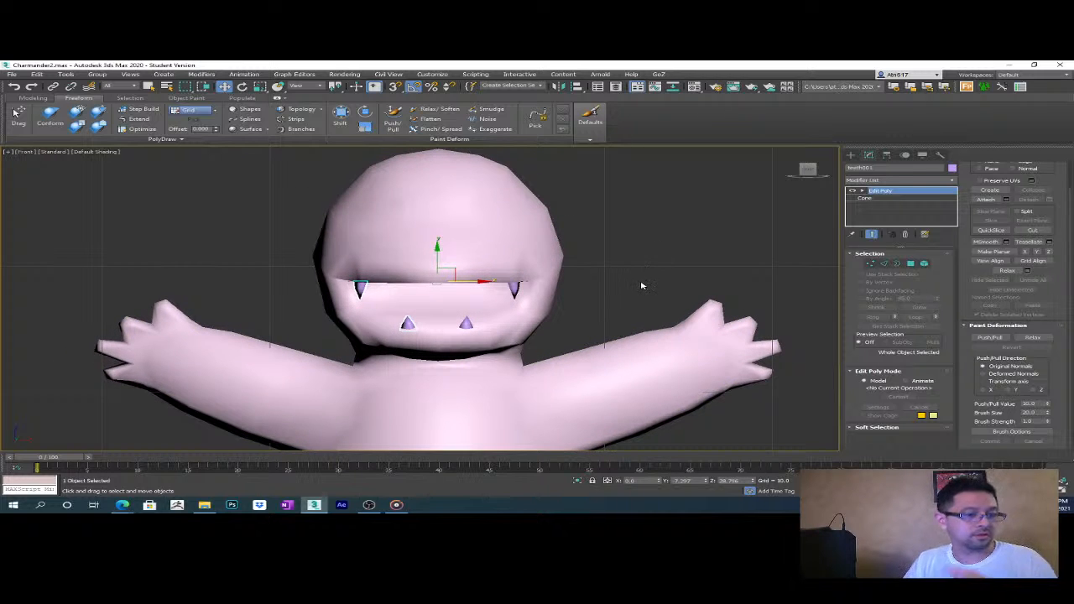
- Examine both pairs of teeth in the perspective view from close up and farther away, and clear the selection
key(p)
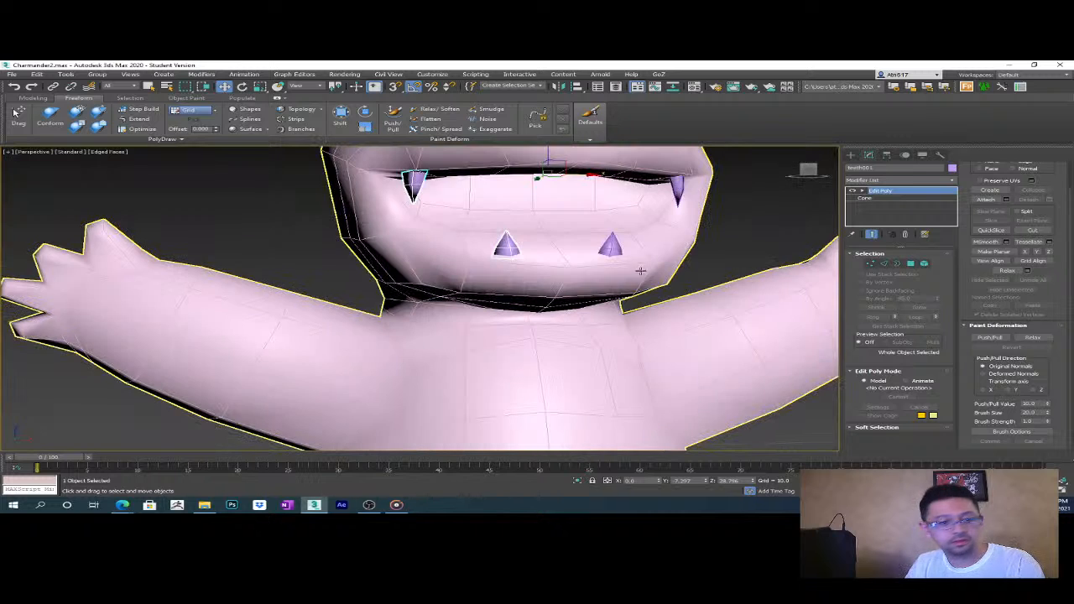
middle_drag(640, 290, 560, 351)
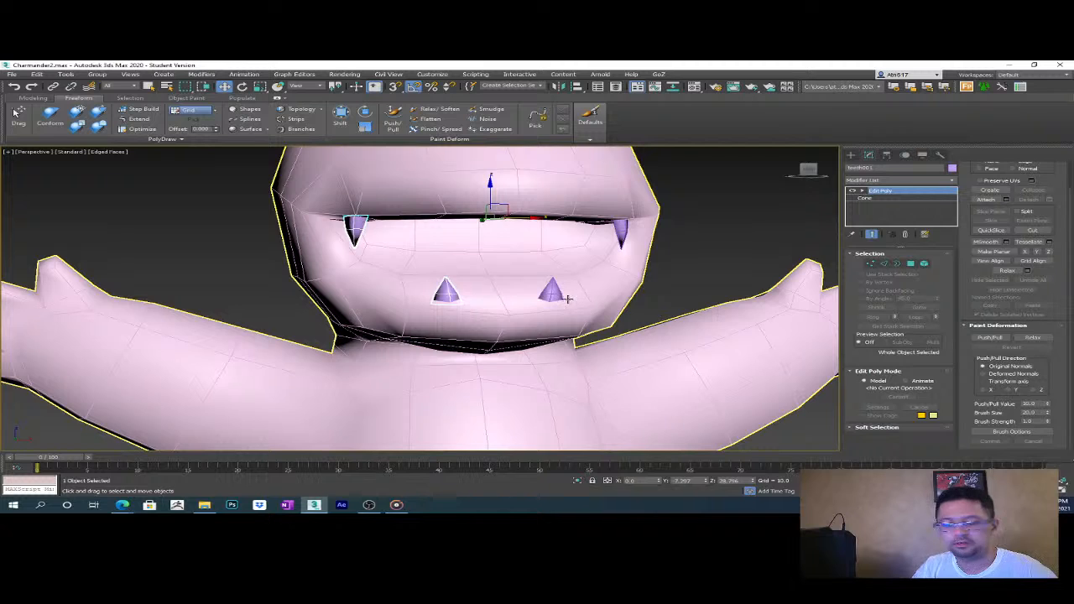
scroll(566, 295, down, 5)
alt+middle_drag(697, 393, 582, 386)
scroll(582, 387, down, 2)
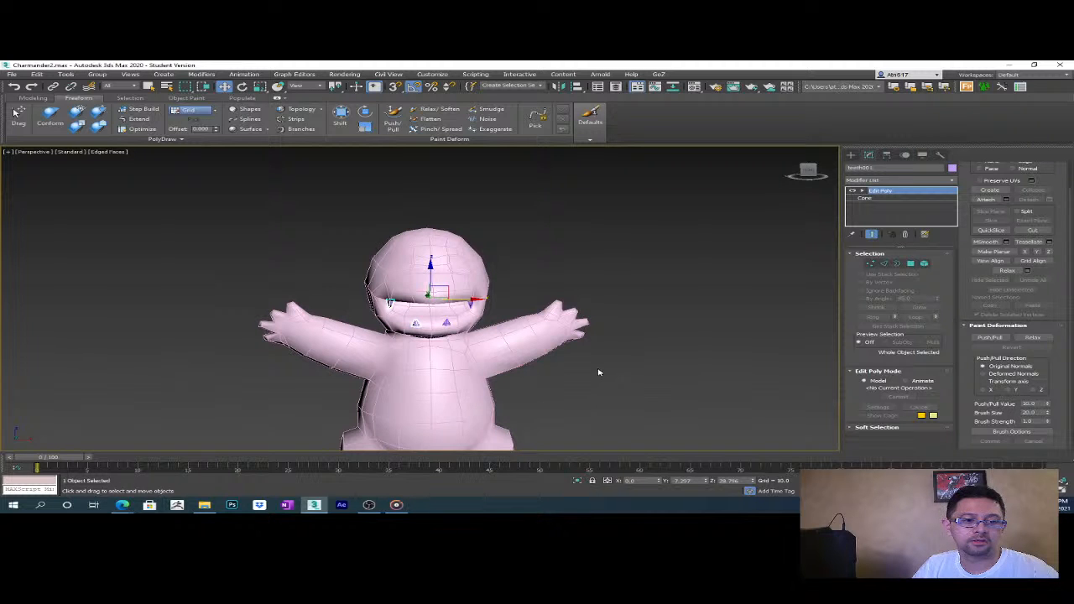
middle_drag(582, 335, 644, 362)
click(625, 354)
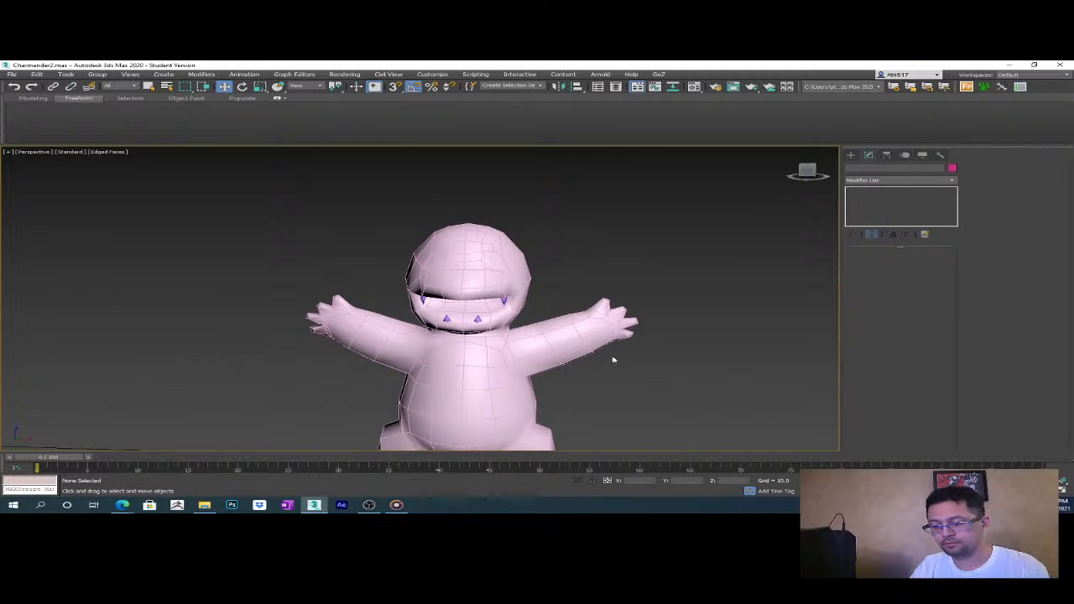
- Select the body and examine its edges around the head, mouth and side profile
scroll(524, 269, up, 3)
click(492, 275)
mouse_move(537, 333)
alt+middle_down()
mouse_move(439, 311)
mouse_move(565, 329)
mouse_move(554, 323)
alt+middle_up()
scroll(540, 311, up, 2)
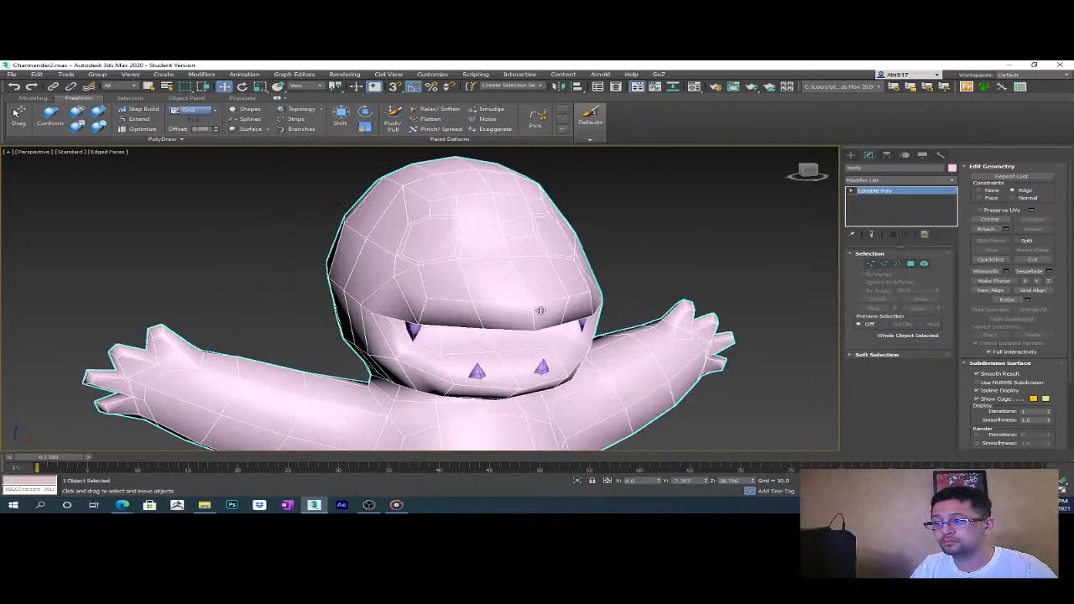
click(884, 263)
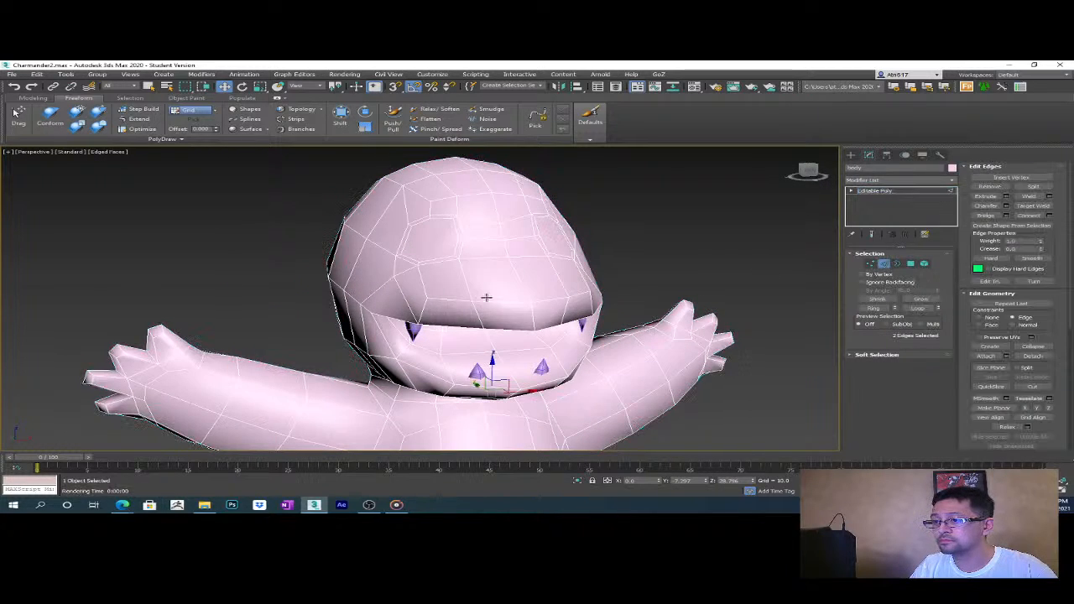
alt+middle_drag(705, 269, 592, 327)
scroll(709, 298, down, 5)
scroll(593, 327, up, 3)
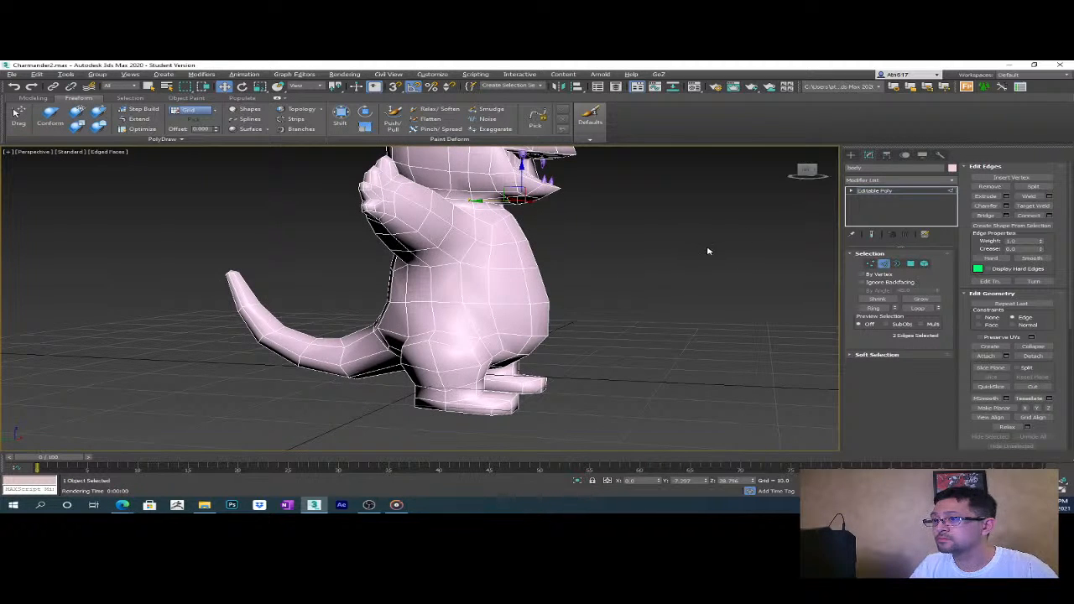
middle_drag(705, 251, 611, 223)
click(850, 154)
alt+middle_drag(506, 213, 389, 279)
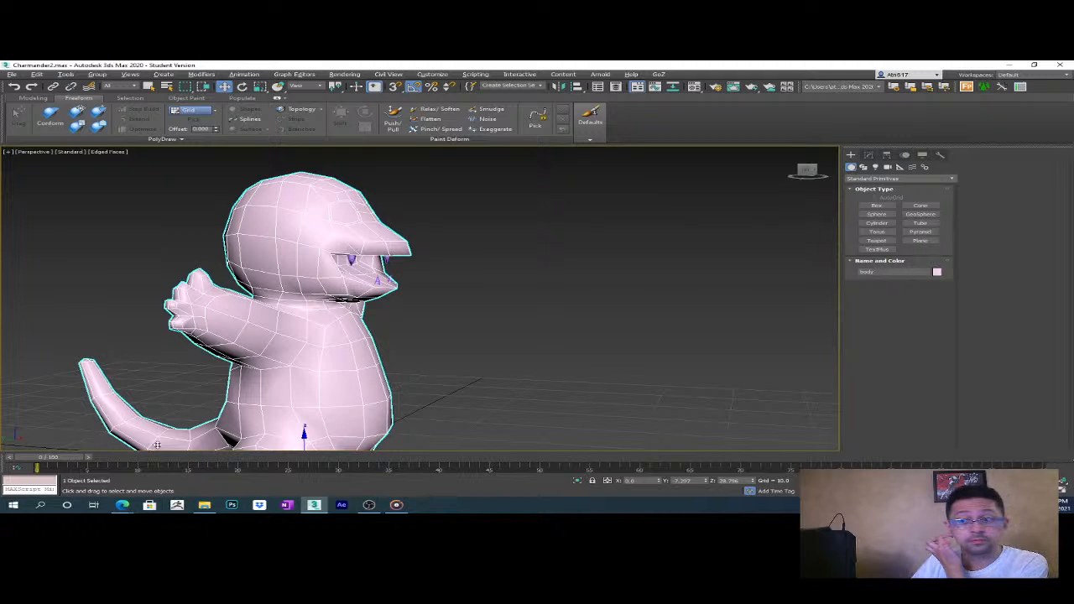
- Copy the mirrored teeth along the Y axis into the empty space in front of the face, at about Y -24
click(369, 279)
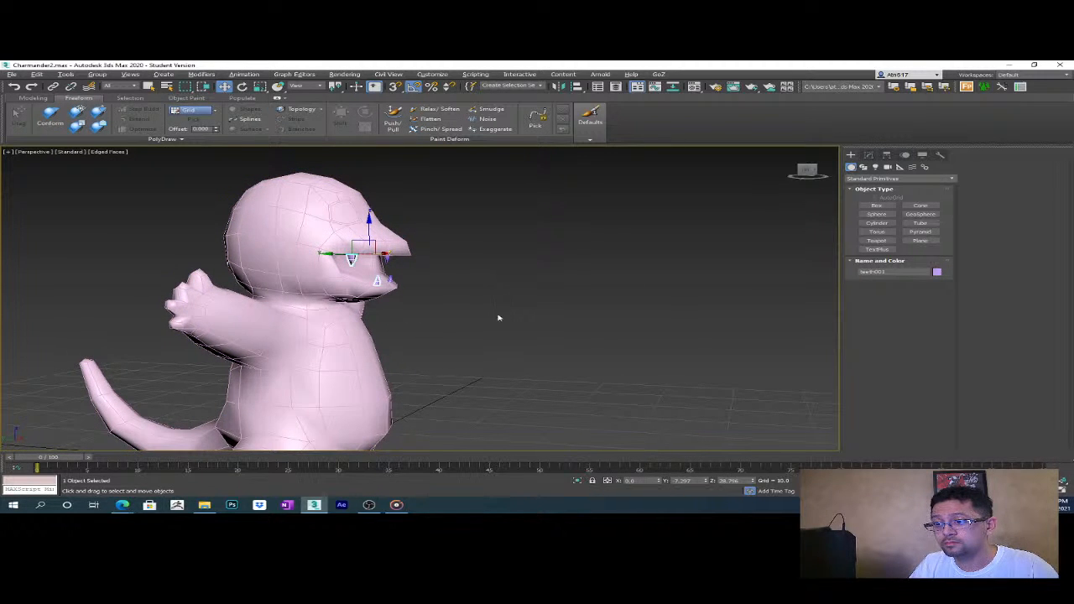
shift+drag(334, 253, 507, 253)
click(582, 319)
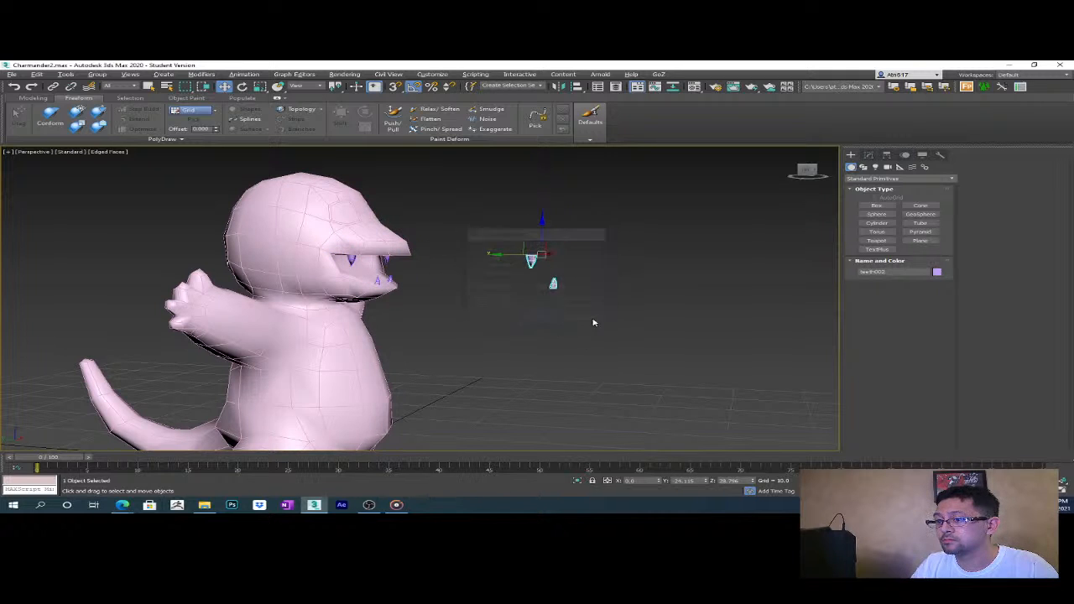
- Delete the lower tooth element from the copied teeth, keeping only the upper tooth, and leave element editing
click(559, 283)
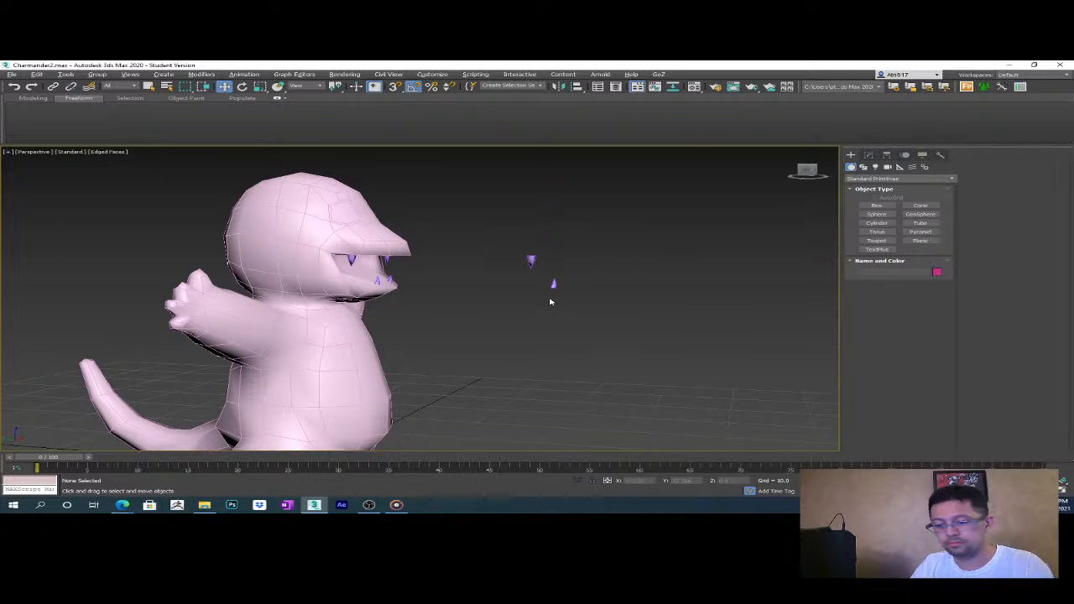
click(553, 283)
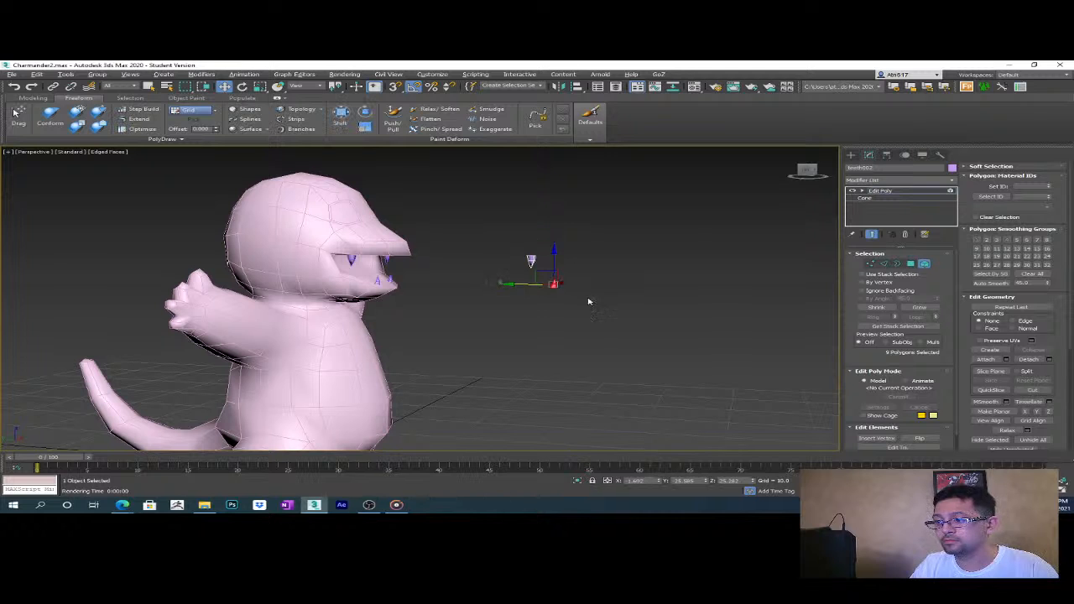
scroll(554, 277, up, 4)
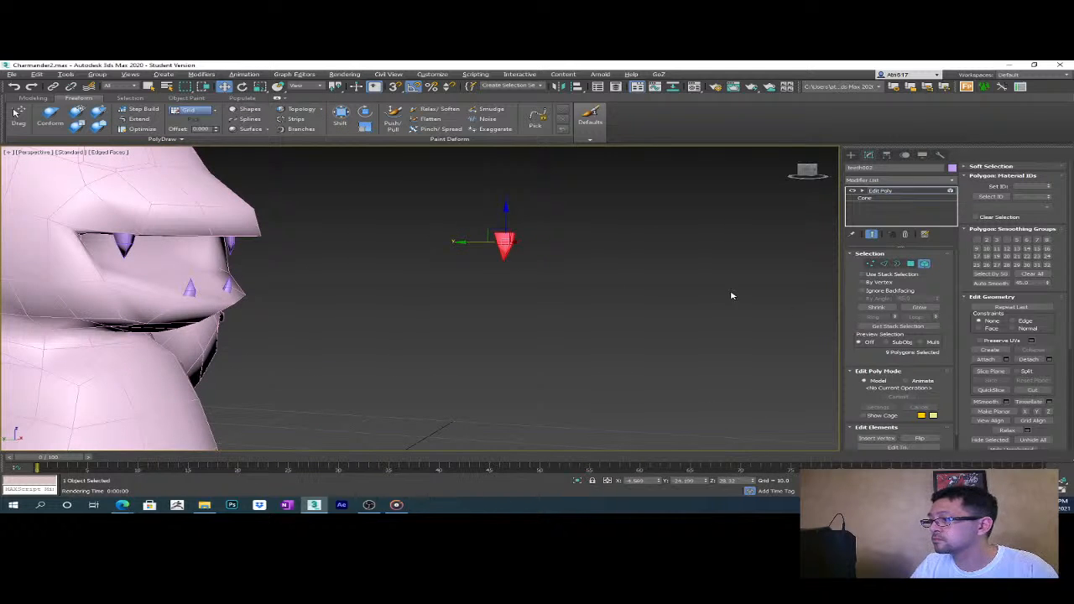
scroll(616, 300, down, 4)
click(681, 351)
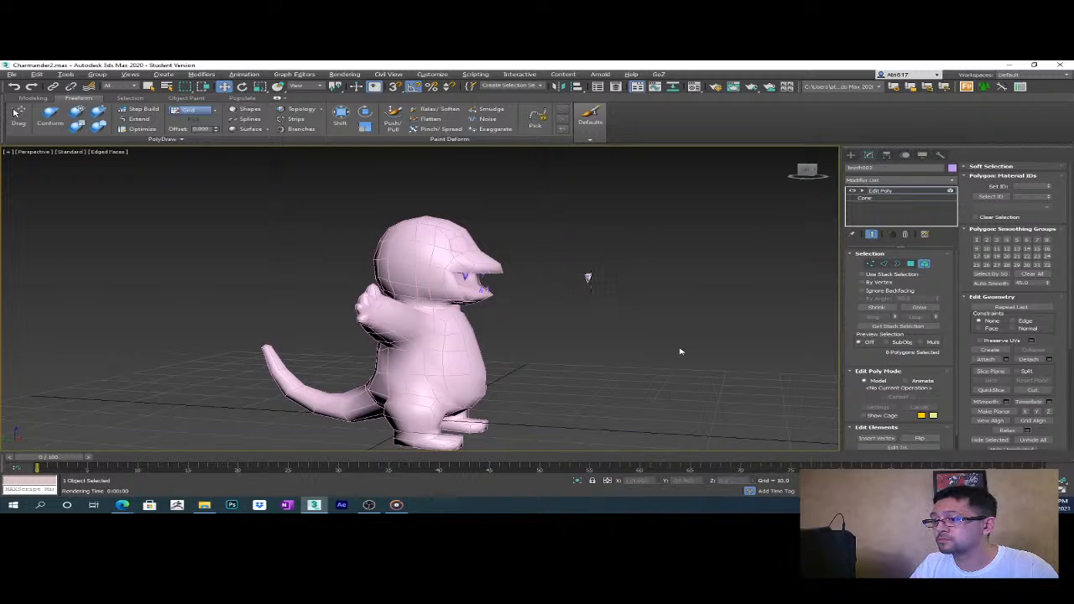
click(890, 192)
- Center the pivot of the copied tooth to the object and end pivot-only adjustment
alt+middle_drag(610, 380, 965, 154)
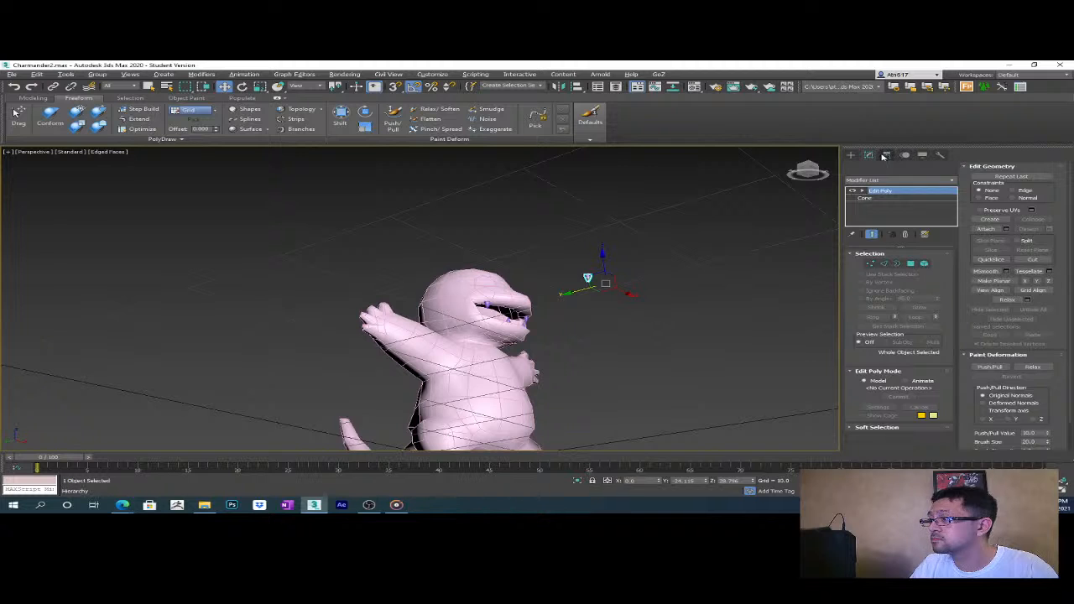
click(887, 155)
click(912, 214)
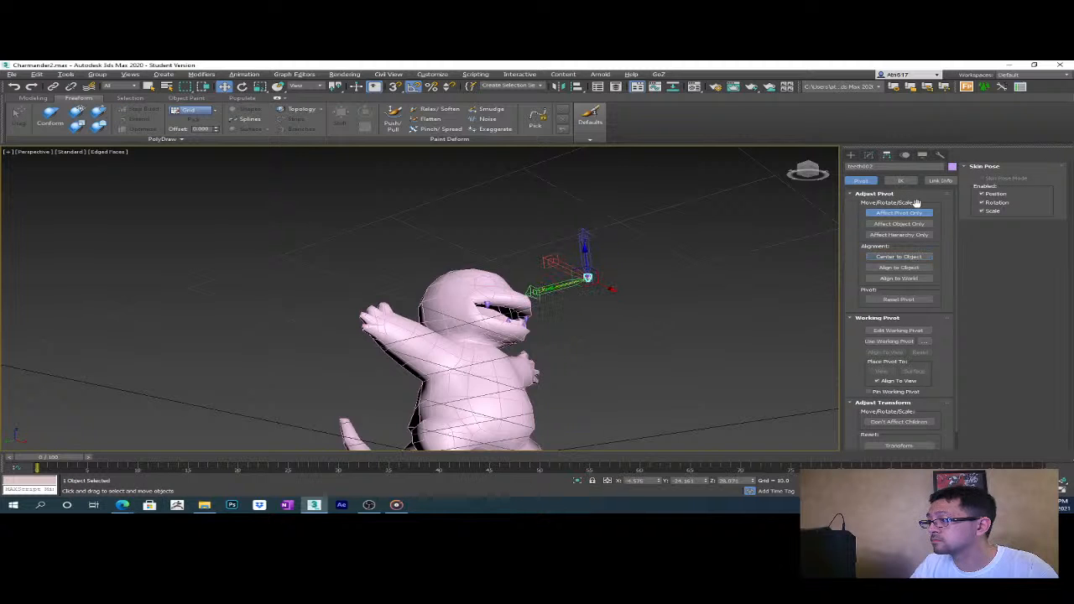
click(912, 213)
- Rotate the copied tooth a quarter turn in the Left view so it lies horizontally with its tip pointing forward
alt+middle_drag(722, 235, 558, 265)
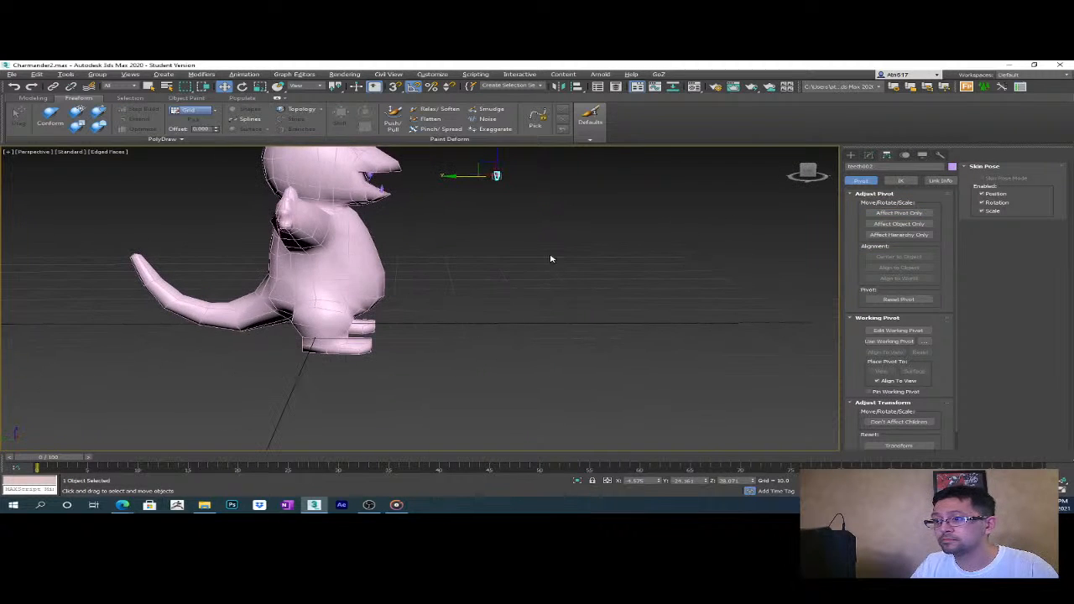
key(l)
scroll(549, 271, down, 10)
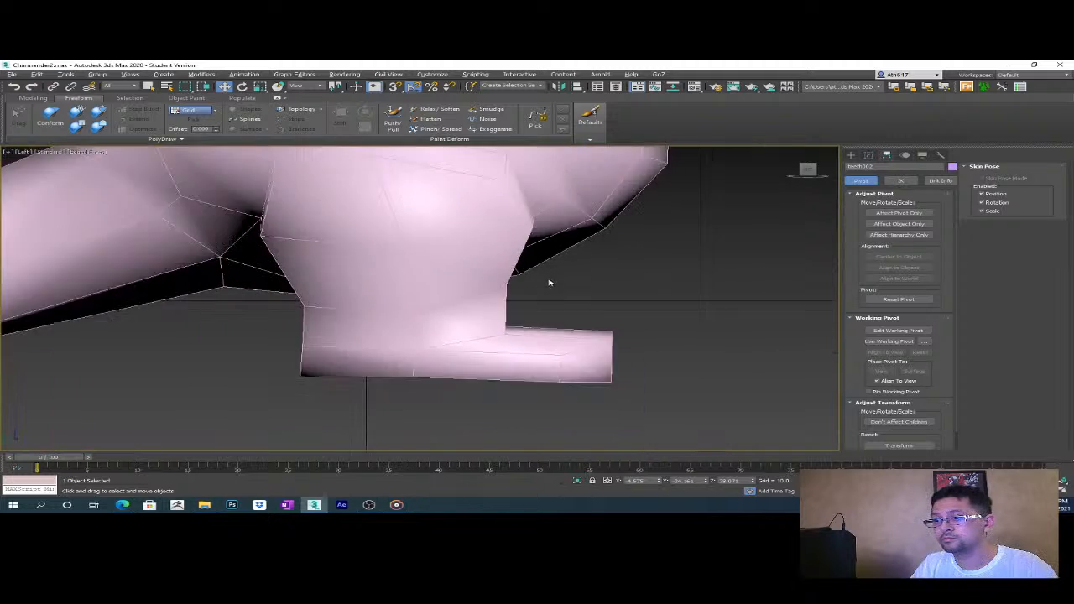
middle_drag(632, 324, 570, 328)
scroll(574, 262, up, 4)
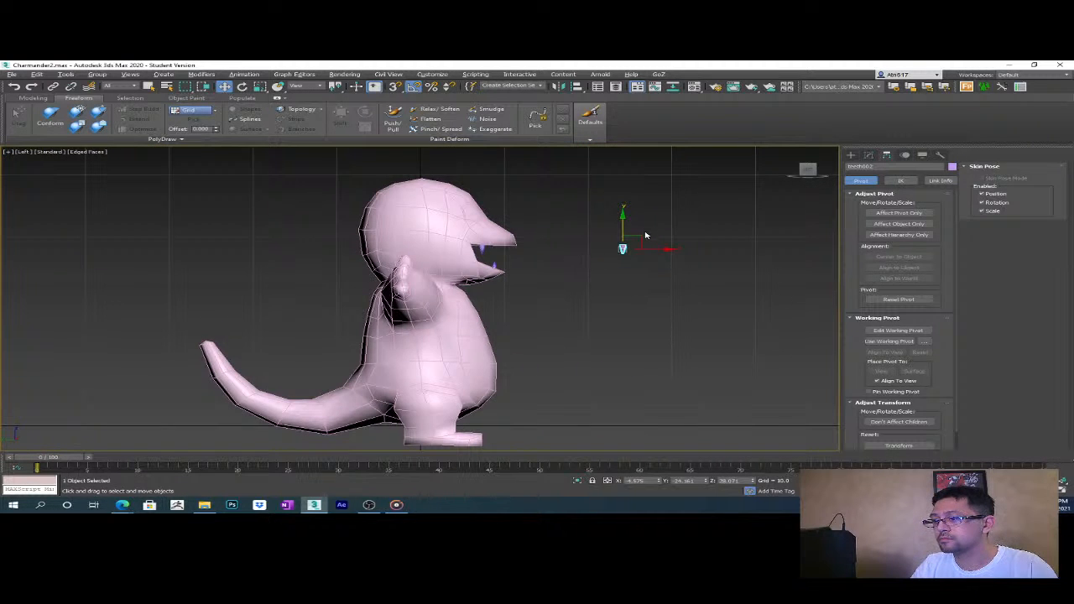
key(e)
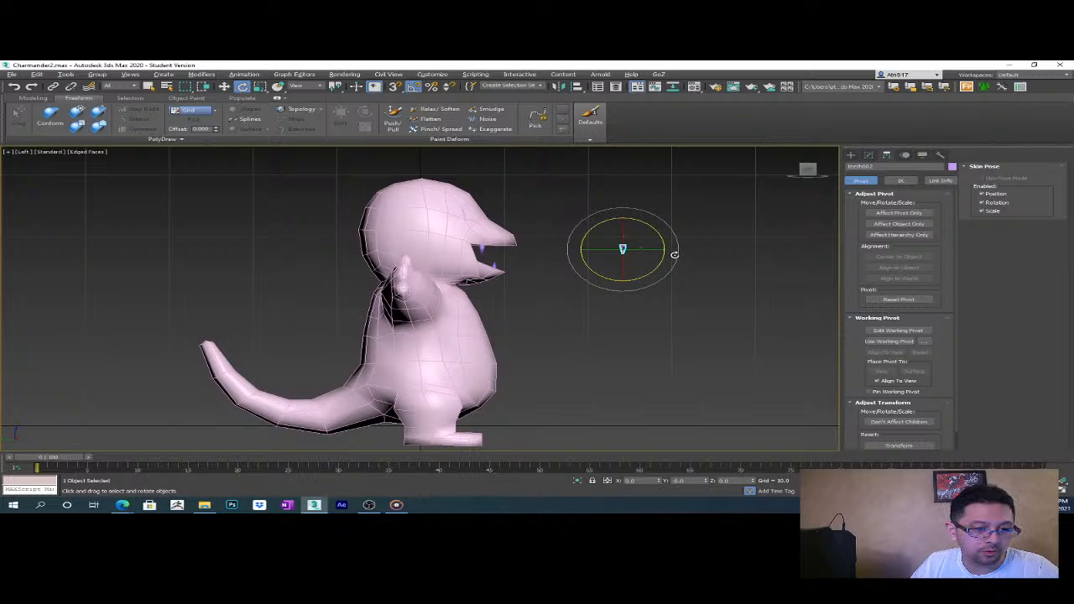
mouse_move(657, 231)
mouse_down()
mouse_move(624, 207)
mouse_move(642, 223)
mouse_up()
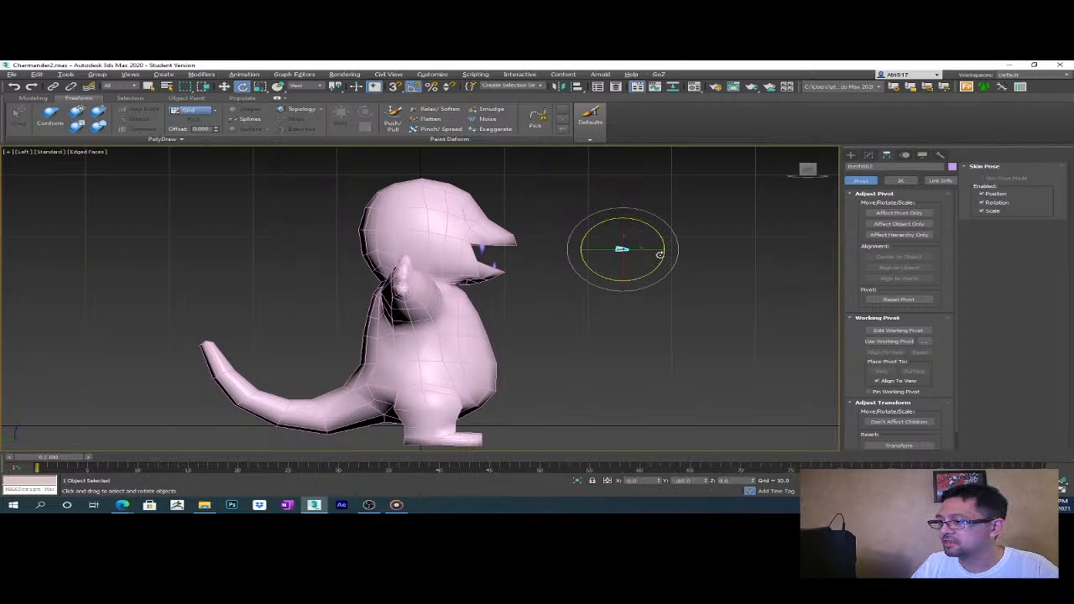
- Move the rotated tooth down to the foot and place it just in front of the toe as a claw
middle_drag(643, 223, 657, 278)
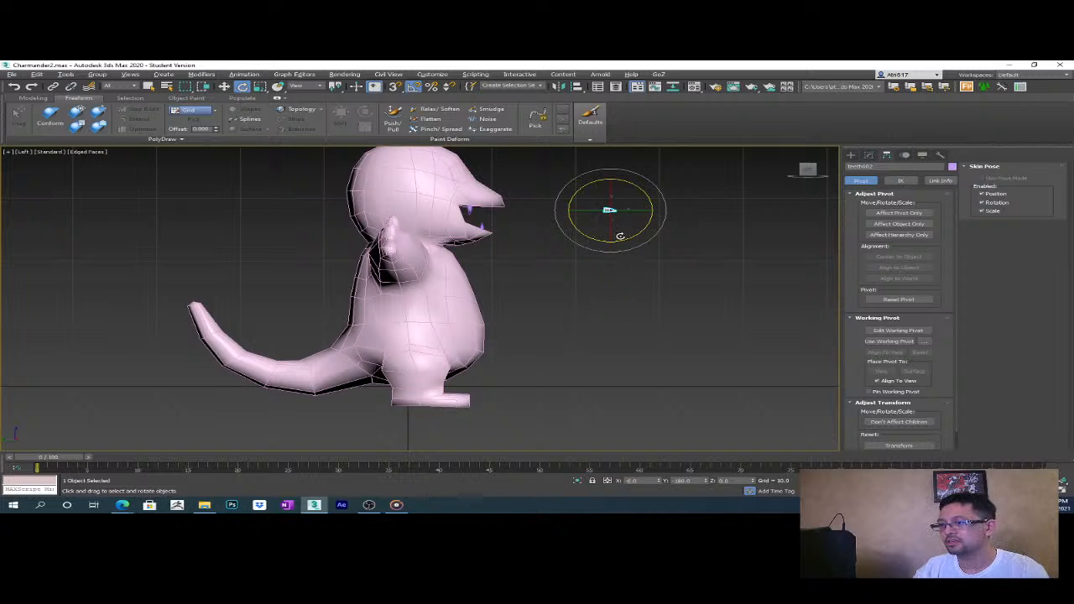
key(w)
drag(615, 215, 488, 380)
scroll(508, 395, up, 8)
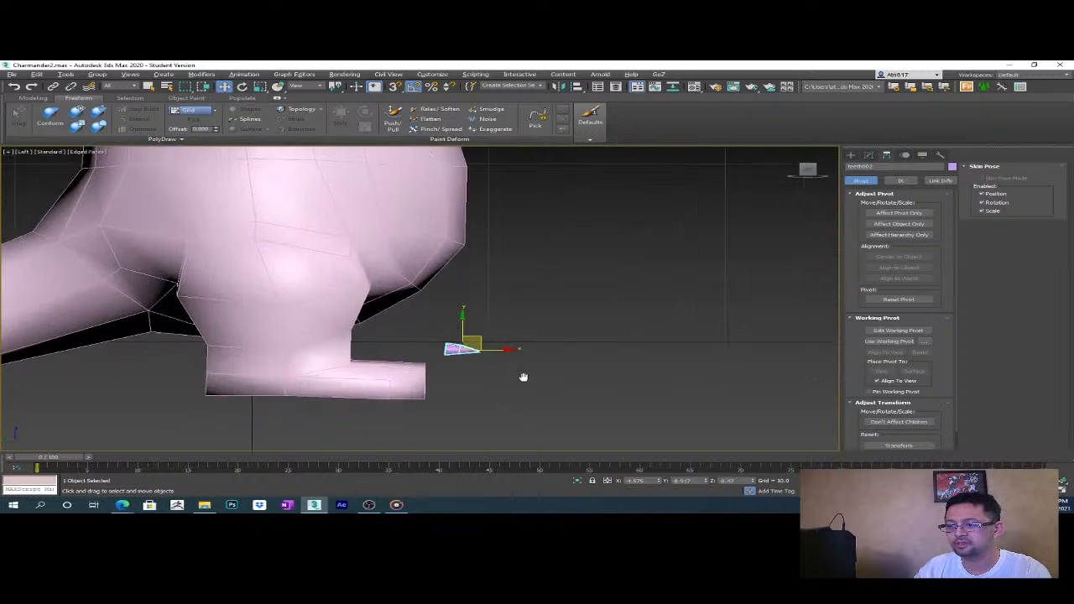
drag(512, 312, 500, 344)
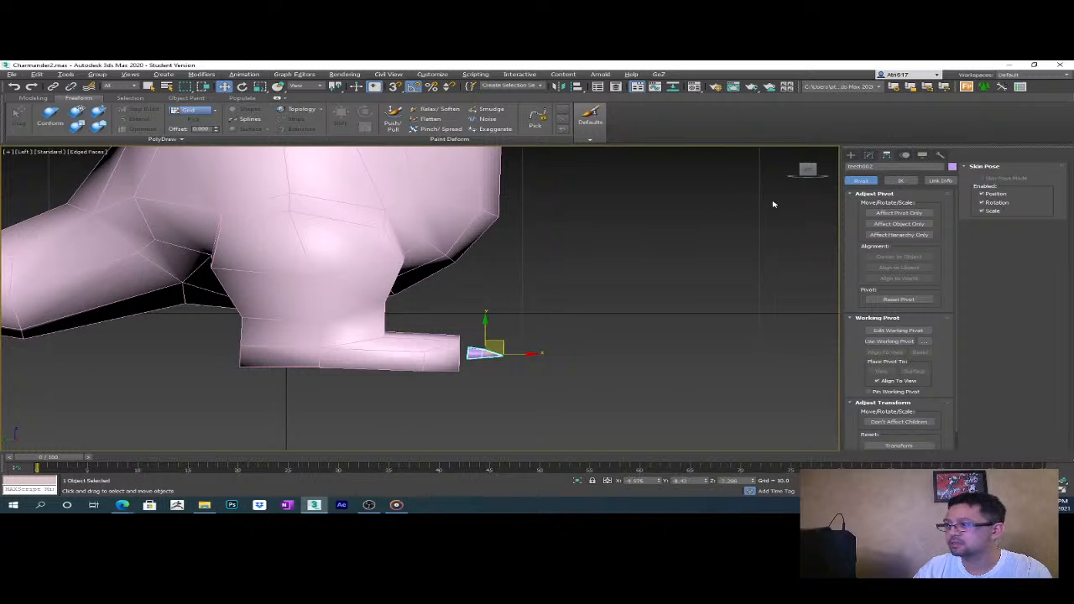
- Enlarge the claw's base cone to a Radius 1 of about 1.16 and a height of 2.13, and return to Edit Poly
click(868, 154)
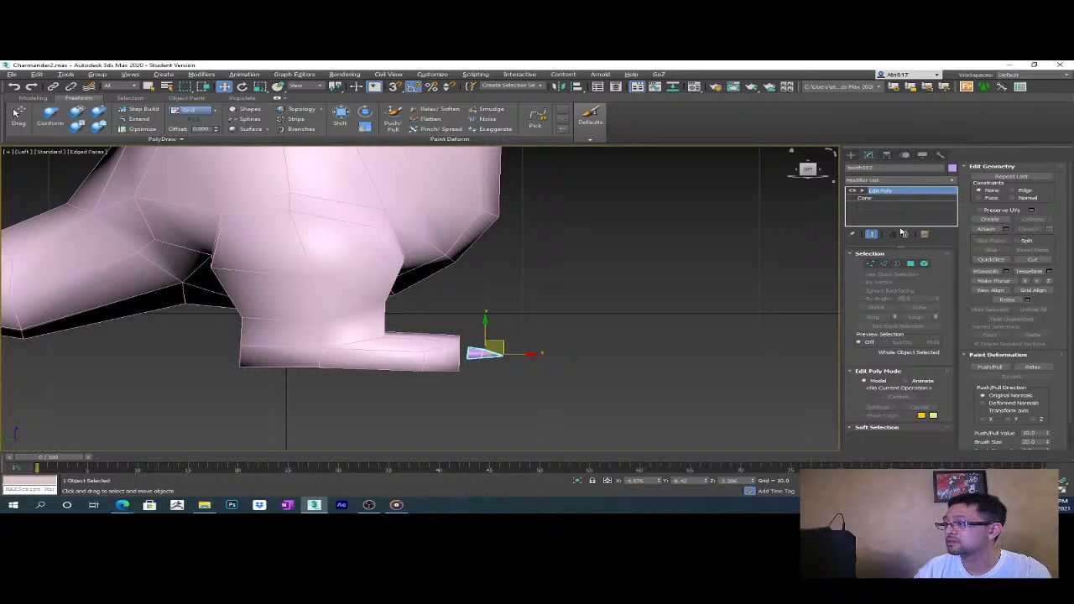
click(896, 199)
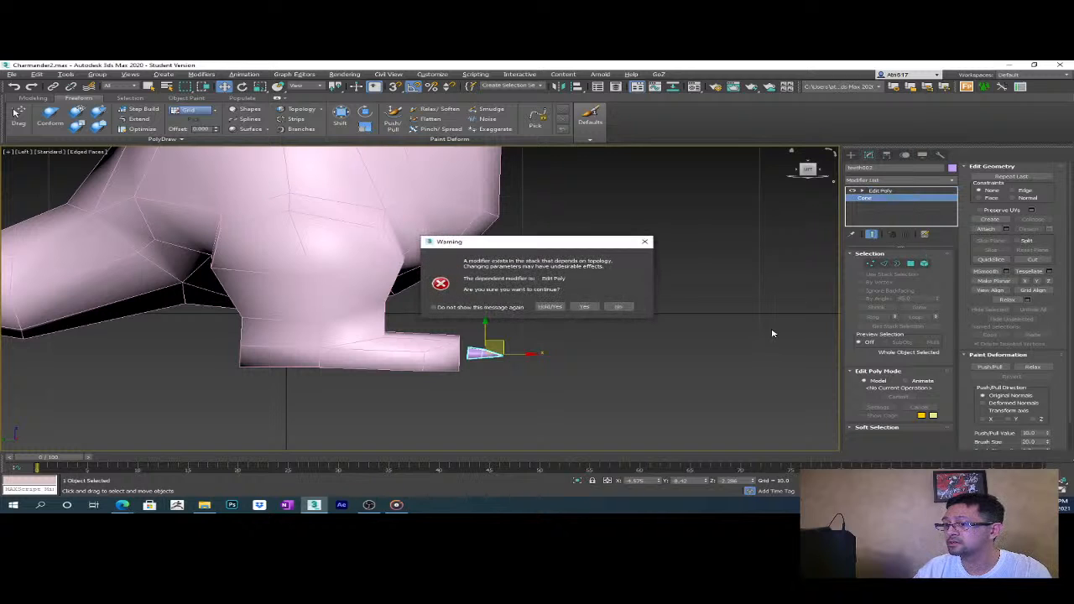
click(585, 306)
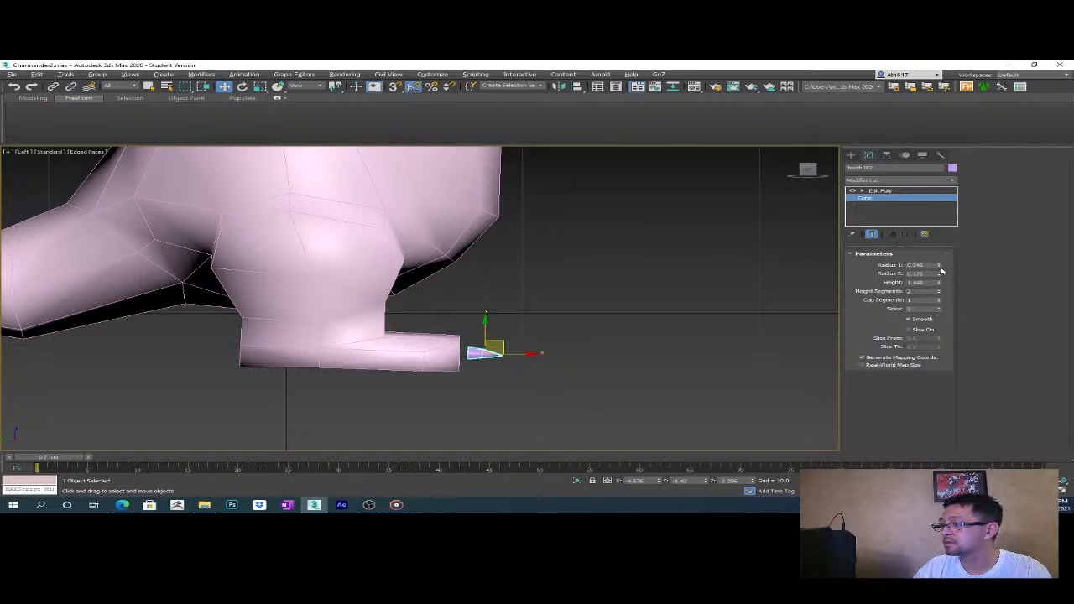
drag(940, 268, 947, 240)
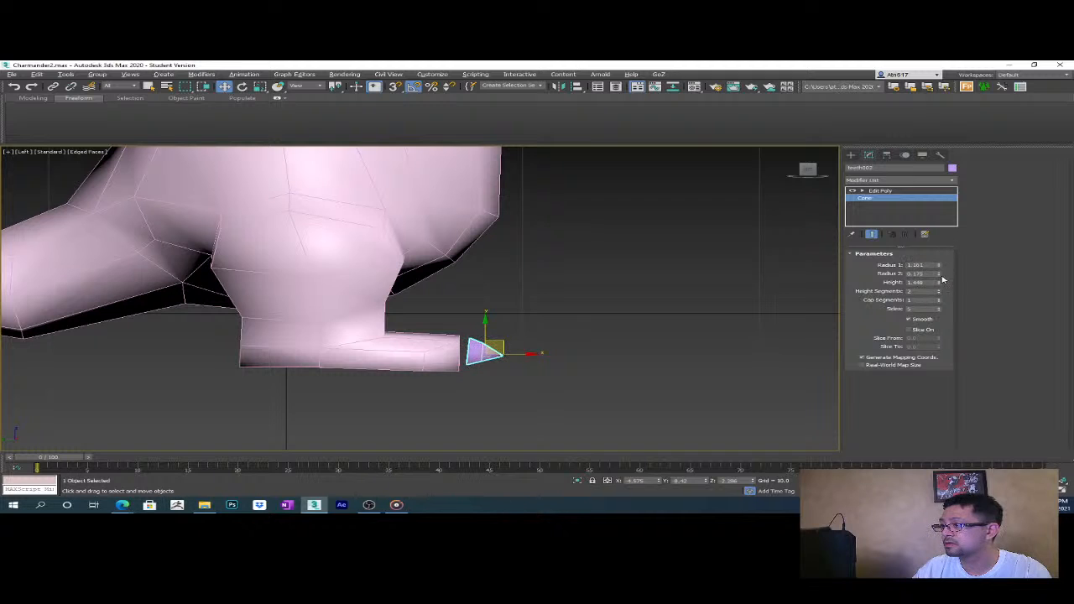
drag(938, 288, 944, 262)
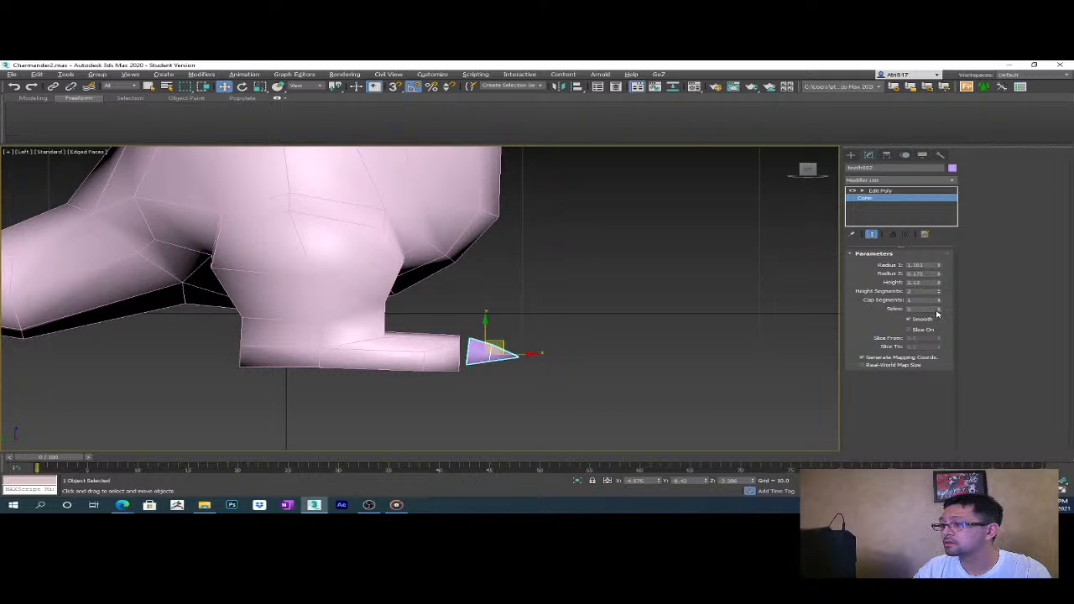
click(903, 192)
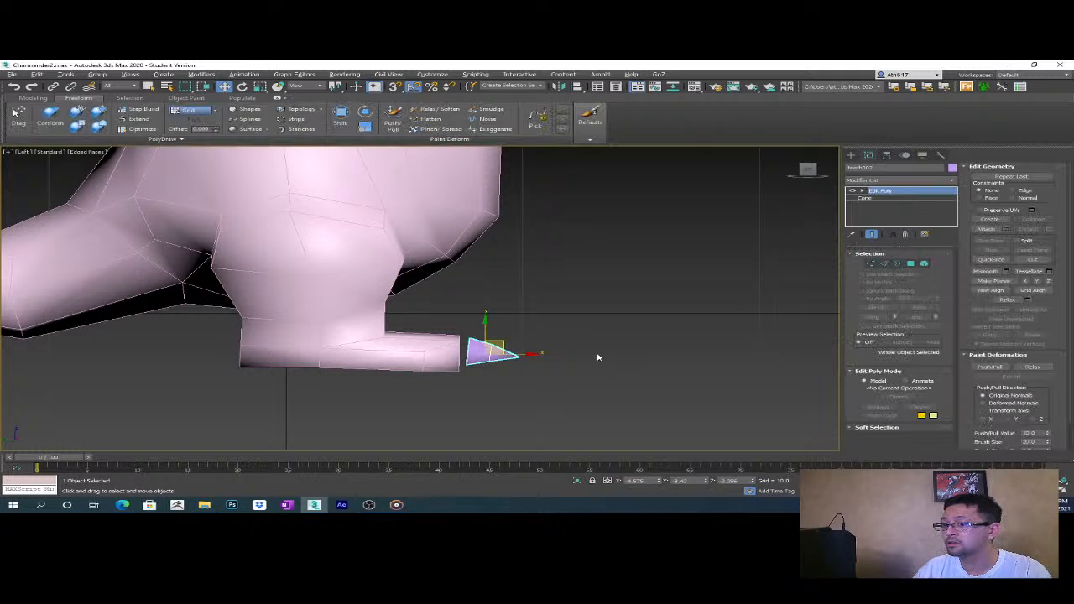
- Lower the claw's tip vertex to the level of its bottom edge and leave vertex editing
scroll(521, 318, up, 4)
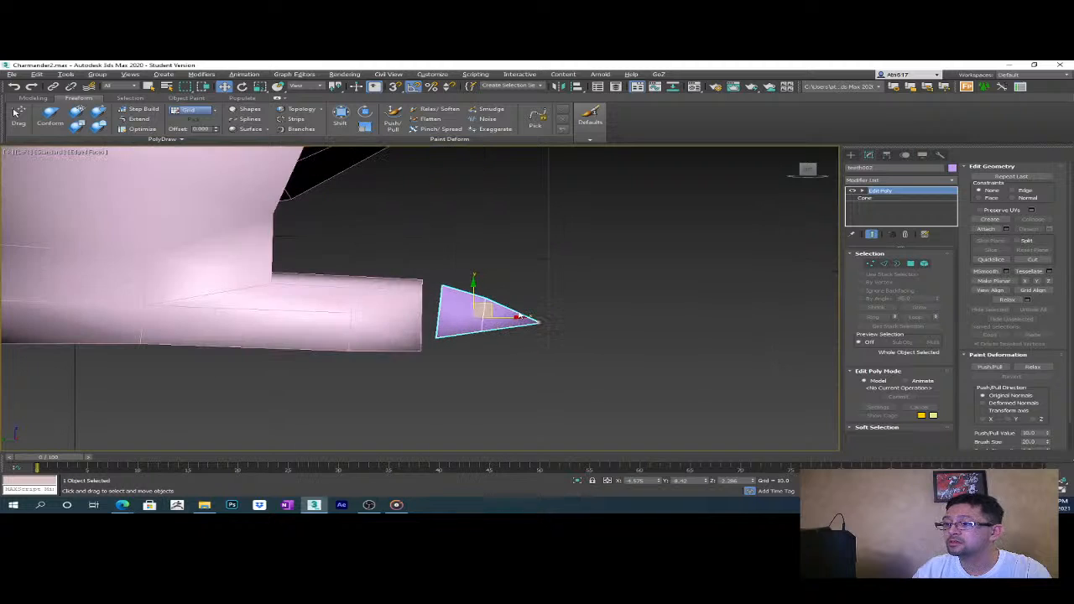
click(870, 263)
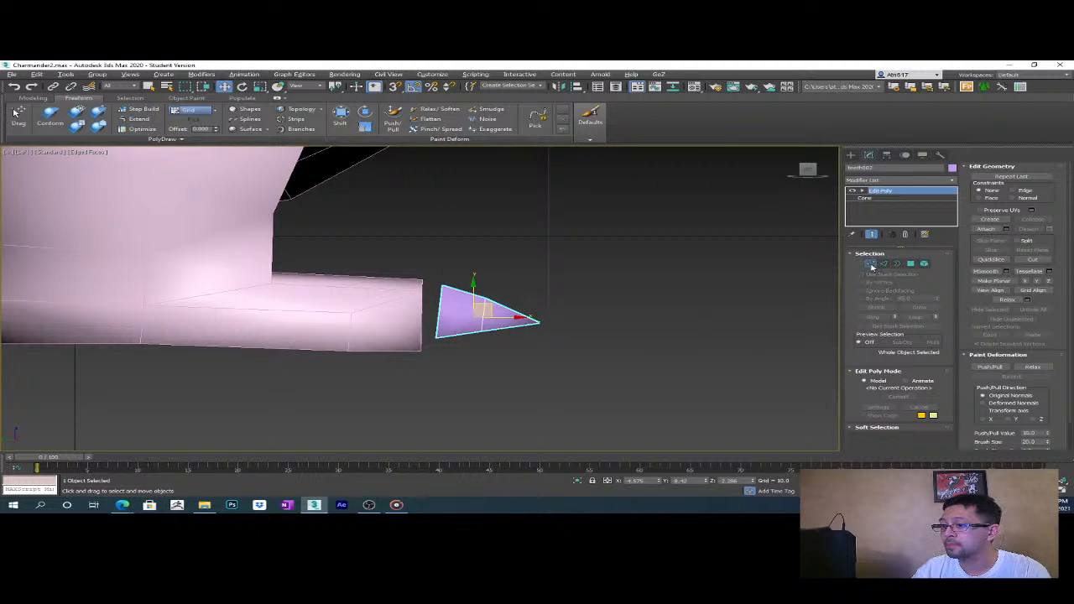
drag(571, 344, 540, 318)
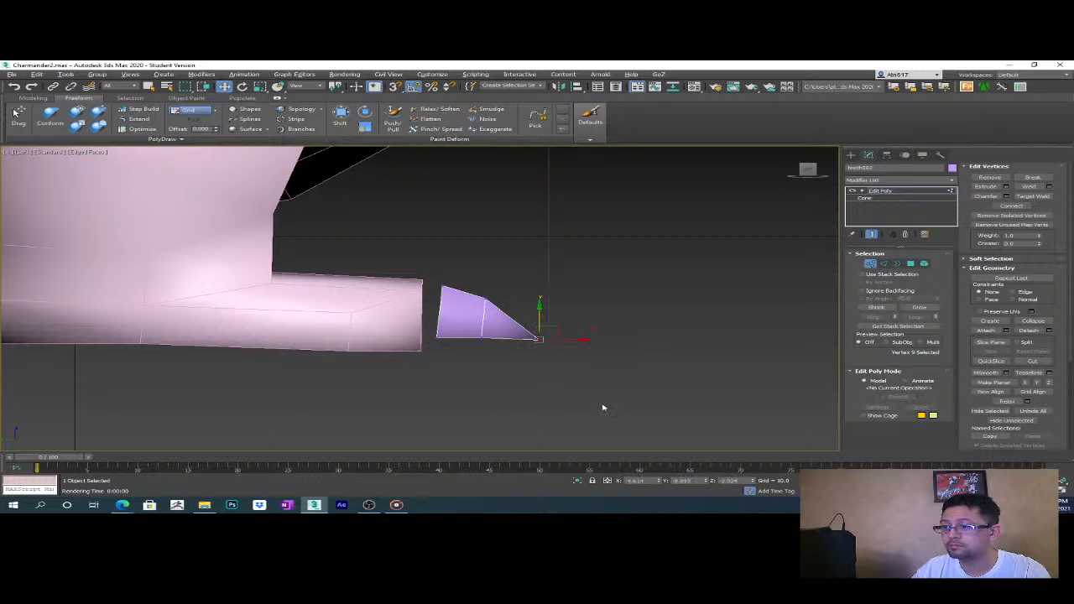
click(891, 191)
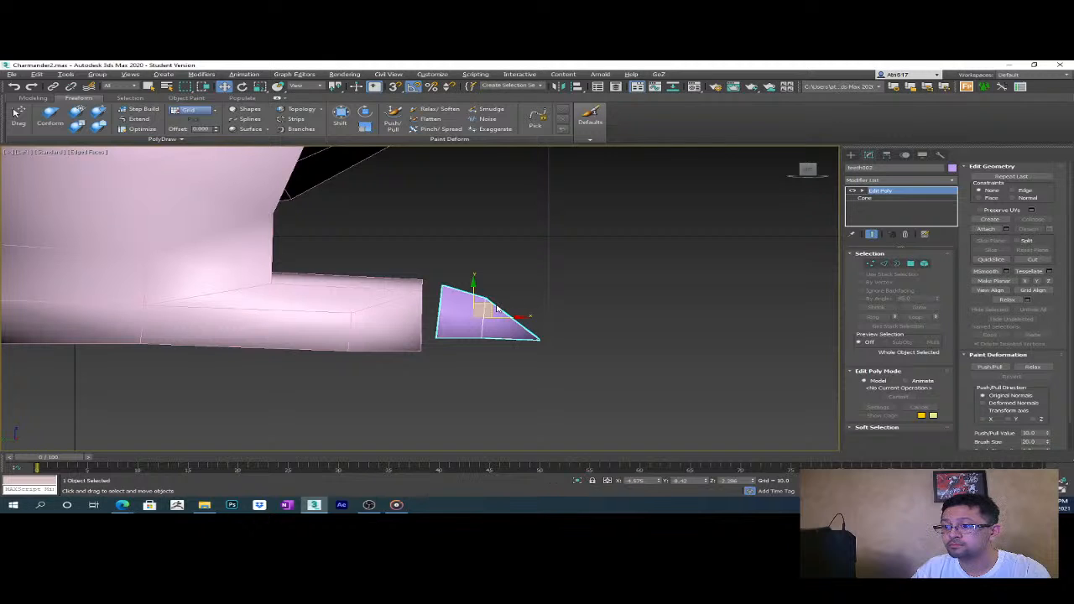
- Move the claw back against the front of the toe and delete its Edit Poly modifier
drag(495, 308, 474, 316)
mouse_move(531, 349)
middle_down()
mouse_move(531, 368)
mouse_move(568, 372)
mouse_move(602, 395)
mouse_move(511, 408)
mouse_move(477, 324)
mouse_move(429, 328)
mouse_move(563, 333)
mouse_move(515, 345)
middle_up()
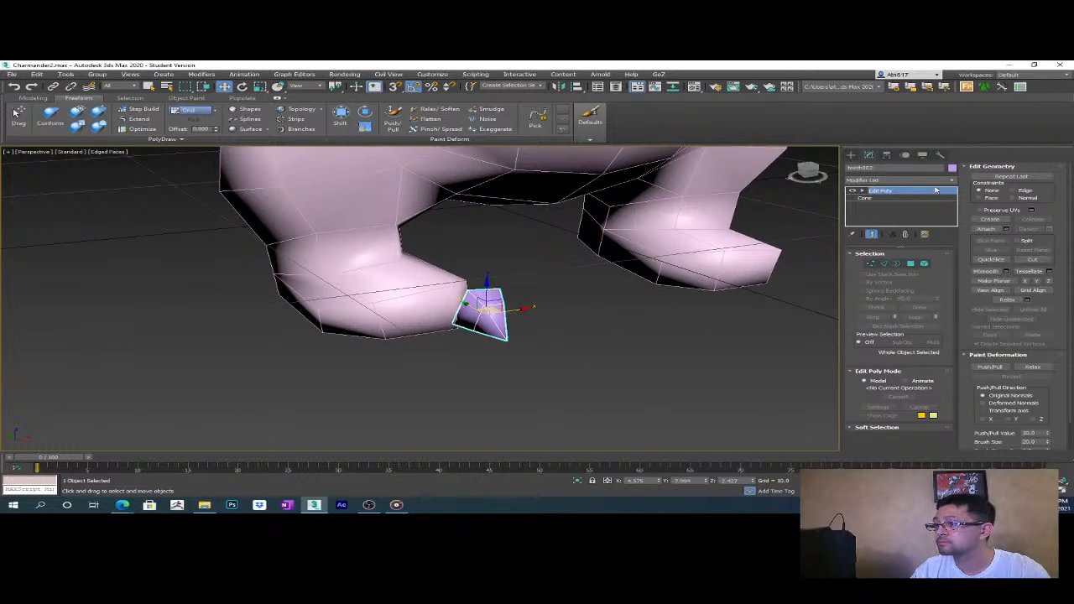
click(904, 234)
- Rotate the claw about its long axis by about 20 degrees so one flat side of the pentagon faces down
alt+middle_drag(576, 368, 527, 343)
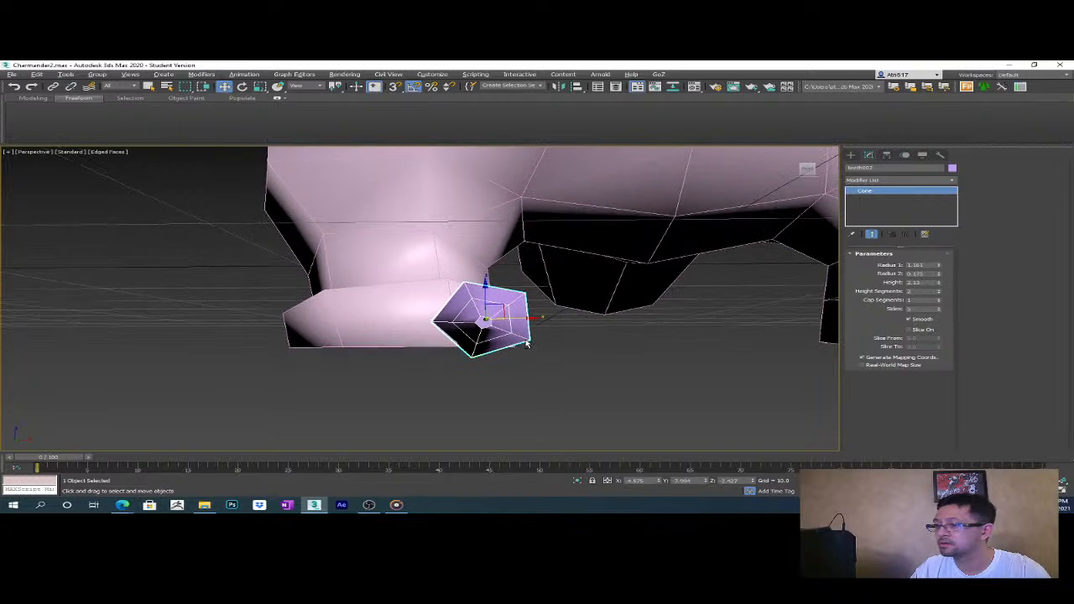
key(e)
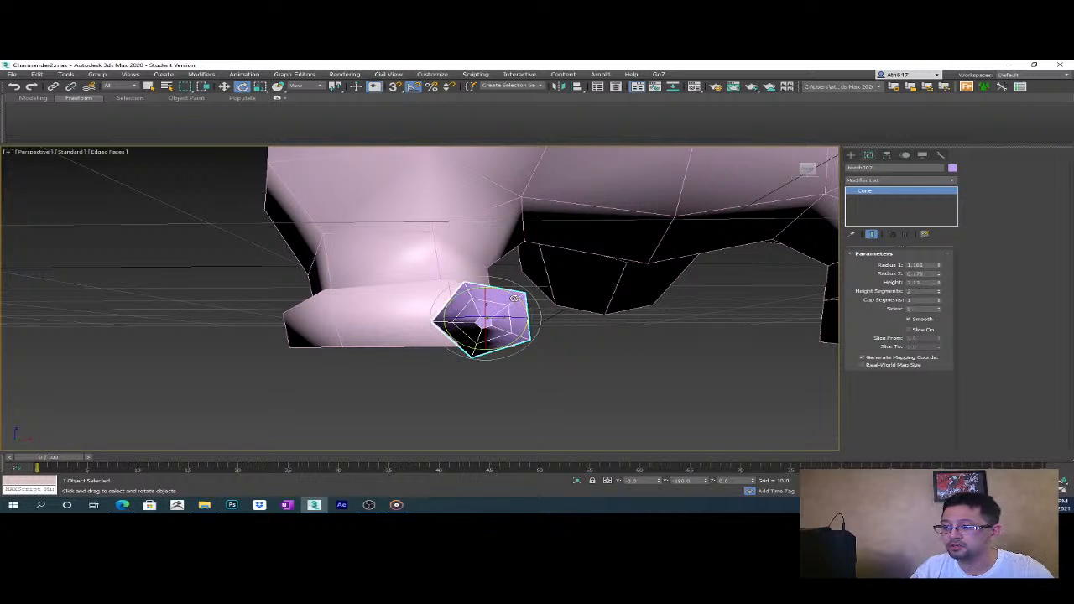
drag(516, 296, 525, 302)
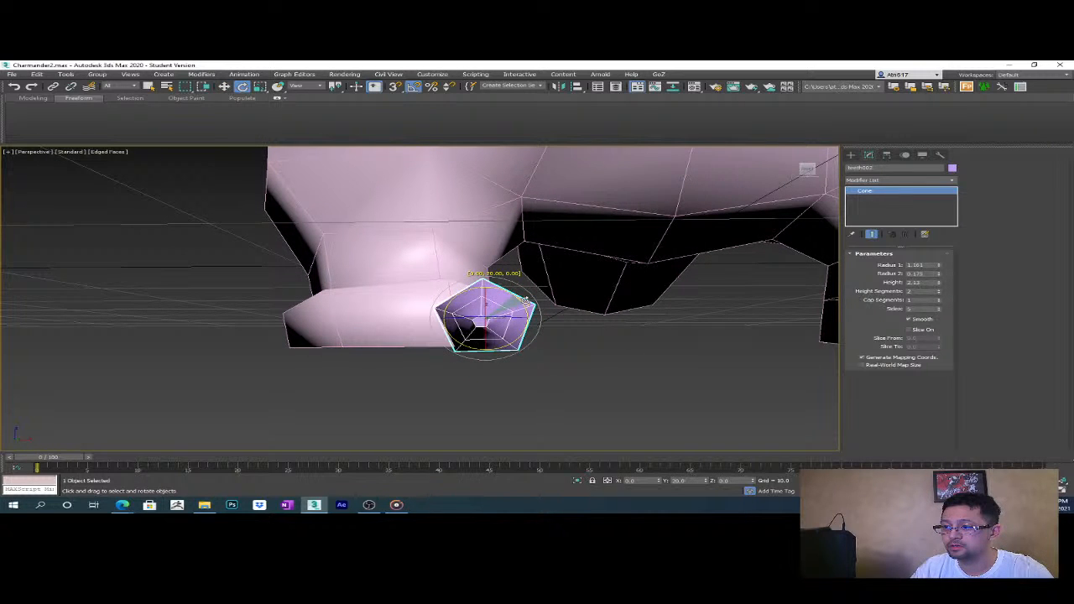
alt+middle_drag(536, 338, 550, 353)
- Turn off angle snap and fine-tune the claw's rotation in the Front view until its bottom side is level
key(f)
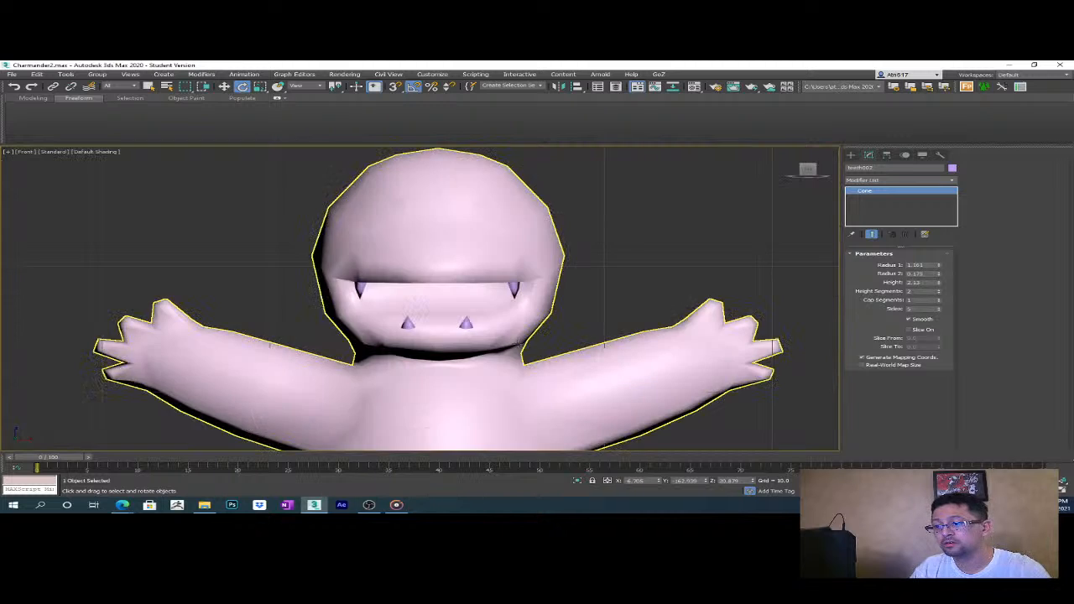
scroll(520, 340, down, 5)
middle_drag(455, 444, 456, 323)
scroll(455, 320, up, 10)
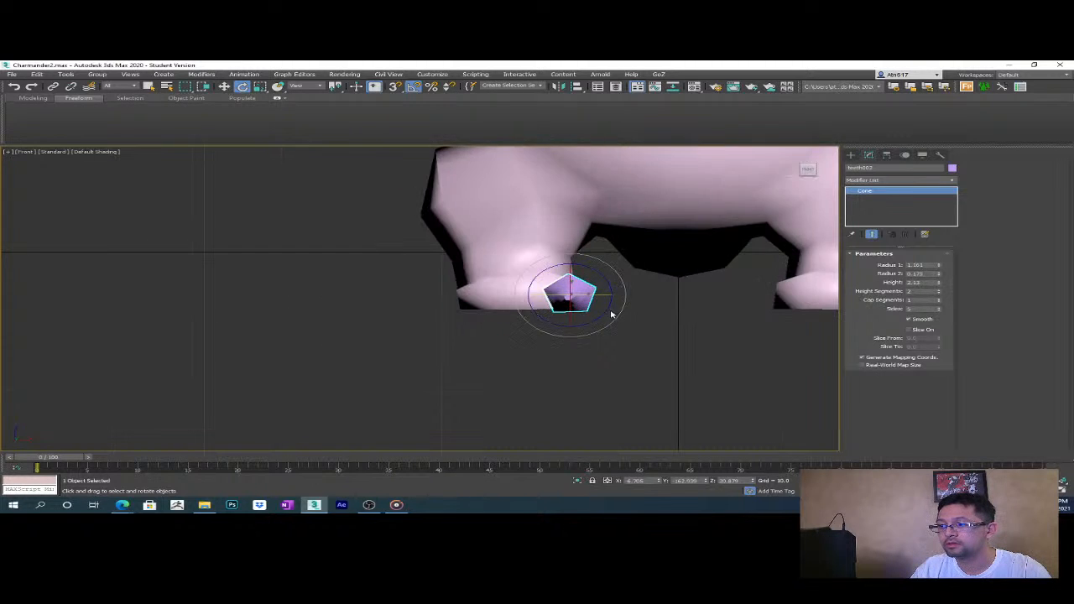
scroll(611, 314, up, 10)
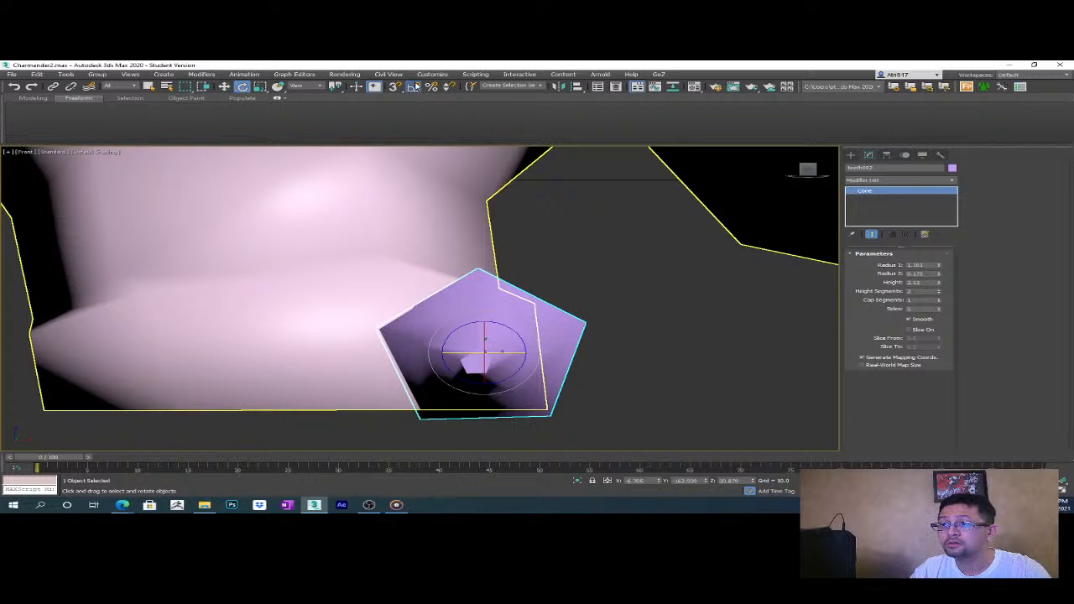
drag(515, 329, 527, 321)
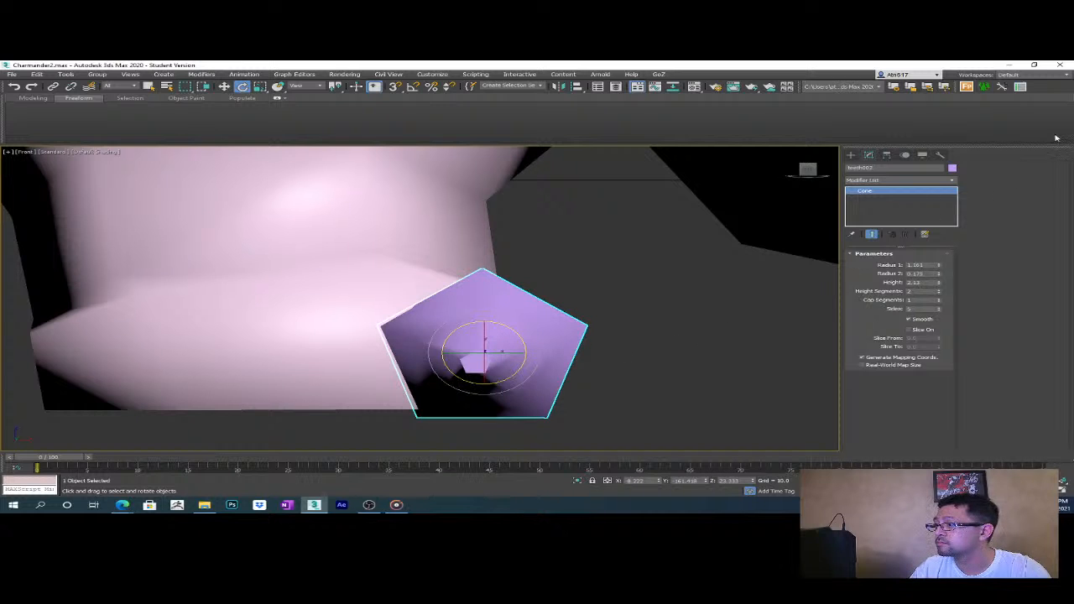
- Add a new Edit Poly modifier to the claw cone
click(938, 181)
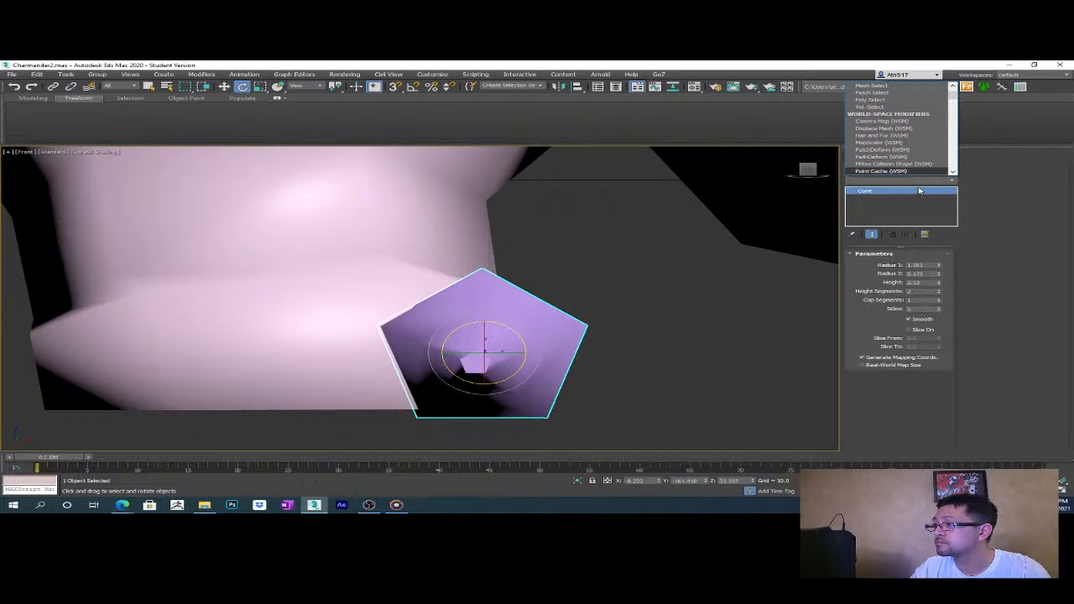
click(921, 183)
click(921, 182)
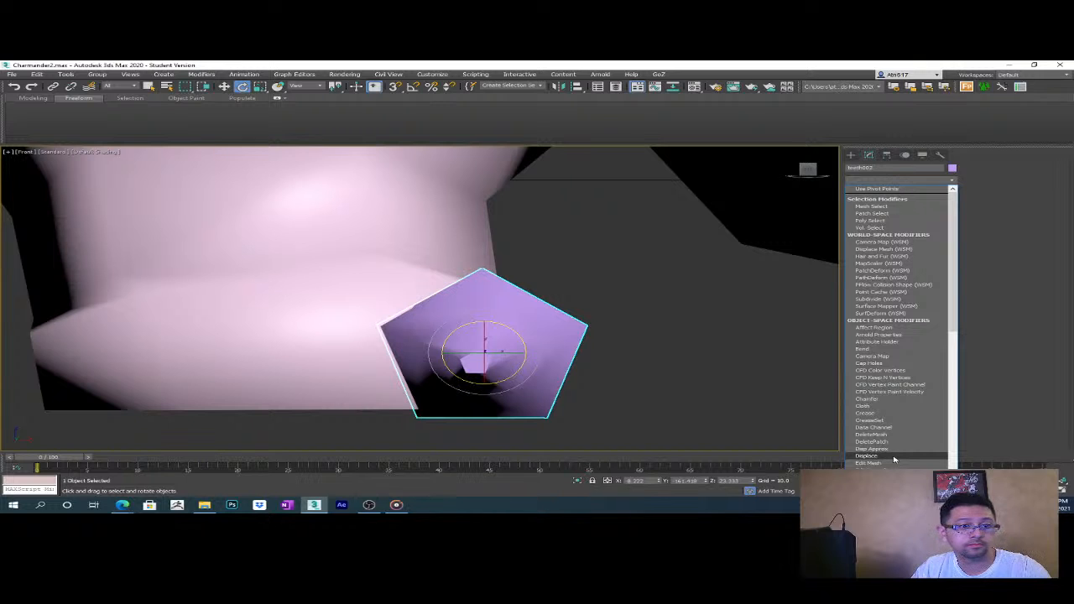
click(872, 463)
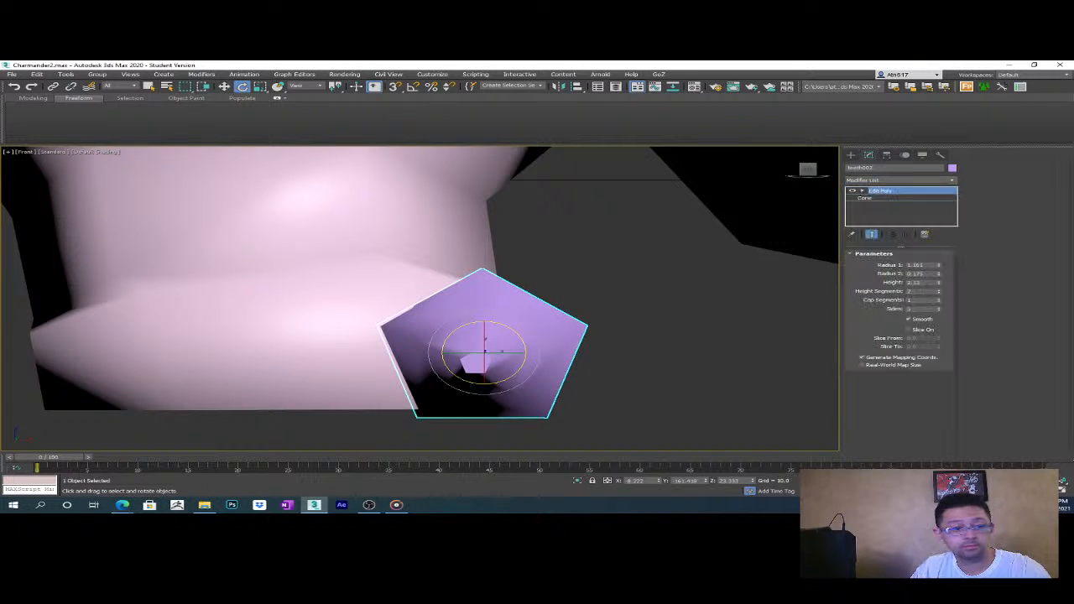
- Collapse the five vertices at the claw's tip into a single point, working in the wireframe Left view
alt+middle_drag(596, 343, 626, 374)
key(l)
key(F3)
scroll(503, 333, up, 6)
middle_drag(389, 300, 551, 369)
scroll(470, 287, up, 4)
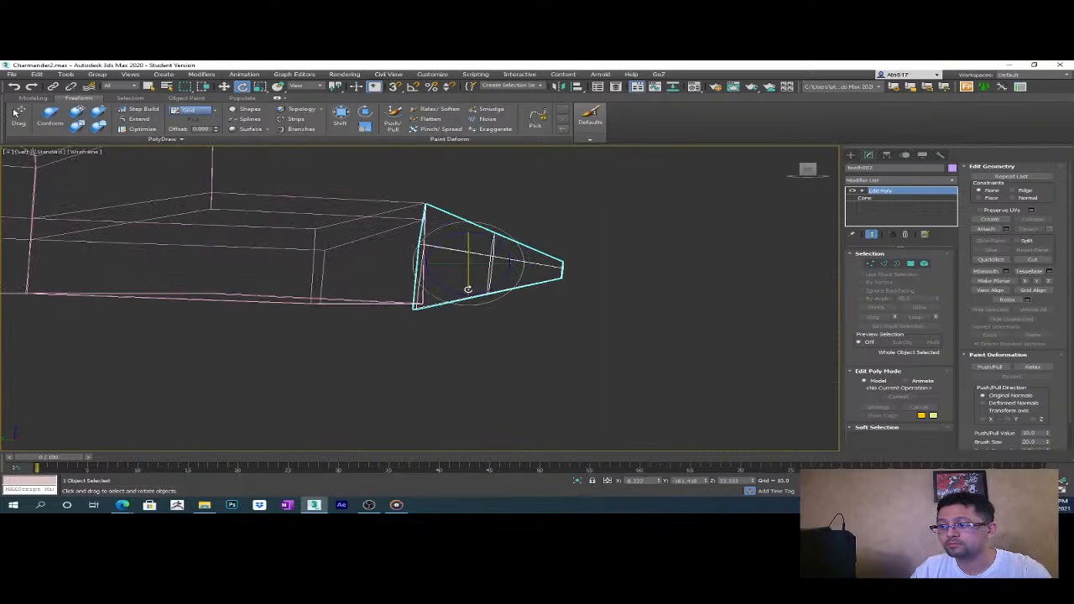
click(870, 264)
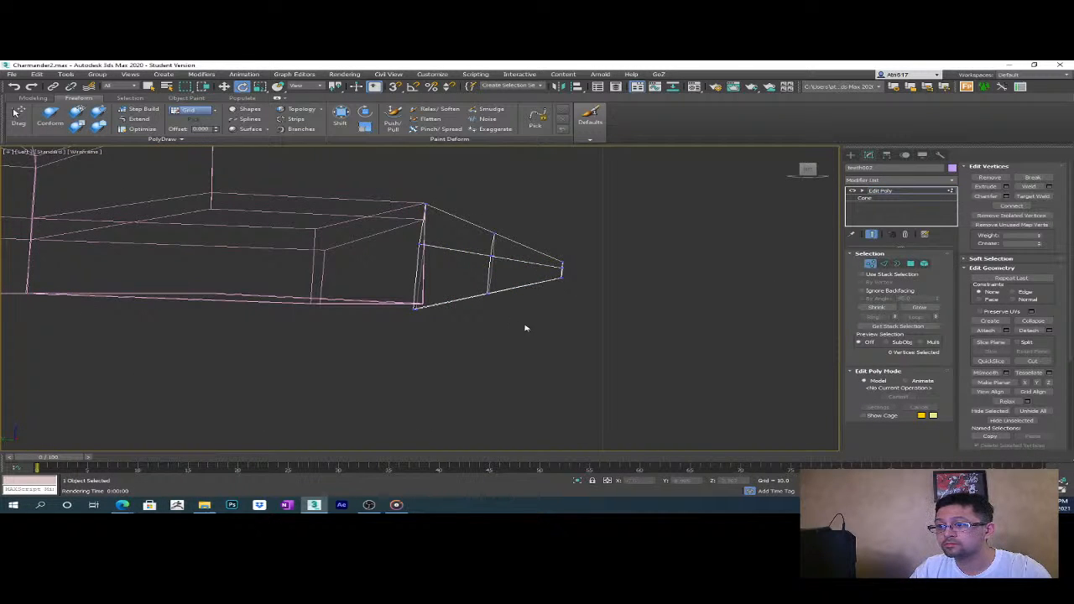
drag(554, 249, 553, 248)
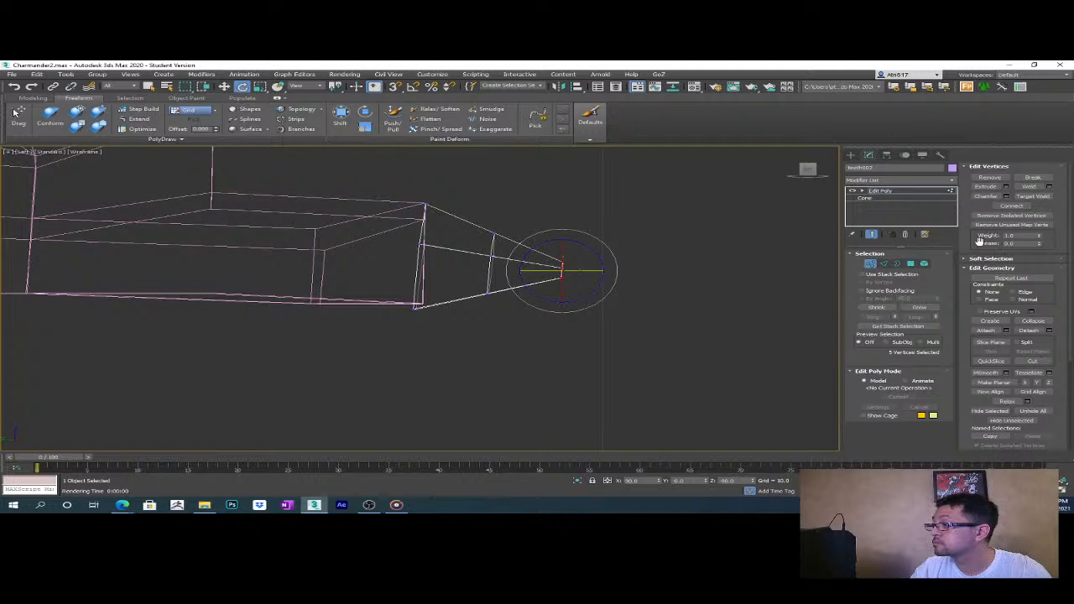
click(1032, 321)
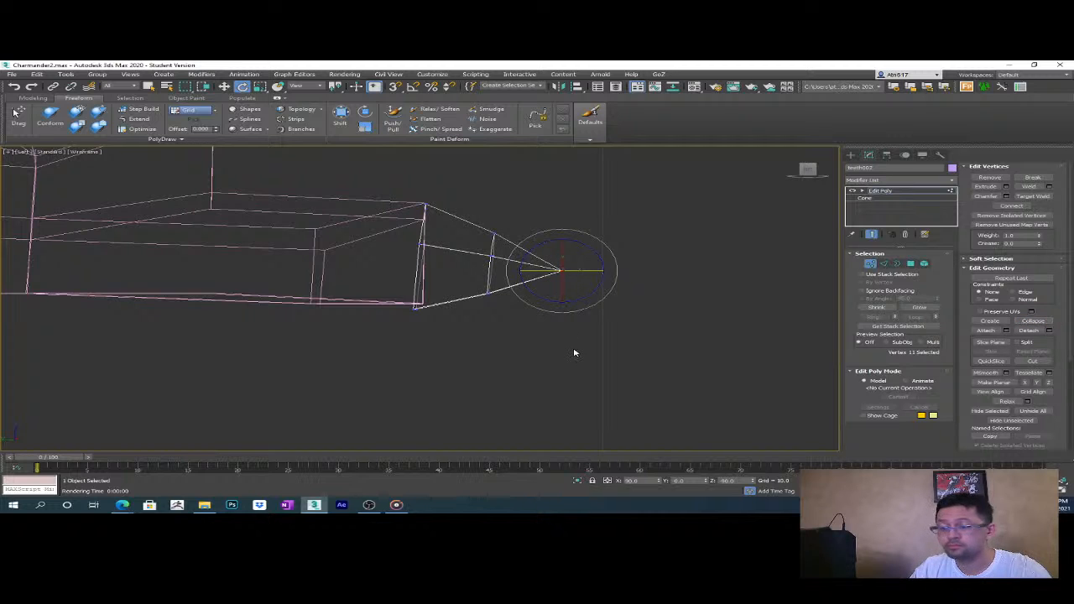
- Lower the claw's tip vertex to the sole level and flatten the five bottom vertices vertically into one plane
key(w)
drag(576, 258, 581, 294)
drag(395, 291, 424, 330)
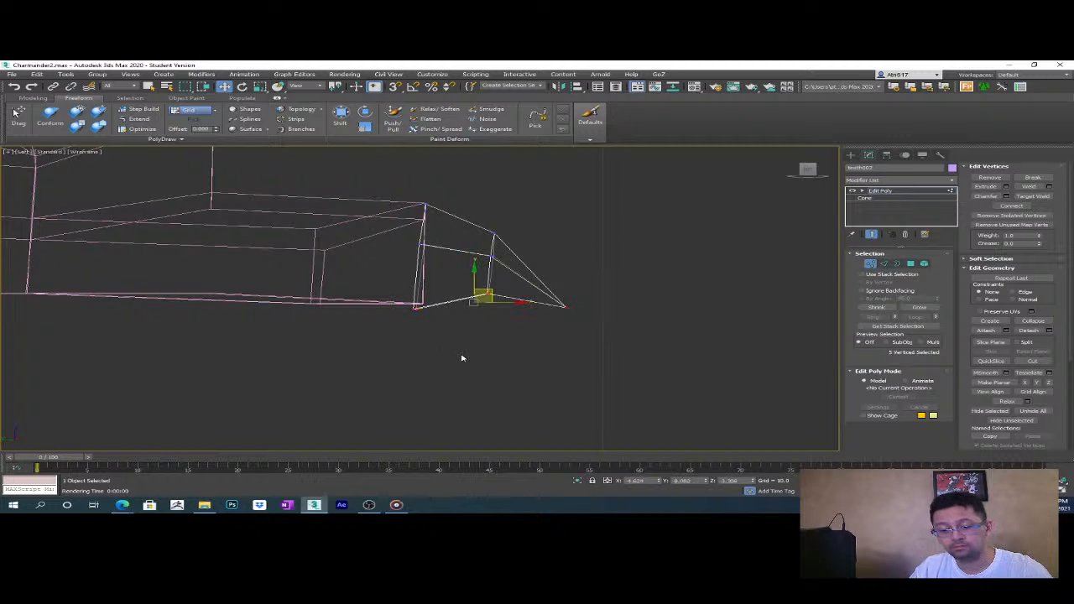
drag(470, 262, 466, 315)
middle_drag(588, 347, 592, 389)
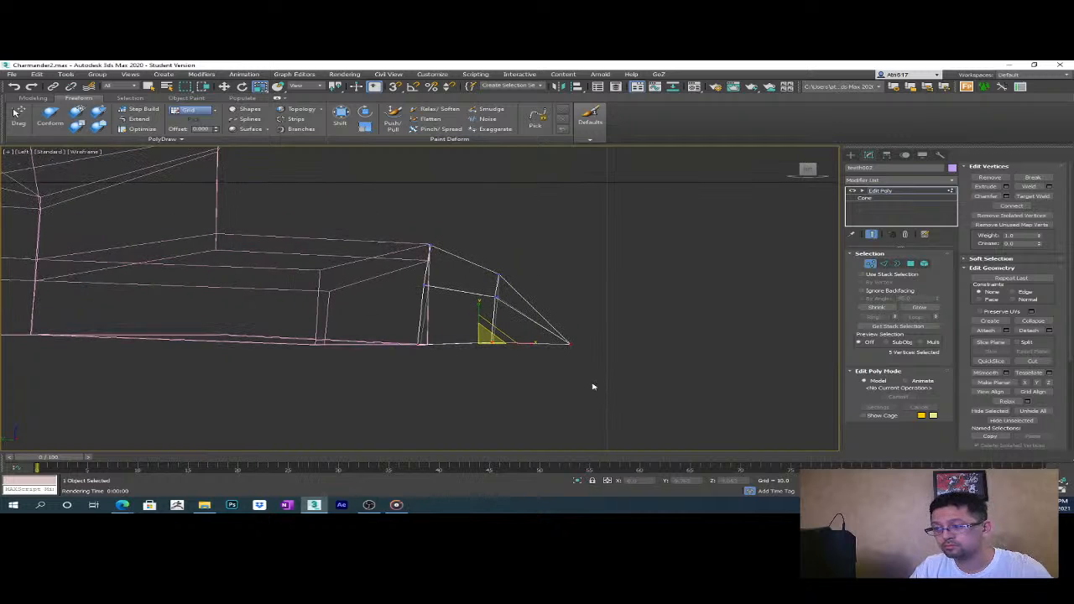
- Widen the five bottom vertices of the claw sideways, working in the shaded Perspective view
key(p)
key(F3)
key(F3)
scroll(592, 372, up, 2)
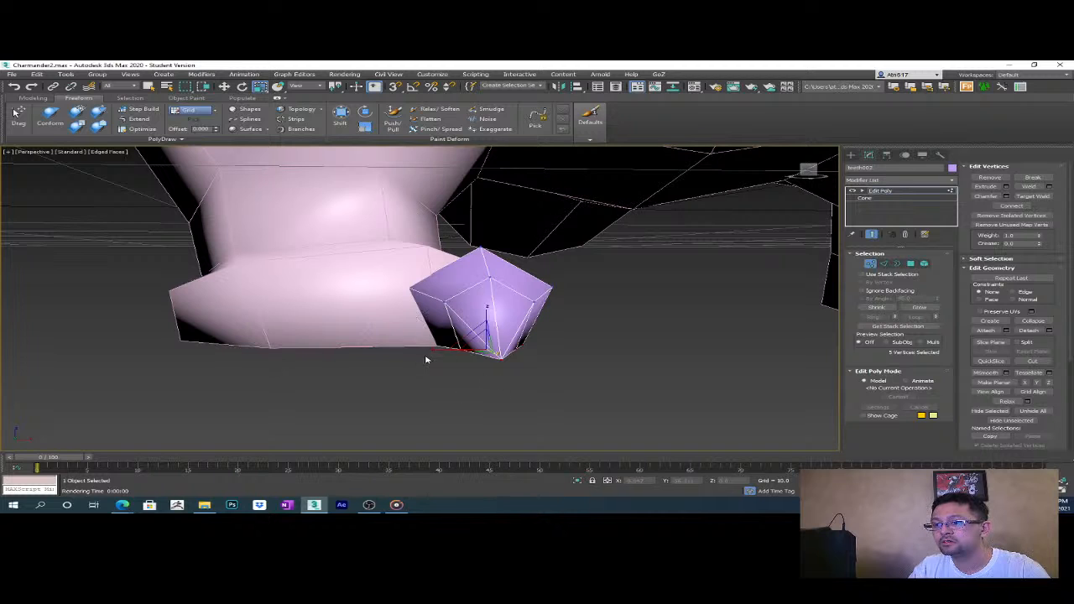
drag(457, 351, 395, 348)
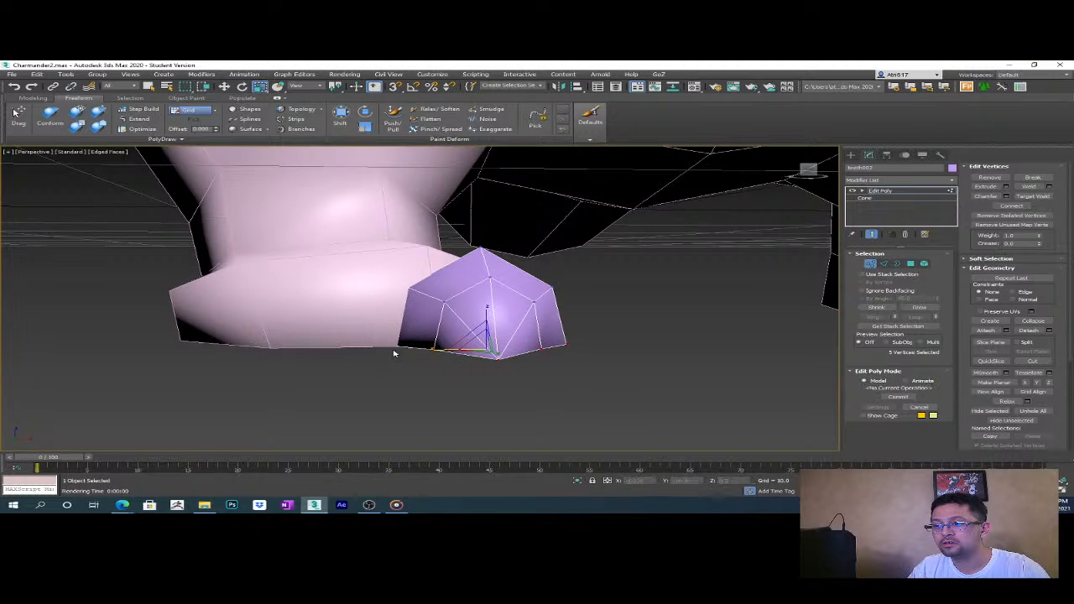
- Lower the claw's upper vertices slightly and adjust the two vertices on one side to even out its profile
drag(564, 321, 571, 319)
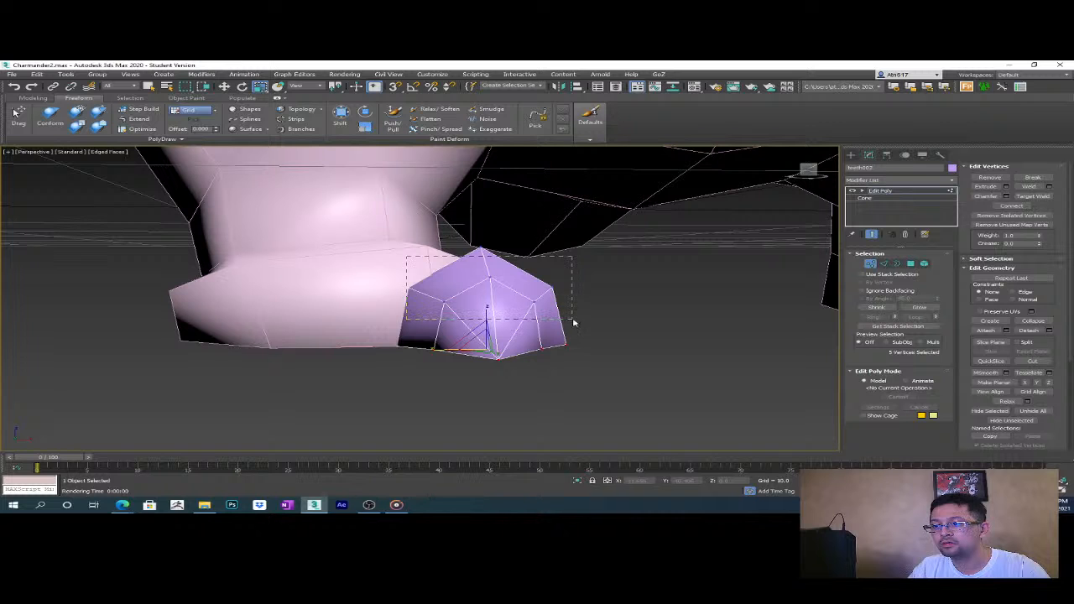
alt+middle_drag(563, 294, 503, 331)
key(w)
drag(491, 234, 492, 239)
mouse_move(504, 252)
alt+middle_down()
mouse_move(568, 341)
mouse_move(549, 314)
mouse_move(600, 282)
alt+middle_up()
drag(553, 279, 519, 273)
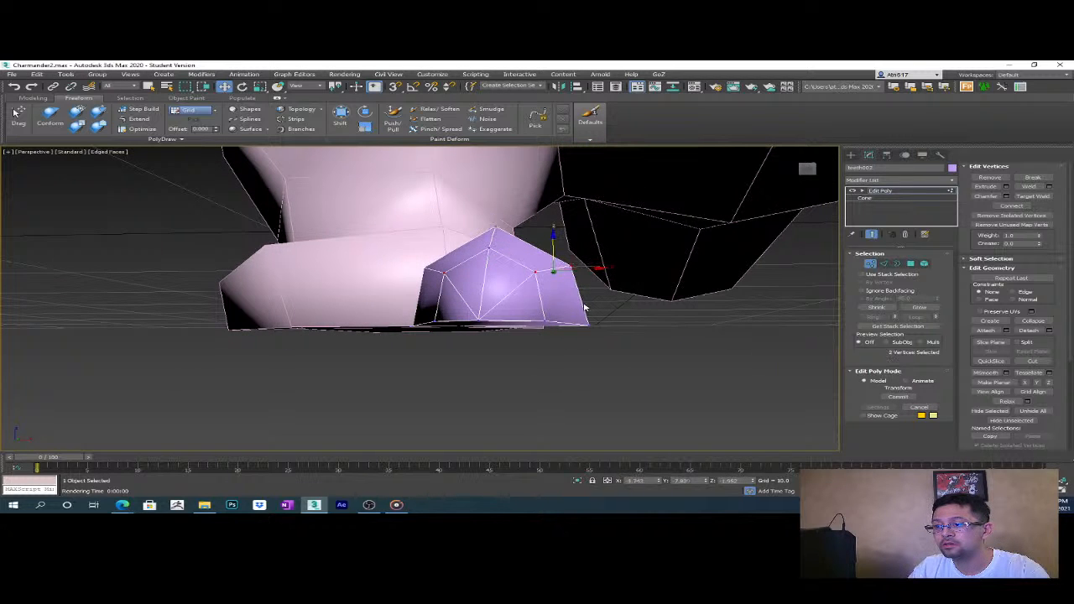
- Scale all the claw's vertices narrower across its width and check the toes in the Charmander reference image in the browser
click(688, 346)
alt+middle_drag(688, 346, 579, 391)
drag(484, 314, 480, 311)
key(r)
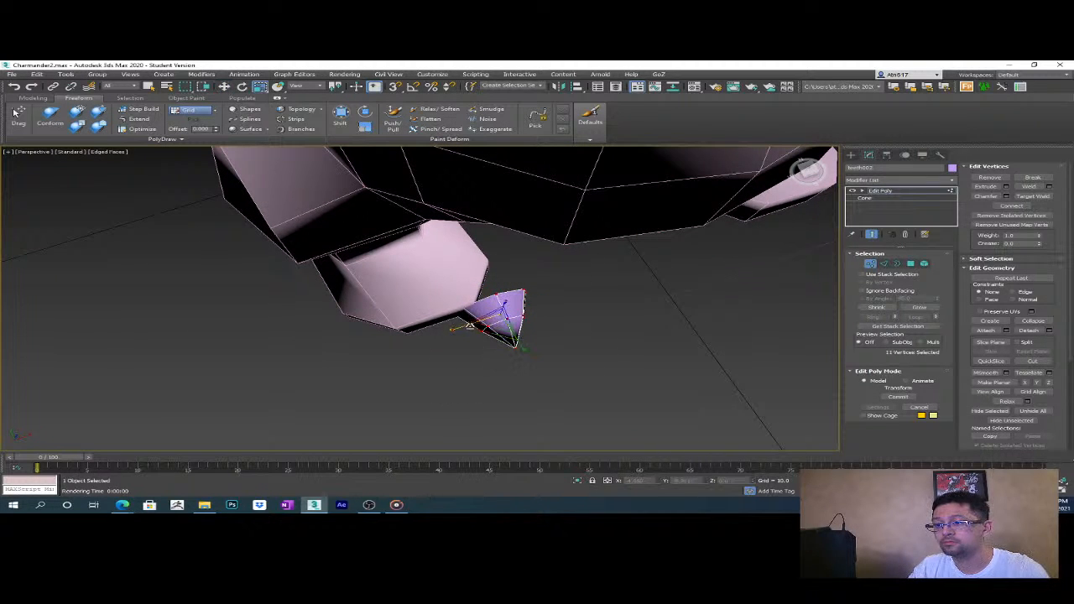
drag(454, 330, 459, 326)
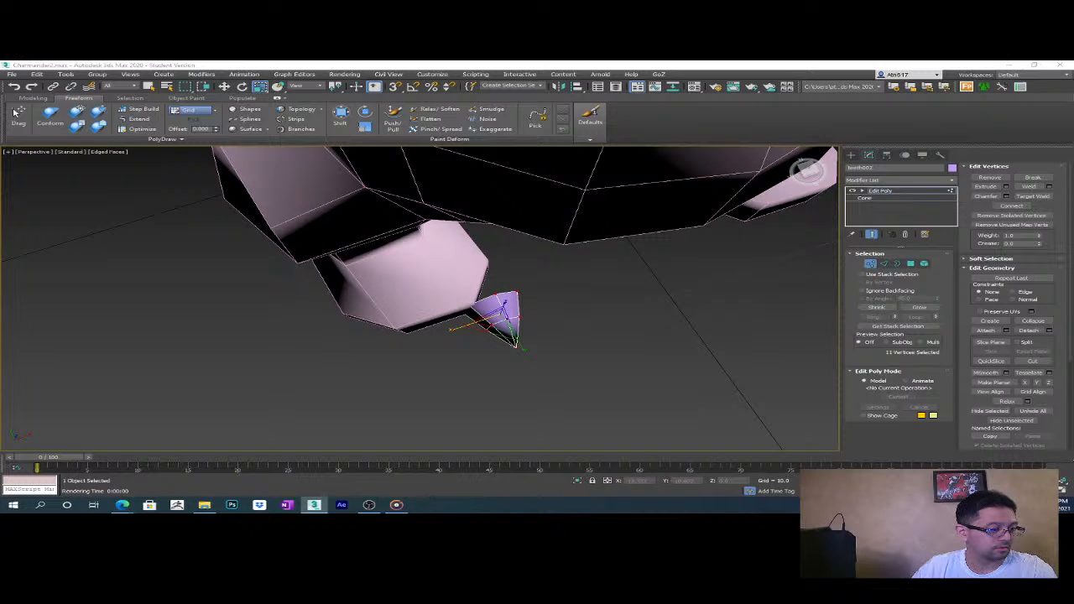
key(alt+Tab)
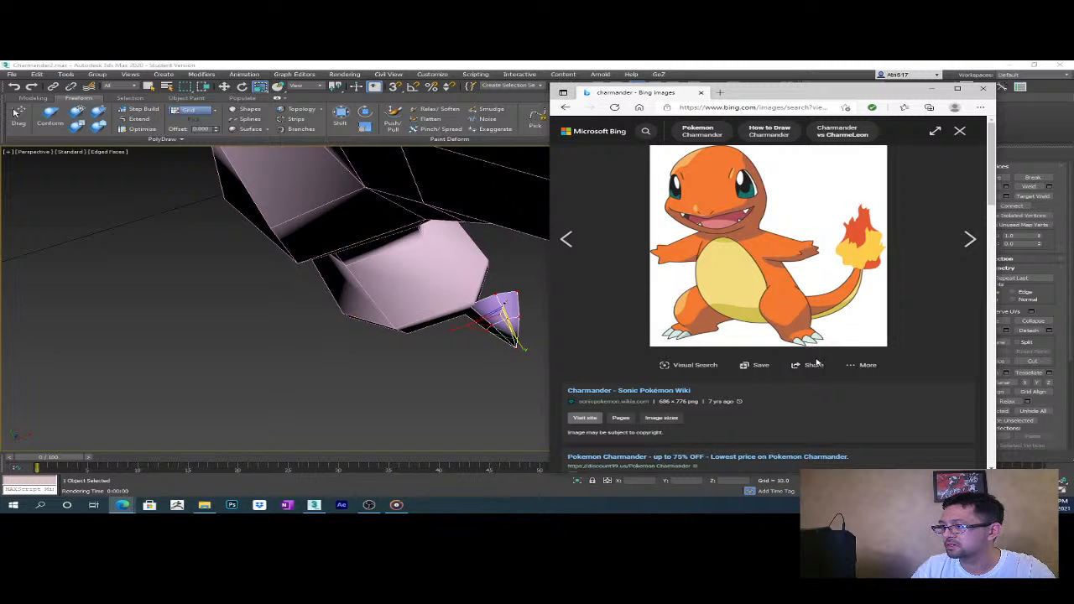
click(932, 88)
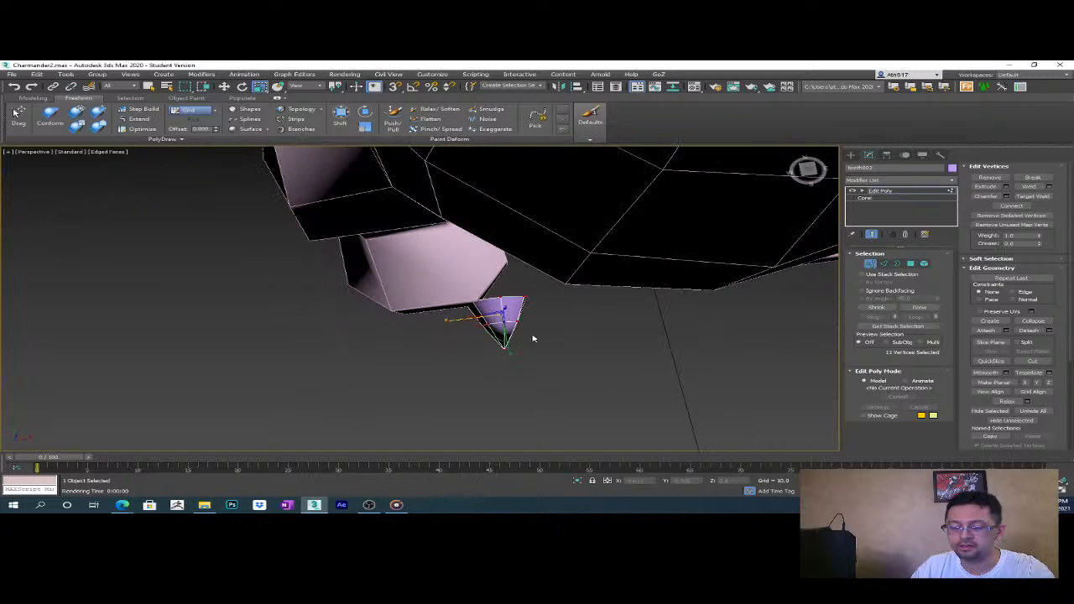
- Leave vertex editing and move the whole claw sideways to the middle of the foot's front
click(907, 192)
alt+middle_drag(575, 324, 585, 319)
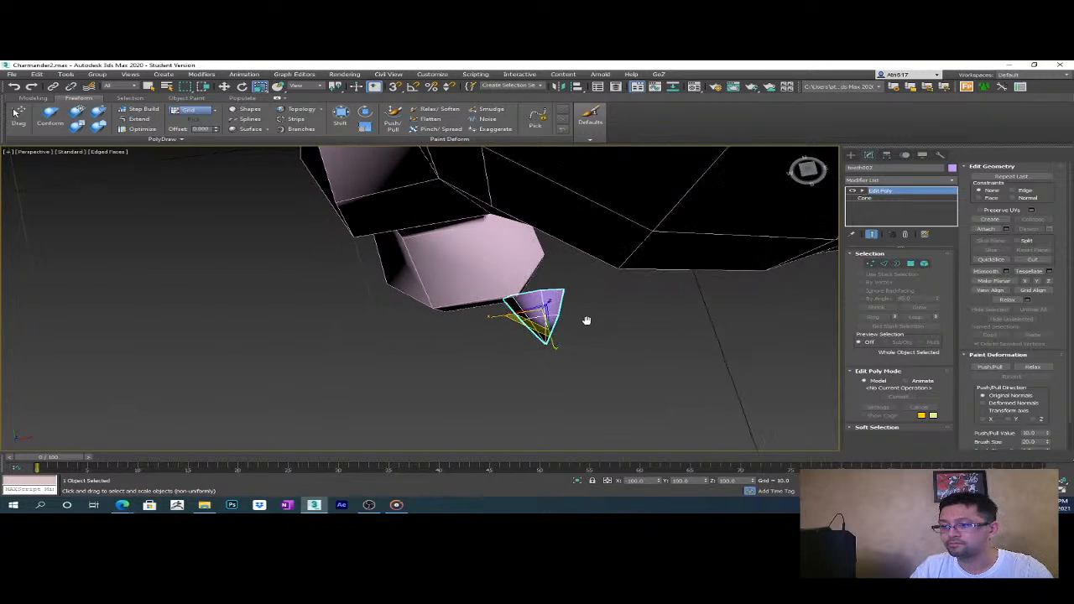
drag(579, 306, 522, 309)
alt+middle_drag(521, 308, 482, 316)
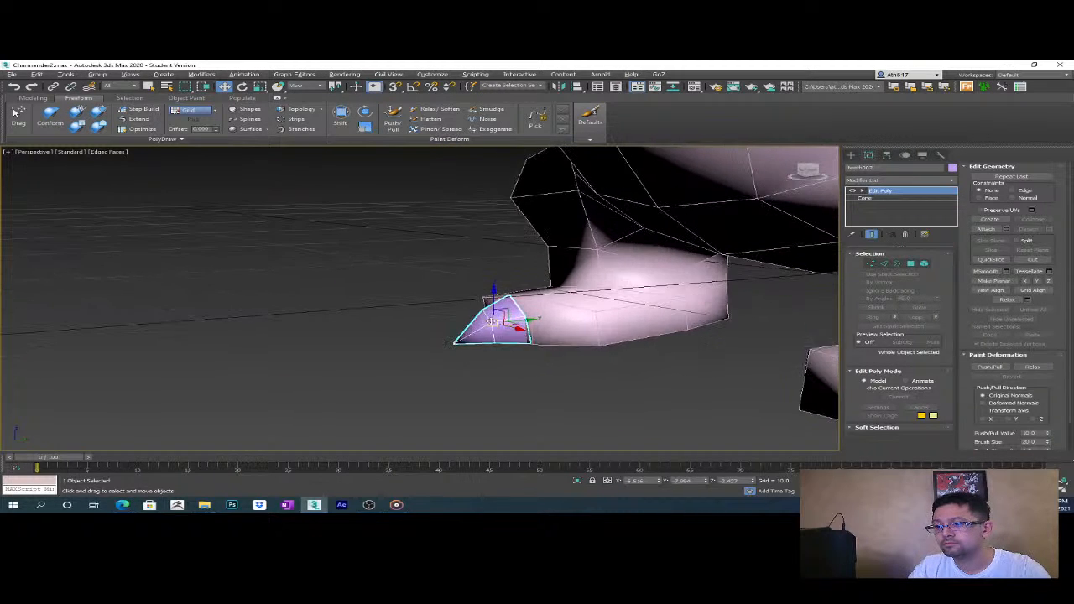
- Scale all the claw's vertices down in height, then lower the whole claw slightly to sit at the sole
click(869, 264)
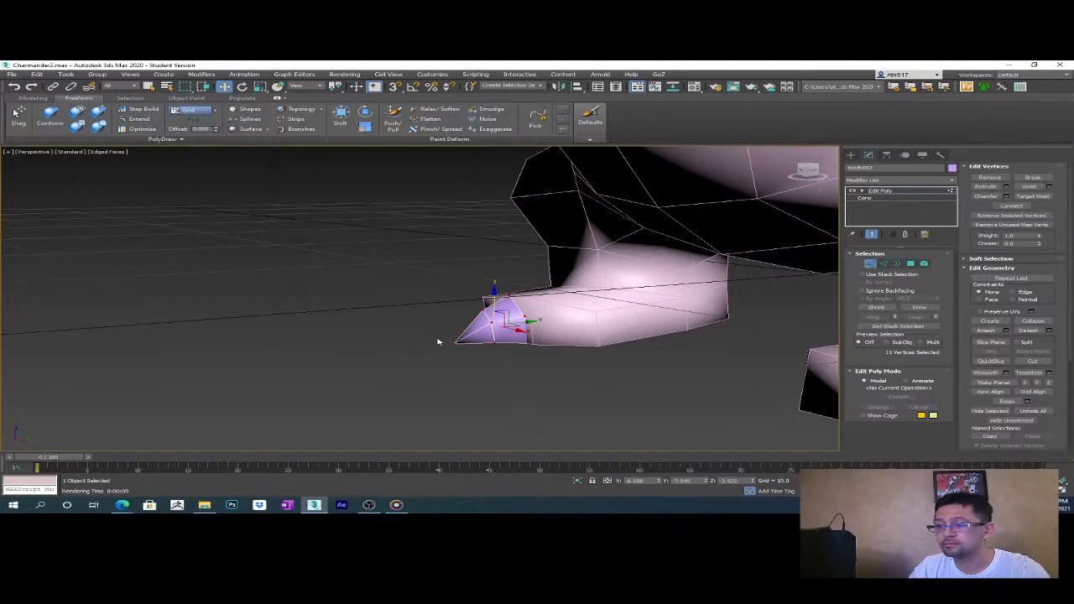
key(r)
drag(486, 297, 495, 308)
alt+middle_drag(495, 307, 657, 337)
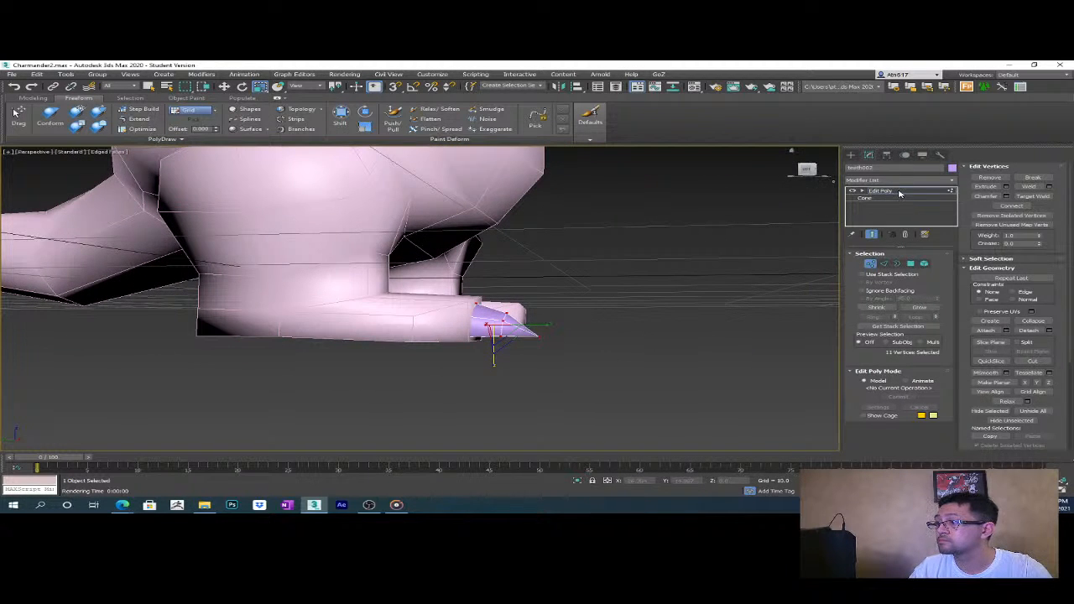
key(1)
key(w)
drag(498, 298, 497, 300)
alt+middle_drag(498, 300, 515, 412)
key(r)
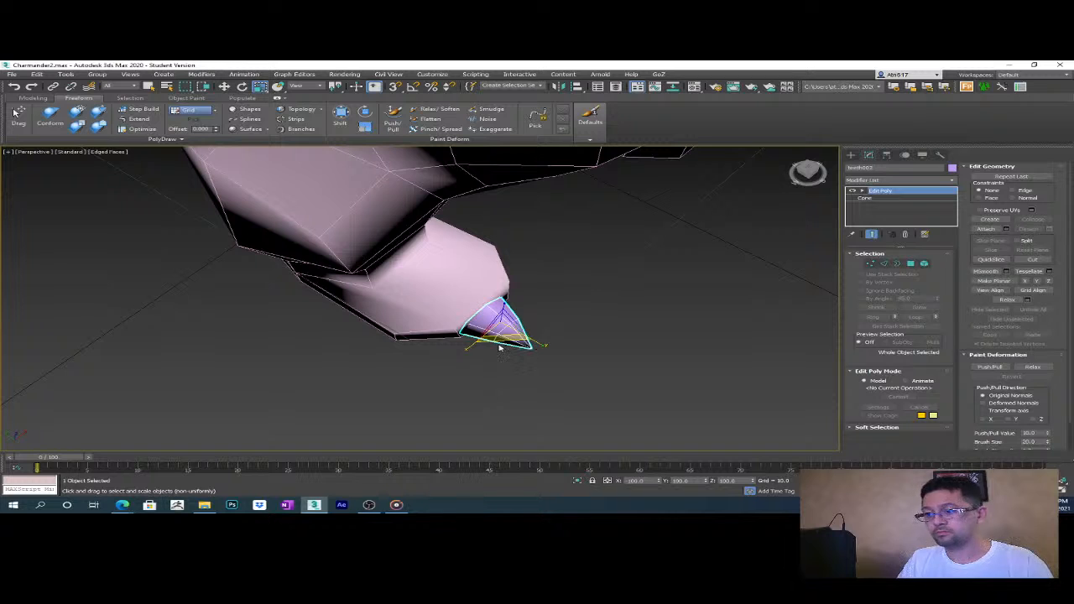
key(e)
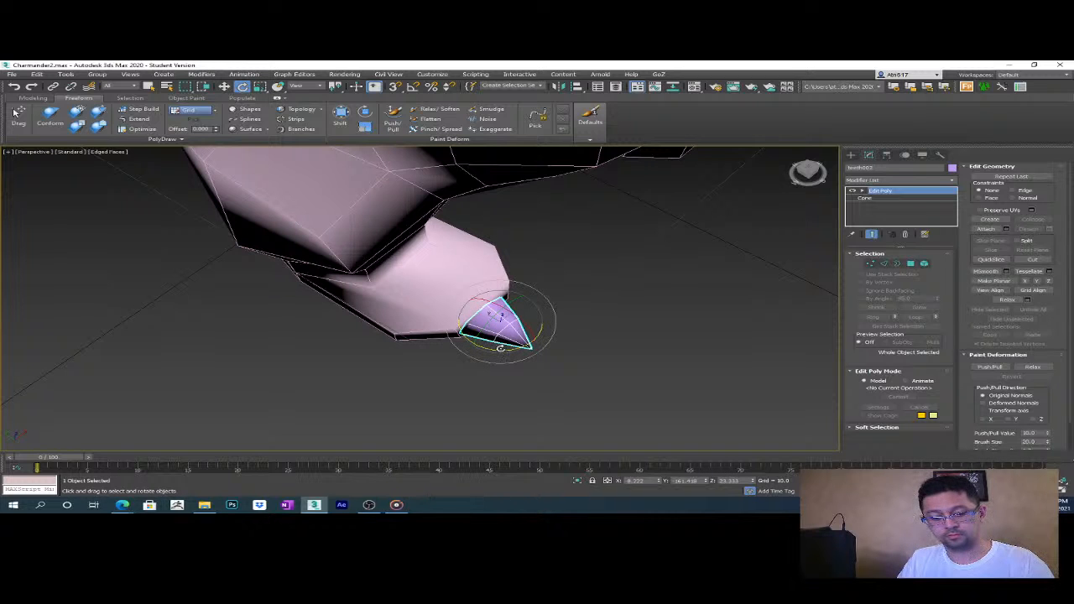
shift+drag(502, 347, 529, 328)
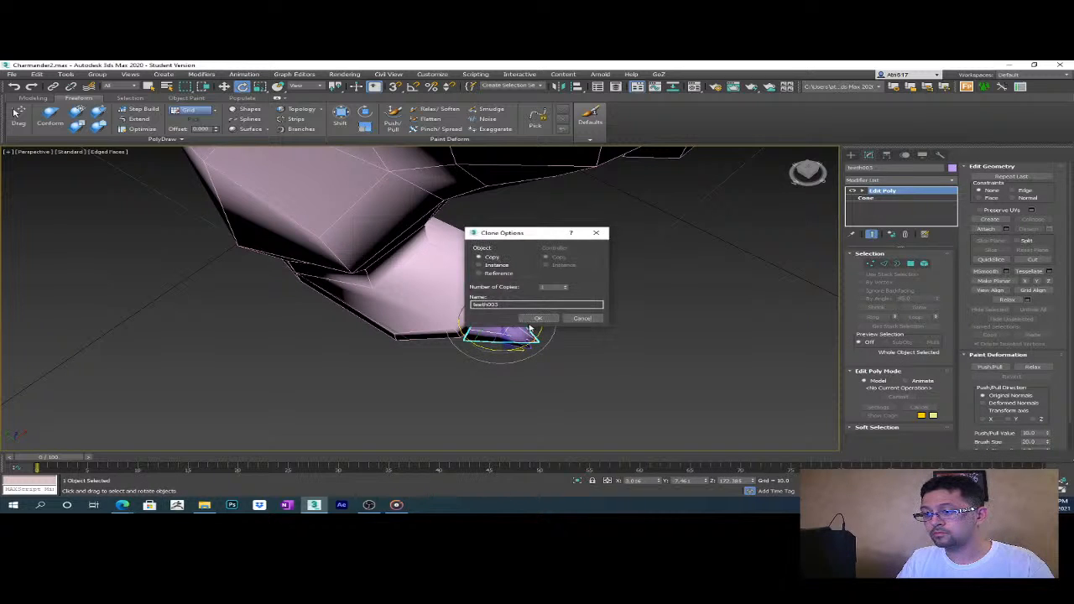
click(582, 317)
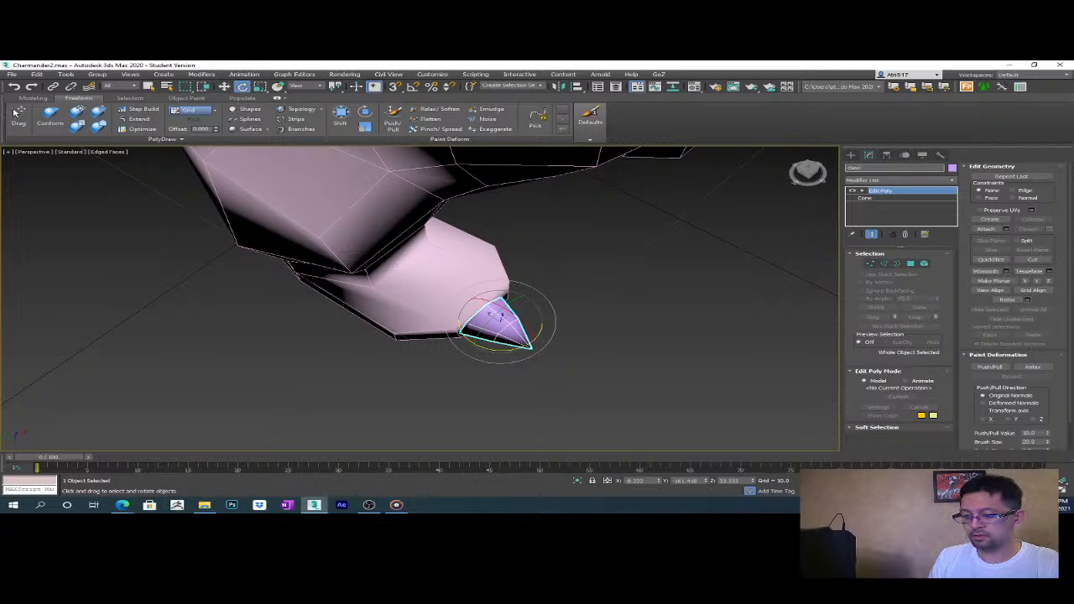
- Clone the claw as a rotated copy and position it at the outer front corner of the foot
shift+drag(514, 351, 544, 328)
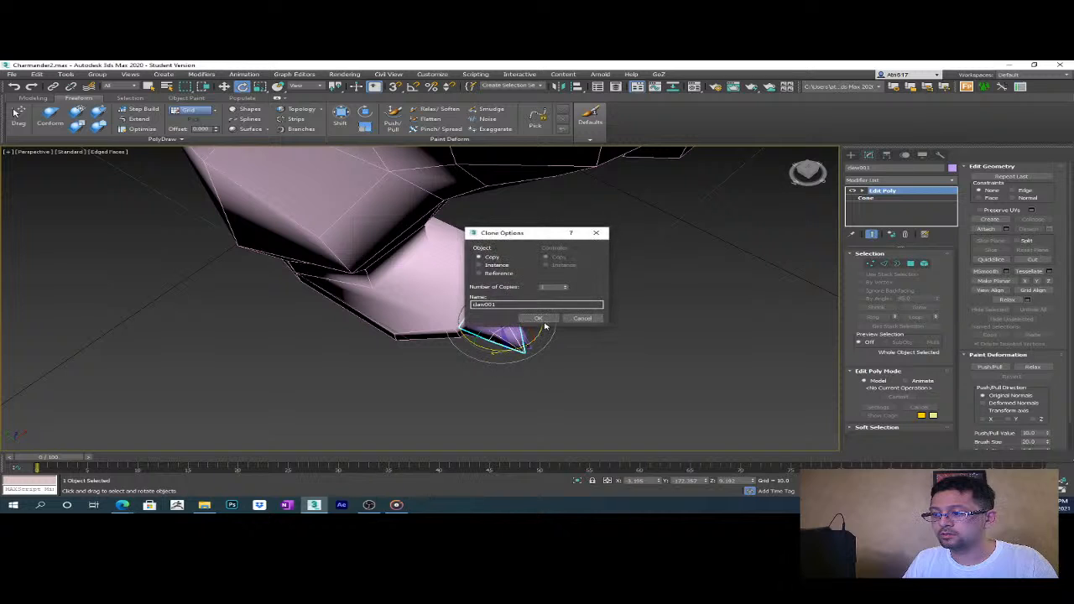
click(538, 319)
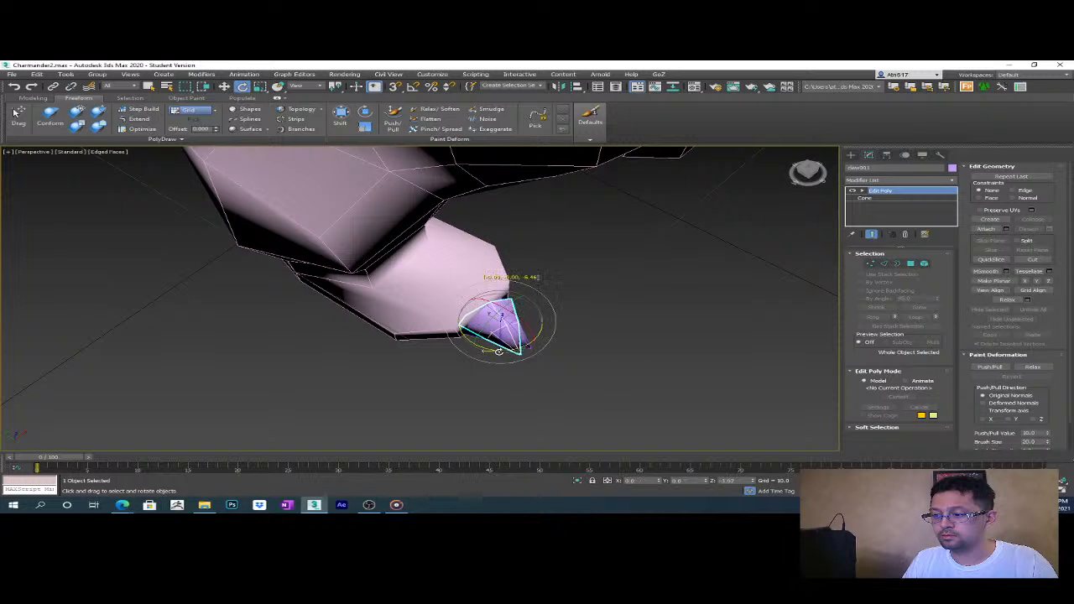
key(w)
shift+drag(517, 307, 453, 379)
key(e)
alt+middle_drag(453, 379, 491, 376)
key(w)
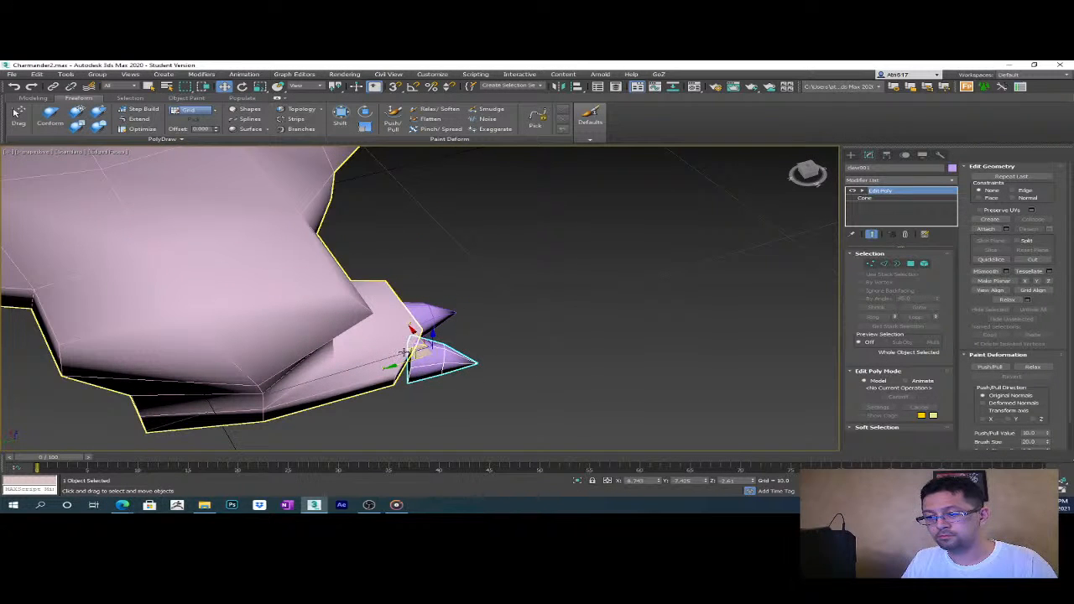
drag(401, 358, 392, 351)
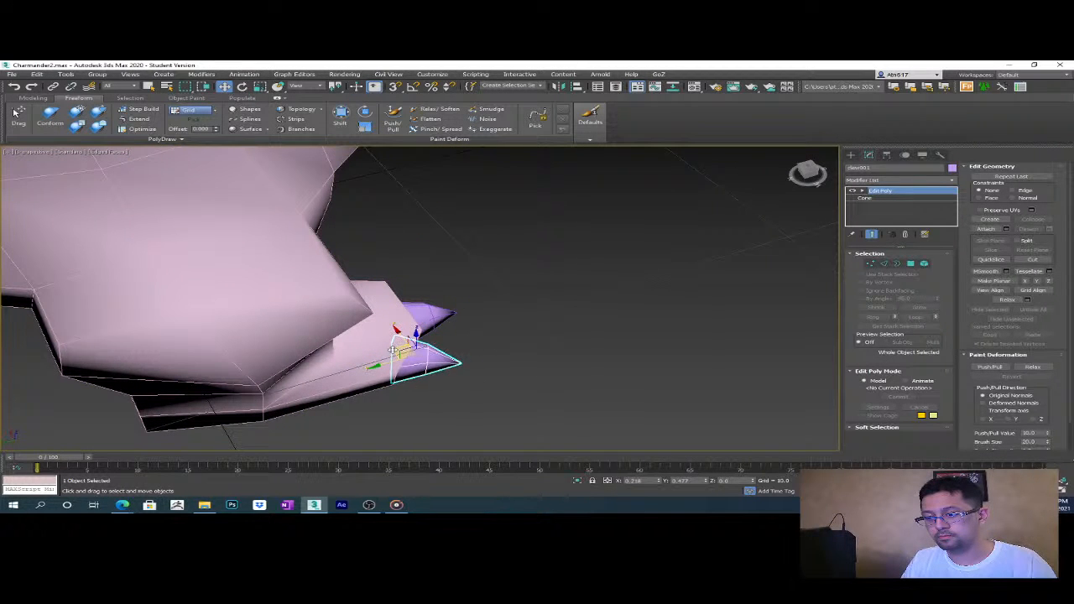
alt+middle_drag(394, 345, 399, 365)
- Clone the middle claw as a copy shifted toward the inner side of the foot
click(510, 366)
alt+middle_drag(510, 366, 516, 353)
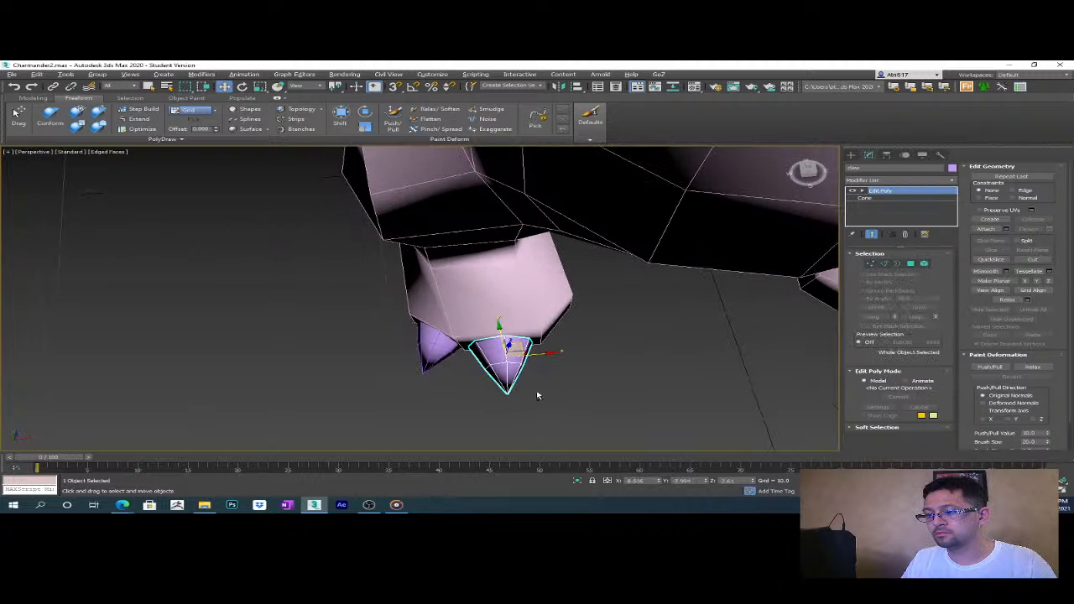
shift+drag(525, 352, 593, 344)
click(539, 319)
mouse_move(546, 332)
alt+middle_down()
mouse_move(638, 377)
mouse_move(493, 347)
mouse_move(462, 323)
mouse_move(468, 341)
mouse_move(487, 346)
alt+middle_up()
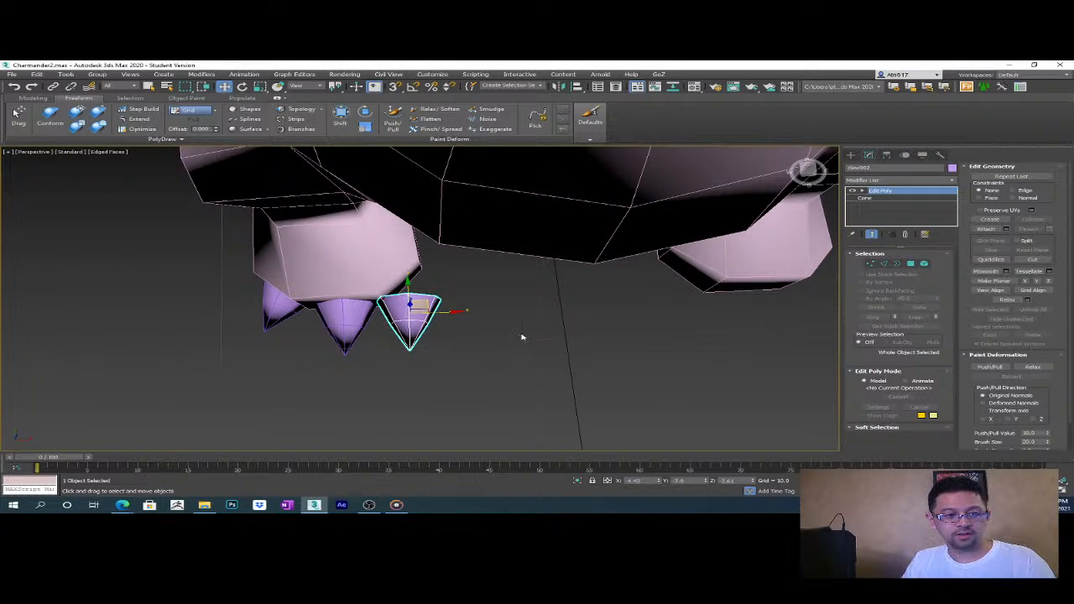
- Rotate the inner claw to angle away from the middle one and move it against the foot's inner front corner
key(e)
drag(462, 308, 468, 295)
alt+middle_drag(468, 295, 457, 359)
key(w)
drag(432, 313, 463, 293)
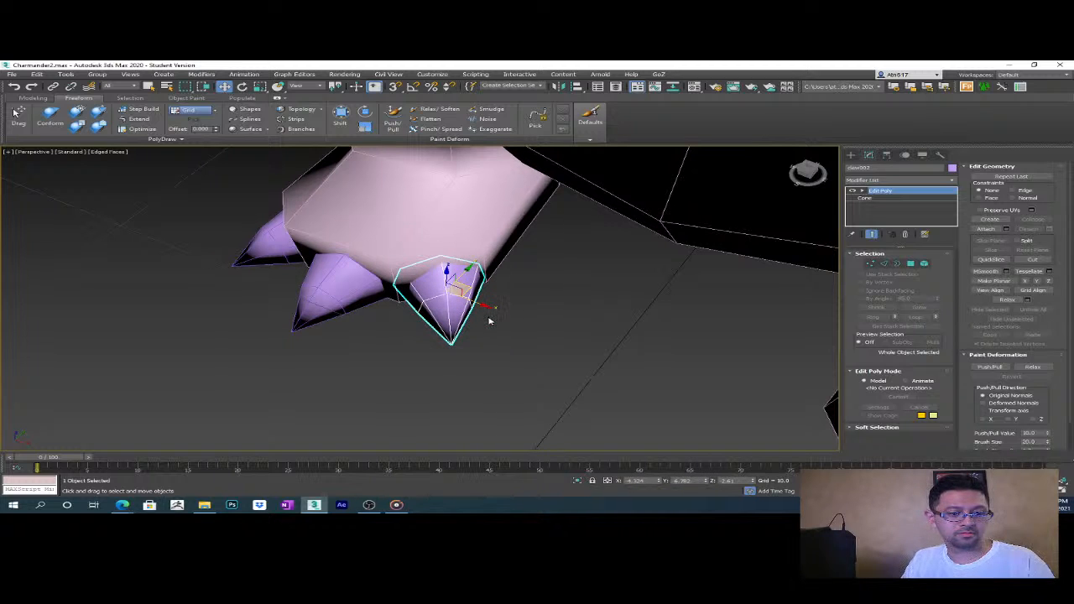
key(e)
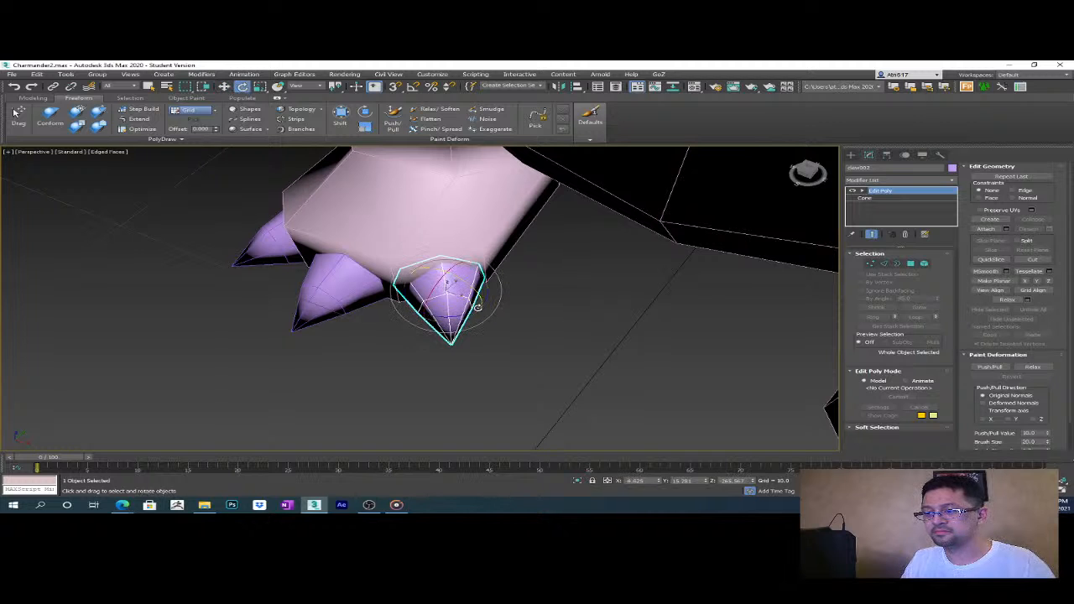
drag(470, 315, 474, 312)
alt+middle_drag(474, 313, 463, 293)
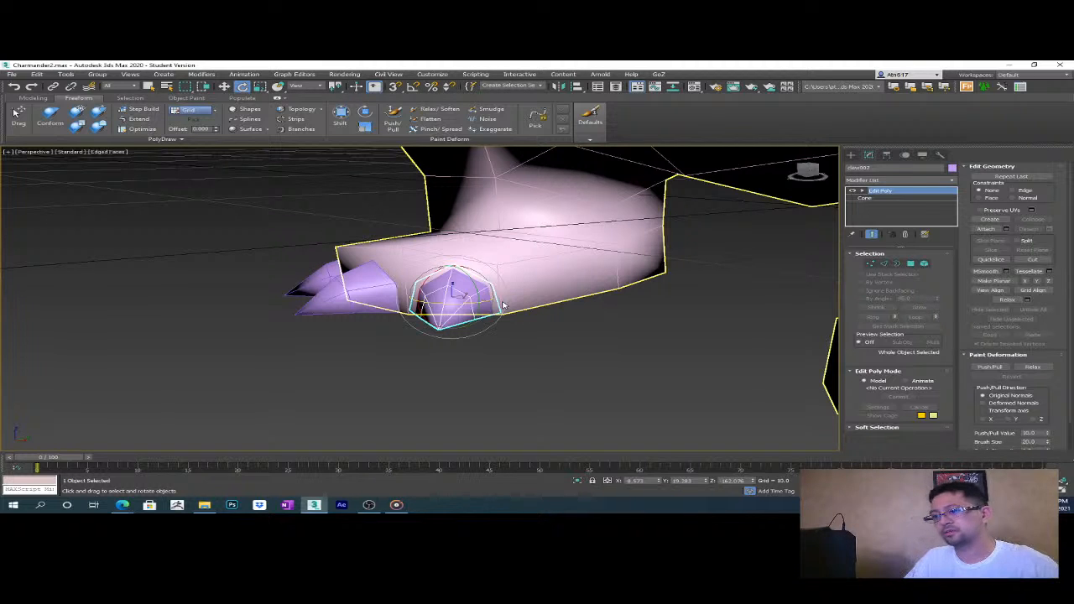
- Select the three foot claws together, excluding the body
click(563, 248)
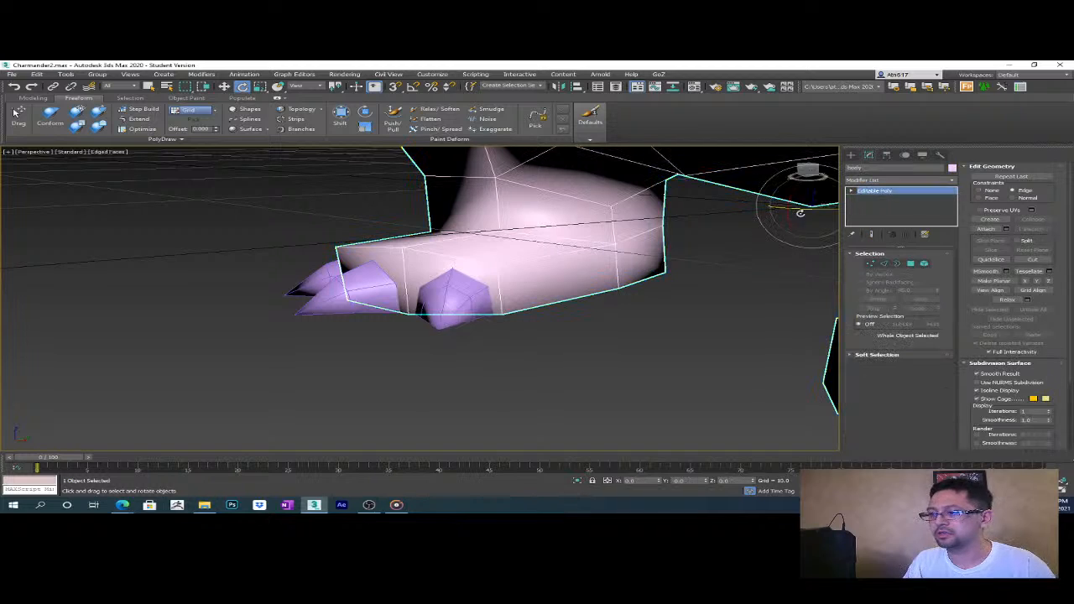
alt+middle_drag(582, 290, 551, 356)
scroll(552, 356, down, 6)
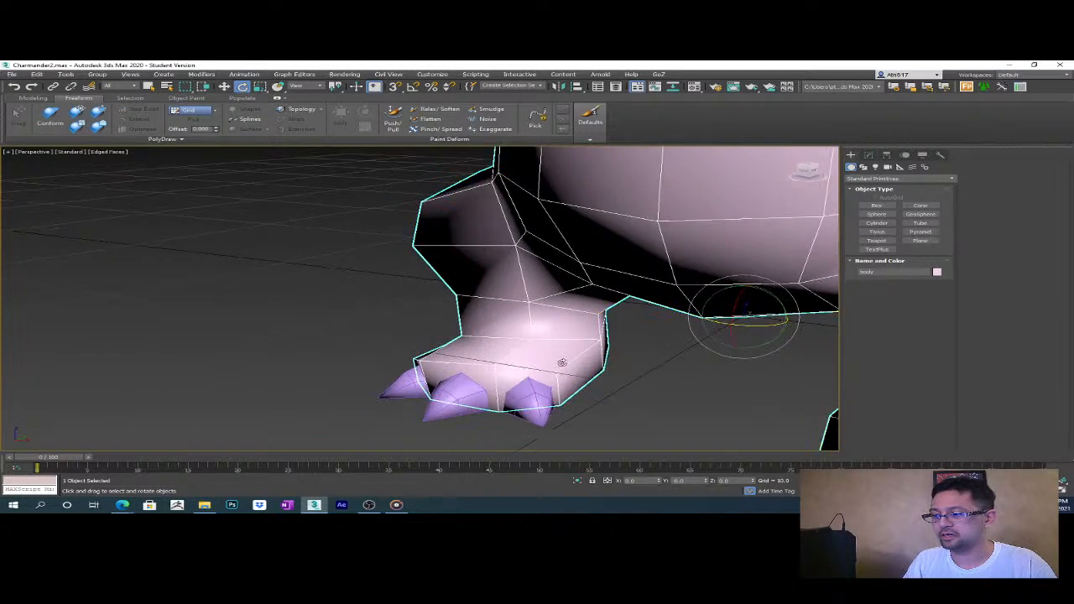
alt+middle_drag(400, 362, 451, 402)
drag(451, 403, 338, 359)
alt+click(395, 339)
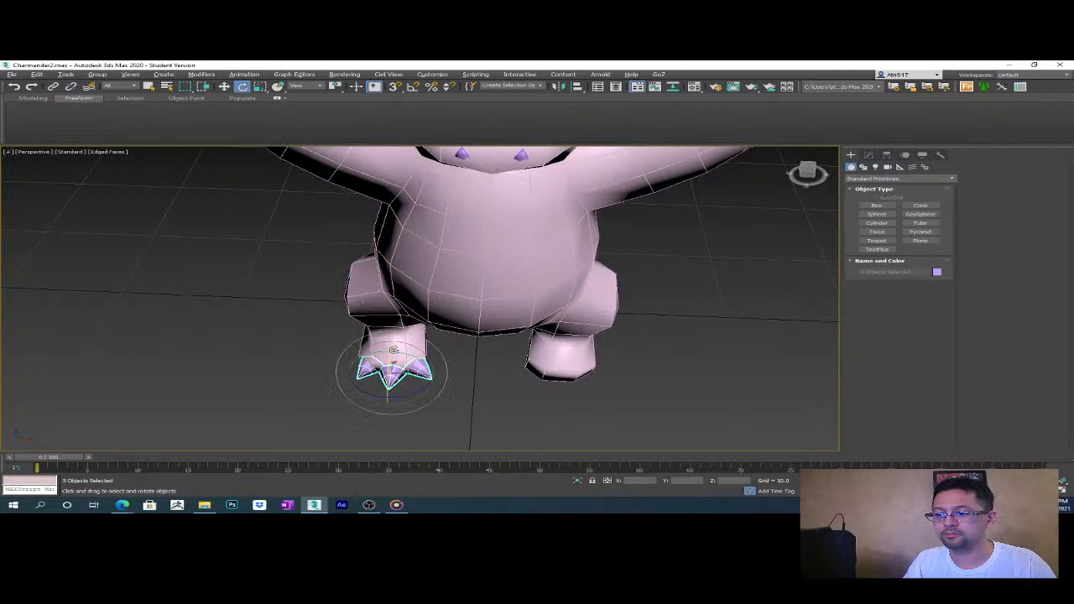
alt+middle_drag(394, 339, 530, 395)
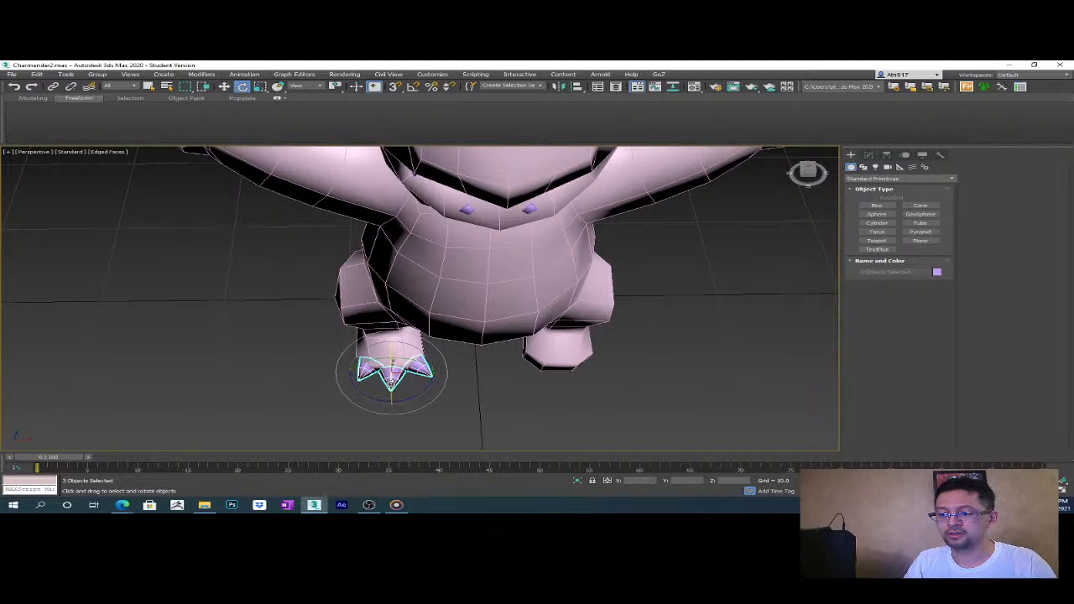
click(588, 418)
- Attach the two side claws to the middle claw so the three form one object
click(389, 379)
click(922, 156)
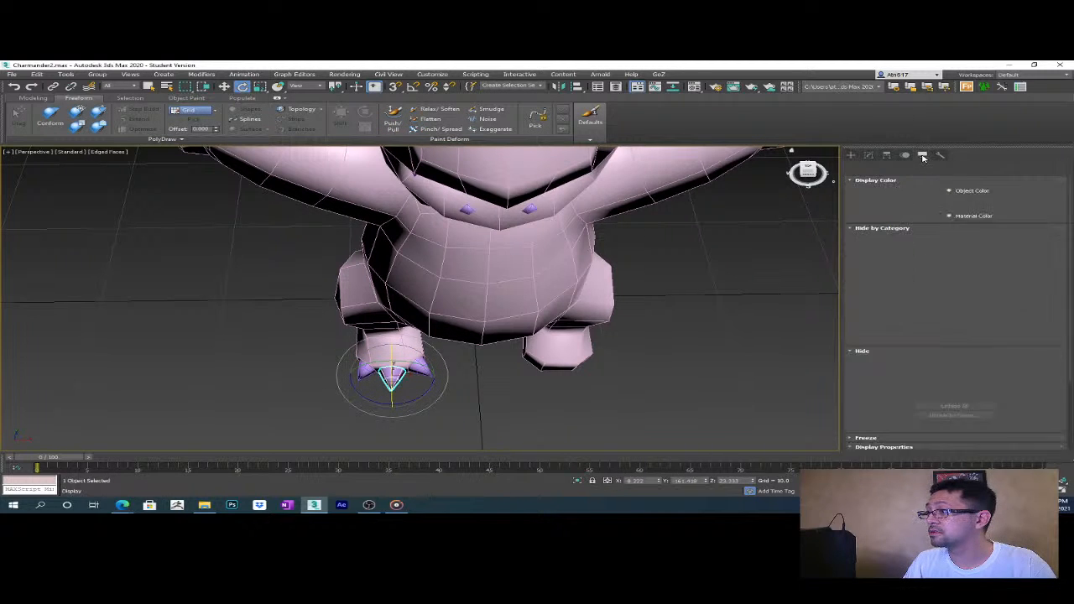
alt+middle_drag(683, 372, 664, 344)
click(852, 157)
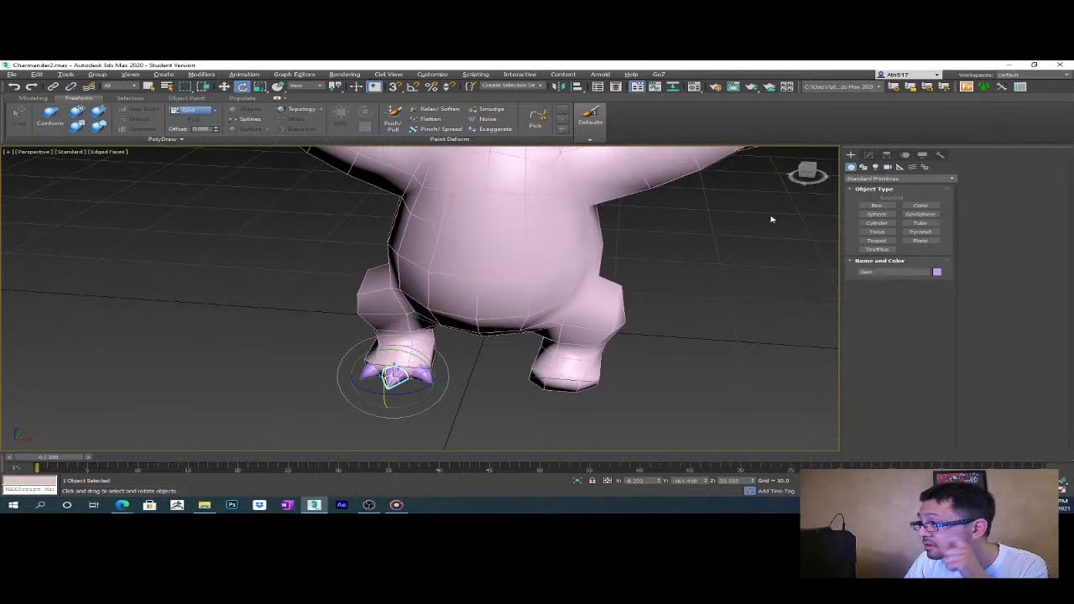
click(868, 155)
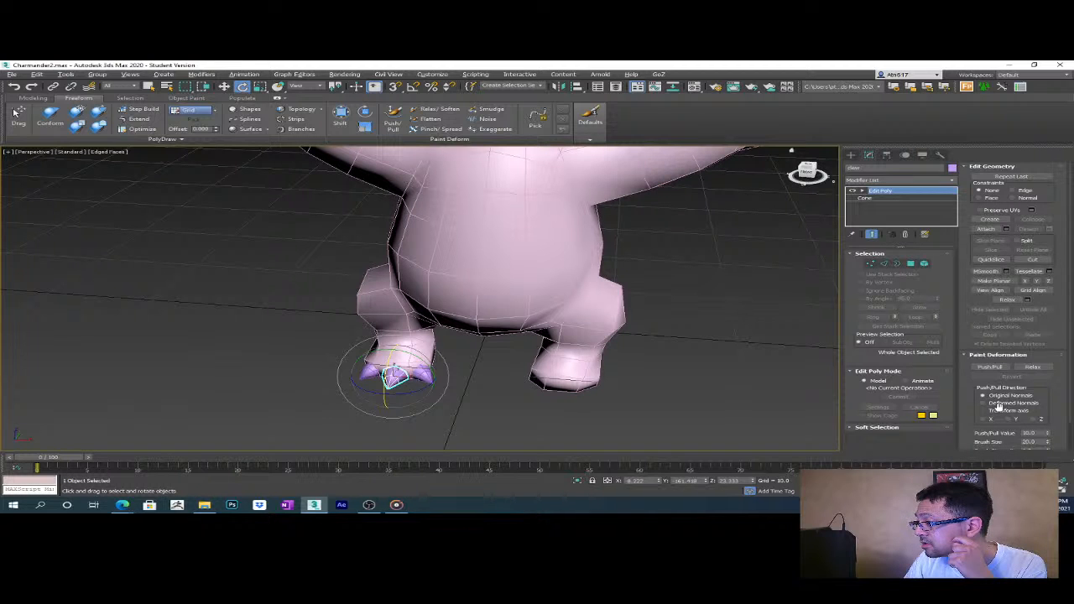
click(1044, 356)
click(988, 228)
click(400, 386)
right_click(468, 397)
- Align the attached foot claws' pivot to the world axes, working from the front view
key(w)
middle_drag(470, 395, 454, 332)
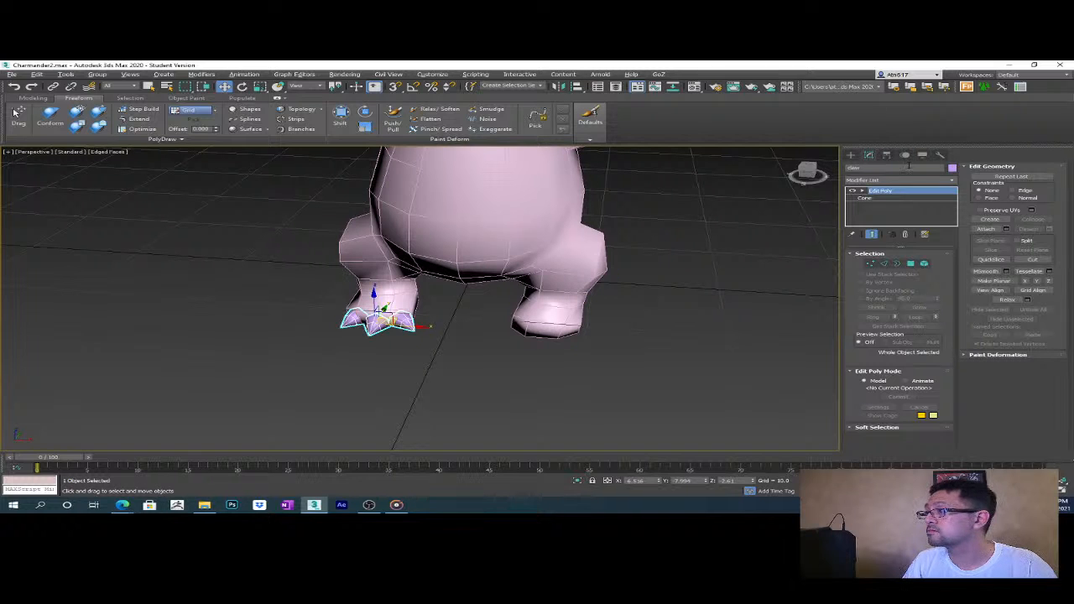
click(922, 155)
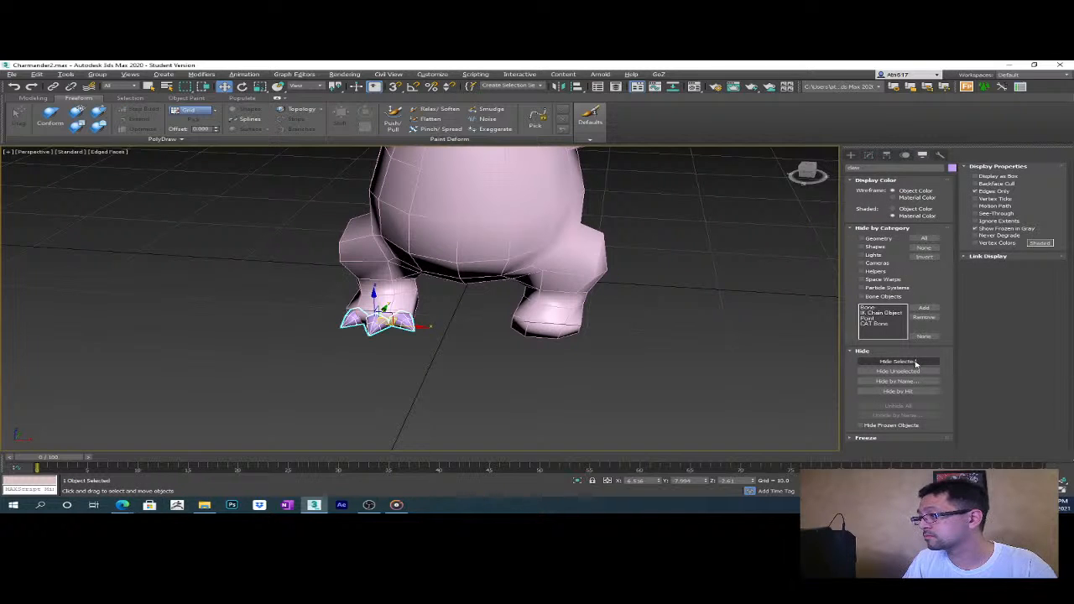
key(f)
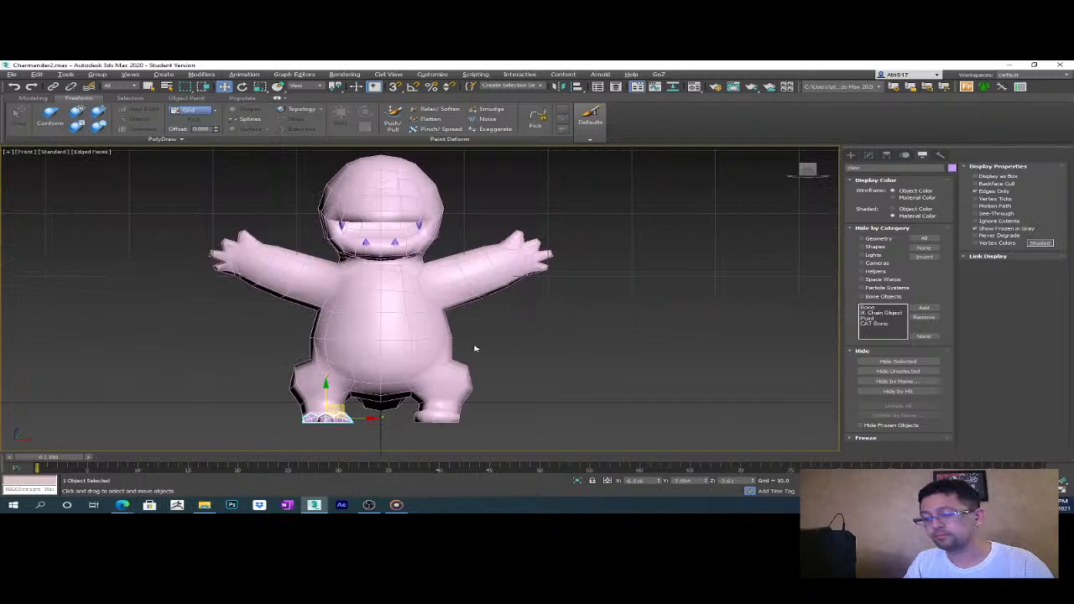
key(alt+ctrl+z)
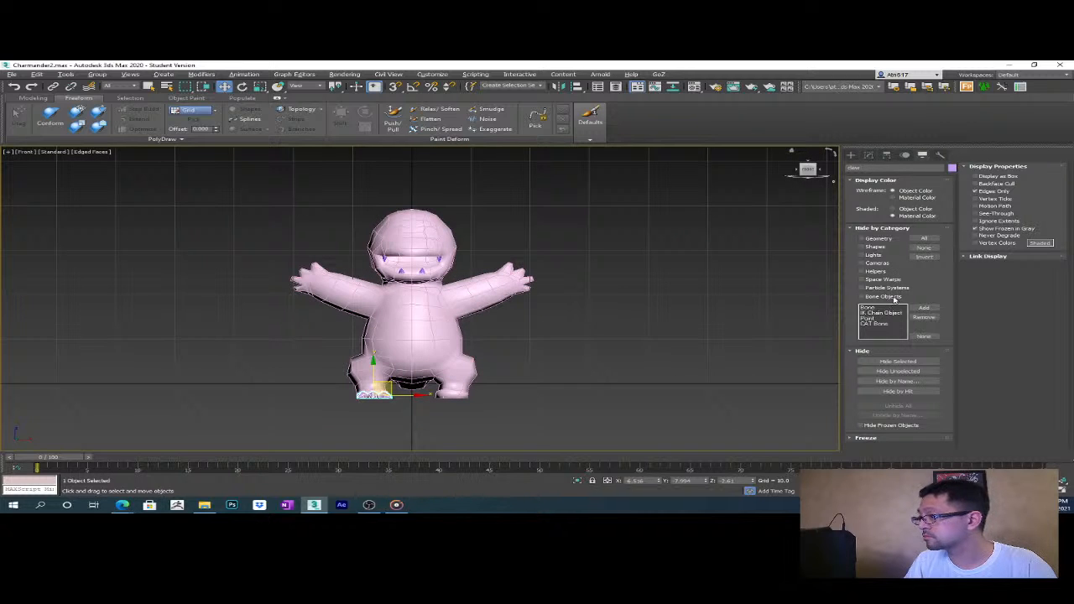
click(904, 156)
click(887, 156)
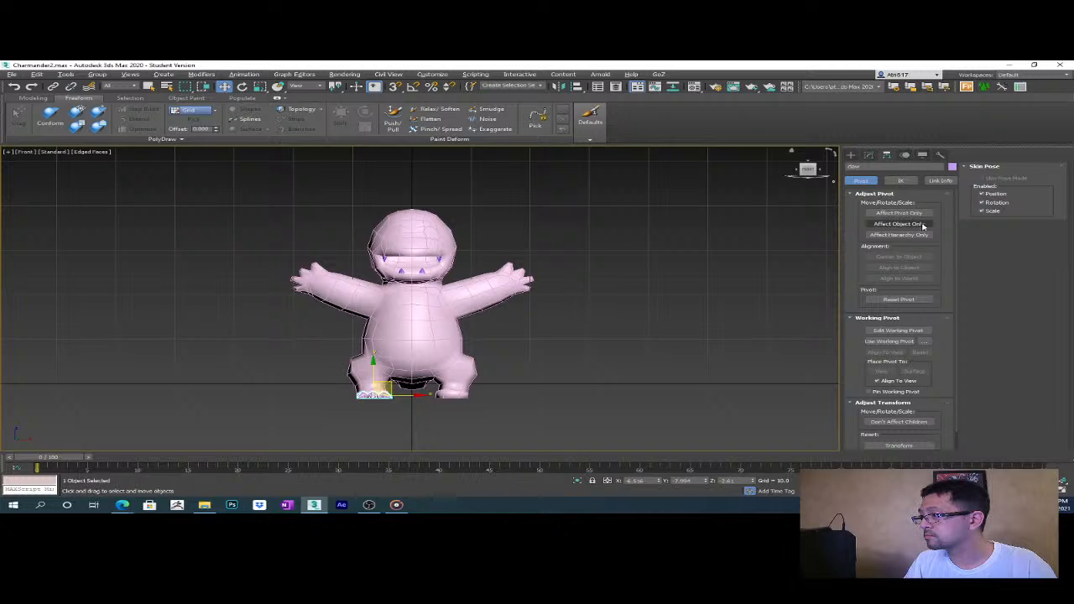
click(898, 213)
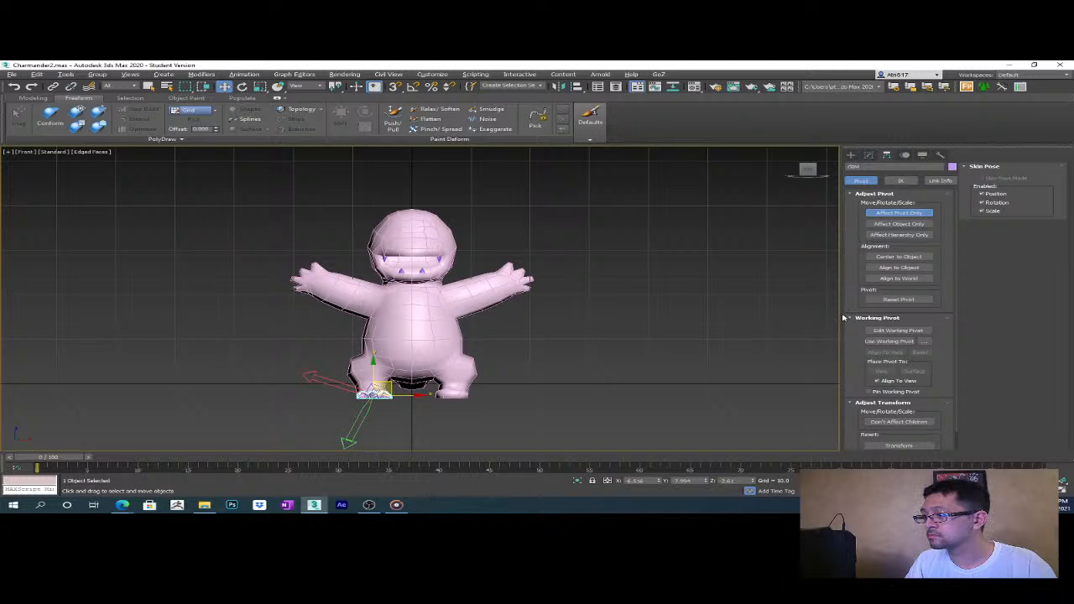
click(914, 280)
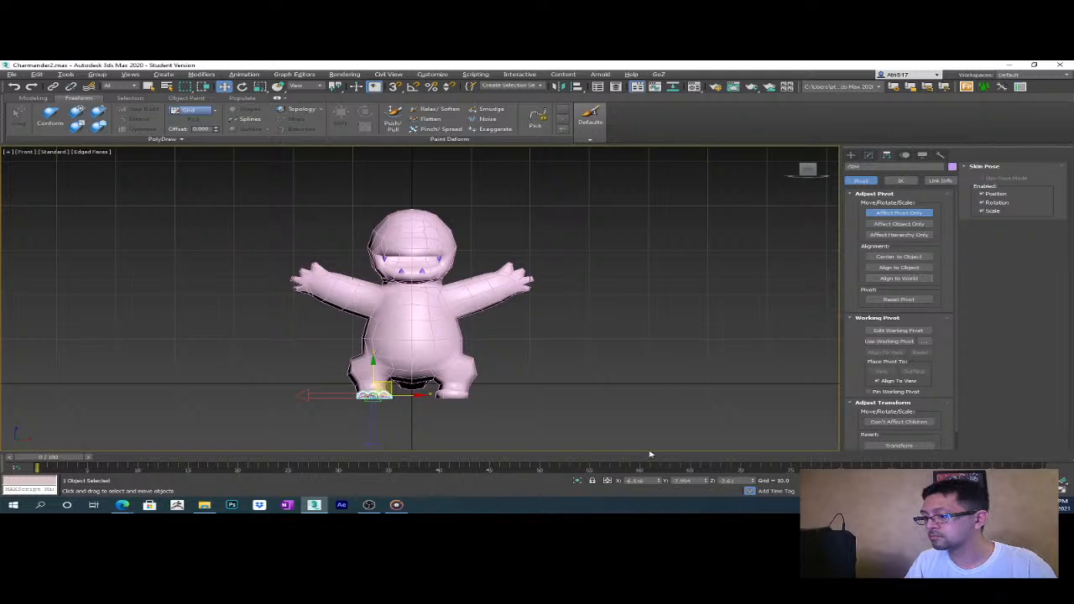
- Move the foot claws' pivot to X 0 on the body's centre line and leave pivot-only editing
click(643, 480)
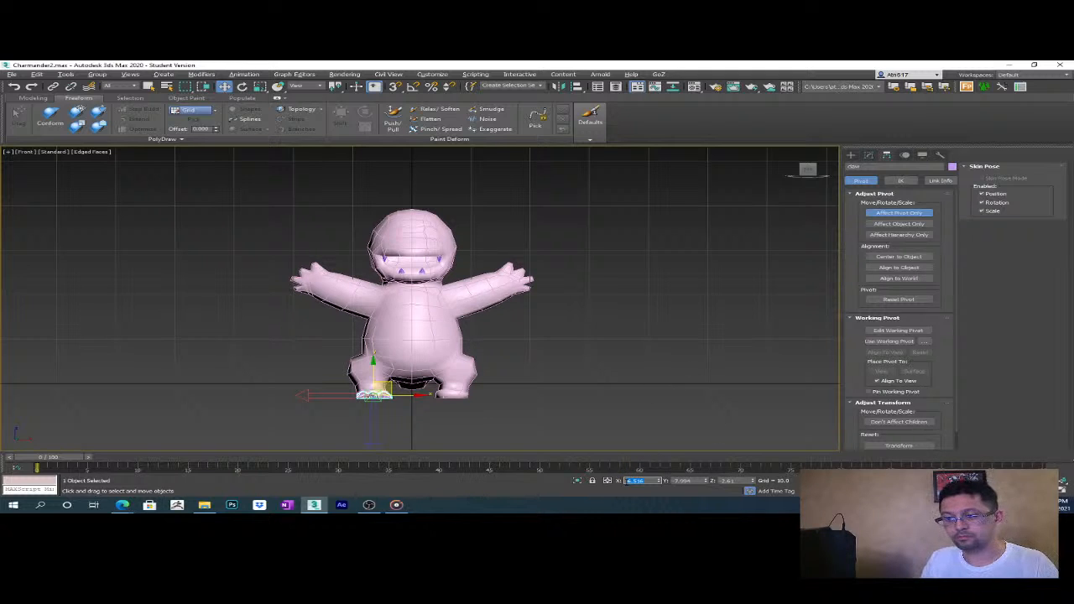
text(0)
key(Return)
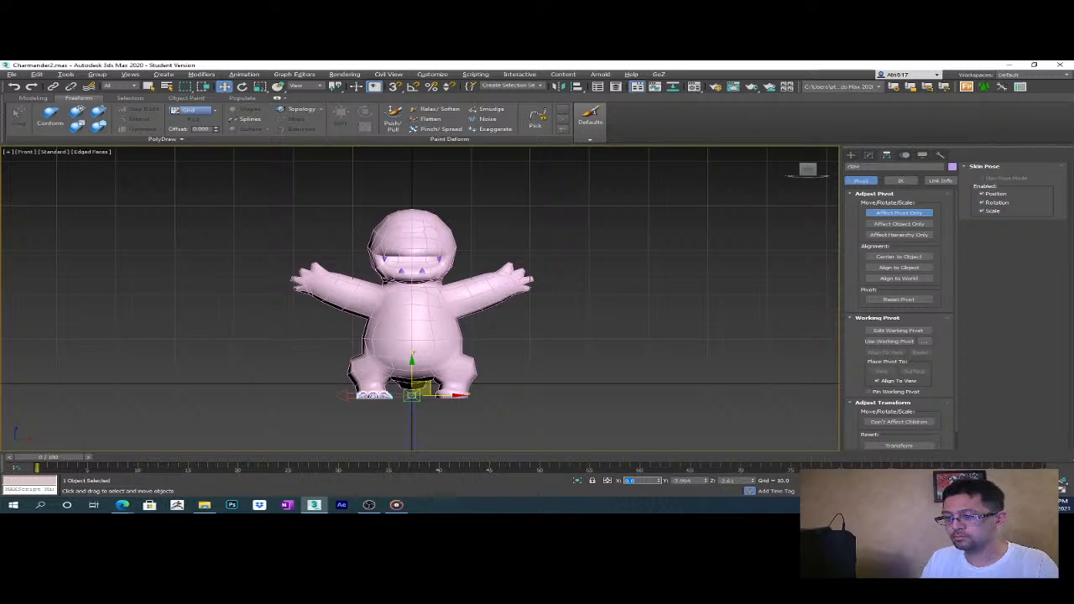
click(883, 213)
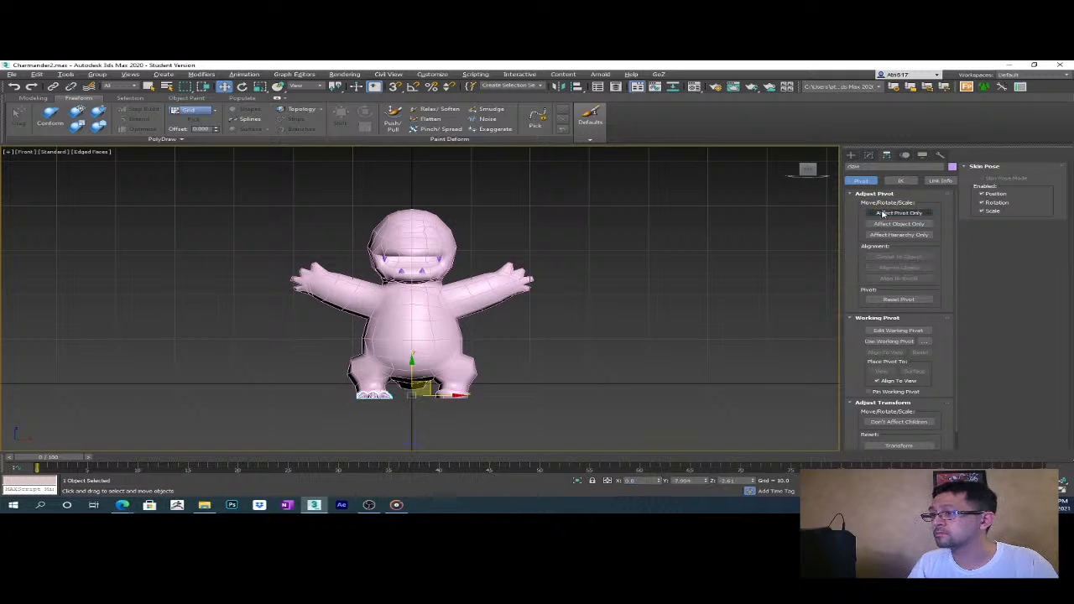
- Mirror the foot claws across the X axis as a copy with 0.0 offset for the other foot
click(559, 87)
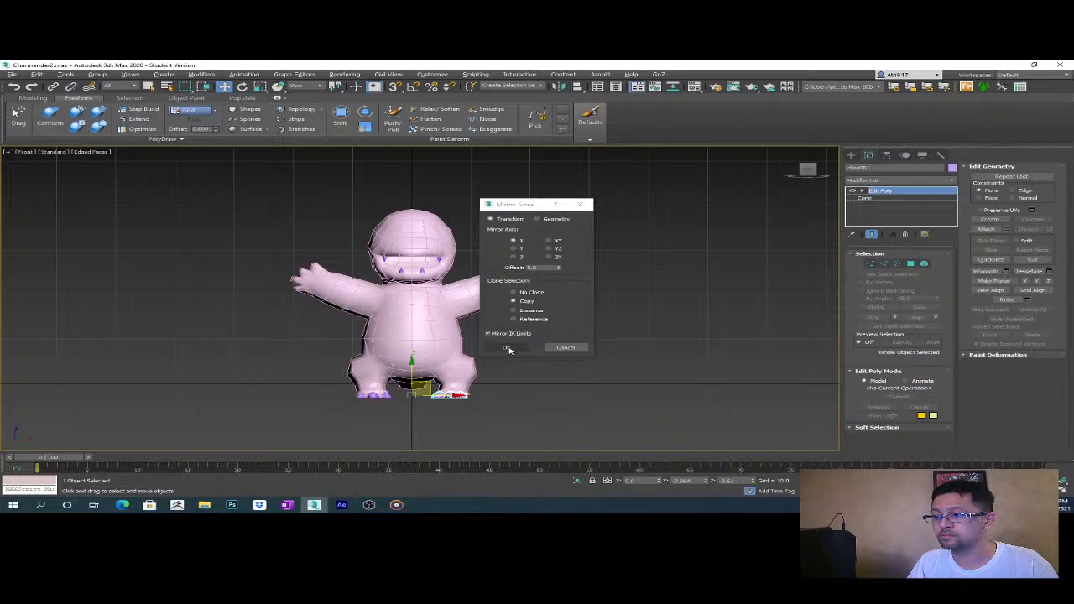
click(506, 348)
click(570, 372)
middle_drag(570, 372, 577, 326)
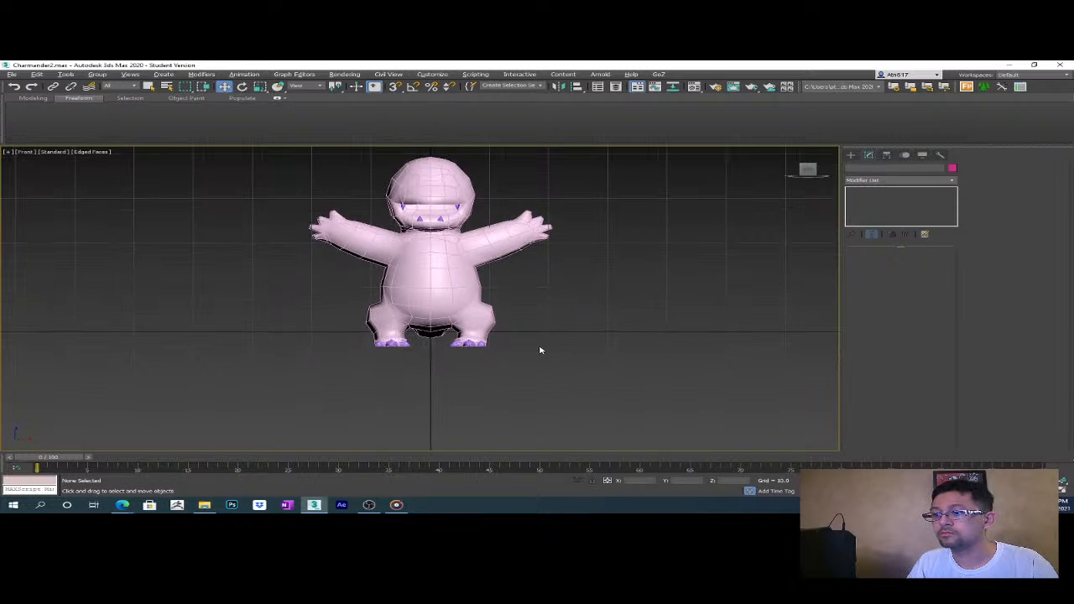
scroll(529, 352, up, 2)
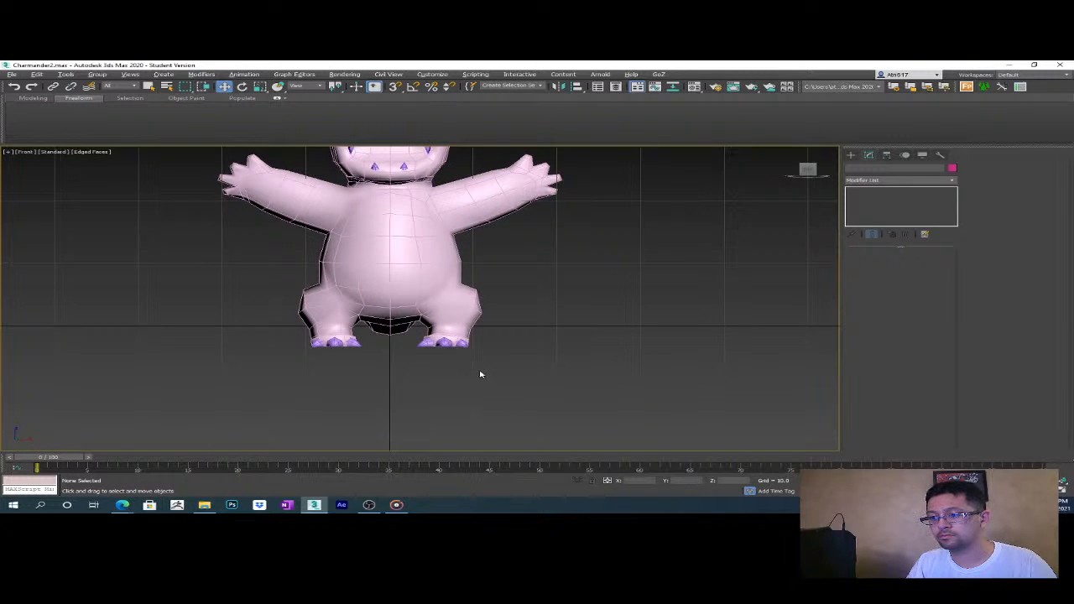
middle_drag(479, 375, 566, 396)
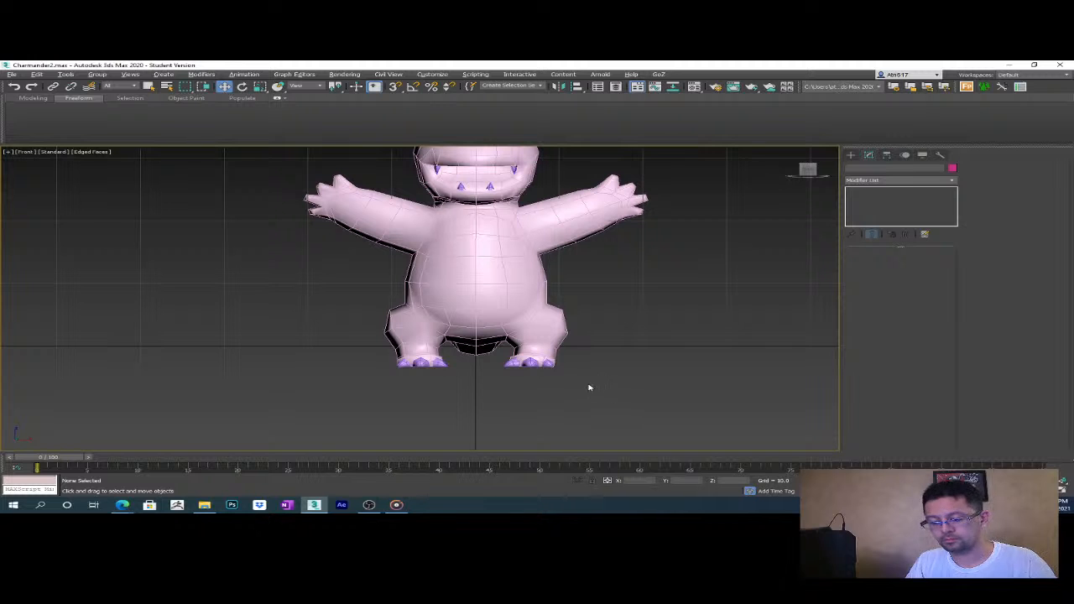
key(p)
scroll(602, 355, down, 2)
alt+middle_drag(602, 355, 565, 370)
- Select both sets of foot claws together with the upper and lower teeth
click(423, 356)
alt+middle_drag(423, 356, 491, 391)
click(493, 383)
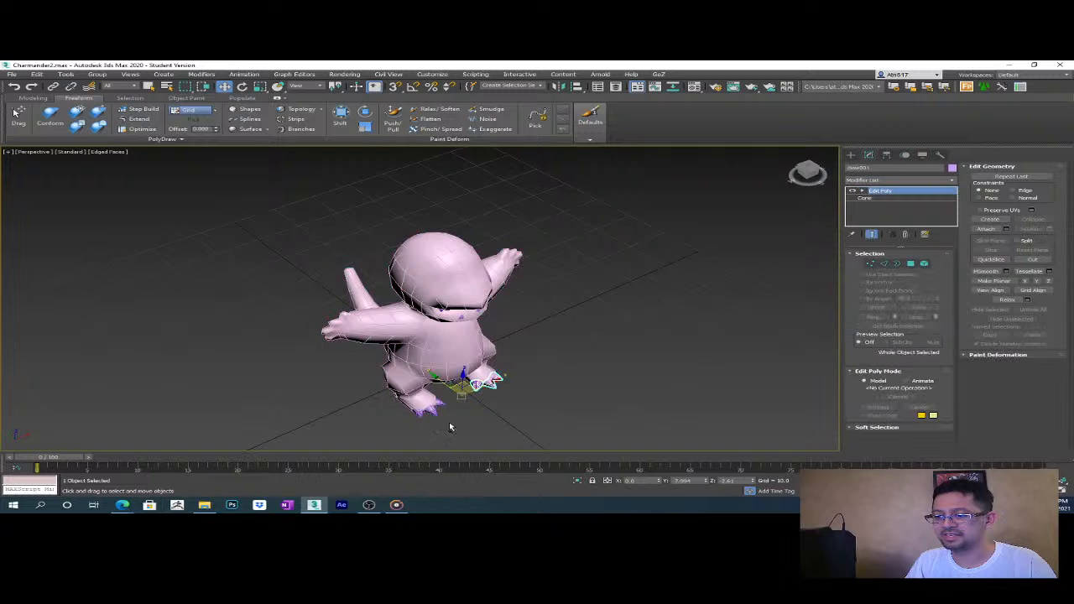
ctrl+click(433, 413)
alt+middle_drag(548, 380, 520, 341)
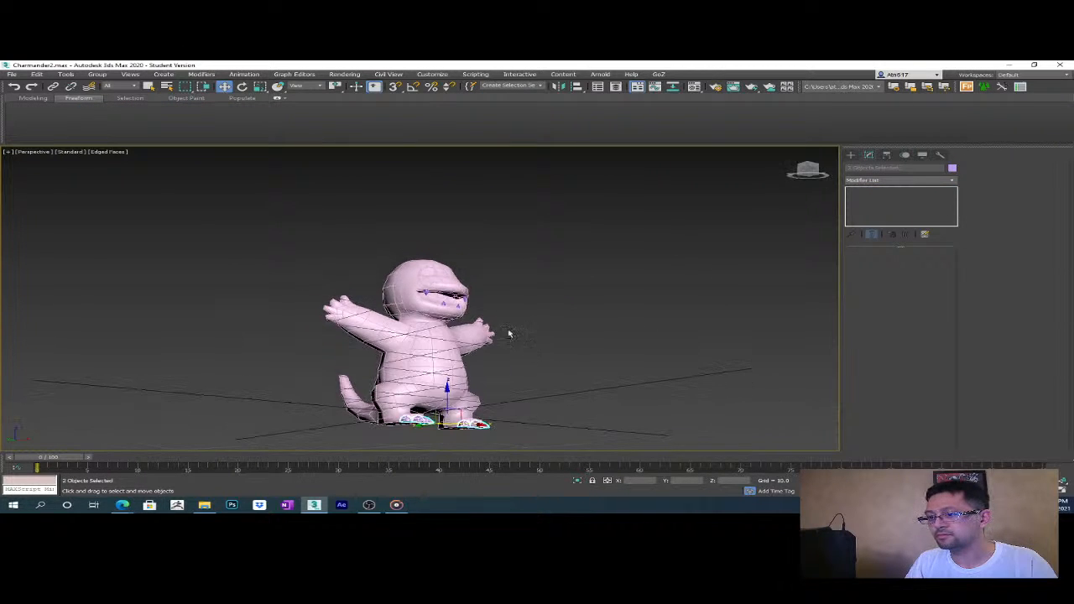
scroll(477, 310, up, 6)
ctrl+click(413, 260)
ctrl+click(275, 276)
scroll(498, 312, down, 8)
alt+middle_drag(585, 333, 621, 333)
scroll(621, 333, down, 3)
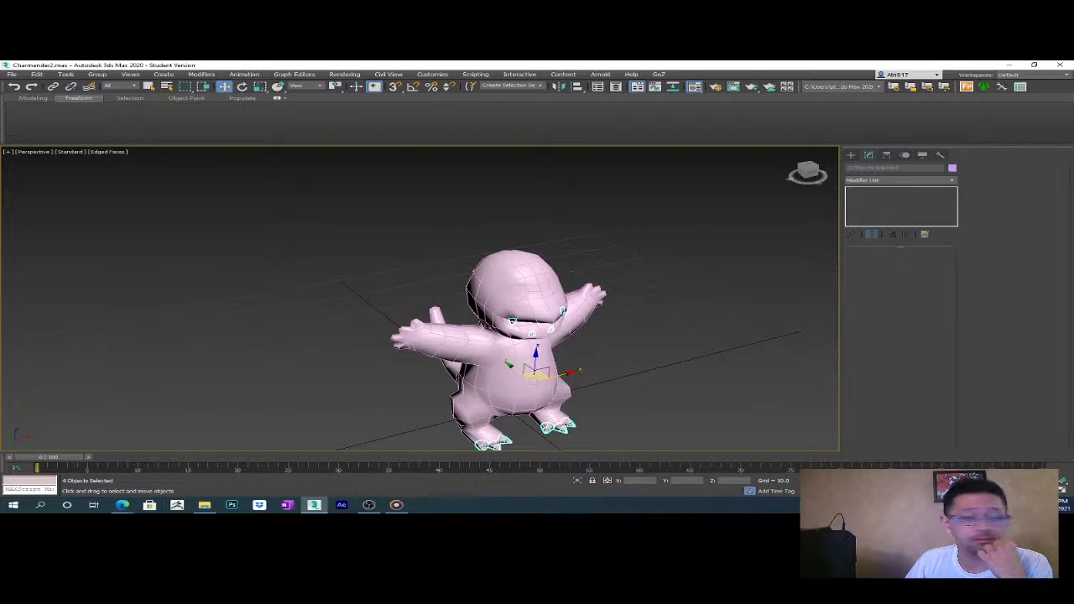
- Select the Charmander body on its own
scroll(556, 361, up, 5)
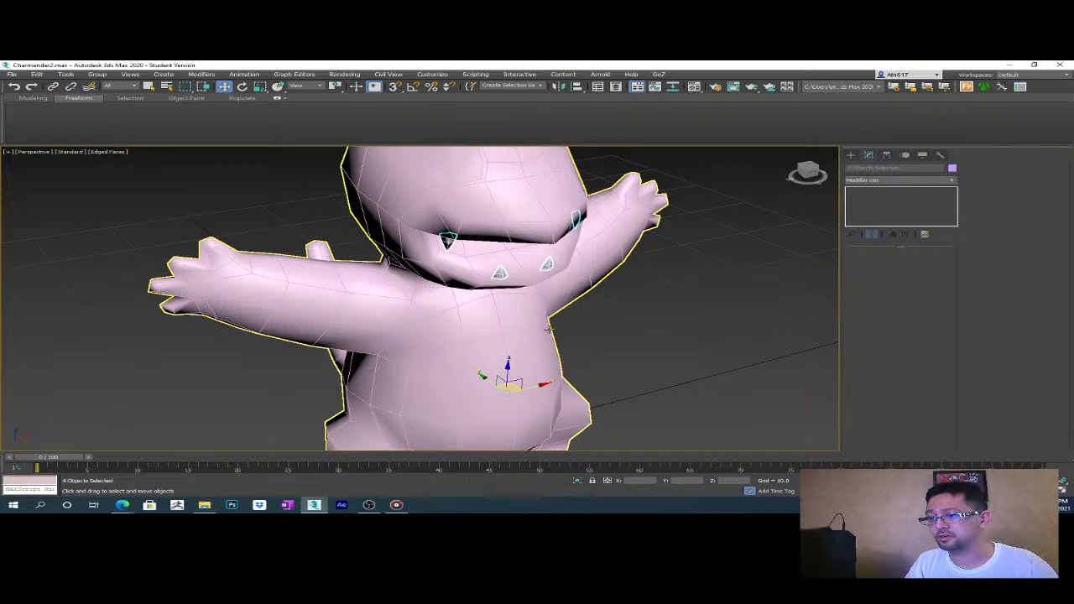
click(554, 328)
scroll(619, 356, down, 4)
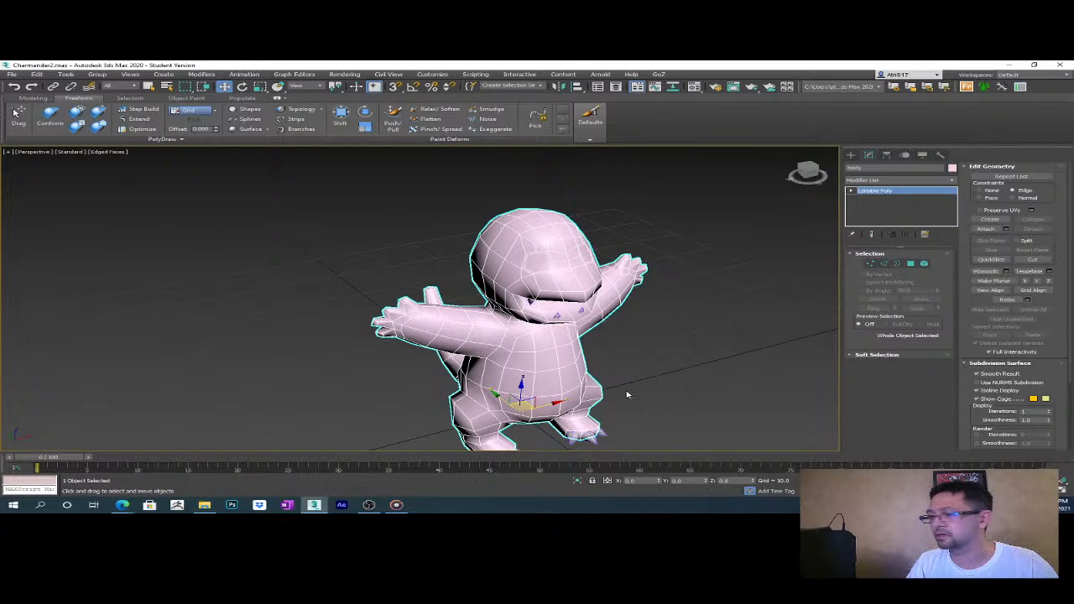
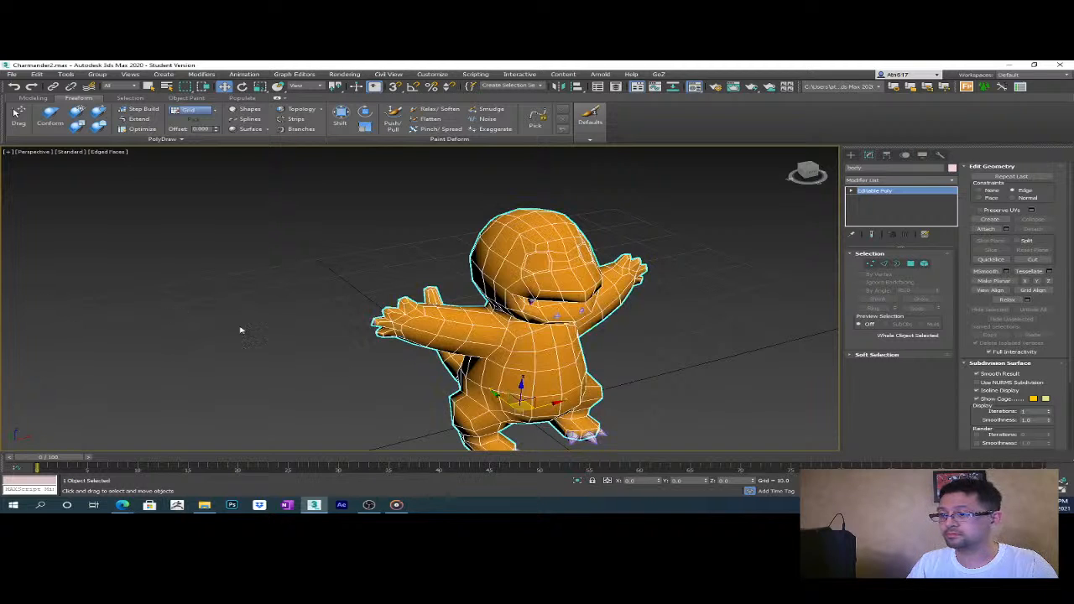
- Render the Perspective view with the Scanline Renderer, showing the model at a three-quarter angle
scroll(499, 329, down, 5)
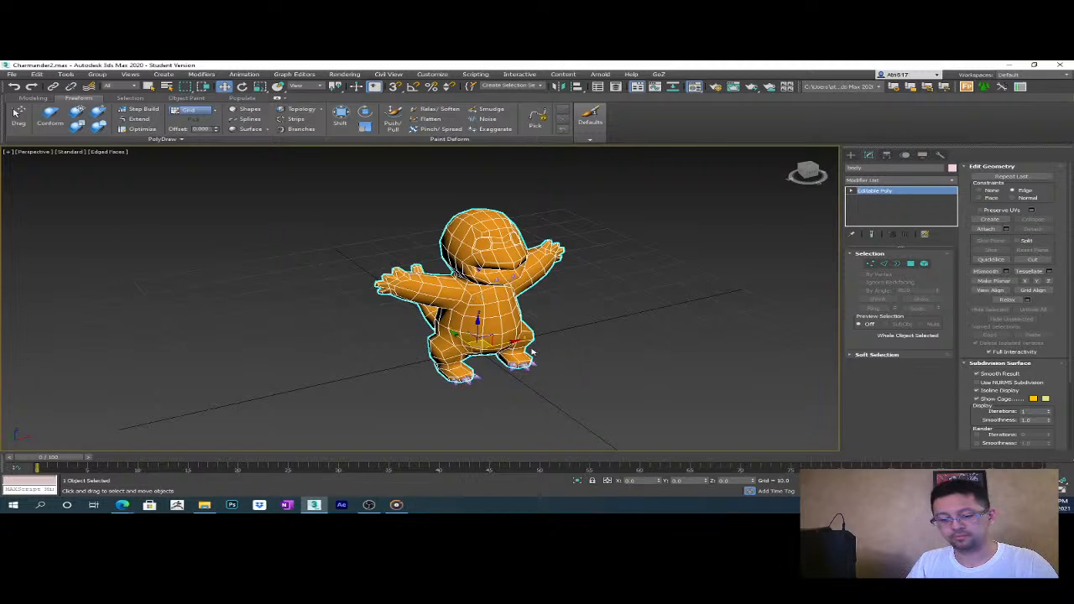
alt+middle_drag(534, 357, 543, 335)
scroll(541, 344, up, 4)
alt+middle_drag(544, 332, 546, 343)
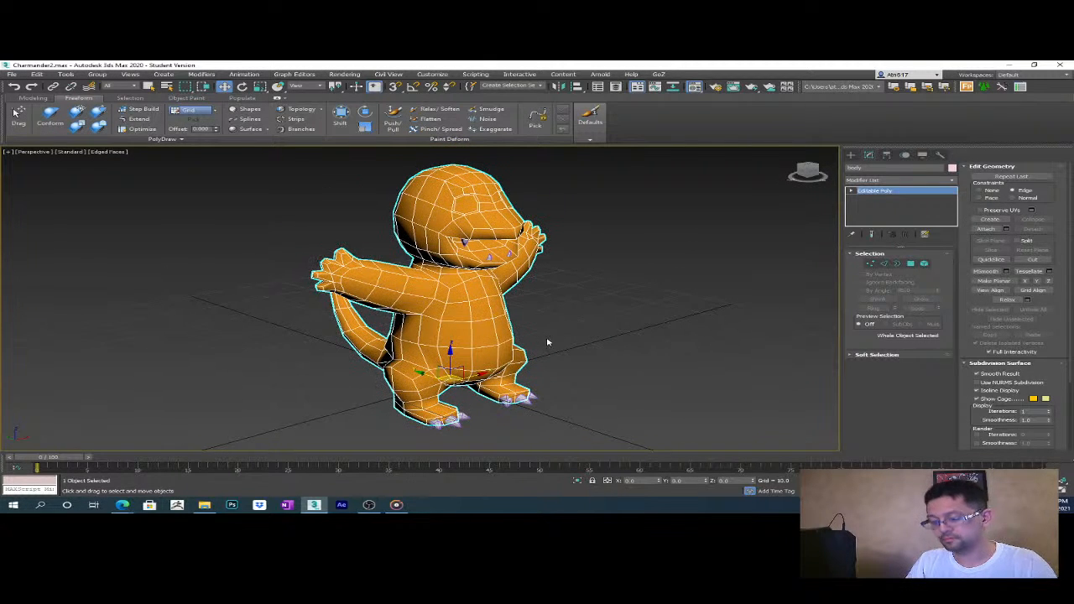
key(F10)
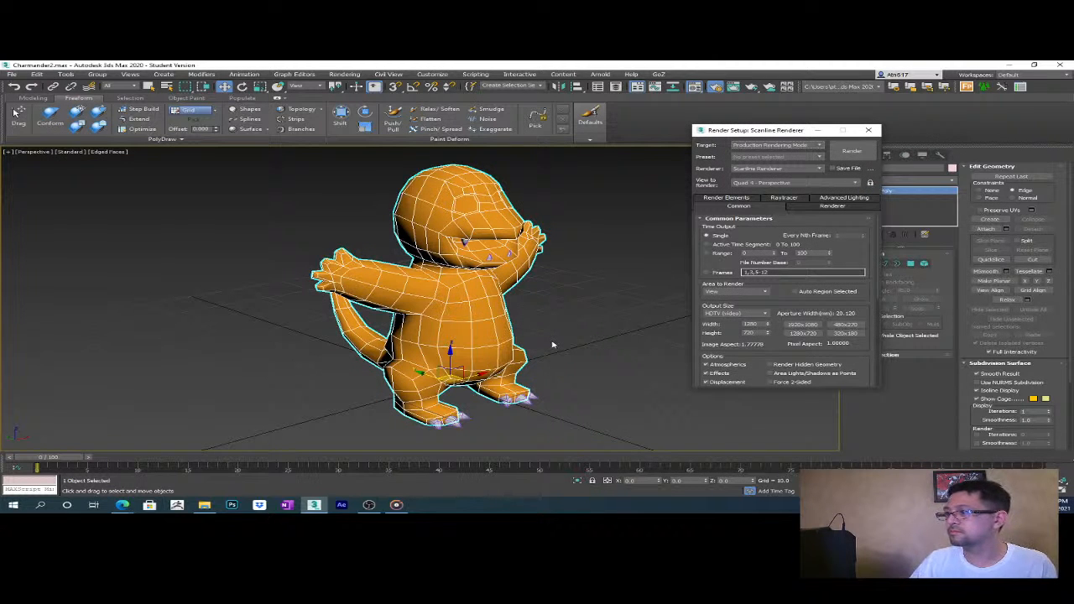
click(850, 151)
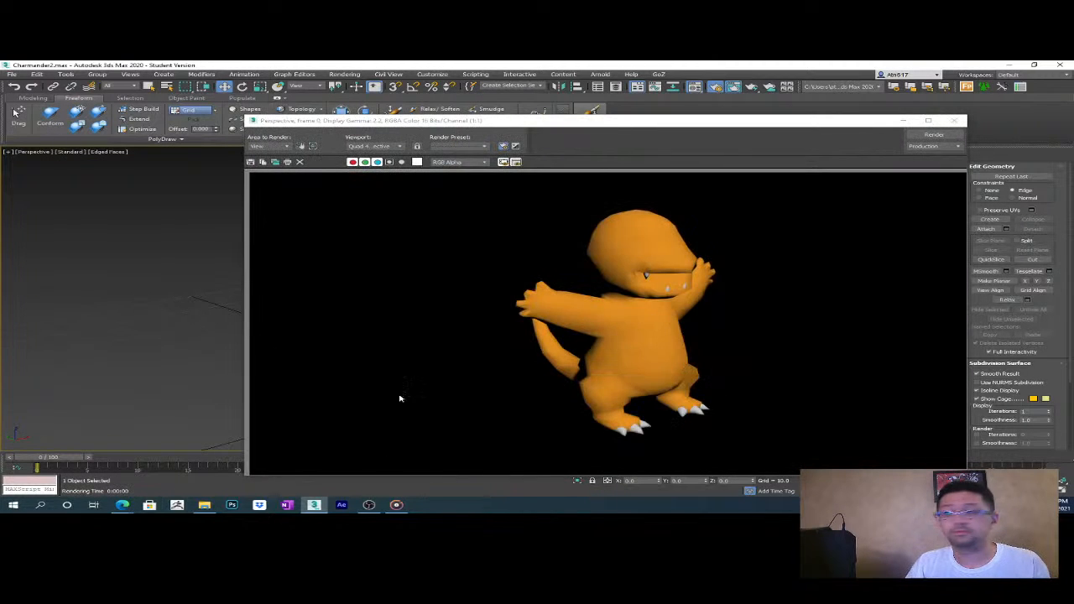
- Examine the mouth and teeth up close in the render, and close the render and setup windows
drag(711, 127, 770, 106)
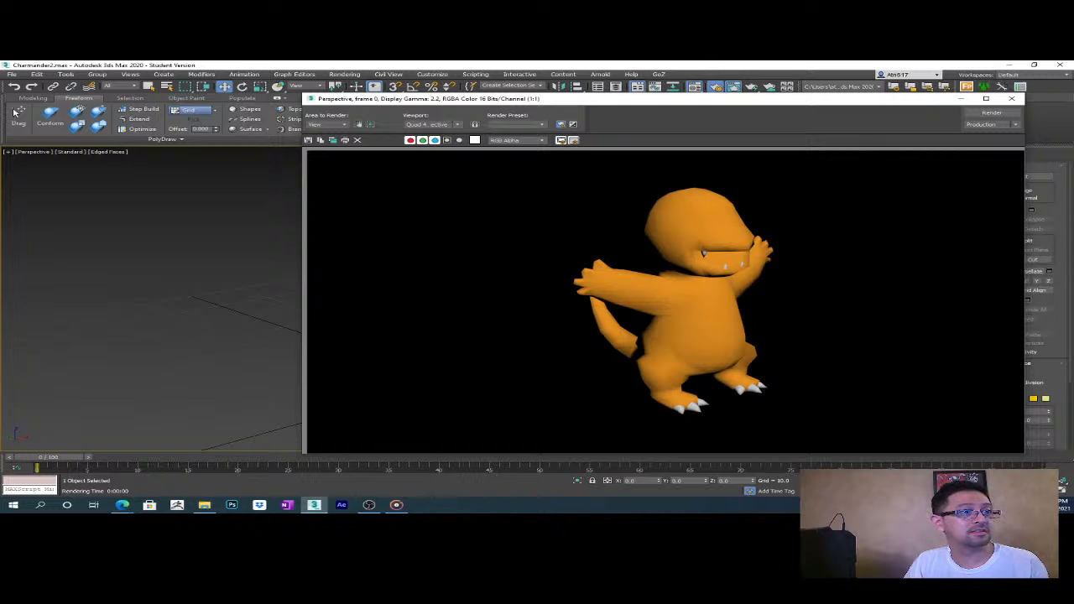
click(13, 112)
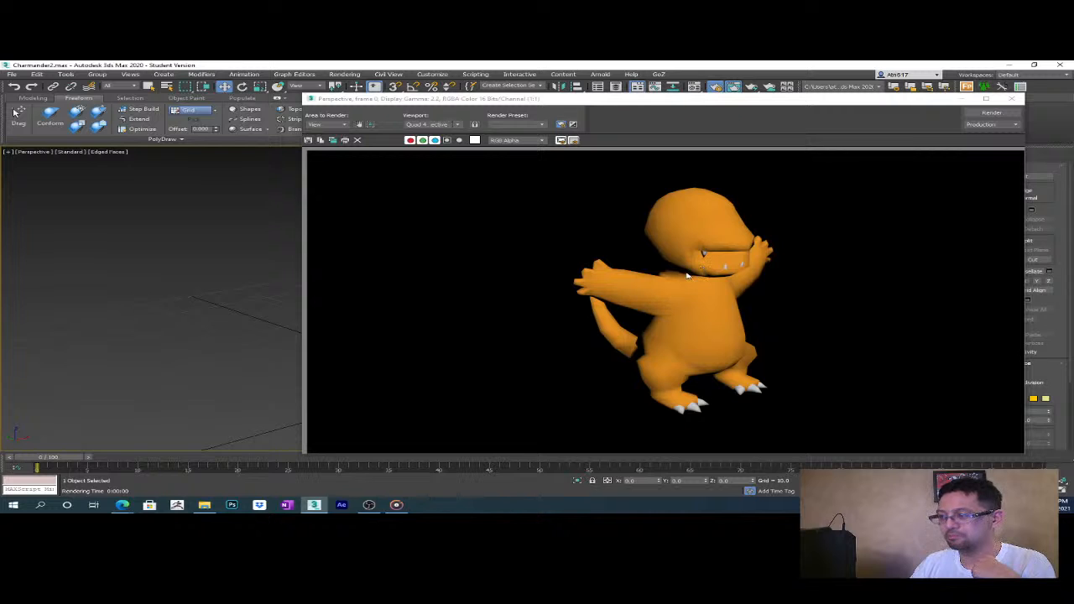
scroll(697, 261, up, 3)
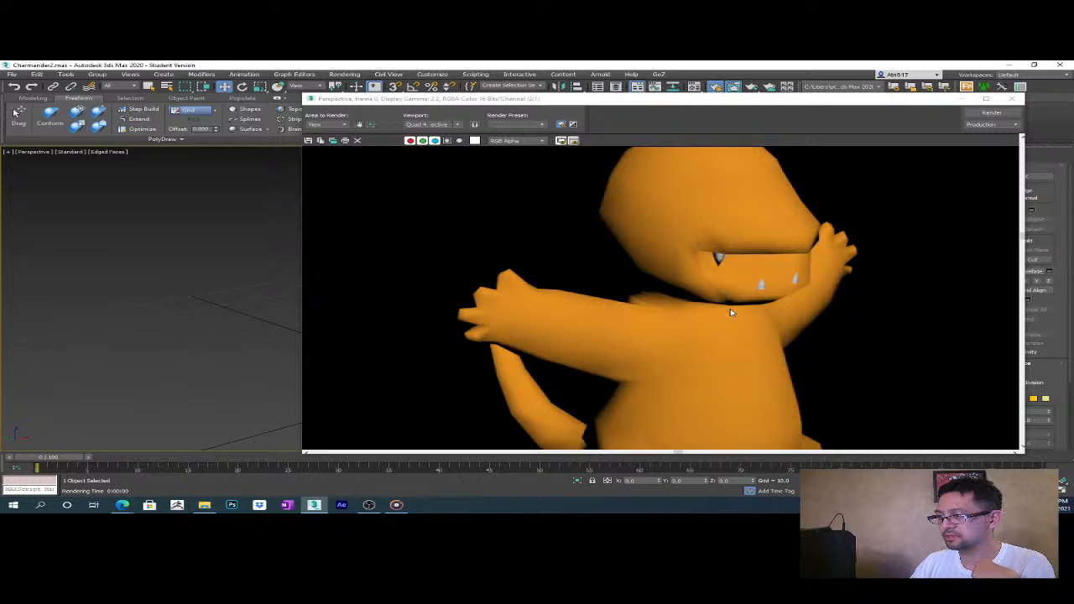
scroll(736, 363, down, 3)
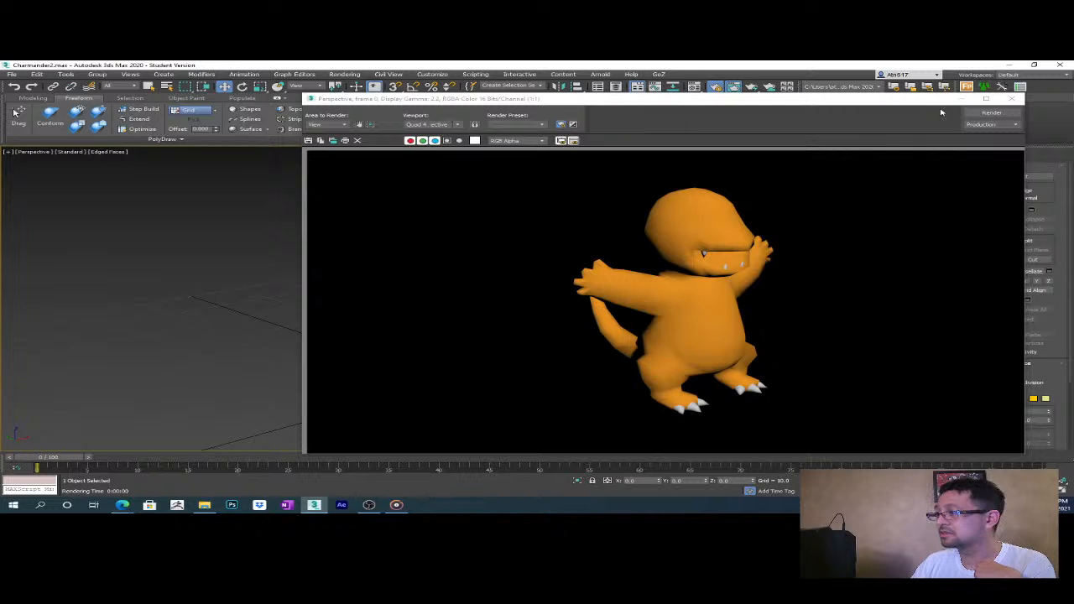
click(1011, 98)
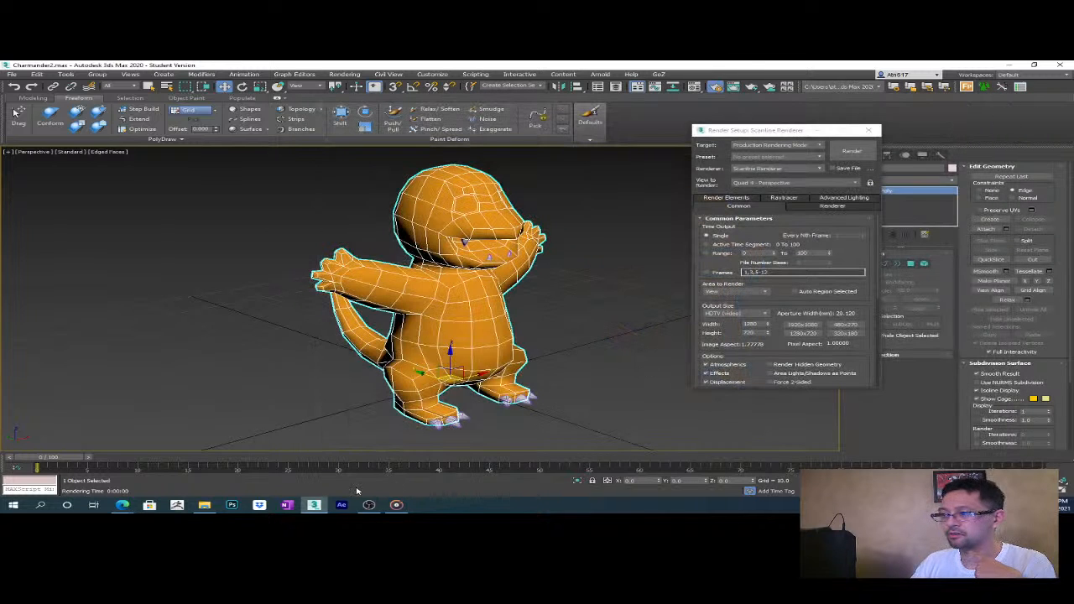
click(872, 130)
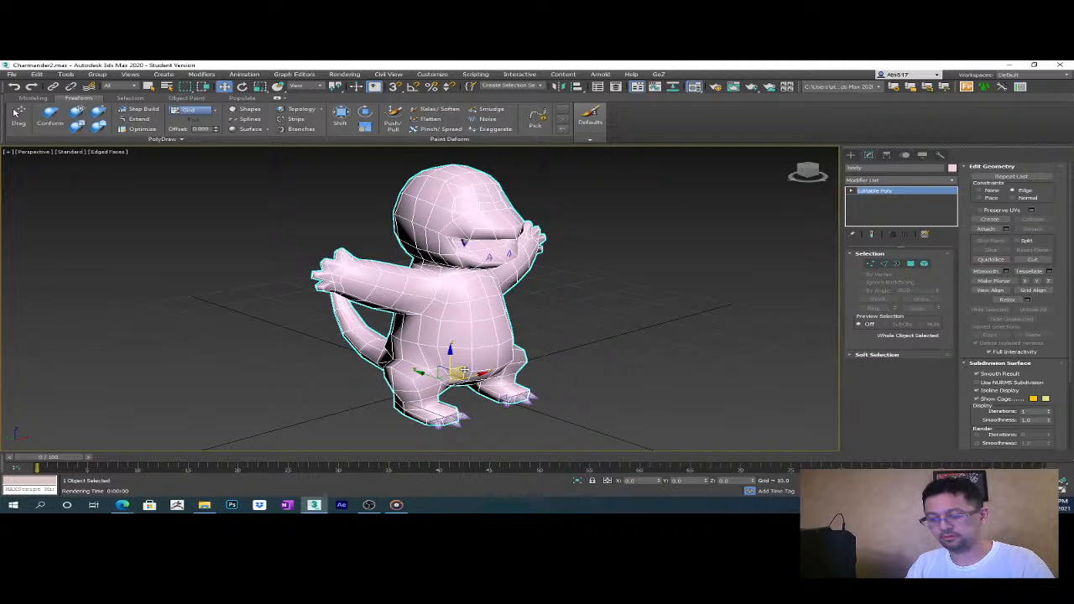
scroll(513, 374, up, 3)
key(ctrl+a)
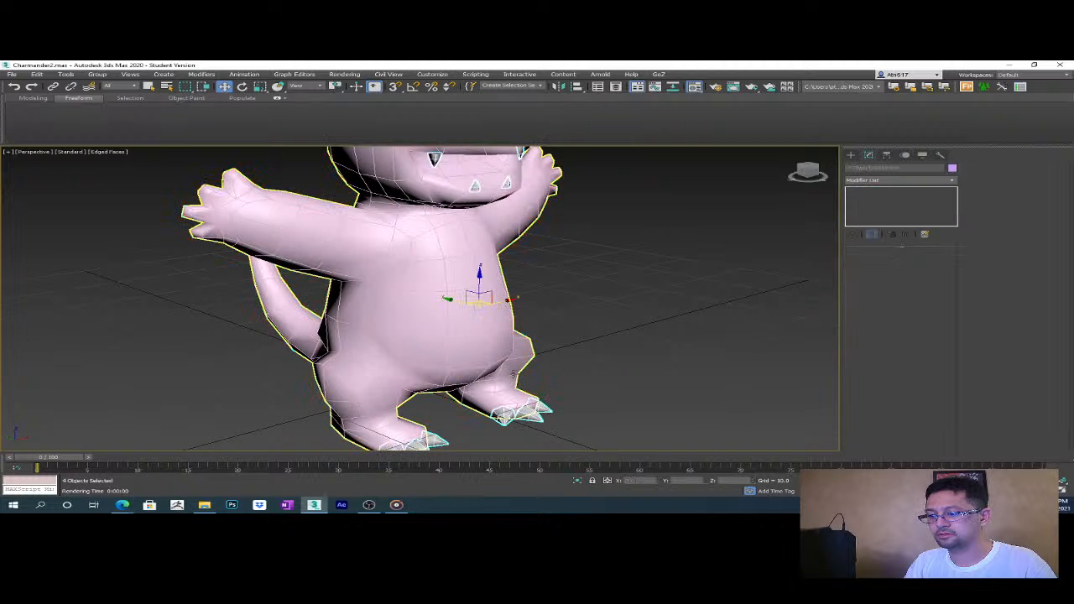
click(594, 335)
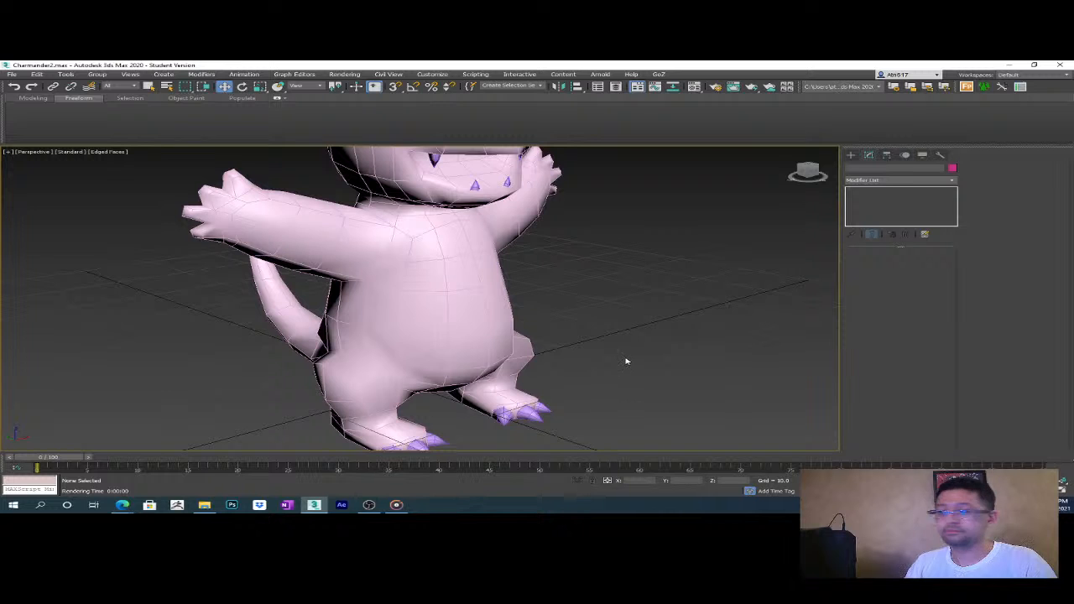
- Select the body mesh again to work around the head
scroll(626, 362, down, 3)
scroll(587, 371, up, 6)
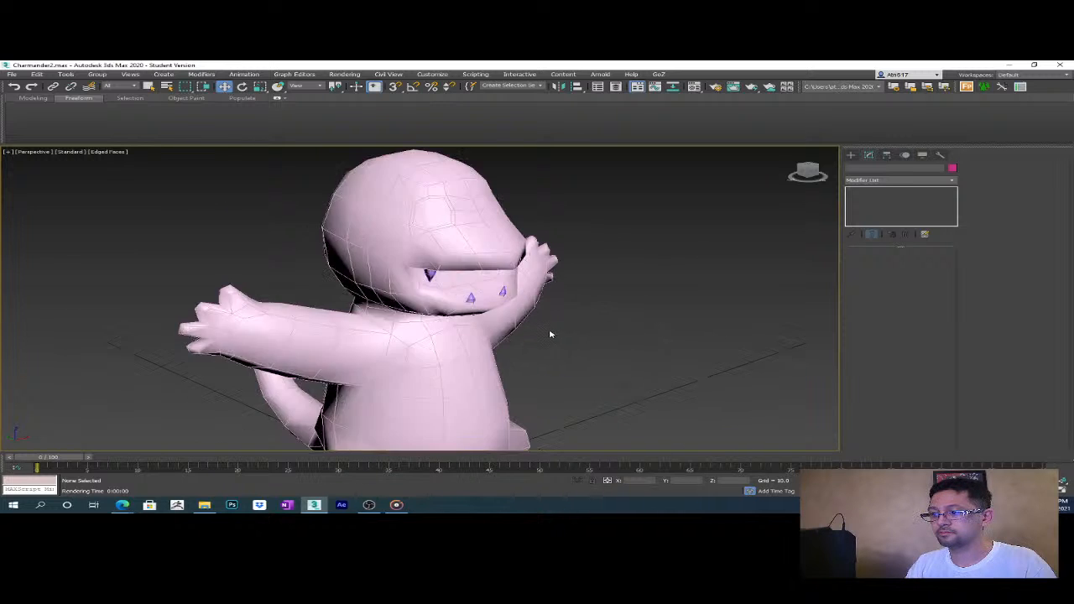
scroll(576, 432, down, 2)
click(558, 421)
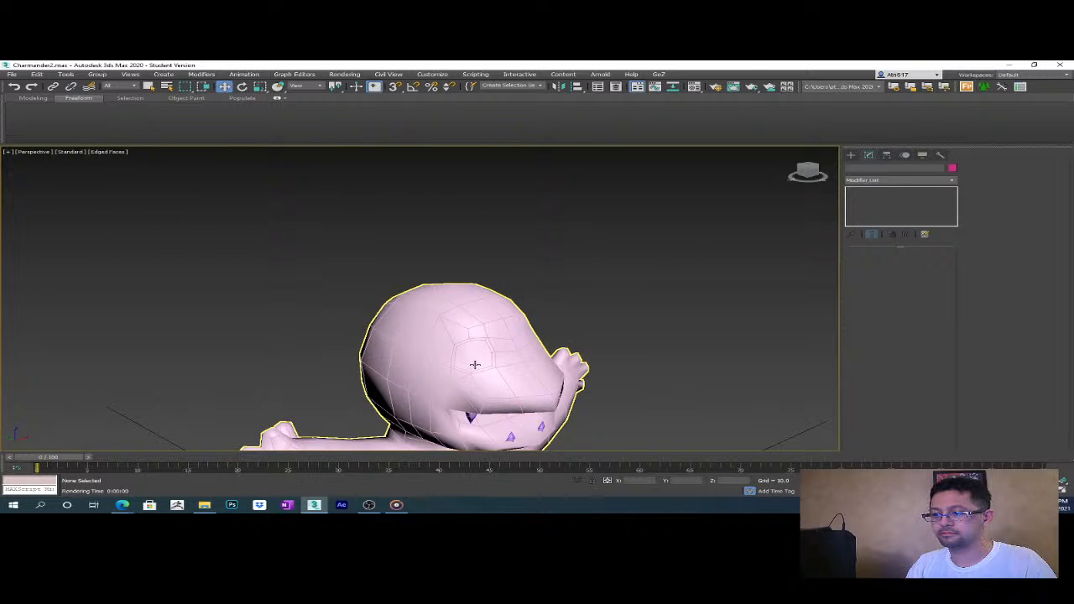
alt+middle_drag(585, 408, 523, 386)
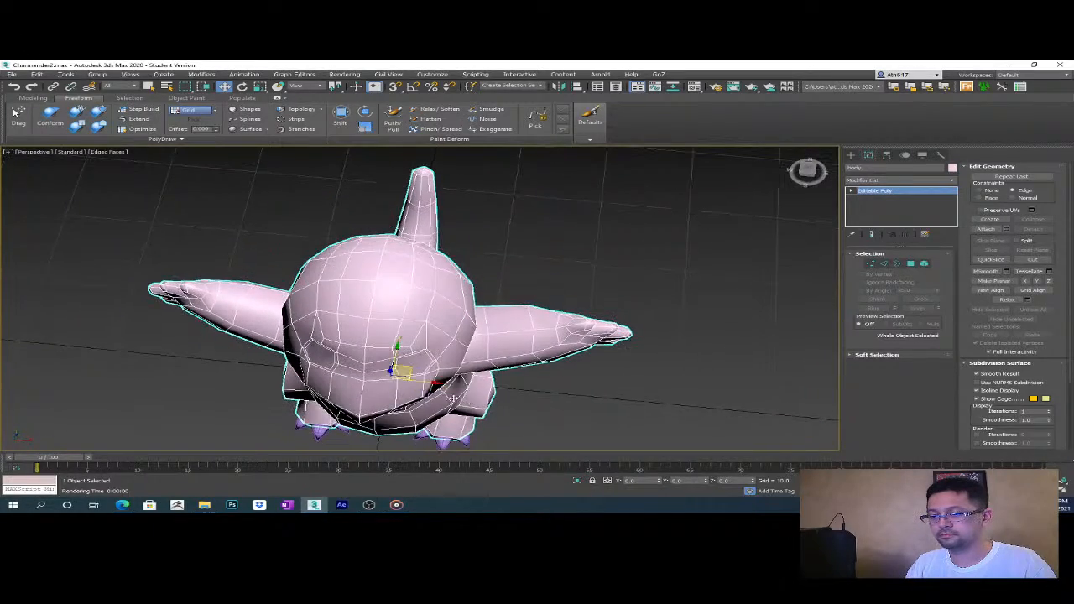
- Create a cube about 5.6 units per side, with 4 segments in each direction, on the grid beside the Charmander model
alt+middle_drag(427, 401, 483, 454)
scroll(502, 355, up, 5)
alt+middle_drag(502, 356, 604, 278)
scroll(508, 350, down, 3)
click(850, 154)
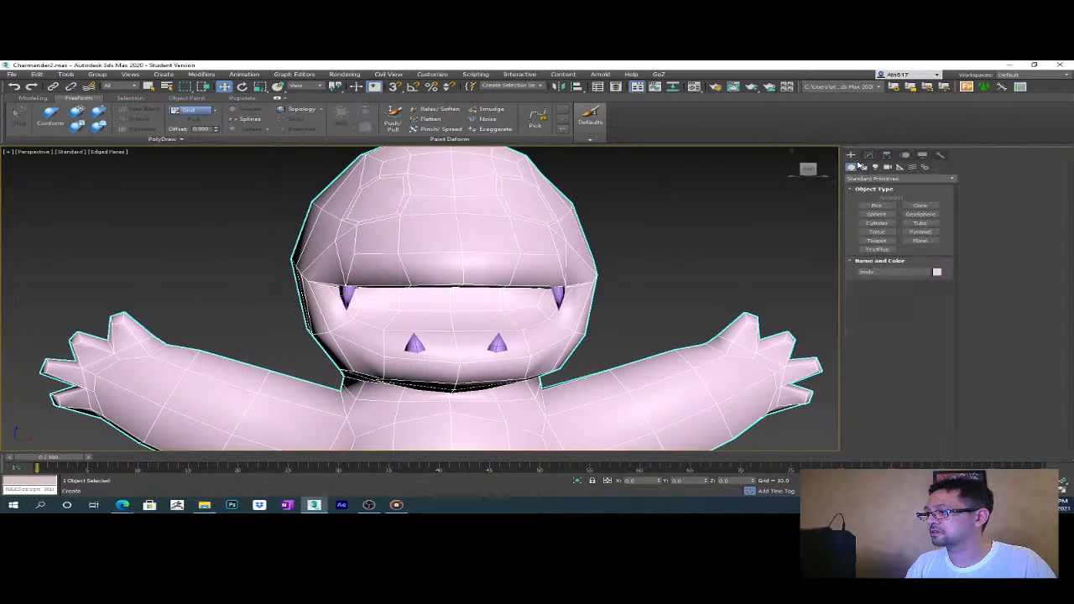
click(875, 205)
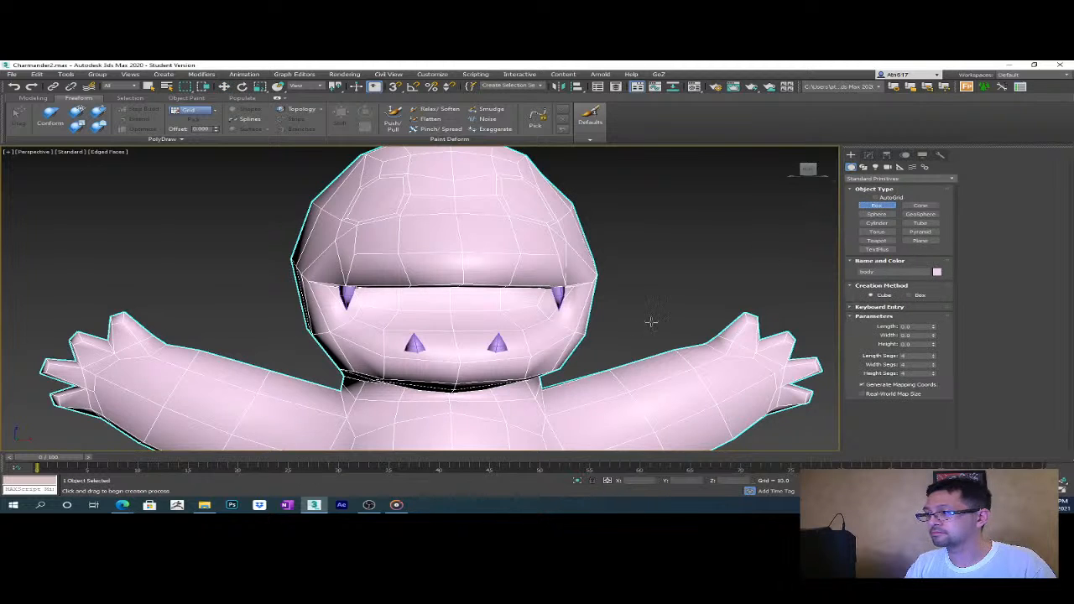
scroll(652, 316, down, 5)
alt+middle_drag(617, 343, 579, 357)
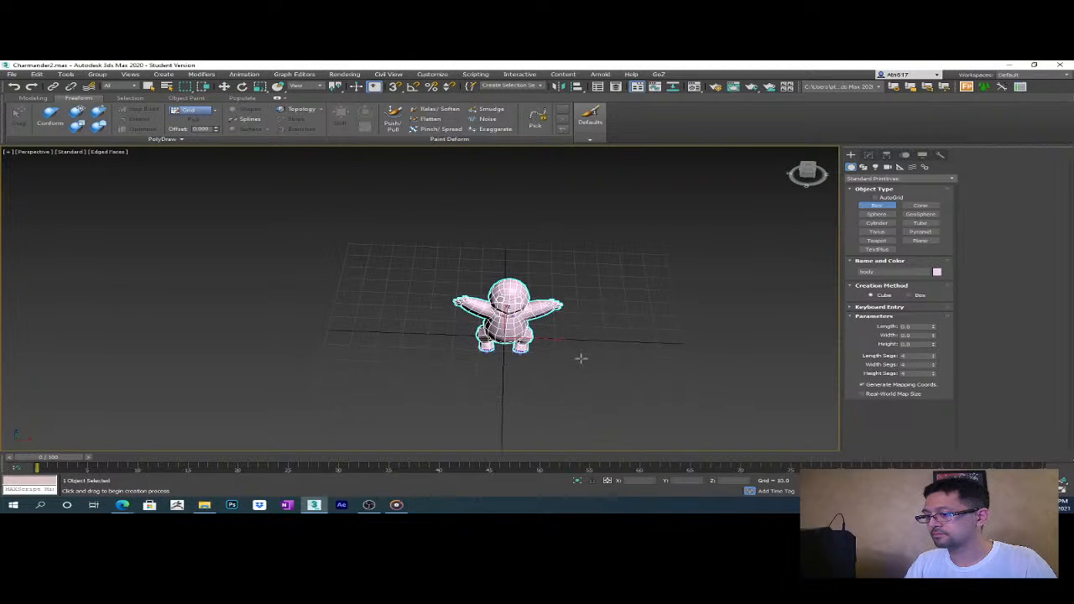
drag(580, 357, 581, 356)
- Apply a Spherify modifier to the new cube to round it into a ball
click(868, 155)
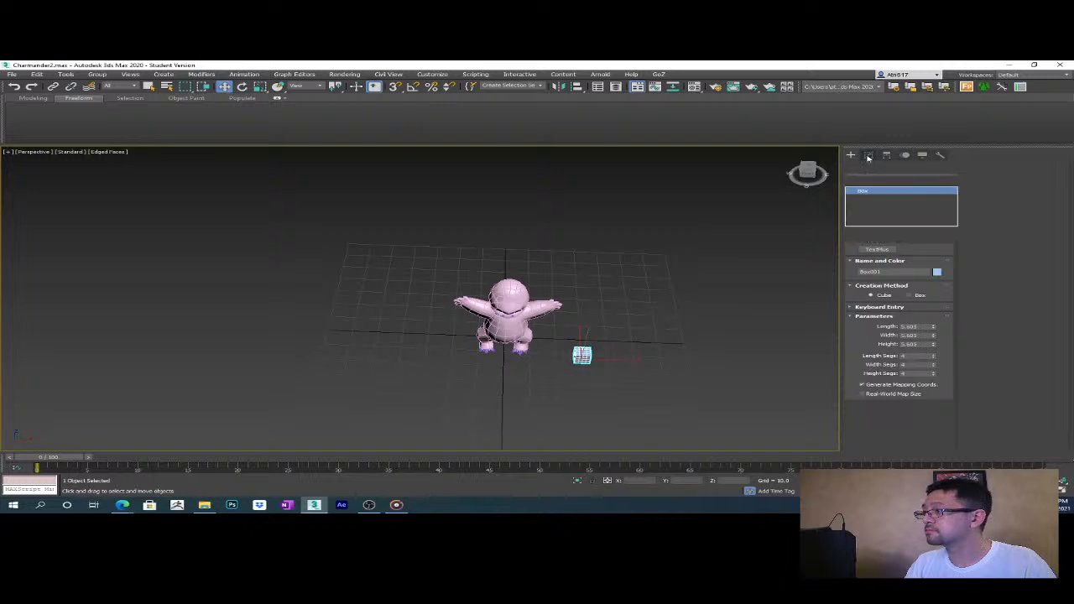
key(w)
click(935, 181)
scroll(935, 134, down, 3)
click(948, 181)
click(948, 181)
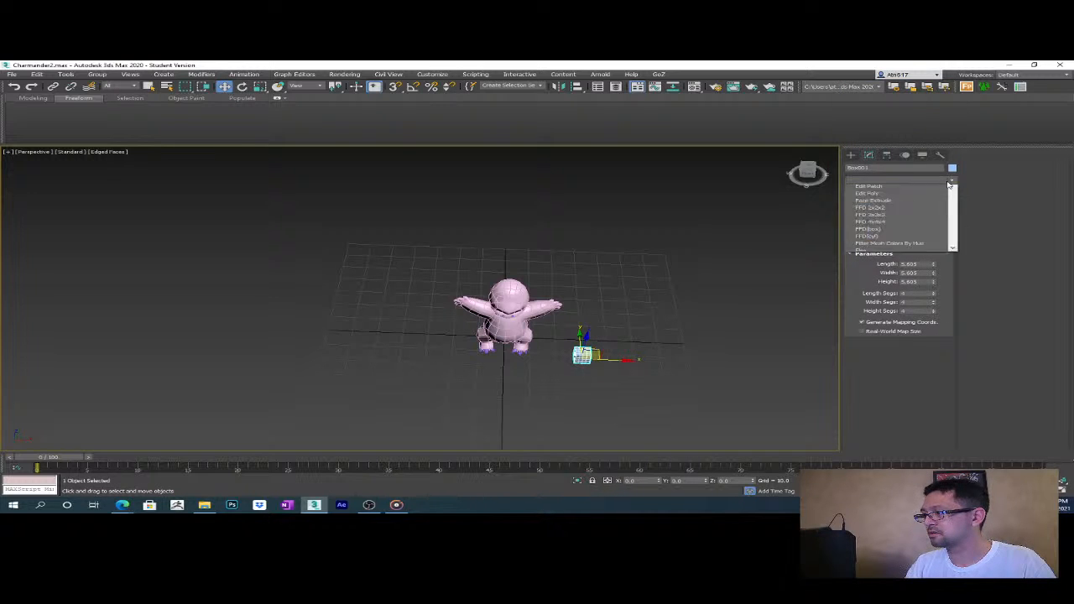
scroll(897, 378, down, 5)
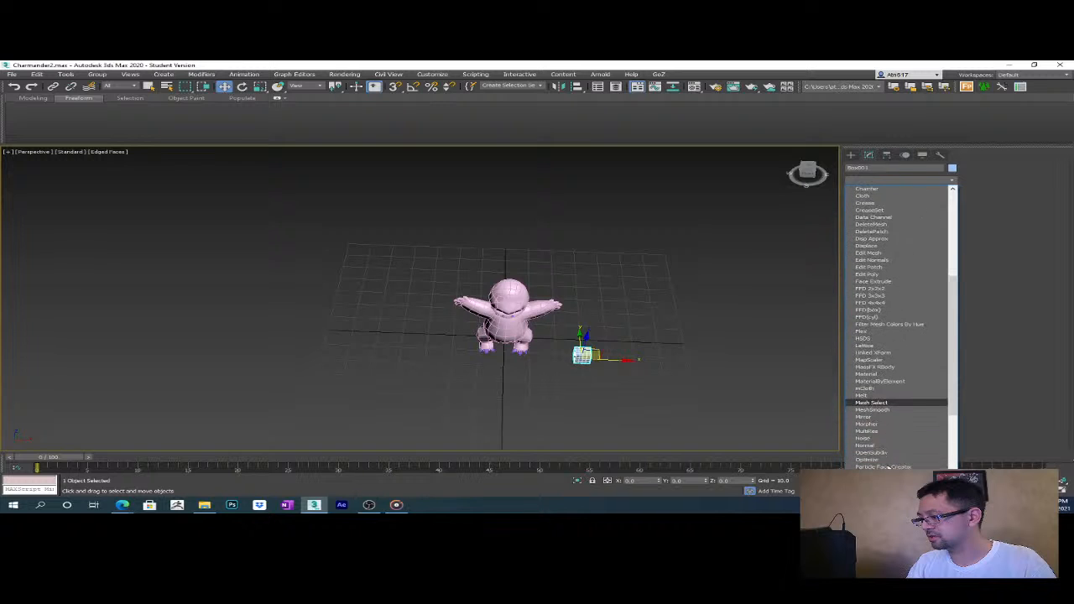
scroll(889, 468, down, 10)
scroll(889, 467, down, 3)
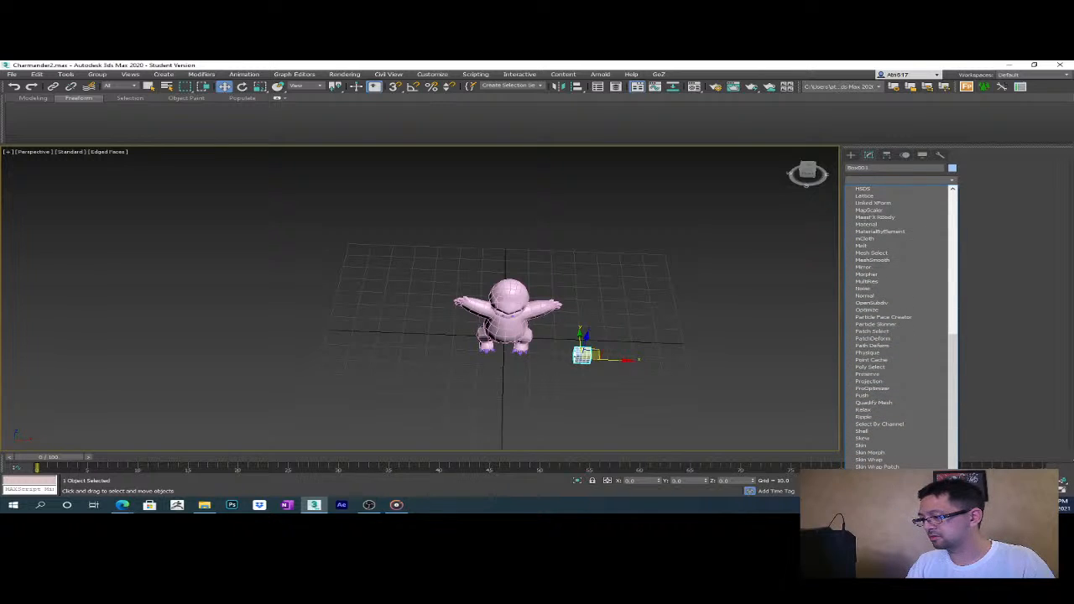
scroll(889, 467, down, 1)
click(876, 459)
scroll(629, 363, up, 4)
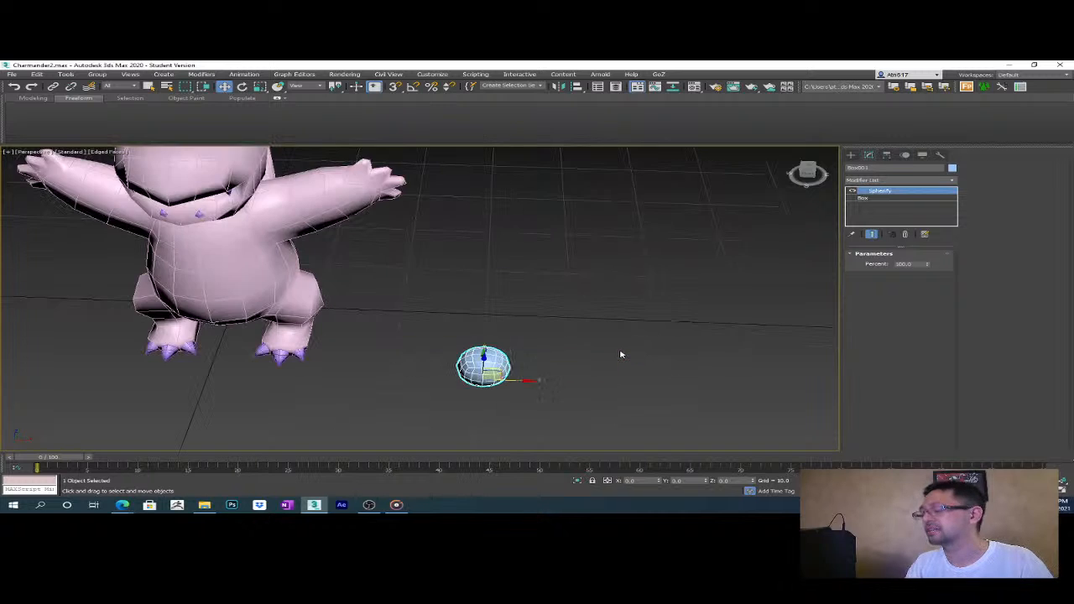
- Look for another modifier to add above Spherify on the rounded cube
alt+middle_drag(521, 375, 552, 338)
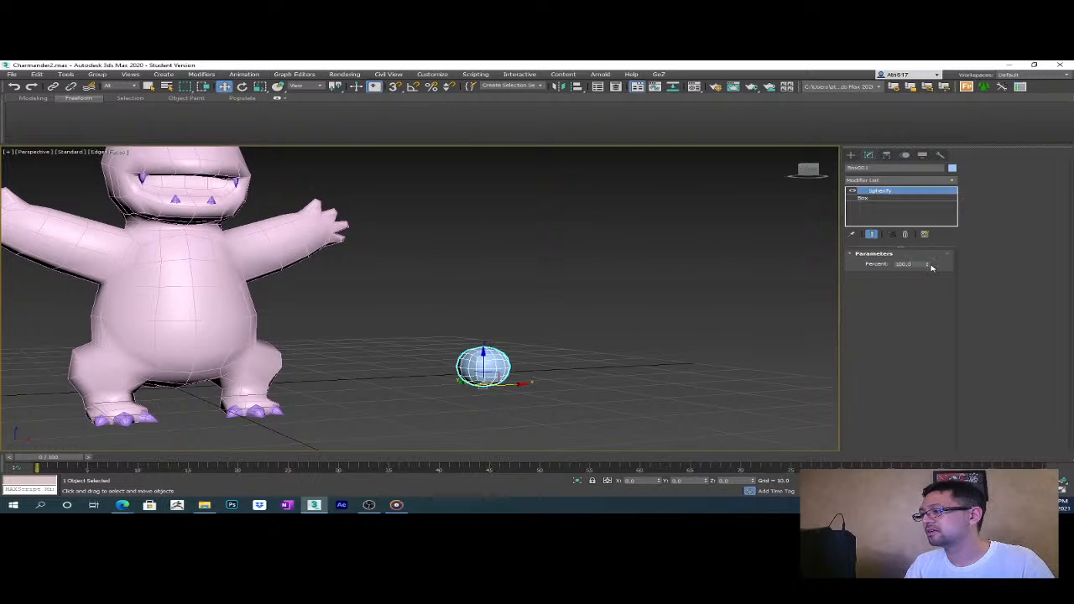
scroll(520, 381, up, 2)
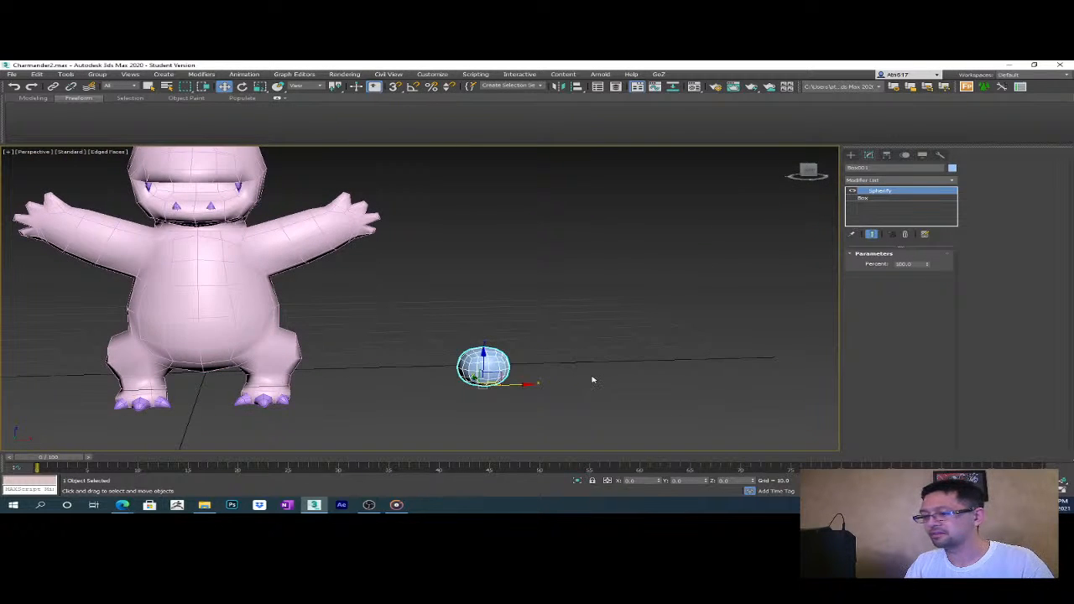
scroll(467, 390, up, 4)
scroll(450, 390, up, 5)
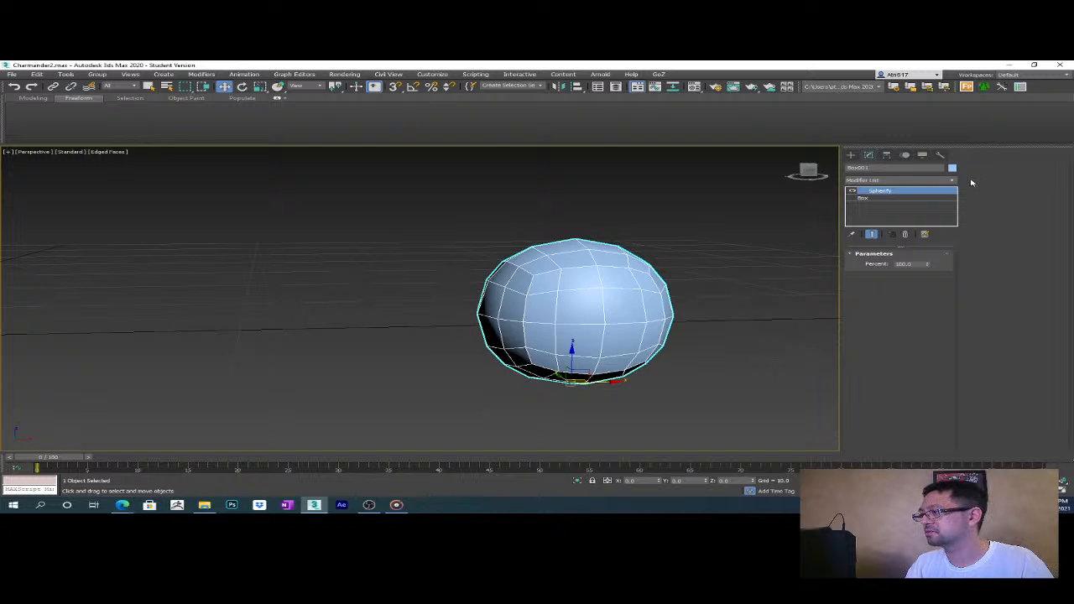
click(931, 180)
click(929, 181)
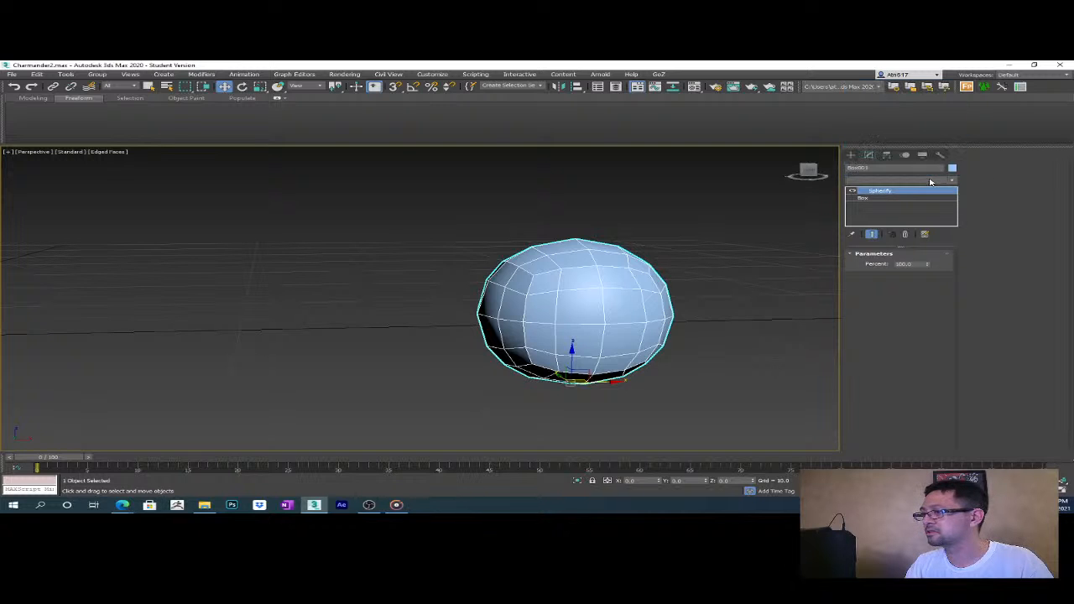
click(916, 181)
scroll(894, 370, down, 5)
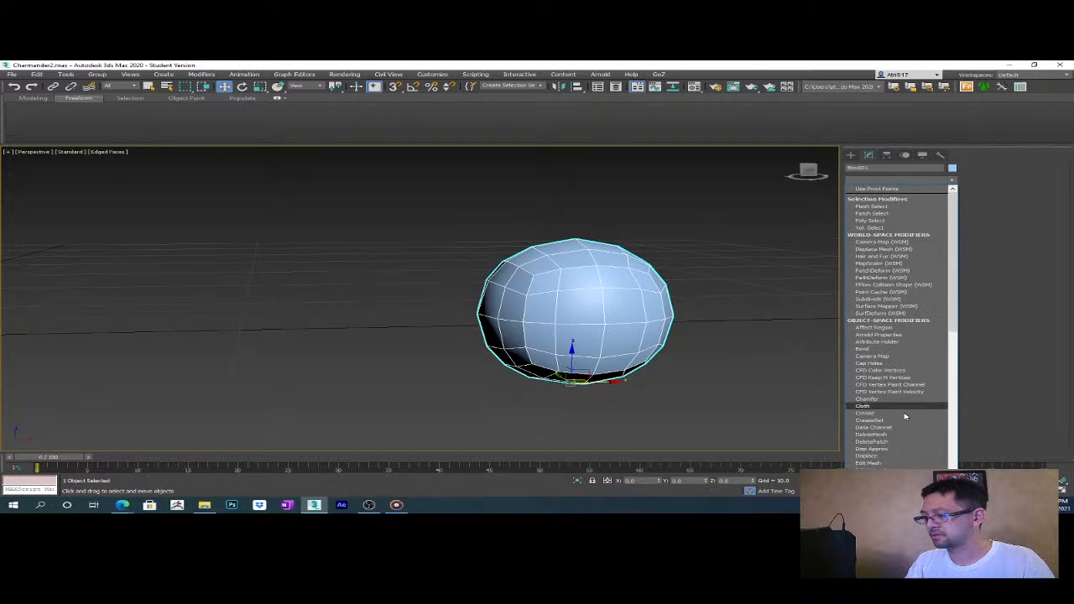
- Add an Edit Poly modifier to the spherified box and scale all its vertices into a flattened ellipsoid
click(869, 338)
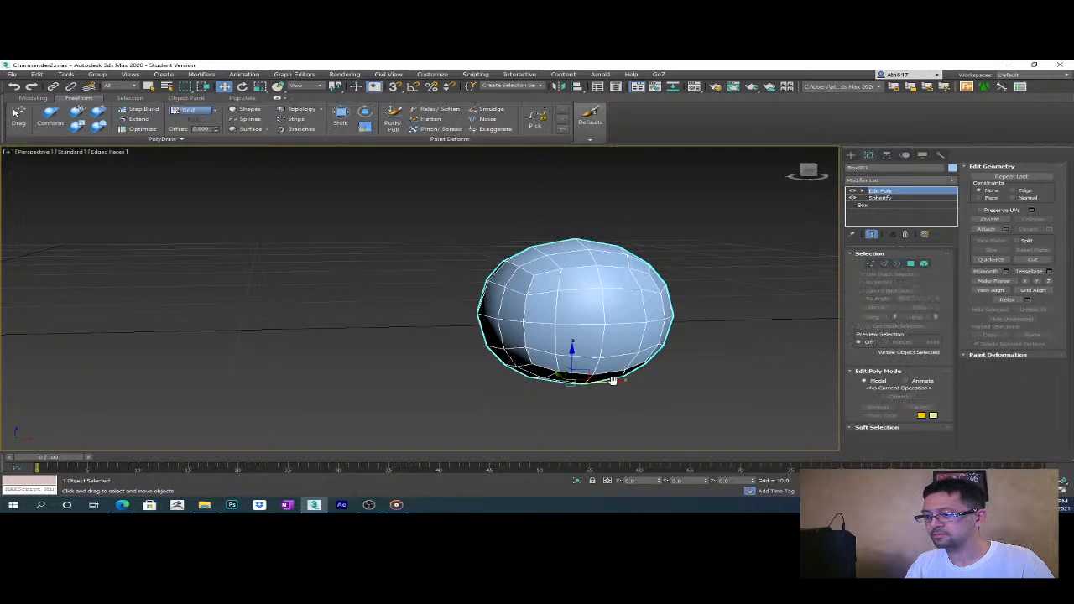
scroll(623, 377, down, 3)
key(r)
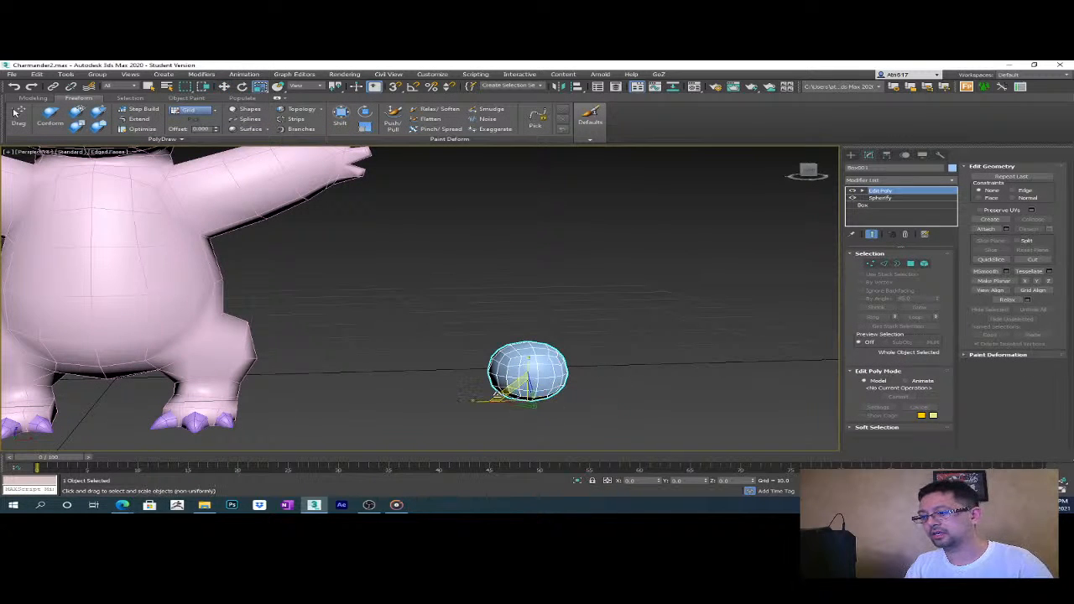
click(910, 264)
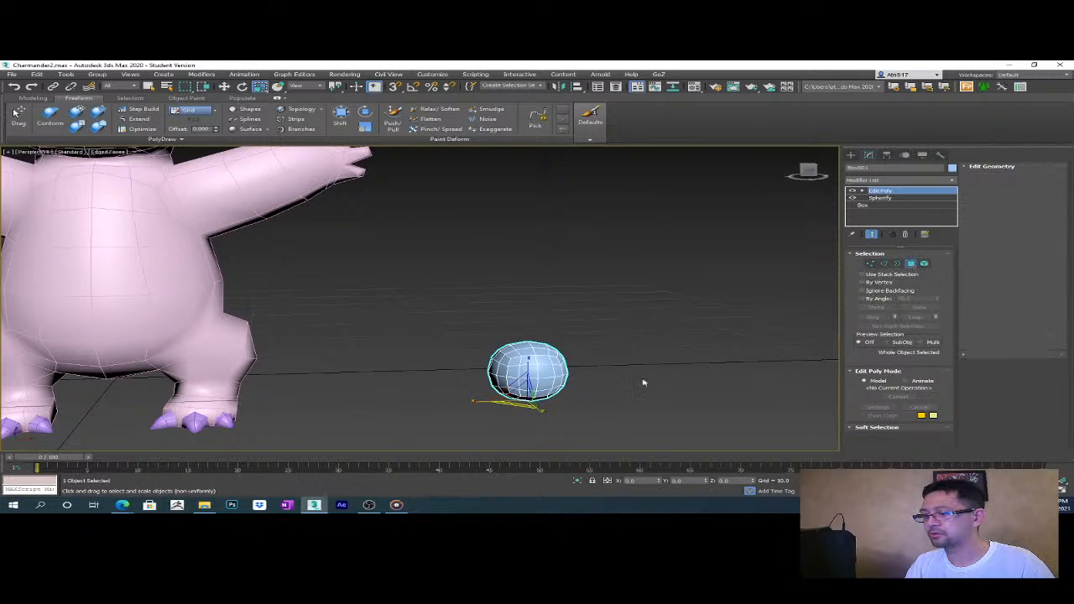
click(870, 263)
drag(480, 327, 631, 418)
key(z)
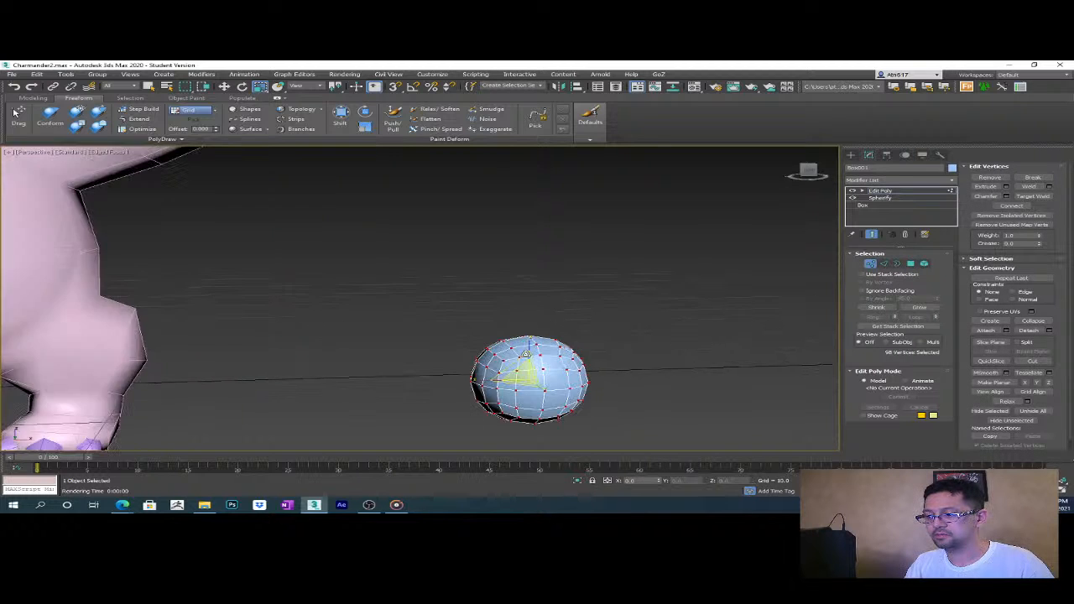
drag(539, 361, 584, 403)
- Select the rear half's vertices in the Top view and delete them, leaving an open half-ellipsoid
scroll(584, 402, down, 3)
alt+middle_drag(584, 403, 500, 397)
drag(528, 405, 484, 321)
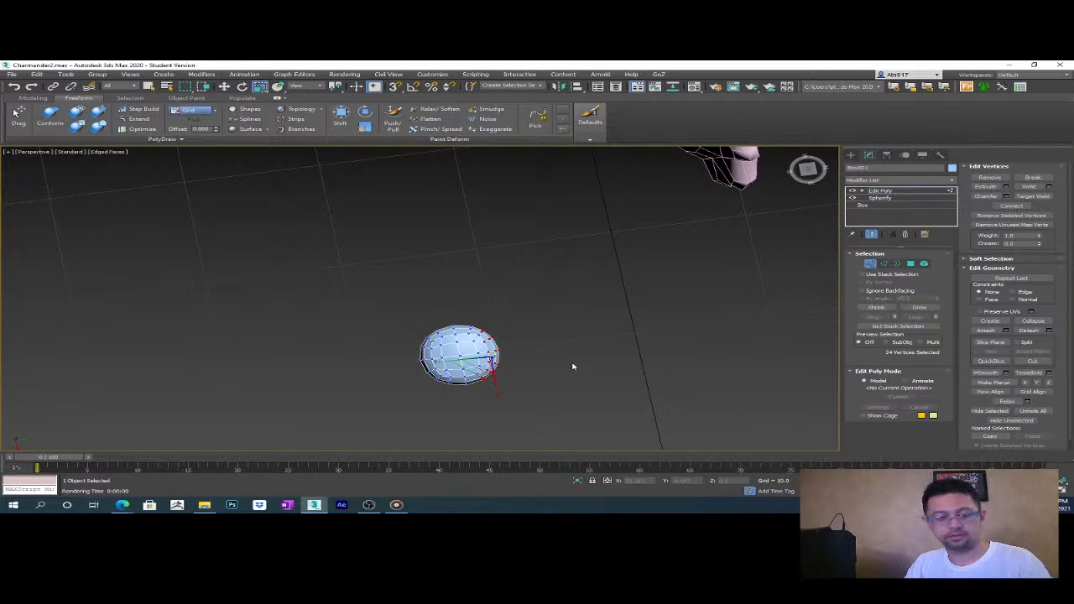
key(t)
scroll(460, 320, up, 5)
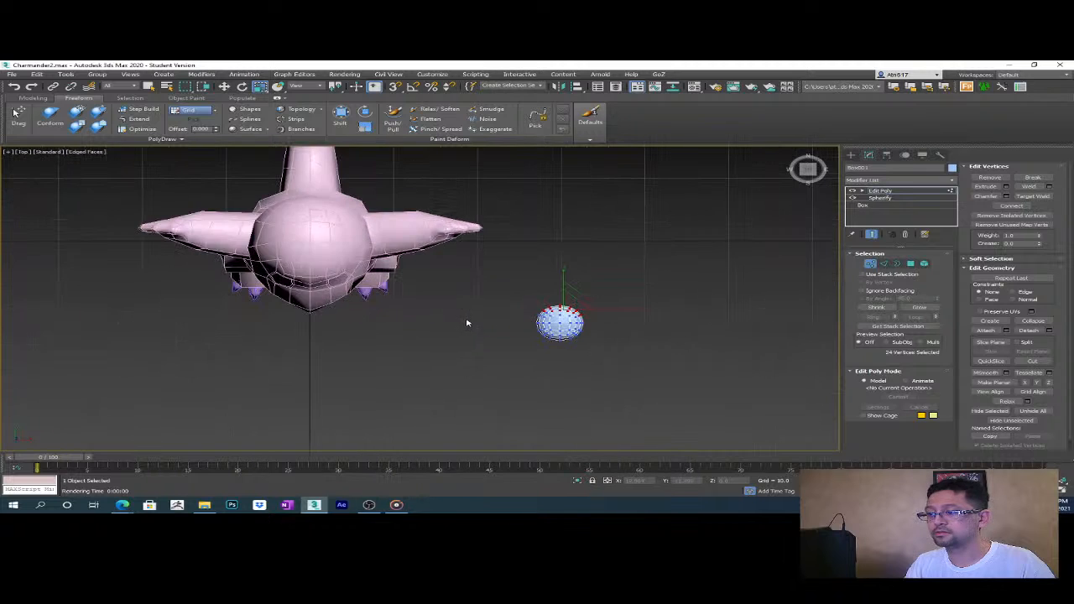
scroll(536, 310, up, 3)
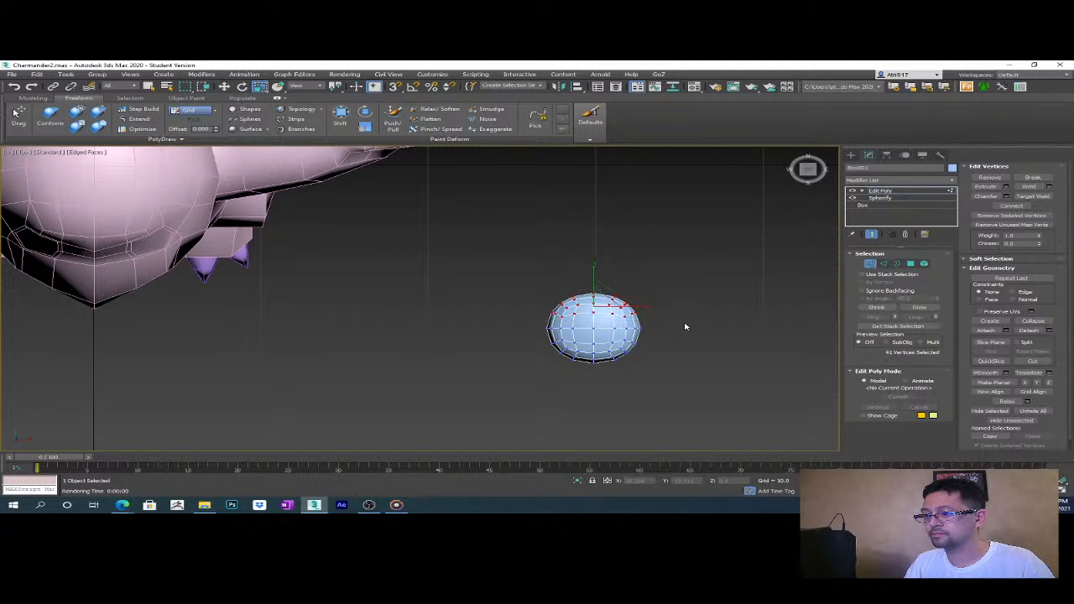
key(Delete)
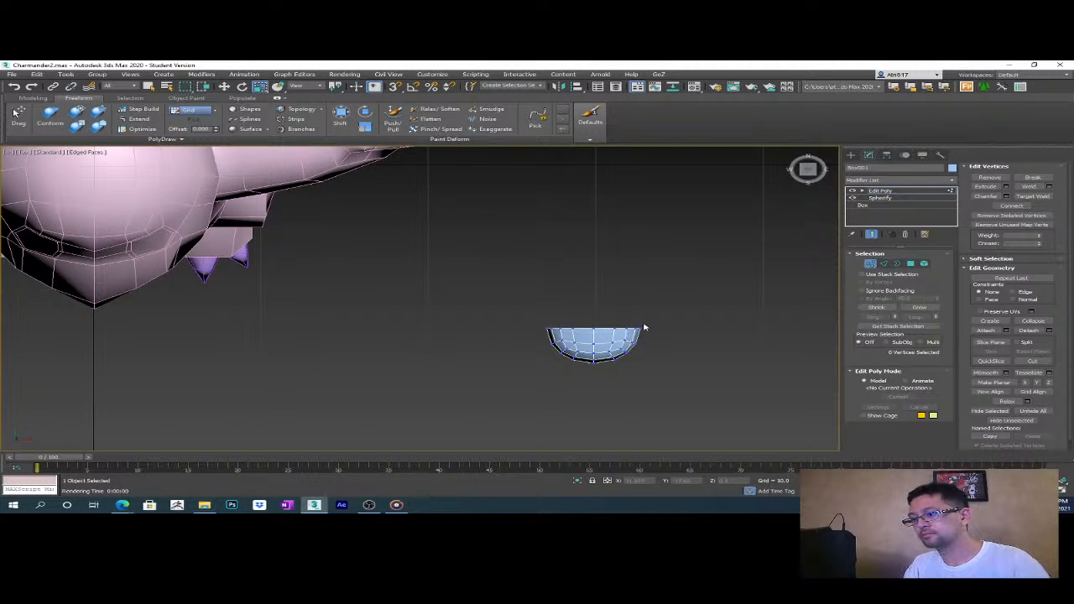
- Set the base box's length, width and height to 10
scroll(635, 329, down, 2)
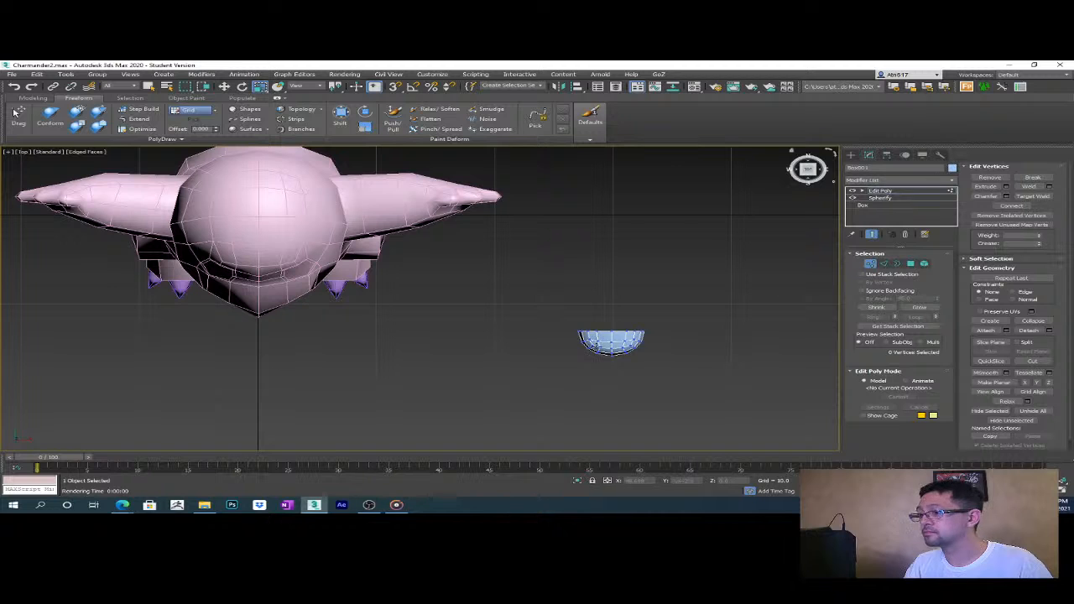
drag(567, 322, 671, 336)
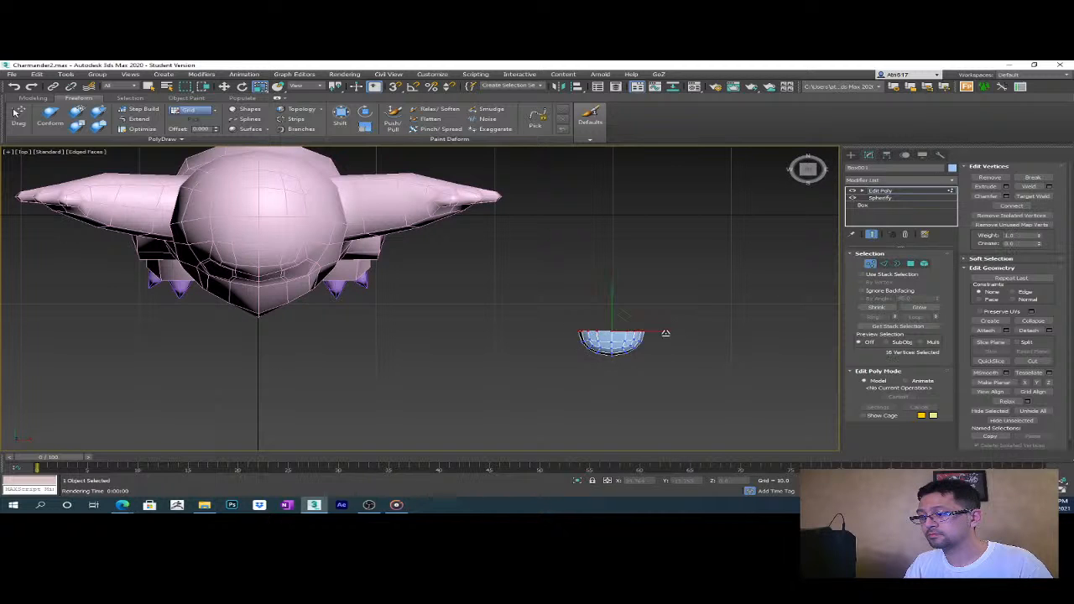
click(877, 207)
click(596, 311)
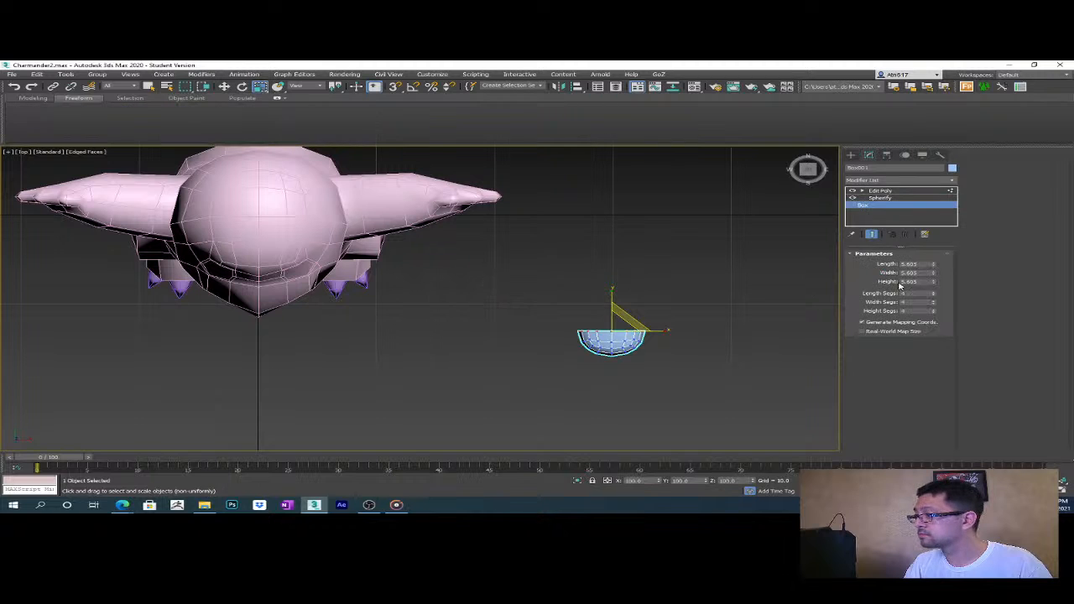
click(916, 265)
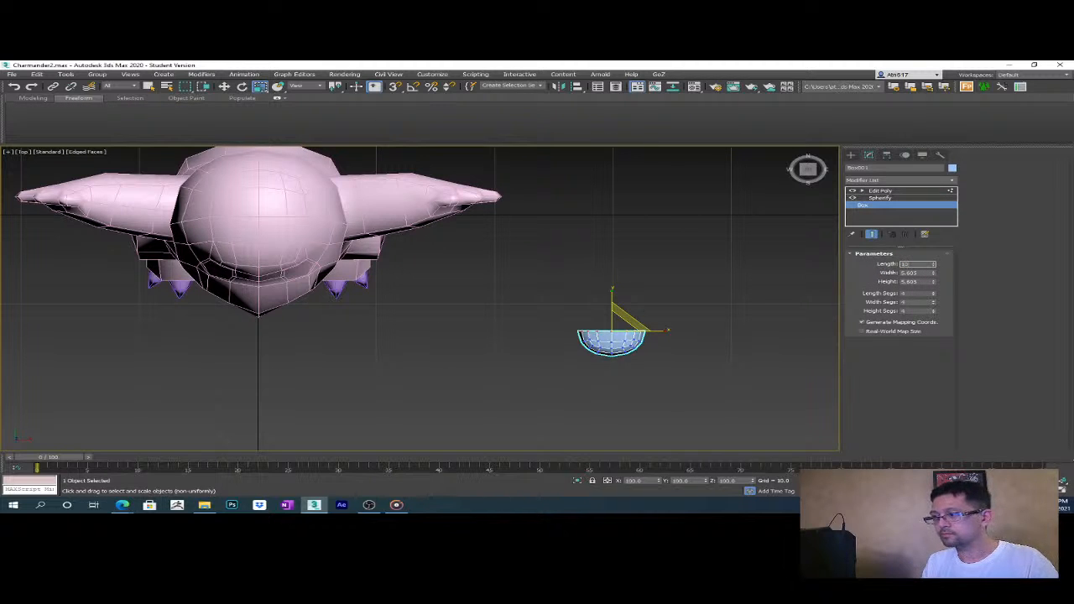
text(10)
key(Tab)
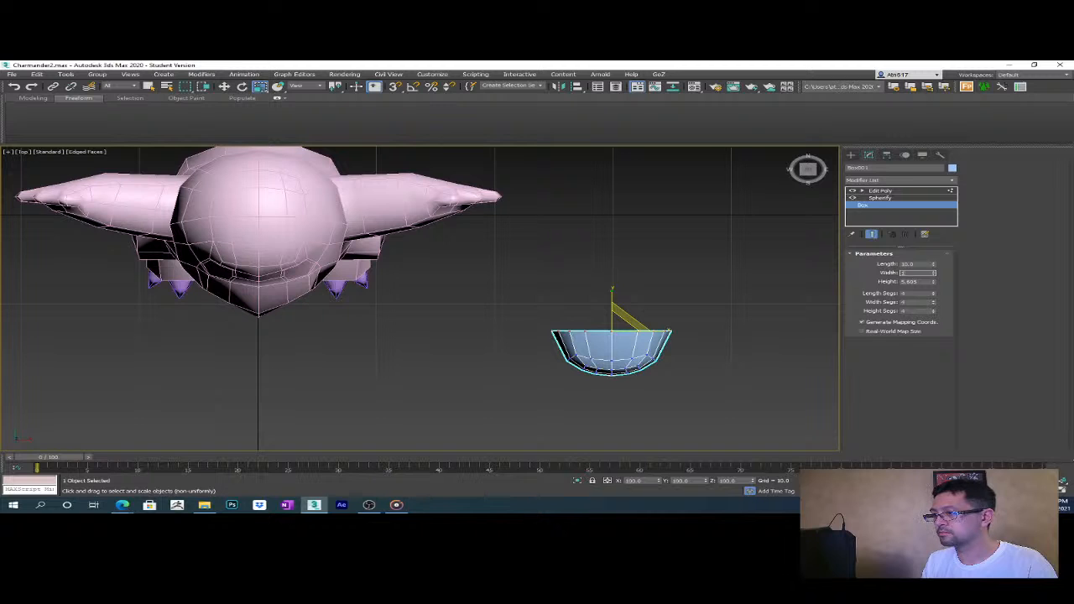
text(10)
key(Tab)
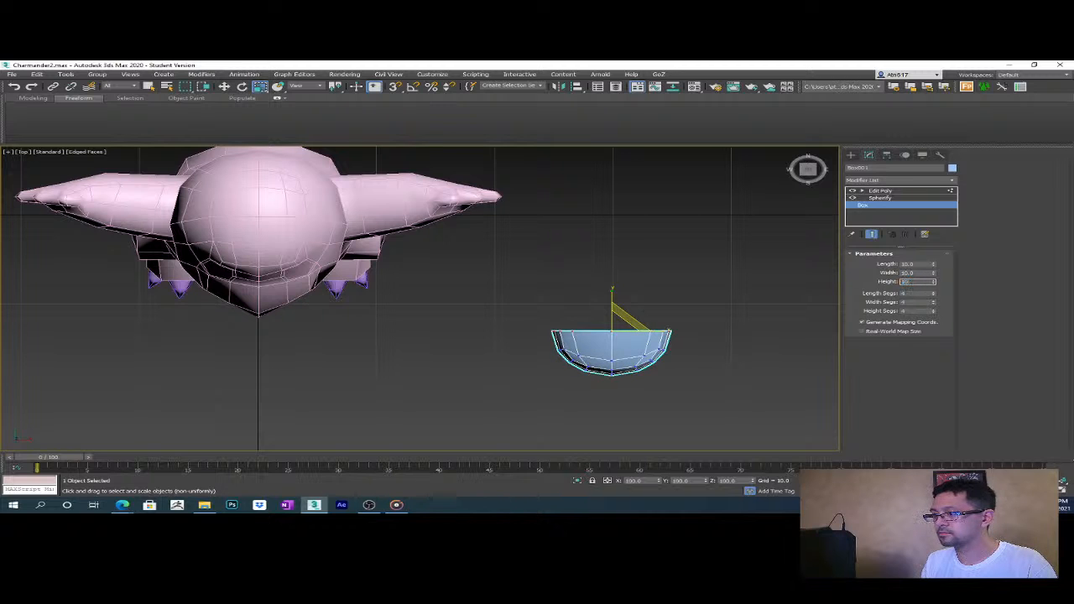
text(10)
key(Return)
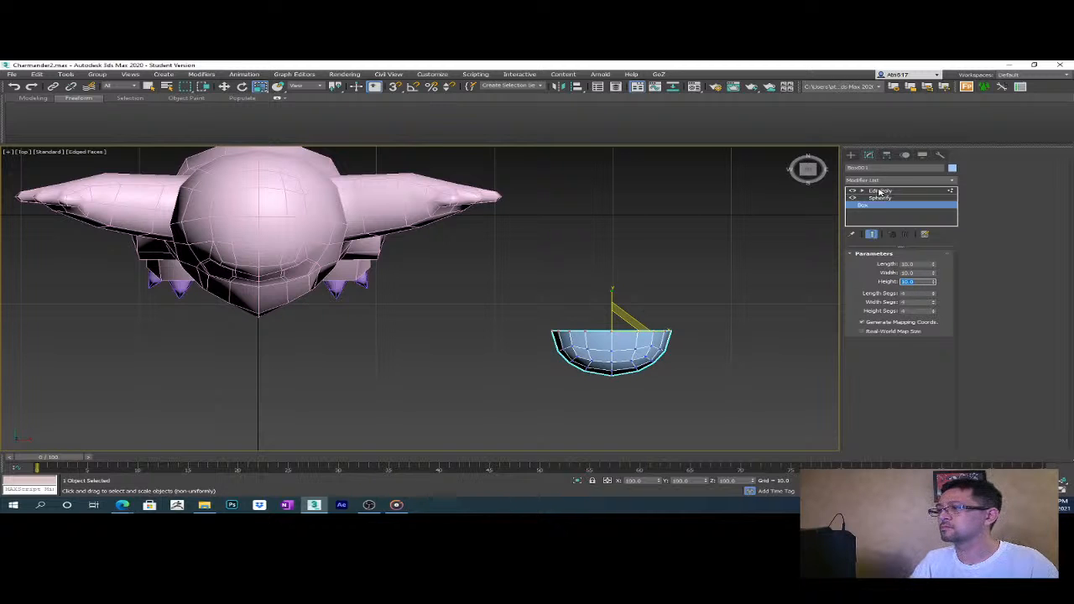
click(880, 190)
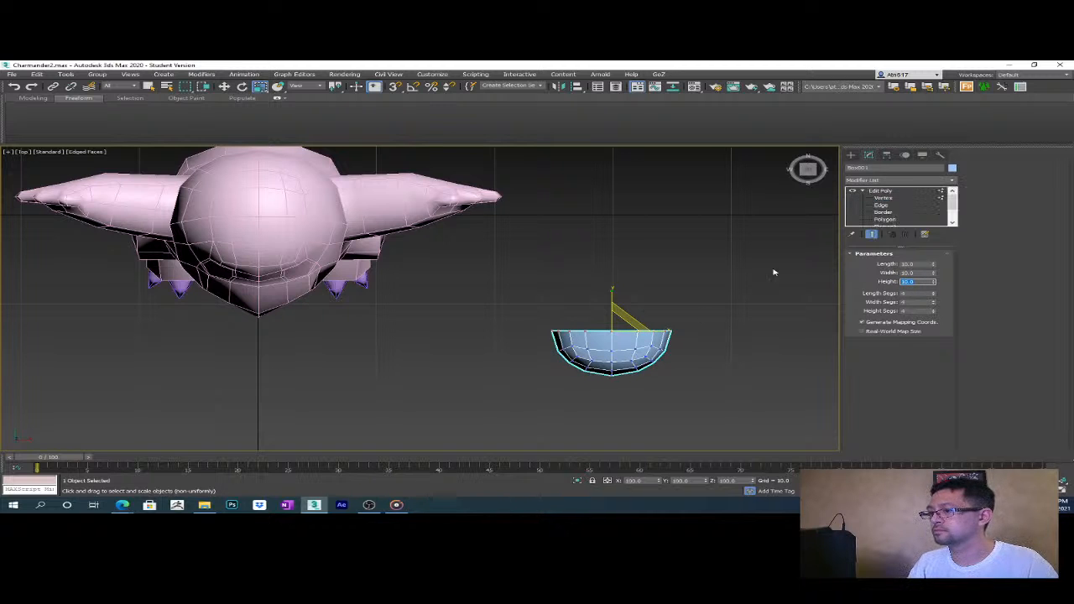
- Set the base box's length, width and height to 8
click(923, 263)
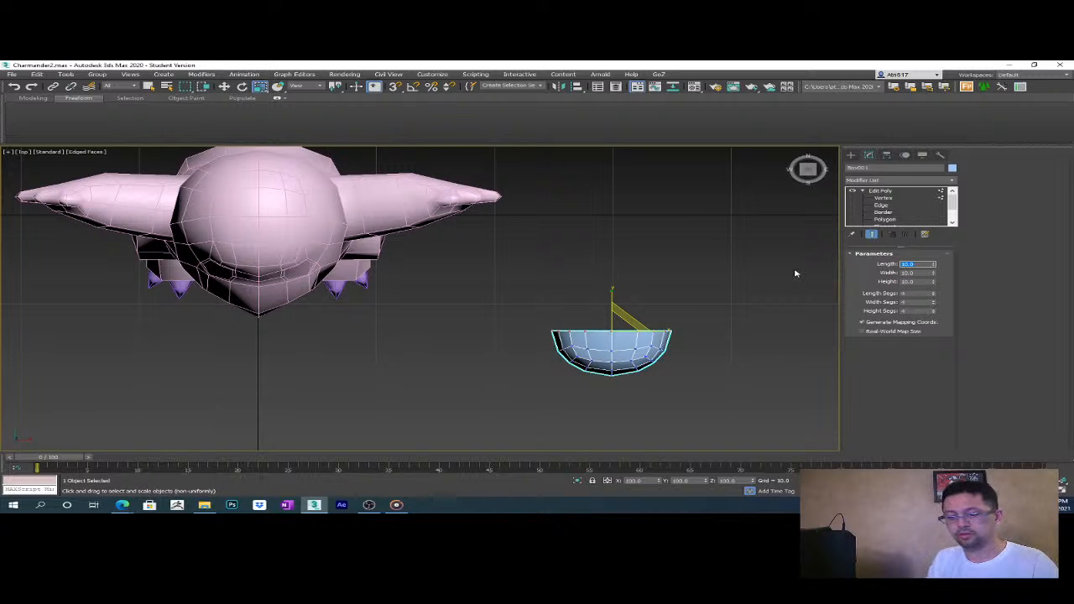
text(5)
key(Tab)
text(5)
key(Tab)
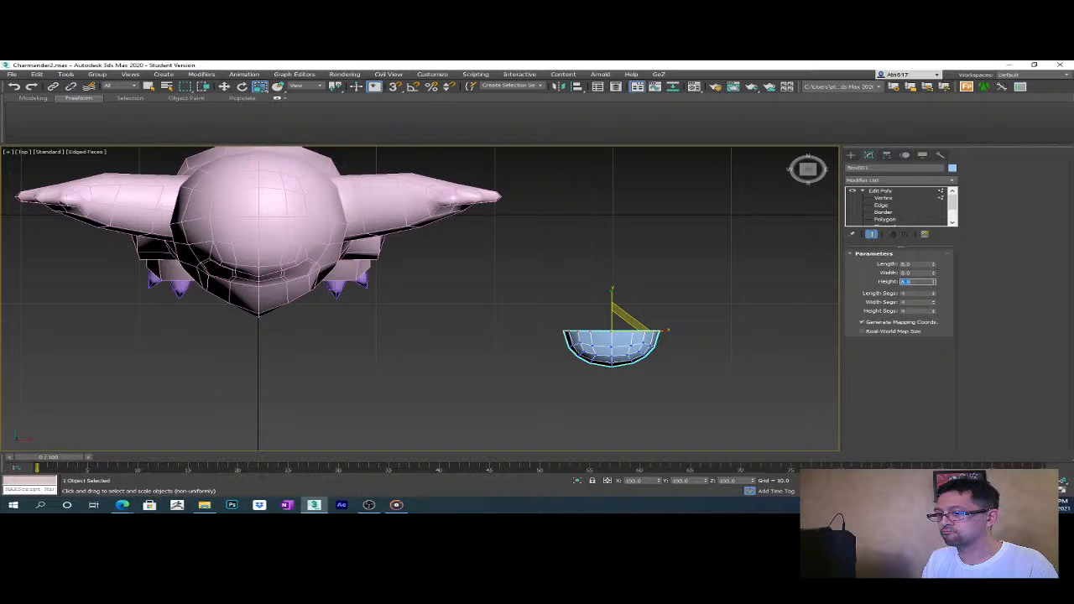
- Select the lower vertices in the Front view, scale them to 111% in width and flatten them vertically
click(881, 197)
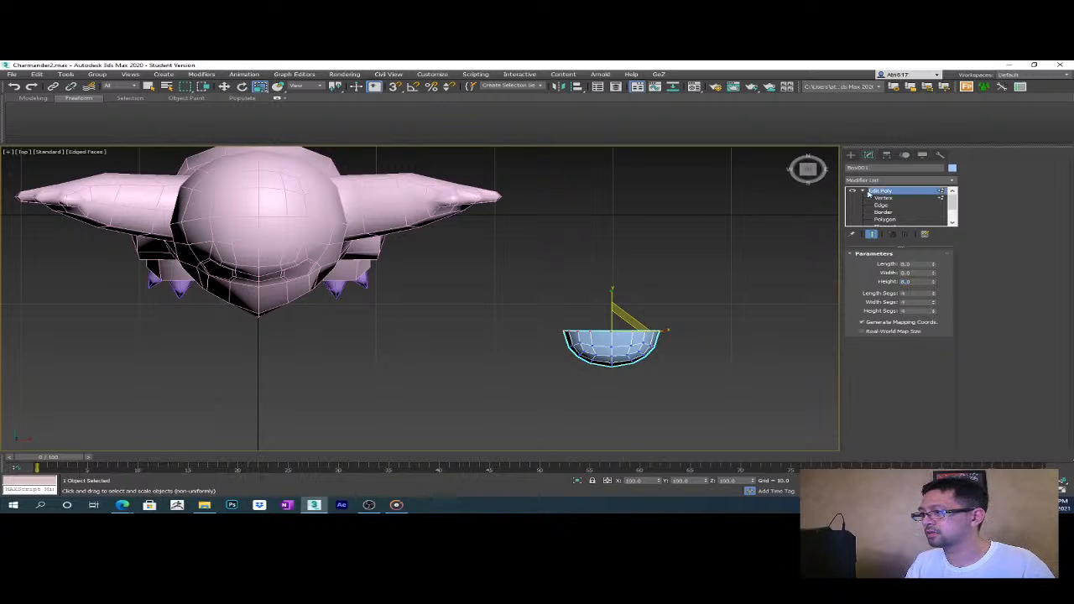
alt+middle_drag(676, 358, 655, 276)
alt+middle_drag(691, 354, 668, 378)
key(p)
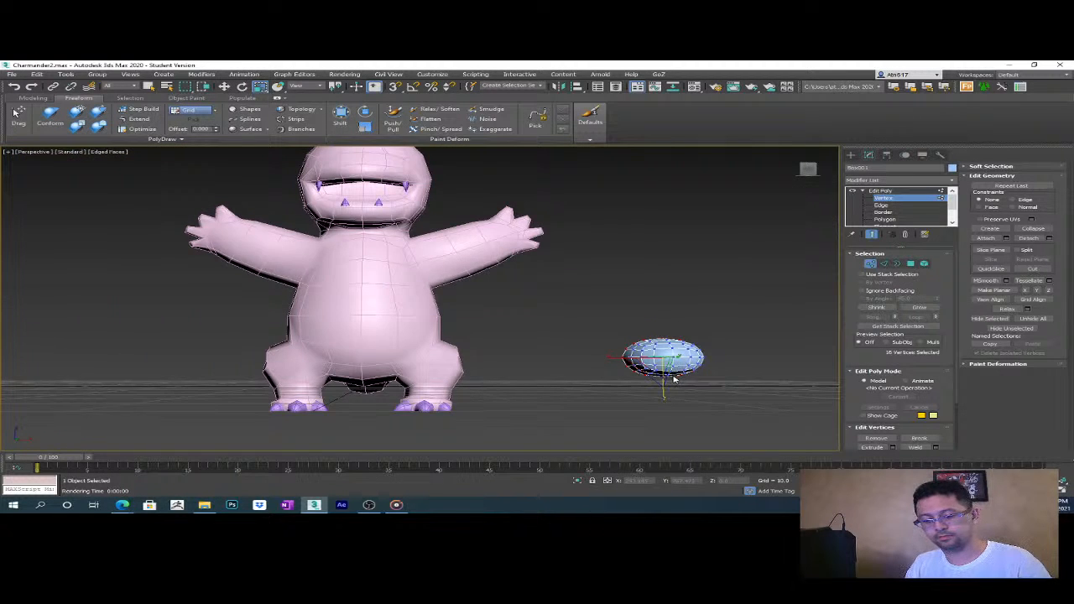
key(f)
scroll(532, 403, up, 8)
drag(361, 378, 608, 336)
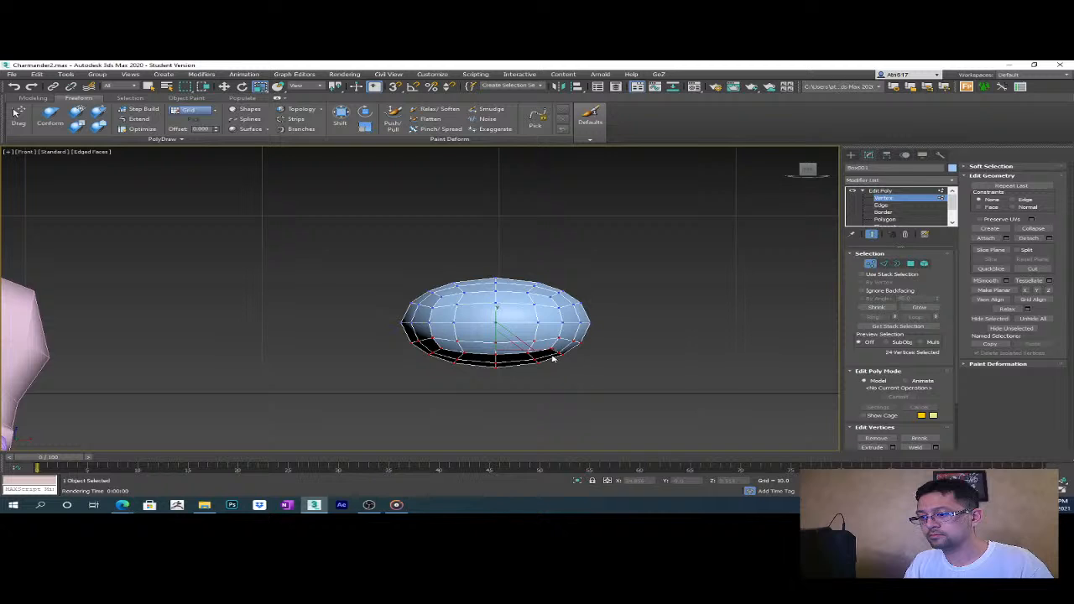
drag(543, 353, 548, 353)
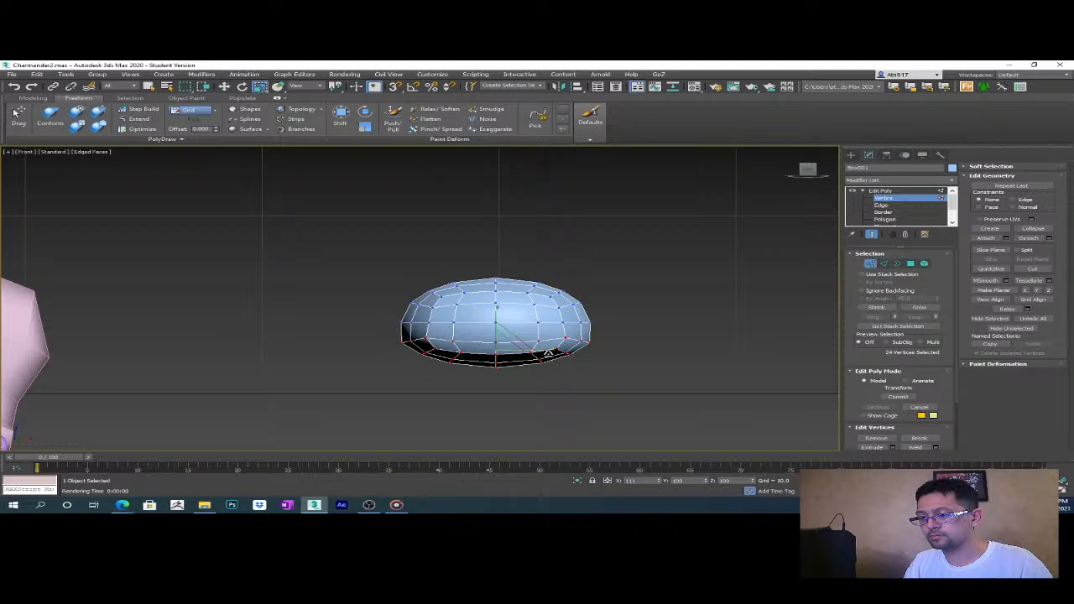
drag(496, 320, 496, 328)
middle_drag(485, 357, 499, 355)
- Select the upper rows of vertices in the Front view and move them slightly up
key(w)
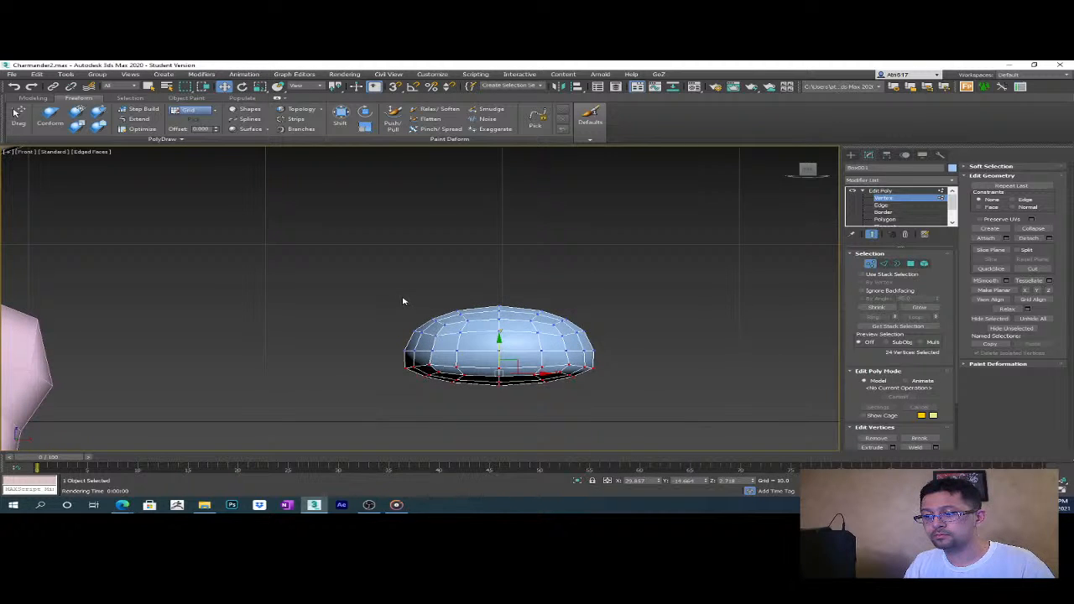
drag(591, 333, 590, 331)
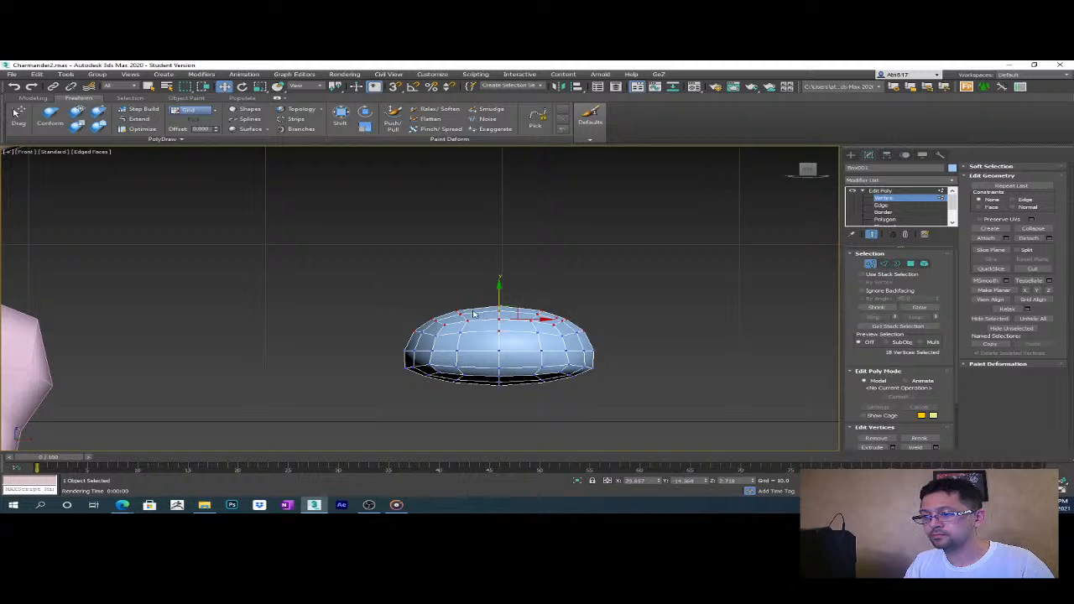
alt+drag(426, 347, 396, 332)
drag(596, 343, 396, 300)
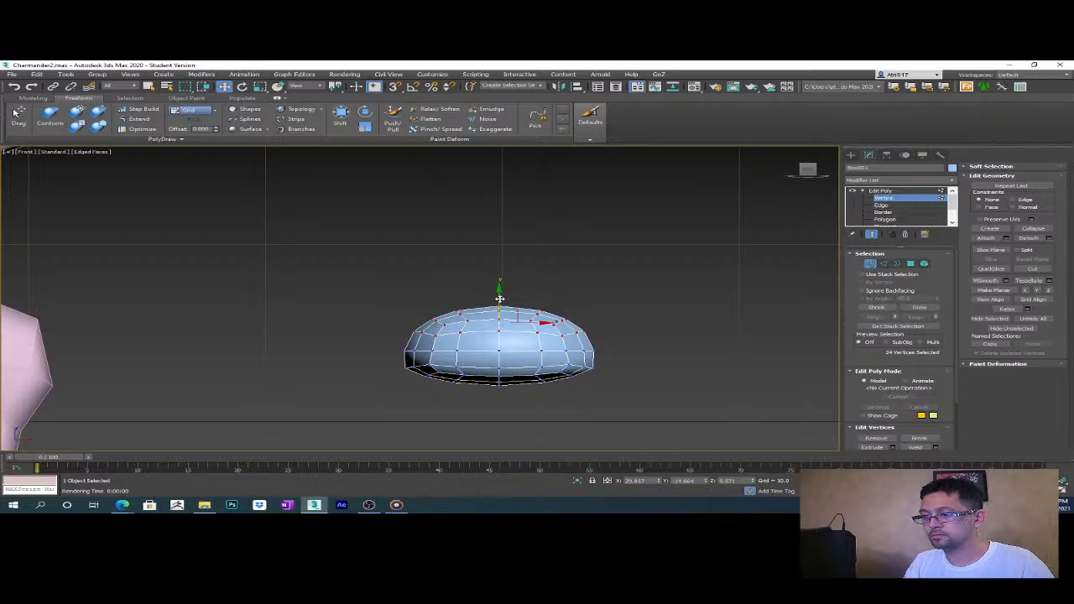
- Select the lower vertices near the open end in the Left view and move them slightly up
alt+middle_drag(522, 356, 622, 380)
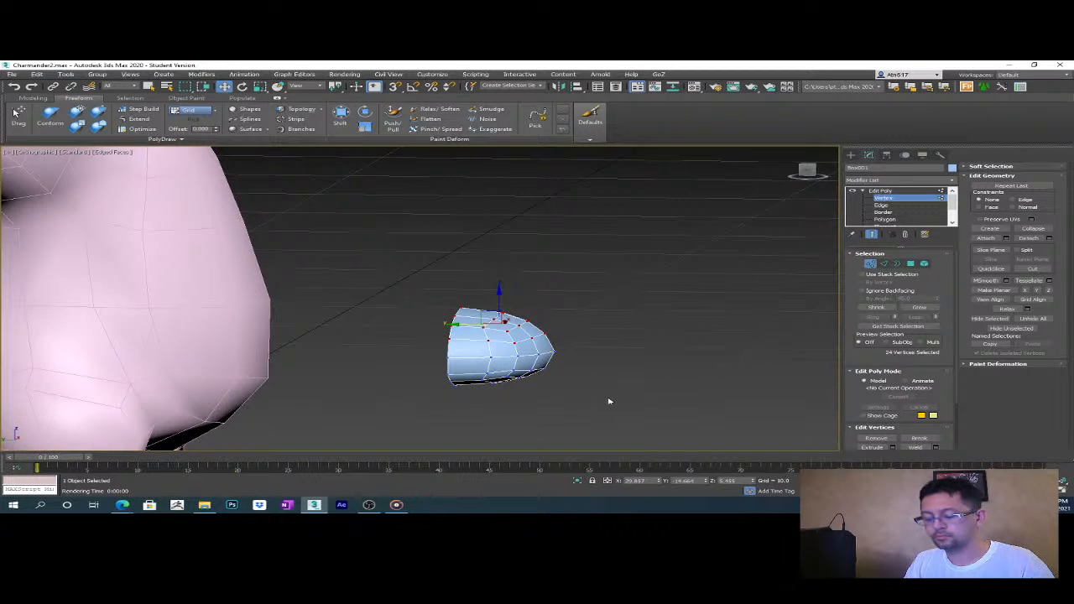
key(l)
scroll(609, 400, down, 4)
key(z)
scroll(578, 311, down, 5)
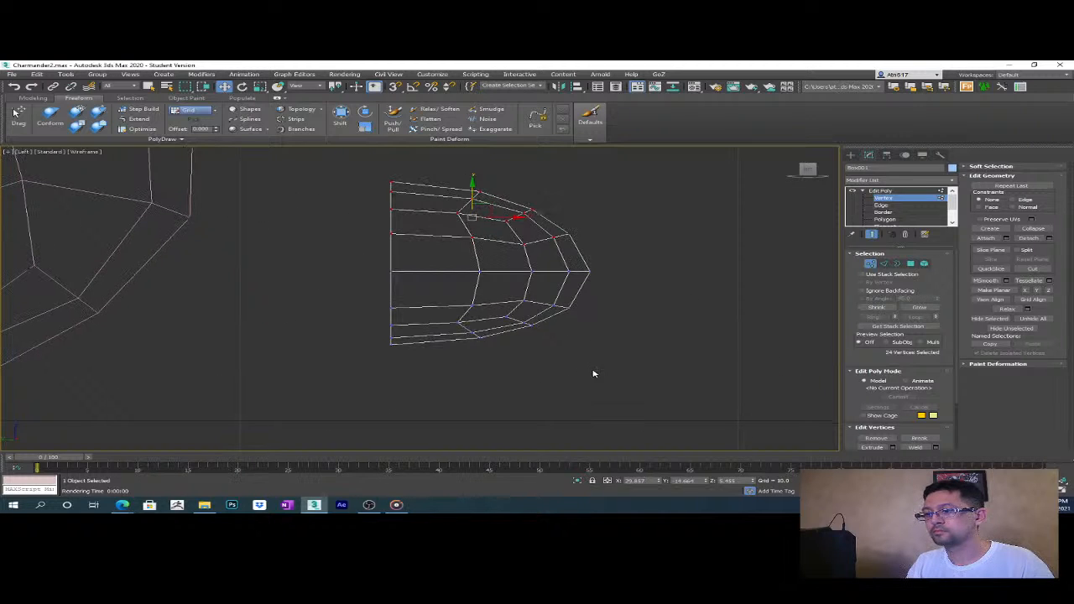
drag(404, 328, 375, 312)
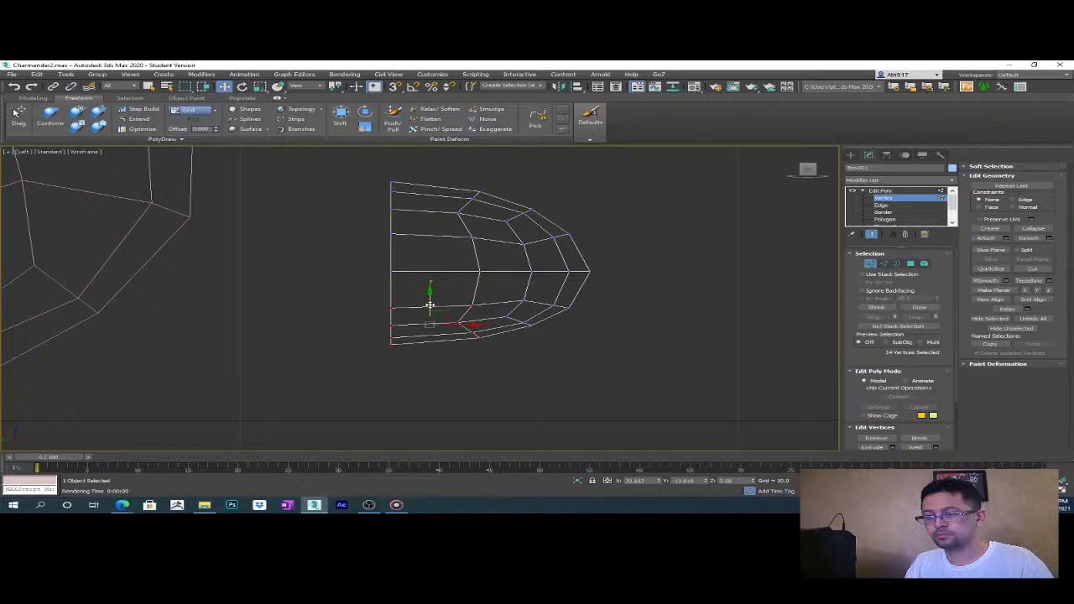
click(630, 345)
- Leave vertex editing and move the whole half-ellipsoid into the character's open mouth in the Left view
scroll(657, 318, up, 2)
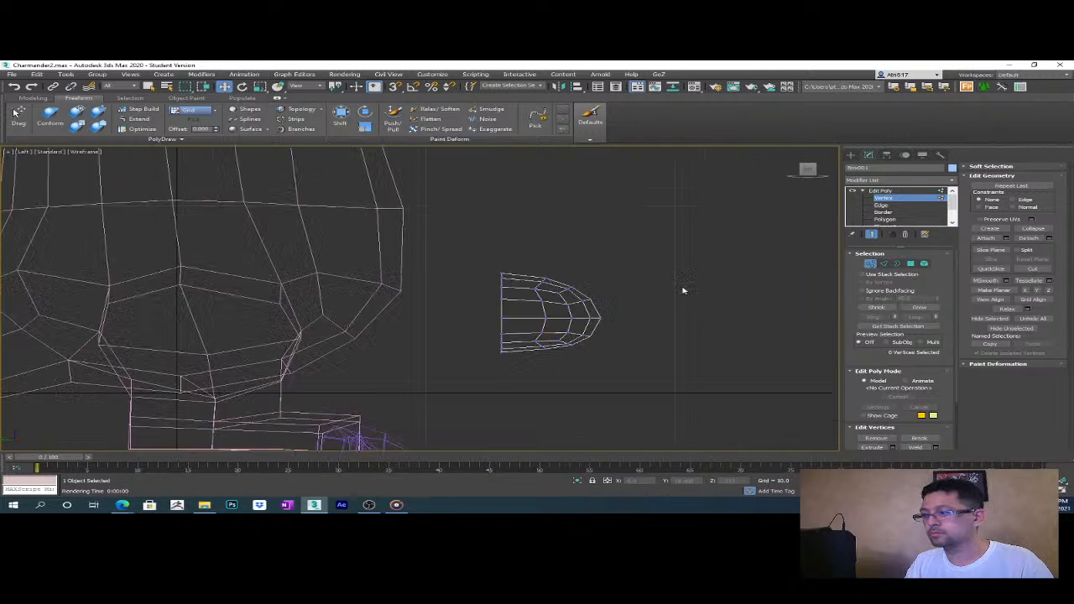
scroll(658, 318, down, 4)
click(873, 192)
middle_drag(738, 316, 554, 387)
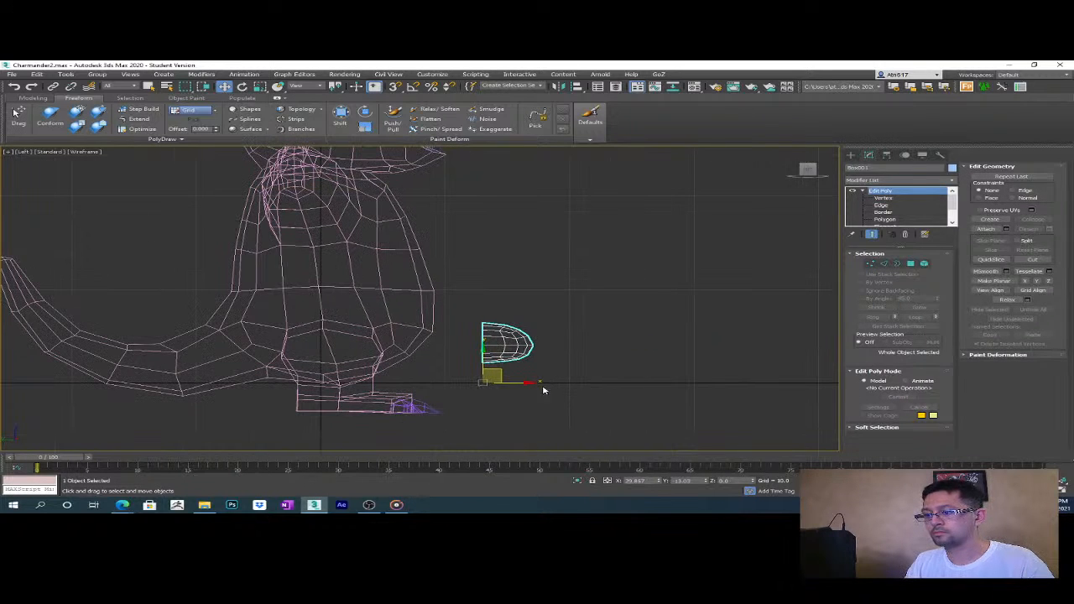
mouse_move(495, 371)
middle_down()
mouse_move(457, 222)
mouse_move(496, 372)
middle_up()
scroll(496, 372, up, 2)
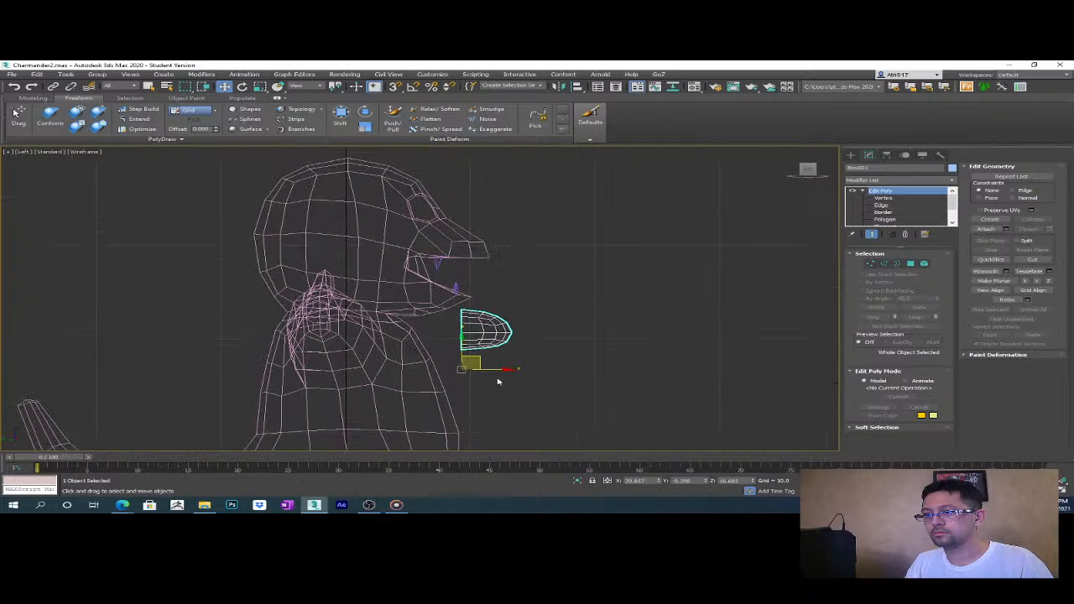
drag(476, 360, 421, 311)
scroll(430, 313, up, 3)
scroll(474, 348, down, 1)
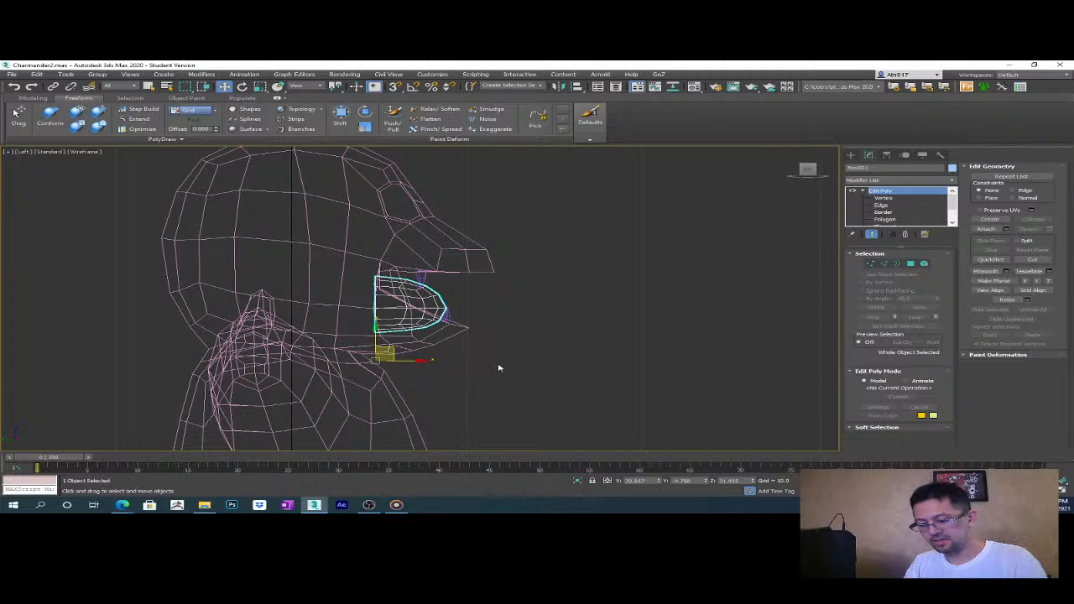
- Turn on shaded display and move the half-ellipsoid sideways in the Front view to the centre of the mouth
key(p)
key(F3)
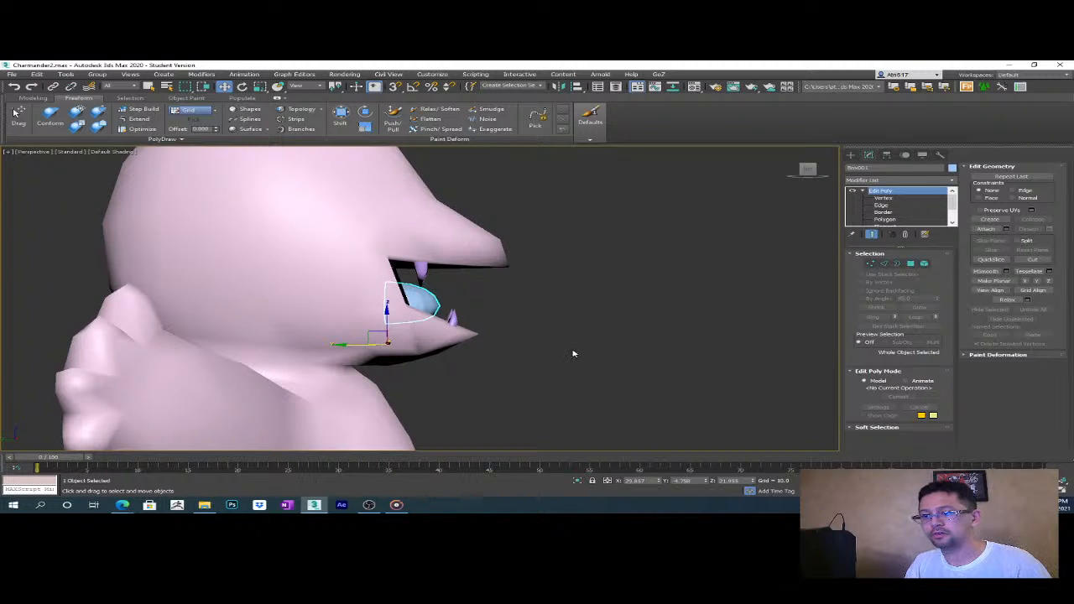
key(z)
mouse_move(515, 362)
alt+middle_down()
mouse_move(485, 370)
mouse_move(506, 350)
alt+middle_up()
key(f)
scroll(628, 304, up, 5)
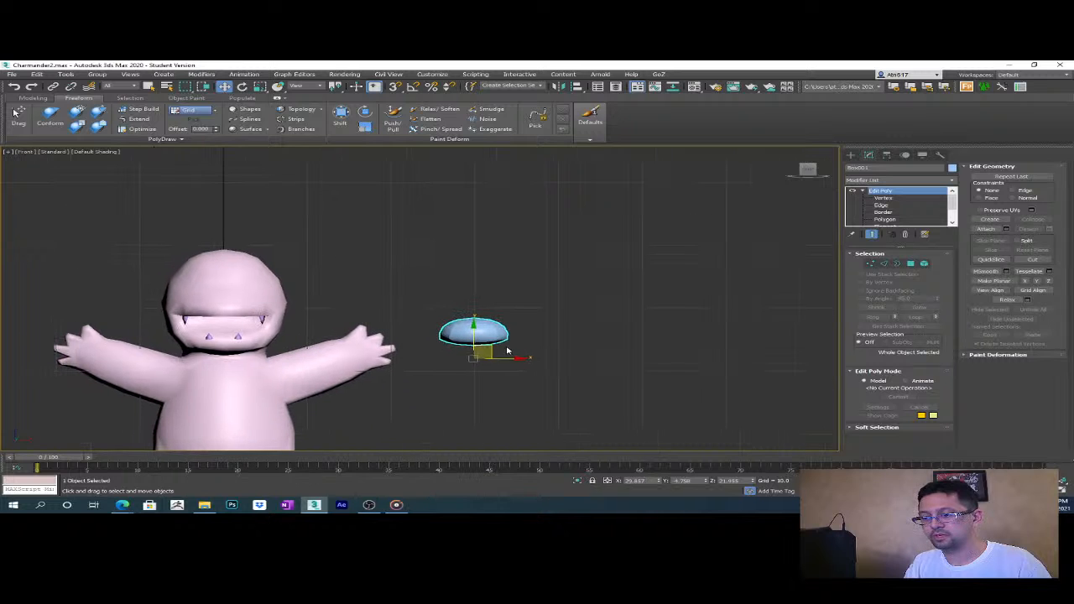
drag(489, 351, 240, 348)
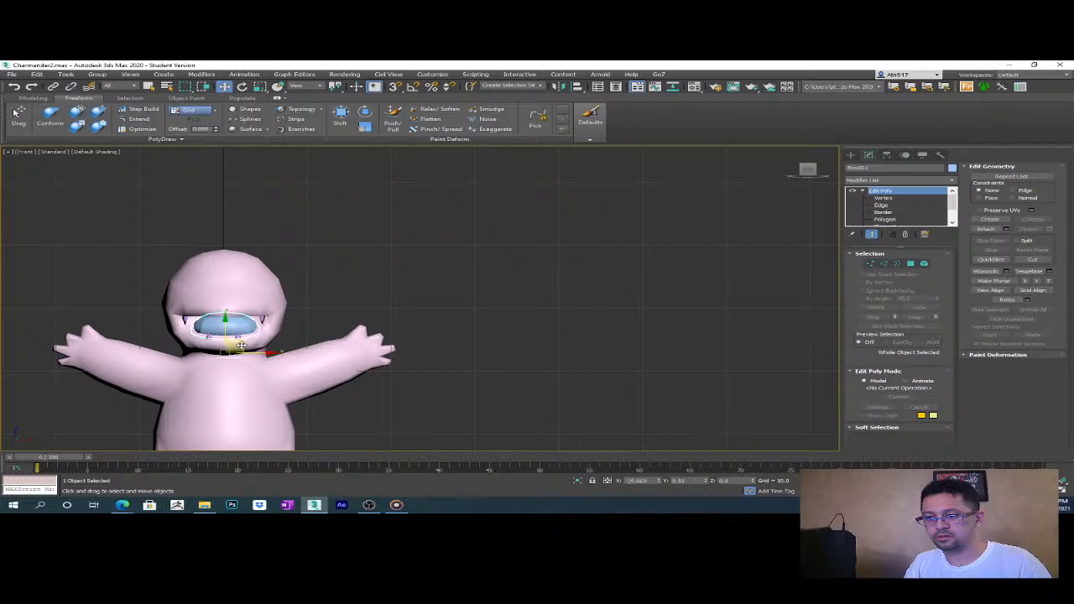
- Enter vertex editing on the tongue in wireframe display and move its top central vertices slightly down in the Front view
scroll(244, 347, up, 5)
middle_drag(247, 346, 276, 347)
key(F3)
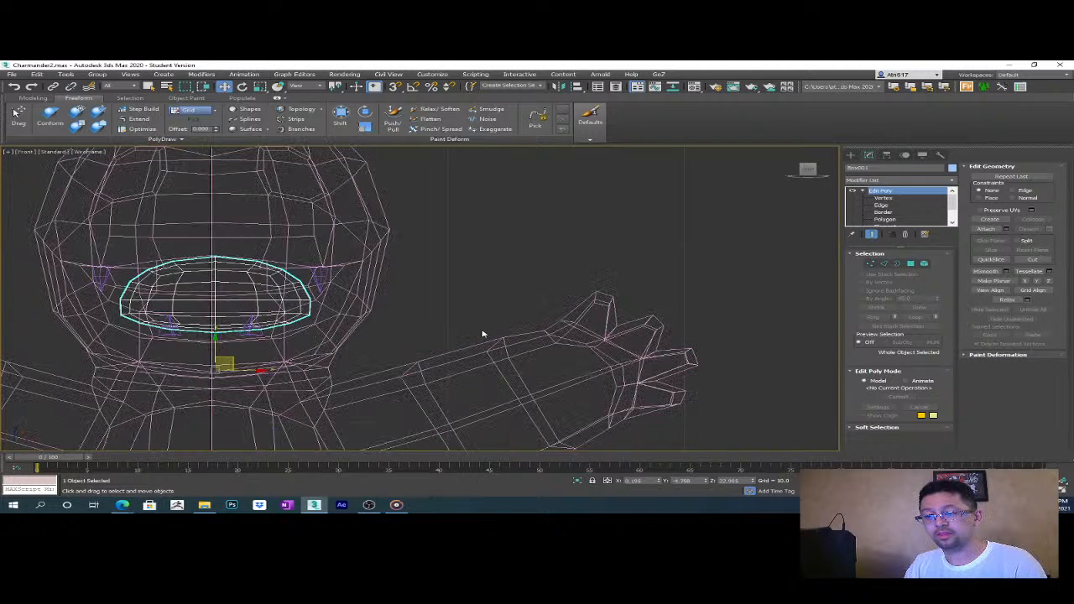
middle_drag(377, 320, 549, 323)
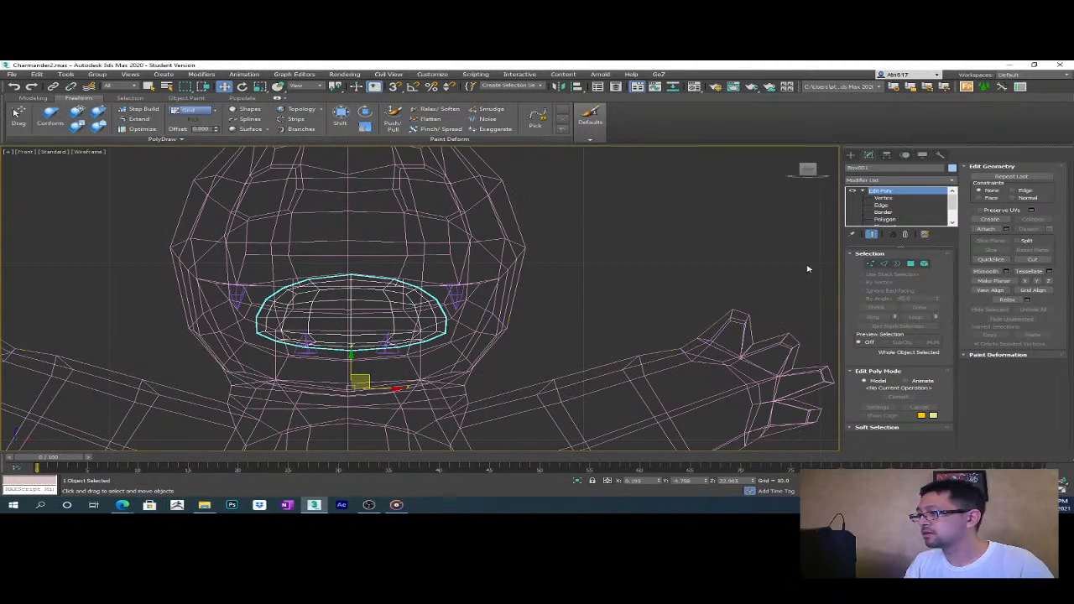
click(870, 264)
scroll(302, 282, up, 4)
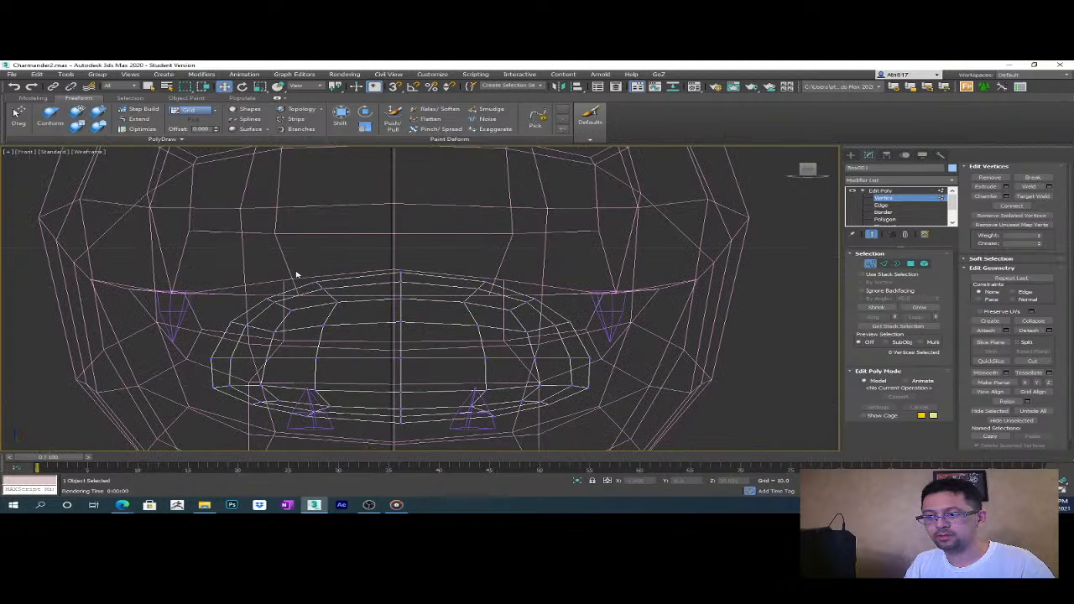
drag(294, 265, 500, 313)
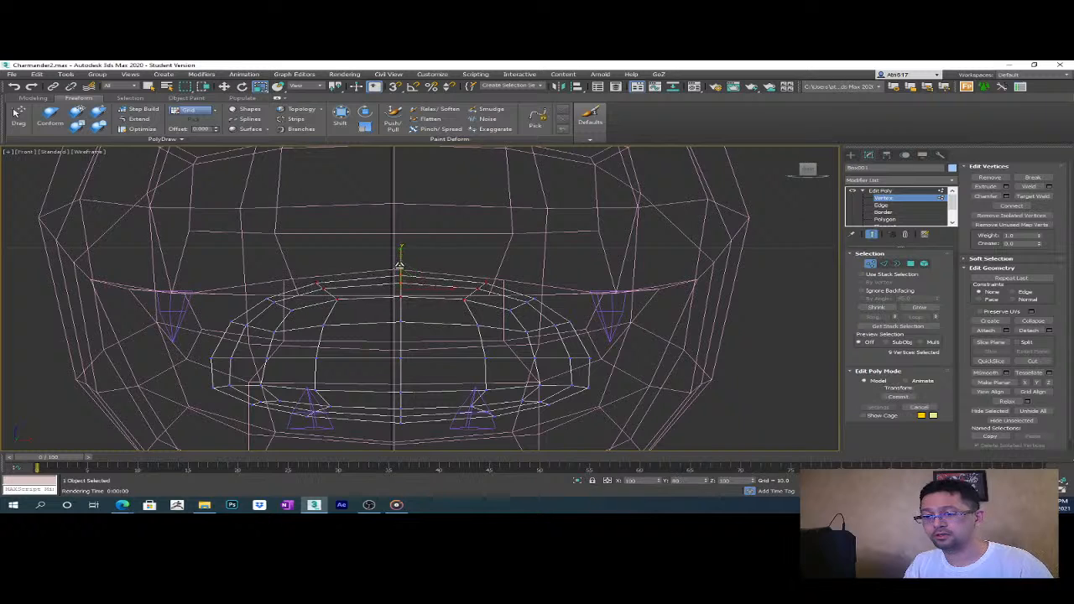
key(w)
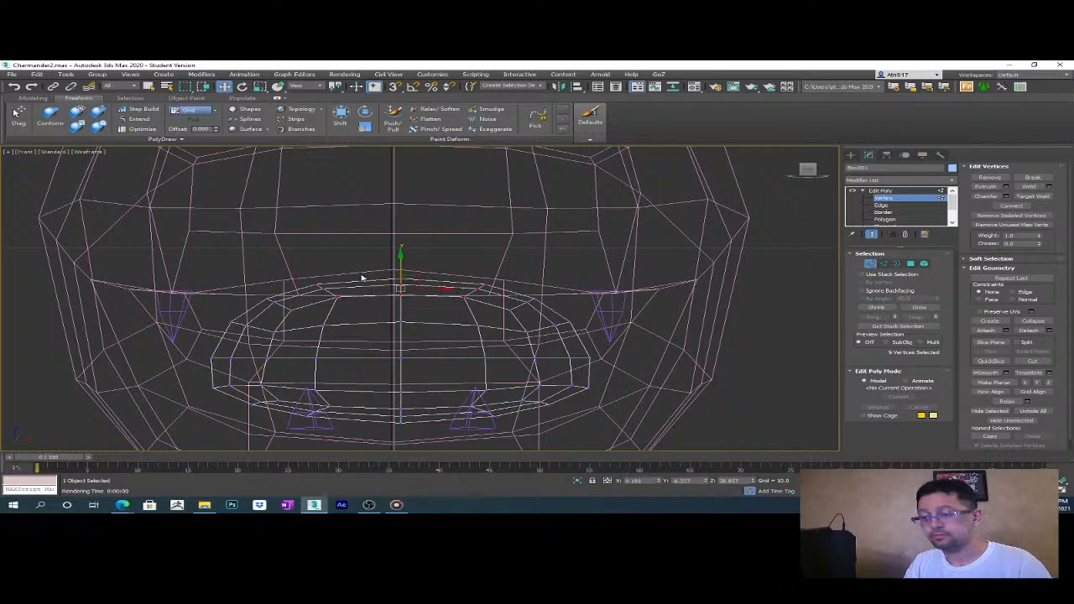
drag(399, 266, 375, 280)
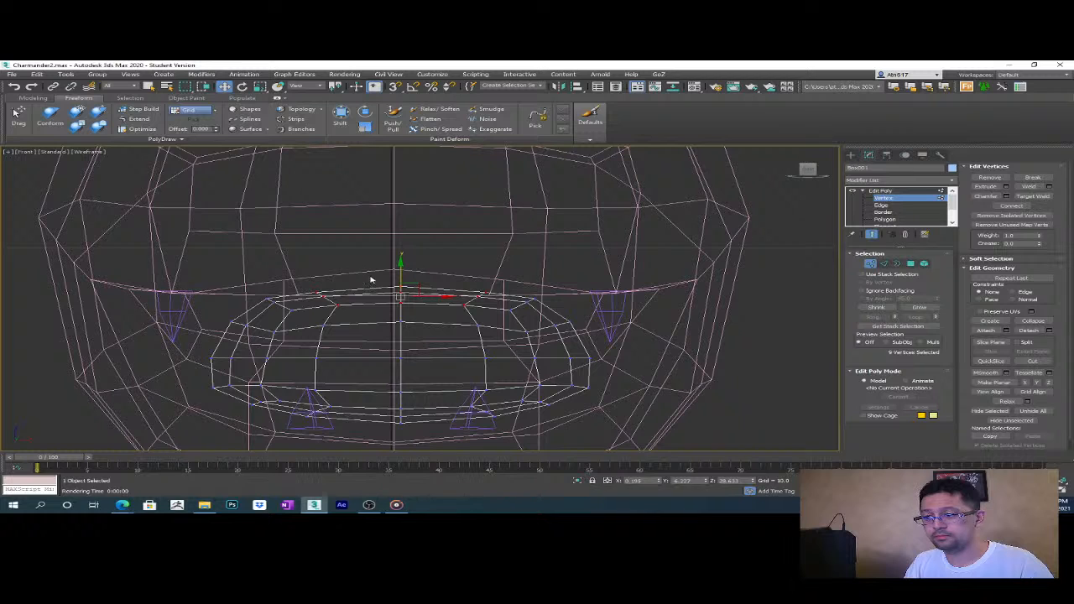
- Select the vertices on the tongue's upper centre line and lower them slightly to form a shallow central groove
click(385, 276)
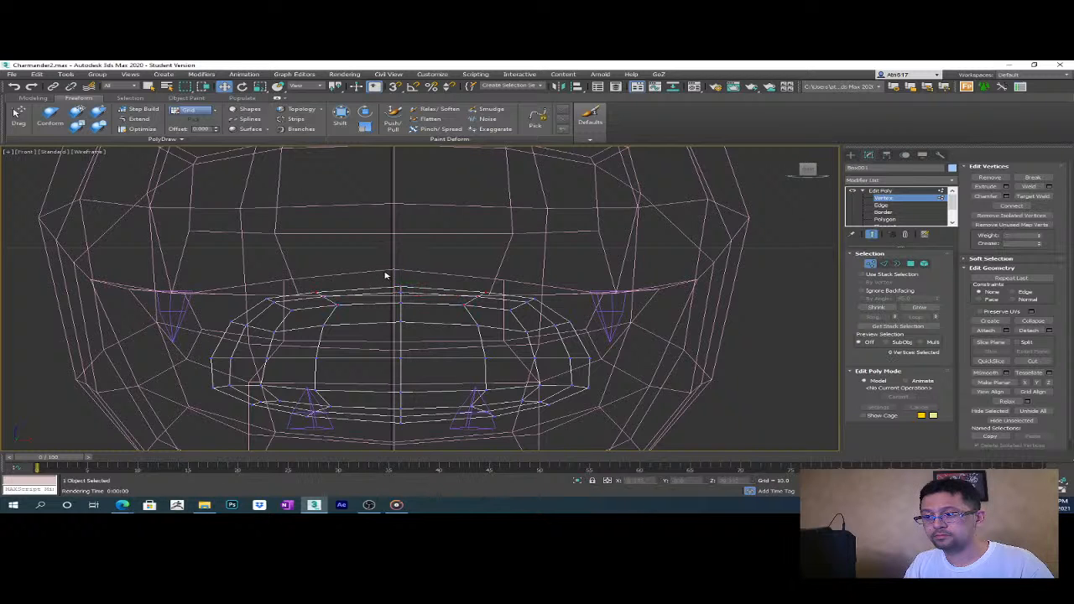
click(425, 338)
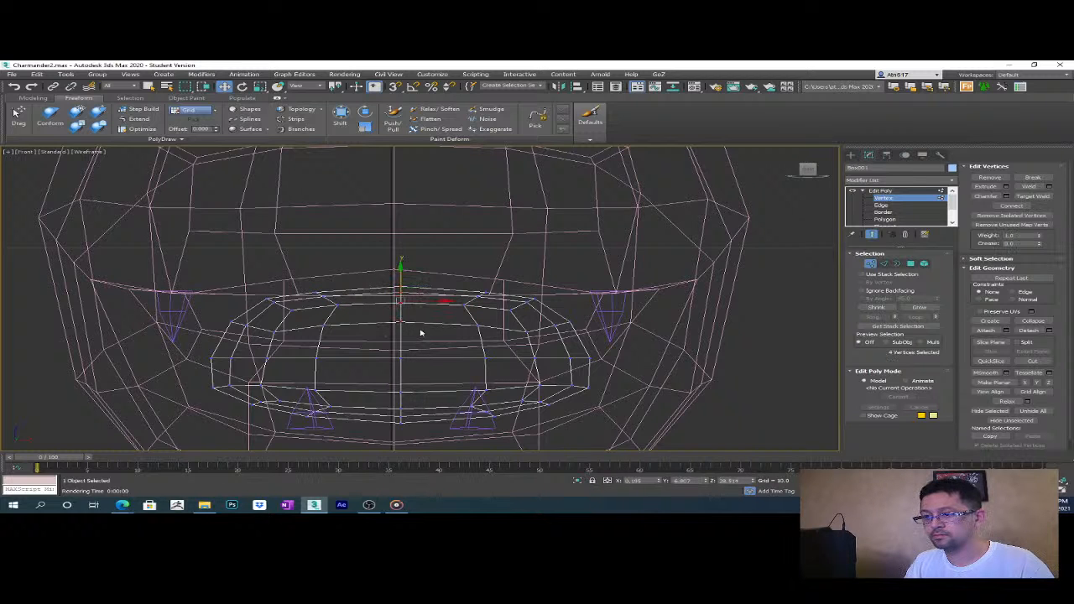
drag(403, 280, 401, 307)
click(479, 318)
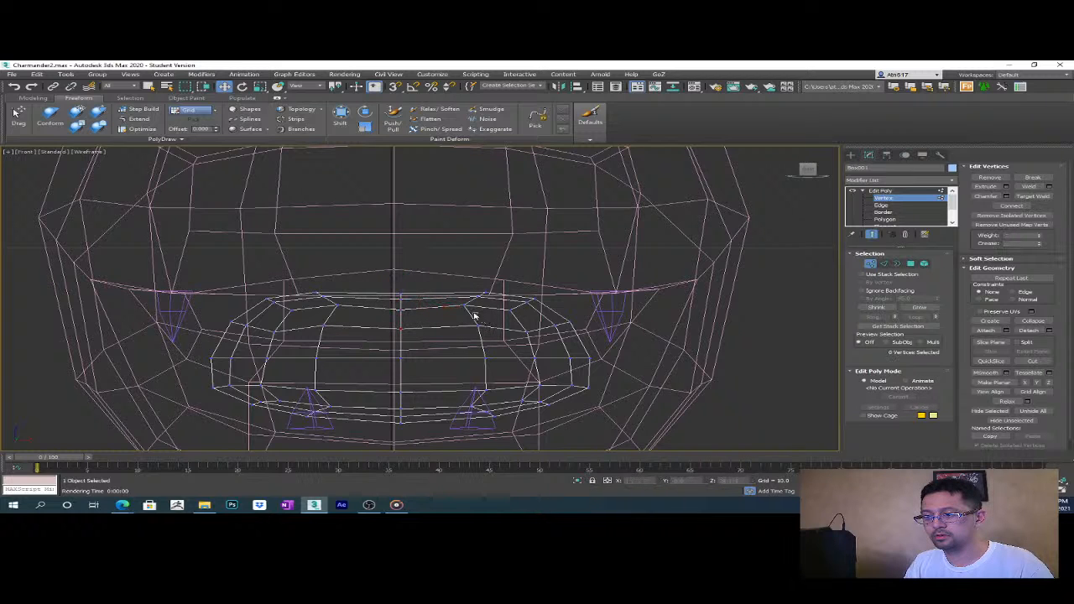
- Select the two upper vertices flanking the centre line, scale them slightly closer together and move them slightly down
click(445, 305)
ctrl+click(346, 307)
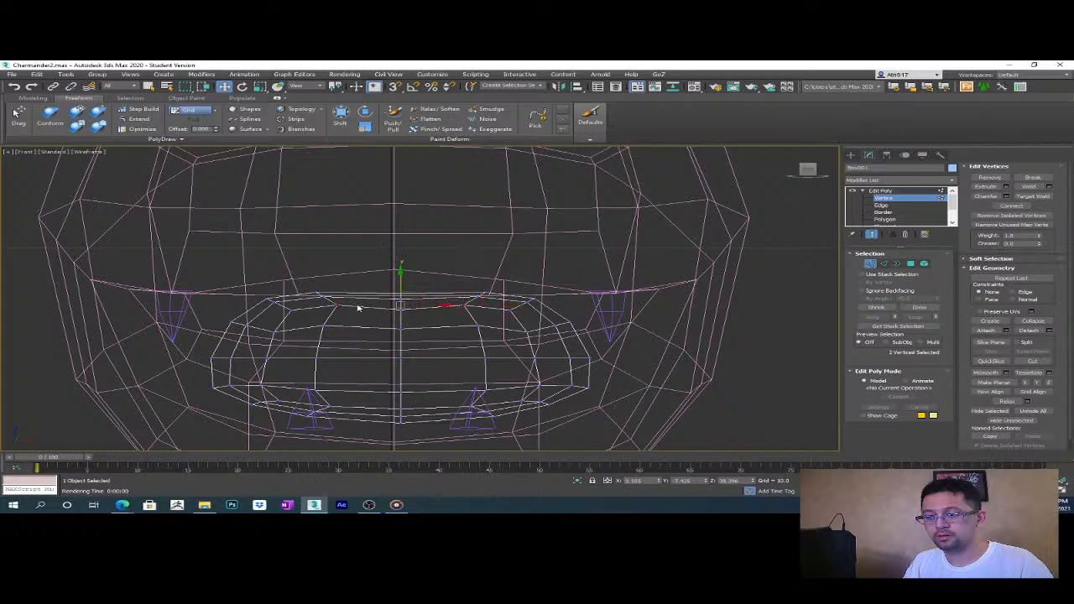
key(r)
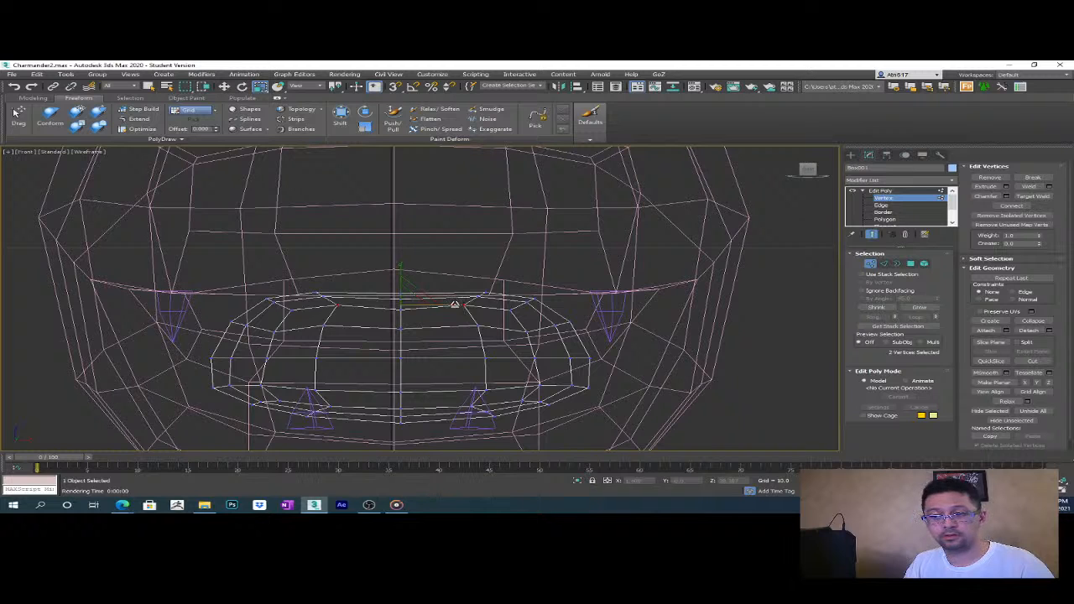
mouse_move(453, 303)
mouse_down()
mouse_move(428, 333)
mouse_move(453, 286)
mouse_up()
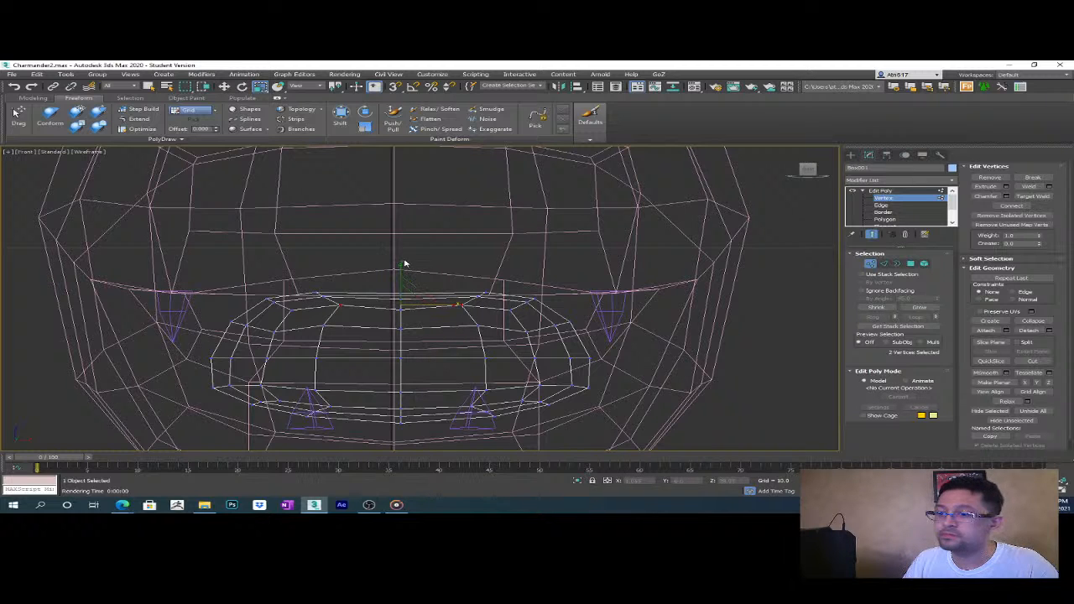
key(w)
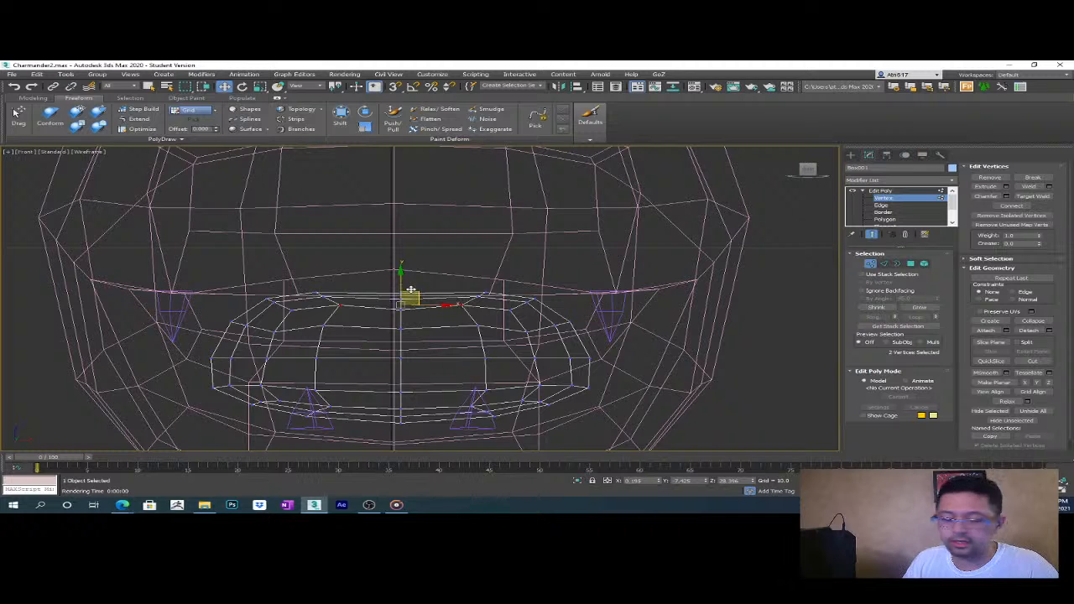
drag(400, 278, 400, 283)
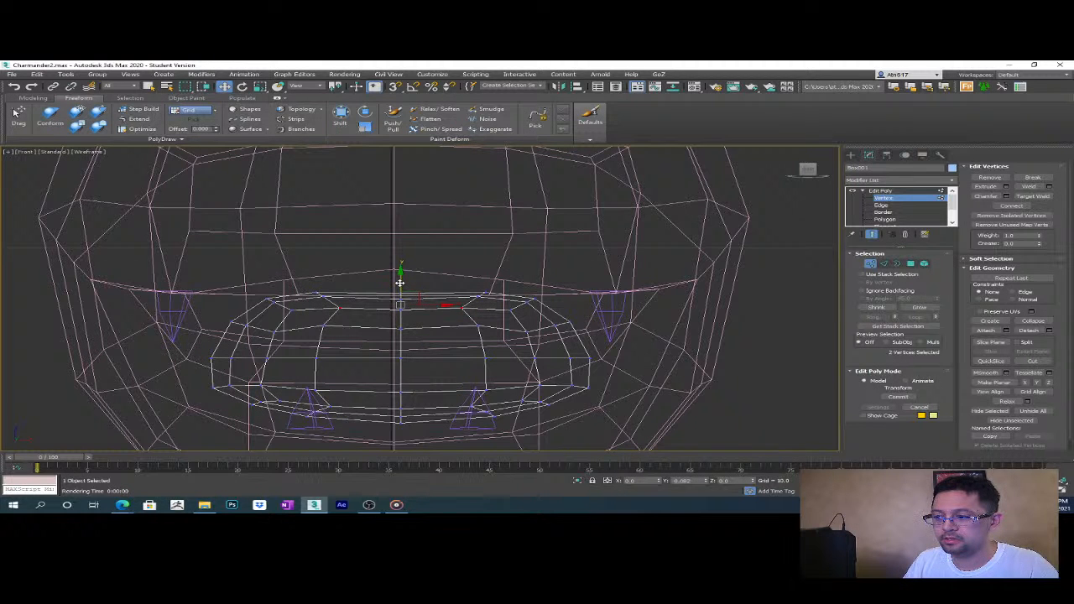
- Select the three central vertices in the next row down, constrain movement to Edge and move them slightly down
middle_drag(473, 347, 478, 298)
click(468, 289)
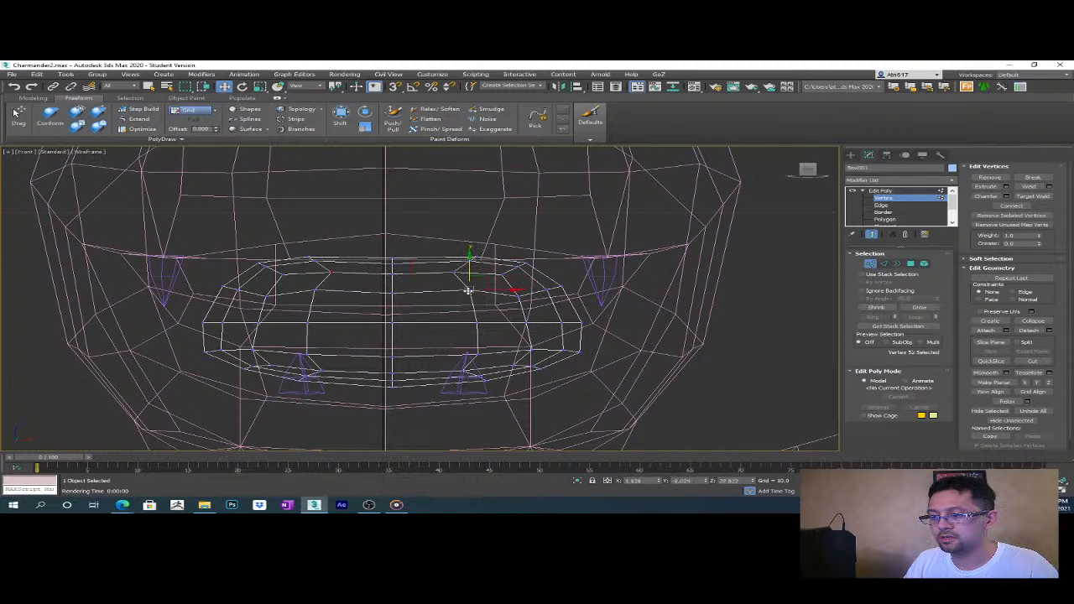
click(520, 295)
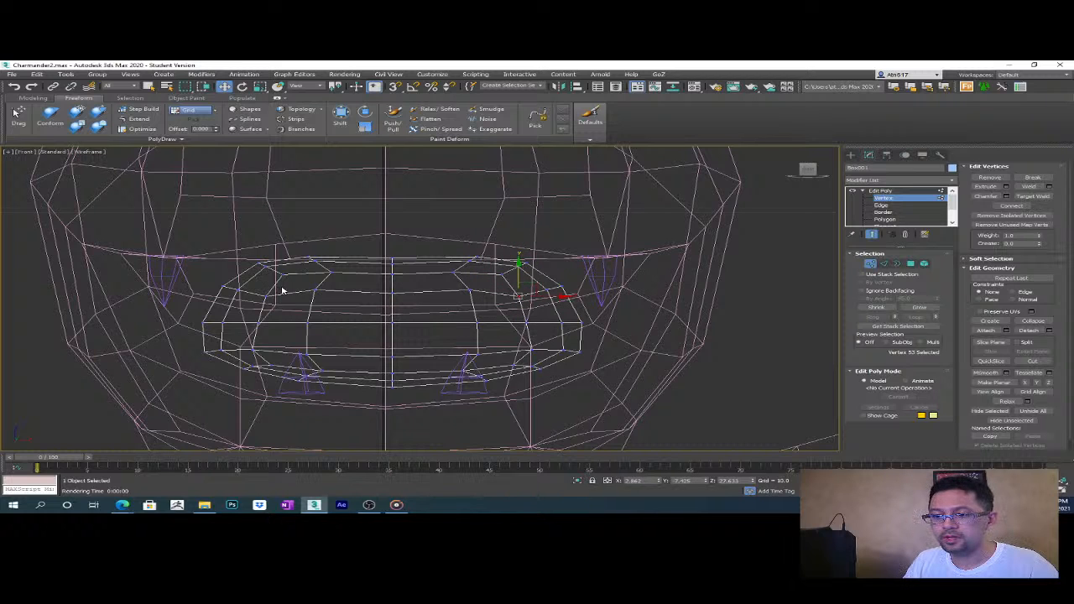
drag(375, 302, 411, 277)
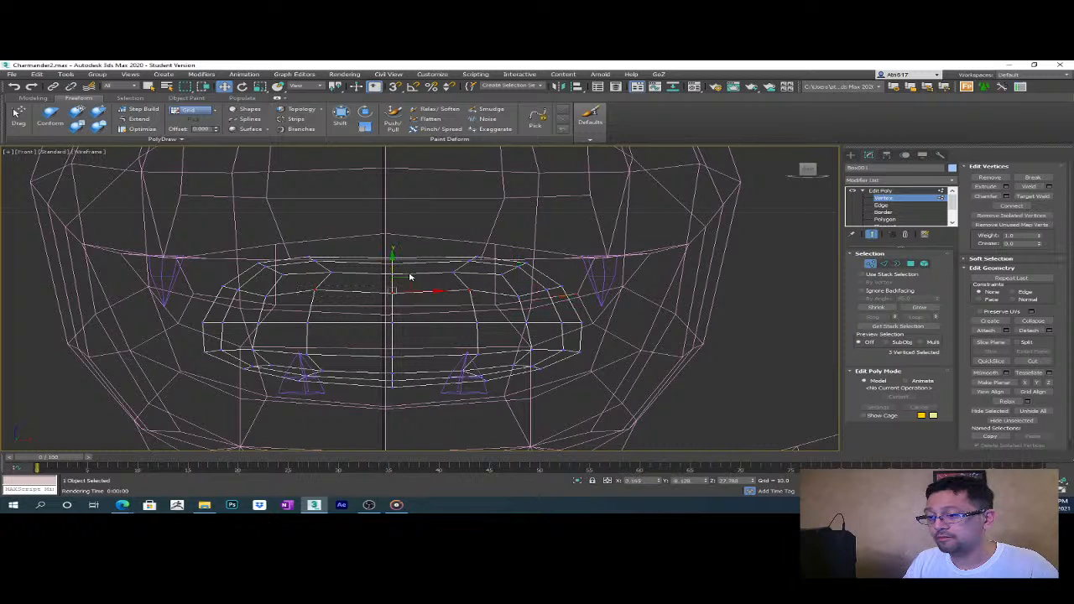
click(1012, 292)
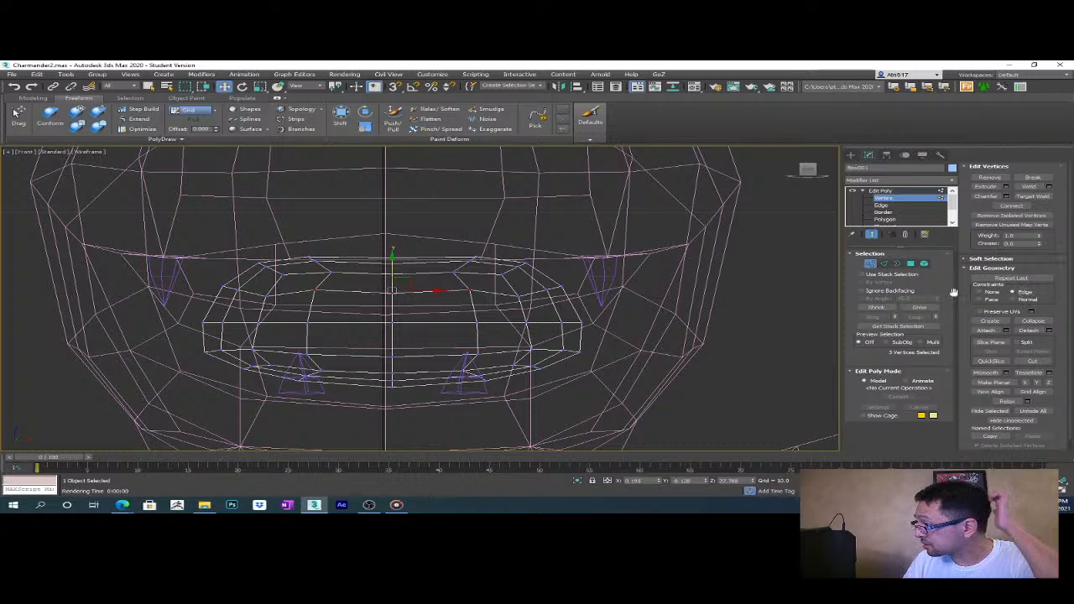
drag(391, 267, 392, 269)
middle_drag(537, 330, 508, 344)
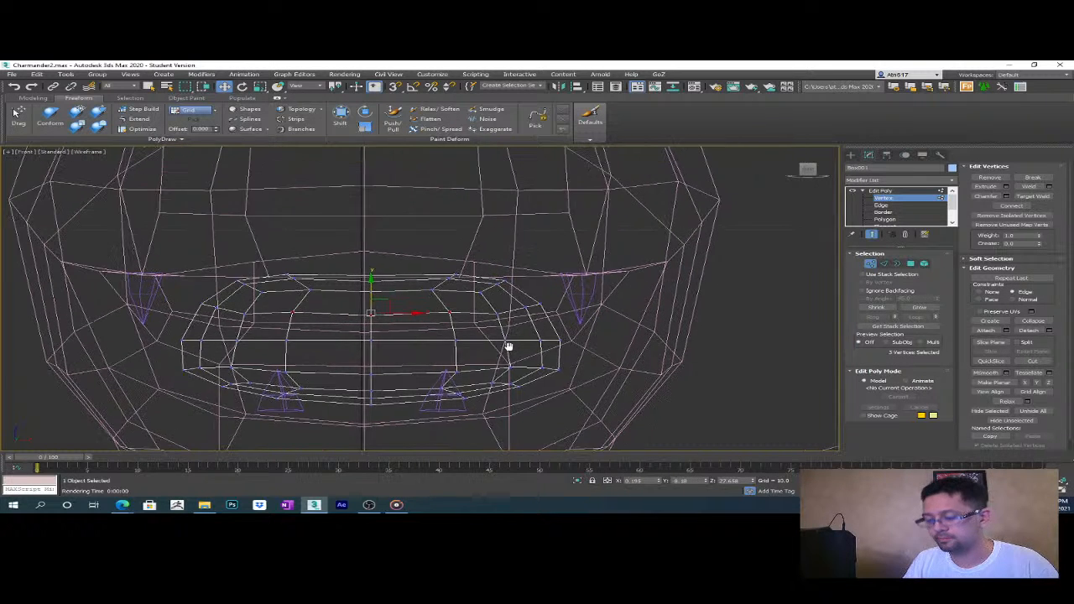
- Examine the tongue's shape inside the mouth in a shaded Perspective view with edged faces
key(p)
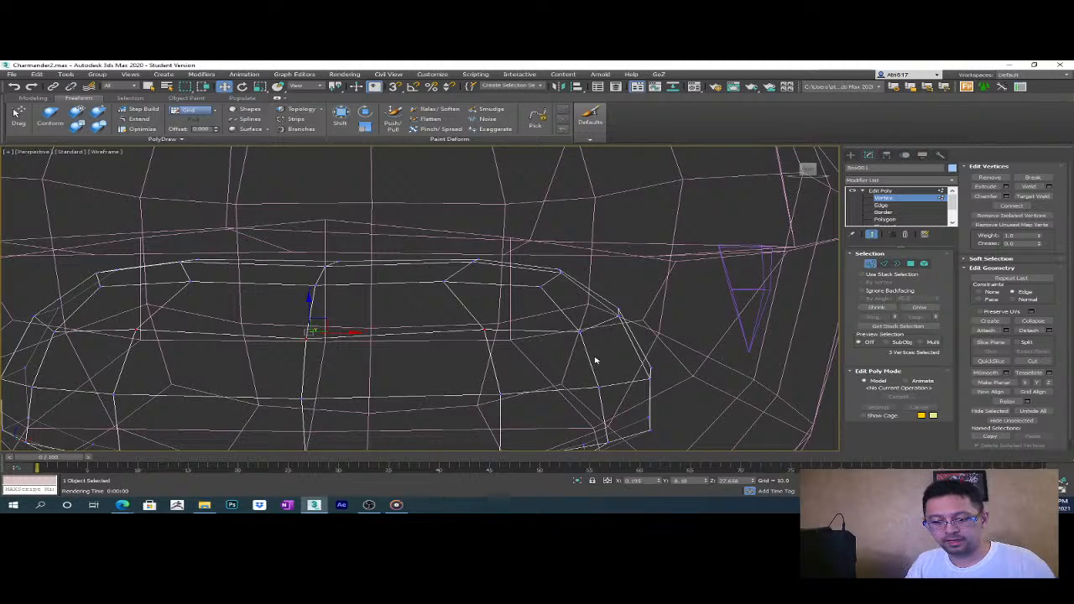
key(F3)
key(z)
key(F3)
key(F3)
key(F4)
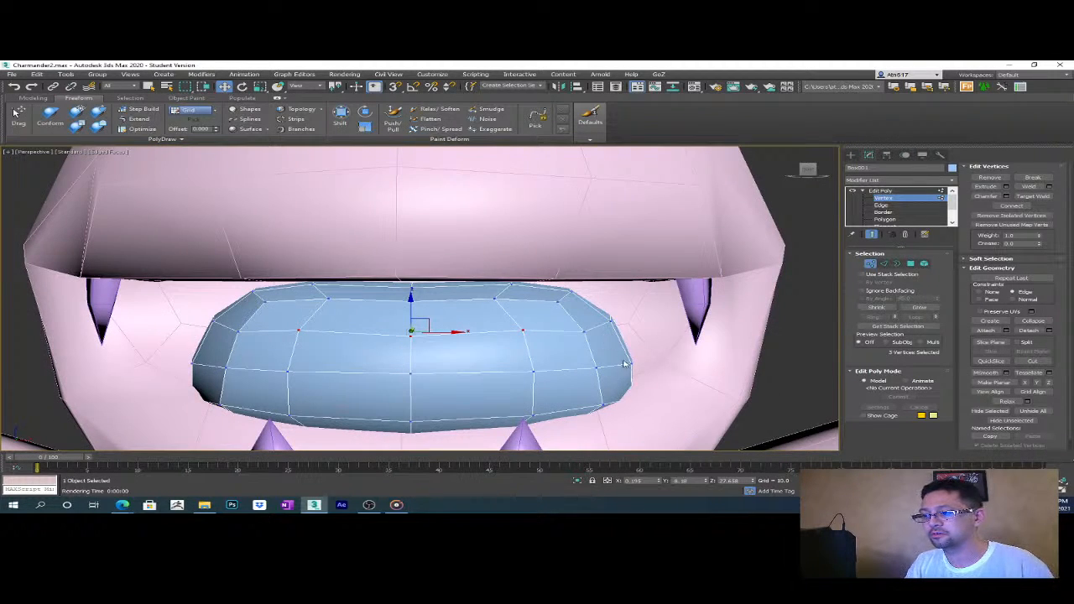
mouse_move(623, 367)
alt+middle_down()
mouse_move(576, 355)
mouse_move(628, 388)
mouse_move(495, 331)
mouse_move(556, 338)
mouse_move(485, 339)
mouse_move(580, 334)
mouse_move(501, 372)
mouse_move(561, 354)
mouse_move(582, 371)
mouse_move(638, 379)
alt+middle_up()
- Select the tongue's lower vertices in the Front view, set the constraint to None and move them slightly up
key(f)
drag(699, 390, 225, 331)
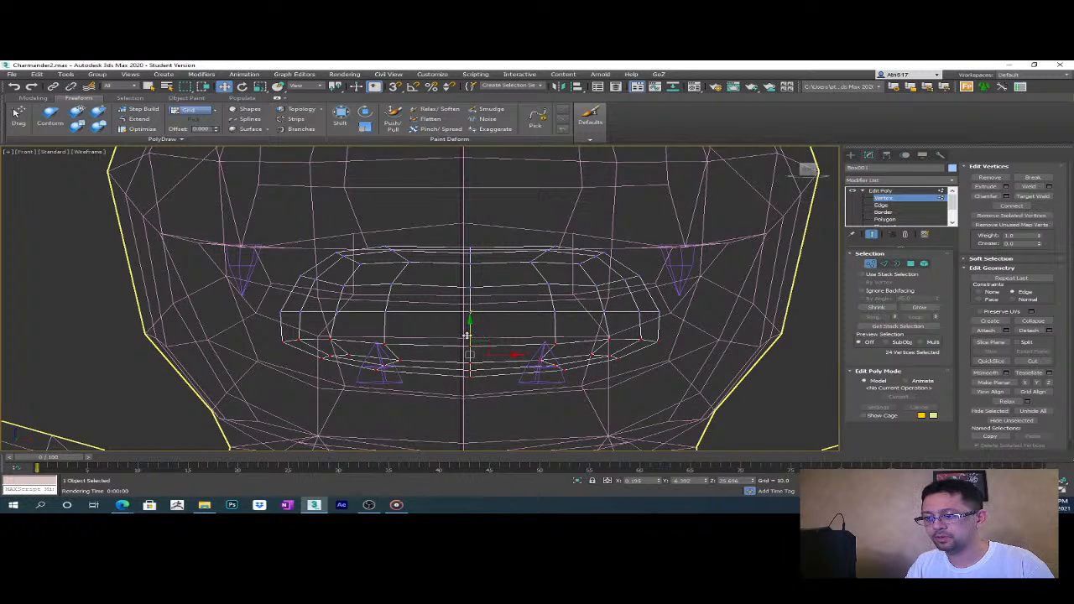
drag(468, 334, 474, 333)
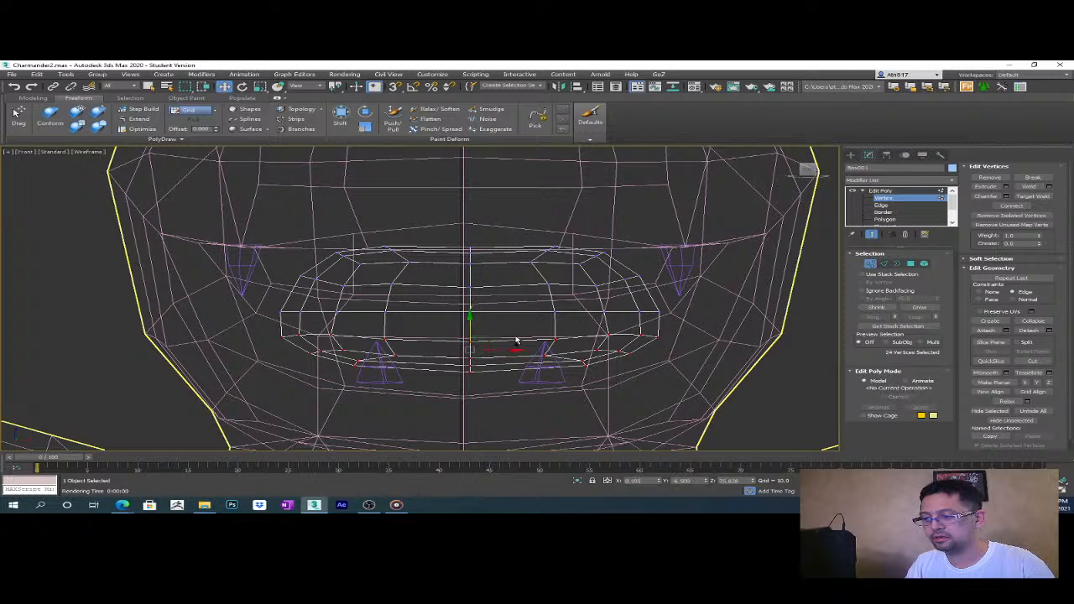
click(991, 291)
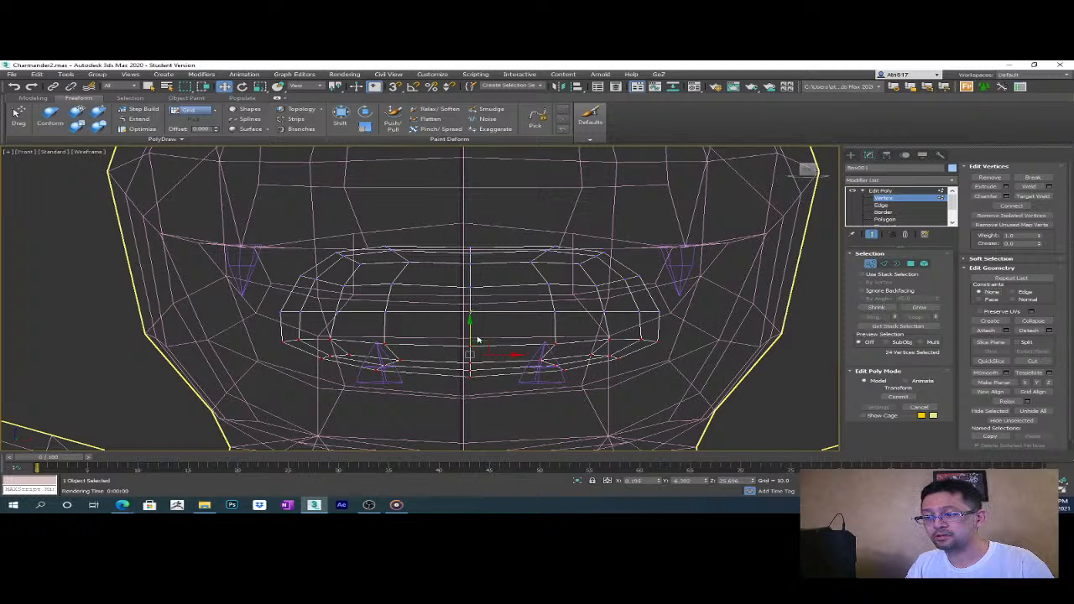
drag(470, 332, 468, 320)
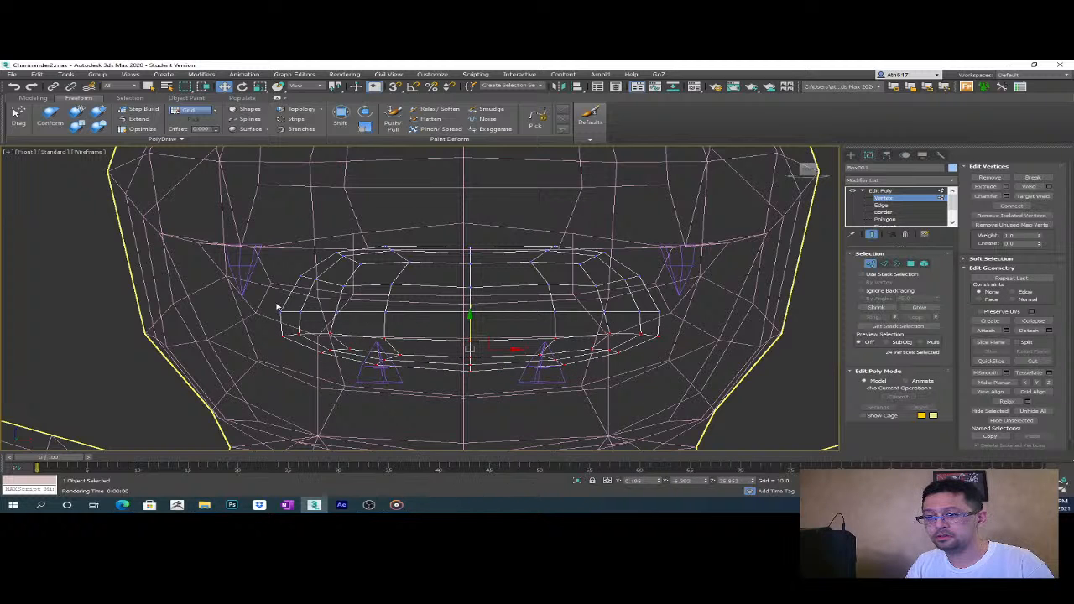
- Add the middle row of vertices to the lower selection and move them all slightly up, then clear the selection
ctrl+drag(264, 309, 681, 326)
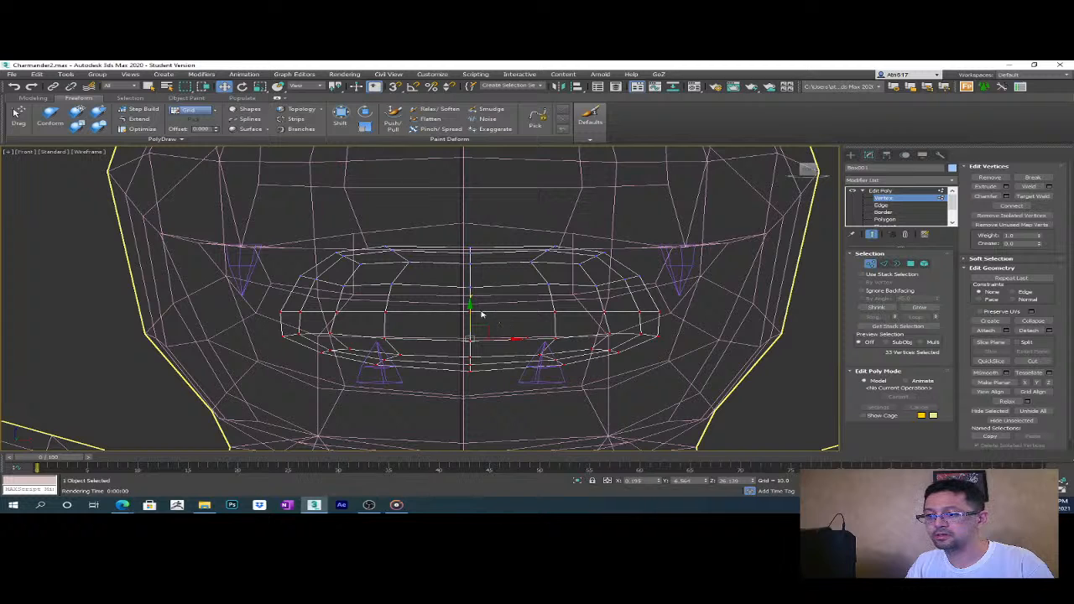
drag(468, 313, 468, 305)
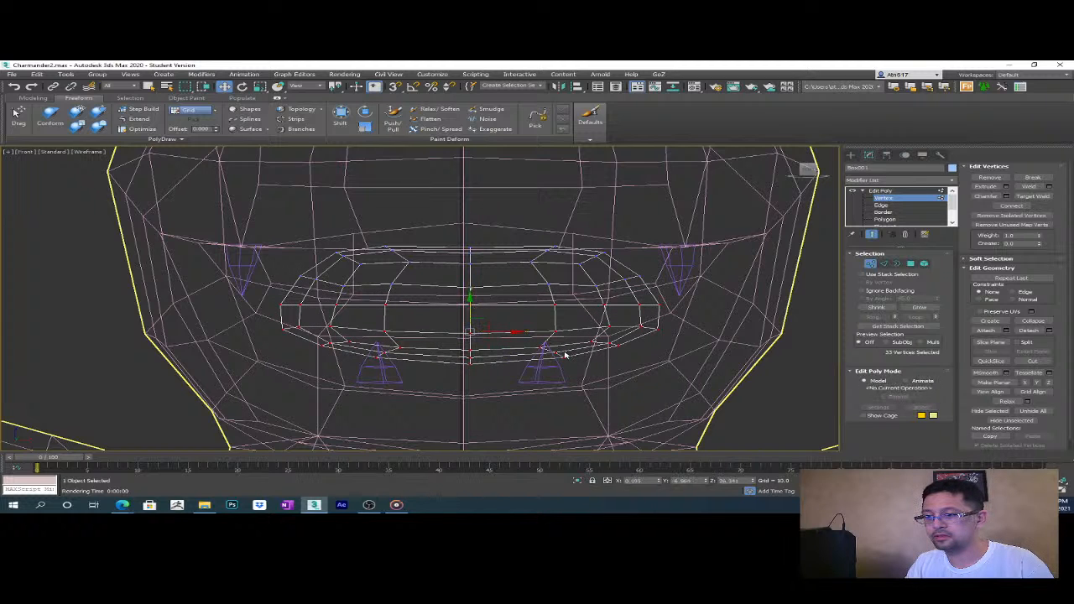
click(496, 393)
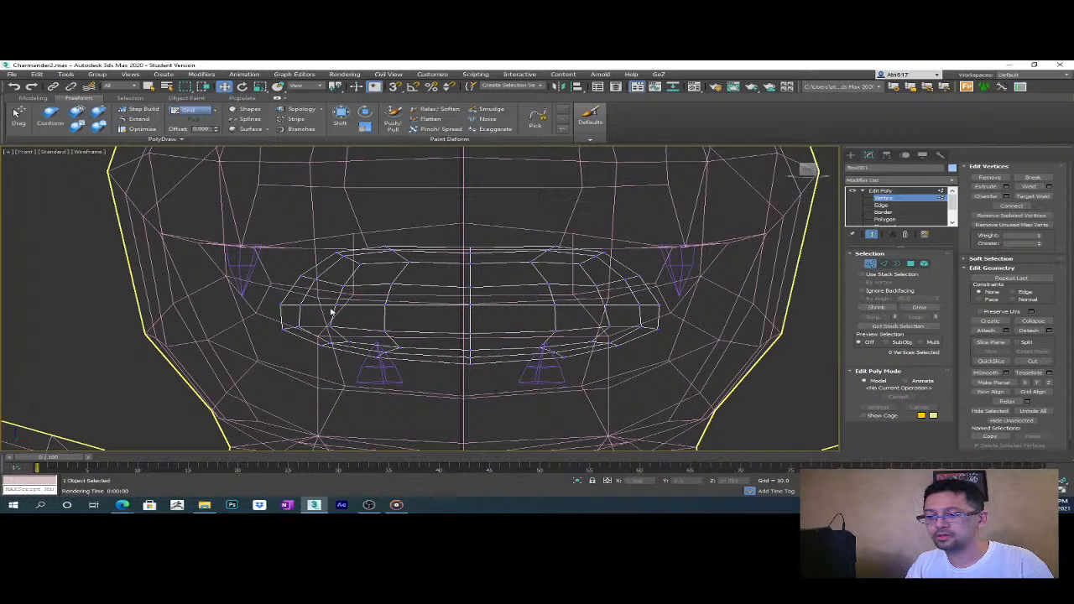
- Select the tongue's front tip vertices in the Left view and turn on soft selection with a falloff of 4.6
alt+middle_drag(388, 330, 498, 338)
key(l)
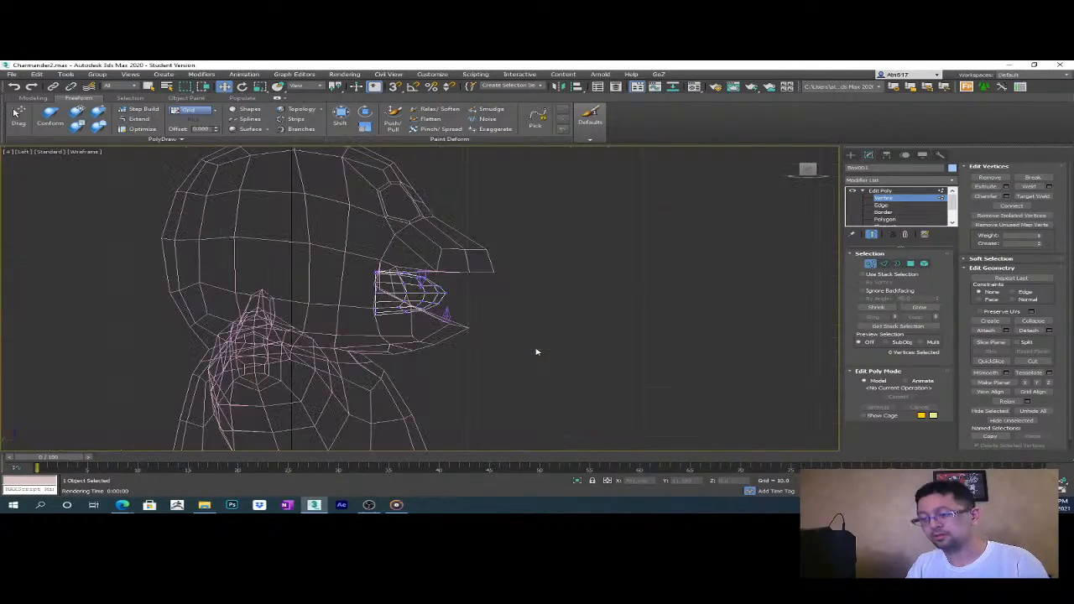
scroll(456, 311, up, 3)
middle_drag(453, 311, 527, 359)
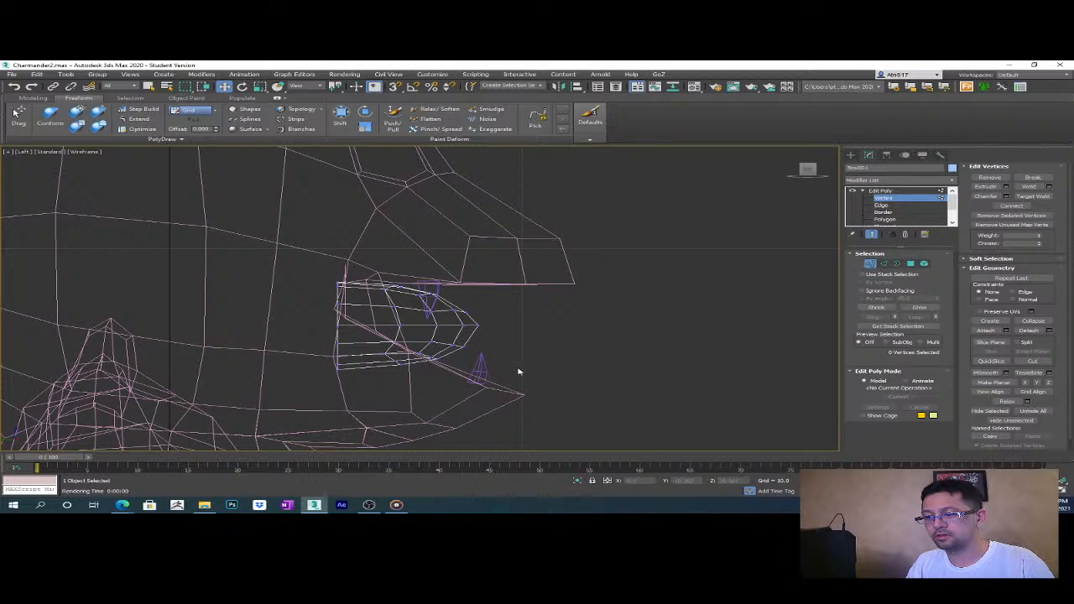
drag(452, 316, 445, 307)
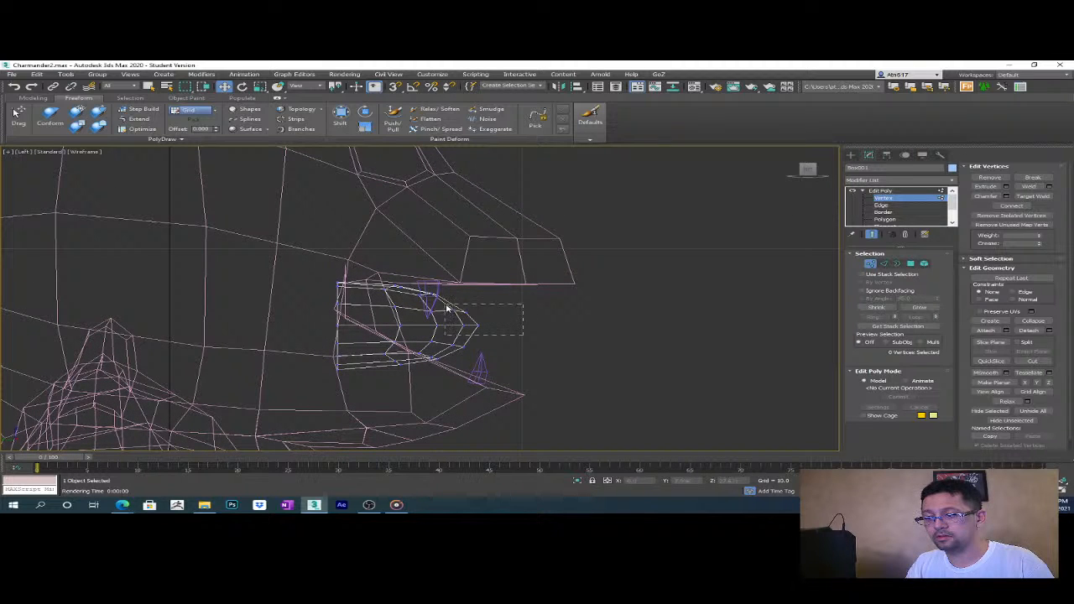
click(977, 259)
click(995, 247)
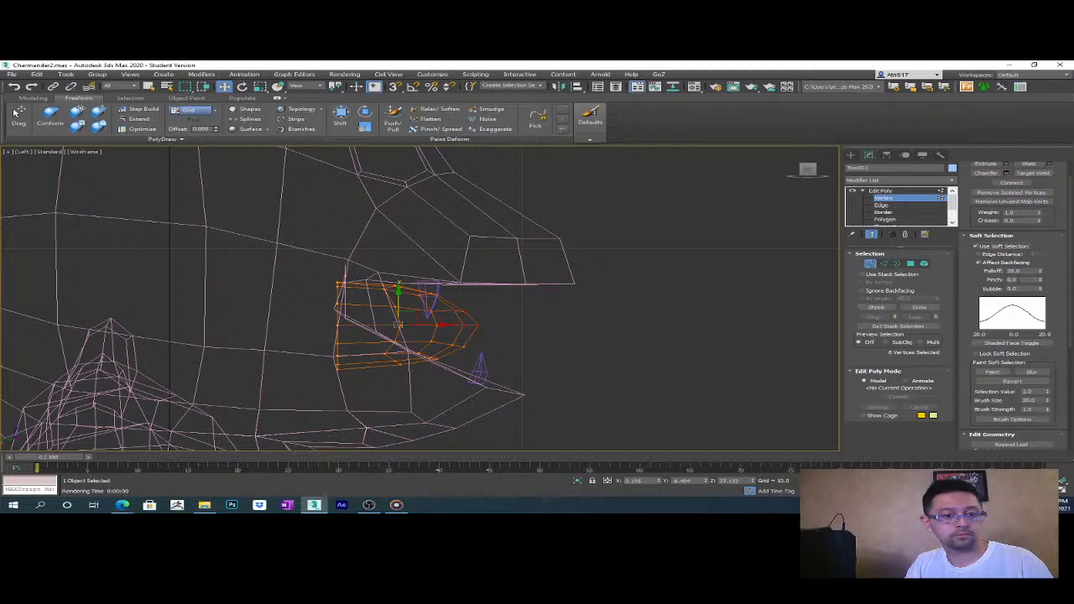
drag(1039, 271, 1034, 304)
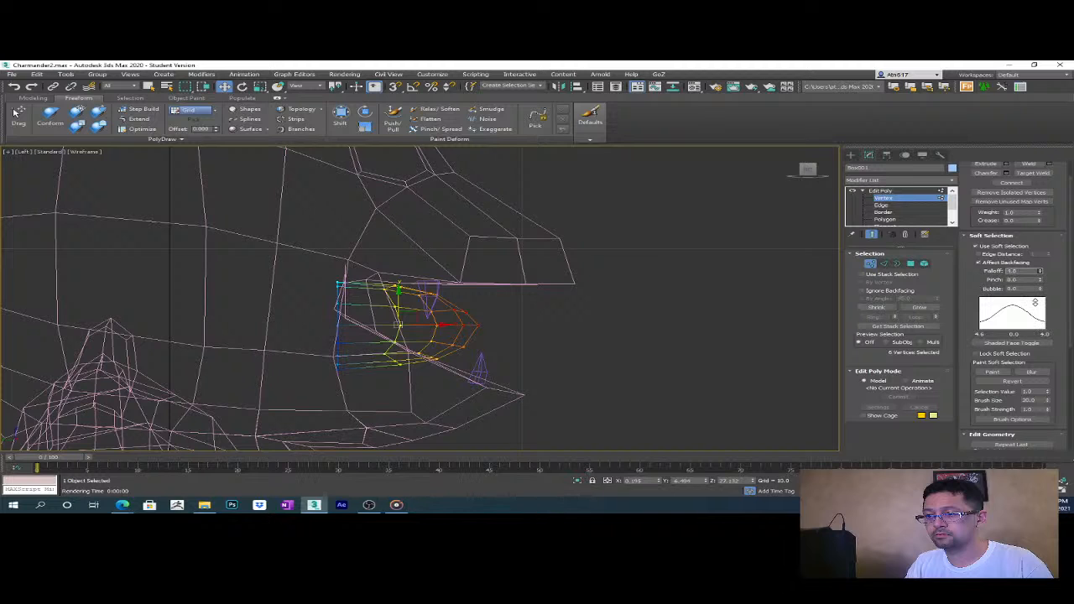
- Move the soft-selected tip forward and slightly down, rotate it downward, and check the tongue in a shaded Perspective view
drag(414, 317, 439, 324)
key(e)
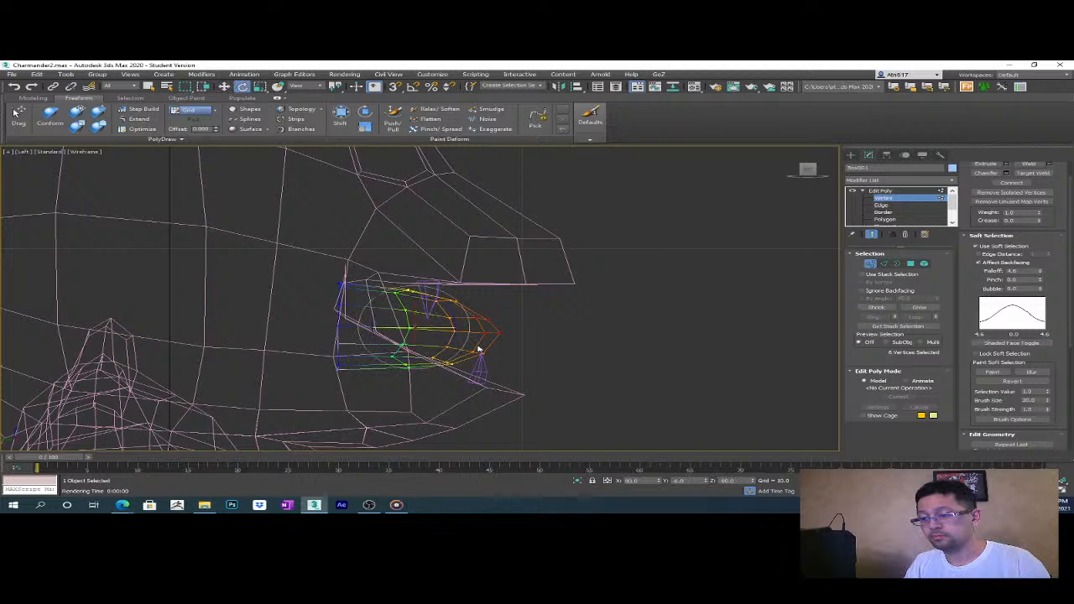
mouse_move(443, 311)
mouse_down()
mouse_move(458, 319)
mouse_move(429, 326)
mouse_up()
key(w)
click(571, 347)
key(p)
alt+middle_drag(571, 347, 545, 373)
key(F3)
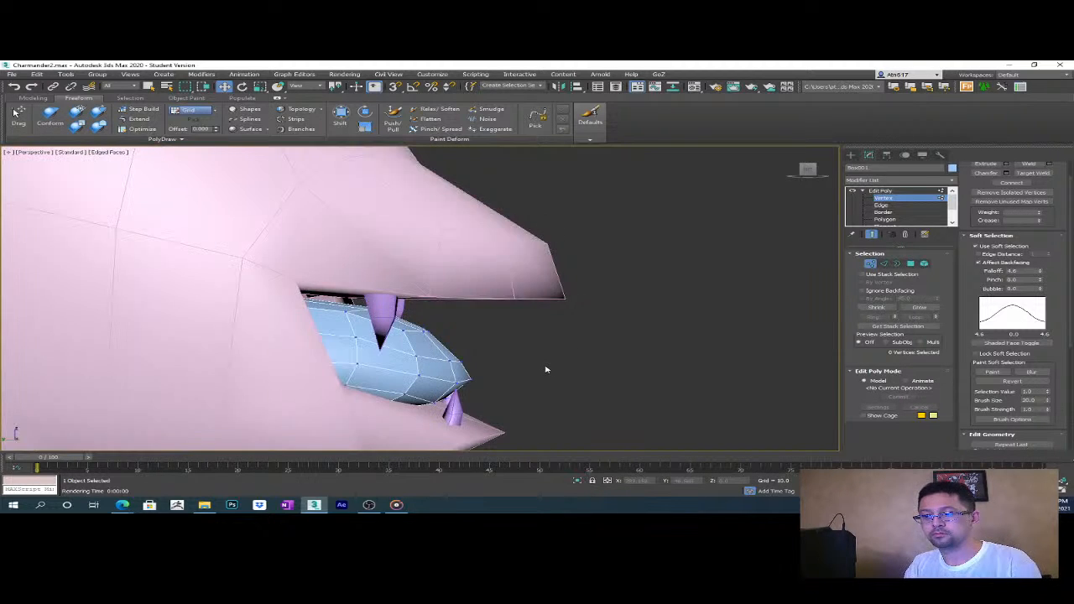
- Leave vertex editing on the mouth piece and rename the object as tongue
scroll(576, 374, down, 3)
alt+middle_drag(612, 391, 553, 390)
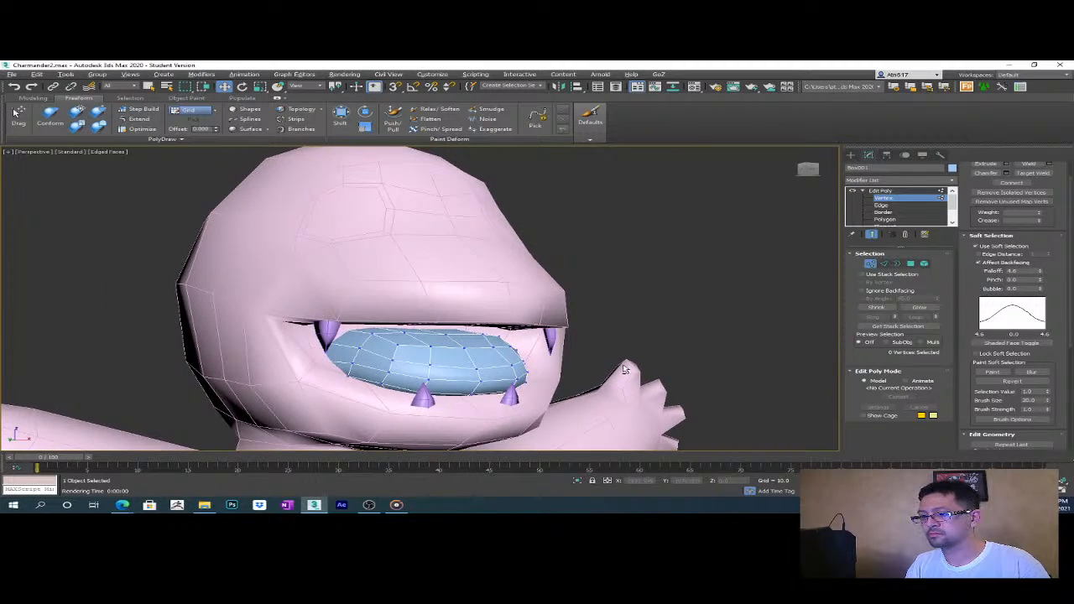
alt+middle_drag(623, 369, 613, 370)
scroll(621, 361, down, 3)
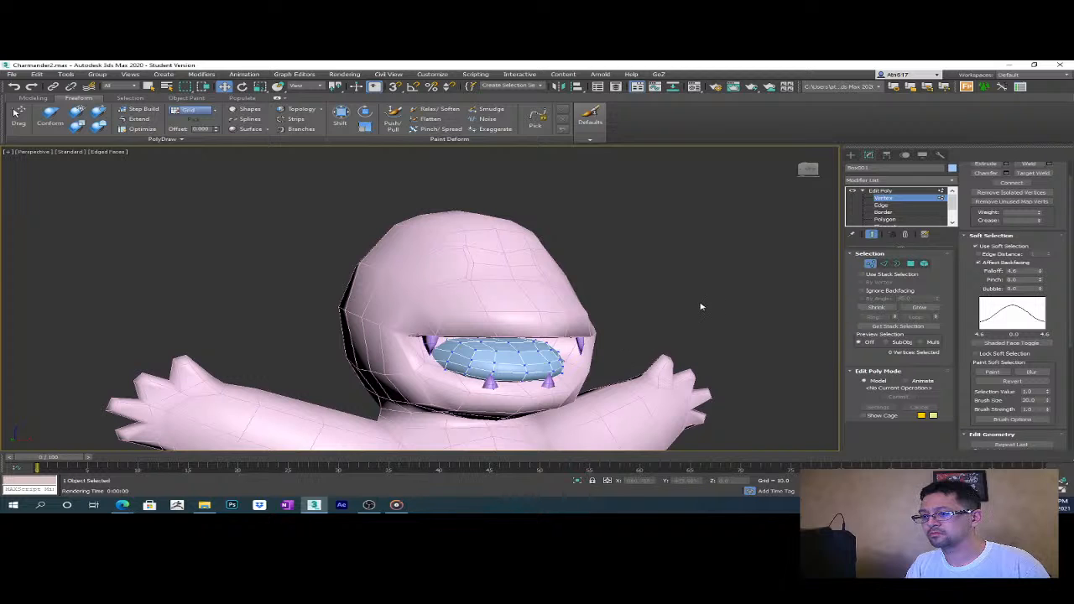
click(879, 190)
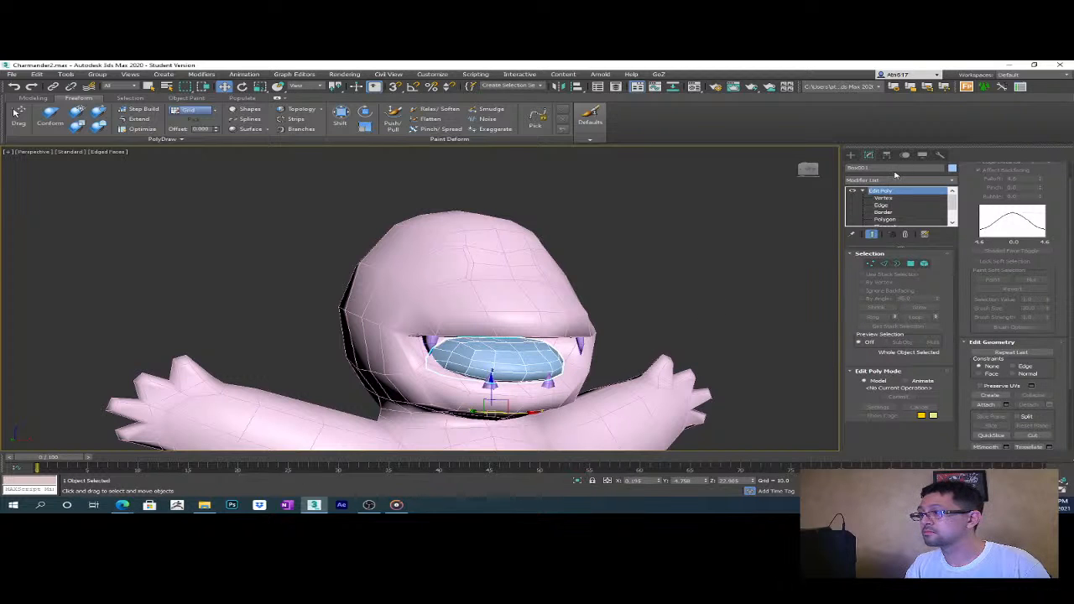
double_click(888, 169)
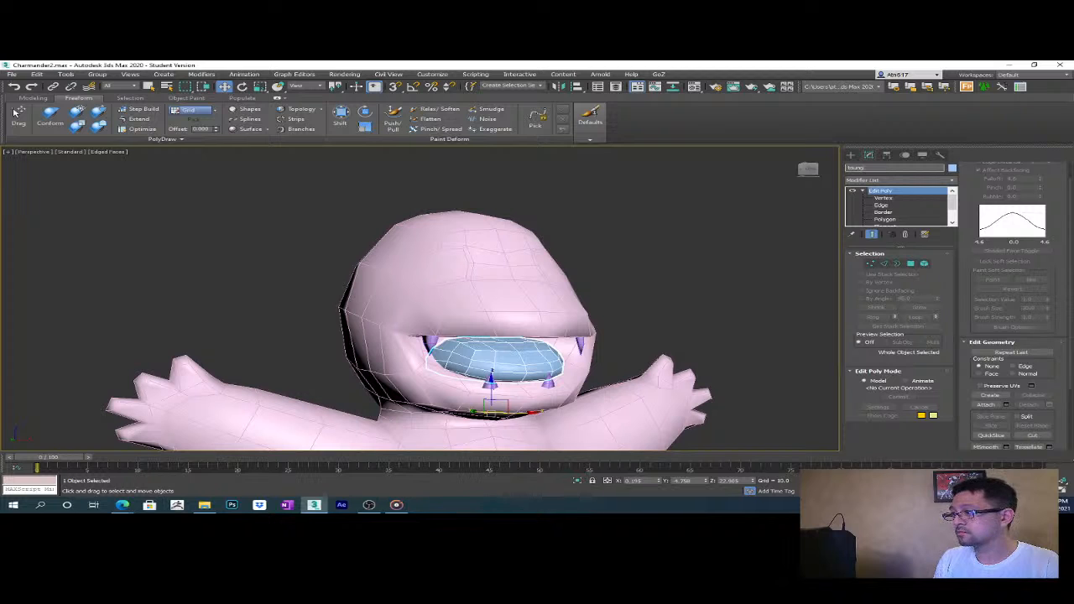
key(Return)
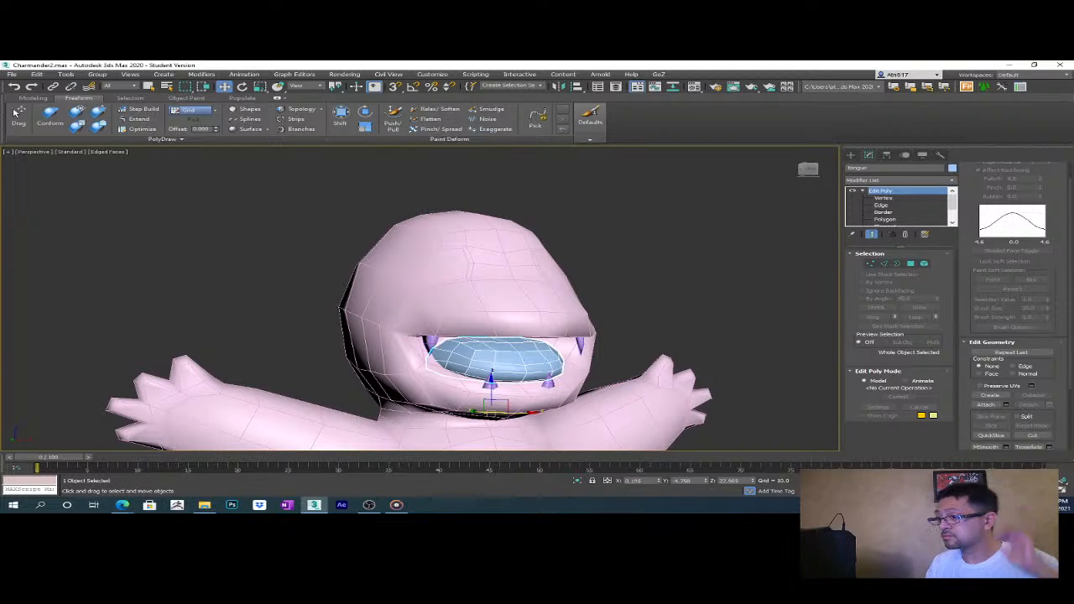
- Render the character's Perspective view to check how the tongue looks inside the mouth, then close the render and its setup
alt+middle_drag(671, 285, 556, 284)
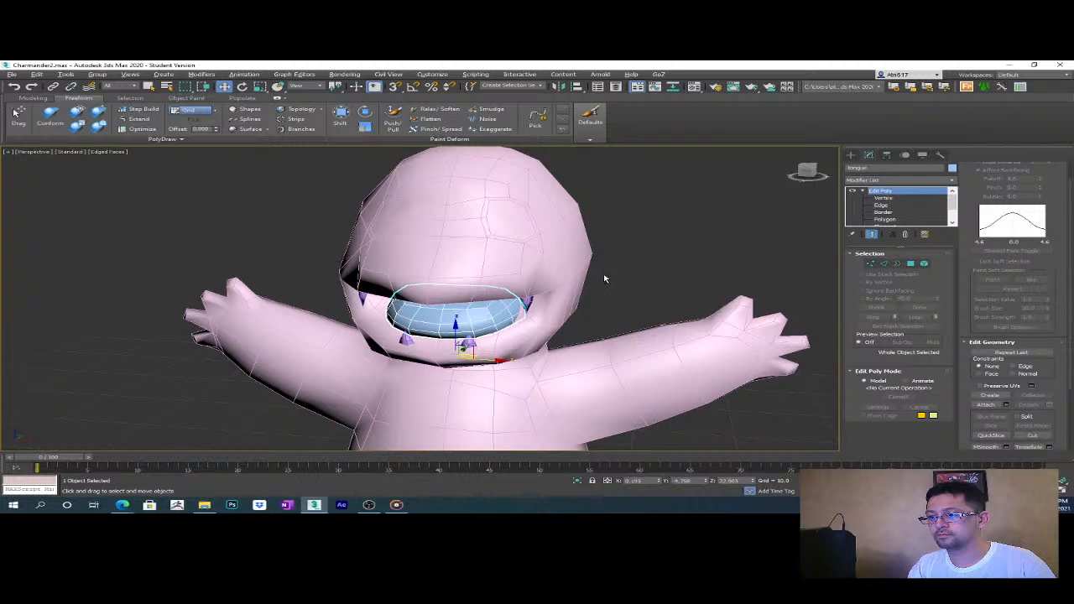
scroll(632, 283, down, 3)
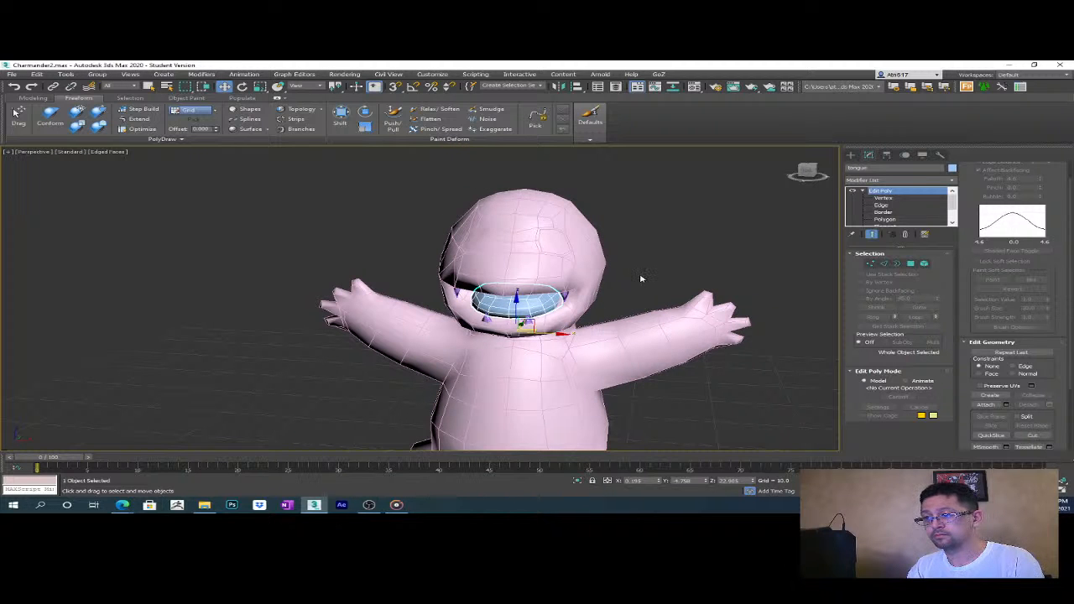
key(shift+q)
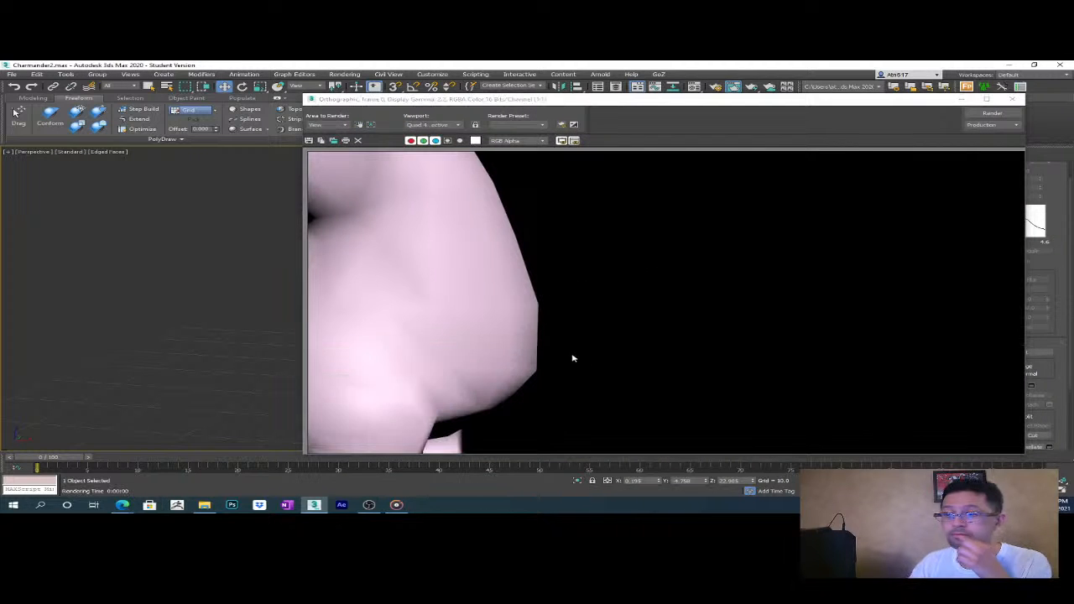
click(1011, 100)
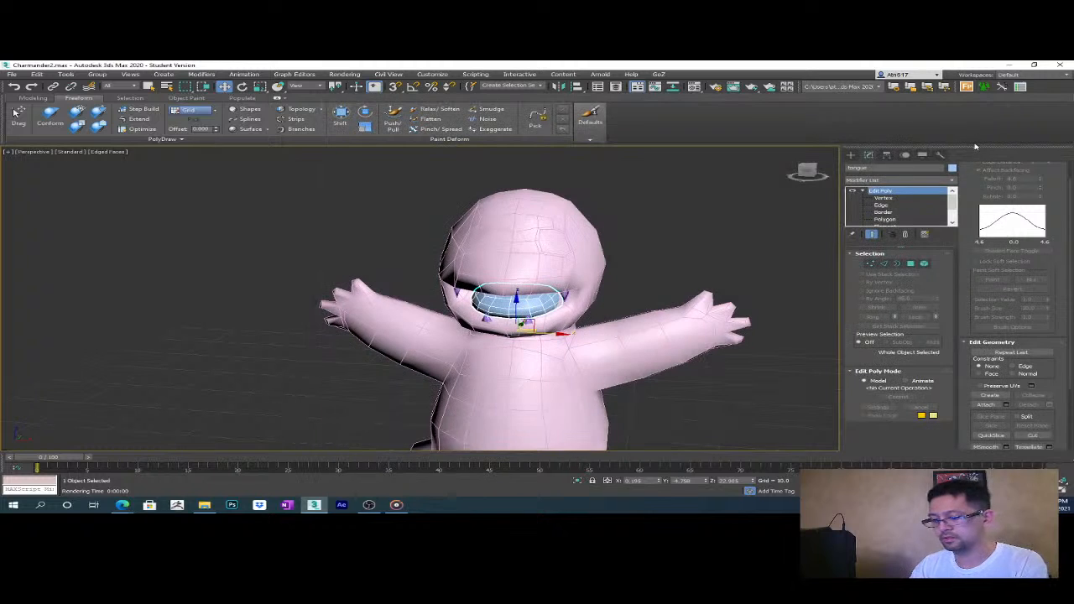
key(F10)
click(852, 150)
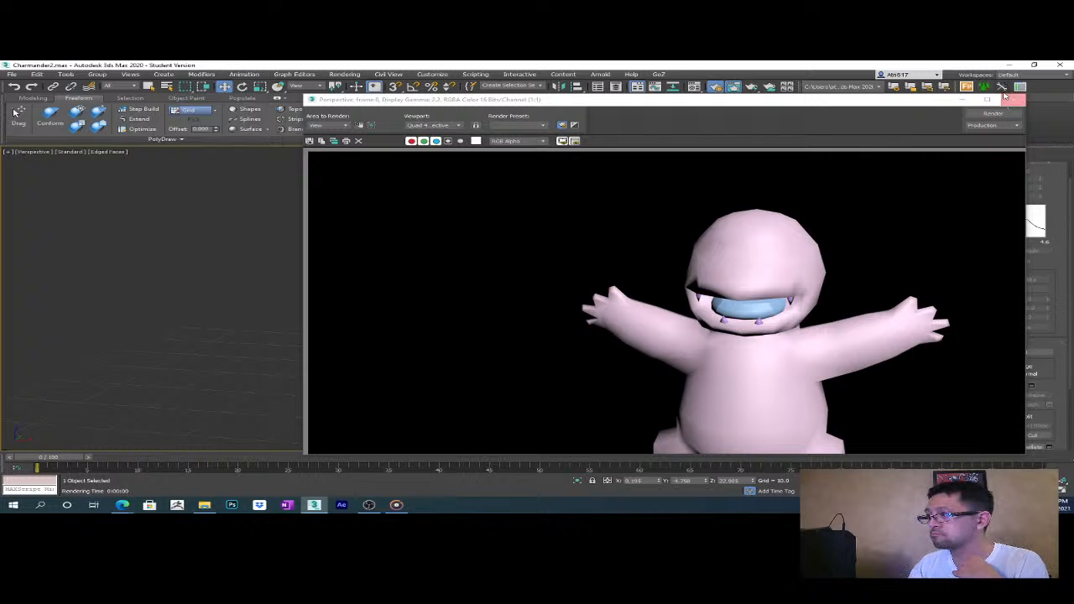
click(1014, 101)
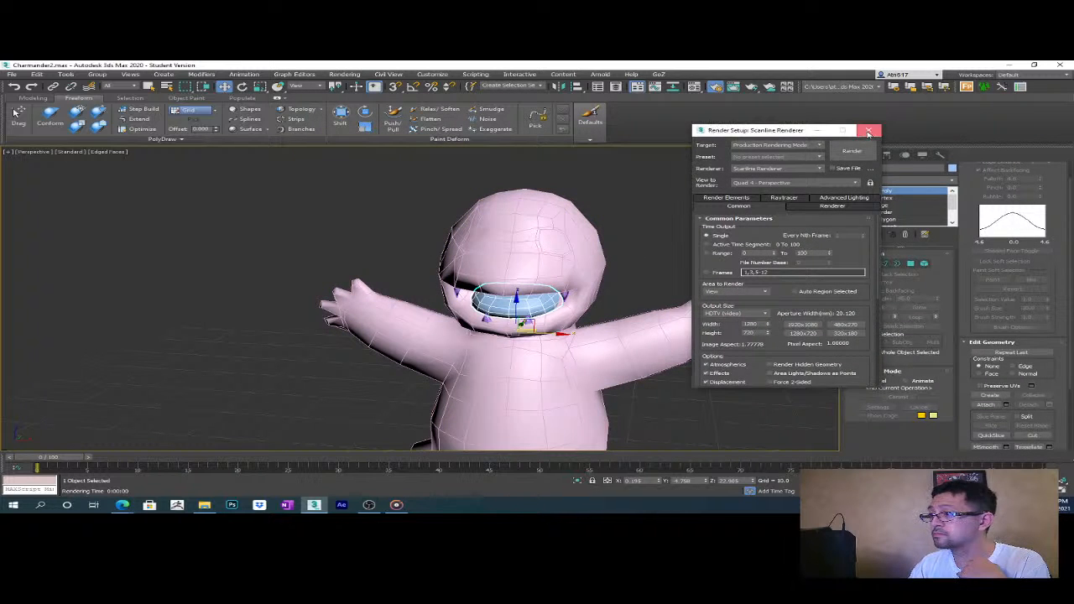
click(869, 130)
- Select the tongue's whole element, assign all its polygons to smoothing group 4 and clear the selection
click(924, 265)
key(ctrl+a)
scroll(1018, 417, down, 1)
scroll(1017, 417, down, 1)
click(1006, 369)
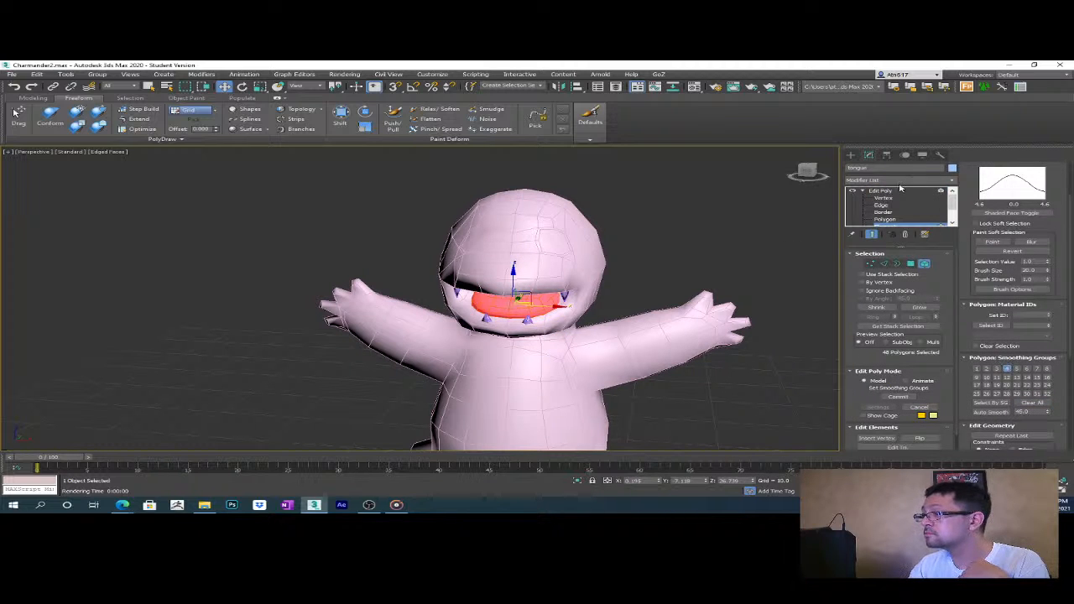
click(757, 254)
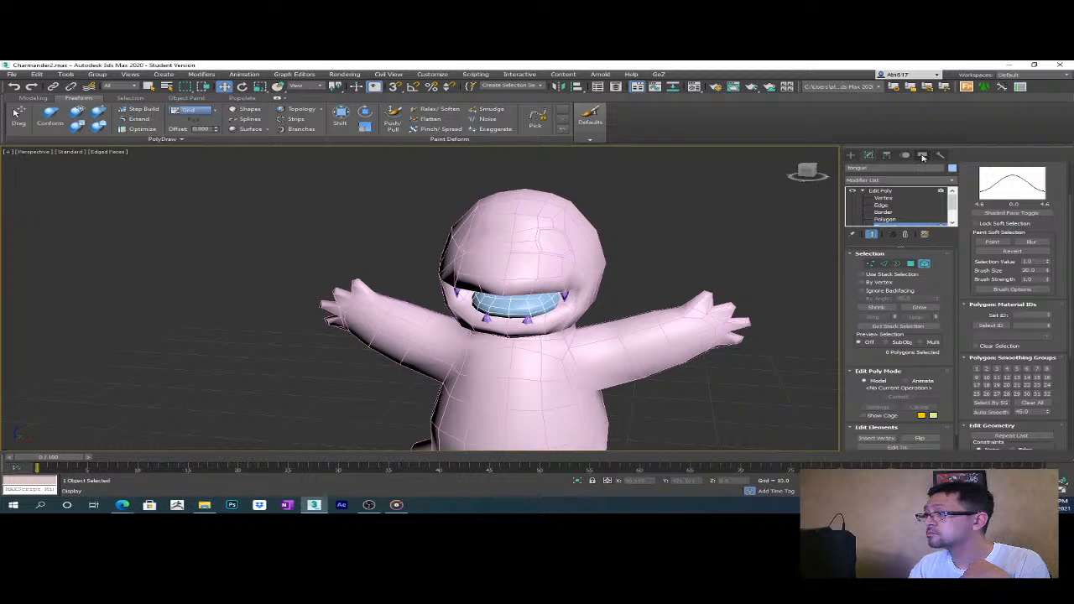
- Render the Perspective view again to check the smoothed tongue and close the render windows
key(F10)
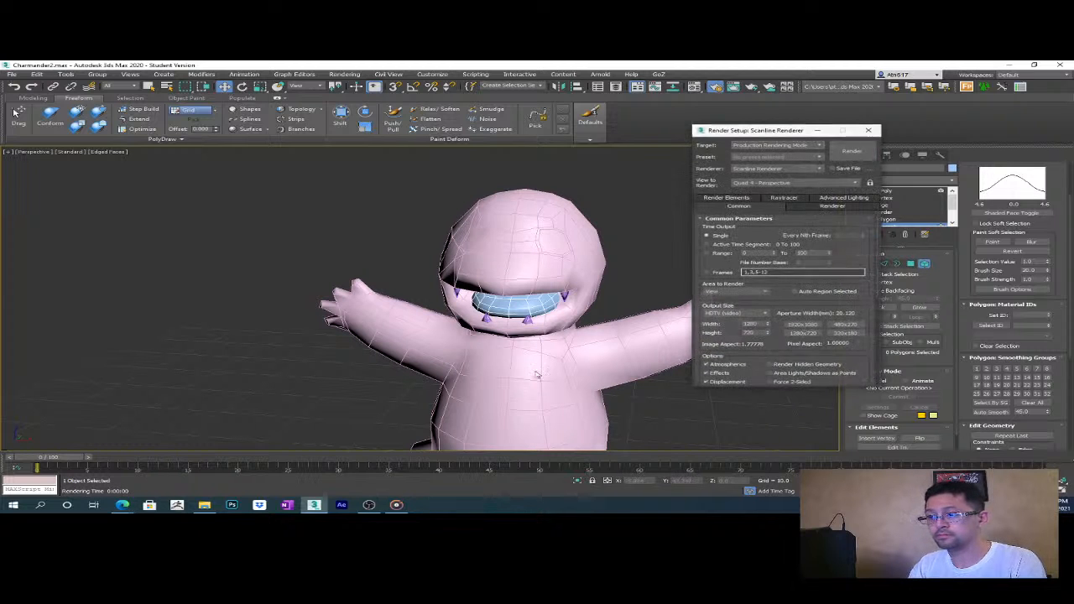
click(852, 151)
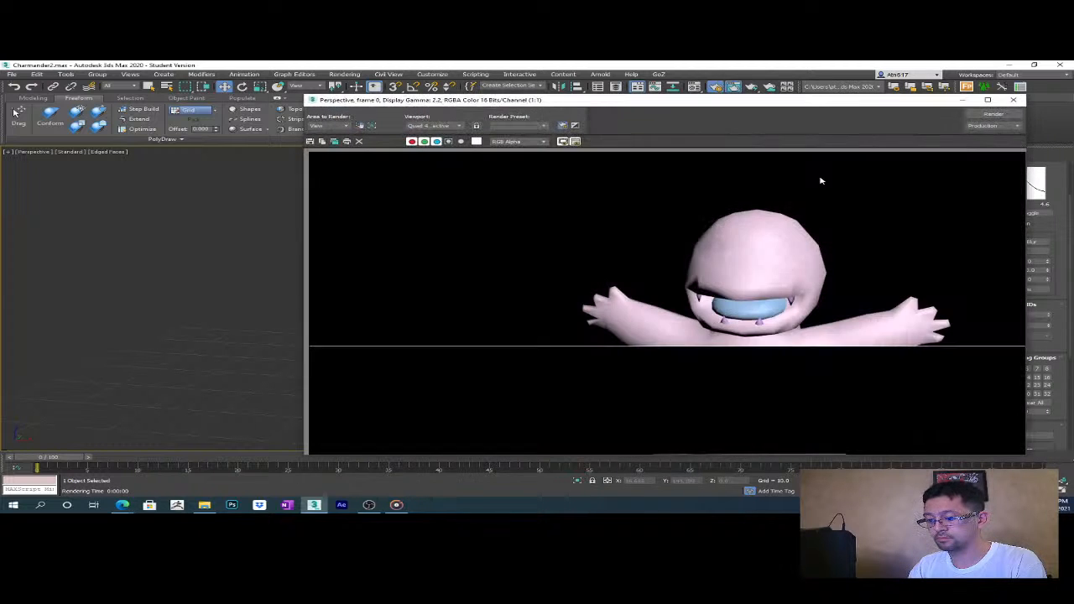
click(1014, 99)
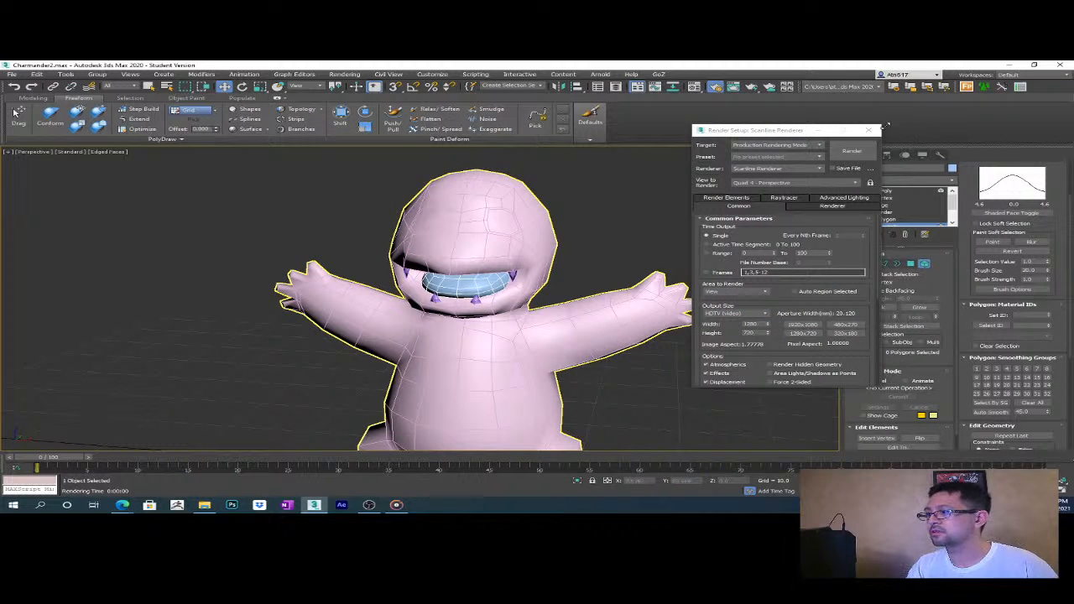
click(873, 130)
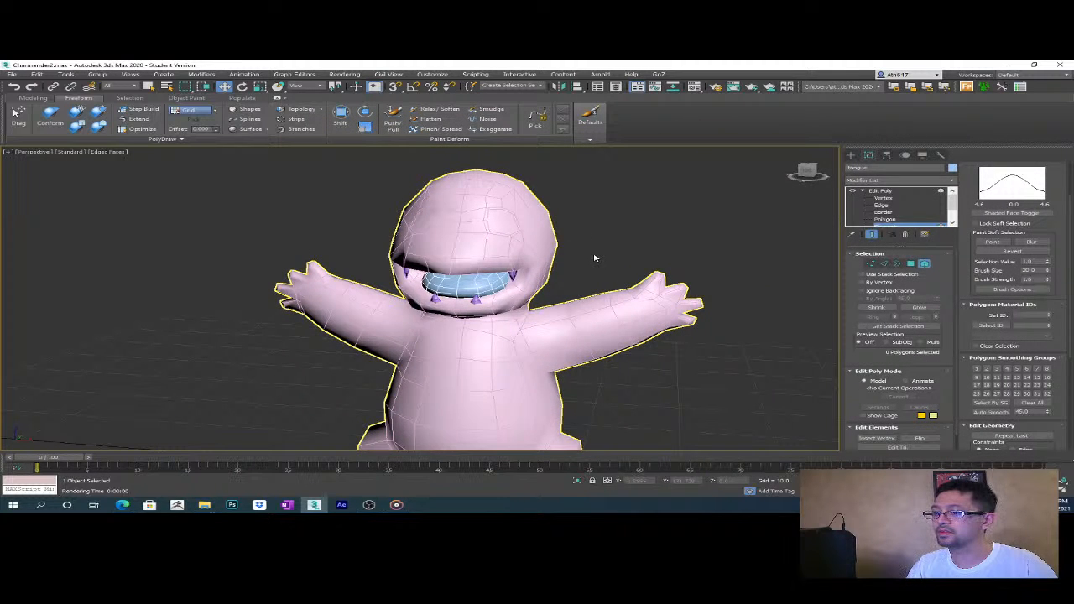
- Look over the whole character, leave the tongue's element editing and select the body for a closer view of the head
scroll(613, 270, down, 4)
alt+middle_drag(673, 310, 693, 326)
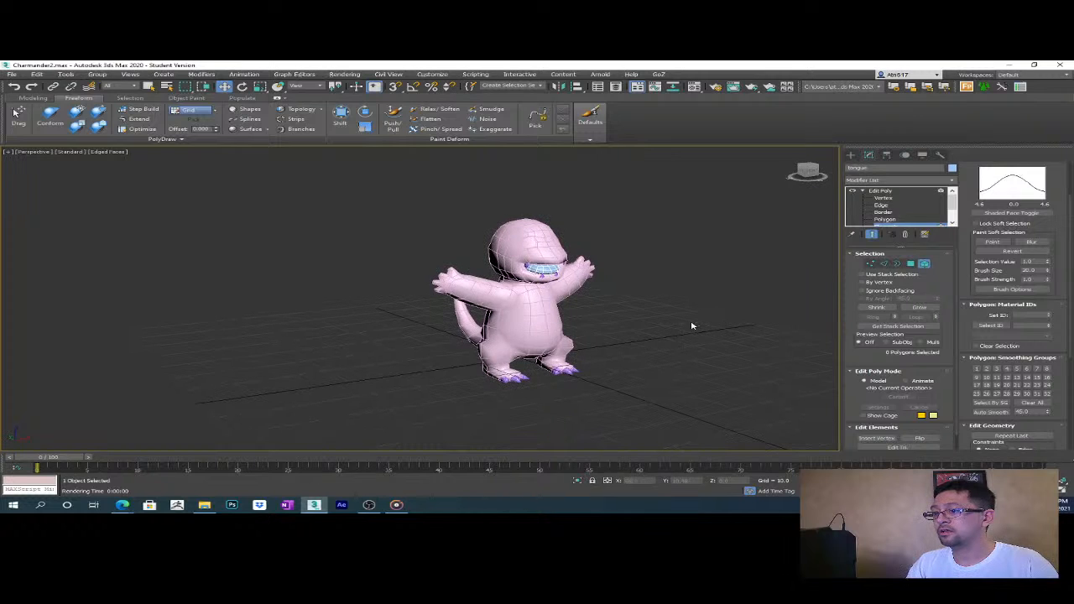
scroll(634, 332, up, 4)
middle_drag(623, 317, 659, 373)
click(852, 157)
scroll(599, 337, up, 4)
alt+middle_drag(610, 330, 634, 396)
click(596, 347)
scroll(550, 287, up, 5)
alt+middle_drag(520, 311, 574, 339)
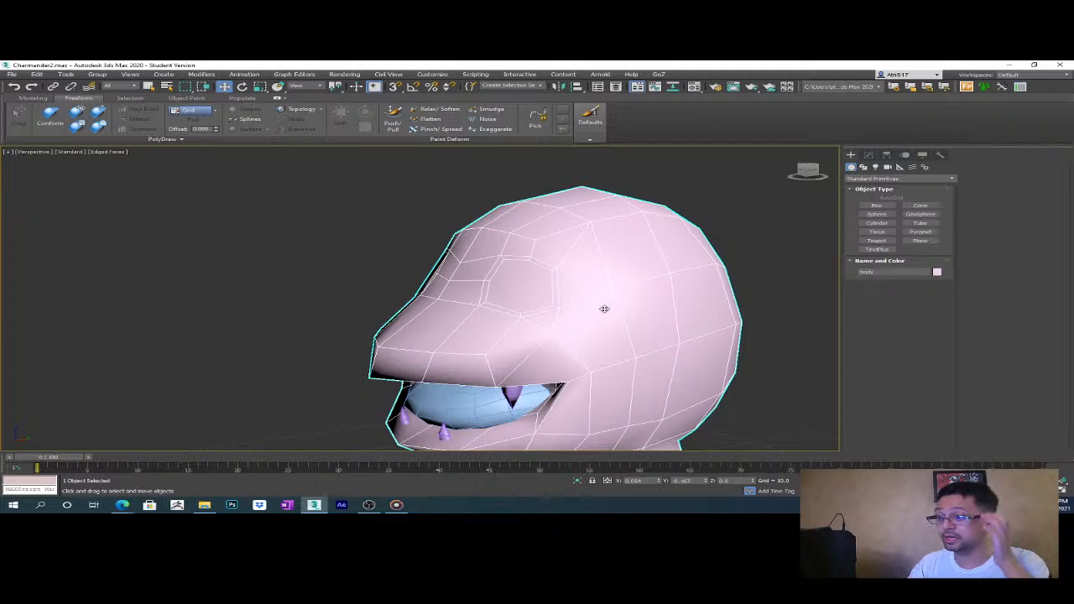
- Examine the head's mesh around the eye socket and snout in the Left view
key(l)
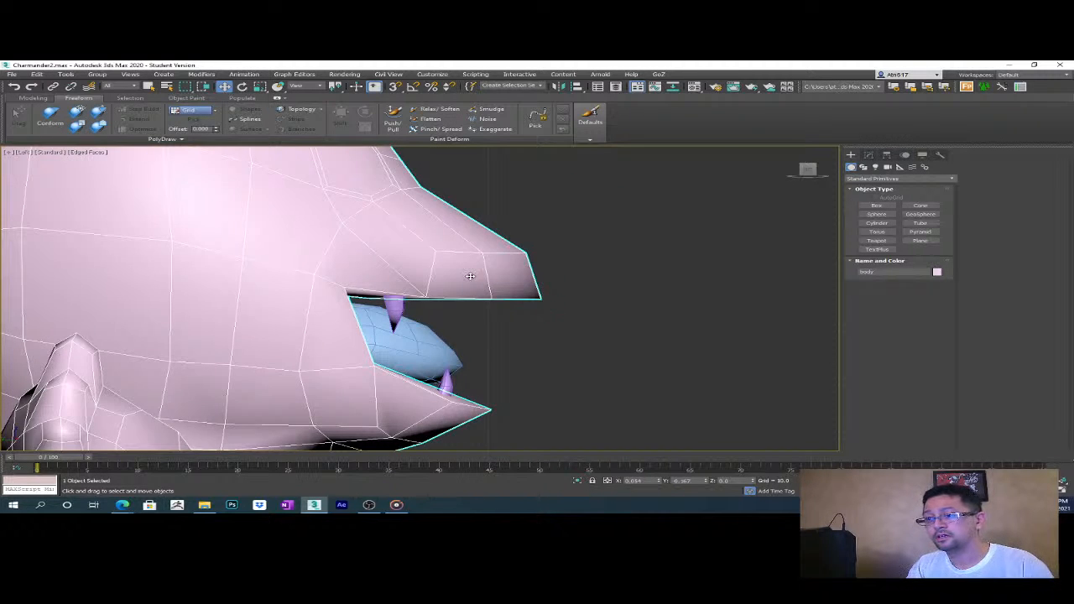
scroll(470, 276, down, 4)
middle_drag(470, 276, 519, 362)
middle_drag(491, 328, 563, 287)
scroll(543, 292, up, 4)
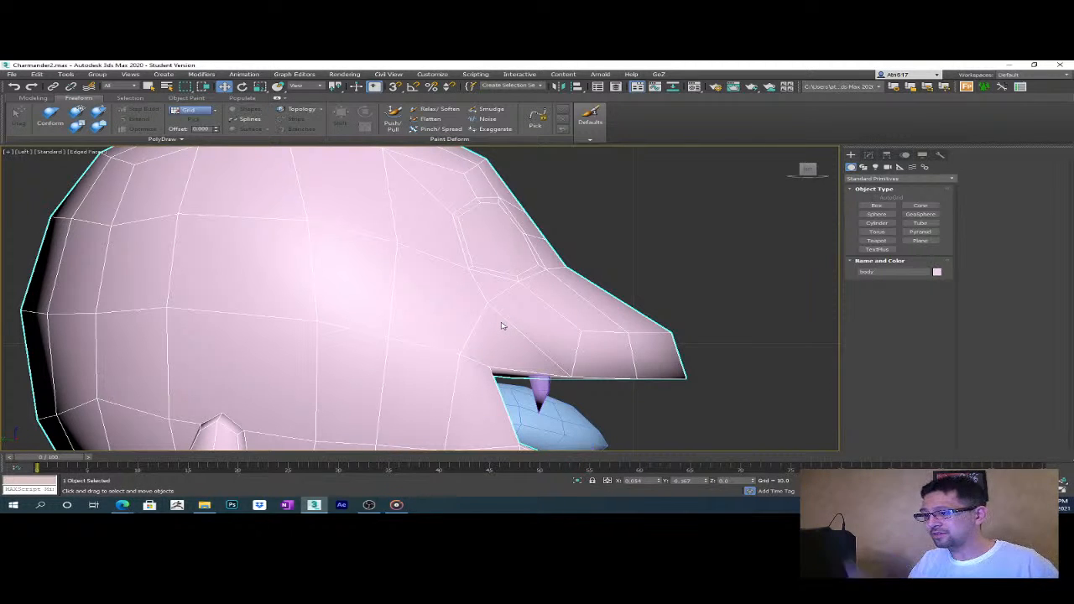
scroll(515, 316, down, 3)
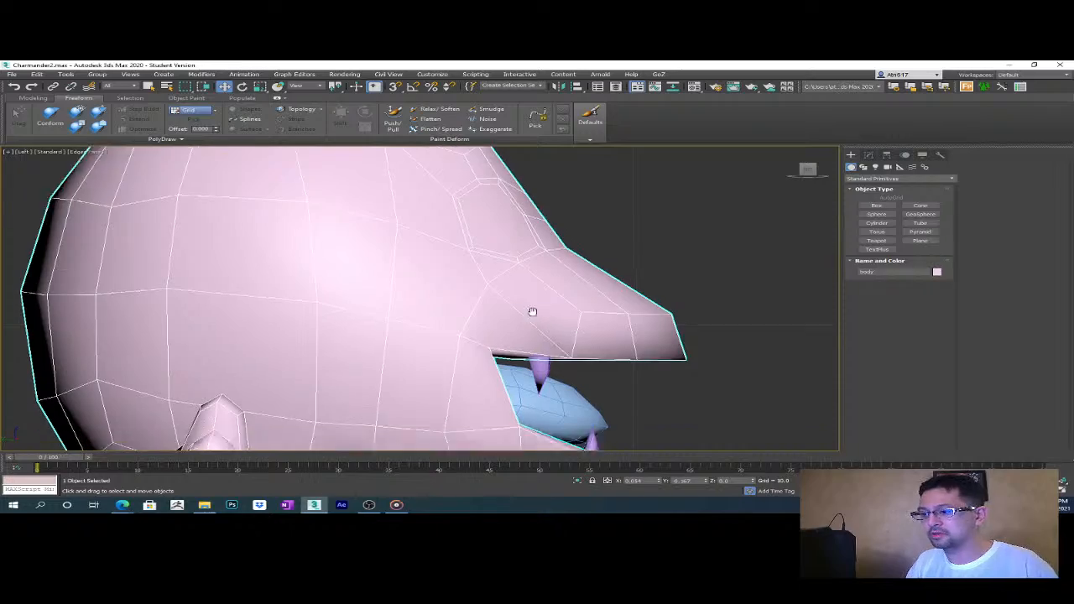
alt+middle_drag(560, 329, 560, 374)
key(p)
key(l)
scroll(366, 239, down, 3)
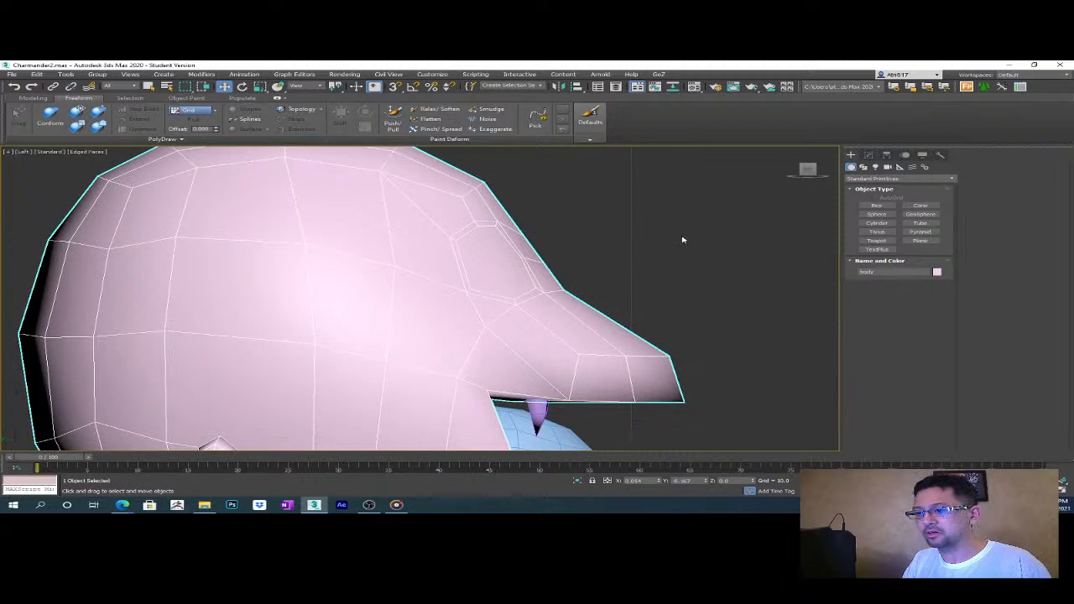
- Select the body's edges just behind the eye sockets, set the constraint to None and connect them with new edges
click(680, 240)
click(488, 340)
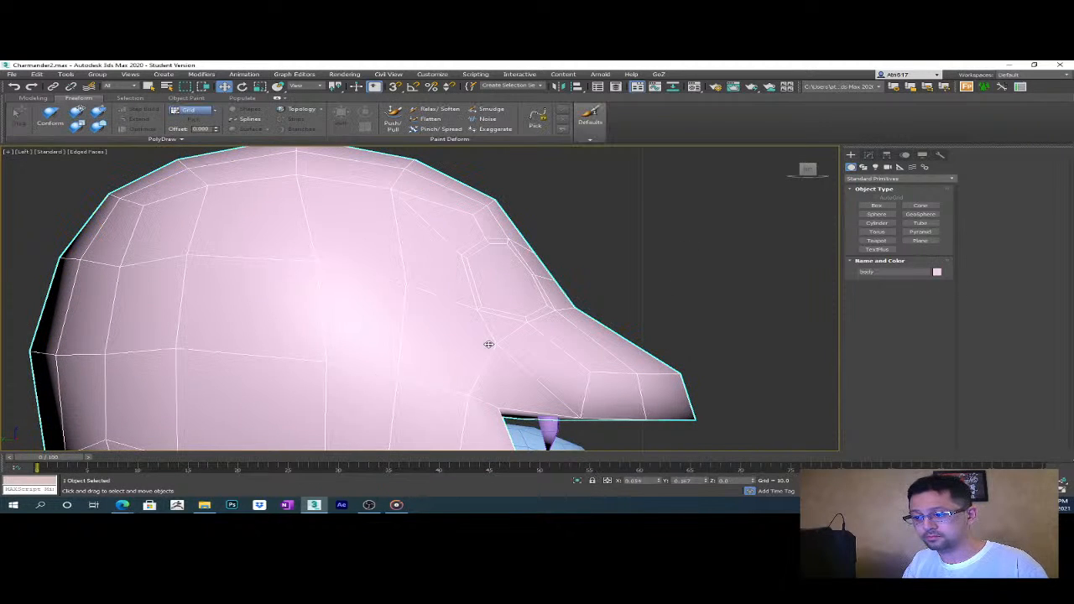
key(2)
drag(436, 226, 431, 352)
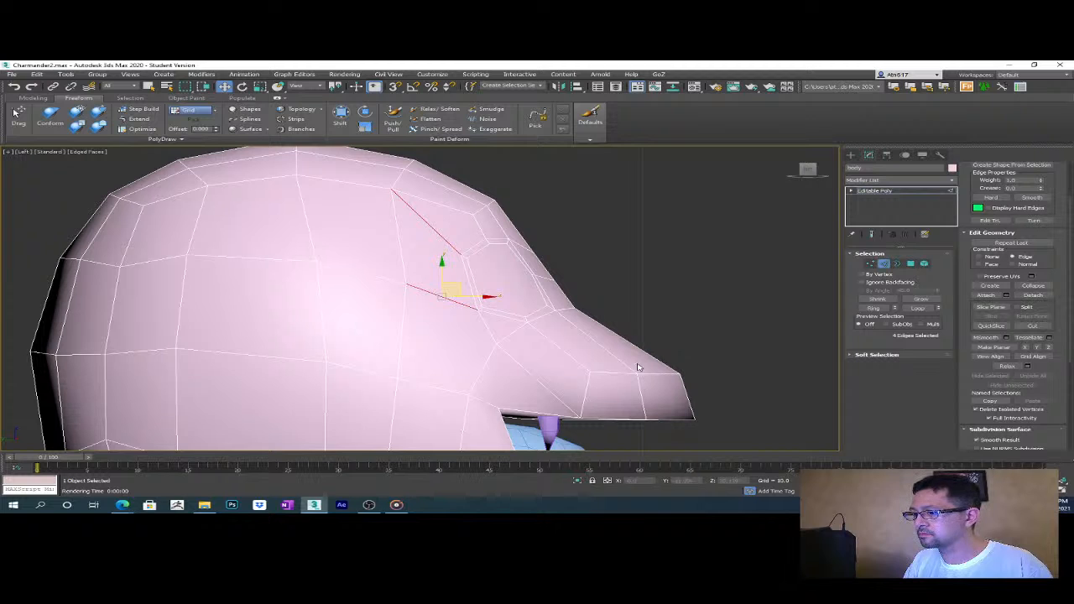
scroll(636, 372, down, 4)
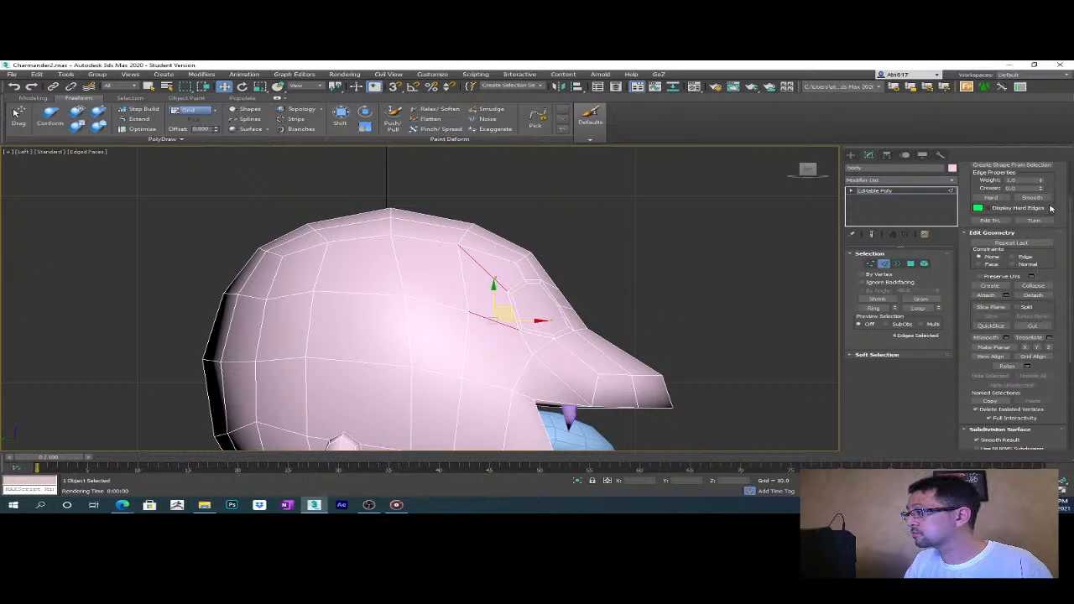
scroll(1023, 337, down, 2)
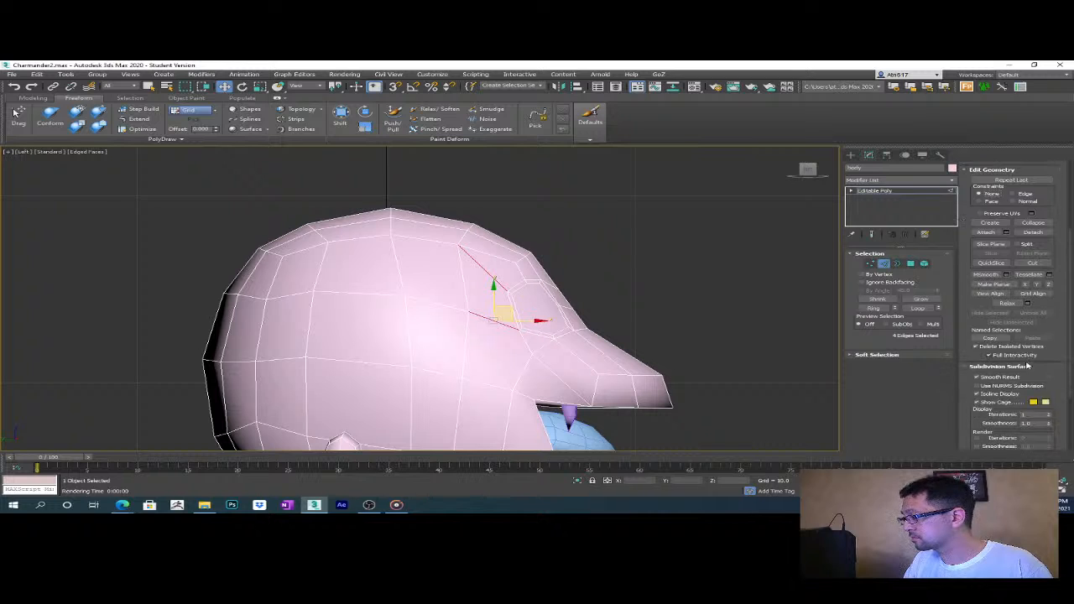
scroll(1005, 318, up, 2)
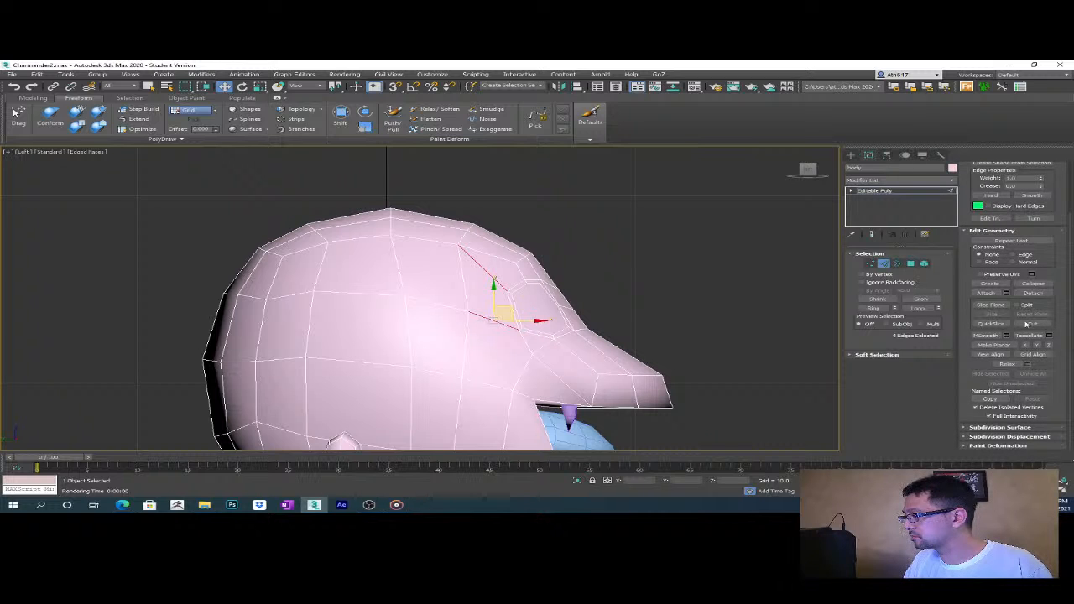
scroll(1024, 319, up, 1)
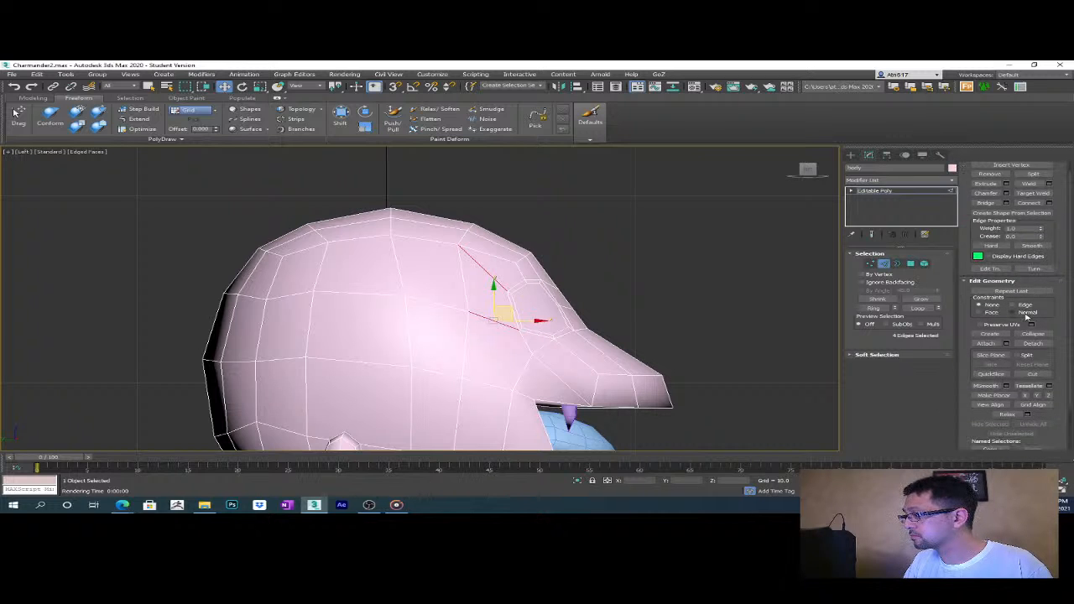
scroll(1018, 319, up, 1)
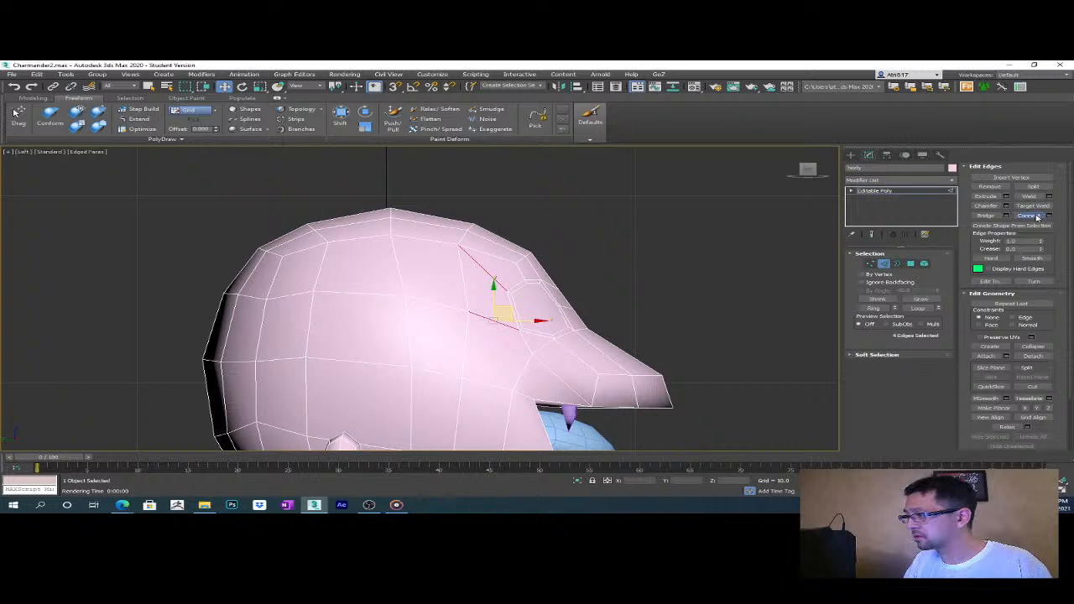
click(1028, 216)
middle_drag(625, 351, 671, 385)
scroll(647, 328, up, 1)
mouse_move(643, 333)
middle_down()
mouse_move(676, 287)
mouse_move(641, 312)
mouse_move(568, 324)
mouse_move(638, 318)
mouse_move(477, 332)
mouse_move(521, 336)
mouse_move(530, 316)
mouse_move(531, 324)
mouse_move(638, 328)
middle_up()
scroll(671, 294, down, 1)
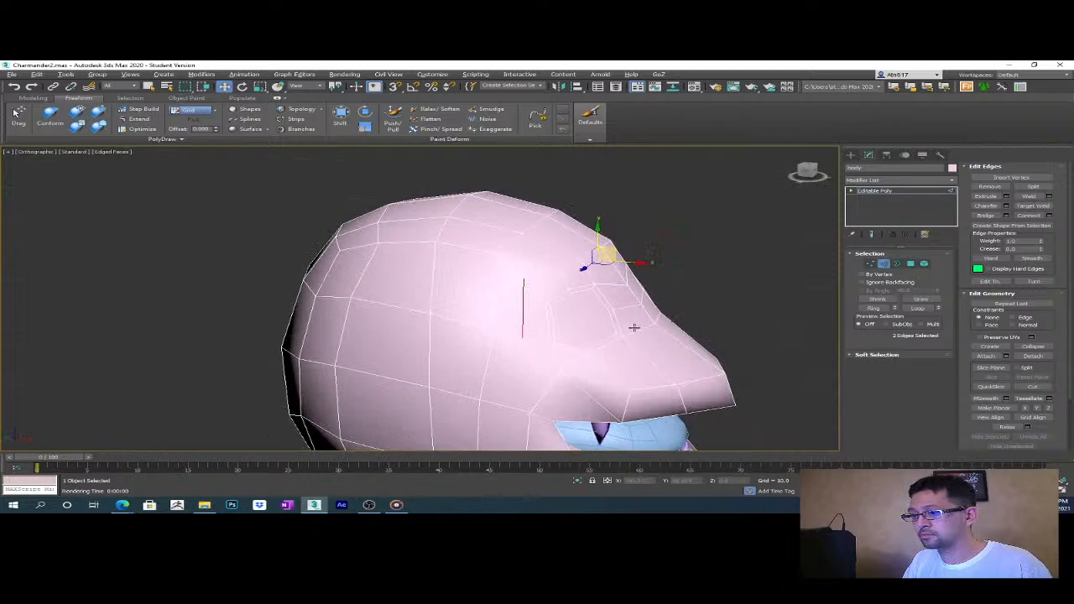
- Select the upper vertices of the new edges in the Left view and slide them toward the eye socket with the Edge constraint
key(l)
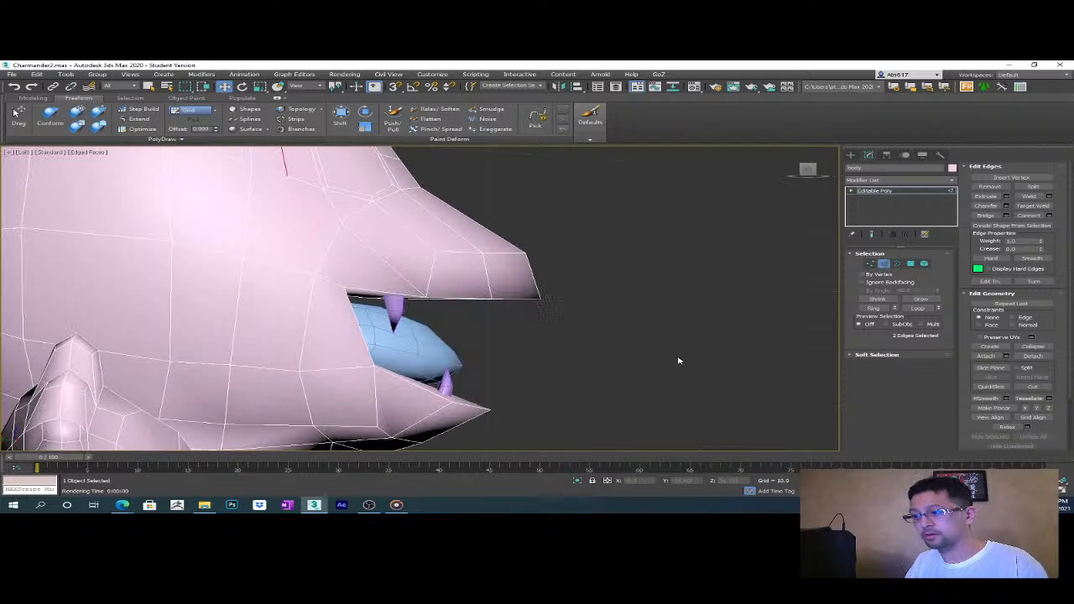
scroll(547, 374, down, 2)
scroll(474, 313, up, 2)
key(1)
drag(385, 292, 385, 292)
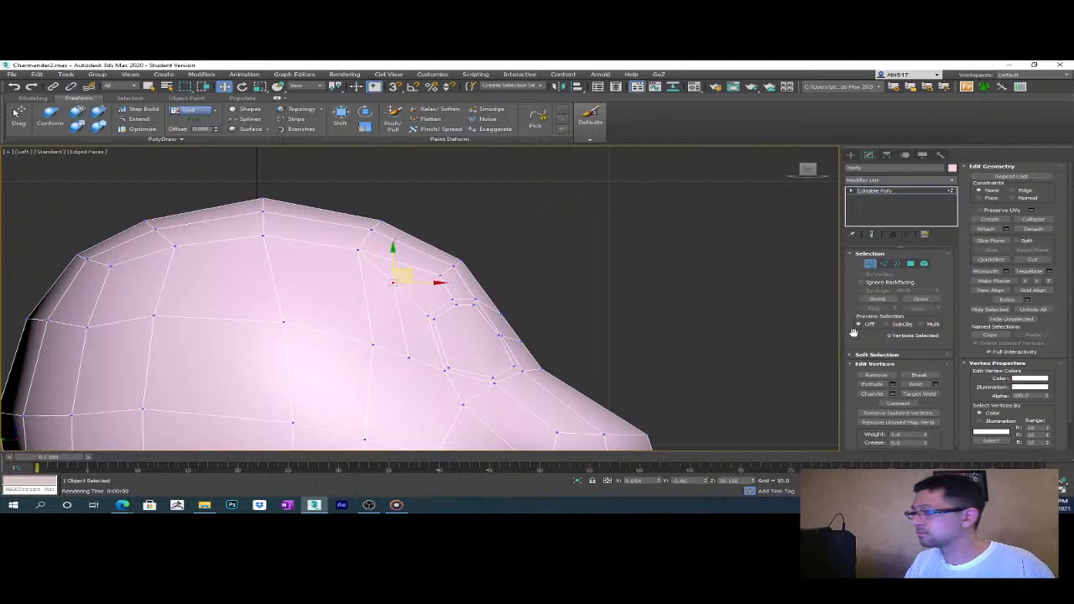
click(1012, 192)
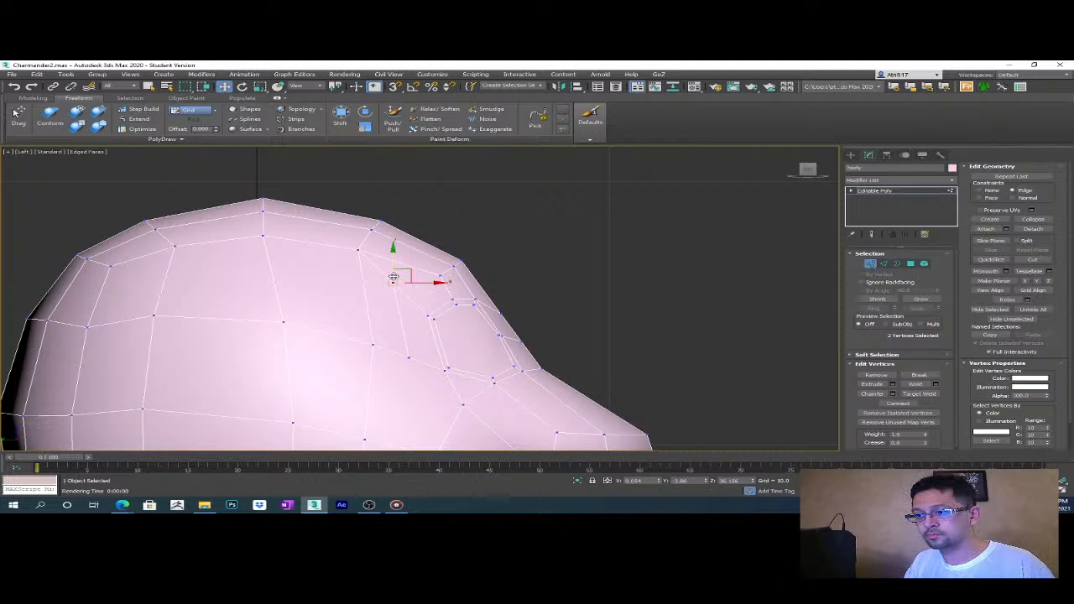
drag(410, 271, 425, 285)
- Cut new edges from the vertices just behind the eye sockets to the brow vertices above them, on both sides of the head
click(1033, 259)
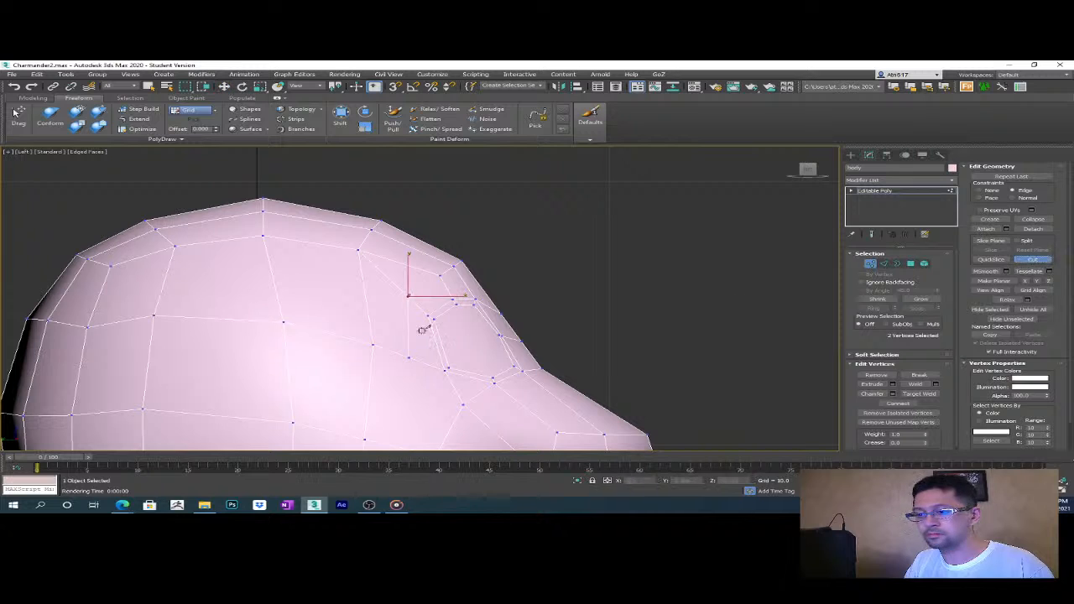
click(408, 295)
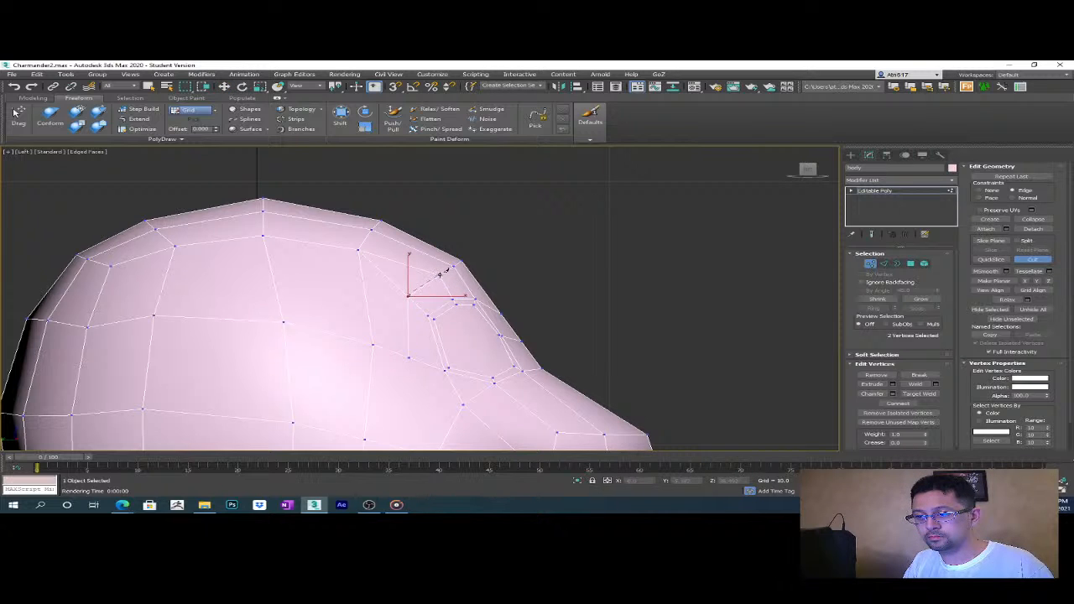
alt+middle_drag(543, 274, 464, 296)
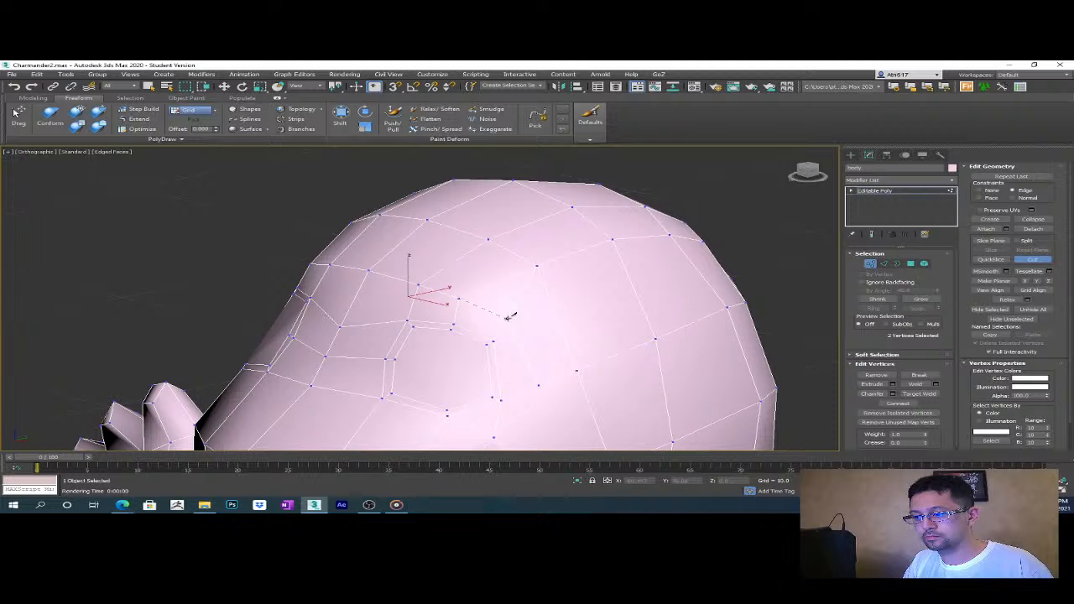
scroll(588, 289, down, 5)
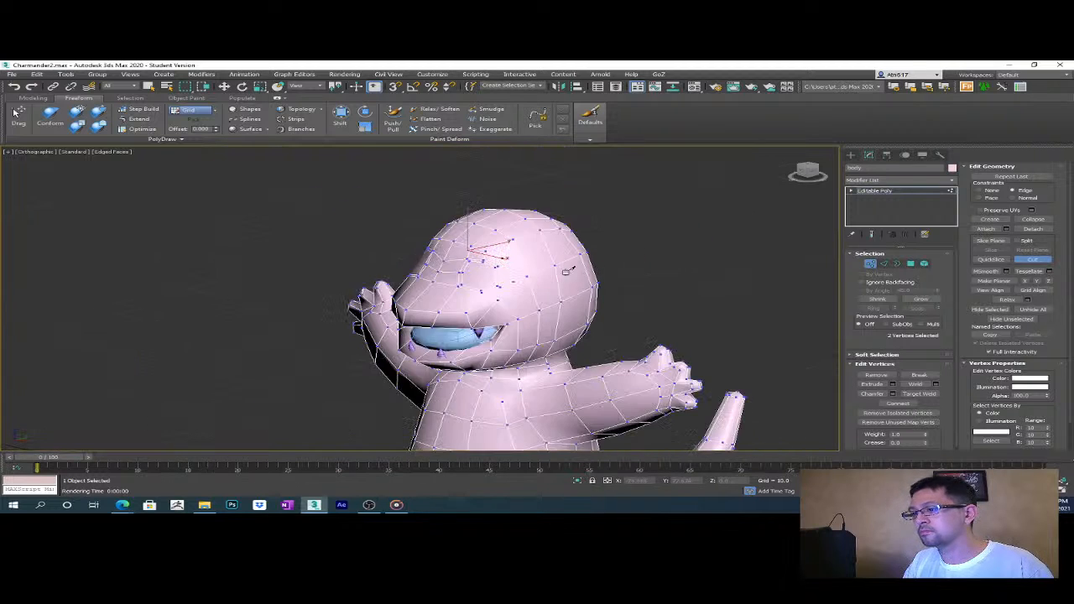
alt+middle_drag(600, 310, 668, 314)
key(w)
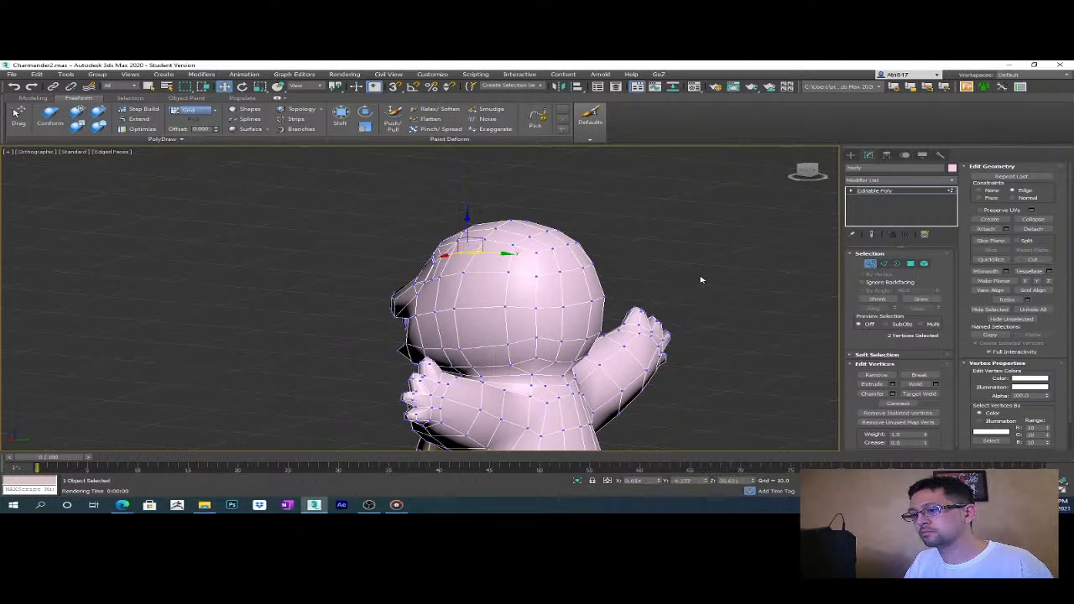
- Select the ring of edges running across the upper snout below the eye sockets
alt+middle_drag(698, 273, 753, 288)
scroll(579, 260, up, 10)
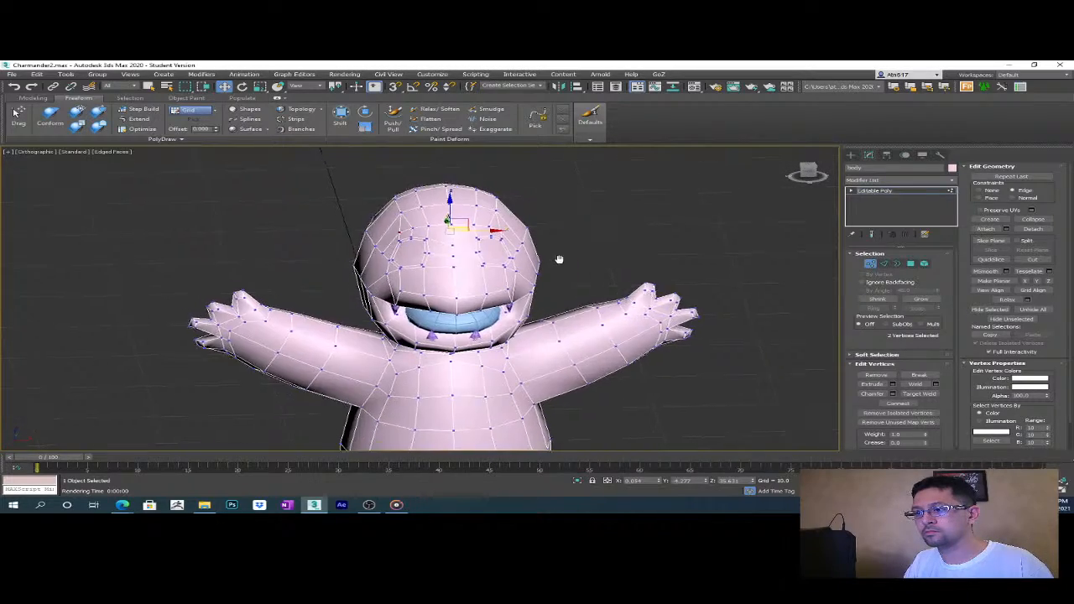
alt+middle_drag(568, 283, 511, 312)
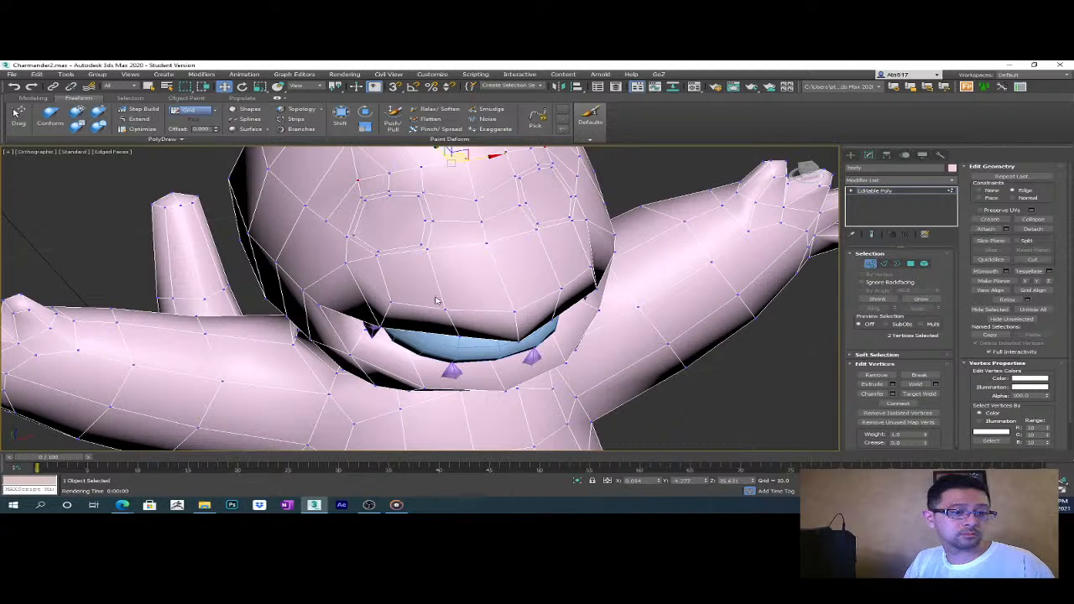
key(2)
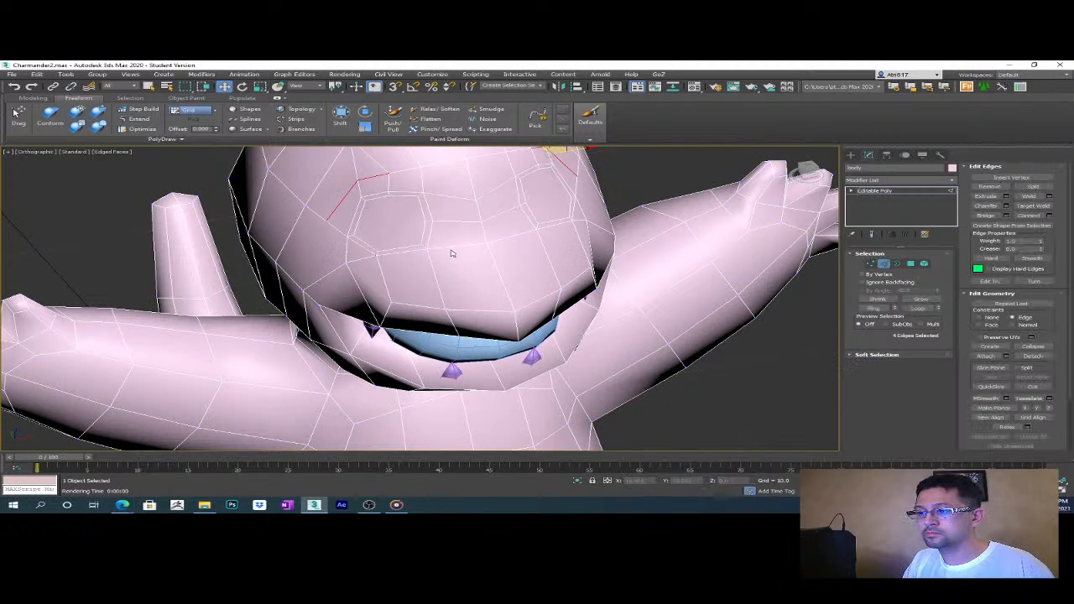
click(454, 244)
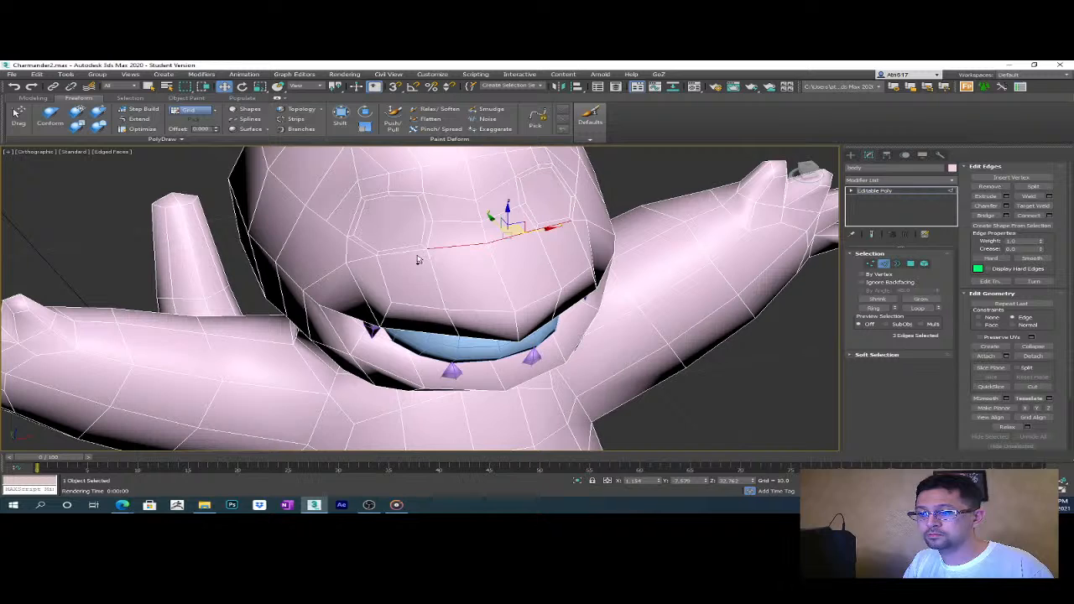
alt+middle_drag(413, 251, 448, 285)
click(452, 283)
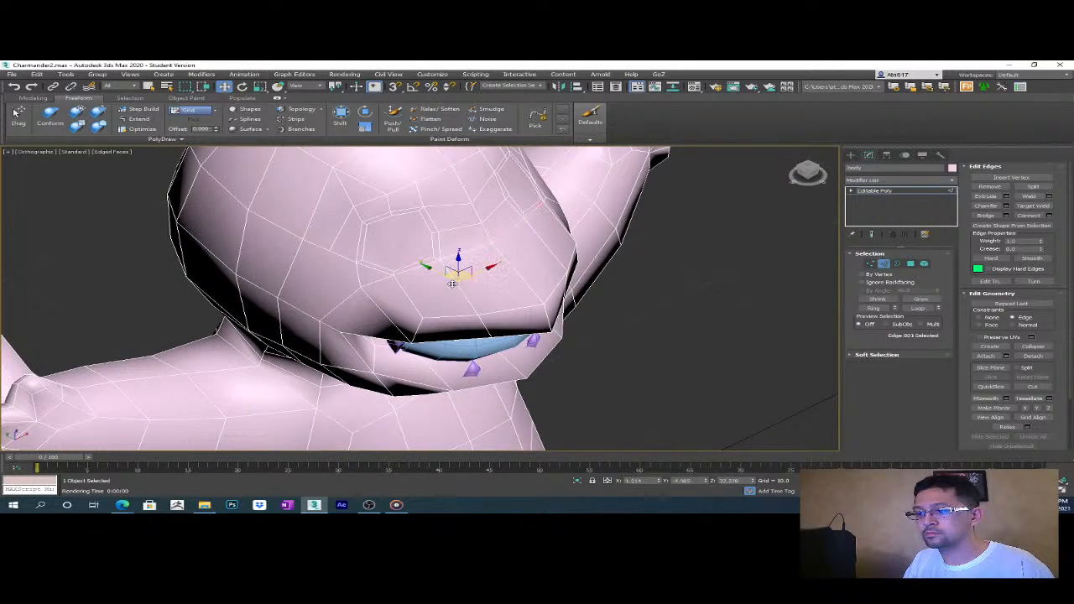
drag(479, 303, 472, 304)
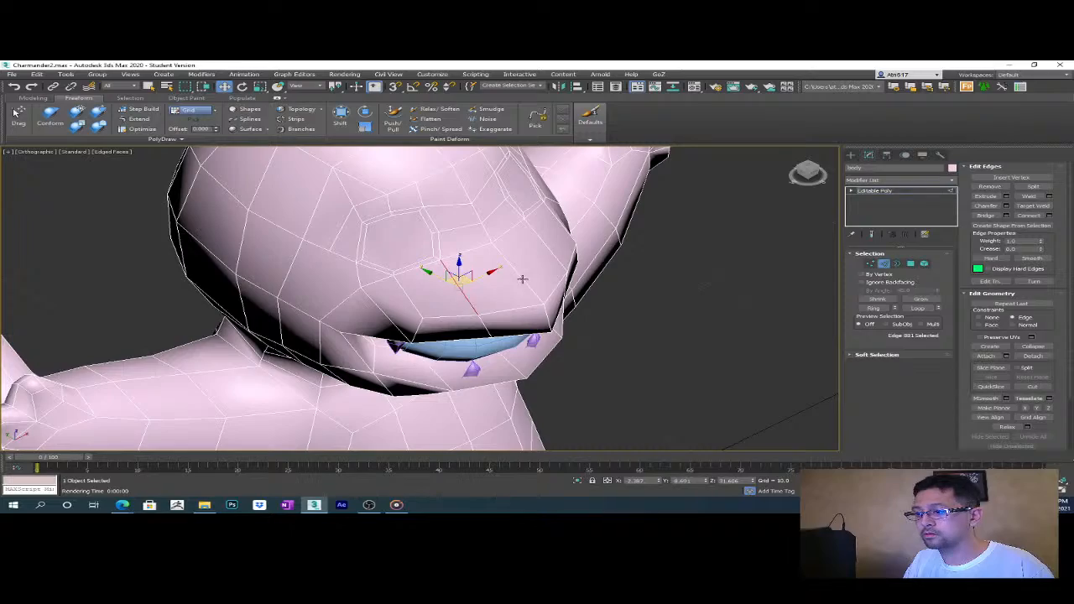
key(alt+r)
mouse_move(520, 280)
alt+middle_down()
mouse_move(470, 270)
mouse_move(516, 285)
alt+middle_up()
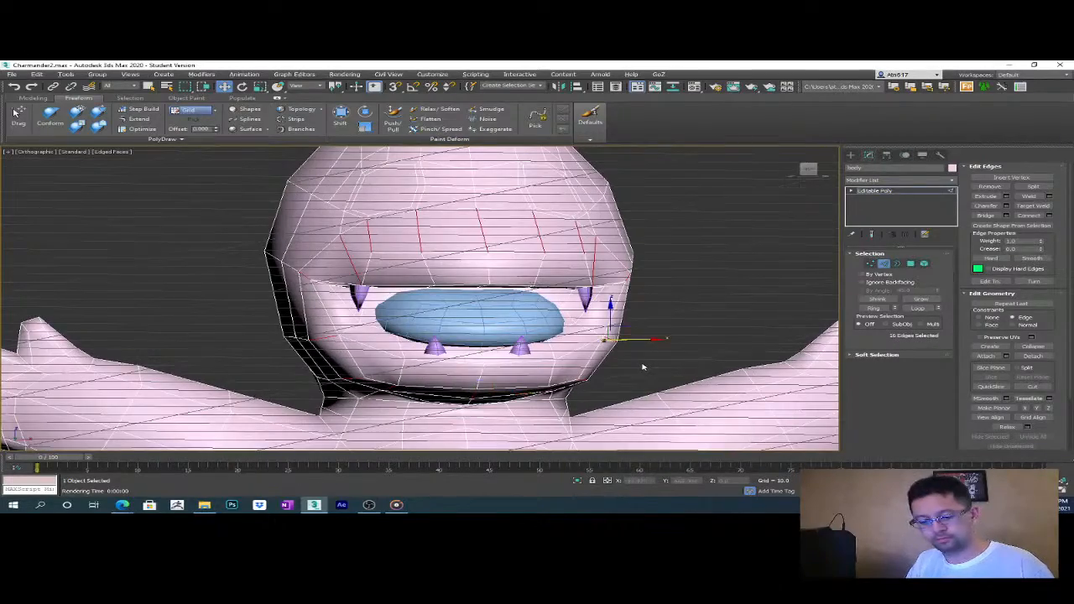
- In the Front view, deselect the ring's edges outside the upper snout and connect the remaining ones with new edges
scroll(642, 367, up, 2)
key(f)
scroll(567, 327, up, 2)
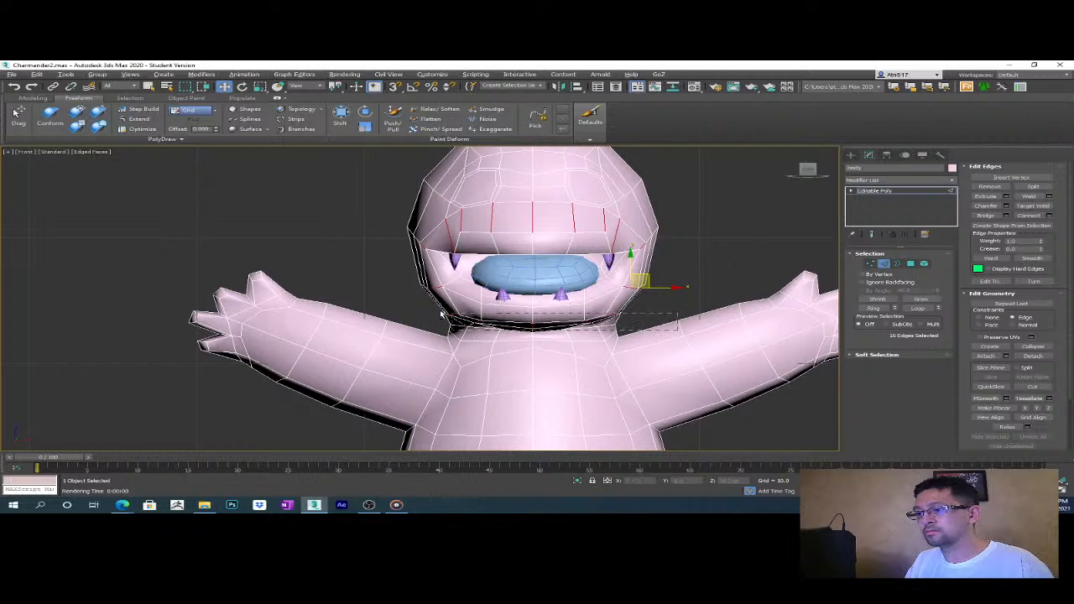
alt+drag(374, 265, 371, 252)
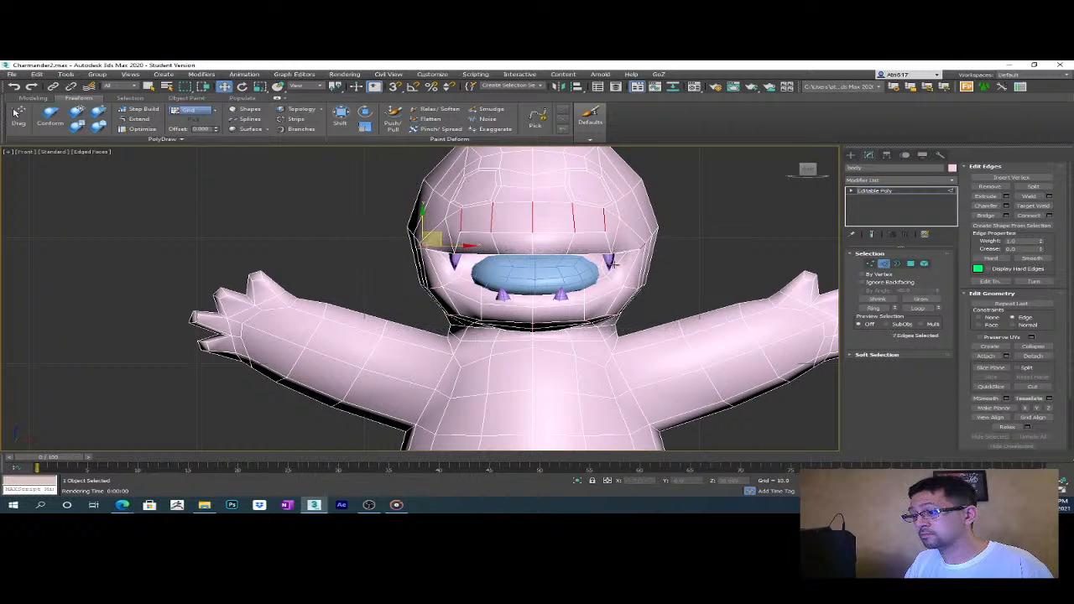
scroll(631, 341, up, 3)
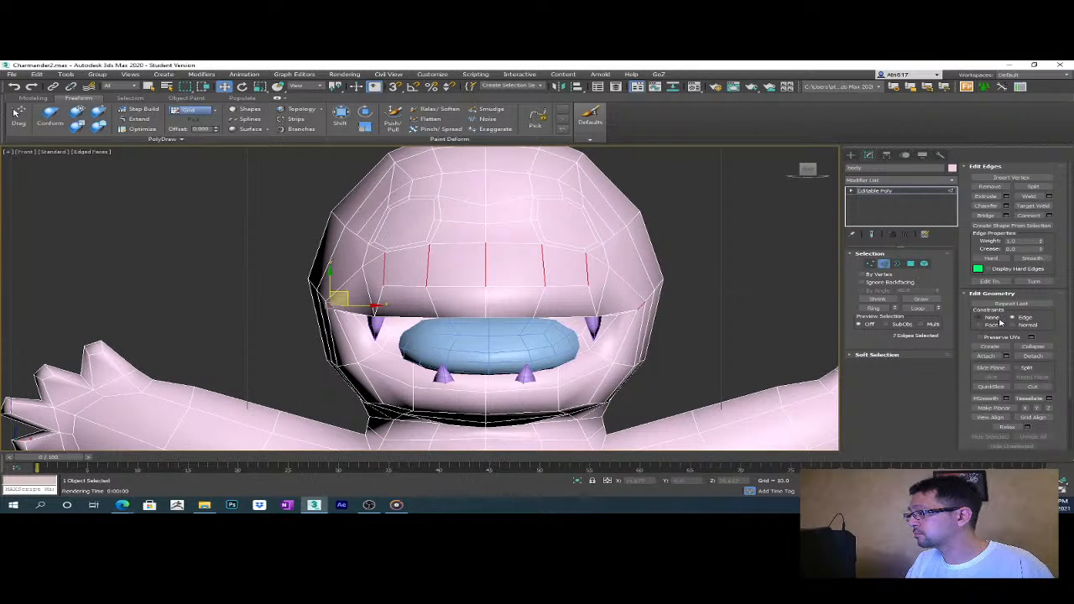
click(1029, 215)
alt+middle_drag(807, 315, 778, 344)
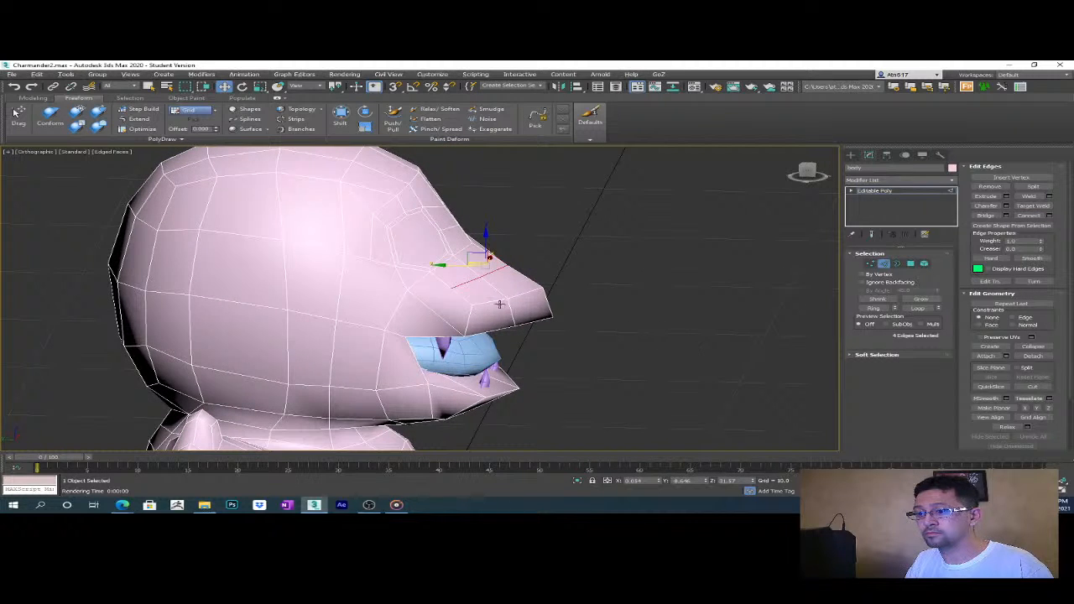
- Remove the diagonal edges running from the eye sockets' lower rear corners to the cheeks, on both sides of the head
scroll(425, 294, up, 2)
click(408, 279)
key(l)
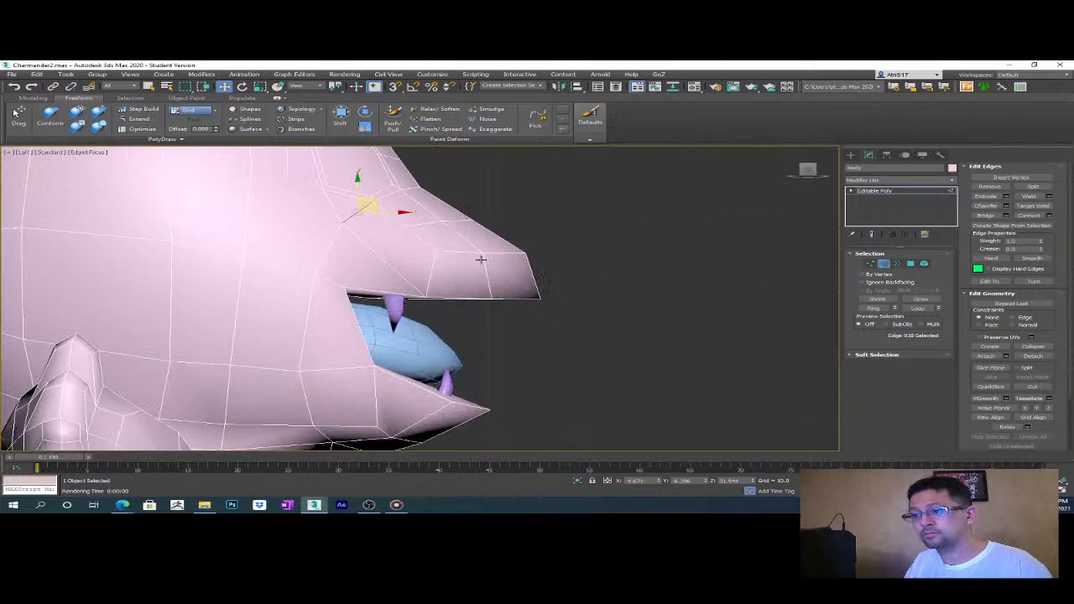
middle_drag(442, 255, 565, 345)
ctrl+click(477, 307)
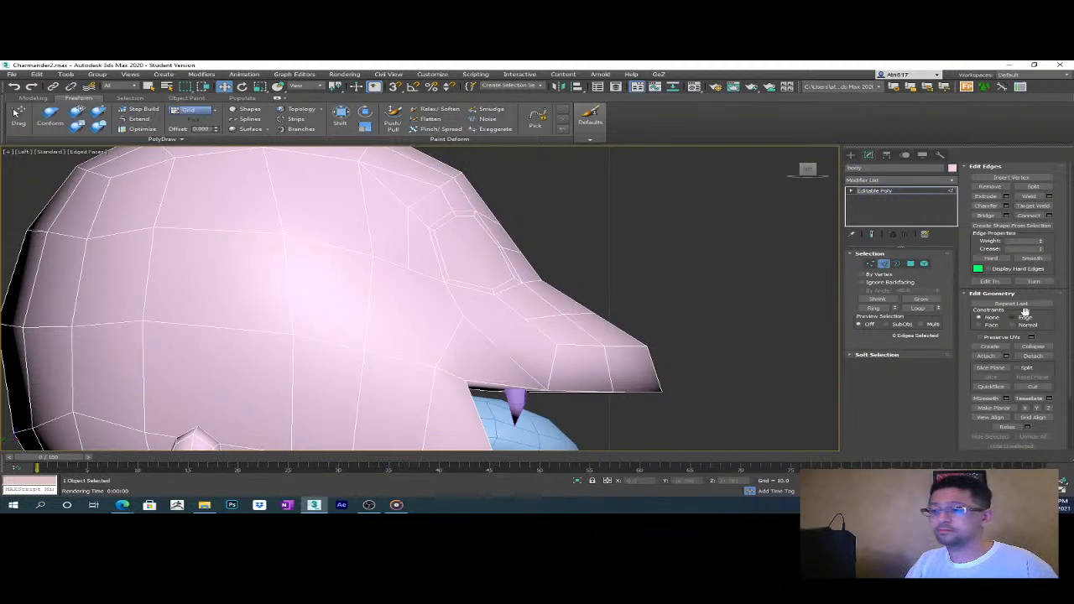
- Select the cheek vertices below the eye sockets' rear corners in the Left view and slide them downward with the Edge constraint
alt+middle_drag(710, 324, 710, 329)
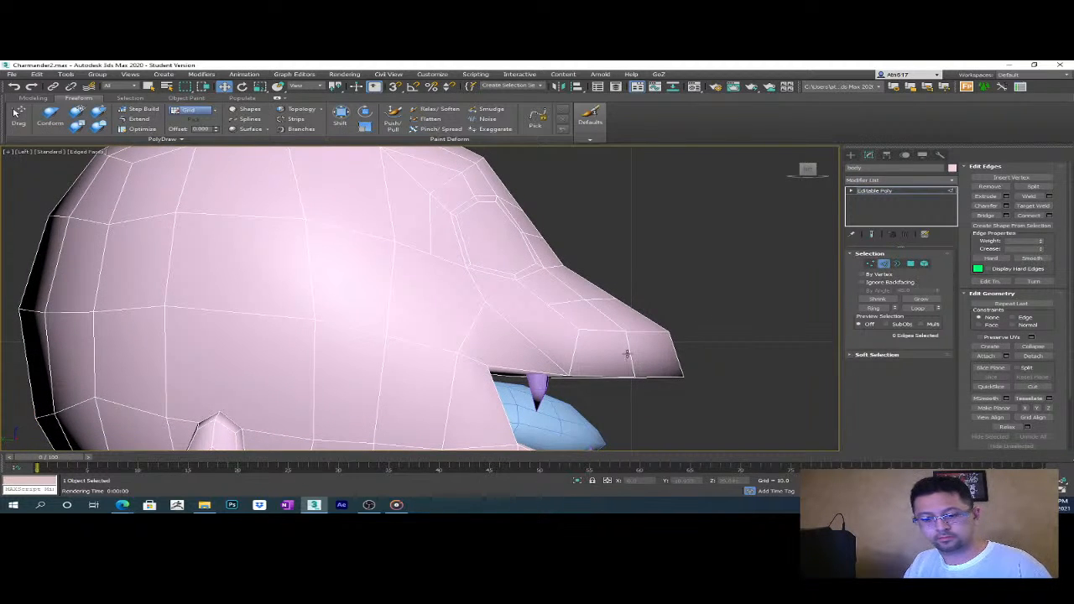
key(1)
click(485, 302)
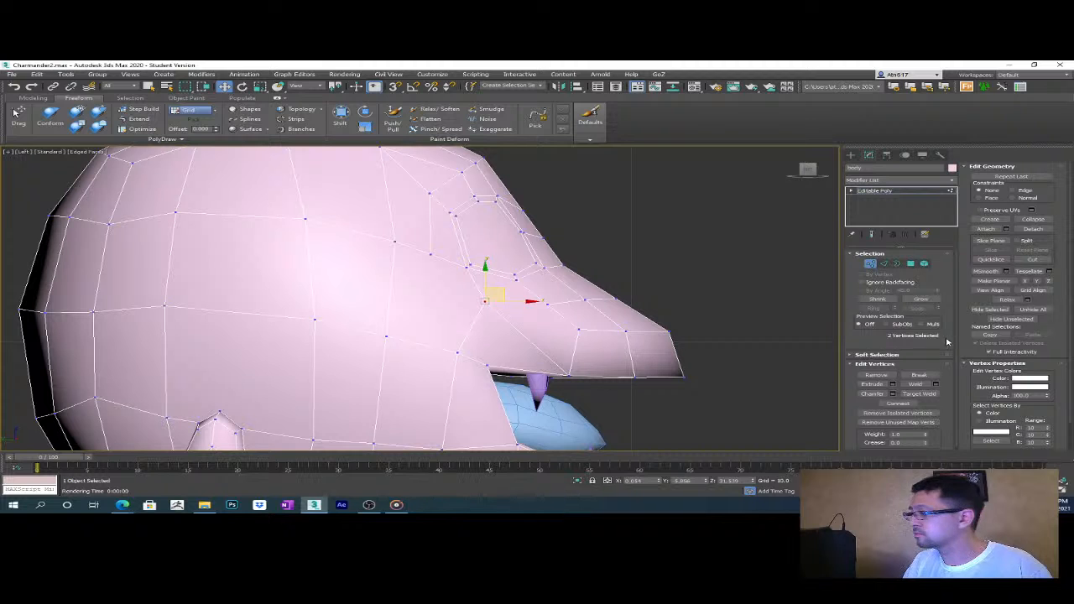
click(519, 307)
- Cut edges joining the cheek vertices to the ends of the new snout edges on both sides
alt+middle_drag(587, 359, 553, 385)
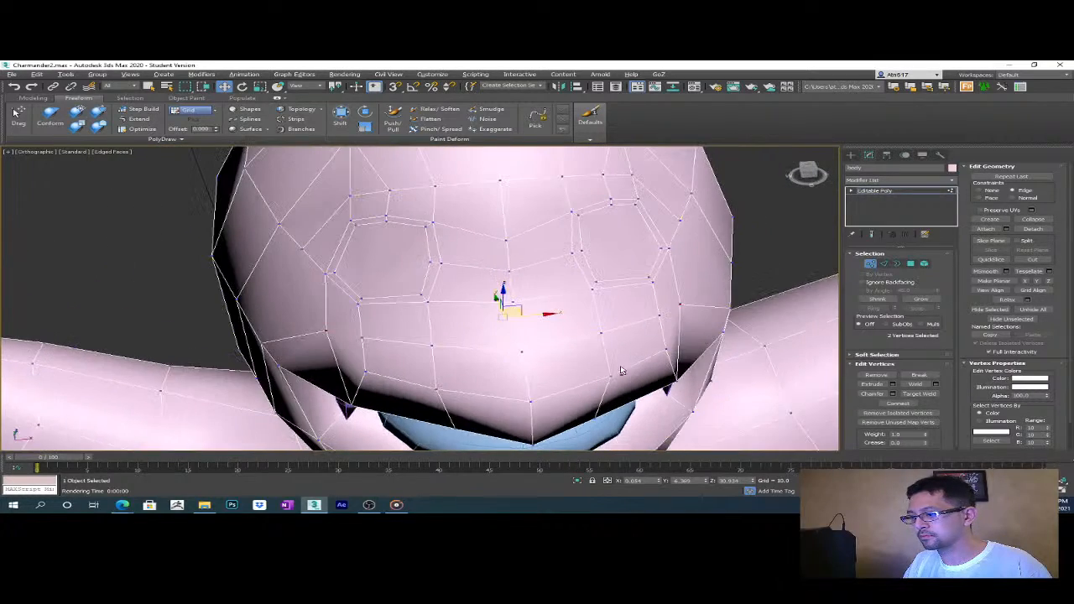
middle_drag(666, 344, 601, 323)
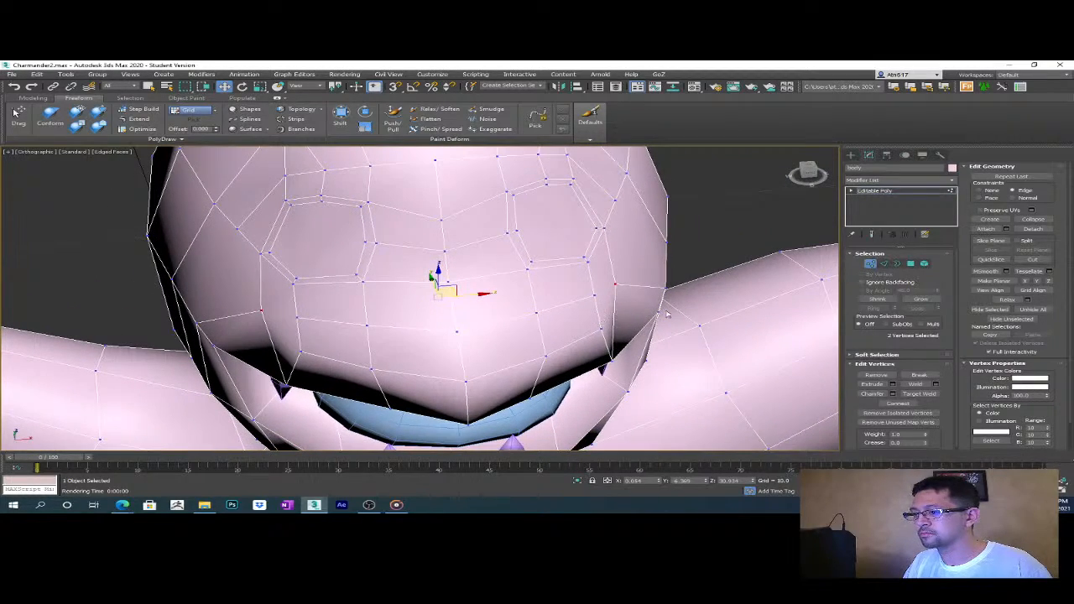
click(1032, 260)
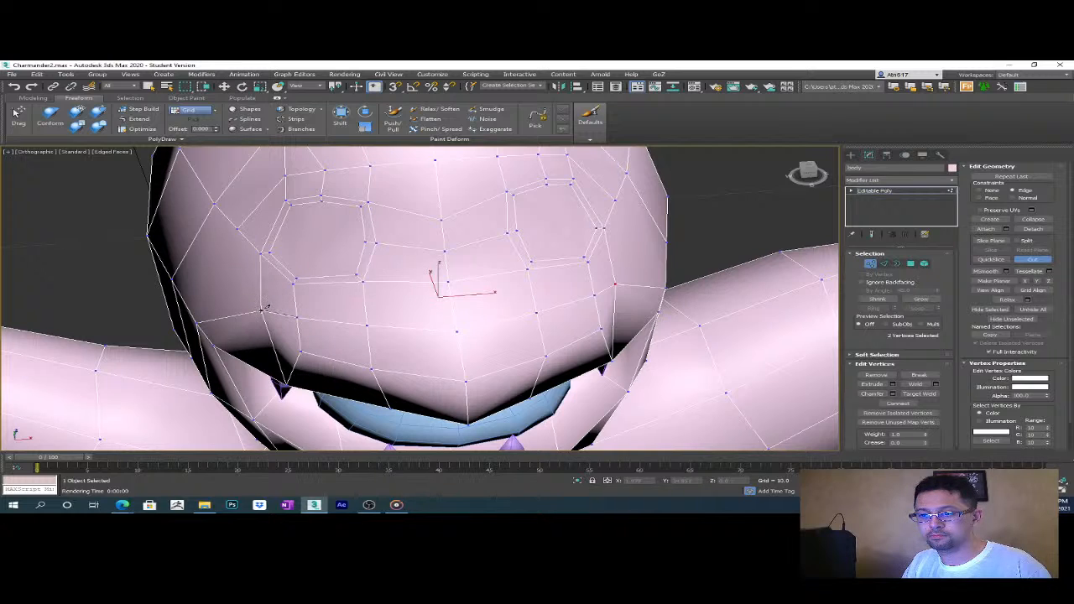
alt+middle_drag(329, 328, 385, 331)
key(w)
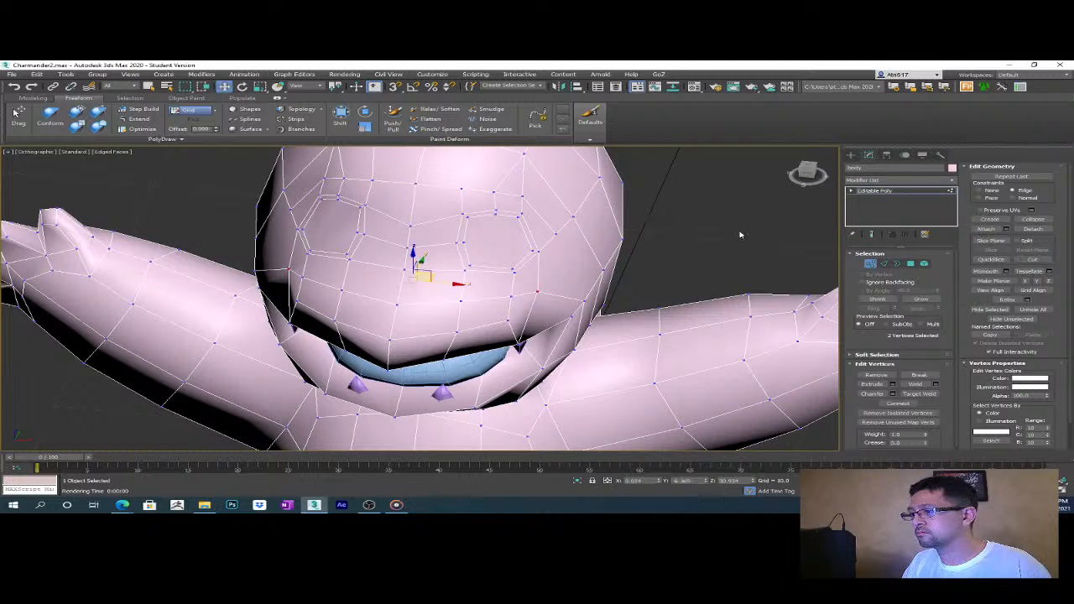
- Select the two cheek vertices and the adjoining snout vertices on both sides and scale them slightly outward
click(539, 292)
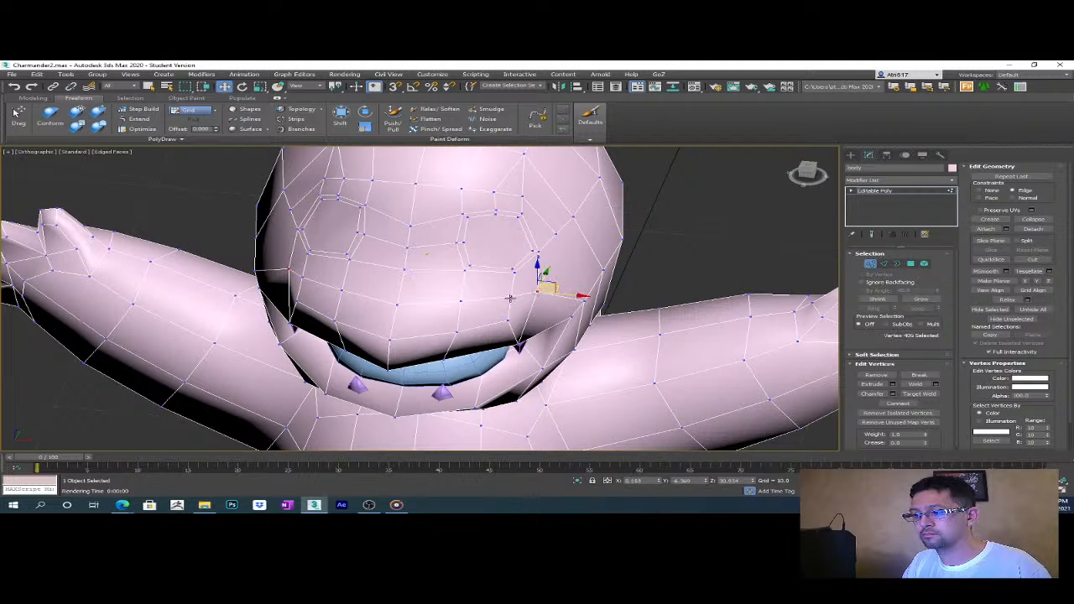
ctrl+click(510, 296)
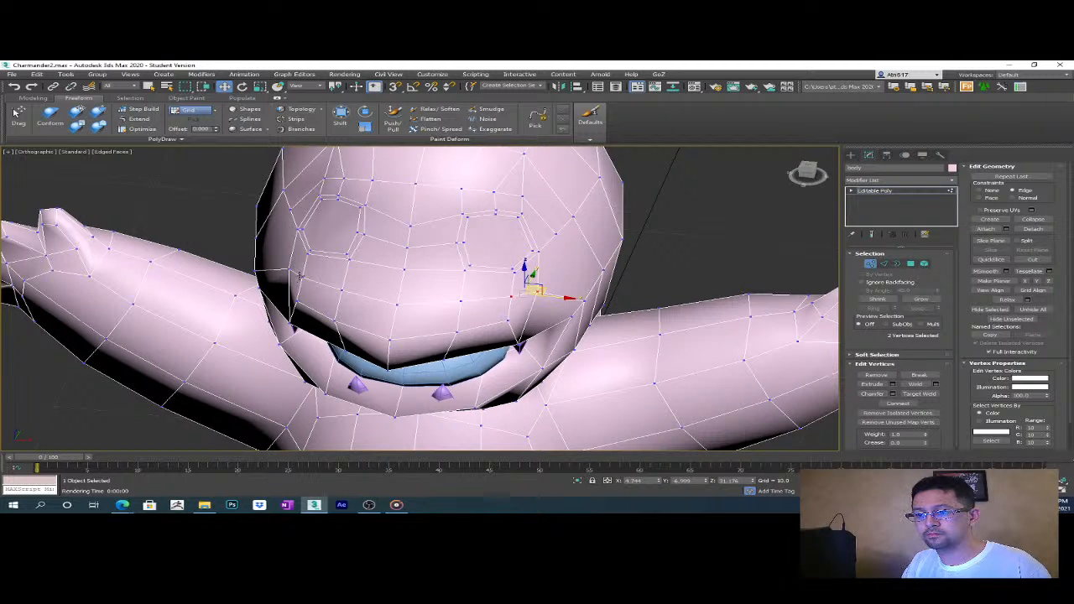
alt+middle_drag(286, 271, 569, 329)
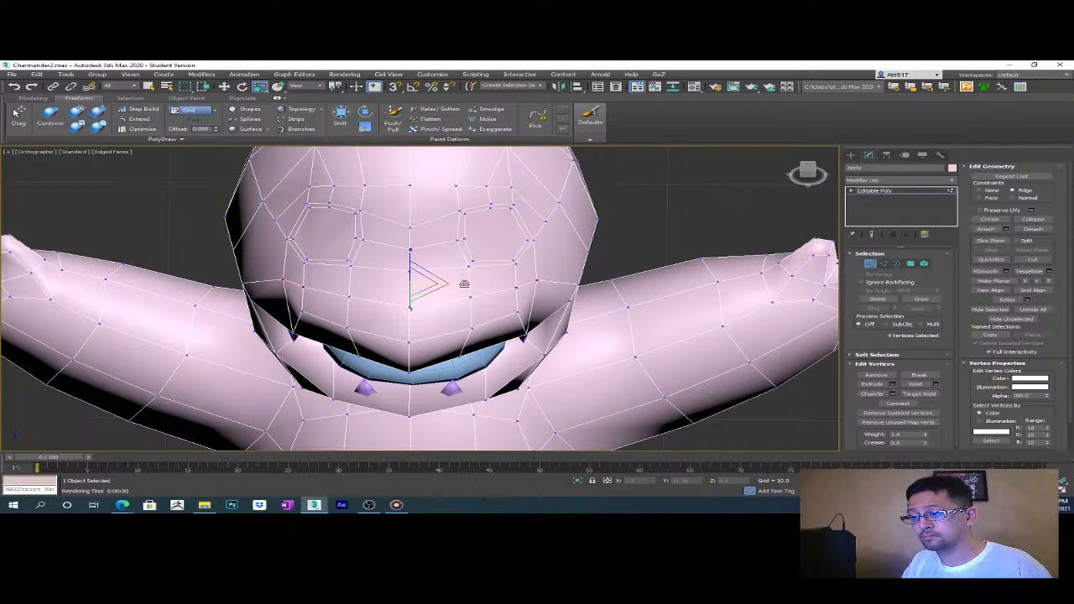
drag(465, 283, 466, 284)
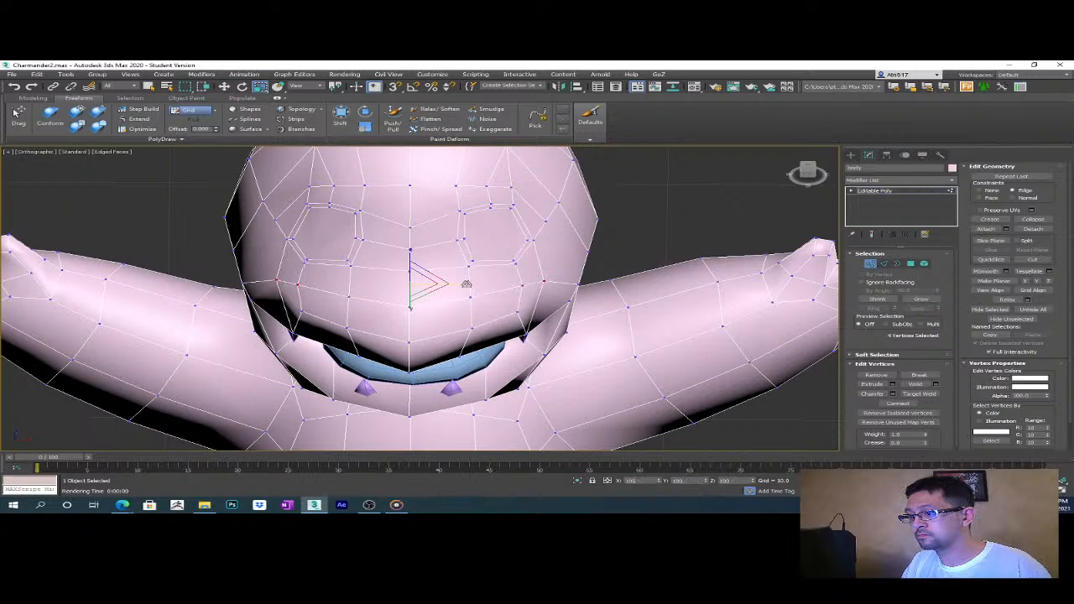
- Cut edges joining the vertices behind the eye sockets to the vertices near the mouth corners on both sides of the head
alt+middle_drag(469, 286, 657, 334)
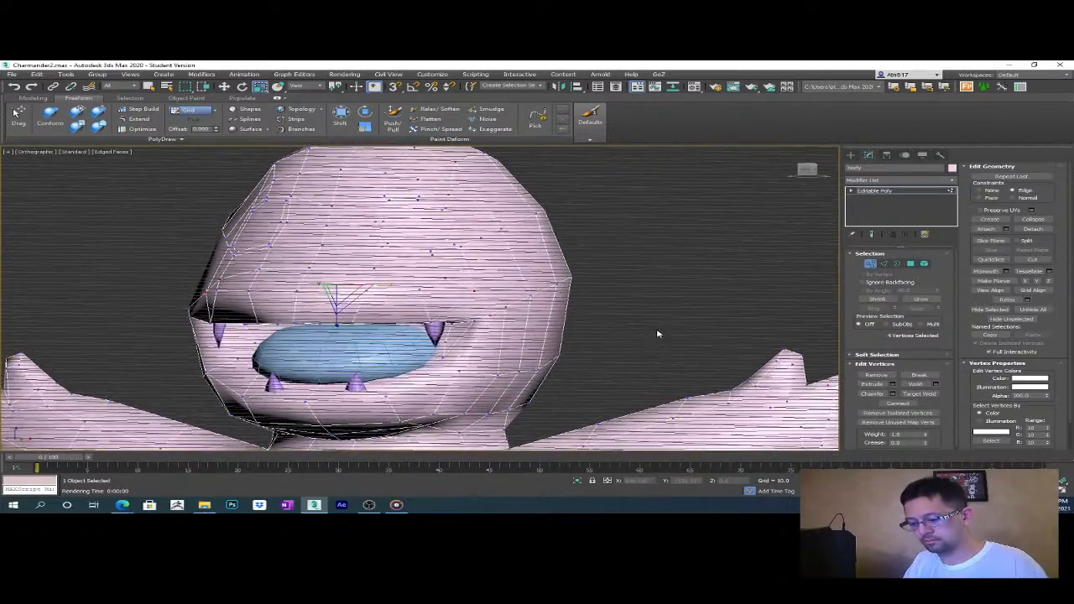
key(p)
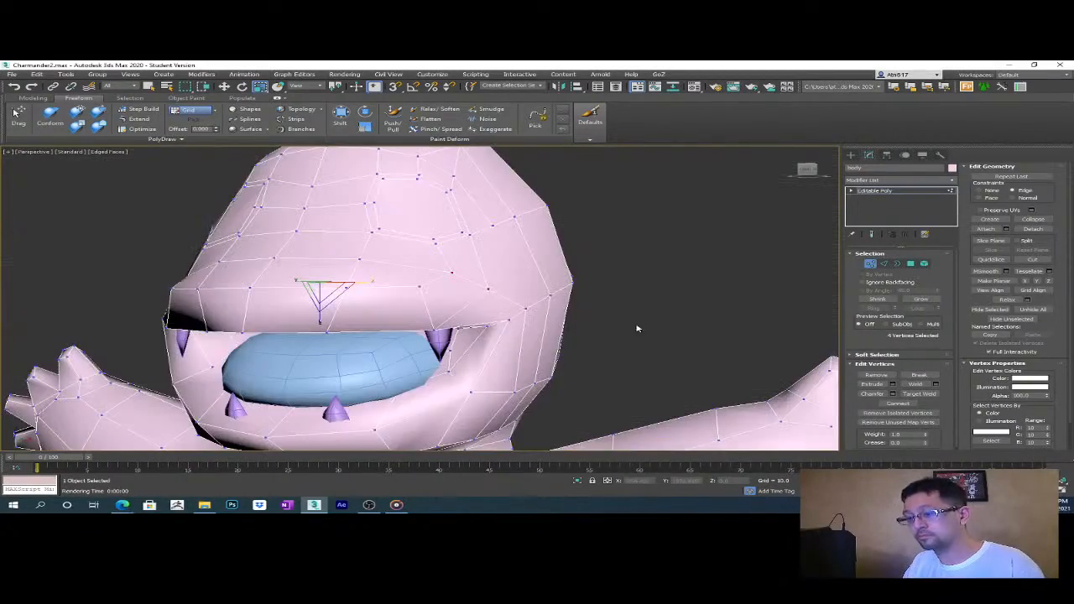
click(1027, 264)
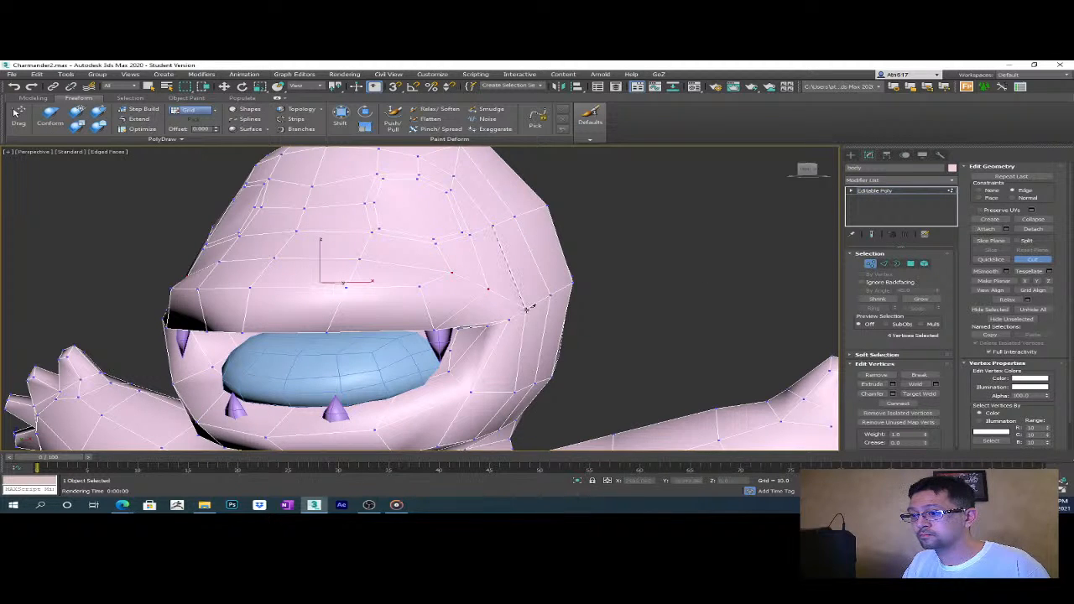
alt+middle_drag(583, 328, 675, 324)
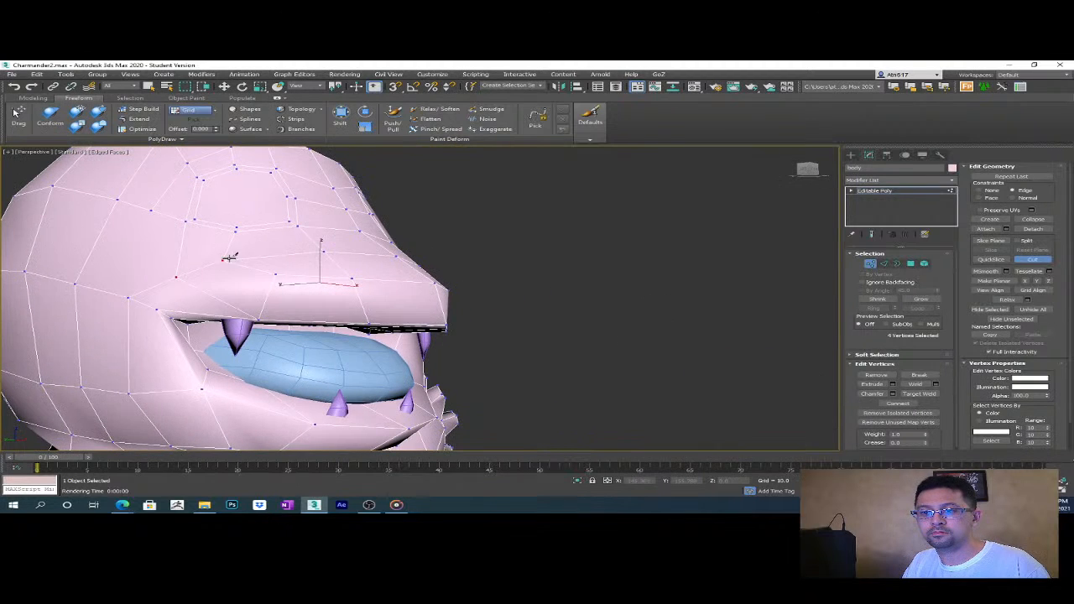
click(149, 211)
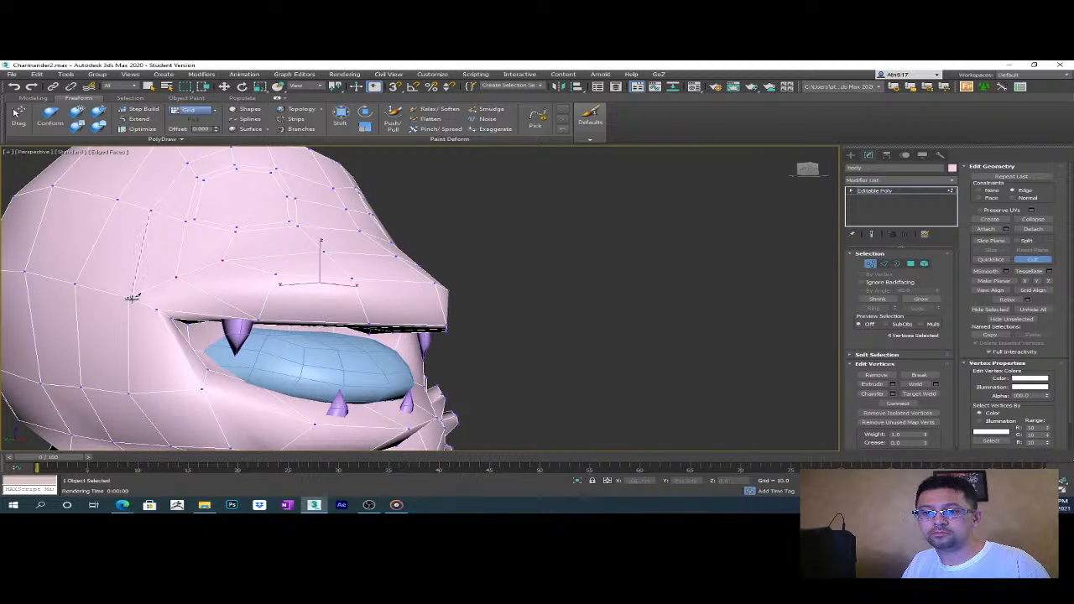
alt+middle_drag(130, 297, 161, 250)
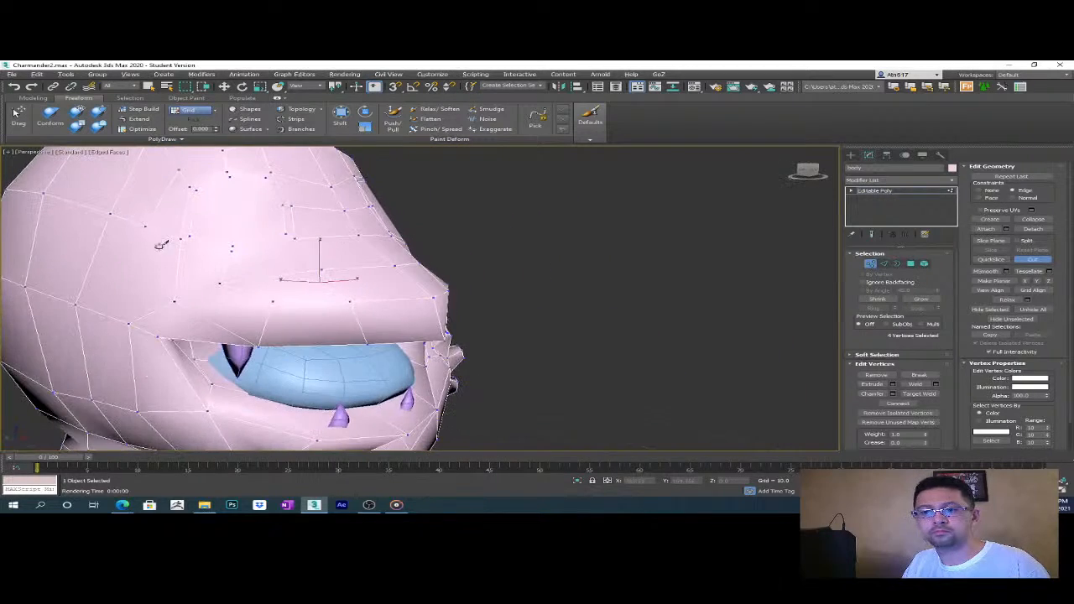
click(145, 227)
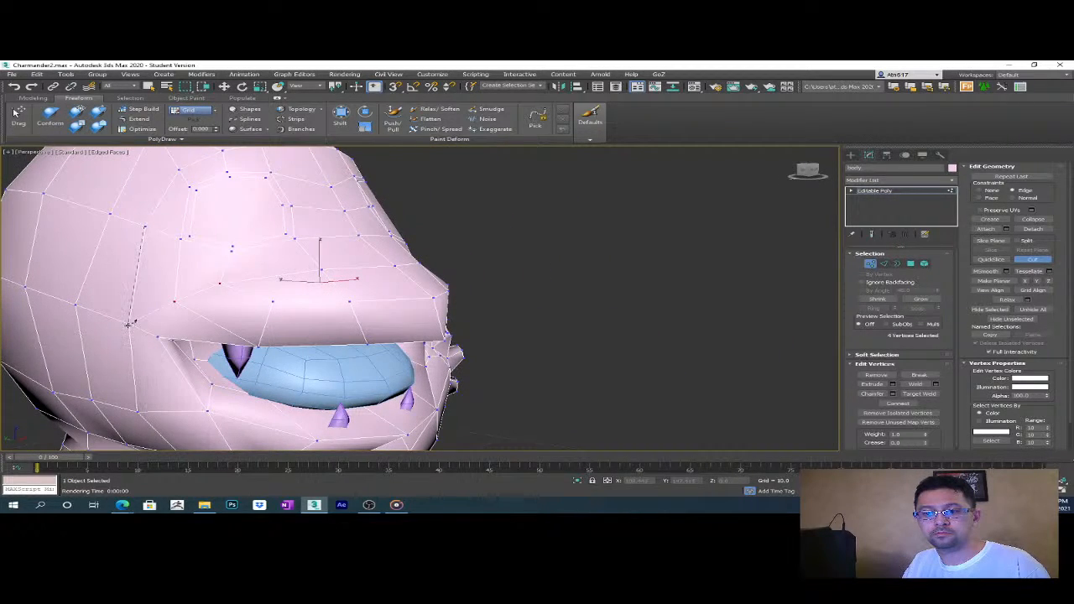
alt+middle_drag(130, 323, 261, 286)
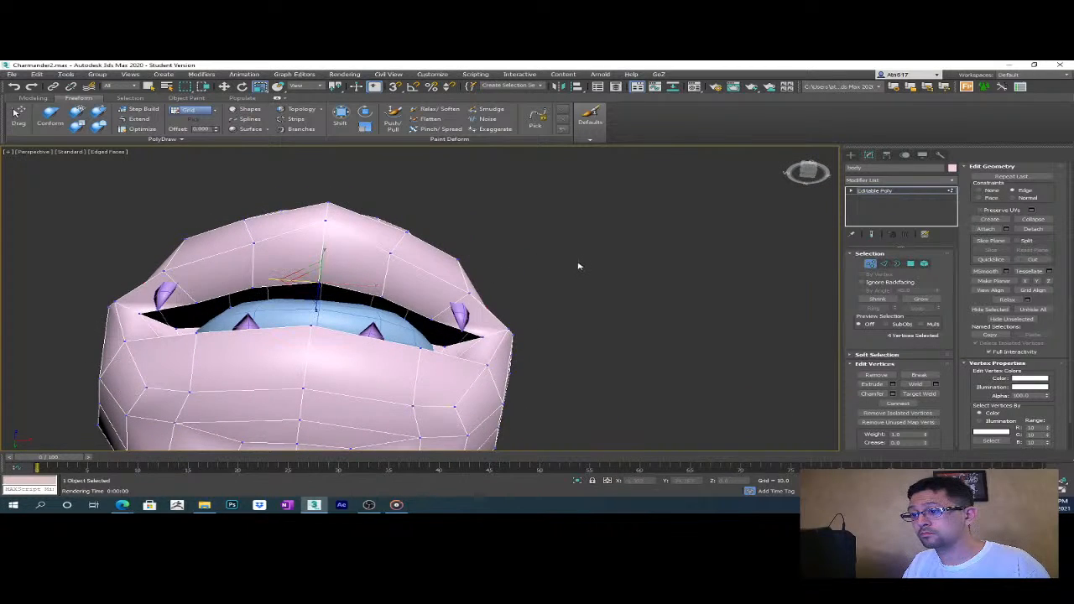
- Select the five vertices along the inner edge of the upper lip and move them slightly along Y
middle_drag(585, 274, 653, 244)
scroll(659, 256, down, 4)
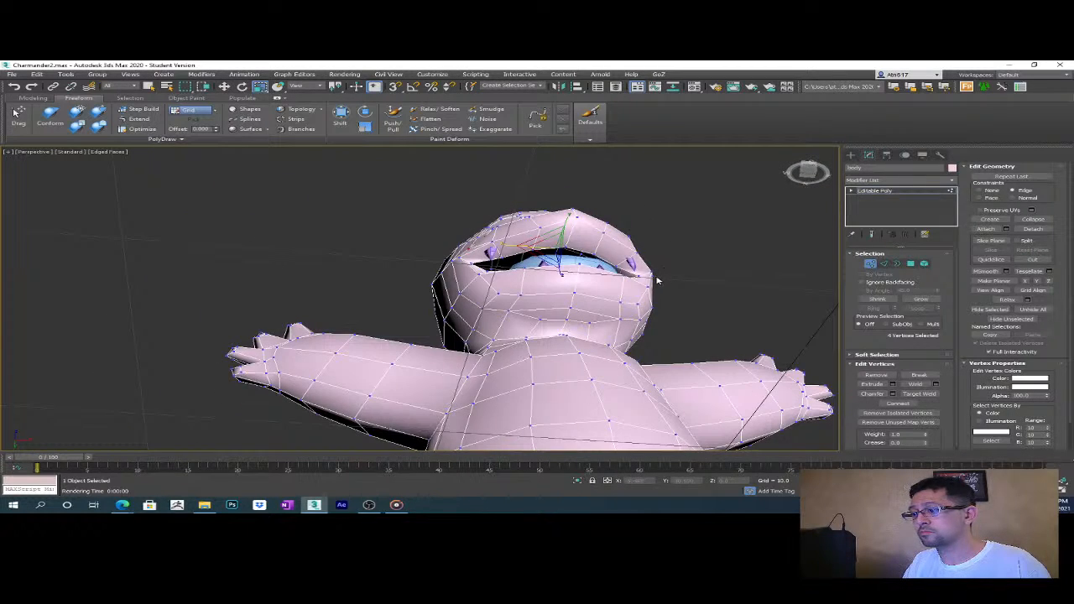
click(620, 264)
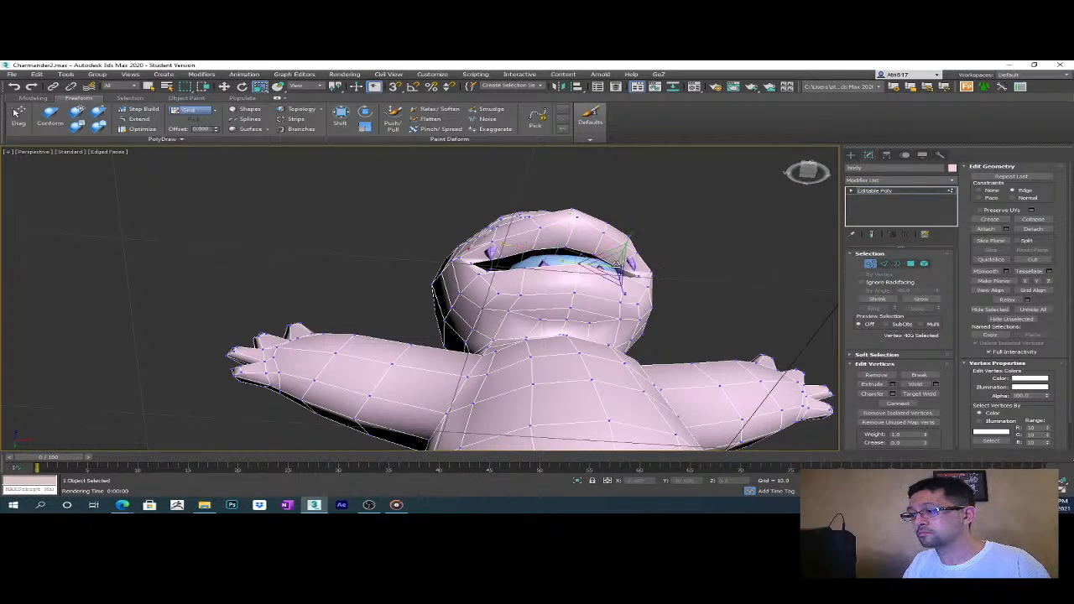
ctrl+click(518, 256)
drag(530, 250, 528, 251)
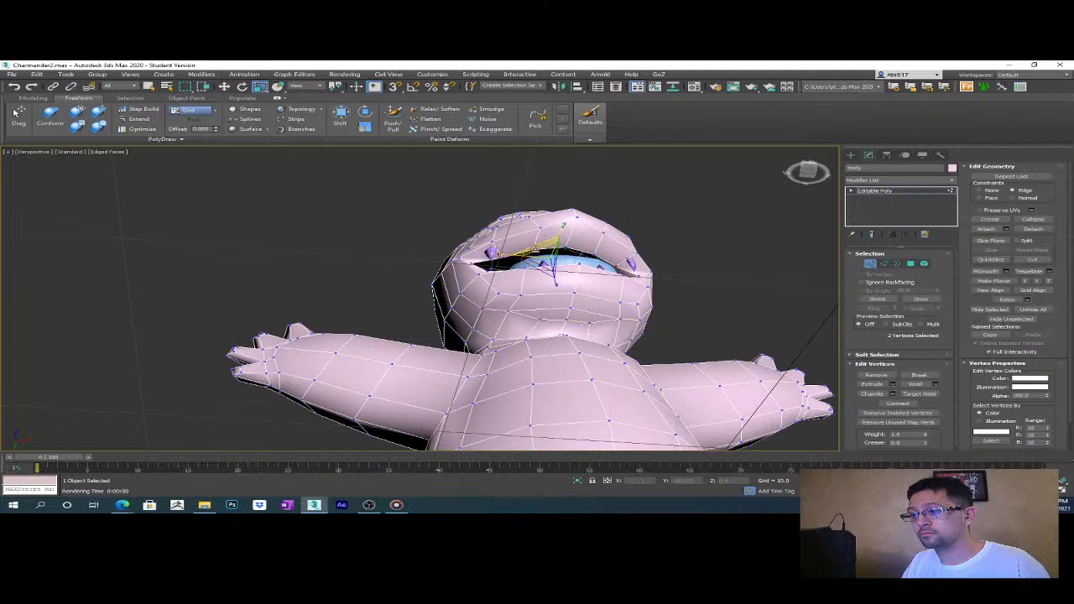
ctrl+click(573, 251)
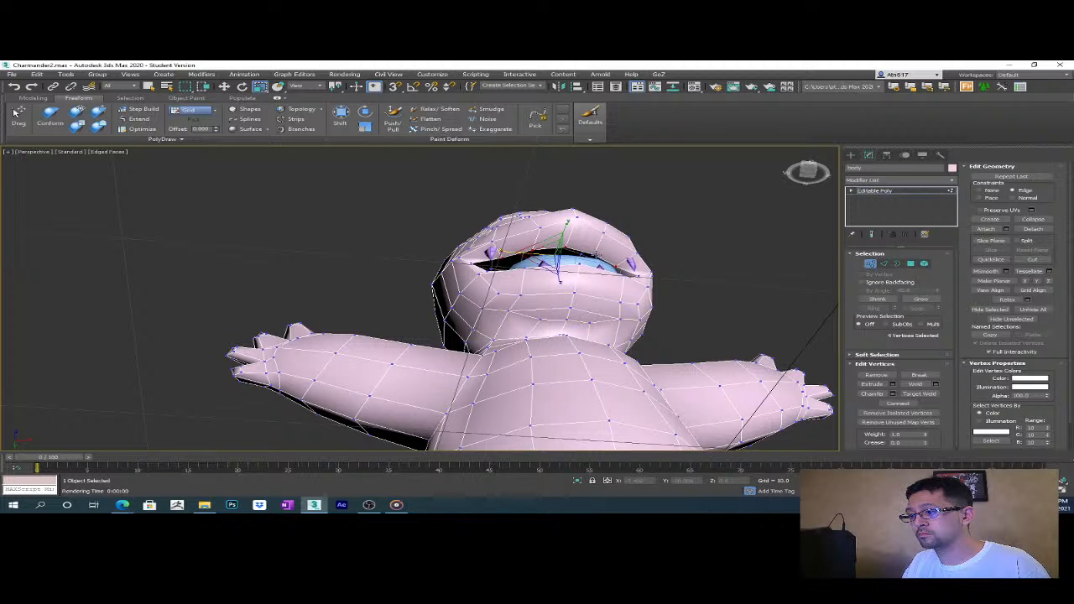
alt+middle_drag(619, 263, 600, 320)
key(w)
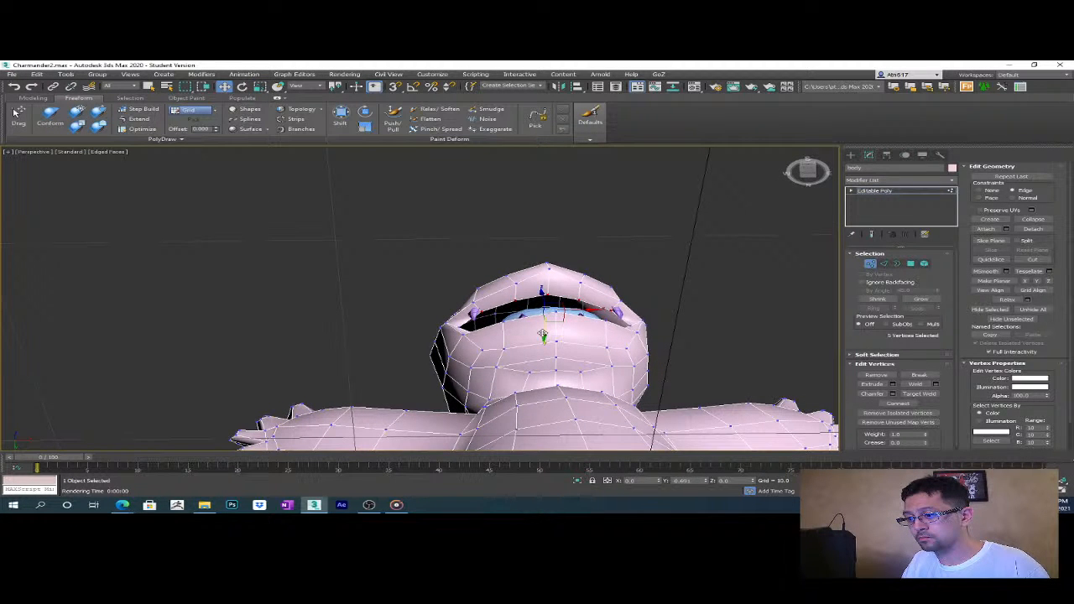
alt+middle_drag(571, 312, 517, 356)
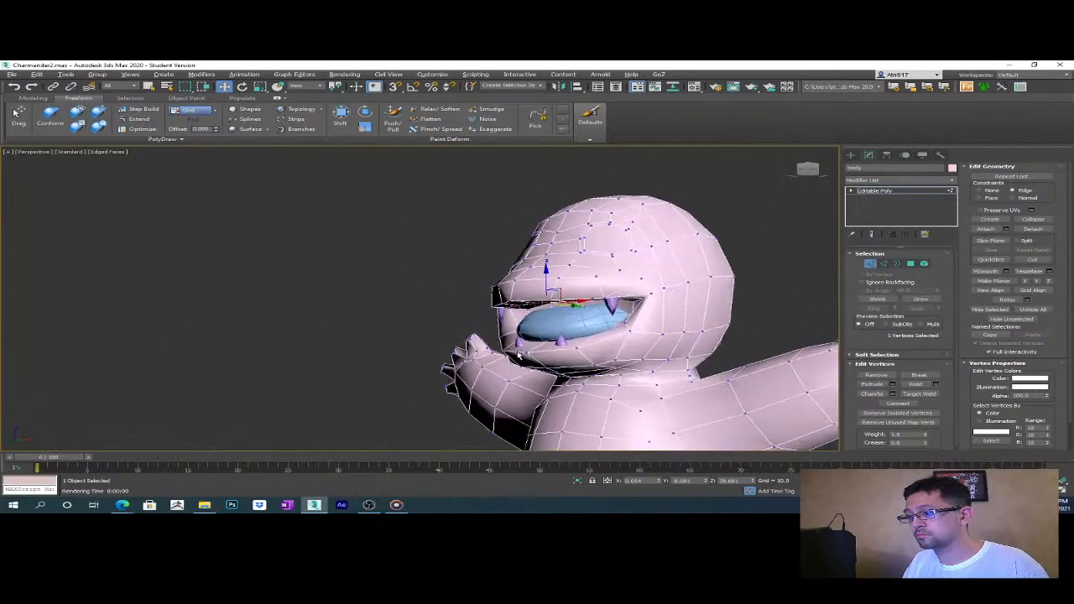
- Remove the middle edges running across the snout bridge between the two eye sockets
alt+middle_drag(672, 337, 633, 312)
key(2)
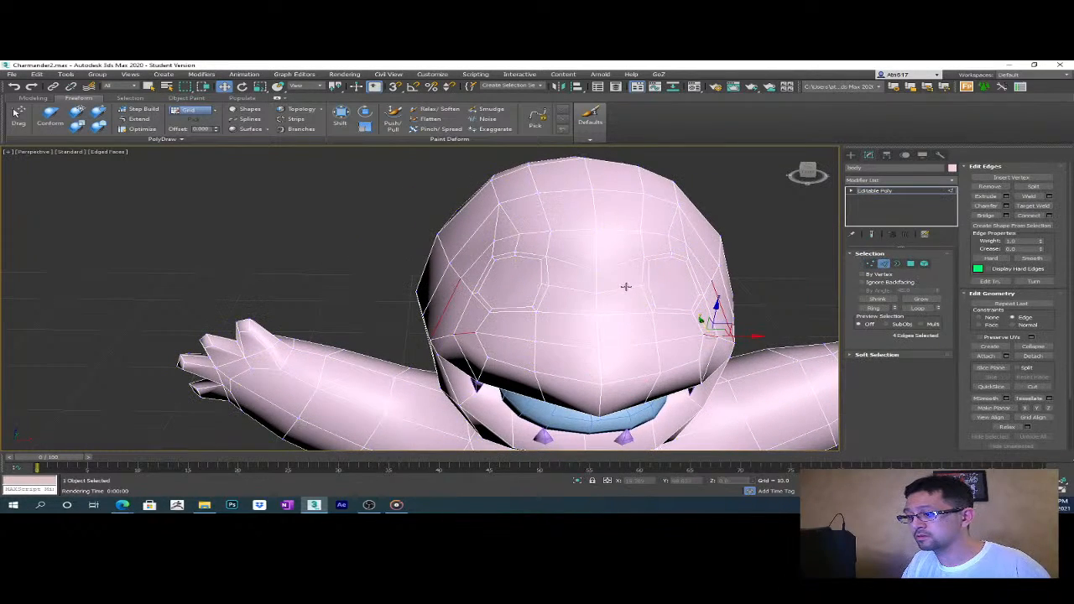
click(631, 294)
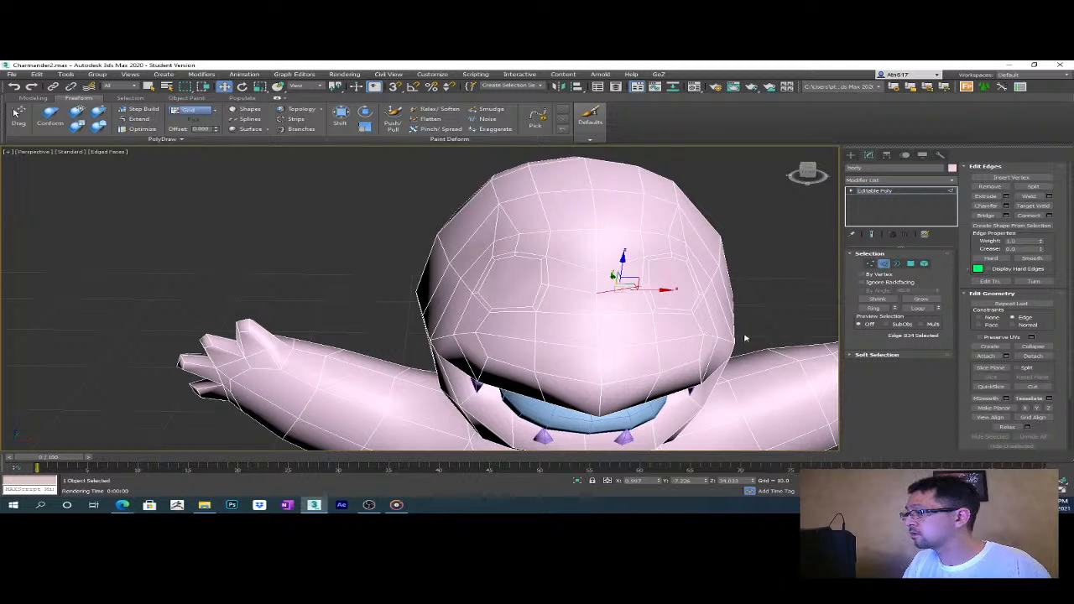
click(579, 294)
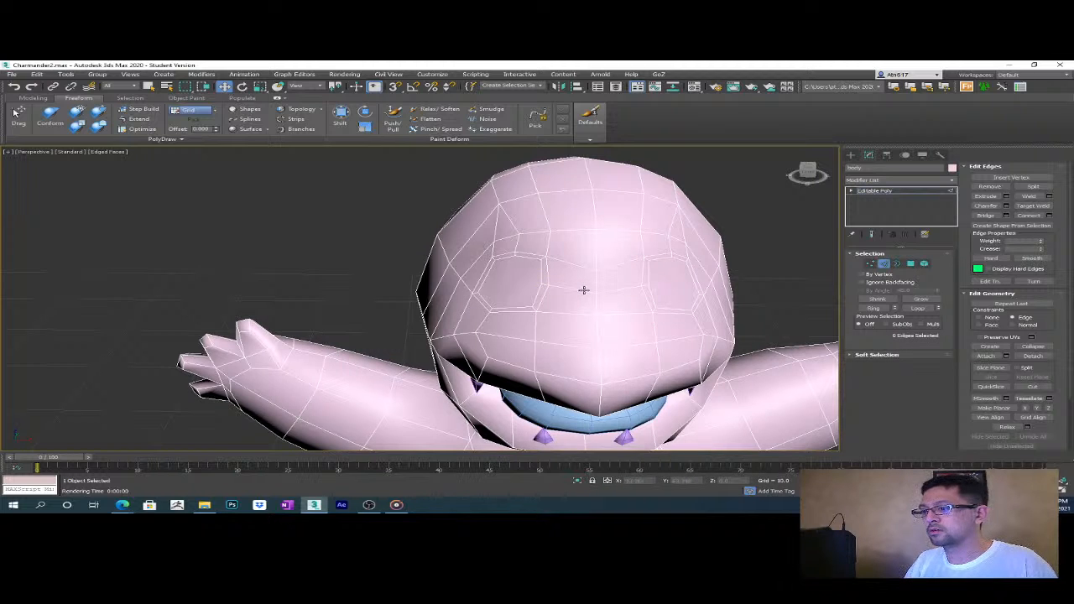
scroll(583, 290, down, 3)
alt+middle_drag(606, 305, 552, 305)
click(504, 291)
scroll(478, 295, up, 3)
click(472, 294)
click(479, 282)
click(479, 282)
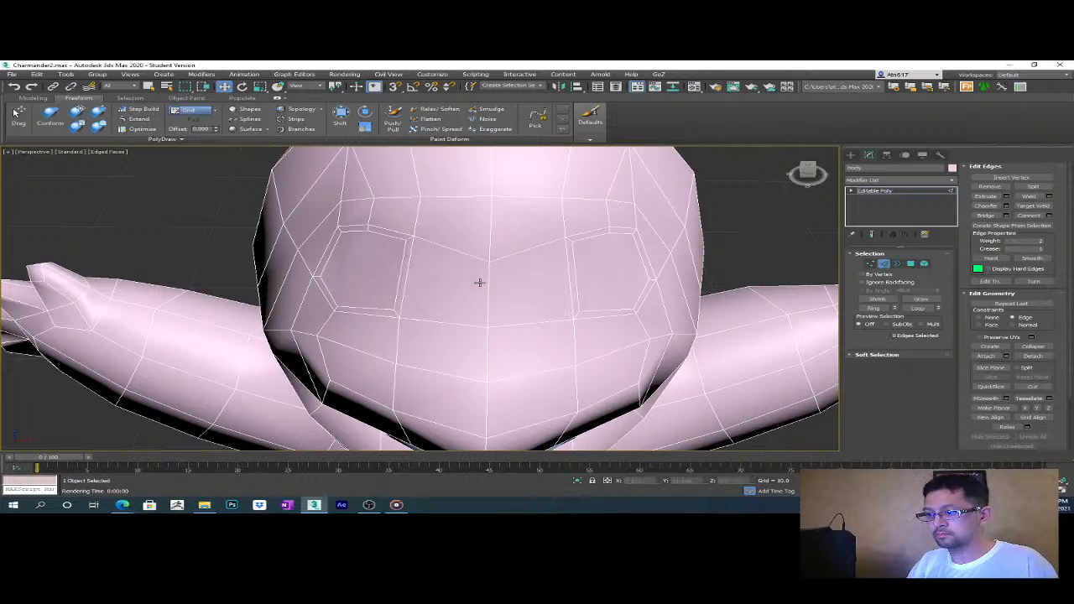
scroll(473, 279, down, 5)
alt+middle_drag(472, 279, 546, 318)
scroll(669, 264, up, 5)
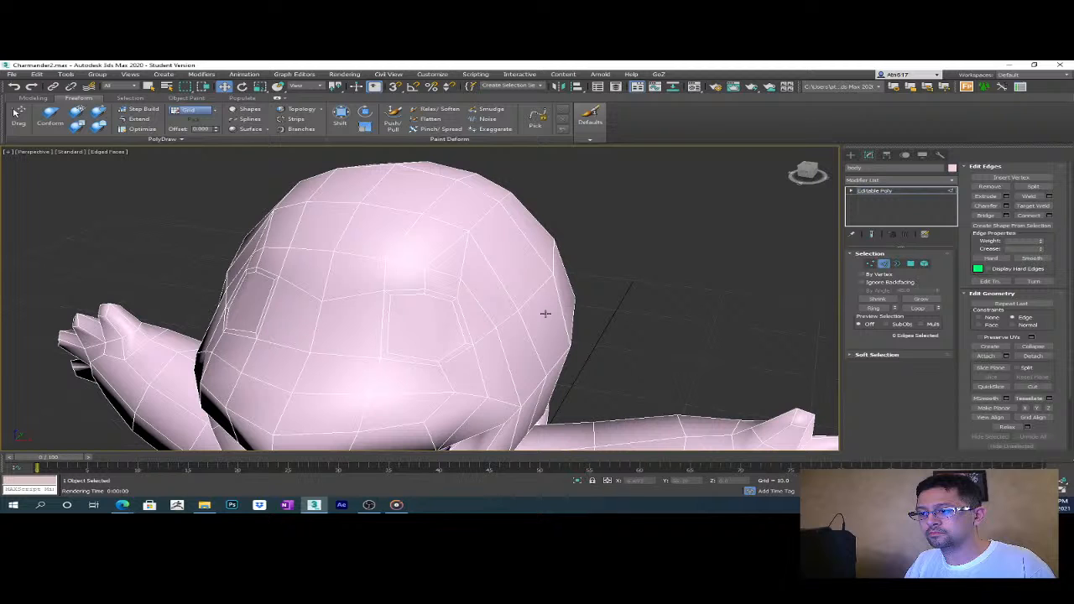
click(439, 254)
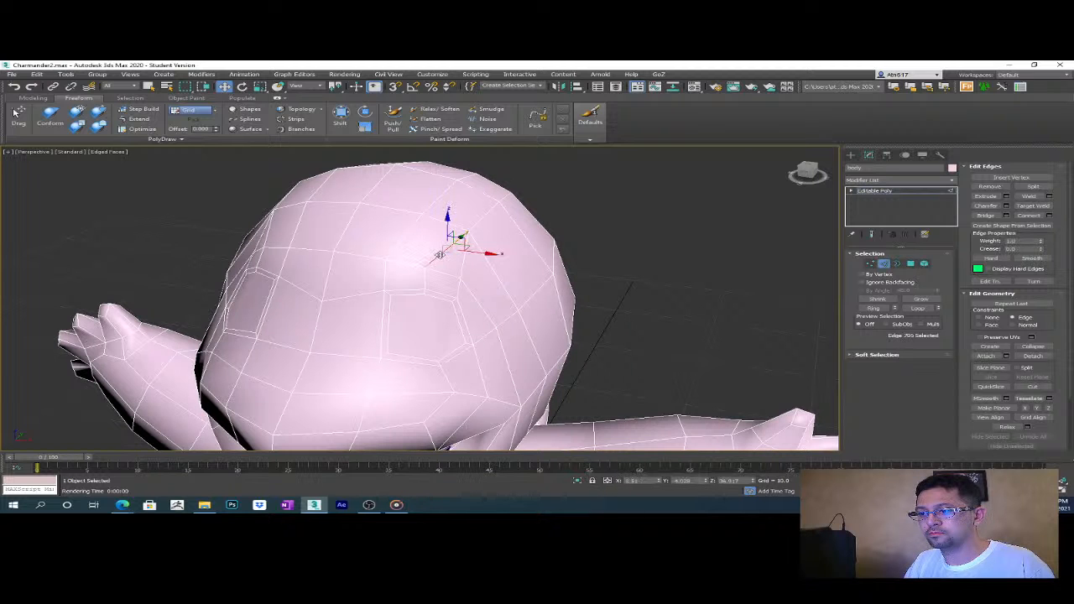
click(406, 235)
shift+click(437, 249)
alt+middle_drag(437, 249, 490, 265)
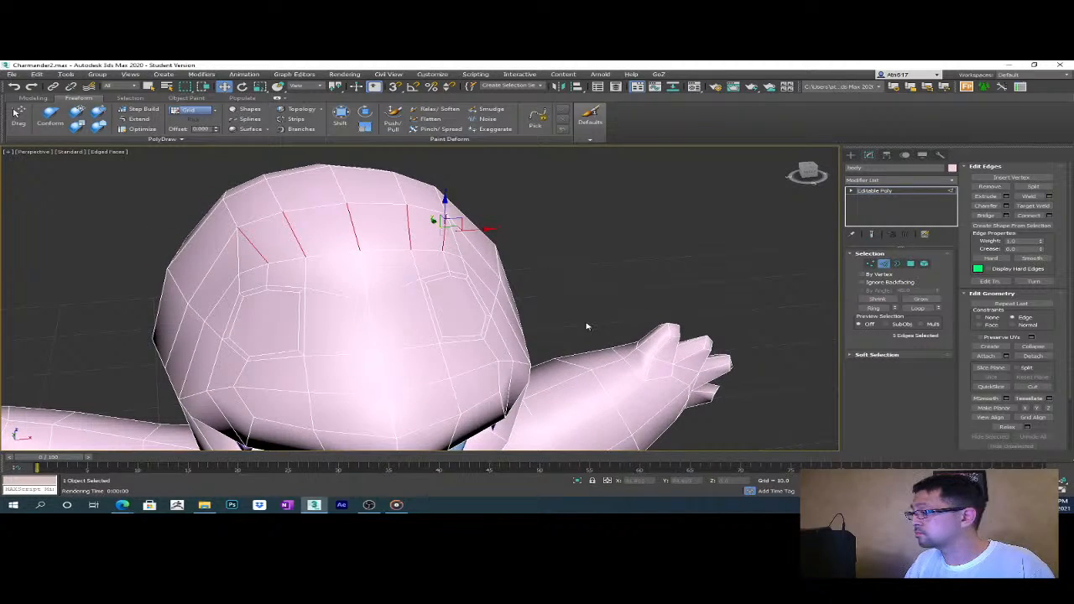
alt+middle_drag(719, 283, 517, 350)
key(ctrl+z)
- Connect the five lengthwise forehead edges above the eye sockets with a new row of edges and scale it narrower along X
click(498, 339)
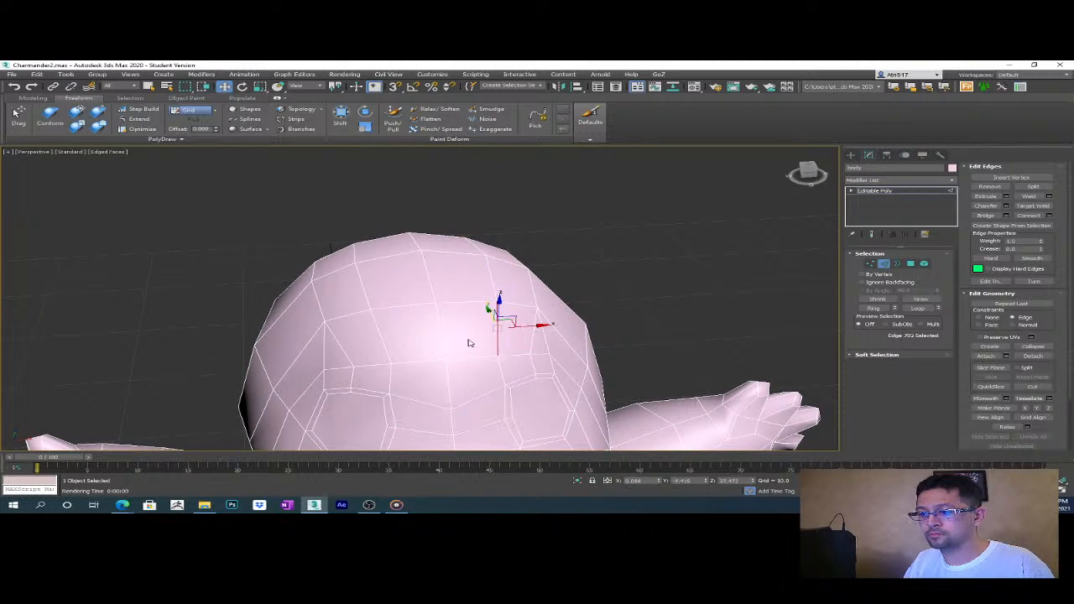
shift+click(439, 336)
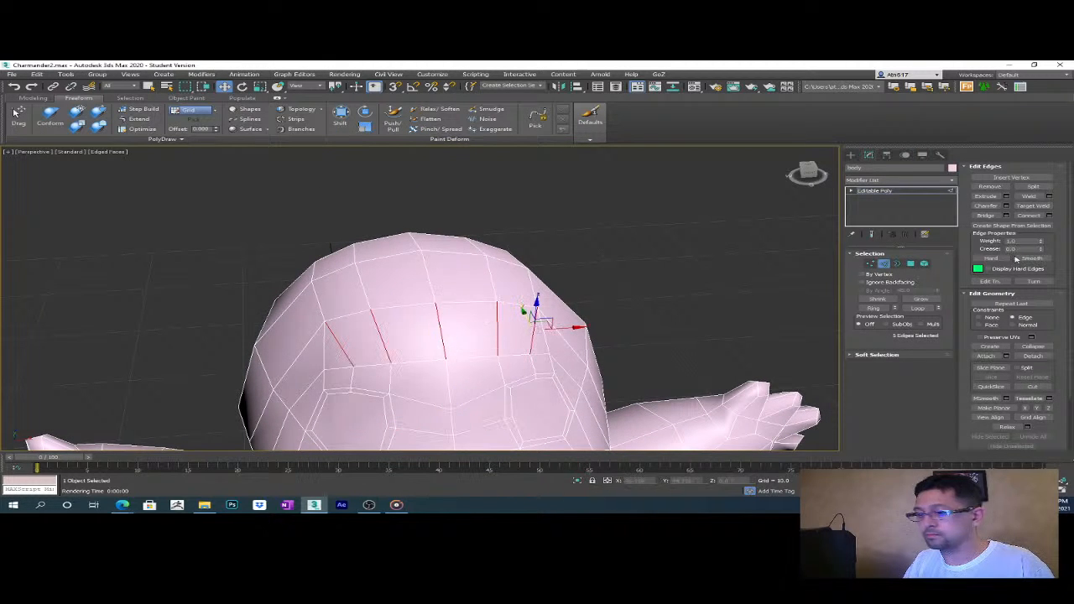
click(1030, 216)
alt+middle_drag(705, 327, 682, 325)
key(r)
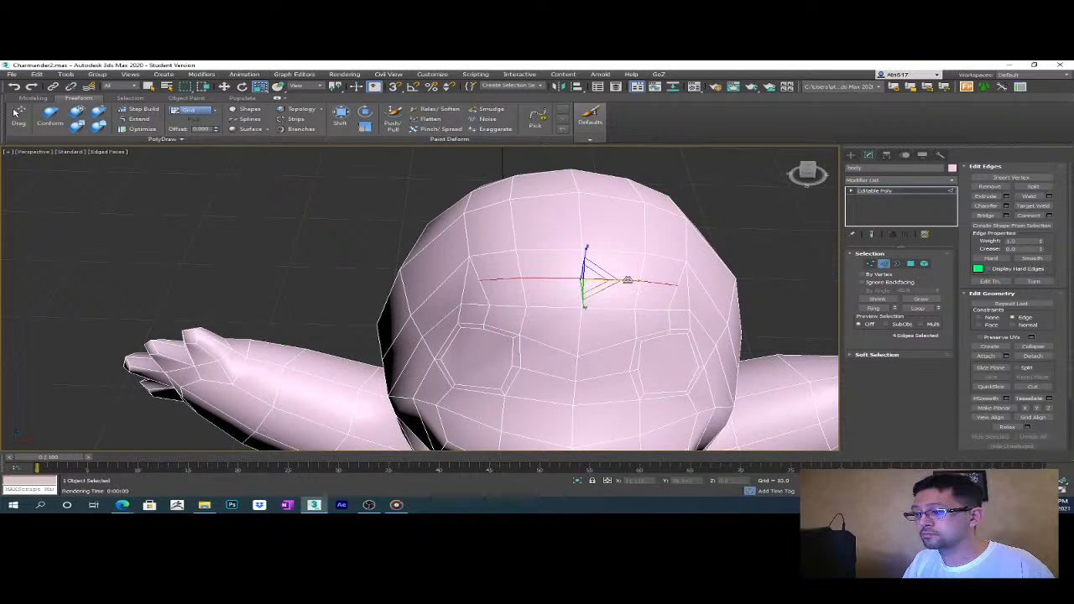
drag(629, 279, 622, 278)
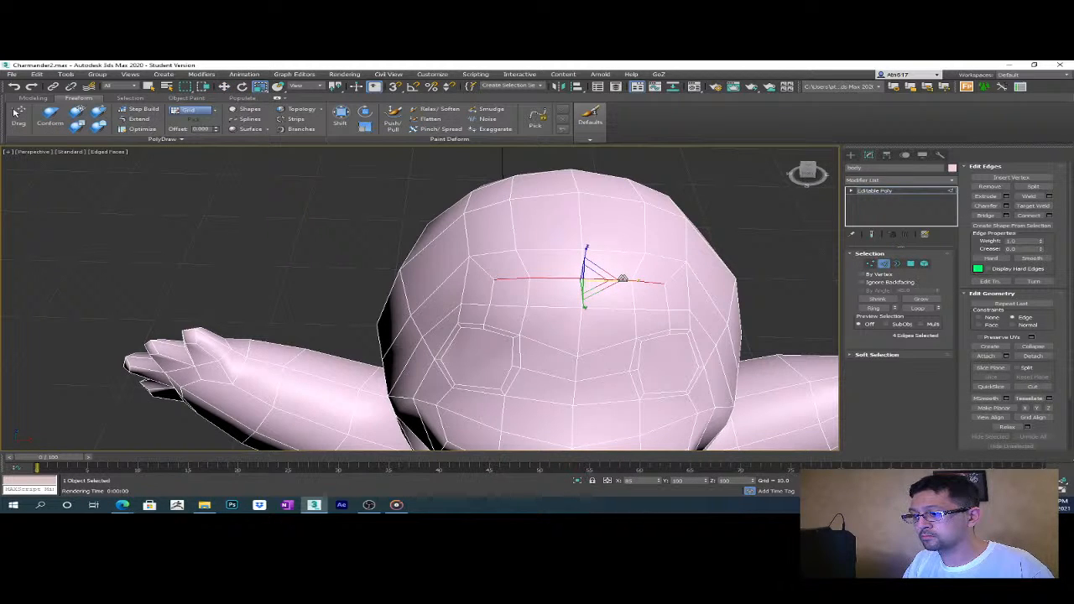
- Select the edges across the forehead just above the new row, move them slightly, and clear the selection
click(610, 252)
ctrl+click(570, 250)
alt+middle_drag(543, 256, 677, 292)
key(w)
drag(557, 244, 554, 242)
alt+middle_drag(551, 241, 549, 271)
scroll(637, 330, down, 3)
alt+middle_drag(591, 261, 603, 303)
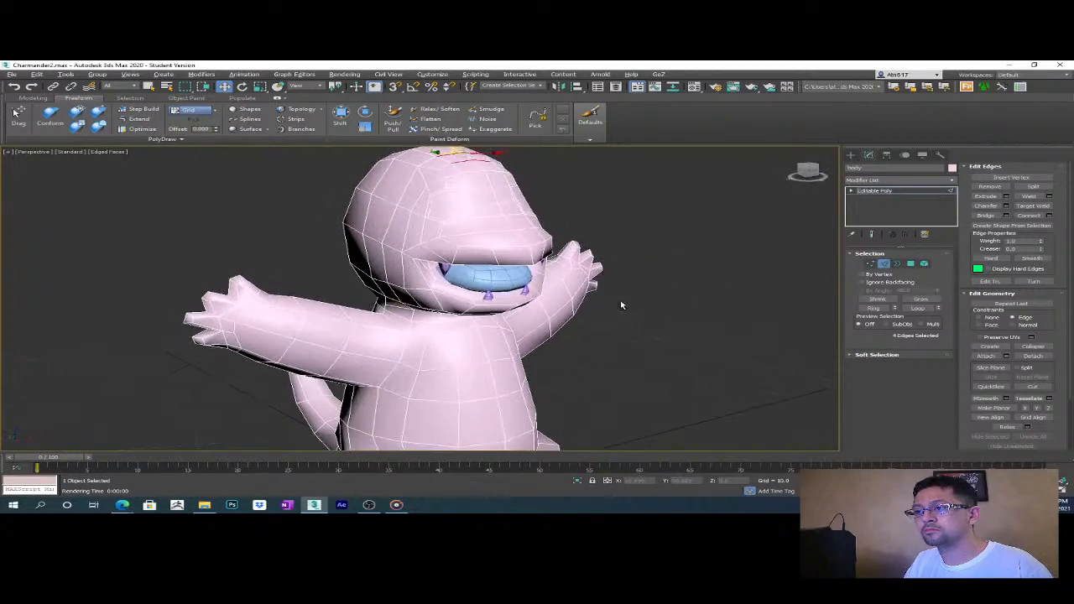
click(682, 318)
- Select the ring of 17 edges from the eye sockets around the sides and back of the head and connect them
alt+middle_drag(681, 319, 578, 292)
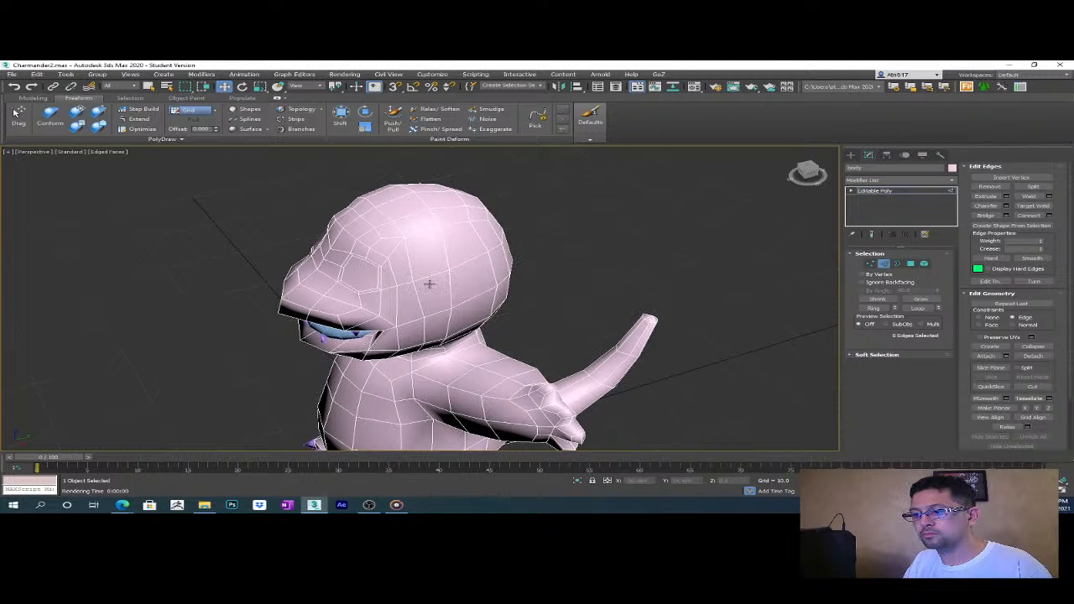
scroll(388, 274, up, 3)
click(376, 283)
alt+middle_drag(371, 285, 859, 327)
shift+click(427, 237)
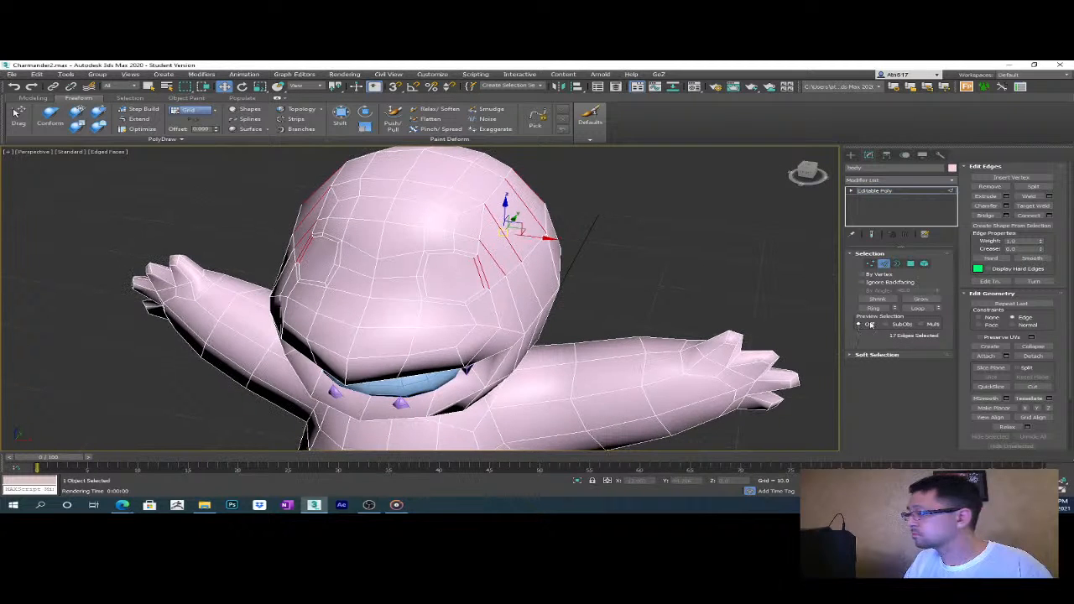
click(1040, 216)
alt+middle_drag(647, 299, 558, 287)
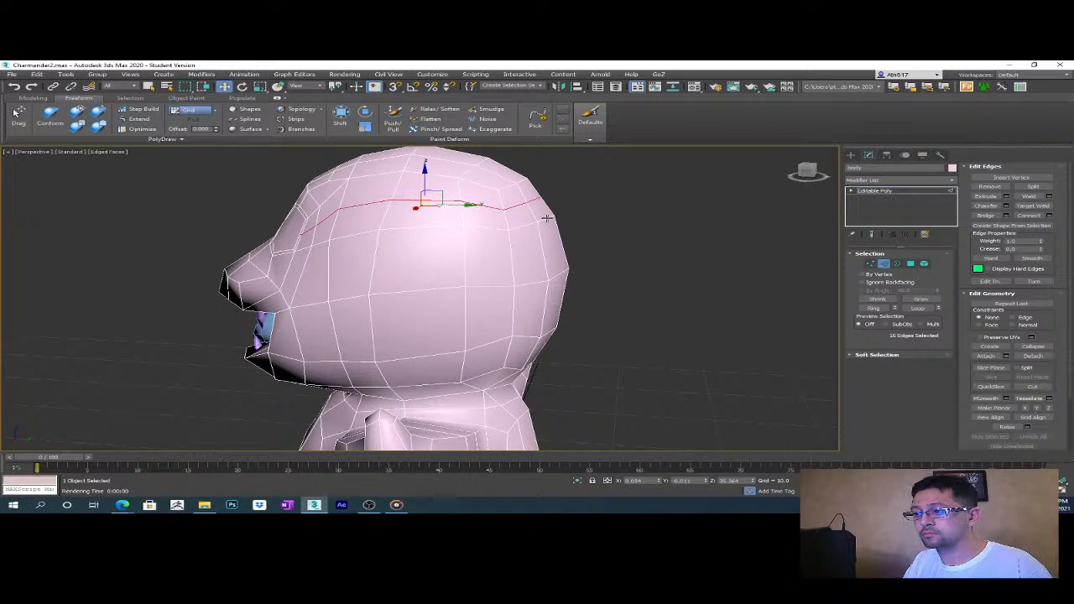
- In the Left view, select the 13 head vertices in the row below the new loop and slide them downward with the Edge constraint
key(l)
scroll(612, 290, down, 4)
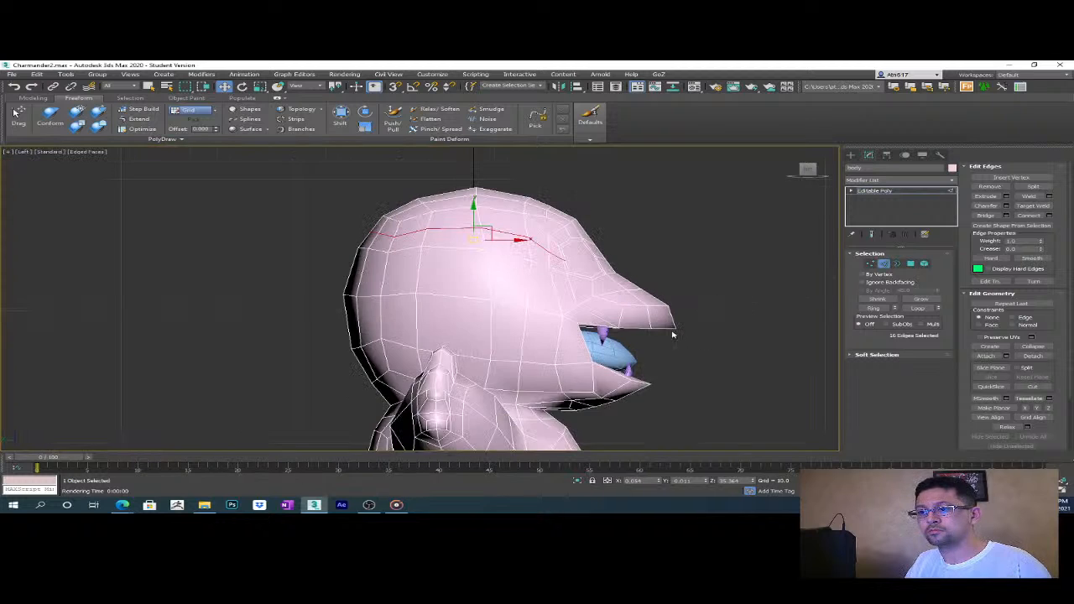
middle_drag(684, 330, 758, 353)
key(1)
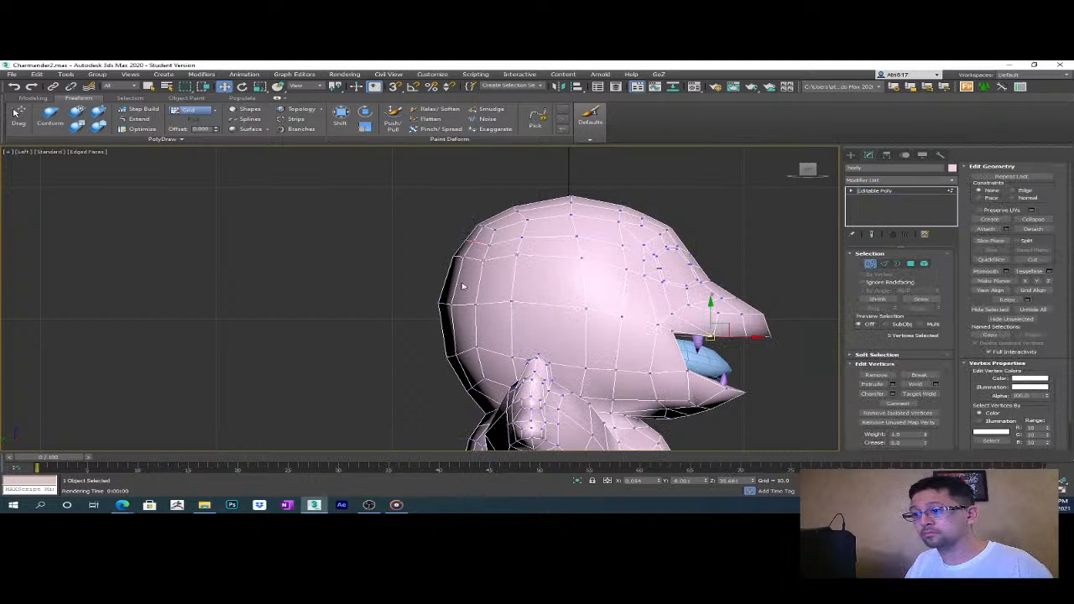
drag(450, 252, 487, 277)
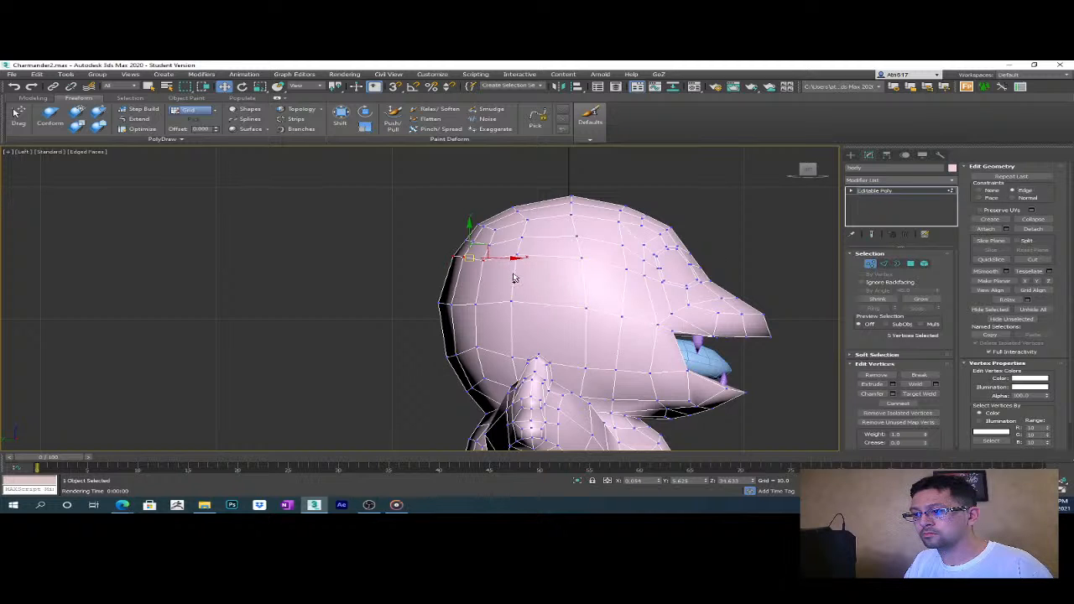
ctrl+drag(587, 254, 517, 239)
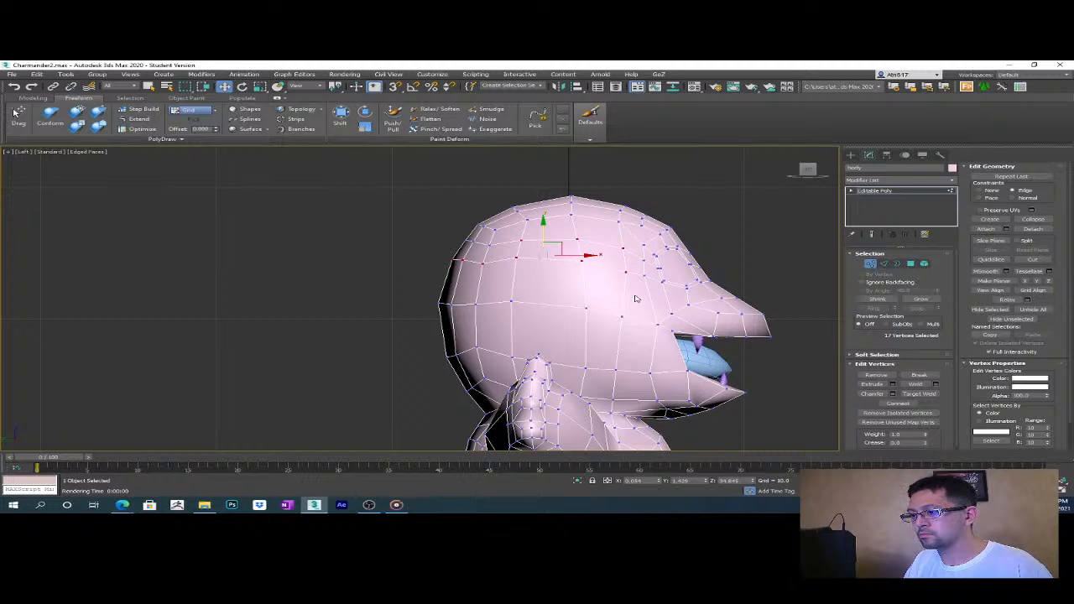
alt+drag(510, 226, 649, 259)
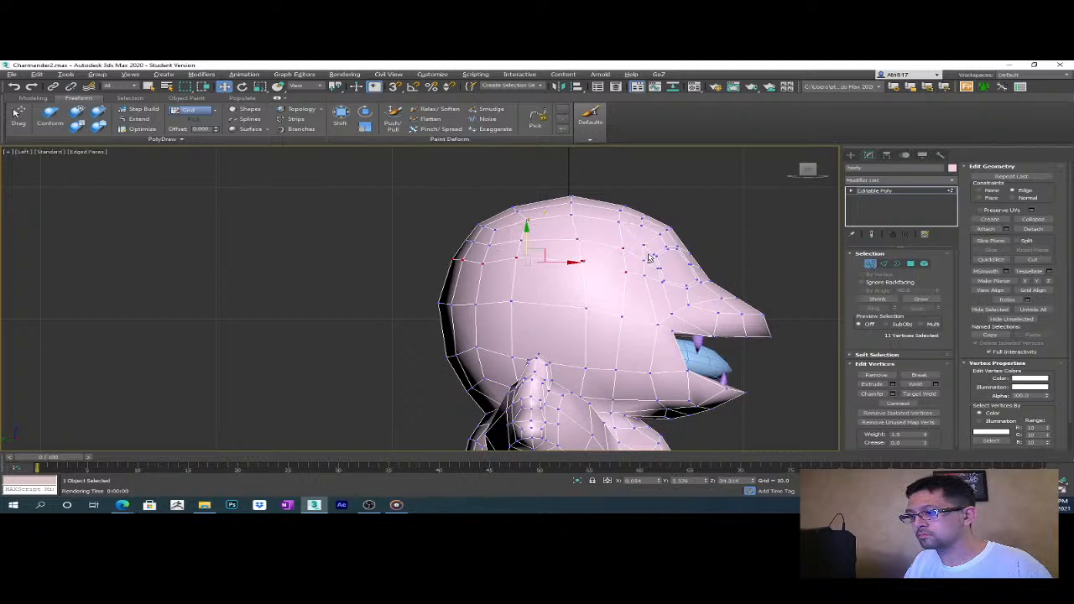
ctrl+click(640, 277)
drag(543, 245, 543, 251)
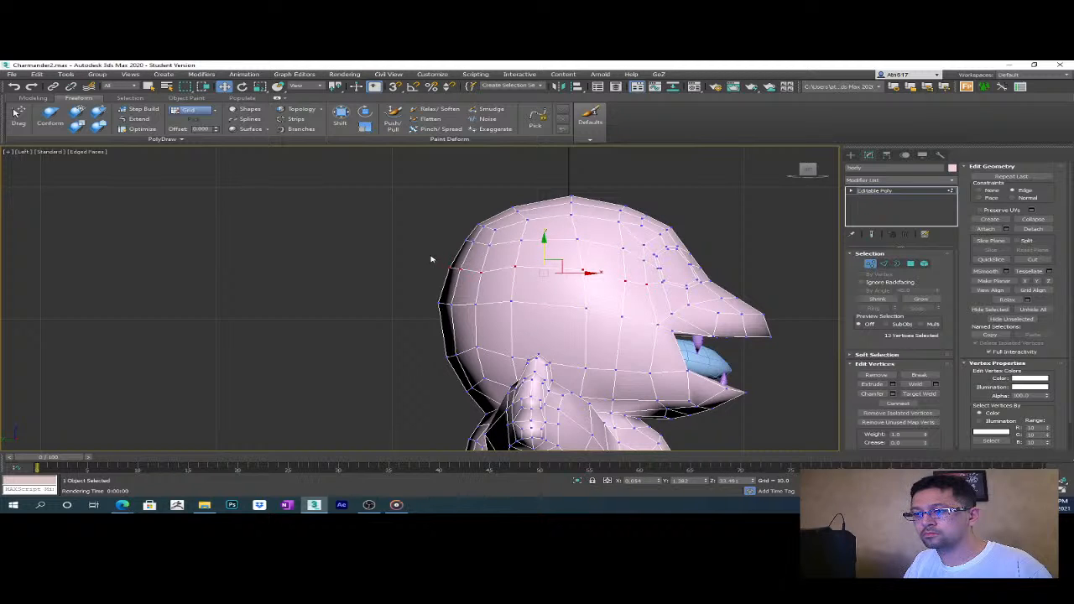
- Slide the rearmost vertex of the middle row at the back of the head slightly downward in the Left view, then clear the selection
drag(454, 272, 470, 319)
drag(453, 266, 452, 314)
click(432, 303)
click(435, 301)
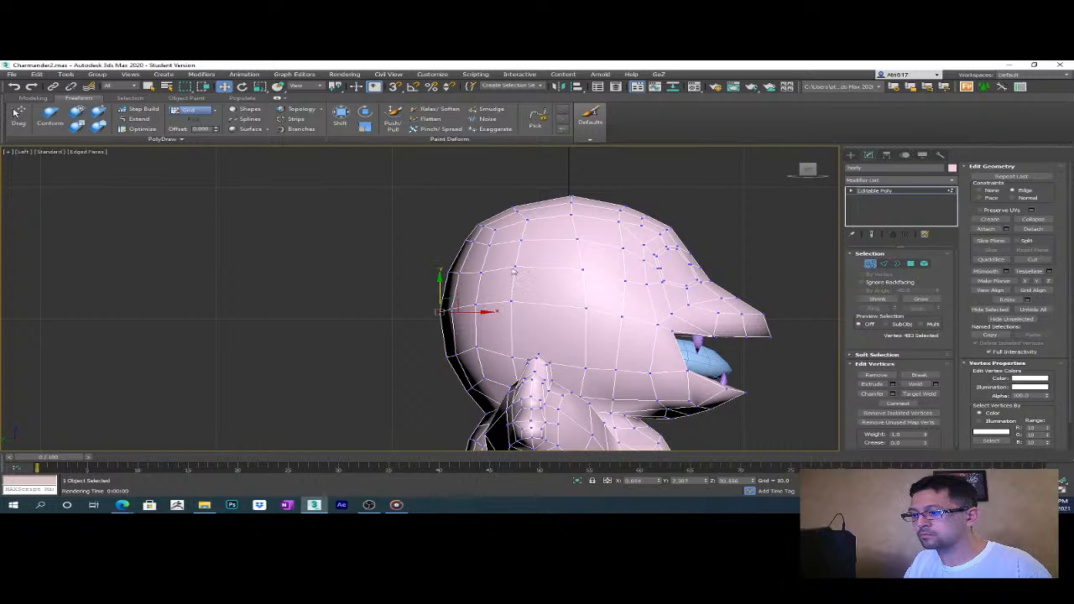
click(508, 289)
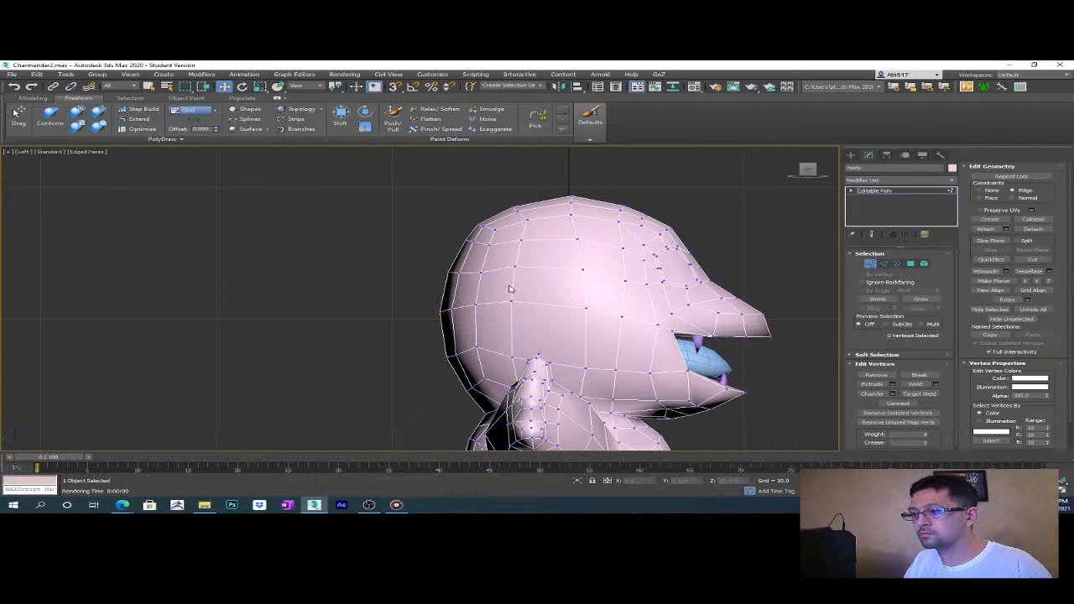
- Nudge the upper back-of-head vertices, slide the middle cheek-row vertices slightly downward along their edges, and clear the selection
click(485, 247)
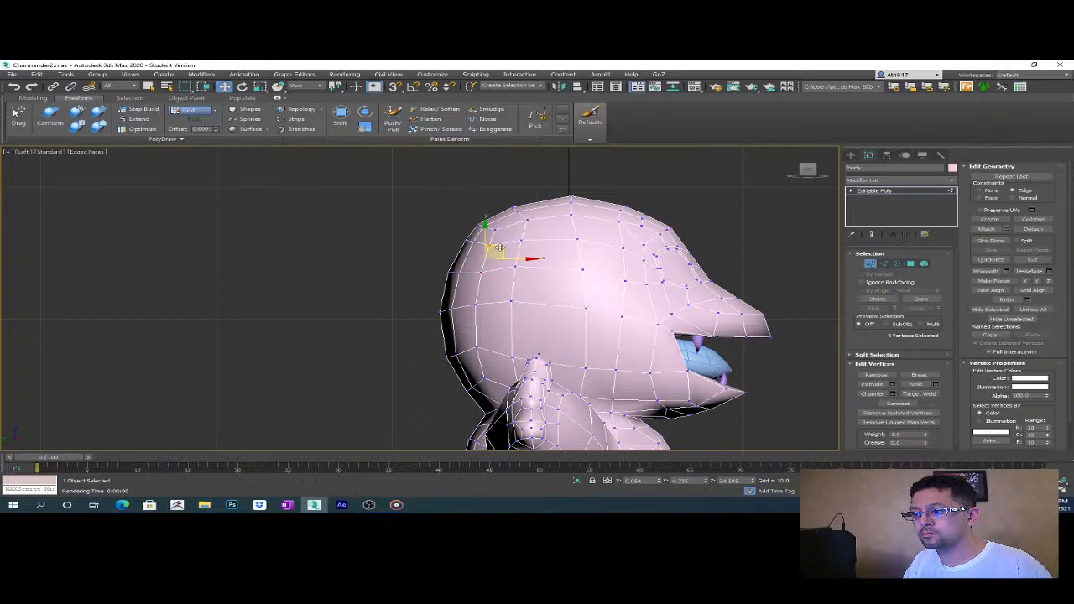
middle_drag(575, 300, 542, 241)
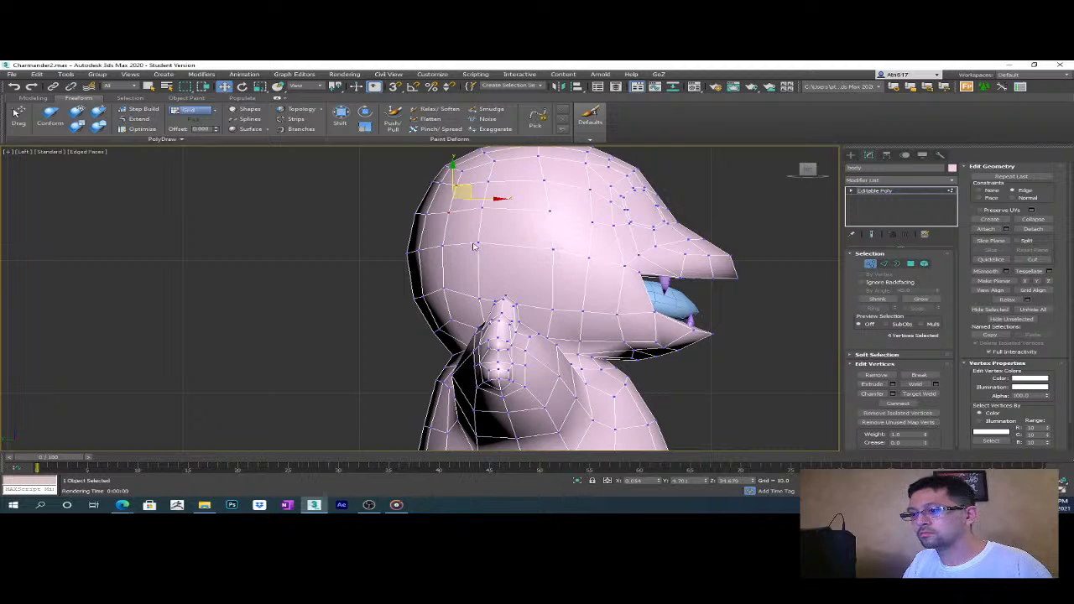
click(559, 262)
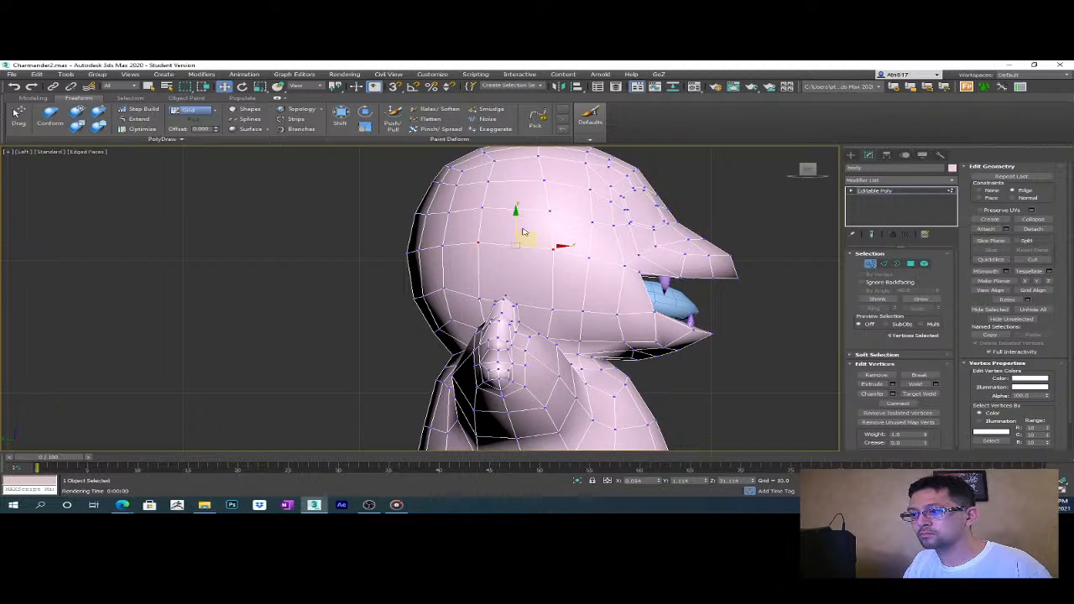
drag(518, 224, 518, 228)
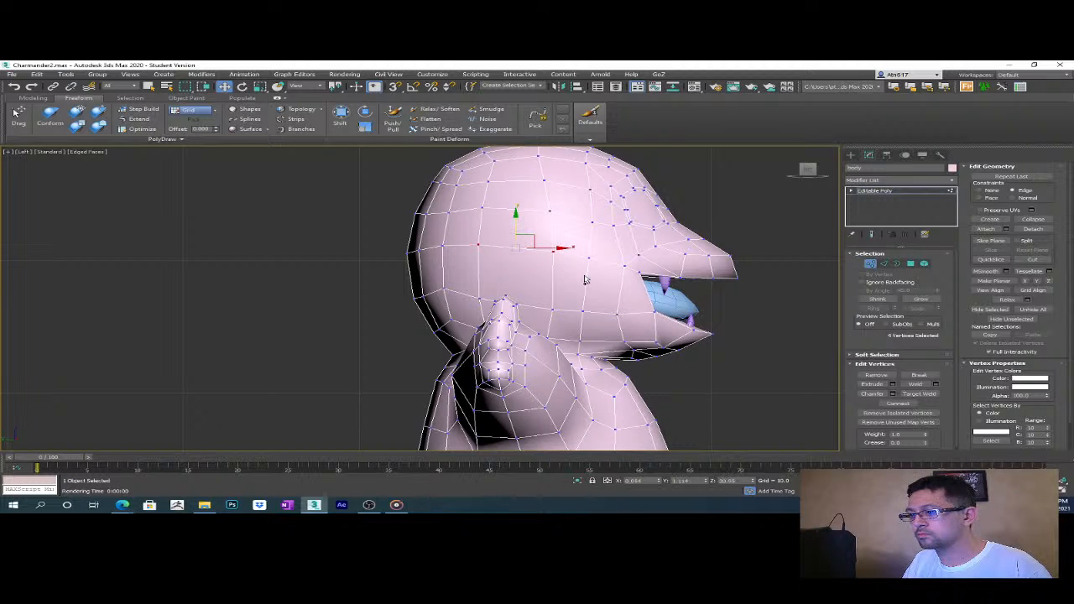
drag(601, 280, 436, 241)
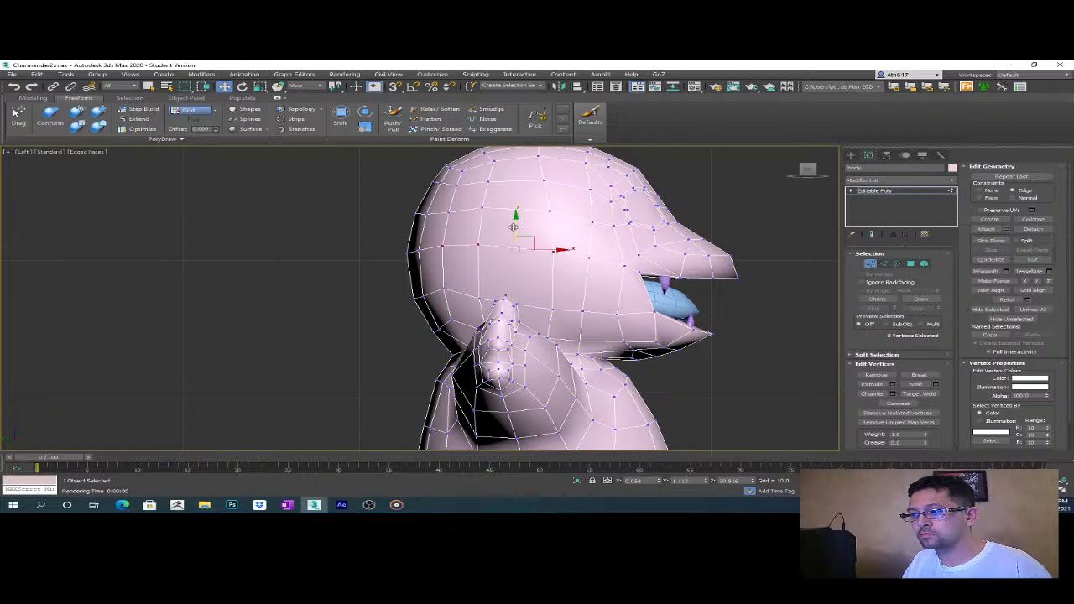
click(750, 233)
scroll(713, 284, down, 2)
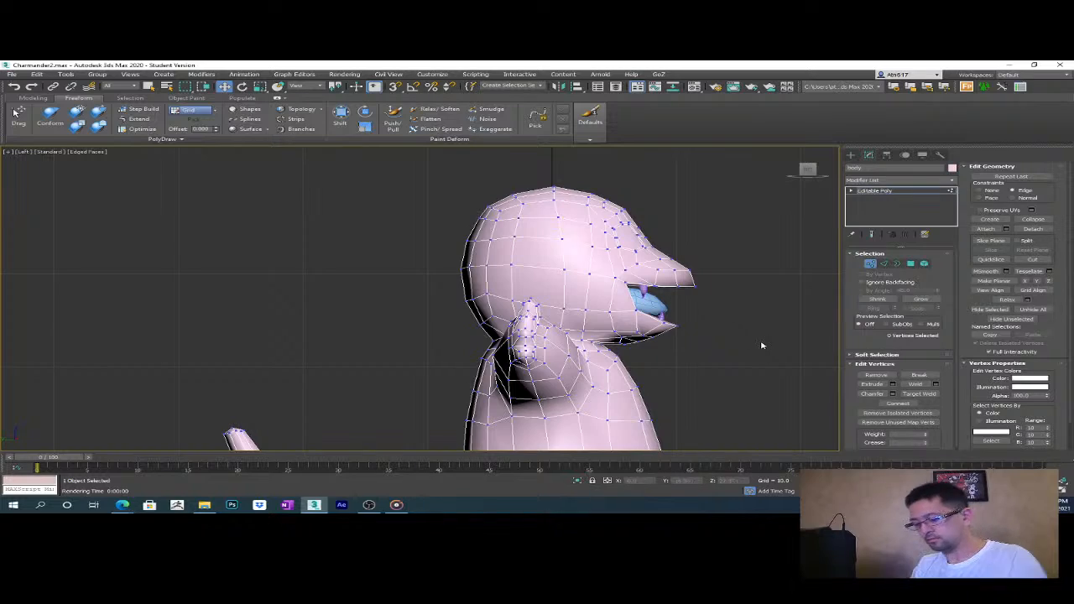
- In the Front wireframe view, select the four outer eye-socket vertices, set the constraint to None, and scale them slightly wider along X
key(p)
alt+middle_drag(772, 338, 670, 321)
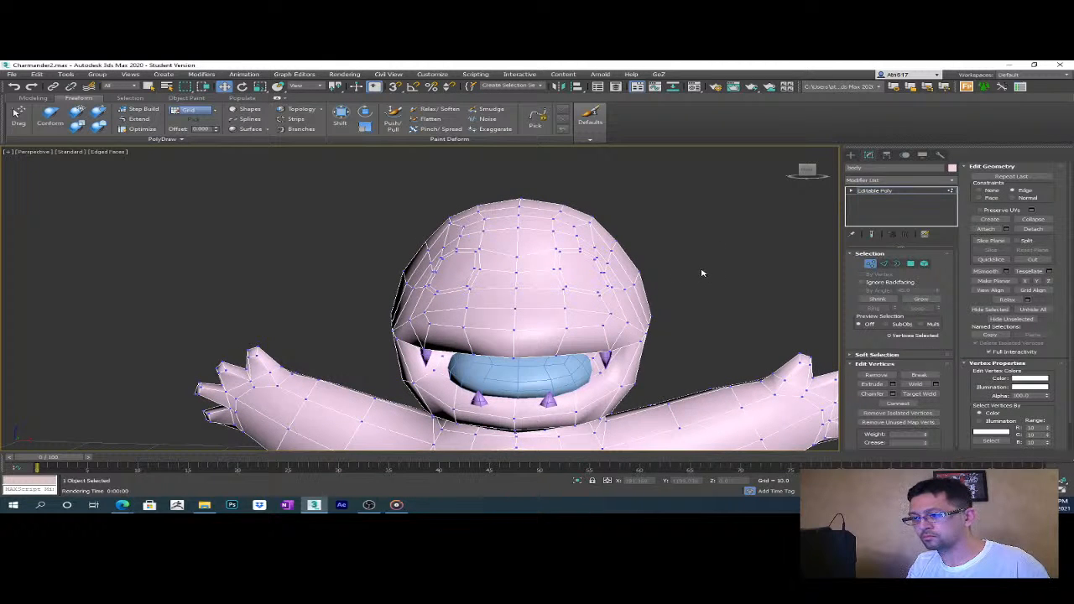
scroll(707, 307, up, 3)
key(f)
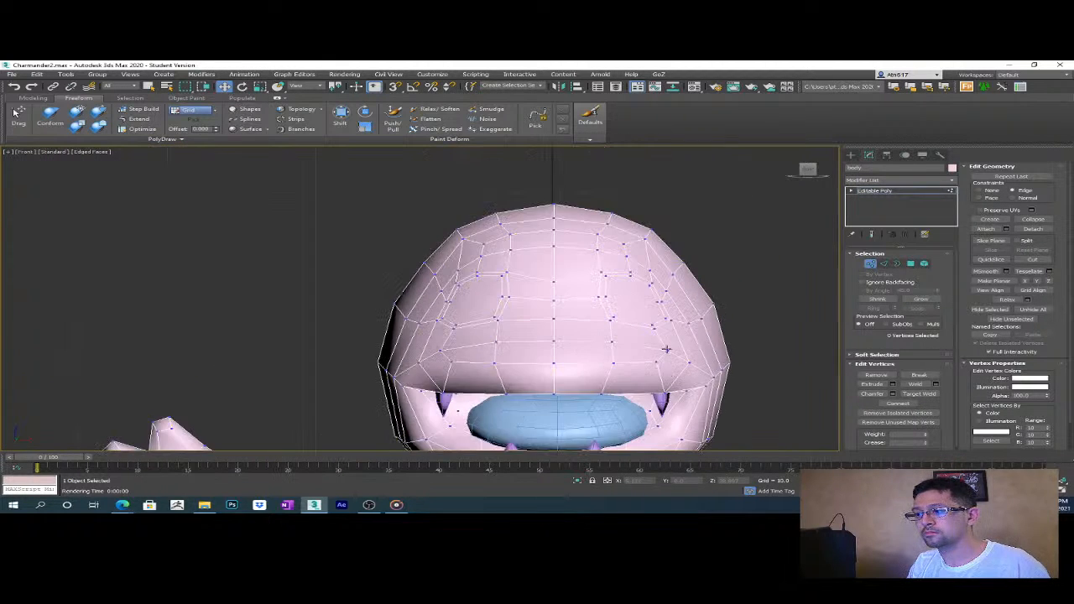
middle_drag(667, 306, 673, 344)
scroll(673, 344, up, 4)
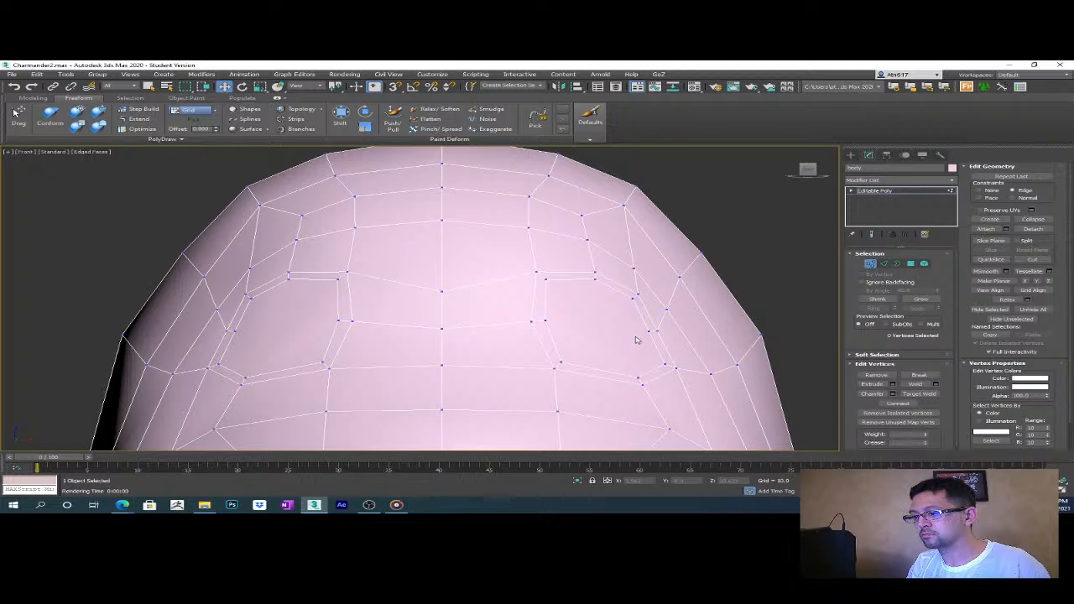
drag(659, 335, 662, 336)
drag(258, 343, 223, 331)
scroll(370, 338, down, 3)
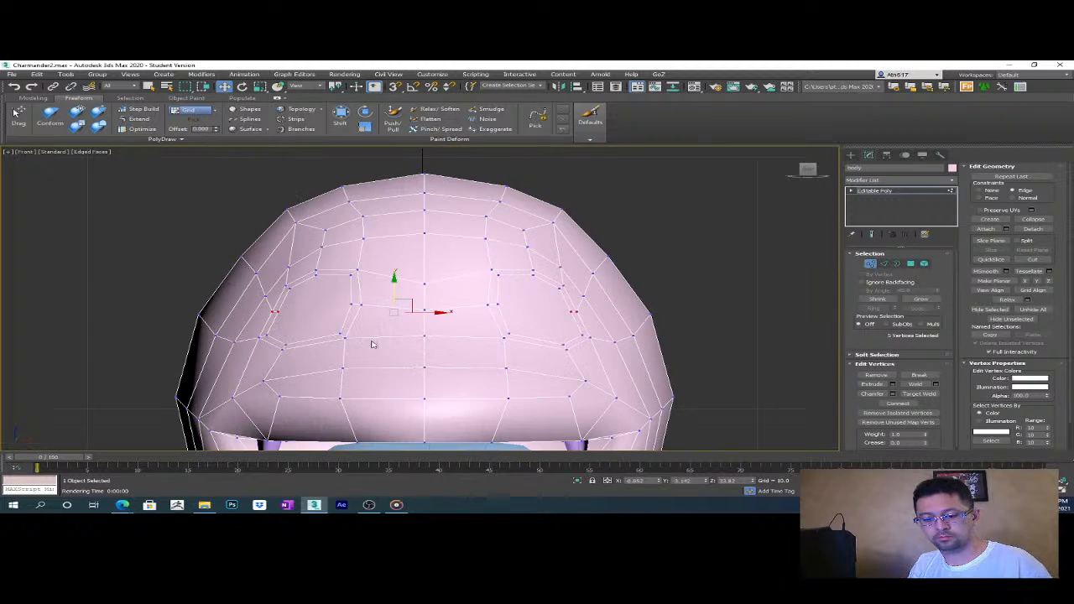
key(F3)
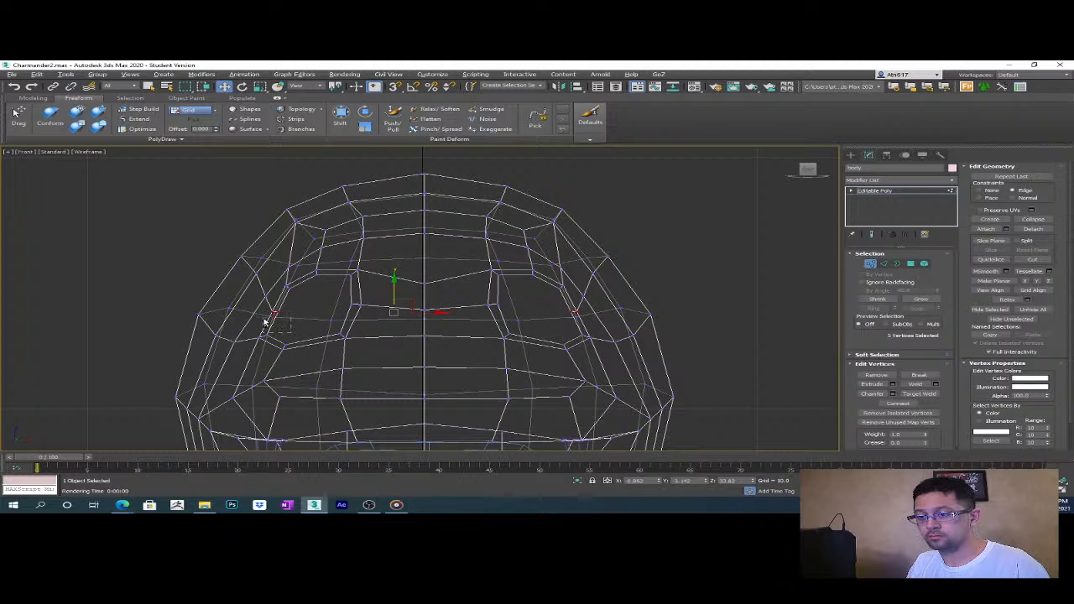
drag(262, 319, 267, 319)
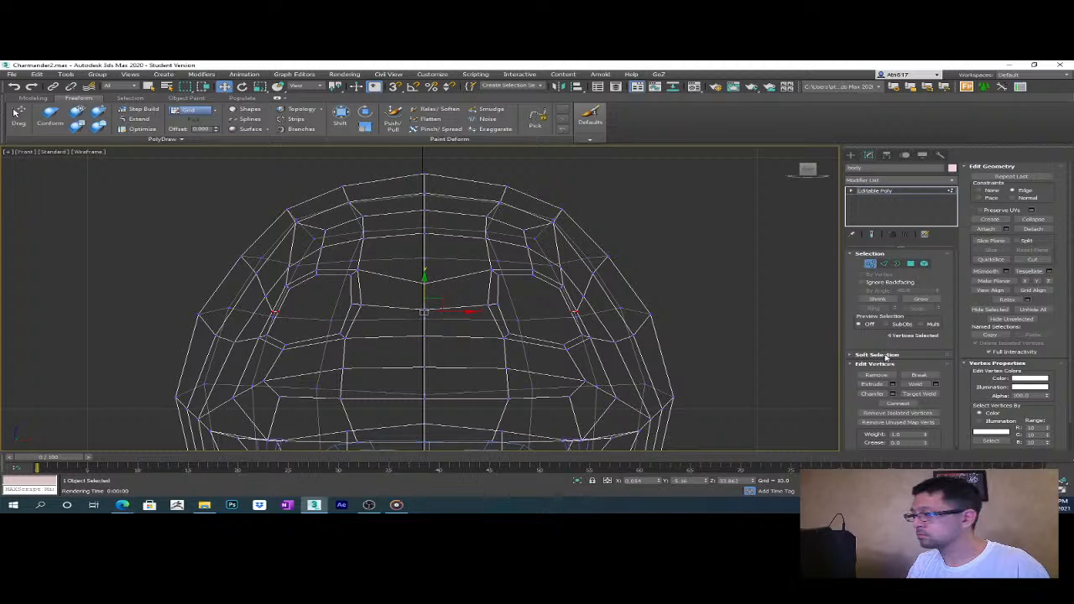
click(976, 192)
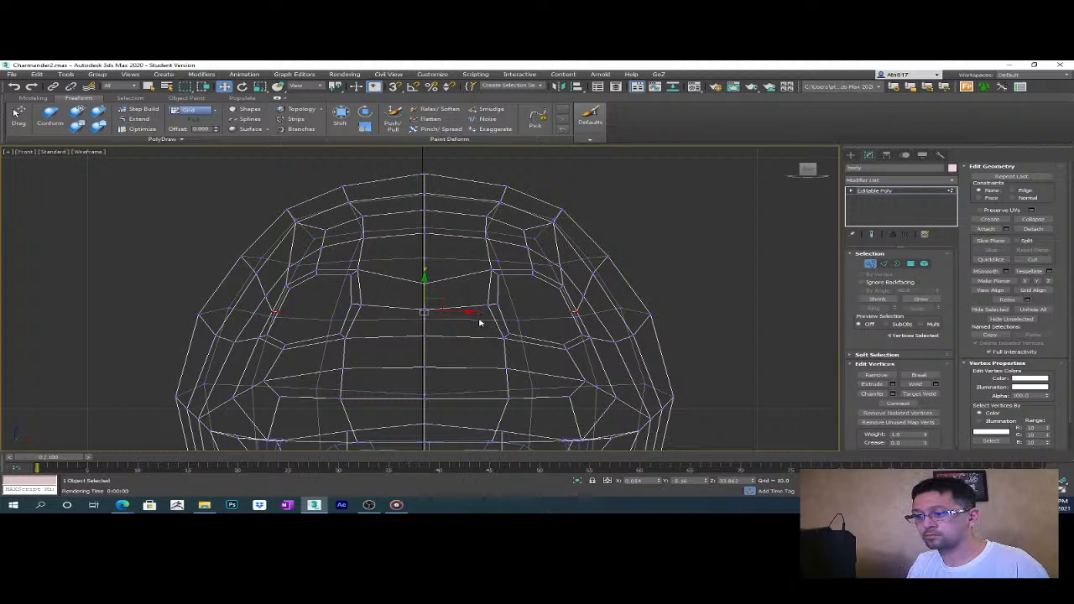
drag(471, 313, 472, 314)
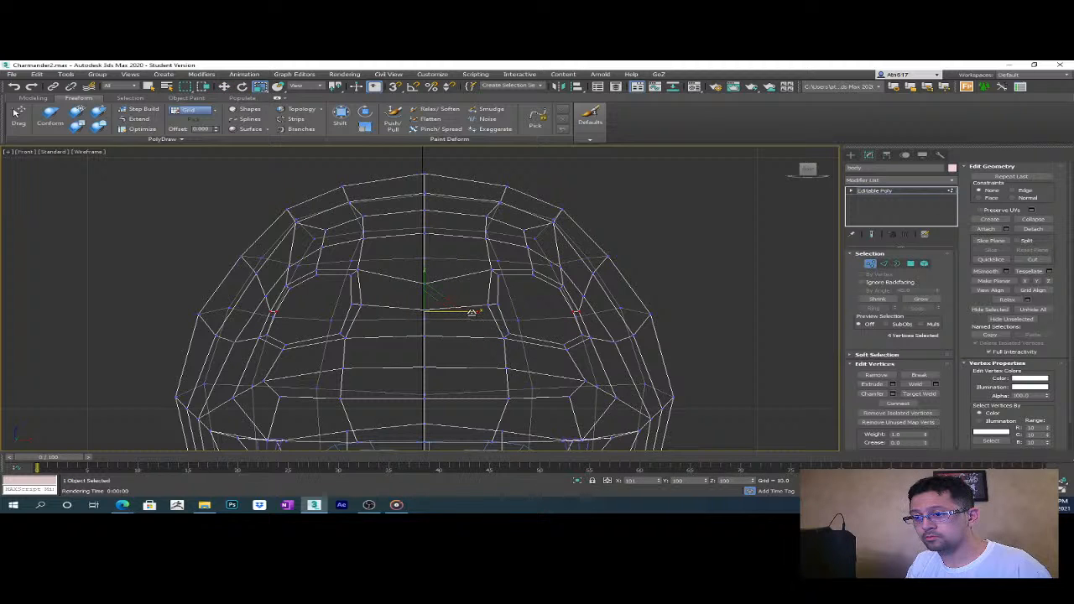
- Select the seven vertices around the upper outer corners of both eye sockets and move them slightly upward
click(277, 273)
ctrl+click(265, 294)
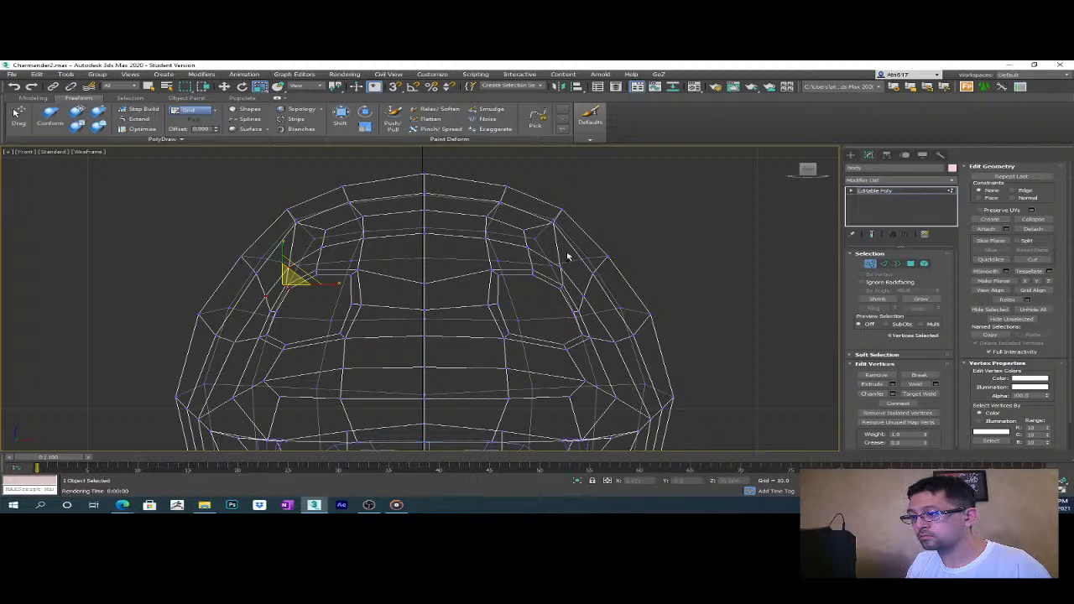
ctrl+click(559, 291)
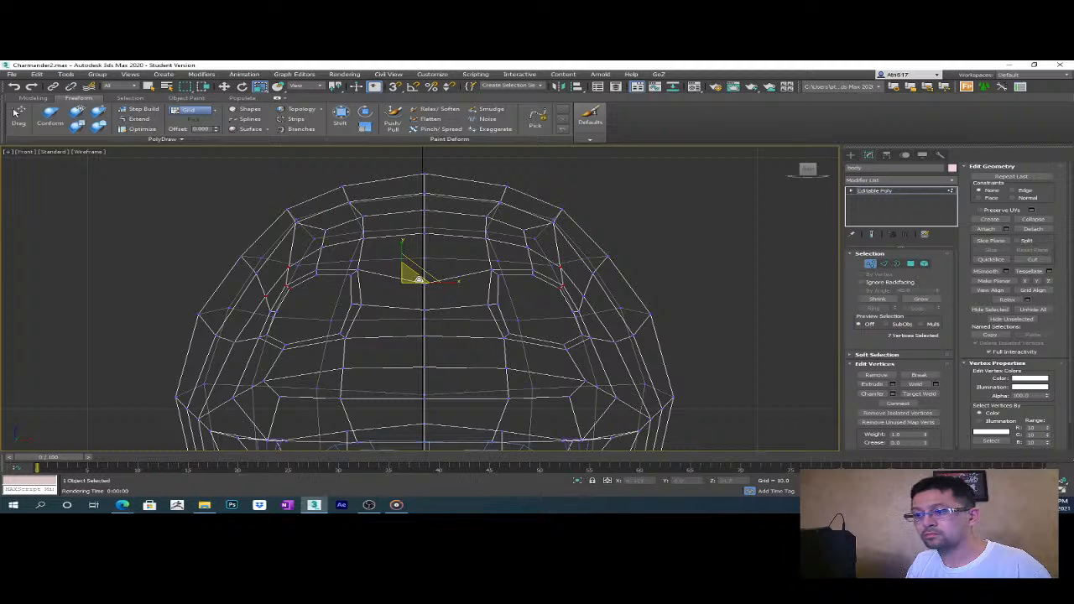
key(w)
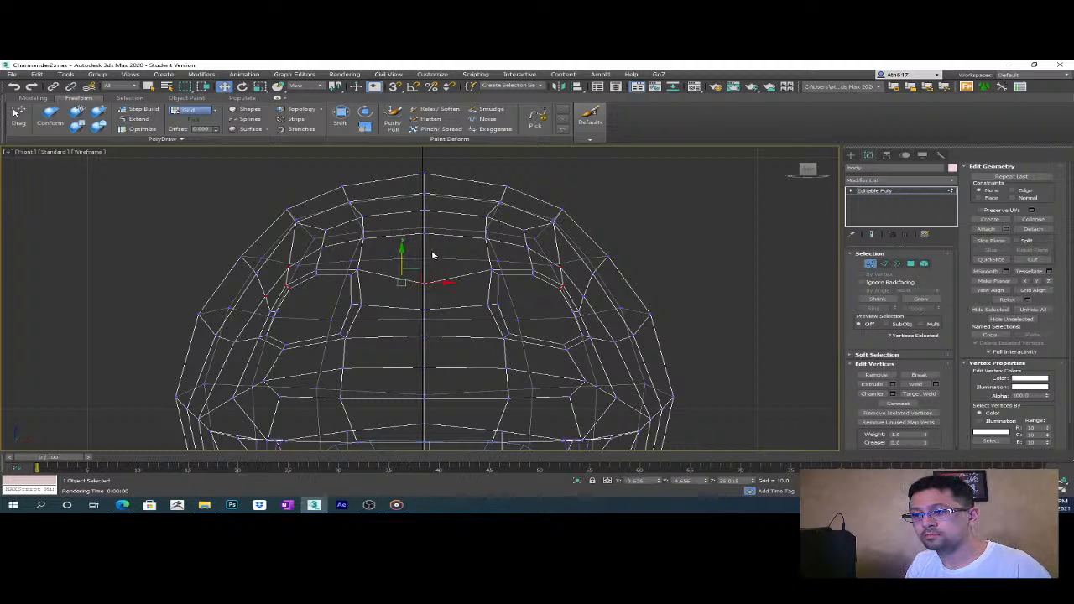
drag(399, 262, 399, 252)
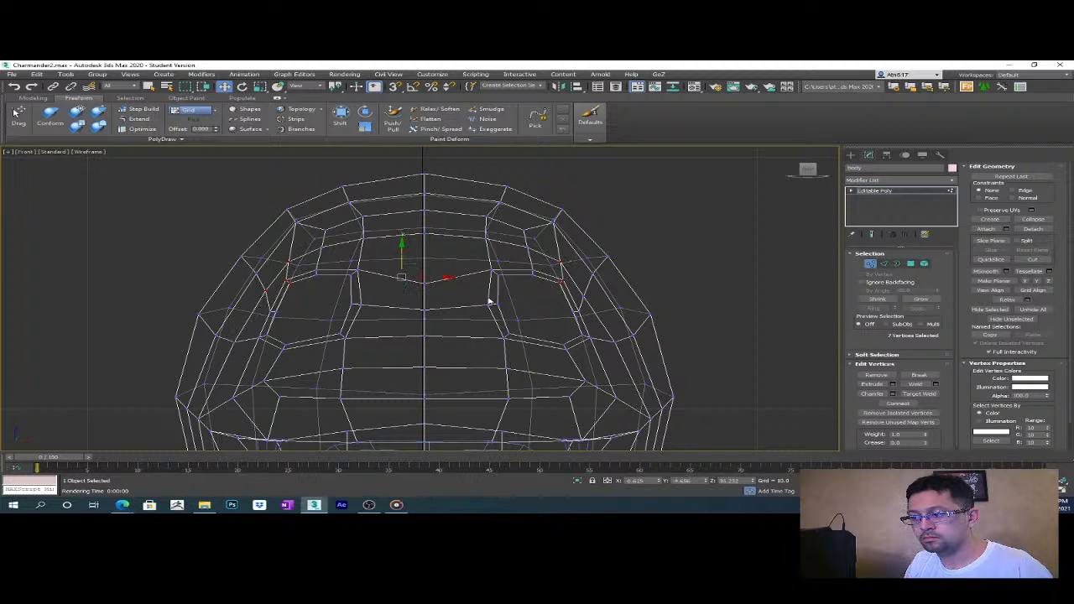
- Scale the two vertices just outside the eye sockets wider along X, and do the same with the sockets' outer-edge vertices
click(579, 300)
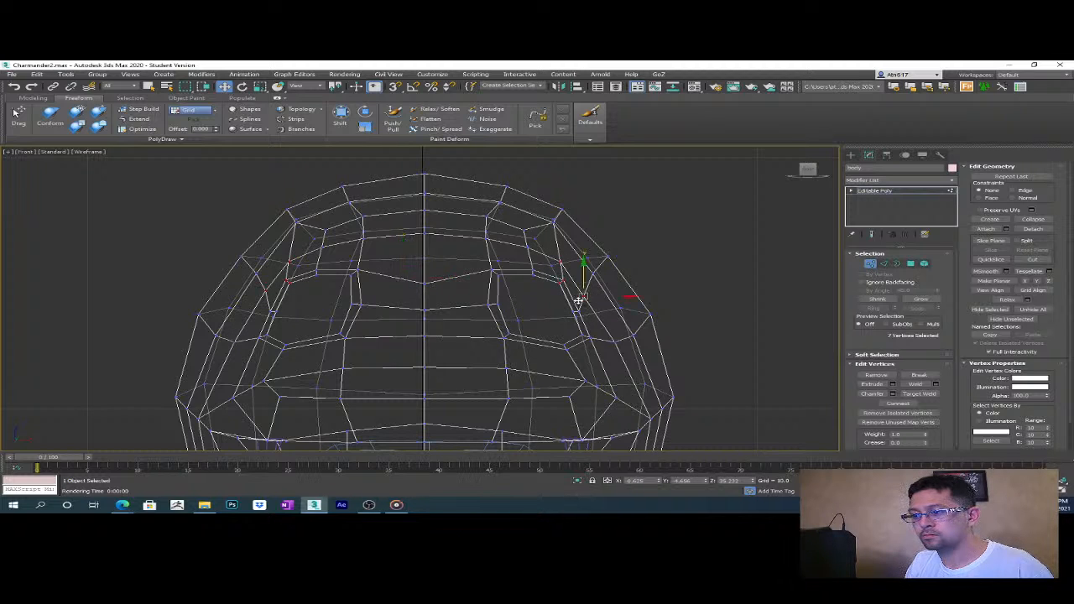
ctrl+click(265, 292)
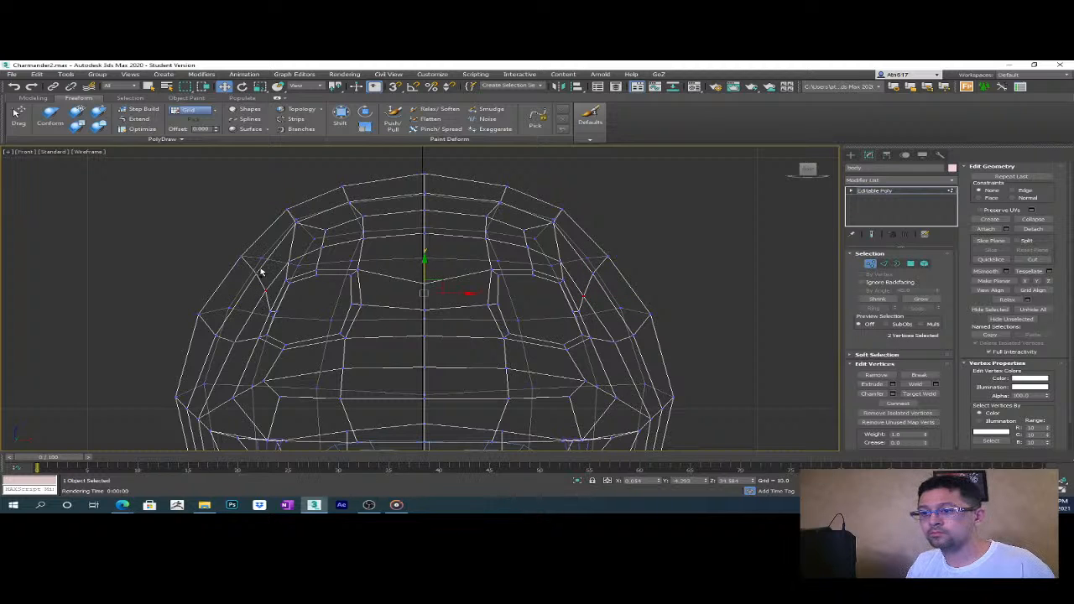
key(r)
drag(476, 293, 478, 294)
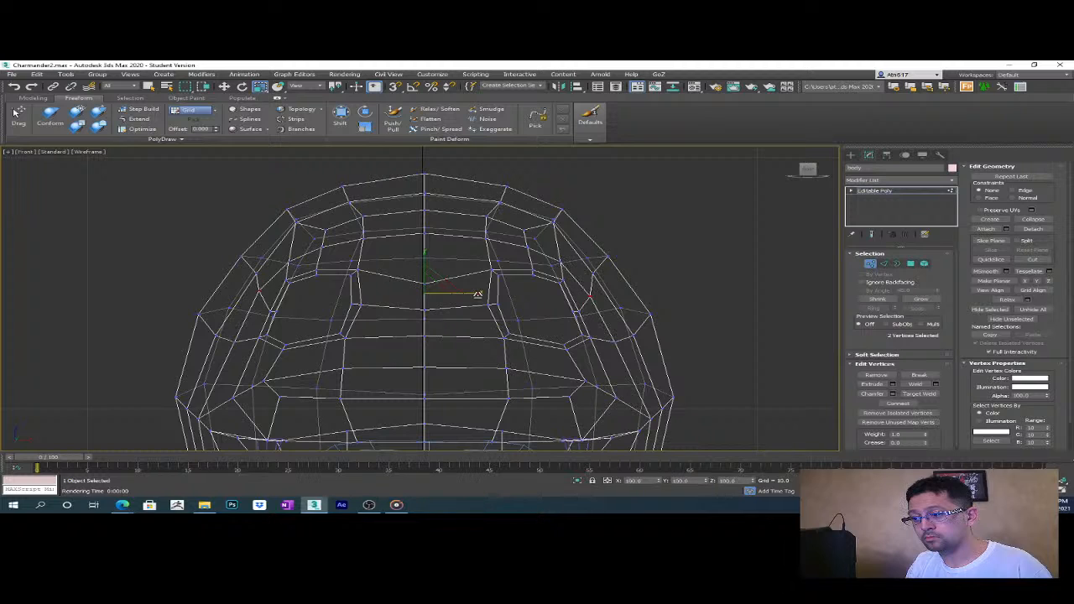
click(577, 313)
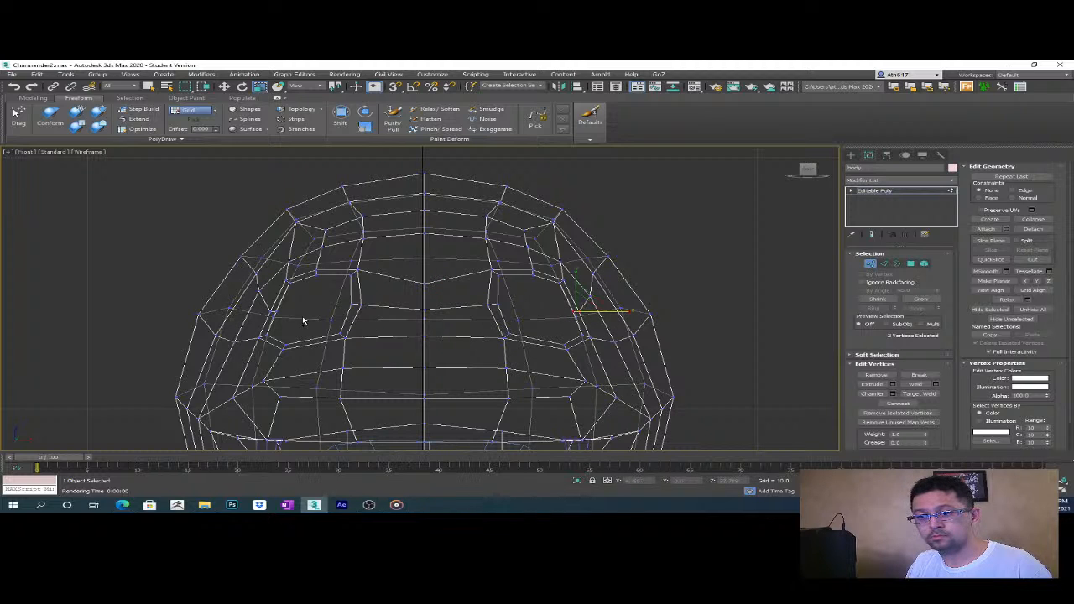
ctrl+click(272, 315)
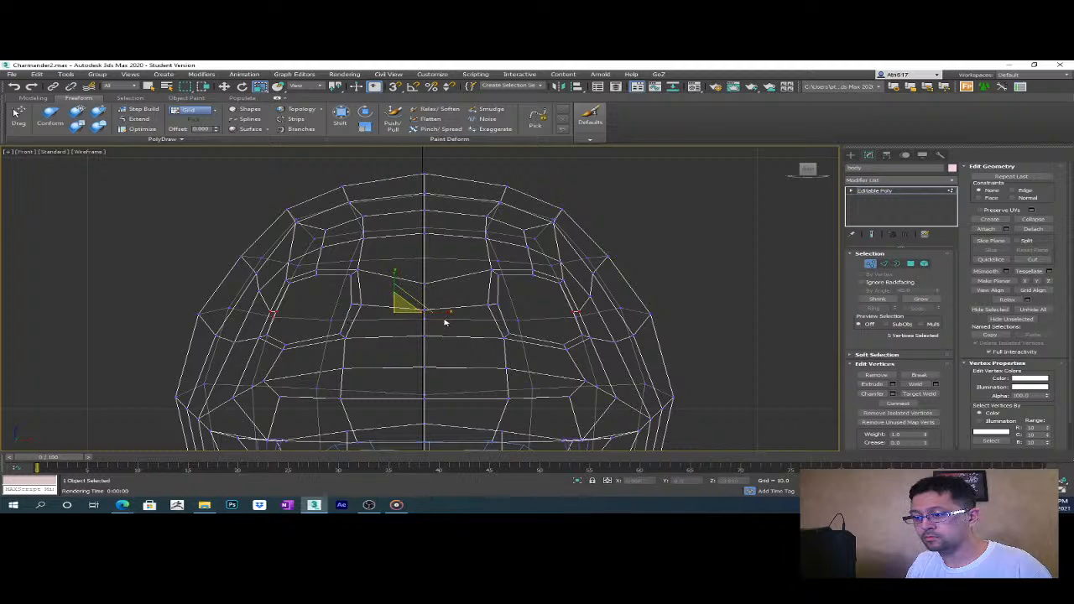
drag(444, 311, 446, 313)
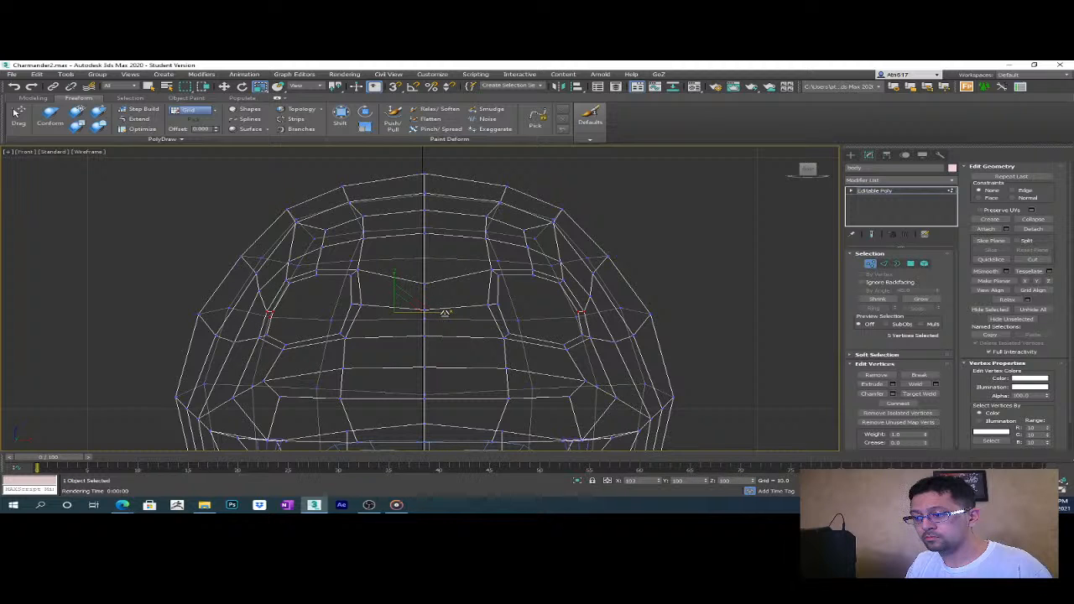
- Select the eight vertices along the upper outer rims of both eye sockets and move them slightly upward
click(545, 290)
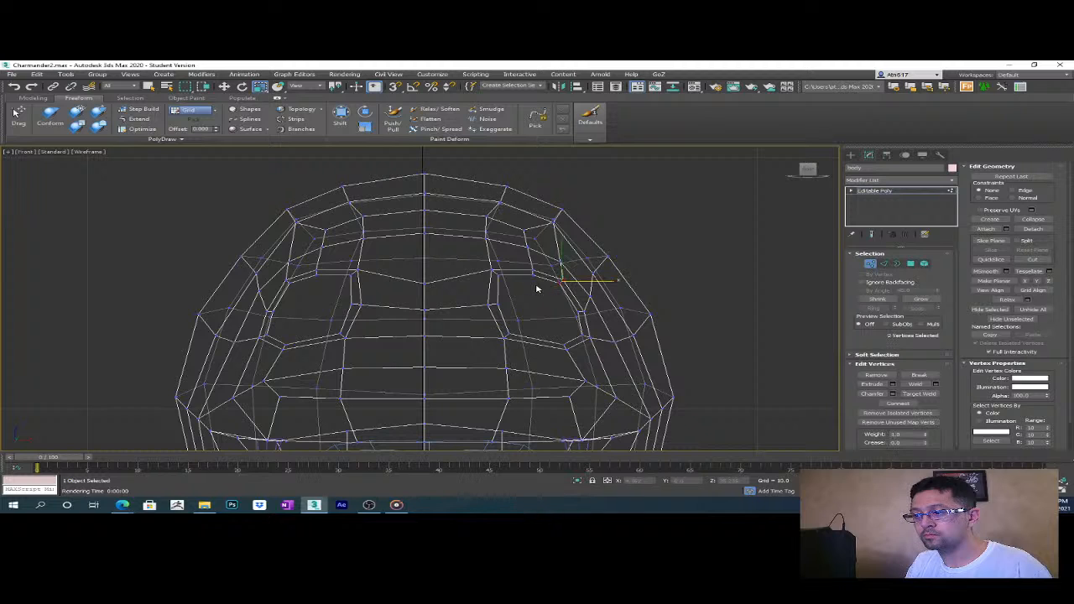
ctrl+click(321, 287)
middle_drag(529, 284, 506, 313)
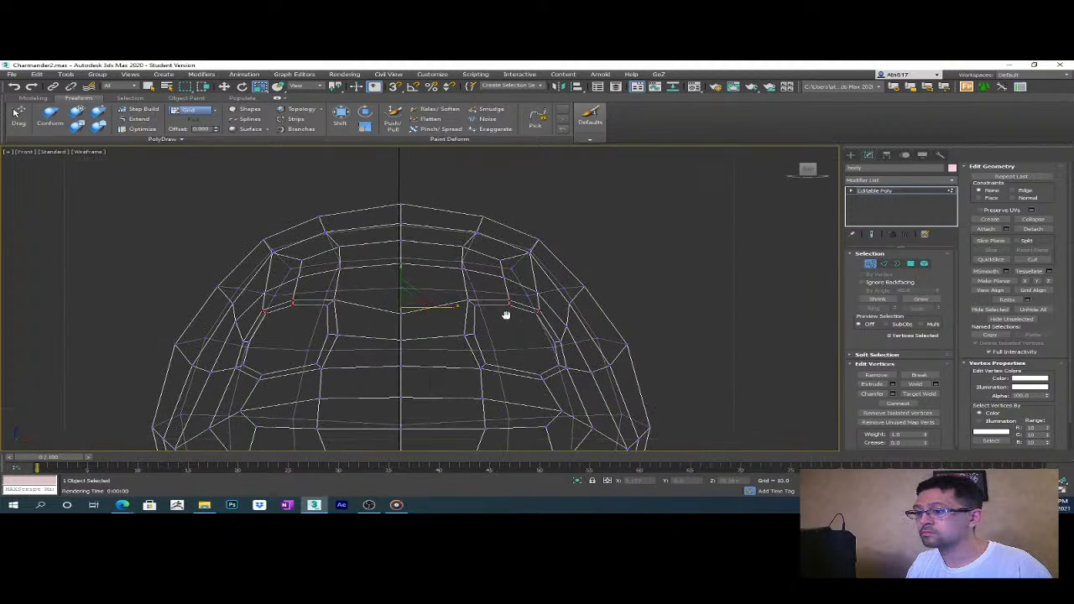
drag(401, 281, 401, 275)
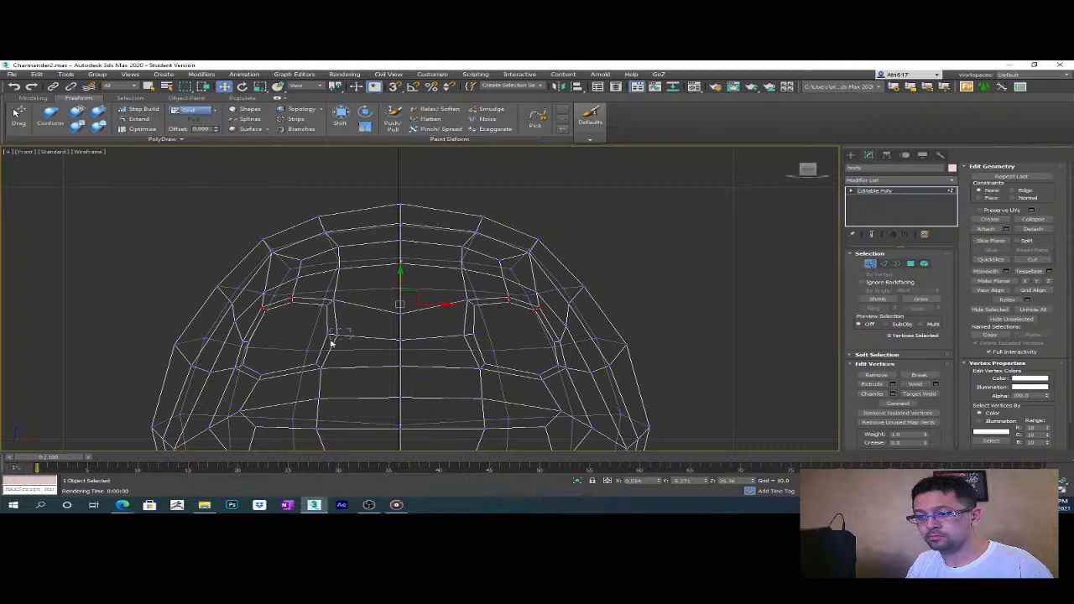
- Select the eight inner-edge vertices of both eye sockets and scale them farther apart along X
drag(326, 341, 352, 297)
mouse_move(453, 299)
ctrl+mouse_down()
mouse_move(477, 342)
mouse_move(456, 314)
ctrl+mouse_up()
key(r)
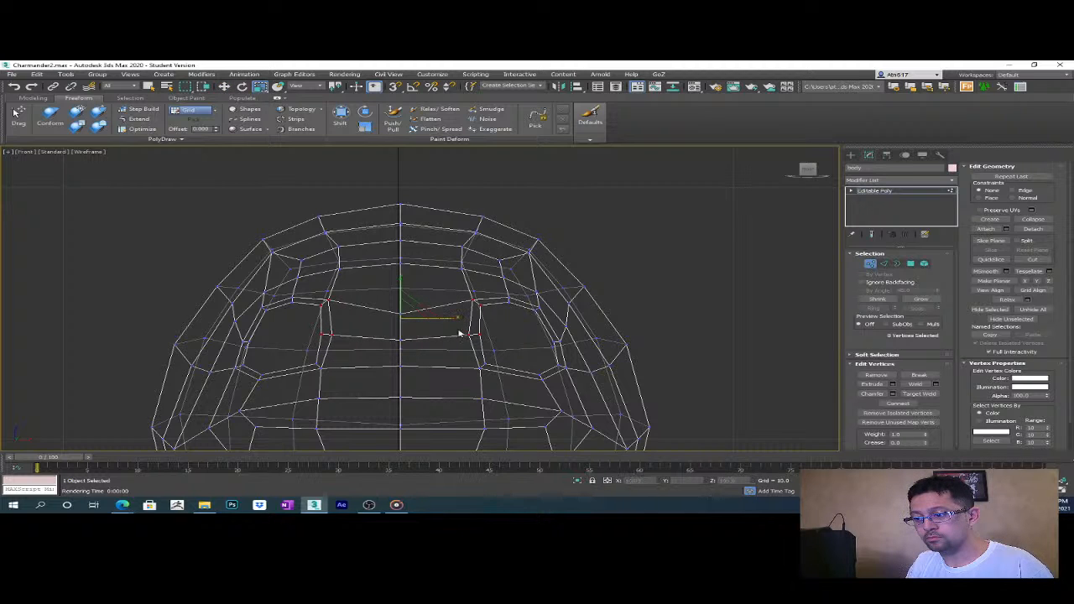
- Select the lower inner-corner vertices of both eye sockets and scale them along X with the Edge constraint on
click(479, 366)
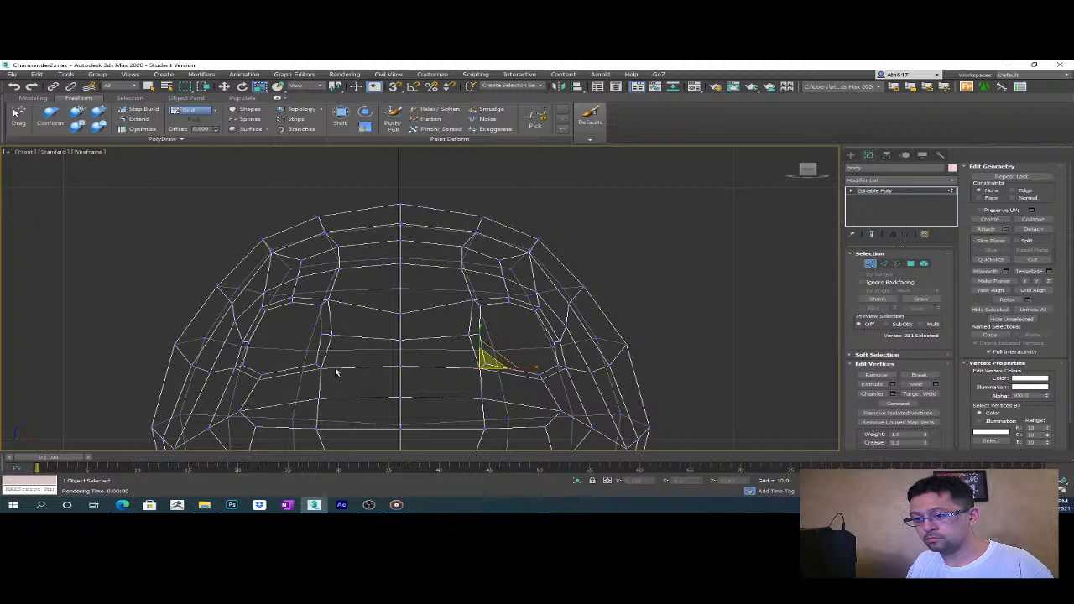
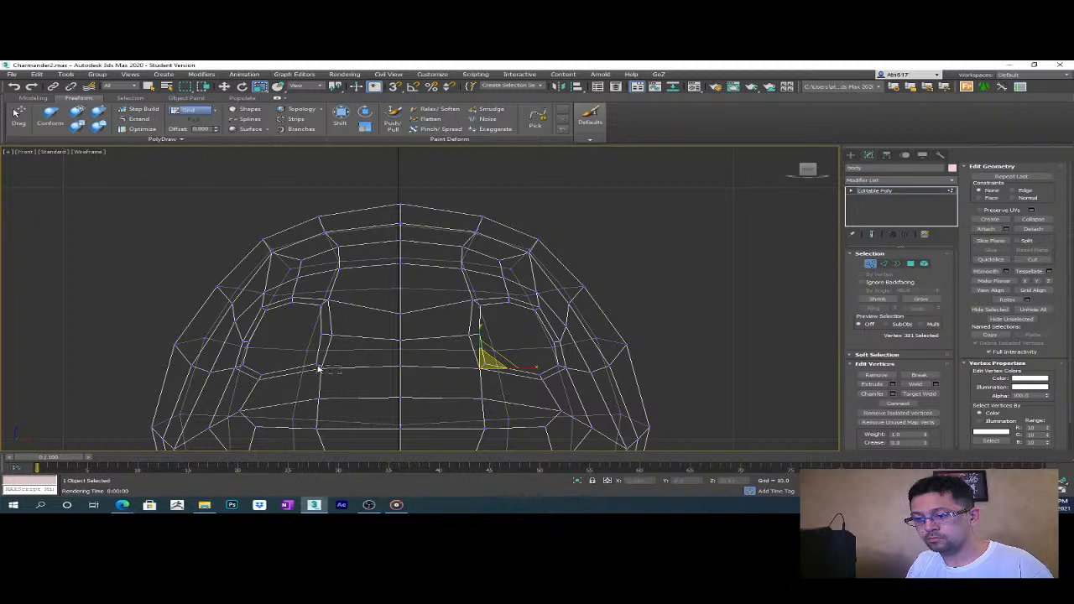
click(319, 367)
key(ctrl+z)
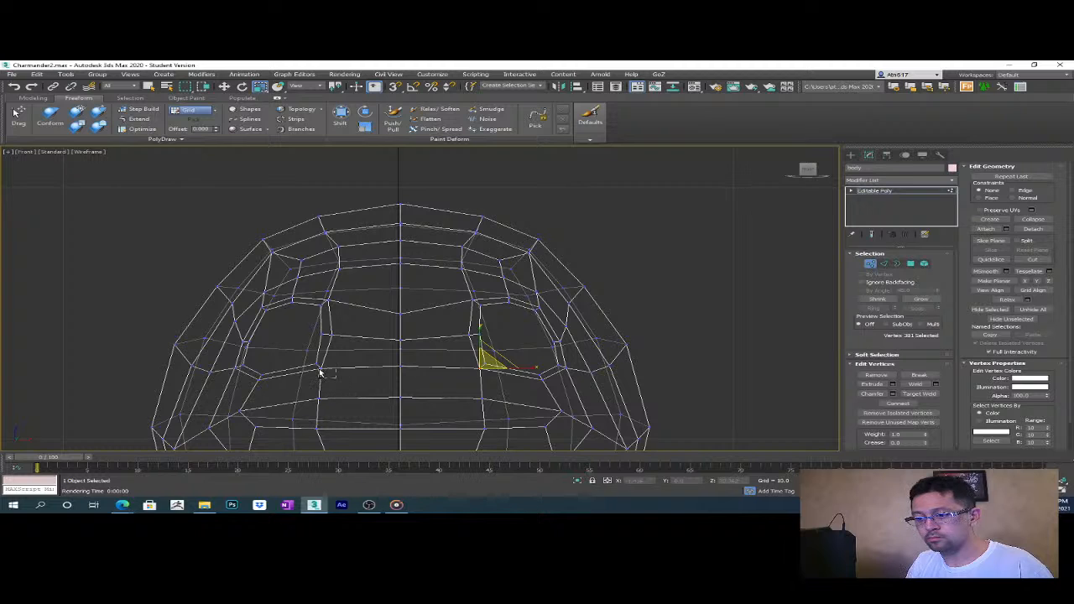
ctrl+click(319, 371)
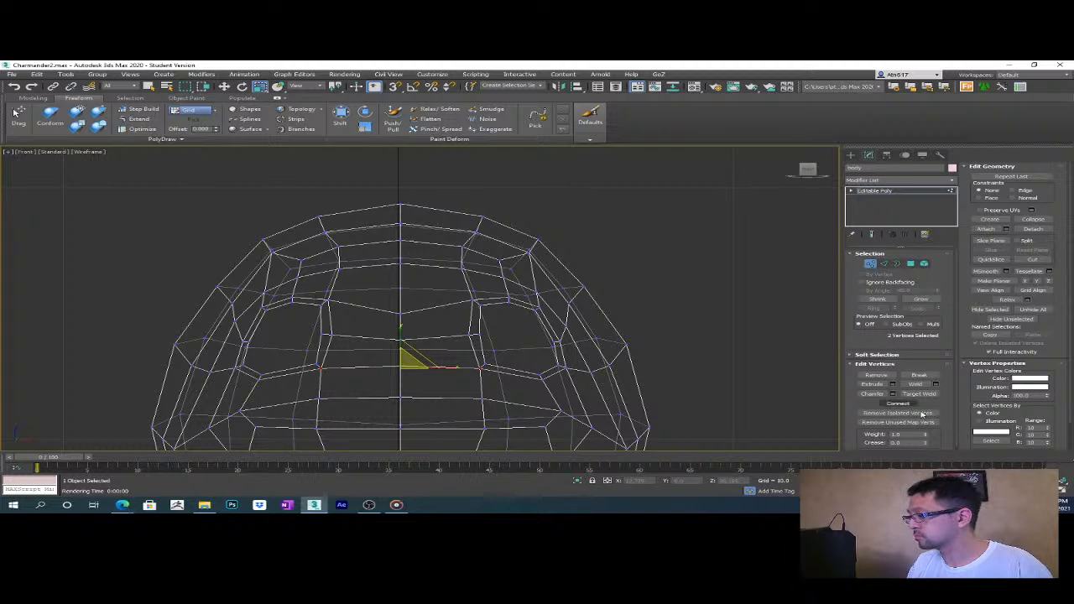
click(1035, 260)
click(1013, 191)
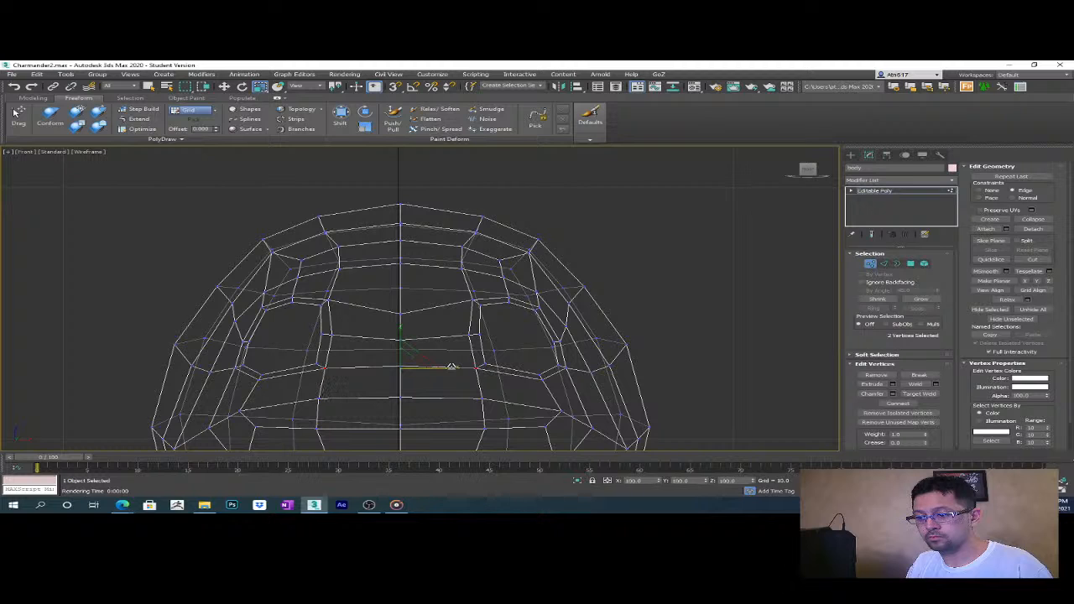
right_click(424, 367)
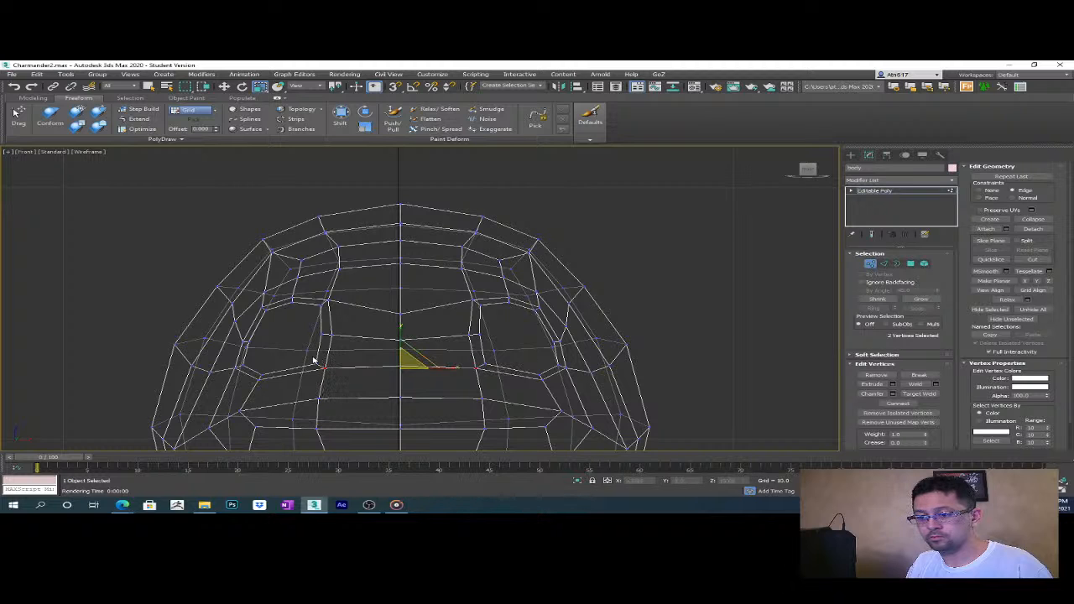
ctrl+click(454, 367)
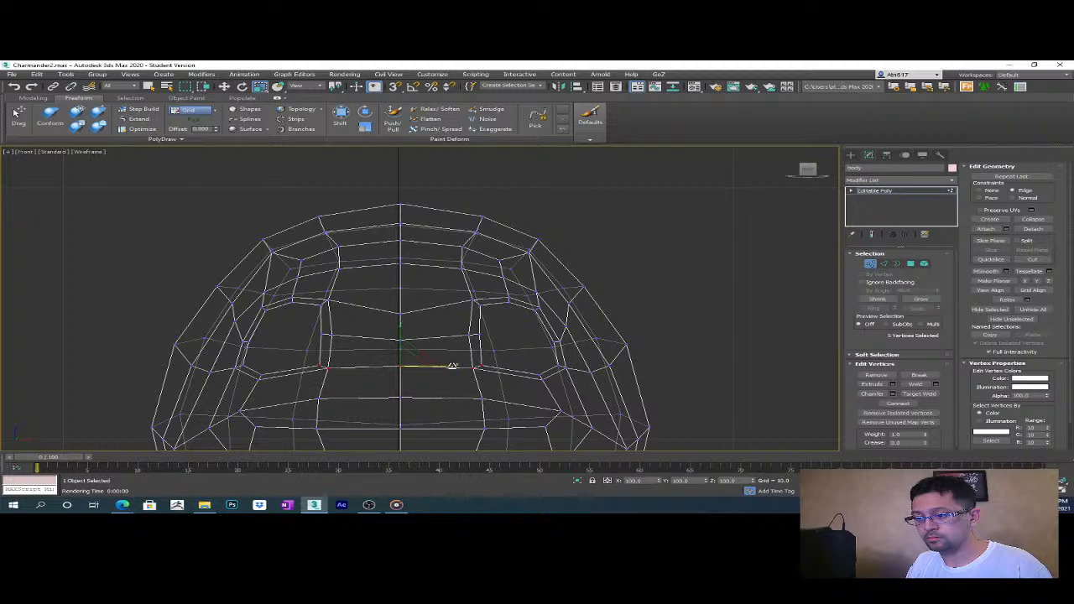
- Select the twelve inner-edge vertices of both eye sockets and scale them farther apart along X with the constraint set to None
key(q)
middle_drag(545, 388, 545, 351)
drag(530, 327, 545, 351)
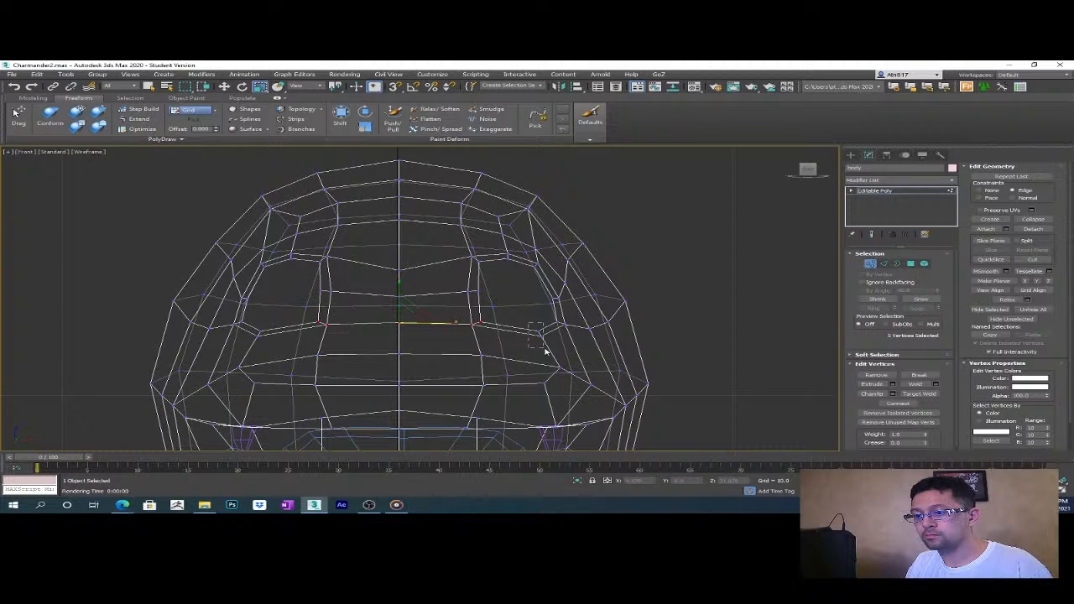
drag(545, 350, 547, 352)
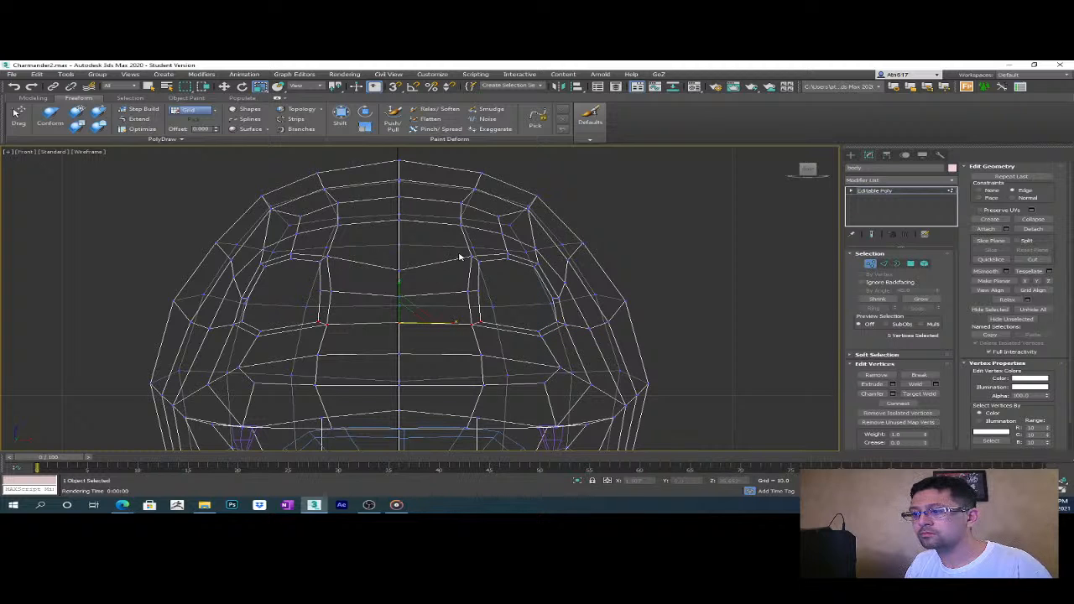
drag(465, 256, 484, 337)
ctrl+drag(344, 263, 317, 338)
drag(448, 289, 451, 289)
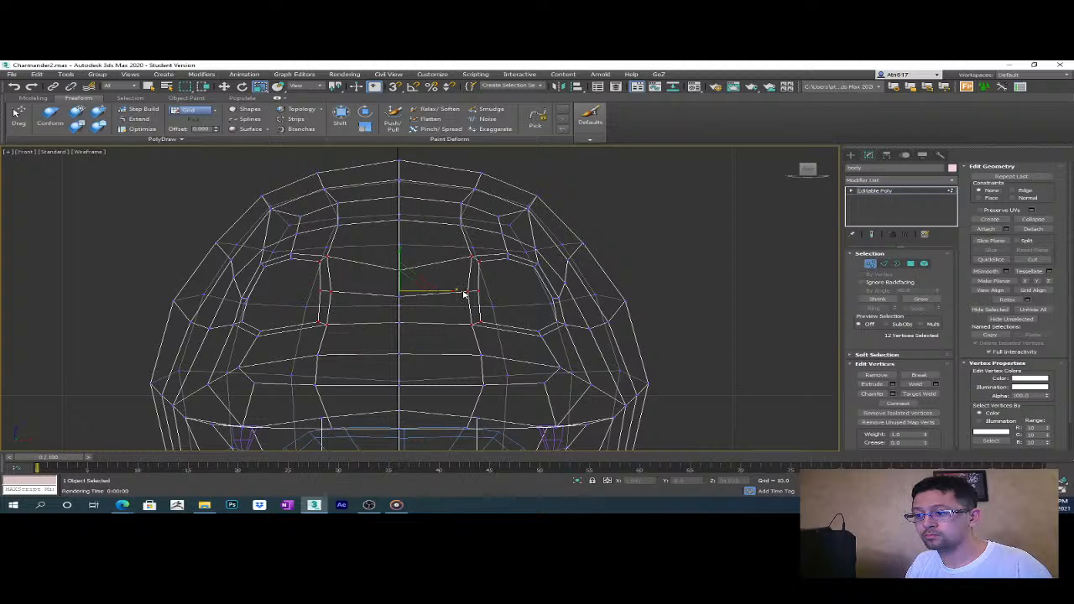
drag(452, 290, 455, 292)
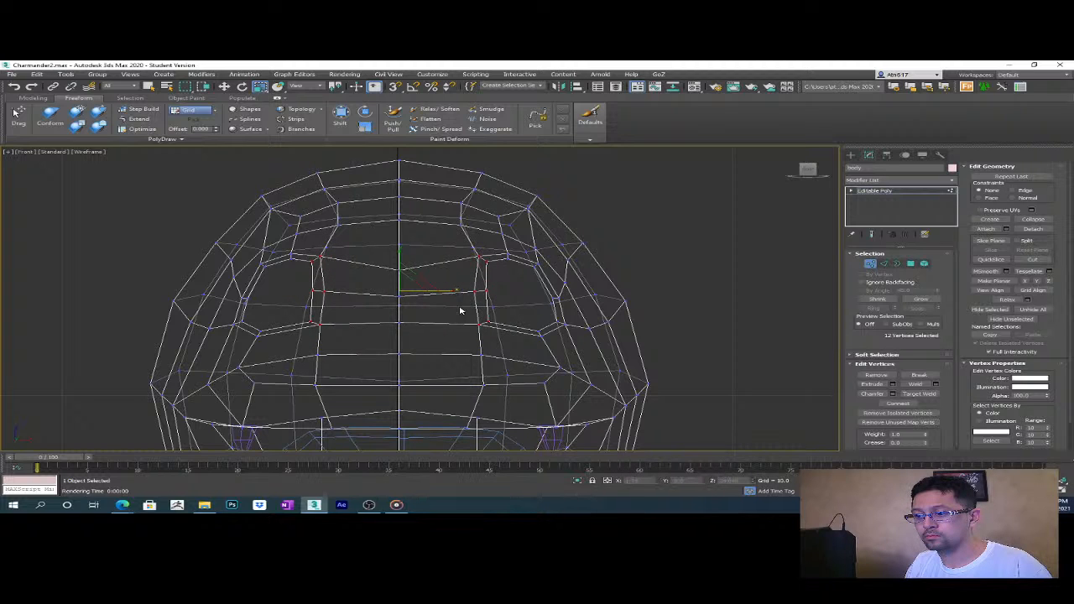
- Select the four lower inner-corner vertices of both eye sockets and scale them farther apart along X with the Edge constraint
drag(308, 321, 308, 318)
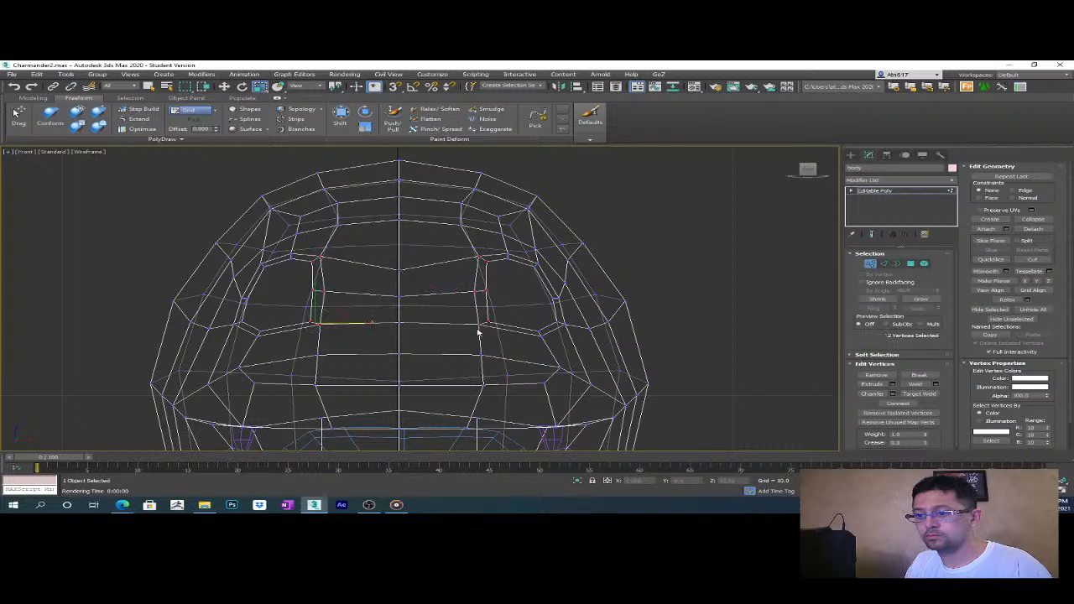
ctrl+click(482, 325)
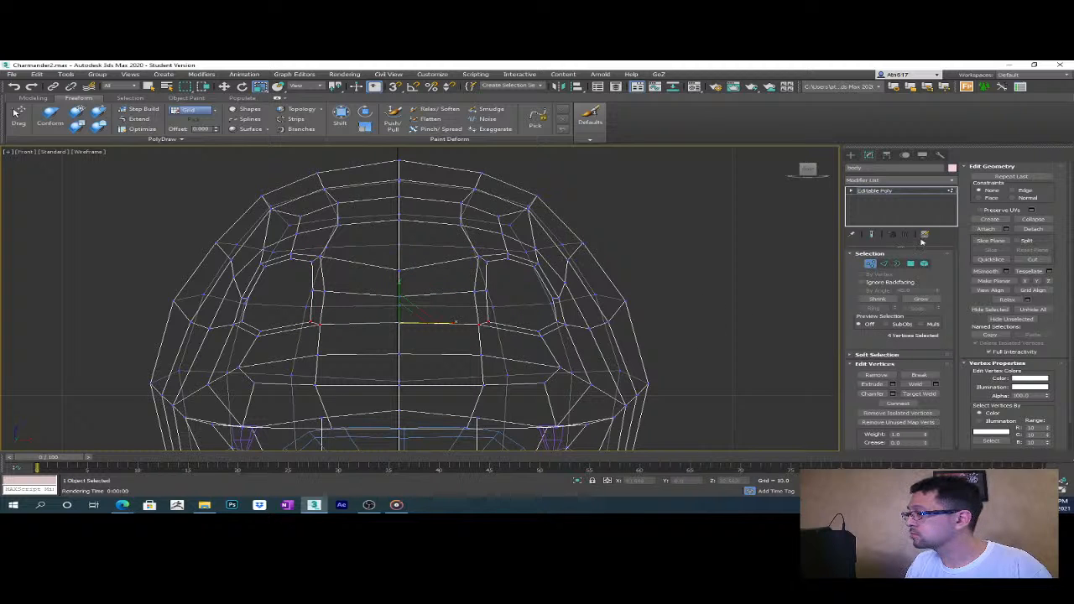
drag(1018, 192, 1020, 190)
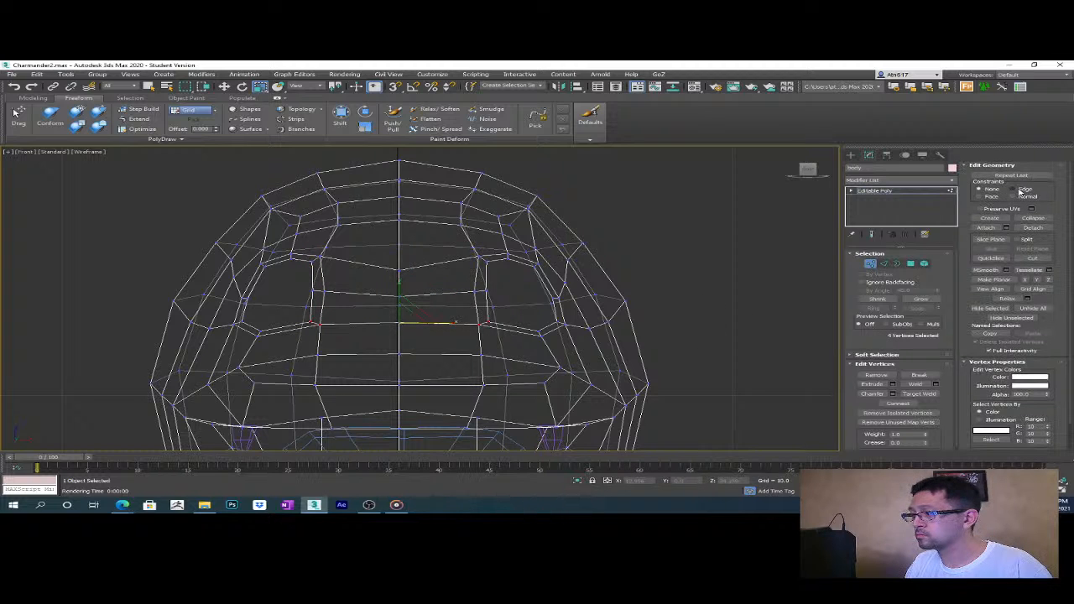
drag(451, 323, 455, 321)
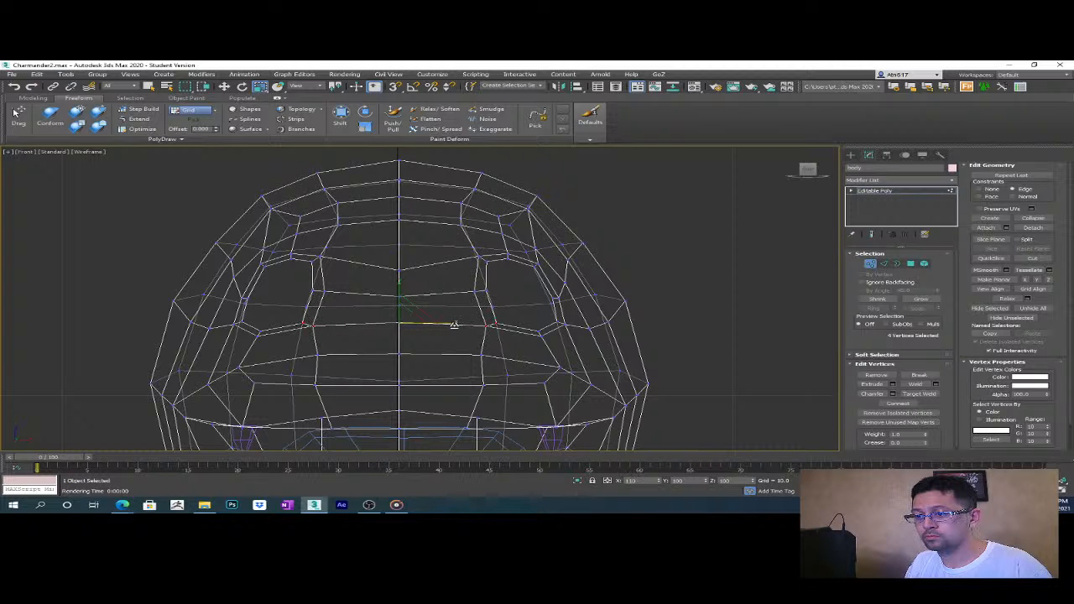
- Show the head shaded in the perspective view and delete the polygons filling both eye sockets
scroll(516, 329, down, 3)
key(p)
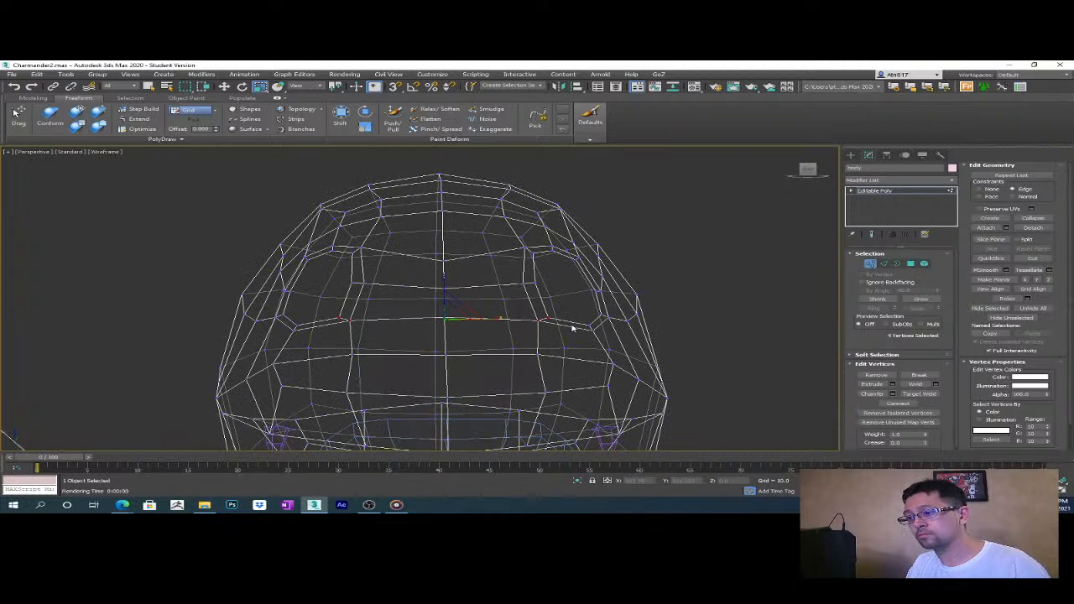
key(F3)
alt+middle_drag(583, 332, 615, 353)
scroll(678, 313, down, 3)
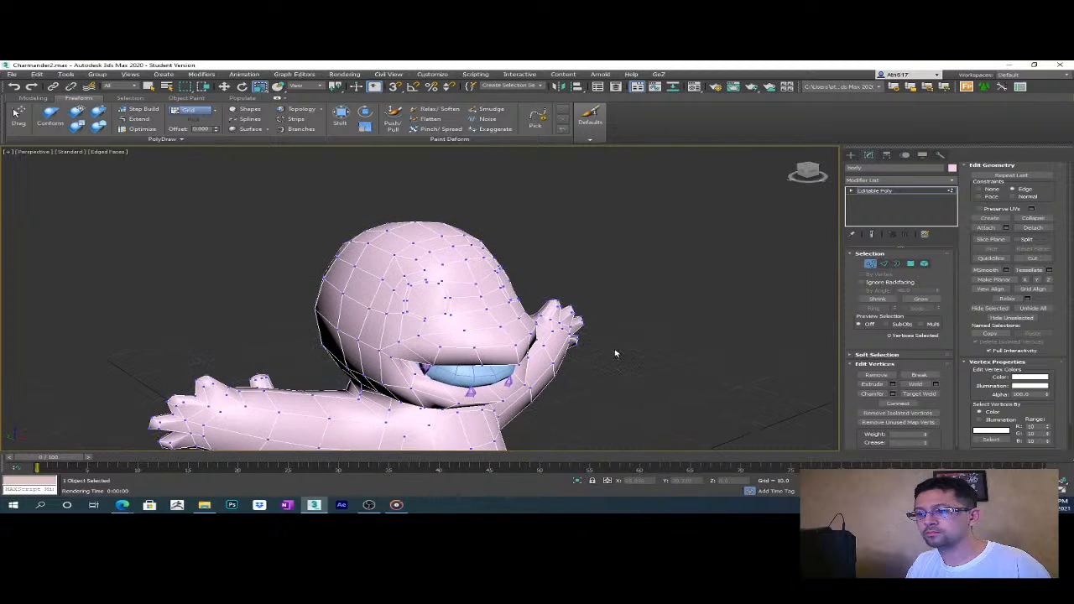
key(4)
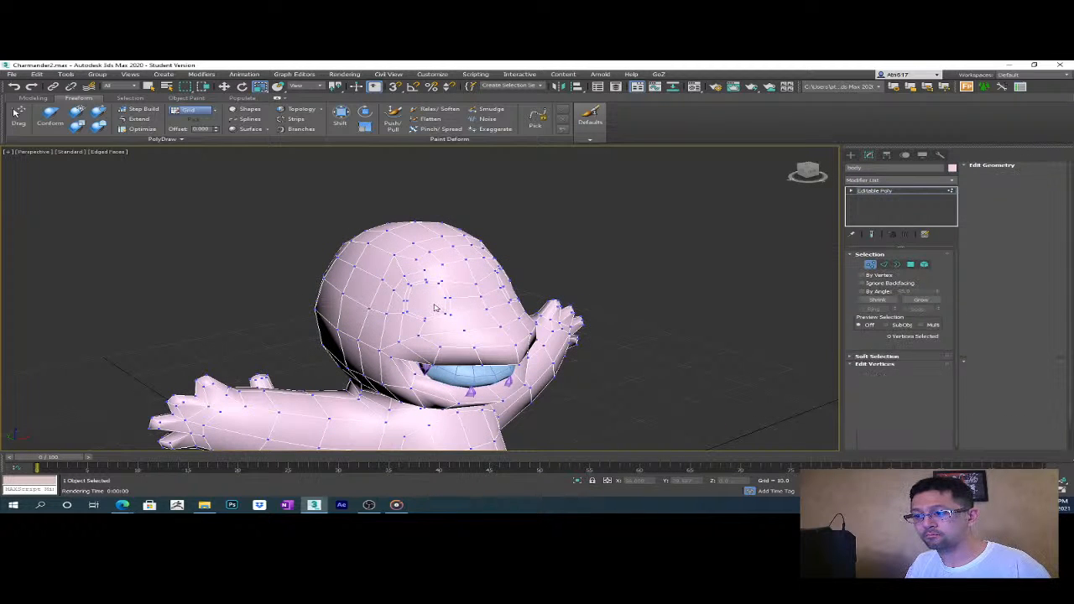
click(426, 297)
alt+middle_drag(513, 302, 625, 354)
ctrl+click(519, 306)
key(Delete)
scroll(509, 345, down, 5)
scroll(588, 326, up, 8)
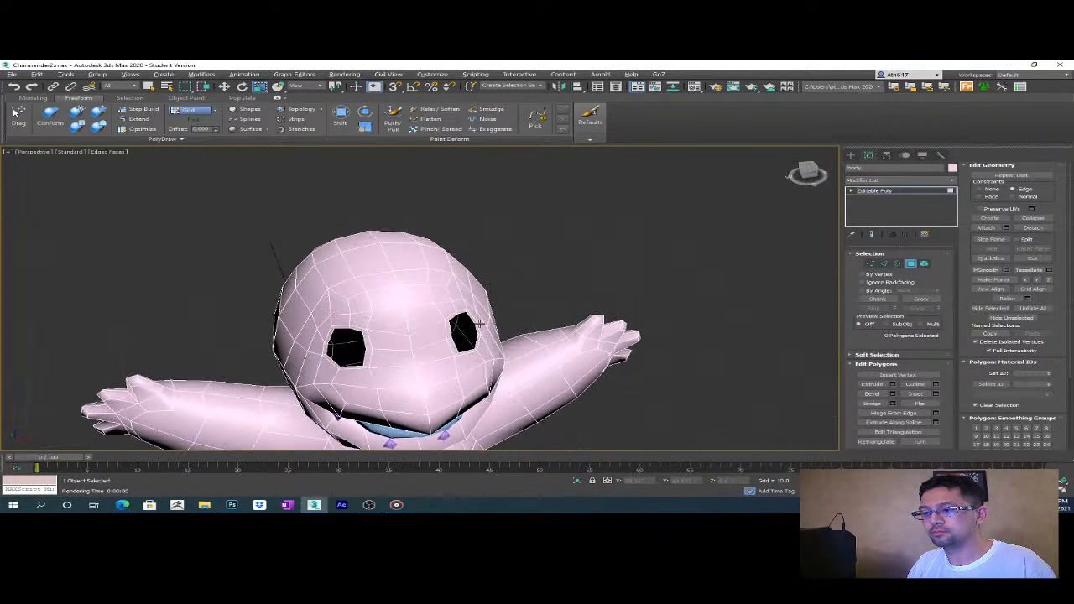
- Set the edge-level constraint to None and clear the selection of the edges below both eye sockets
scroll(503, 306, up, 5)
alt+middle_drag(509, 304, 532, 276)
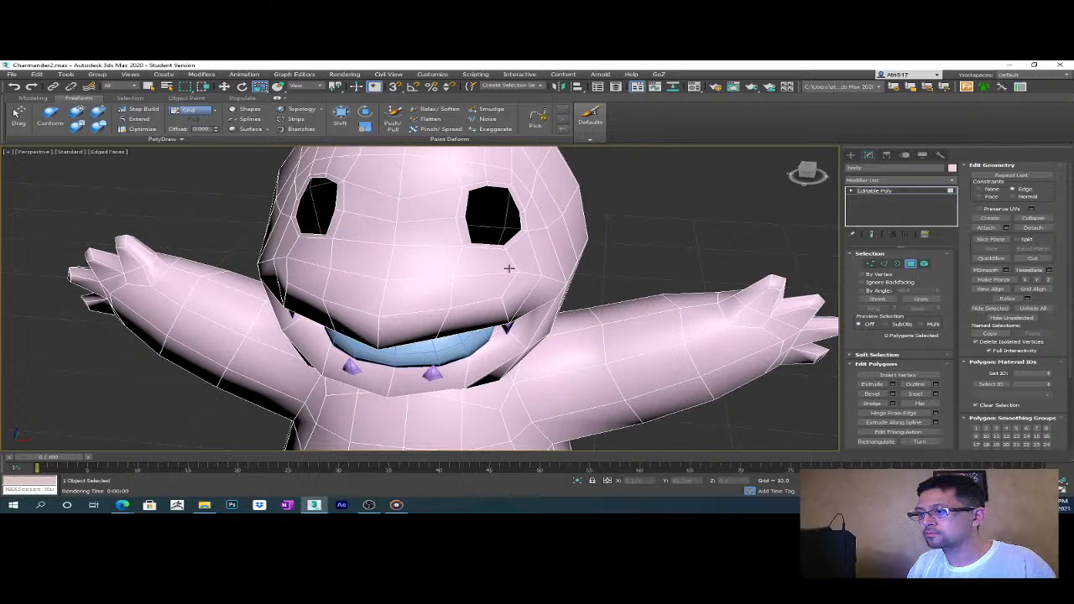
alt+middle_drag(508, 267, 490, 252)
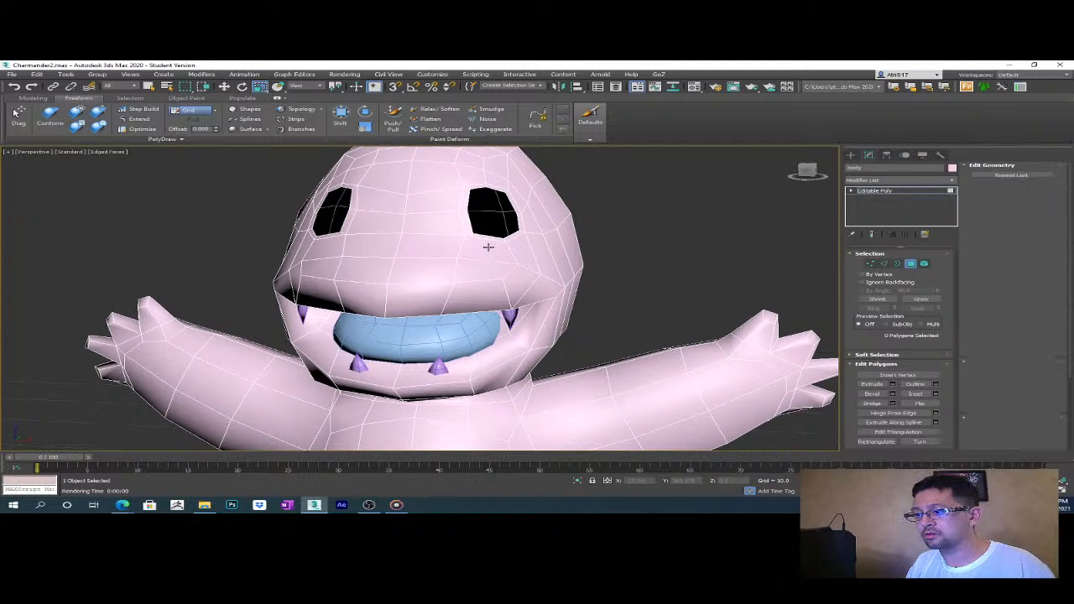
key(2)
click(486, 238)
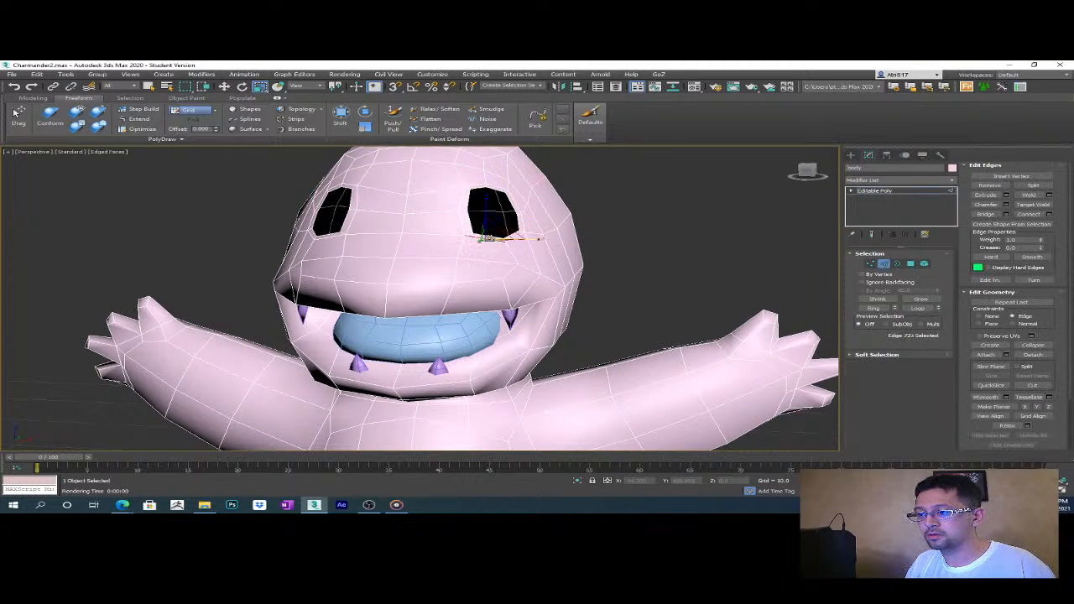
ctrl+click(334, 238)
alt+middle_drag(335, 239, 485, 235)
click(992, 316)
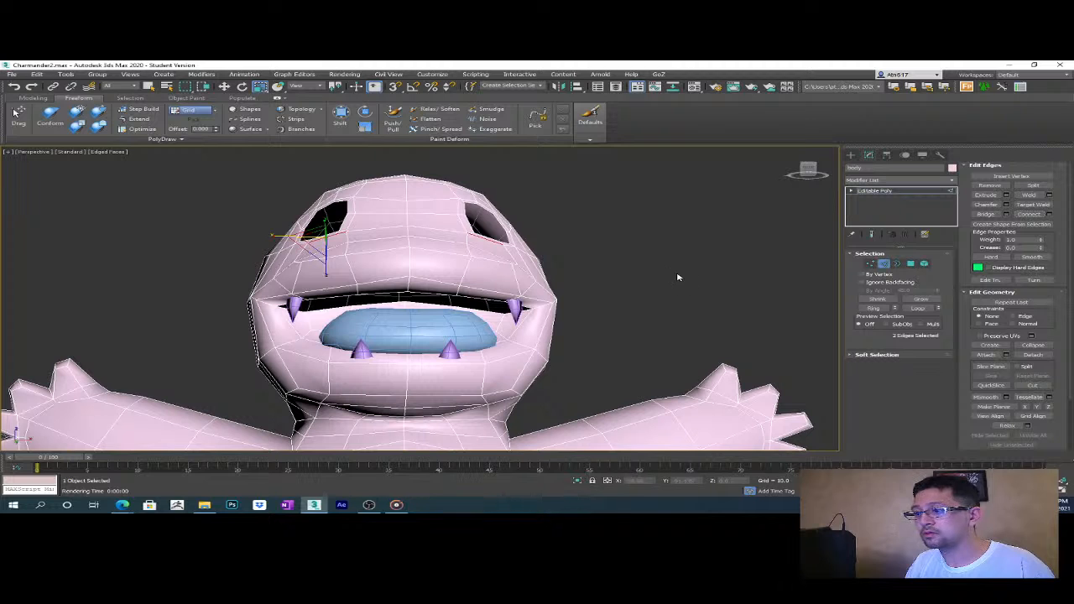
key(ctrl+d)
alt+middle_drag(611, 284, 660, 331)
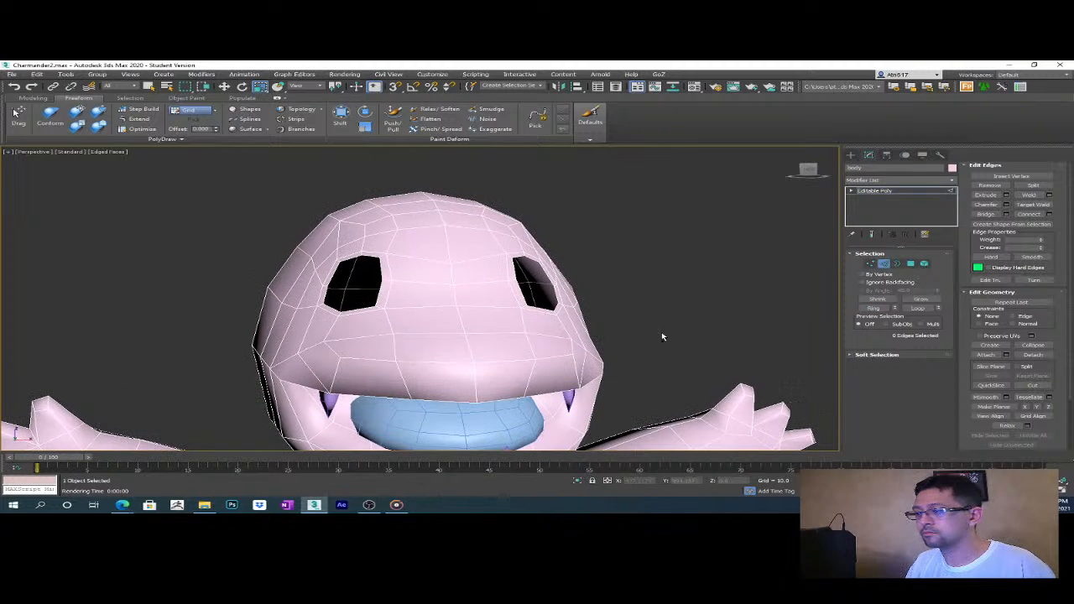
- Select the edge rings below both eye sockets and connect them to add an edge line down each side of the snout
click(544, 311)
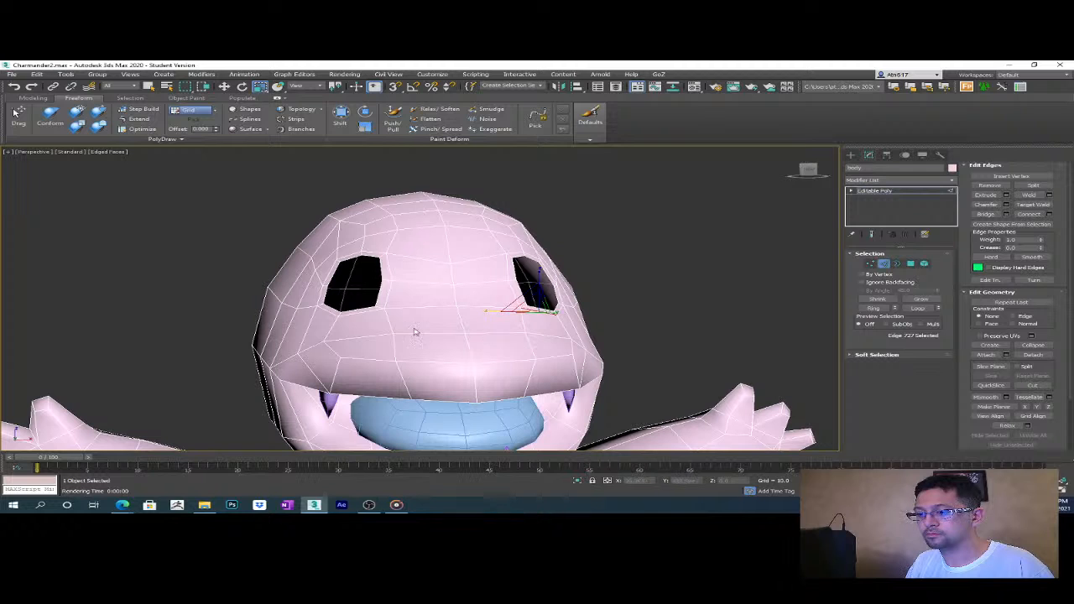
click(527, 311)
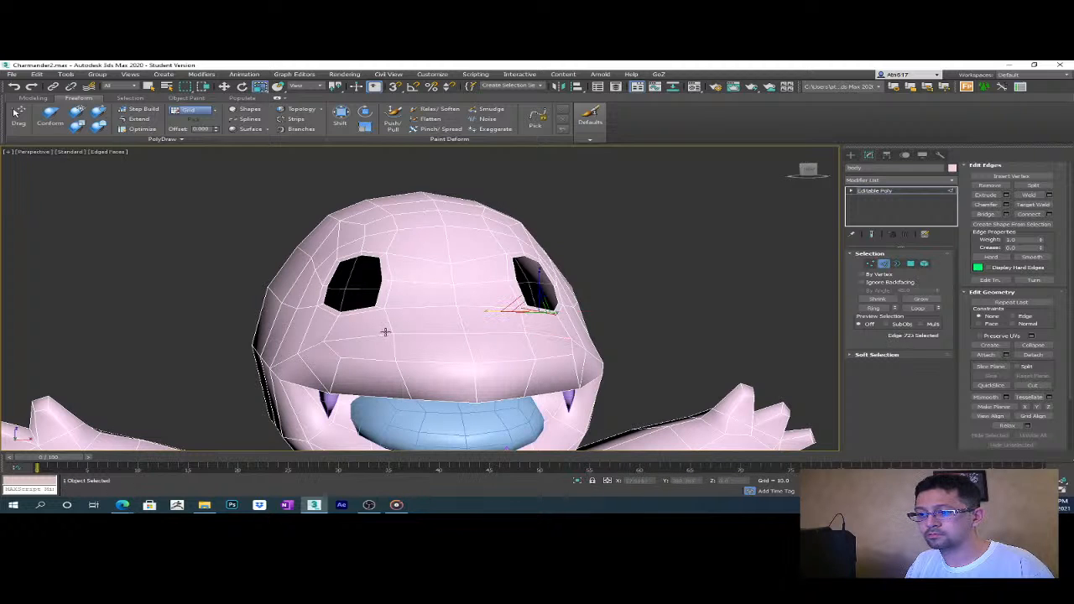
key(ctrl+z)
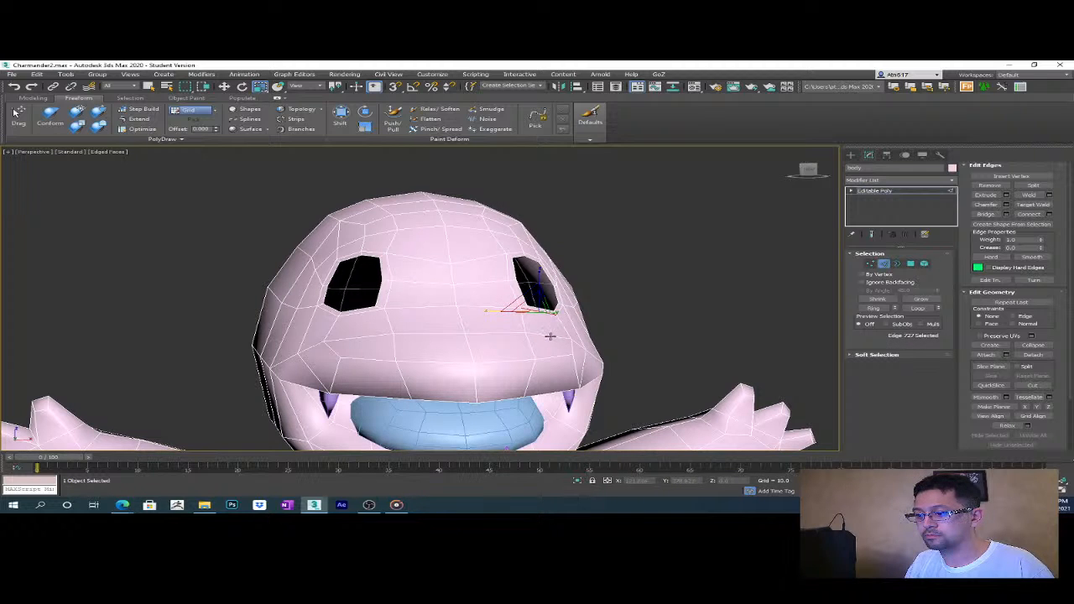
double_click(549, 337)
ctrl+double_click(357, 312)
mouse_move(390, 321)
alt+middle_down()
mouse_move(389, 340)
mouse_move(387, 329)
alt+middle_up()
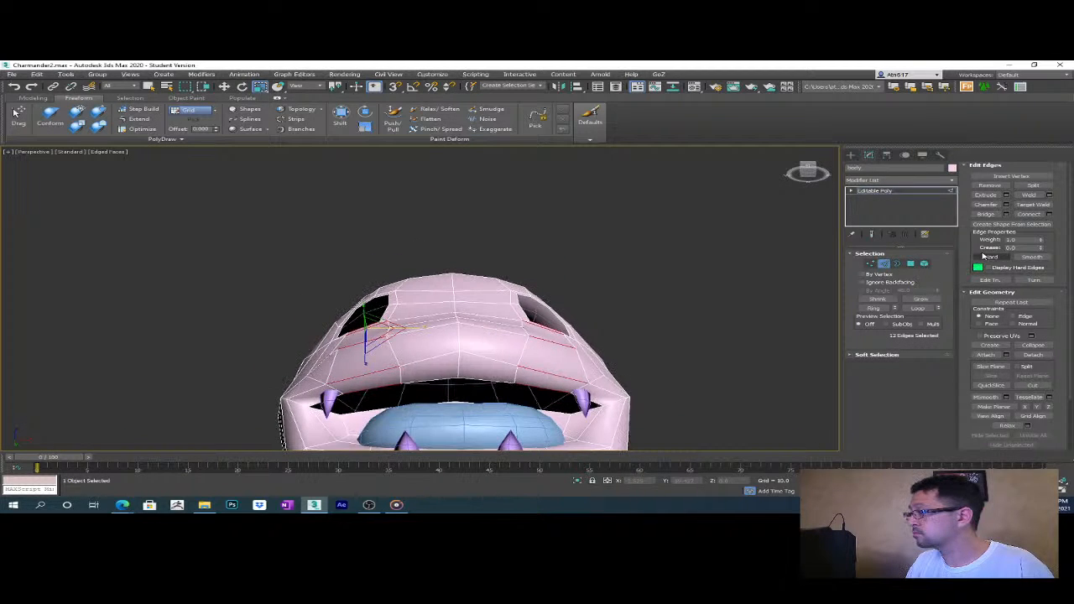
click(1030, 214)
alt+middle_drag(676, 350, 687, 384)
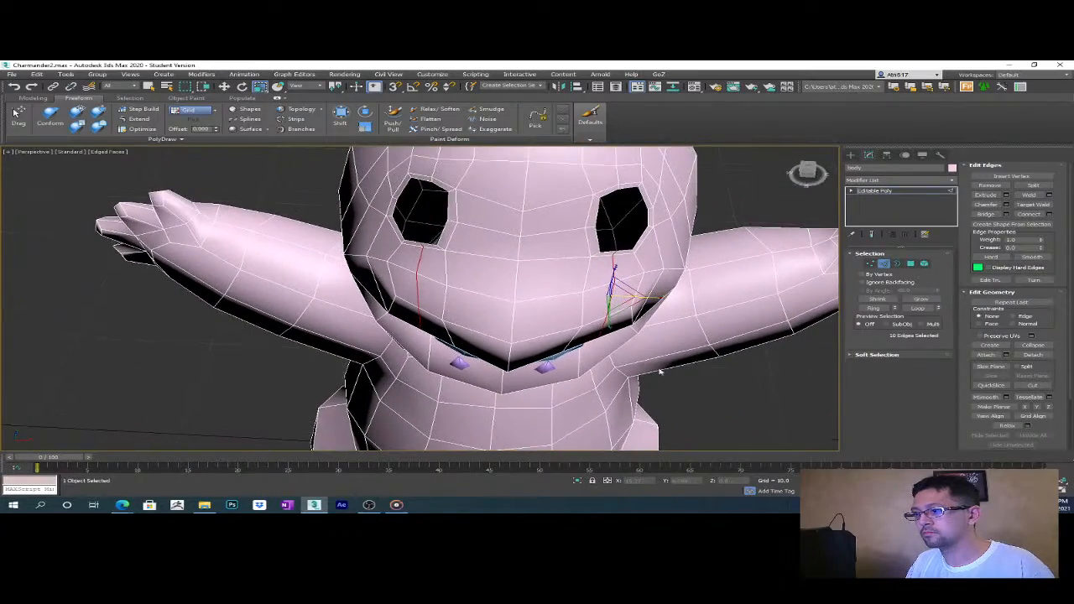
- Select the two mirrored vertices on the snout's front above the upper lip and scale them closer together along X
alt+middle_drag(626, 344, 587, 344)
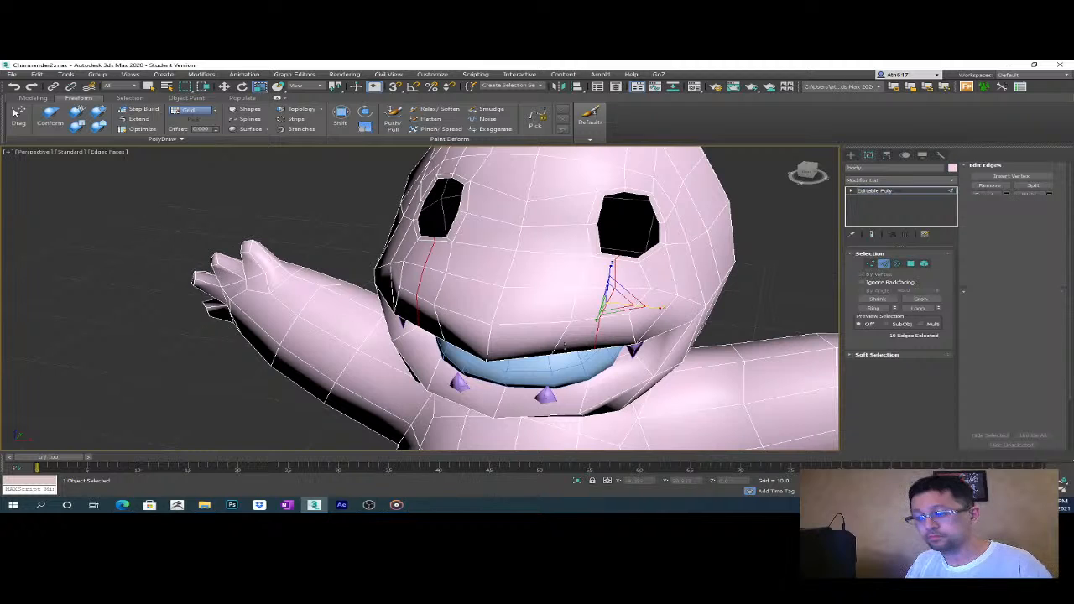
key(1)
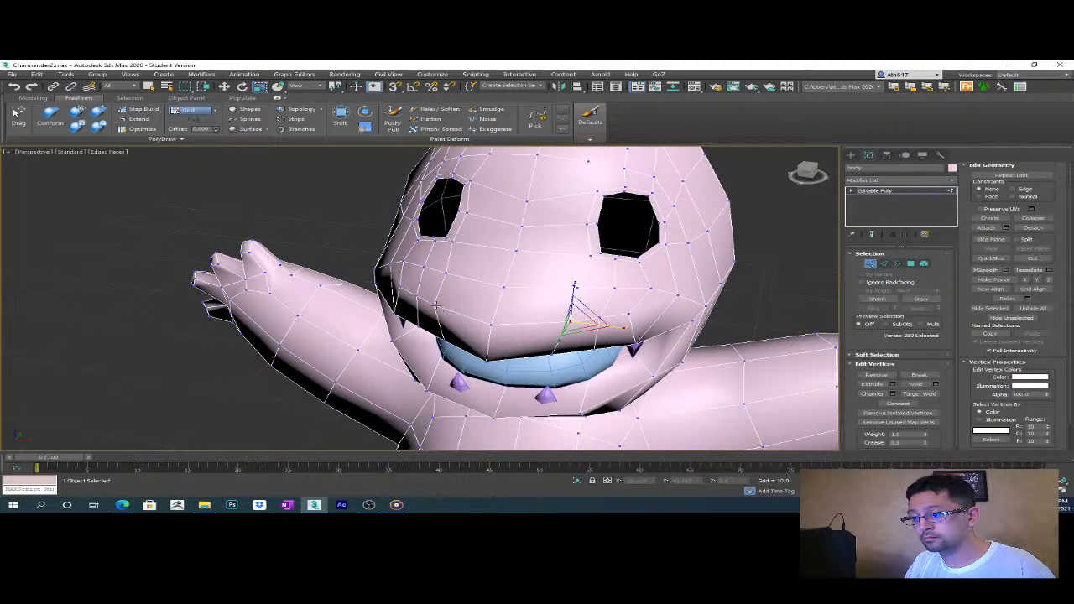
click(437, 306)
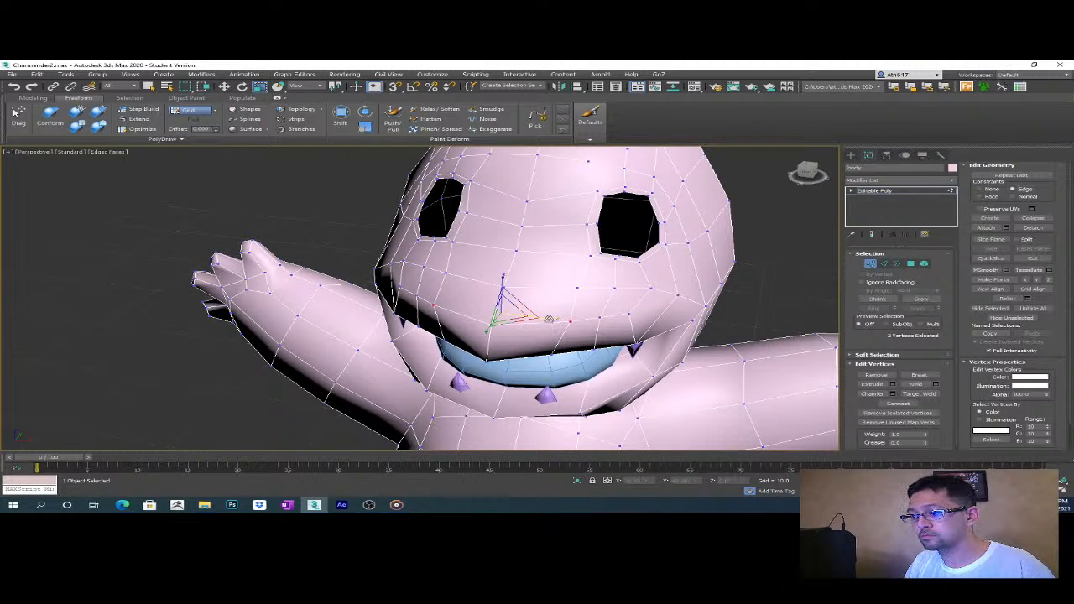
drag(549, 318, 537, 319)
- Select four mirrored vertices at the front of the upper lip and scale them to 90% along X
alt+middle_drag(537, 319, 554, 334)
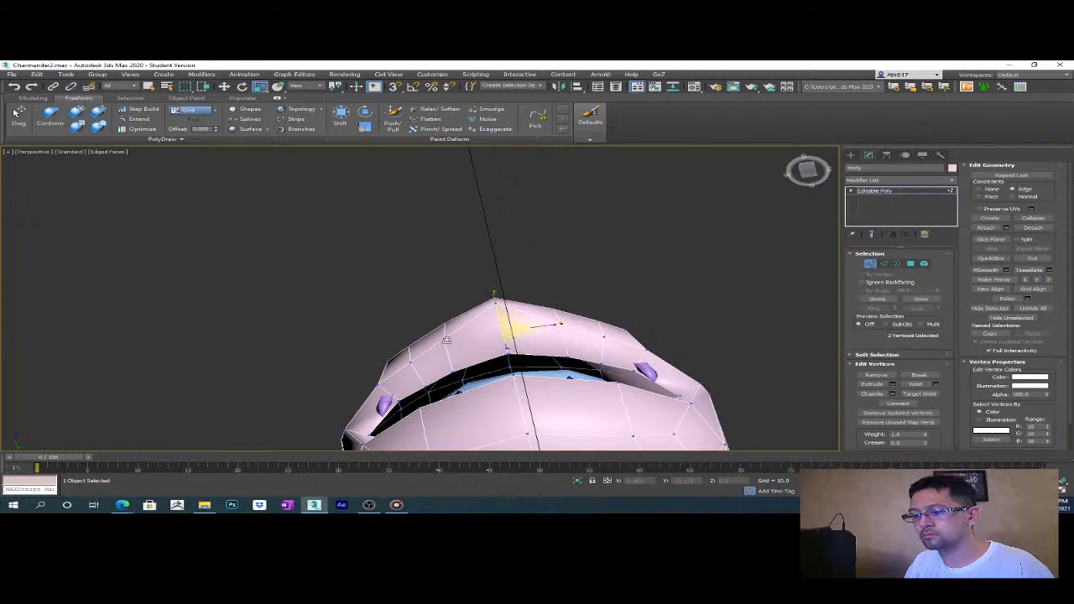
click(501, 367)
click(507, 352)
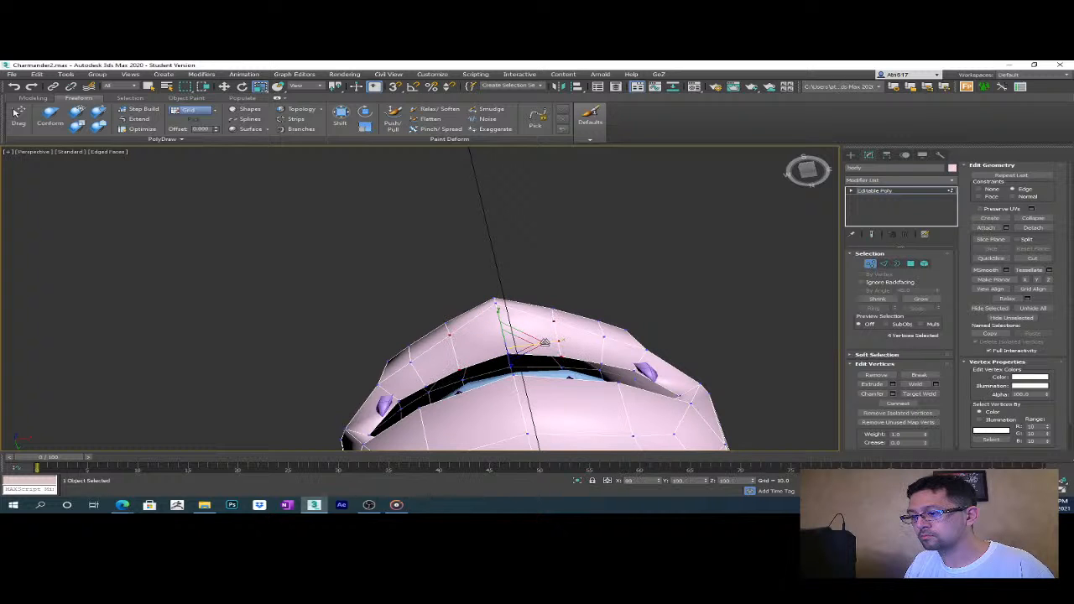
ctrl+click(459, 329)
alt+middle_drag(602, 320, 615, 343)
- Select four mirrored vertices on the outer parts of the upper lip's edge and scale them closer together along X
click(606, 339)
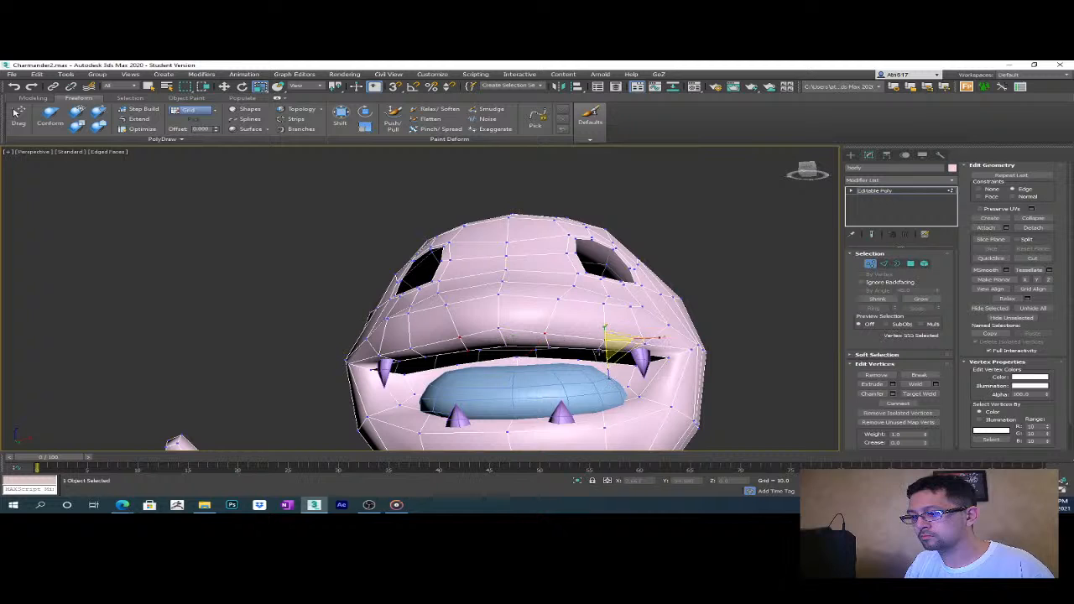
ctrl+click(597, 346)
key(alt+l)
click(607, 340)
ctrl+click(597, 348)
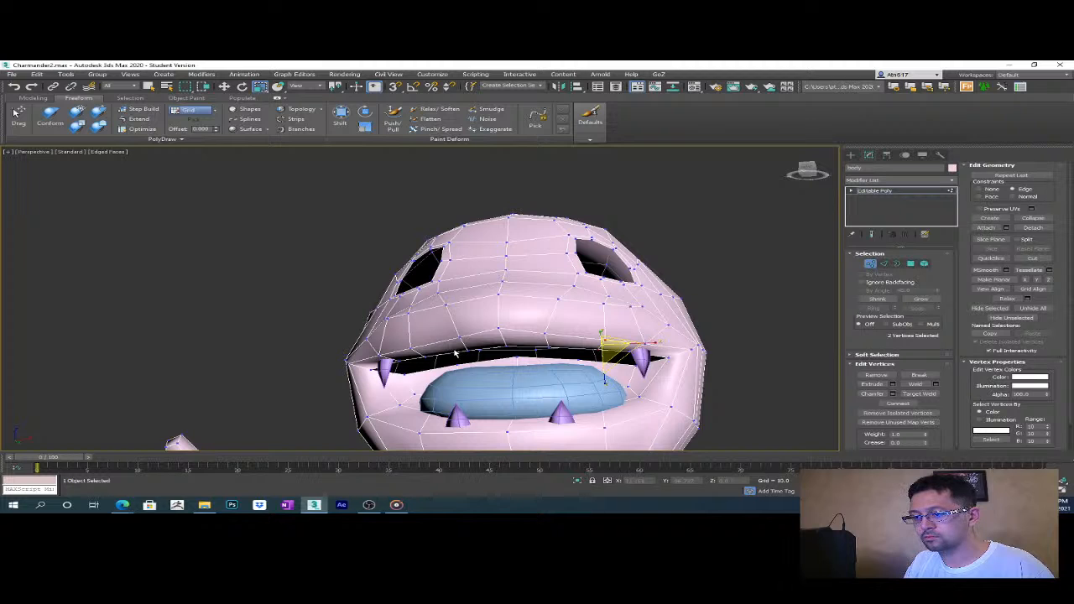
ctrl+click(424, 355)
ctrl+click(412, 349)
alt+middle_drag(412, 349, 559, 344)
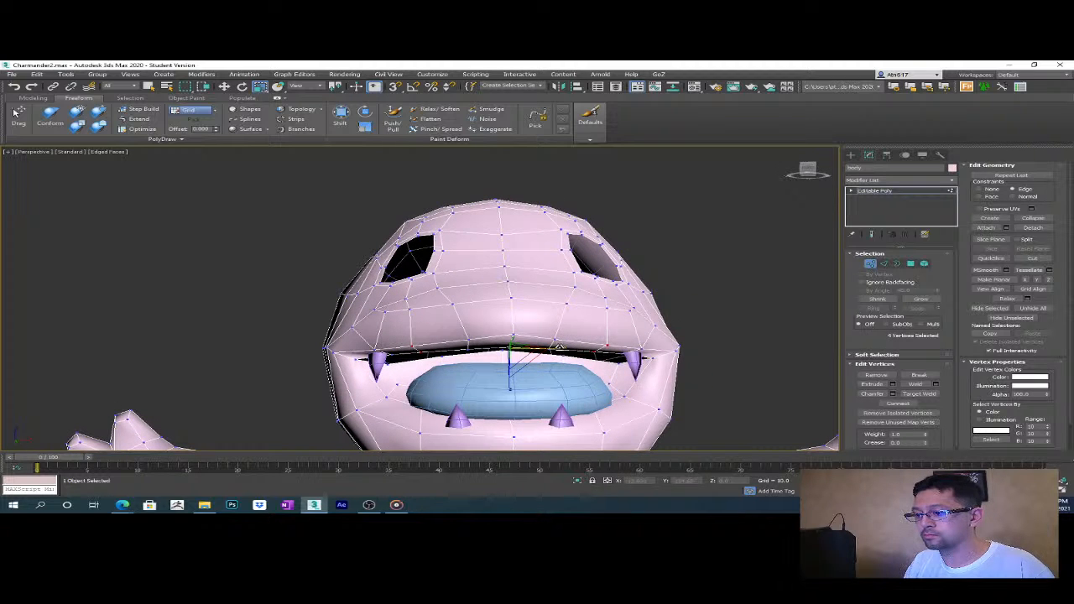
alt+middle_drag(550, 346, 612, 351)
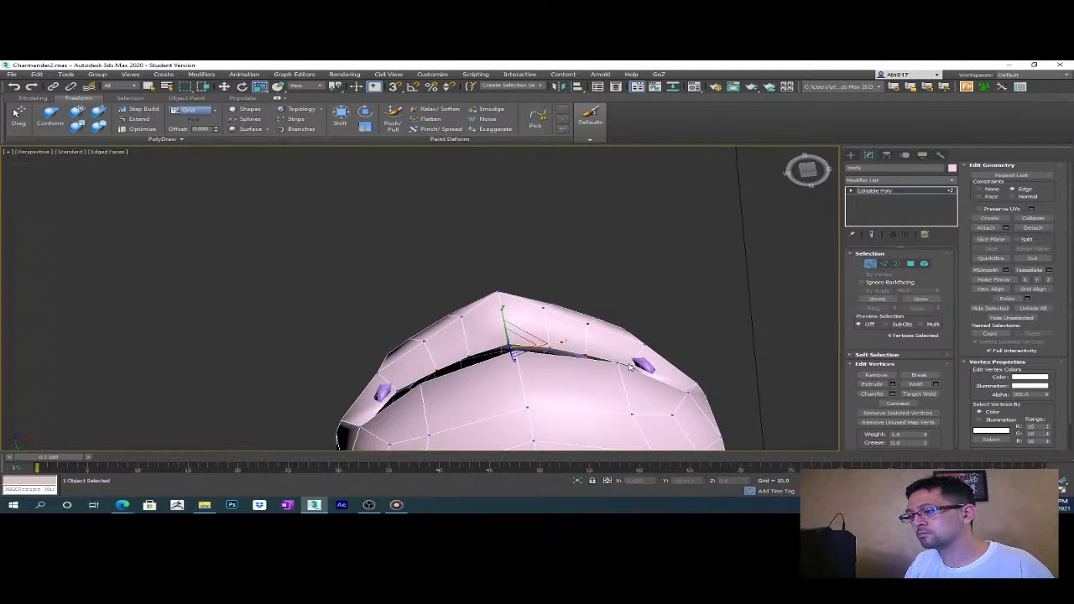
- Select two mirrored vertices at the sides of the upper lip, set the constraint to None, and raise them slightly
click(630, 365)
alt+middle_drag(631, 363, 433, 404)
ctrl+click(470, 374)
click(373, 394)
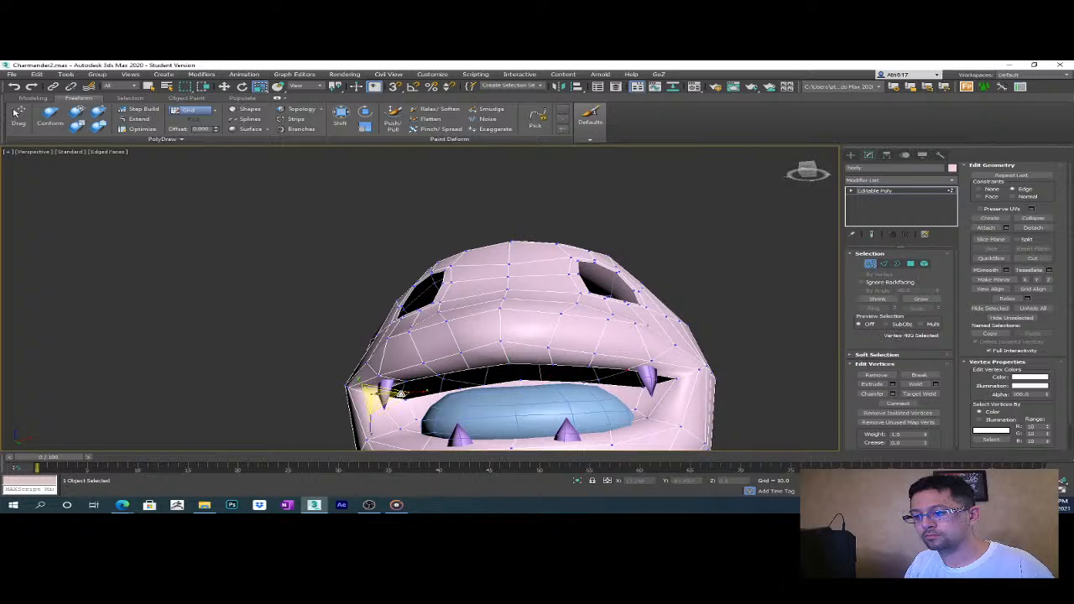
ctrl+click(680, 382)
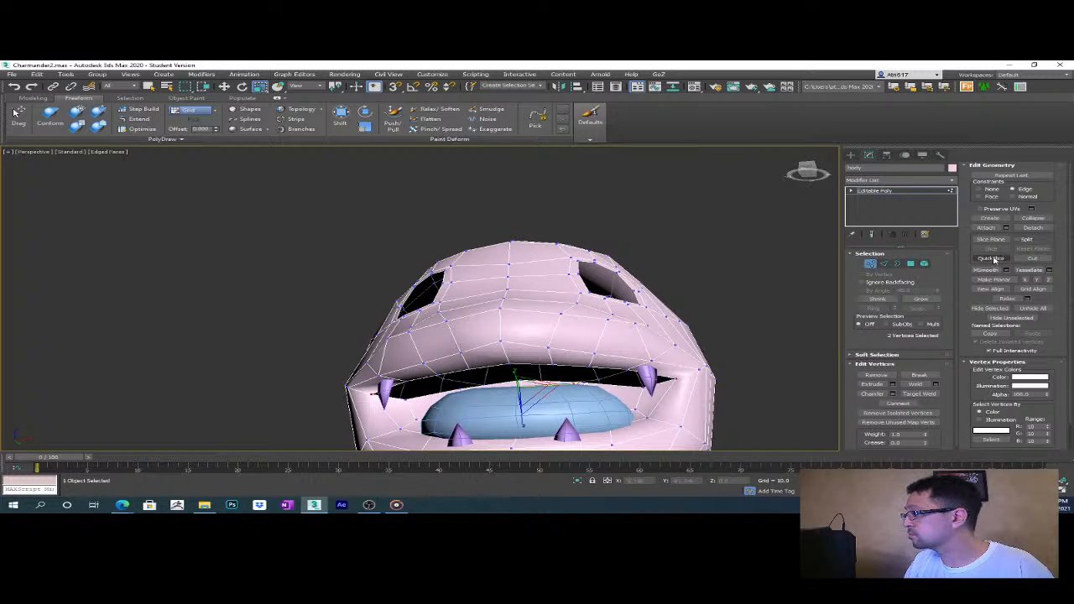
alt+middle_drag(726, 332, 611, 344)
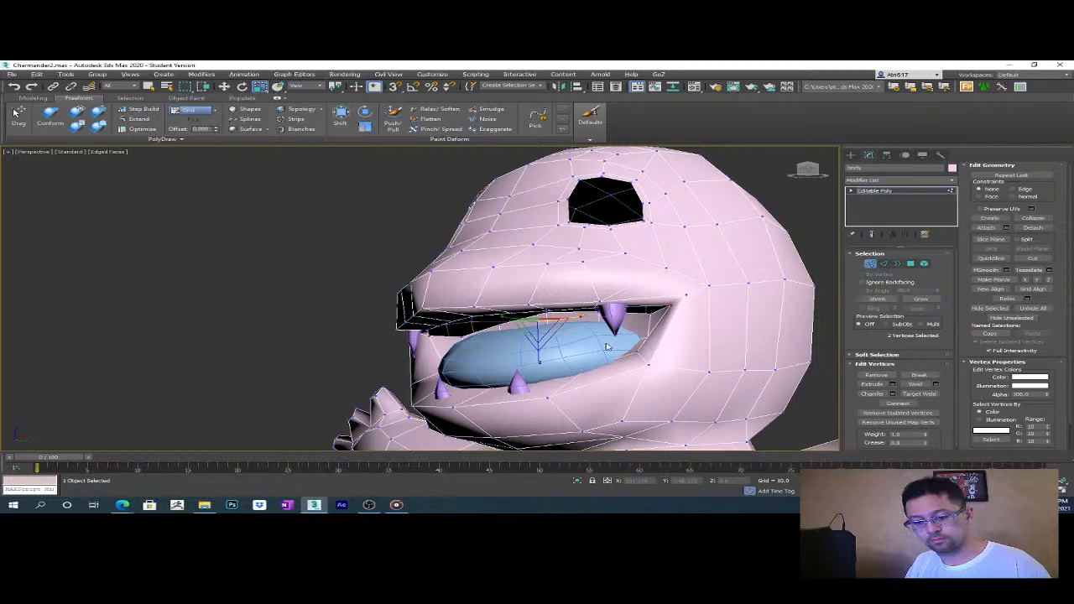
drag(536, 291, 536, 289)
alt+middle_drag(536, 289, 593, 355)
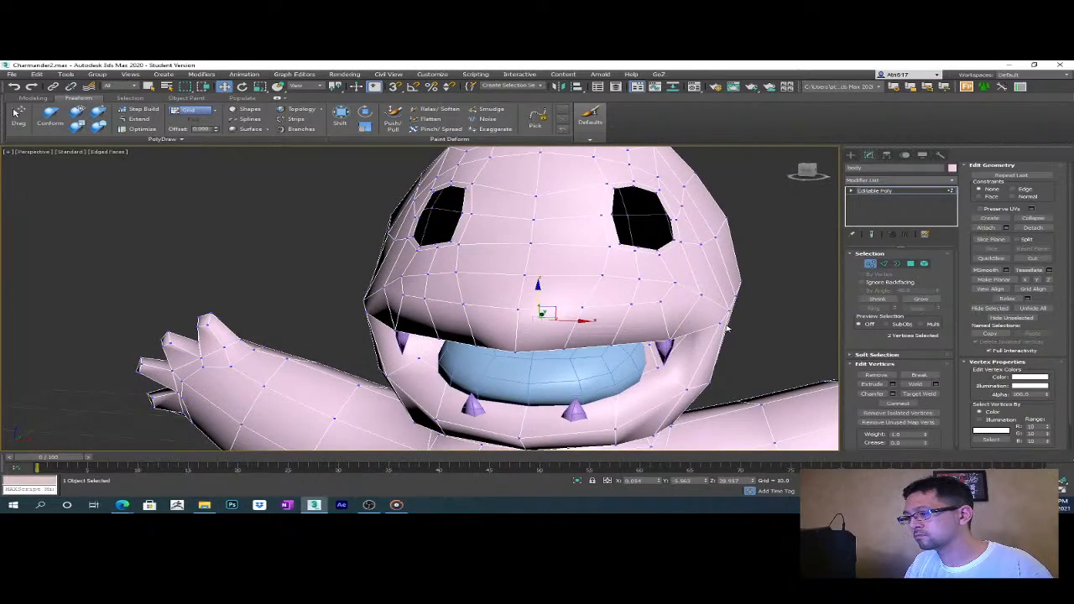
- Select the mirrored pair of vertices at the mouth corners and adjust their spacing by scaling along X
alt+middle_drag(697, 346, 701, 352)
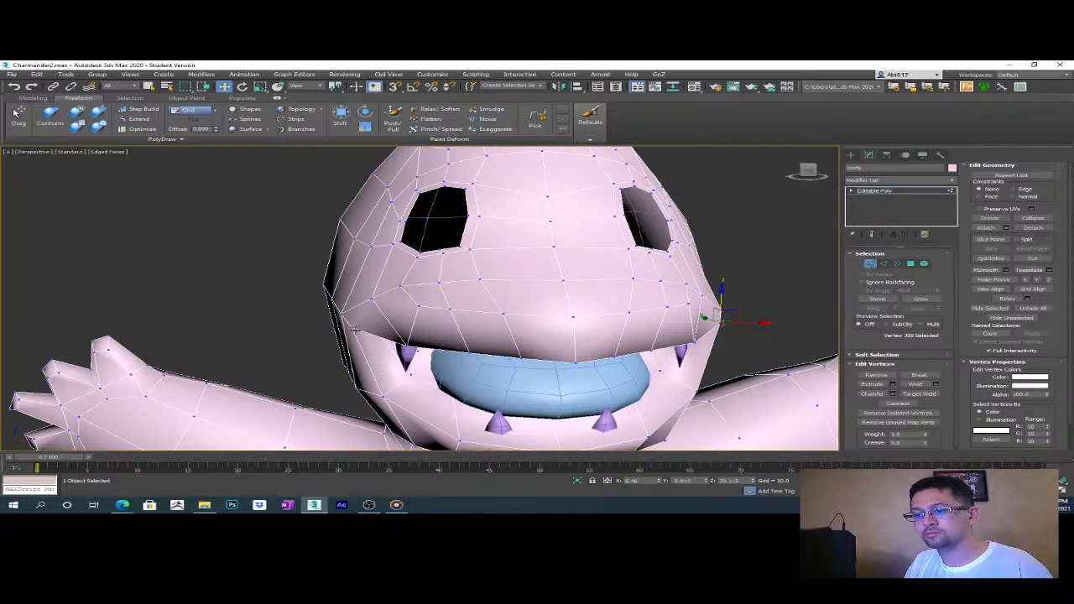
alt+middle_drag(353, 328, 532, 352)
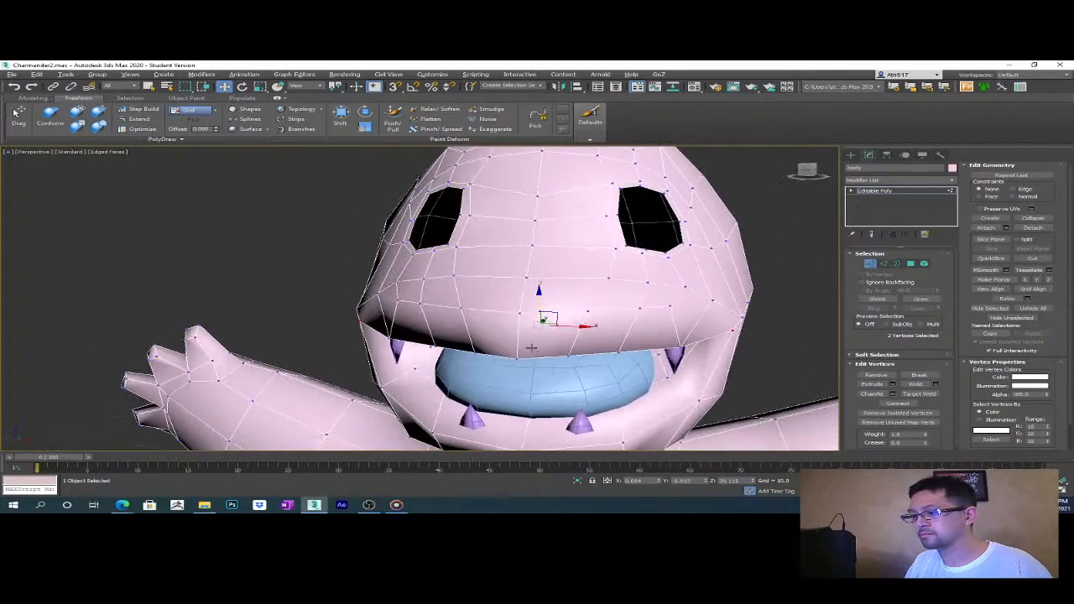
key(r)
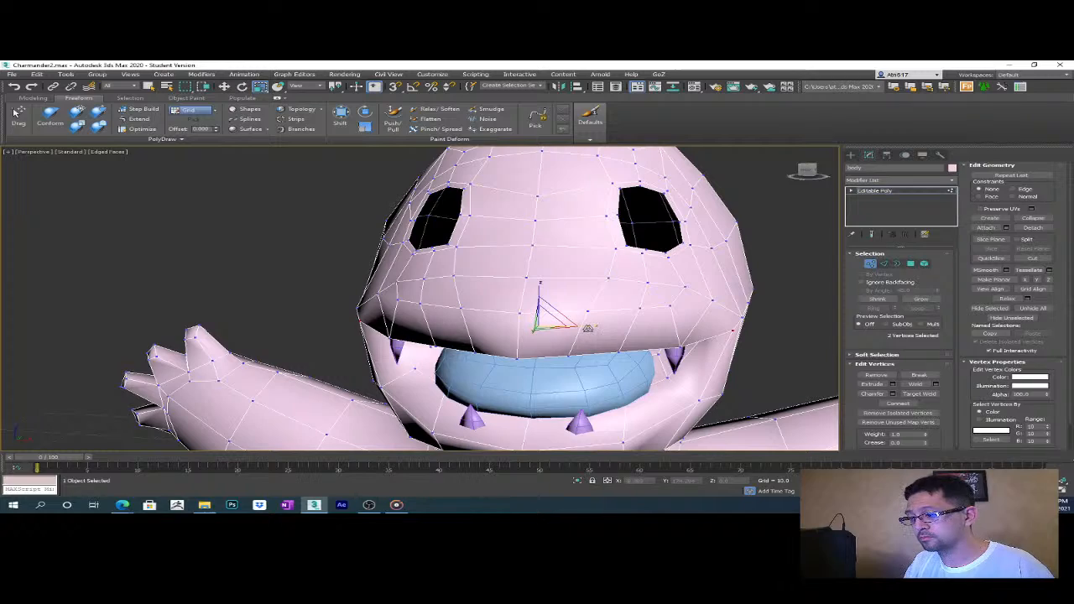
alt+middle_drag(590, 334, 621, 347)
- Select six mirrored vertices in the row above the upper lip and scale them inward along X with the Edge constraint
click(648, 301)
ctrl+click(376, 288)
alt+middle_drag(376, 288, 404, 312)
ctrl+click(396, 302)
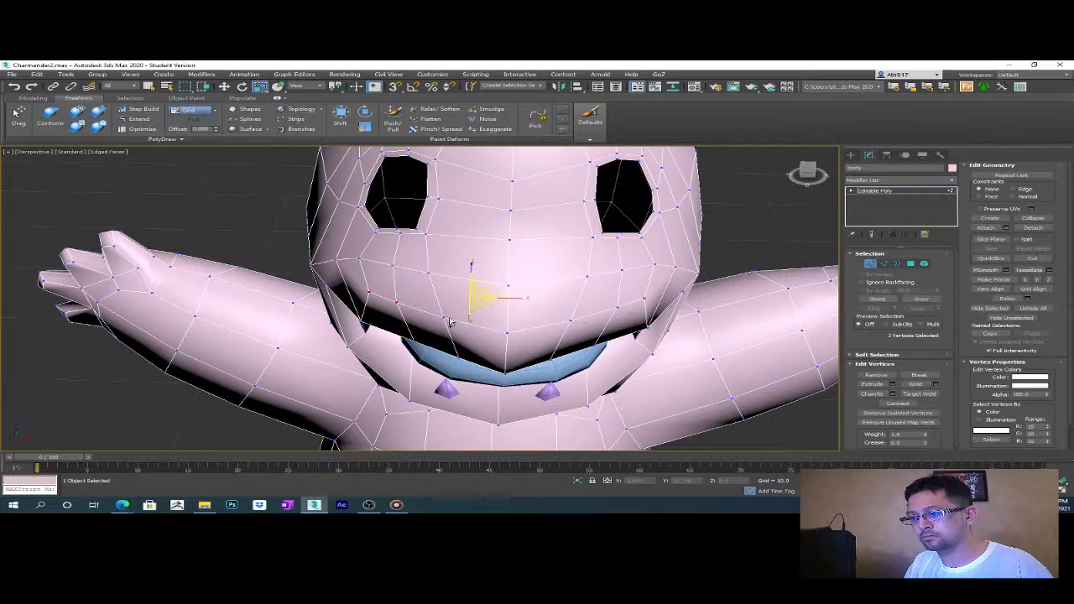
ctrl+click(616, 308)
ctrl+click(571, 319)
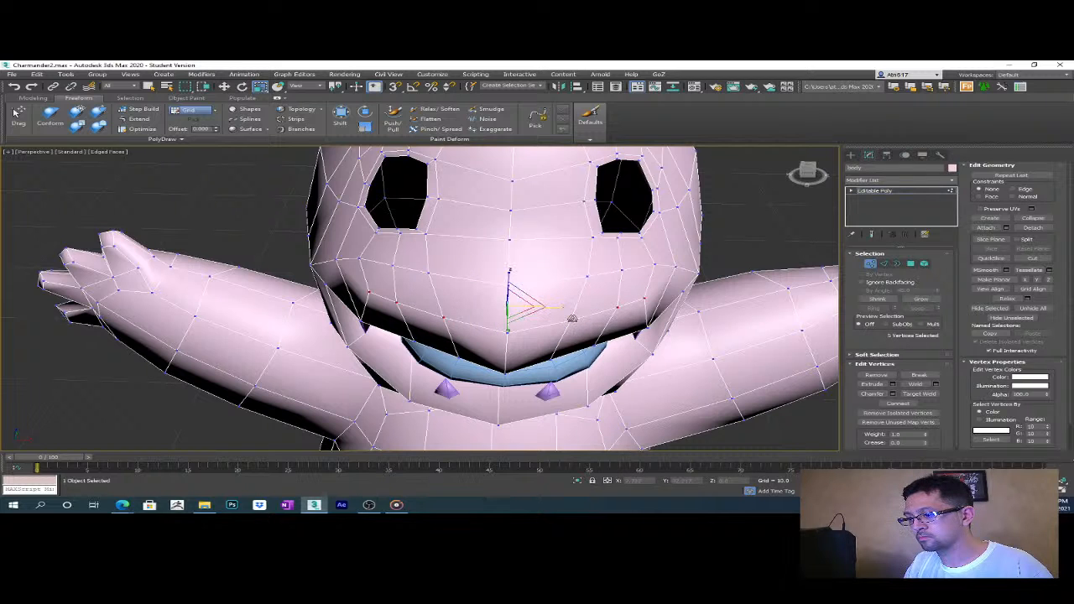
click(1023, 190)
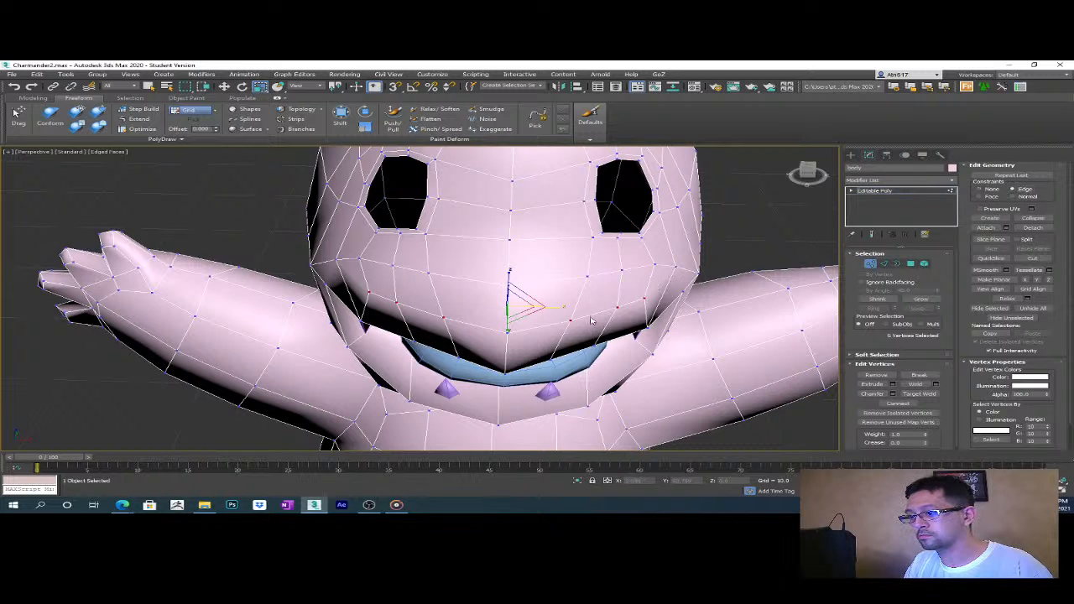
drag(559, 307, 545, 301)
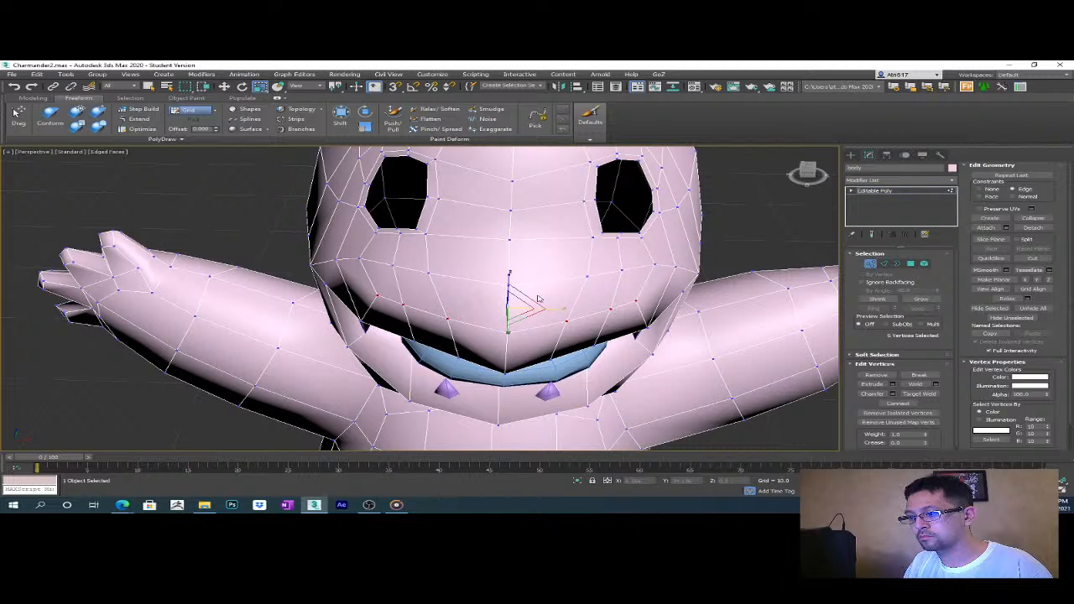
- Select four mirrored vertices on the snout below the eye sockets and scale them to 95% along X
click(587, 276)
ctrl+click(426, 274)
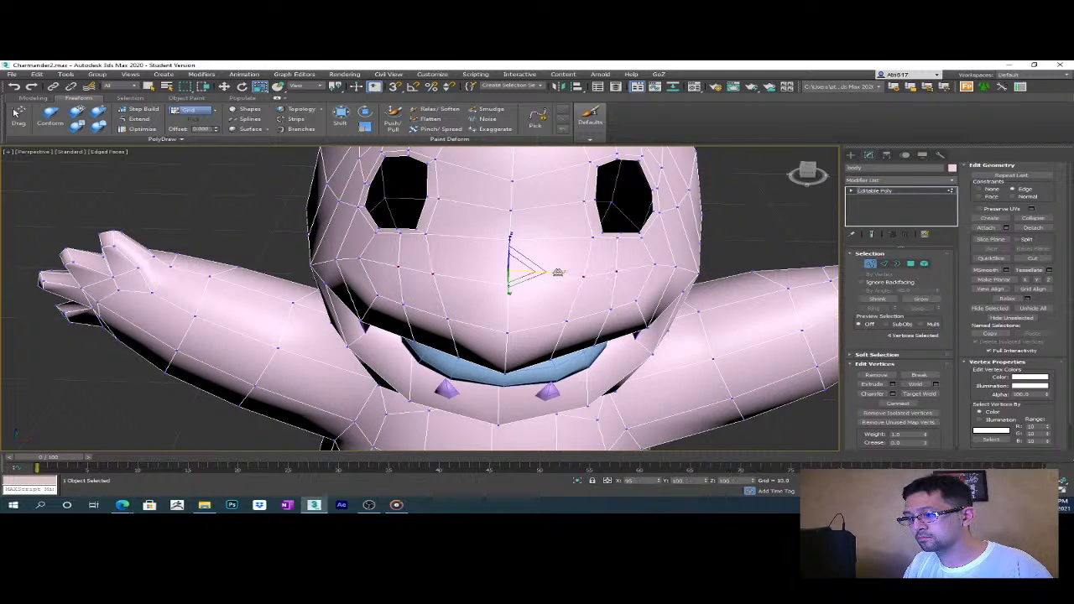
alt+middle_drag(560, 272, 607, 310)
- Scale the outer mirrored pair of snout vertices below the eye sockets slightly along X, and clear the selection
click(636, 254)
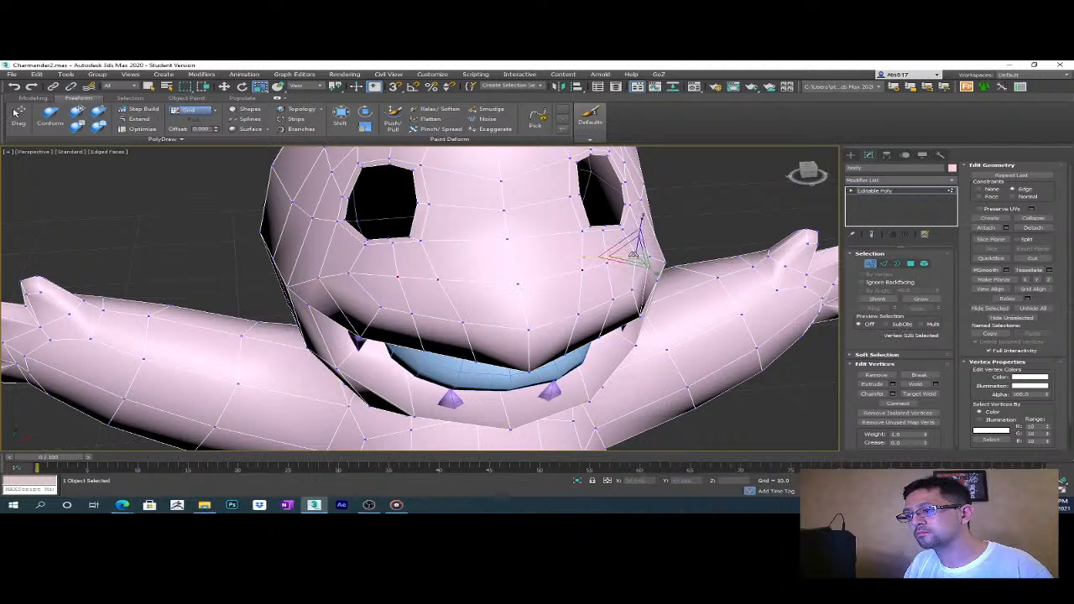
ctrl+click(350, 274)
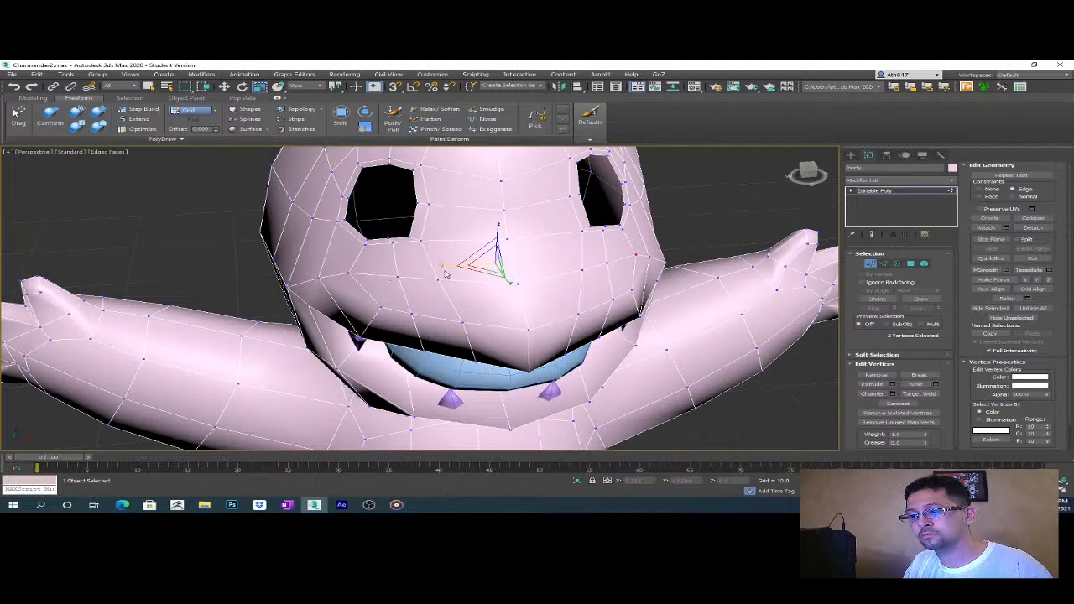
drag(443, 267, 447, 267)
scroll(495, 277, down, 3)
alt+middle_drag(709, 257, 616, 300)
key(ctrl+d)
scroll(683, 268, down, 4)
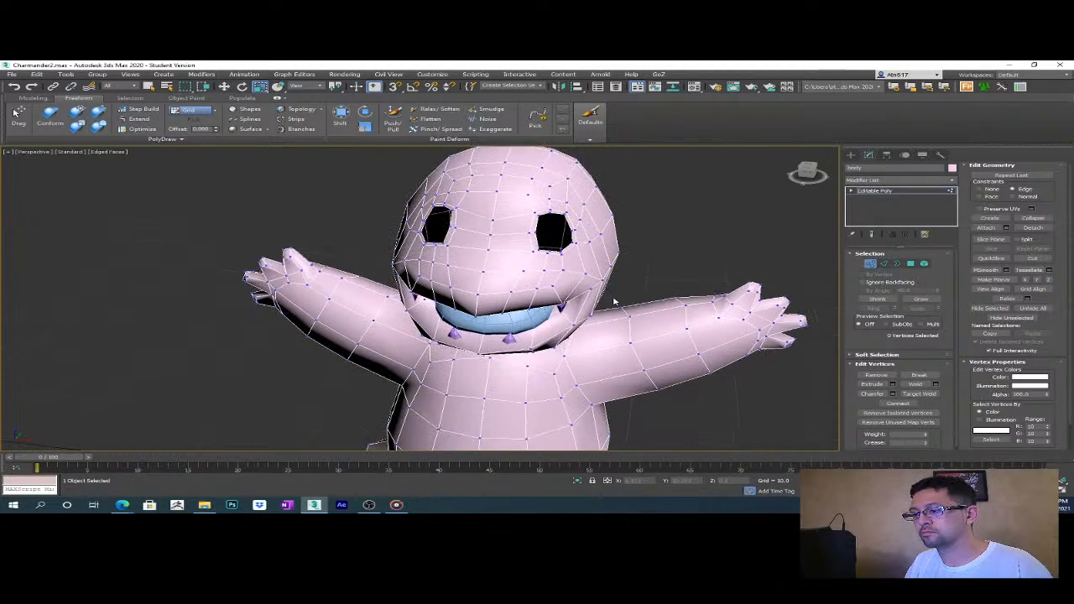
scroll(582, 268, up, 3)
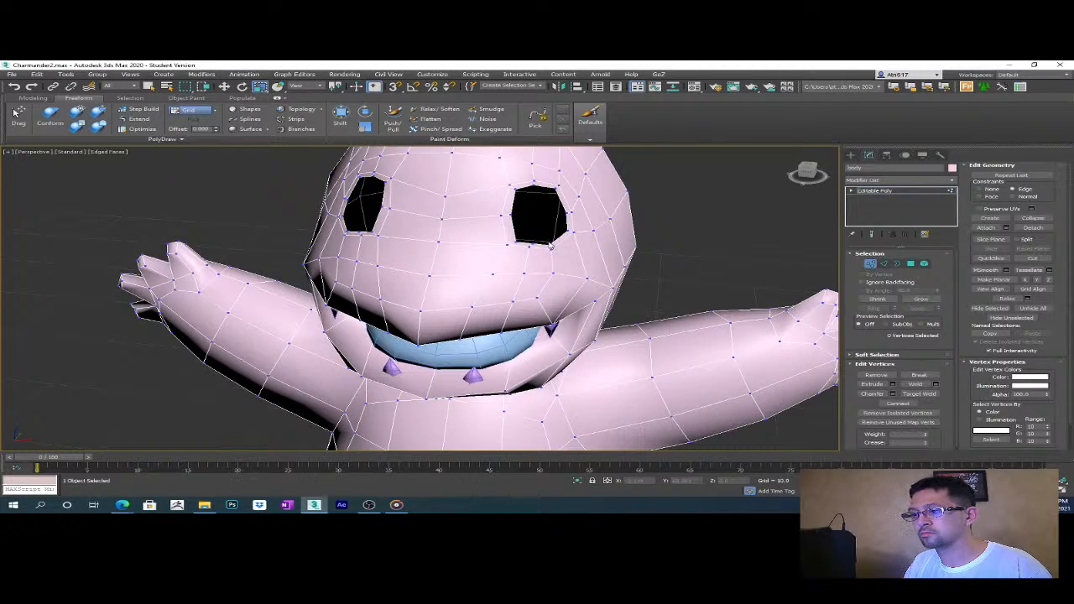
- Select mirrored vertices on the lower rims of both eye sockets, set the constraint to None, and inspect the head's profile
click(547, 244)
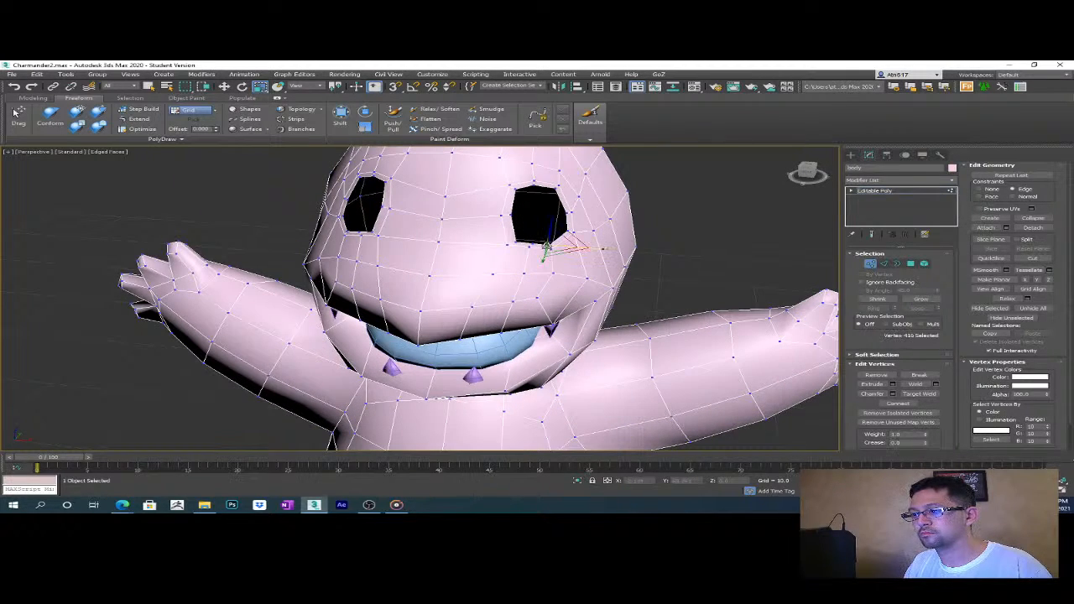
ctrl+click(346, 235)
alt+middle_drag(346, 235, 411, 256)
ctrl+click(399, 245)
click(984, 190)
scroll(739, 273, down, 10)
middle_drag(739, 272, 651, 329)
scroll(633, 336, up, 5)
scroll(604, 328, up, 5)
scroll(614, 321, down, 2)
scroll(625, 320, down, 2)
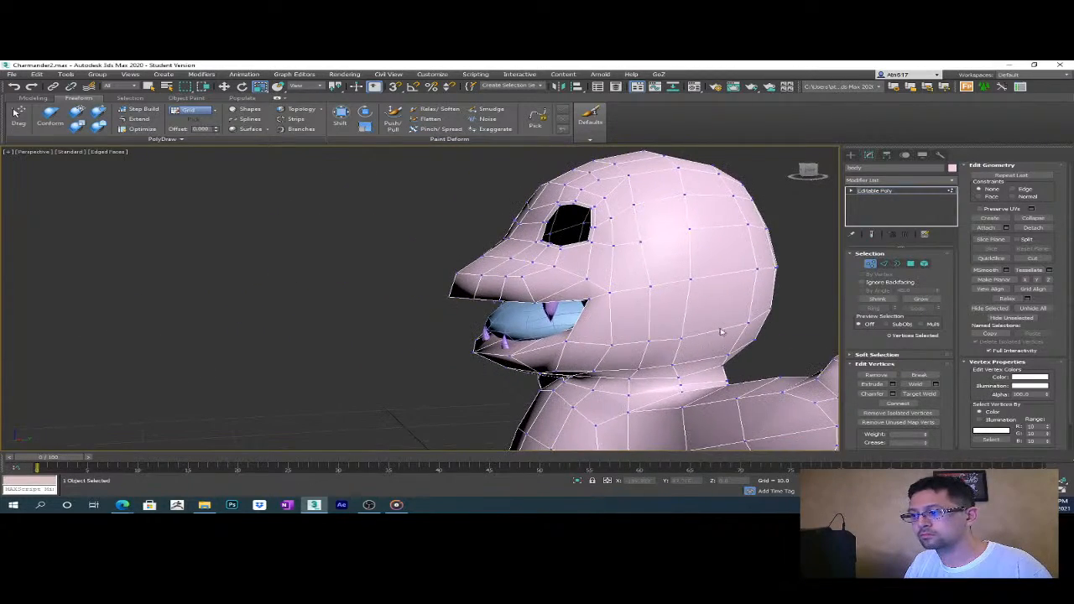
alt+middle_drag(576, 294, 599, 300)
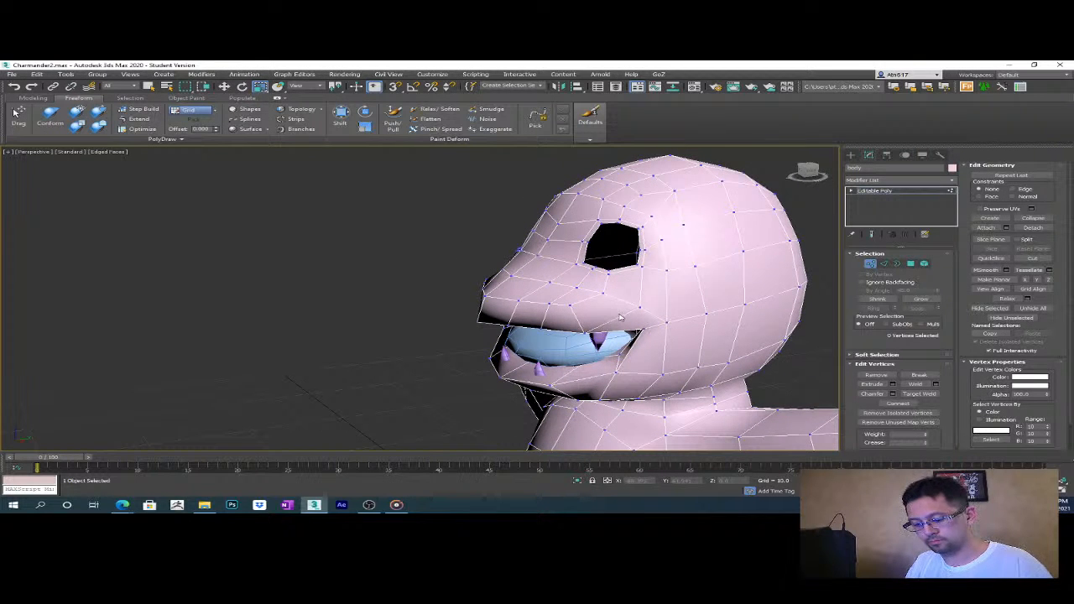
- In the Left view, select six vertices at and just below the bottom of the eye sockets and move them slightly backward
key(l)
scroll(641, 261, up, 5)
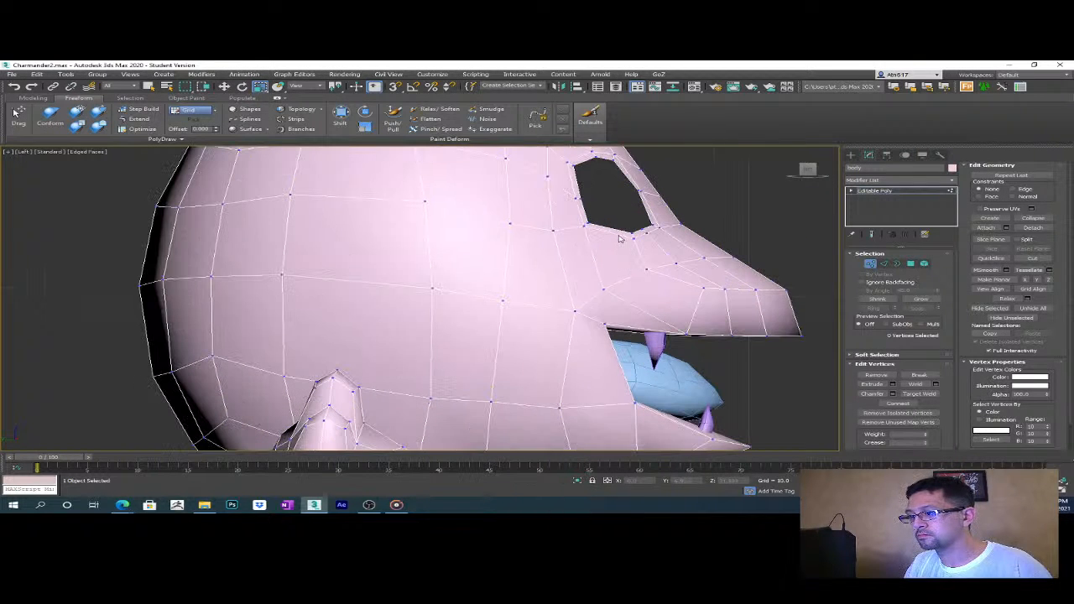
click(634, 240)
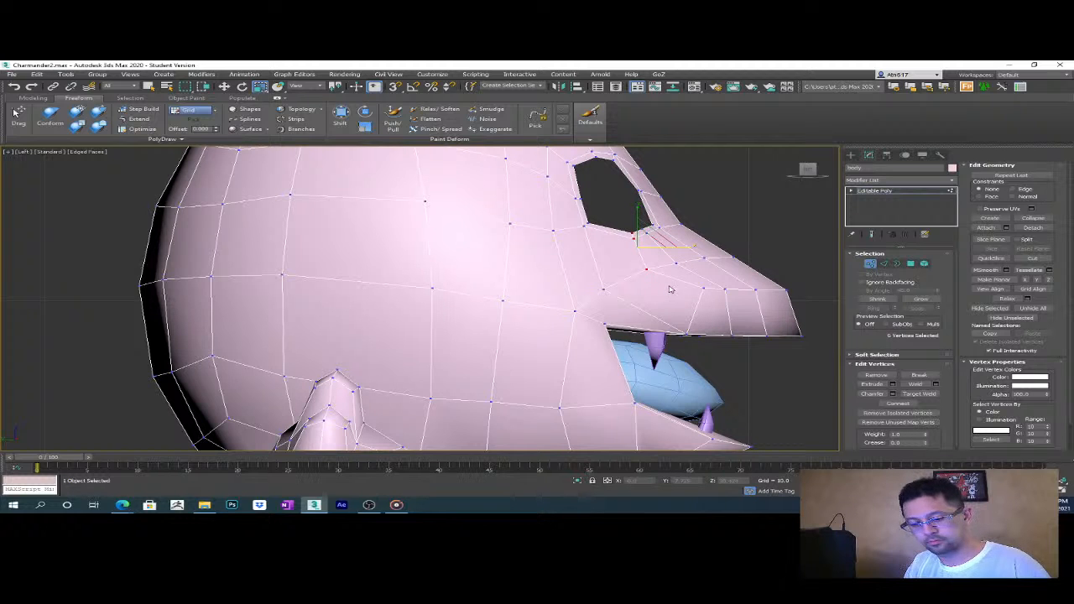
key(w)
drag(642, 243, 640, 244)
middle_drag(705, 306, 684, 300)
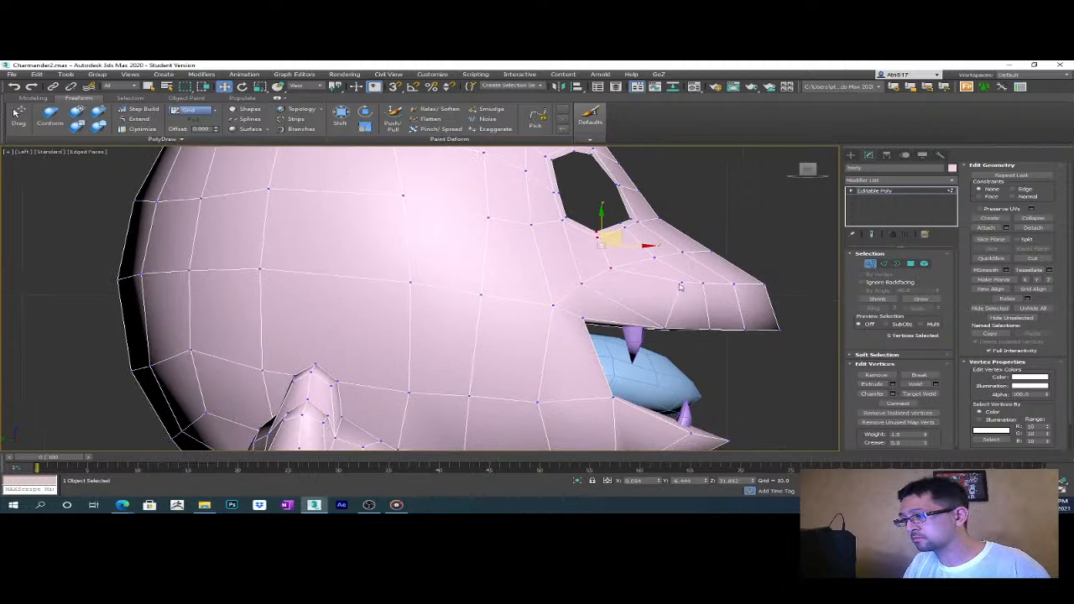
- Move the mirrored pair of vertices on the sides of the snout down and back to even out the edge spacing
drag(685, 298, 699, 274)
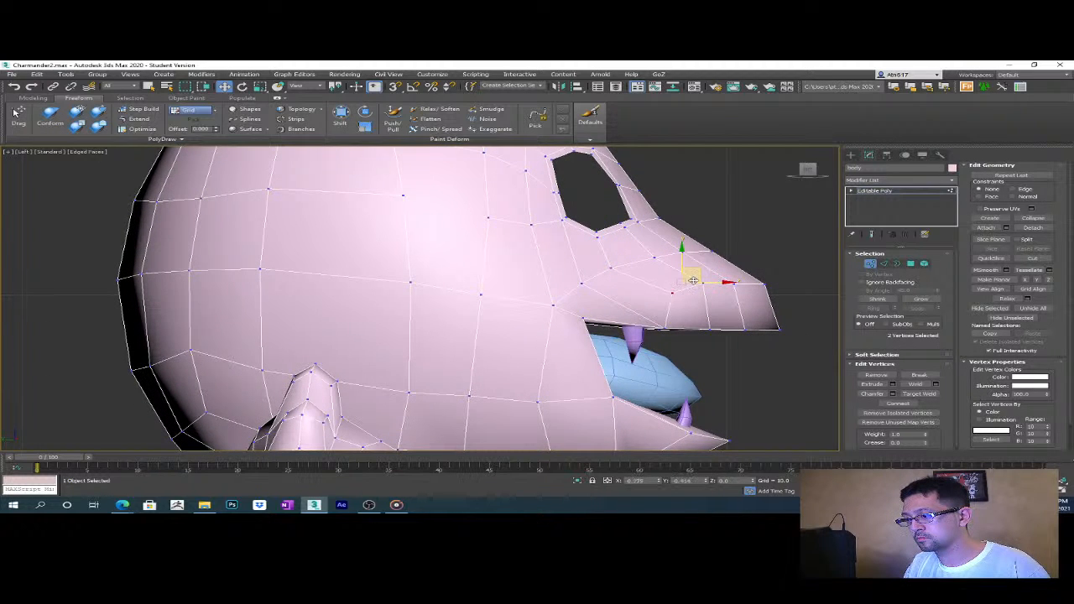
key(p)
alt+middle_drag(693, 280, 663, 327)
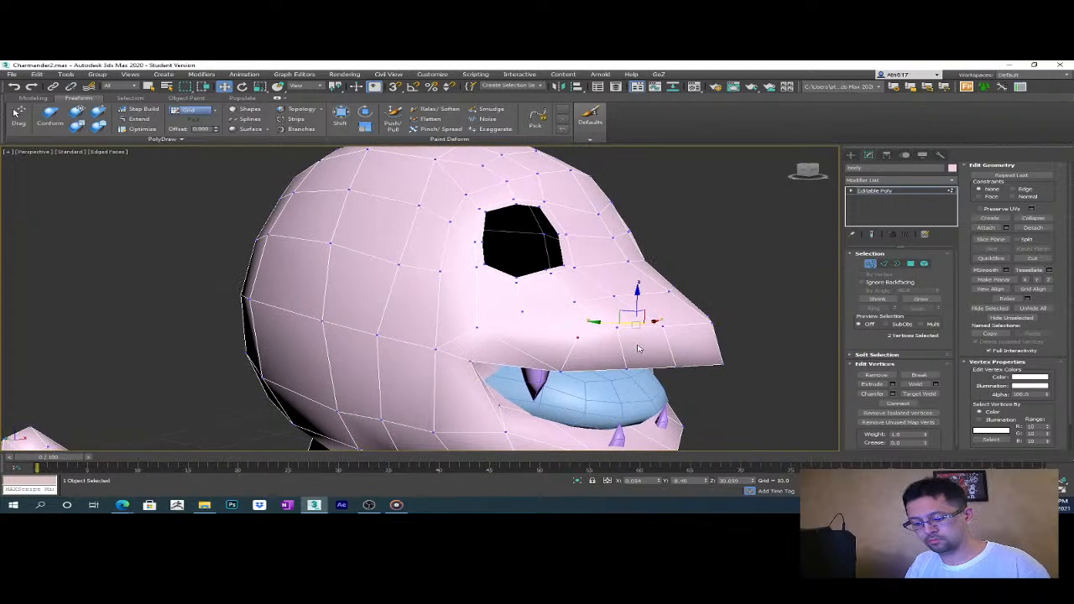
- In the Left view, select the four vertices at the front lower corners of the eye sockets and reposition them
key(l)
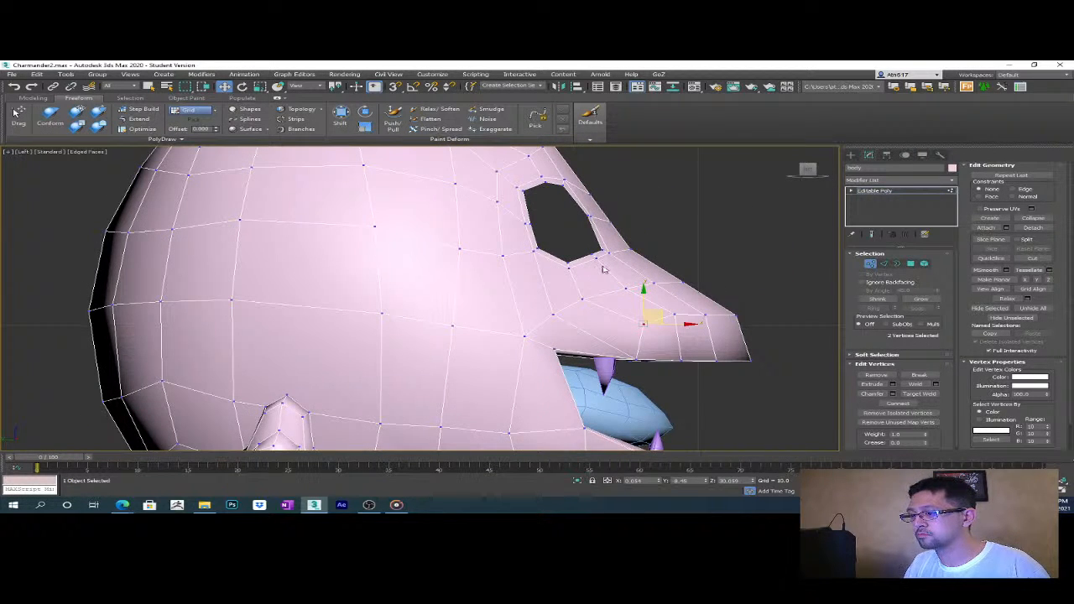
drag(575, 210, 621, 268)
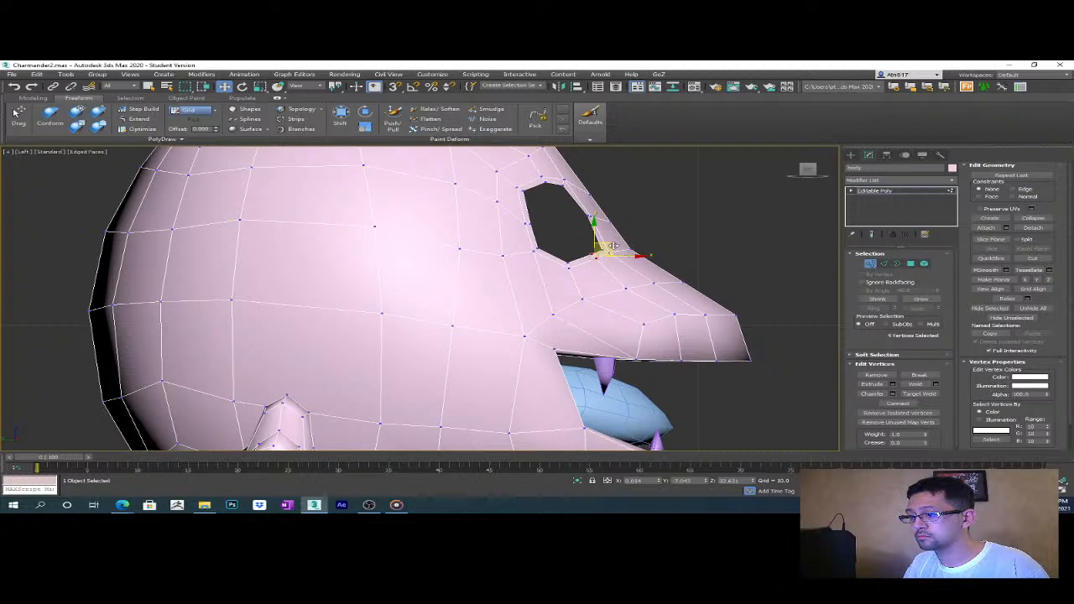
drag(614, 245, 608, 273)
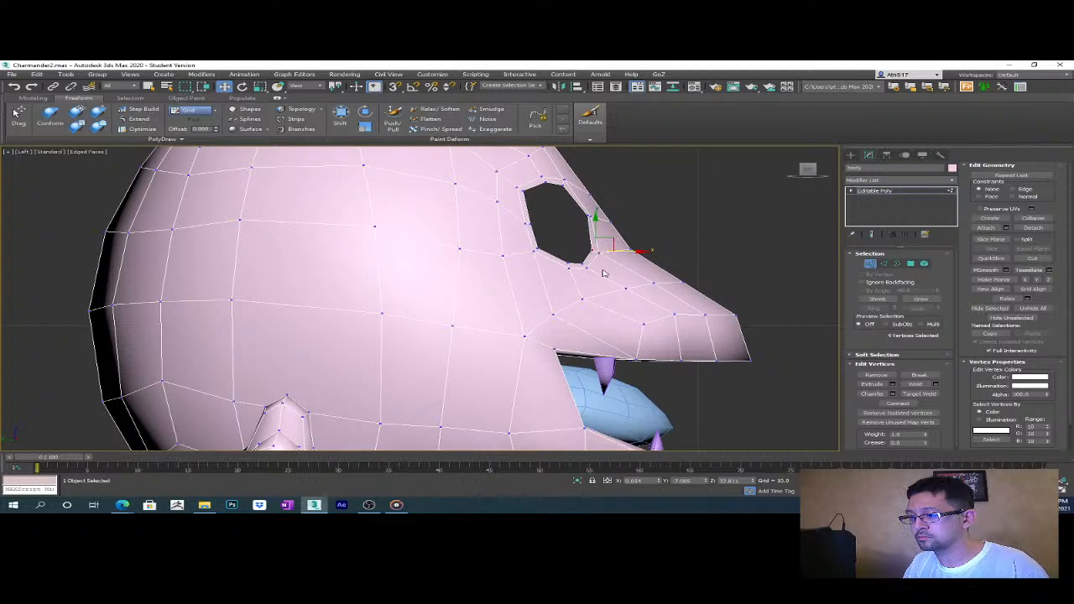
- Select the eight vertices along the bottom rims of both eye sockets and shift them to round the openings
ctrl+click(567, 266)
drag(602, 265, 595, 265)
key(p)
alt+middle_drag(594, 265, 629, 309)
scroll(643, 311, up, 3)
scroll(643, 310, down, 3)
alt+middle_drag(714, 355, 686, 367)
scroll(546, 358, up, 3)
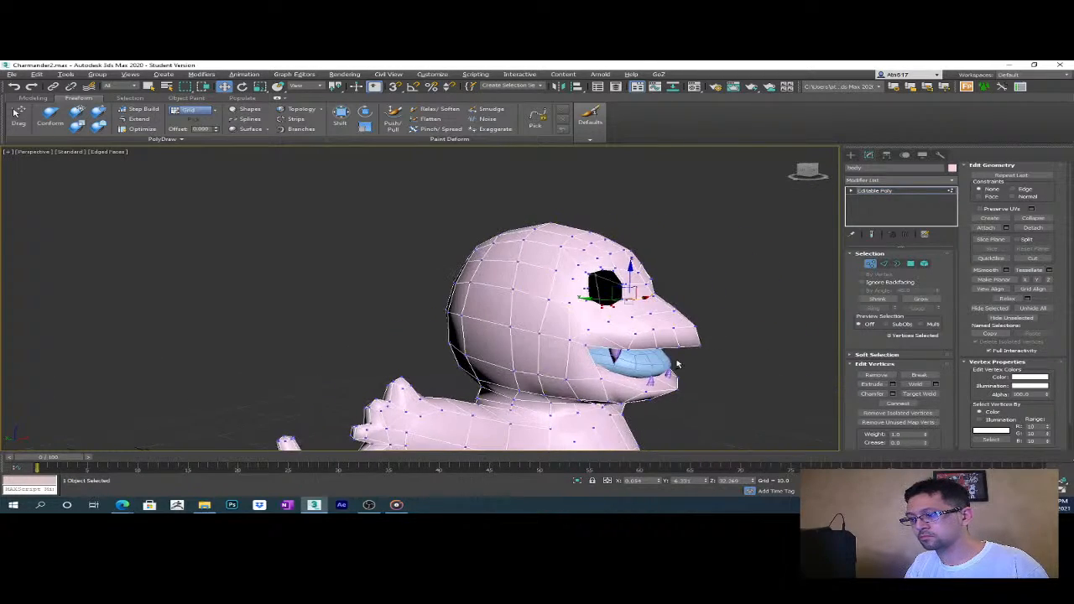
- In the Left view, select the four vertices at the rear lower corners of the eye sockets and move them down
key(l)
scroll(574, 269, up, 5)
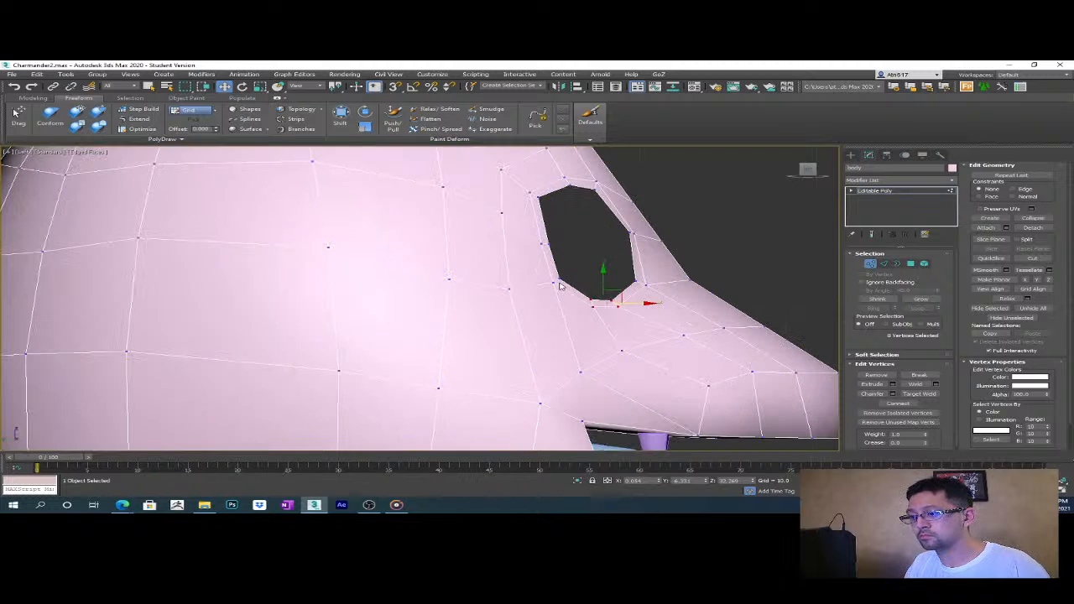
drag(546, 287, 522, 183)
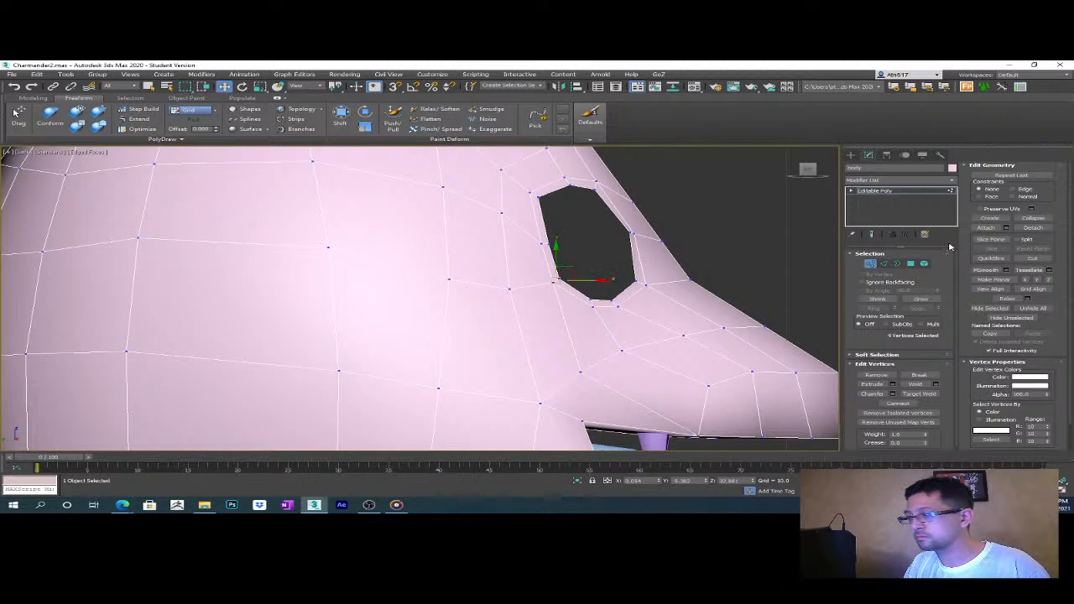
drag(578, 259, 558, 293)
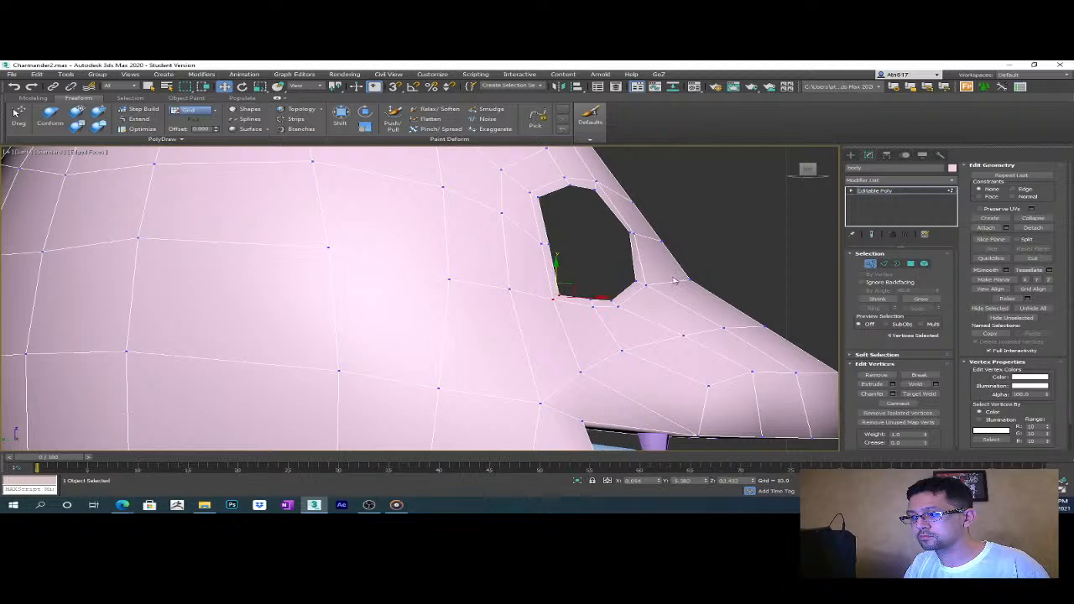
- In the Left view, shift the lower front corner vertices of the eye sockets down and the mirrored front-rim pair slightly back
mouse_move(653, 276)
mouse_down()
mouse_move(635, 293)
mouse_move(658, 276)
mouse_move(651, 293)
mouse_up()
click(629, 226)
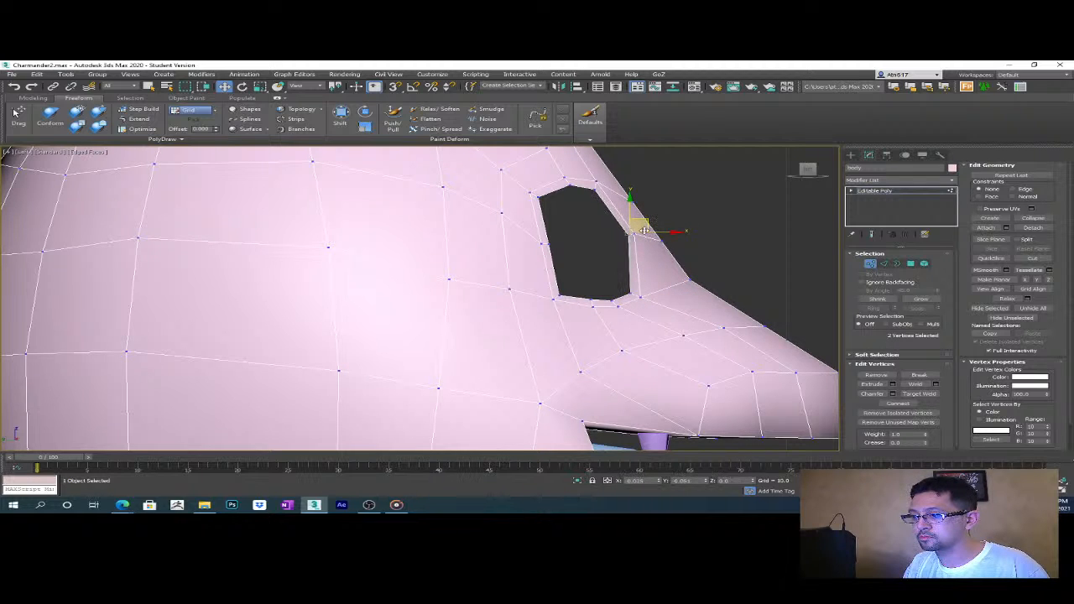
drag(645, 228, 641, 230)
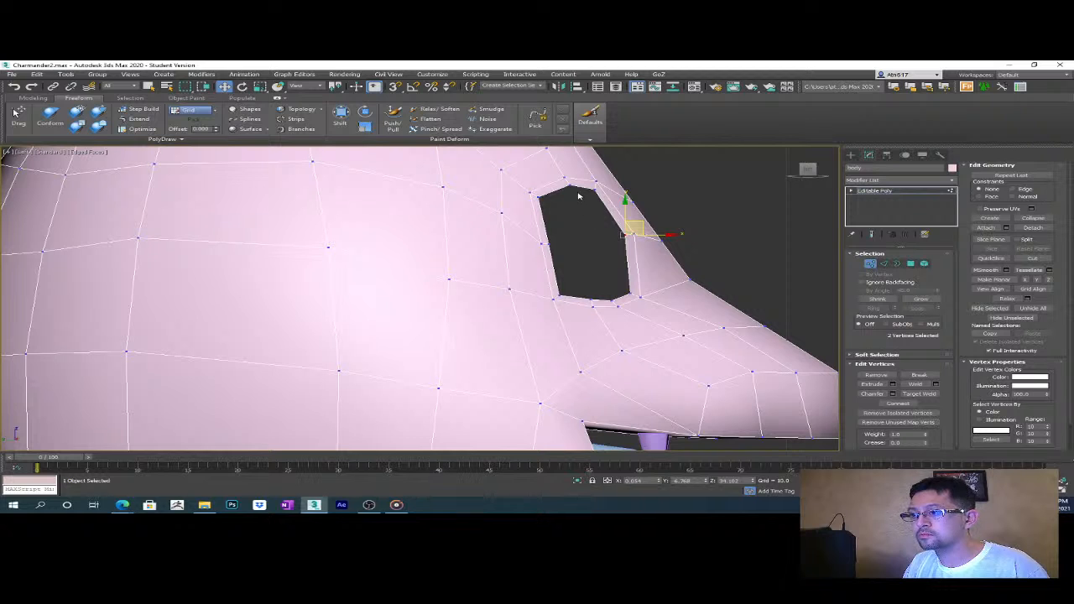
- Select the vertices along the upper rims of both eye sockets and reposition them to round the openings
middle_drag(570, 183, 580, 228)
click(577, 234)
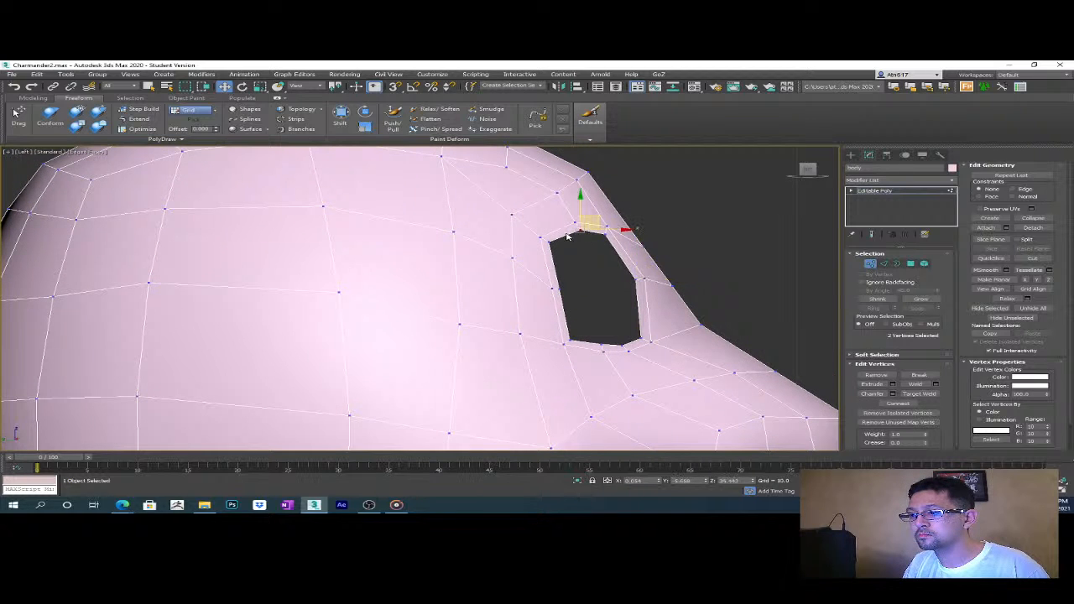
ctrl+click(540, 239)
drag(561, 232, 591, 239)
click(601, 270)
- Render the whole character from a three-quarter perspective view to check the eye sockets and head shape
scroll(593, 256, down, 5)
middle_drag(714, 283, 627, 261)
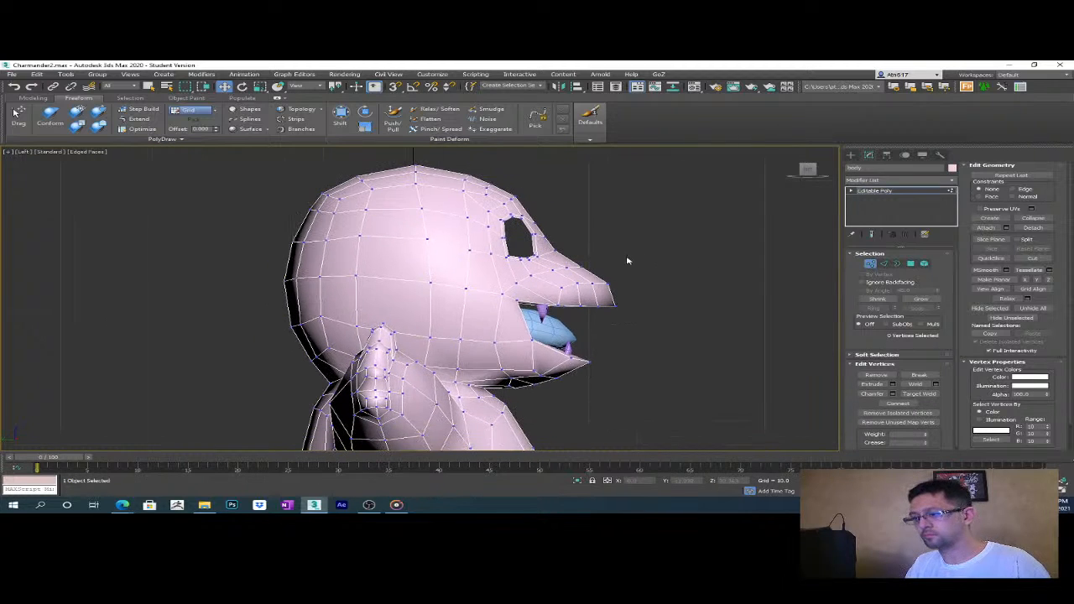
key(p)
alt+middle_drag(734, 365, 595, 344)
scroll(543, 316, down, 6)
scroll(579, 382, up, 4)
alt+middle_drag(557, 386, 677, 365)
key(shift+q)
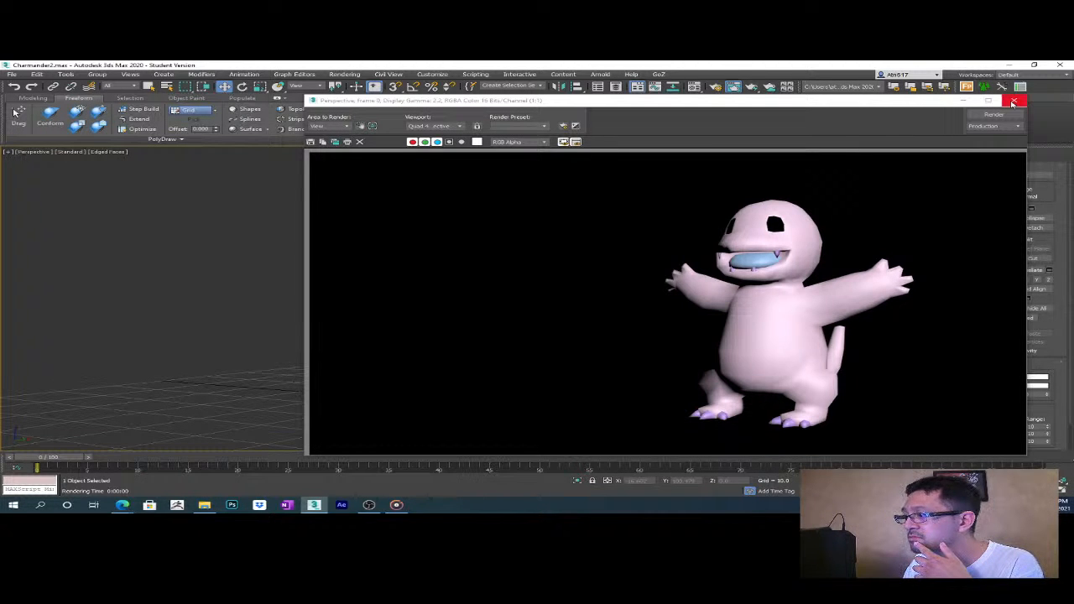
click(1013, 102)
scroll(695, 353, up, 5)
scroll(688, 355, down, 5)
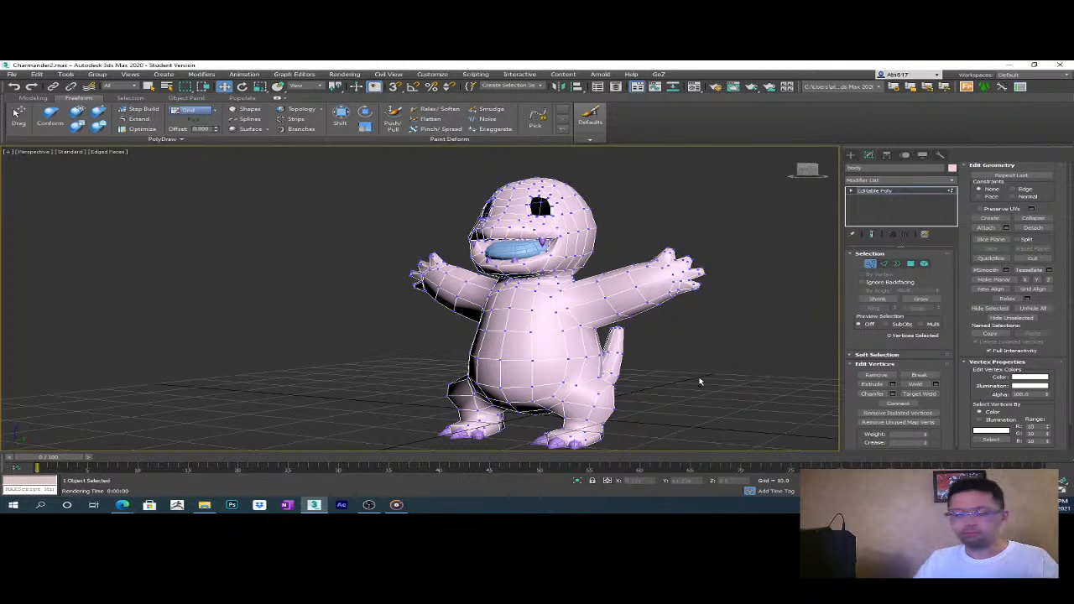
- Switch to the browser's Charmander reference image and compare its body, head and face with the model
scroll(700, 382, up, 3)
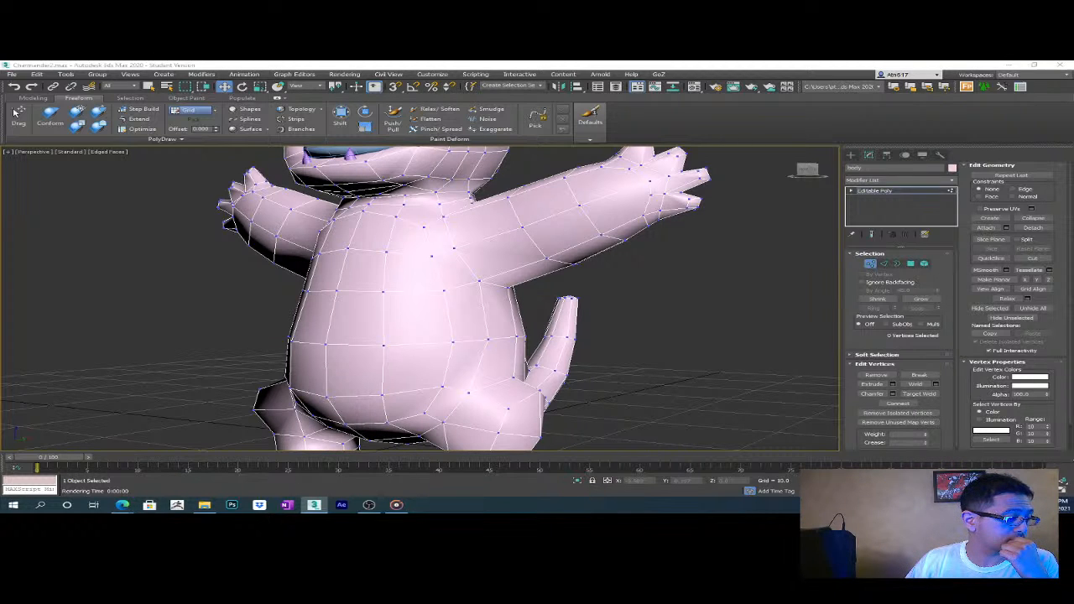
key(alt+Tab)
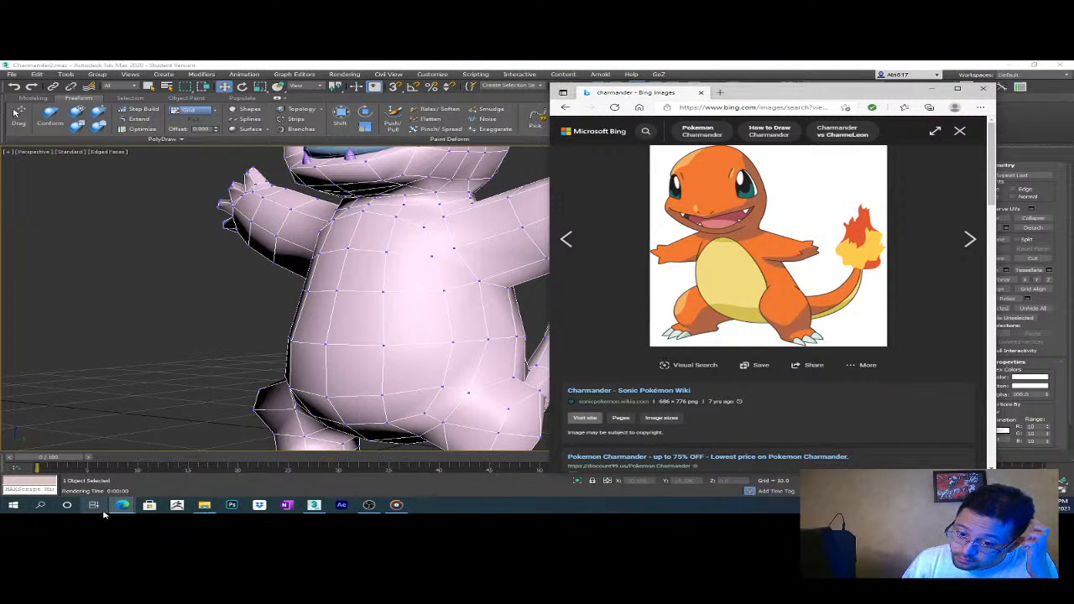
mouse_move(122, 504)
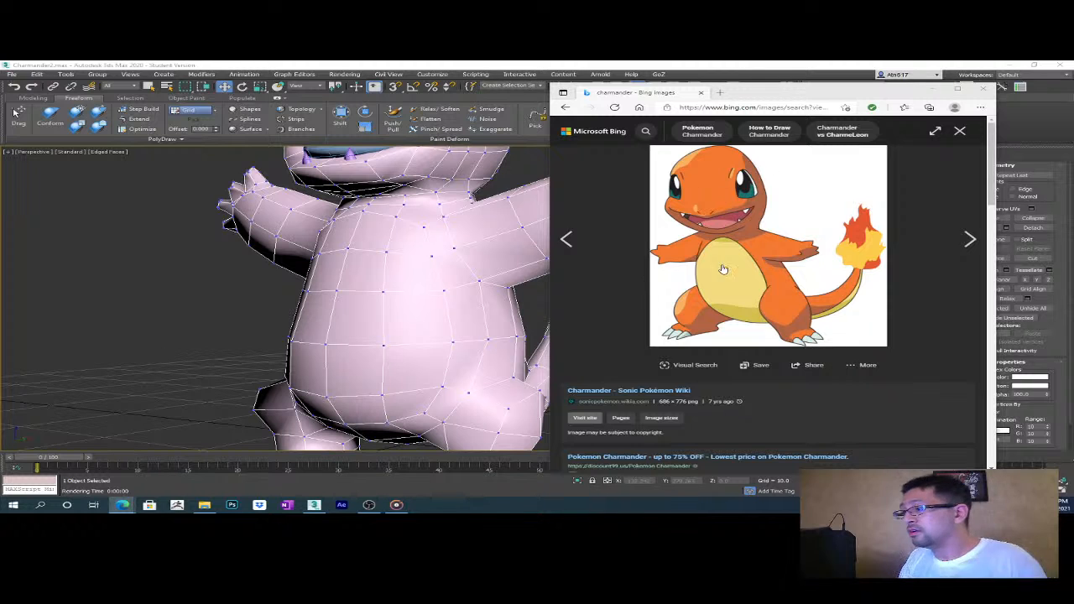
click(457, 231)
scroll(415, 302, down, 5)
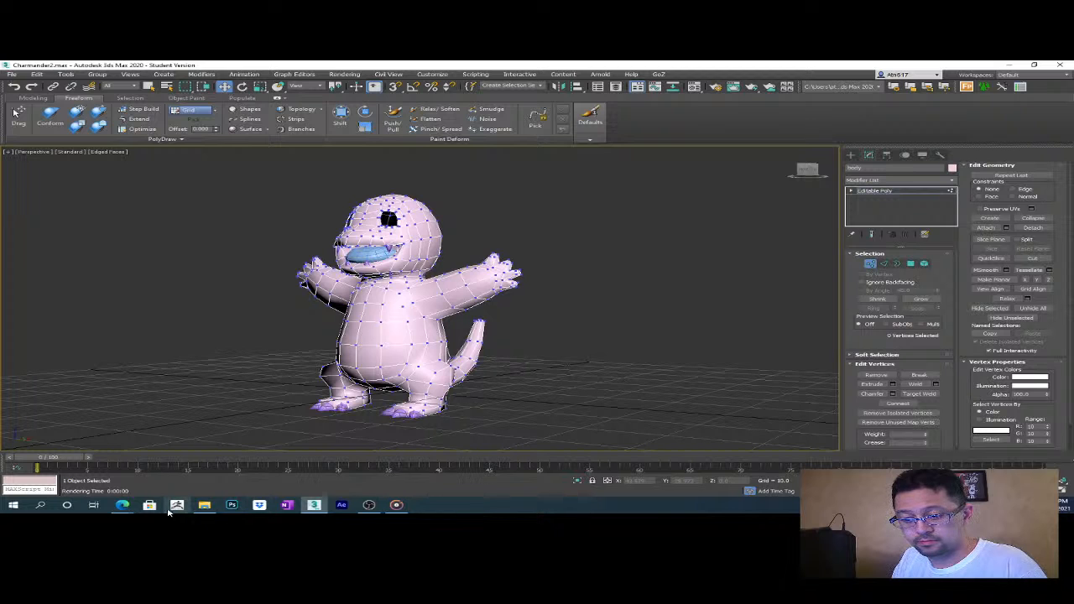
mouse_move(133, 505)
click(167, 466)
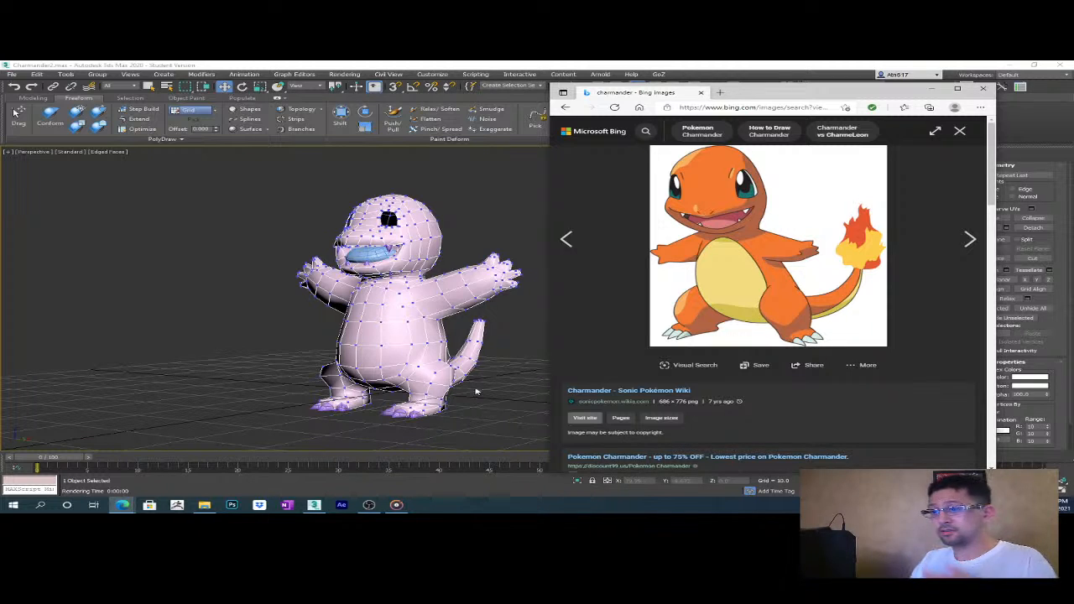
click(449, 258)
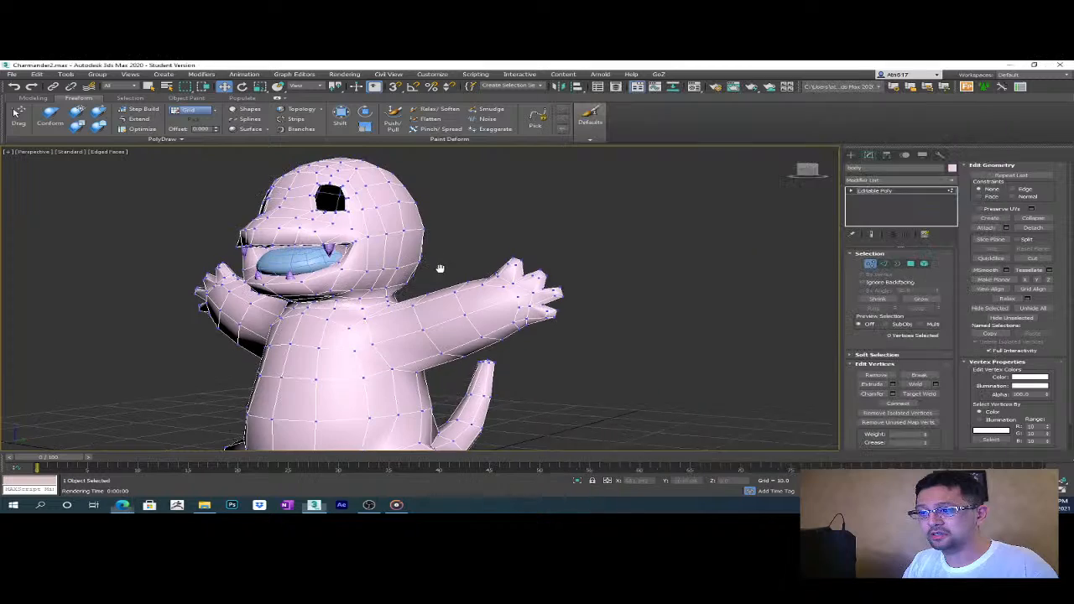
- In the Left view, select the sixteen vertices along the lower rims of both eye sockets and move them down
alt+middle_drag(484, 288, 530, 292)
scroll(588, 295, up, 5)
scroll(588, 294, down, 5)
scroll(427, 272, up, 2)
scroll(532, 285, up, 2)
scroll(529, 284, down, 2)
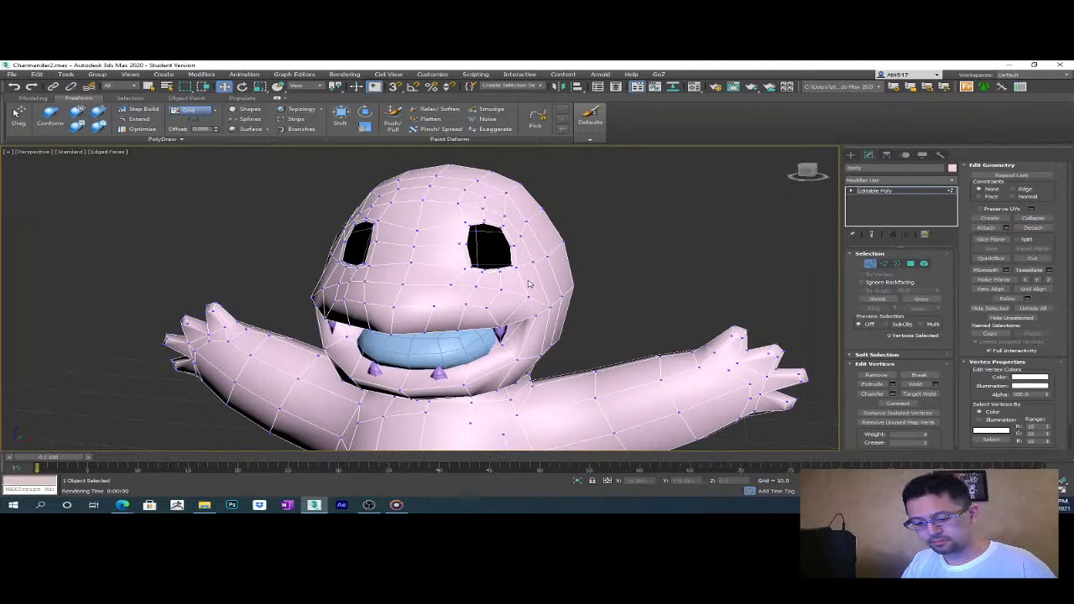
key(f)
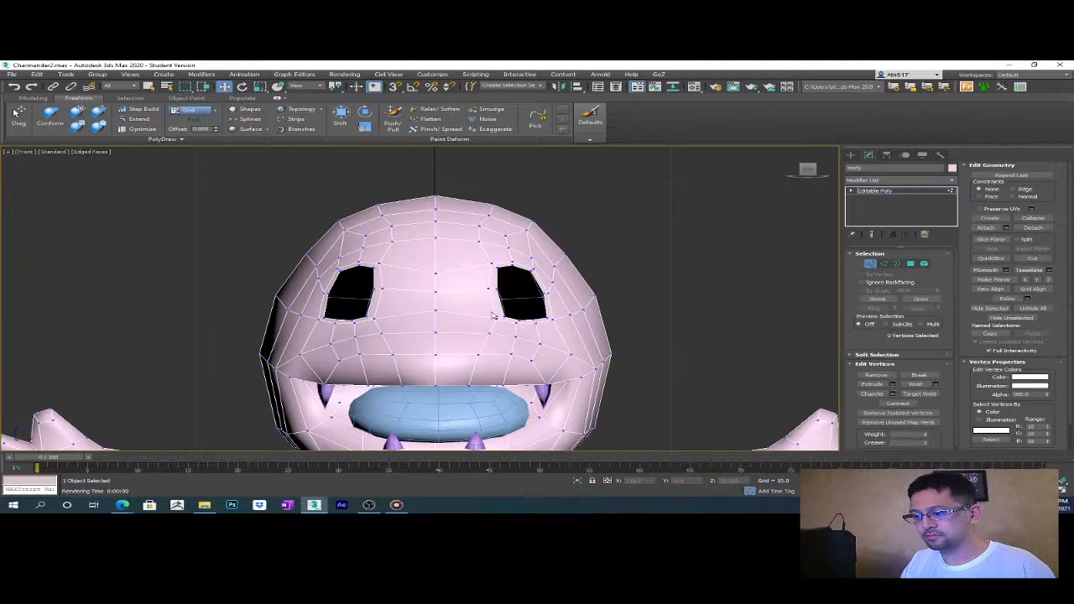
drag(508, 277, 529, 329)
key(l)
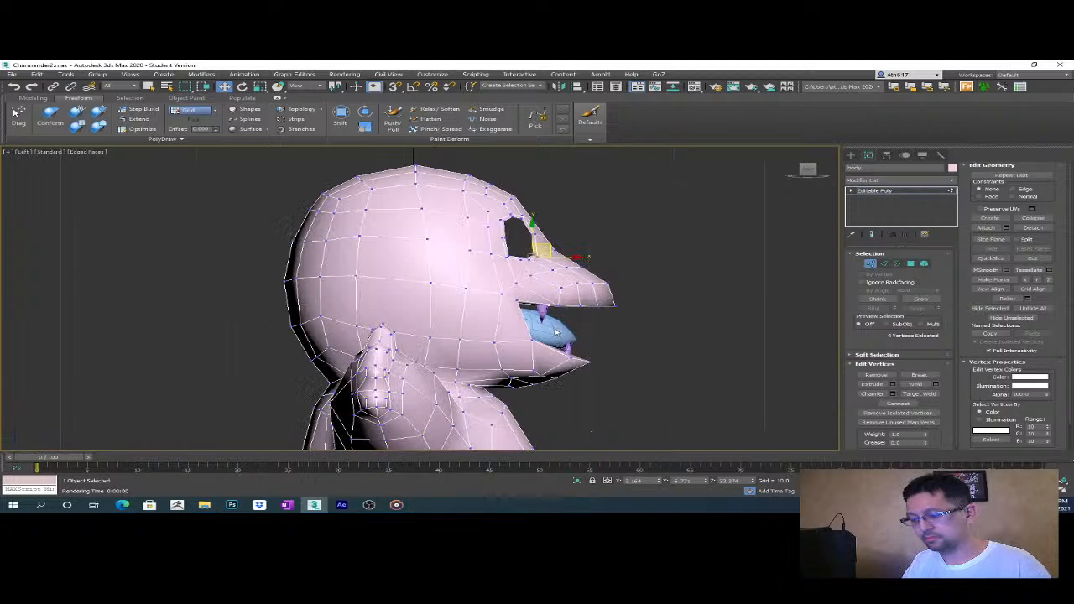
middle_drag(599, 323, 600, 328)
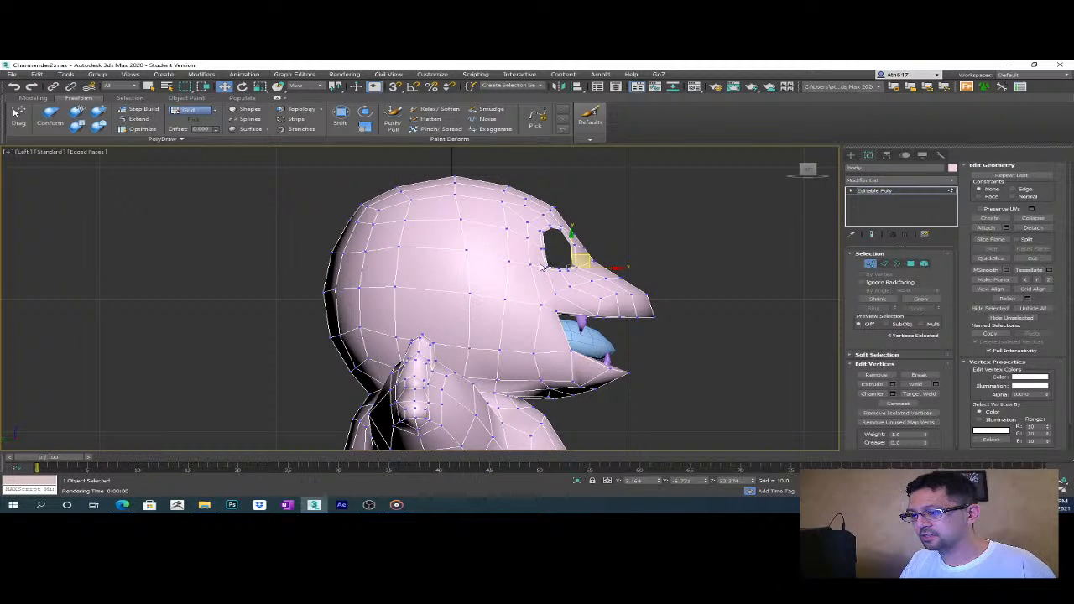
drag(545, 270, 583, 220)
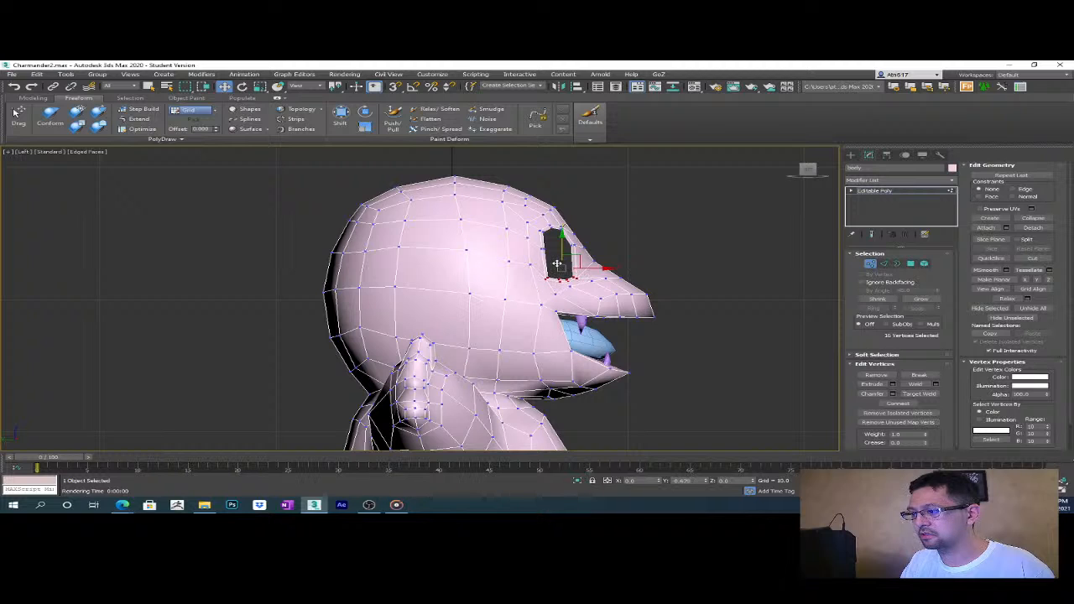
- Examine the taller eye sockets and the character's overall proportions from several angles in the Perspective view
key(p)
alt+middle_drag(613, 285, 679, 309)
scroll(632, 279, up, 2)
scroll(632, 278, down, 3)
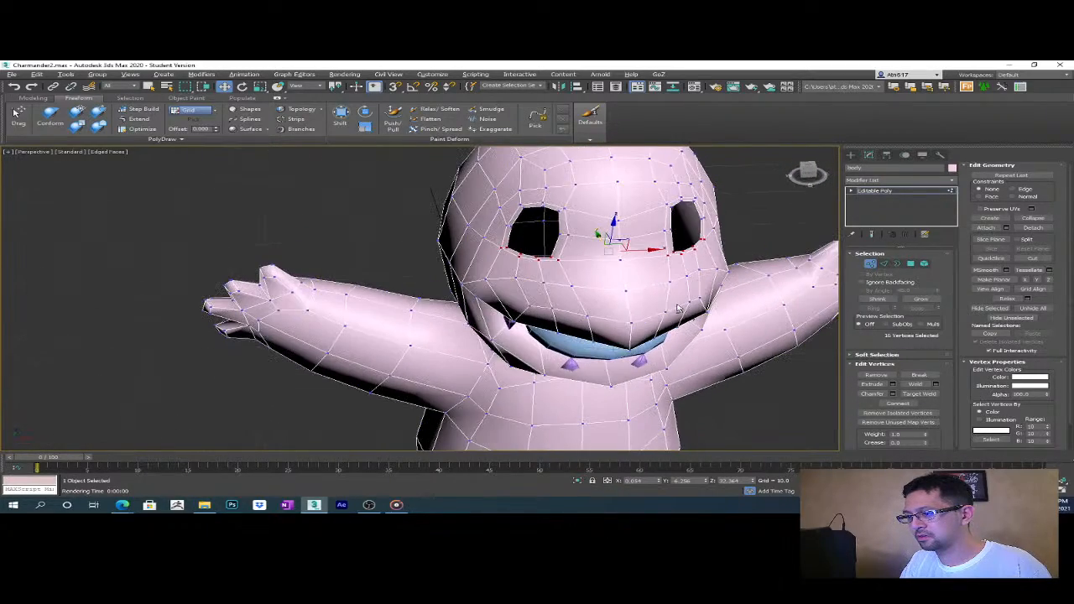
scroll(651, 295, up, 2)
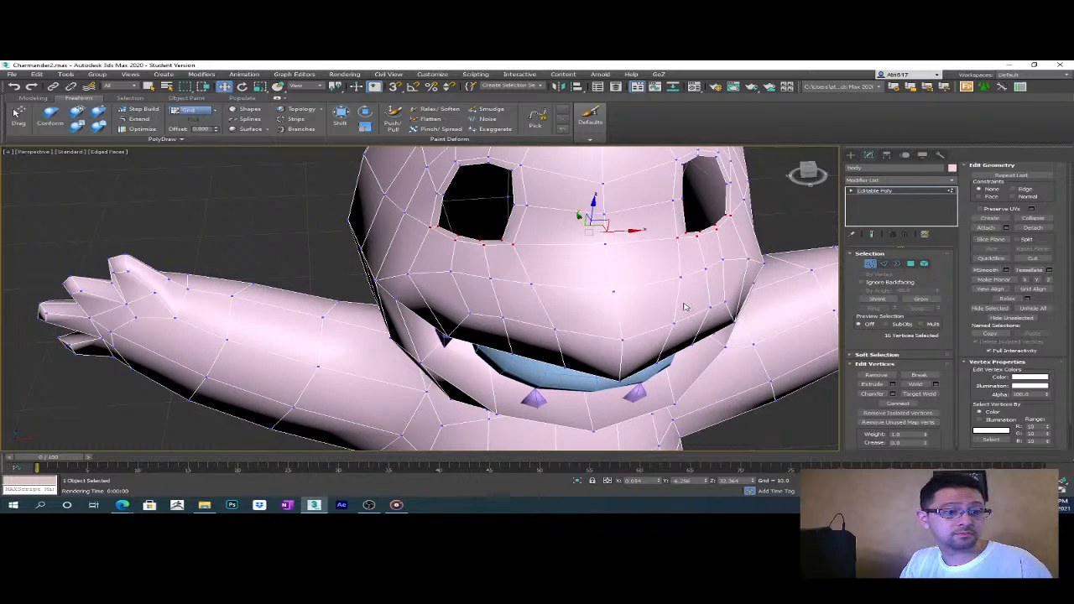
scroll(684, 307, down, 6)
alt+middle_drag(661, 320, 676, 317)
scroll(678, 312, down, 3)
scroll(682, 328, up, 2)
scroll(680, 328, up, 5)
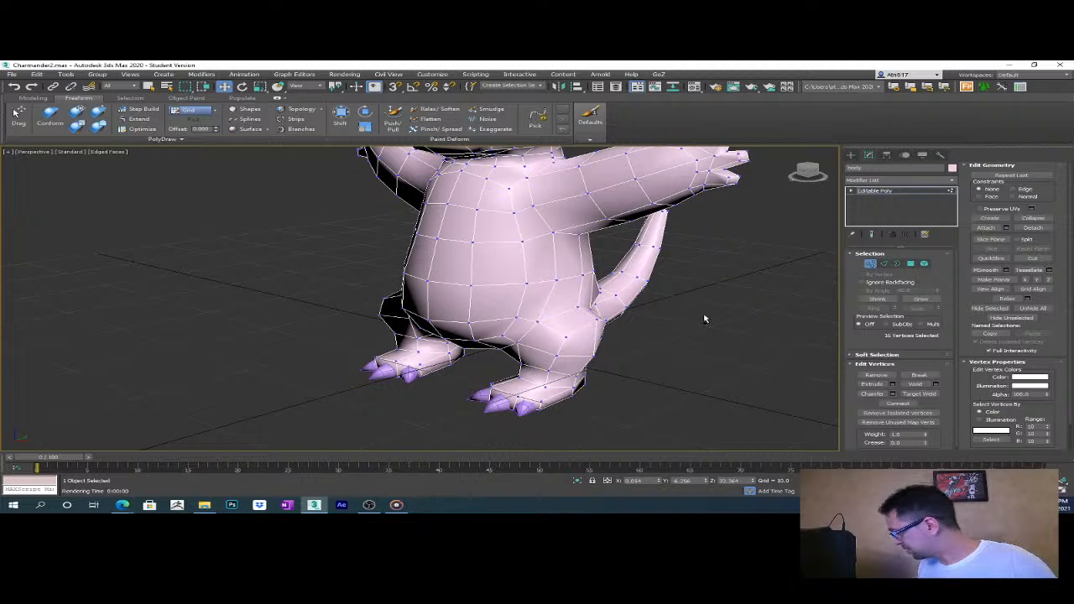
scroll(704, 319, down, 5)
alt+middle_drag(707, 311, 658, 364)
scroll(631, 366, up, 3)
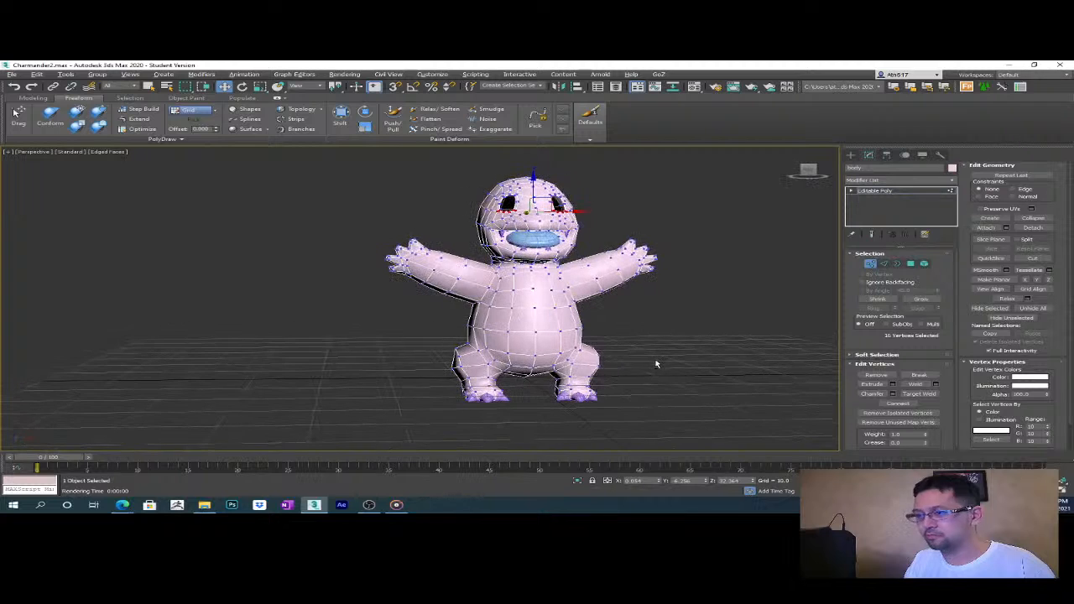
- Save the scene and leave vertex editing on the body
click(12, 74)
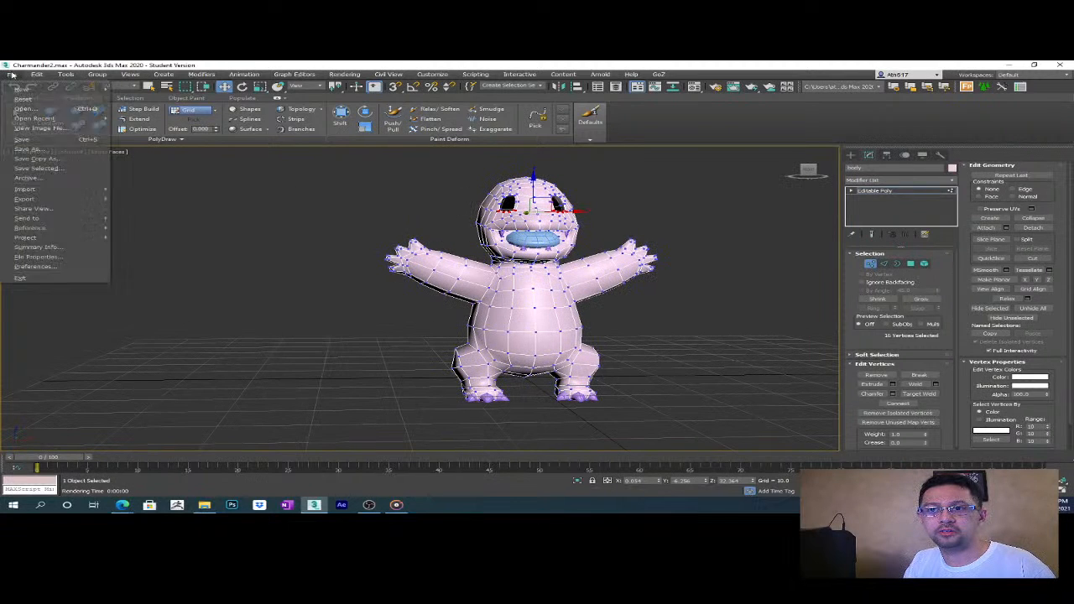
click(69, 143)
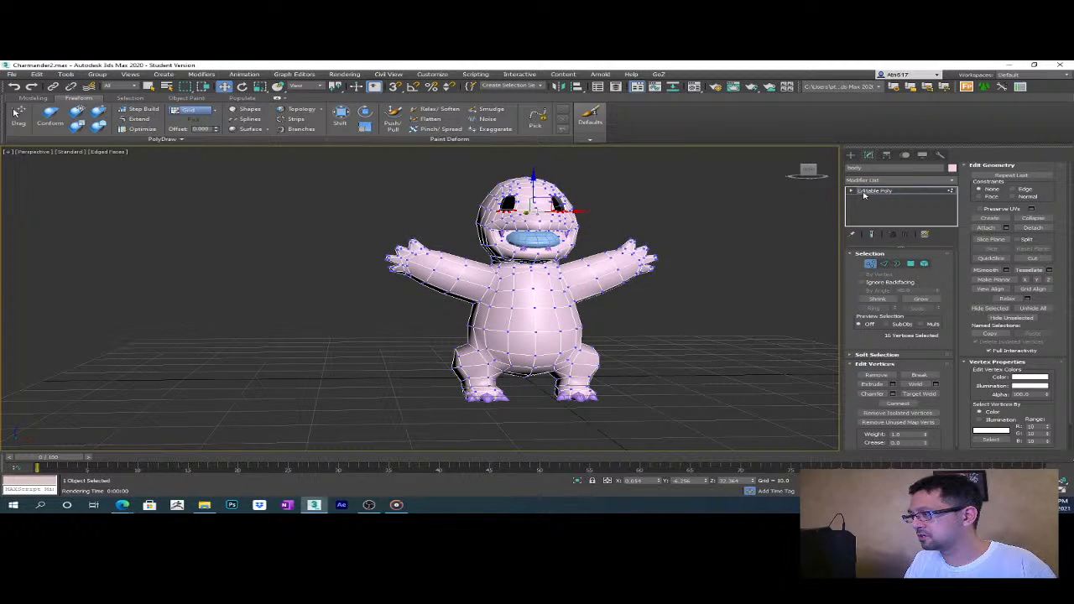
key(1)
- Select the claws on both feet together with the upper and lower teeth
alt+middle_drag(614, 377, 558, 398)
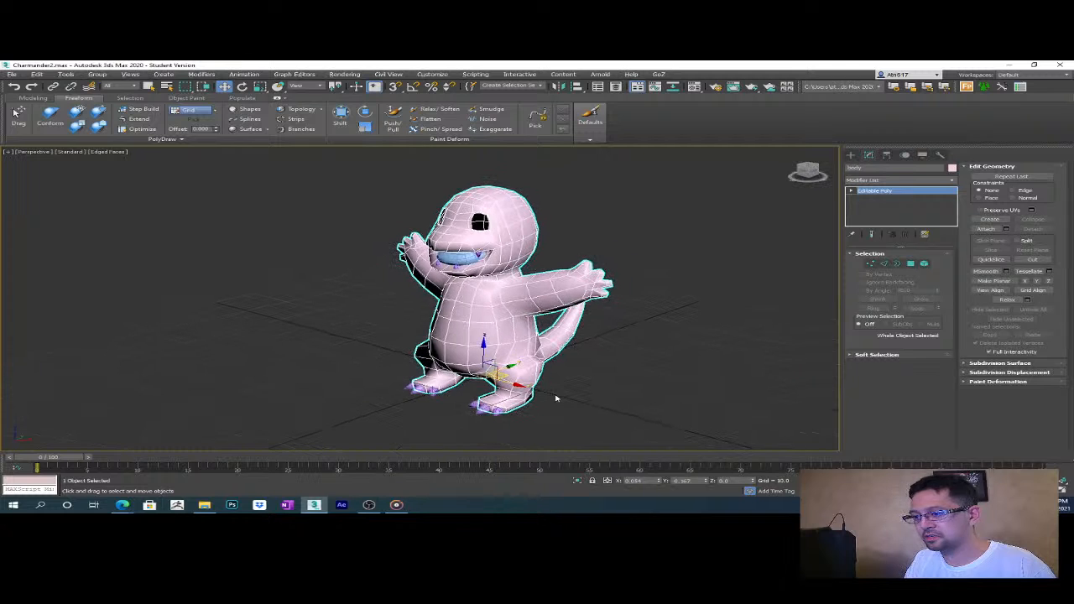
scroll(552, 396, up, 3)
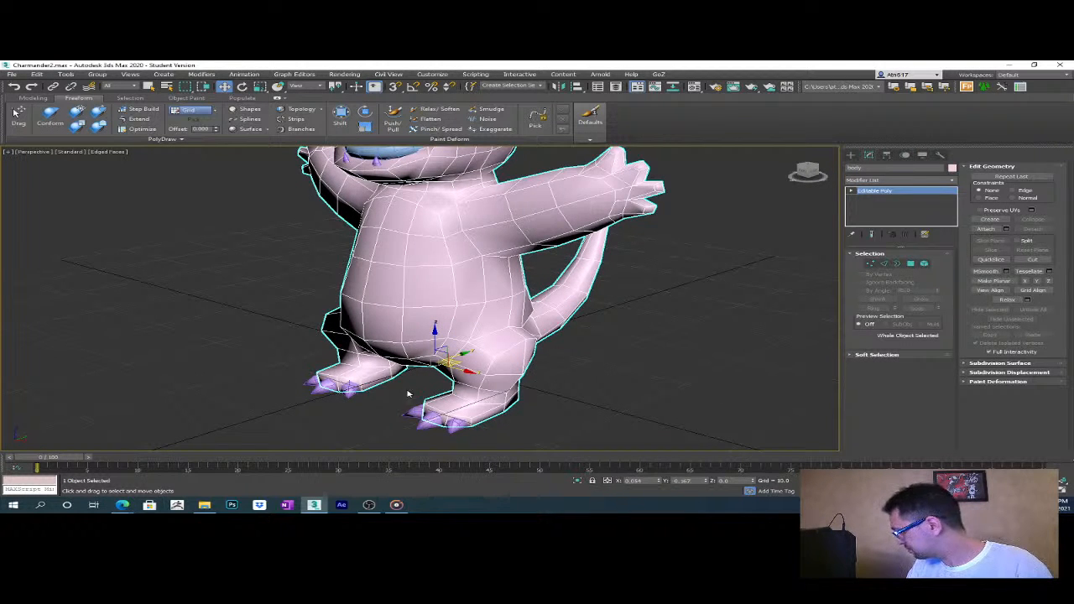
alt+middle_drag(521, 358, 553, 369)
click(528, 376)
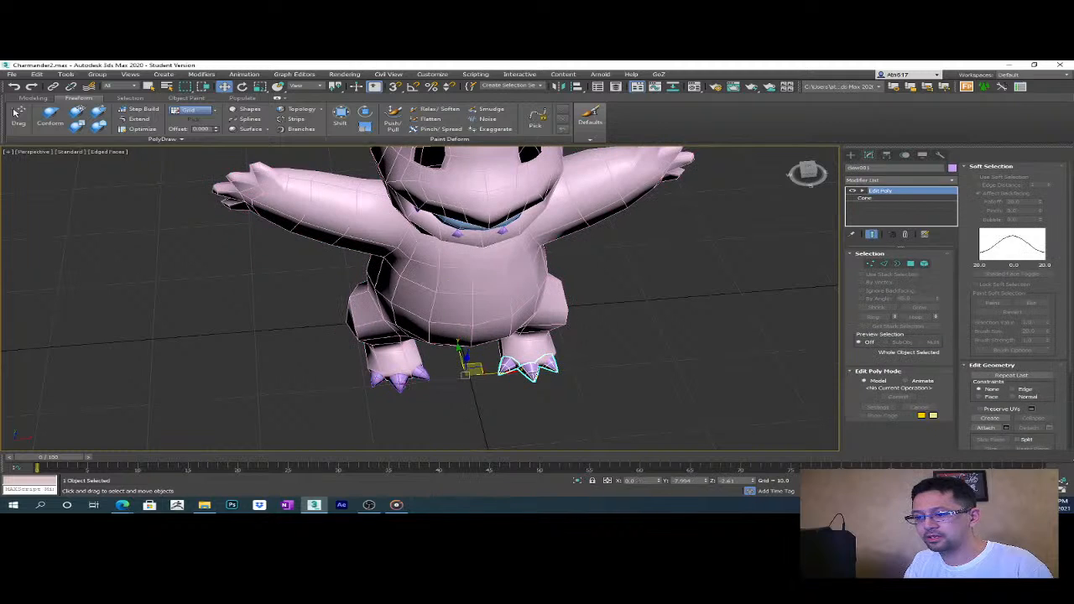
ctrl+click(403, 381)
alt+middle_drag(403, 382, 501, 374)
click(494, 289)
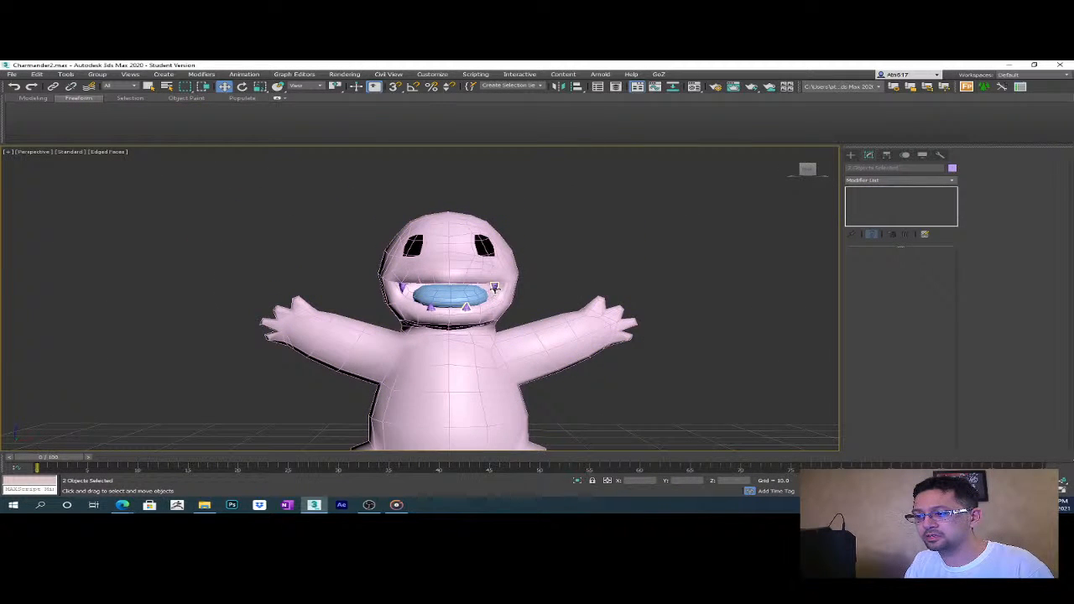
ctrl+click(429, 313)
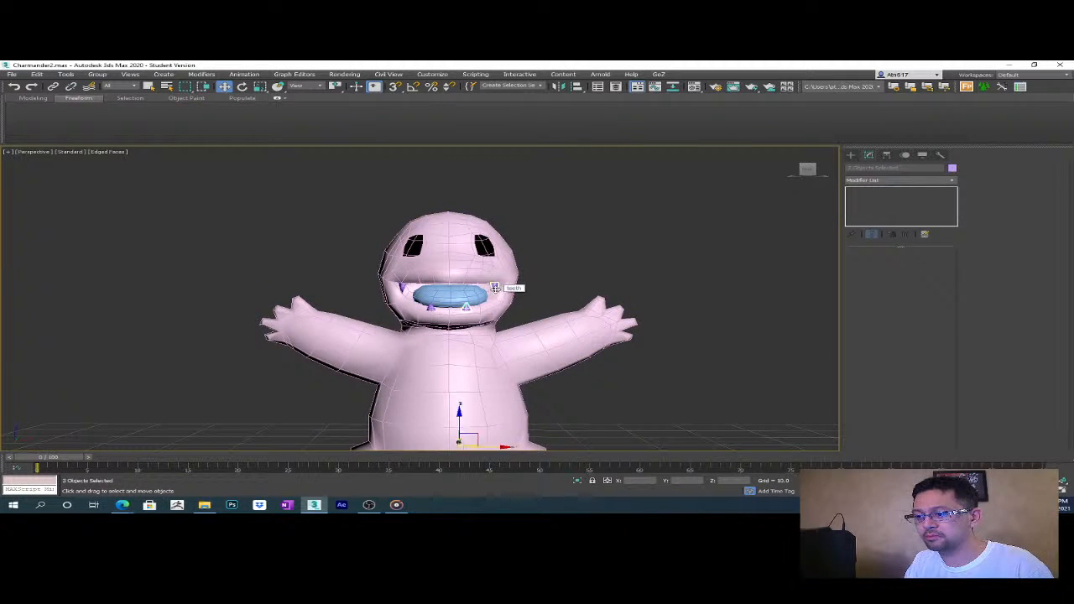
ctrl+click(426, 310)
alt+middle_drag(643, 362, 629, 344)
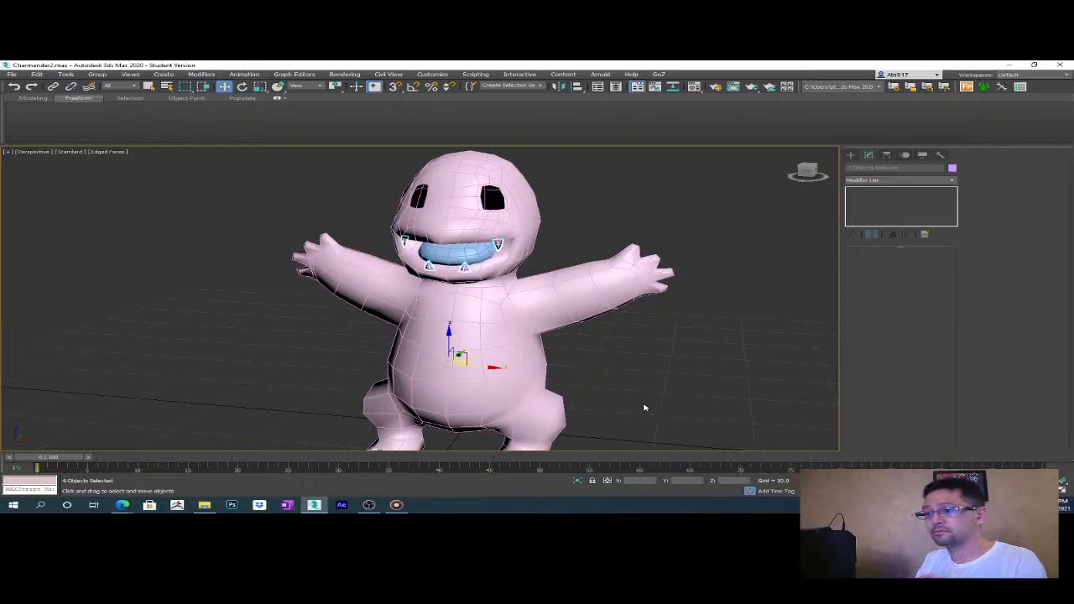
alt+middle_drag(638, 378, 684, 384)
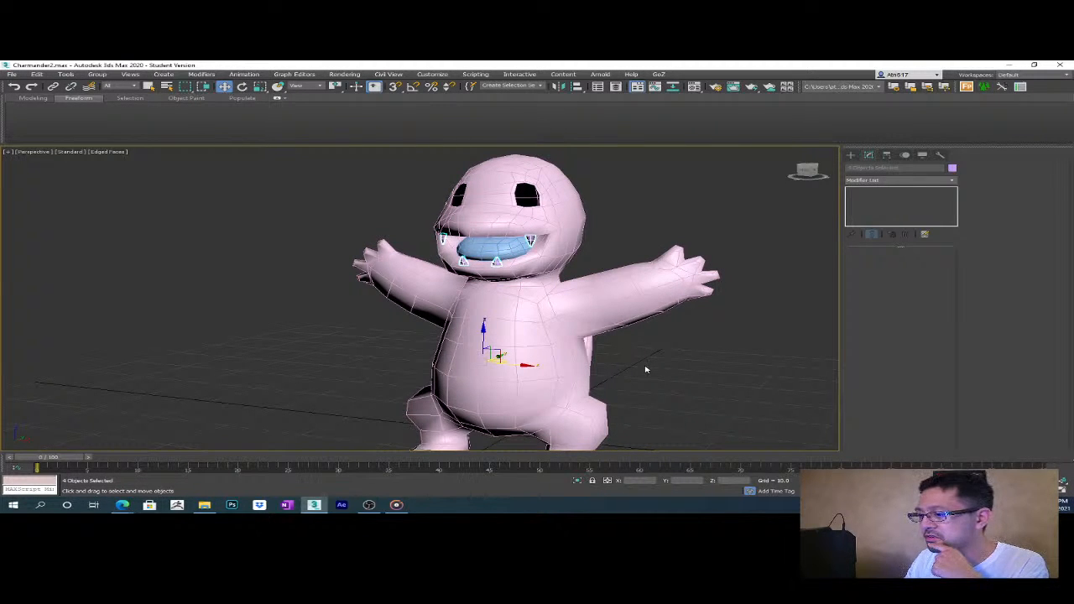
scroll(672, 386, down, 3)
middle_drag(683, 395, 602, 365)
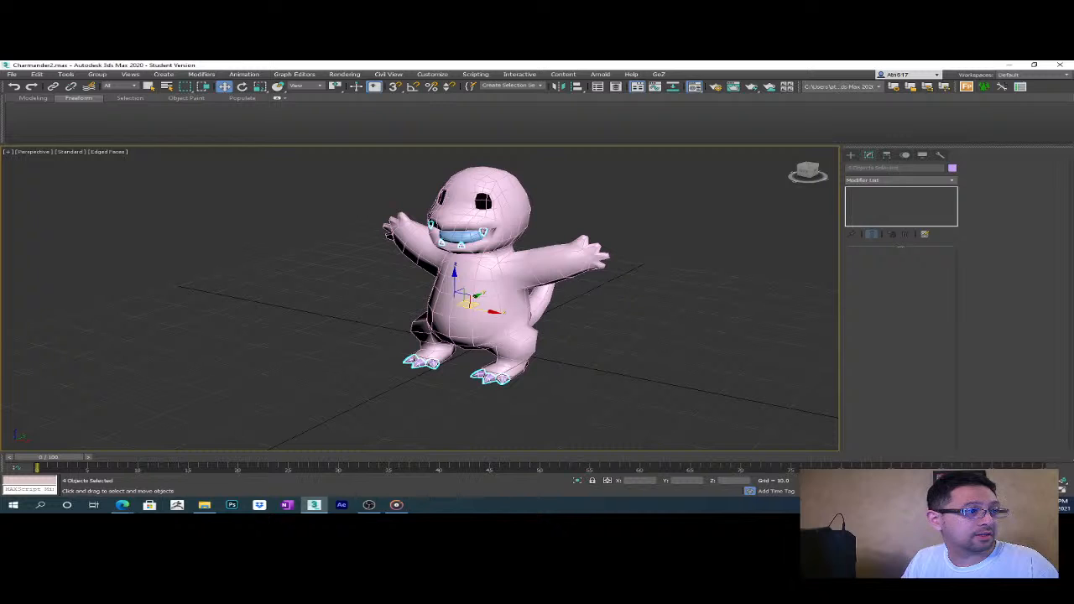
- Select the body and apply an orange material to it
click(533, 361)
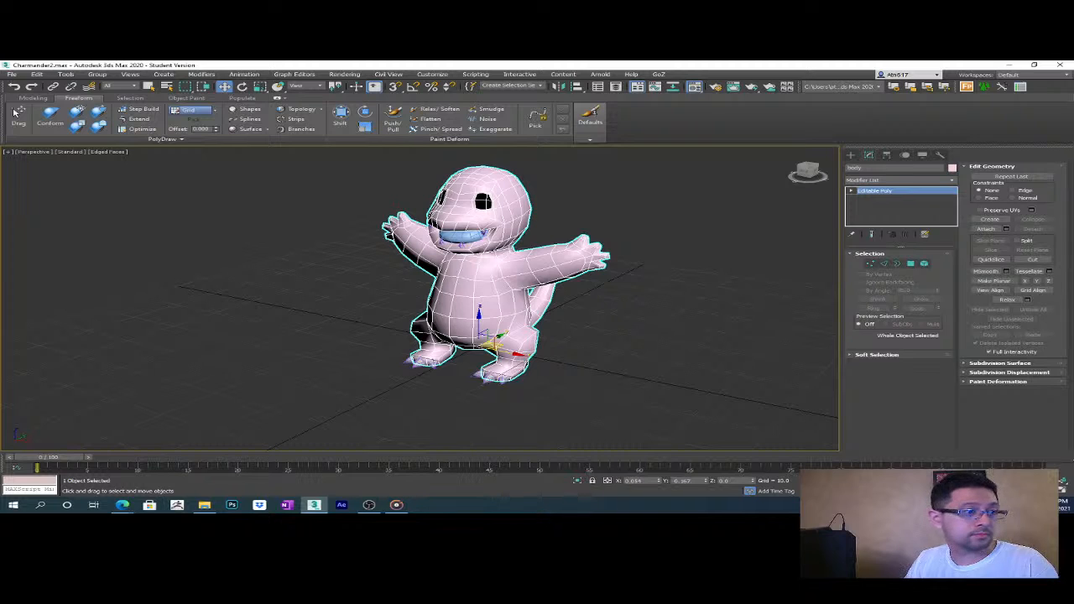
key(F2)
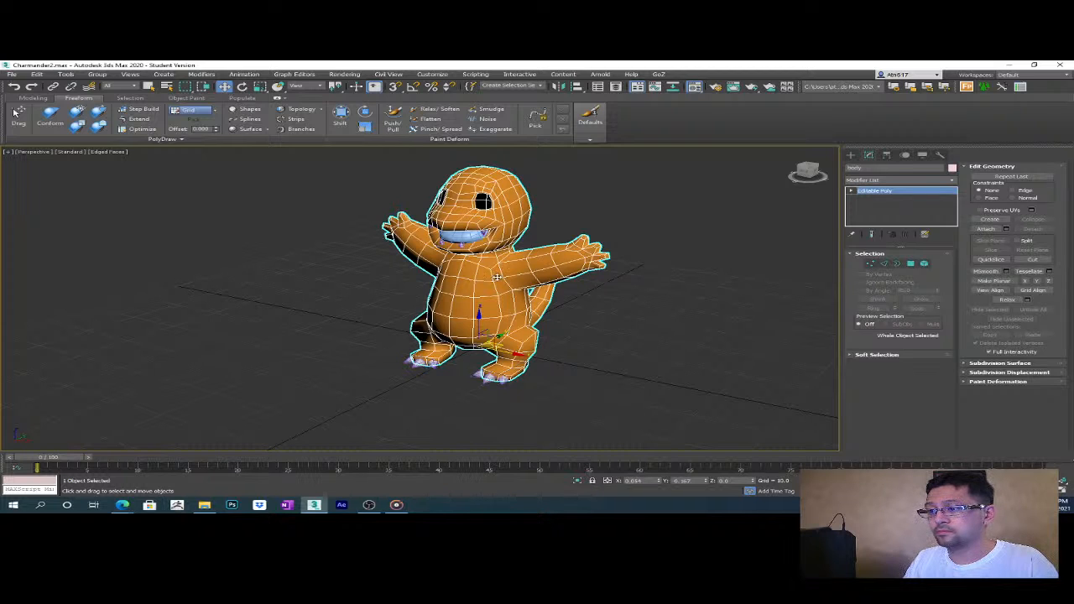
key(e)
- Select the tongue inside the mouth and apply a pink material to it
click(459, 238)
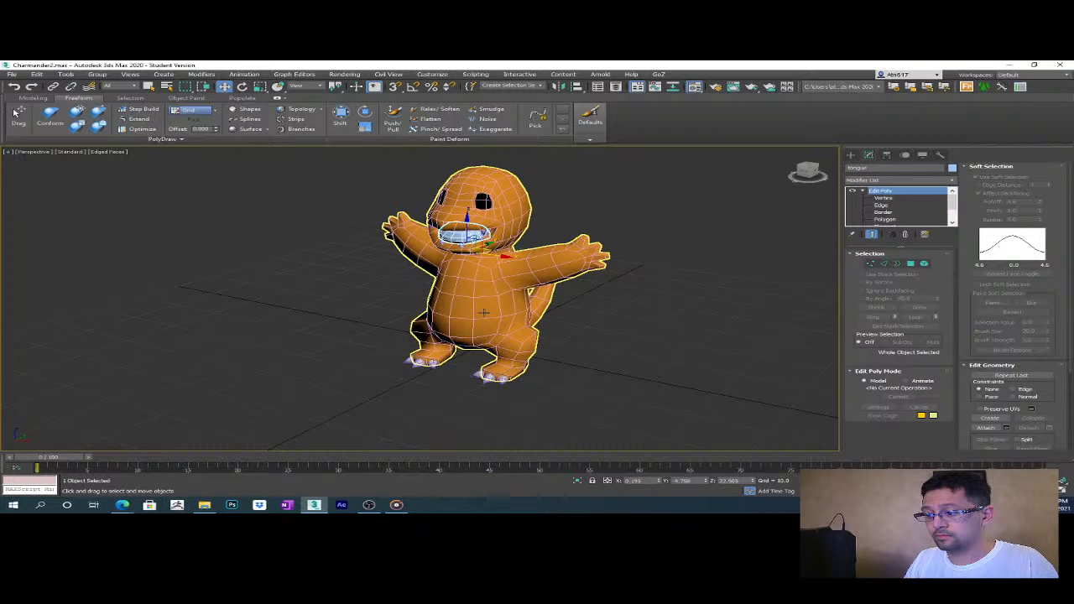
scroll(483, 313, up, 2)
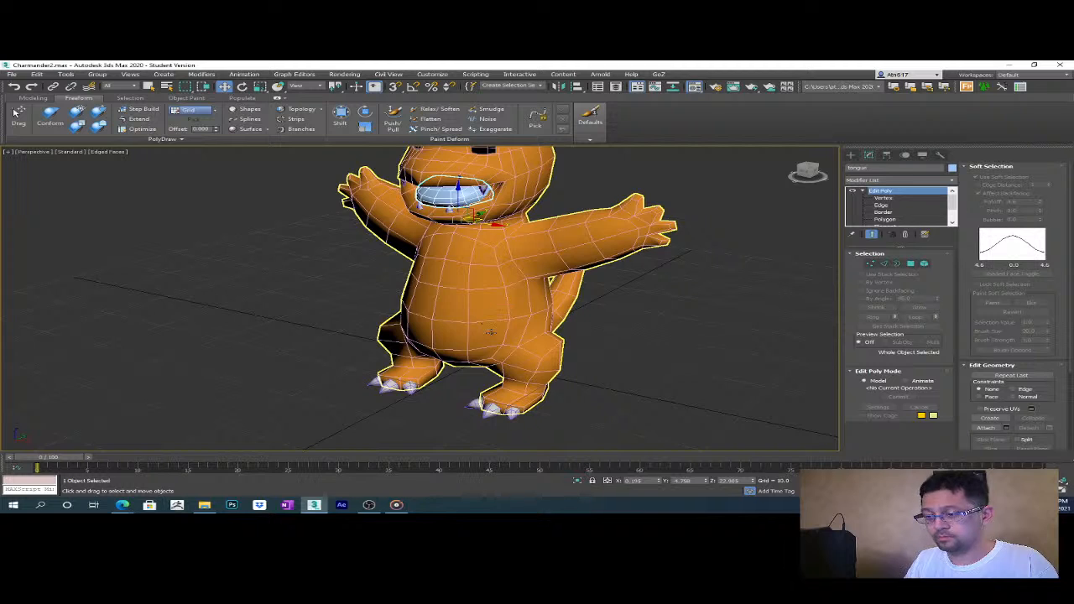
scroll(486, 328, down, 2)
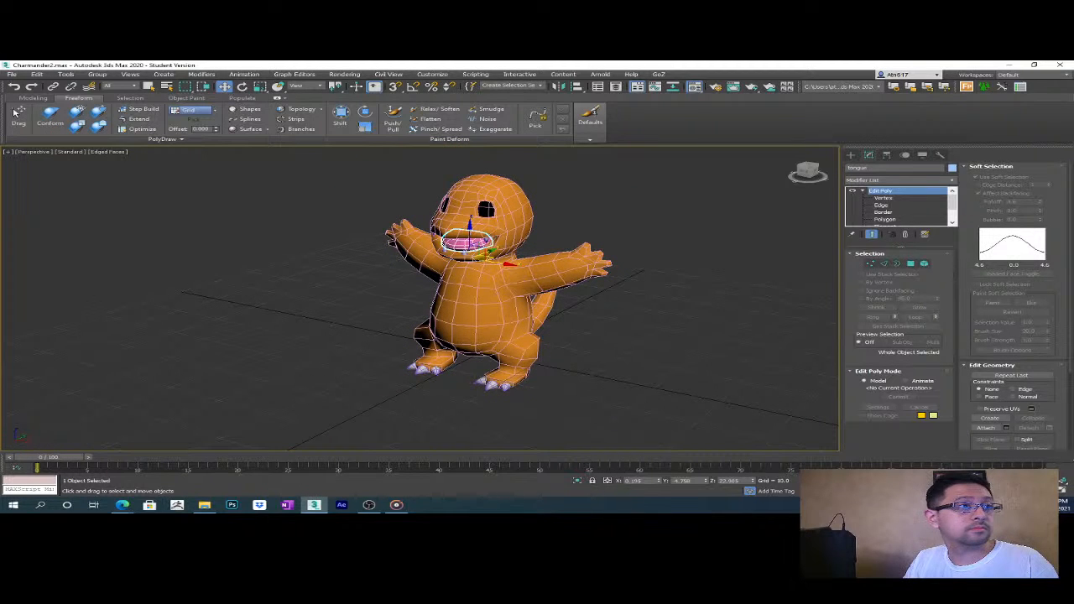
- Render a test frame of the Charmander from its side in the Perspective view, then close the render
middle_drag(635, 385, 575, 367)
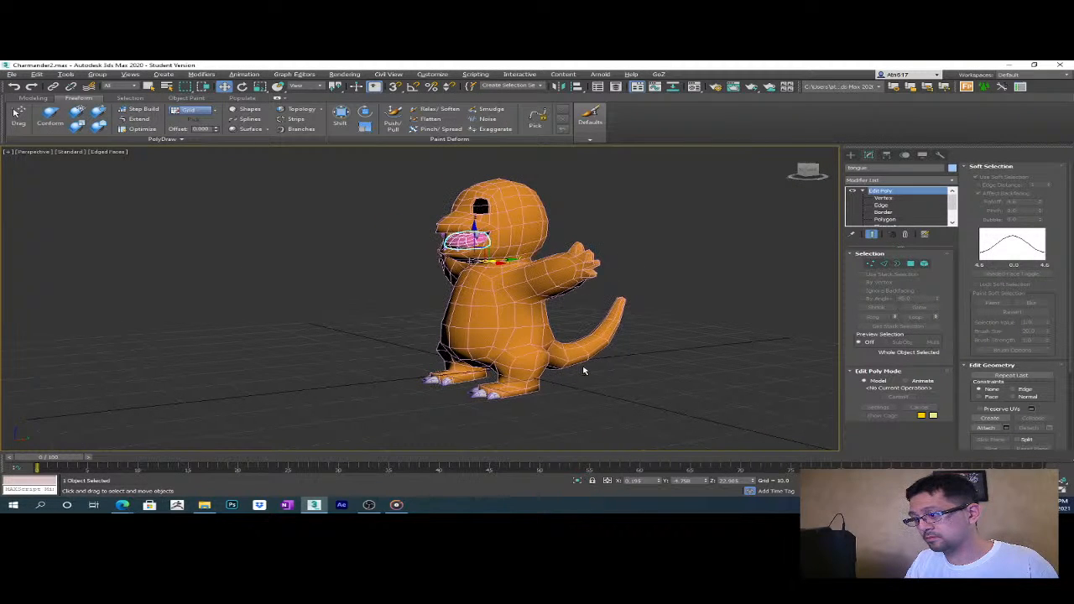
key(shift+q)
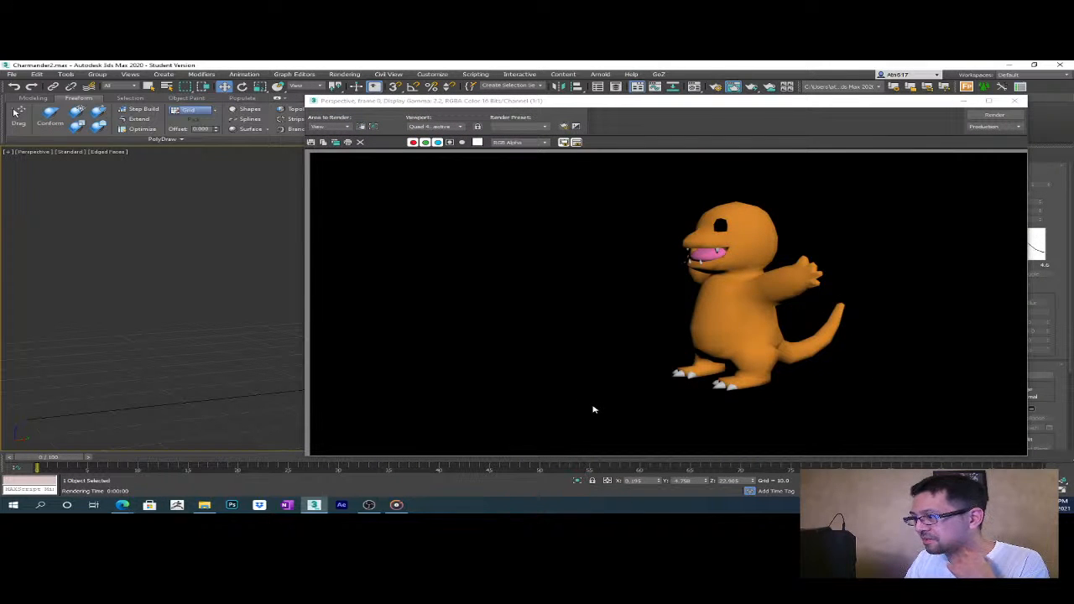
click(1015, 101)
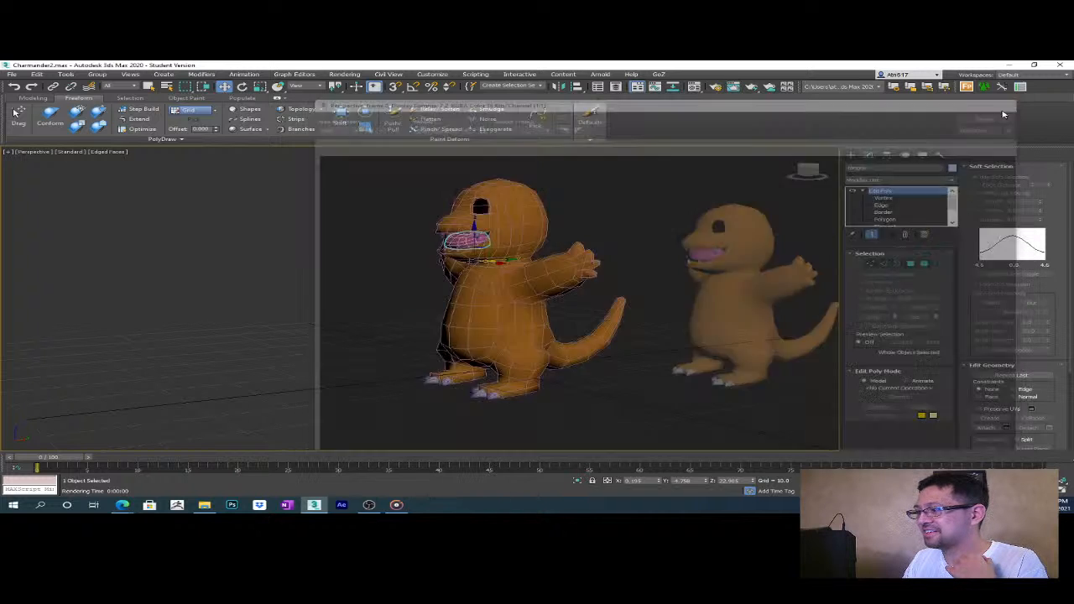
- Turn the Charmander to a three-quarter front view and render it with the Scanline Renderer at 1280 × 720
alt+middle_drag(677, 319, 638, 321)
alt+middle_drag(603, 357, 535, 326)
alt+middle_drag(533, 327, 556, 358)
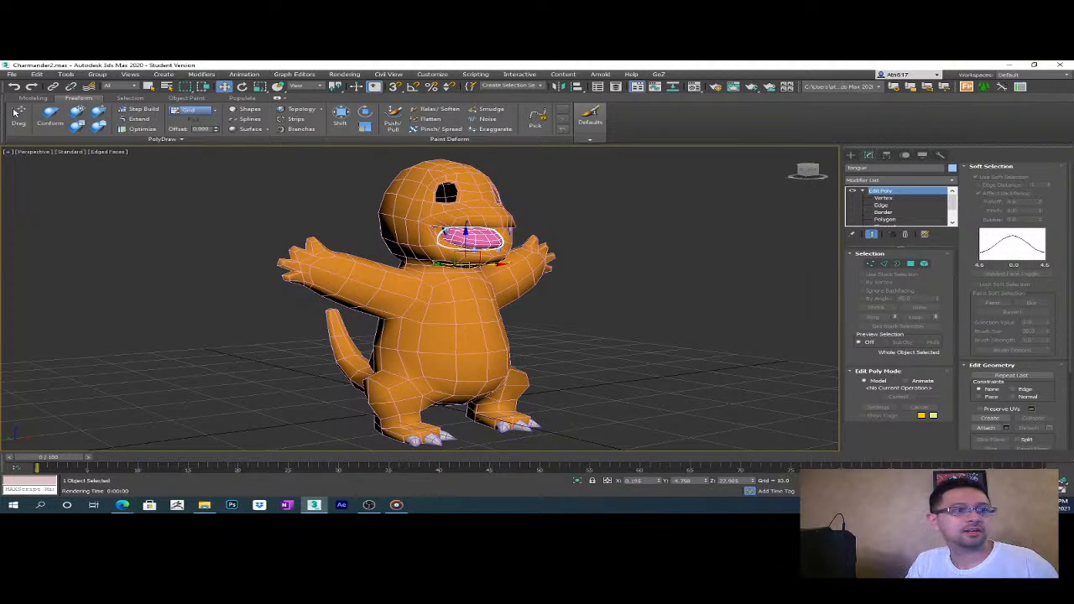
key(F10)
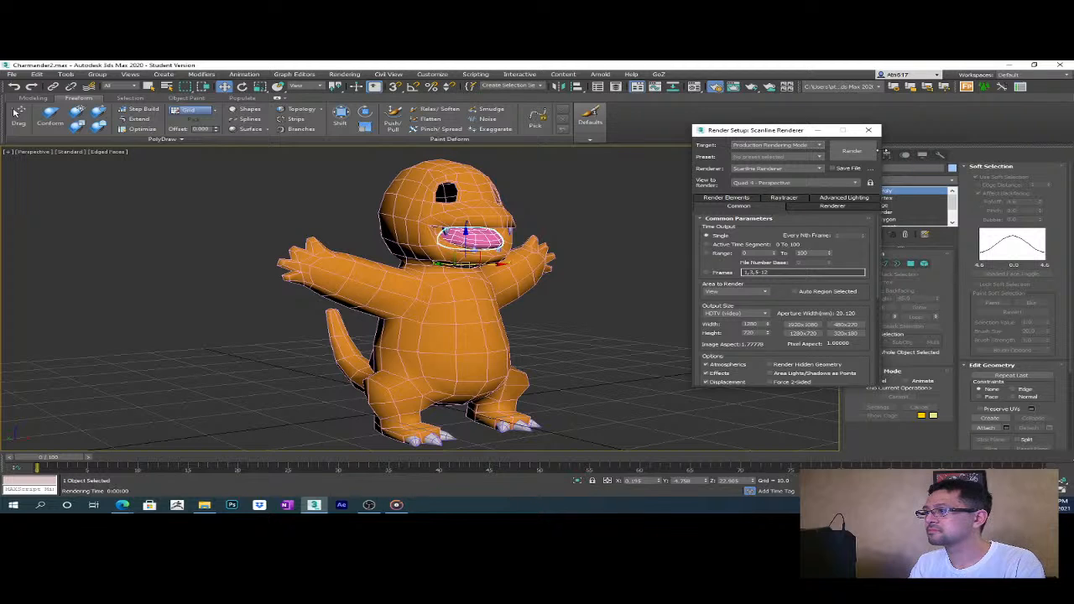
click(867, 154)
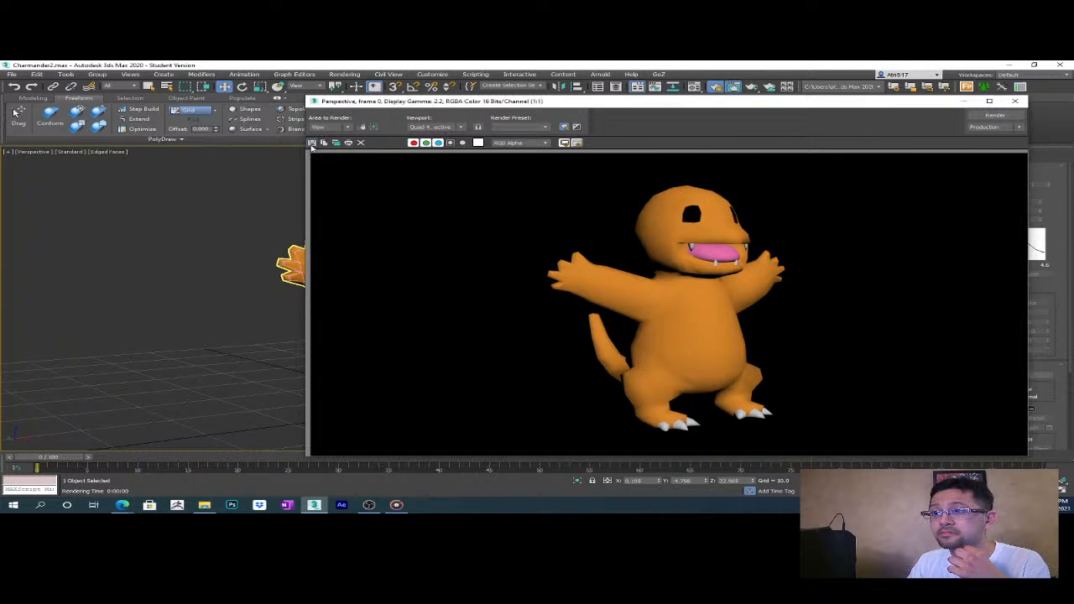
- Start saving the rendered image in the Charmander folder under the file name Charmander_WIP1
click(312, 142)
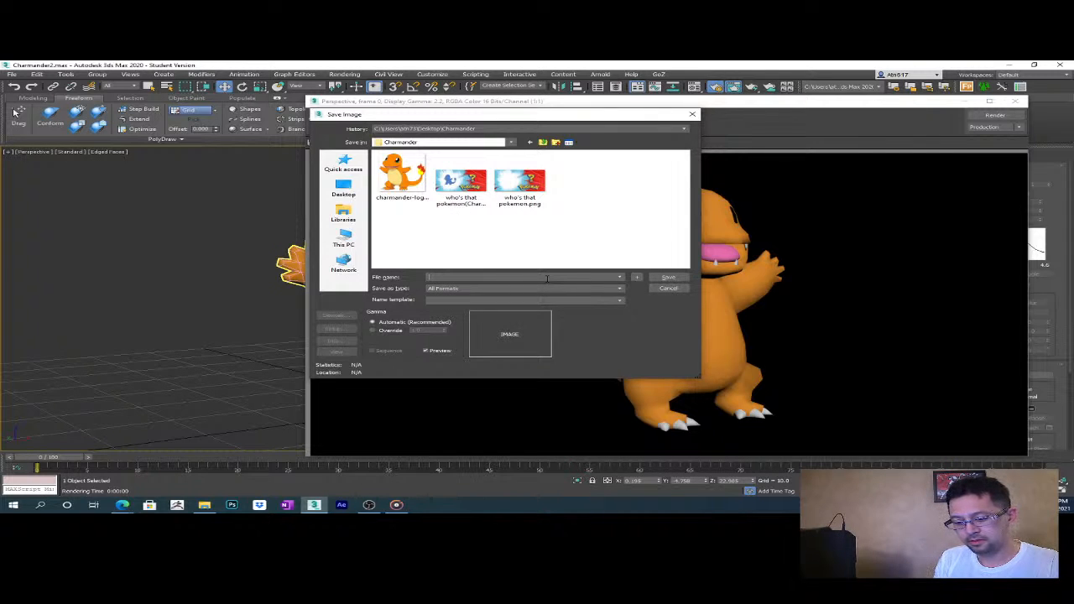
text(c)
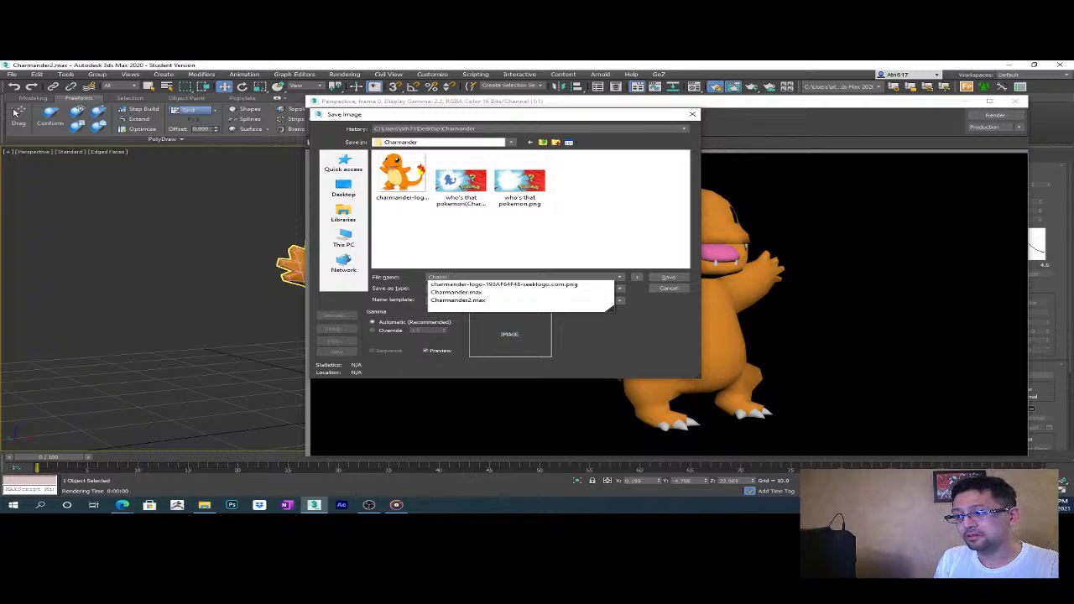
text(harmander)
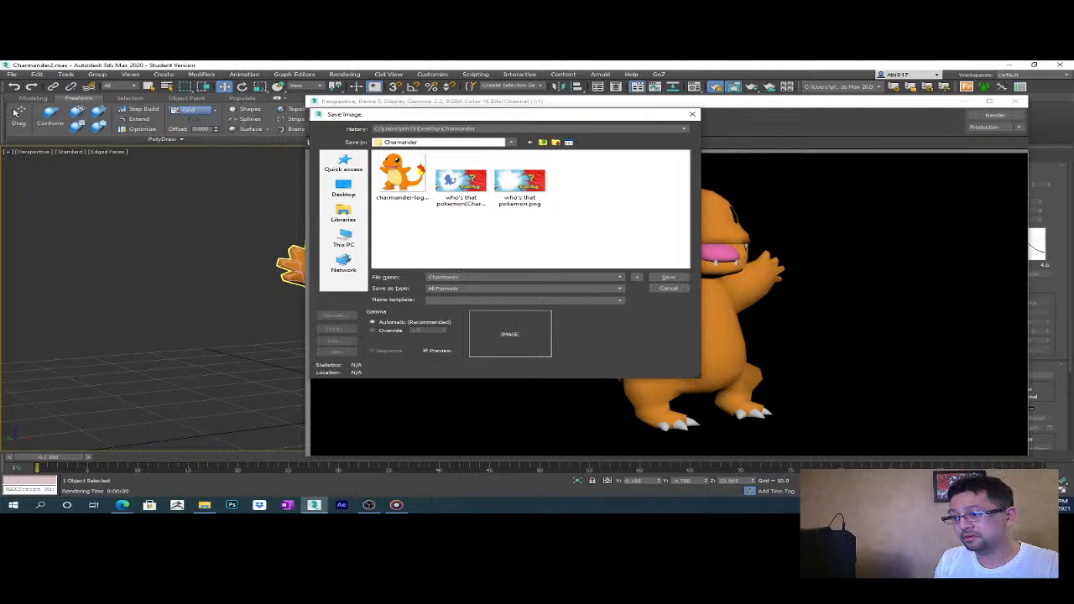
key(BackSpace)
key(BackSpace)
text(der)
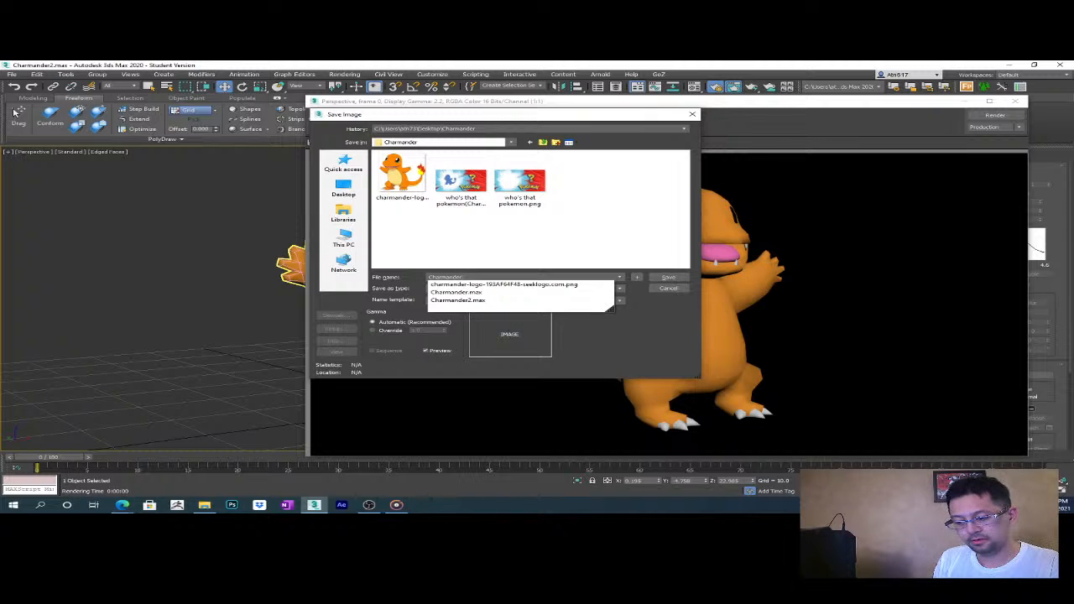
text(_WIP)
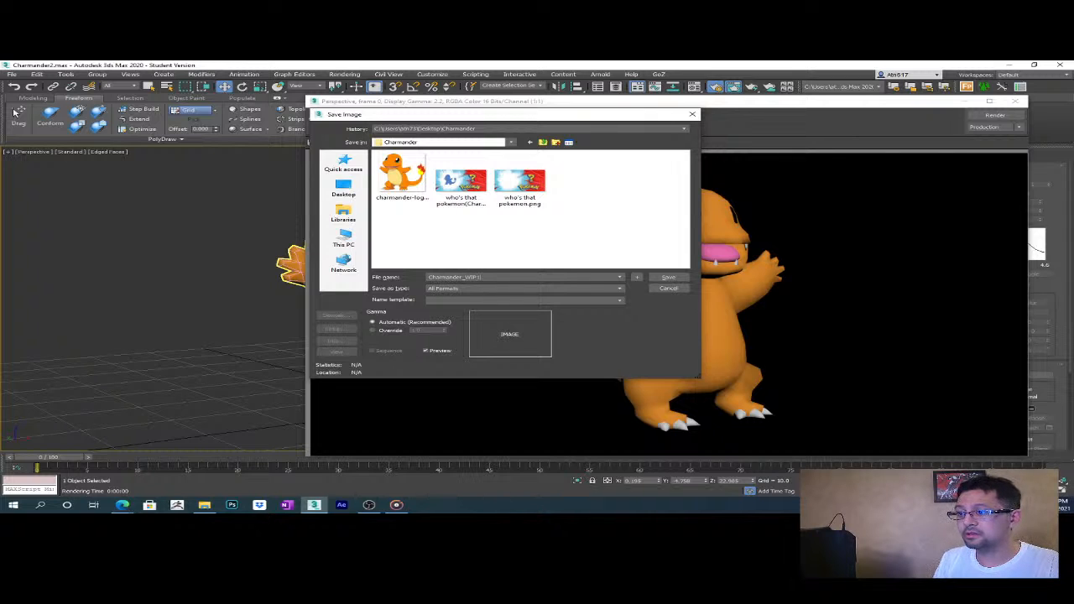
- Save the render as a PNG image with RGB 48 bit colour and alpha channel, then close the render and its setup
click(585, 288)
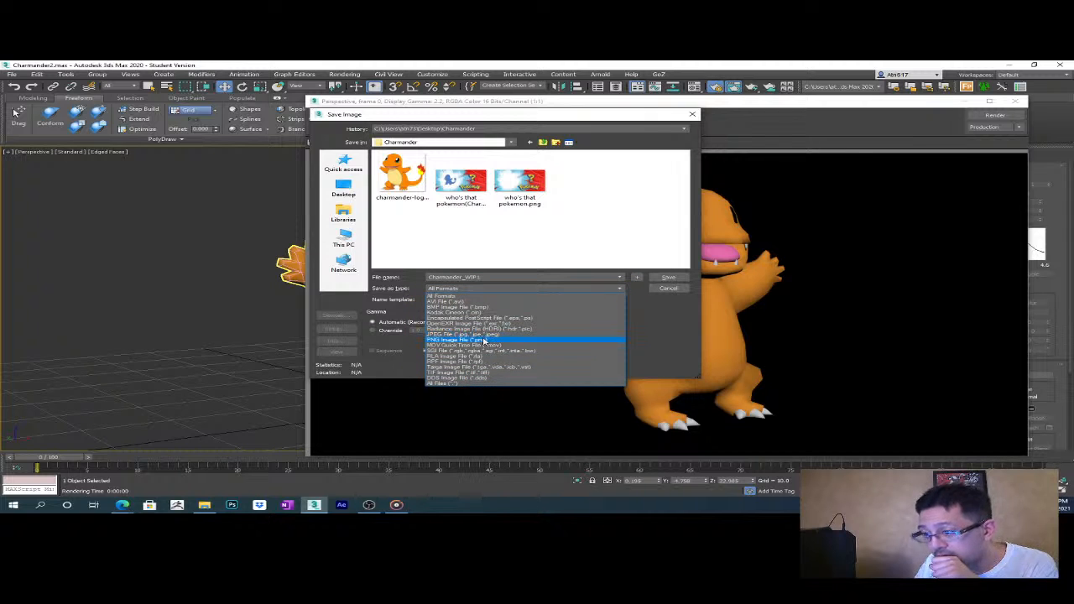
click(485, 339)
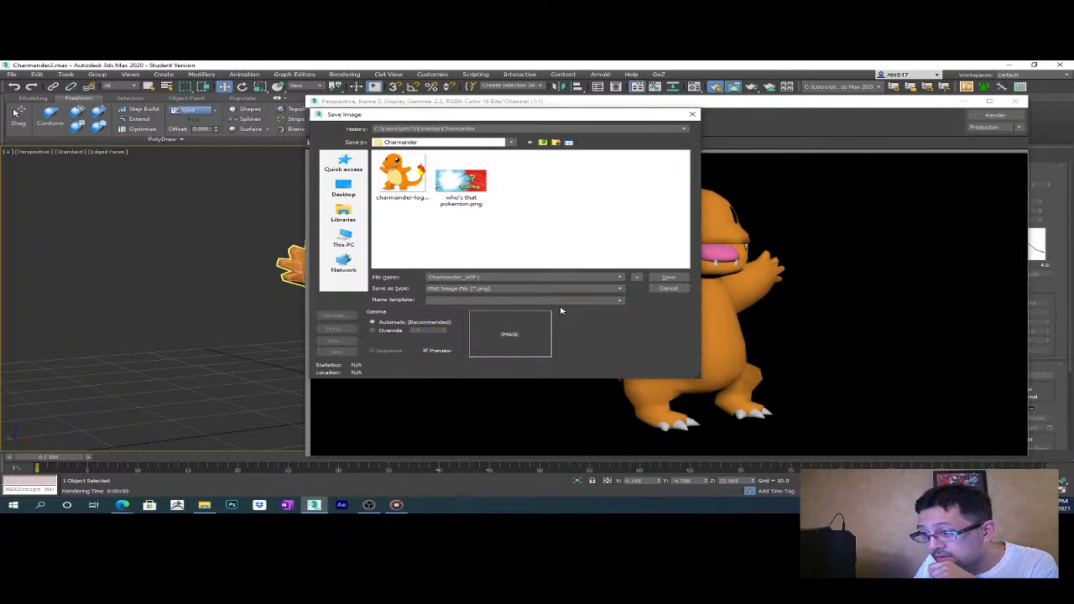
click(667, 279)
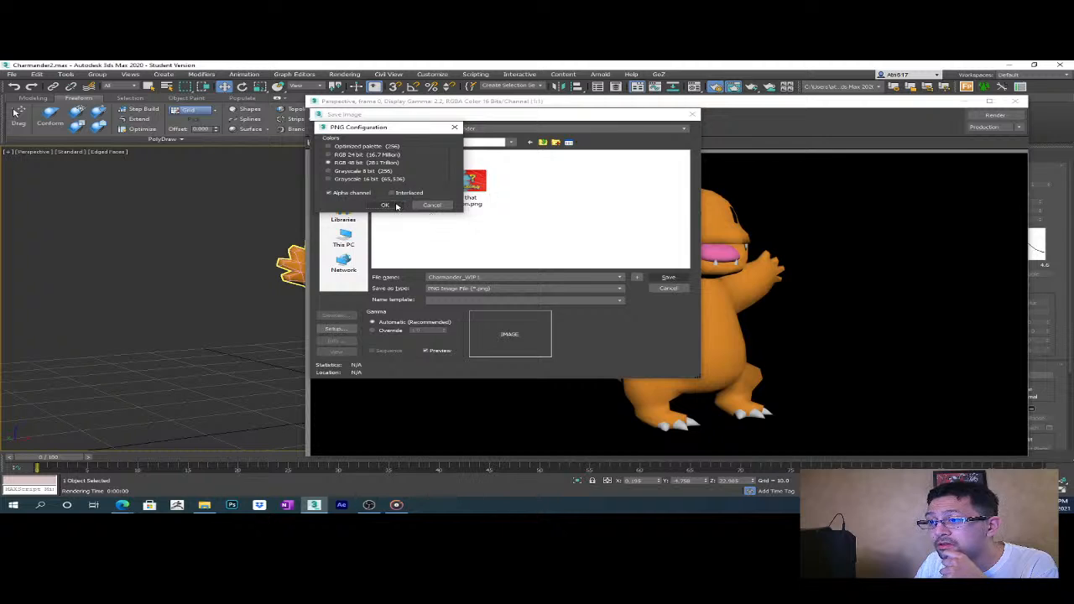
click(395, 205)
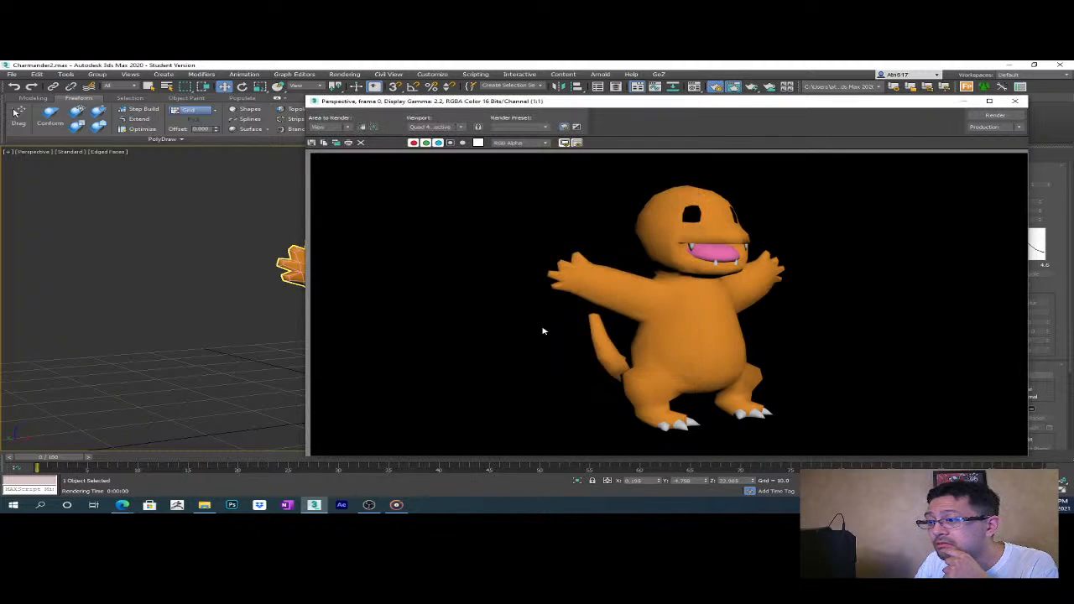
click(1016, 103)
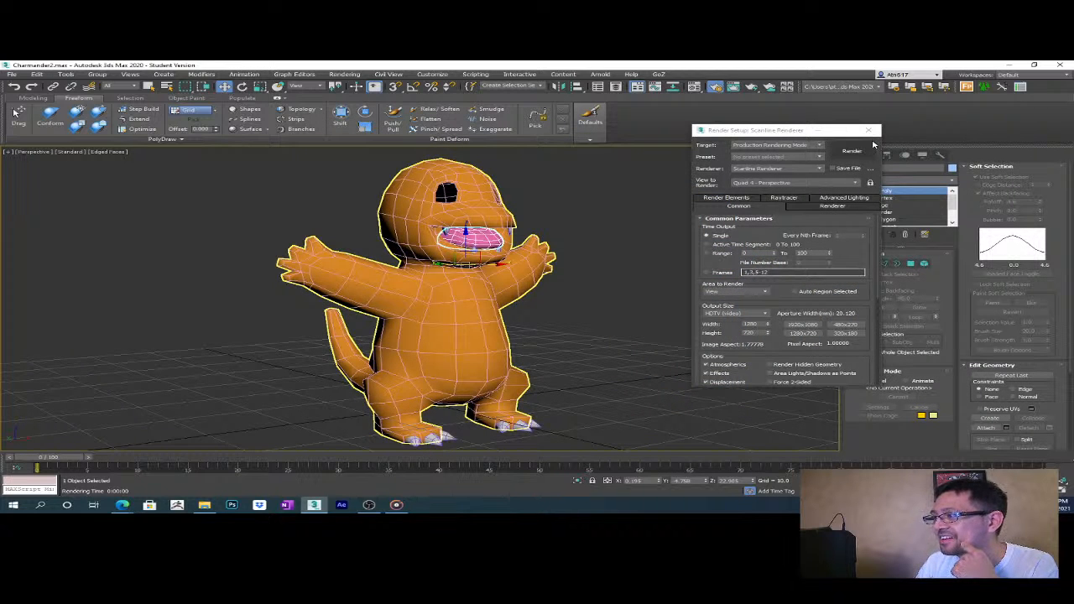
click(870, 131)
- Save the scene under the new file name Charmander3.max
click(12, 74)
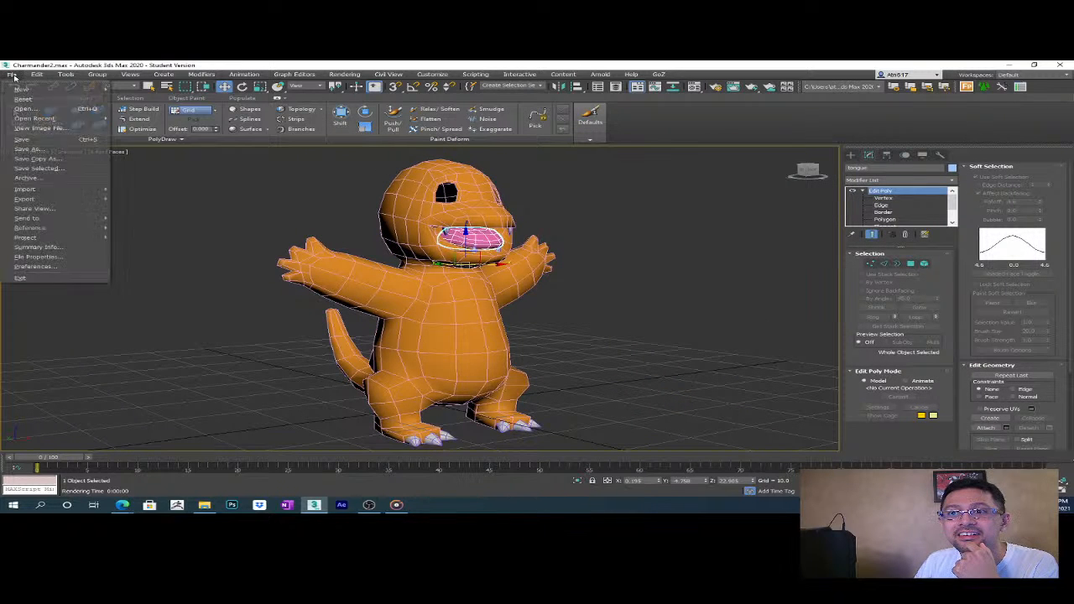
click(76, 160)
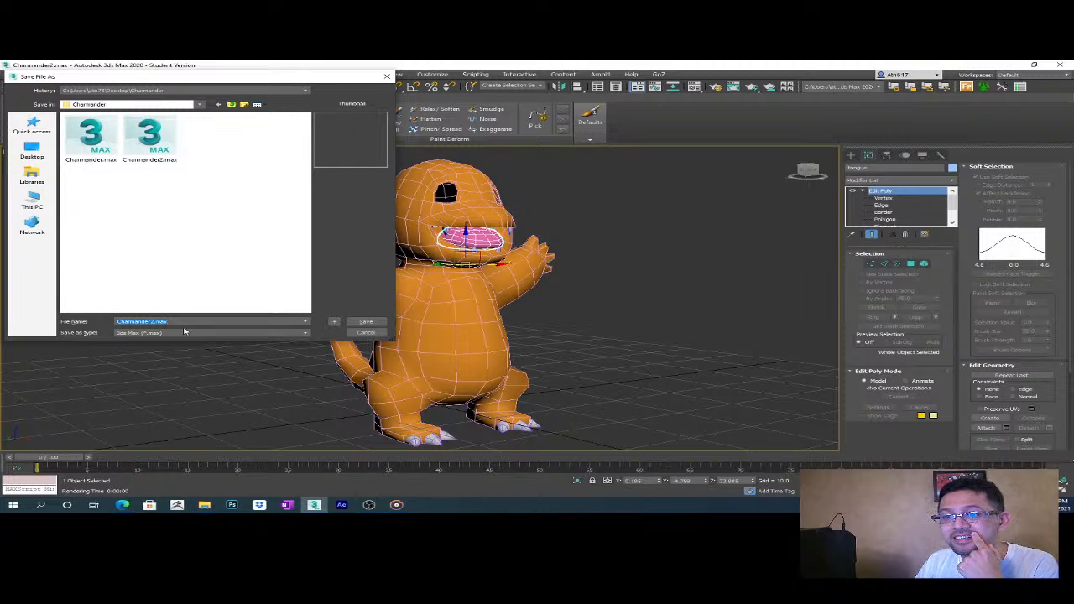
click(146, 322)
key(BackSpace)
text(3)
key(Return)
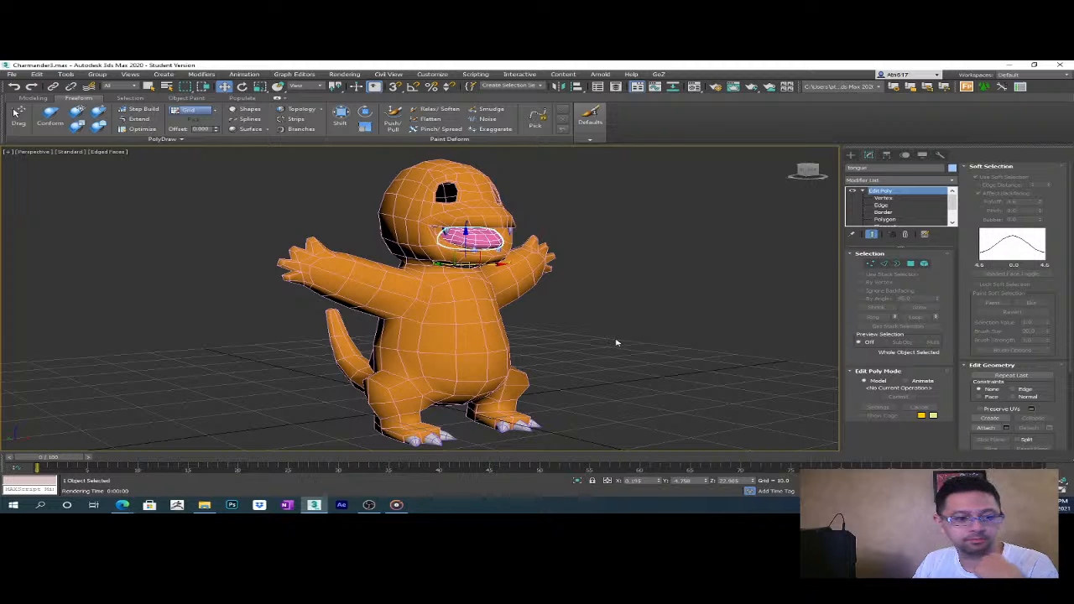
- Show the total polygon and vertex statistics in the Perspective view
alt+middle_drag(618, 374, 619, 351)
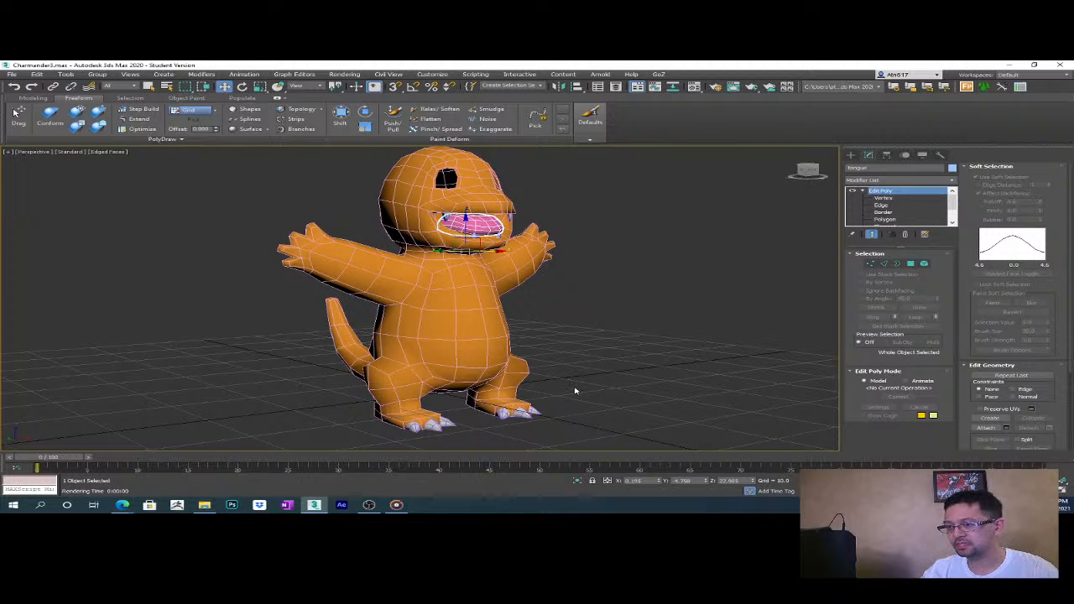
mouse_move(585, 402)
alt+middle_down()
mouse_move(604, 401)
mouse_move(568, 398)
mouse_move(580, 389)
alt+middle_up()
key(7)
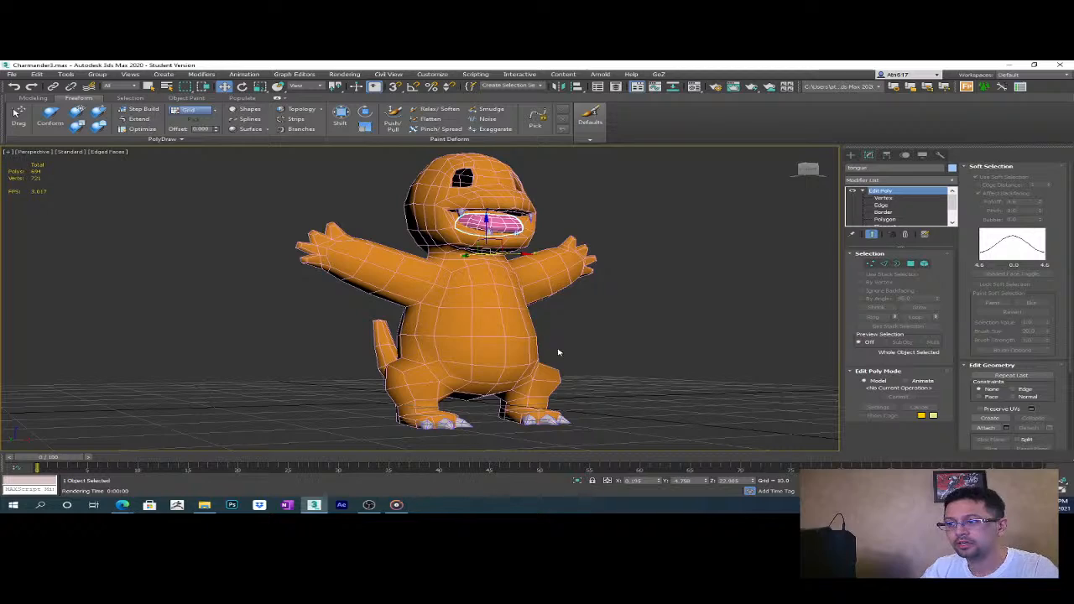
alt+middle_drag(543, 378, 545, 354)
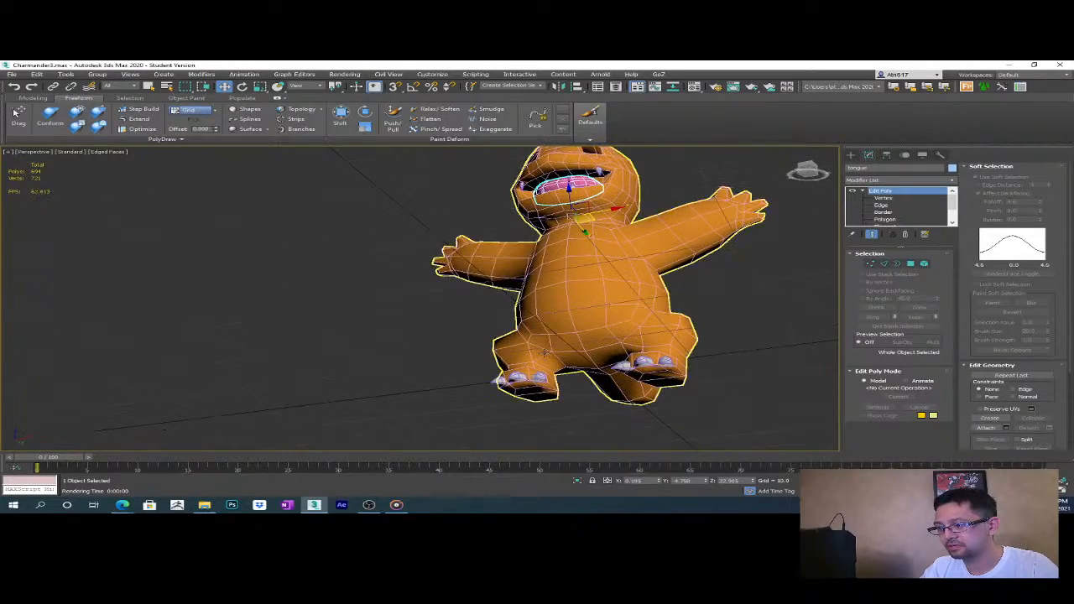
- Select the body and examine the mesh of its arms, back, front and side
alt+middle_drag(567, 300, 386, 310)
scroll(386, 308, up, 5)
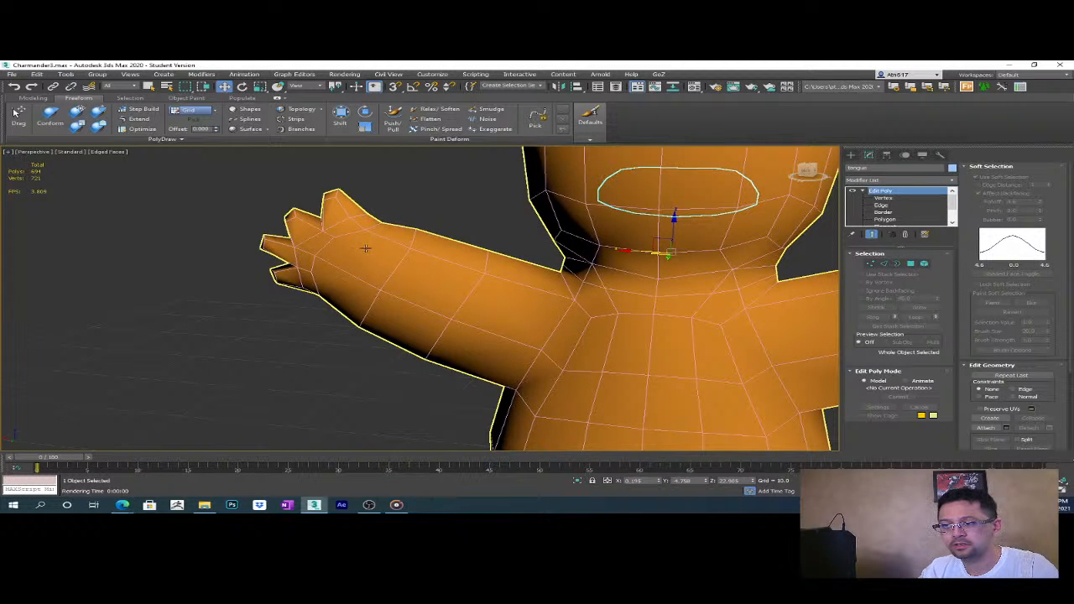
click(375, 276)
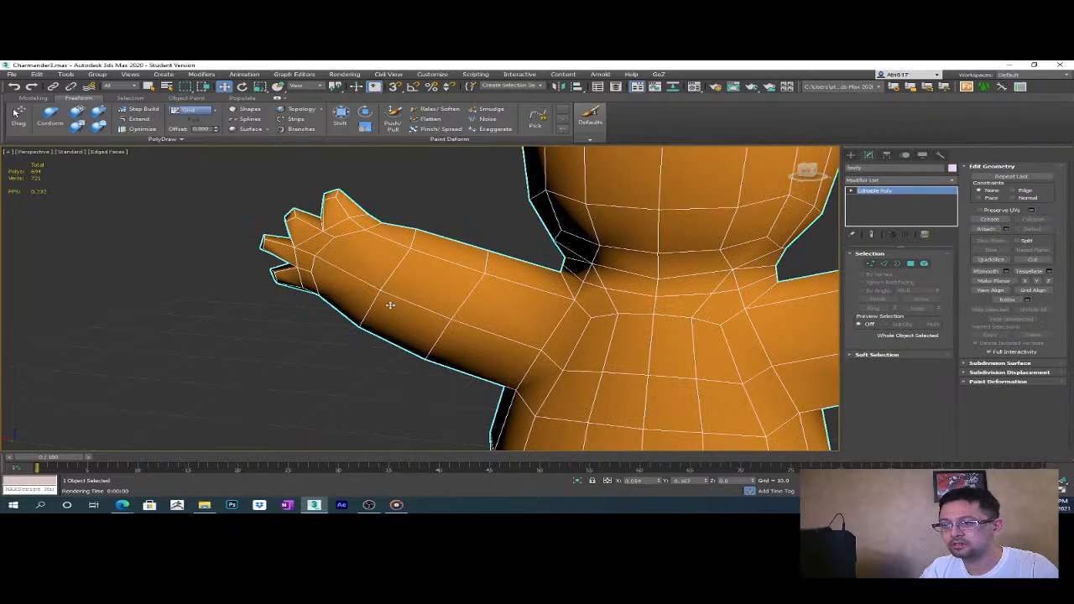
alt+middle_drag(406, 312, 504, 344)
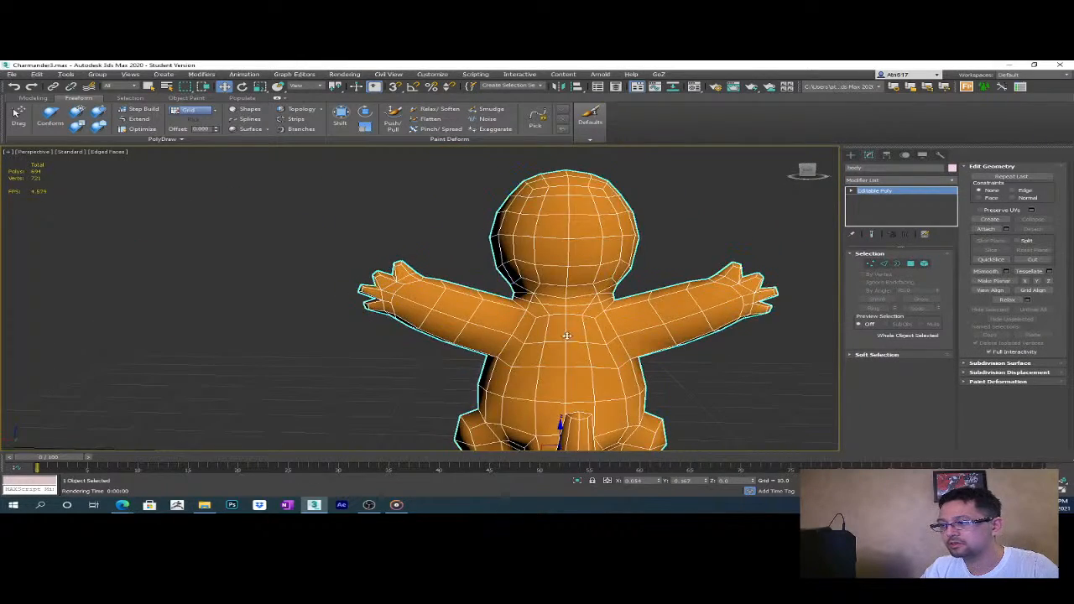
scroll(567, 336, up, 4)
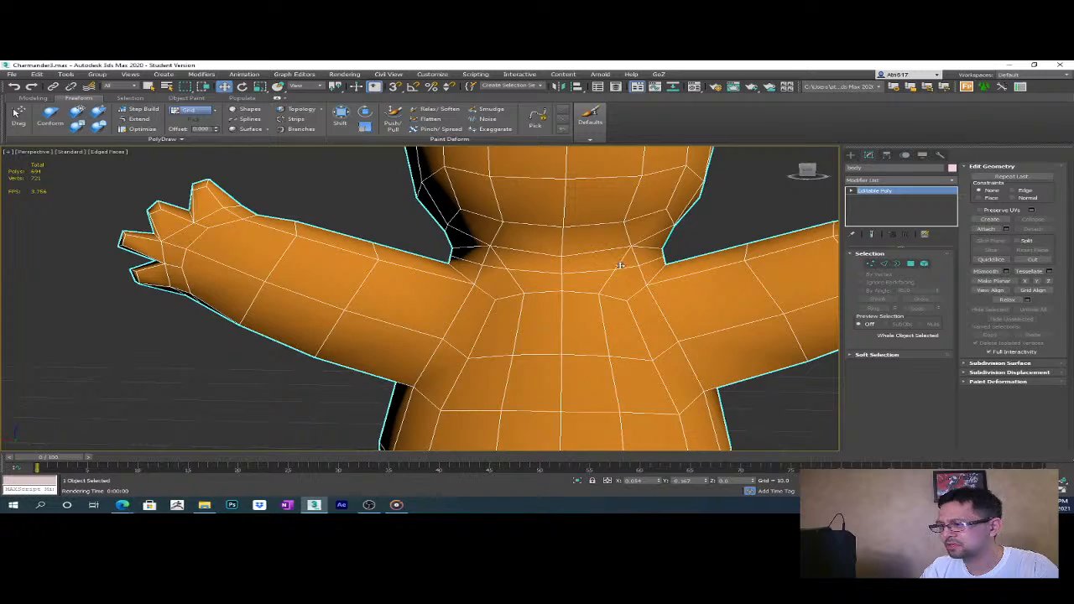
alt+middle_drag(604, 305, 499, 338)
scroll(503, 300, down, 5)
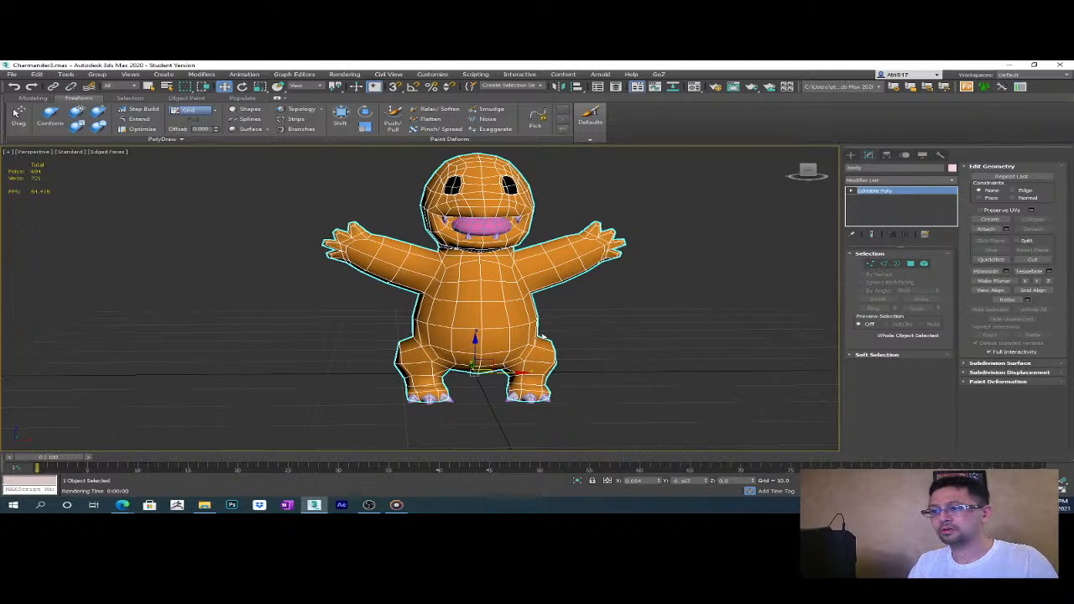
middle_drag(552, 330, 388, 359)
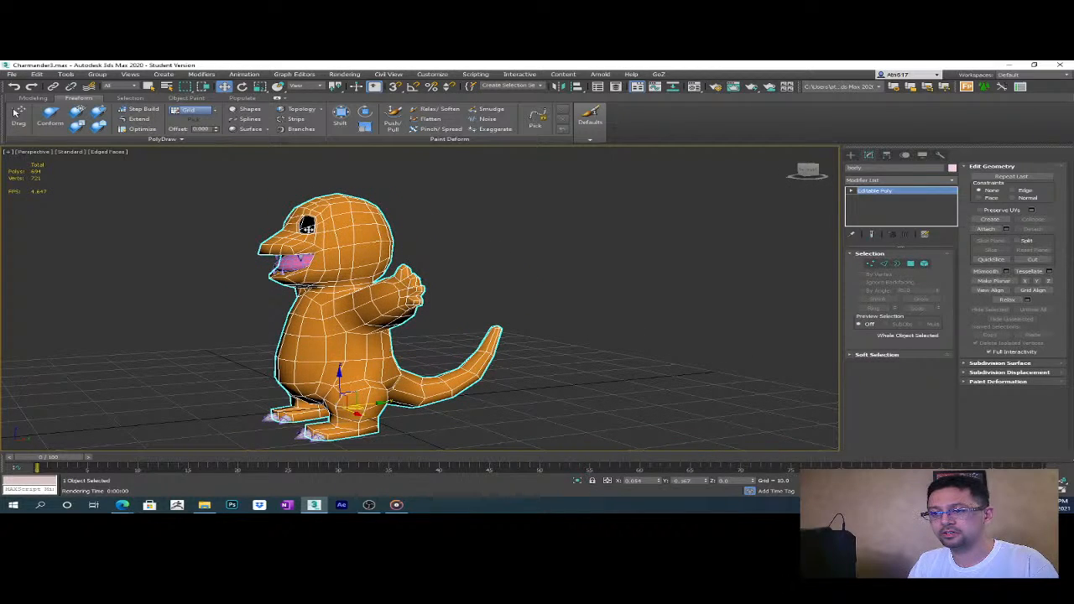
- Frame a close-up of the Charmander's face and raised arms from the front and render it
alt+middle_drag(308, 250, 434, 224)
scroll(373, 244, up, 4)
scroll(512, 279, up, 5)
scroll(498, 275, down, 2)
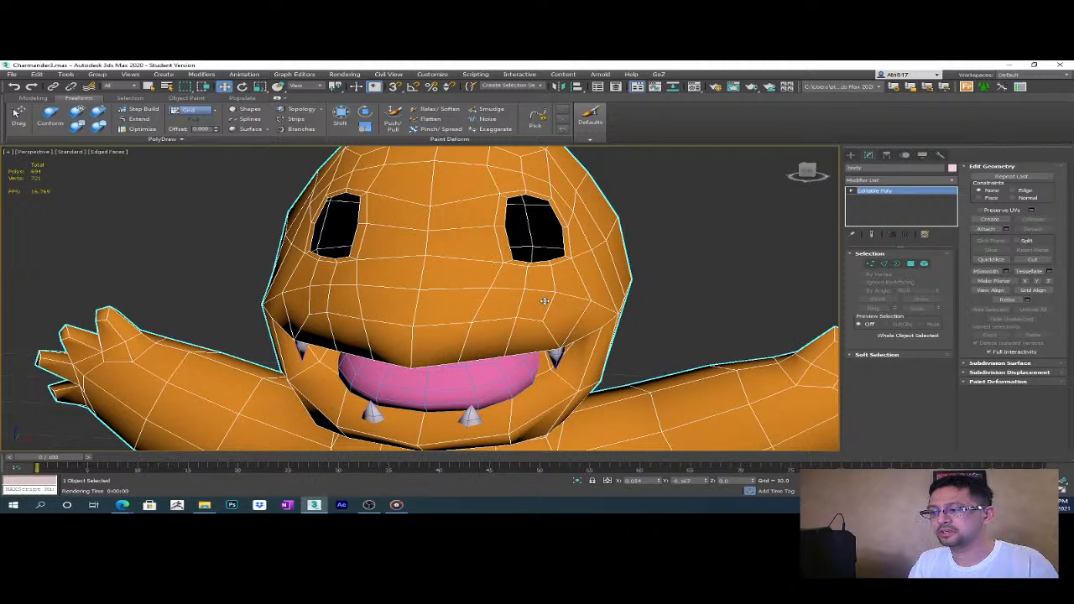
scroll(537, 302, down, 2)
alt+middle_drag(537, 302, 499, 316)
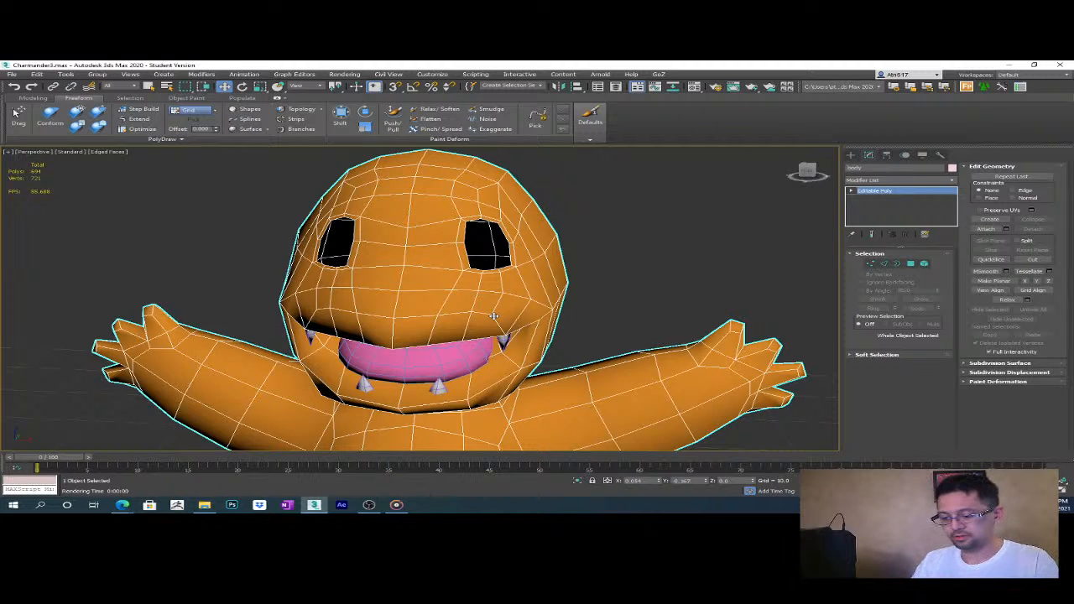
key(F10)
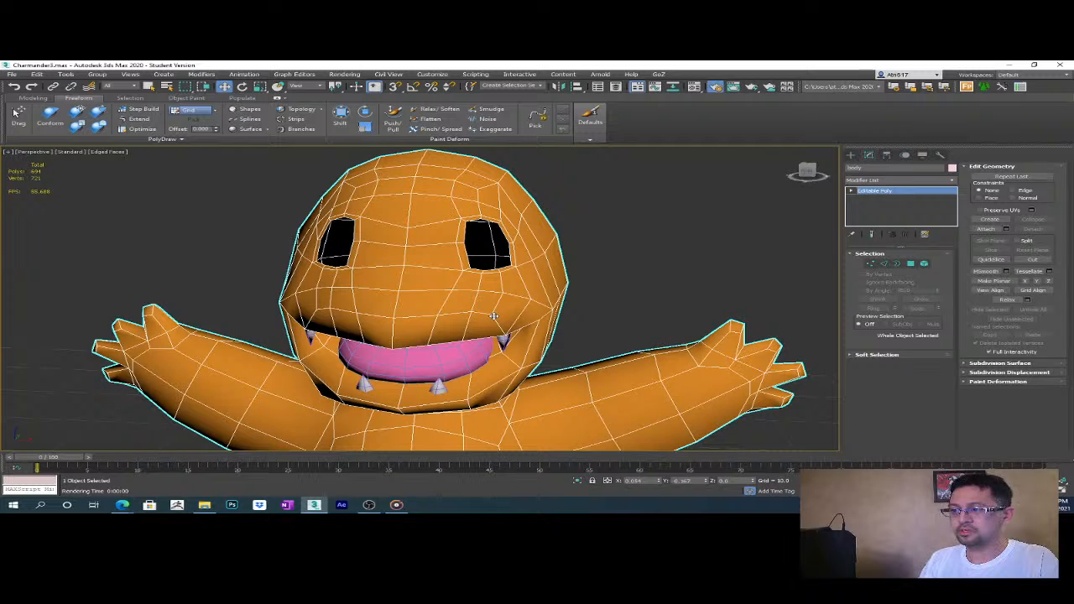
click(871, 156)
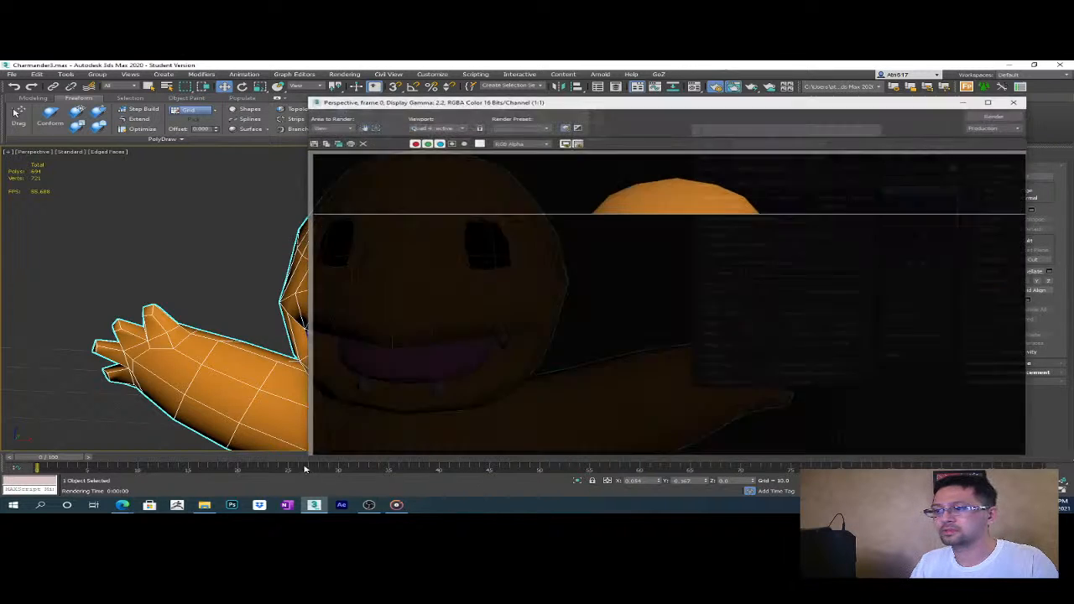
- Save the rendered face close-up as Charmander_WIP1_face.png in the Charmander folder and close the render windows
click(312, 143)
click(403, 179)
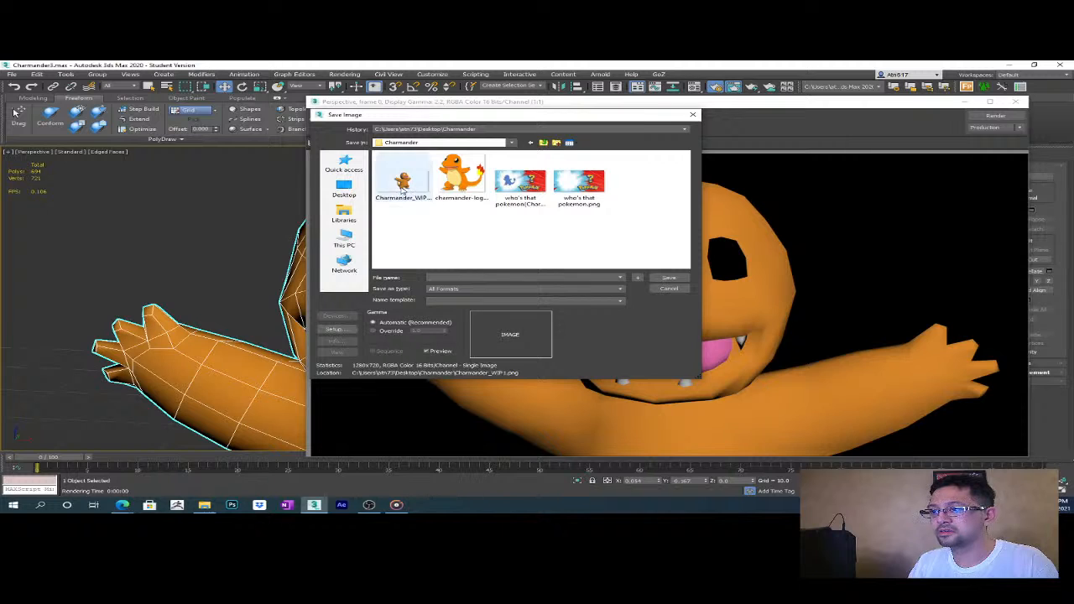
click(501, 277)
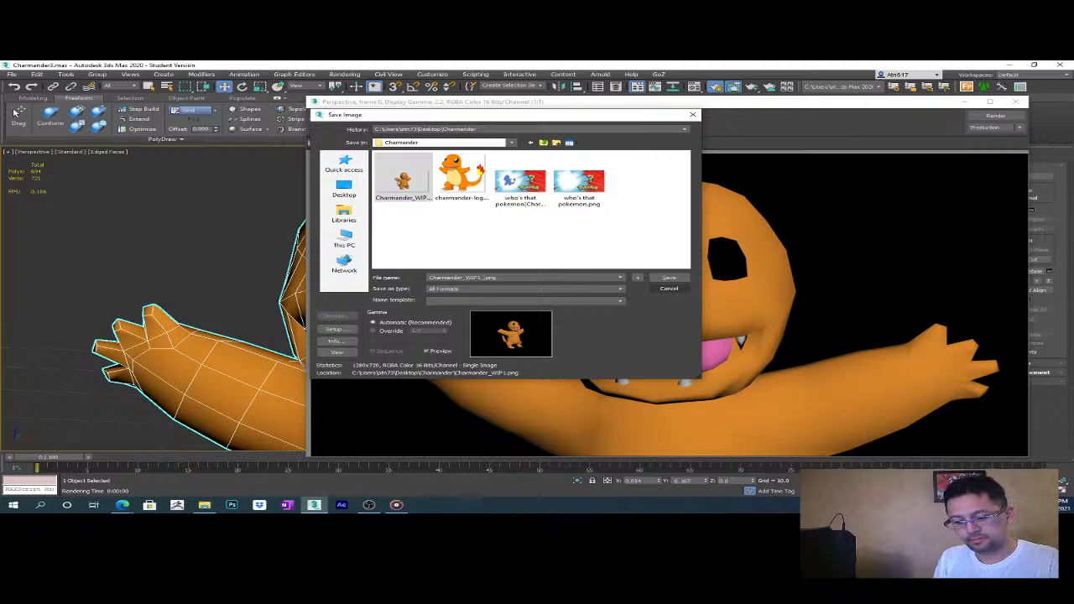
click(656, 280)
click(385, 204)
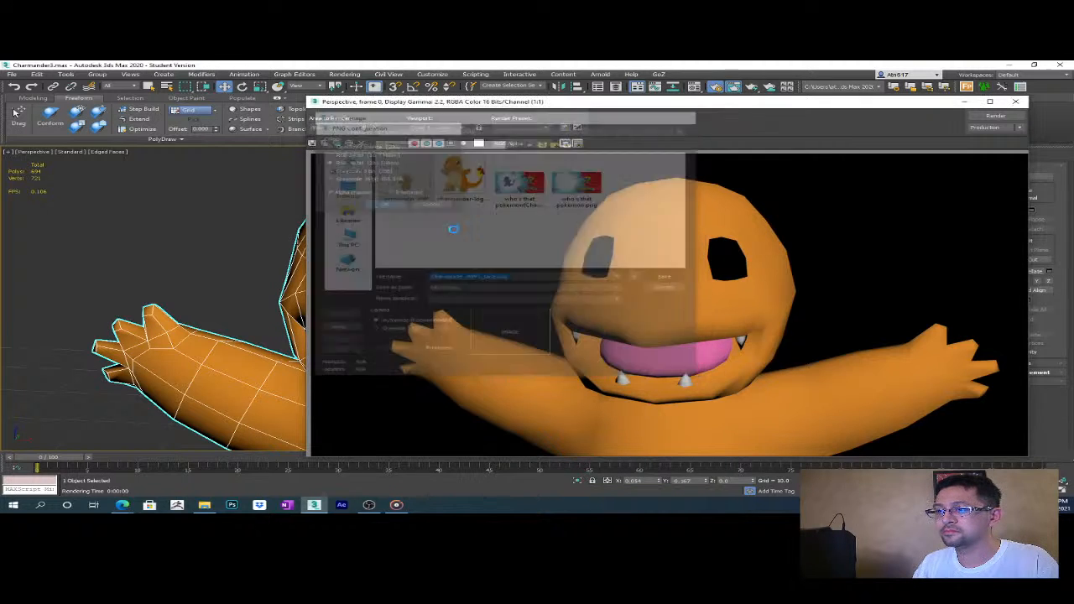
click(1015, 102)
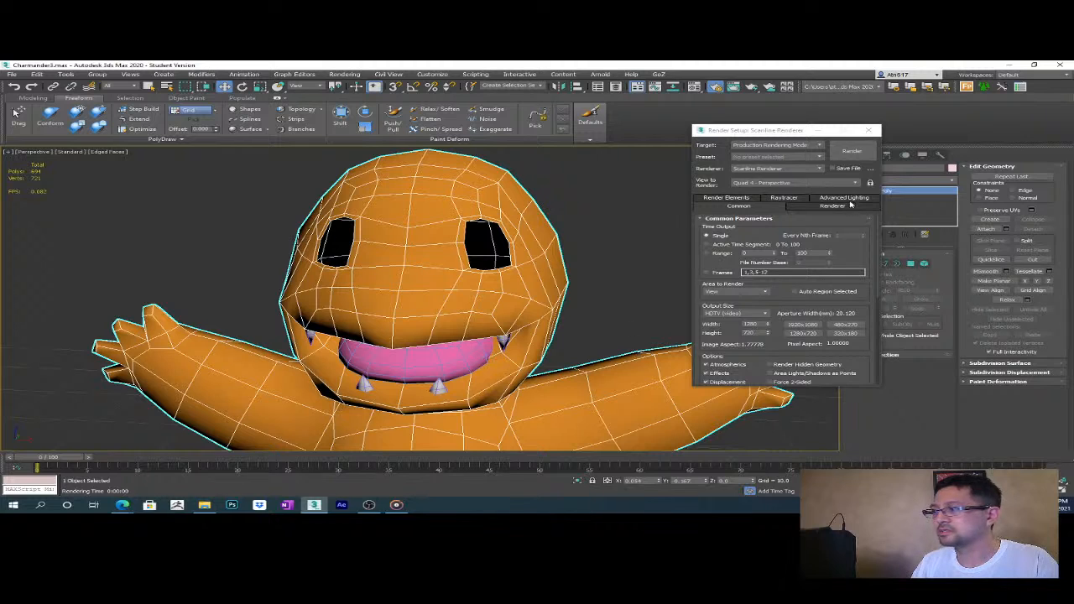
click(870, 130)
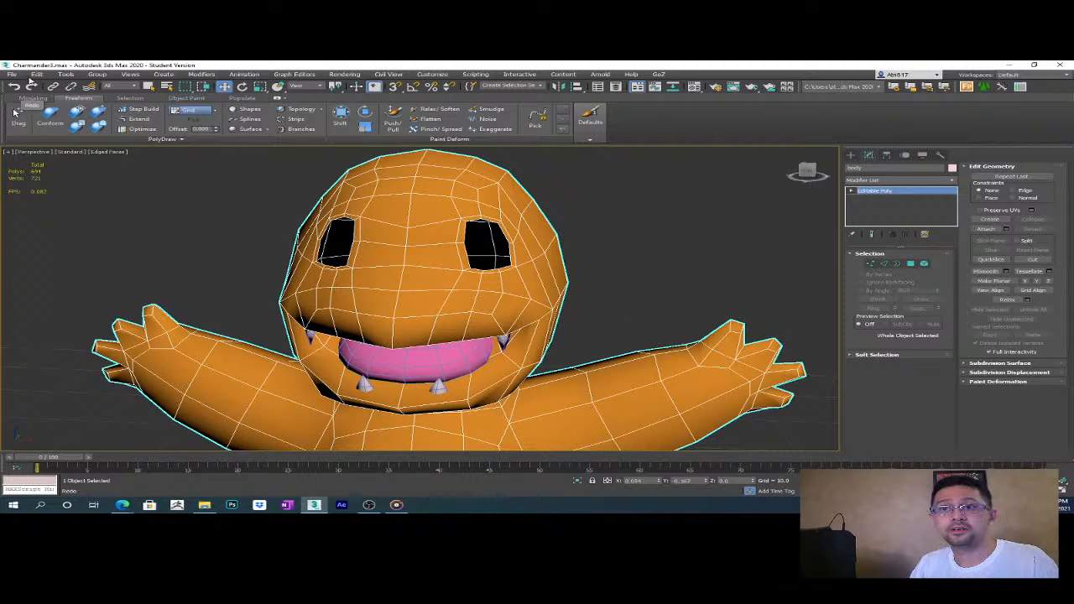
- Exit 3ds Max and close the remaining reference browser and Charmander folder windows
click(11, 74)
click(53, 329)
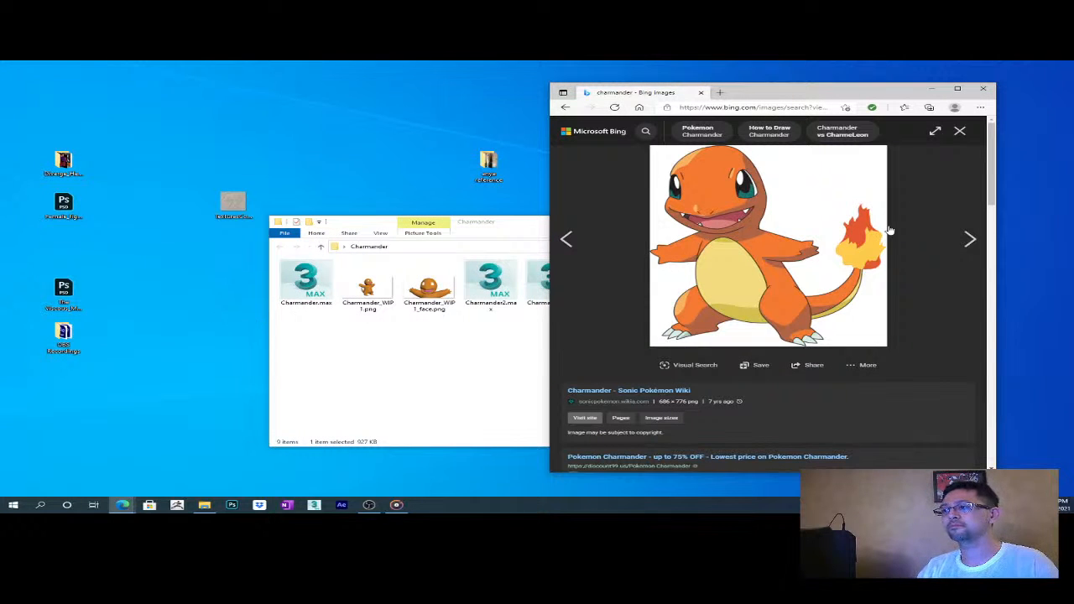
click(982, 88)
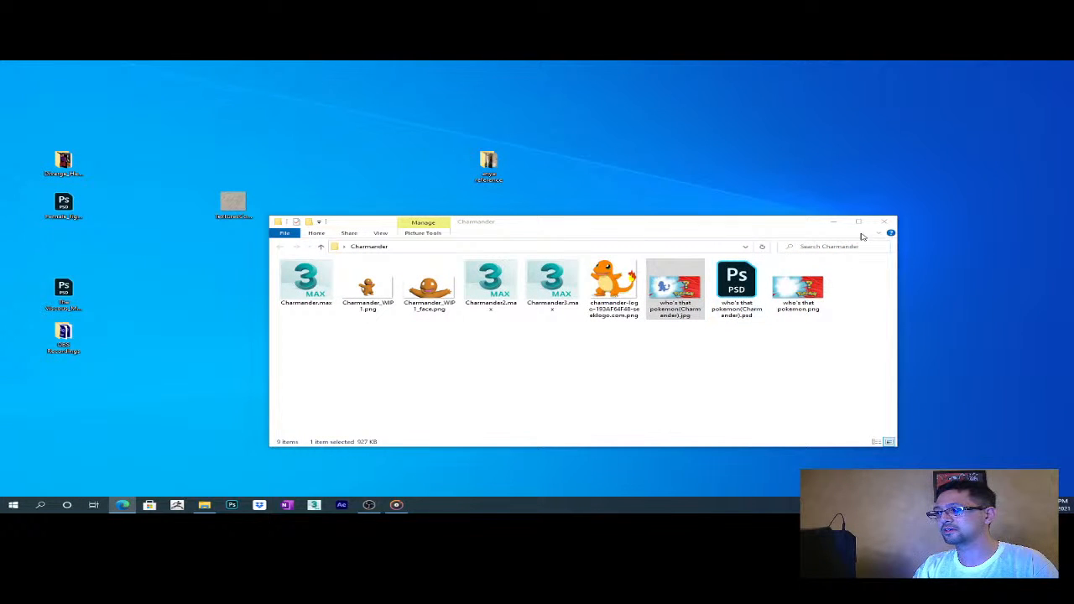
click(881, 222)
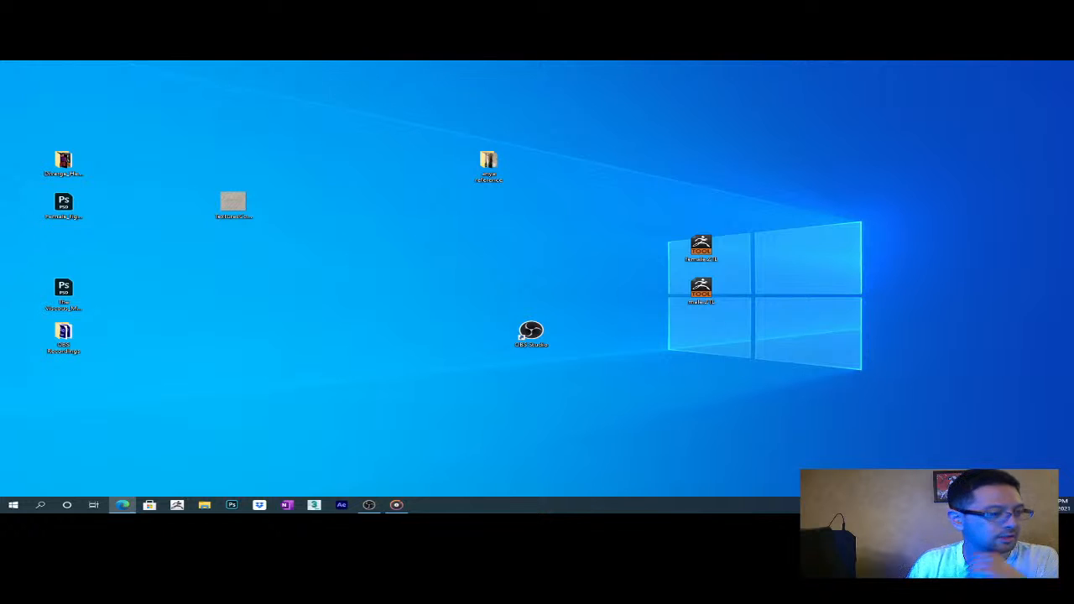